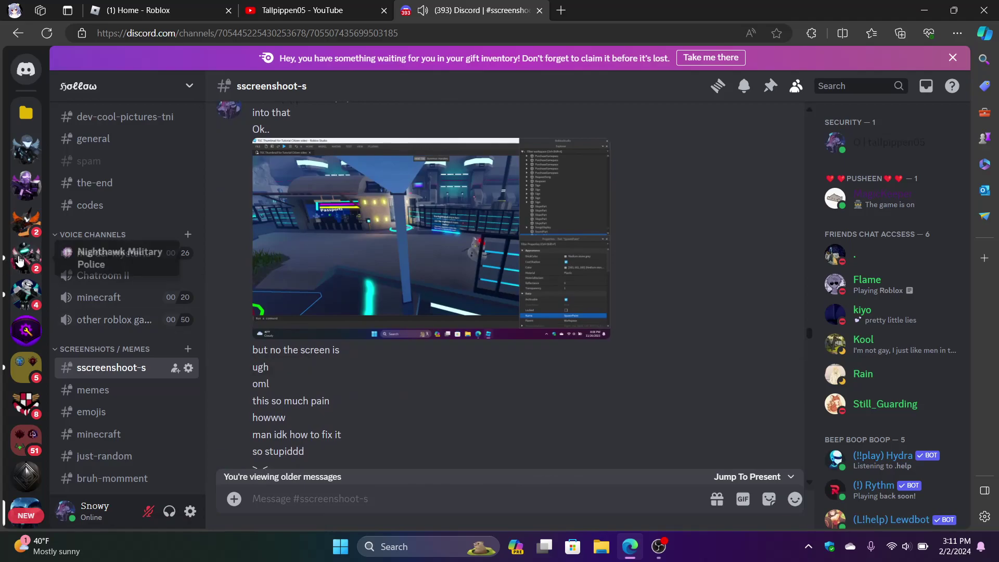
Step: Look through the newer Roblox pictures posted in the screenshots channel
scroll(440, 420, "down", 3)
scroll(439, 414, "down", 10)
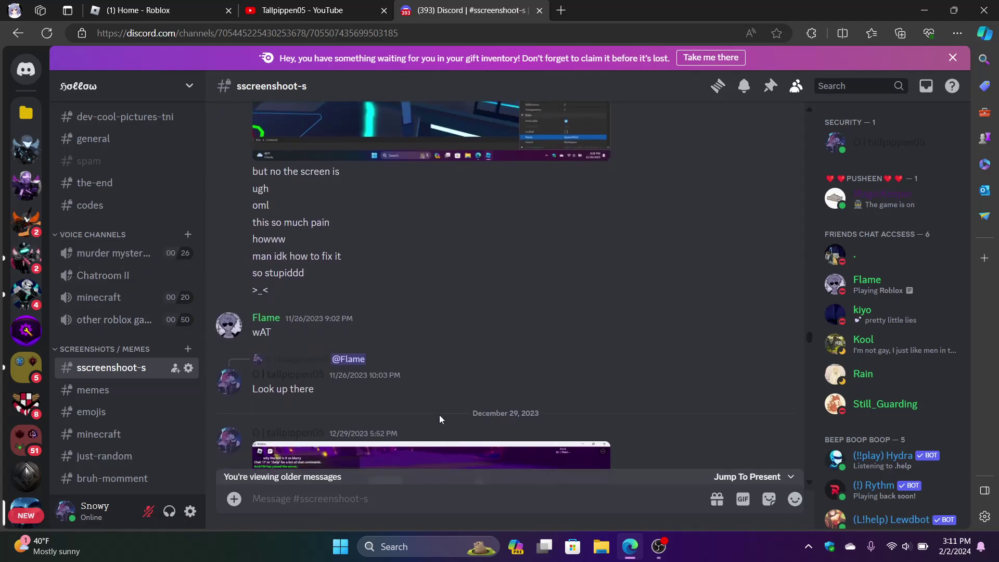
scroll(439, 410, "down", 12)
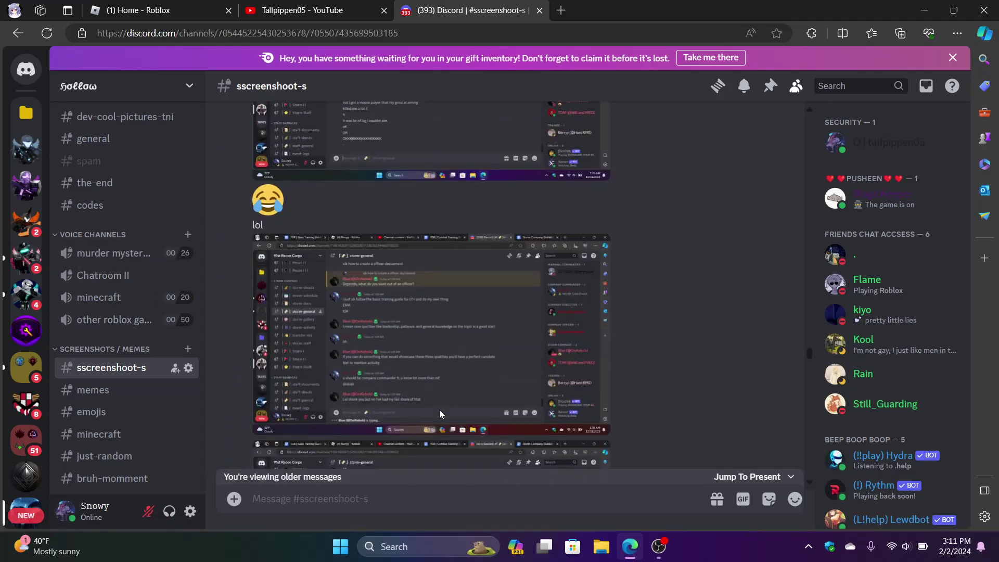
scroll(439, 410, "down", 1)
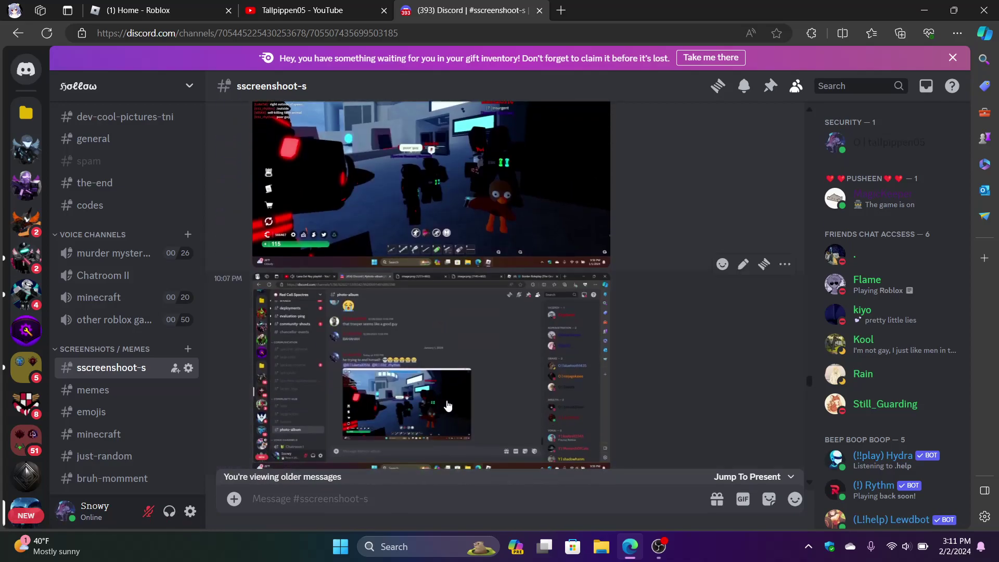
Step: Open the direct messages and look back through the older Roblox Studio build screenshots shared in the private conversation
left_click(25, 70)
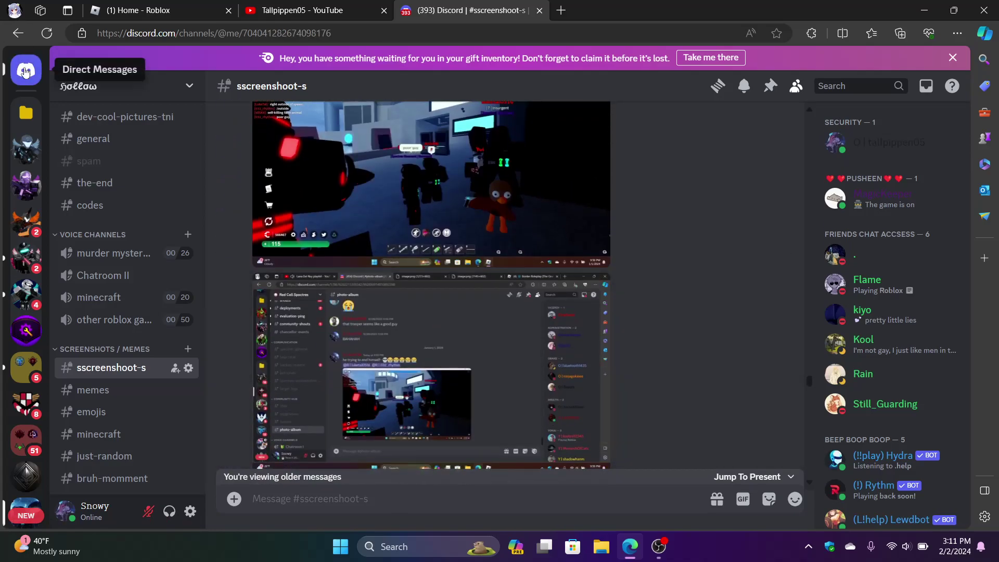
scroll(357, 246, "up", 15)
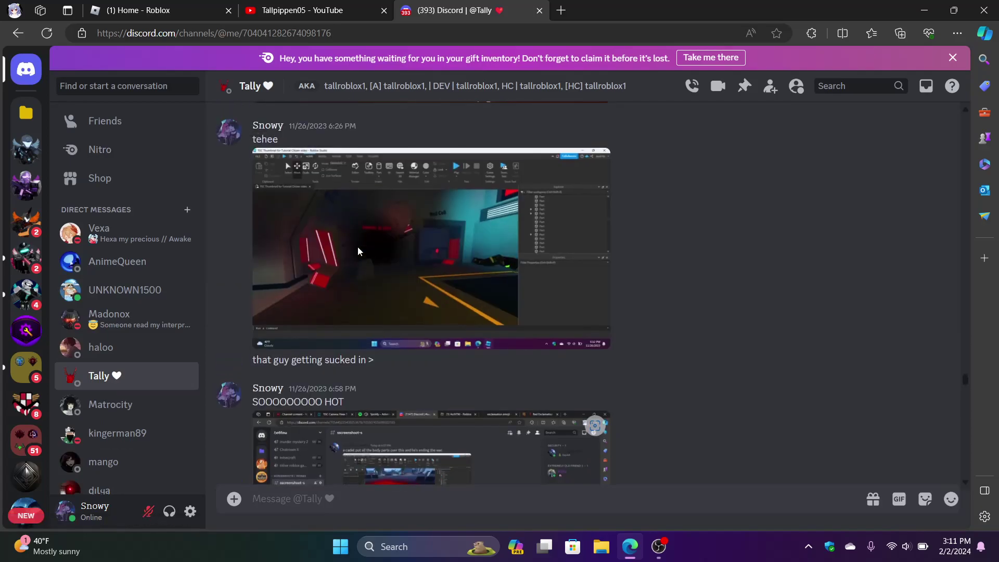
scroll(357, 247, "up", 15)
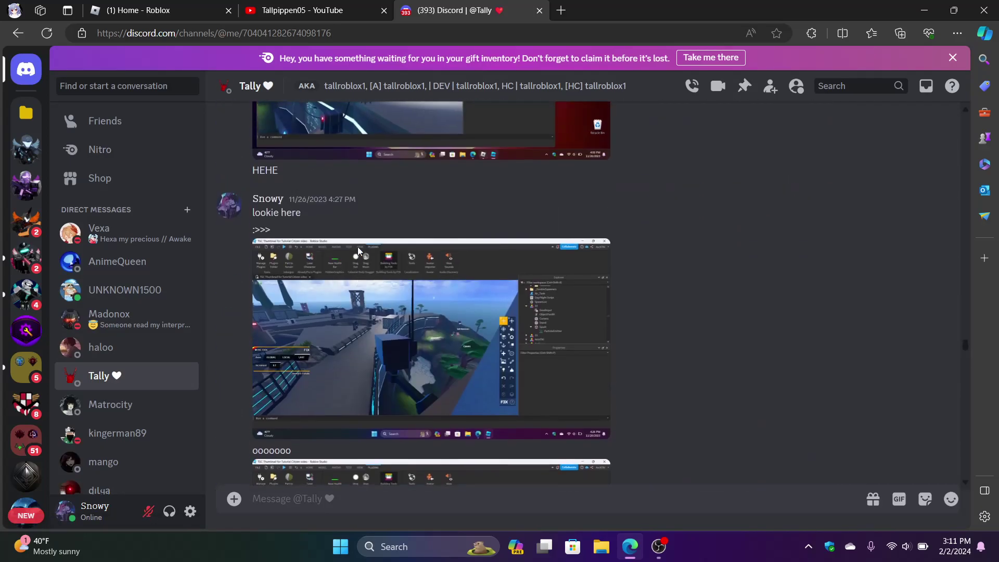
scroll(362, 250, "up", 15)
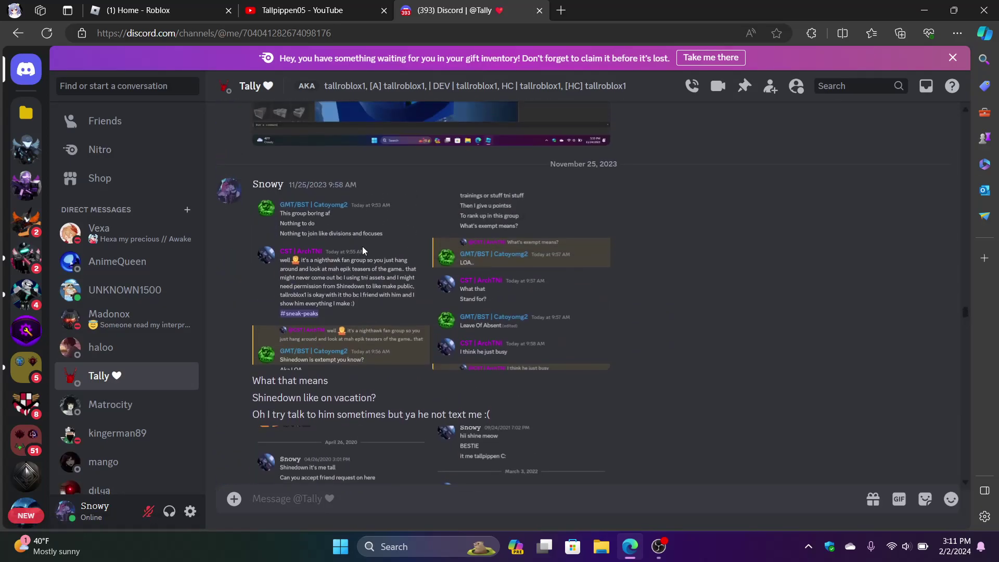
scroll(363, 249, "up", 15)
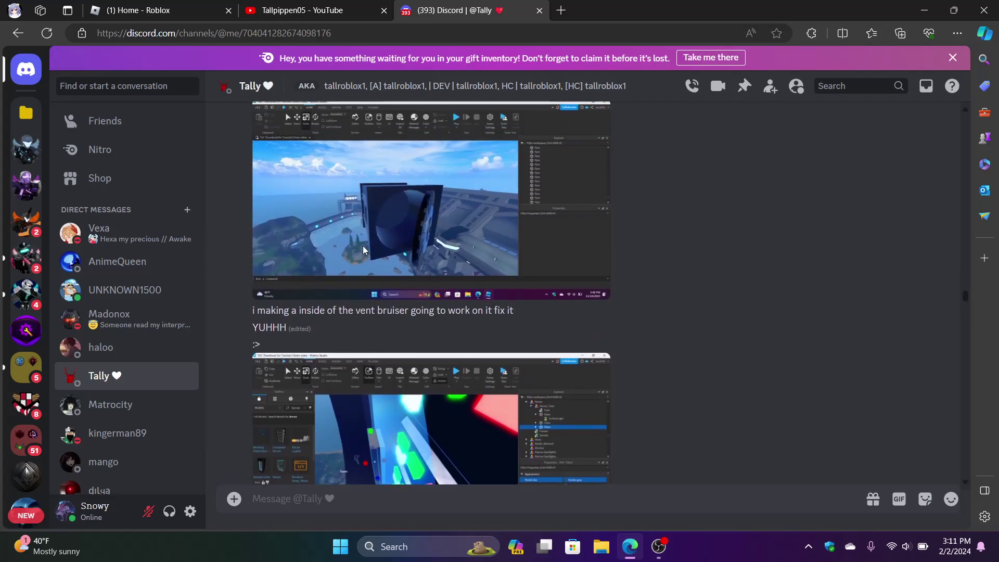
scroll(363, 248, "up", 15)
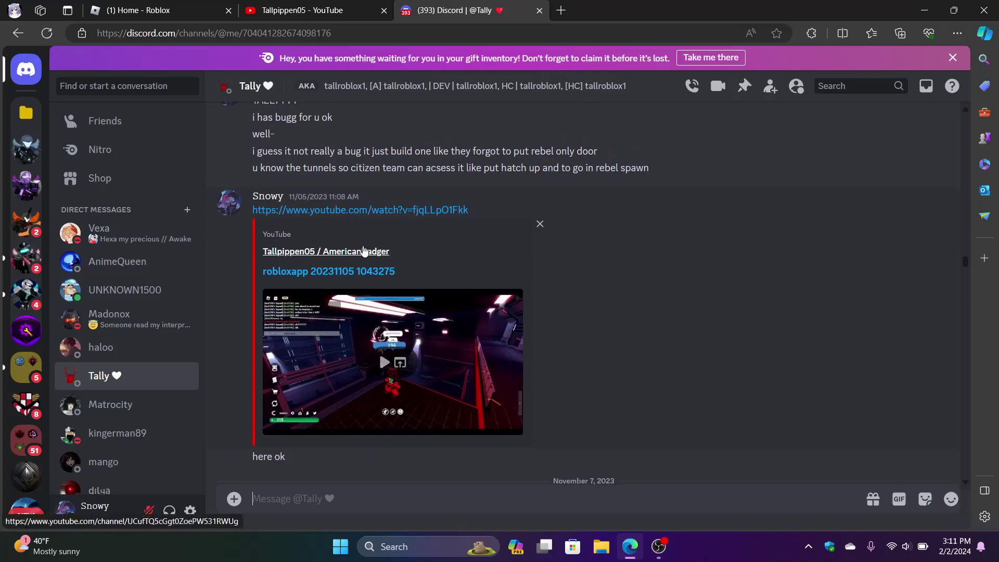
scroll(363, 248, "up", 10)
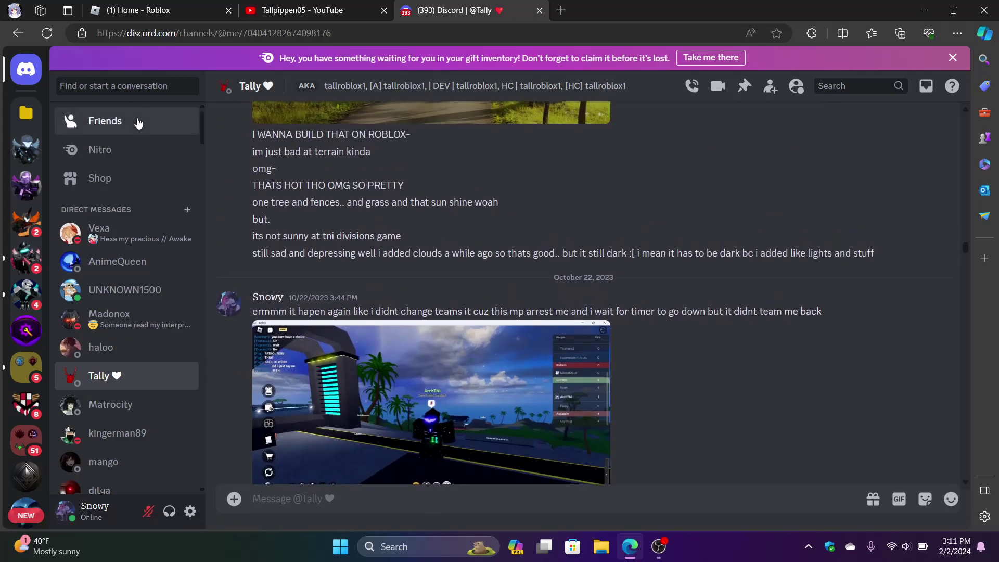
Step: Reopen the private conversation and view the October 16, 2023 tree and country road picture enlarged, closing it when done
left_click(133, 122)
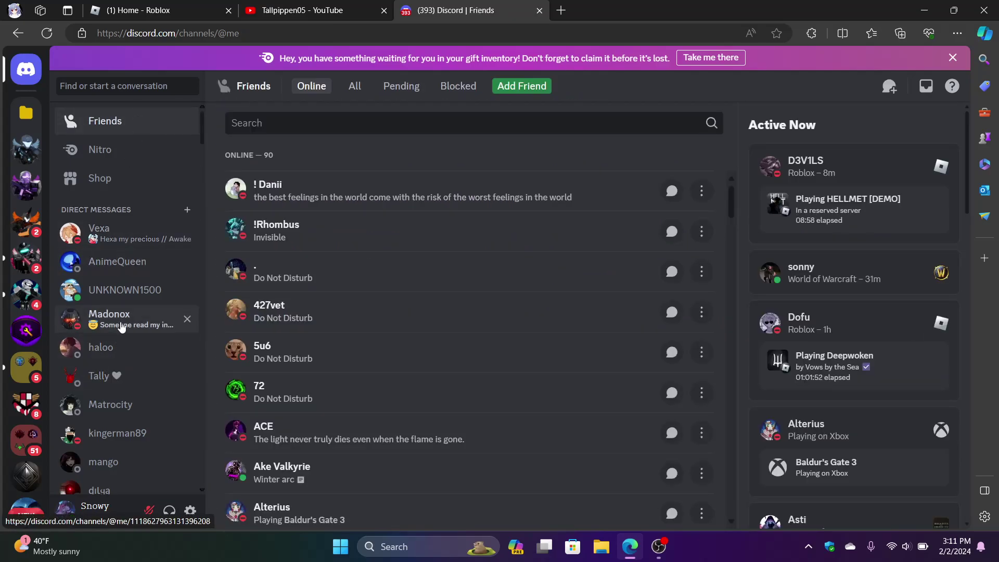
left_click(117, 376)
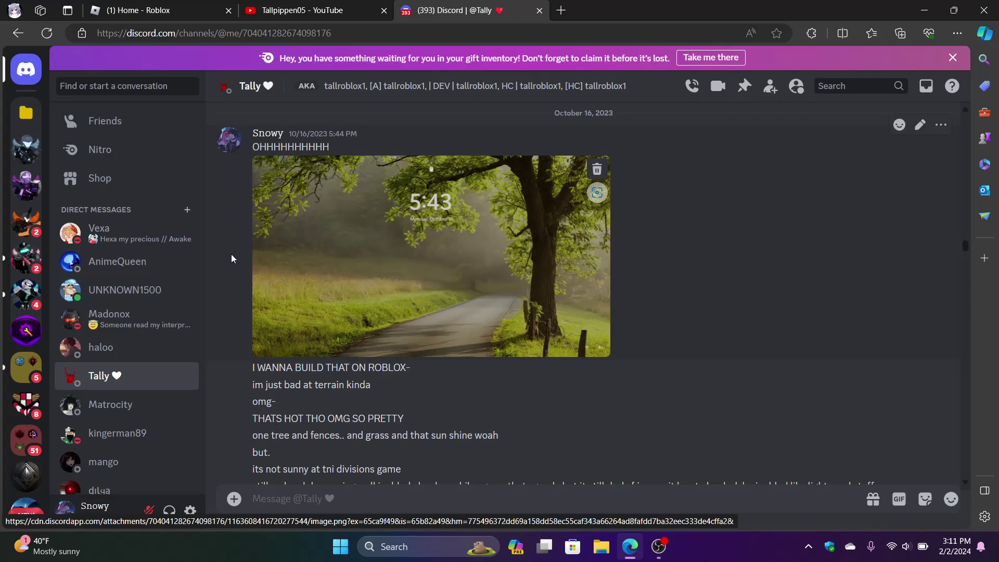
left_click(379, 267)
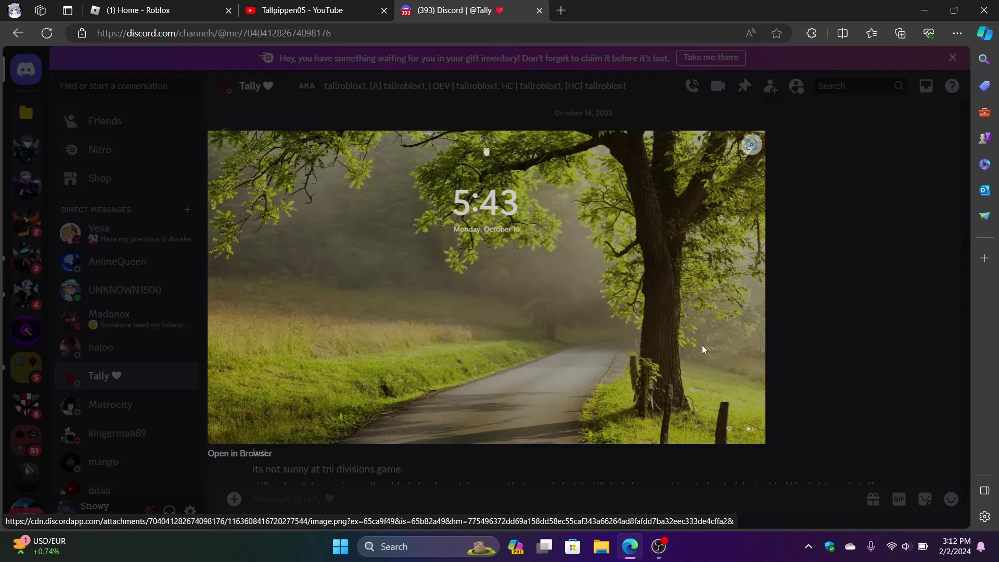
left_click(821, 372)
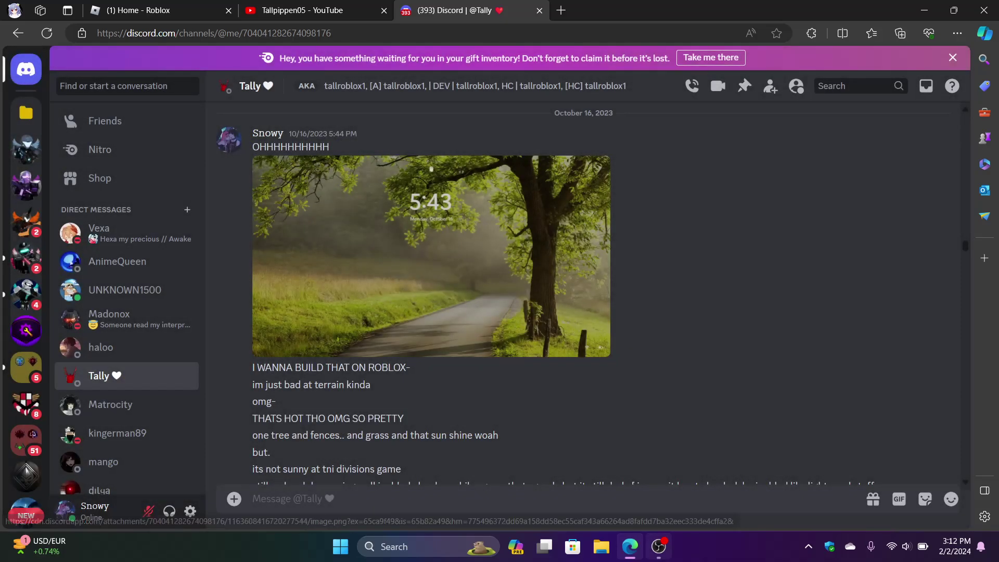
Step: Launch Roblox Studio from the desktop and check the running recording in OBS Studio
left_click(658, 546)
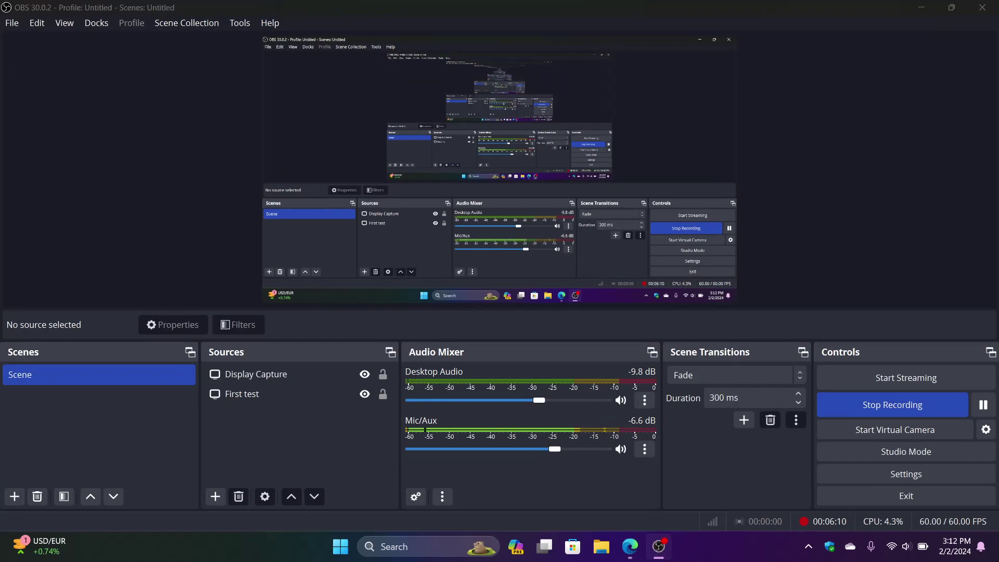
left_click(658, 546)
left_click(629, 555)
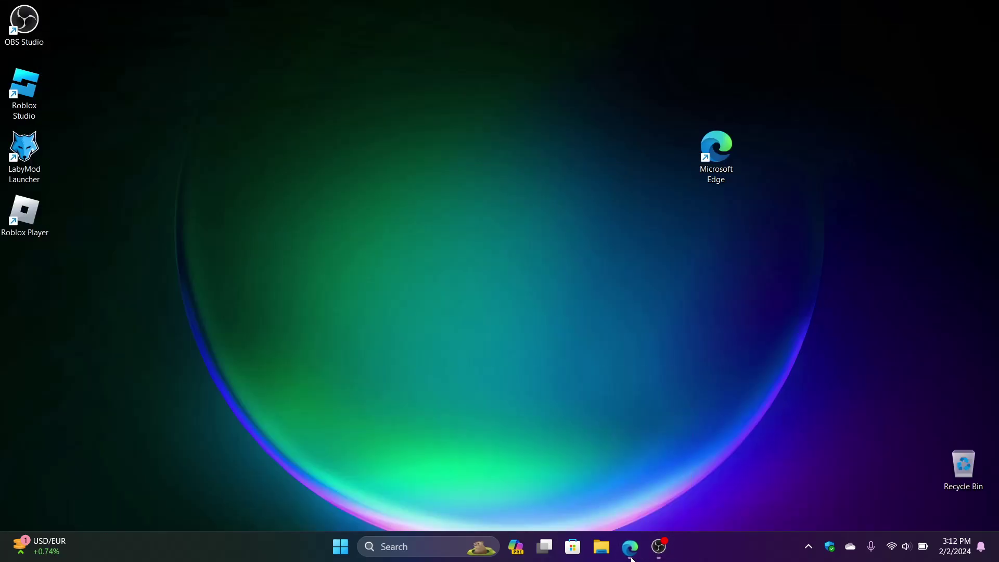
double_click(30, 91)
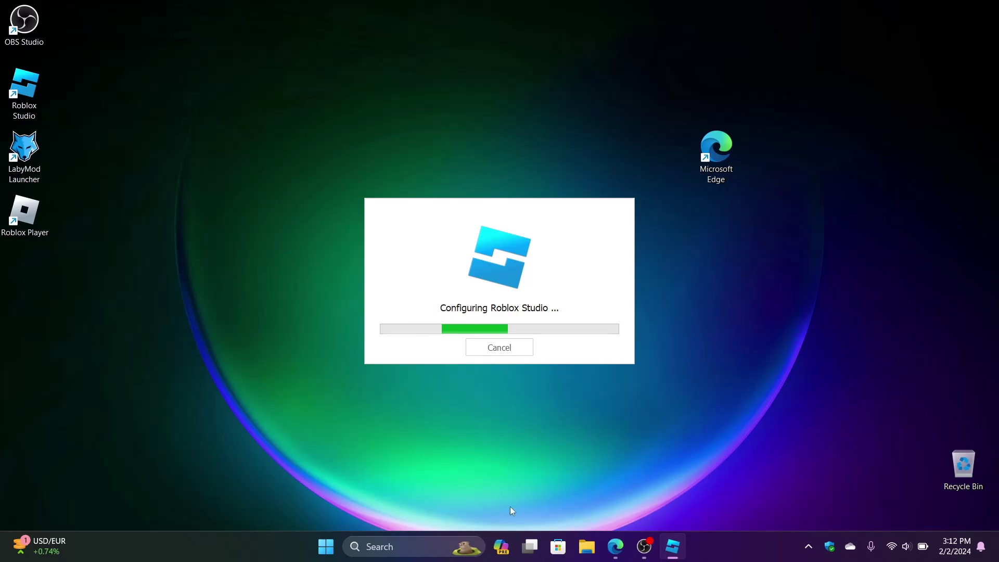
left_click(648, 555)
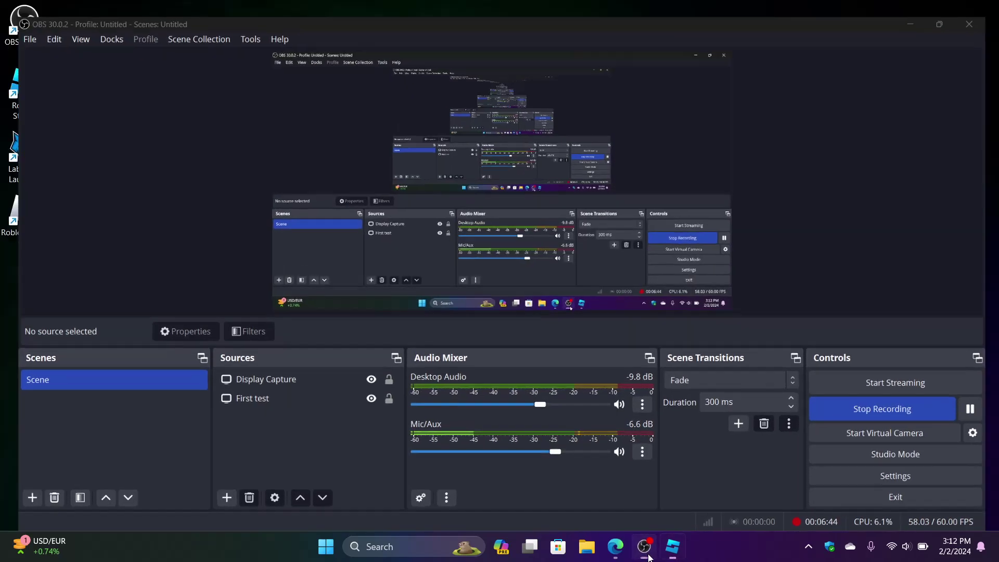
left_click(645, 555)
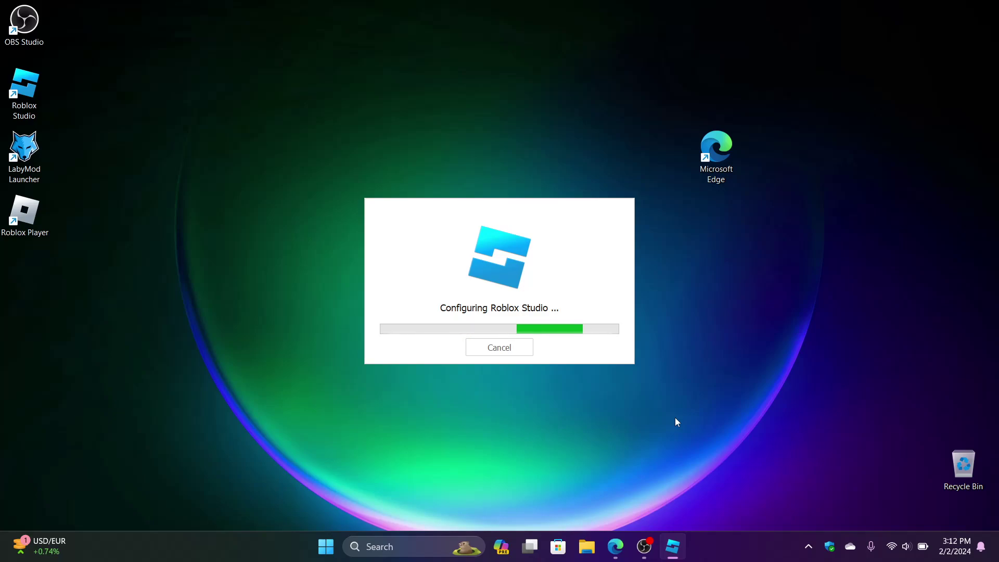
Step: Switch back to the Discord conversation in Edge and view the hand-drawn ladder sketch enlarged, closing it when done
left_click(615, 547)
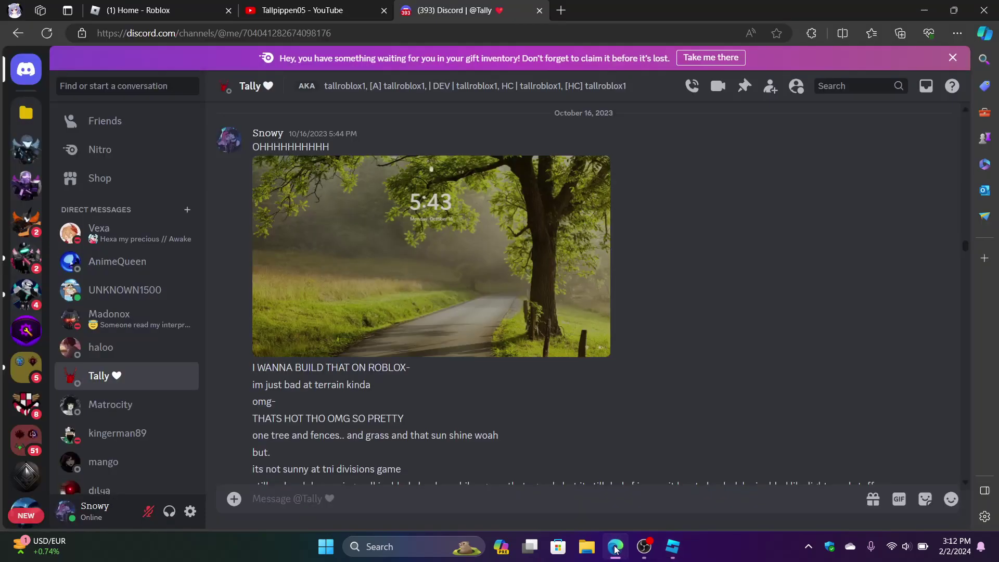
scroll(513, 442, "up", 10)
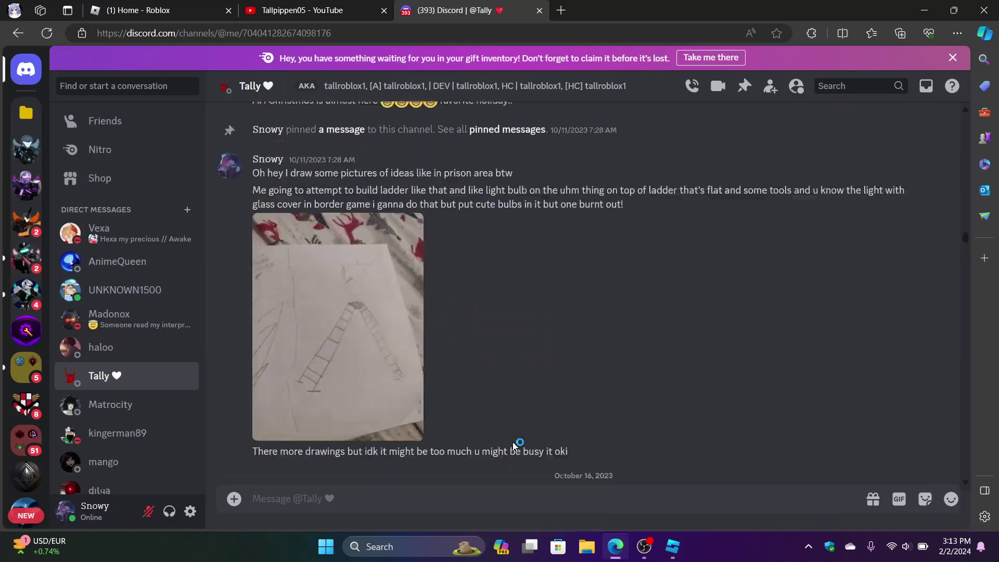
scroll(513, 442, "down", 2)
scroll(513, 442, "up", 1)
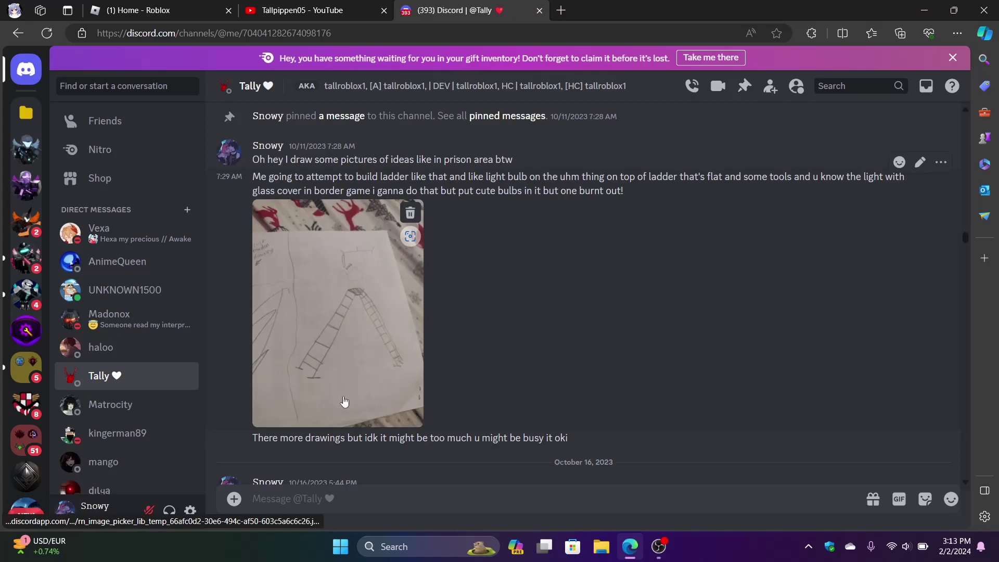
left_click(344, 401)
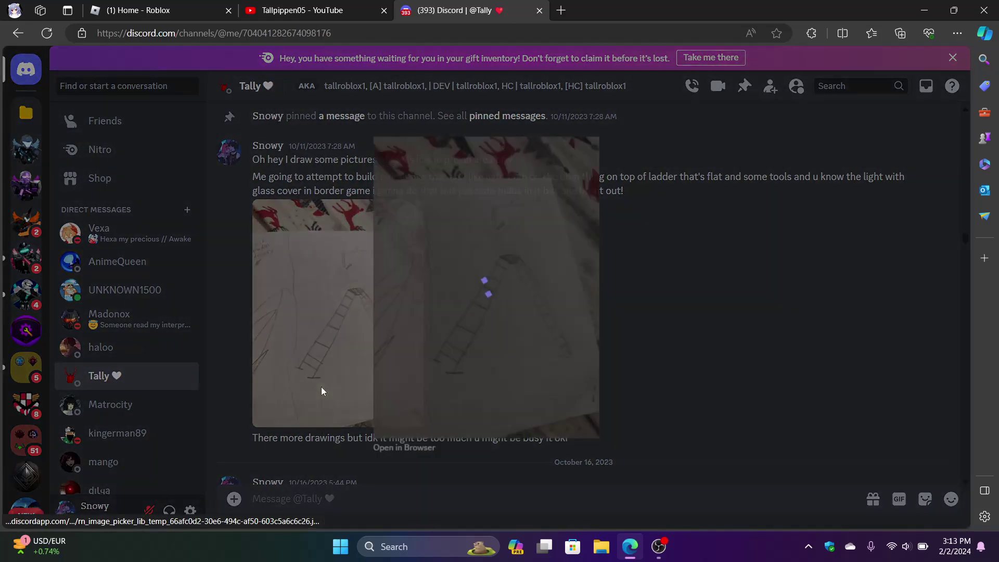
left_click(750, 413)
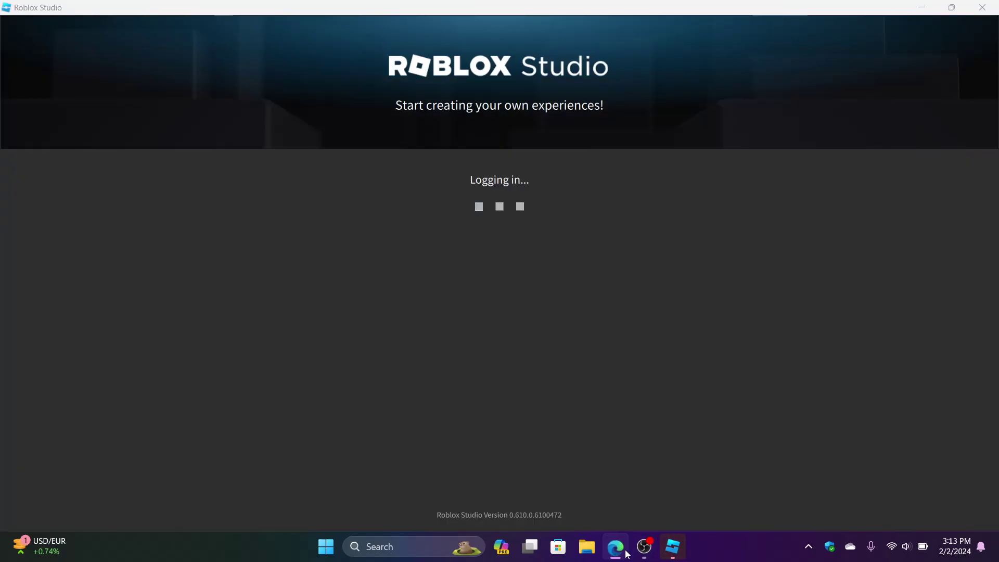
Step: Check the running recording in OBS Studio and return to the Roblox Studio start page
mouse_move(634, 556)
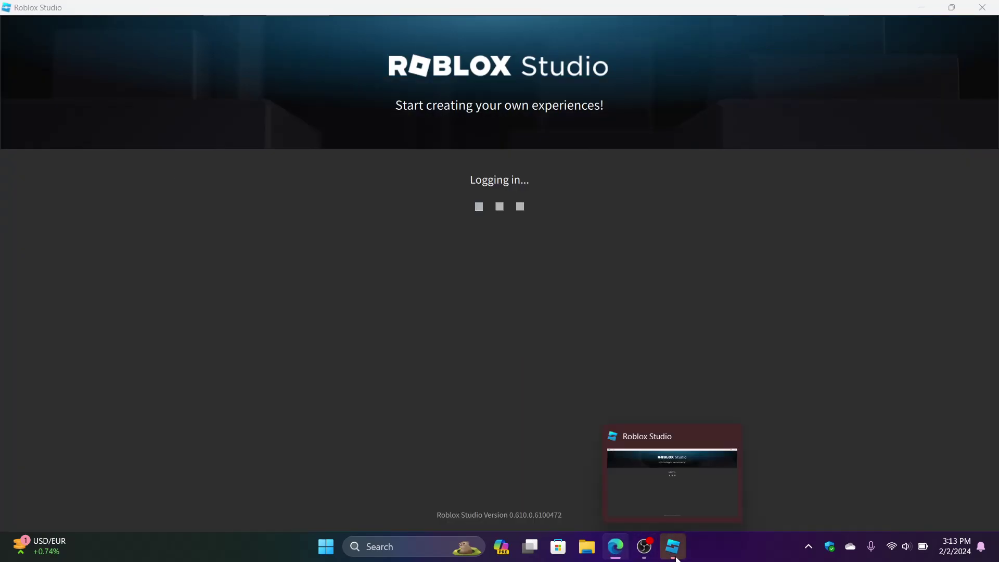
left_click(635, 556)
left_click(636, 555)
left_click(637, 556)
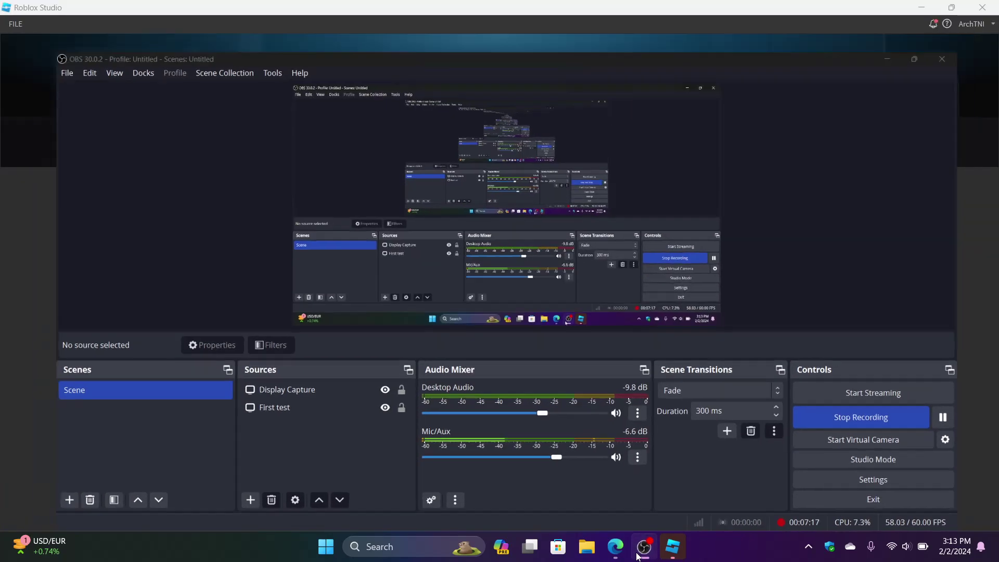
left_click(638, 556)
left_click(621, 552)
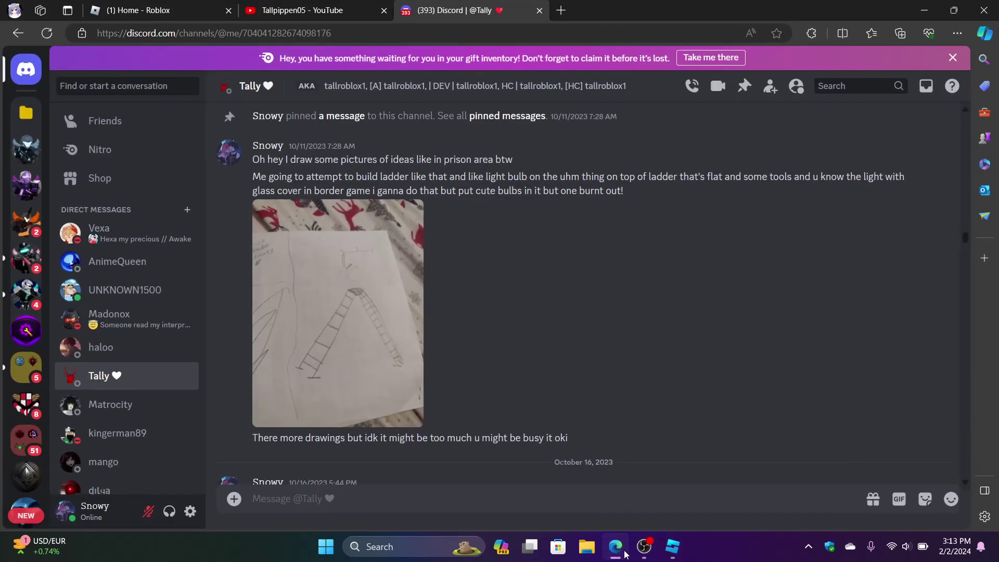
left_click(625, 555)
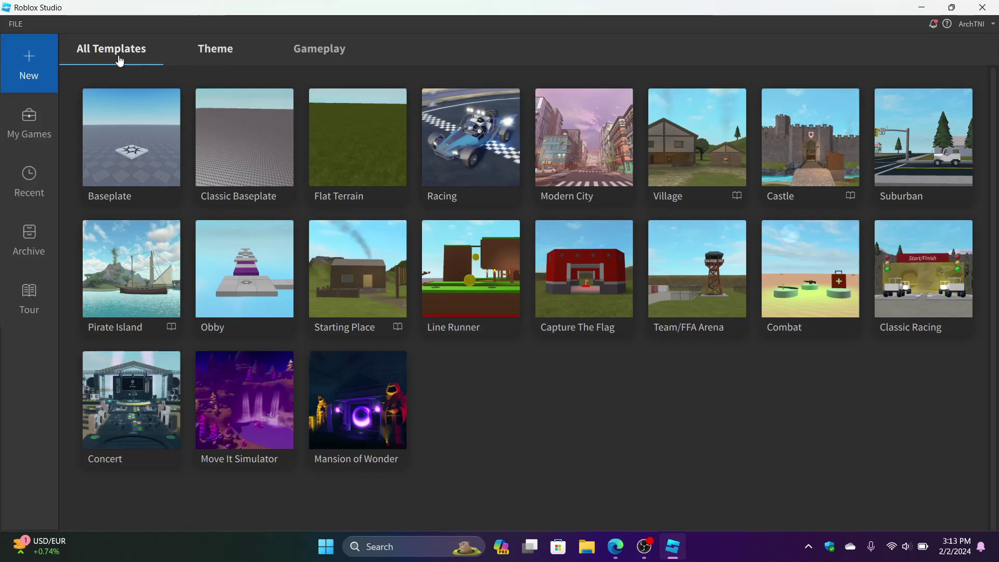
Step: Look over the Theme and Gameplay templates and the saved games, and create a new place from the Baseplate template
left_click(205, 52)
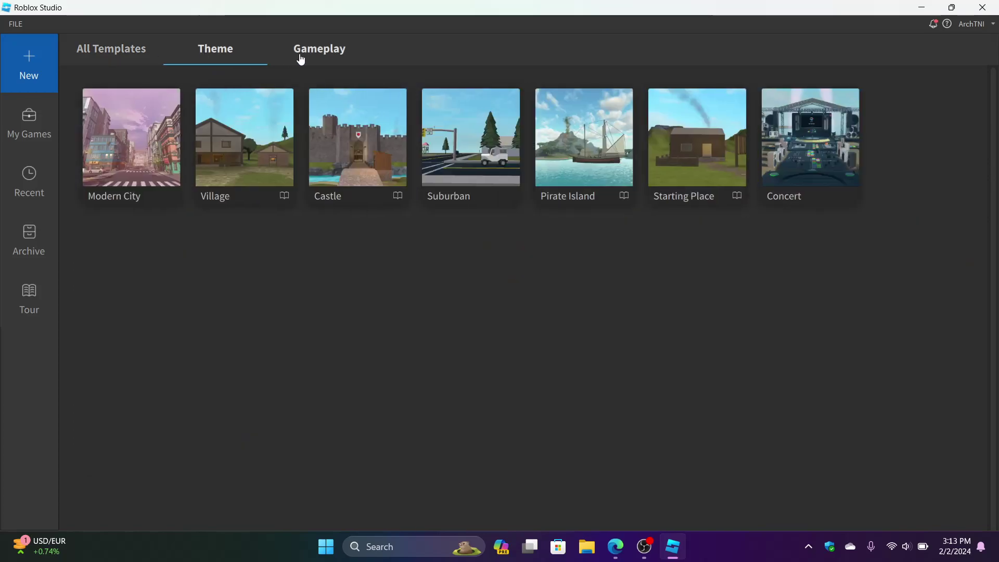
left_click(301, 59)
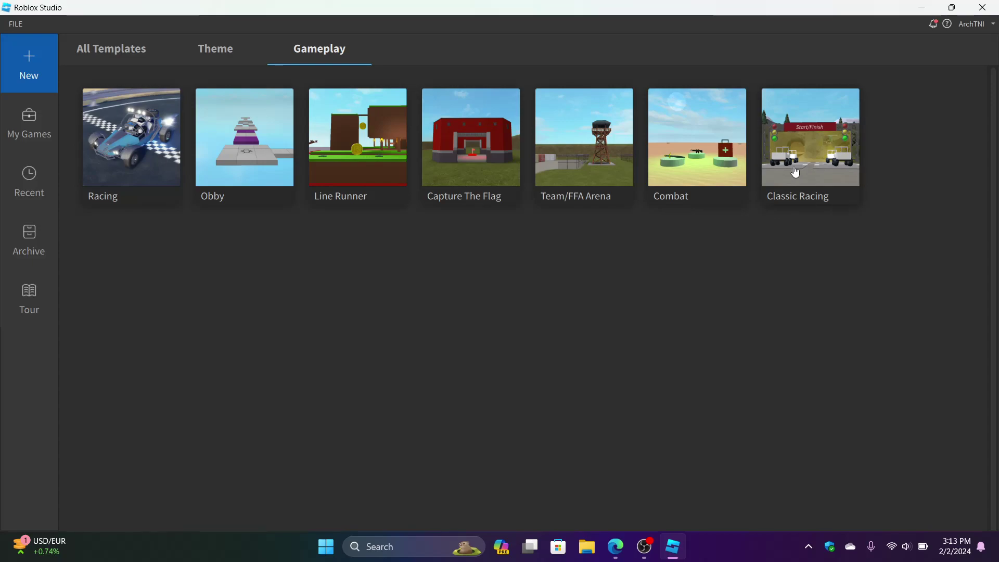
left_click(40, 125)
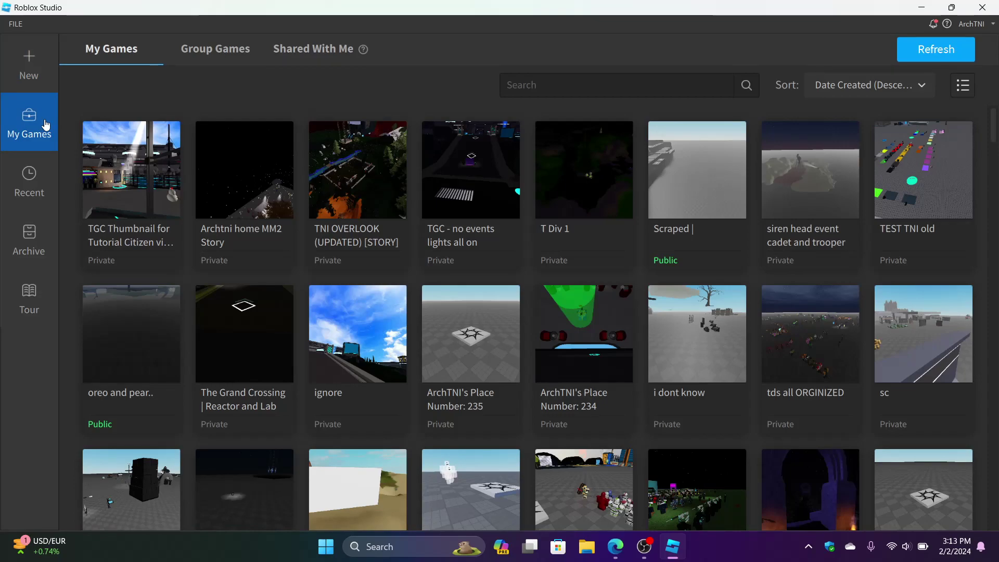
left_click(31, 72)
left_click(118, 58)
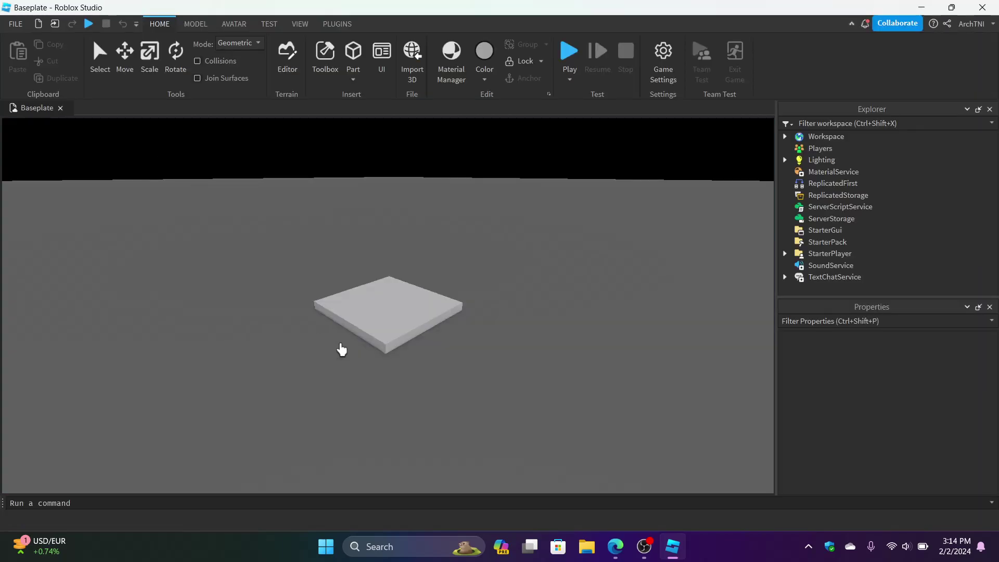
Step: Collapse the ribbon to enlarge the viewport and tilt the camera up above the spawn location
double_click(156, 26)
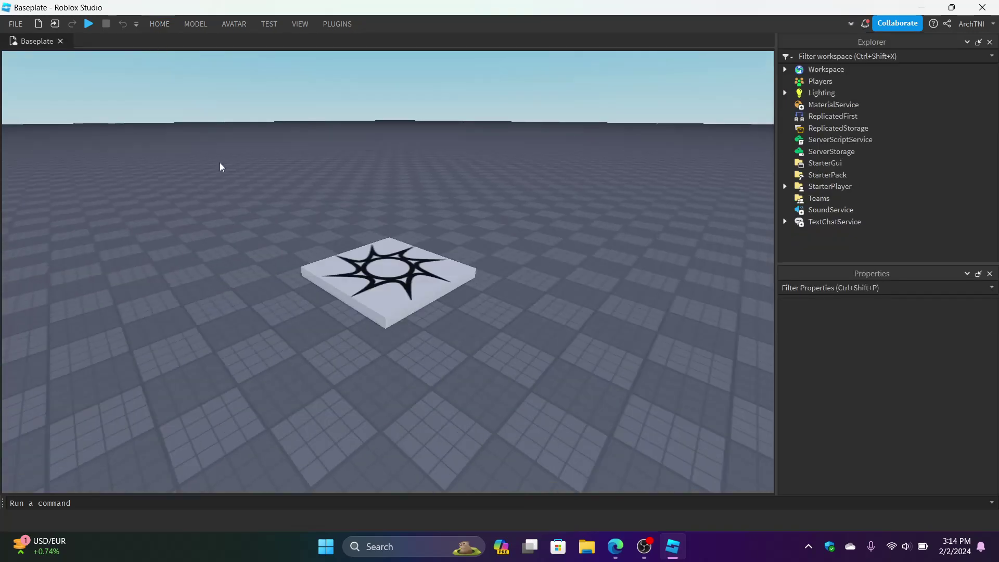
right_click_drag(221, 165, 228, 173)
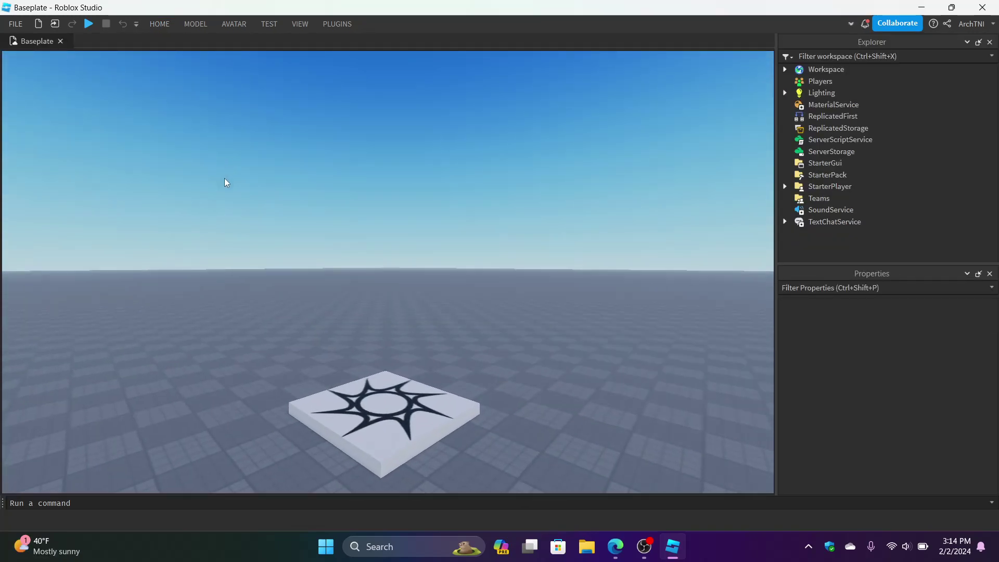
left_click(166, 24)
left_click(159, 27)
left_click(158, 27)
left_click(221, 239)
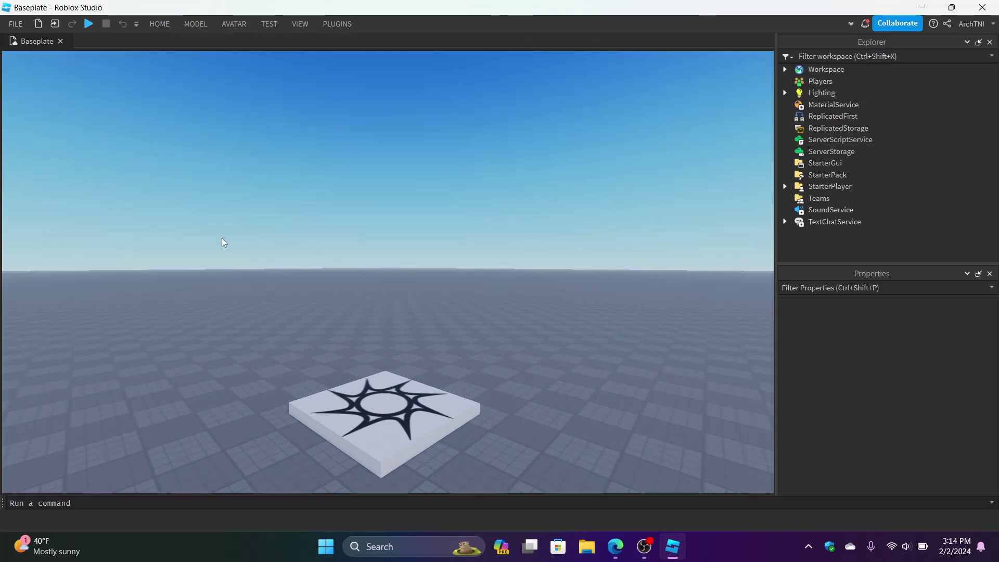
Step: Expand the collapsed ribbon again and look over the available save and publish commands for the place
double_click(163, 25)
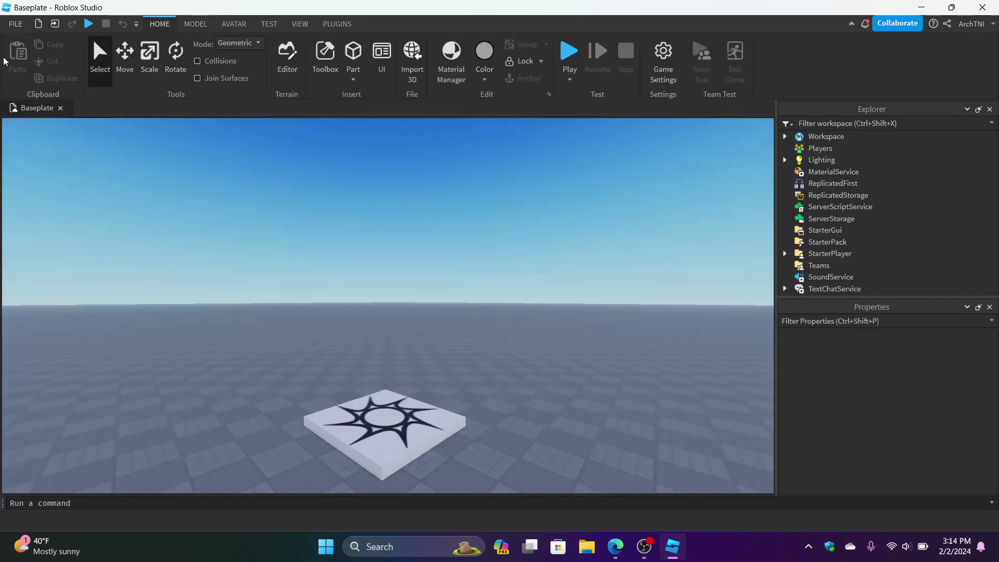
left_click(16, 25)
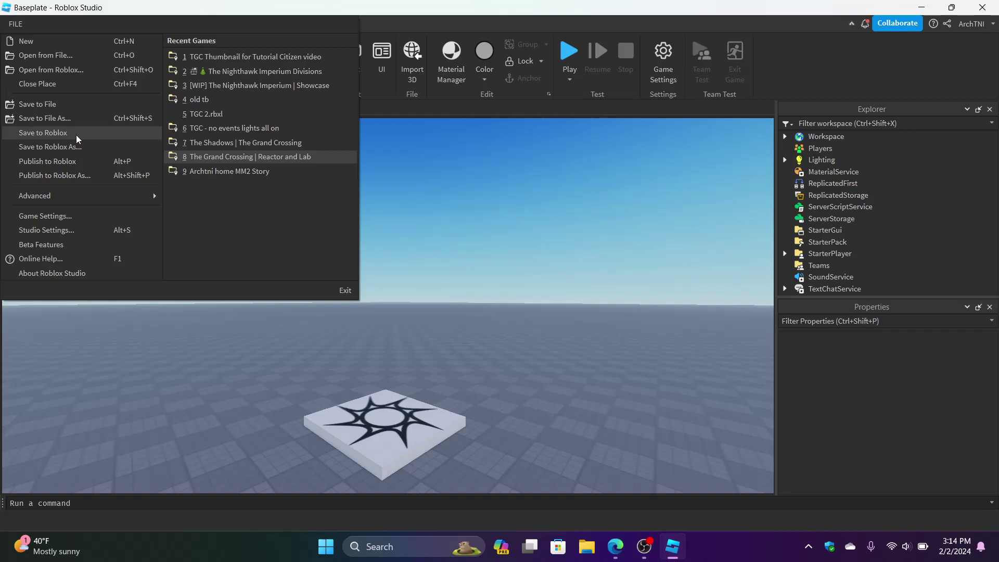
left_click(411, 256)
right_click_drag(411, 256, 411, 256)
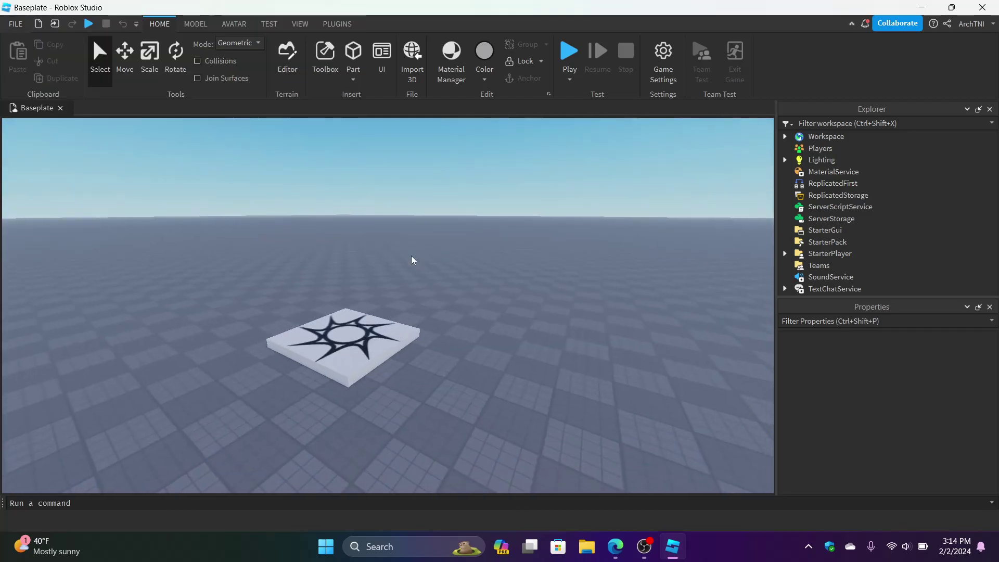
left_click(16, 26)
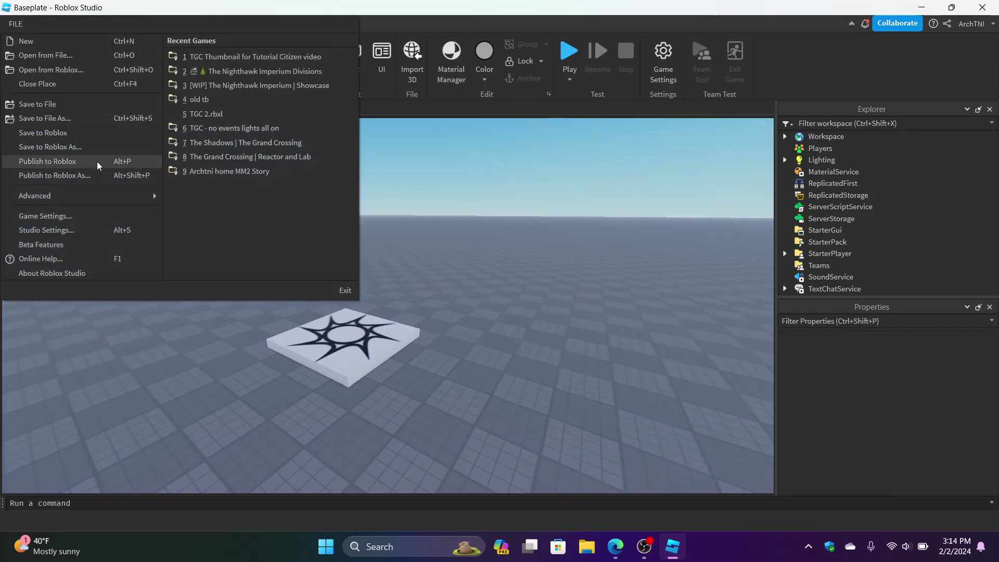
left_click(521, 307)
Step: View the Publish to Roblox settings for the new place and close them without creating the game
left_click(15, 24)
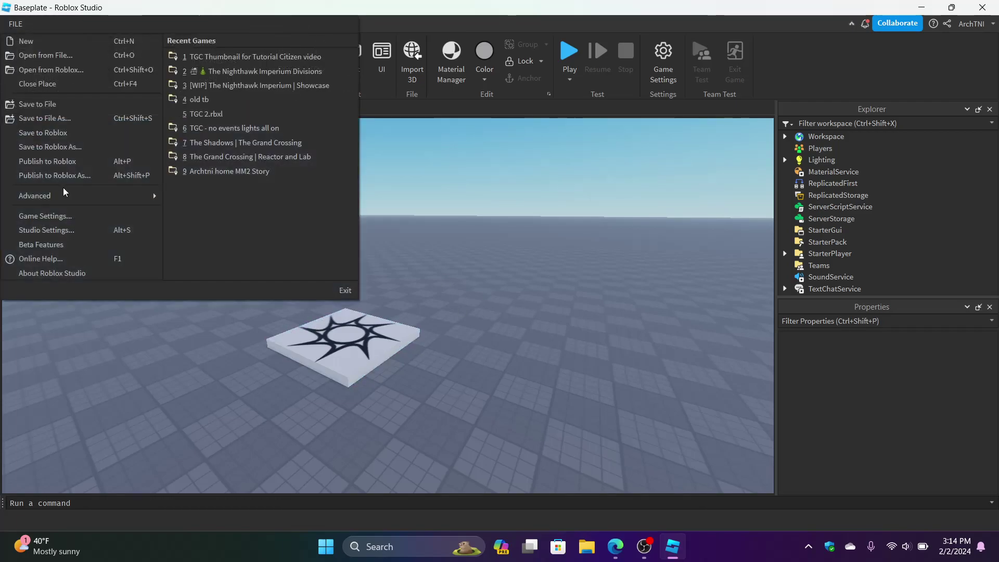
left_click(61, 164)
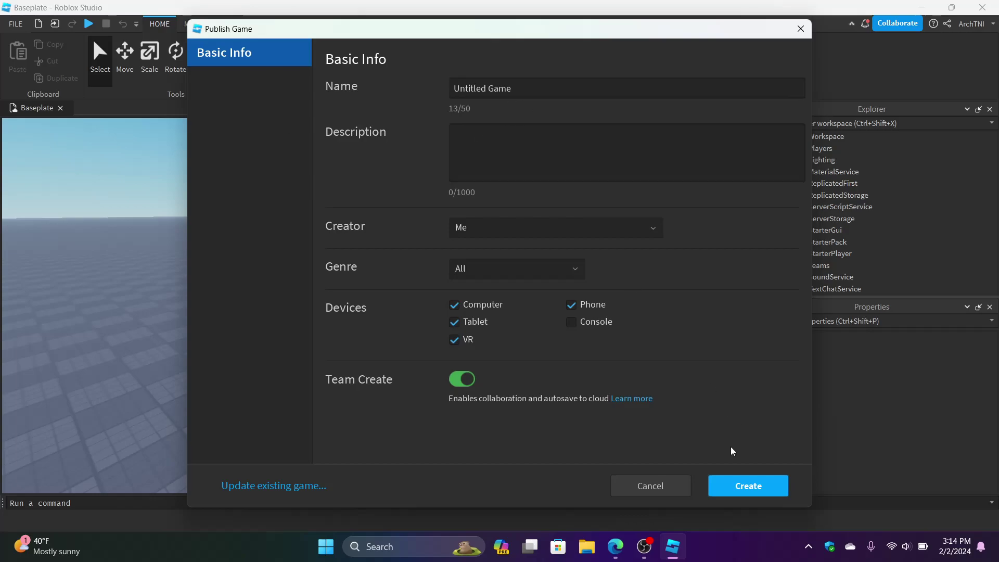
left_click(801, 30)
Step: Select the spawn location, try the Physical mode for the transform tools, and switch back to Geometric
left_click(396, 341)
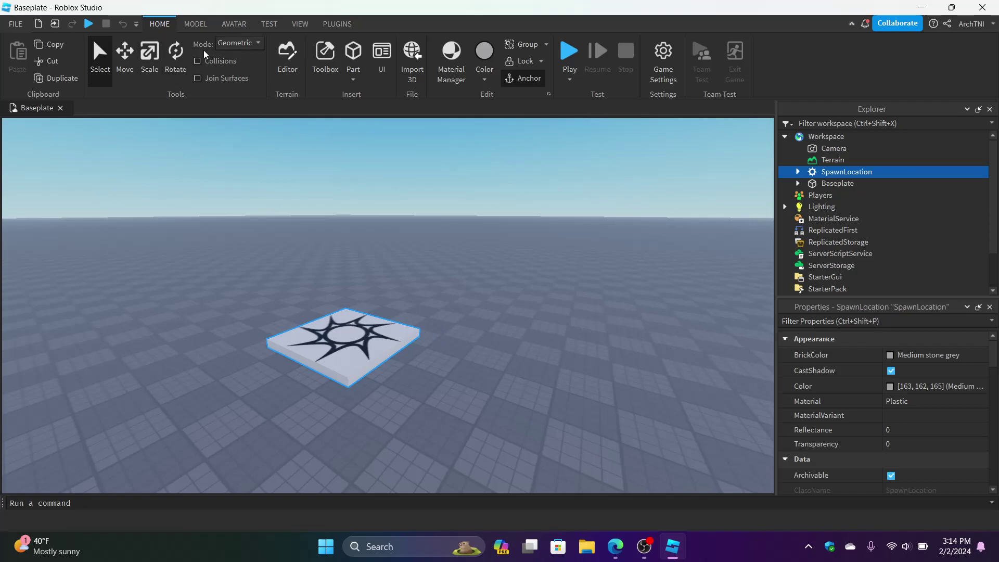
left_click(261, 47)
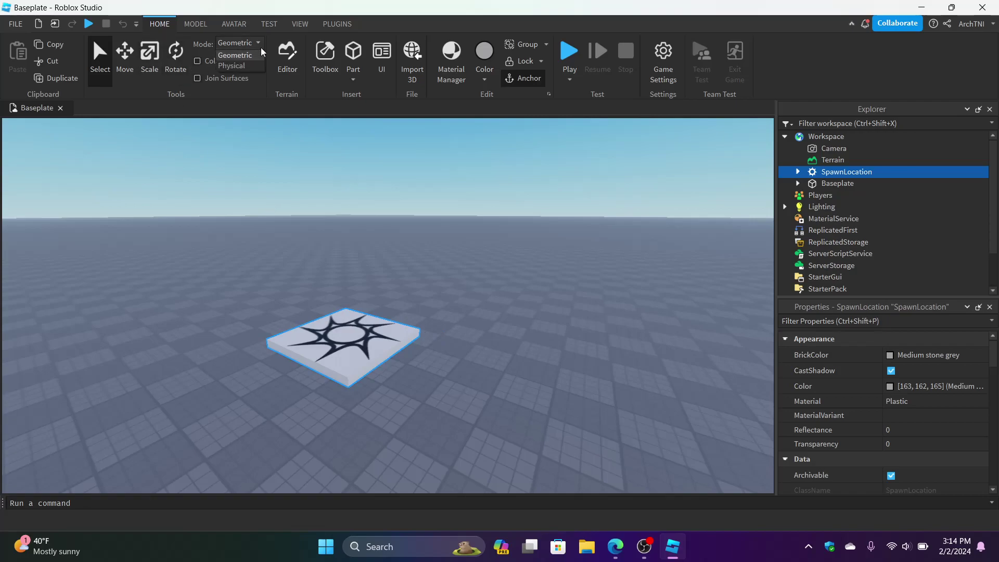
left_click(245, 65)
left_click(255, 47)
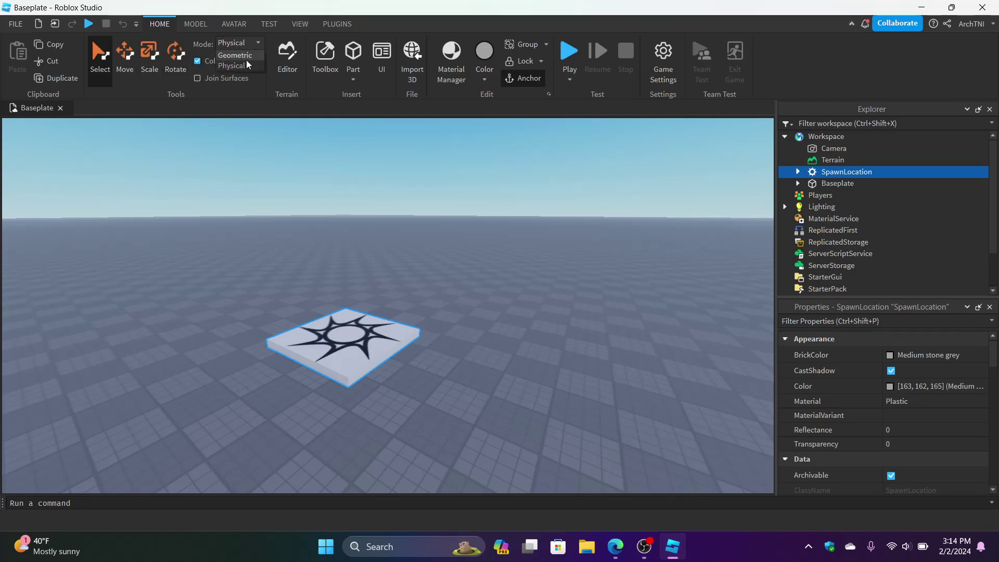
left_click(249, 55)
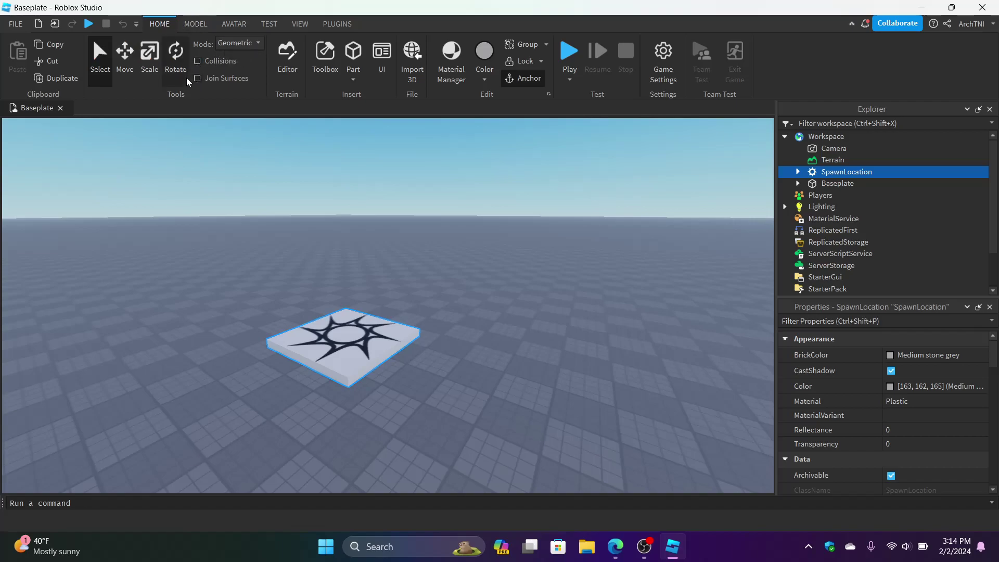
Step: Insert a block part and move it across the baseplate near the spawn location
left_click(354, 79)
left_click(369, 95)
left_click(394, 308)
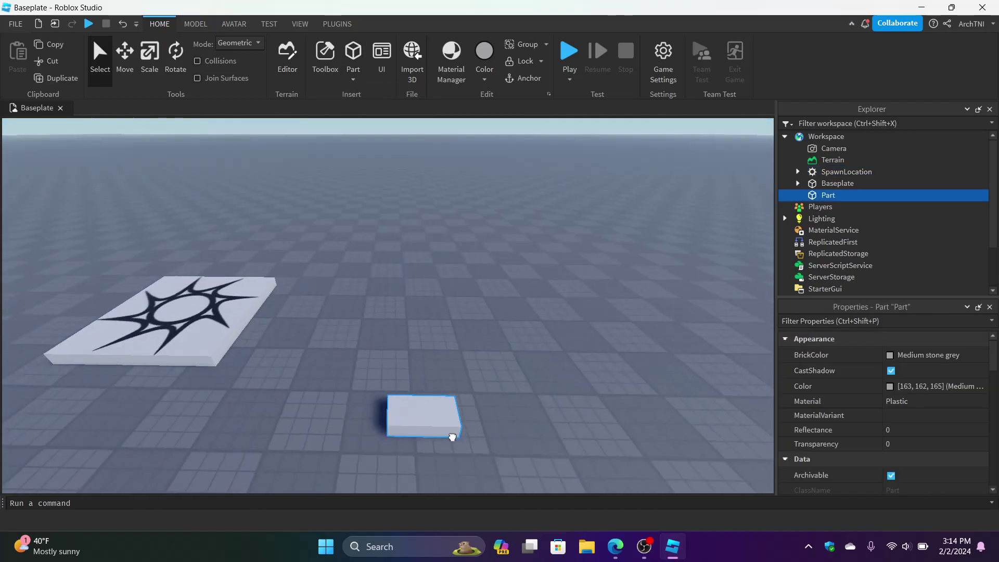
left_click_drag(451, 434, 394, 402)
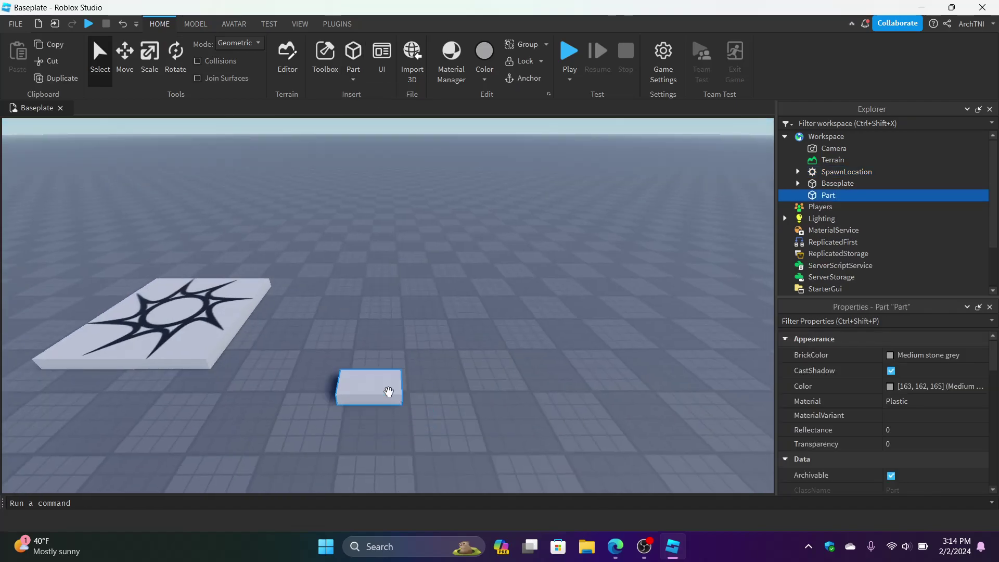
Step: With Collisions and Join Surfaces turned on, duplicate the block and rest the copy partly on top of the original
left_click(198, 78)
left_click(417, 330)
left_click(364, 380)
key("ctrl+d")
mouse_move(364, 382)
left_mouse_down()
mouse_move(426, 402)
mouse_move(370, 385)
left_mouse_up()
scroll(370, 385, "up", 10)
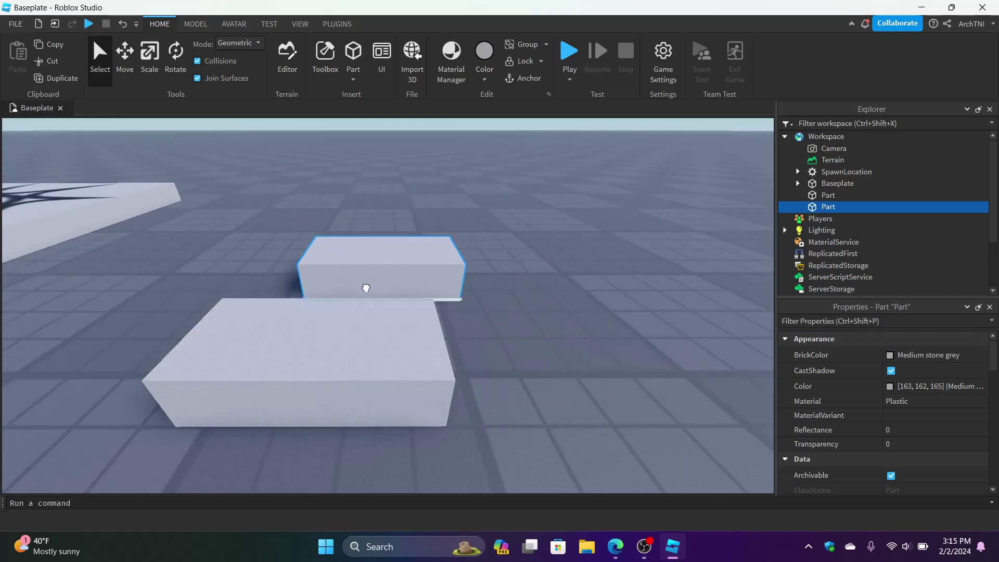
left_click_drag(365, 349, 406, 344)
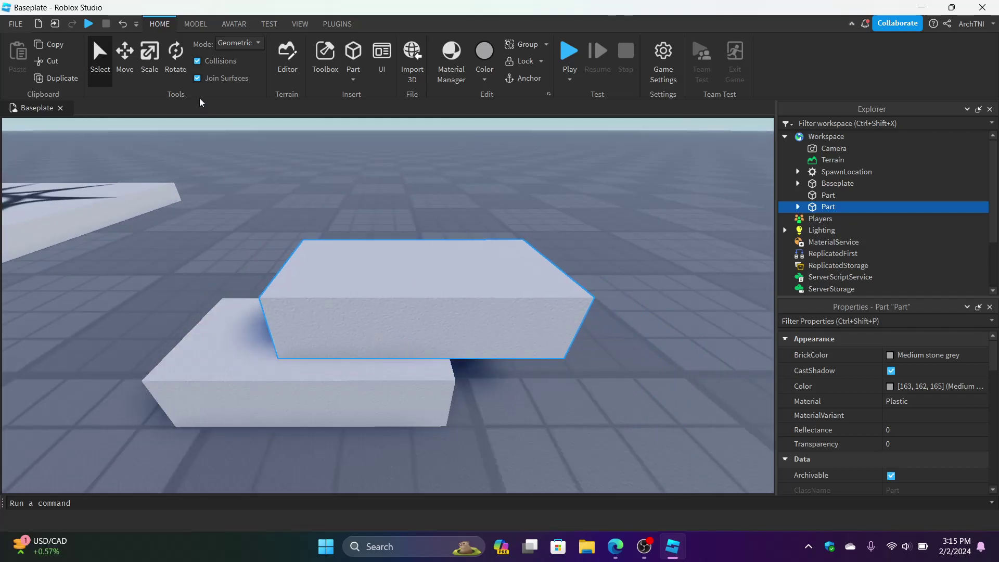
Step: Turn off Collisions and place the copied block on the baseplate end to end against the original
left_click_drag(371, 313, 493, 427)
key("d")
right_click_drag(493, 431, 494, 430)
left_click(494, 431)
left_click_drag(415, 300, 439, 350)
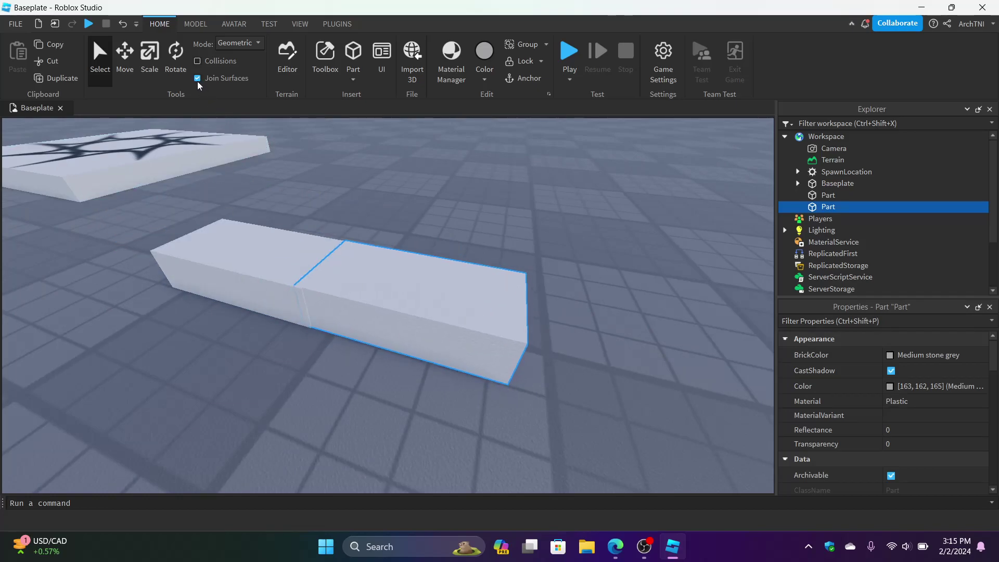
Step: Turn off Join Surfaces and move the copied block to a separate spot beside the original
left_click_drag(485, 314, 282, 269)
left_click(421, 381)
key("d")
right_click_drag(421, 380, 421, 380)
left_click_drag(327, 225, 377, 319)
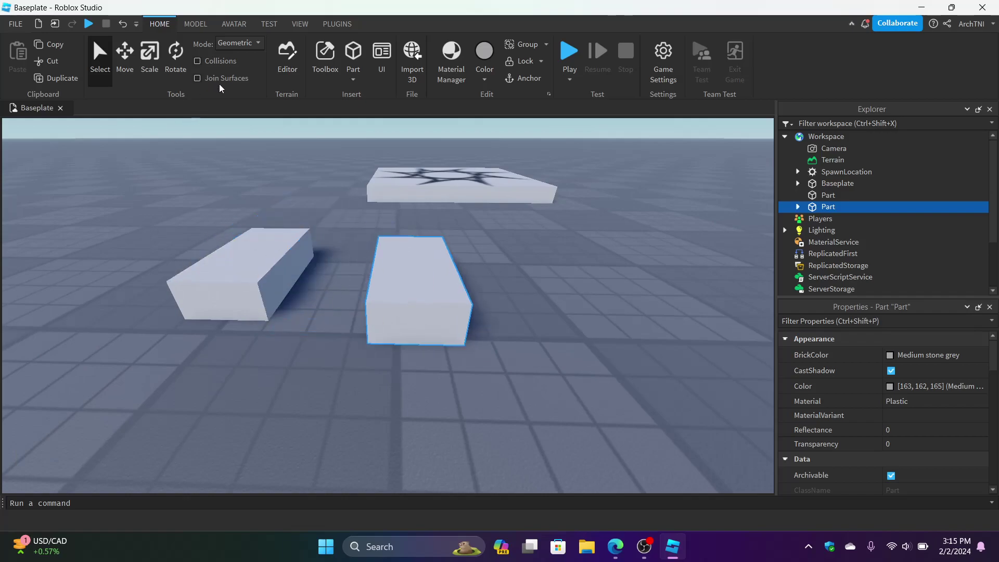
Step: Try the Lock tool on the copied block, return to the Select tool and clear the selection
left_click(544, 305)
left_click(423, 296)
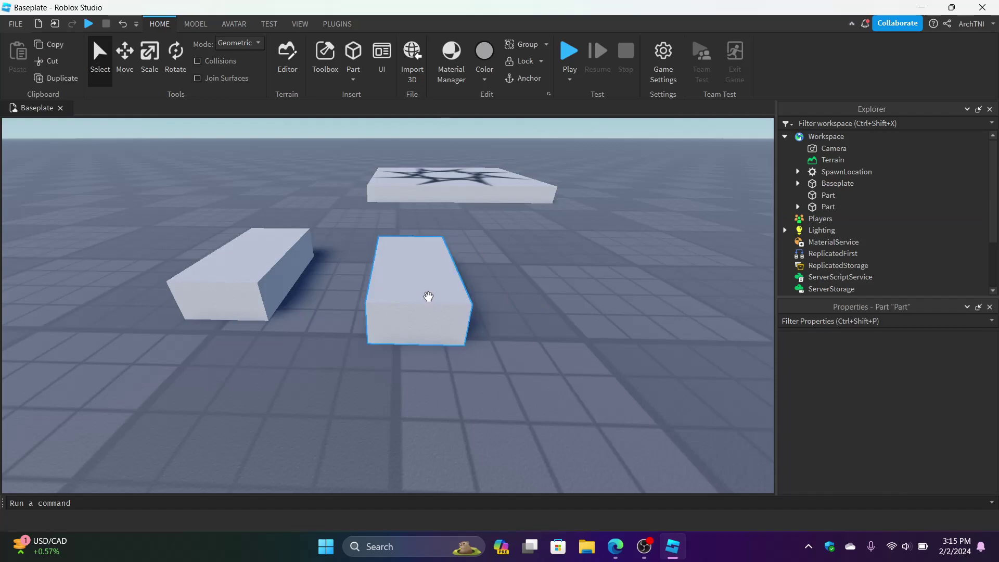
left_click(524, 65)
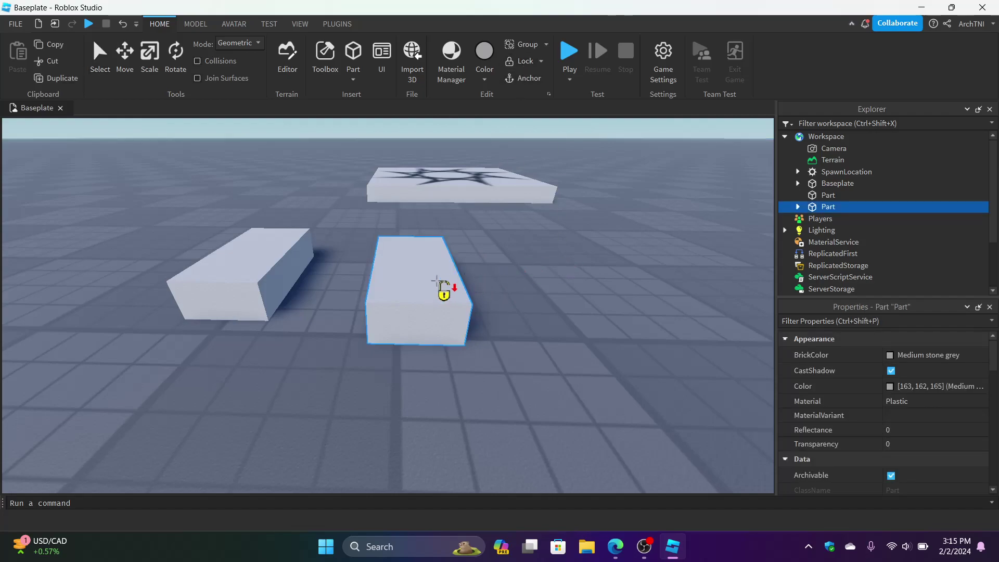
left_click(101, 57)
left_click(548, 281)
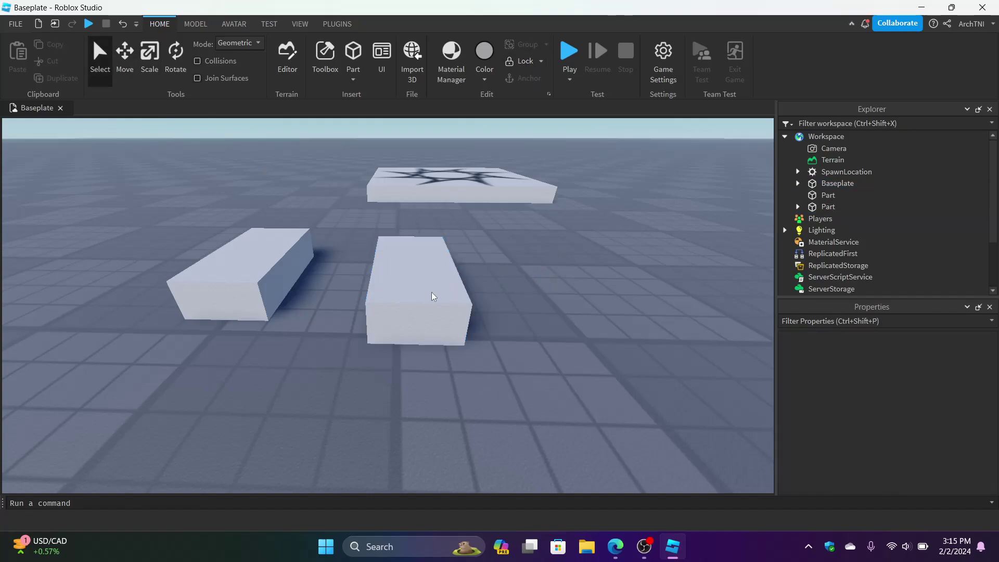
Step: Select the original block and look at the lock options for it
left_click(531, 279)
right_click_drag(530, 279, 531, 277)
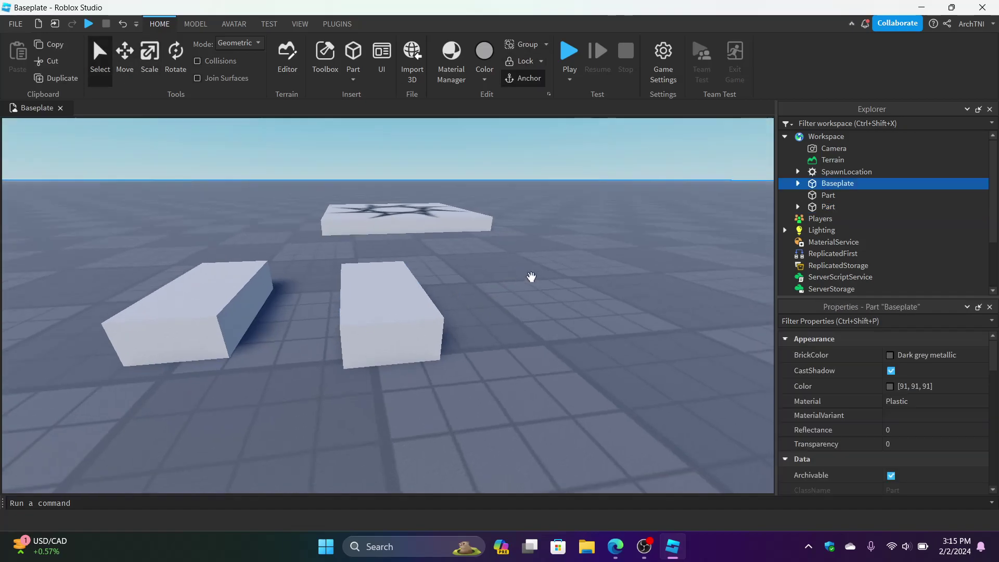
left_click(347, 152)
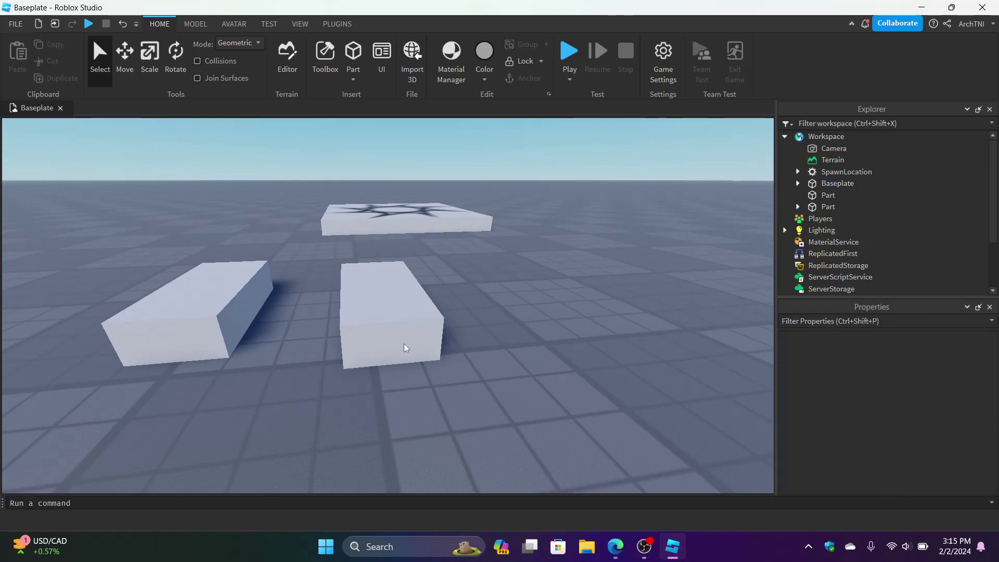
key("a")
left_click_drag(486, 315, 435, 318)
key("d")
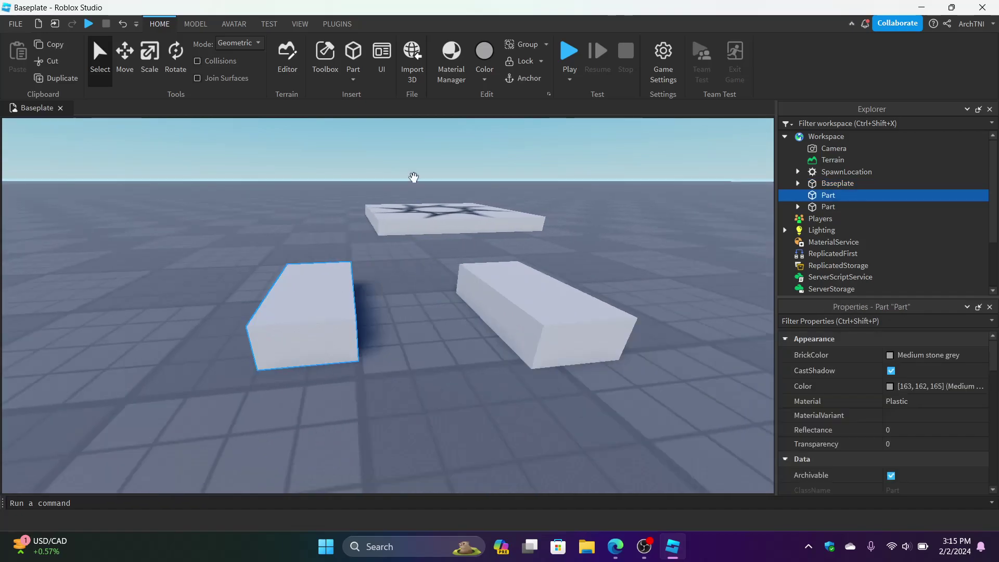
left_click(541, 64)
left_click(548, 91)
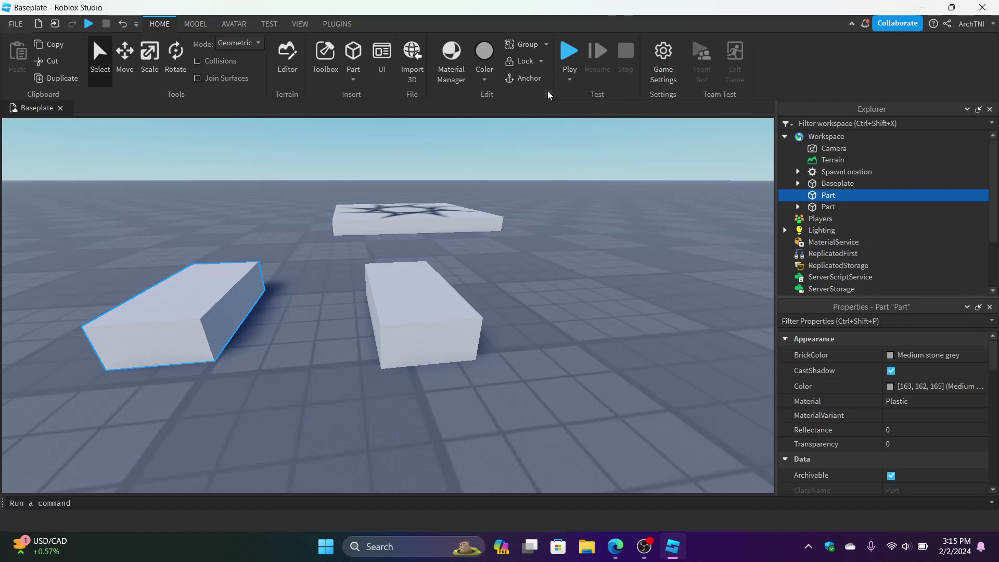
Step: Move the copied block so it sits close alongside the original block
left_click(564, 256)
left_click(379, 313)
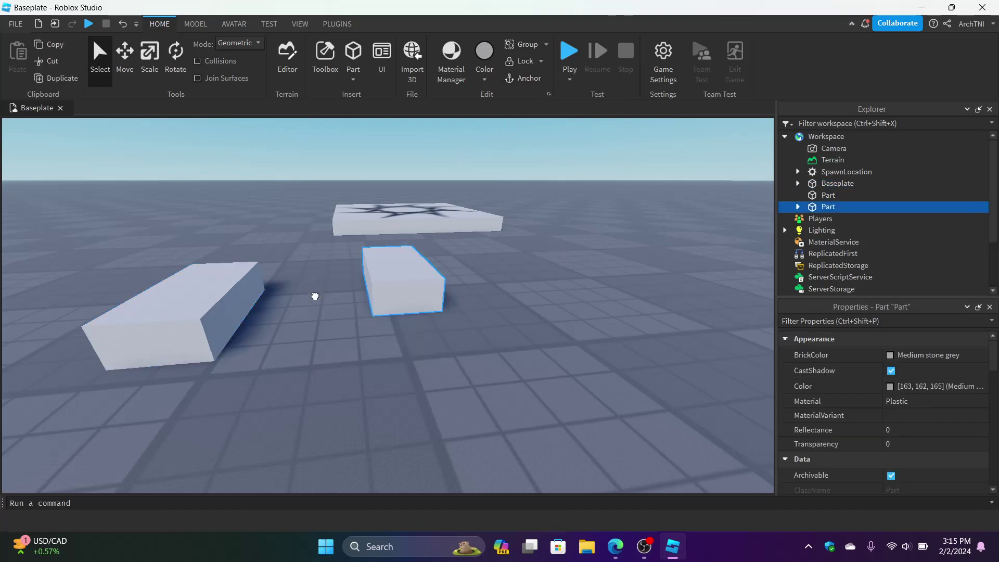
scroll(296, 334, "down", 10)
left_click(497, 282)
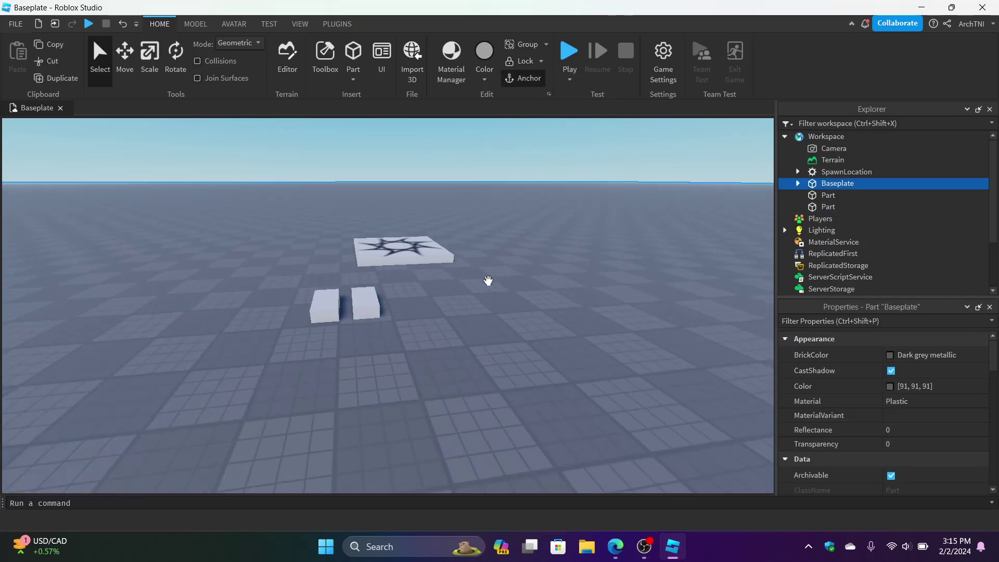
Step: Browse the full set of materials in the Material Manager, close it and check the part color control
key("d")
left_click(426, 172)
key("a")
key("w")
key("d")
key("e")
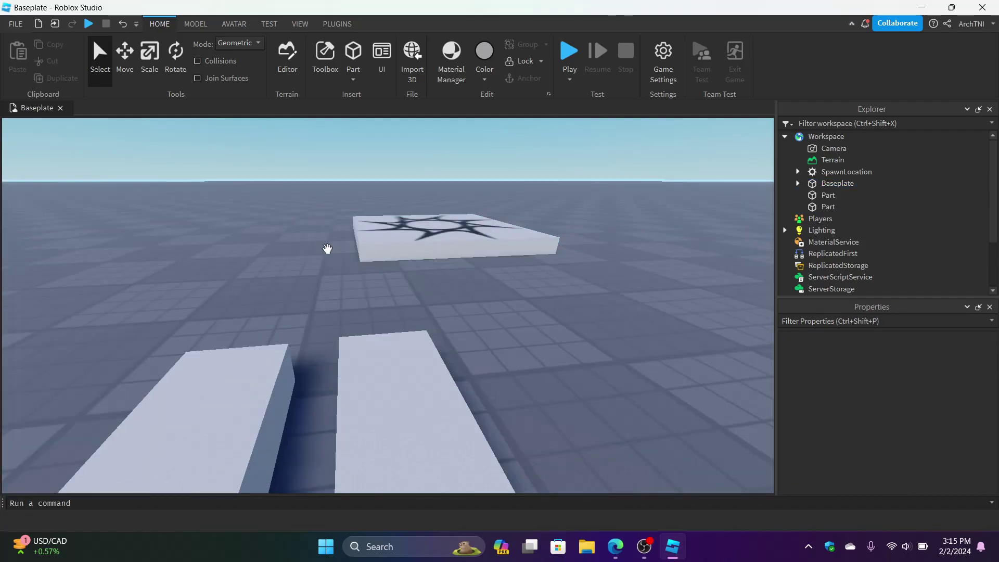
left_click(451, 68)
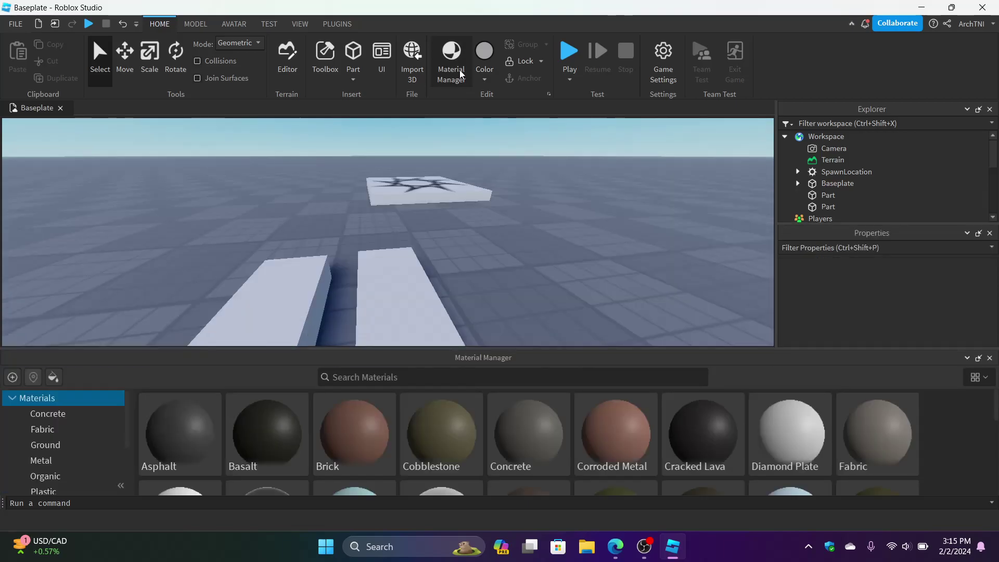
scroll(377, 411, "down", 5)
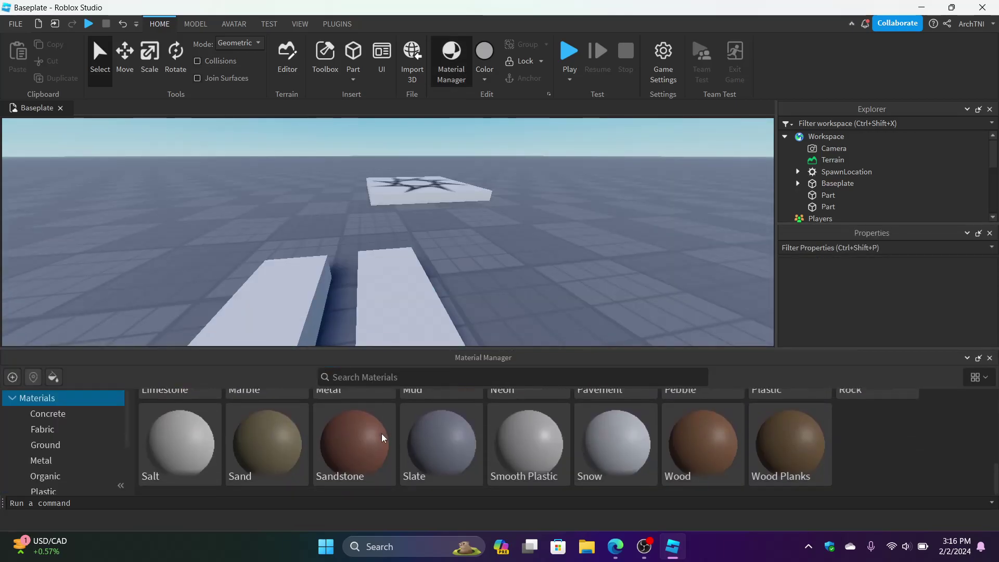
left_click(440, 79)
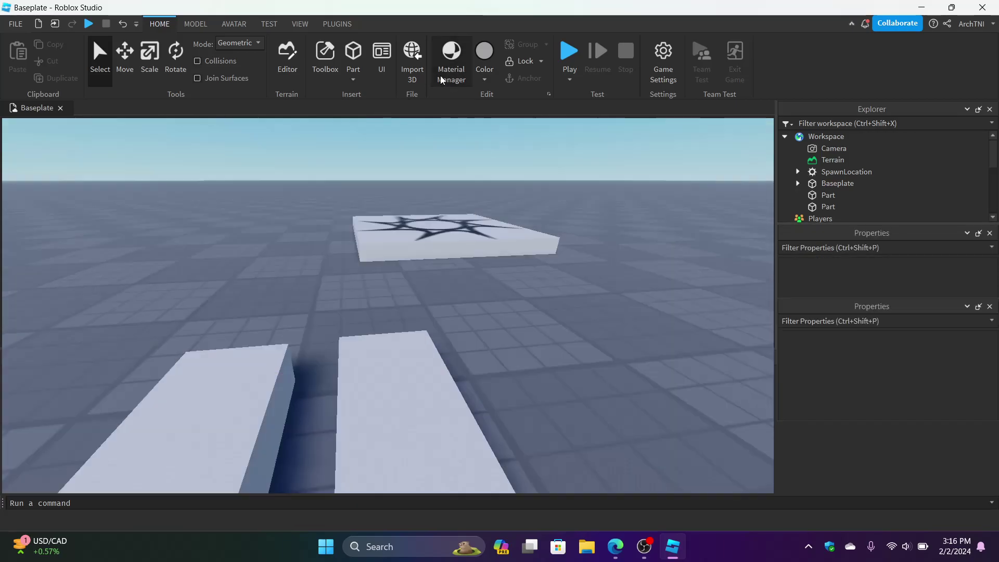
left_click(483, 79)
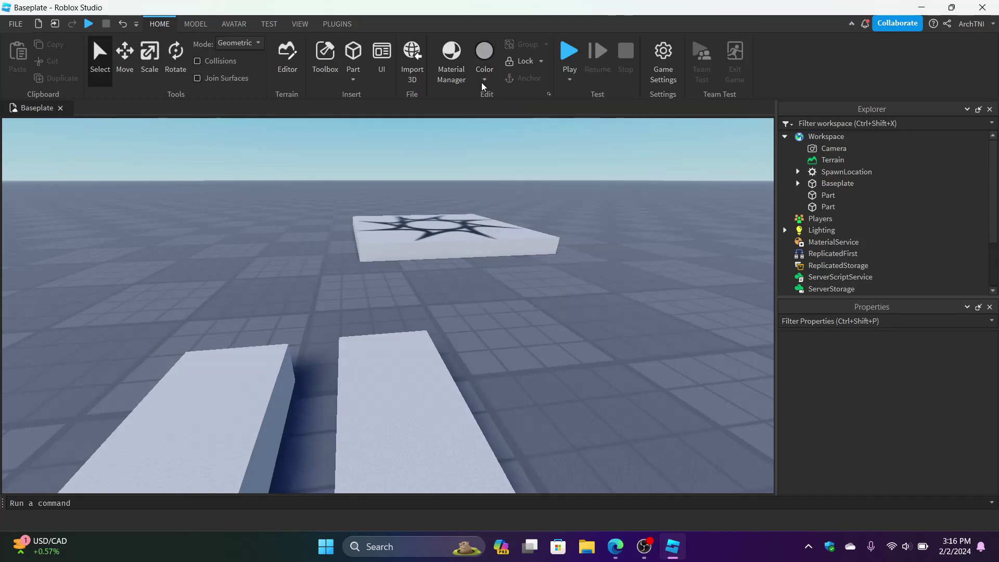
Step: Select the copied block and hide and restore the Properties and Explorer windows
left_click(424, 374)
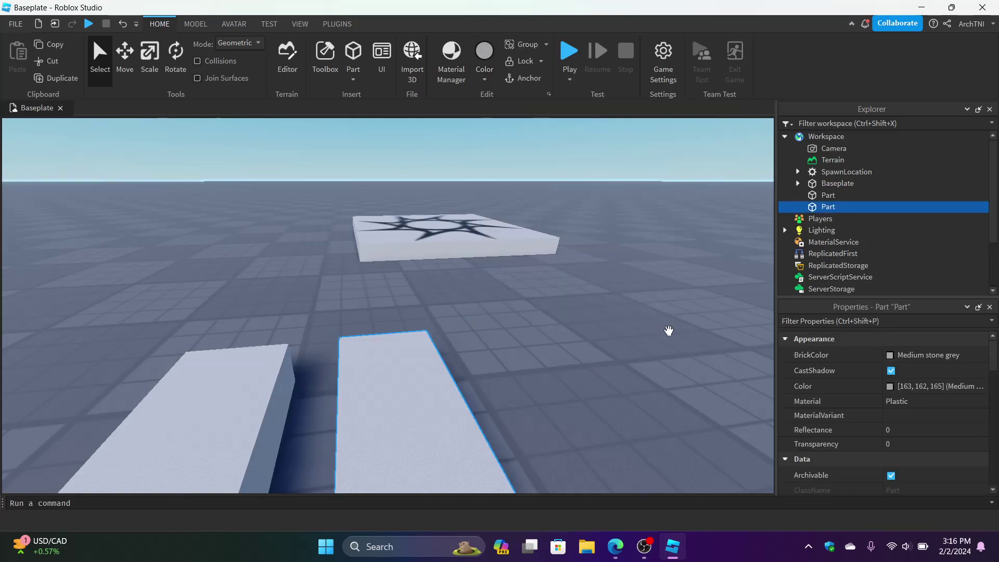
left_click(311, 23)
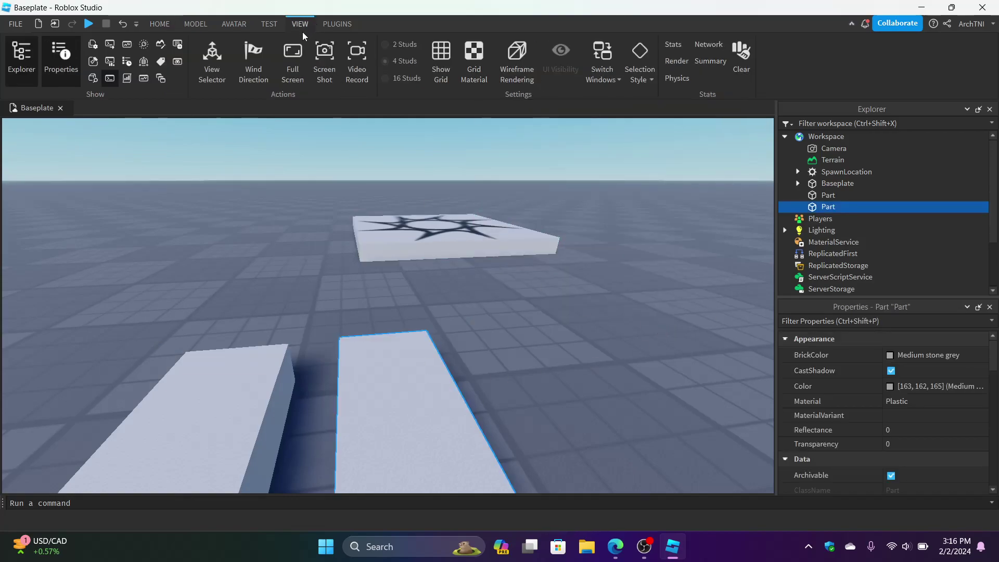
left_click(56, 77)
left_click(56, 77)
left_click(30, 77)
left_click(30, 77)
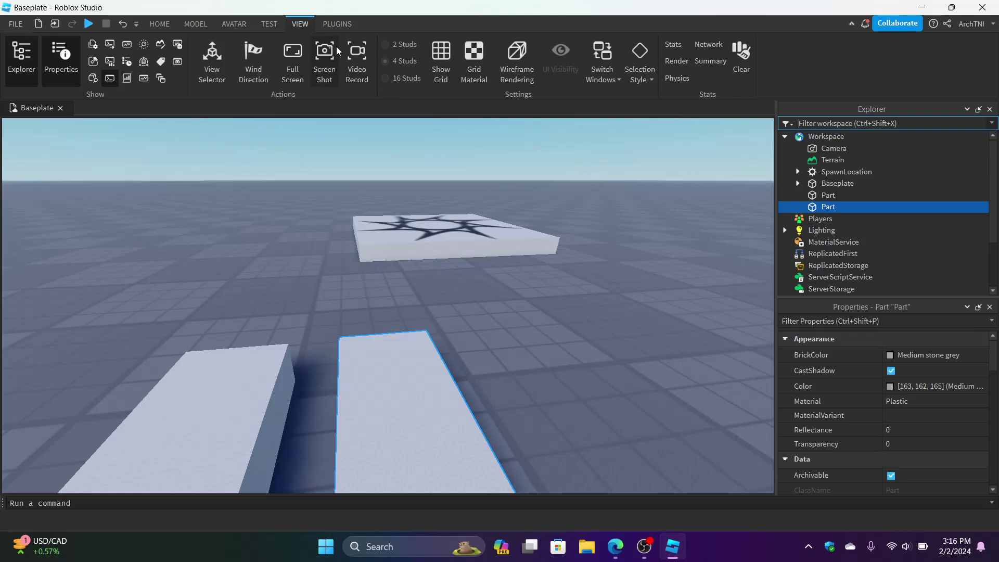
Step: Look over the installed plugins and clear the block selection
left_click(339, 26)
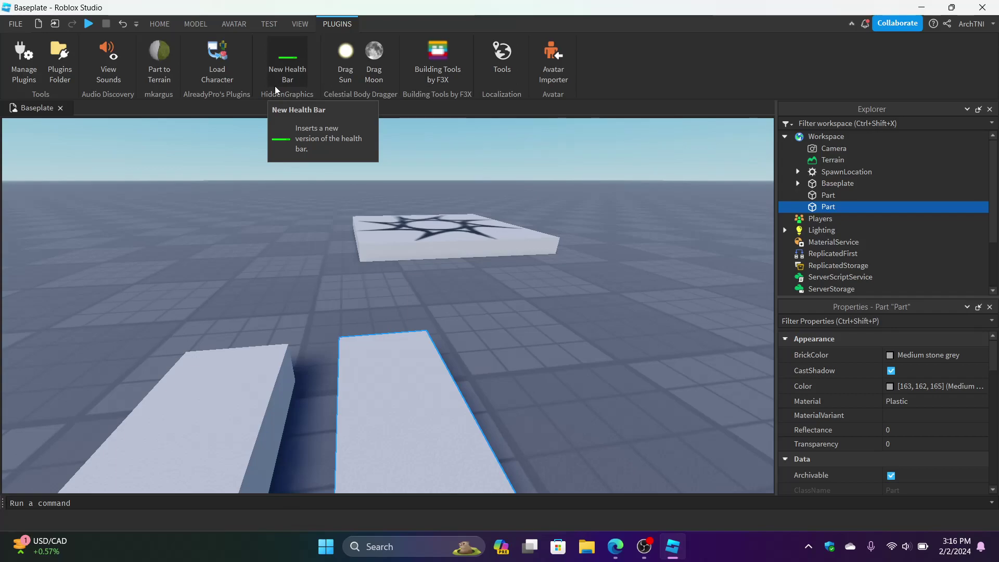
left_click(331, 198)
right_click_drag(331, 198, 333, 187)
scroll(333, 188, "down", 5)
left_click(334, 162)
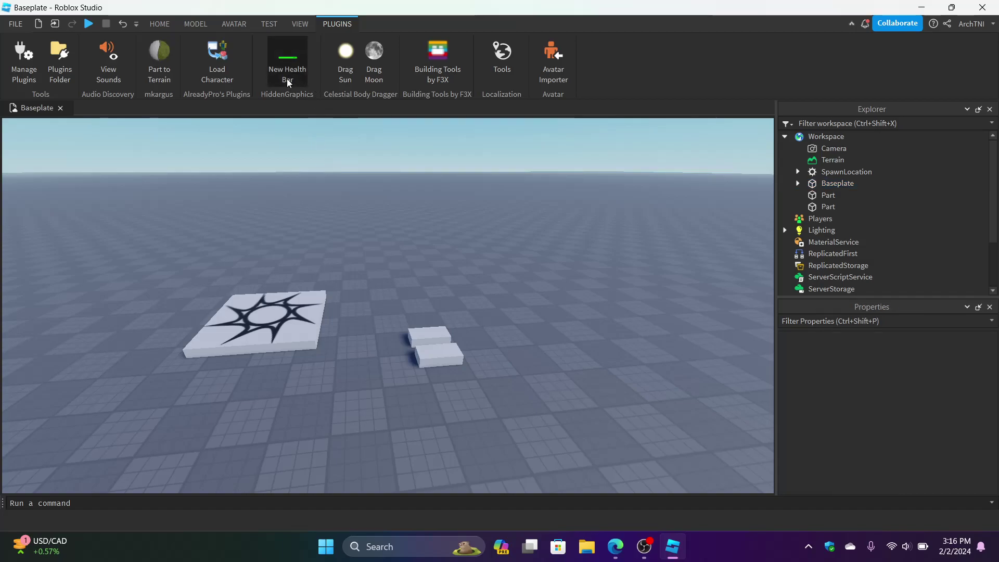
Step: Open the Load Character plugin and spawn its default character as both an R6 and an R15 rig
left_click(368, 192)
left_click(363, 165)
left_click(206, 81)
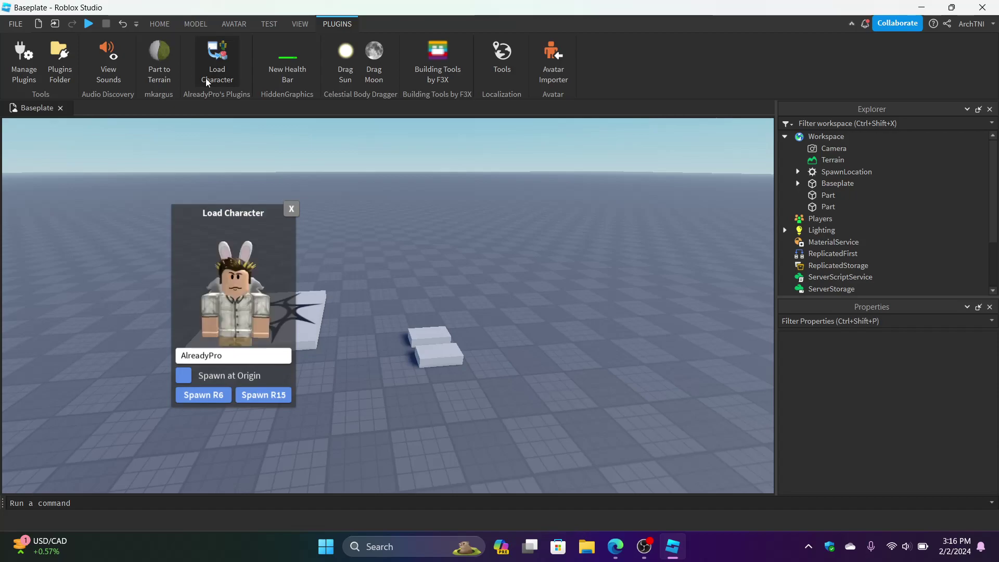
left_click_drag(230, 214, 262, 177)
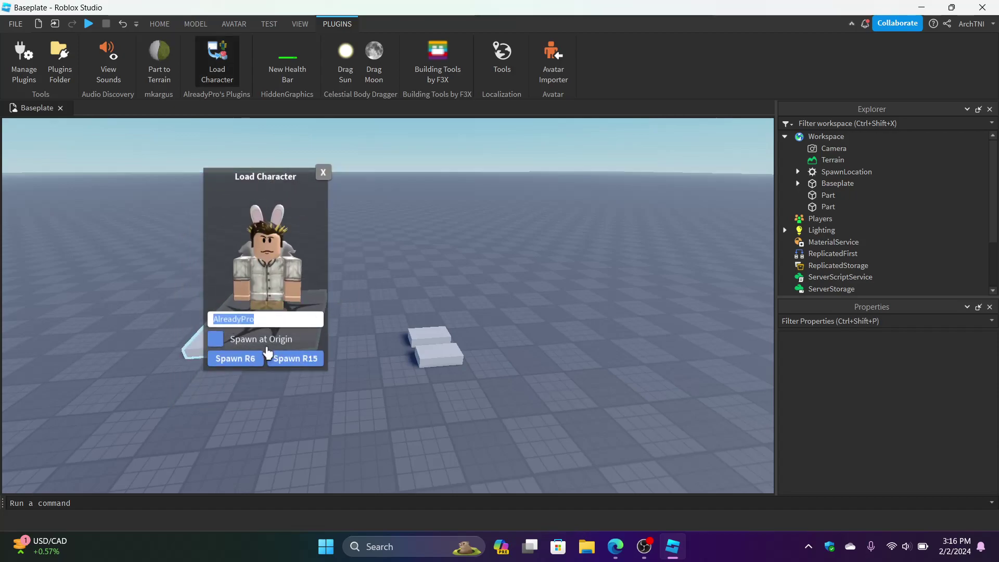
left_click(243, 359)
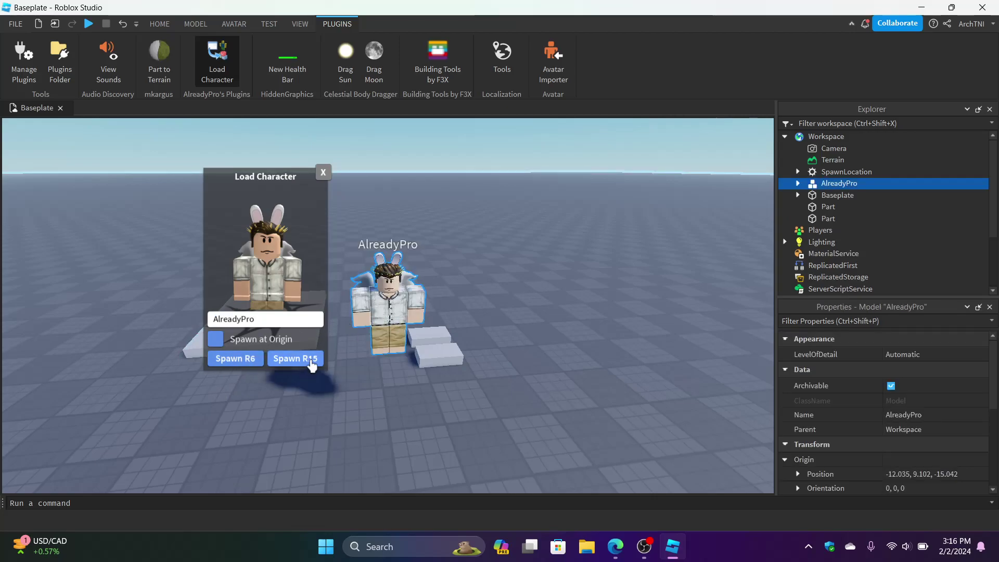
left_click(311, 362)
Step: Compare the stacked R6 and R15 characters, selecting them and viewing them up close
mouse_move(393, 243)
left_mouse_down()
mouse_move(447, 256)
mouse_move(470, 329)
mouse_move(401, 243)
left_mouse_up()
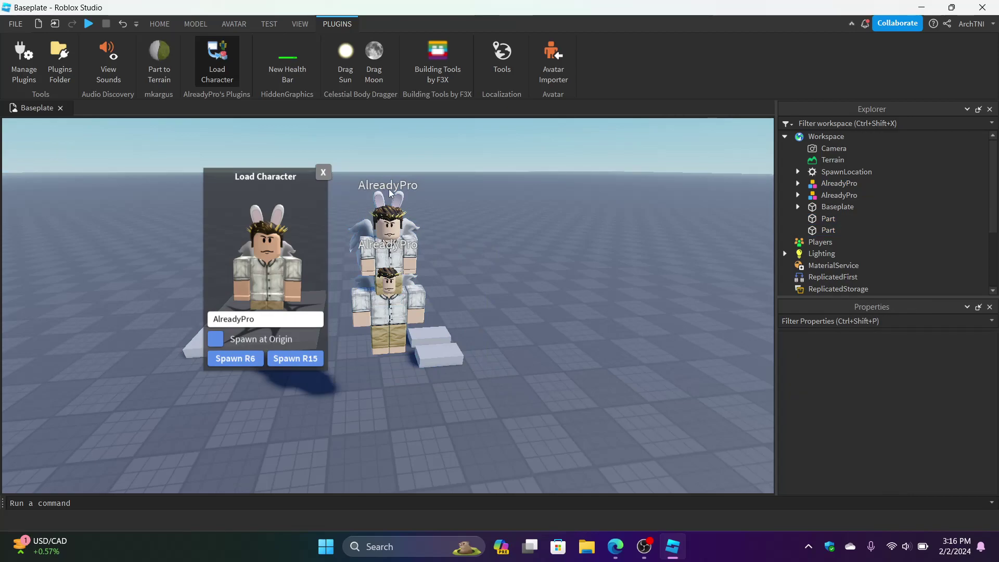
scroll(395, 257, "up", 1)
left_click(421, 253)
left_click(447, 249)
left_click(422, 238)
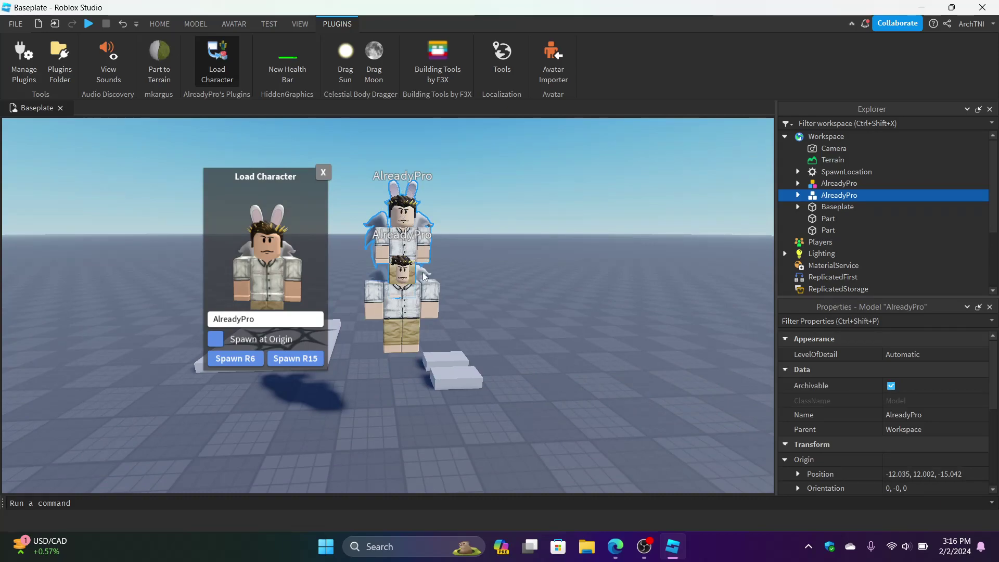
left_click(397, 195)
scroll(416, 315, "up", 3)
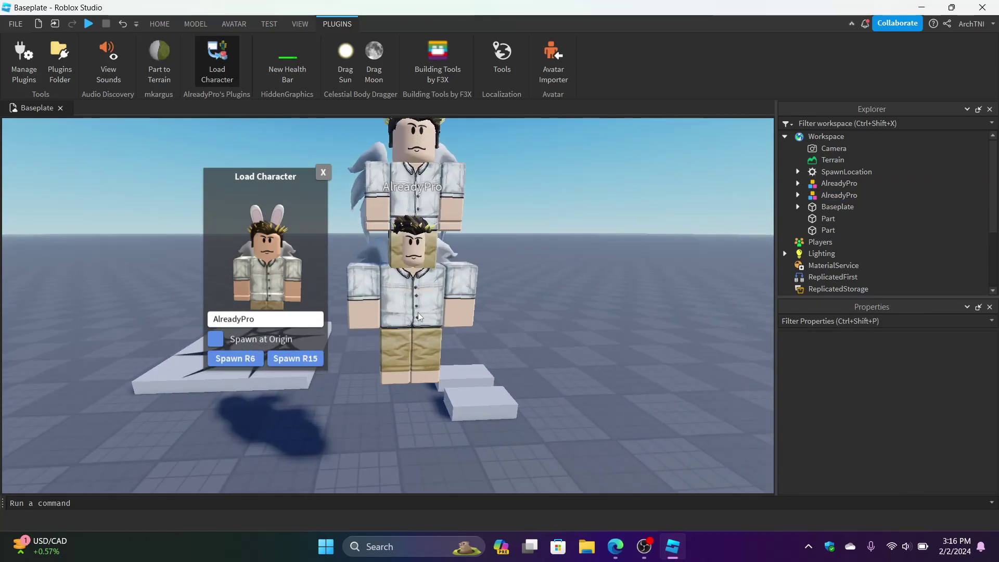
scroll(439, 312, "down", 3)
Step: Use the Move tool to bring both characters down onto the baseplate and stand the R15 character beside the R6 one
left_click(159, 24)
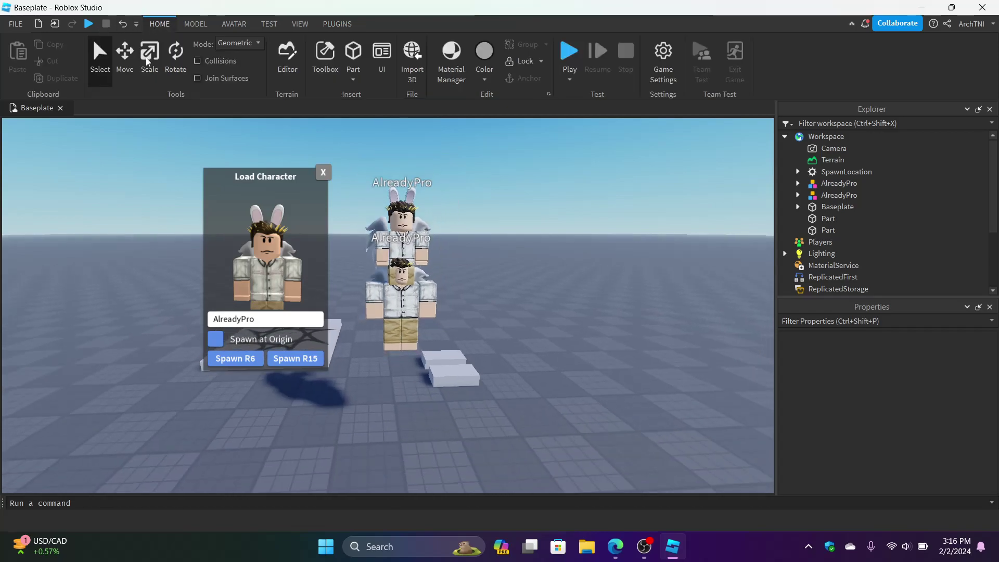
left_click(126, 67)
left_click(410, 308)
key("a")
left_click_drag(460, 337, 456, 375)
left_click(478, 283)
left_click_drag(477, 283, 574, 405)
key("d")
left_click_drag(339, 363, 504, 409)
key("f")
left_click(503, 402)
scroll(502, 400, "up", 2)
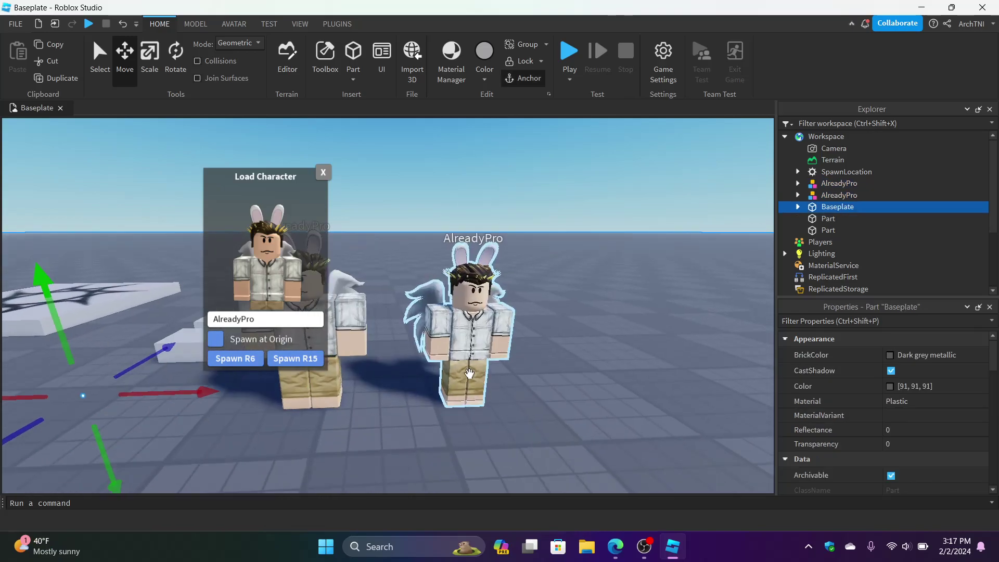
Step: Select and focus the R15 character, expand it in the Explorer and examine its individual body parts
left_click(468, 373)
key("f")
left_click(797, 195)
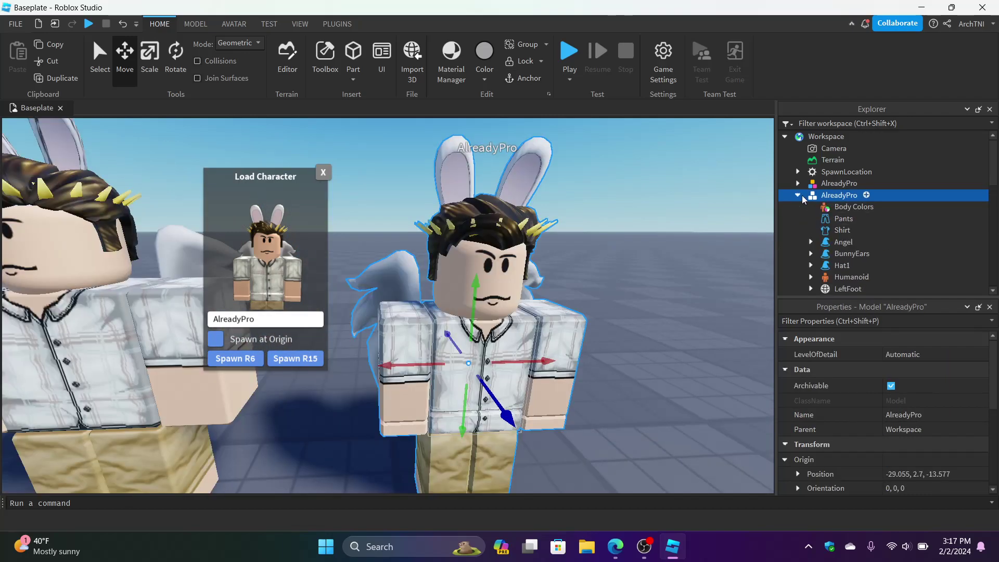
scroll(801, 195, "down", 3)
left_click(846, 196)
left_click(845, 207)
left_click(845, 230)
left_click(843, 242)
left_click(831, 254)
Step: Select the R15 character's RightHand, RightLowerArm, RightLowerLeg and RightUpperArm and inspect them up close
scroll(832, 252, "down", 3)
left_click(845, 184)
left_click(845, 196)
left_click(917, 229, "shift")
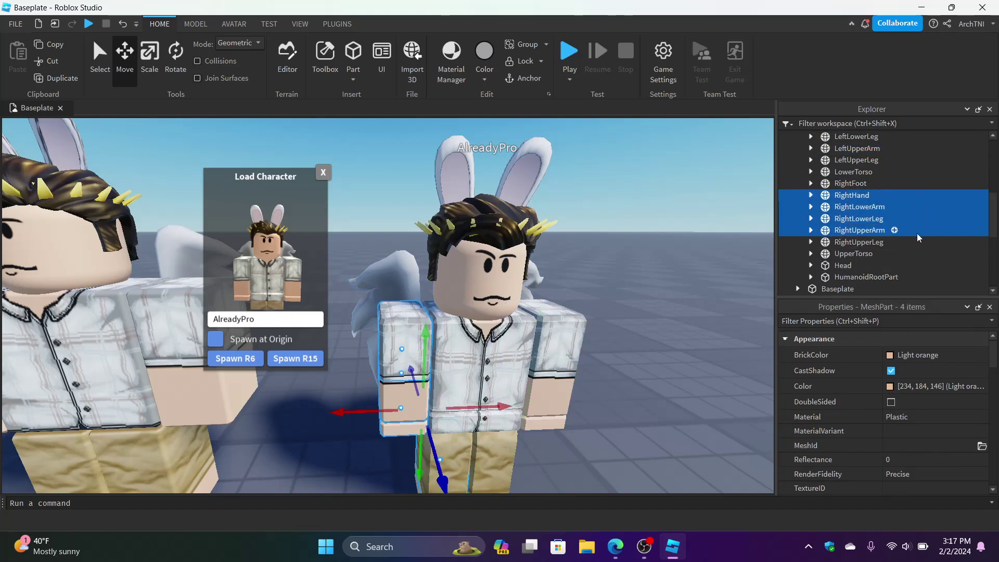
right_click_drag(592, 266, 591, 266)
scroll(592, 267, "down", 5)
scroll(433, 245, "up", 6)
middle_click_drag(432, 244, 446, 313)
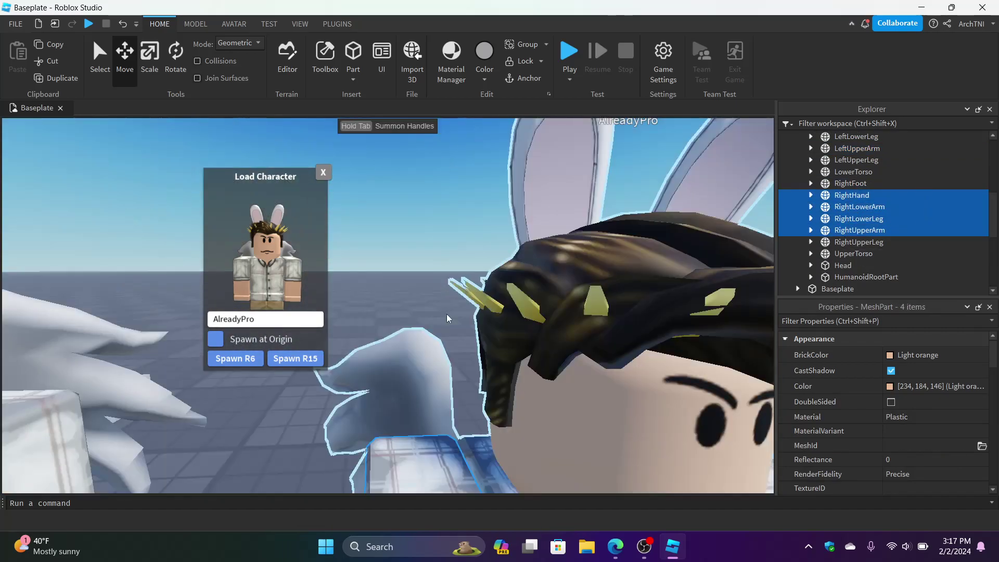
scroll(446, 314, "down", 4)
scroll(446, 314, "up", 2)
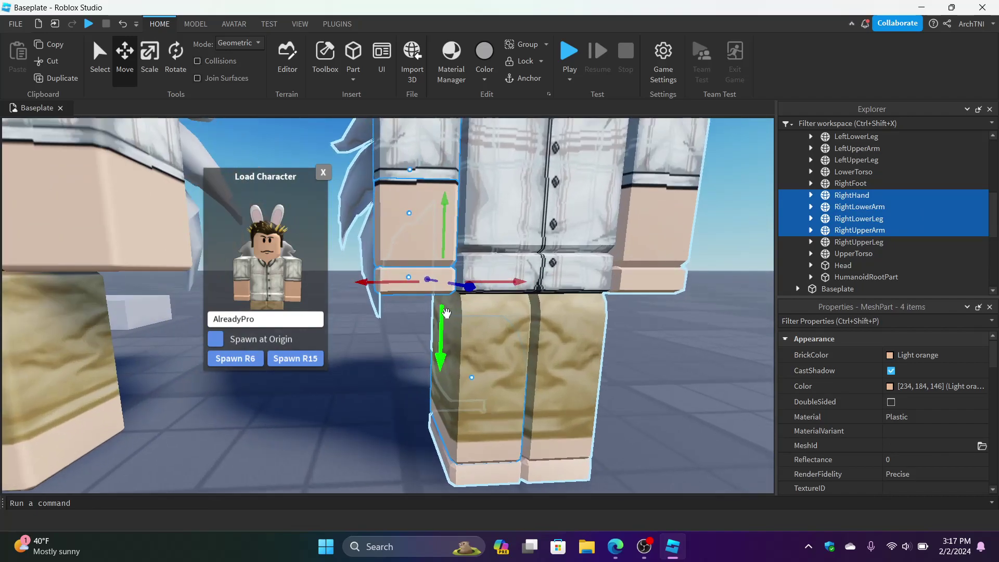
Step: Try rotating the four selected right arm and leg parts of the R15 character, and undo the rotation
left_click(157, 64)
left_click(174, 63)
right_click_drag(436, 238, 436, 239)
left_click_drag(404, 235, 344, 135)
right_click_drag(450, 225, 450, 226)
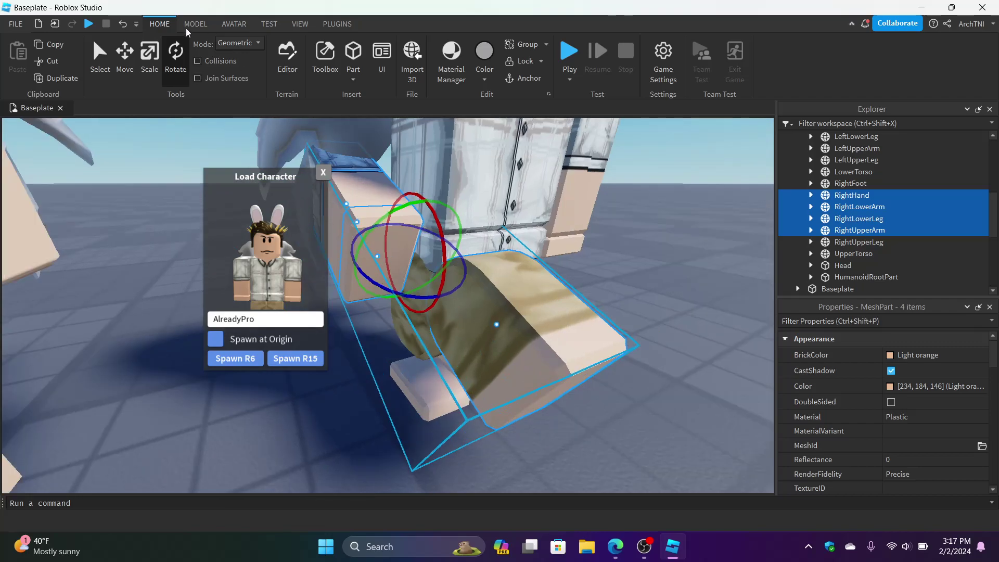
left_click(120, 24)
right_click_drag(392, 176, 391, 178)
key("s")
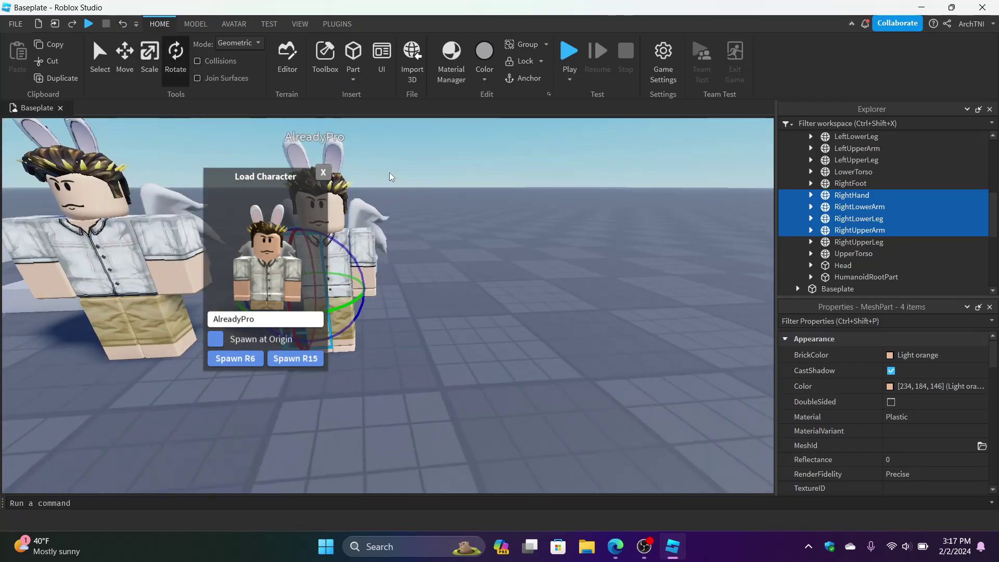
Step: Reduce the selection to RightHand, RightLowerArm and RightLowerLeg, try rotating them, and undo the rotation
right_click_drag(618, 162, 626, 169)
left_click(625, 169)
left_click_drag(919, 193, 919, 214)
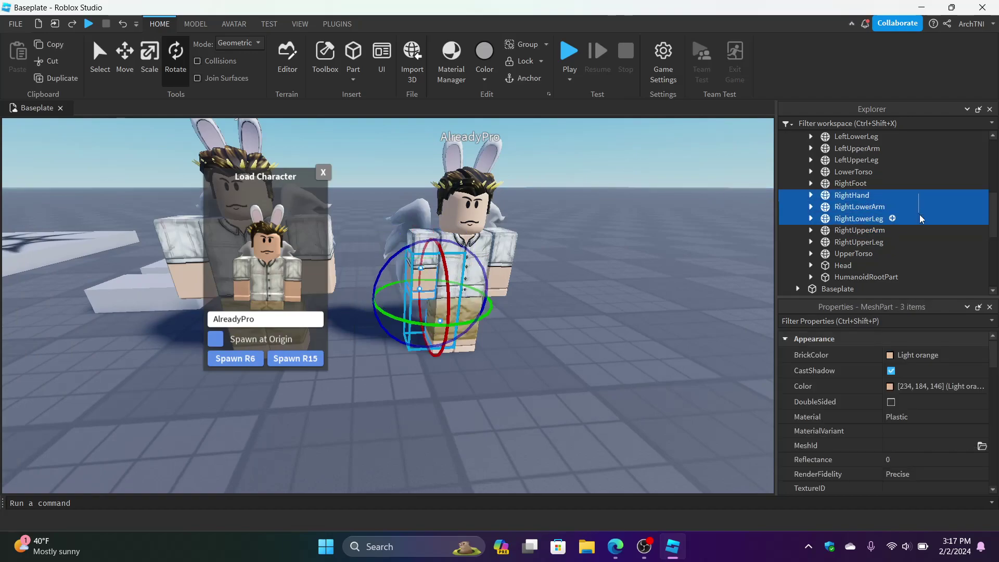
left_click_drag(445, 262, 394, 171)
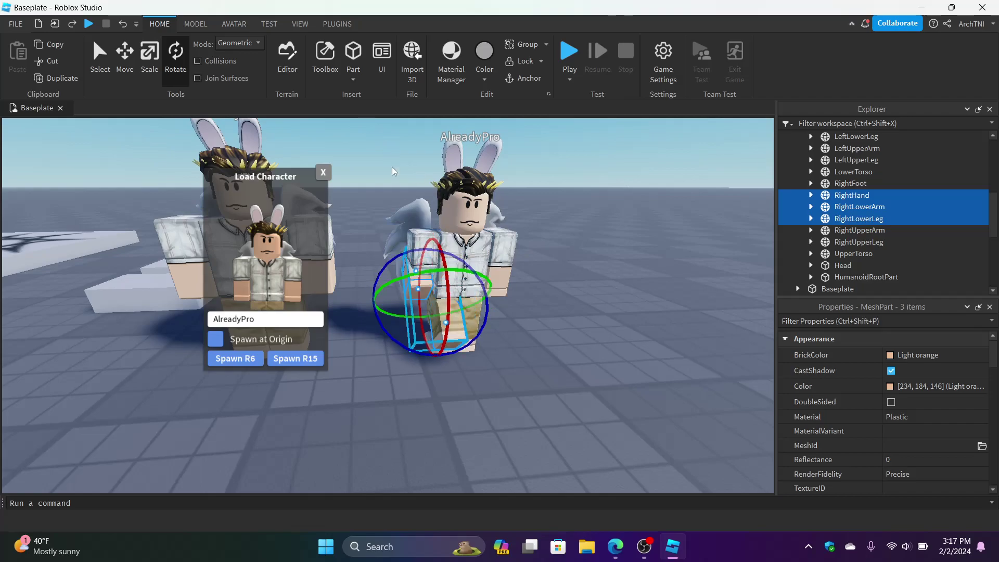
left_click(123, 26)
Step: Start Building Tools by F3X, close Load Character, dismiss the HttpService notice and set the move increment to 0.1
left_click(337, 24)
left_click(452, 74)
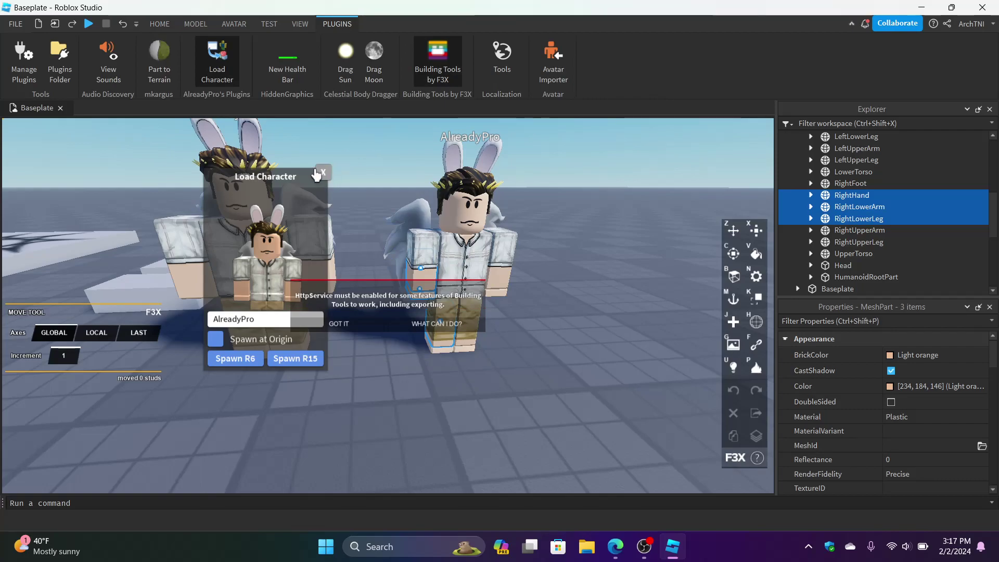
left_click(320, 173)
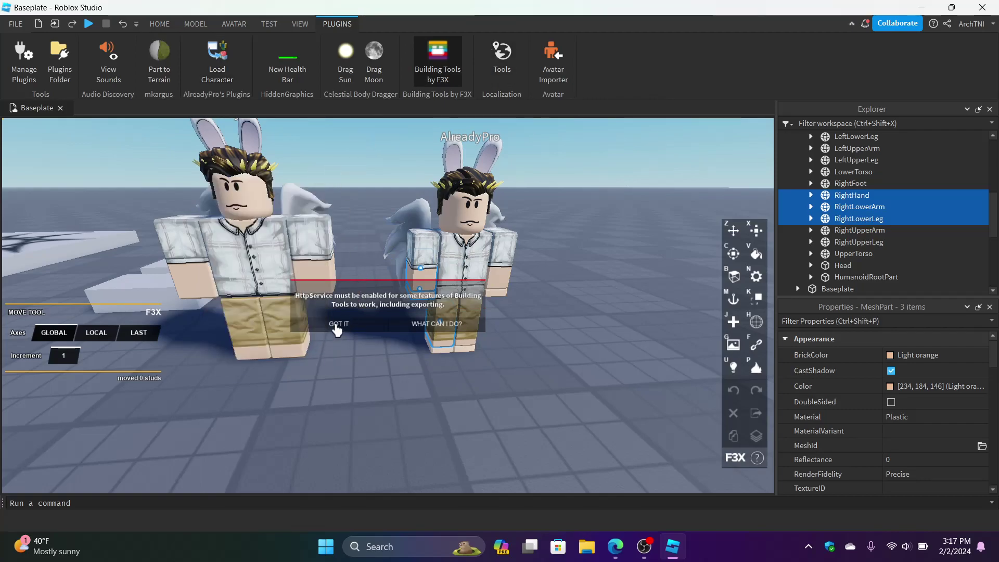
left_click(337, 325)
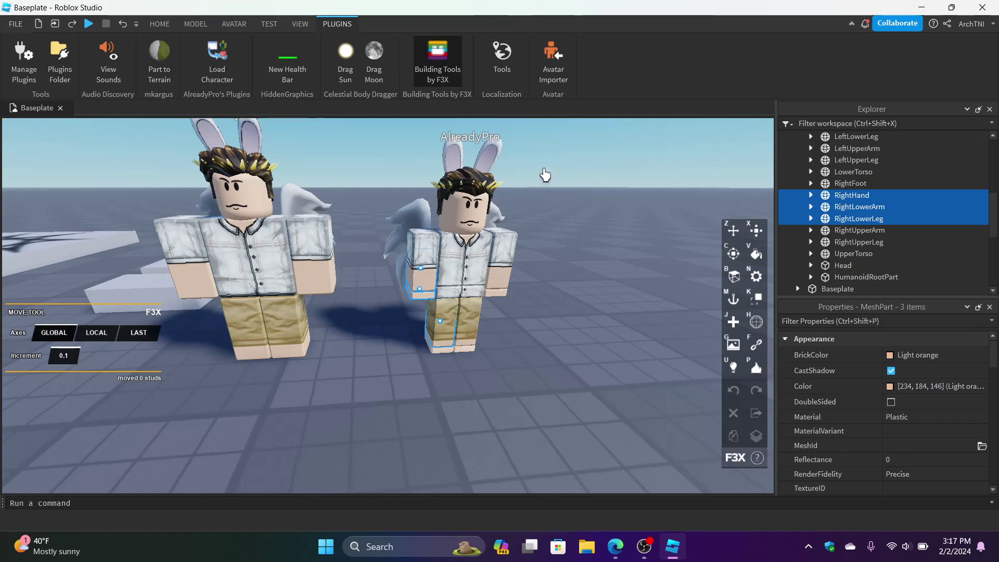
mouse_move(739, 237)
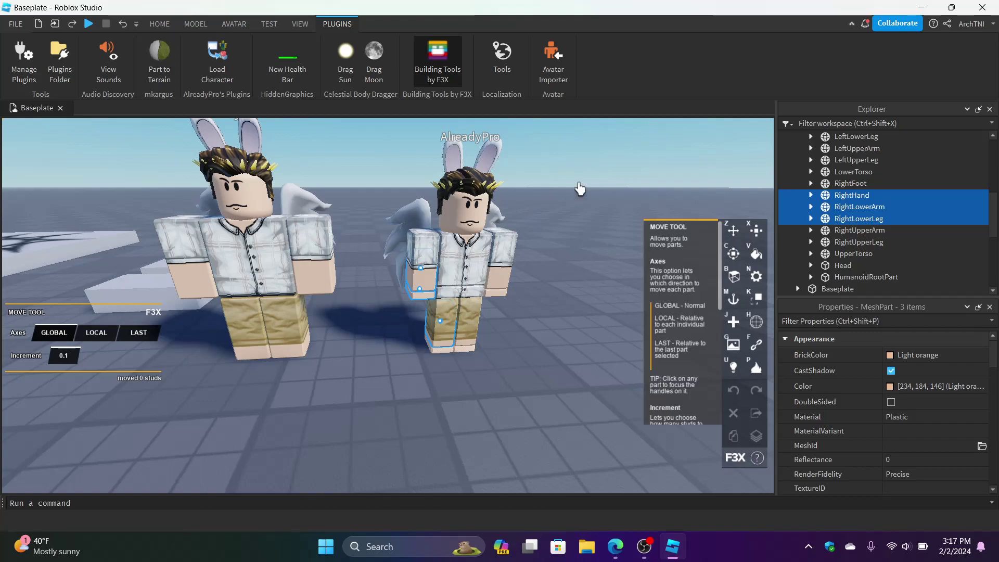
Step: Restart Building Tools by F3X with the selection cleared and try selecting the R15 character
scroll(572, 180, "down", 10)
left_click(432, 70)
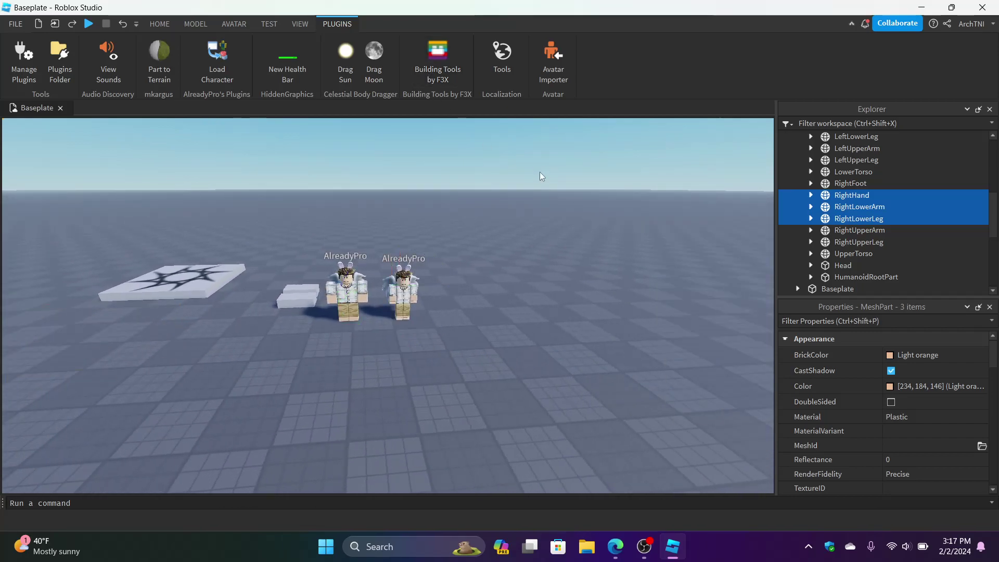
left_click(541, 176)
left_click(411, 78)
scroll(398, 305, "up", 4)
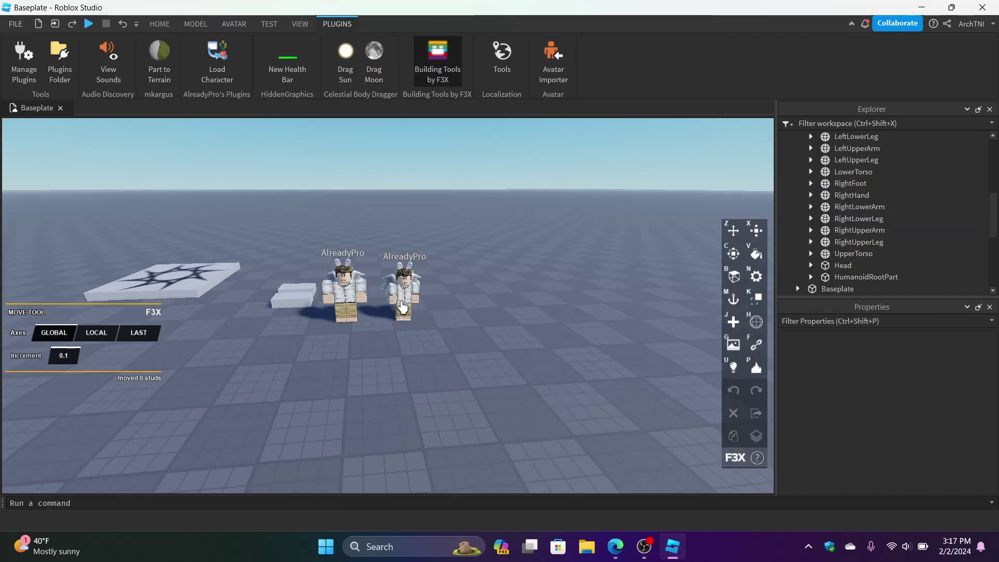
left_click(404, 314)
left_click(501, 172)
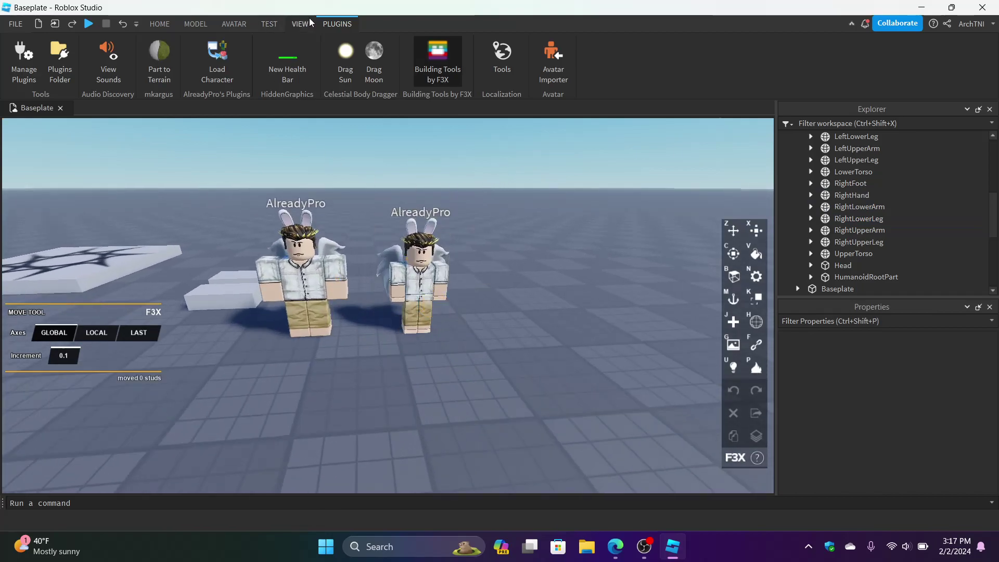
Step: Collapse the ribbon, review the F3X tool descriptions and select the baseplate with the F3X Move tool
double_click(337, 24)
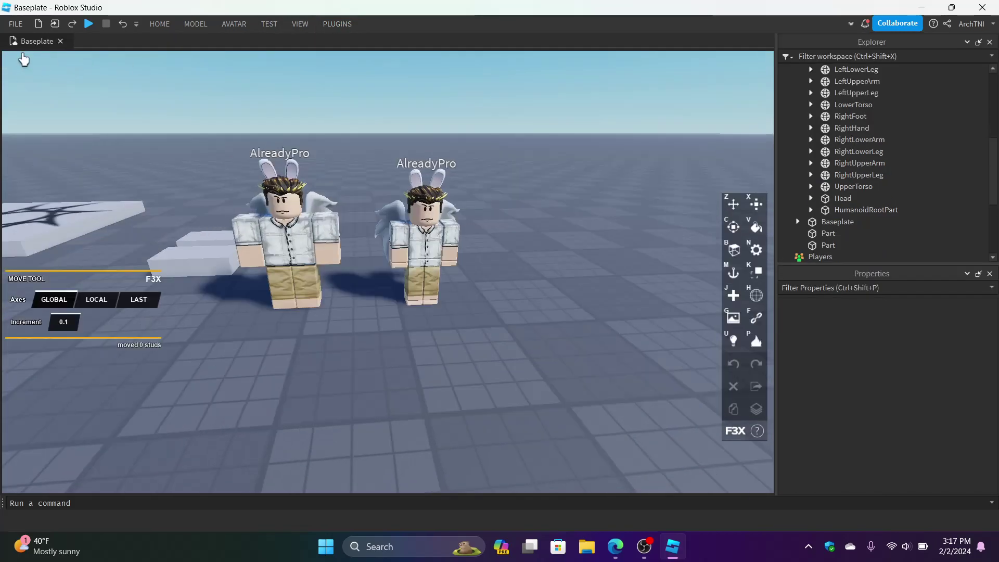
scroll(584, 417, "down", 4)
right_click_drag(584, 416, 584, 417)
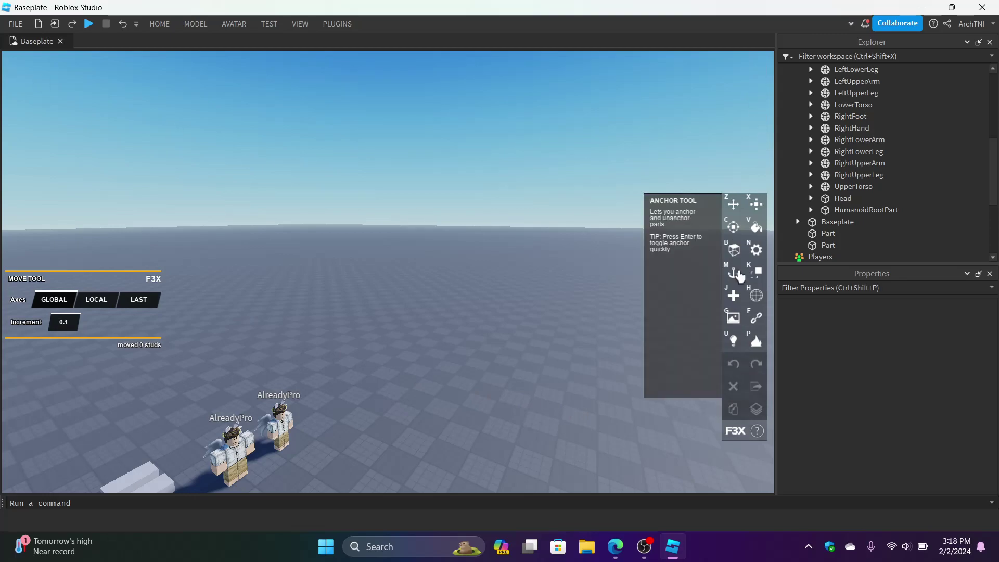
left_click(21, 487)
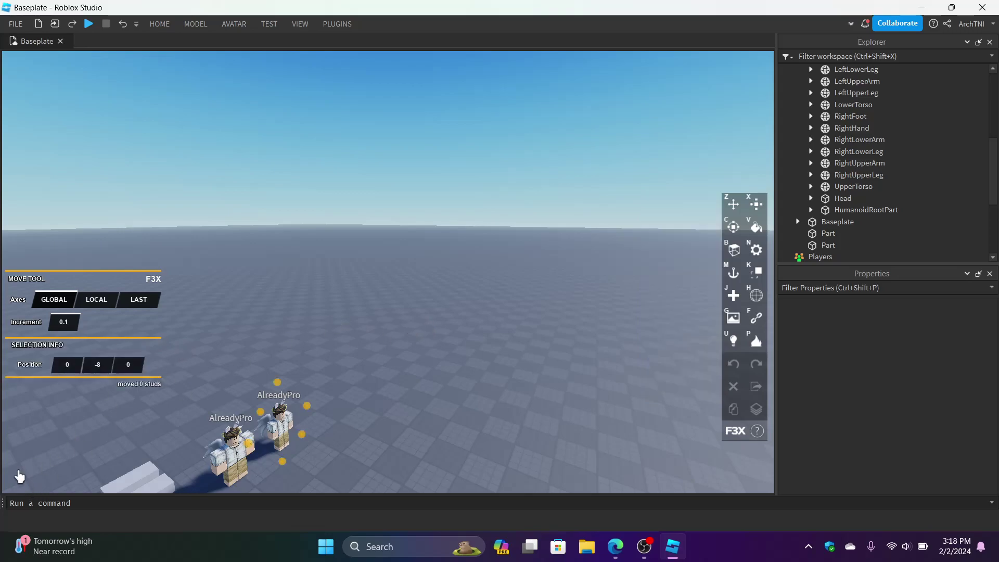
right_click_drag(440, 297, 432, 299)
scroll(541, 286, "up", 3)
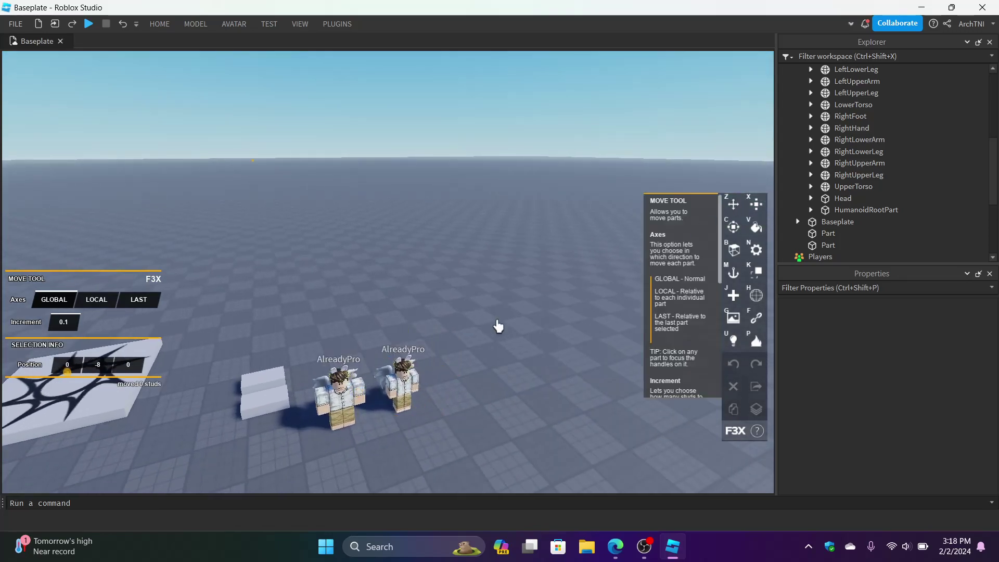
Step: Select the R15 character with the F3X Move tool to view its position fields, and clear the selection
scroll(385, 351, "up", 3)
left_click(399, 359)
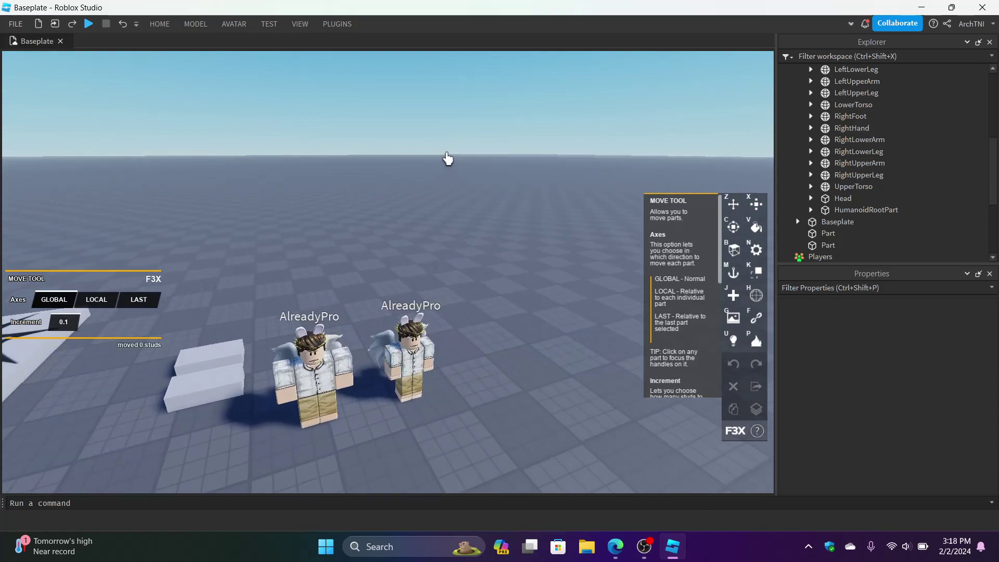
left_click(399, 367)
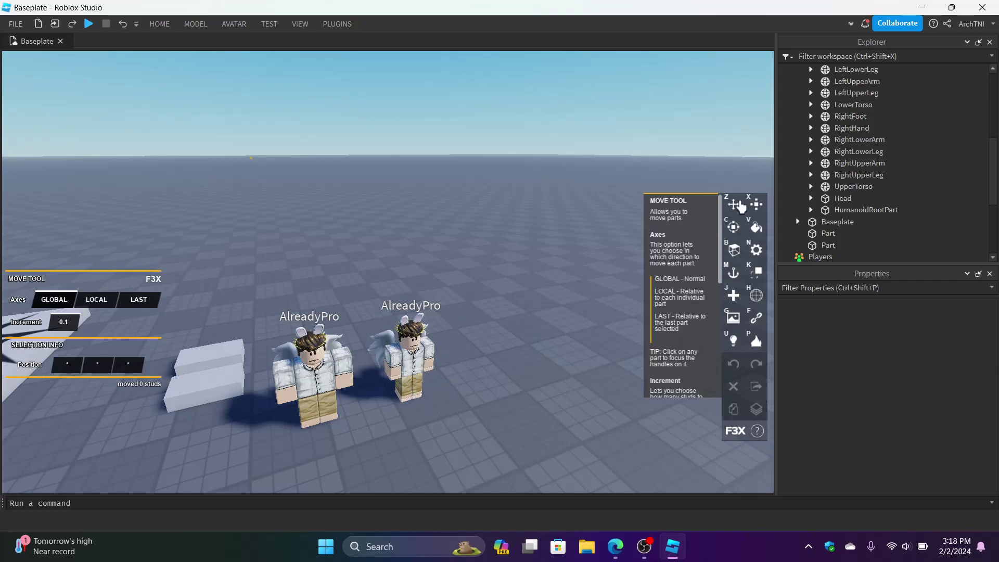
left_click(487, 120)
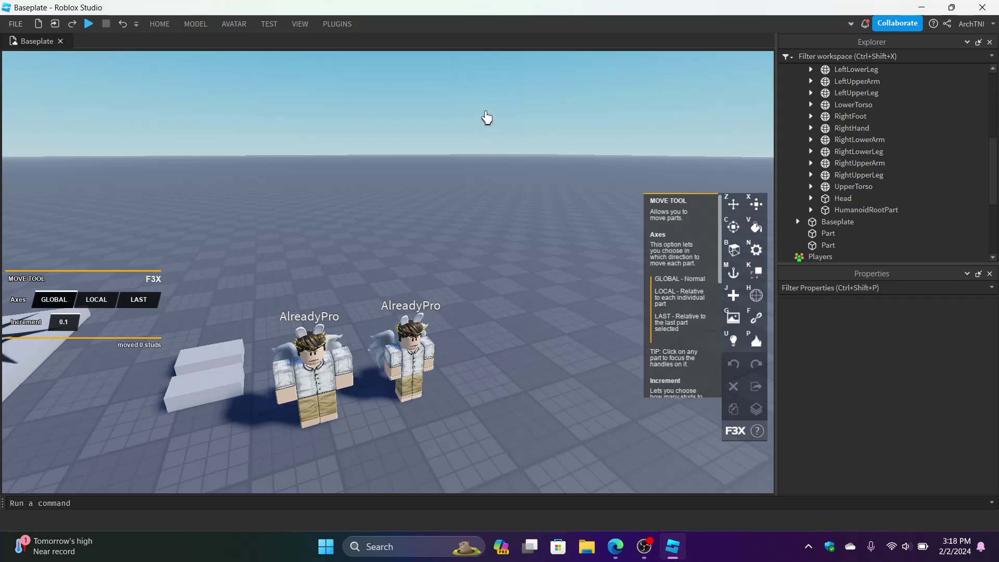
Step: Turn off Building Tools by F3X, then open the plugins folder and close it again
left_click(337, 24)
left_click(437, 60)
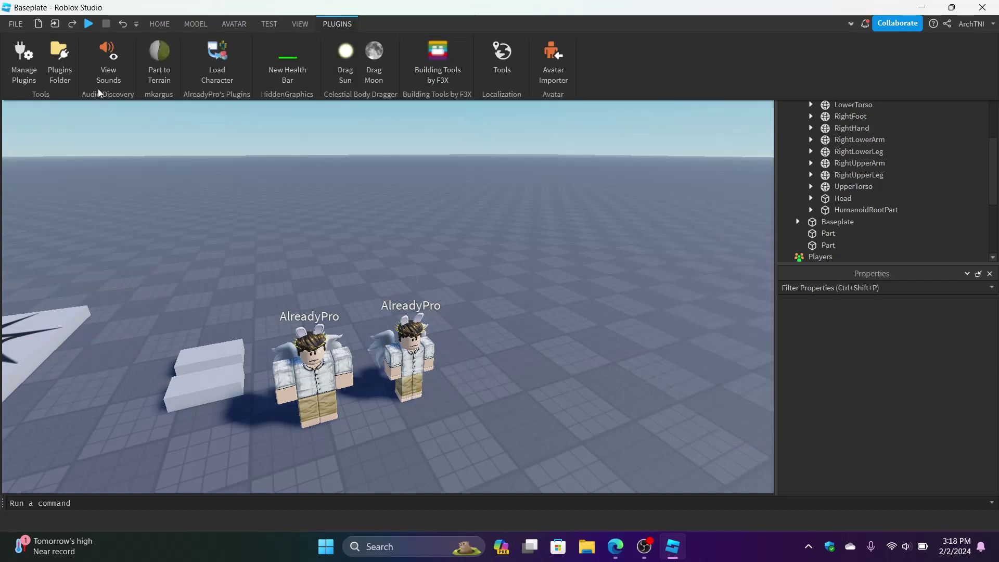
left_click(52, 65)
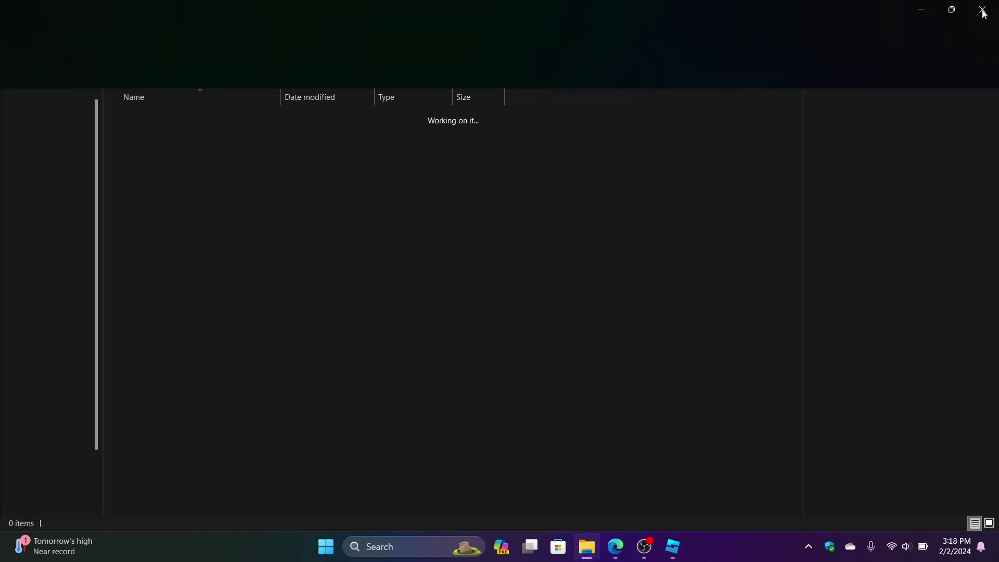
left_click(983, 11)
Step: Reactivate Building Tools by F3X and select the baseplate with its Move tool
left_click(351, 25)
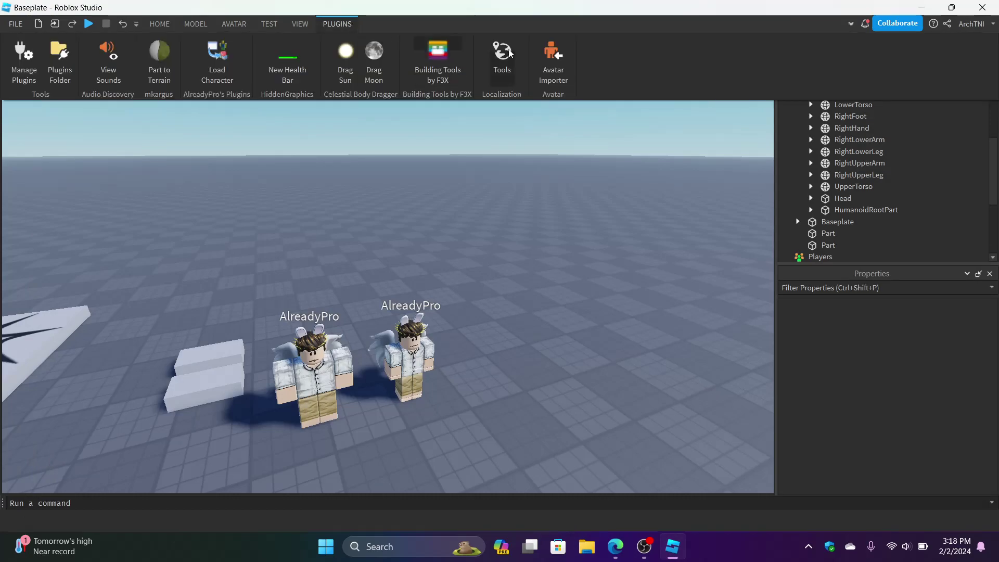
left_click(428, 64)
left_click(354, 204)
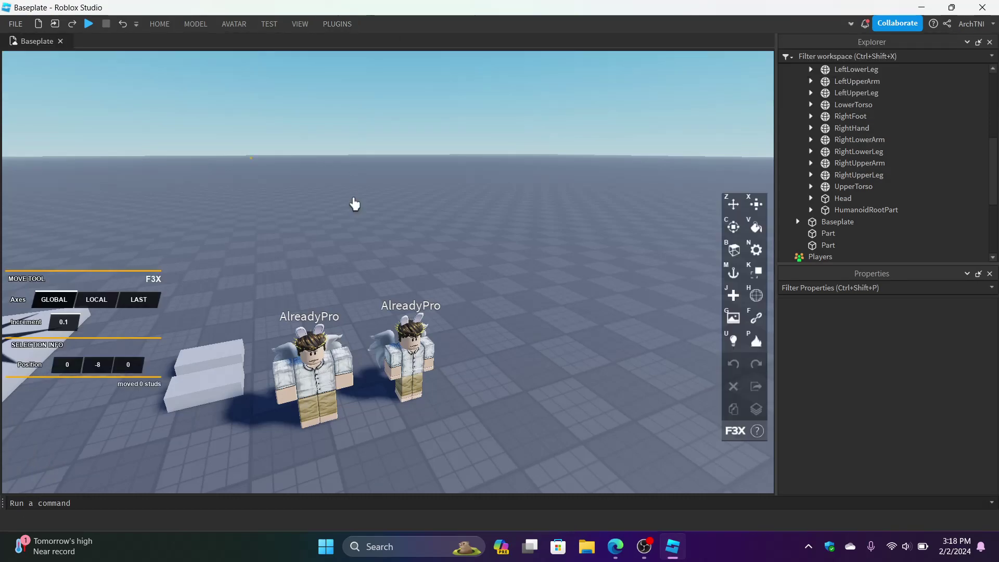
right_click_drag(354, 204, 354, 204)
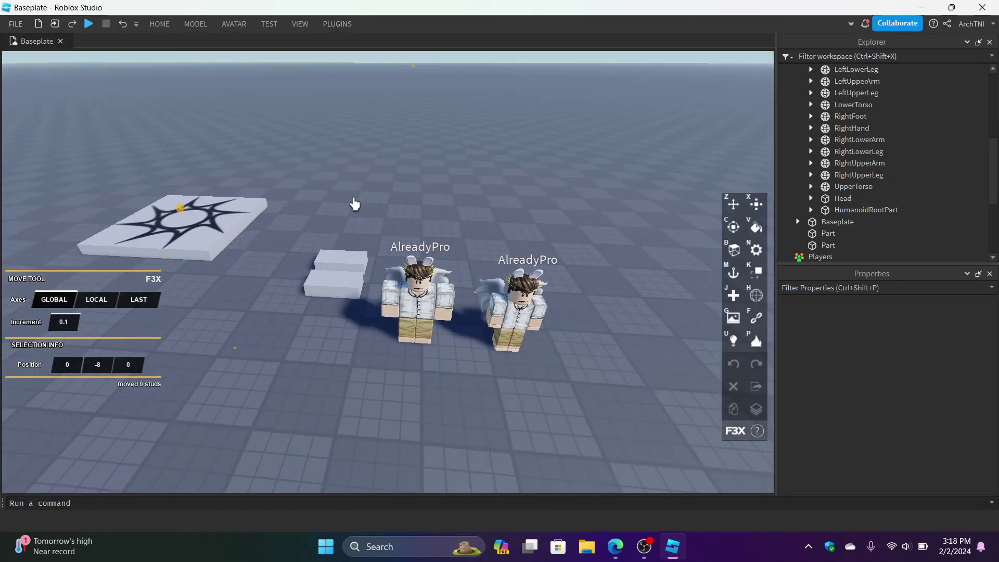
Step: Turn off Building Tools by F3X after viewing its help, and update the plugin in the plugin manager
left_click(753, 433)
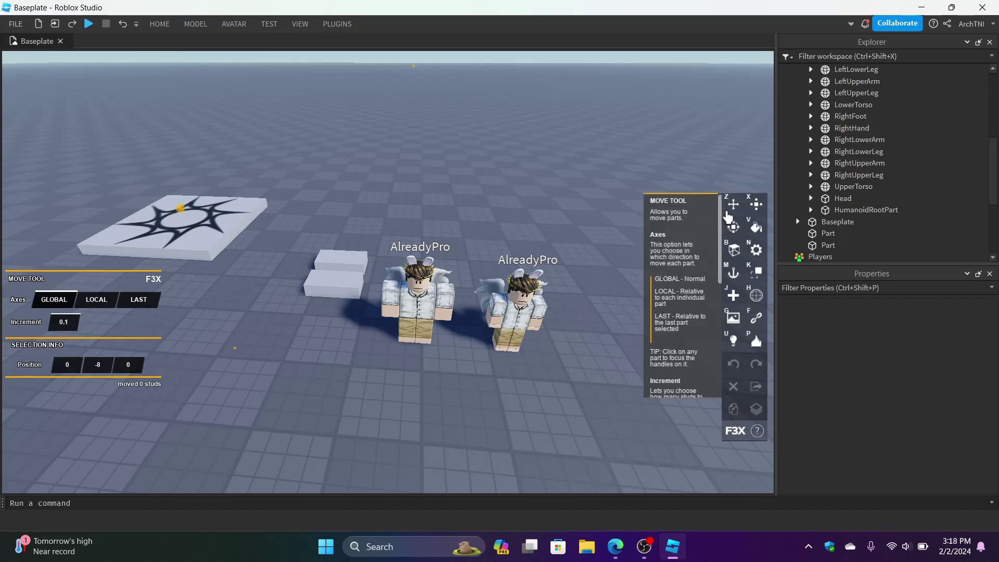
left_click(343, 23)
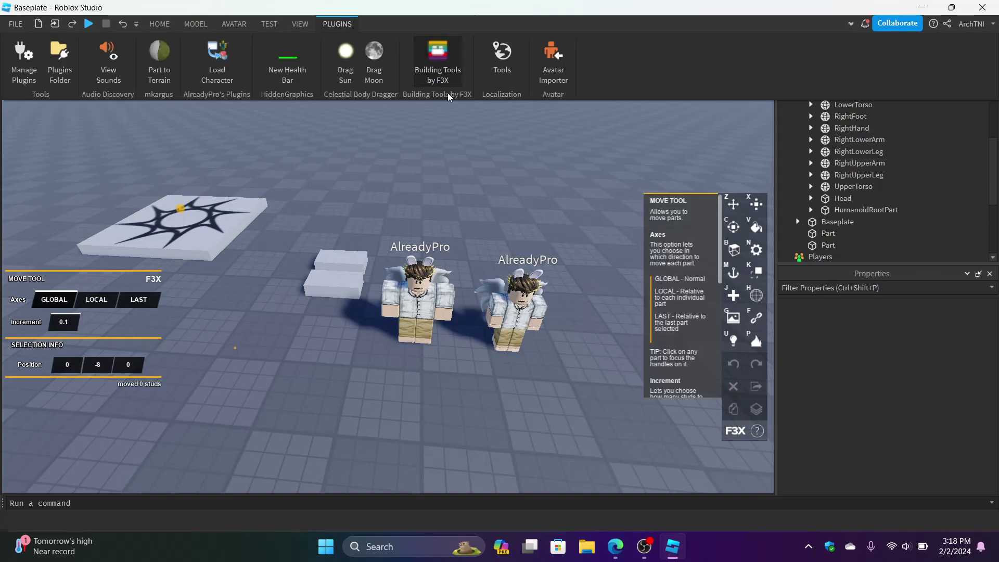
left_click(438, 65)
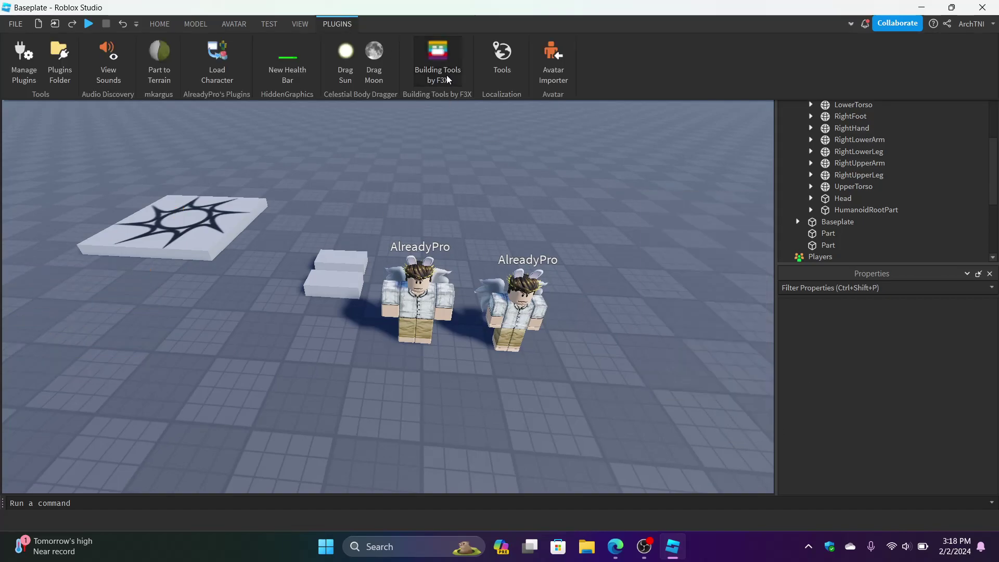
left_click(20, 73)
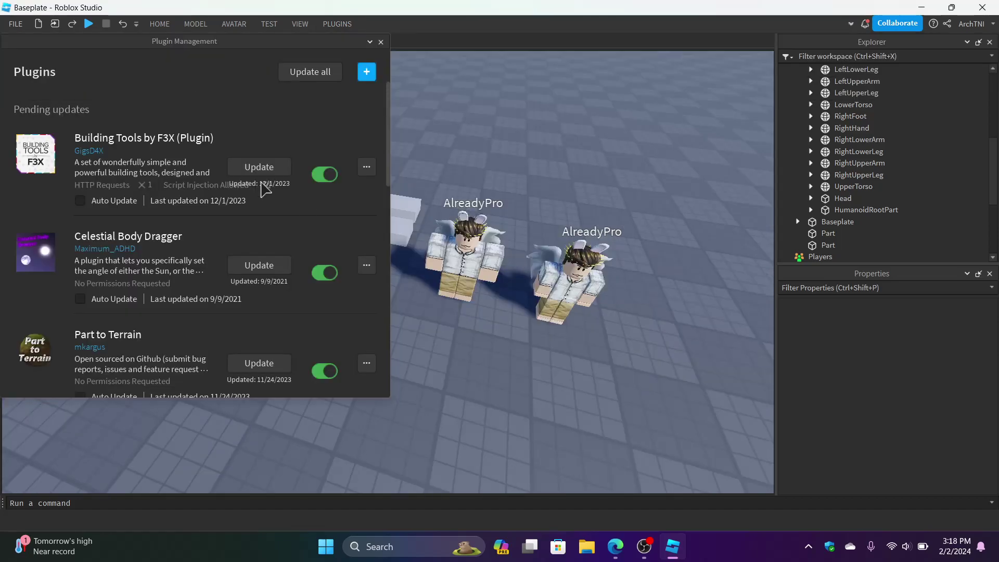
left_click(263, 167)
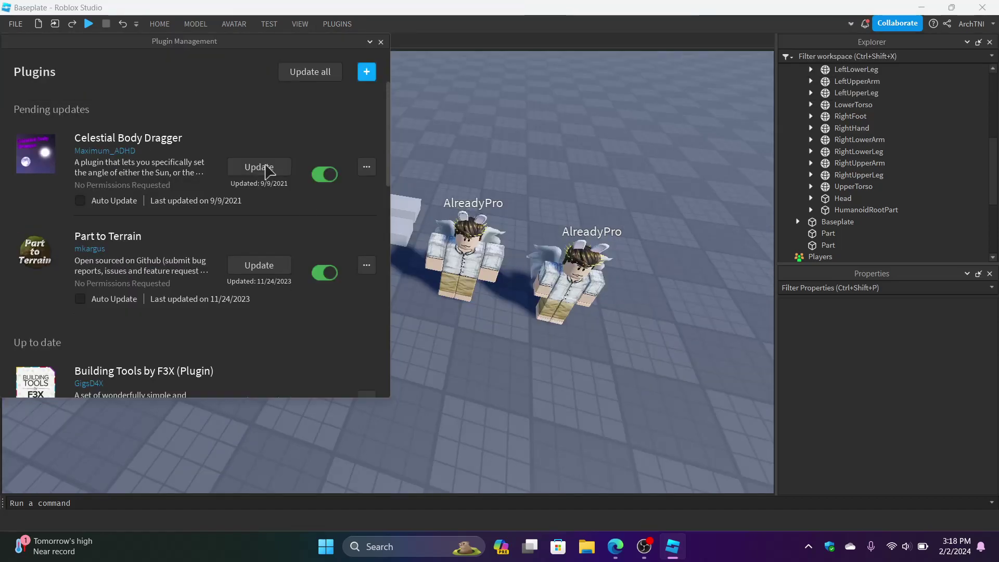
left_click(381, 42)
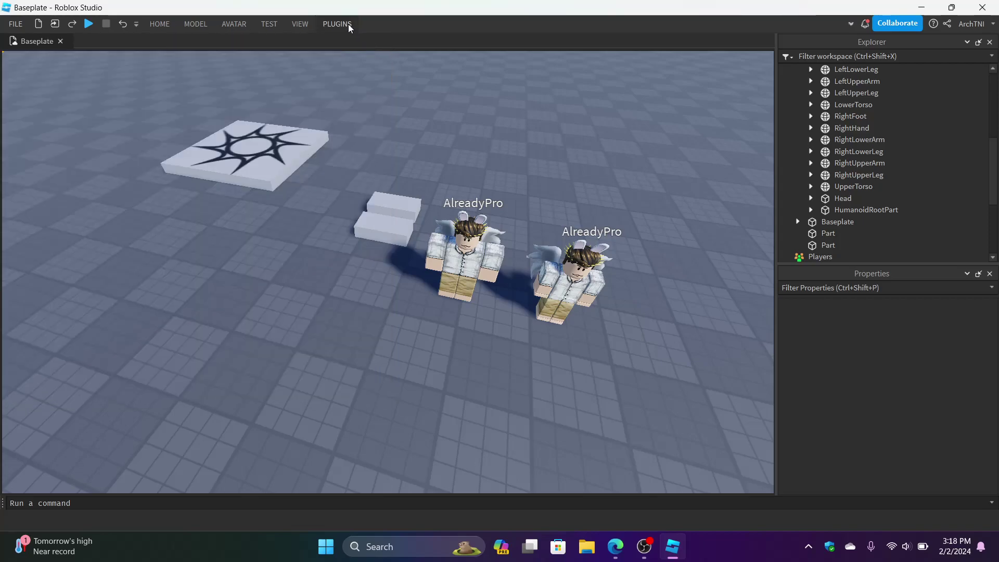
Step: Reactivate Building Tools by F3X and check its selection mode options for groups and parts
left_click(337, 24)
left_click(538, 57)
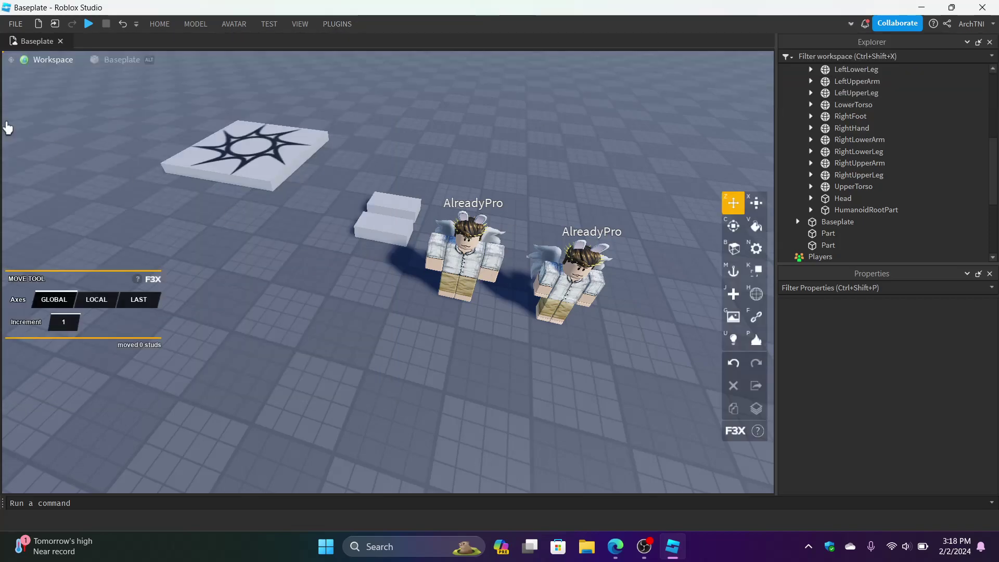
right_click_drag(292, 334, 292, 334)
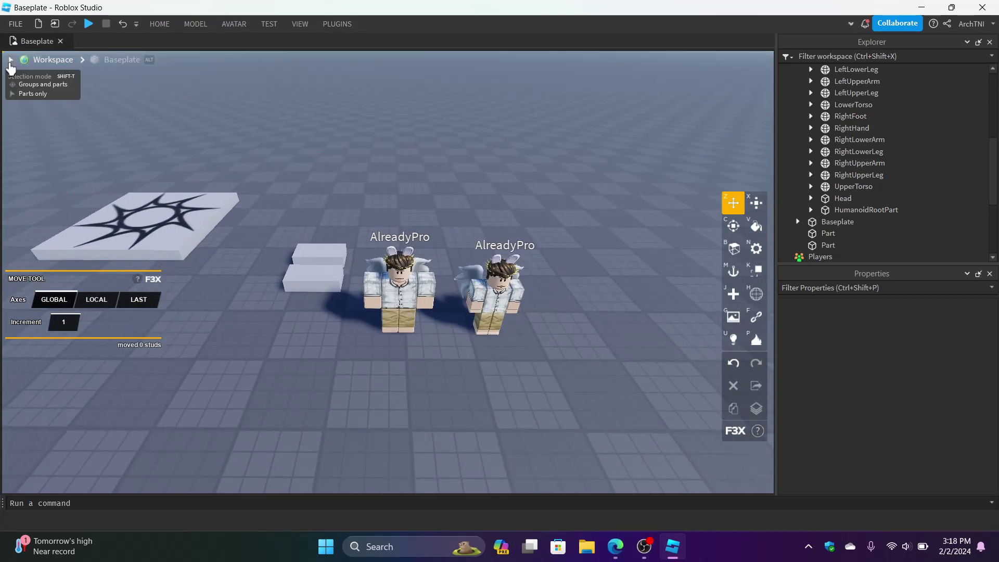
scroll(448, 317, "up", 3)
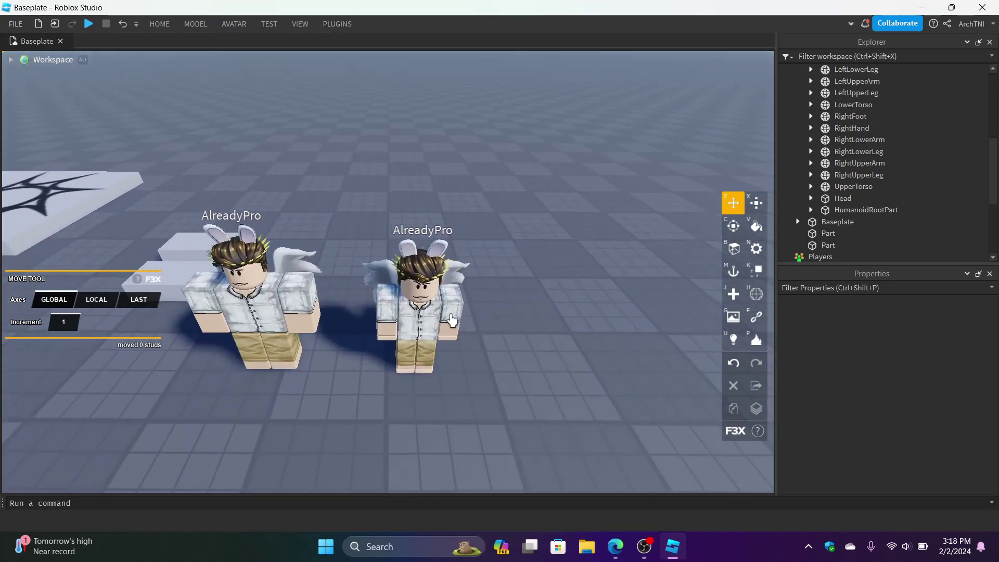
Step: Select the R6 character's left arm with the F3X Move tool, then clear the selection
key("q")
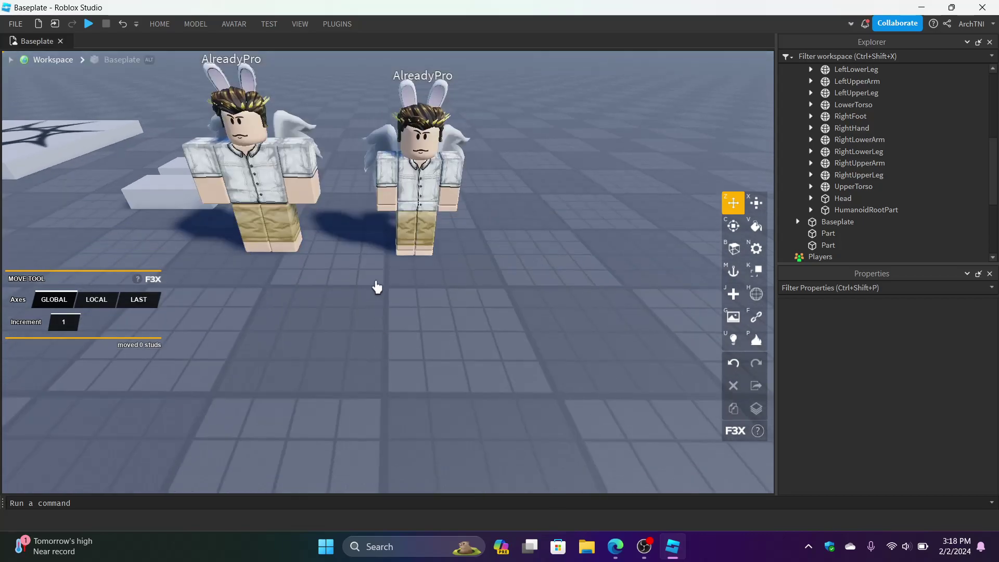
left_click(299, 193)
left_click(379, 196)
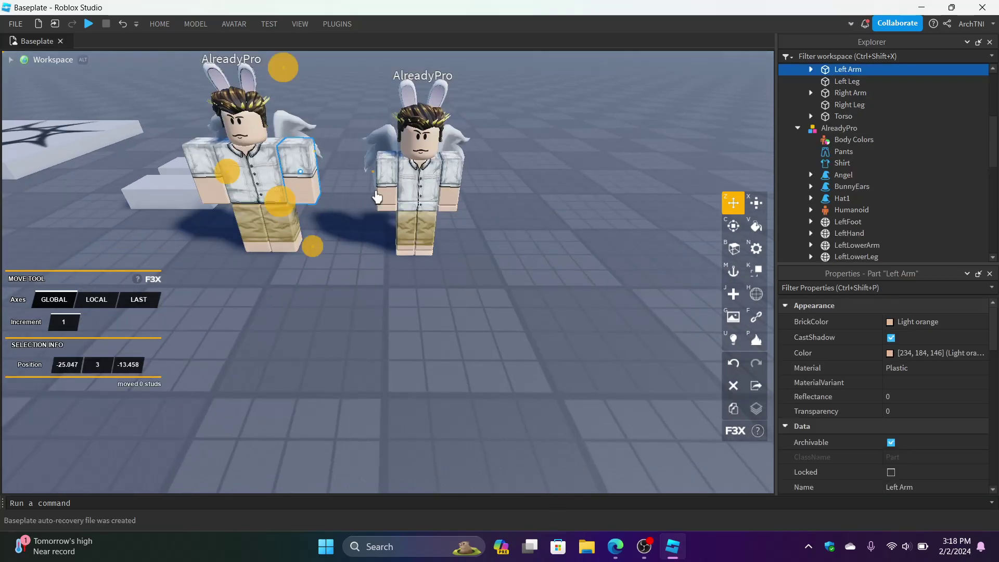
left_click(385, 211)
key("w")
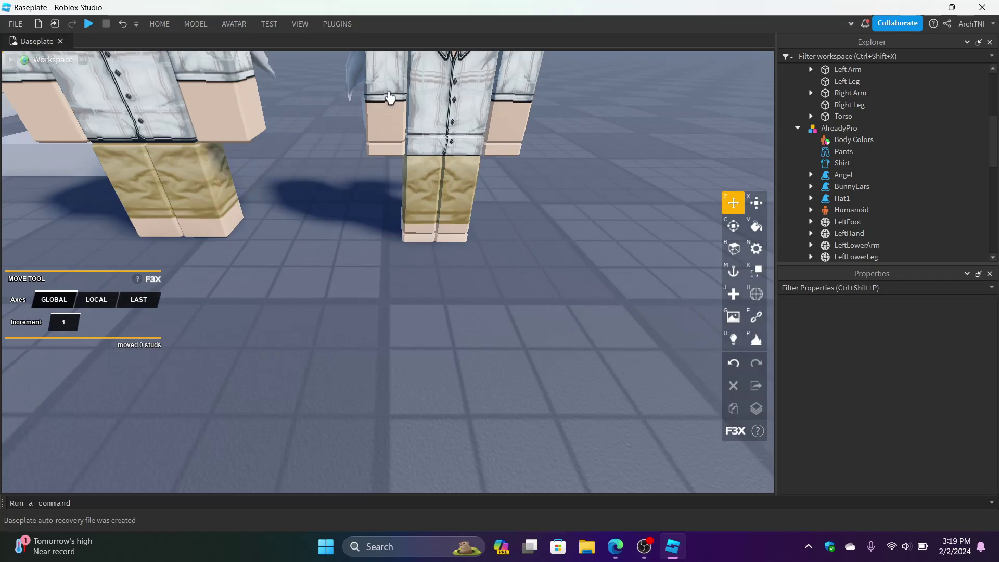
key("s")
Step: Open the Toolbox and browse through the models listed under My Models
left_click(160, 24)
left_click(331, 74)
left_click(155, 29)
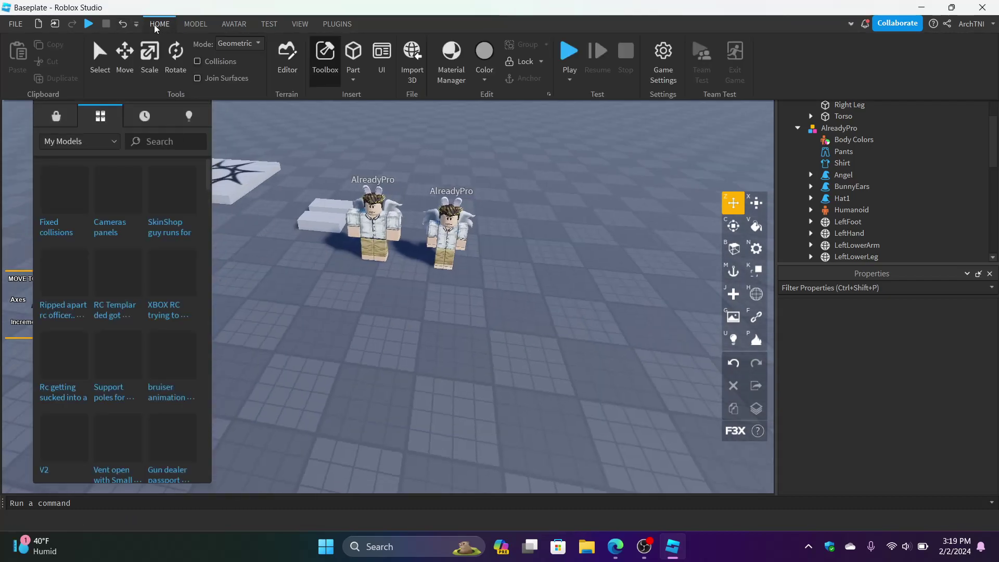
left_click(199, 30)
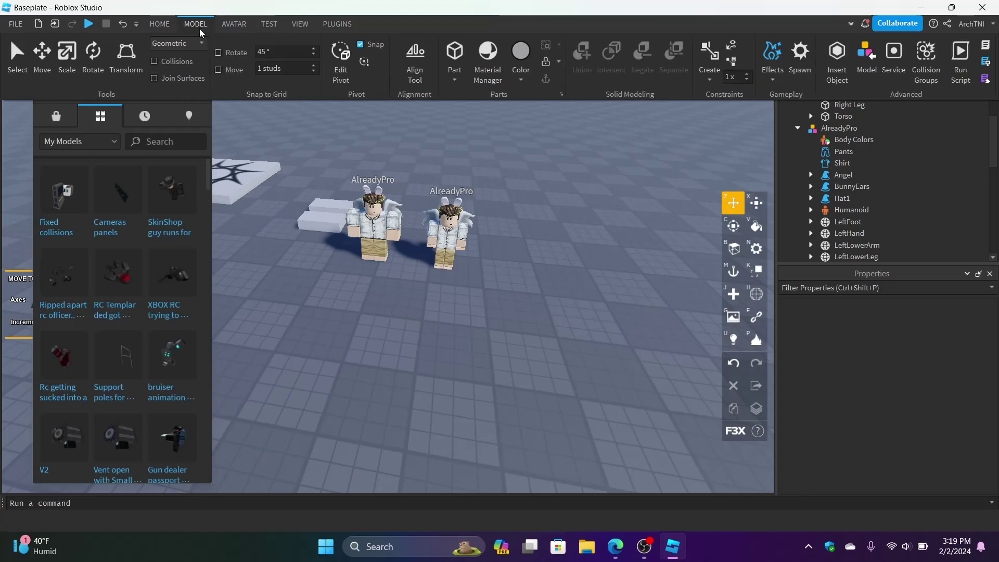
right_click_drag(350, 282, 294, 272)
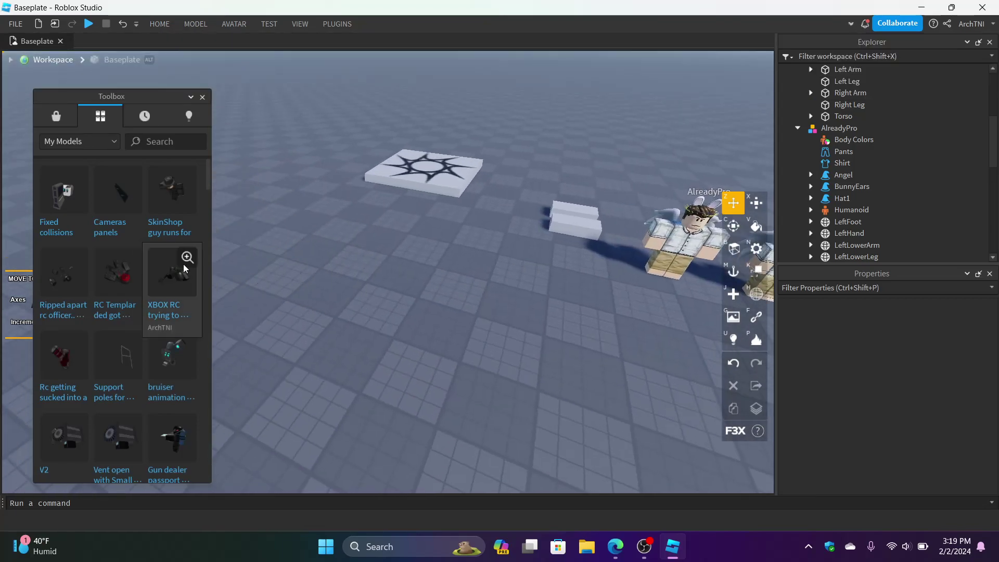
scroll(186, 266, "down", 10)
scroll(185, 258, "down", 10)
scroll(186, 258, "down", 5)
scroll(185, 258, "down", 5)
Step: Search My Models for "dummy", insert a Dummy model into the place and close the Toolbox
left_click(165, 141)
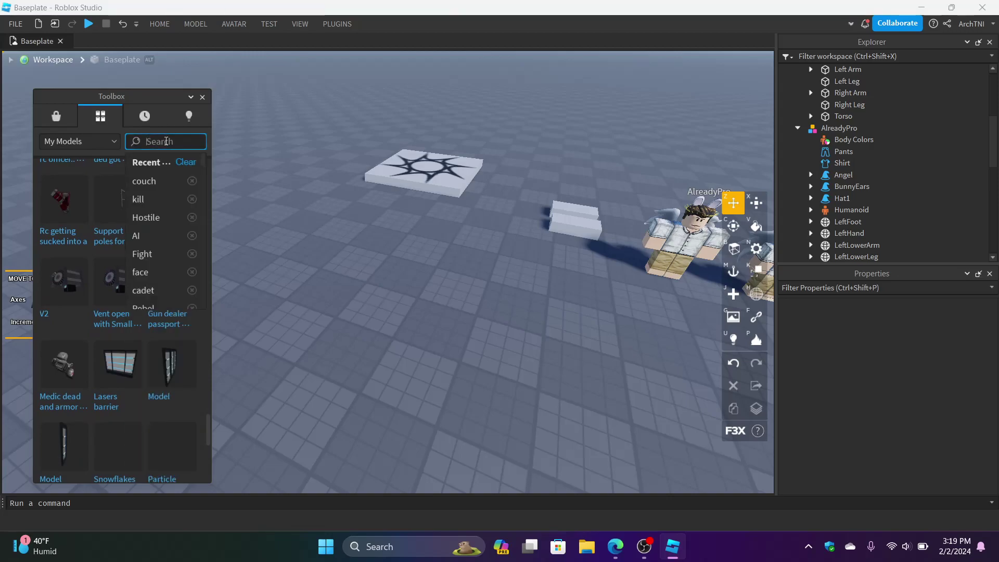
type("dummy")
key("Return")
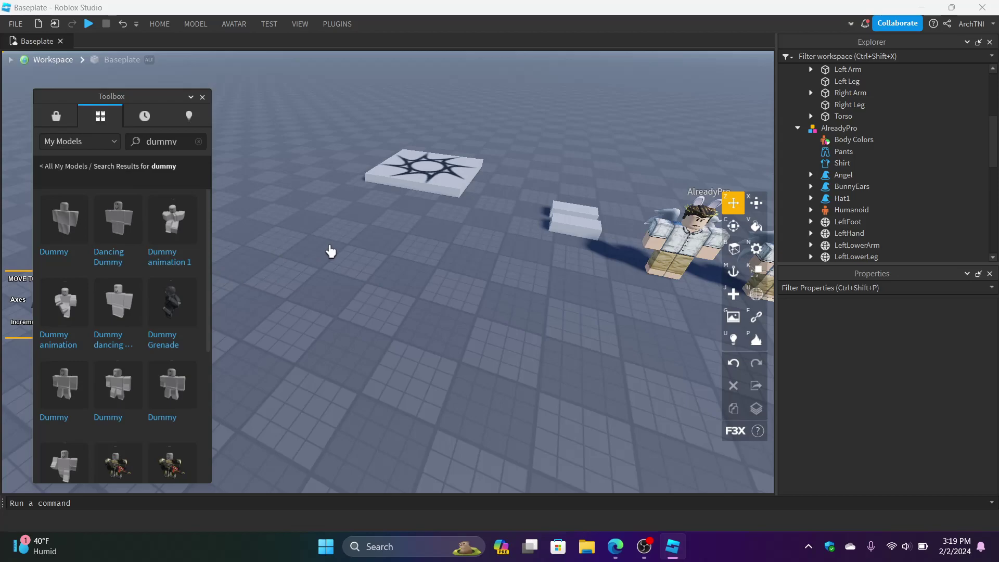
right_click_drag(331, 251, 299, 252)
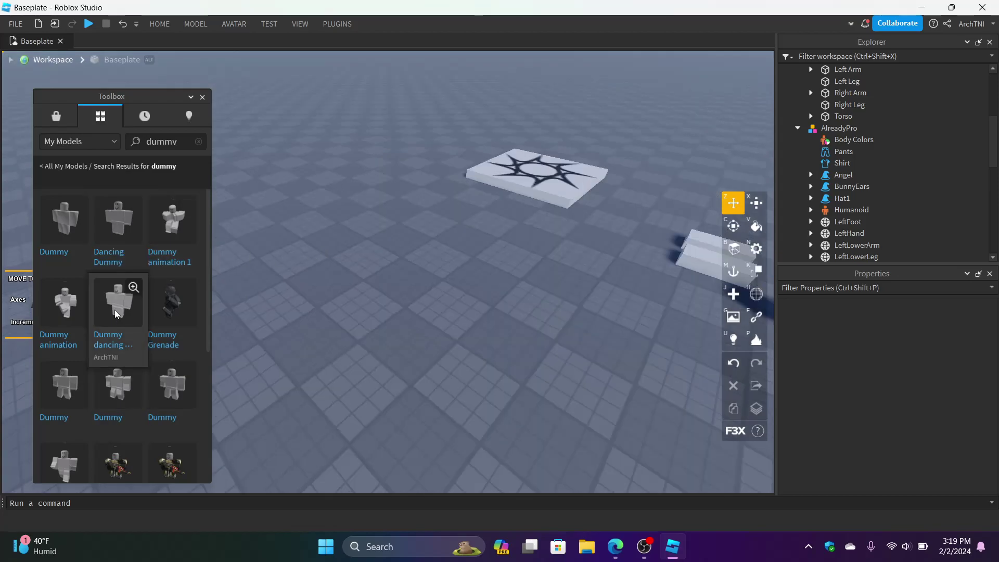
double_click(163, 143)
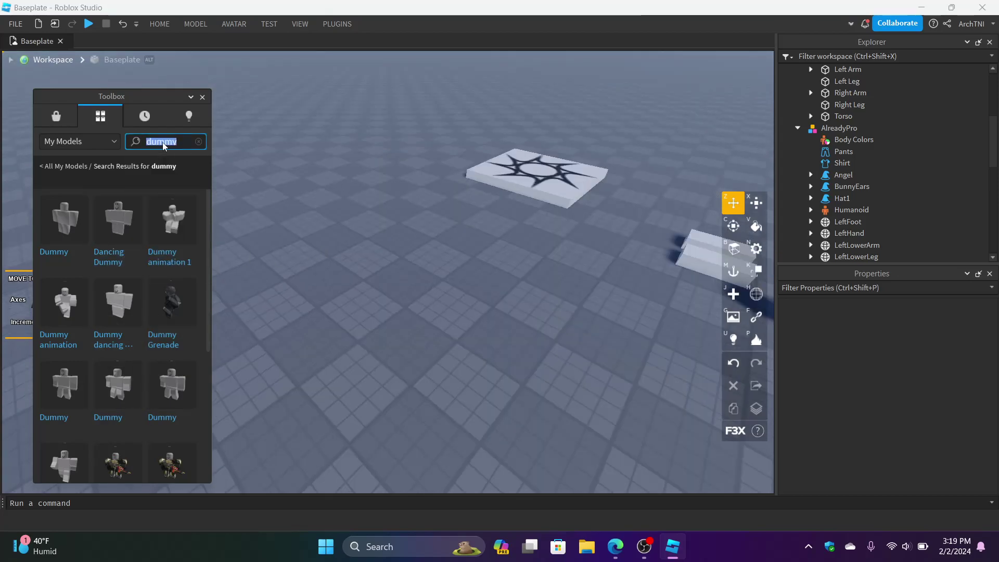
left_click(172, 407)
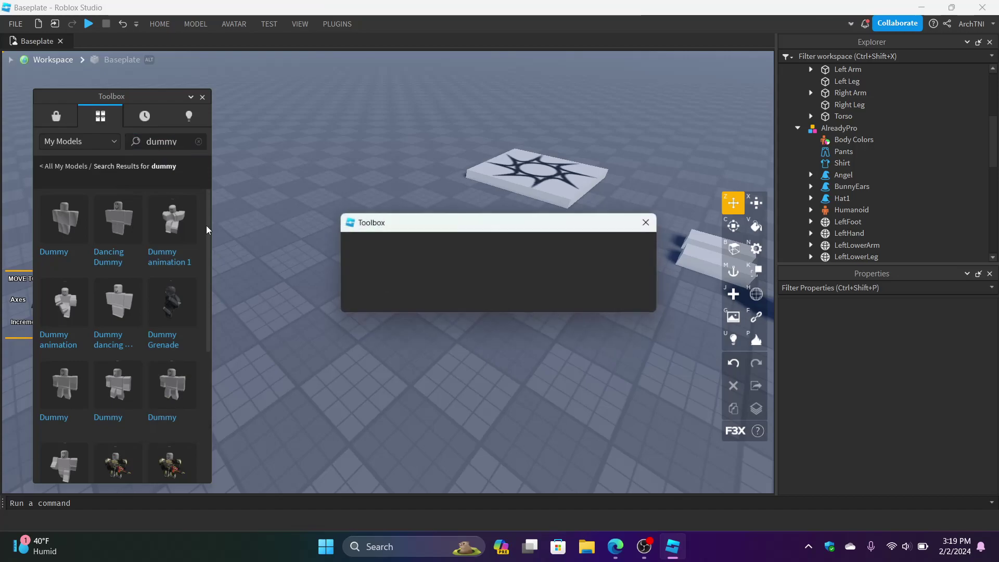
left_click(631, 298)
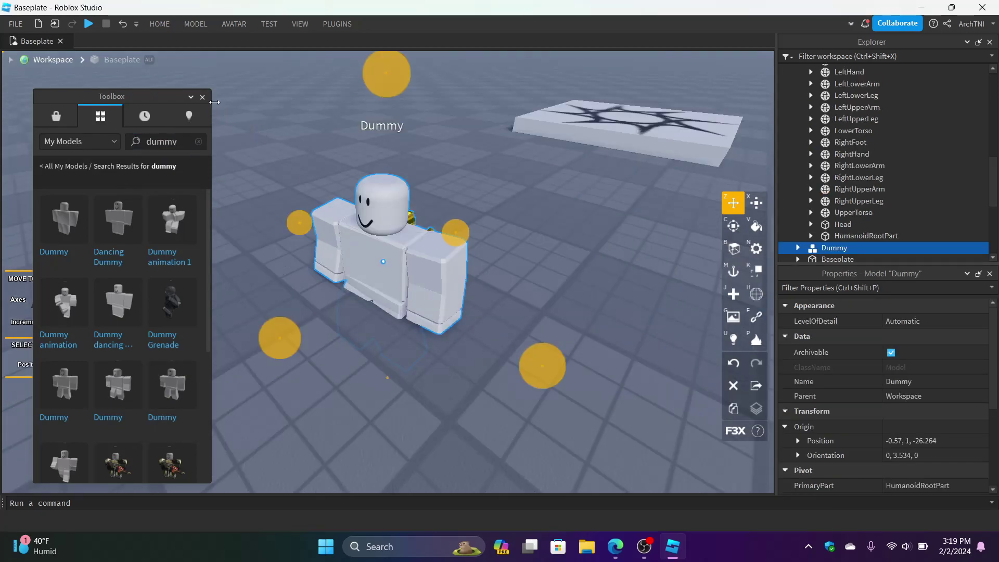
left_click(202, 97)
Step: Select the Dummy's right upper arm, right lower arm and right hand together
left_click(551, 289)
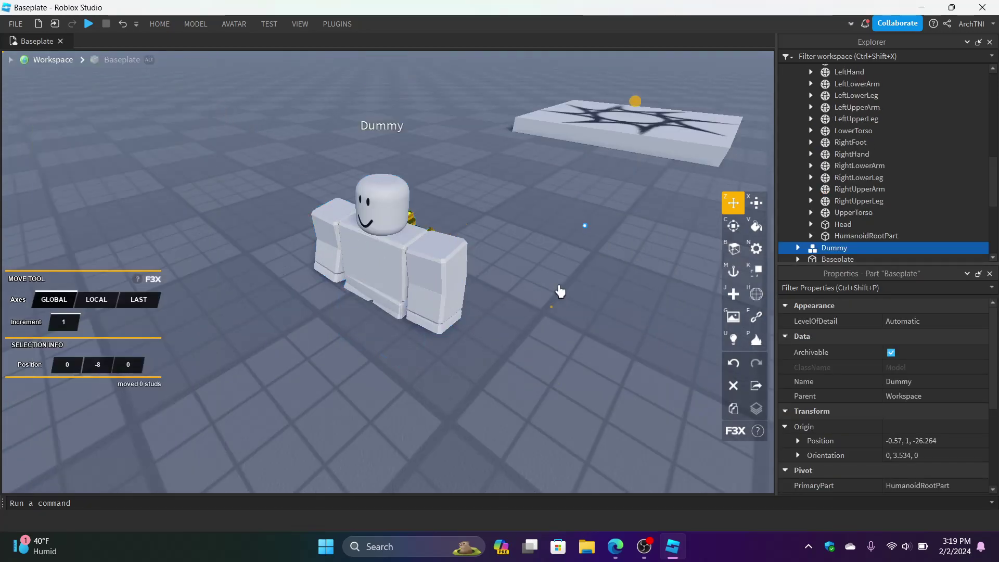
right_click_drag(566, 288, 557, 292)
right_click_drag(426, 242, 365, 227)
left_click(411, 307)
scroll(411, 310, "up", 5)
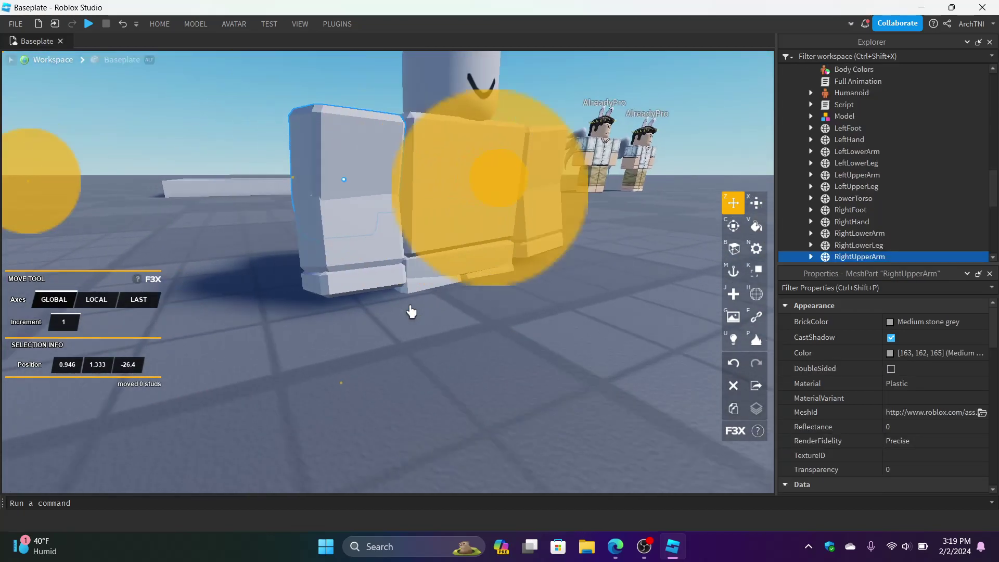
key("a")
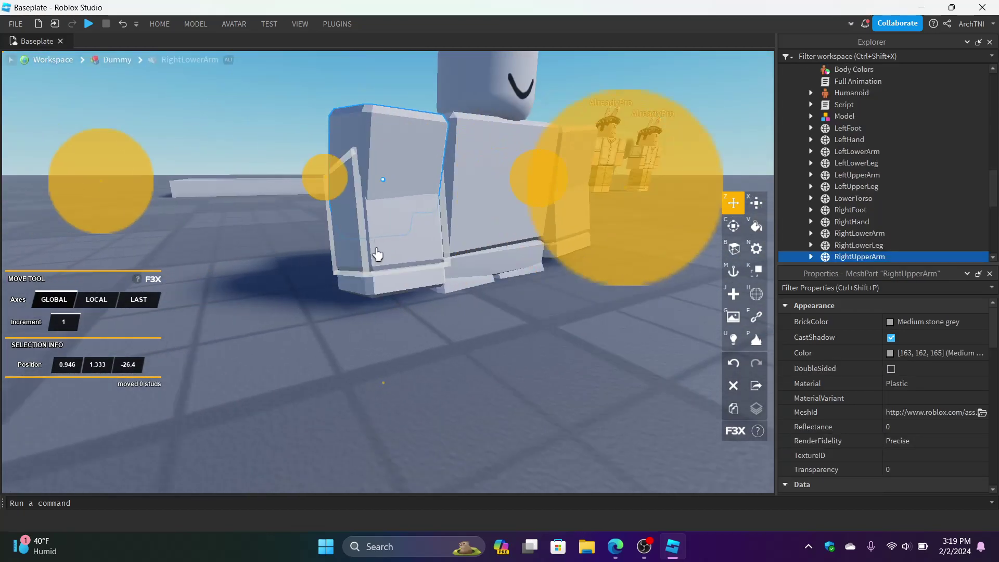
key("s")
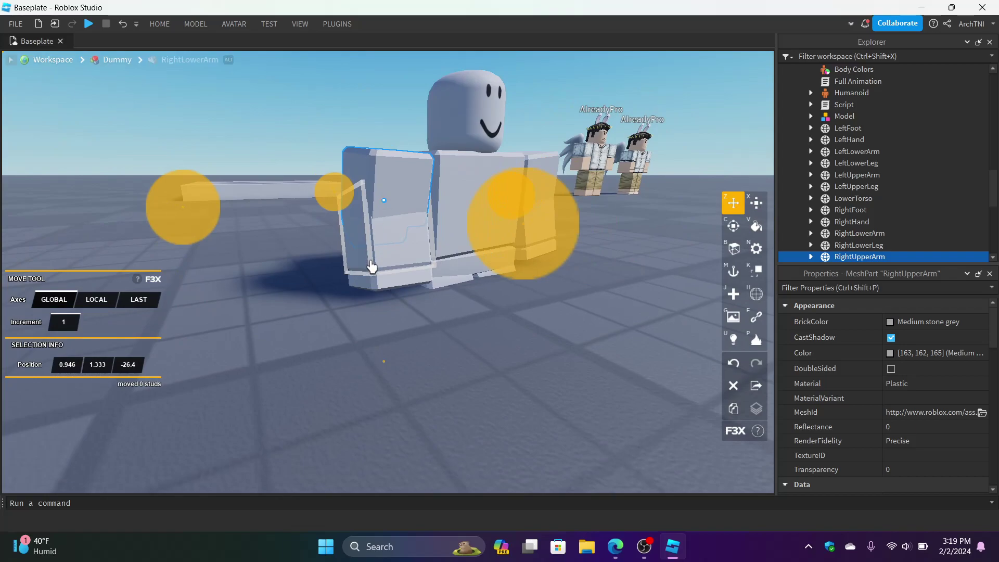
left_click(371, 270, "shift")
left_click(377, 287, "shift")
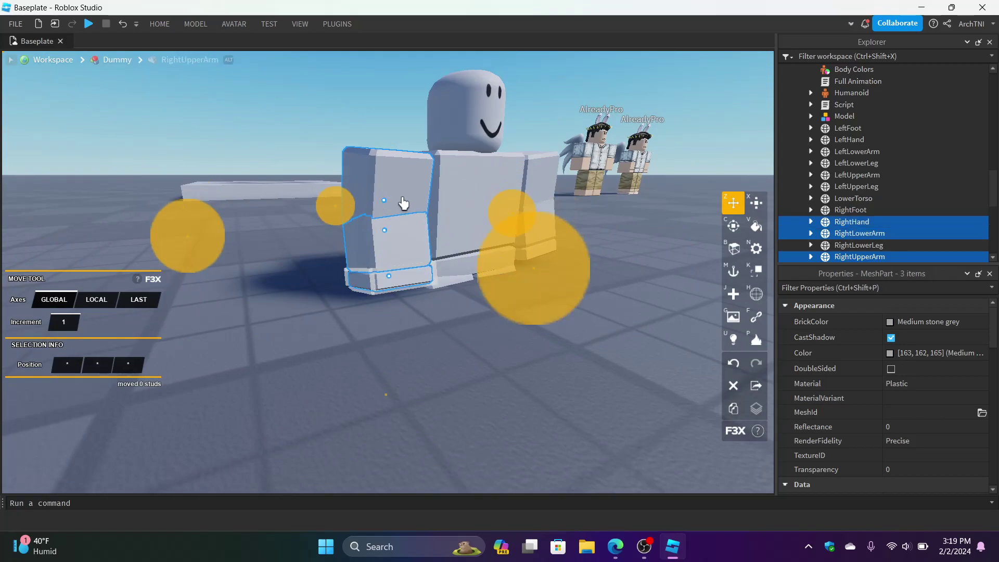
Step: Rotate the Dummy's right arm parts with the F3X Rotate tool around the Center pivot, setting the increment to 0.1
left_click(748, 227)
left_click(735, 228)
right_click_drag(413, 310, 434, 292)
key("s")
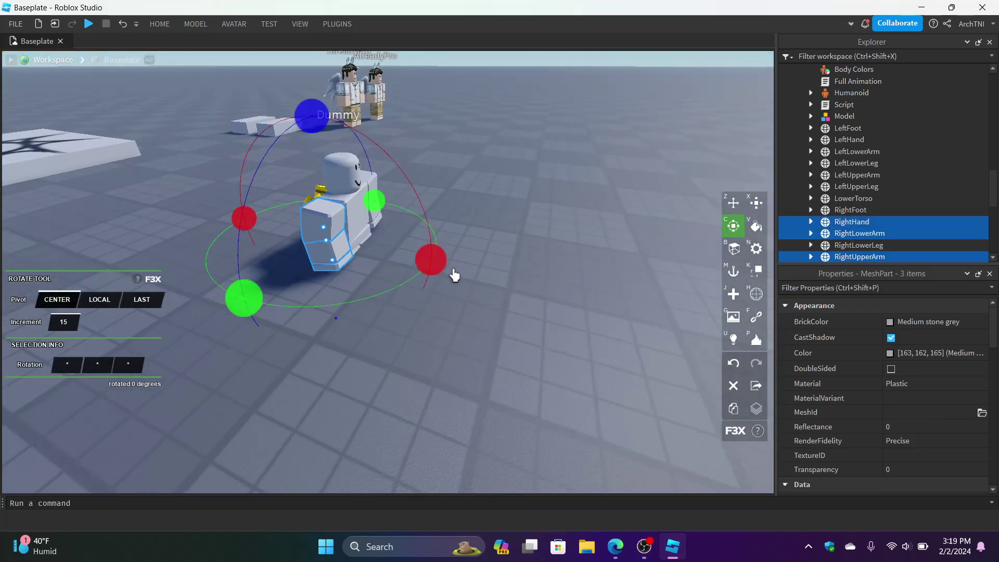
left_click_drag(439, 266, 469, 261)
left_click_drag(436, 274, 357, 232)
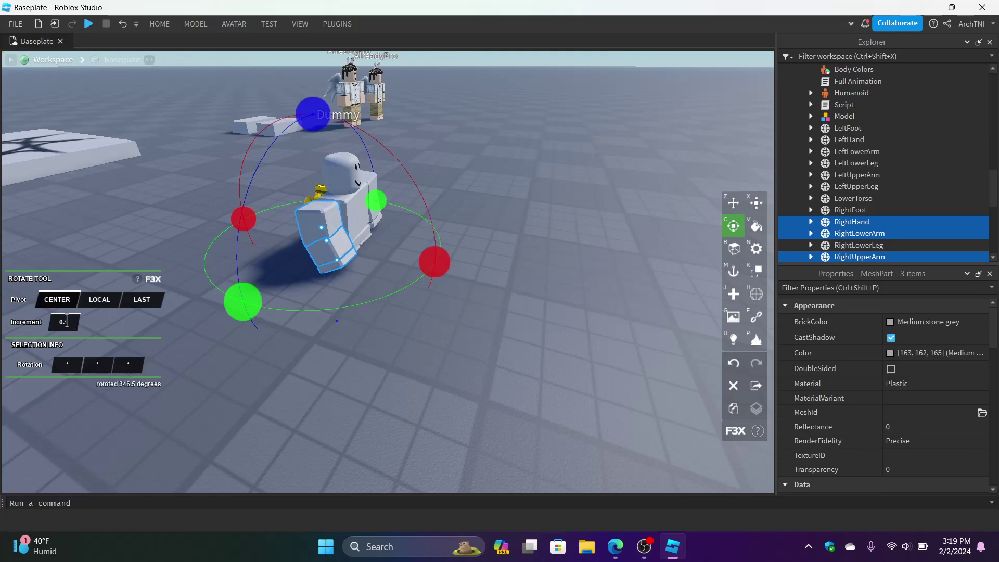
left_click_drag(442, 266, 390, 260)
left_click_drag(438, 265, 435, 270)
Step: Rotate the right arm parts further around the Last pivot, then try the Local pivot and undo the last change
left_click(142, 299)
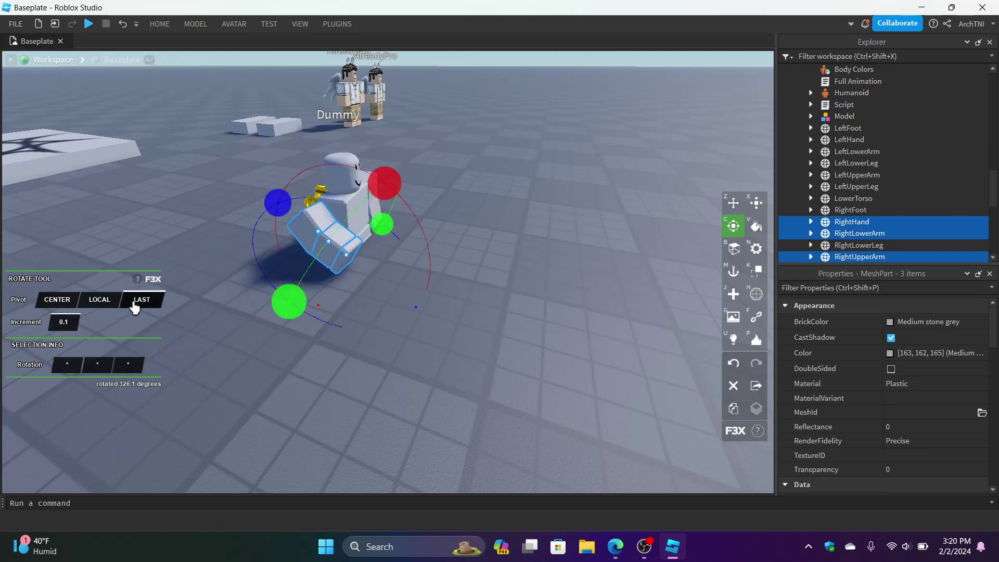
left_click_drag(380, 192, 410, 196)
left_click(99, 299)
left_click(122, 25)
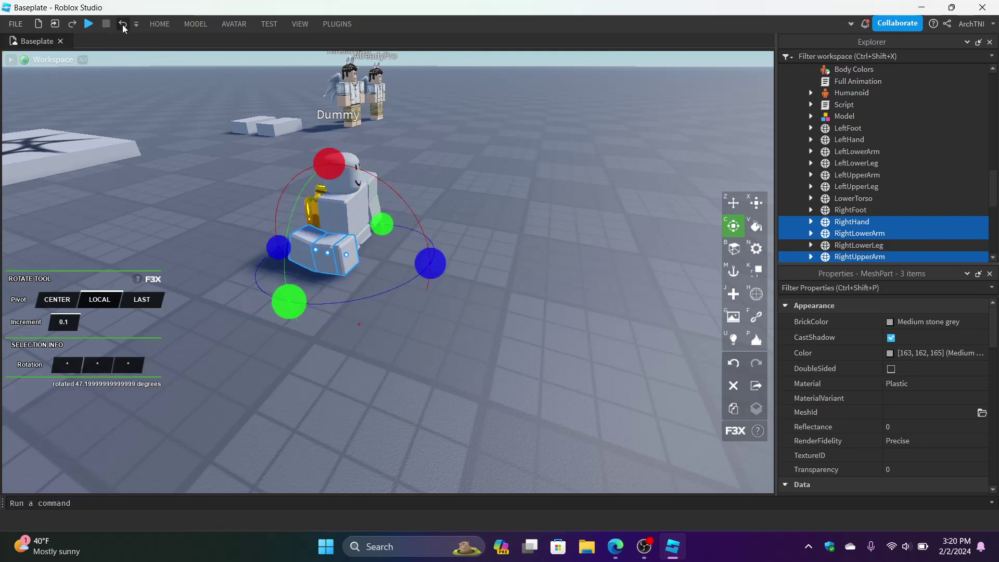
Step: Set the pivot back to Last and turn the right arm parts by about 50 degrees
left_click(147, 298)
left_click_drag(329, 164, 350, 166)
left_click_drag(431, 292, 479, 242)
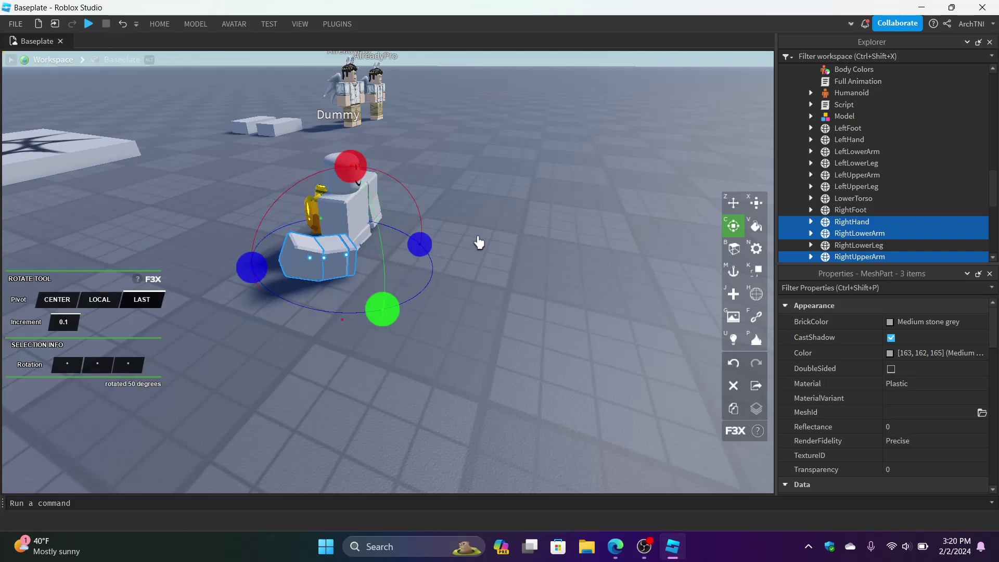
Step: Move the rotated right arm up against the Dummy's torso with the F3X Move tool at a 0.1 increment
key("z")
left_click_drag(393, 252, 352, 238)
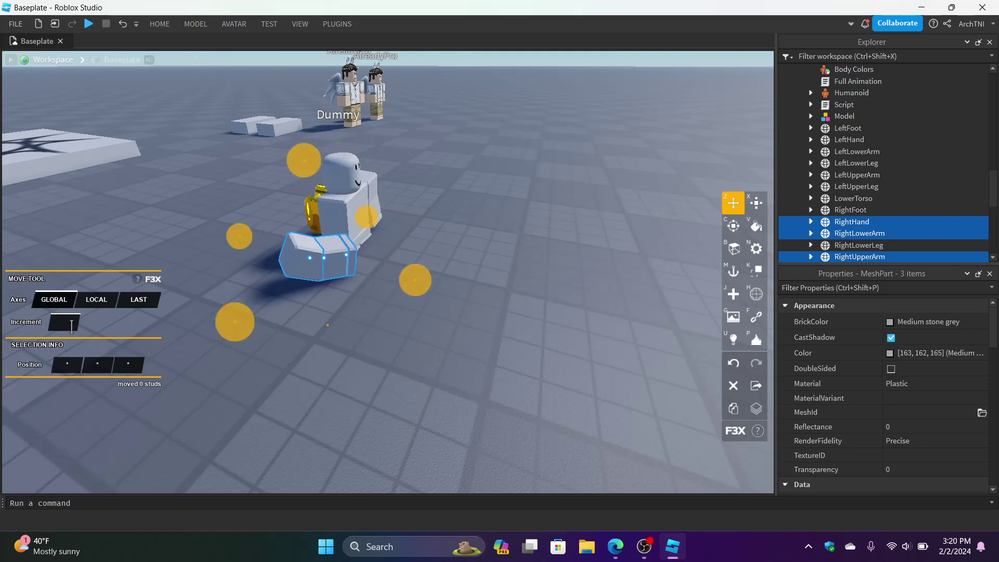
left_click_drag(367, 216, 346, 141)
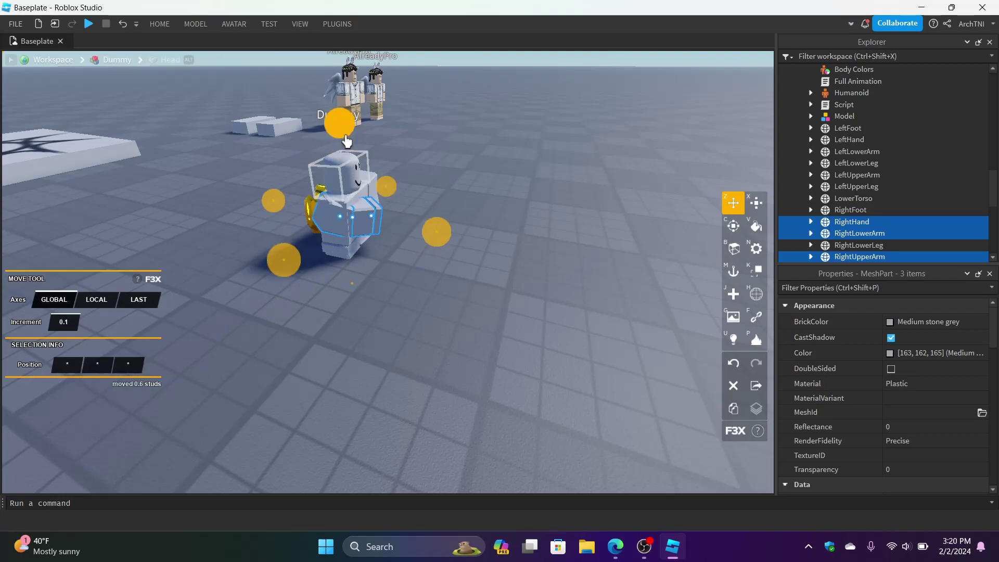
left_click_drag(438, 245, 454, 248)
left_click_drag(299, 269, 290, 279)
Step: Rotate the right arm parts by about 6.8 degrees around the Last pivot and move them by about 0.2 studs
key("f")
scroll(290, 279, "down", 3)
right_click_drag(289, 279, 291, 279)
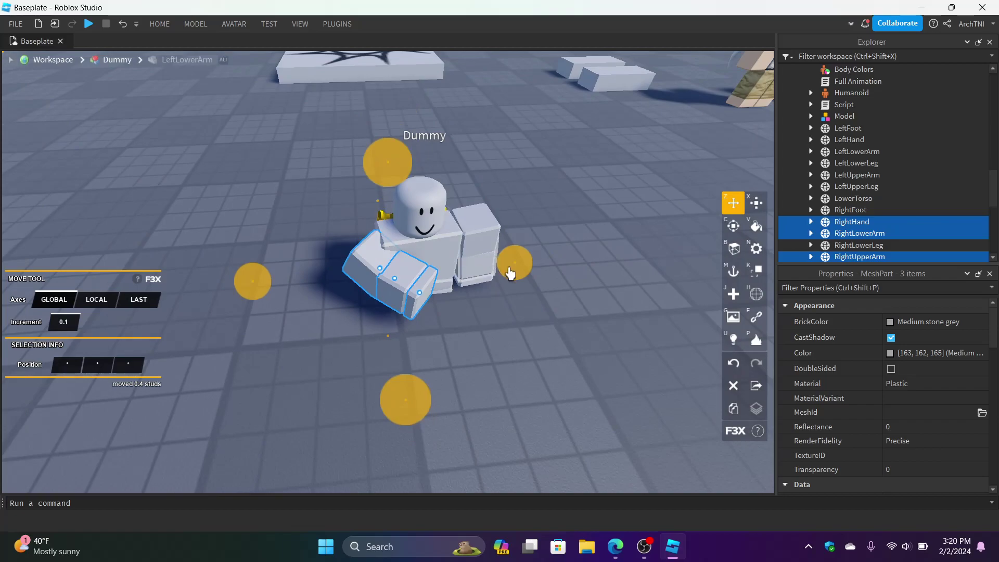
key("c")
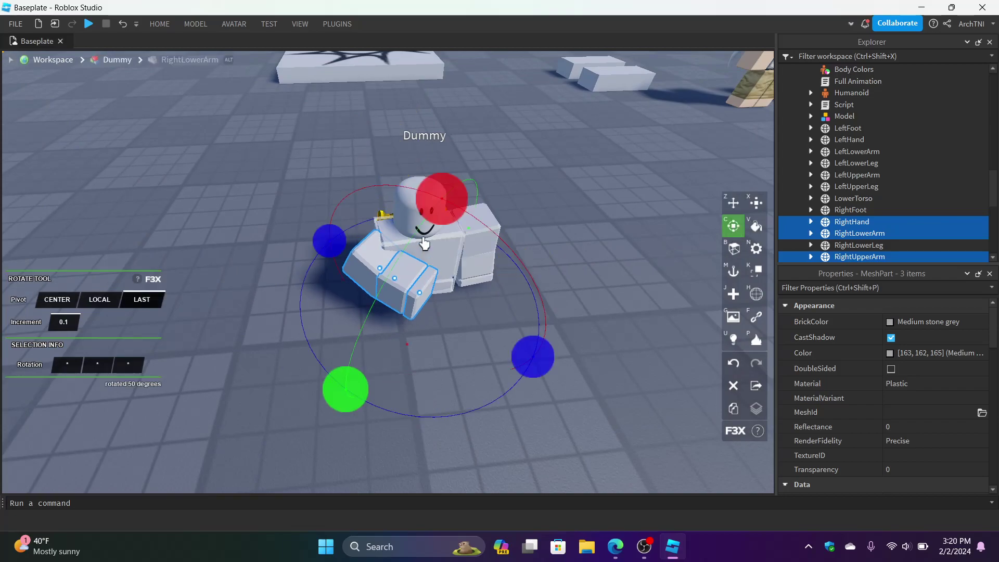
left_click_drag(330, 238, 338, 233)
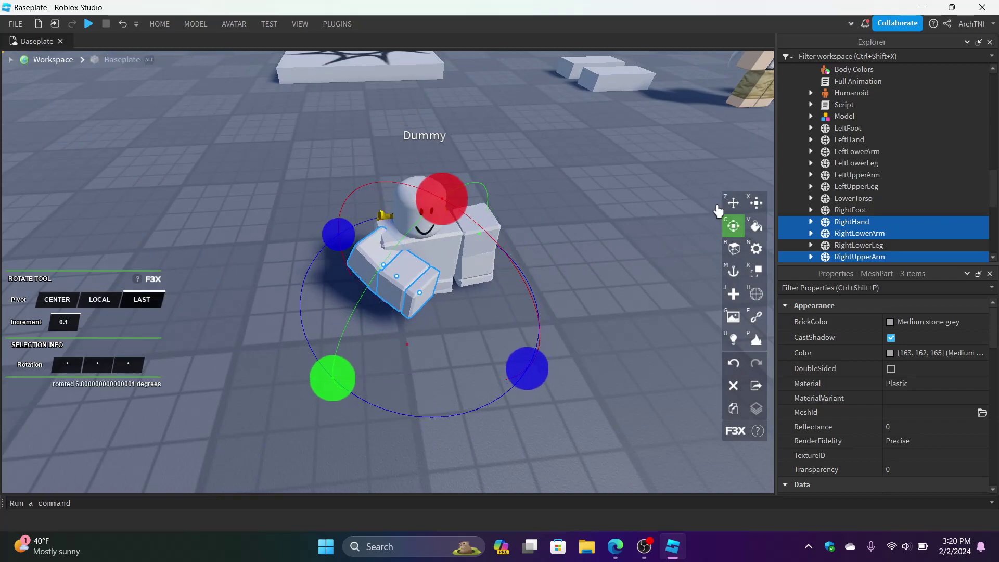
left_click(732, 203)
left_click_drag(518, 259, 519, 263)
left_click(532, 312)
Step: Rotate only the right upper arm by about 344.4 degrees and move it to position 0.544, 1.341, -26.637
left_click(356, 258)
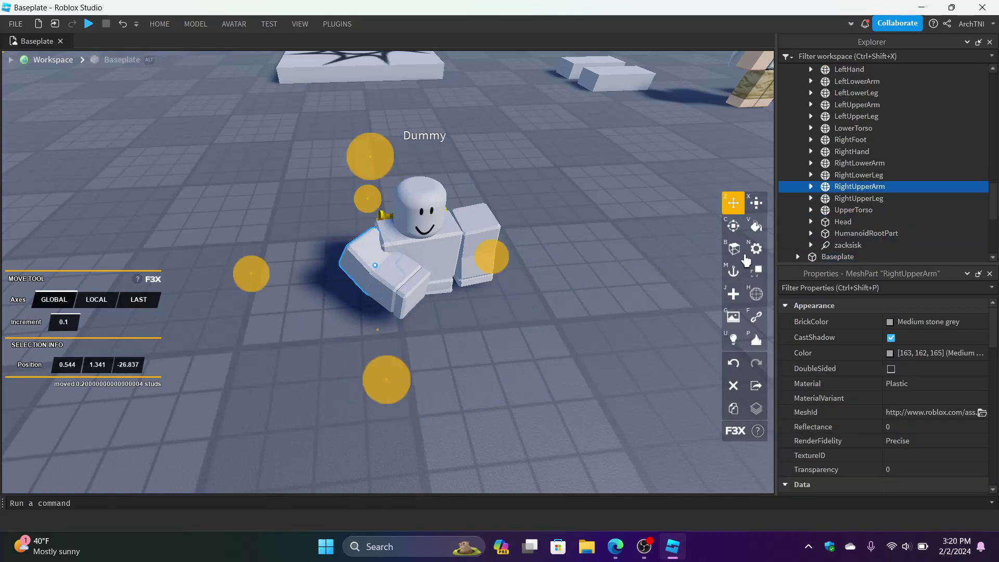
left_click(733, 225)
left_click_drag(305, 190, 323, 183)
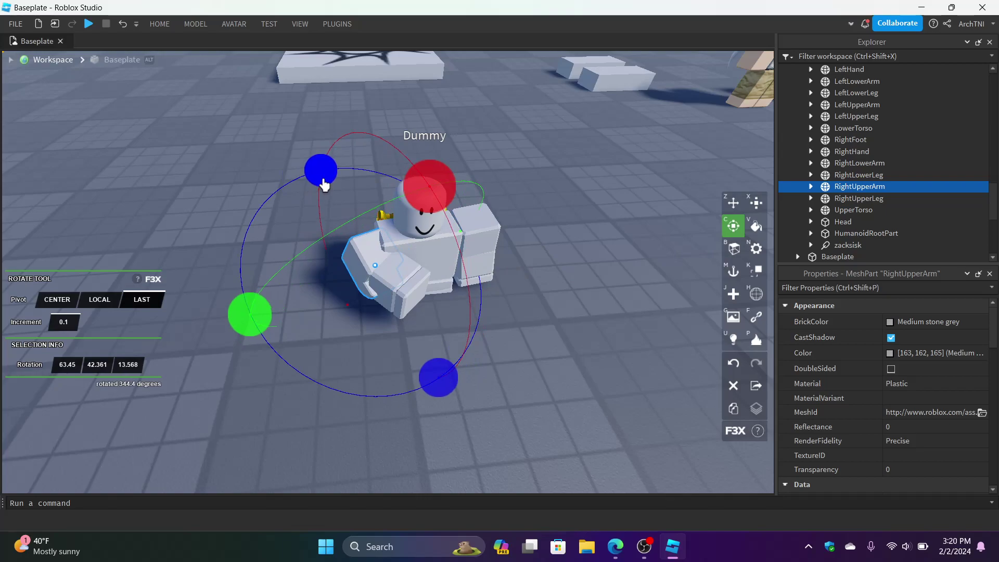
left_click(733, 203)
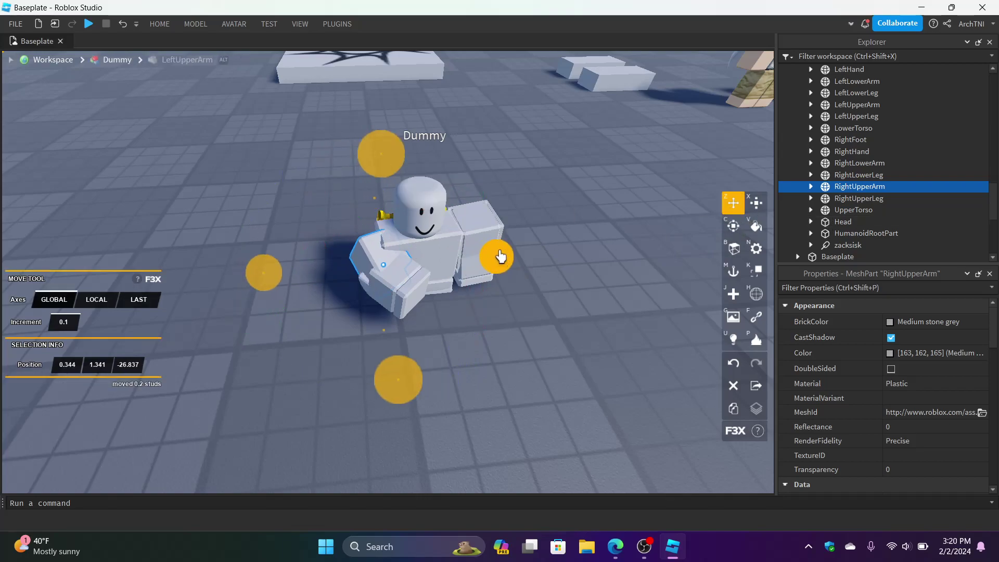
left_click_drag(391, 390, 392, 381)
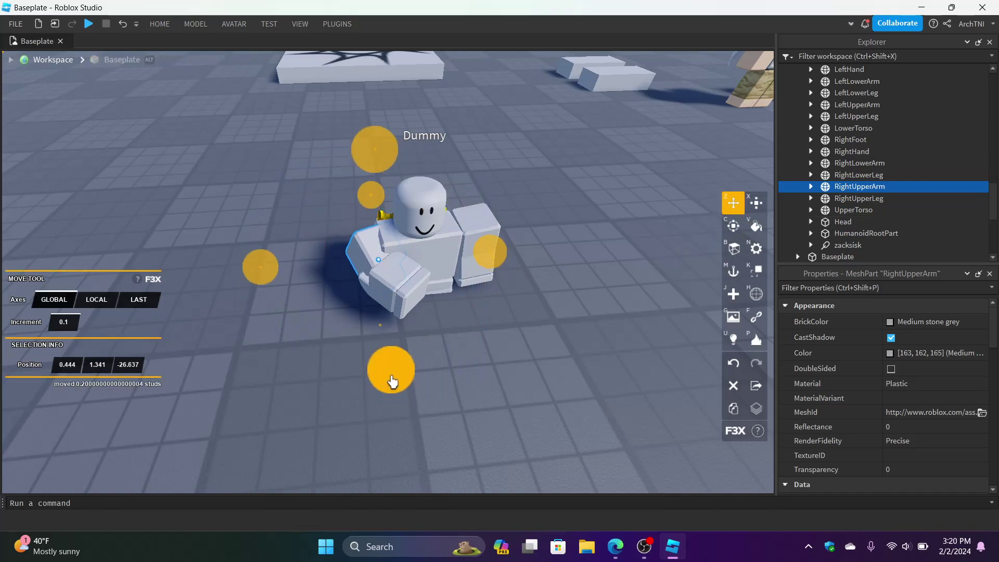
left_click_drag(502, 254, 500, 257)
left_click_drag(383, 370, 390, 368)
Step: Rotate the Dummy's right lower arm by about 8.2 degrees around the Last pivot and deselect it
left_click(397, 273)
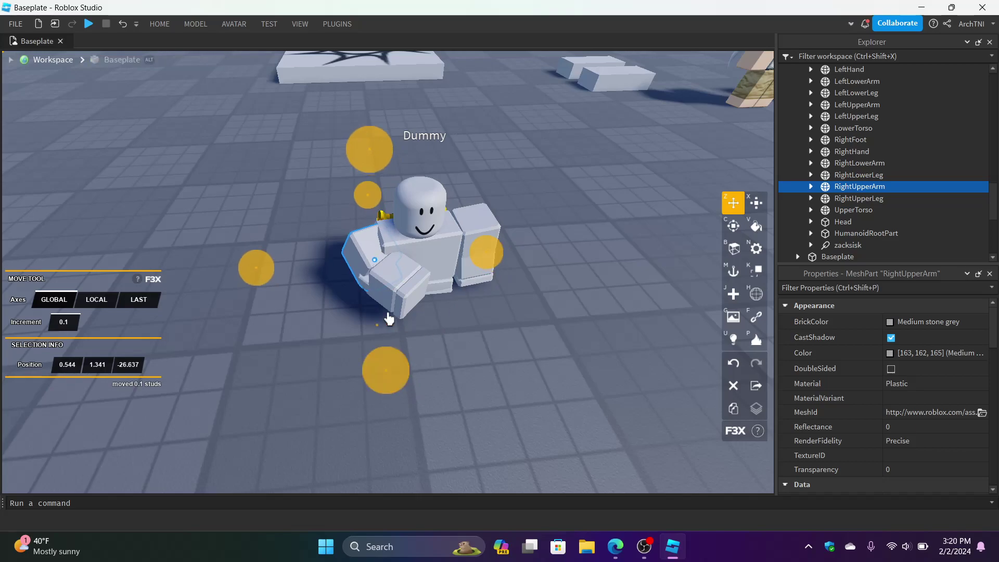
key("c")
left_click_drag(502, 361, 474, 371)
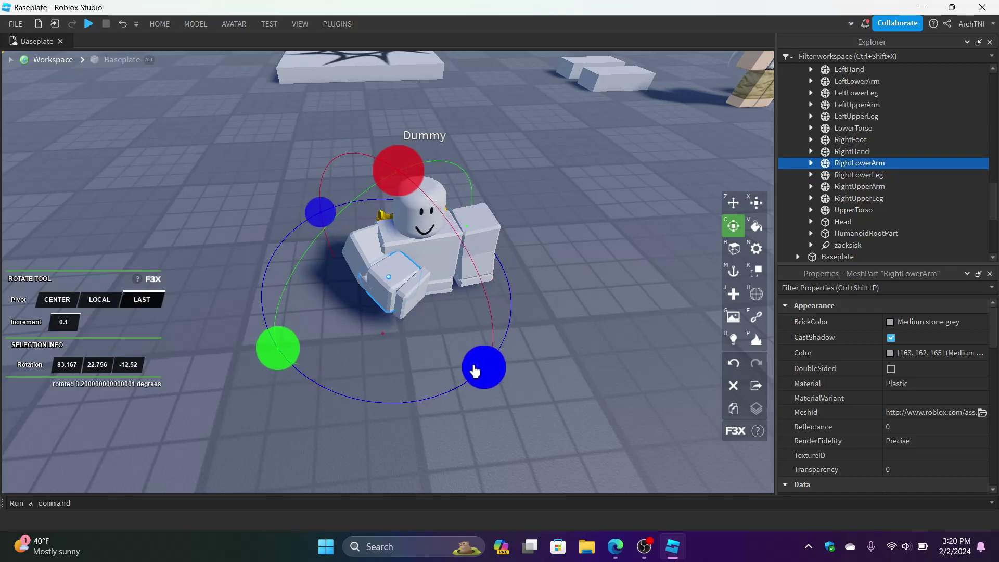
left_click(535, 364)
Step: Rotate the Dummy's right hand by about 9.6 degrees around the red axis and about 340.3 degrees around the green axis
scroll(468, 375, "up", 5)
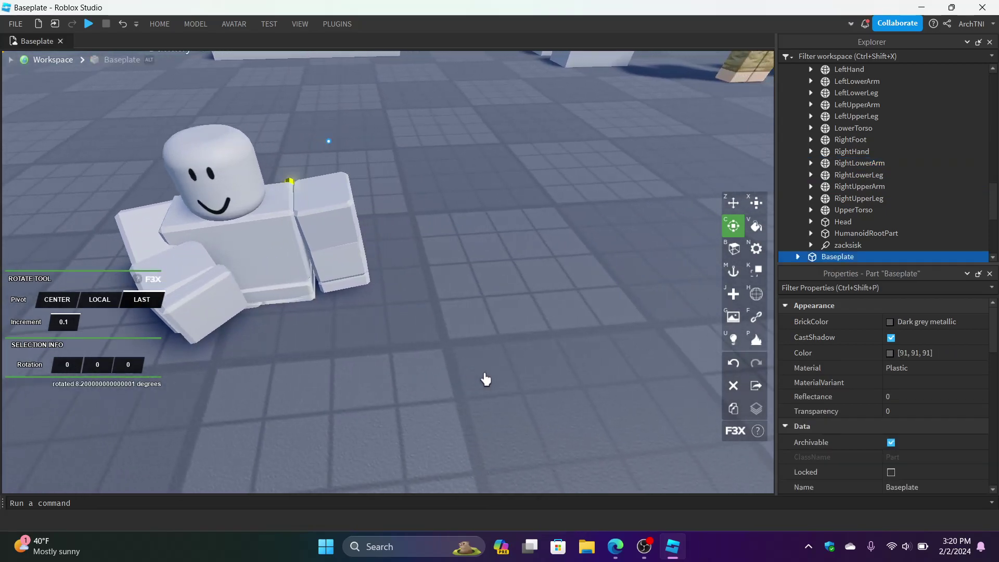
scroll(483, 377, "up", 6)
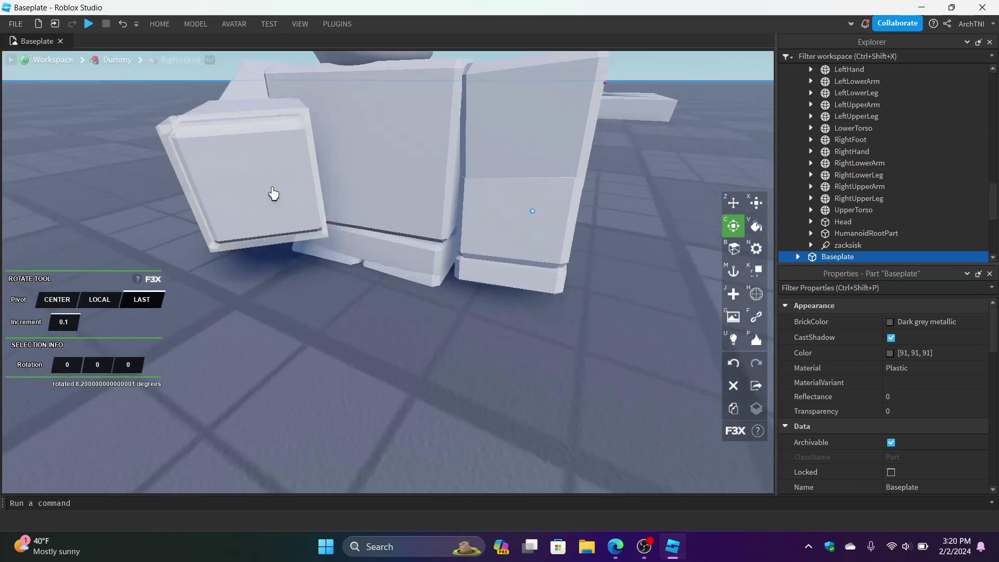
left_click(272, 192)
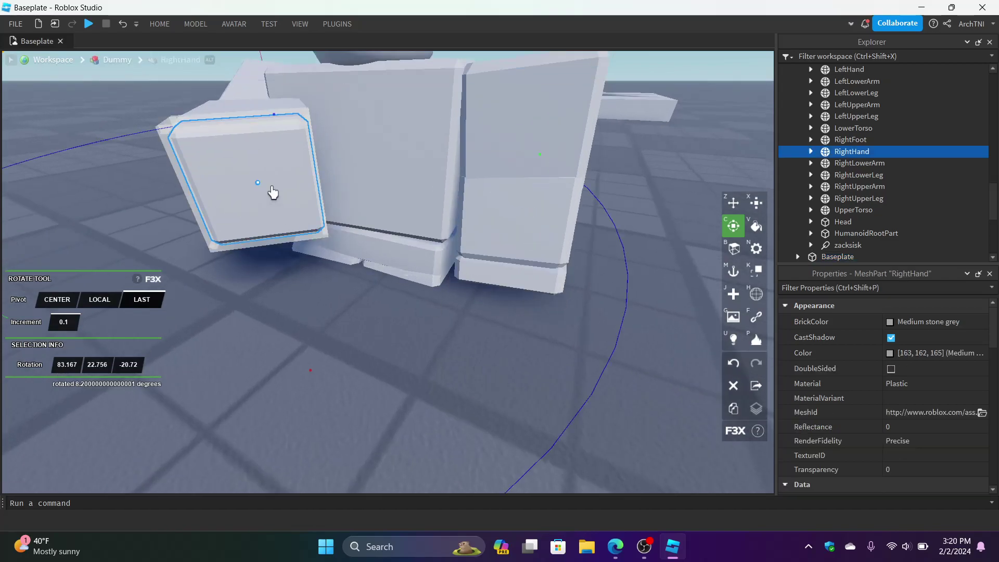
scroll(276, 192, "down", 6)
right_click_drag(428, 316, 430, 312)
left_click_drag(314, 168, 335, 180)
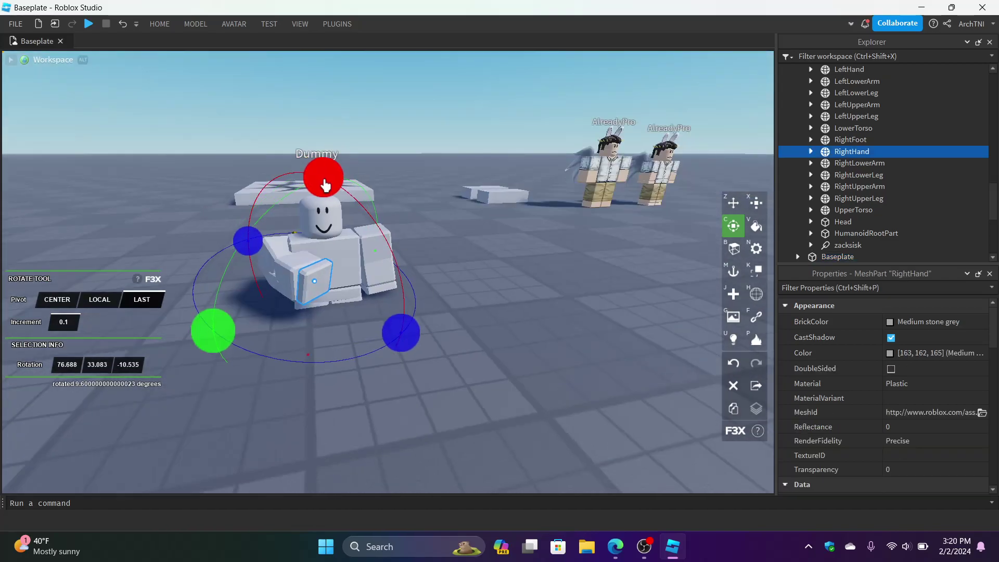
left_click_drag(234, 339, 533, 358)
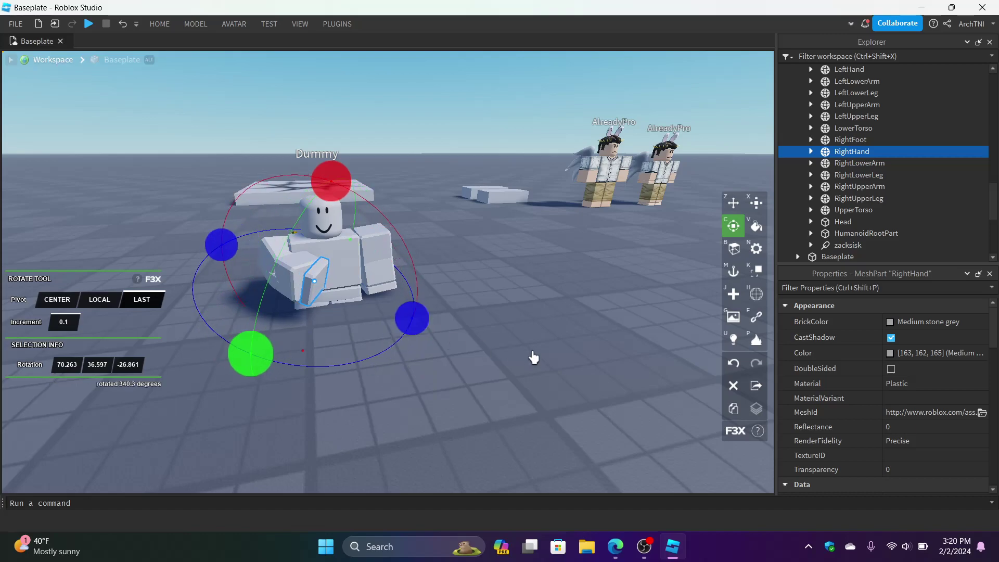
left_click(533, 358)
Step: Examine the posed right arm from the front and the yellow mesh model on the Dummy's back
scroll(531, 357, "up", 10)
scroll(322, 296, "down", 10)
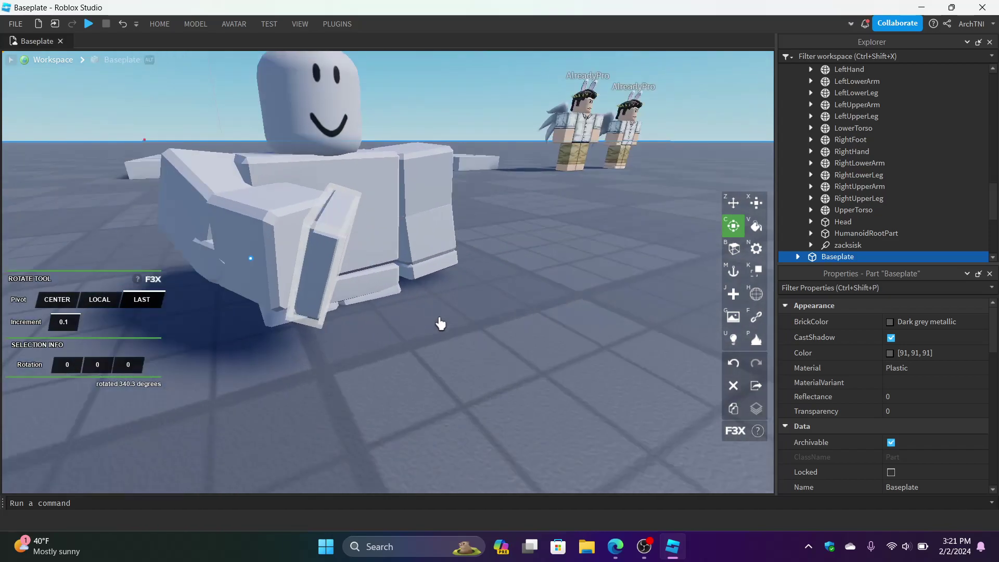
right_click_drag(439, 323, 556, 332)
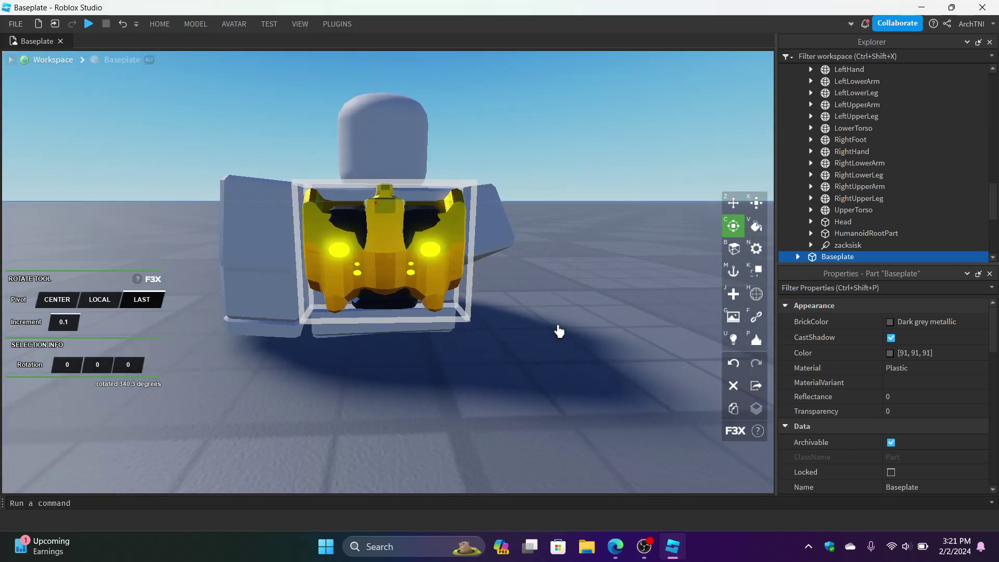
right_click_drag(492, 361, 491, 359)
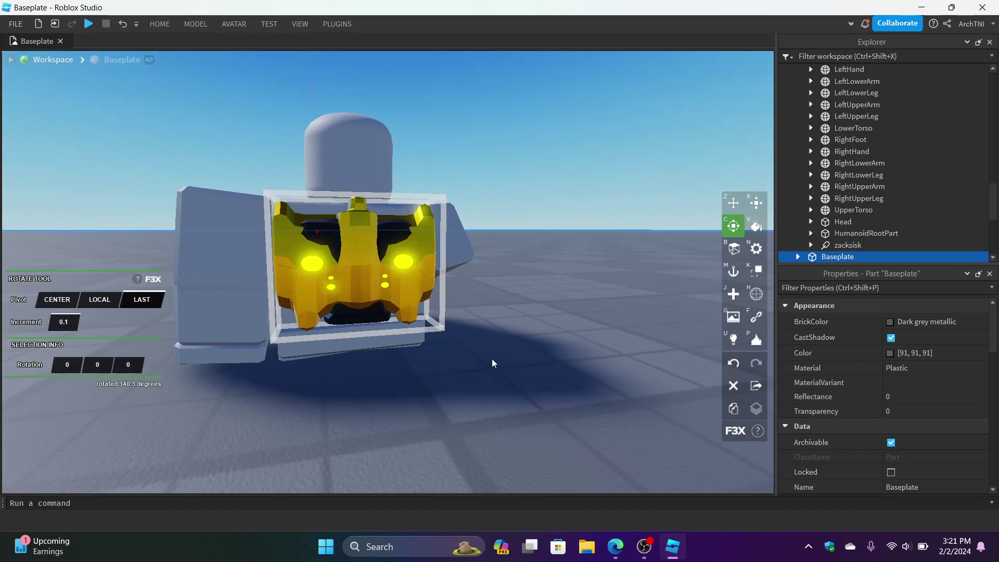
left_click(392, 275)
scroll(393, 275, "down", 5)
scroll(513, 401, "up", 5)
right_click_drag(513, 401, 513, 401)
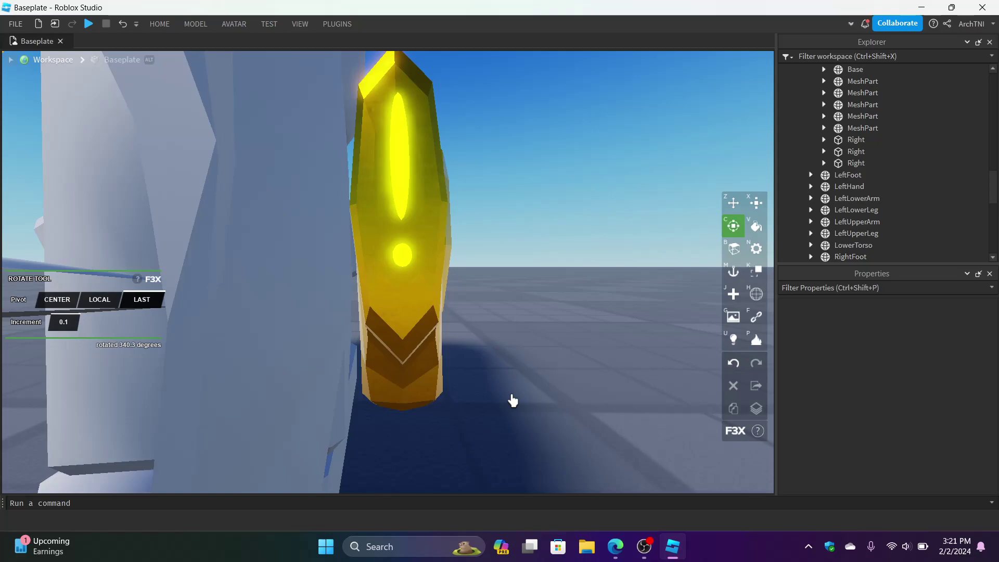
scroll(512, 400, "down", 10)
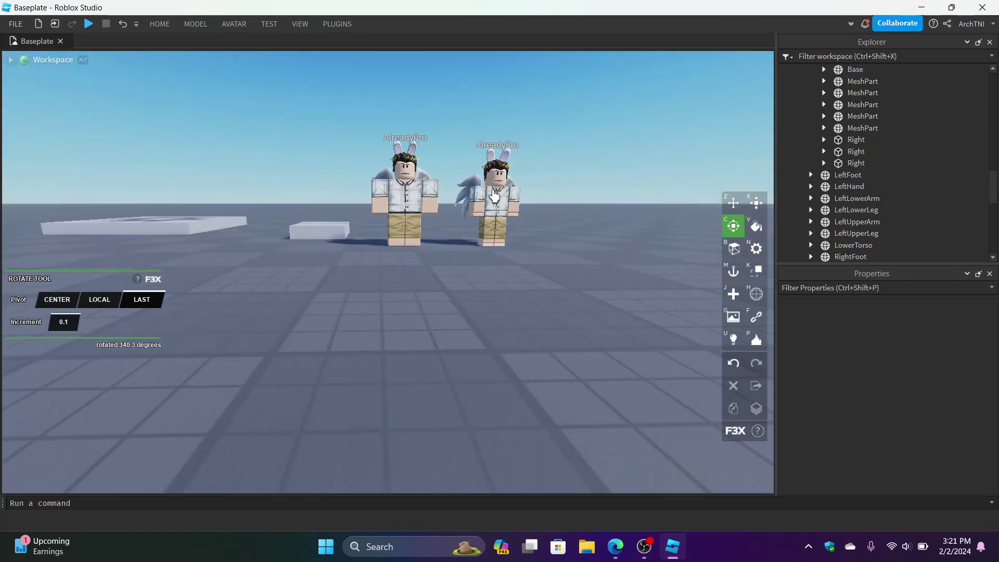
Step: Try to select the arm of the smaller shirted character with the F3X Rotate tool
left_click(493, 208)
left_click(550, 269)
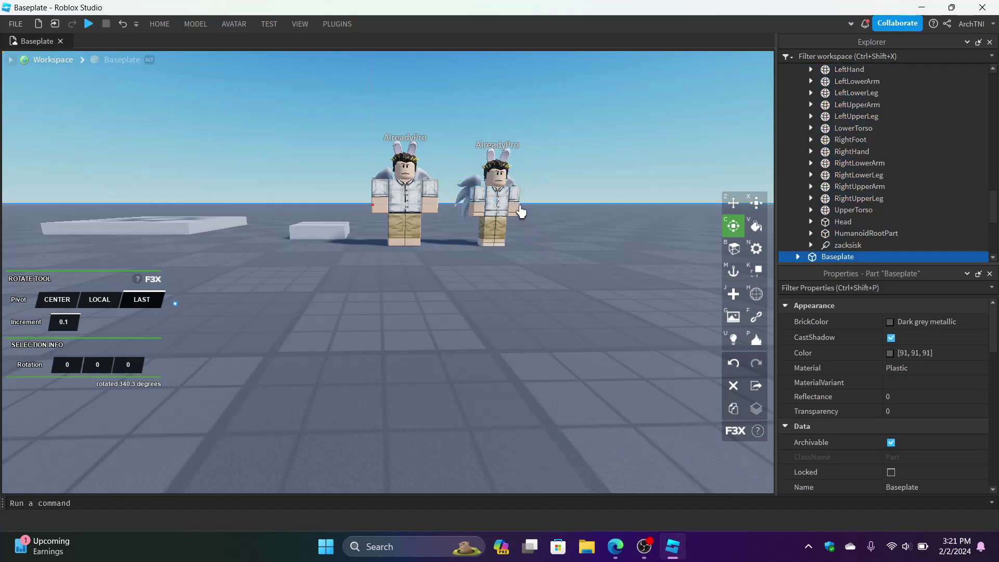
left_click(514, 201)
left_click(512, 197)
left_click(555, 291)
key("w")
key("d")
left_click(464, 178)
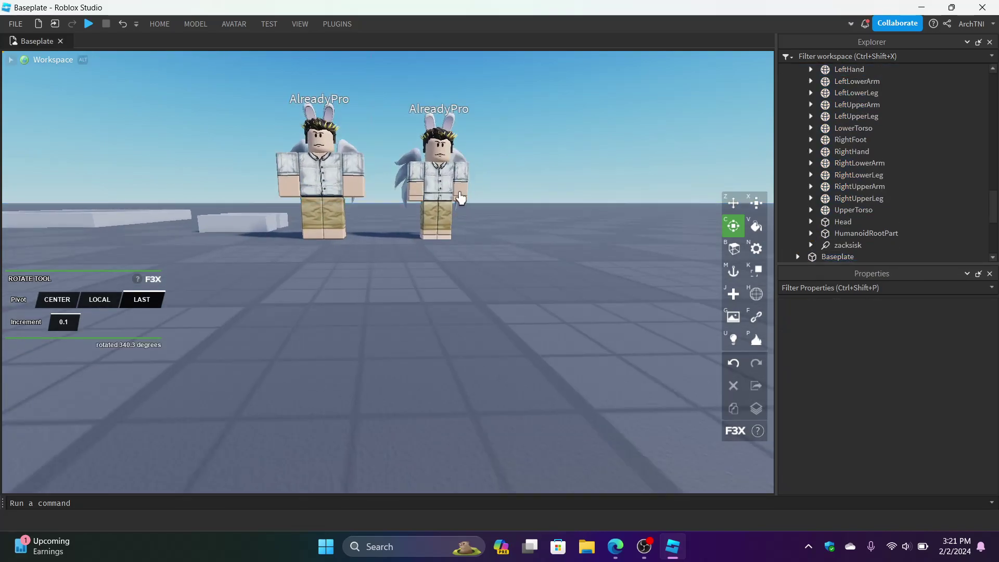
Step: Return to the Dummy and turn off the Building Tools by F3X plugin
key("s")
key("a")
key("w")
key("d")
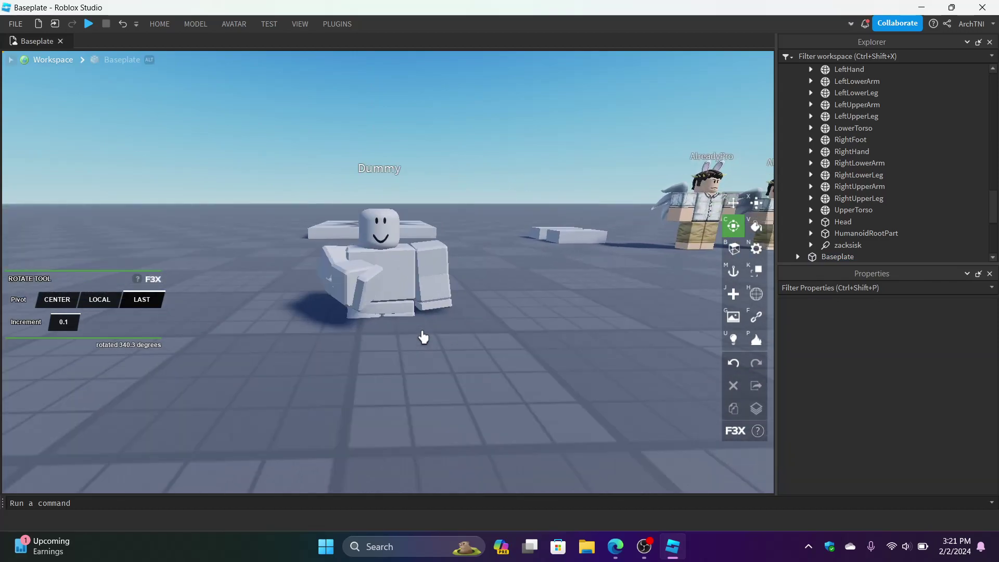
left_click(335, 24)
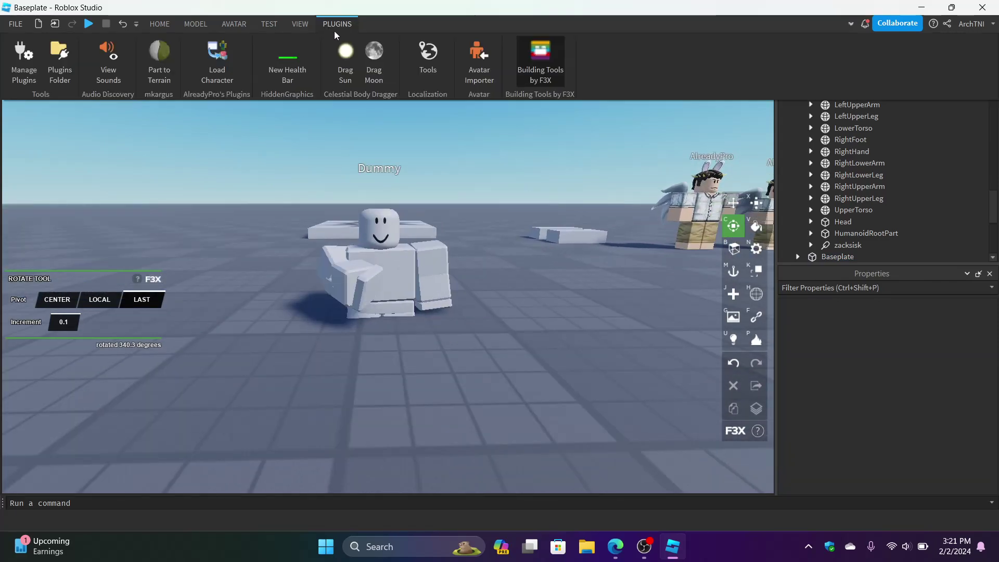
left_click(520, 68)
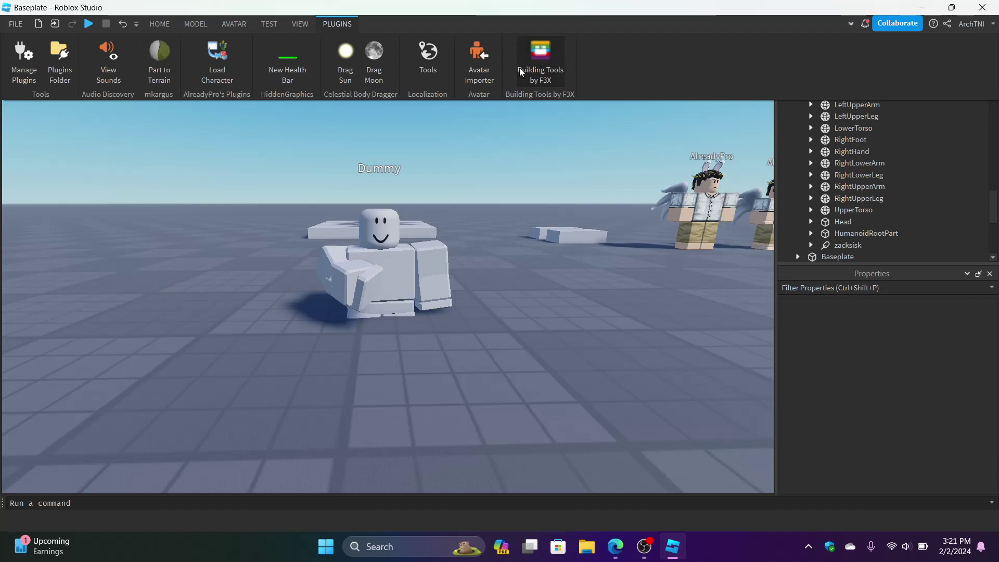
Step: Try to import a Custom avatar with the Avatar Importer, choosing no FBX file, and dismiss the importer
left_click(469, 65)
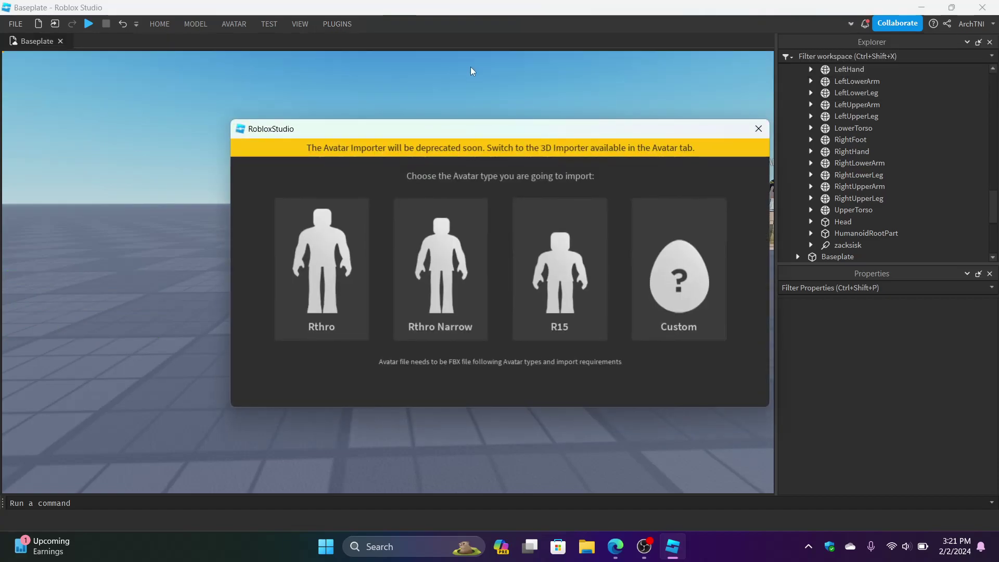
left_click(676, 292)
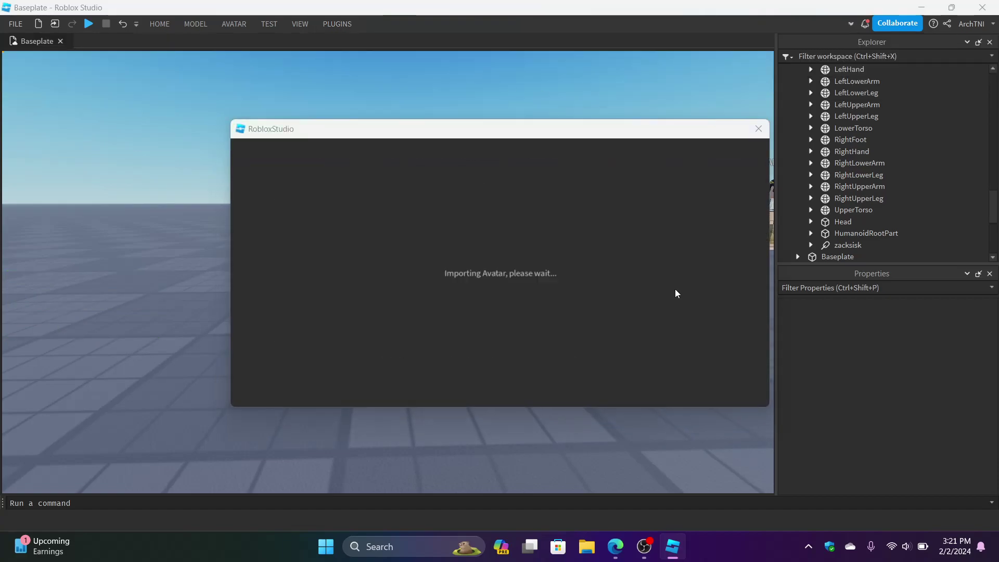
left_click(786, 30)
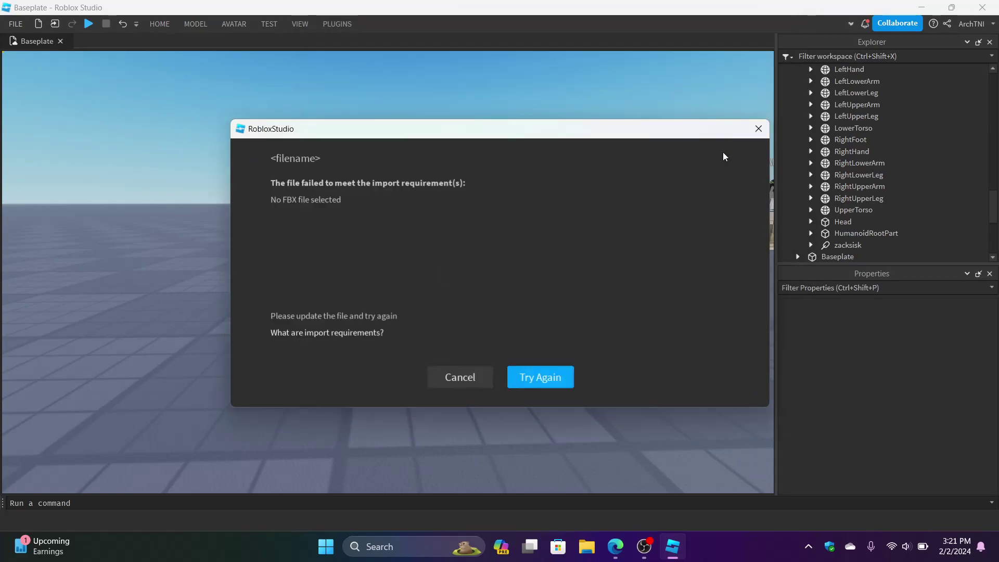
left_click(758, 130)
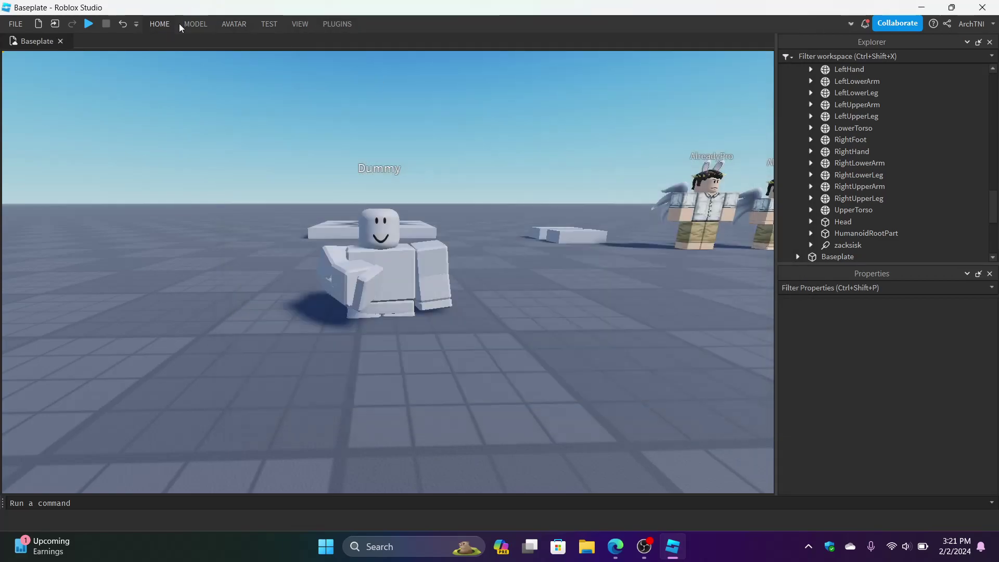
Step: Try turning the whole Dummy with the Transform tool and delete the Dummy from the workspace
left_click(177, 26)
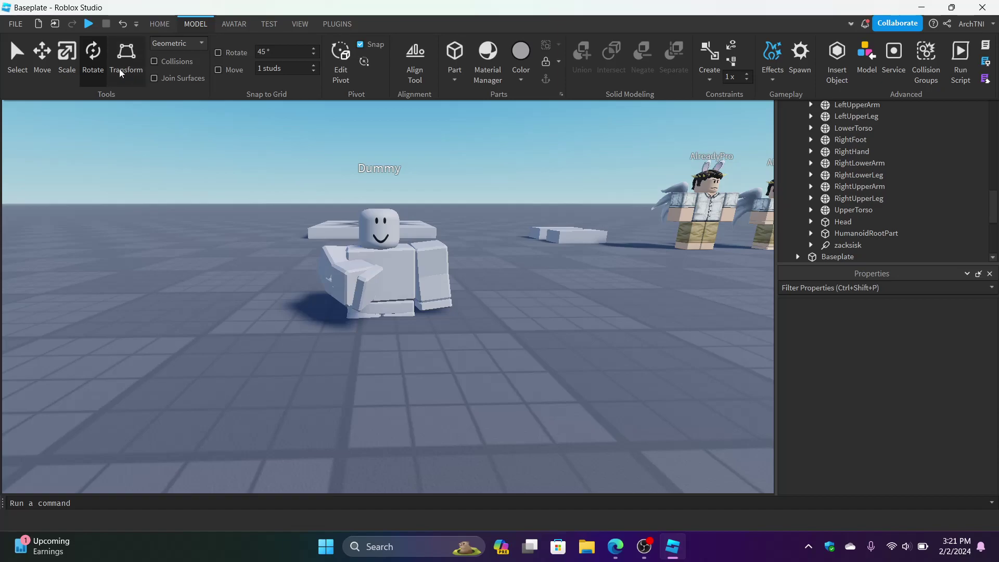
left_click(389, 255)
right_click_drag(389, 255, 389, 255)
scroll(389, 255, "down", 3)
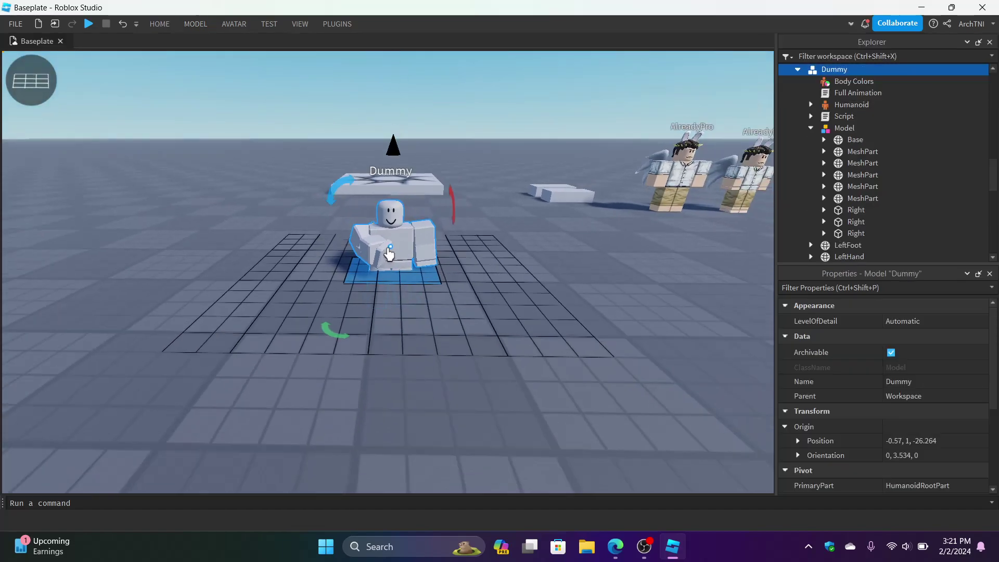
scroll(389, 255, "up", 3)
mouse_move(494, 157)
left_mouse_down()
mouse_move(485, 217)
mouse_move(489, 129)
mouse_move(495, 196)
mouse_move(494, 177)
left_mouse_up()
left_click(247, 126)
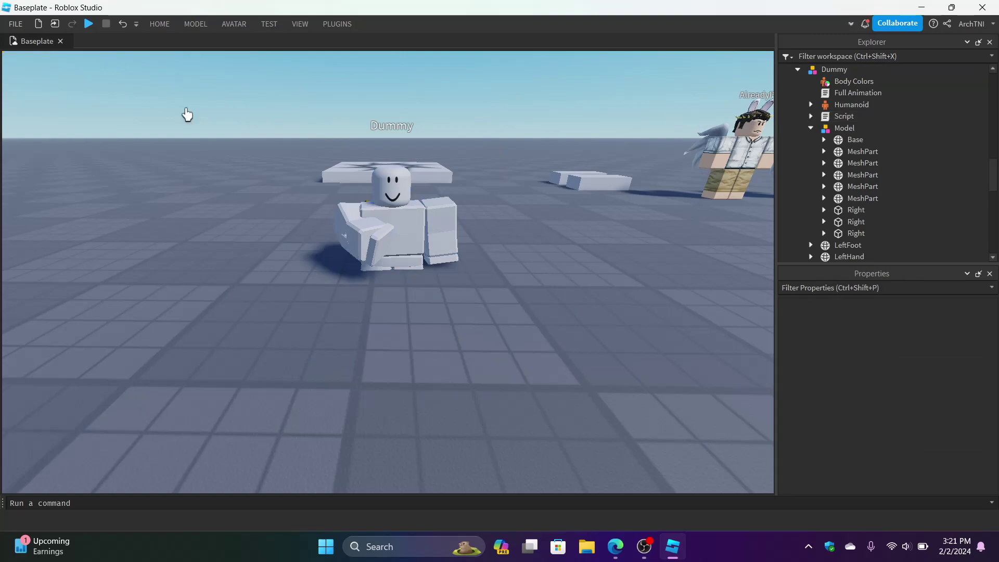
left_click(415, 221)
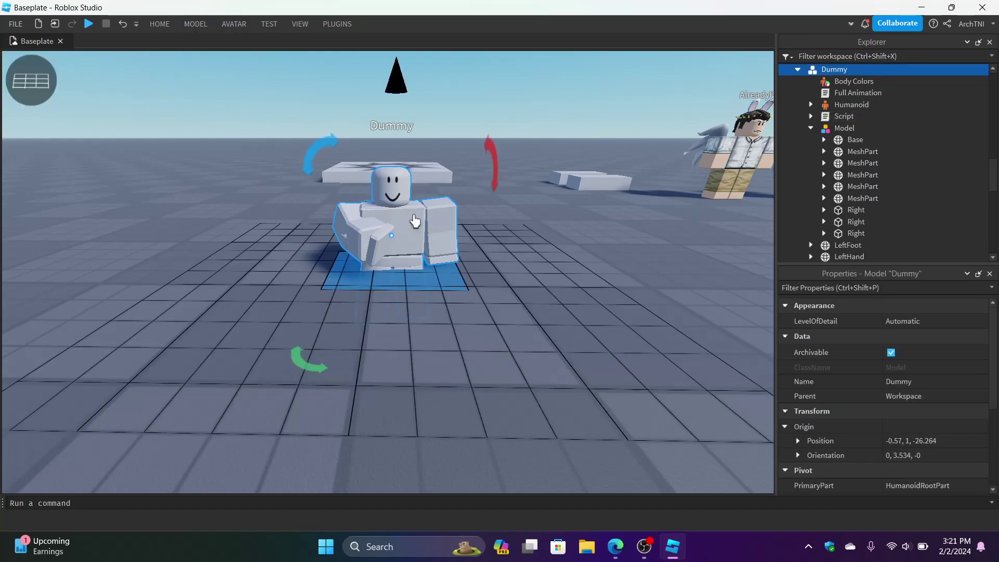
key("Delete")
Step: Open the Terrain Editor and bring up its Generate settings with the terrain region in view
left_click(151, 23)
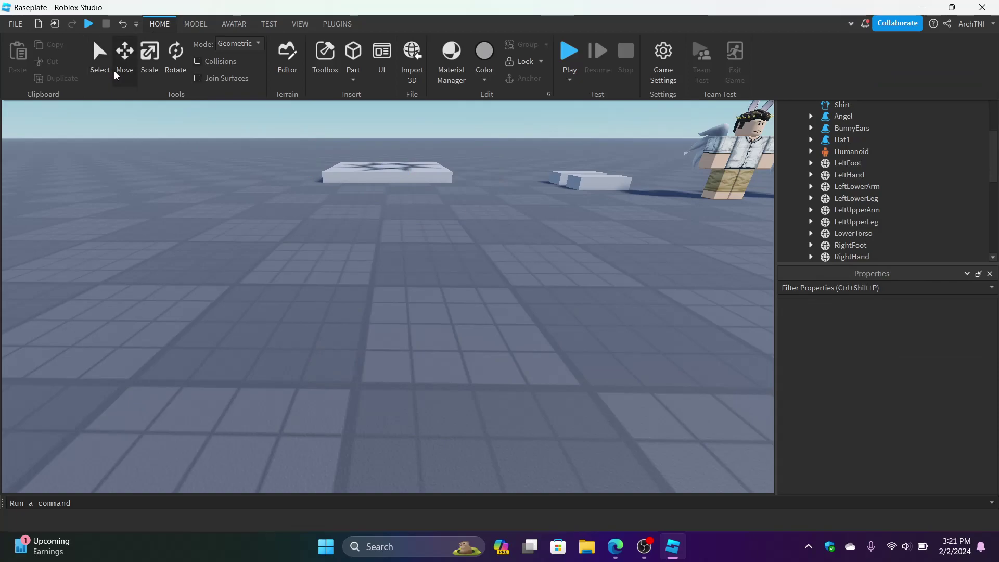
left_click(287, 65)
right_click_drag(387, 285, 381, 281)
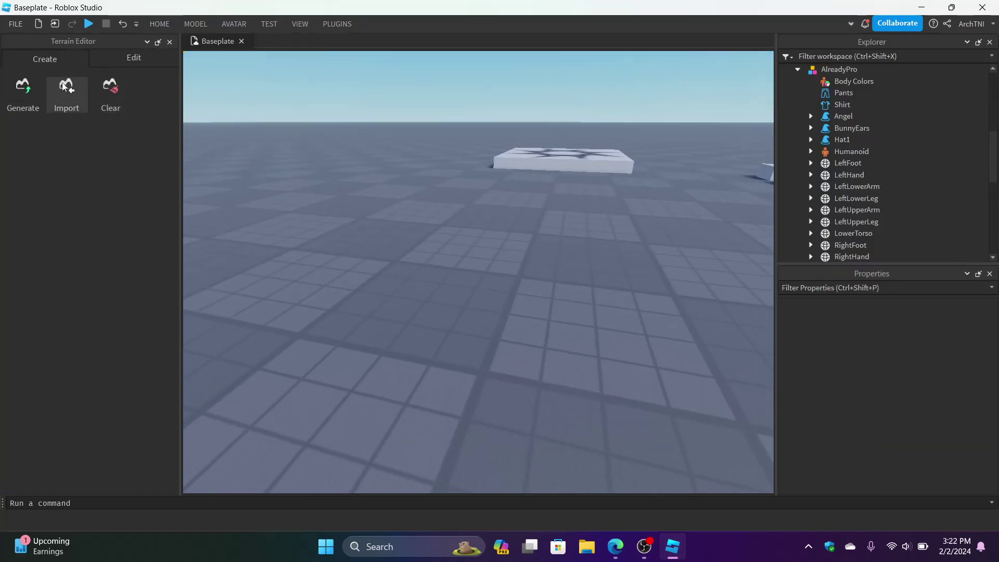
left_click(26, 86)
scroll(519, 291, "down", 5)
right_click_drag(519, 290, 520, 291)
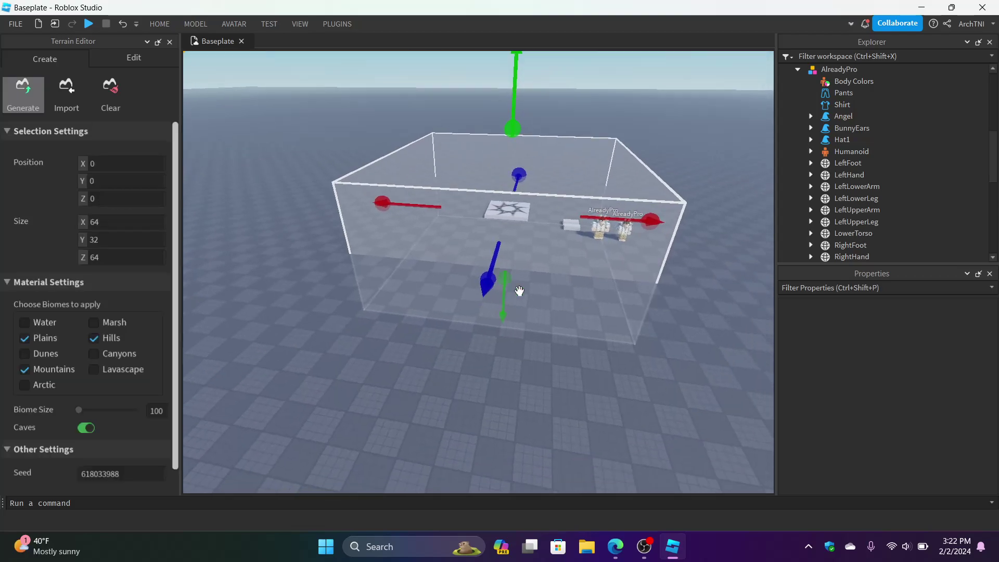
Step: Move the terrain region along X away from the spawn and stretch it to a size of X 104, Z 112
left_click_drag(609, 219, 372, 203)
right_click_drag(373, 204, 374, 207)
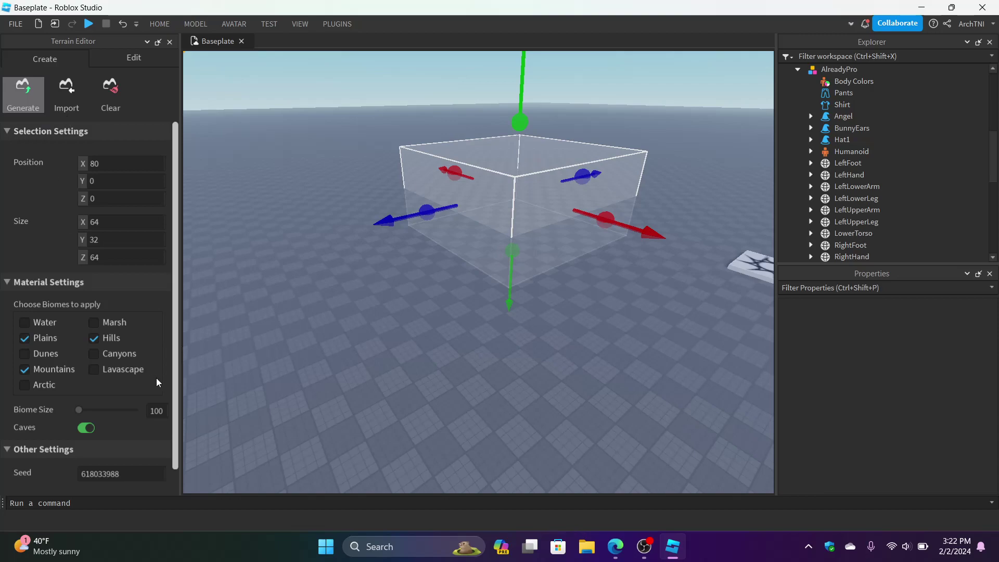
left_click_drag(423, 209, 245, 239)
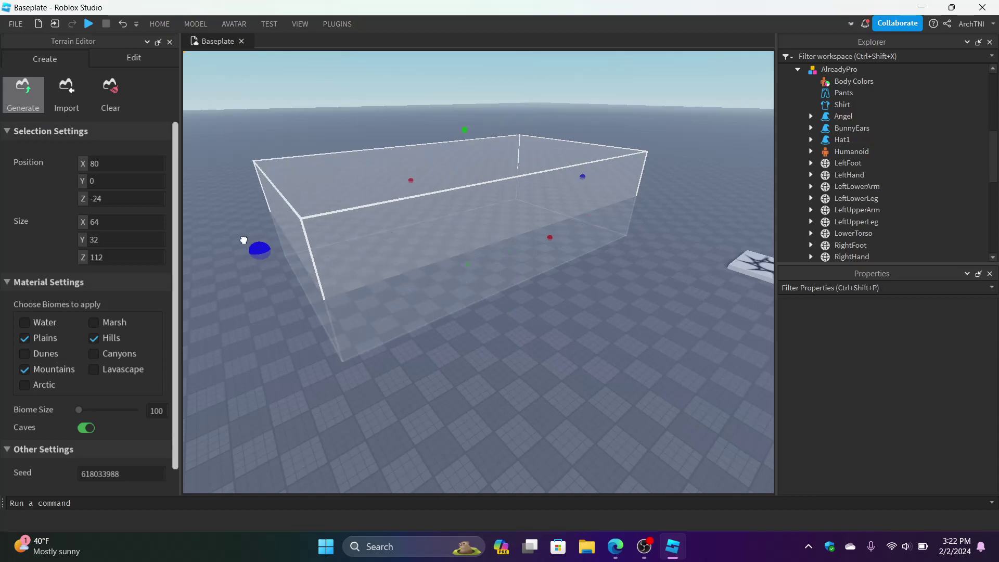
scroll(529, 288, "up", 5)
right_click_drag(529, 287, 524, 279)
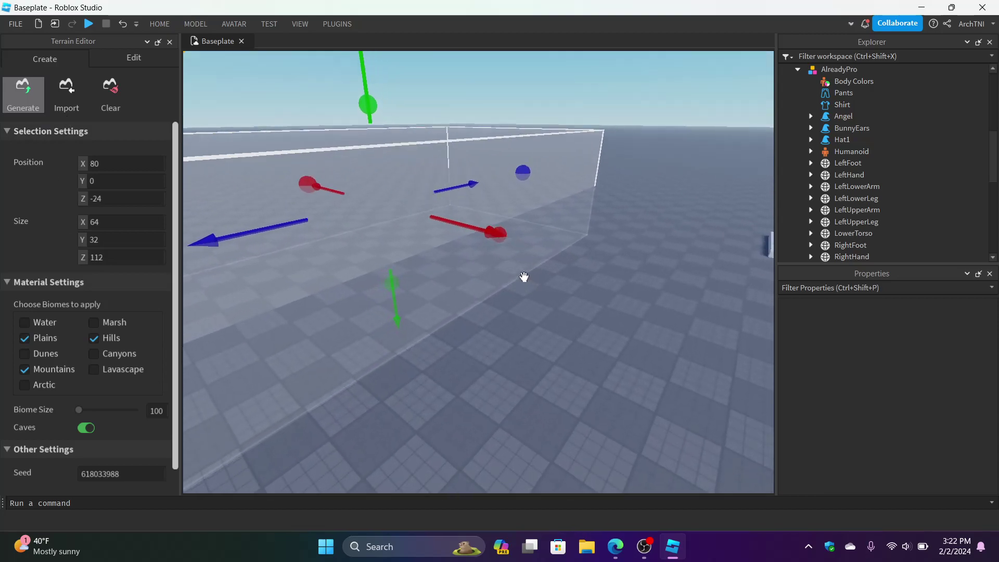
left_click_drag(503, 228, 660, 306)
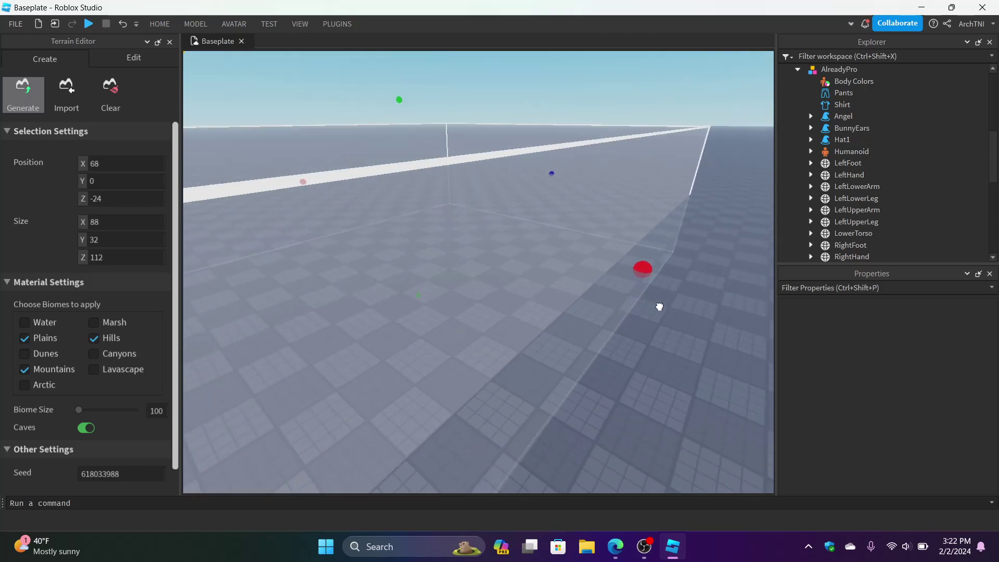
scroll(660, 307, "down", 5)
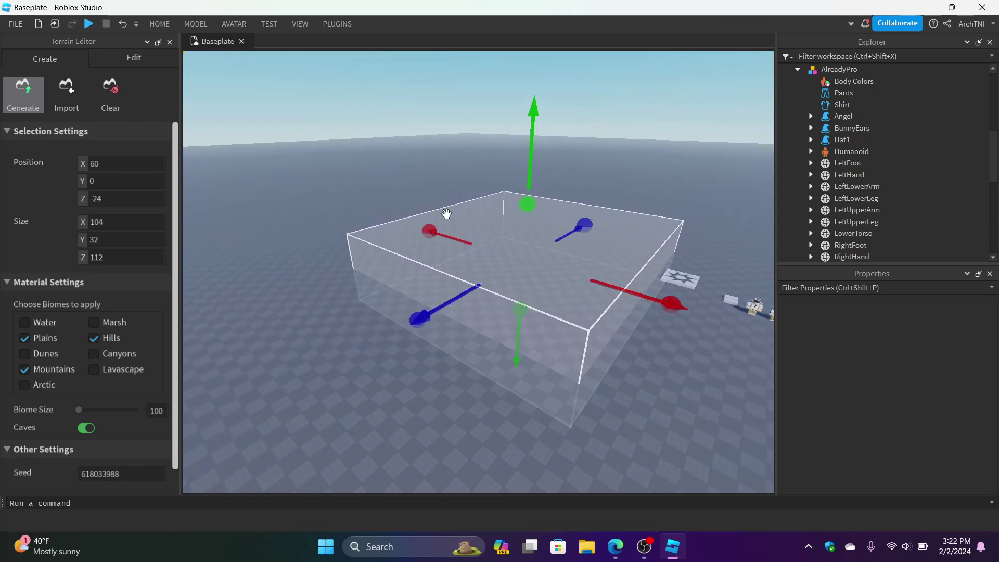
Step: Exclude Hills from the biomes and enlarge the terrain region to X 280, Z 332
right_click_drag(445, 213, 450, 217)
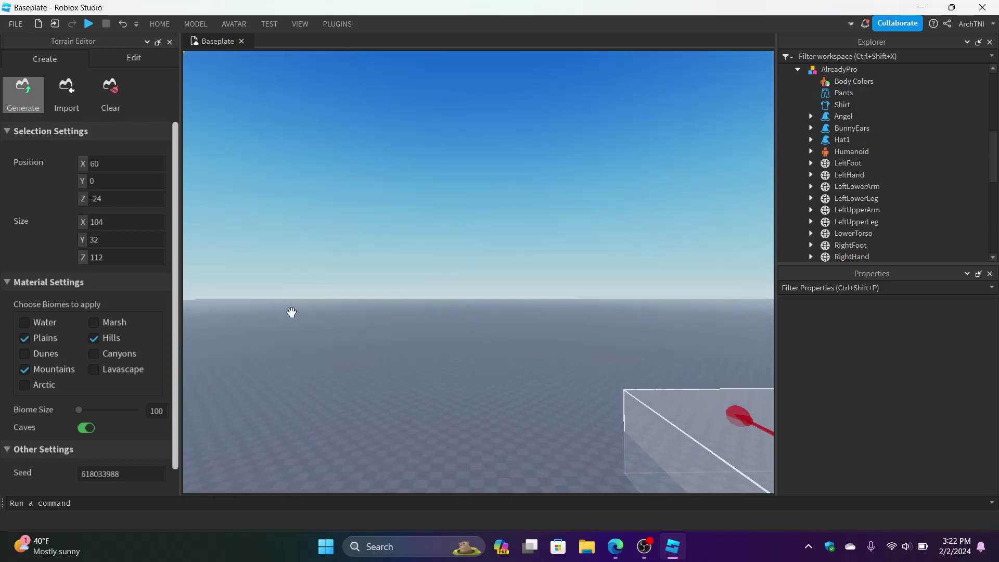
right_click_drag(291, 312, 292, 312)
scroll(106, 363, "down", 2)
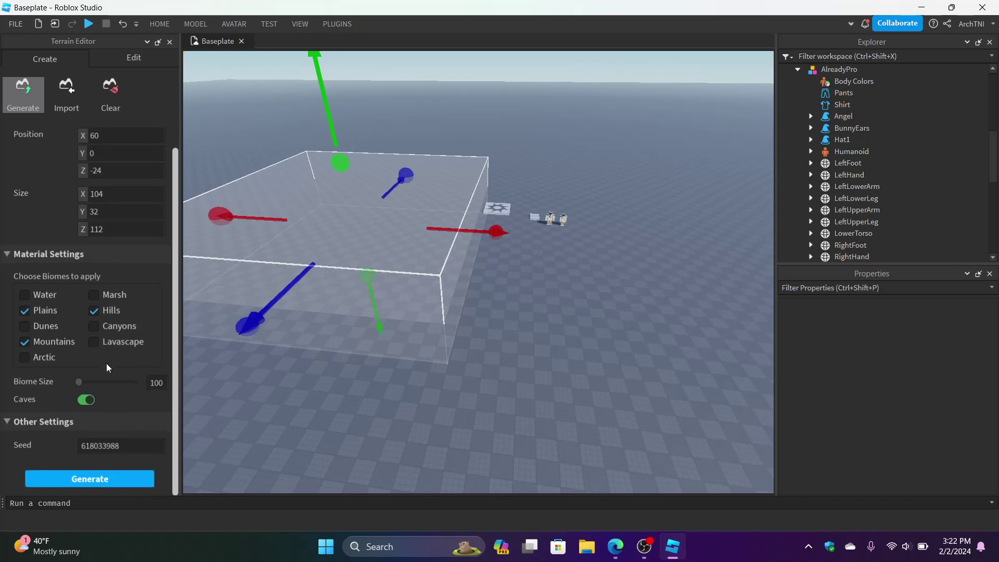
scroll(104, 355, "up", 2)
scroll(103, 347, "down", 1)
left_click_drag(405, 175, 411, 137)
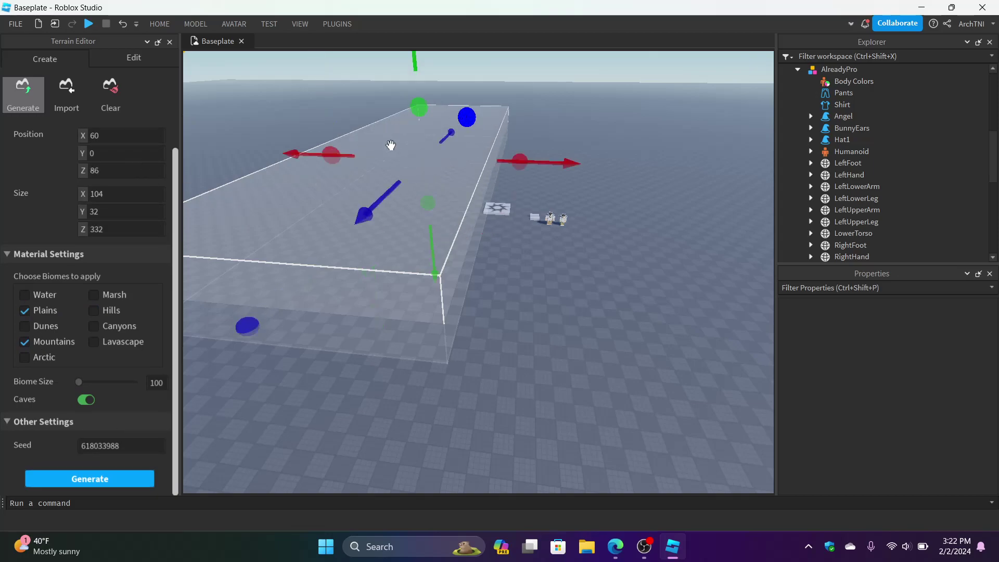
left_click_drag(334, 155, 303, 160)
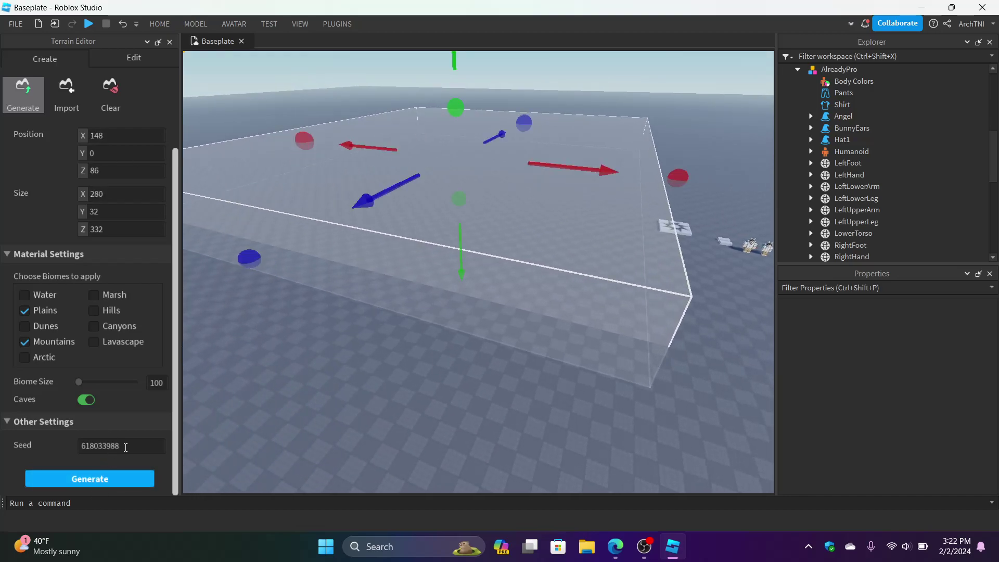
Step: Set the biome size to 3924 and generate the Plains and Mountains terrain with caves
left_click(82, 382)
left_click_drag(82, 383, 113, 383)
left_click(120, 478)
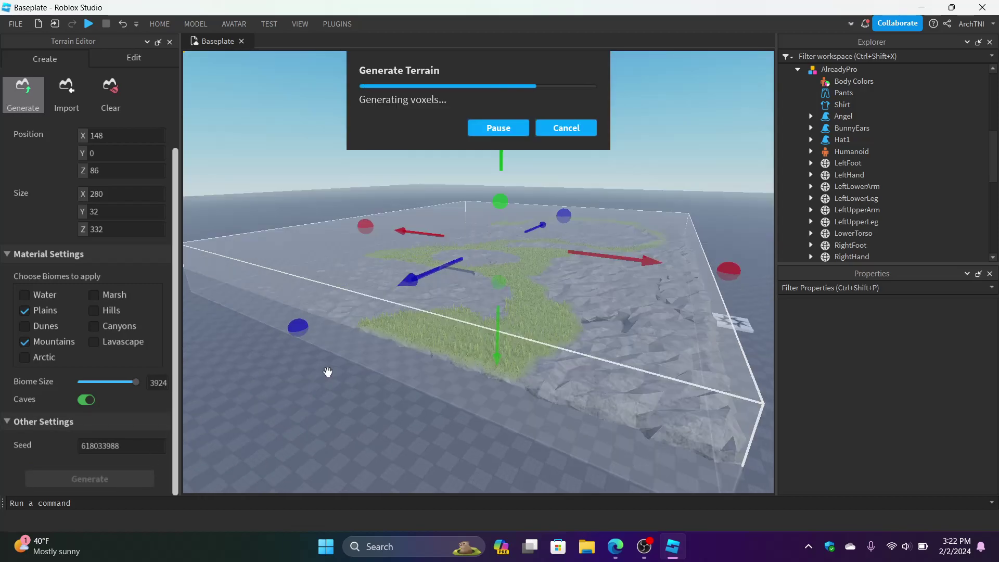
Step: Raise the terrain region's height to 104, regenerate the terrain and view the grass and rock it forms
left_click_drag(503, 180, 520, 112)
left_click(100, 479)
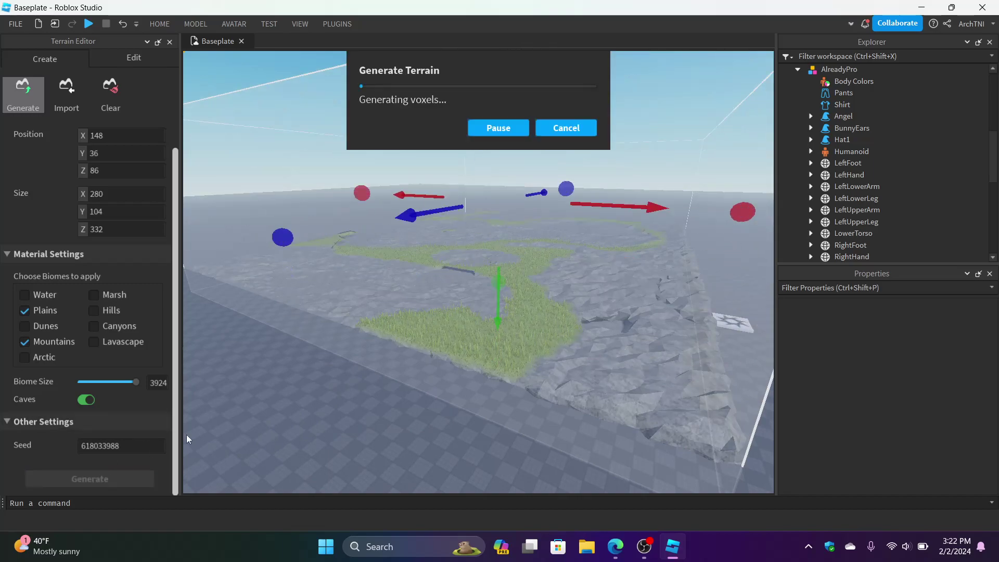
right_click_drag(319, 364, 319, 363)
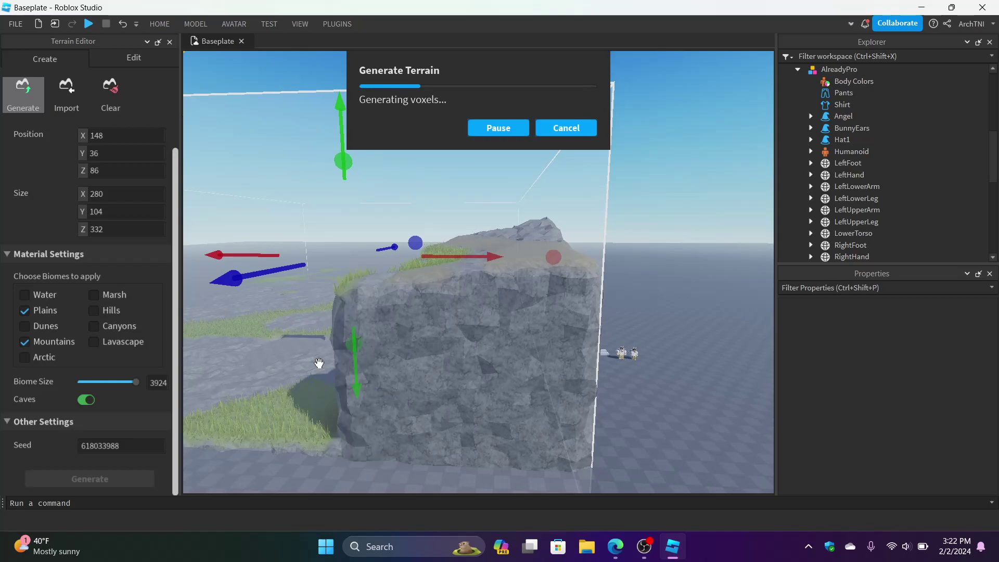
key("w")
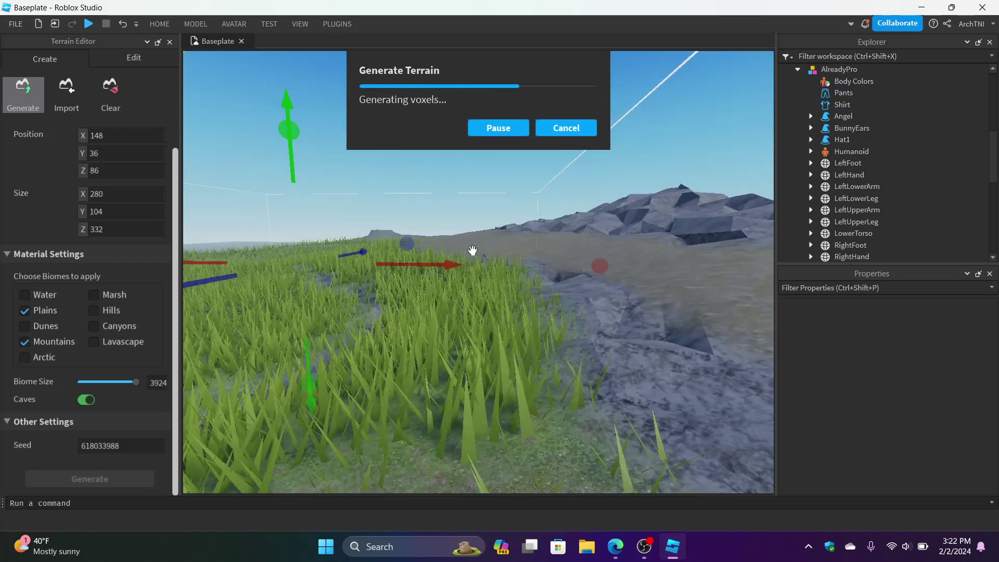
right_click_drag(473, 249, 472, 250)
key("s")
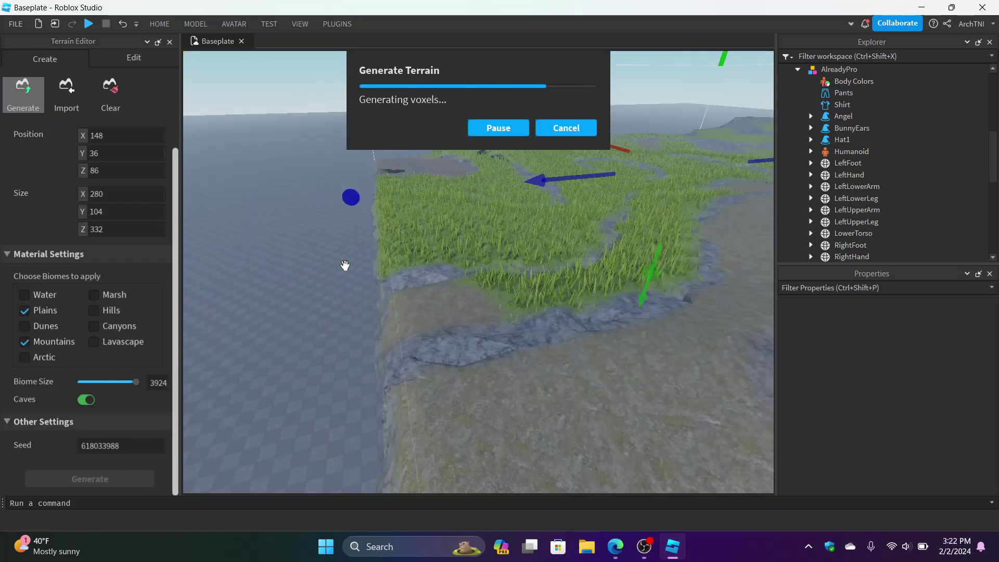
Step: Lower the biome size to 60, lengthen the region to Z 444 and generate the terrain again
left_click_drag(85, 383, 78, 385)
right_click_drag(369, 372, 368, 372)
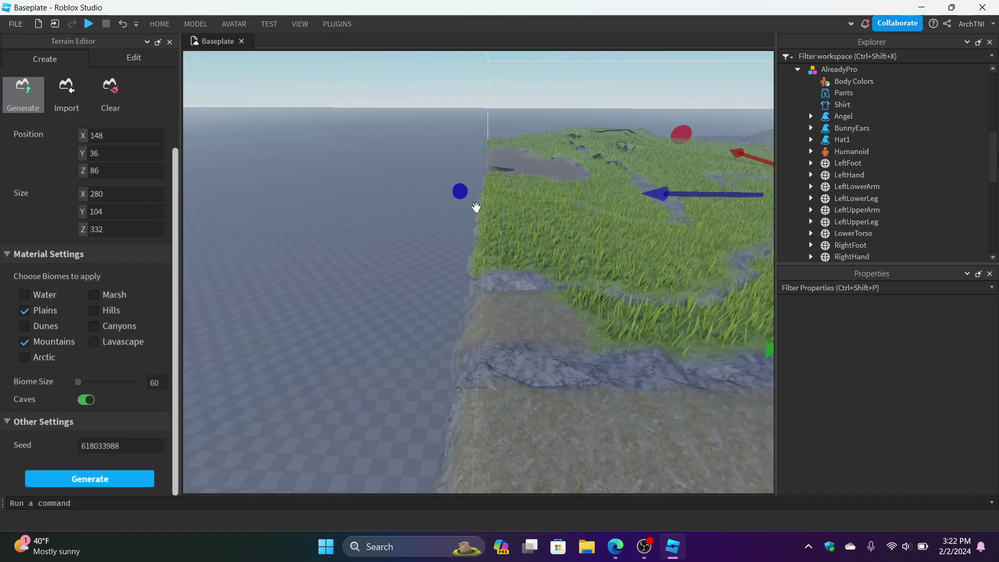
left_click_drag(448, 202, 264, 290)
left_click(123, 481)
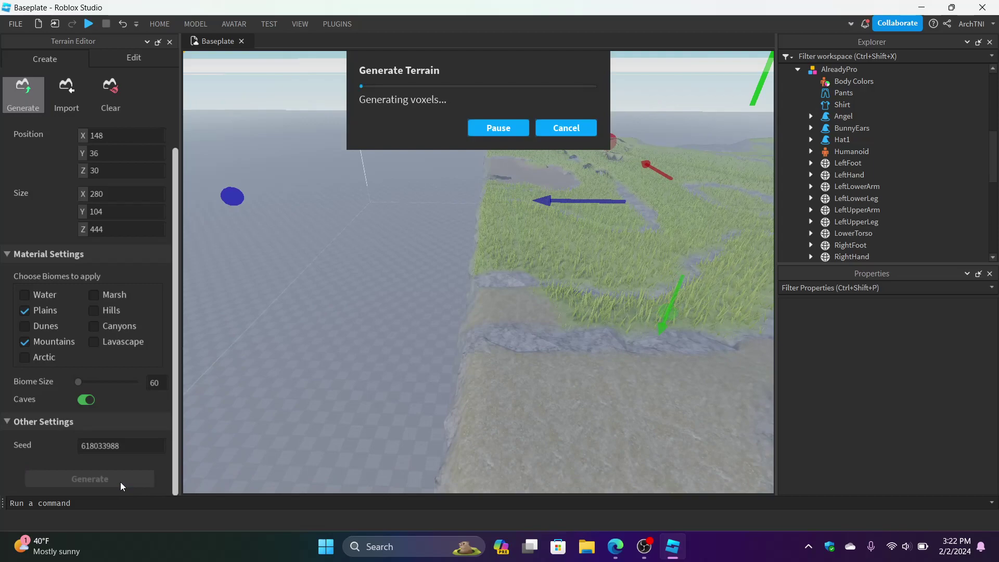
mouse_move(394, 365)
right_mouse_down()
mouse_move(384, 365)
mouse_move(394, 365)
right_mouse_up()
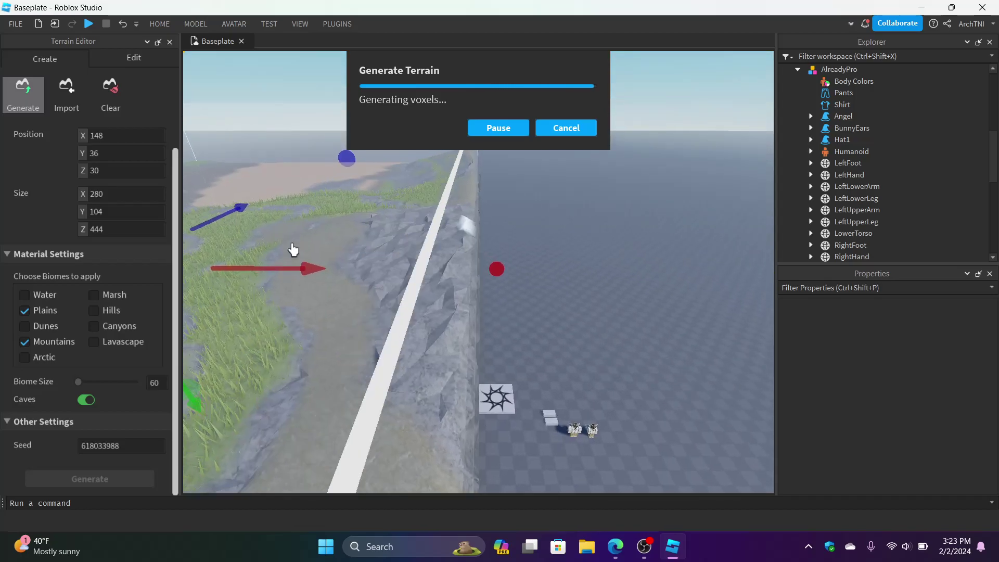
Step: Examine the generated terrain up close, including its grassy surface, the gaps in the sand and the caves below
scroll(385, 275, "up", 4)
right_click_drag(498, 295, 498, 294)
left_click(498, 294)
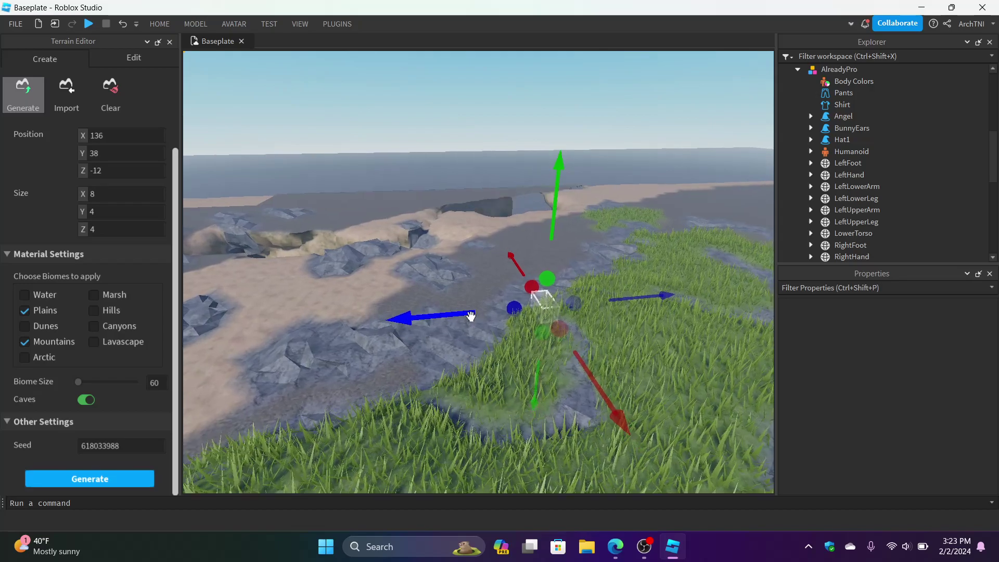
scroll(515, 281, "up", 5)
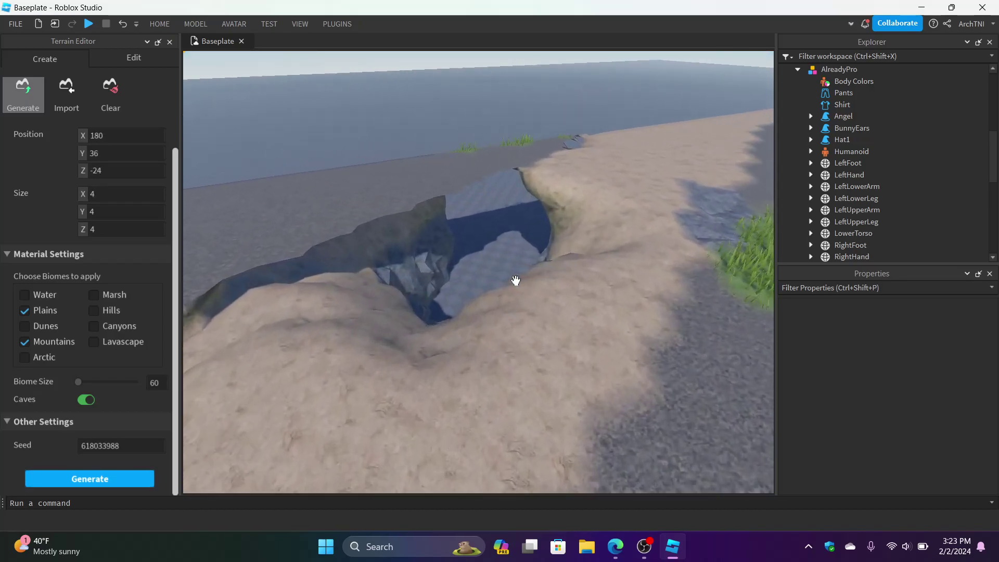
scroll(515, 281, "up", 6)
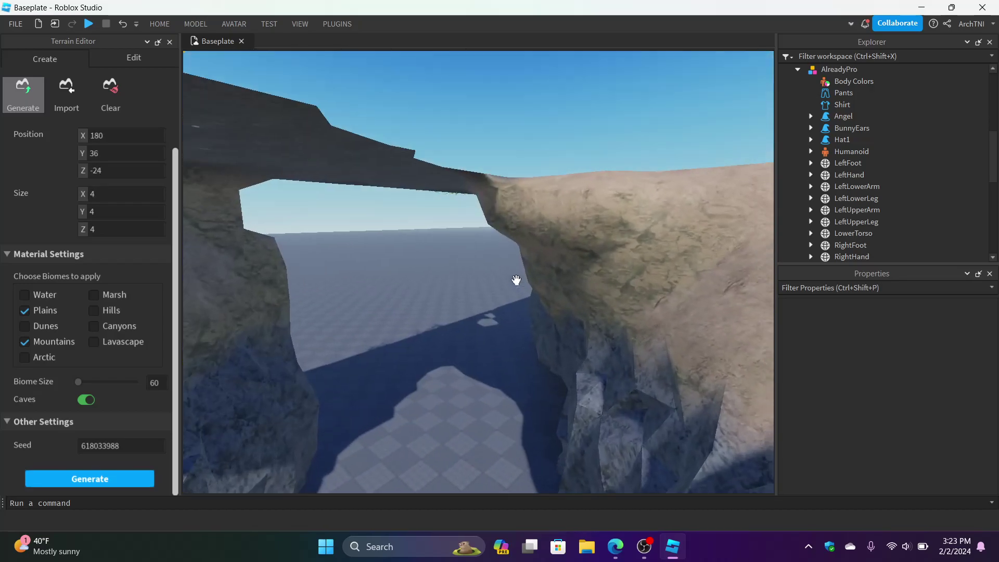
mouse_move(515, 281)
right_mouse_down()
mouse_move(538, 283)
mouse_move(516, 281)
right_mouse_up()
key("q")
key("e")
key("q")
key("s")
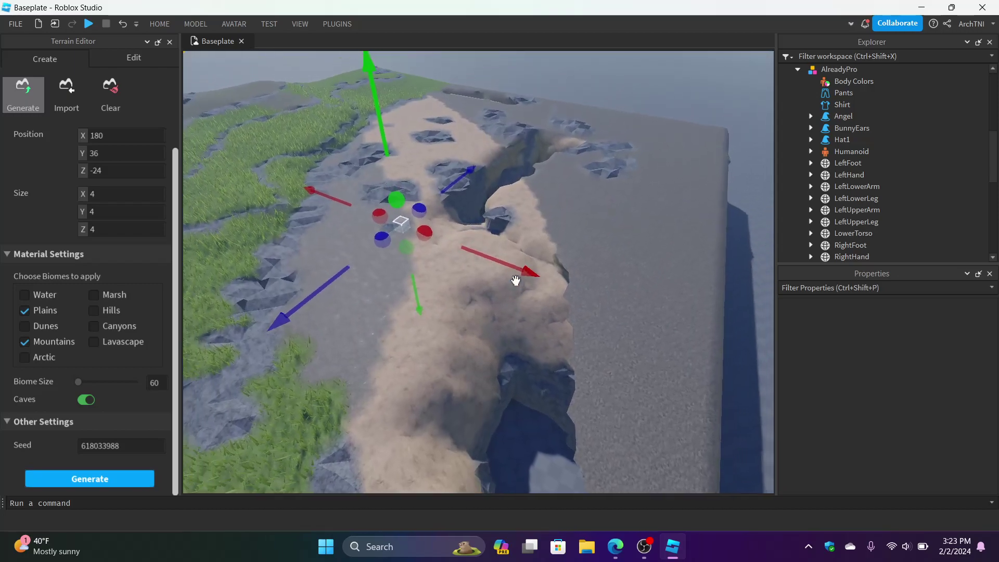
scroll(514, 282, "up", 2)
scroll(593, 202, "up", 2)
scroll(491, 205, "up", 6)
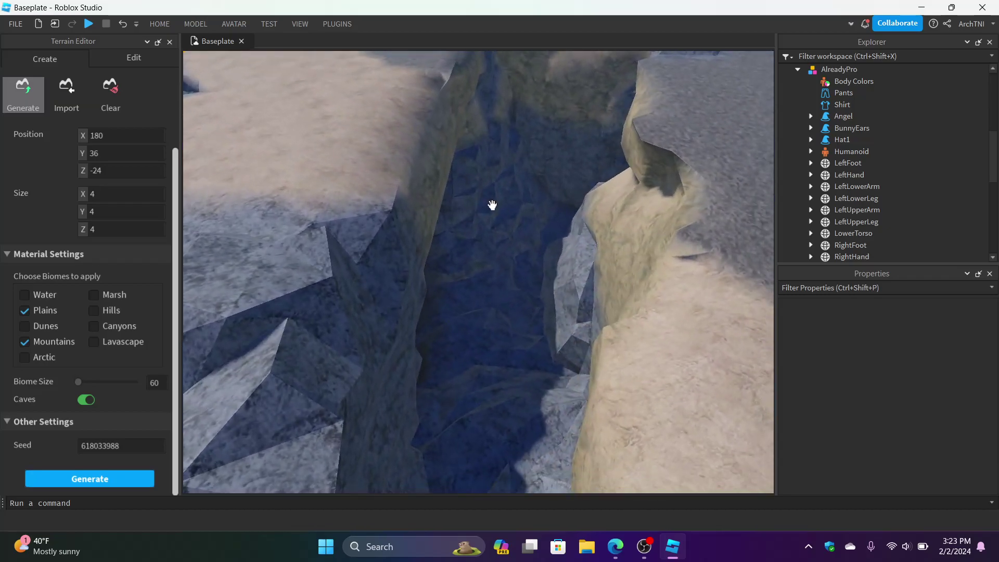
right_click_drag(492, 205, 492, 205)
scroll(492, 205, "up", 3)
scroll(492, 204, "down", 5)
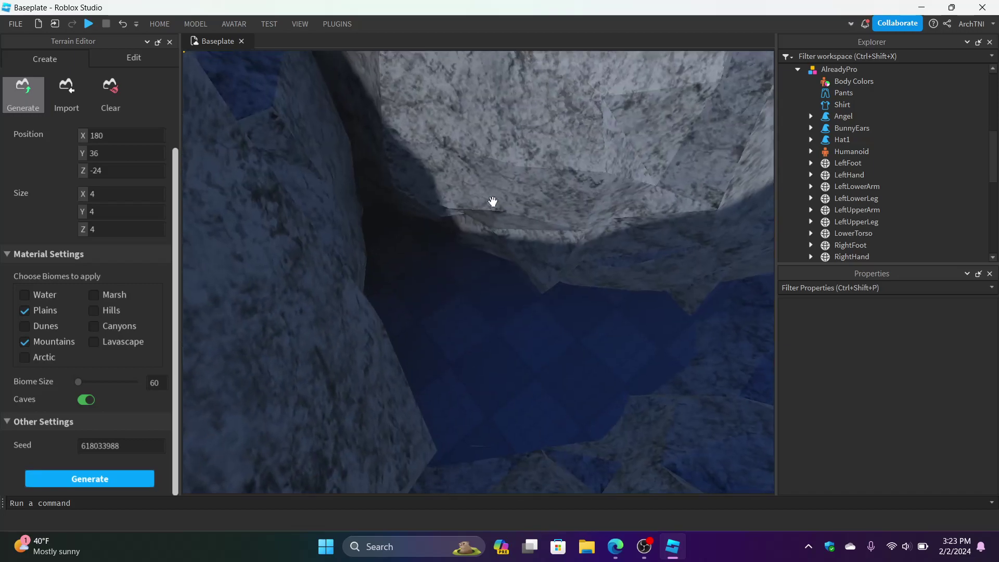
key("a")
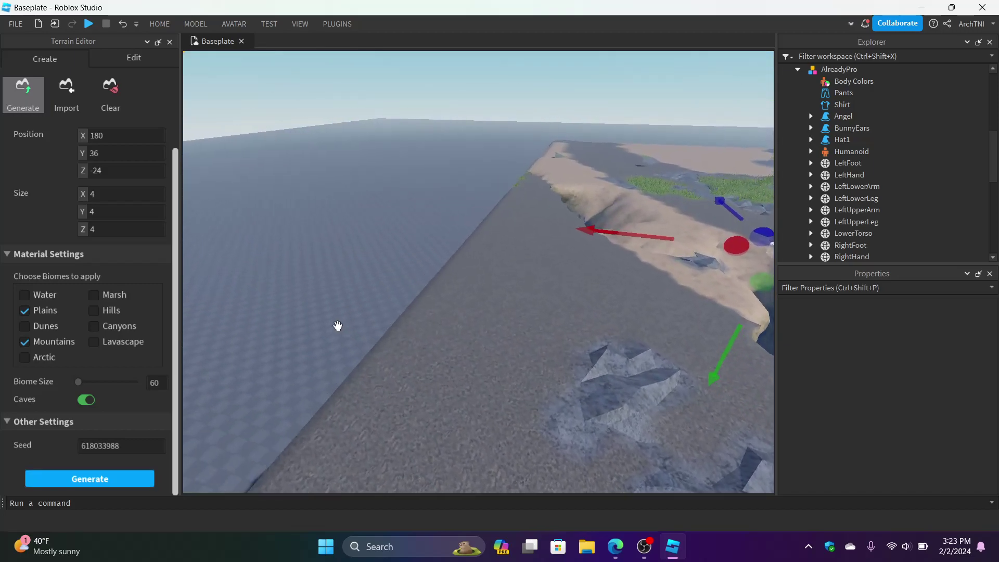
left_click(337, 326)
key("a")
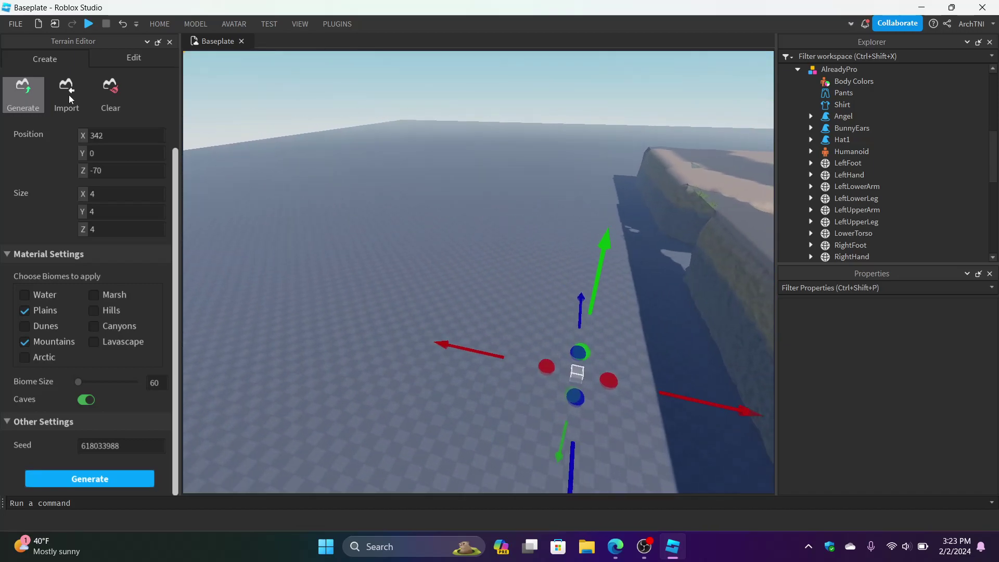
Step: Look over the heightmap Import settings, and clear all terrain from the place
left_click(61, 109)
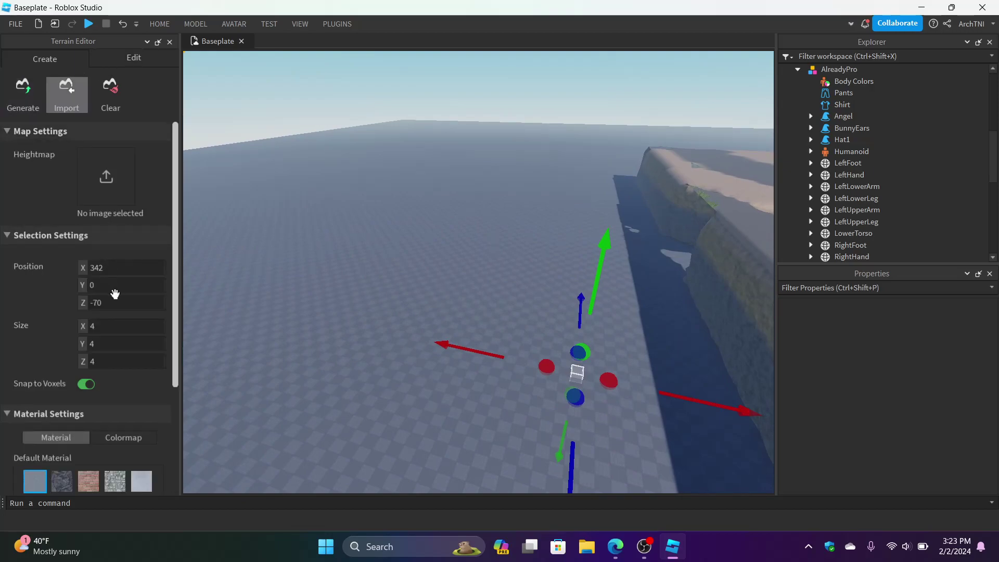
scroll(115, 294, "down", 3)
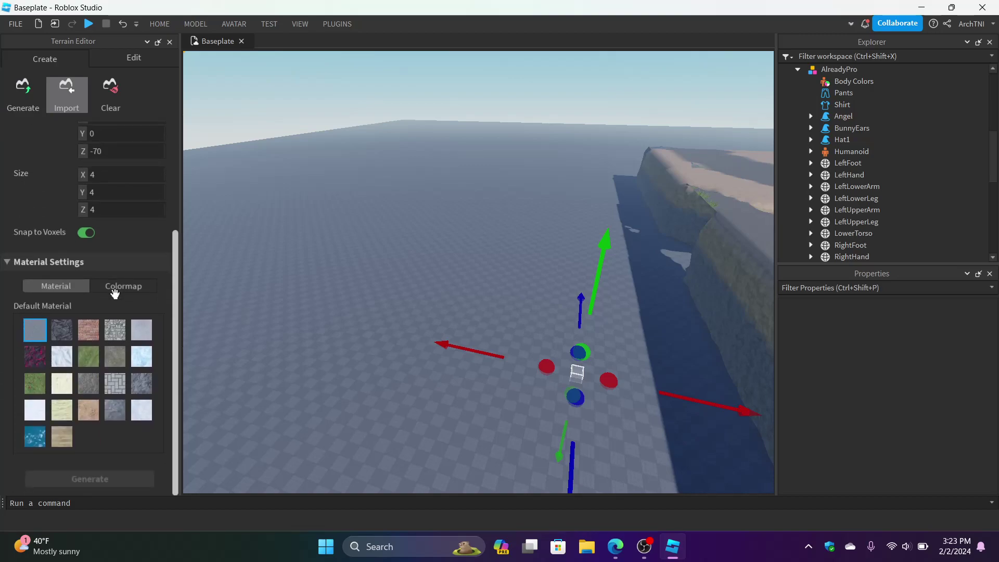
scroll(115, 290, "up", 3)
left_click(109, 108)
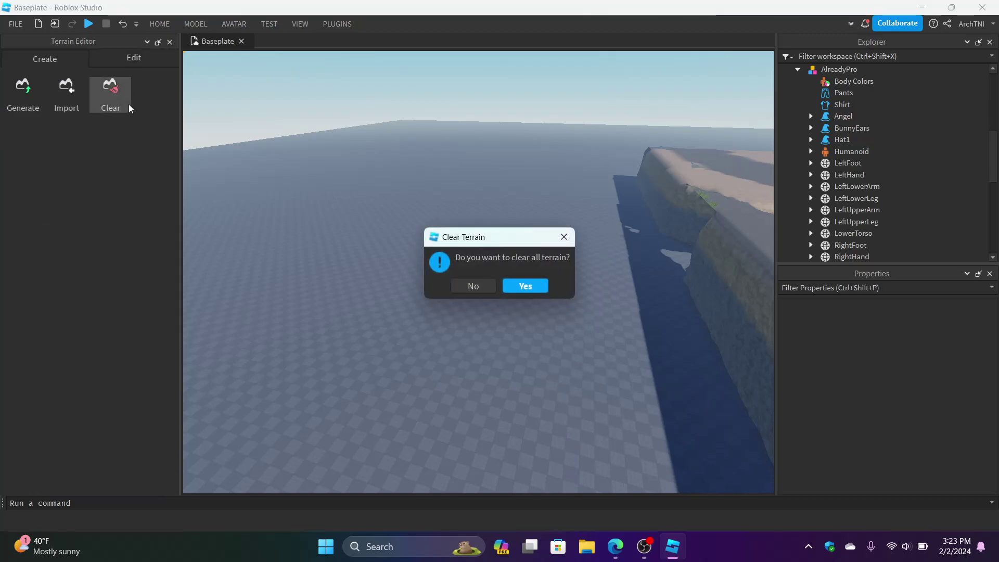
left_click(525, 285)
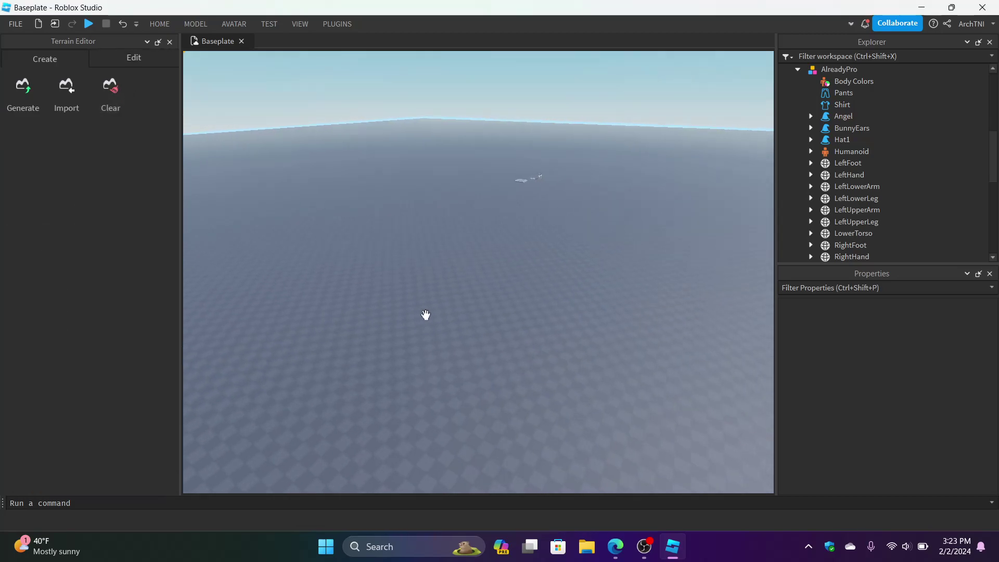
Step: Select a flat terrain region of X 164, Y 4, Z 216 for editing and bring up its Transform settings
left_click(133, 59)
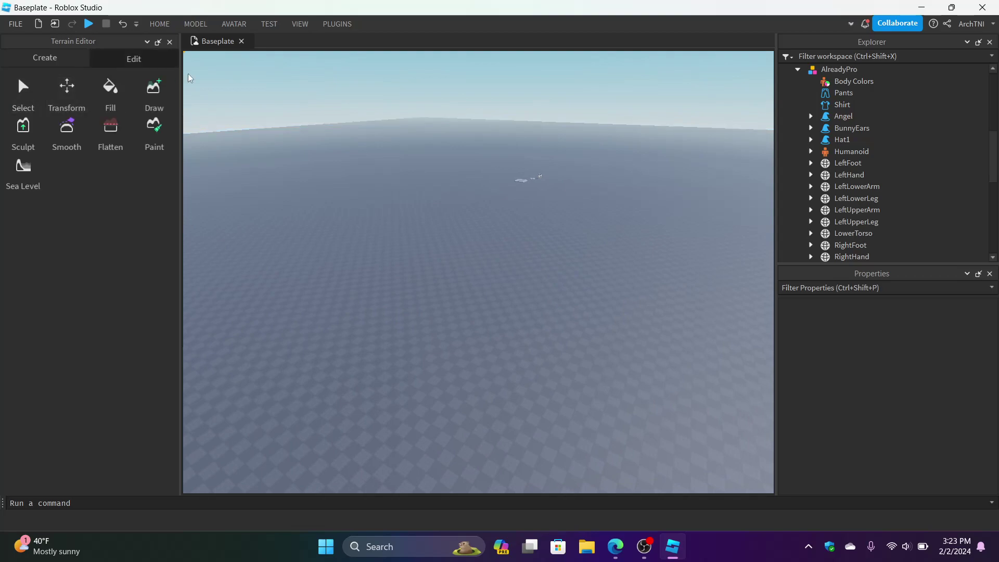
left_click(23, 91)
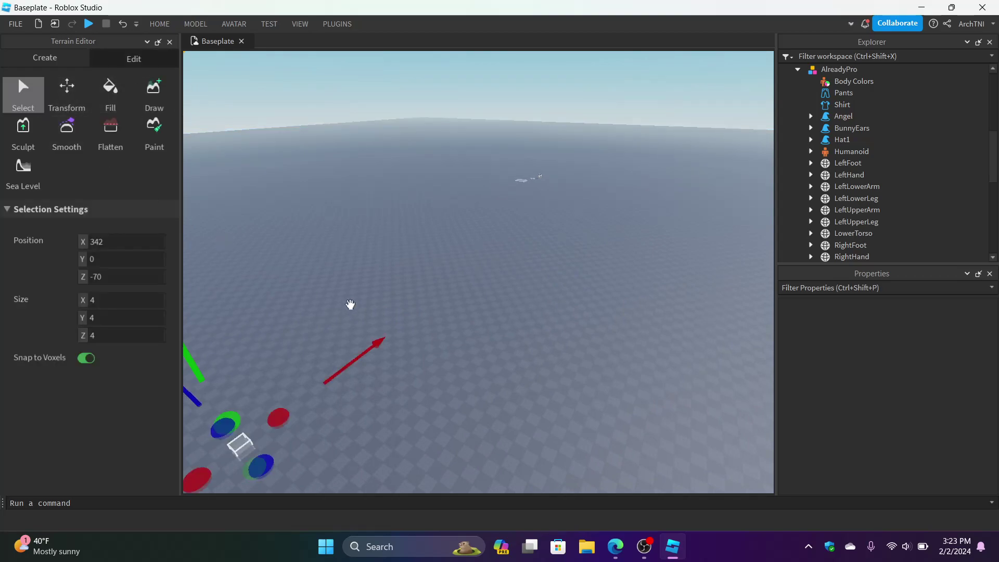
right_click_drag(340, 368, 379, 347)
left_click_drag(438, 313, 605, 264)
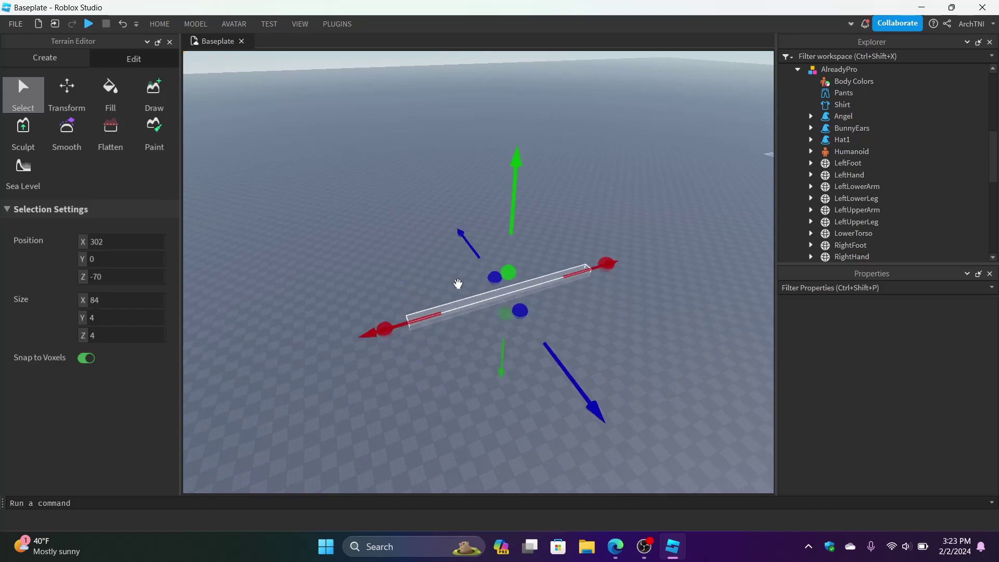
left_click_drag(489, 278, 403, 158)
left_click_drag(520, 308, 582, 393)
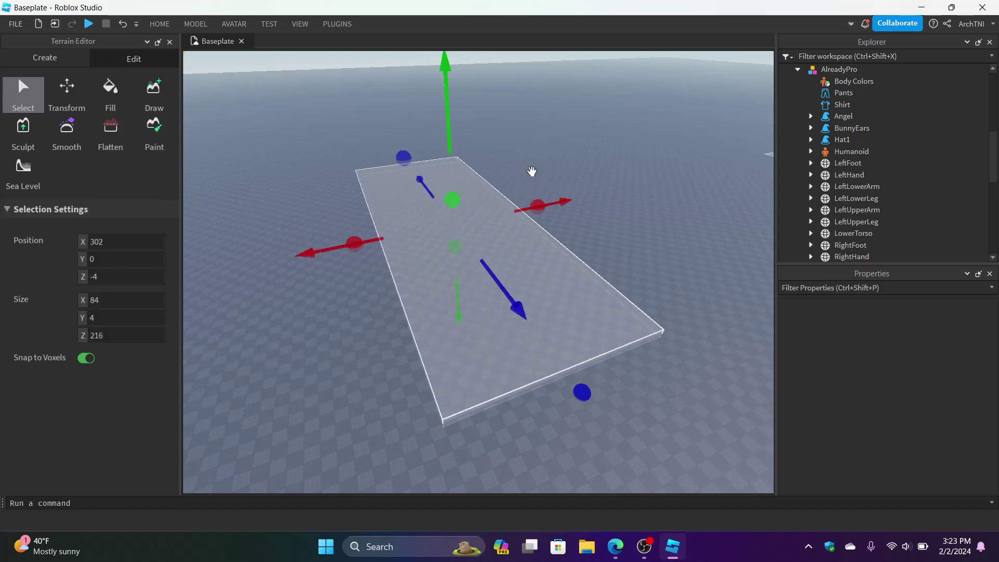
left_click_drag(533, 200, 632, 186)
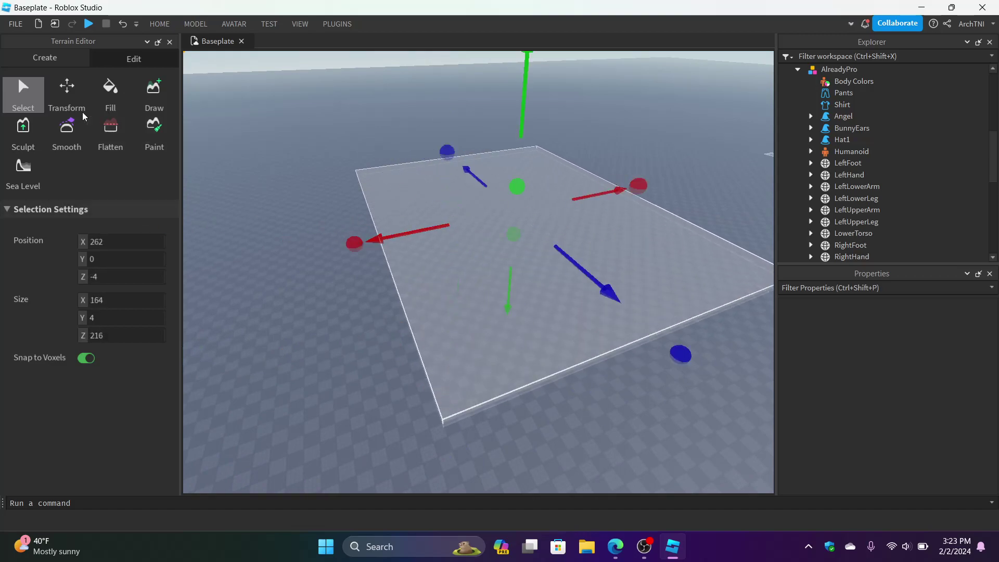
left_click(65, 103)
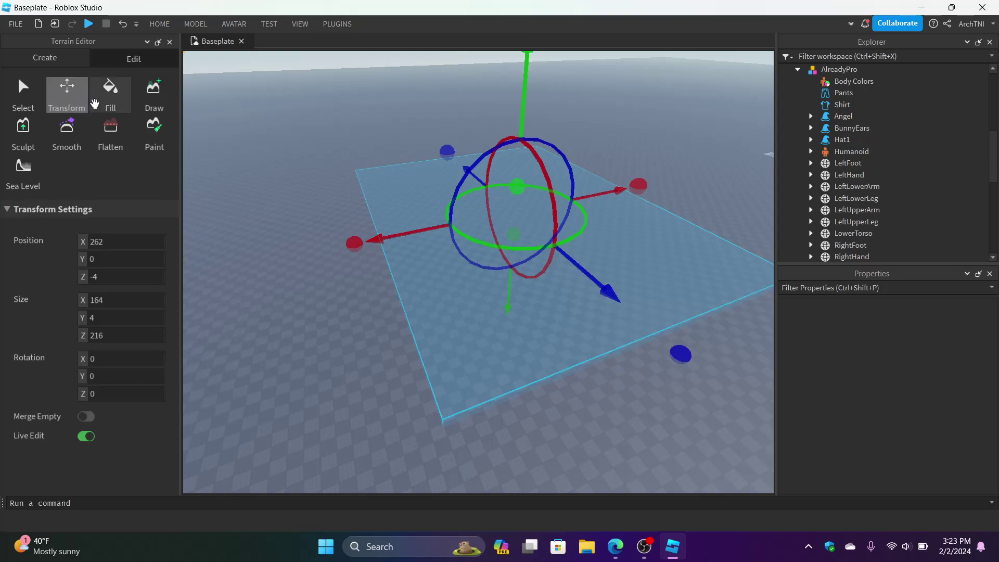
Step: Fill the selected flat region with the Grass terrain material
left_click(109, 93)
scroll(155, 459, "down", 3)
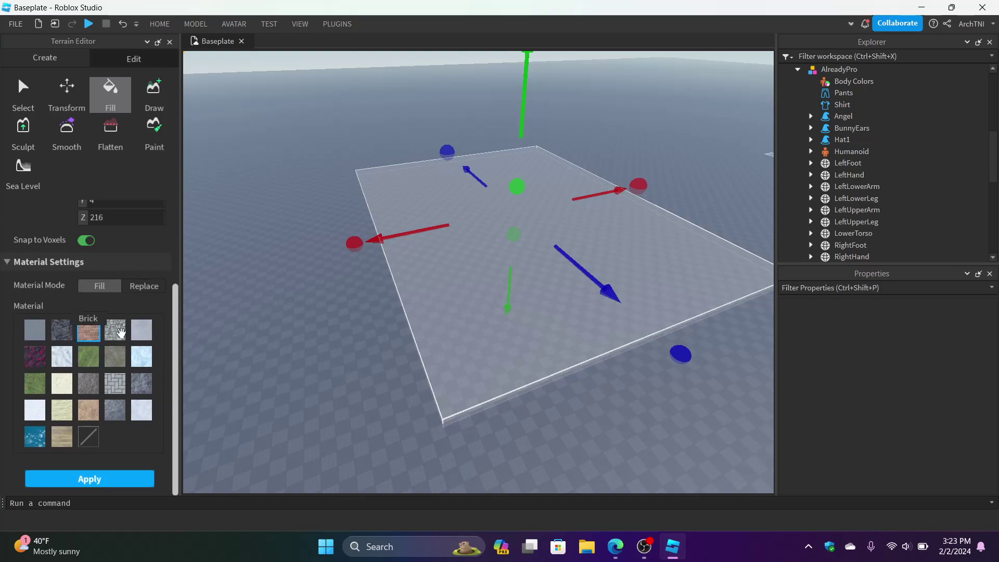
left_click(89, 360)
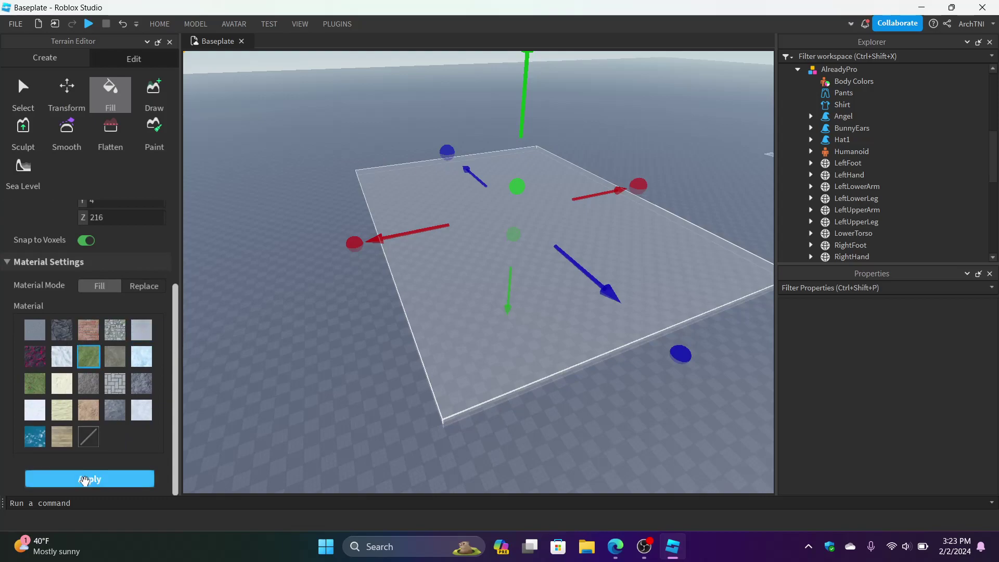
left_click(89, 479)
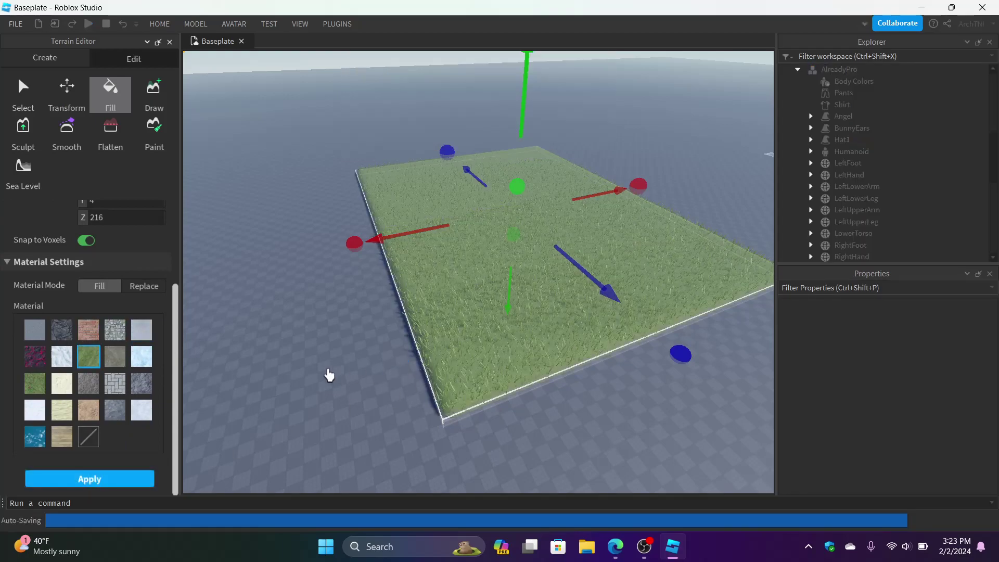
Step: Turn off Decoration on the Terrain object and view the grass surface up close
scroll(402, 369, "up", 1)
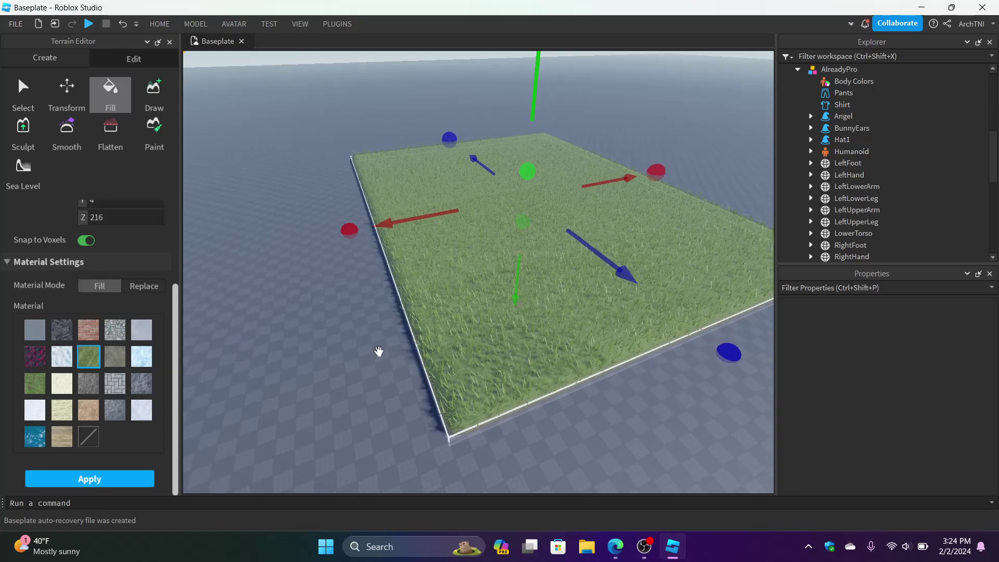
scroll(378, 350, "up", 10)
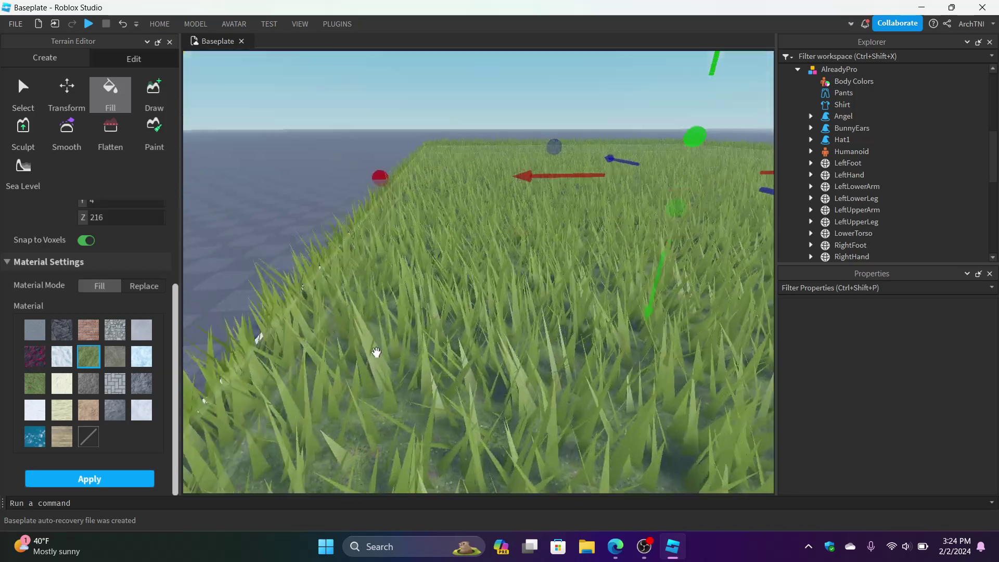
scroll(376, 352, "up", 3)
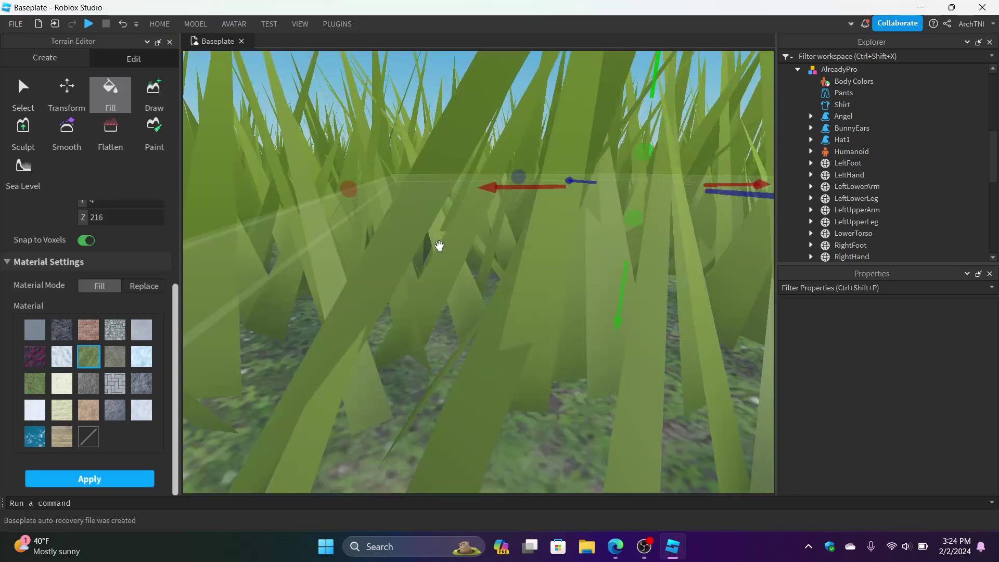
scroll(541, 225, "down", 10)
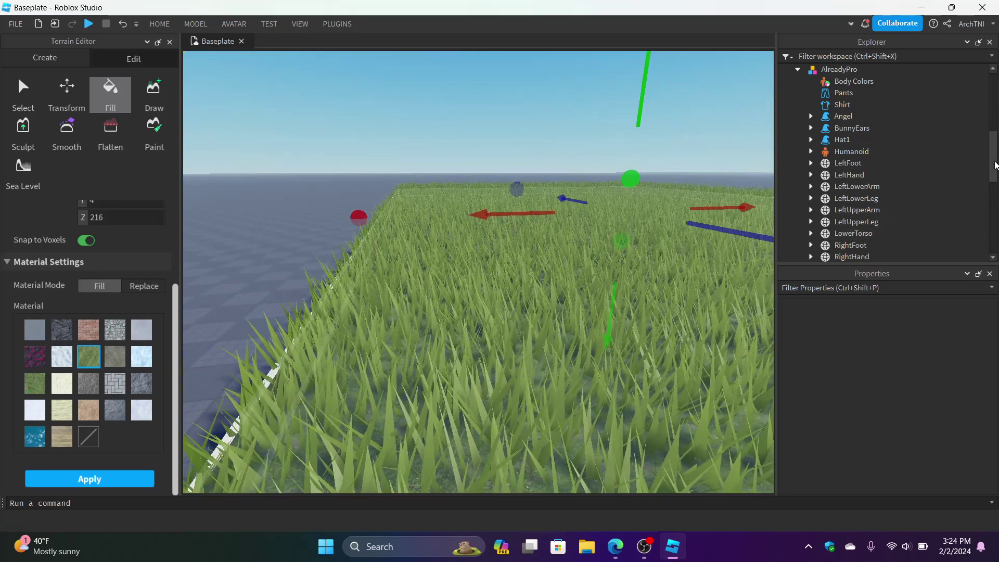
scroll(995, 165, "up", 2)
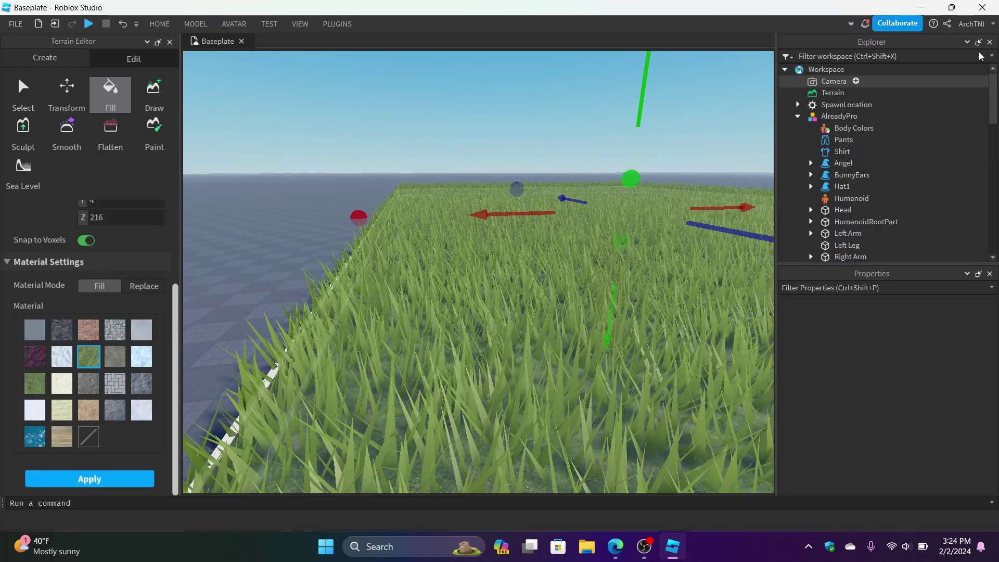
left_click(832, 93)
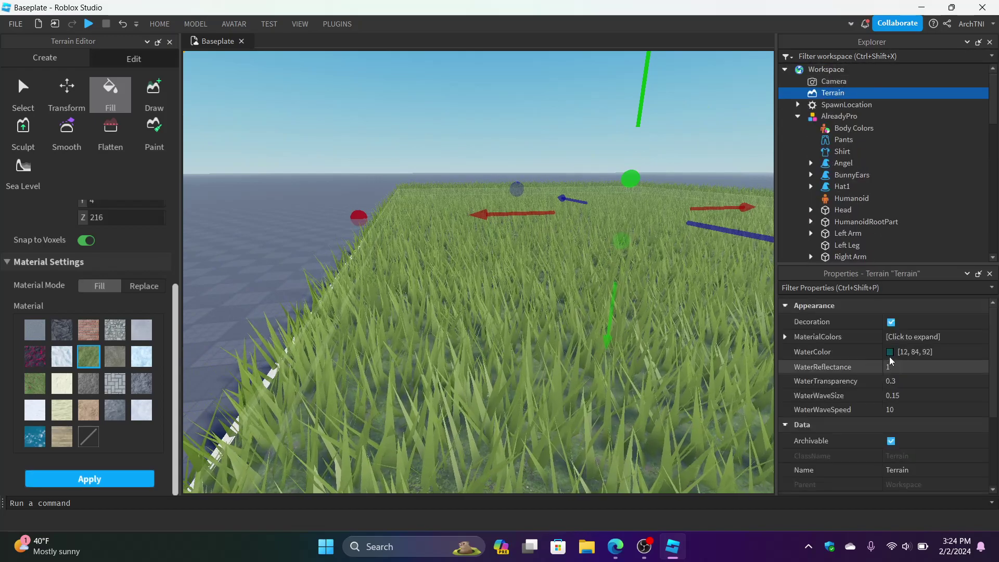
left_click(890, 322)
key("w")
right_click_drag(547, 355, 547, 355)
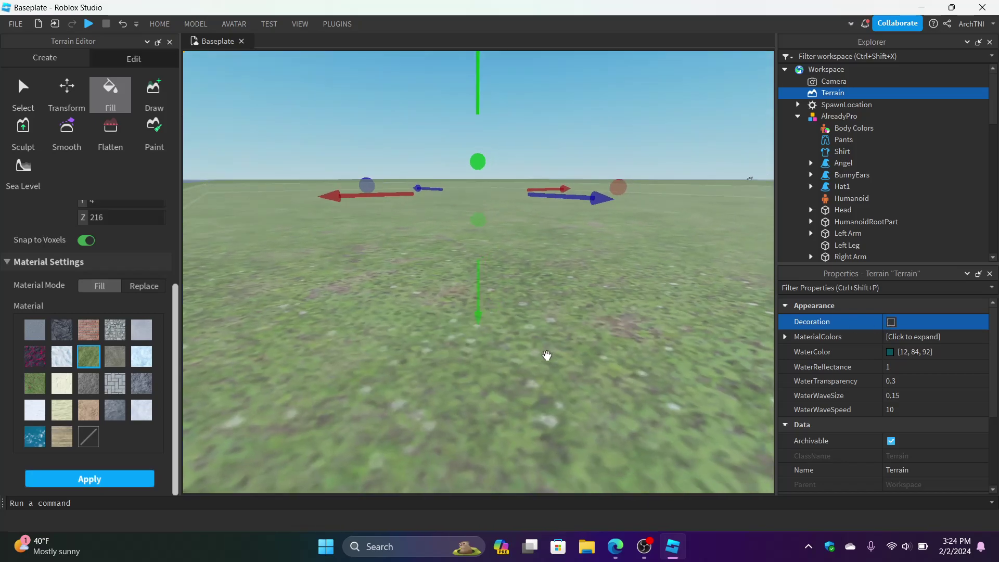
Step: Turn the Terrain object's Decoration back on and view the grass from above its edge
left_click(891, 322)
right_click_drag(456, 323, 451, 324)
scroll(450, 324, "down", 5)
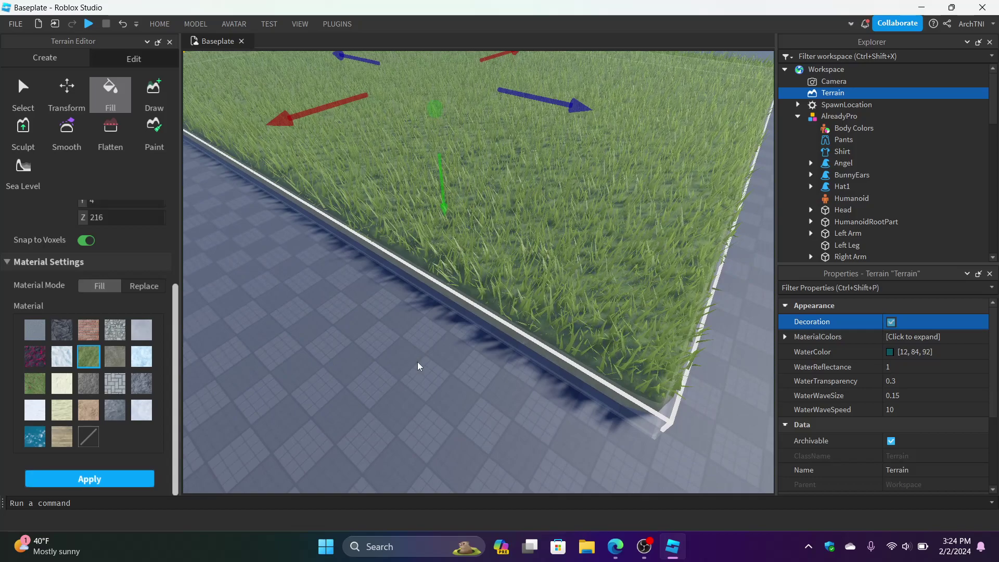
left_click(921, 337)
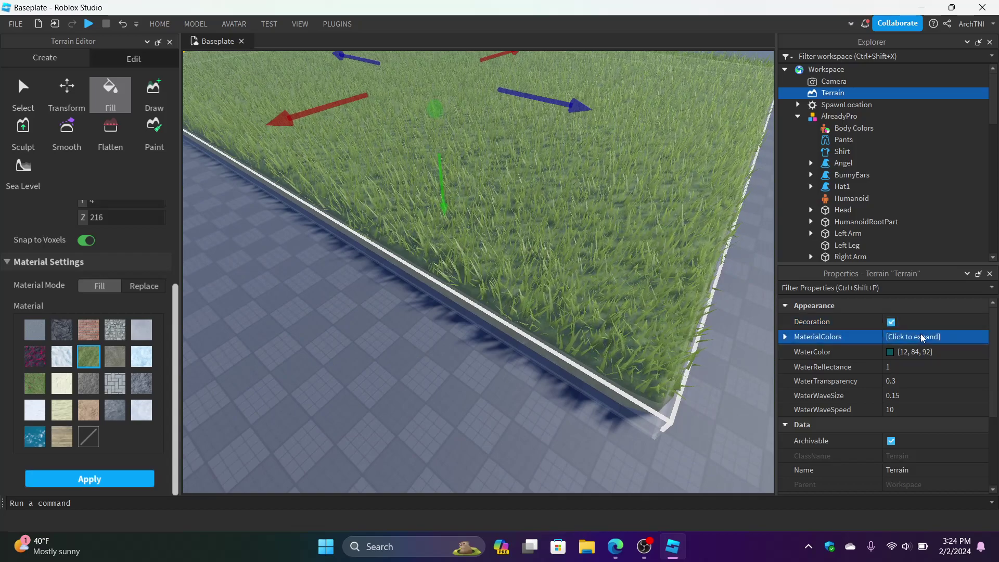
left_click(897, 351)
left_click(889, 354)
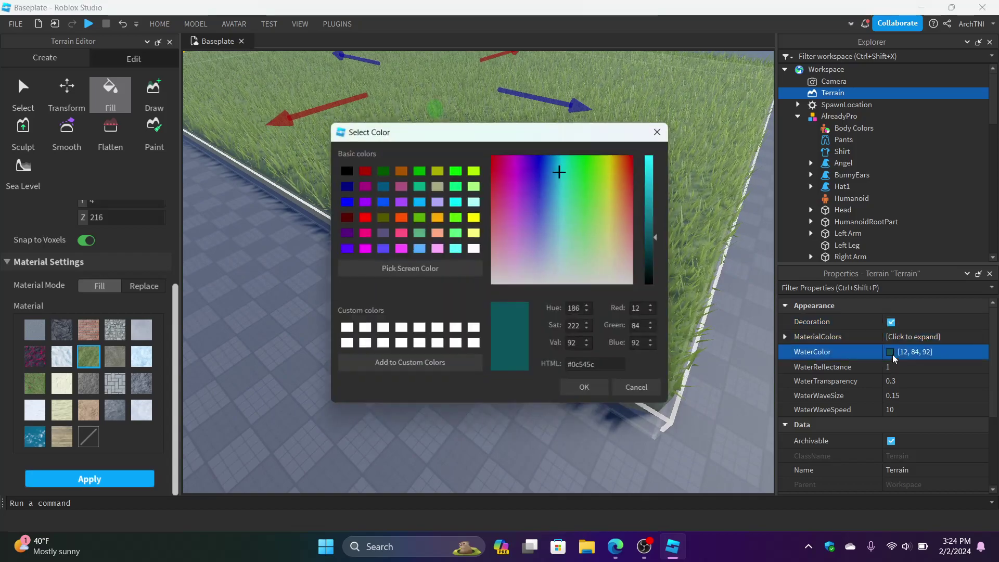
left_click(655, 136)
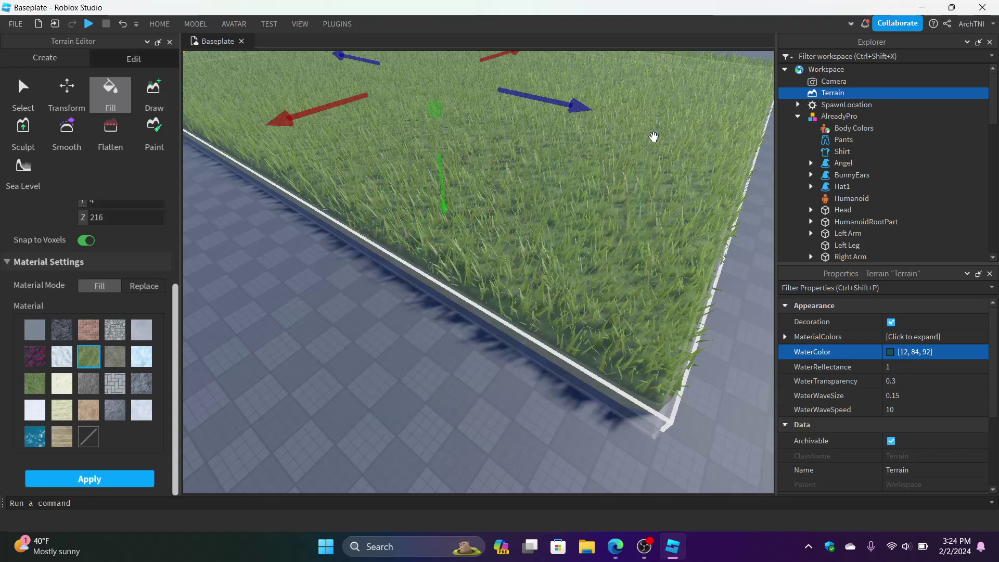
left_click(897, 355)
left_click(659, 132)
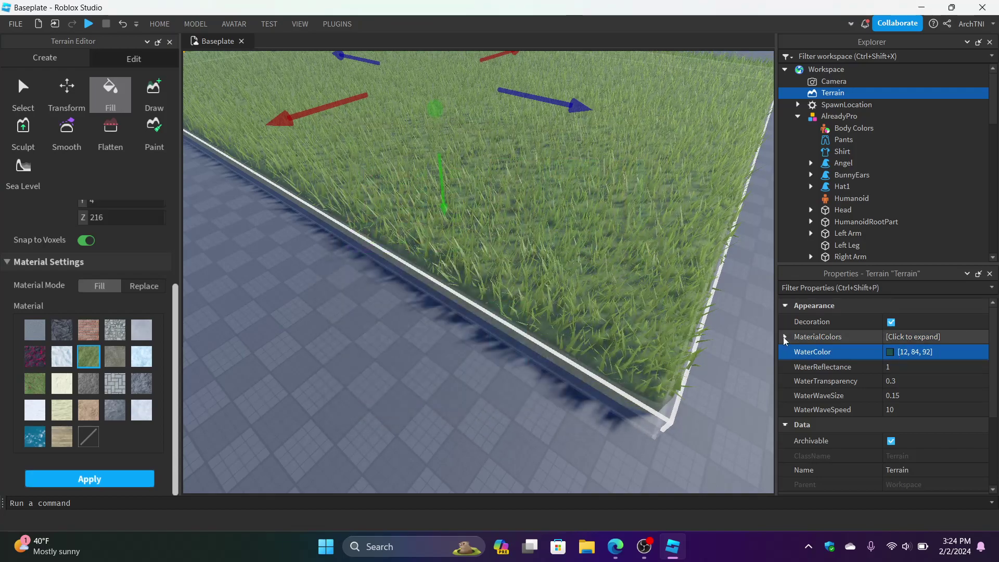
Step: Expand the Terrain's MaterialColors and look through the colour assigned to each terrain material
left_click(784, 337)
scroll(865, 400, "down", 1)
scroll(866, 404, "up", 1)
scroll(884, 390, "down", 7)
scroll(905, 377, "up", 7)
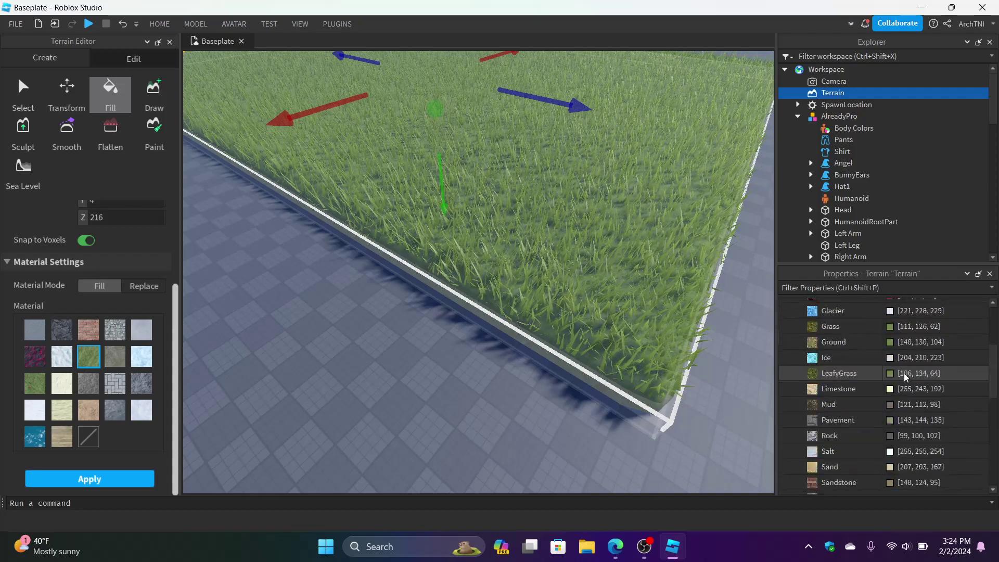
scroll(905, 378, "down", 2)
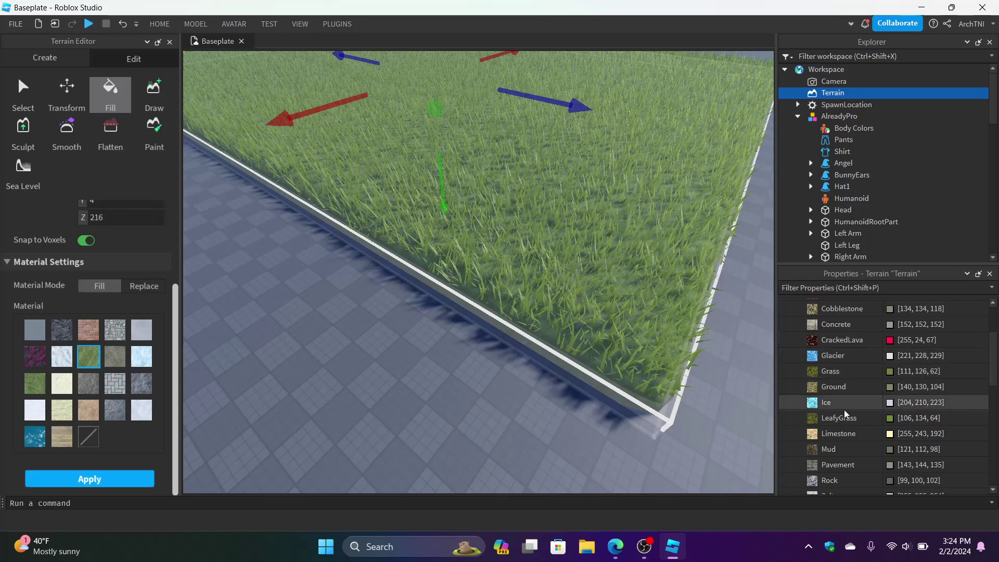
scroll(845, 414, "down", 2)
scroll(844, 414, "up", 4)
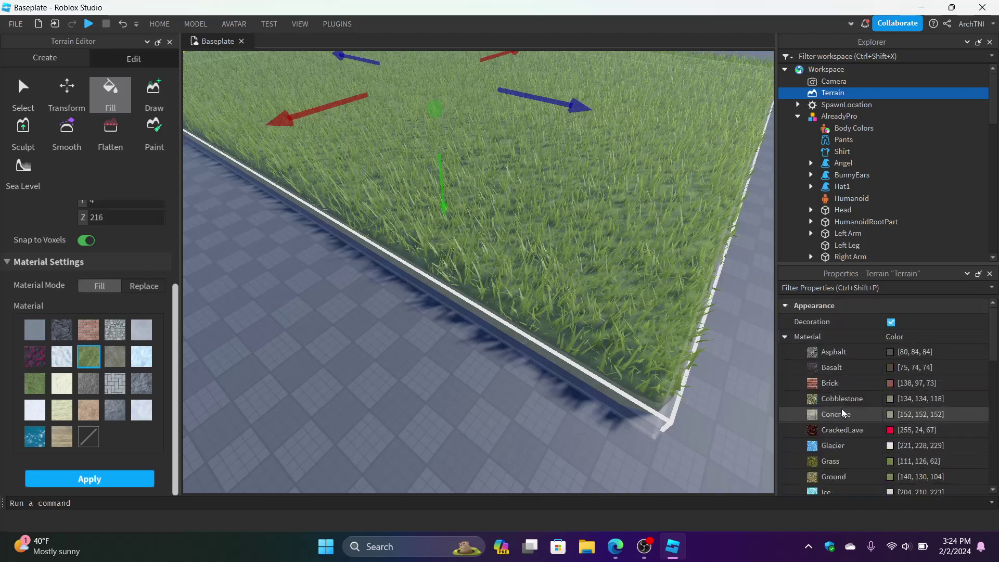
Step: Set the Terrain's WaterColor to a dark red of 92, 0, 2
scroll(844, 413, "down", 4)
left_click(890, 456)
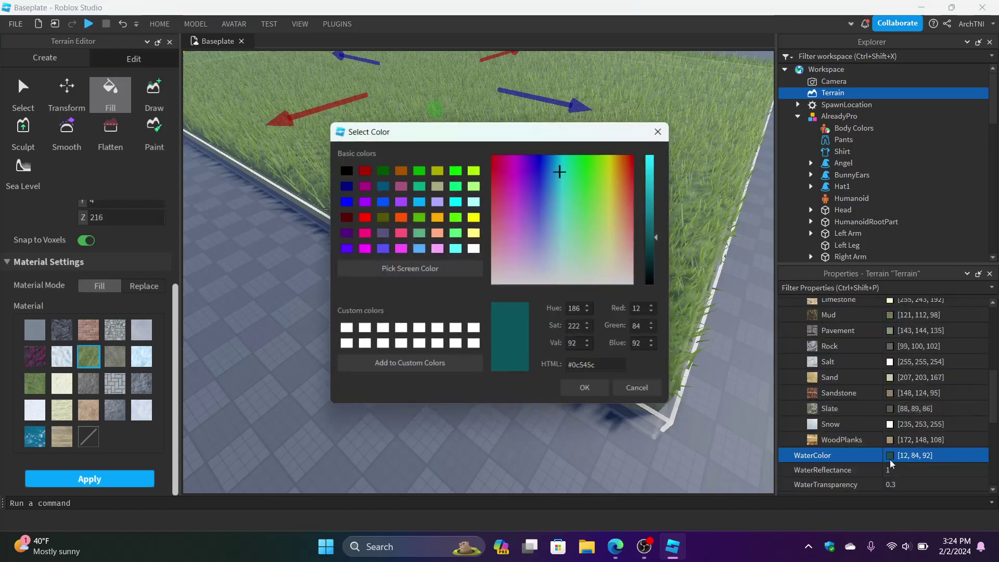
left_click(594, 389)
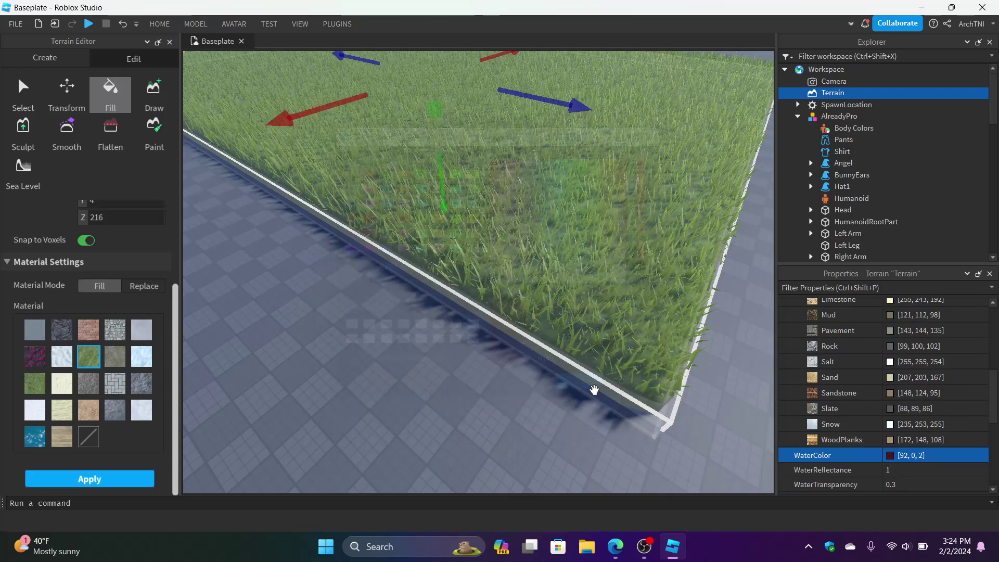
Step: Start a new fill region on the baseplate beside the grass, widening it along X and extending its height to 28
right_click_drag(593, 390, 593, 390)
left_click(410, 338)
right_click_drag(410, 338, 411, 338)
key("s")
key("a")
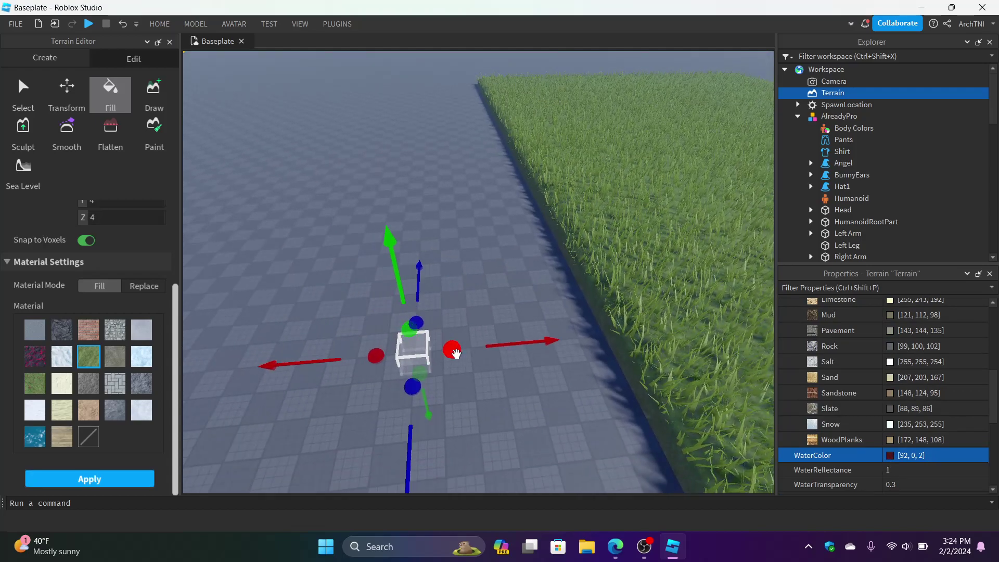
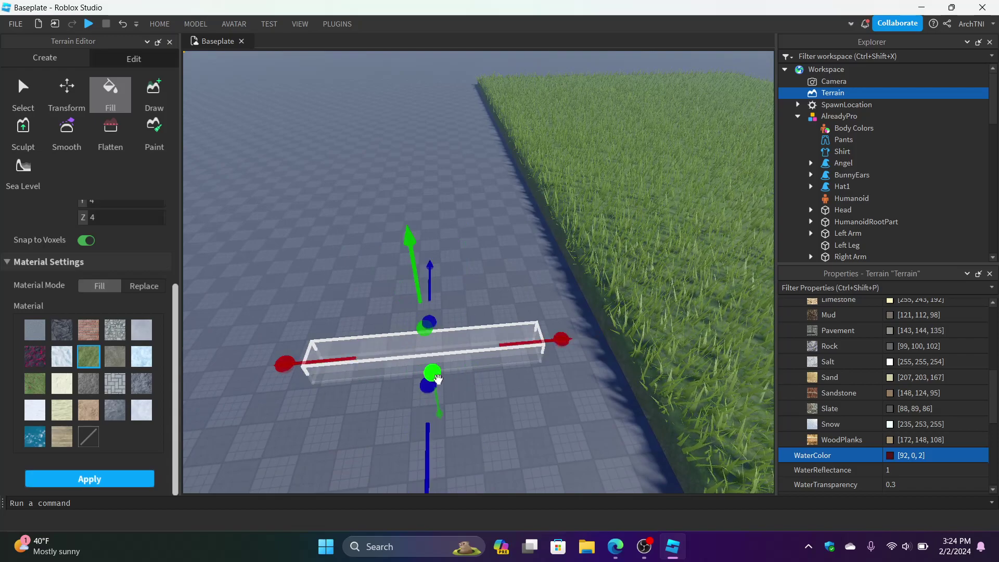
left_click_drag(438, 391, 444, 440)
right_click_drag(423, 334, 424, 336)
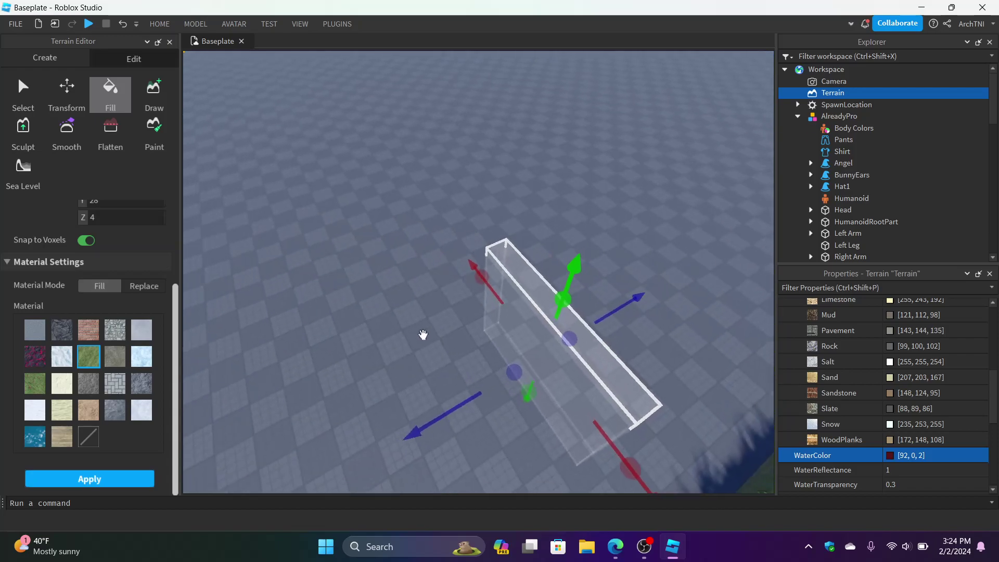
Step: Enlarge the fill region into a large box with a size of Y 48 and Z 80
left_click_drag(553, 301, 591, 190)
left_click_drag(524, 341, 431, 364)
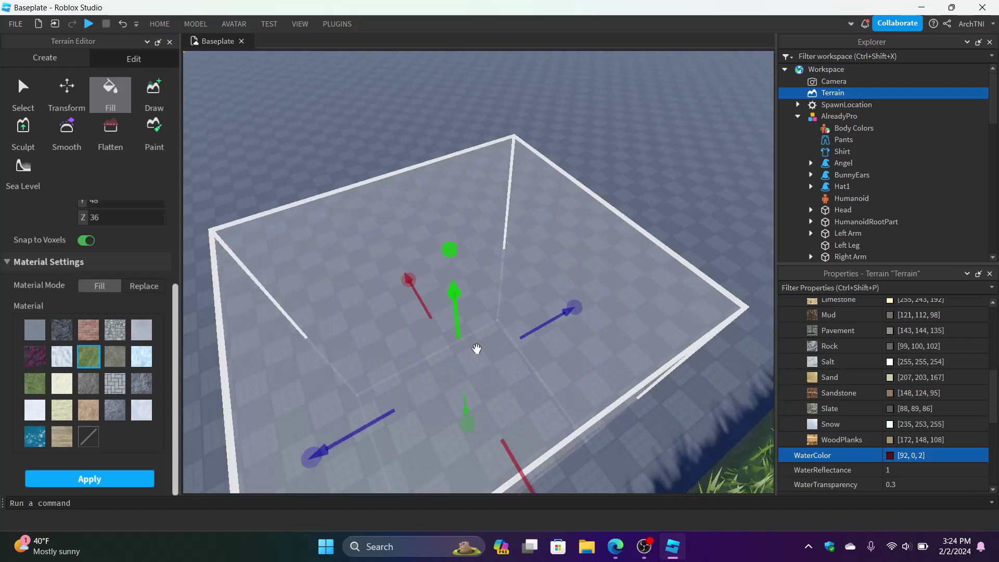
left_click_drag(580, 306, 741, 215)
right_click_drag(452, 365, 452, 365)
left_click_drag(431, 369, 440, 198)
scroll(456, 210, "down", 2)
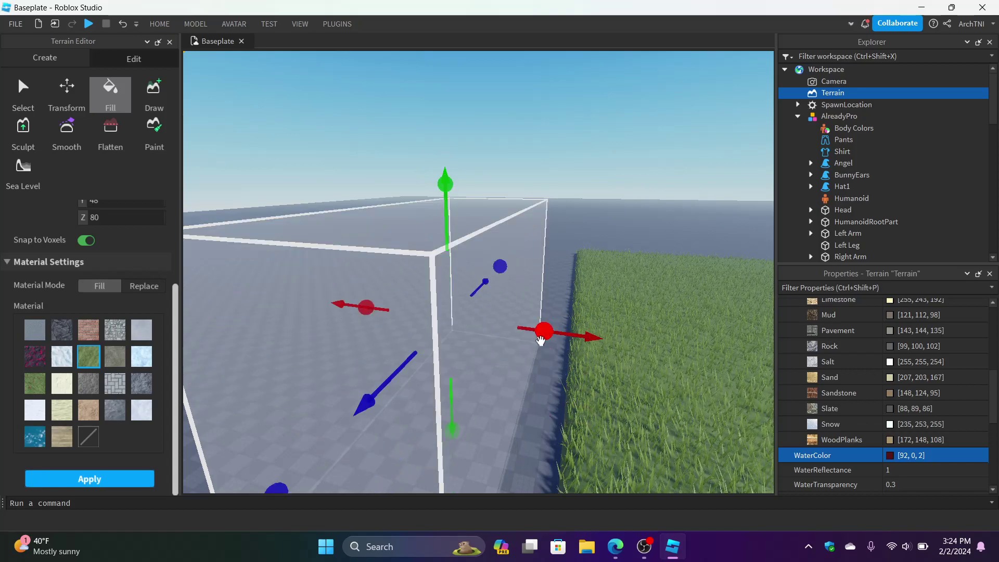
Step: Fill the large box region with the Water material
right_click_drag(533, 327, 564, 328)
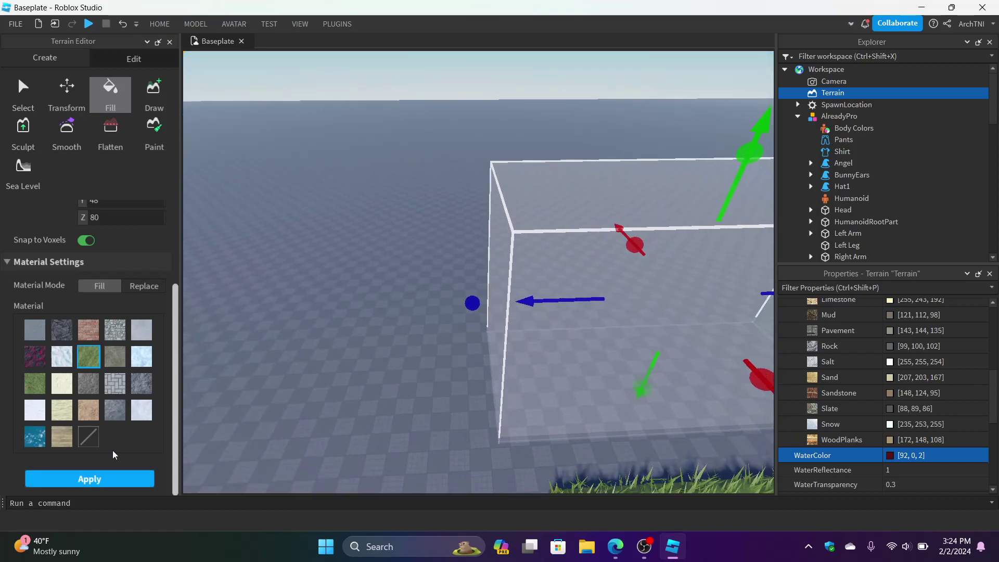
left_click(30, 438)
left_click(92, 473)
Step: Examine the red water block from the inside and from the outside
right_click_drag(372, 404, 373, 405)
left_click(307, 431)
right_click_drag(332, 363, 288, 374)
scroll(288, 374, "up", 5)
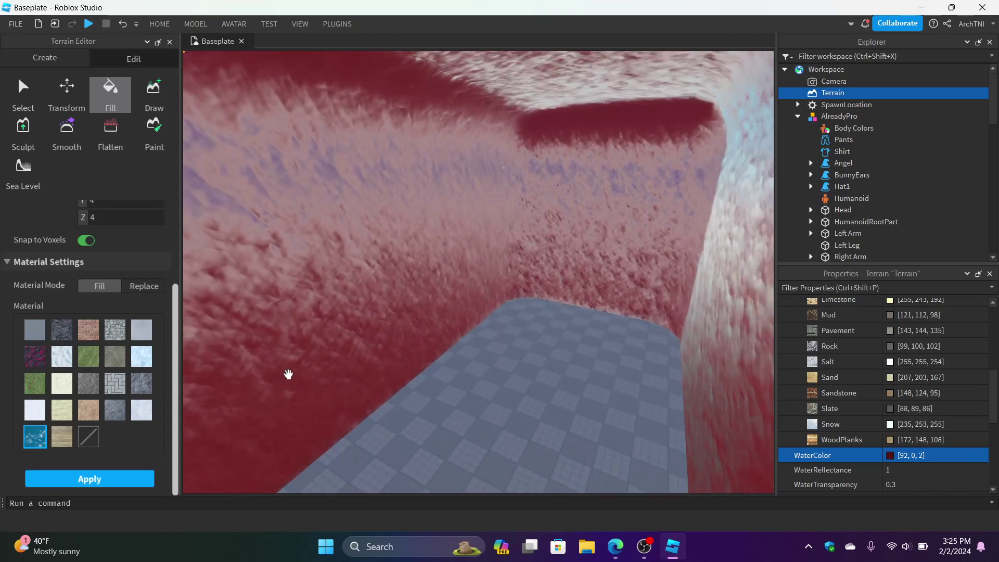
scroll(288, 374, "down", 5)
key("s")
key("q")
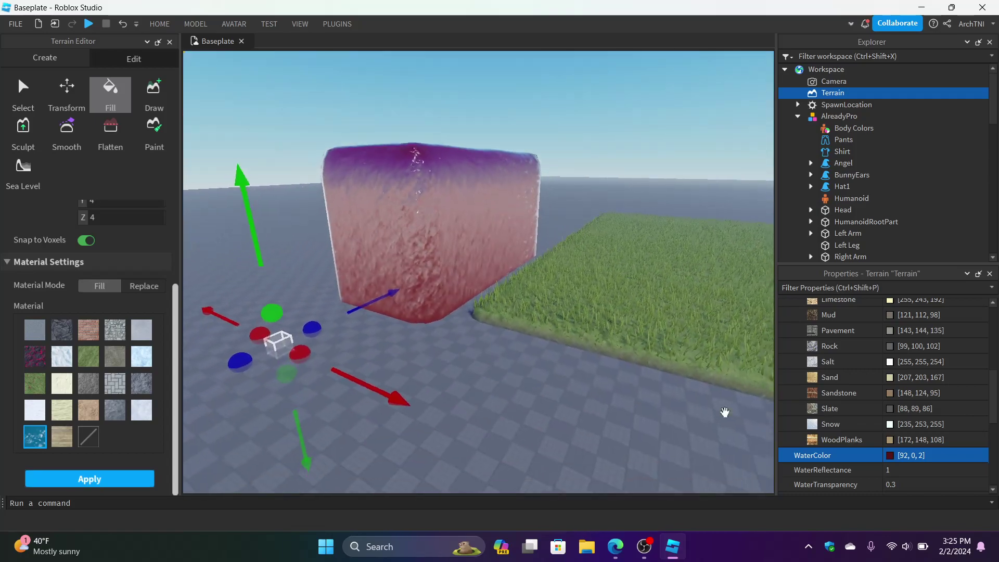
key("a")
right_click_drag(548, 393, 548, 394)
key("w")
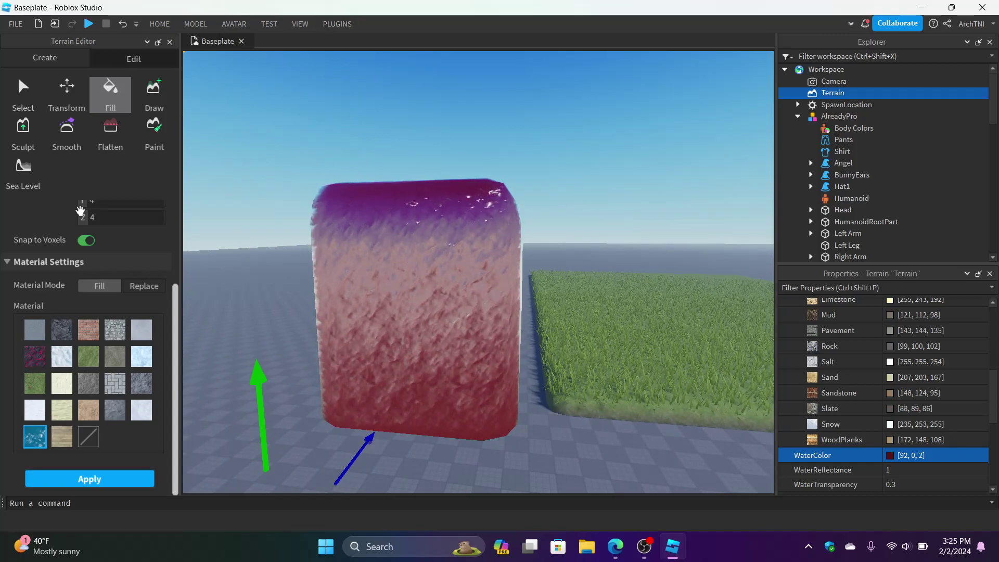
Step: Draw rounded grass terrain on the empty baseplate with a sphere brush of base size 16 and the Bot pivot position
left_click(147, 90)
right_click_drag(351, 268, 352, 268)
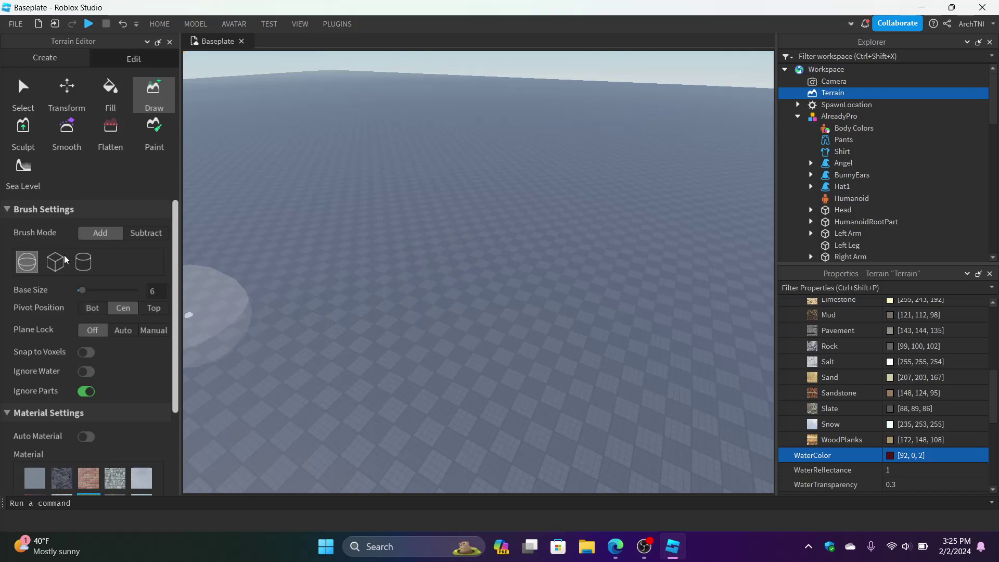
left_click(91, 308)
left_click_drag(82, 290, 92, 290)
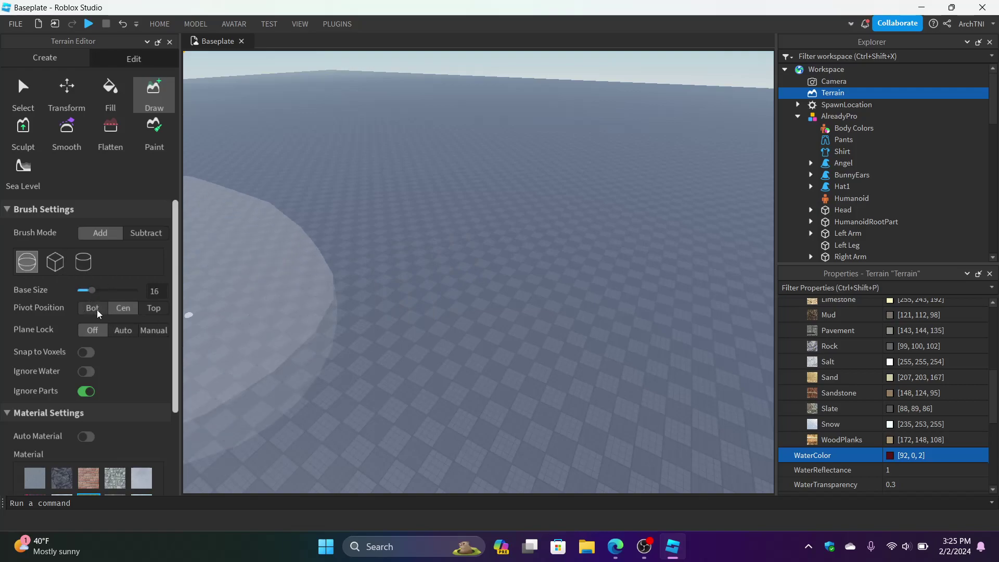
mouse_move(520, 229)
left_mouse_down()
mouse_move(455, 193)
mouse_move(312, 156)
left_mouse_up()
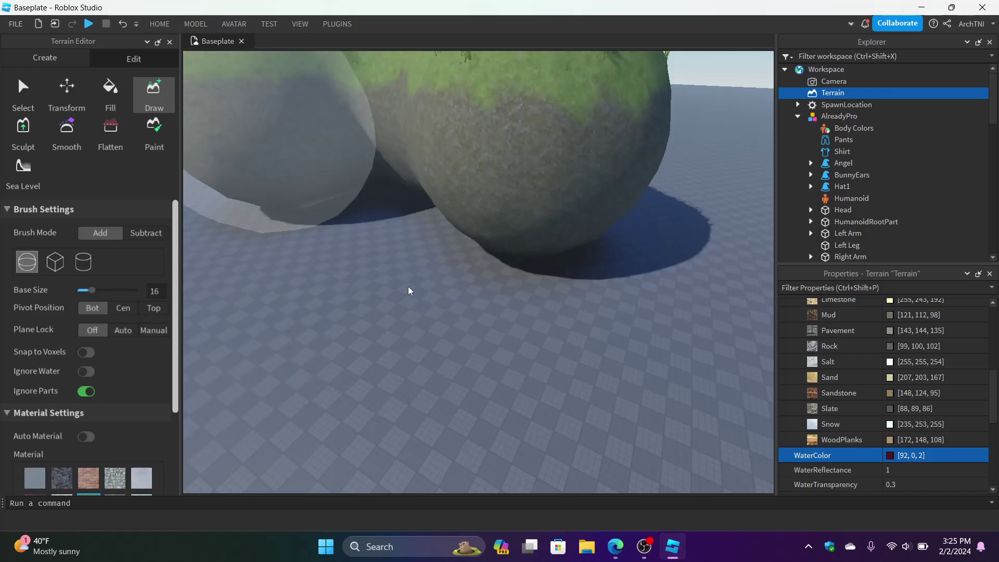
Step: Draw a second grass mound with the Cen pivot position and a flat grass patch beside it with the Top pivot position
scroll(394, 282, "down", 3)
right_click_drag(414, 288, 414, 288)
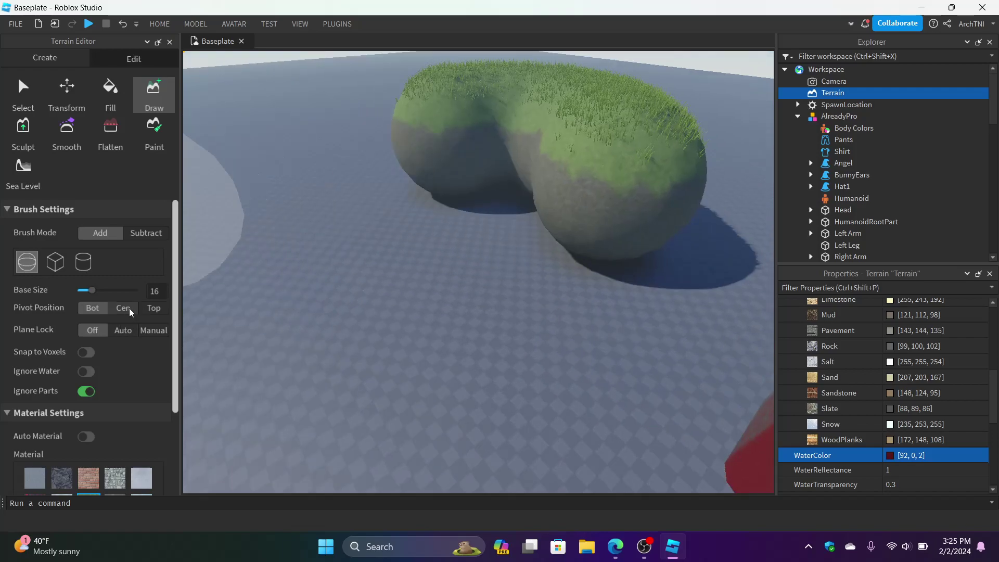
left_click(129, 308)
mouse_move(376, 294)
left_mouse_down()
mouse_move(320, 241)
mouse_move(416, 346)
left_mouse_up()
right_click_drag(516, 363, 516, 363)
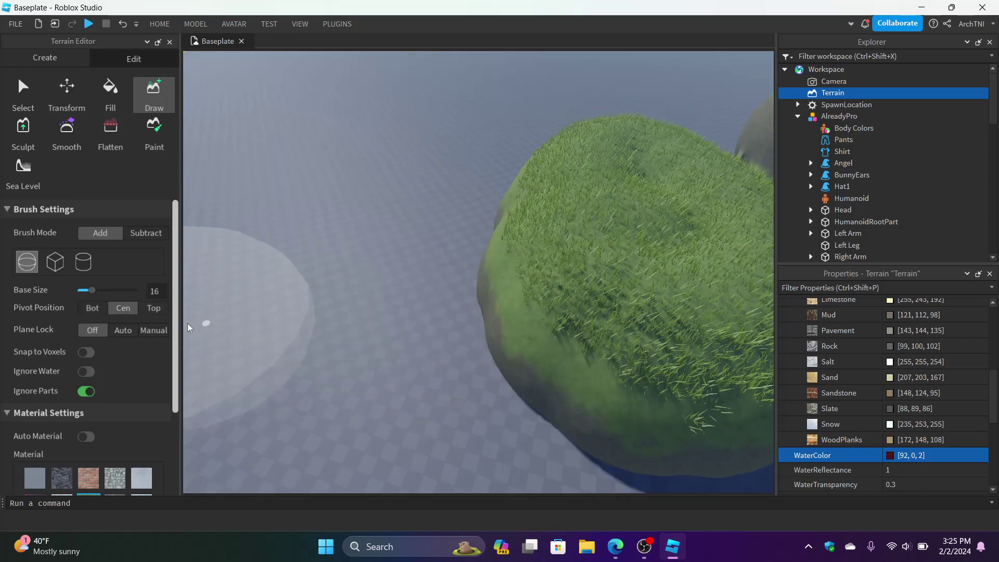
left_click(154, 308)
left_click_drag(465, 233, 443, 271)
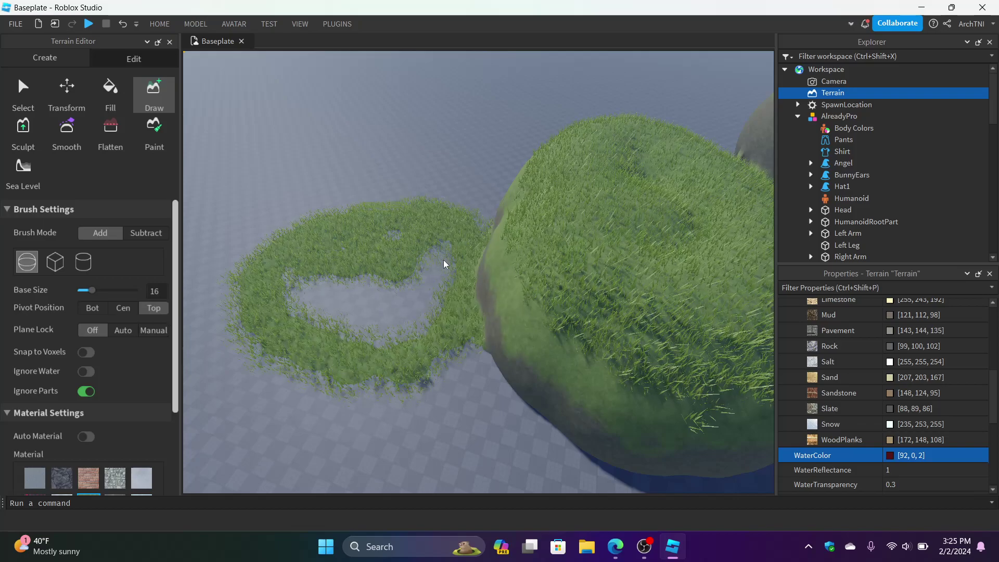
Step: Draw more raised grass terrain beside the earlier grass shapes with the Cen pivot position
right_click_drag(404, 265, 405, 265)
scroll(405, 264, "up", 5)
scroll(406, 265, "down", 5)
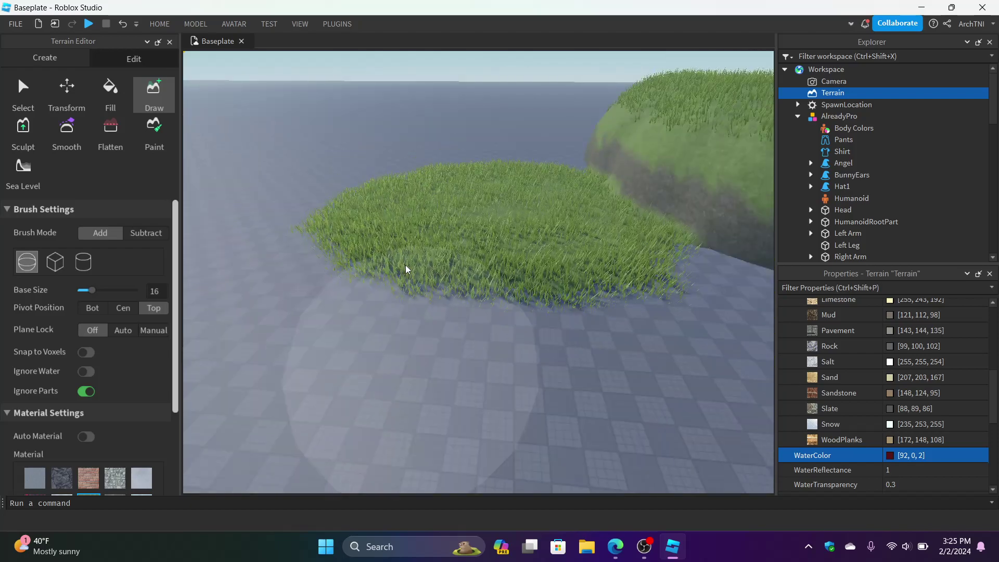
key("s")
left_click(119, 311)
key("s")
right_click_drag(411, 325, 410, 325)
mouse_move(461, 149)
left_mouse_down()
mouse_move(580, 283)
mouse_move(456, 332)
mouse_move(557, 211)
left_mouse_up()
right_click_drag(506, 269, 484, 264)
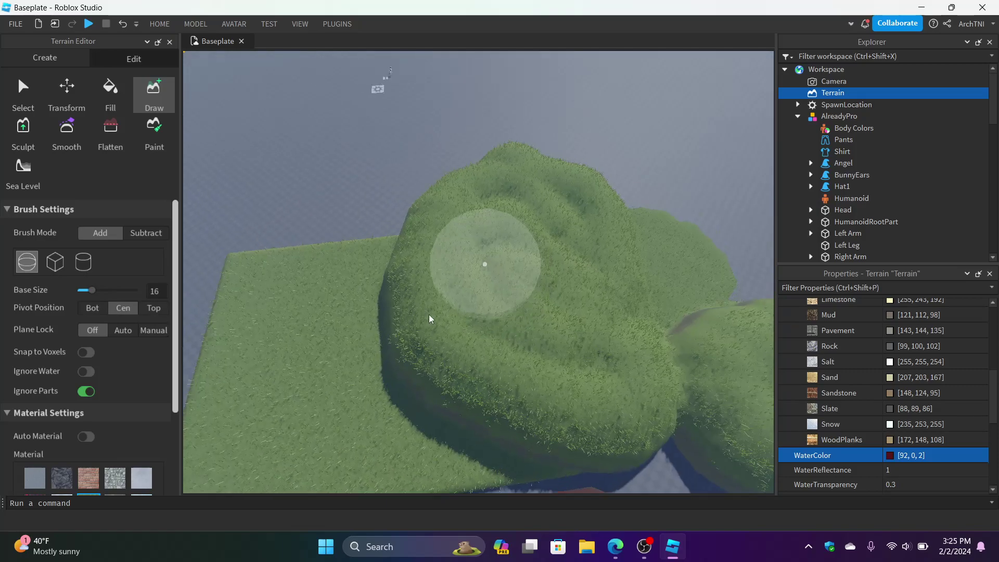
Step: Draw long mounds beside the grass terrain, trying the Basalt material and finishing with Rock
scroll(93, 401, "down", 3)
left_click(69, 384)
mouse_move(416, 159)
left_mouse_down()
mouse_move(419, 383)
mouse_move(458, 447)
left_mouse_up()
left_click(132, 433)
mouse_move(436, 165)
left_mouse_down()
mouse_move(379, 370)
mouse_move(405, 311)
mouse_move(476, 211)
left_mouse_up()
right_click_drag(475, 211, 435, 215)
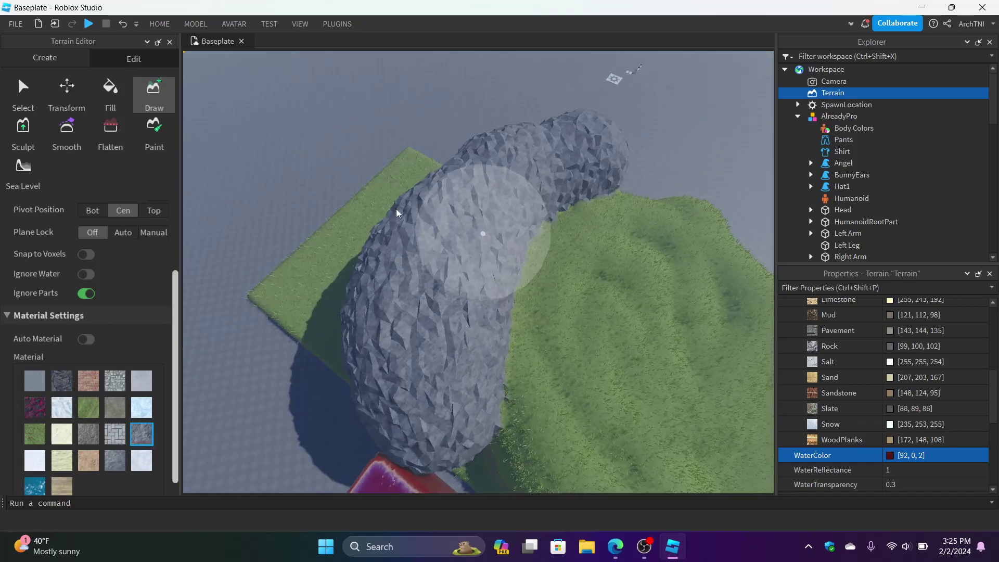
Step: Draw long curved rock walls across the baseplate with a cylinder brush of base size 16 and height 16
scroll(102, 270, "up", 3)
left_click(59, 266)
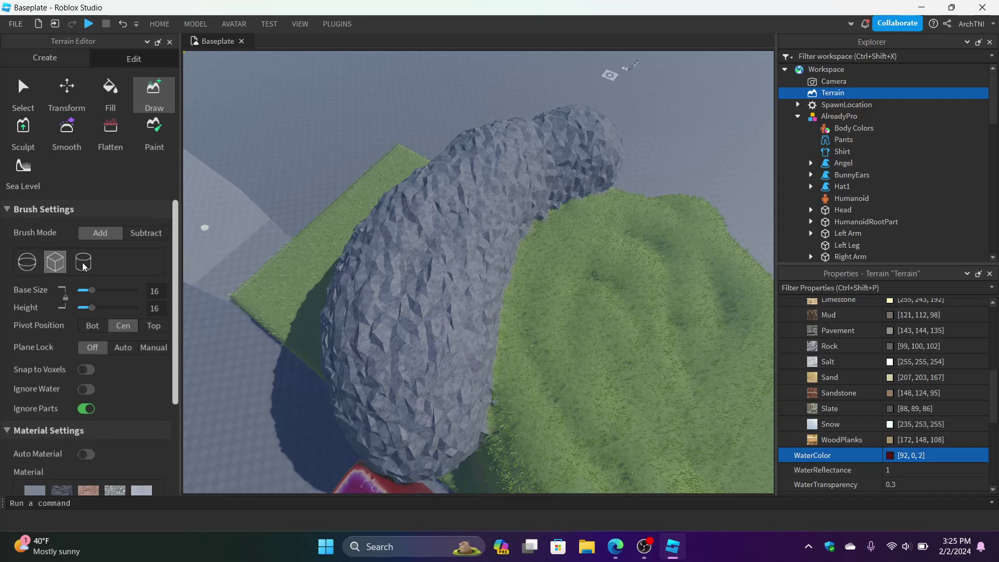
left_click(83, 262)
mouse_move(485, 241)
right_mouse_down()
mouse_move(490, 250)
mouse_move(485, 243)
right_mouse_up()
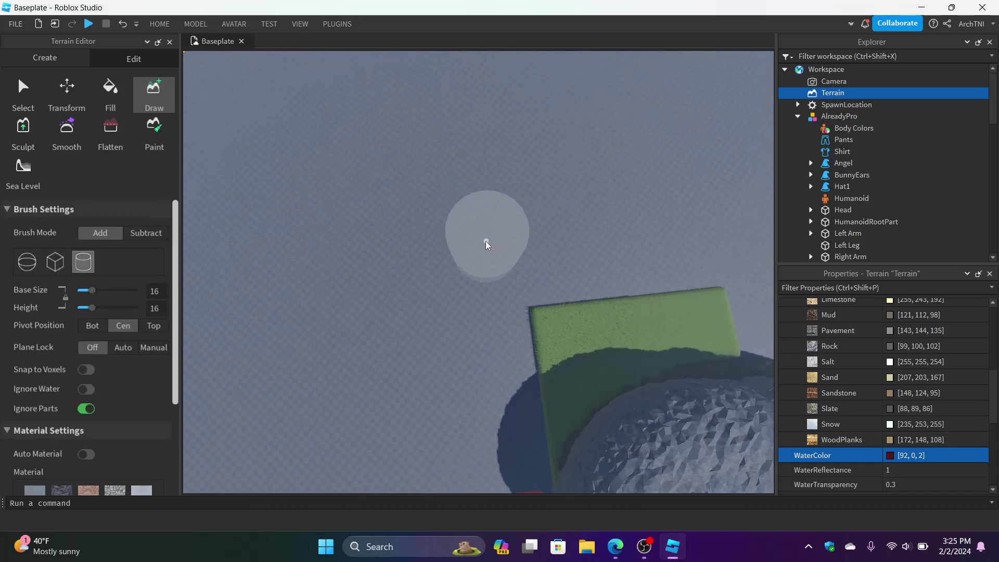
left_click_drag(414, 267, 515, 333)
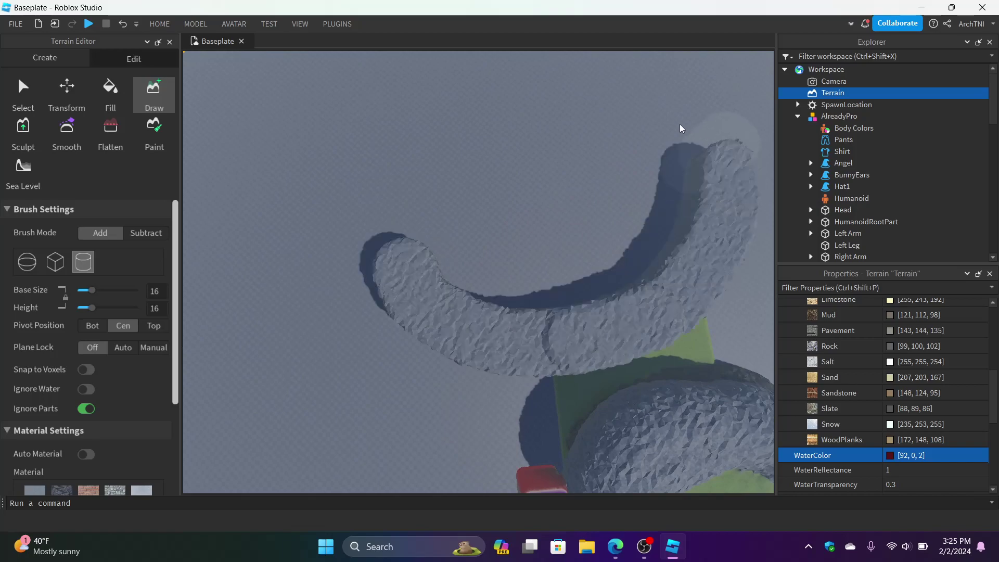
left_click_drag(372, 143, 317, 180)
right_click_drag(557, 317, 556, 318)
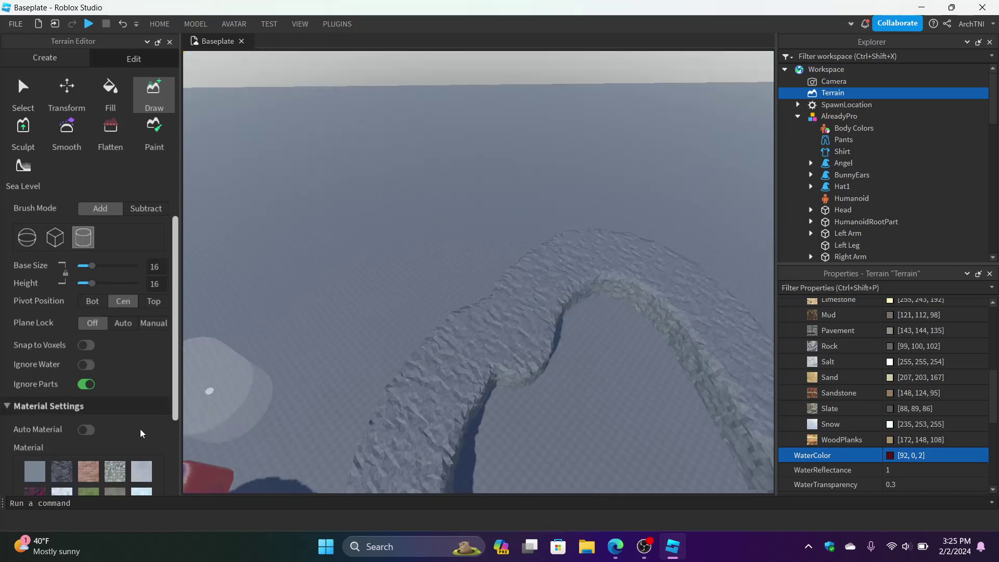
Step: Set Plane Lock to Auto and draw further layers of rock terrain above and beside the curved wall
scroll(140, 437, "down", 3)
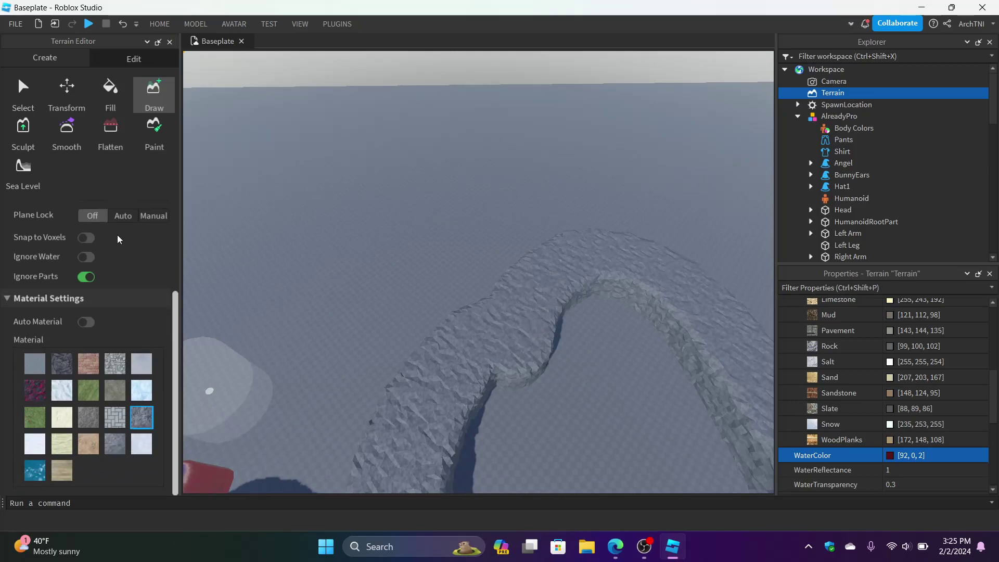
left_click_drag(417, 291, 529, 235)
right_click_drag(530, 237, 530, 237)
left_click_drag(442, 294, 630, 275)
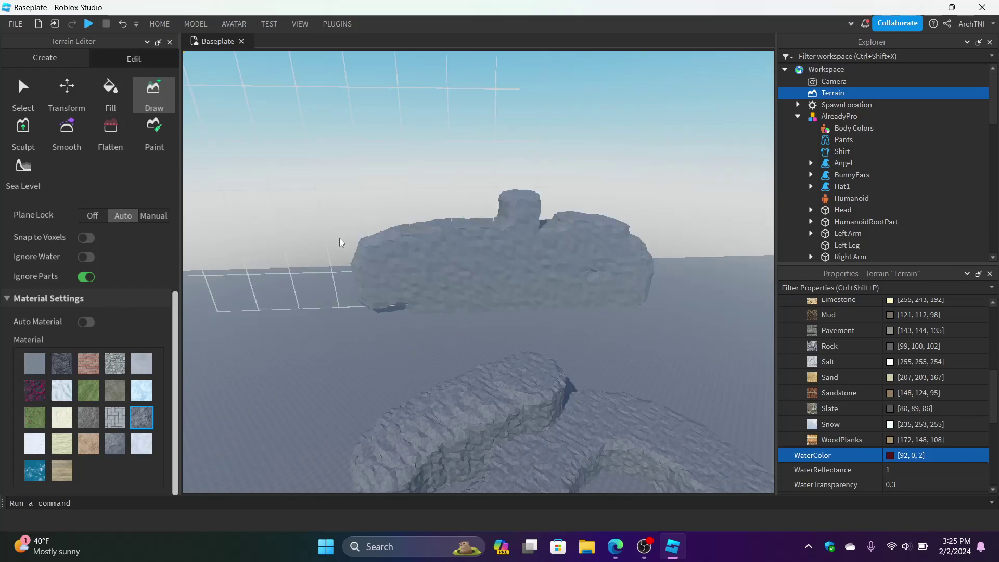
right_click_drag(339, 351, 339, 351)
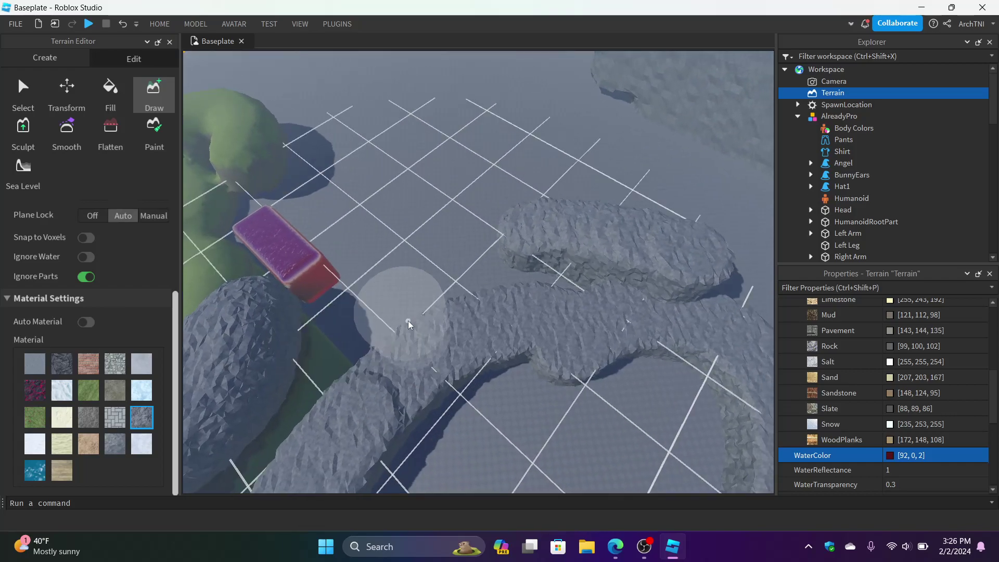
mouse_move(410, 330)
left_mouse_down()
mouse_move(490, 302)
mouse_move(667, 290)
left_mouse_up()
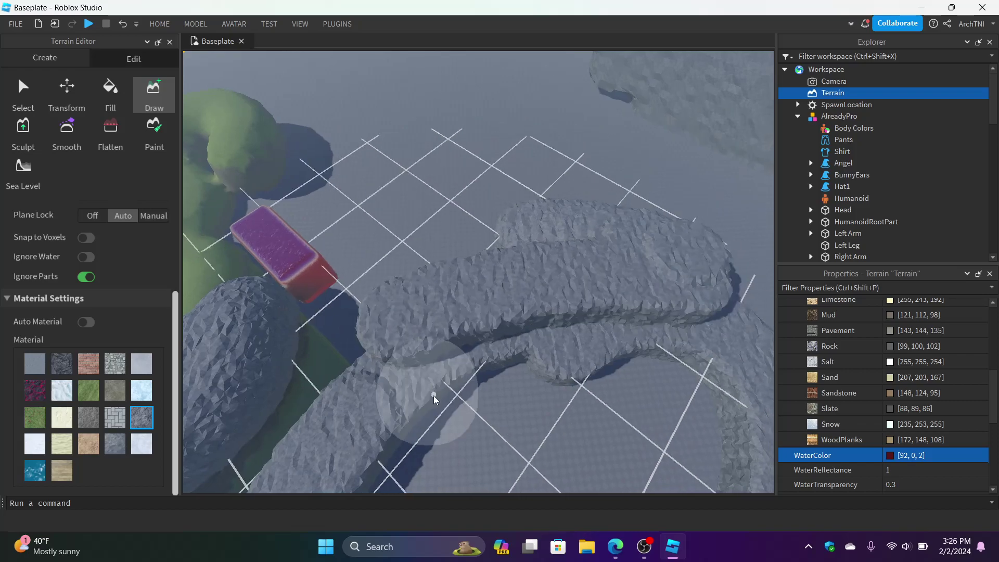
Step: Draw a grass layer over the rock walls with a cylinder brush of base size 8 and height 8
scroll(433, 396, "up", 3)
scroll(433, 395, "up", 1)
right_click_drag(433, 395, 433, 395)
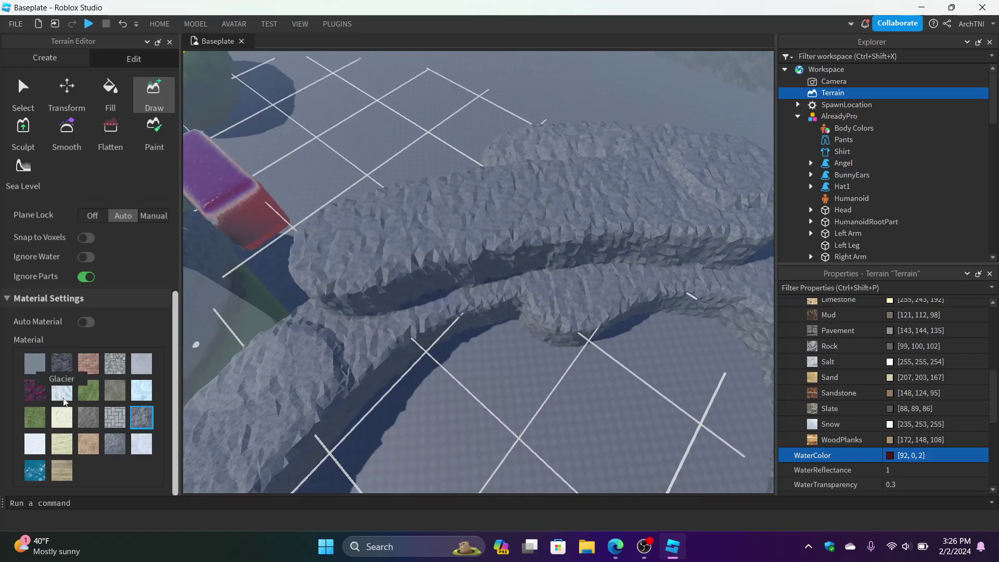
left_click(86, 395)
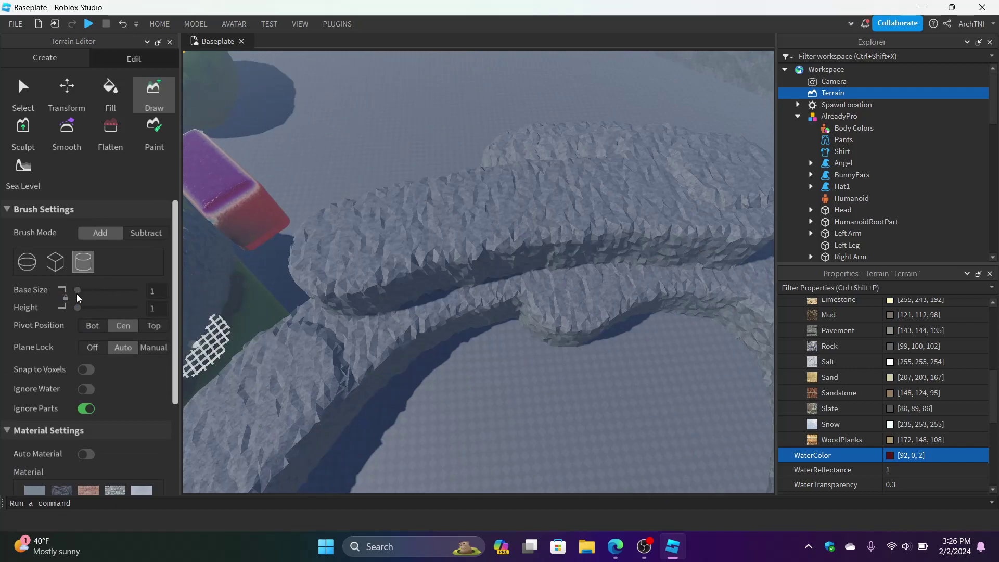
left_click(84, 261)
scroll(474, 333, "up", 3)
left_click_drag(78, 290, 84, 290)
mouse_move(331, 235)
left_mouse_down()
mouse_move(612, 152)
mouse_move(413, 161)
left_mouse_up()
scroll(458, 323, "up", 10)
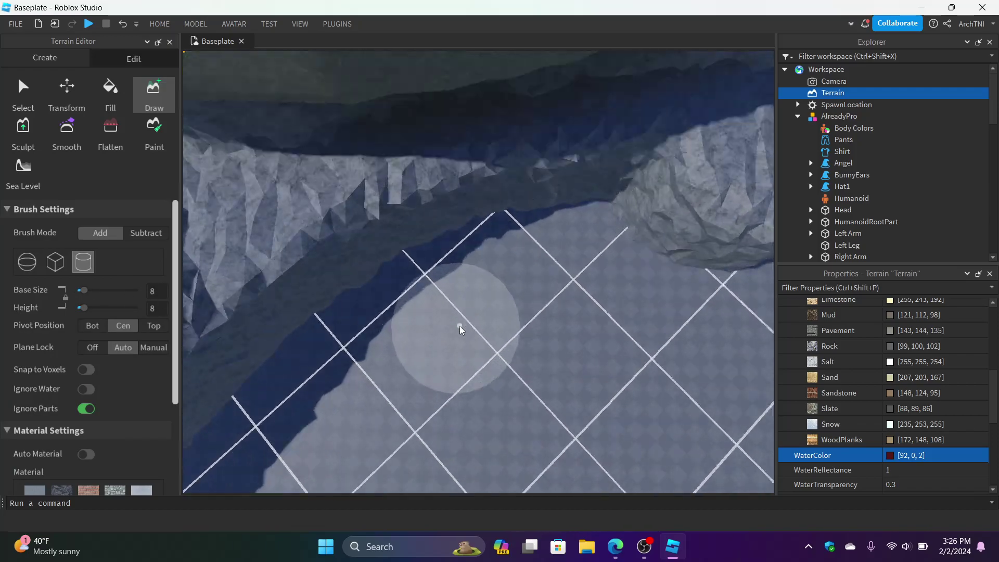
Step: Try the Ignore Parts, Pivot Position and Auto Material settings of the Draw brush near the spawn location
key("s")
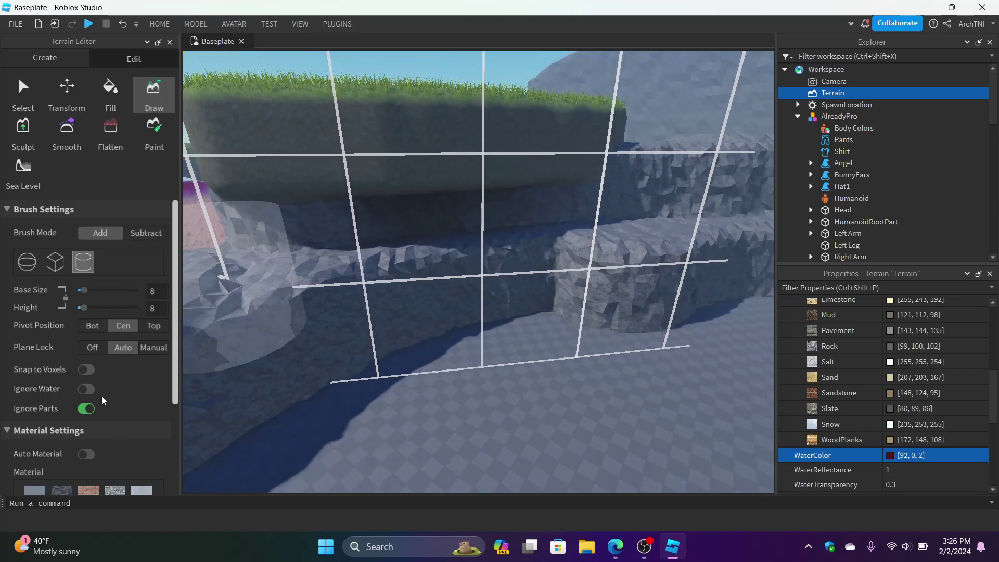
scroll(101, 395, "down", 3)
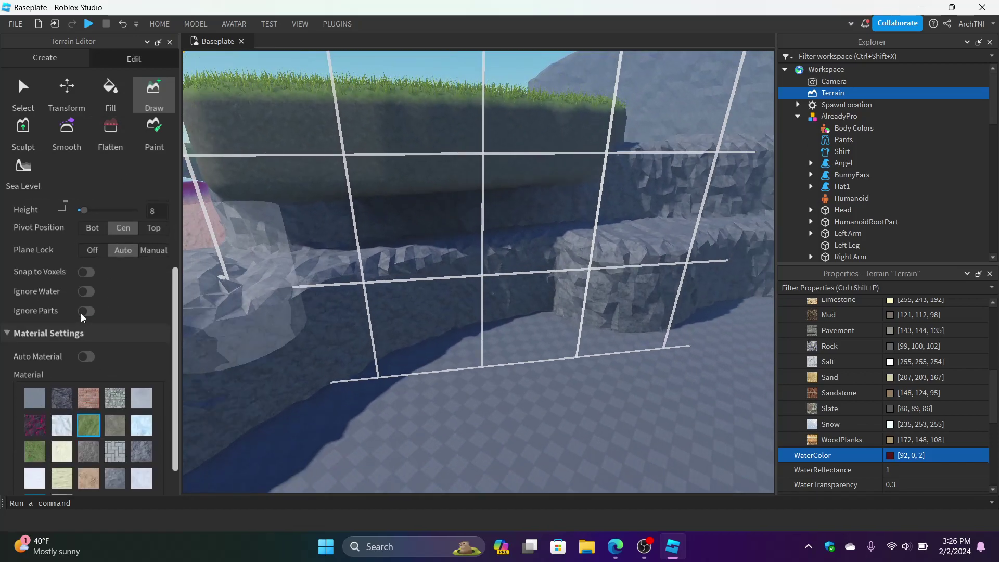
scroll(473, 329, "up", 6)
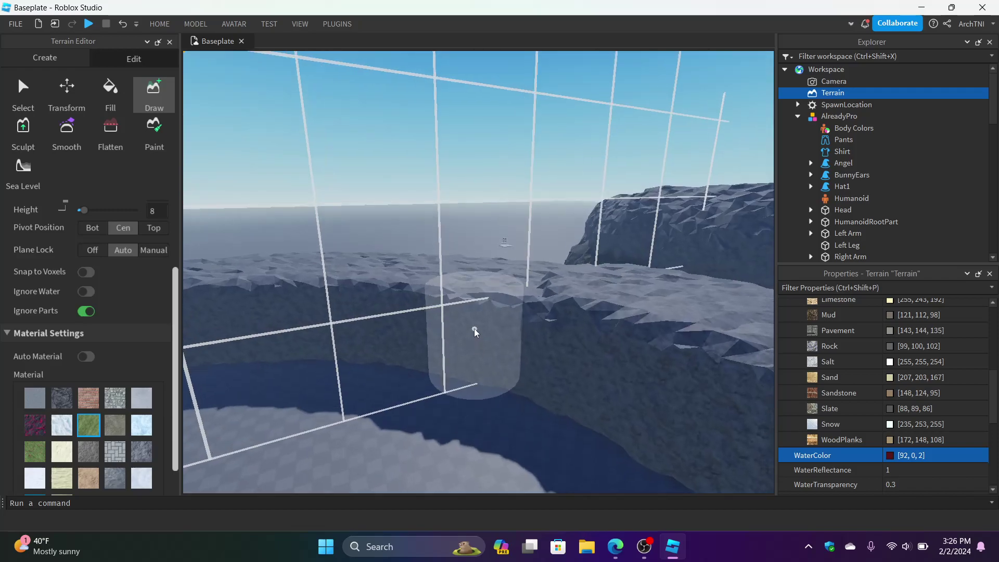
scroll(559, 233, "up", 8)
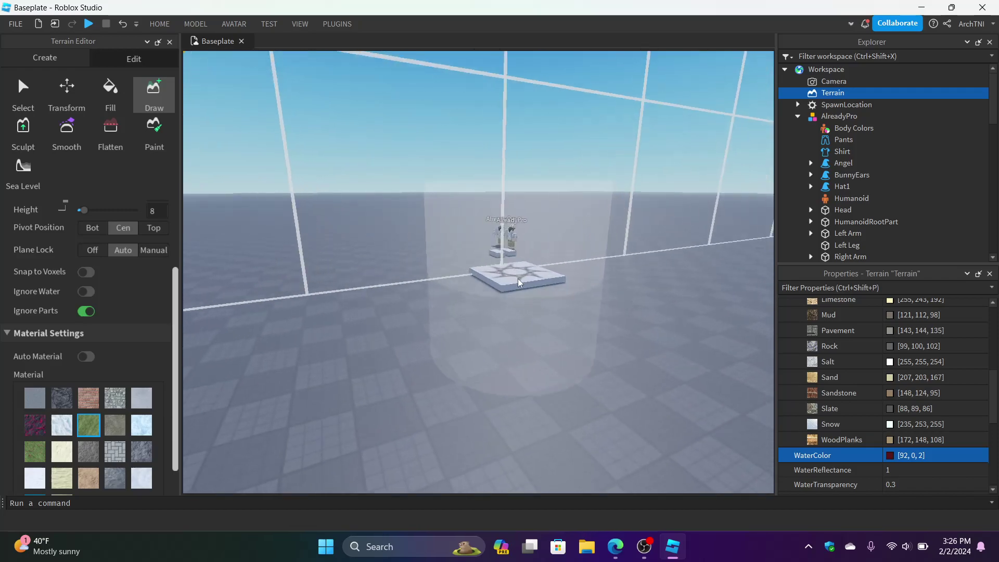
scroll(532, 274, "up", 3)
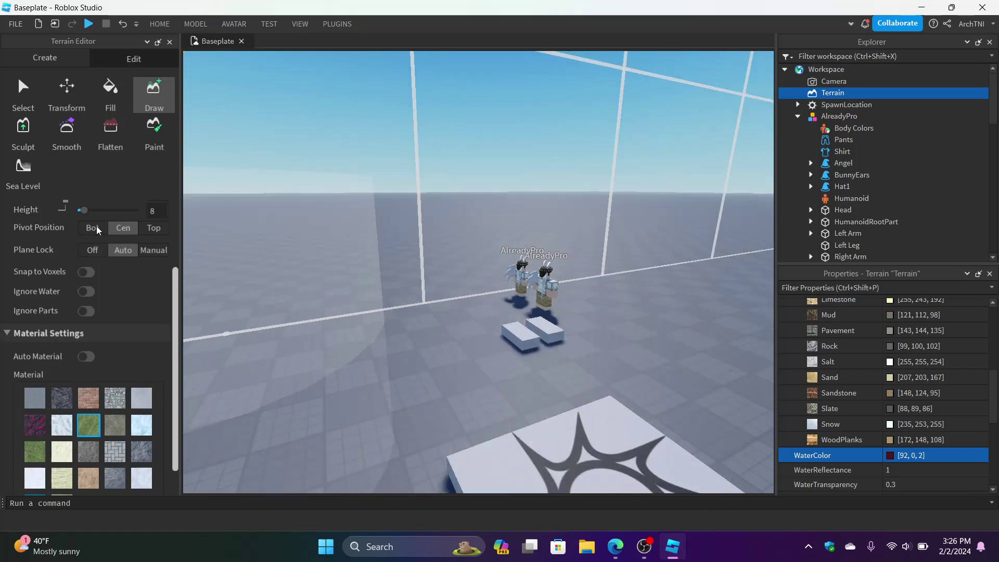
left_click(152, 227)
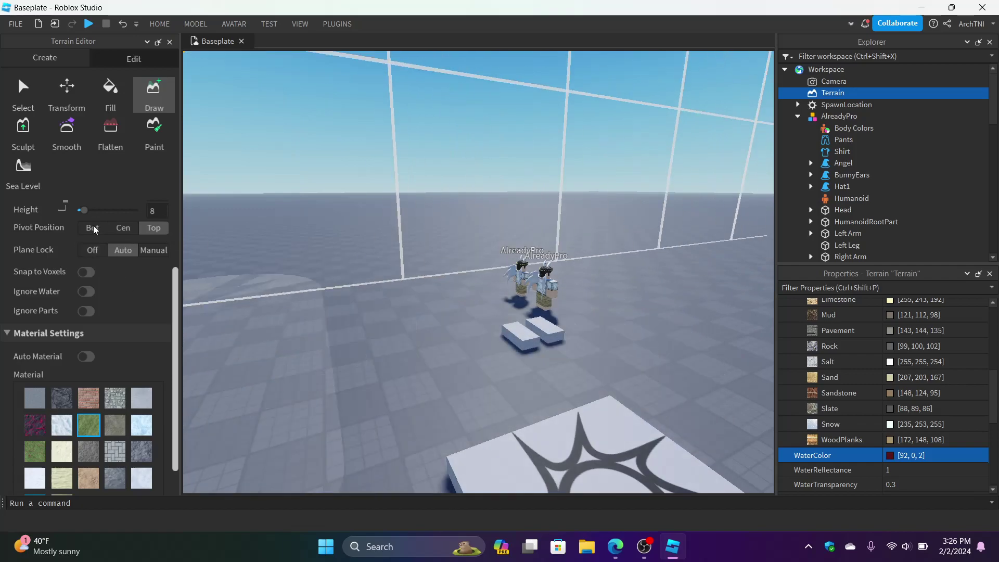
left_click(125, 232)
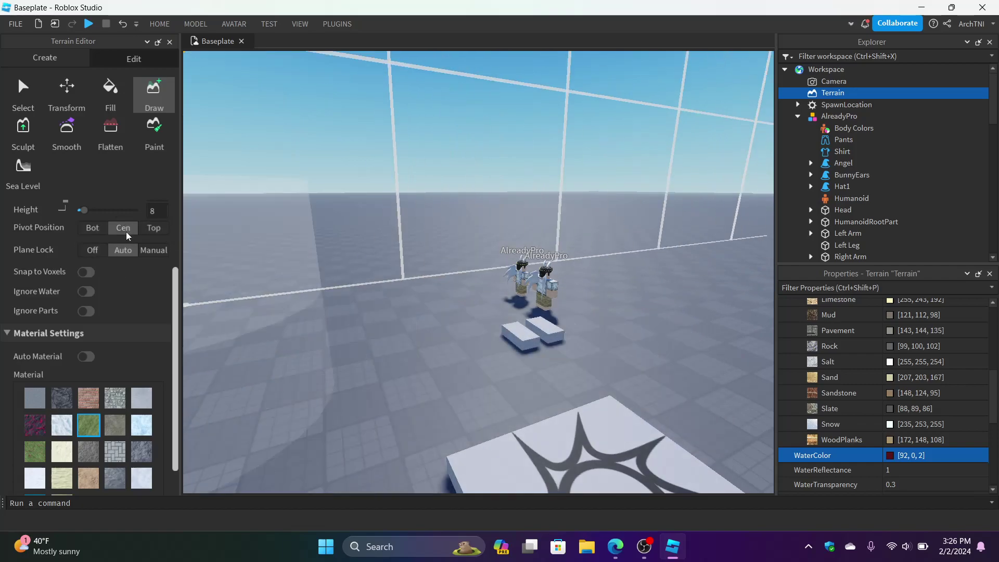
left_click(85, 311)
scroll(101, 323, "down", 1)
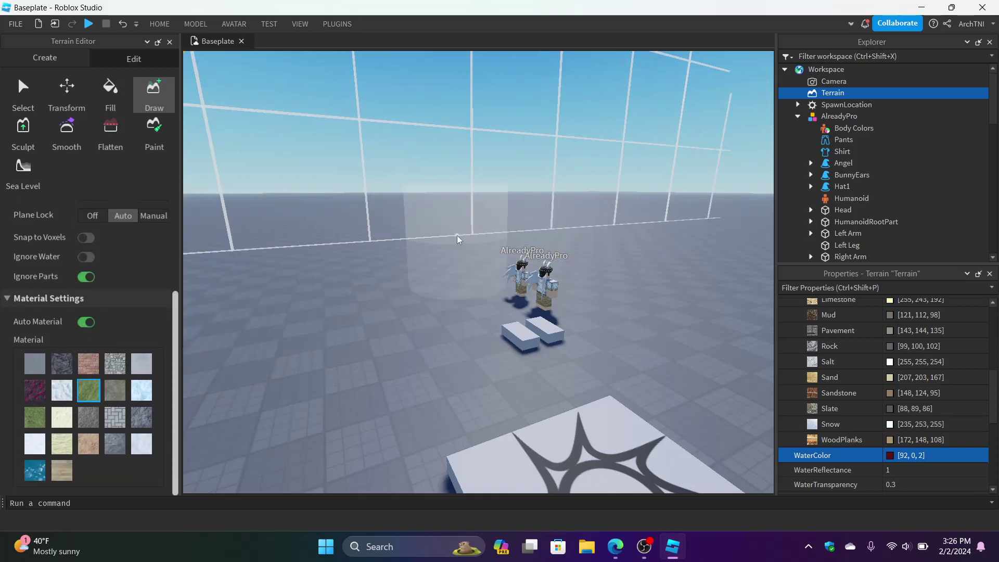
left_click(85, 321)
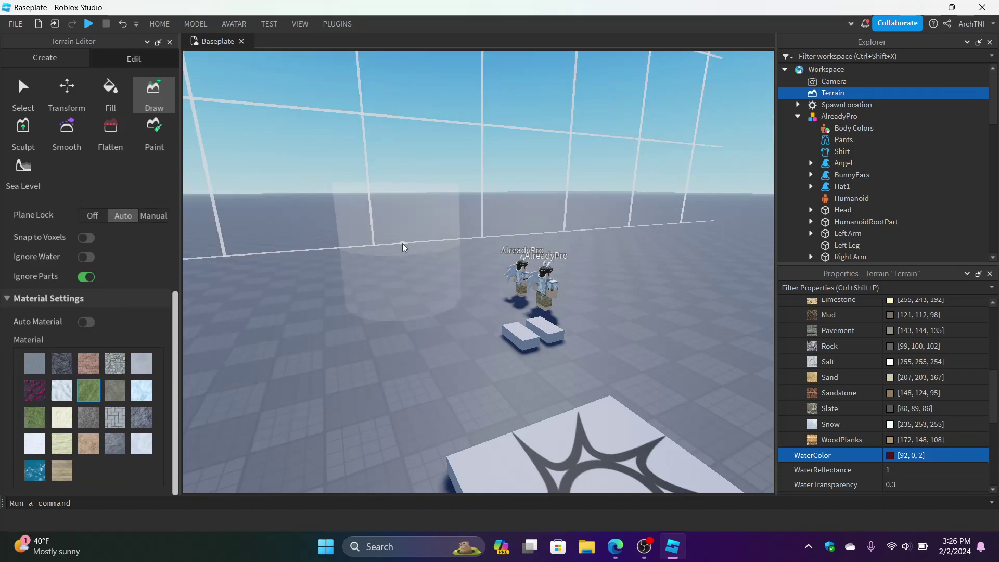
Step: Place a single grass cylinder and a WoodPlanks cylinder on the baseplate near the spawn location
left_click(401, 243)
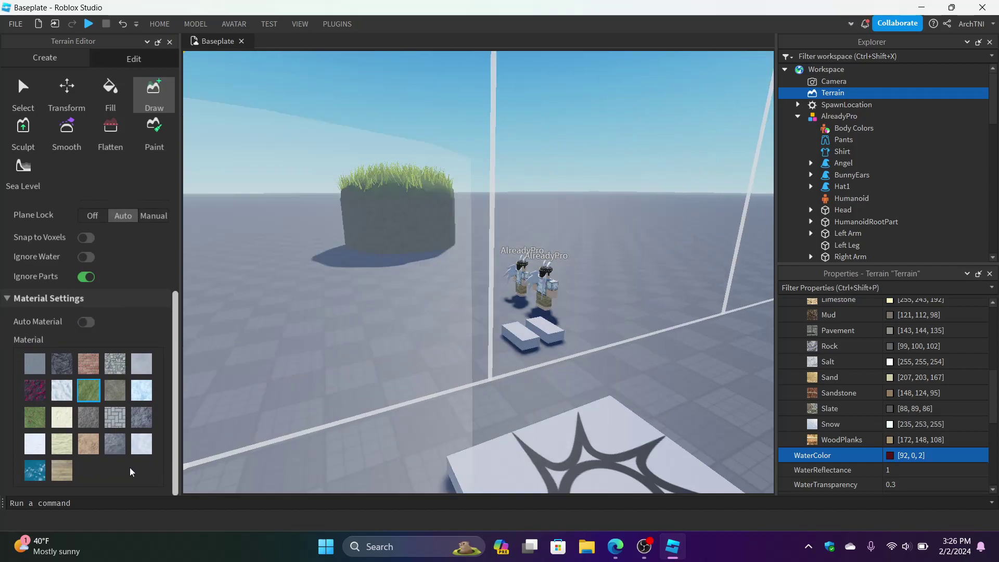
left_click(62, 470)
left_click(320, 302)
right_click_drag(488, 345, 489, 345)
key("w")
key("s")
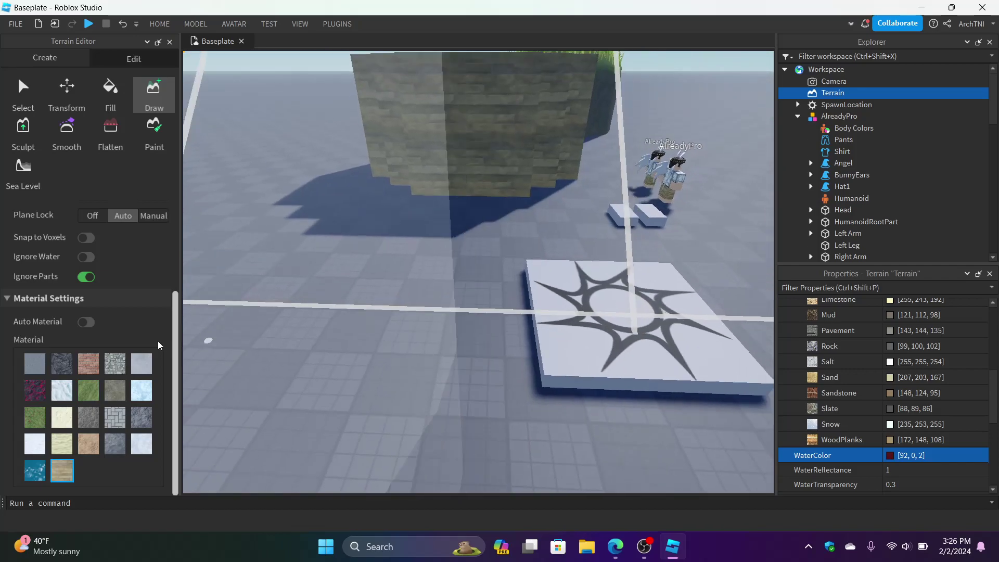
Step: Erase the wood and grass cylinders near the spawn location with the brush in Subtract mode
key("s")
key("e")
scroll(105, 391, "up", 3)
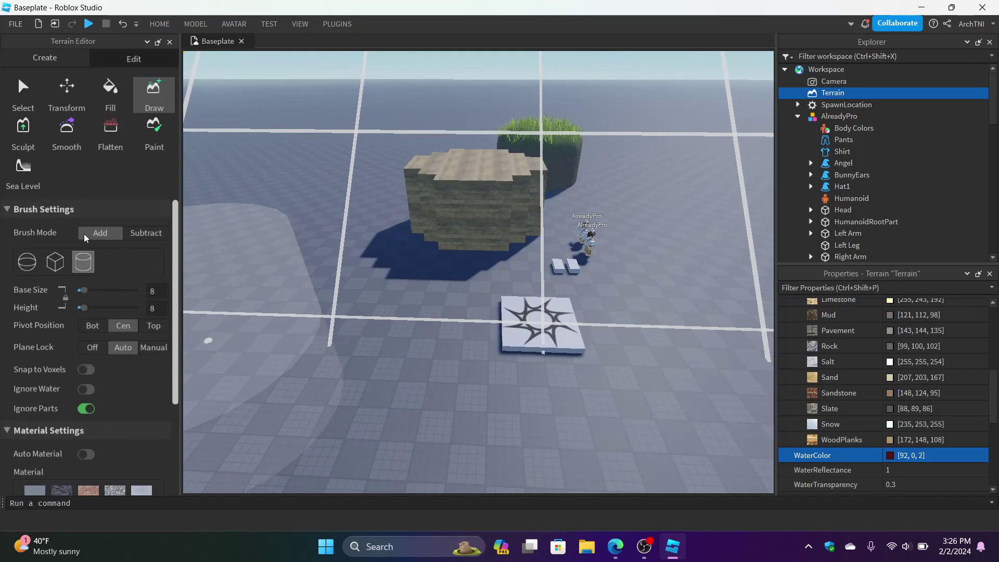
left_click(136, 233)
mouse_move(459, 181)
left_mouse_down()
mouse_move(523, 184)
mouse_move(441, 175)
mouse_move(553, 148)
mouse_move(539, 155)
left_mouse_up()
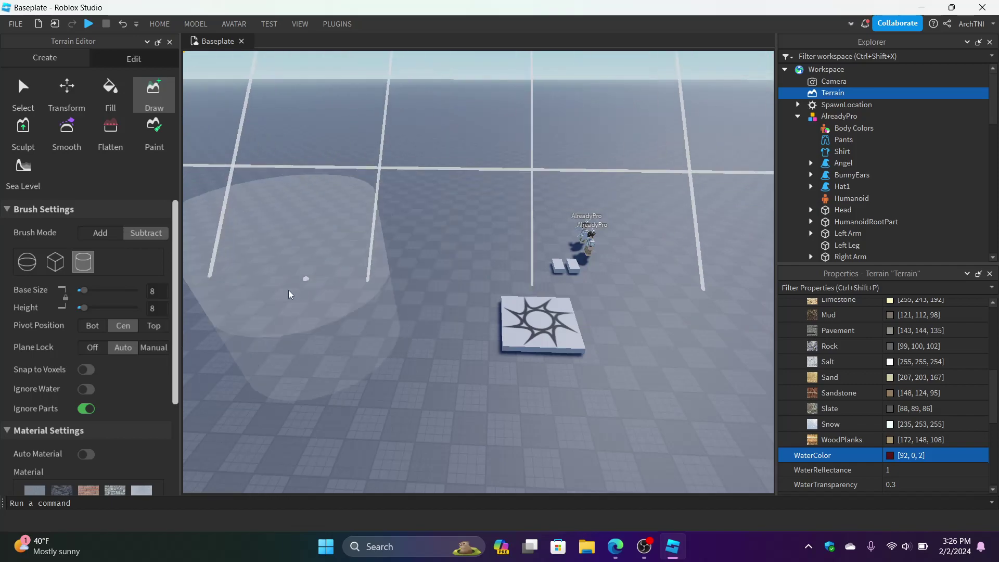
Step: Flatten a path through the grass terrain beside the rock with a sphere Flatten brush of base size 6 and strength 1
left_click(110, 136)
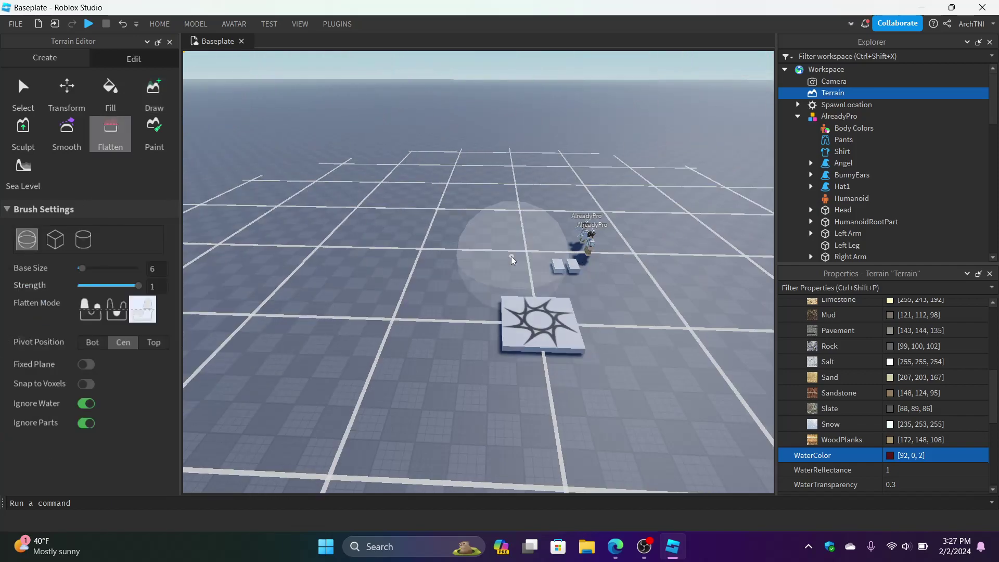
right_click_drag(434, 332, 547, 249)
scroll(410, 259, "up", 5)
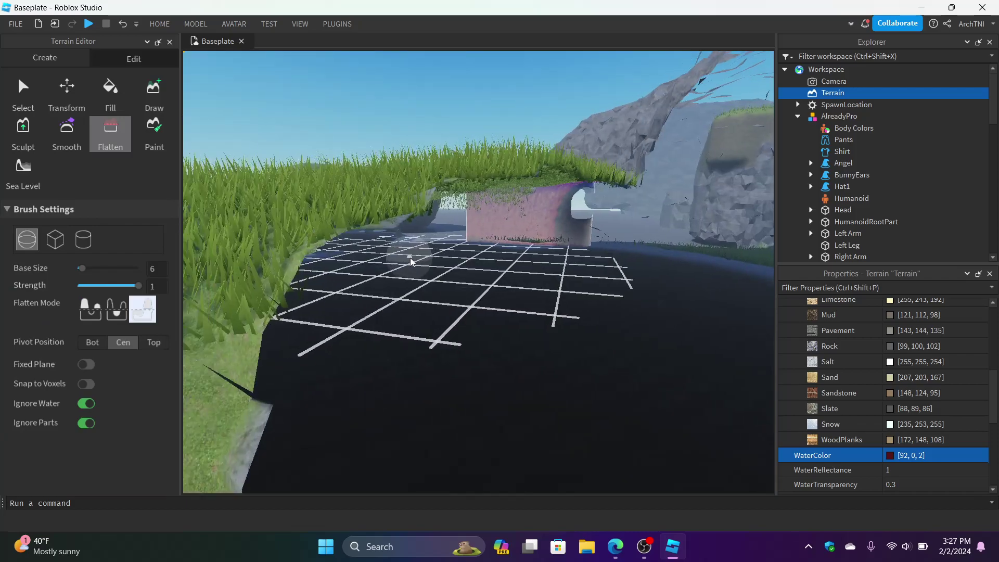
right_click_drag(410, 259, 415, 263)
key("a")
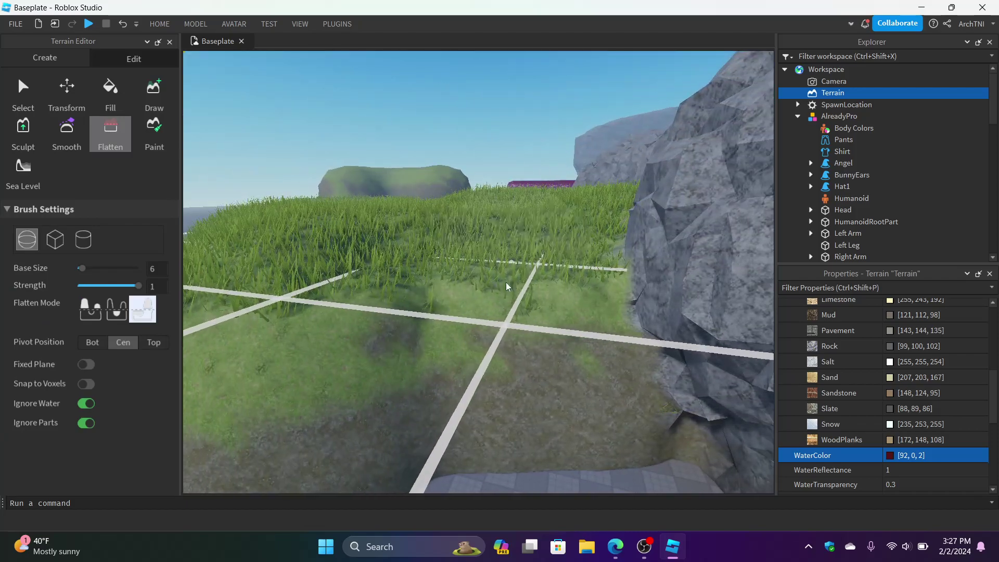
left_click_drag(526, 242, 539, 381)
mouse_move(387, 346)
left_mouse_down()
mouse_move(454, 328)
mouse_move(479, 264)
mouse_move(560, 351)
mouse_move(544, 255)
mouse_move(508, 230)
mouse_move(523, 250)
mouse_move(576, 216)
mouse_move(528, 173)
left_mouse_up()
mouse_move(557, 298)
left_mouse_down()
mouse_move(541, 290)
mouse_move(514, 188)
left_mouse_up()
scroll(592, 146, "up", 8)
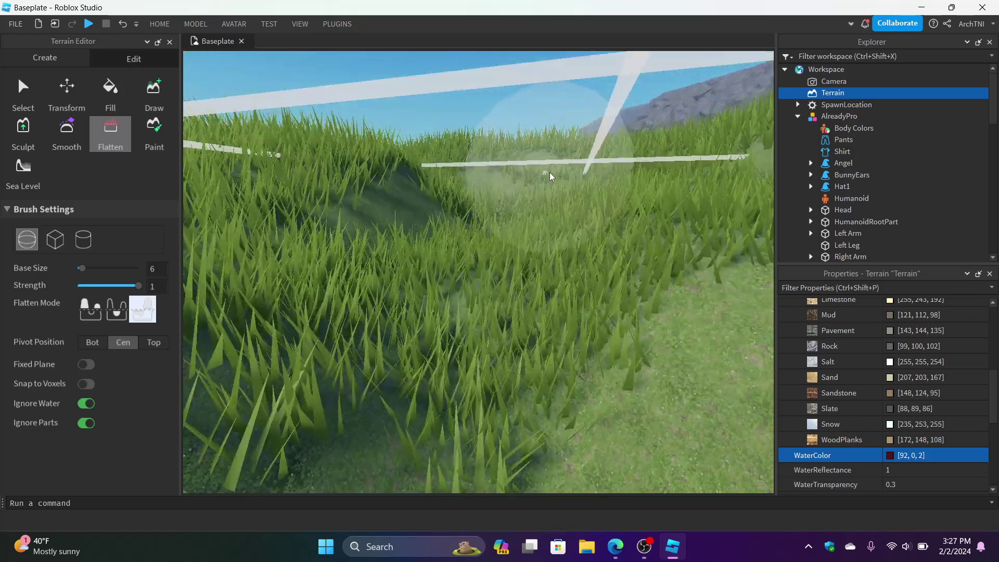
Step: Set the Flatten brush strength to 0.1
scroll(542, 268, "down", 5)
scroll(542, 264, "down", 5)
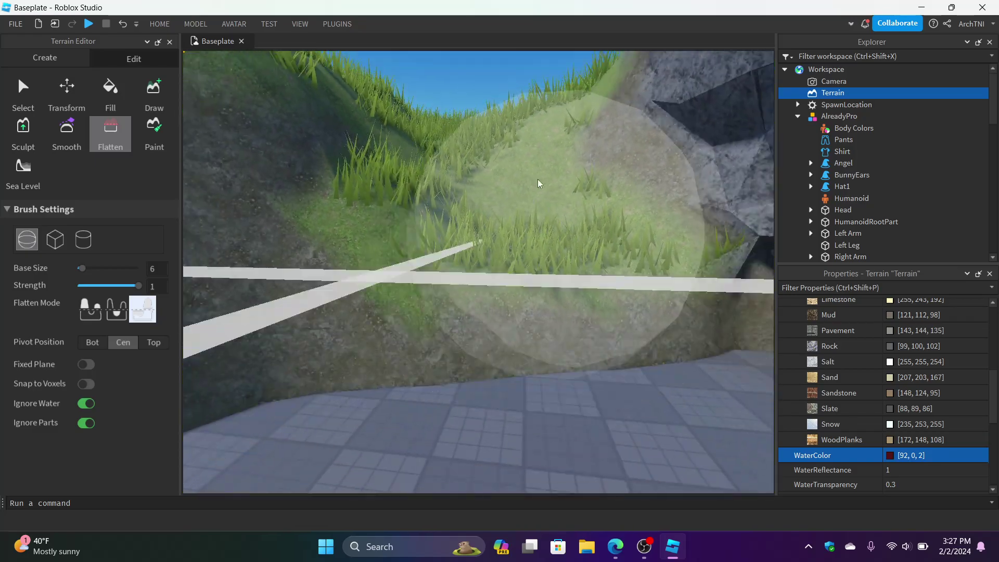
scroll(584, 296, "up", 6)
scroll(521, 312, "down", 5)
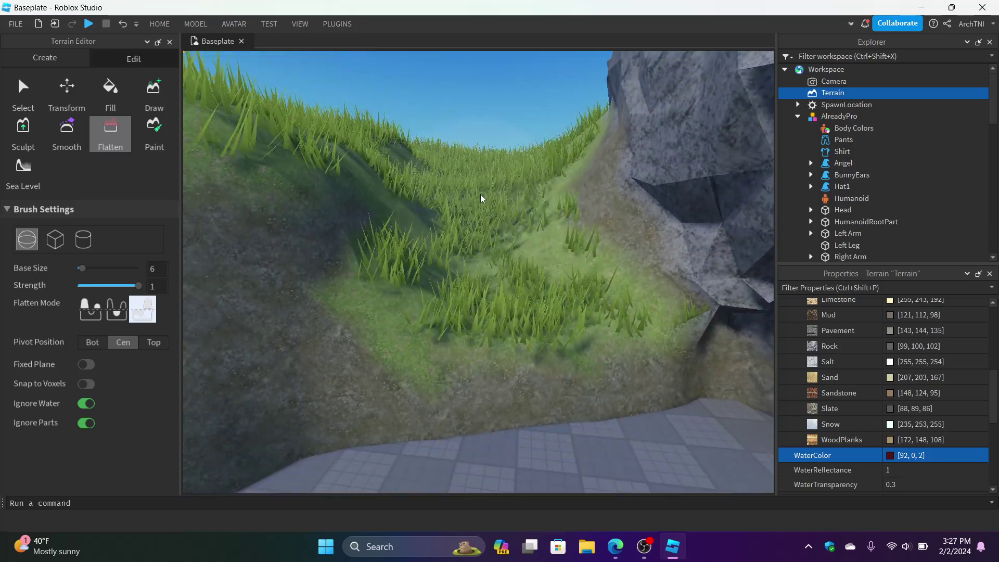
scroll(541, 187, "up", 7)
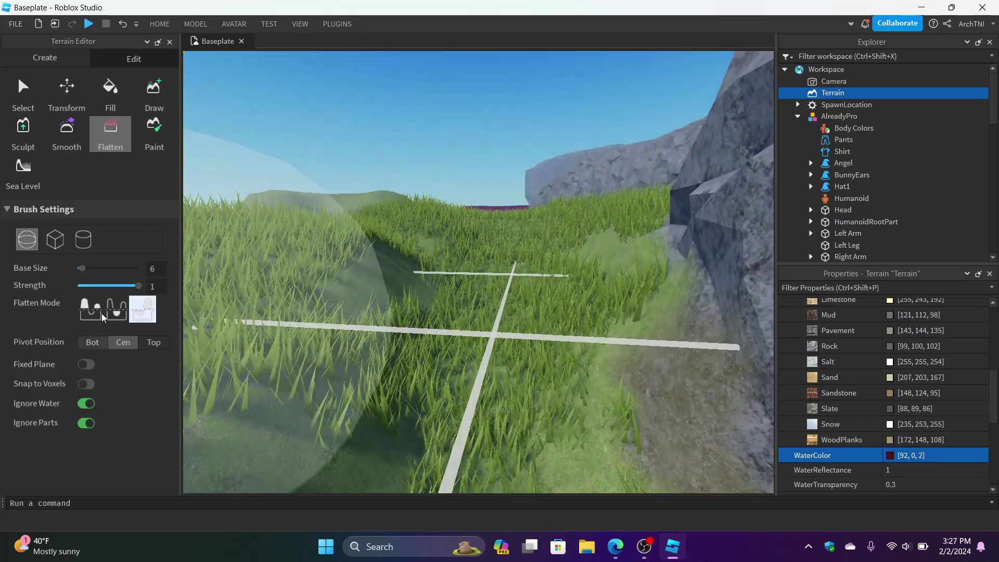
left_click_drag(122, 288, 95, 286)
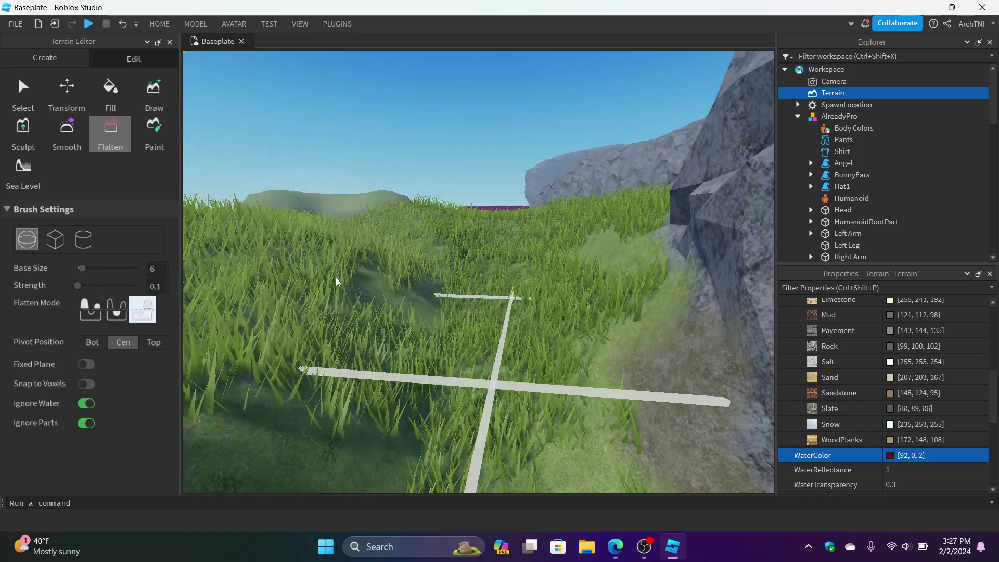
Step: Flatten the grass and the edge of the rock with the sphere Flatten brush at strength 0.1
right_click_drag(470, 336, 470, 335)
key("w")
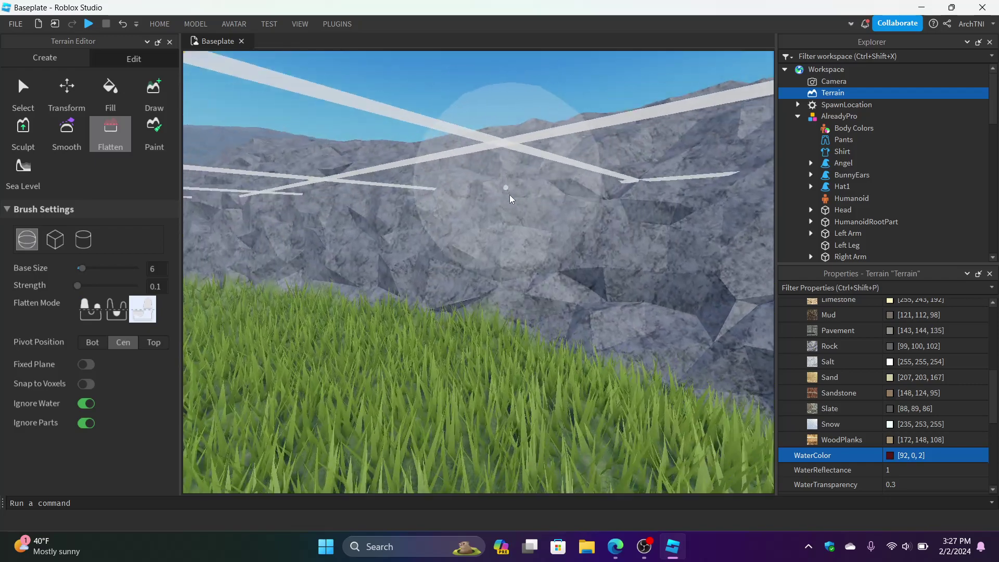
key("e")
mouse_move(515, 208)
left_mouse_down()
mouse_move(523, 225)
mouse_move(421, 190)
mouse_move(661, 285)
mouse_move(478, 311)
left_mouse_up()
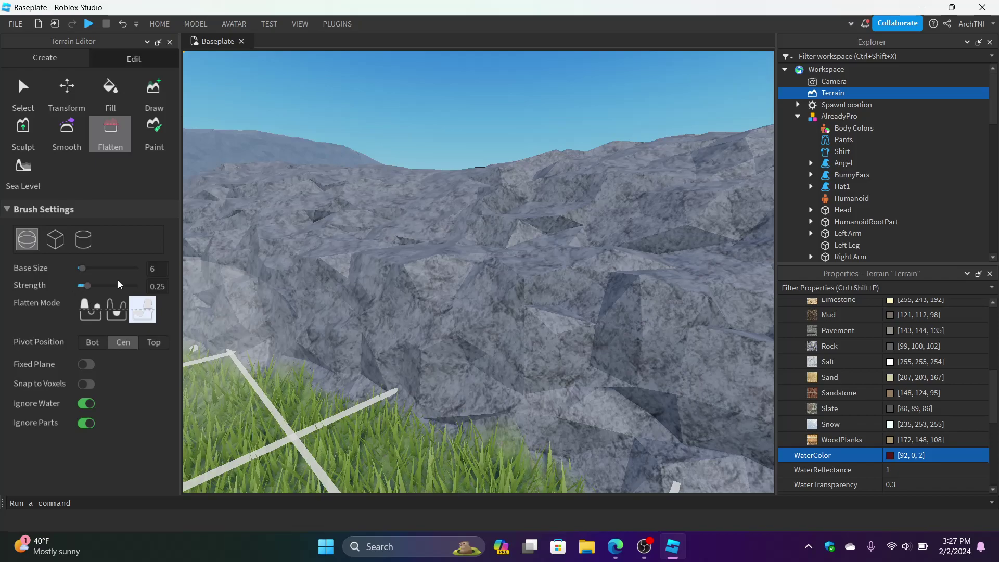
Step: Raise the Flatten brush strength to 0.95 and flatten the grass along the base of the rock
left_click_drag(106, 285, 136, 286)
mouse_move(451, 360)
left_mouse_down()
mouse_move(383, 201)
mouse_move(610, 210)
mouse_move(489, 184)
mouse_move(601, 332)
mouse_move(434, 374)
mouse_move(395, 354)
left_mouse_up()
mouse_move(395, 354)
right_mouse_down()
mouse_move(499, 358)
mouse_move(395, 360)
right_mouse_up()
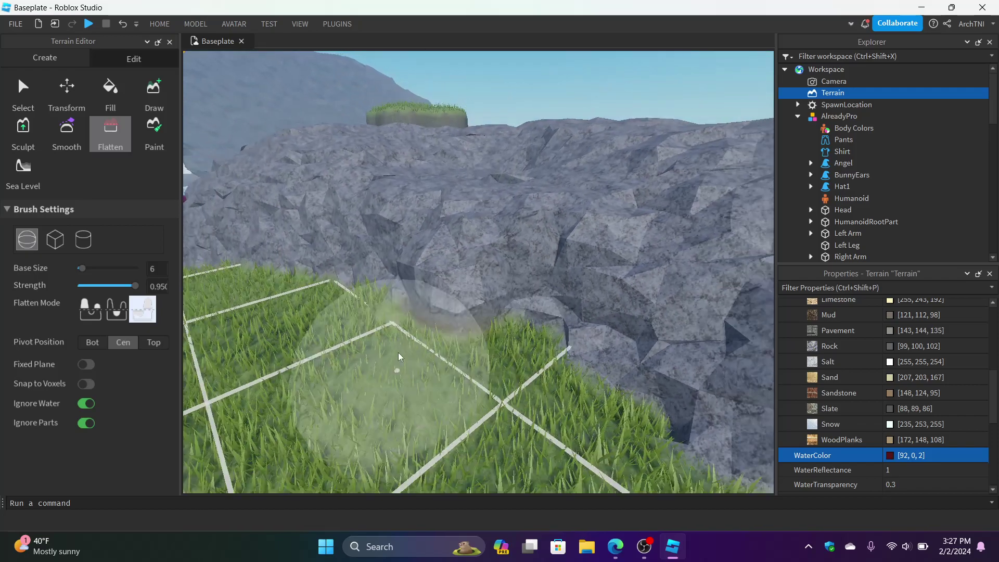
scroll(396, 360, "down", 1)
mouse_move(539, 305)
left_mouse_down()
mouse_move(495, 279)
mouse_move(507, 276)
left_mouse_up()
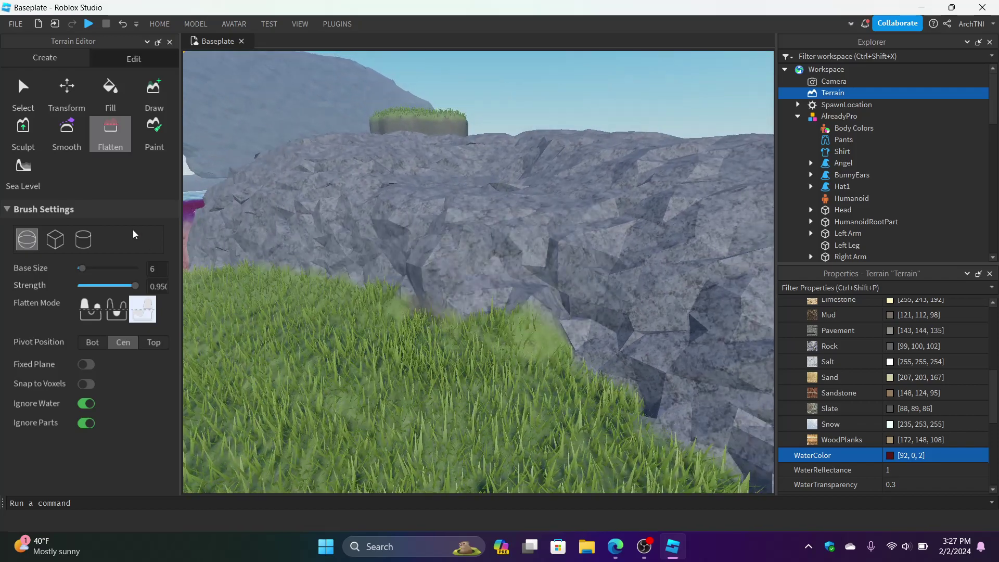
Step: Switch to the Smooth tool with a sphere brush of base size 6 and strength 1, and turn its plane lock off
left_click(85, 142)
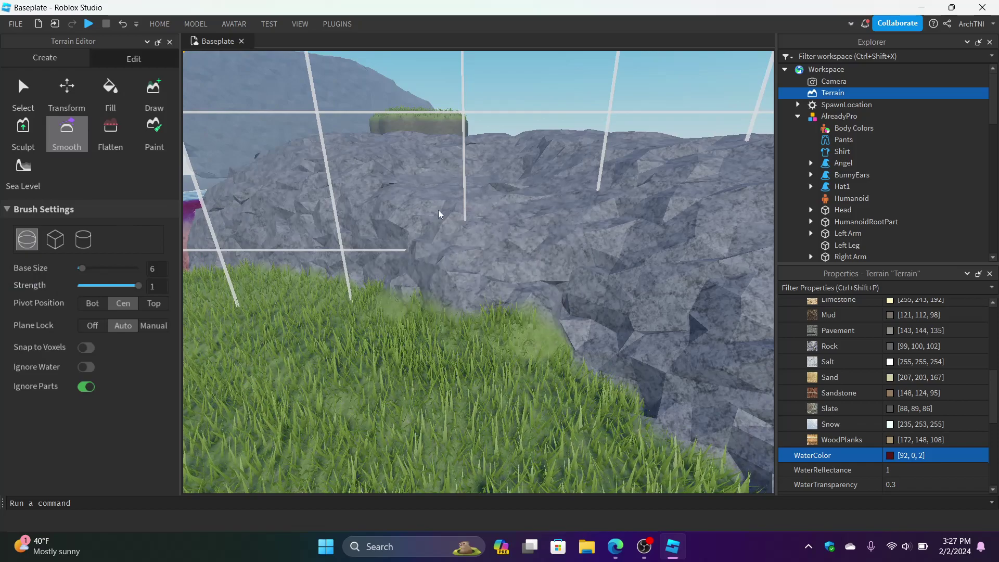
right_click_drag(557, 310, 561, 311)
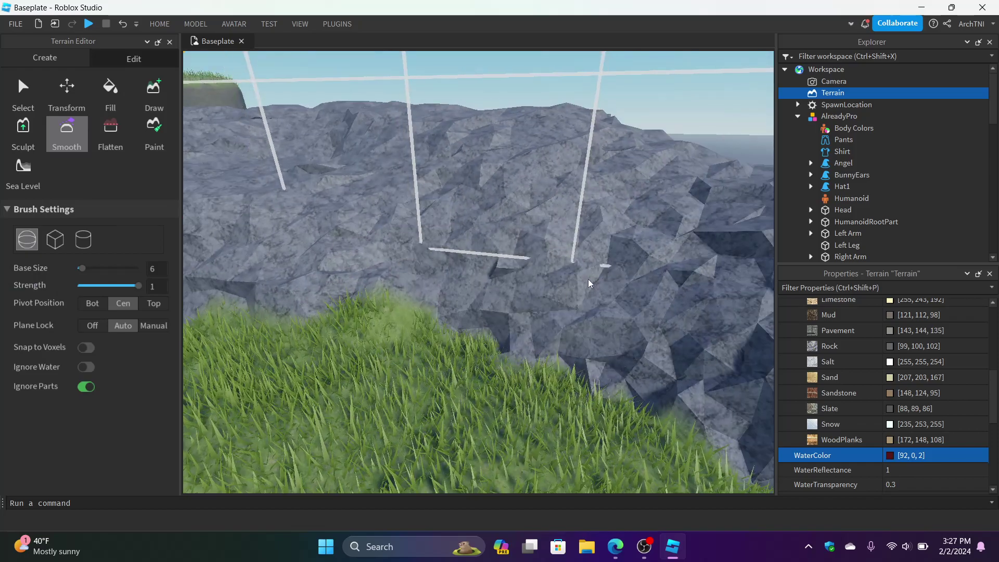
left_click(99, 324)
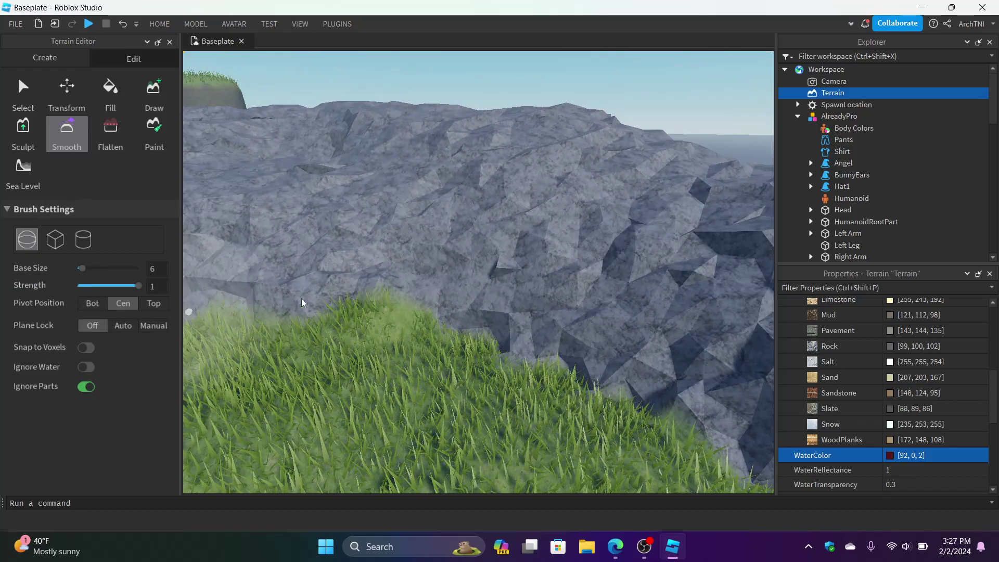
left_click(147, 326)
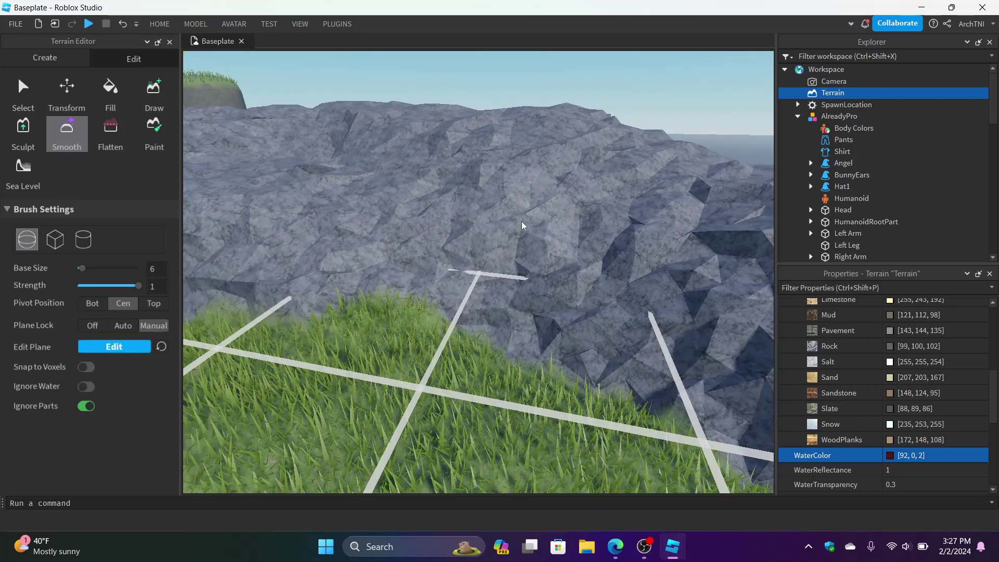
left_click(93, 325)
scroll(603, 292, "up", 2)
scroll(603, 291, "down", 3)
right_click_drag(439, 227, 557, 195)
key("w")
right_click_drag(446, 317, 490, 284)
scroll(492, 284, "down", 8)
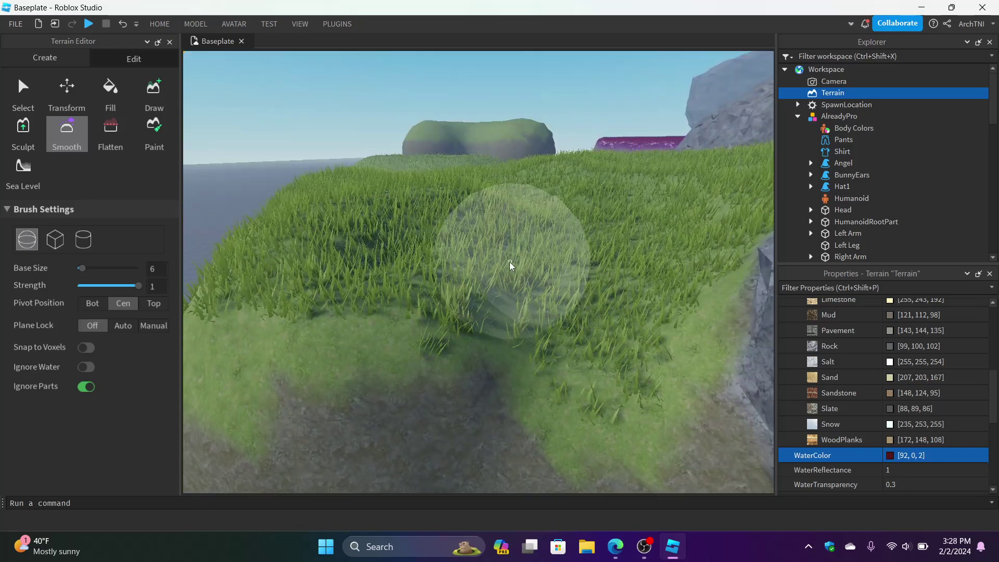
scroll(510, 266, "up", 3)
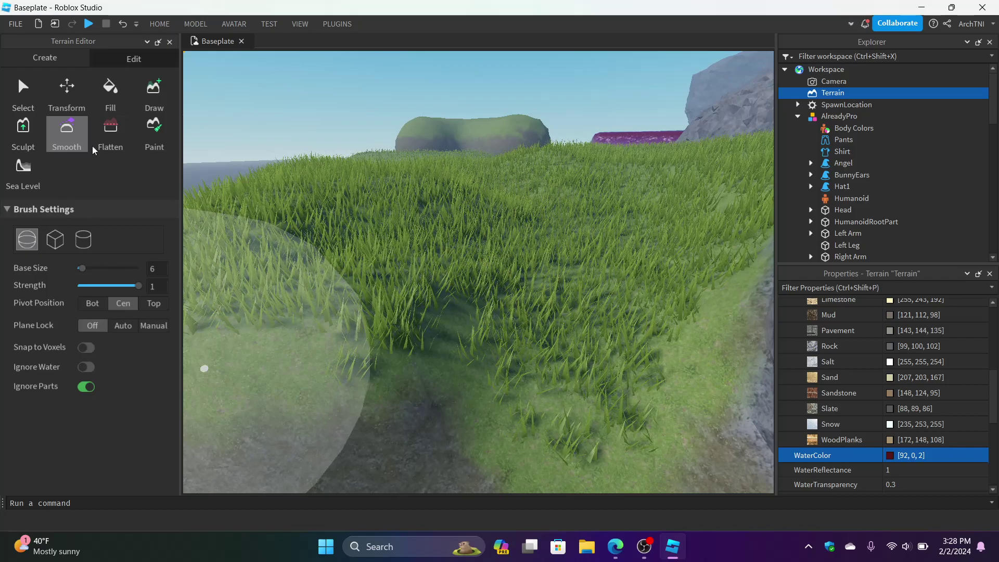
Step: Sculpt a raised grass mound opposite the rock in Add mode with a sphere brush of base size 6 and strength 1
left_click(23, 133)
mouse_move(414, 207)
left_mouse_down()
mouse_move(427, 228)
mouse_move(437, 196)
left_mouse_up()
right_click_drag(522, 199, 460, 289)
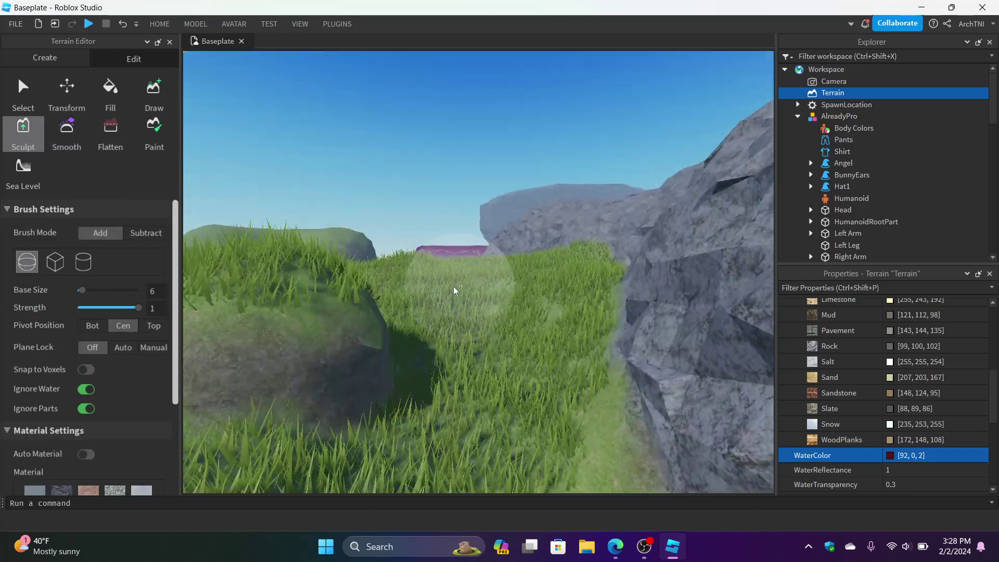
key("s")
Step: Sculpt with the Rock material in Add mode to build a boulder on the mound and join it to the rock wall as an arch
scroll(168, 432, "down", 3)
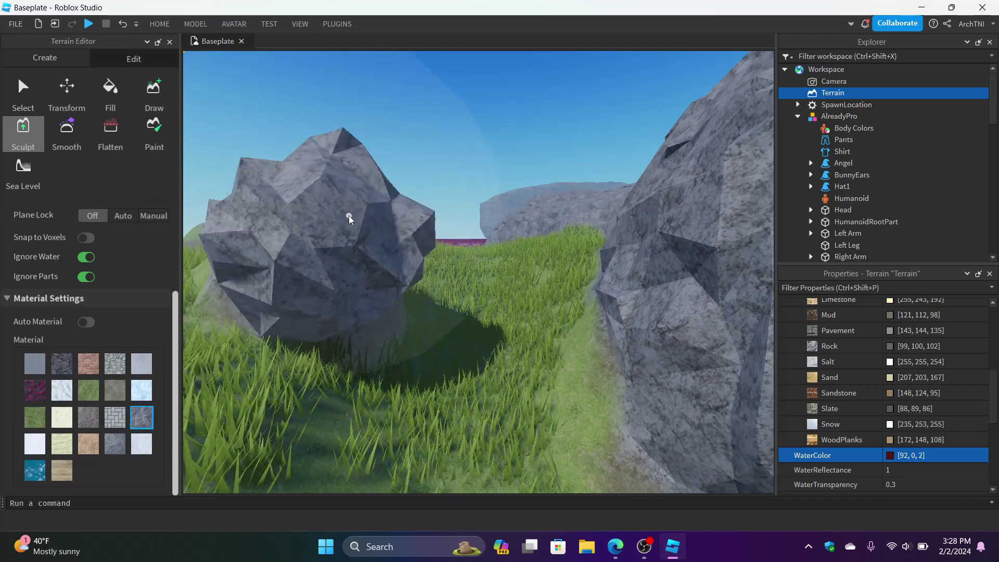
scroll(349, 218, "down", 5)
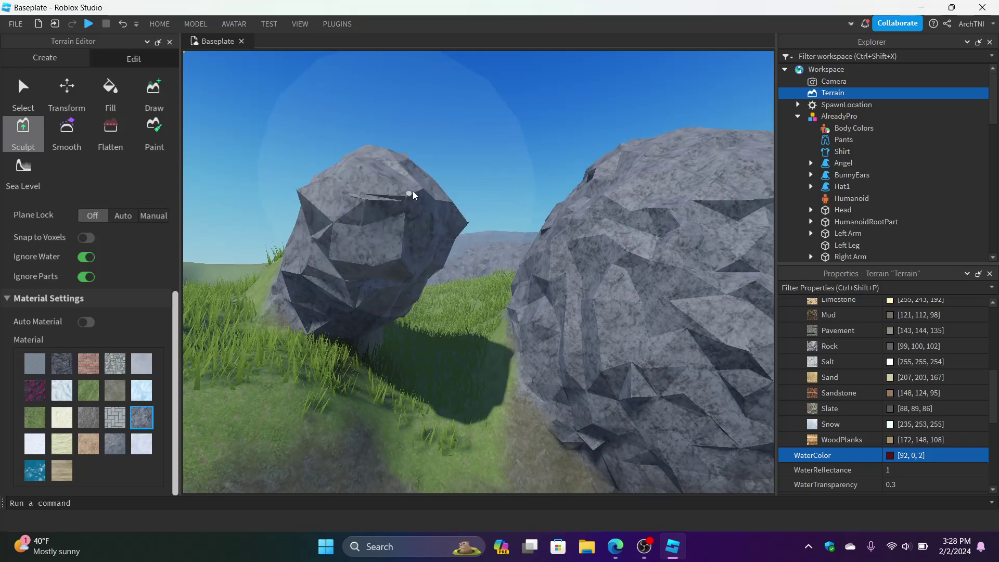
left_click_drag(411, 196, 513, 187)
key("d")
mouse_move(564, 247)
left_mouse_down()
mouse_move(546, 220)
mouse_move(450, 188)
mouse_move(391, 208)
left_mouse_up()
key("s")
right_click_drag(405, 334, 428, 382)
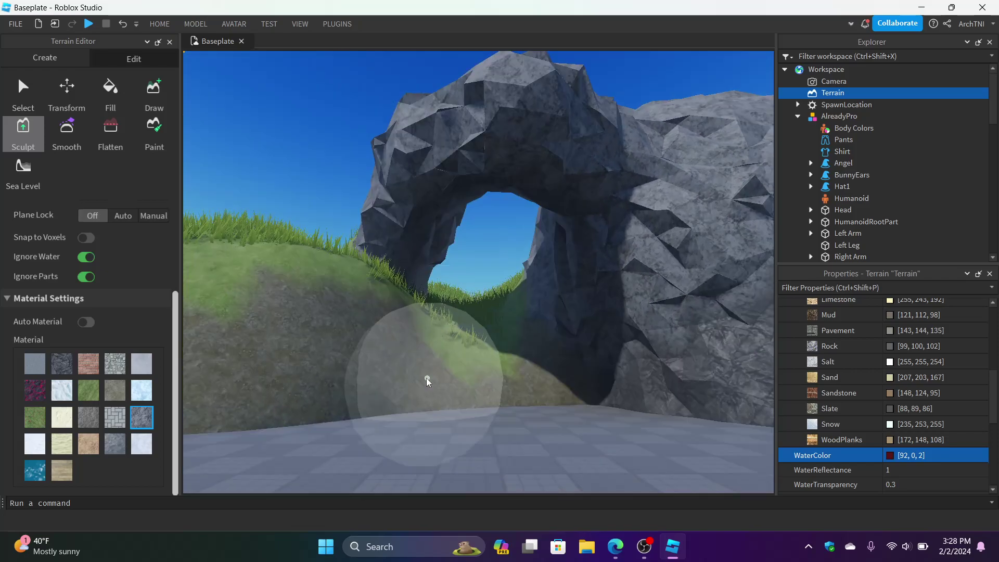
scroll(427, 380, "up", 5)
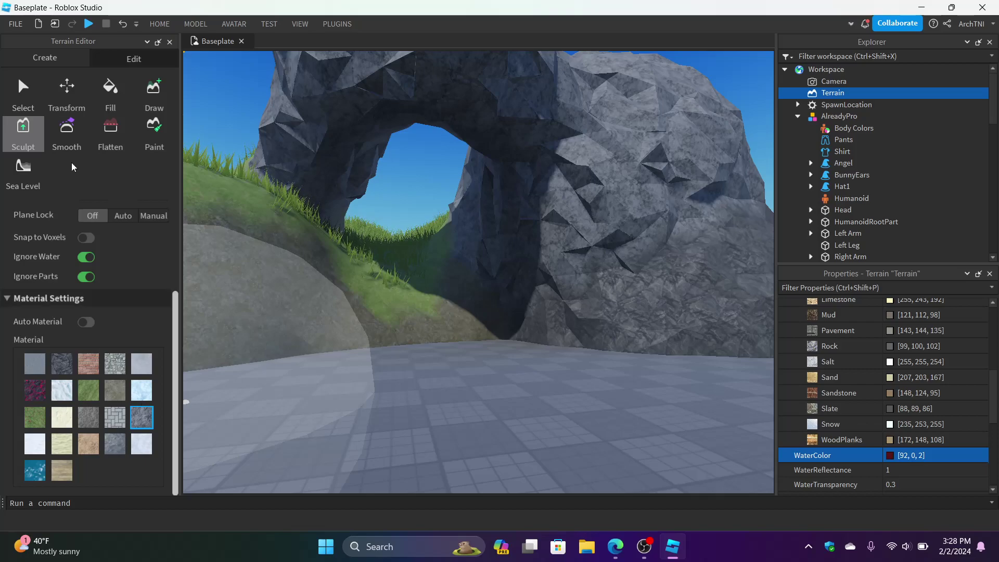
Step: Paint the Ground material along the grass path running under the rock arch
left_click(154, 136)
scroll(104, 375, "down", 3)
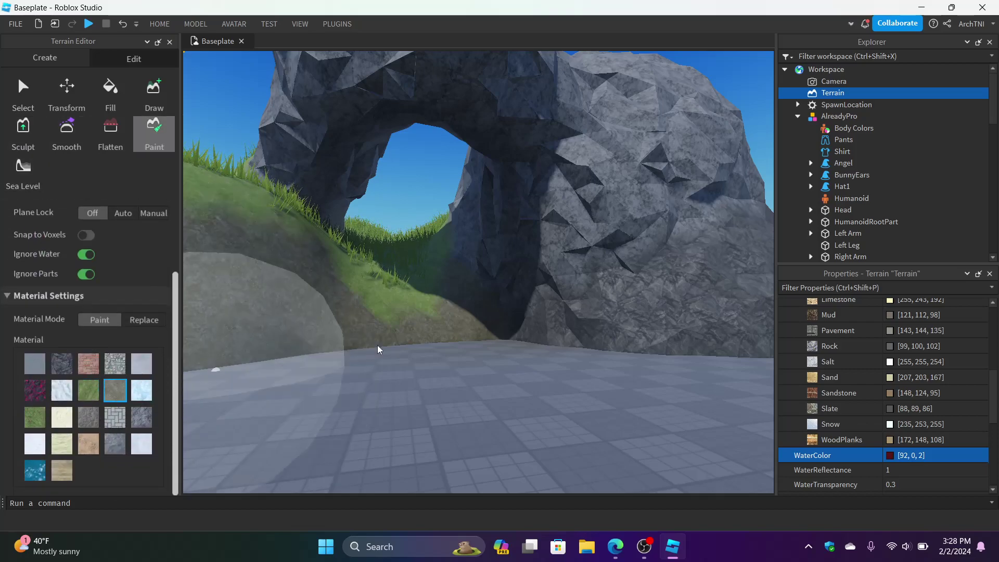
scroll(329, 356, "up", 5)
scroll(411, 312, "up", 1)
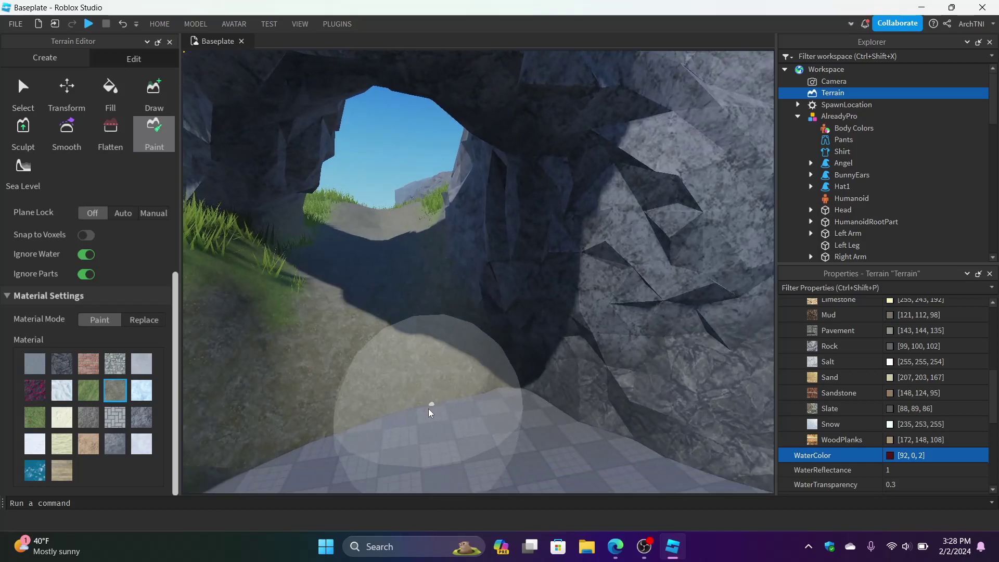
right_click_drag(431, 409, 382, 439)
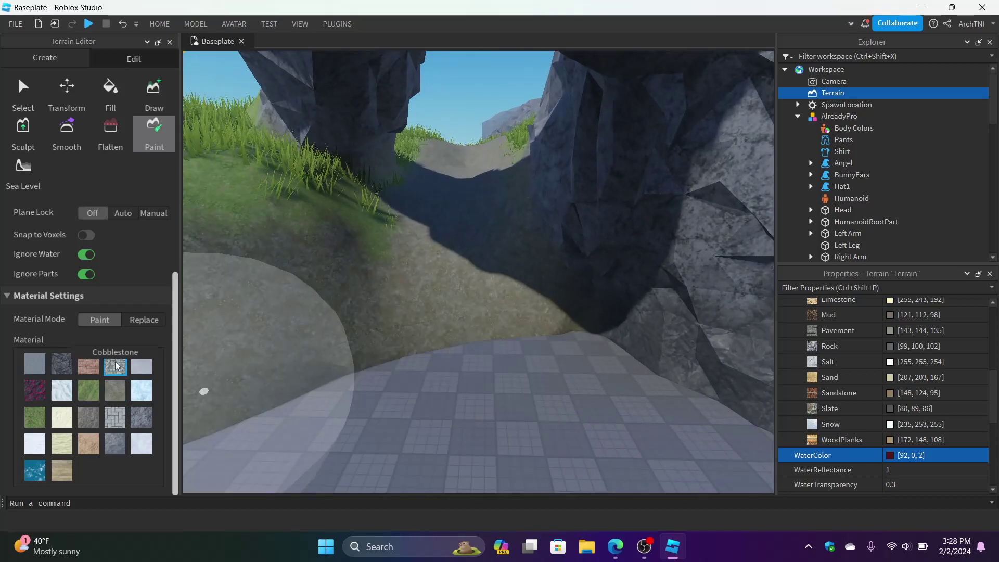
Step: Repaint the path under the rock arch with the Cobblestone material
left_click(110, 368)
scroll(530, 334, "up", 3)
scroll(485, 223, "down", 3)
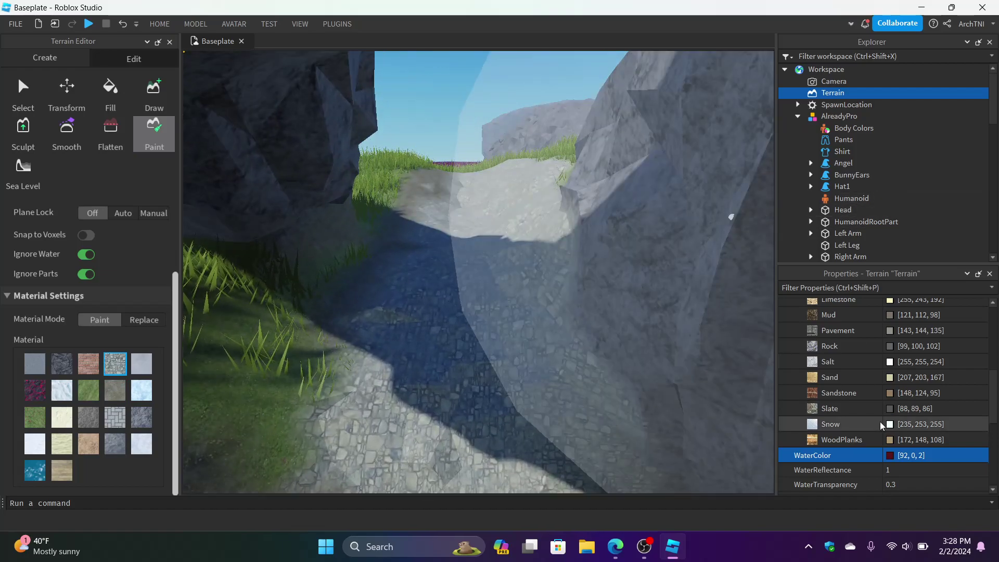
Step: Darken the terrain's Concrete material colour to 34, 34, 34
scroll(881, 424, "up", 3)
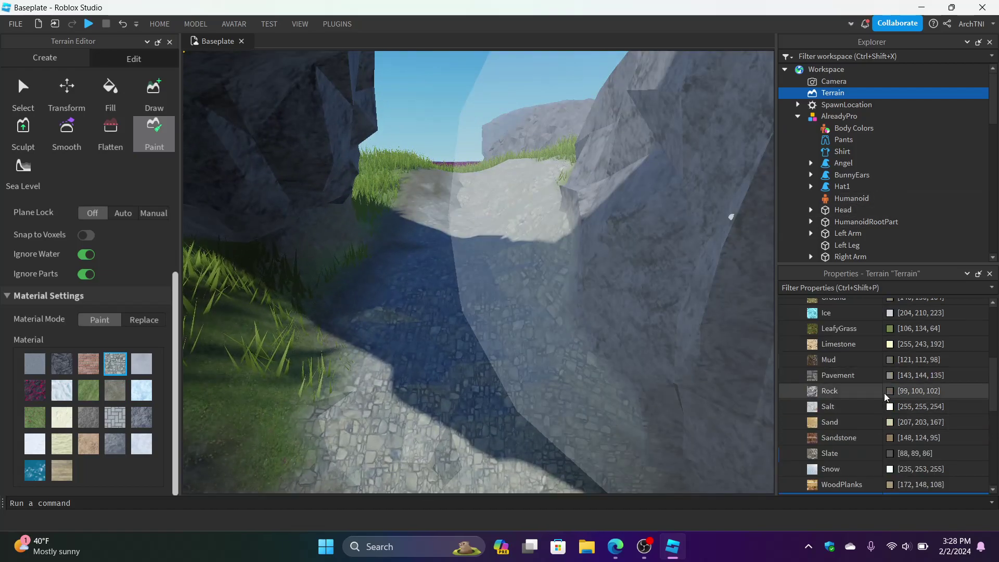
scroll(886, 396, "up", 6)
left_click(889, 324)
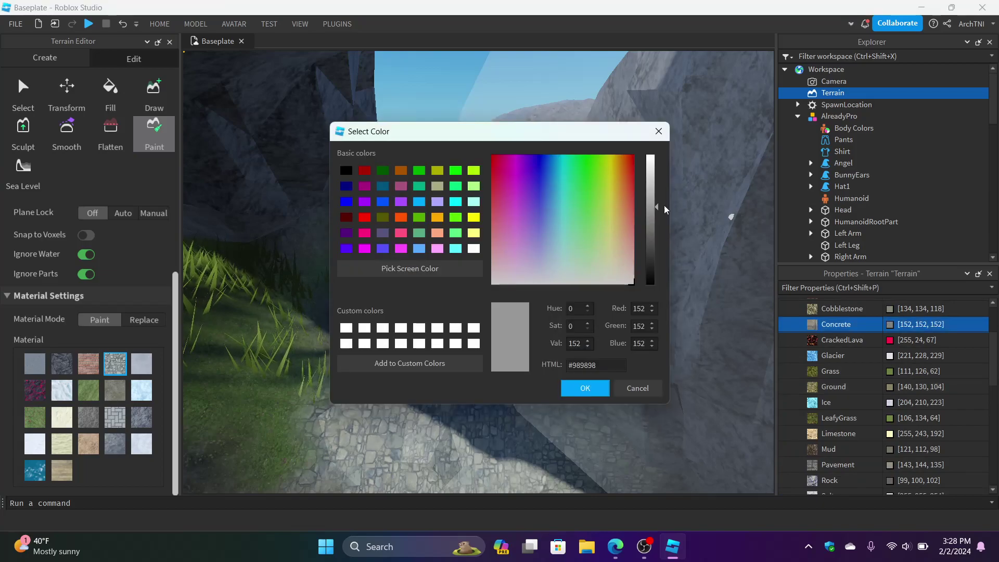
left_click(654, 236)
left_click(587, 390)
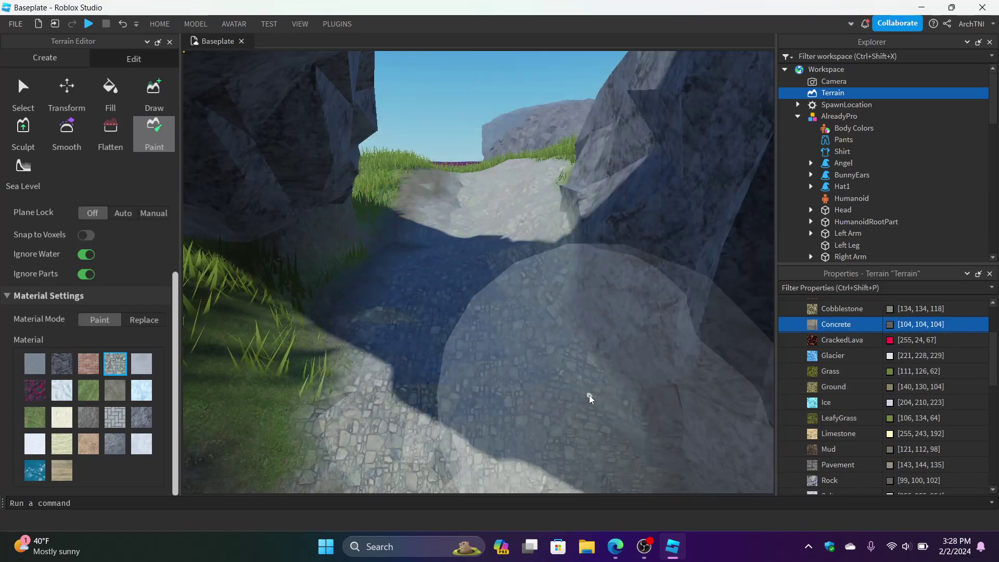
left_click(889, 325)
left_click_drag(654, 241, 653, 267)
left_click(568, 383)
right_click_drag(571, 389, 571, 389)
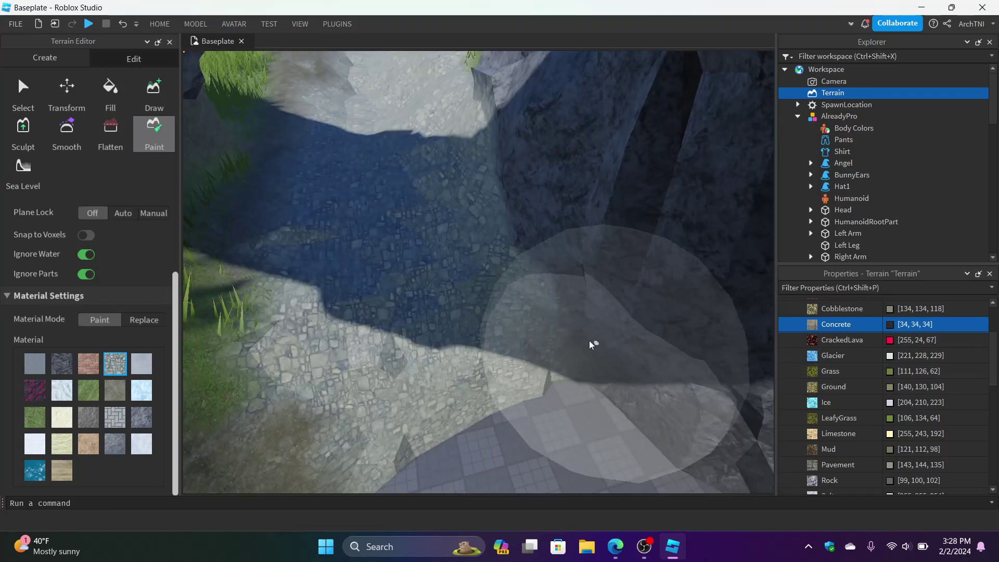
Step: Darken the terrain's Cobblestone material colour to 59, 59, 52
right_click_drag(602, 344, 602, 345)
scroll(850, 408, "down", 3)
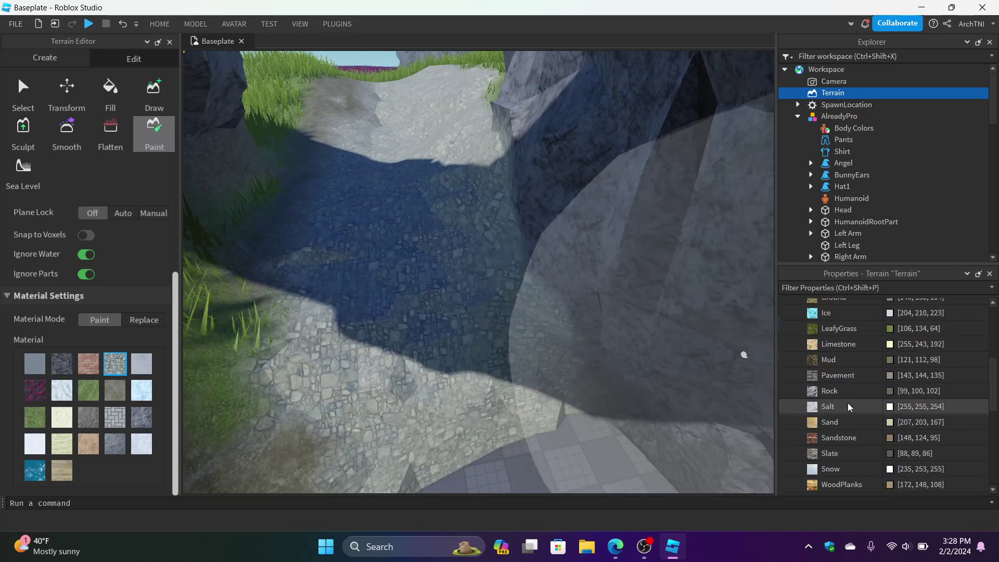
scroll(849, 407, "down", 1)
scroll(849, 407, "up", 6)
left_click(850, 407)
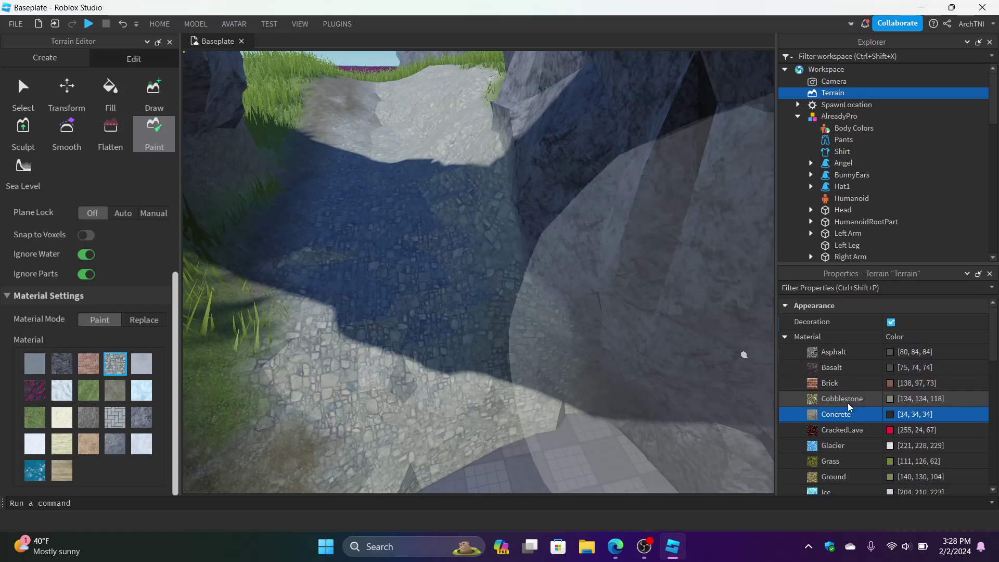
left_click(887, 399)
left_click_drag(650, 226, 661, 254)
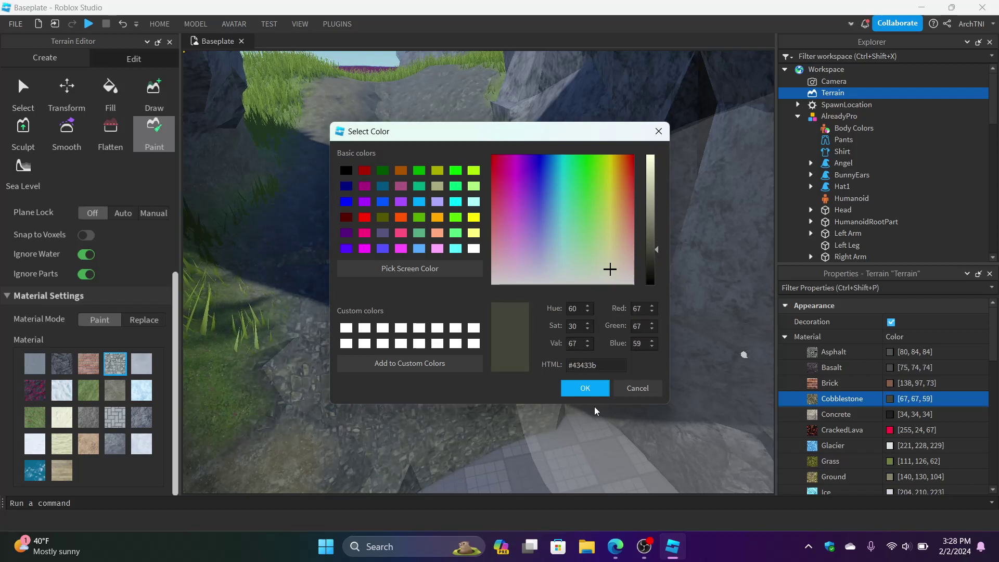
left_click(581, 388)
Step: Extend the cobblestone path across the grass hill with the base size 6 Paint brush
right_click_drag(536, 420, 493, 408)
key("s")
mouse_move(493, 408)
left_mouse_down()
mouse_move(468, 351)
mouse_move(437, 417)
left_mouse_up()
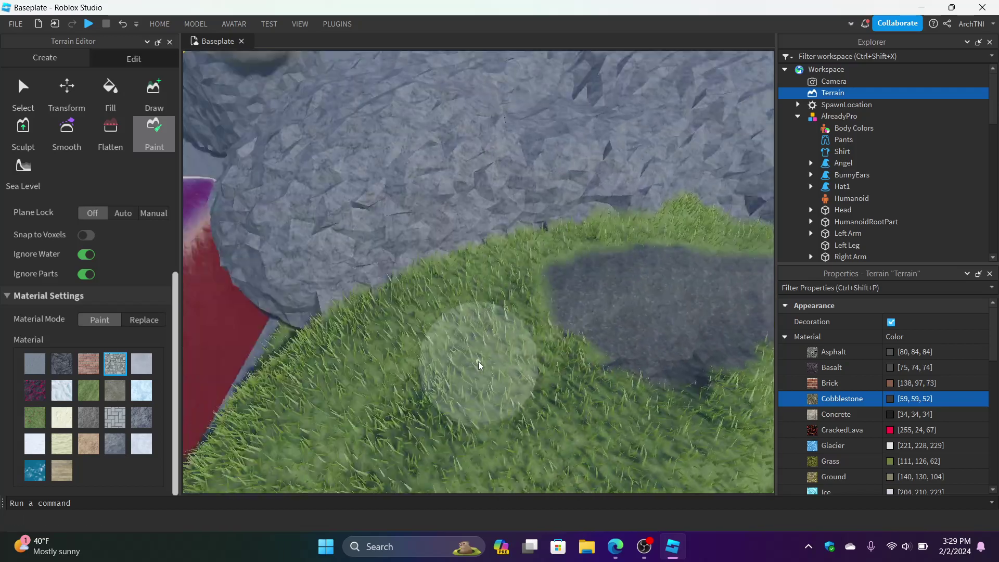
key("s")
mouse_move(486, 337)
left_mouse_down()
mouse_move(285, 385)
mouse_move(260, 440)
left_mouse_up()
Step: Reduce the Paint brush base size to 2 and paint cobblestone branches over the rock and into the grass beside the path
scroll(92, 286, "up", 3)
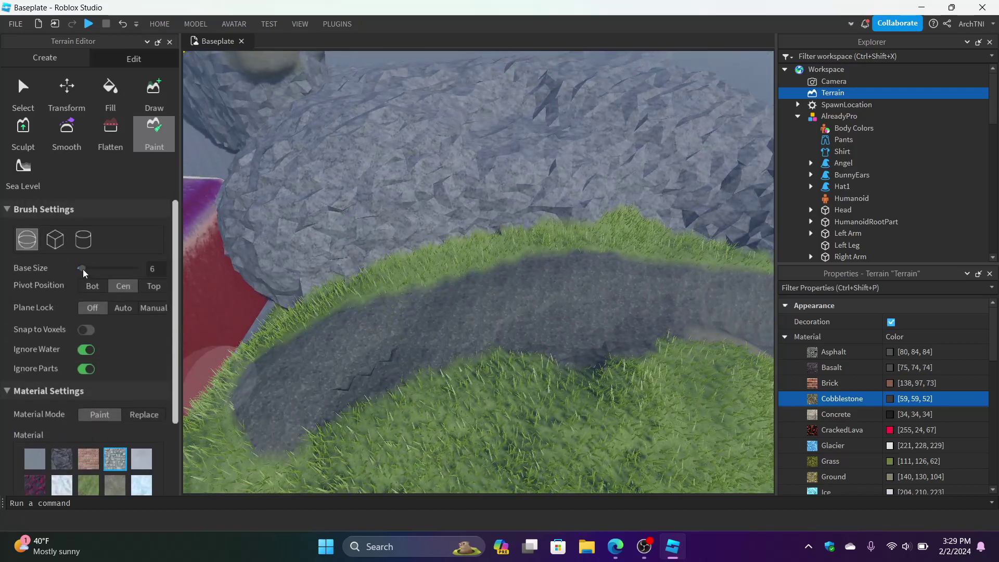
mouse_move(372, 359)
left_mouse_down()
mouse_move(446, 279)
mouse_move(468, 178)
mouse_move(524, 99)
left_mouse_up()
right_click_drag(284, 336, 286, 334)
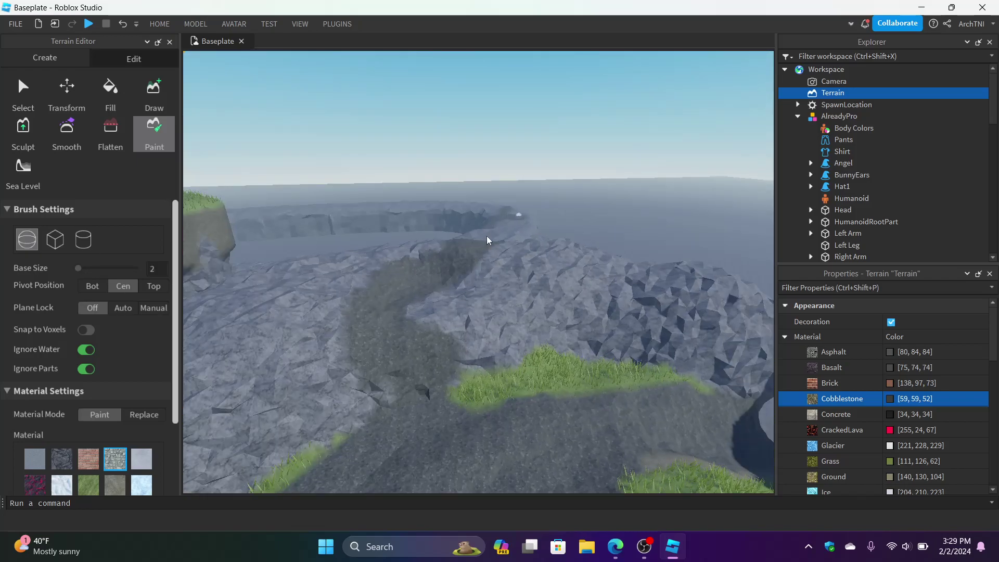
right_click_drag(494, 233, 506, 270)
mouse_move(264, 391)
left_mouse_down()
mouse_move(399, 381)
mouse_move(350, 382)
left_mouse_up()
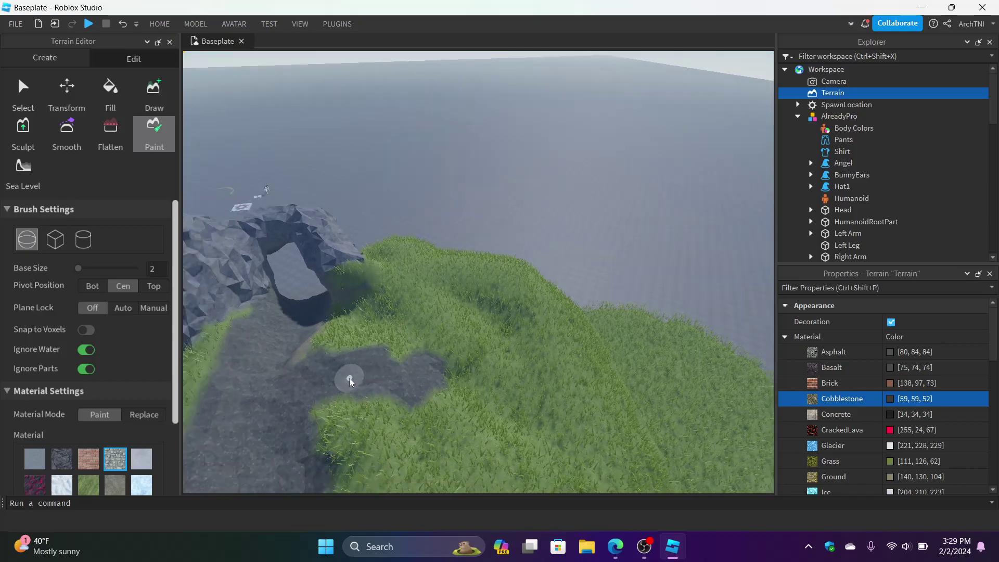
Step: Paint a wide patch of the Concrete material on the grass at the end of the short cobblestone branch
right_click_drag(350, 383, 202, 390)
scroll(86, 457, "down", 3)
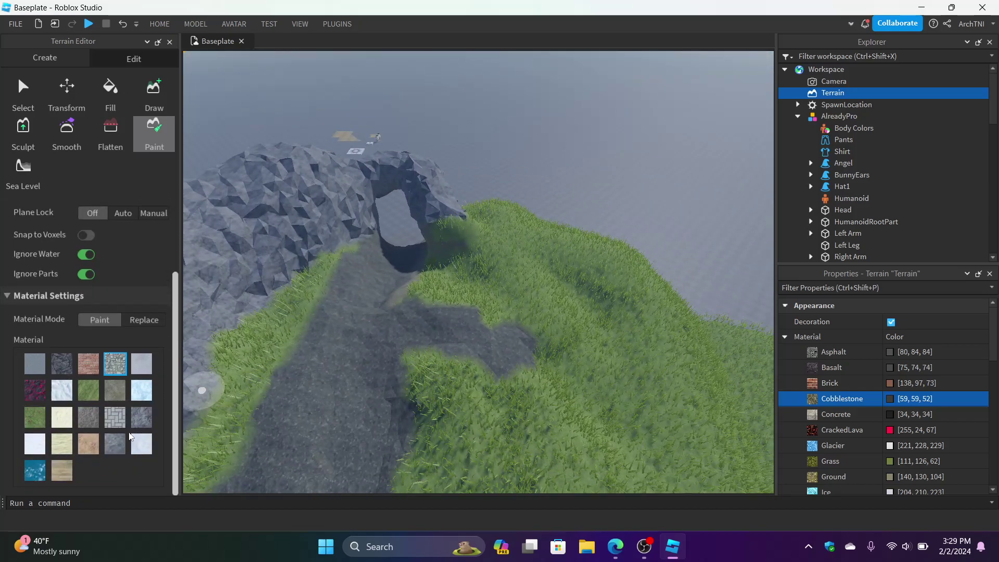
mouse_move(497, 294)
left_mouse_down()
mouse_move(490, 332)
mouse_move(575, 381)
mouse_move(524, 347)
mouse_move(541, 349)
left_mouse_up()
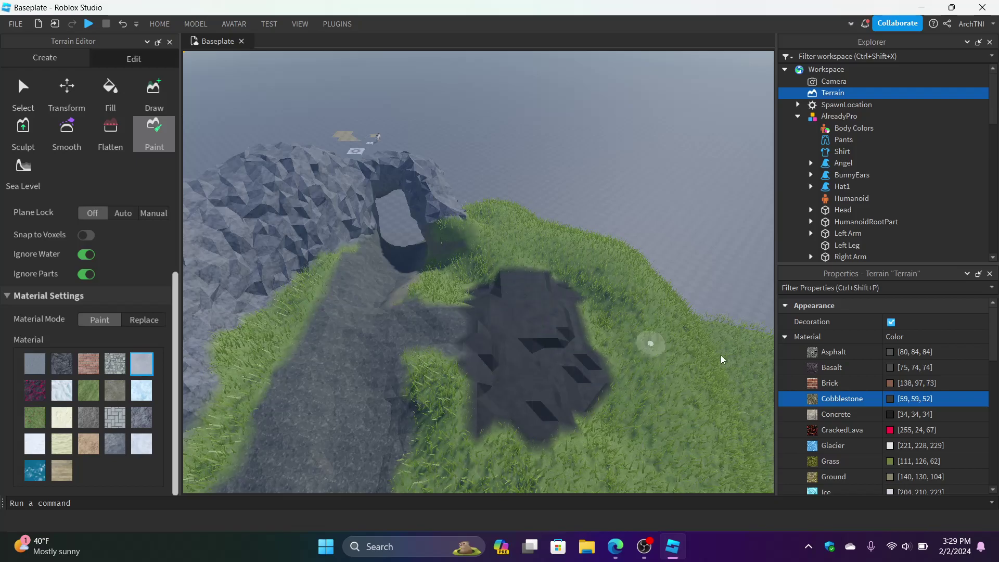
Step: Set the terrain's Concrete material colour to 109, 109, 109
left_click(890, 414)
left_click_drag(651, 212, 655, 228)
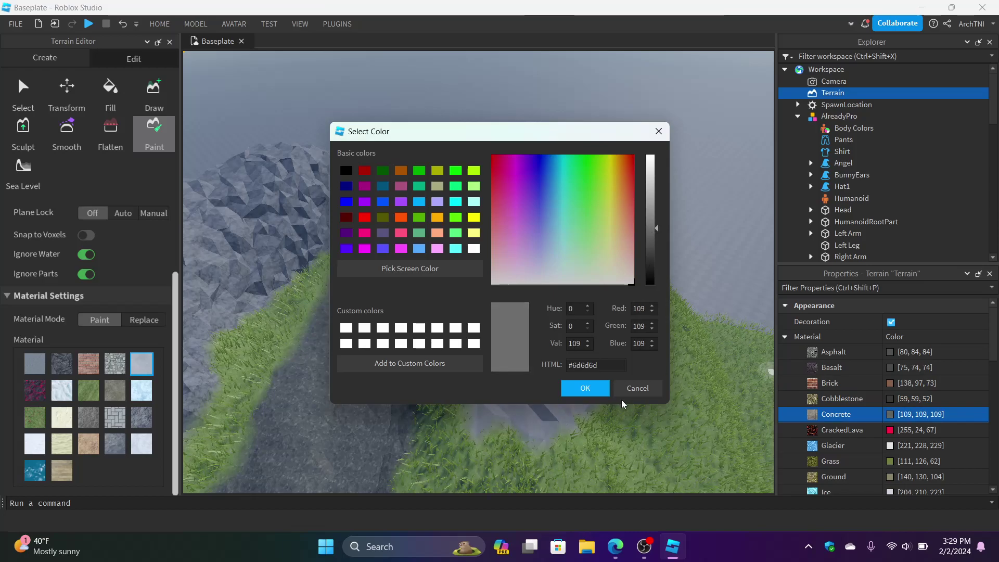
left_click(585, 388)
Step: Smooth the jagged surface of the concrete patch with a sphere Smooth brush of base size 6 and strength 1
key("w")
right_click_drag(539, 350, 546, 347)
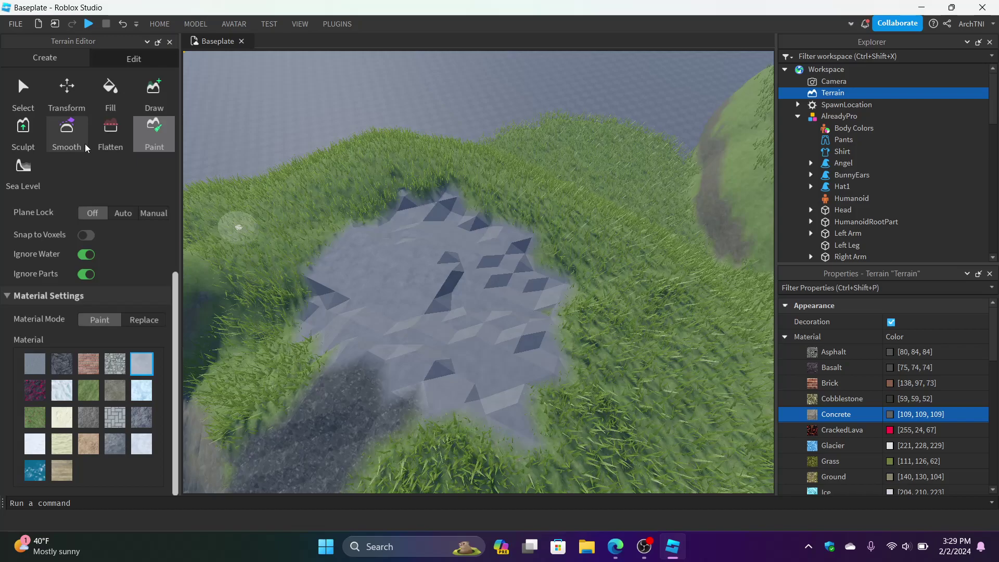
left_click(67, 137)
mouse_move(468, 263)
left_mouse_down()
mouse_move(486, 267)
mouse_move(406, 285)
mouse_move(381, 276)
mouse_move(439, 346)
mouse_move(367, 245)
mouse_move(537, 307)
mouse_move(414, 290)
left_mouse_up()
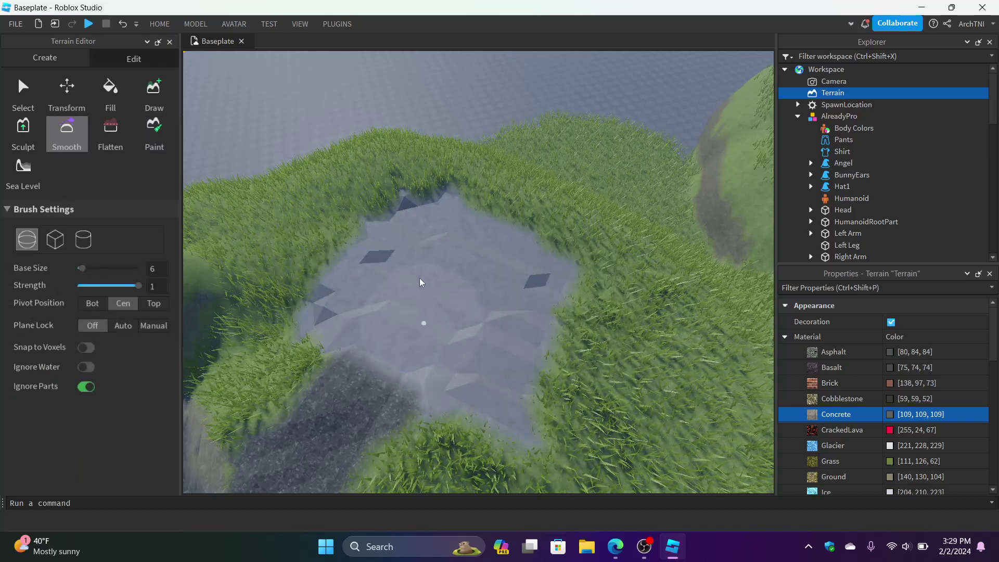
Step: Enlarge the Smooth brush to base size 28 and smooth across the whole concrete patch
left_click_drag(81, 268, 104, 268)
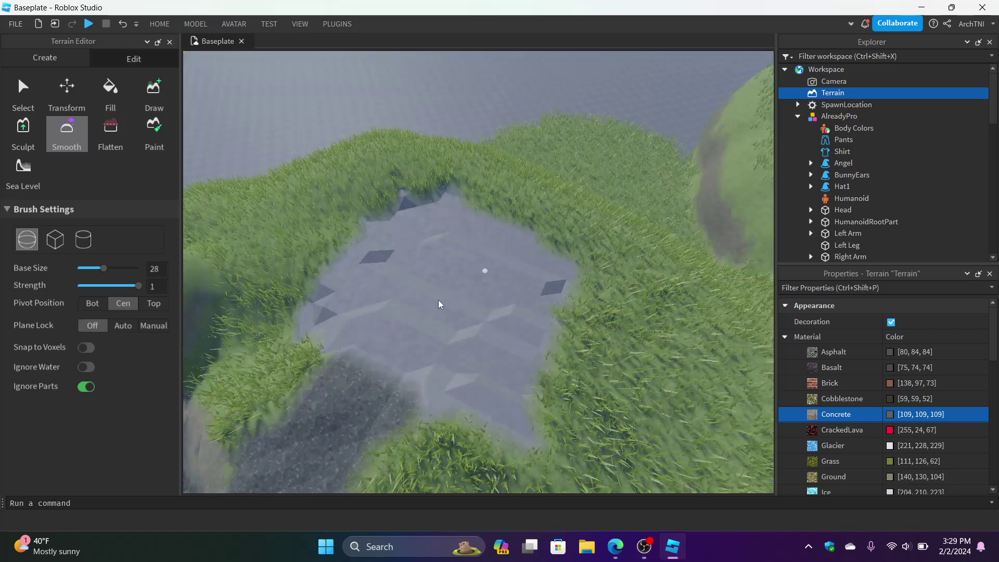
mouse_move(510, 341)
left_mouse_down()
mouse_move(535, 330)
mouse_move(513, 294)
mouse_move(568, 272)
mouse_move(439, 342)
left_mouse_up()
right_click_drag(439, 341, 438, 341)
left_click_drag(536, 333, 504, 356)
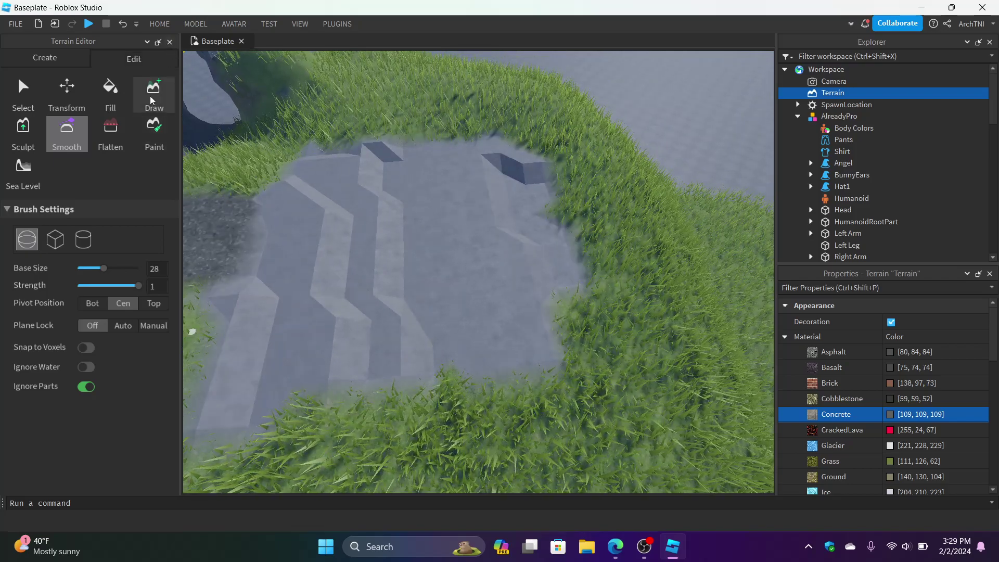
Step: Level the stepped concrete patch with a sphere Flatten brush of base size 6
left_click(110, 132)
mouse_move(461, 242)
left_mouse_down()
mouse_move(397, 158)
mouse_move(322, 271)
mouse_move(567, 281)
mouse_move(517, 239)
left_mouse_up()
key("a")
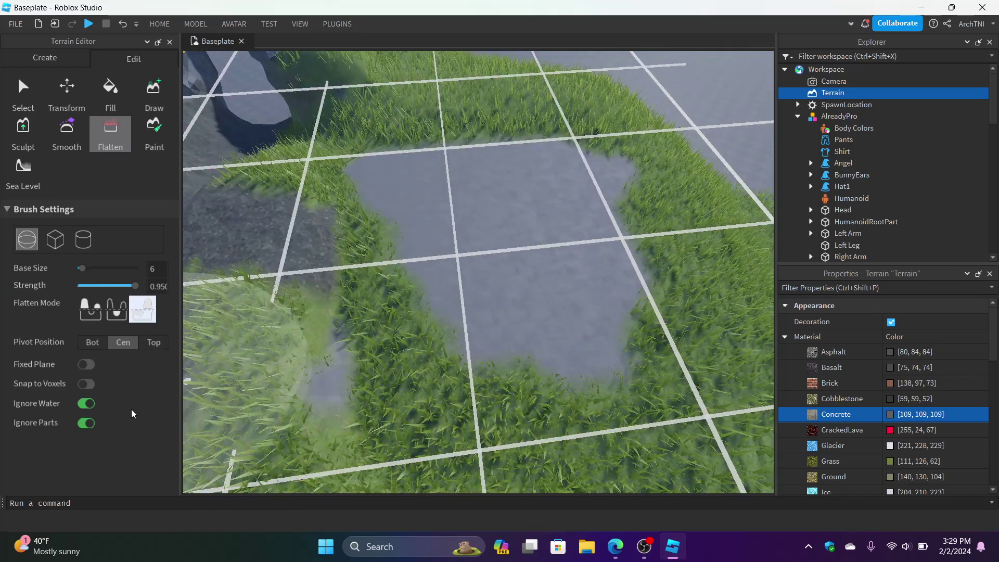
Step: Switch through the other two Flatten Mode options and restore the original third mode
left_click(116, 315)
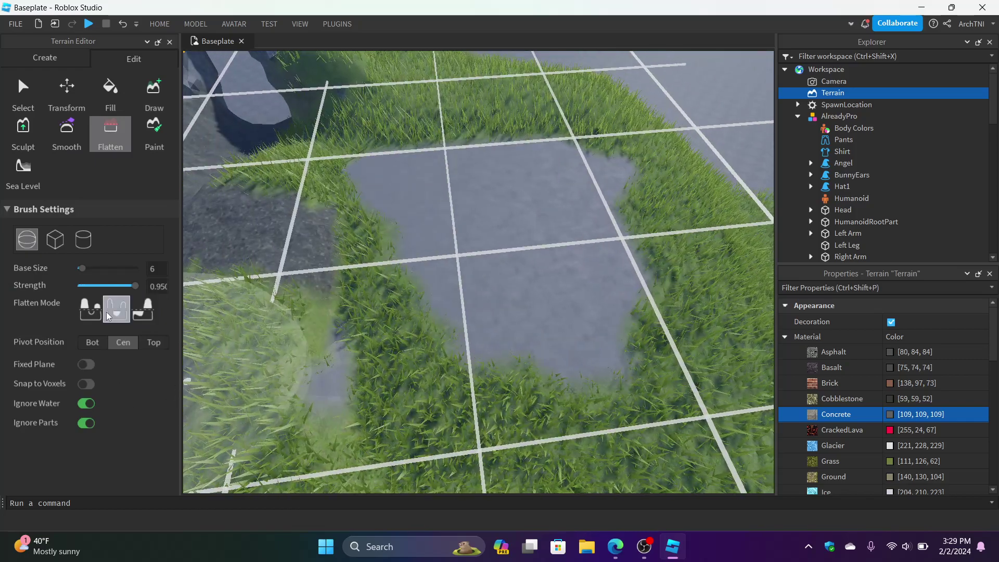
left_click(90, 316)
left_click(140, 315)
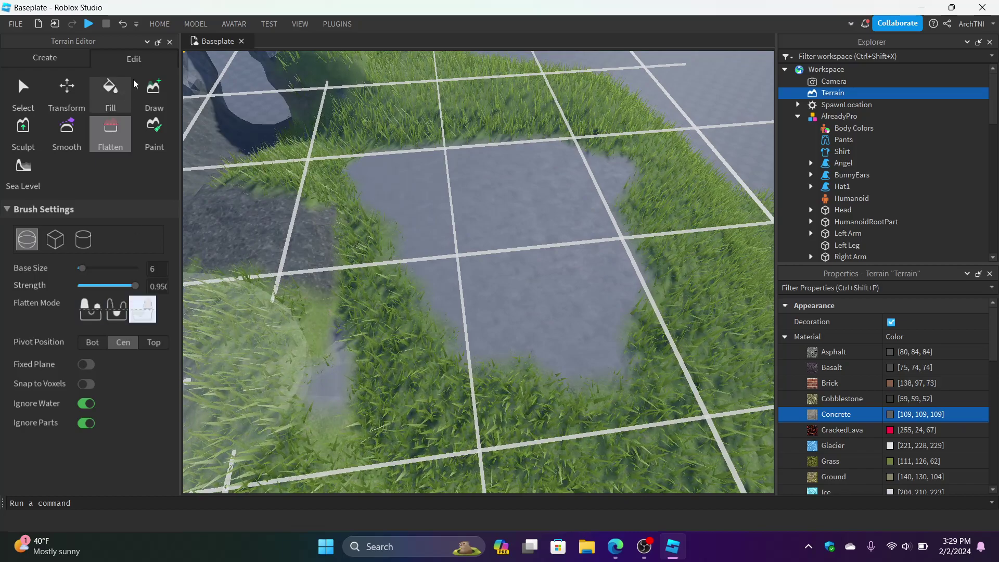
Step: Close the Terrain Editor and open the Toolbox
left_click(169, 41)
left_click(165, 25)
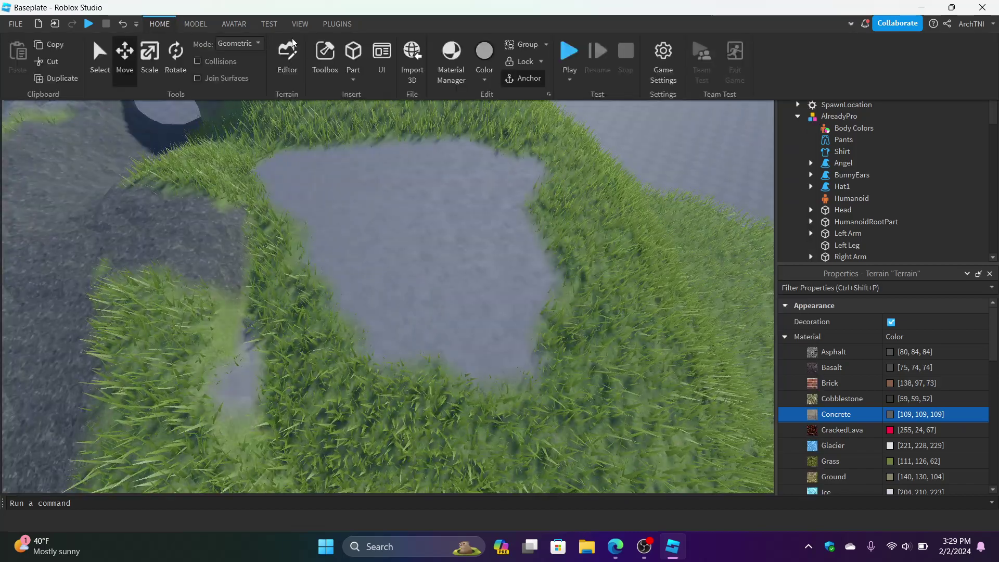
left_click(333, 72)
left_click(333, 74)
left_click(291, 73)
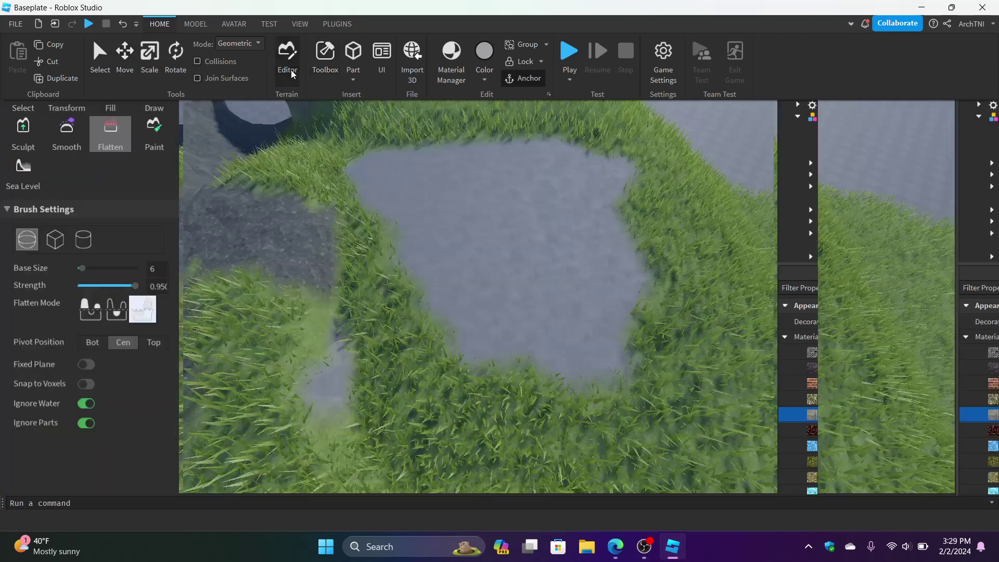
left_click(291, 73)
left_click(327, 73)
Step: Search the Toolbox models for "kill"
left_click(372, 294)
left_click(59, 125)
left_click(58, 124)
left_click(166, 141)
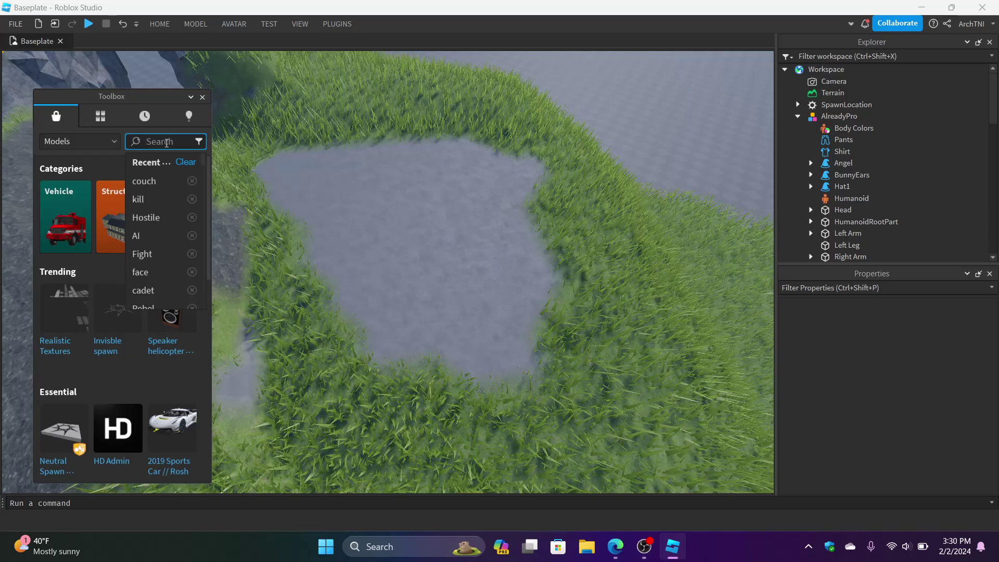
type("kill")
key("Return")
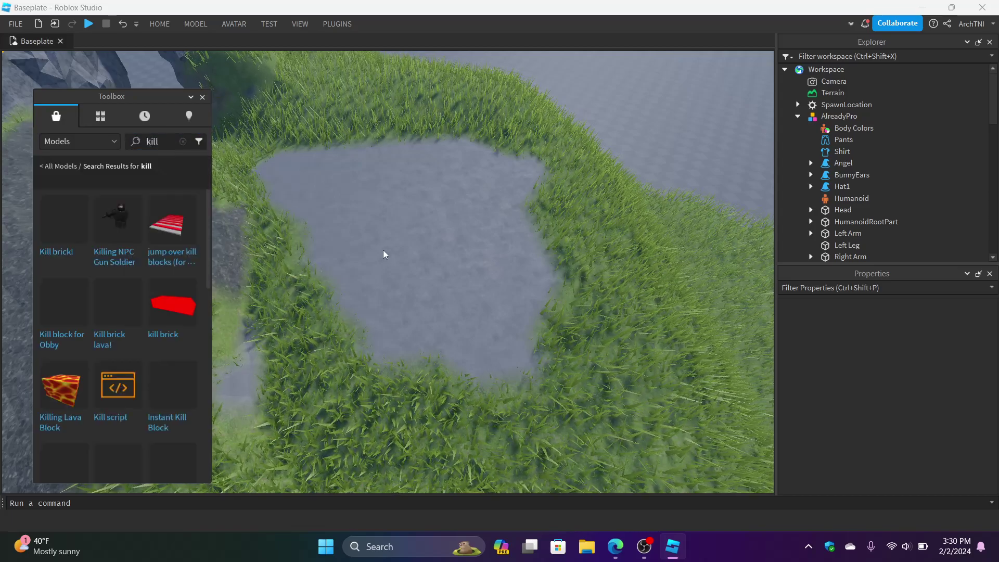
Step: Insert the "Kill brick!" model on an open area of the baseplate, accepting its included script
right_click_drag(383, 253, 290, 232)
key("w")
left_click(54, 241)
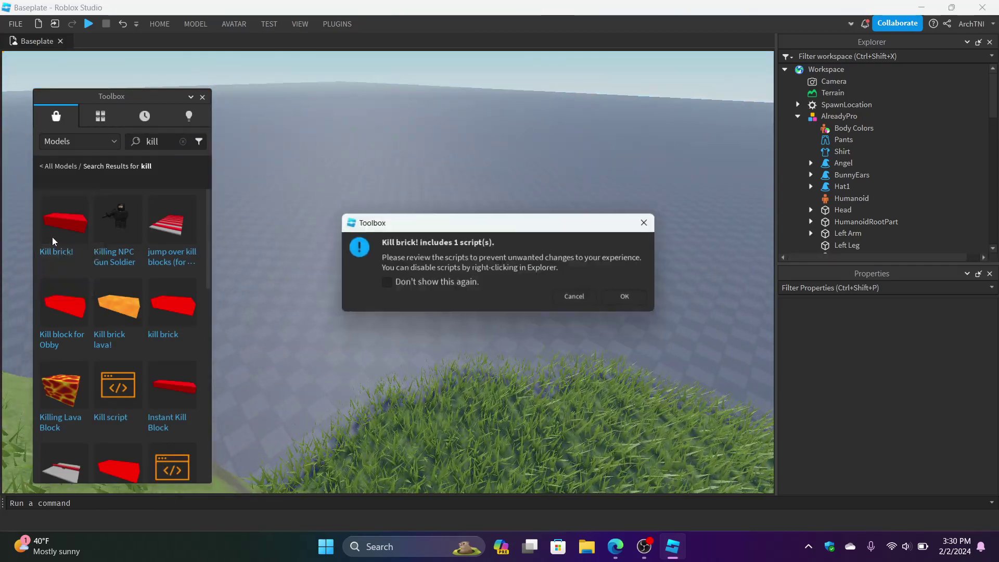
left_click(628, 297)
left_click(610, 318)
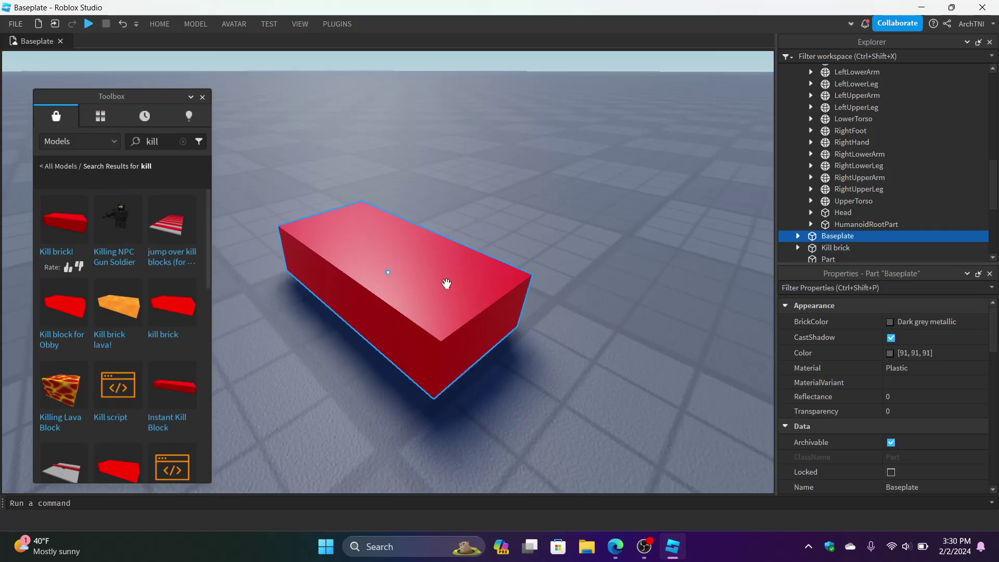
Step: Open the Kill brick's Code script, close the Toolbox, and set Parent.Humanoid.Health on line 9 to 15
left_click(445, 283)
scroll(822, 210, "down", 1)
scroll(843, 214, "down", 1)
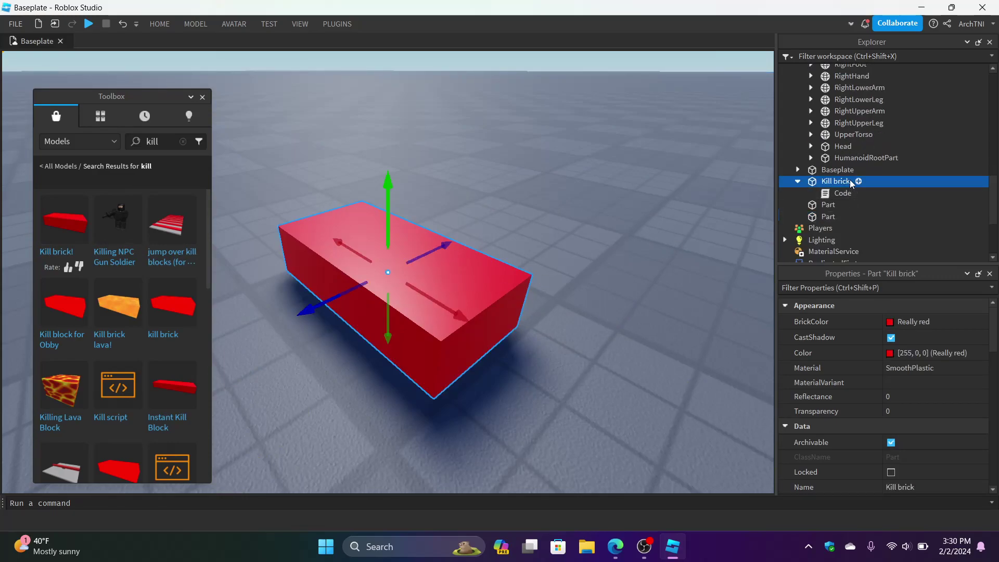
double_click(831, 193)
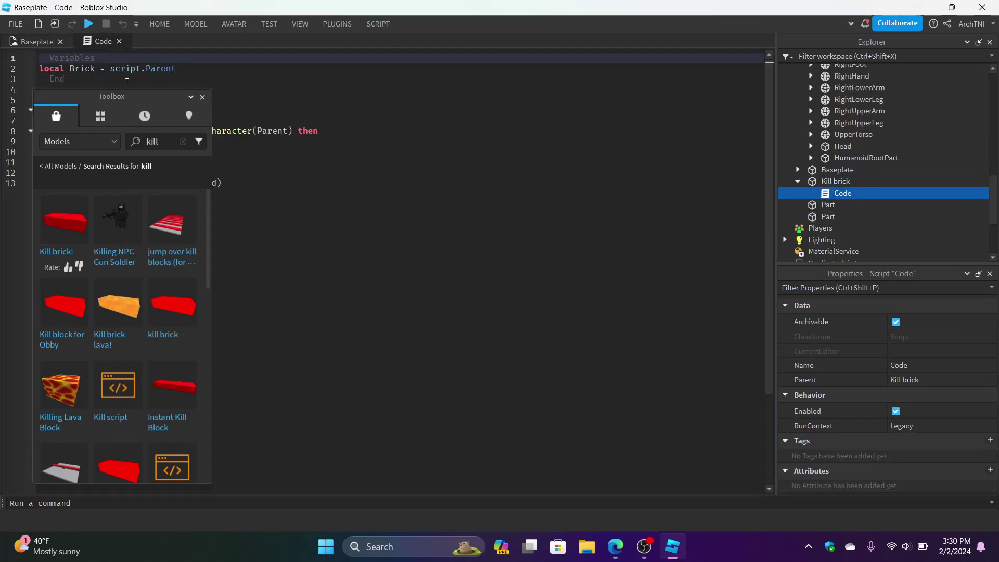
left_click(203, 97)
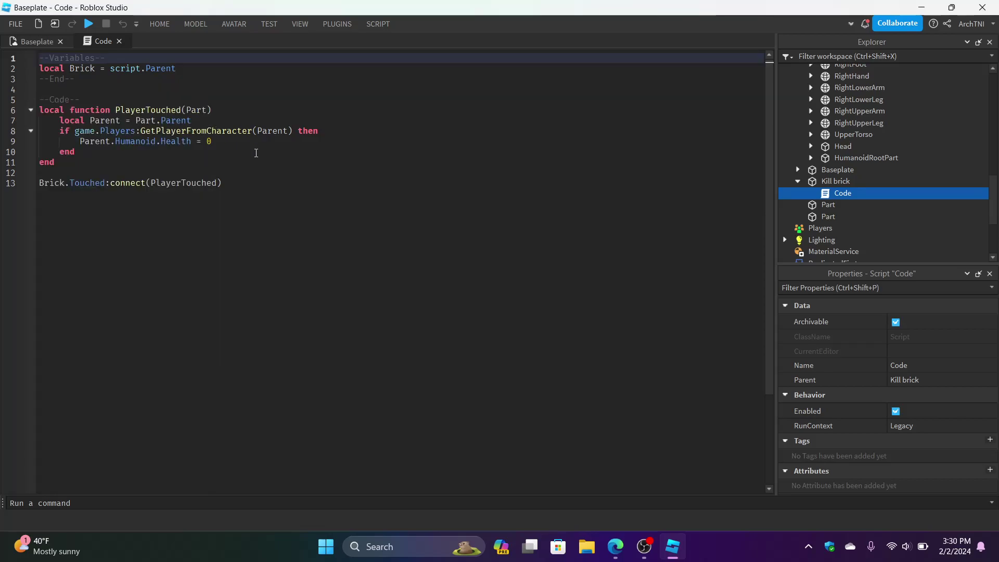
left_click(228, 144)
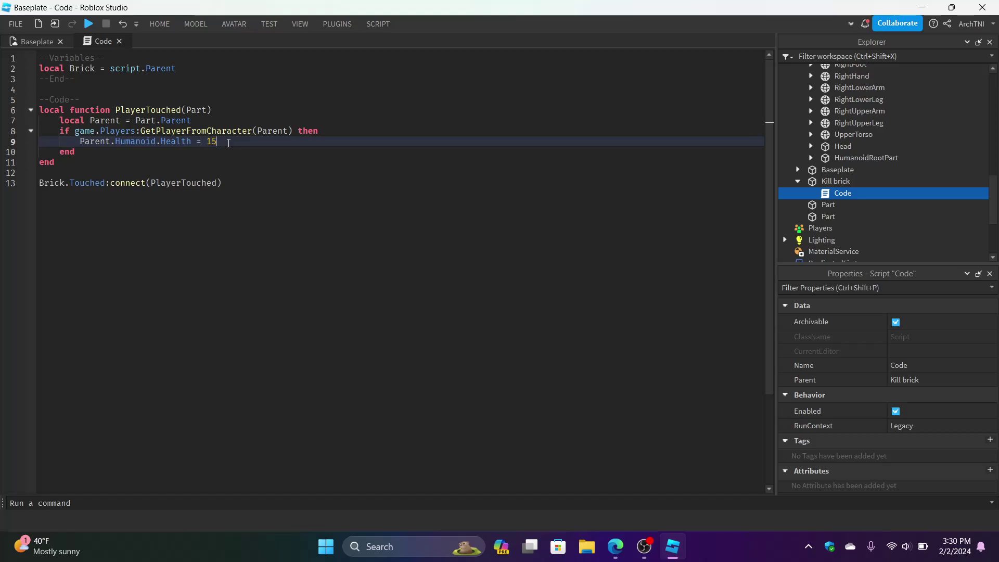
Step: Return to the Baseplate view and start a Play Here test near the kill brick
left_click(36, 42)
scroll(408, 205, "down", 5)
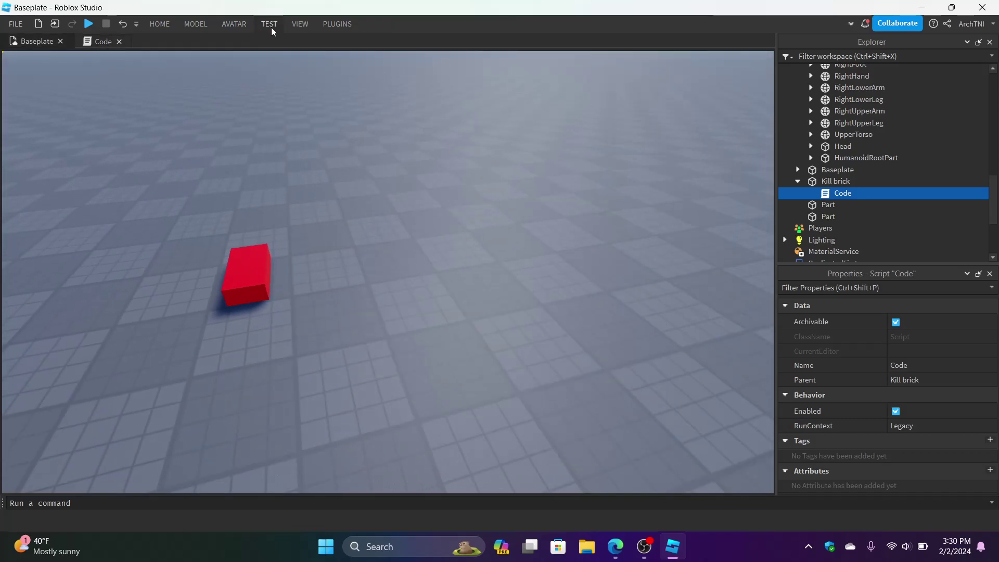
left_click(292, 26)
left_click(269, 25)
left_click(17, 79)
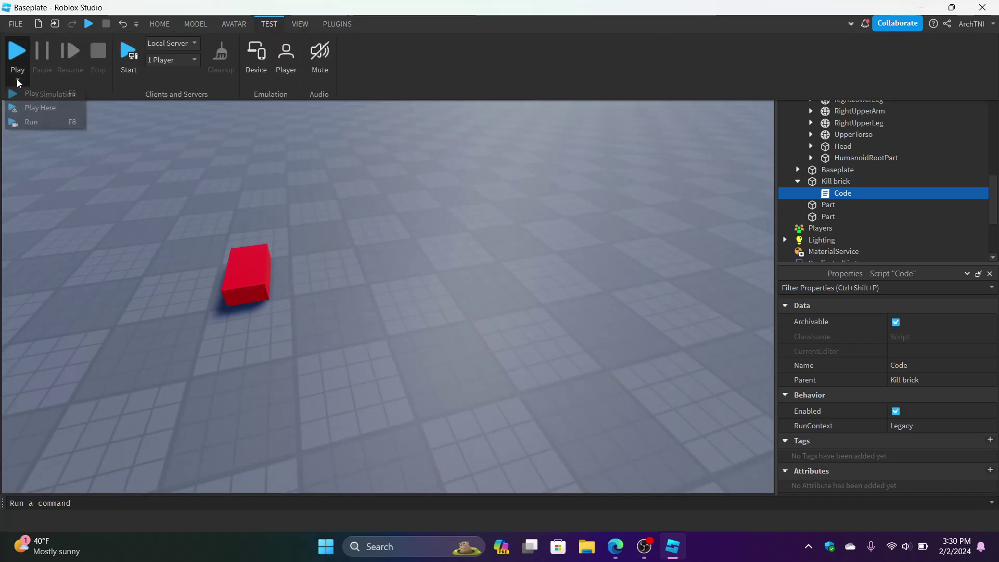
left_click(31, 108)
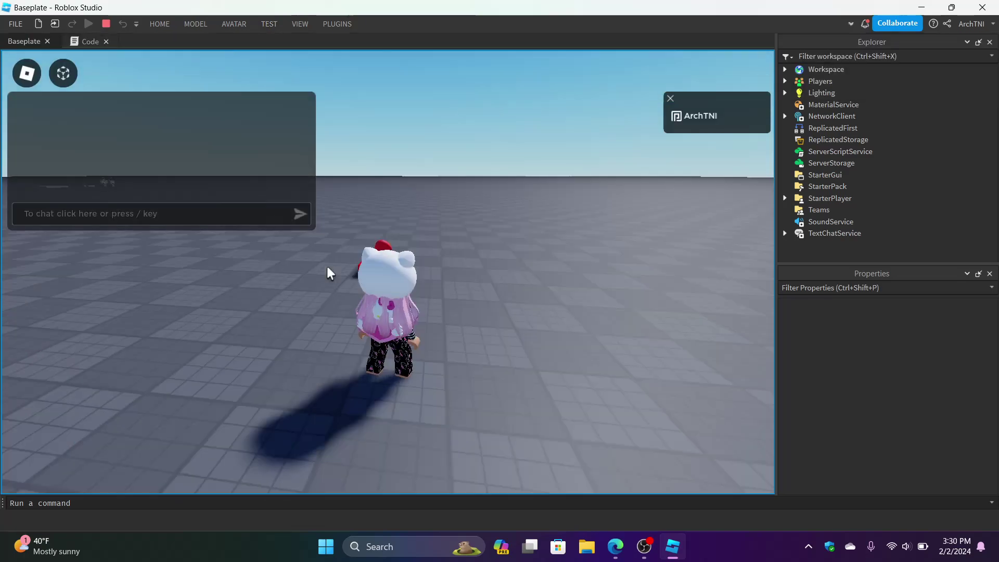
Step: Walk the avatar onto the red kill brick and back off it to test the edited script
right_click_drag(326, 267, 327, 267)
key("w")
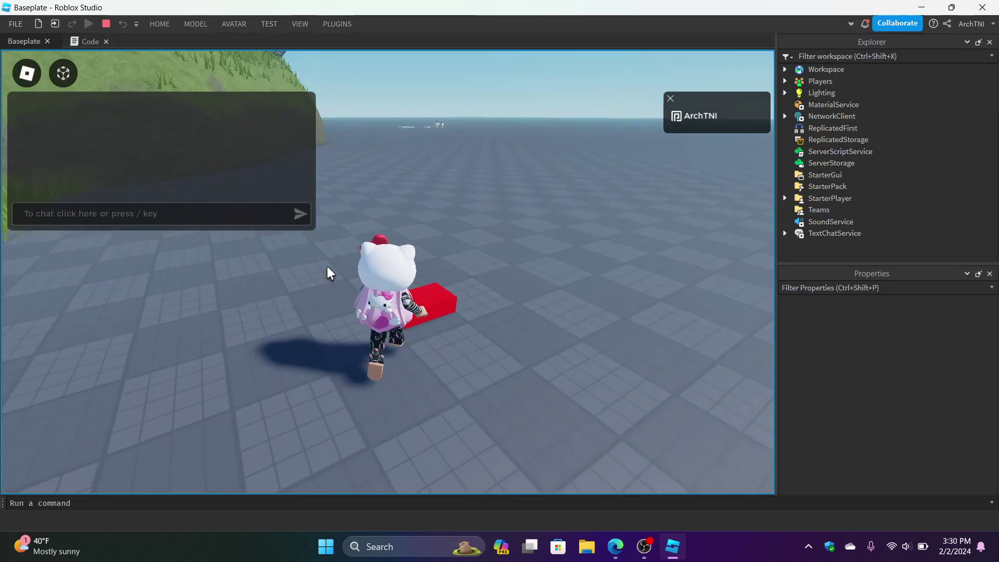
key("a")
key("d")
key("w")
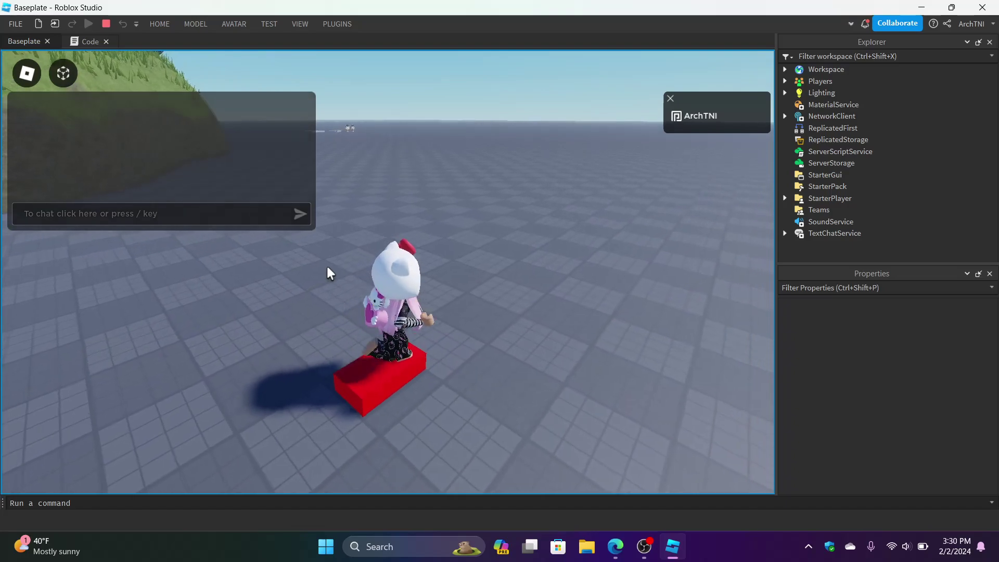
key("a")
key("s")
key("d")
key("s")
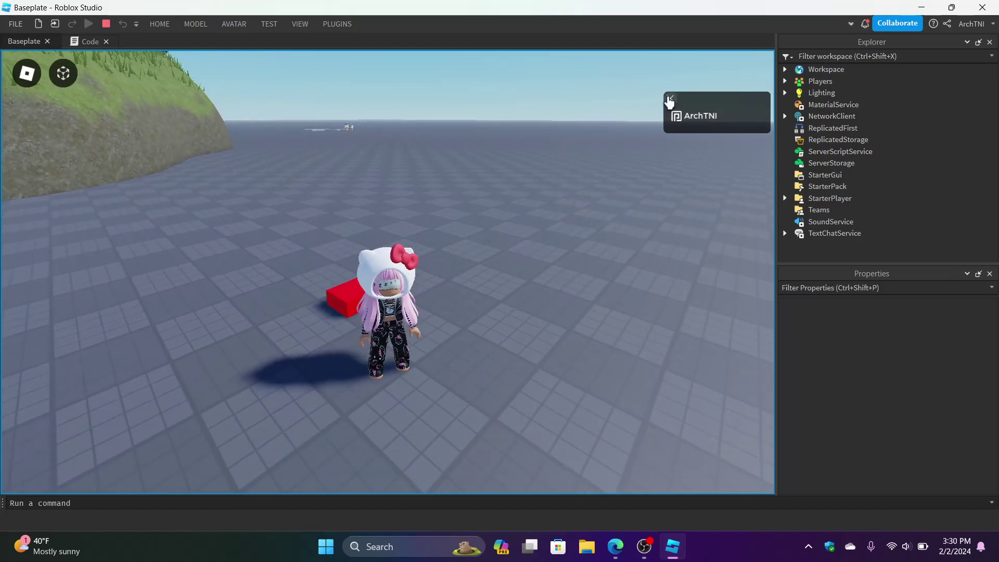
Step: Toggle the in-game player list and stop the playtest
left_click(695, 111)
key("Tab")
key("Tab")
left_click(670, 99)
key("Tab")
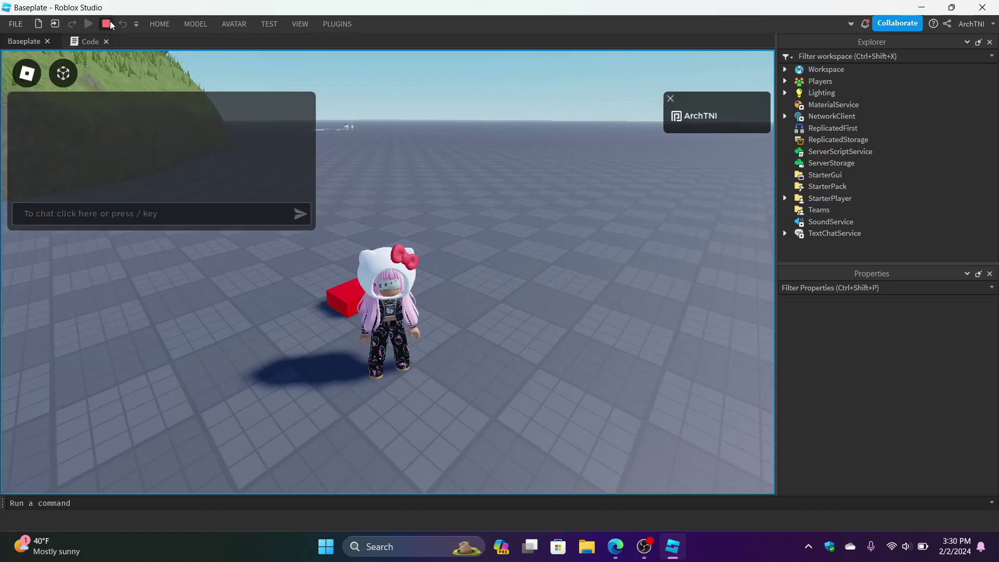
left_click(107, 24)
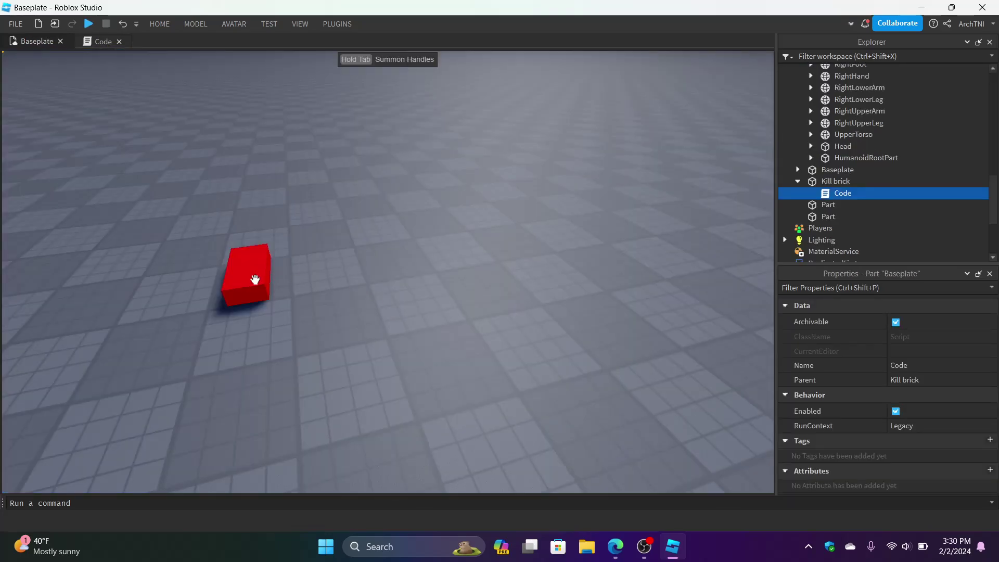
Step: Open the Code script inside the Kill brick to review its touch function, and close the script
left_click(255, 279)
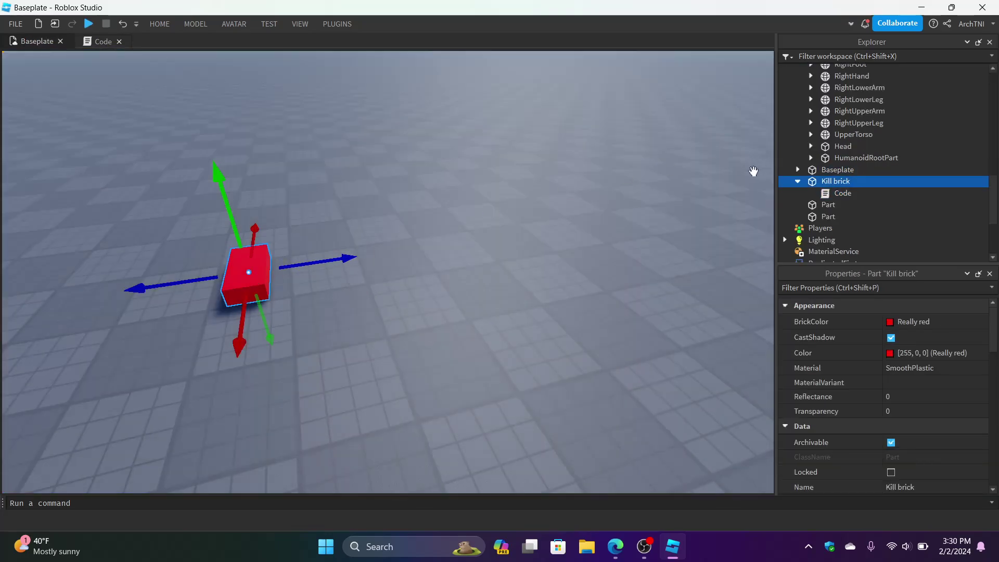
double_click(827, 193)
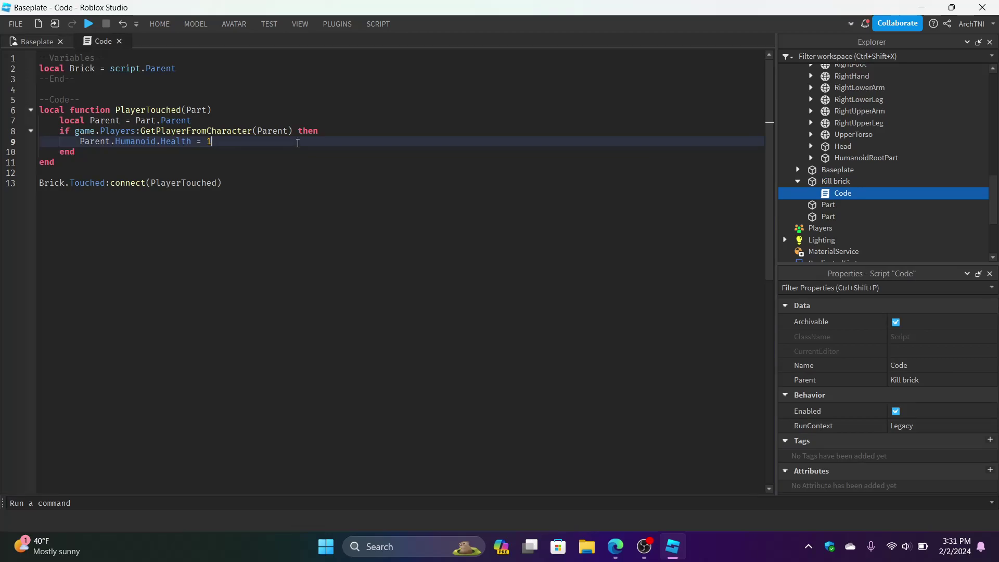
left_click(119, 42)
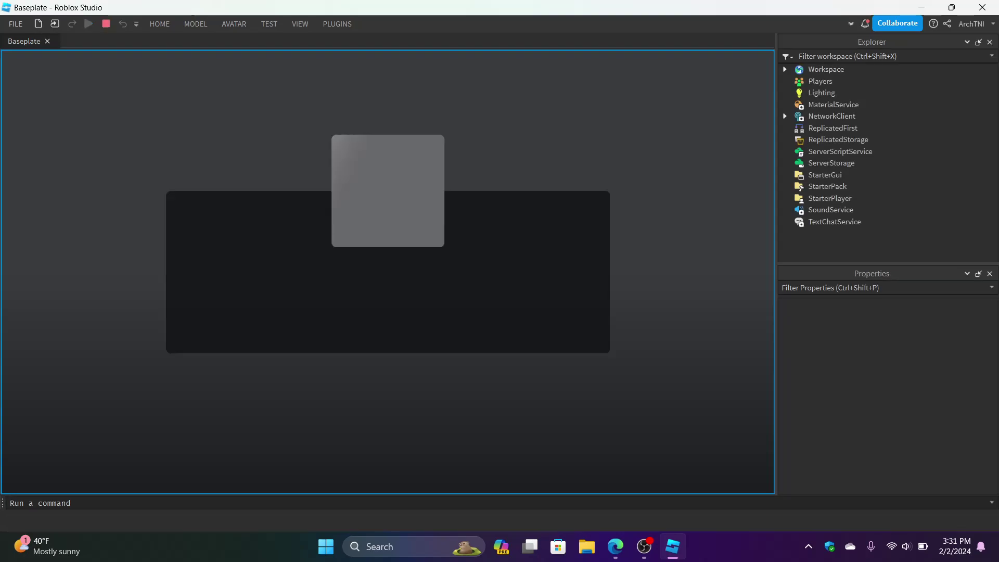
left_click(644, 546)
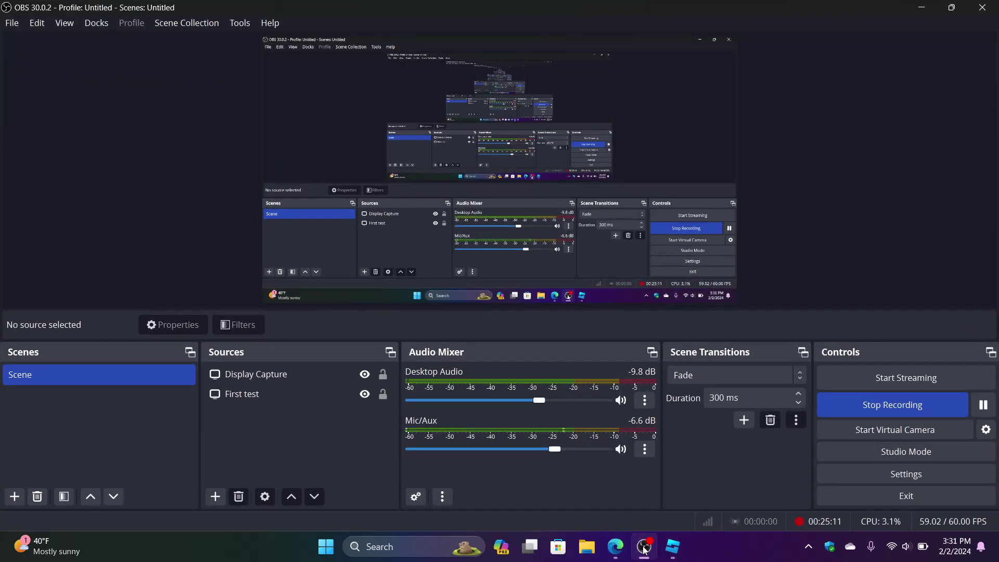
left_click(644, 547)
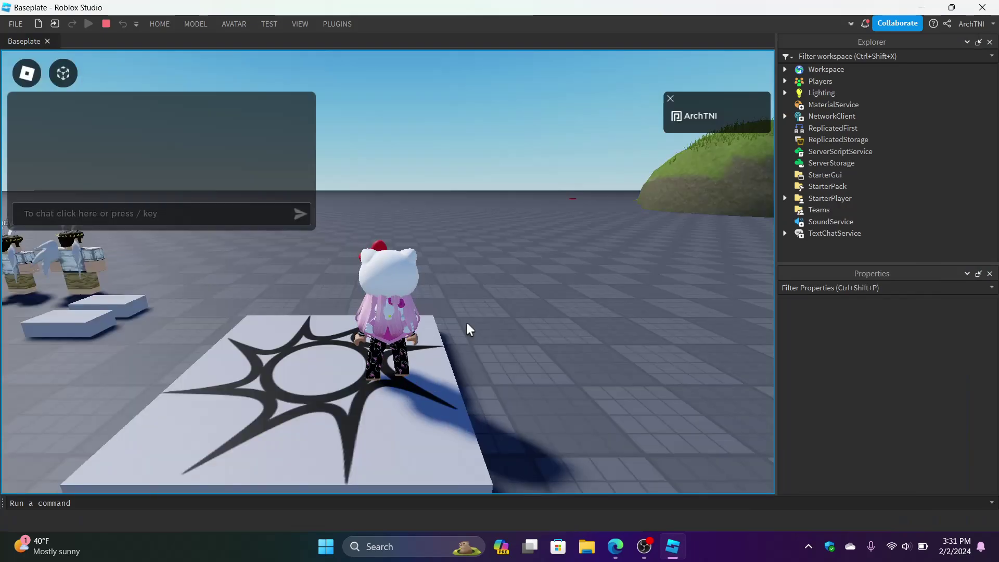
Step: Playtest by running the character from the spawn pad across the baseplate into the red kill brick, and stop the test
key("w")
right_click_drag(485, 333, 485, 333)
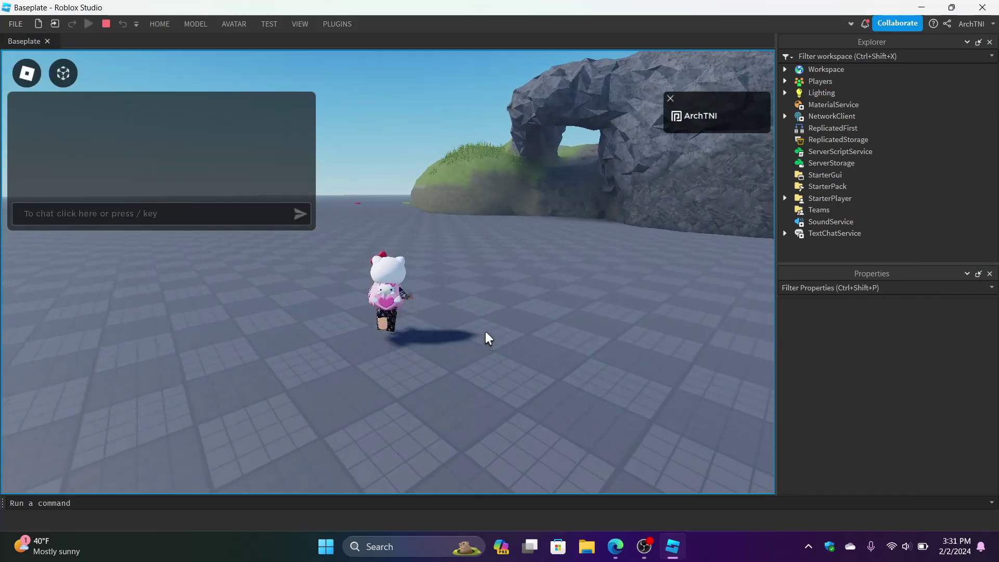
key("space")
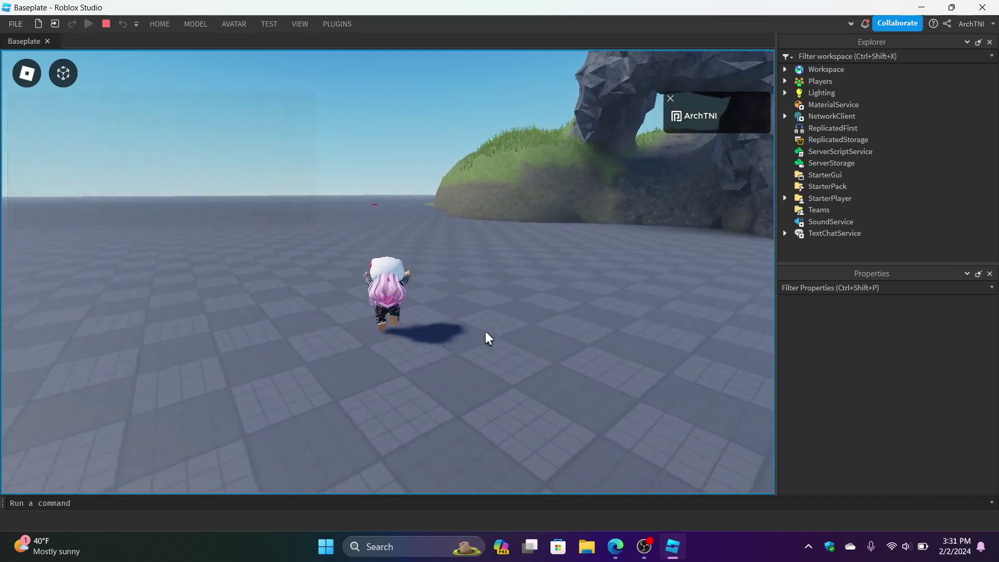
key("space")
key("space")
key("space")
key("space")
key("space")
key("space")
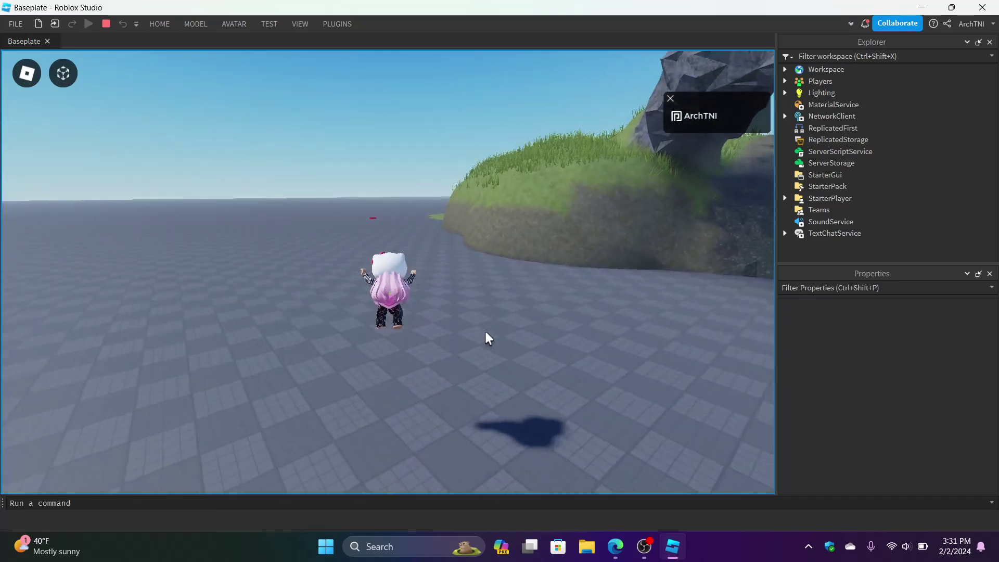
key("space")
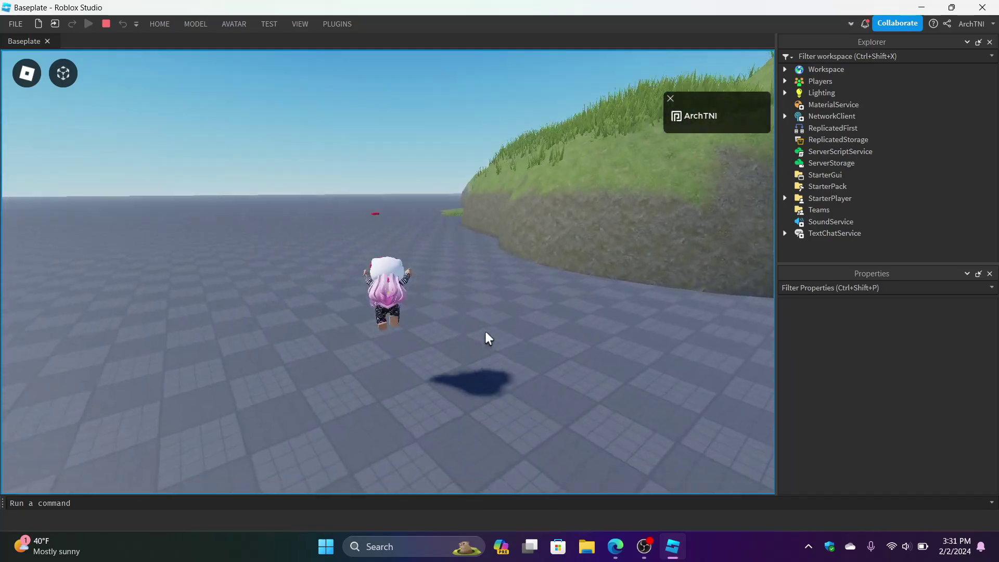
key("w")
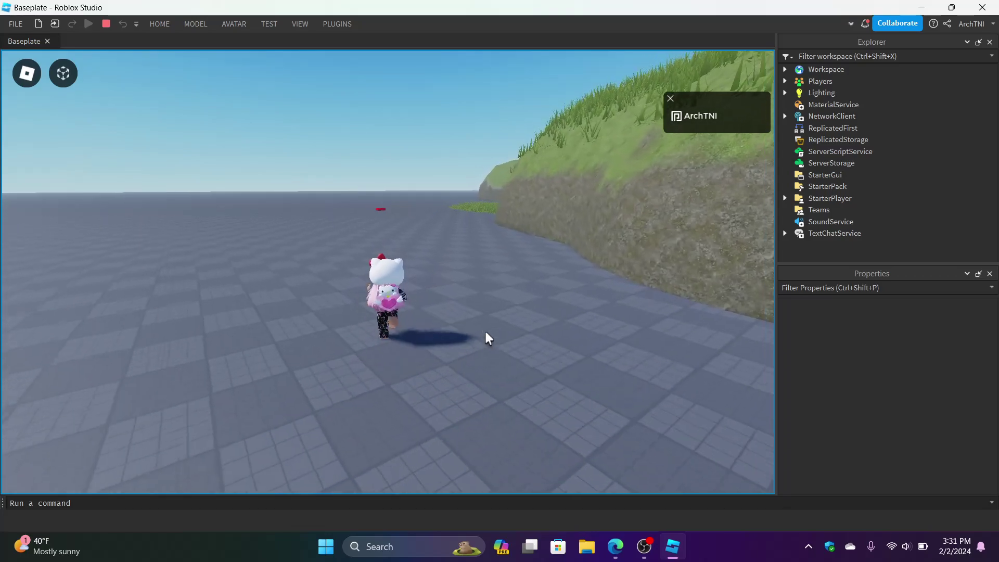
key("w")
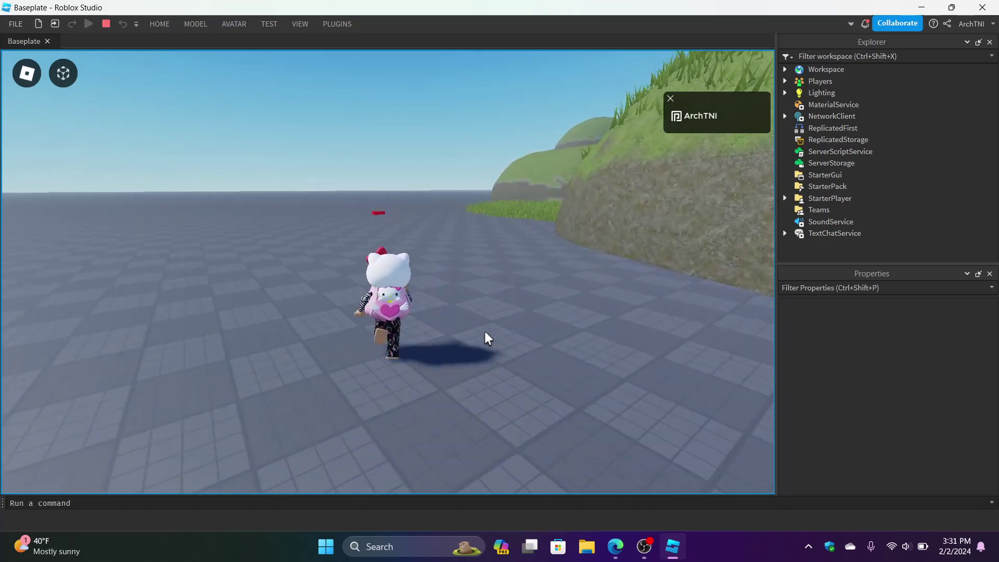
key("w")
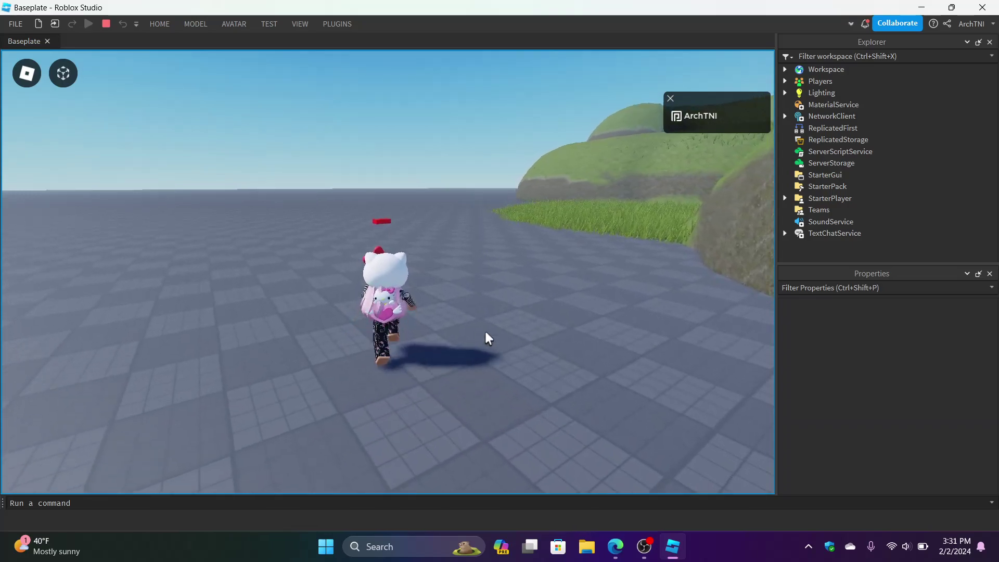
key("w")
key("Right")
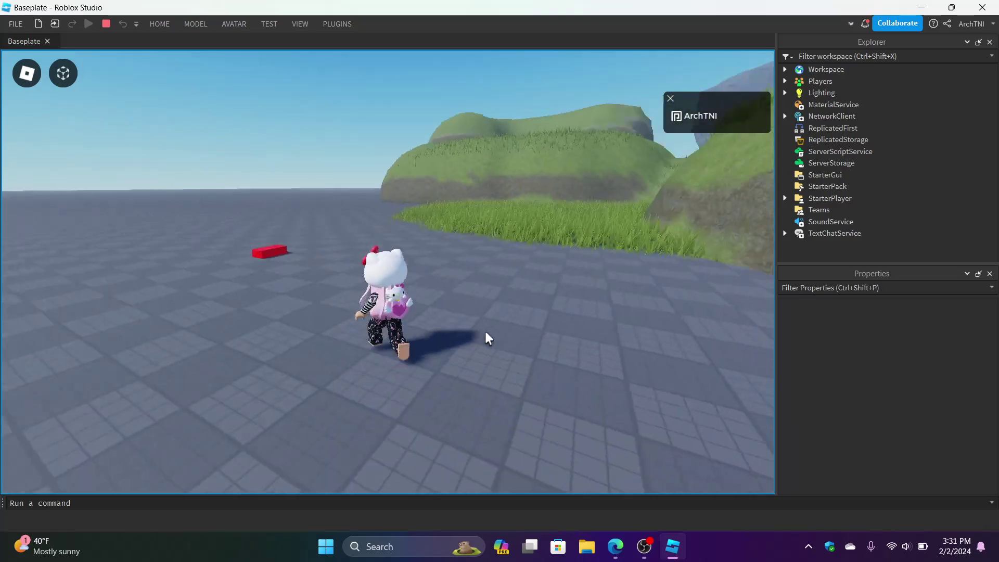
key("w")
key("Left")
key("w")
key("a")
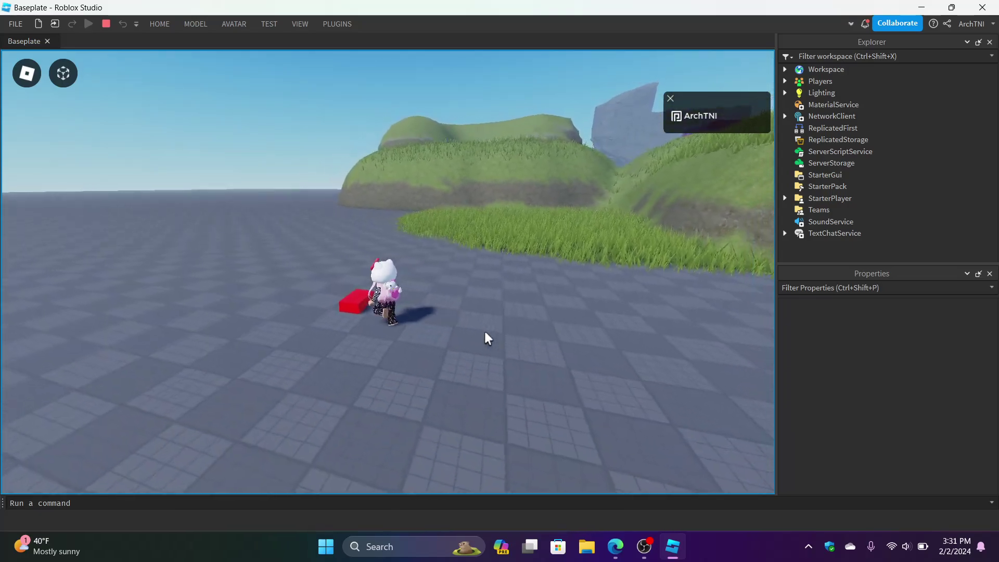
right_click_drag(484, 332, 485, 332)
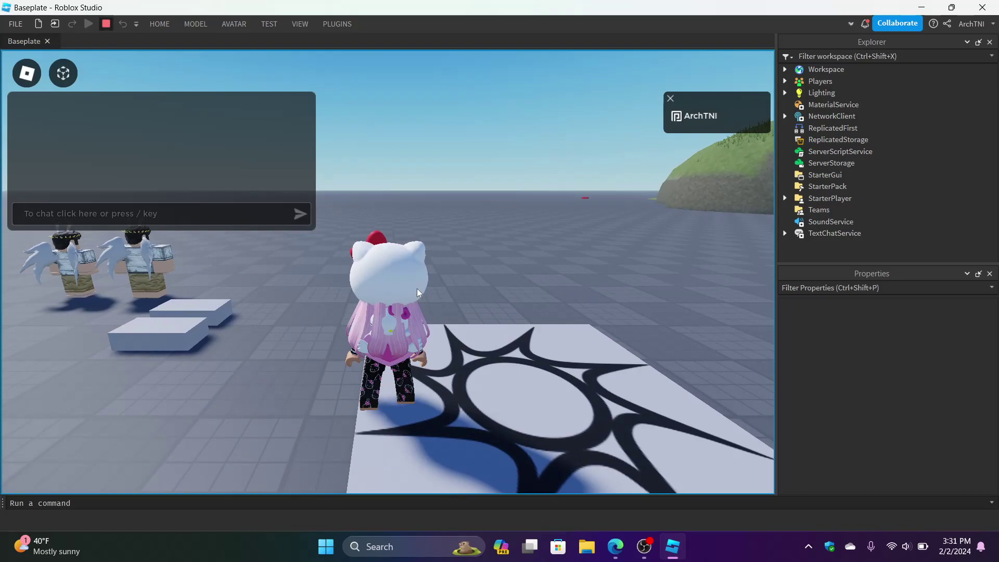
key("shift+F5")
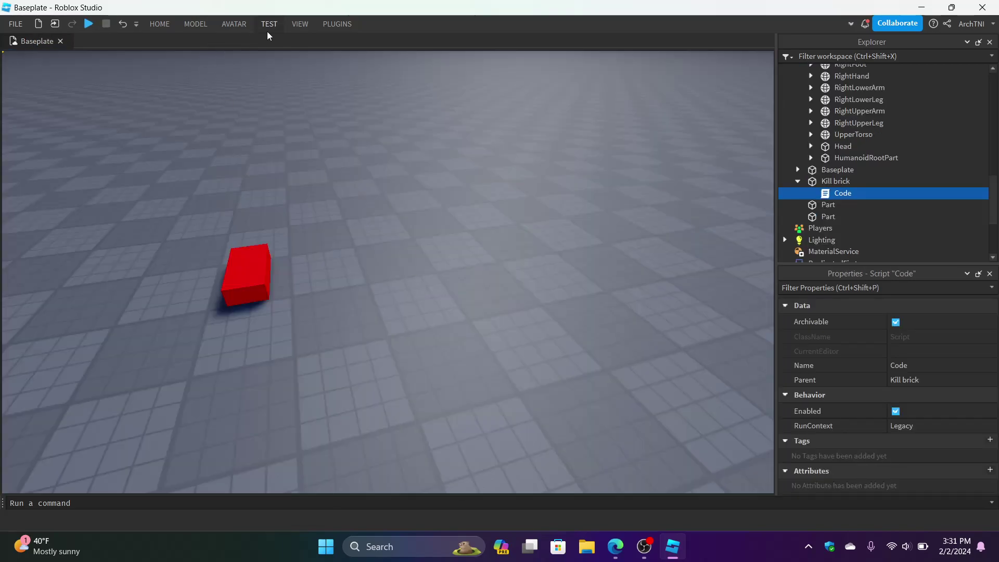
left_click(238, 25)
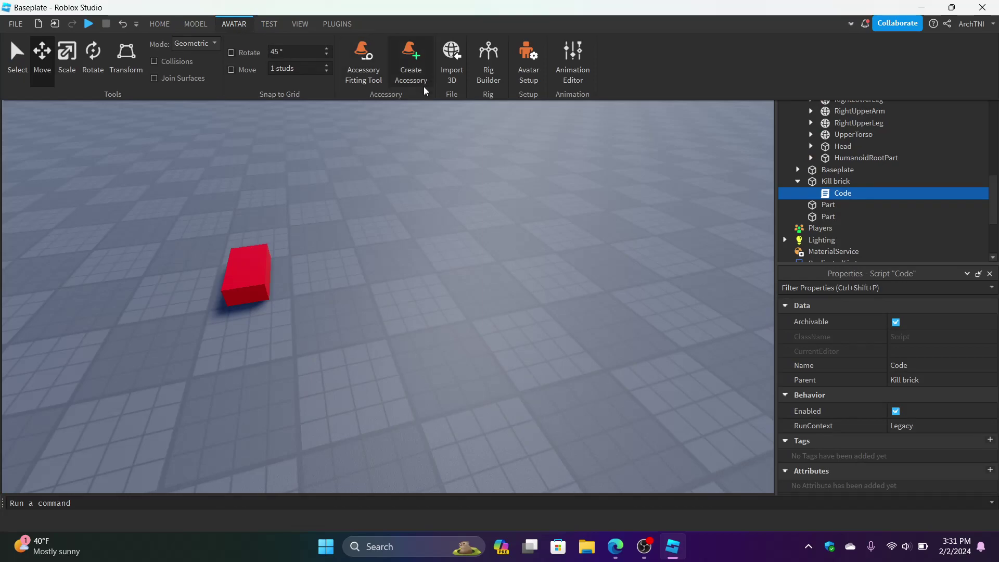
left_click(735, 221)
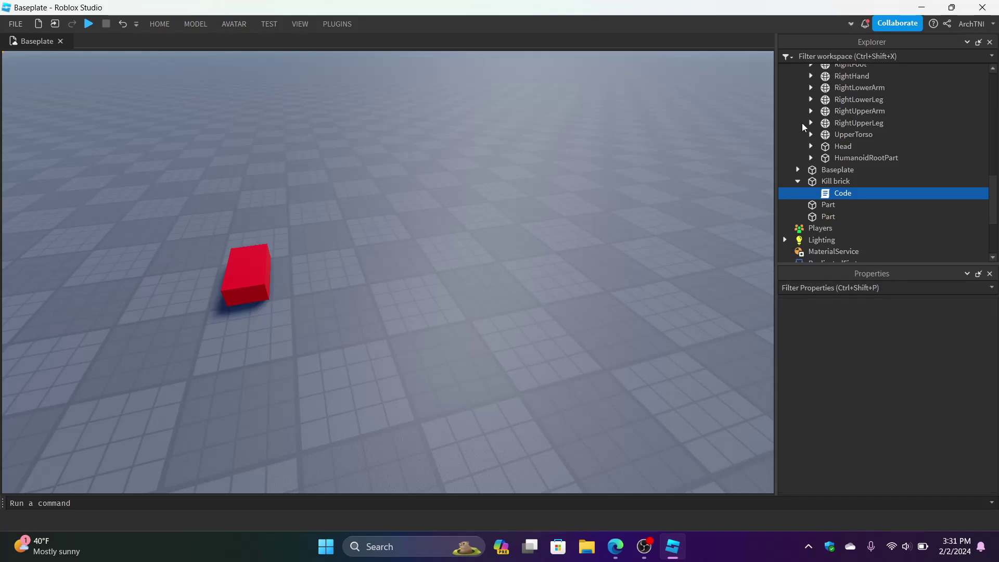
left_click(234, 24)
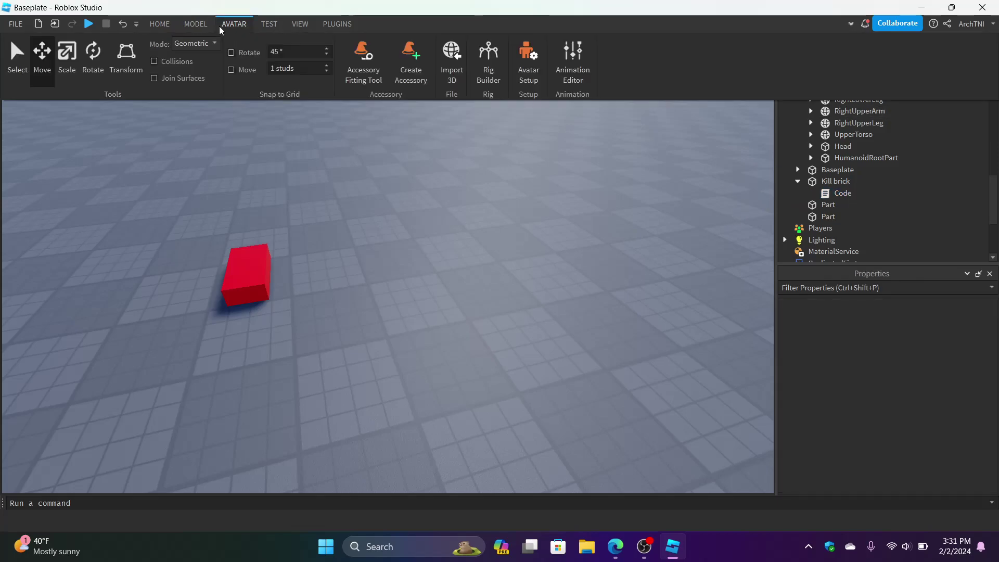
Step: Insert a spawn location beside the kill brick and add a PointLight effect to it
left_click(196, 24)
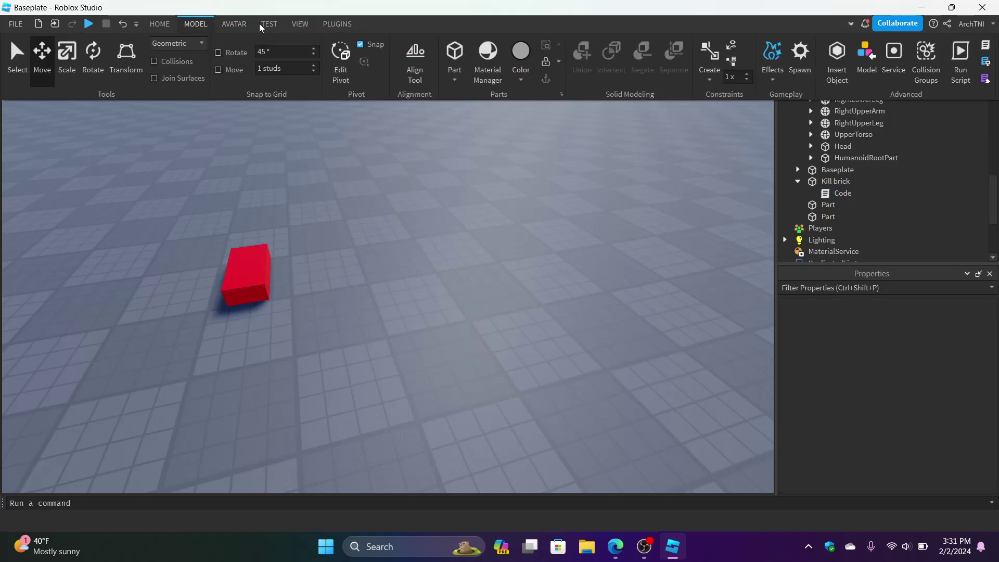
left_click(801, 78)
left_click(773, 79)
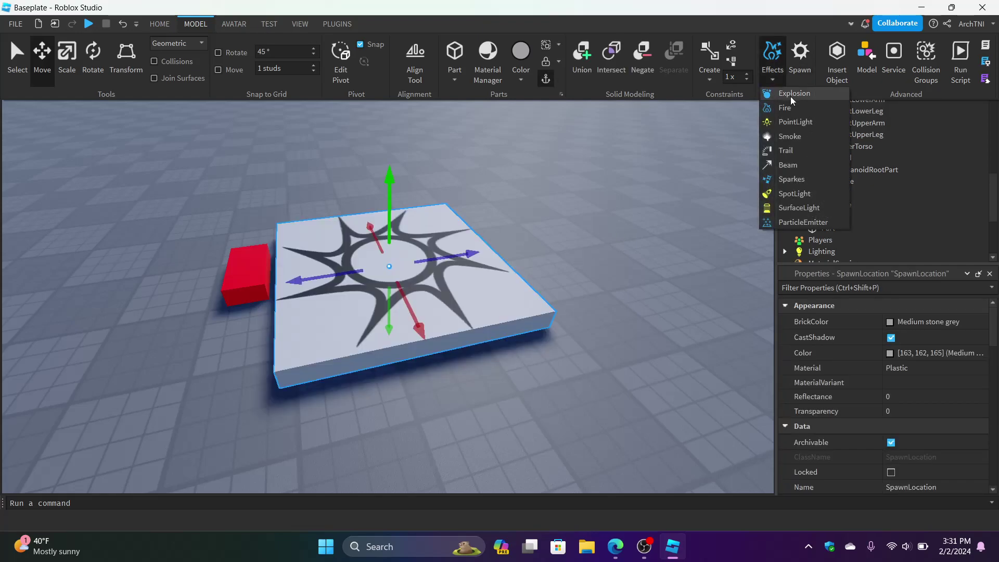
left_click(795, 122)
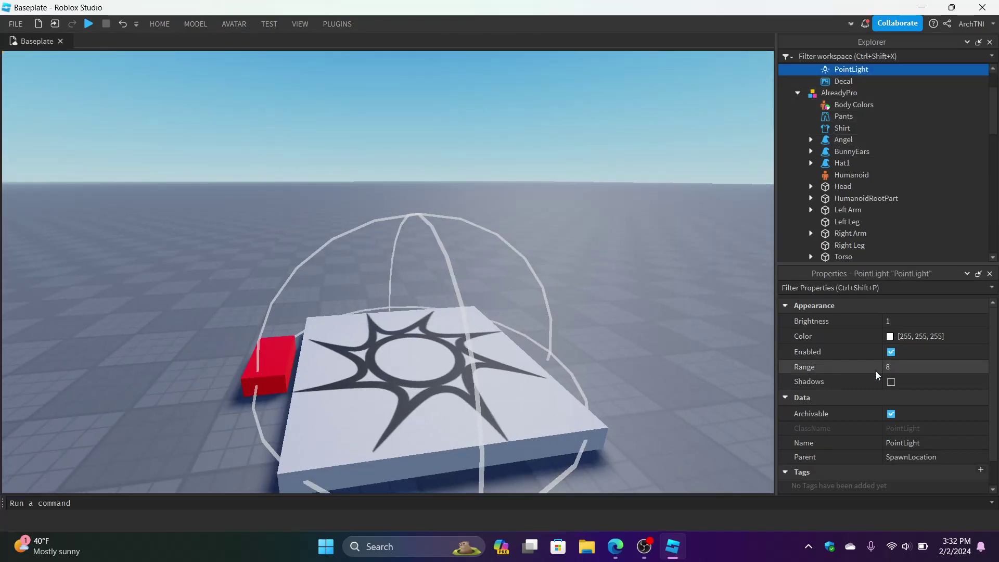
Step: Set the PointLight's range to 12 and its brightness to 1.84
left_click(932, 373)
mouse_move(944, 367)
left_mouse_down()
mouse_move(987, 367)
mouse_move(938, 367)
left_mouse_up()
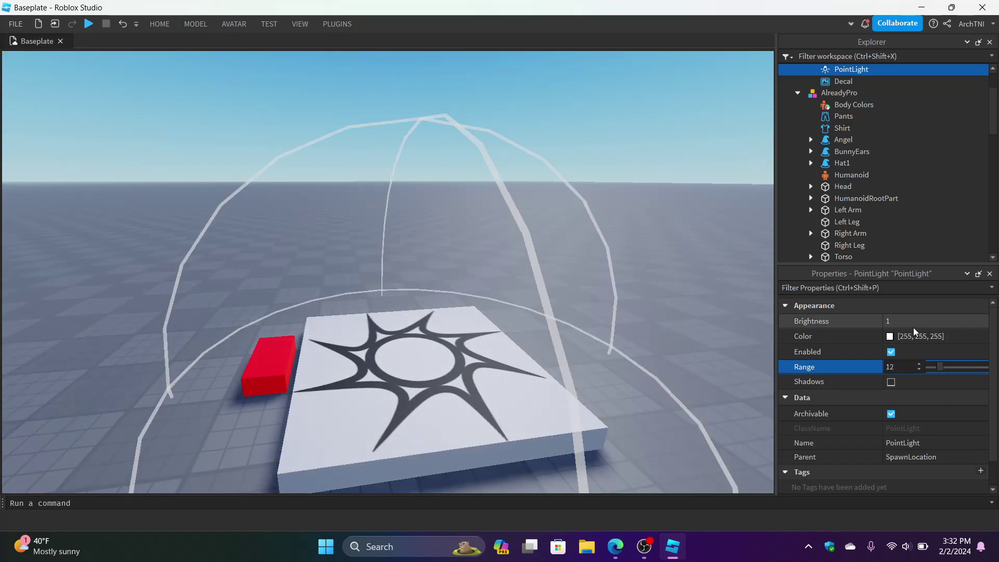
left_click(933, 323)
mouse_move(931, 325)
left_mouse_down()
mouse_move(997, 328)
mouse_move(932, 325)
left_mouse_up()
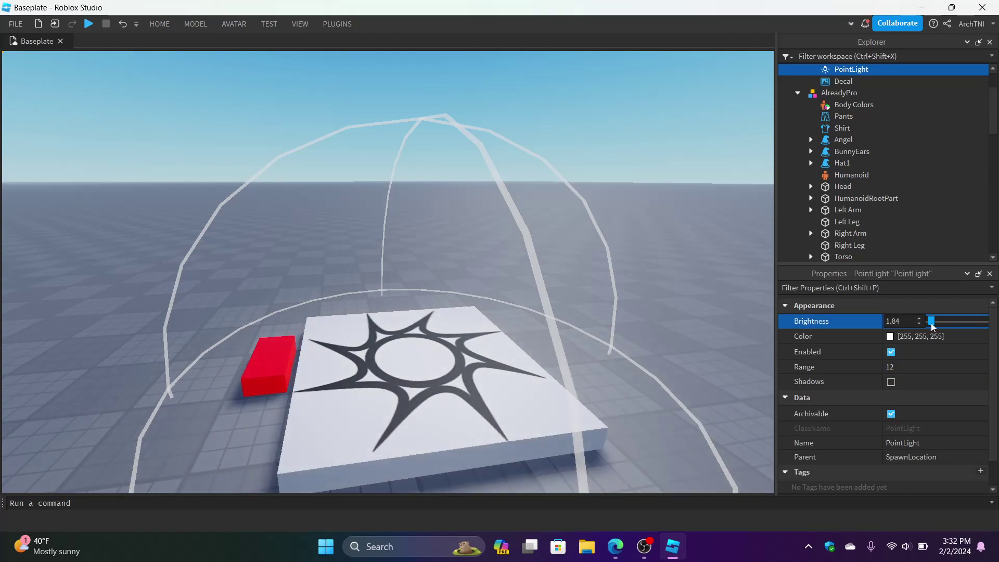
Step: Flatten the new spawn location vertically with the Scale tool and delete its Decal
left_click(476, 370)
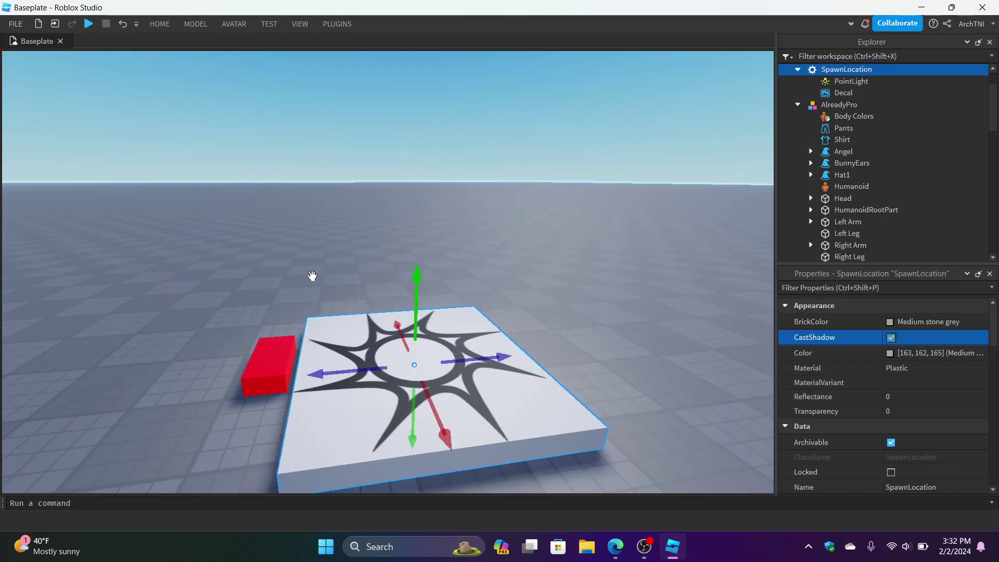
left_click(160, 24)
left_click(147, 51)
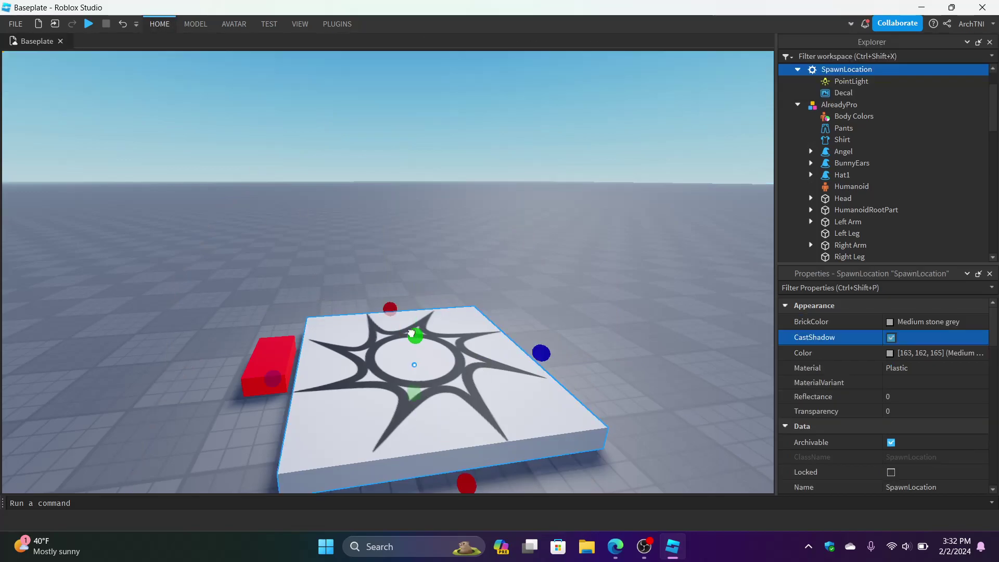
left_click(843, 93)
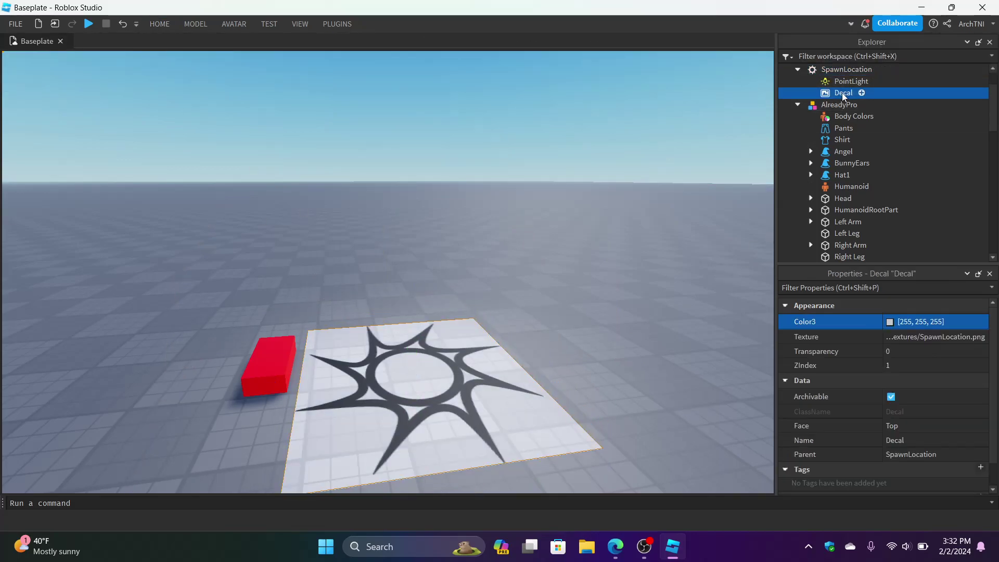
key("Delete")
left_click_drag(427, 353, 436, 293)
left_click(285, 367)
left_click(381, 357)
right_click_drag(381, 357, 381, 357)
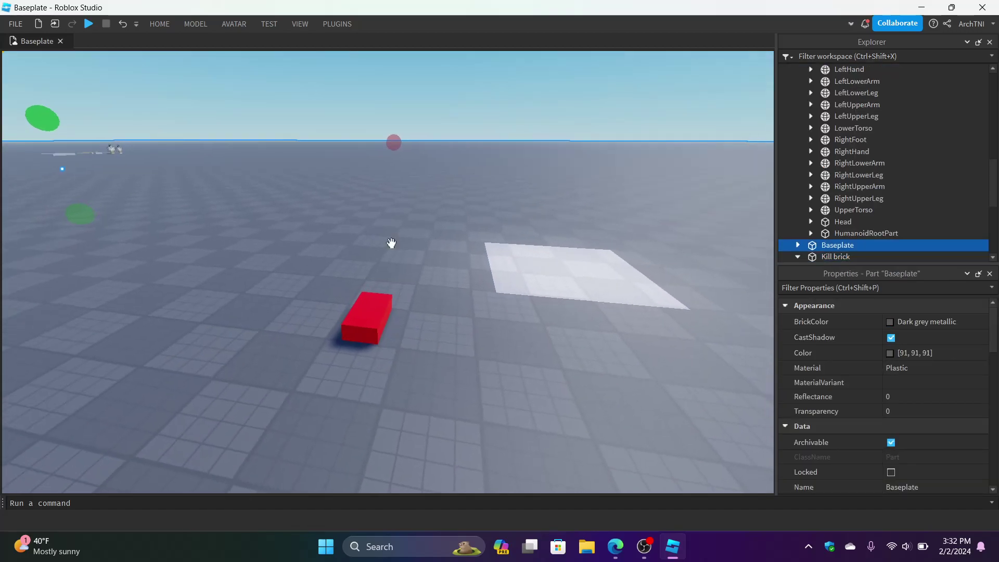
left_click(542, 259)
left_click(881, 69)
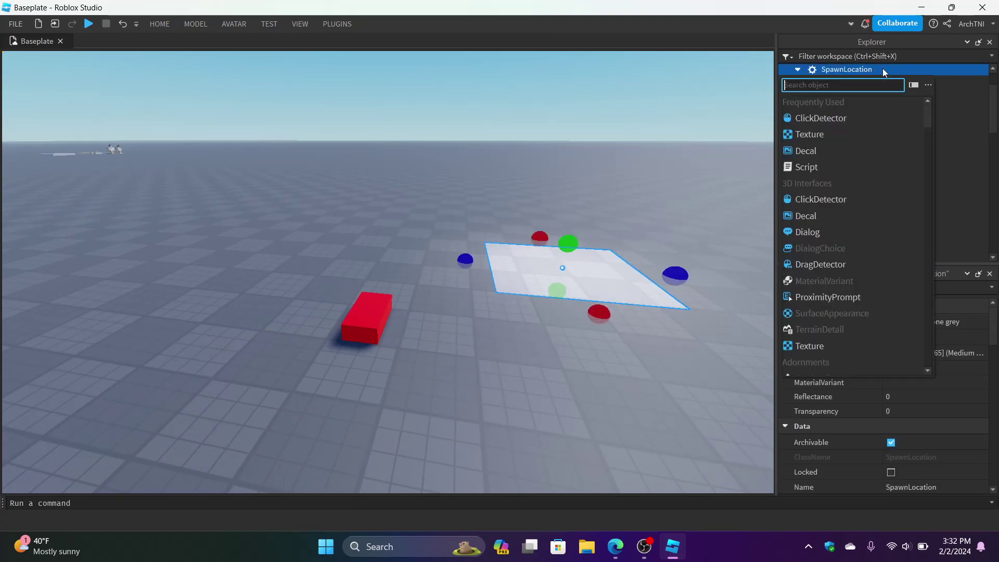
scroll(834, 208, "down", 2)
scroll(834, 208, "down", 12)
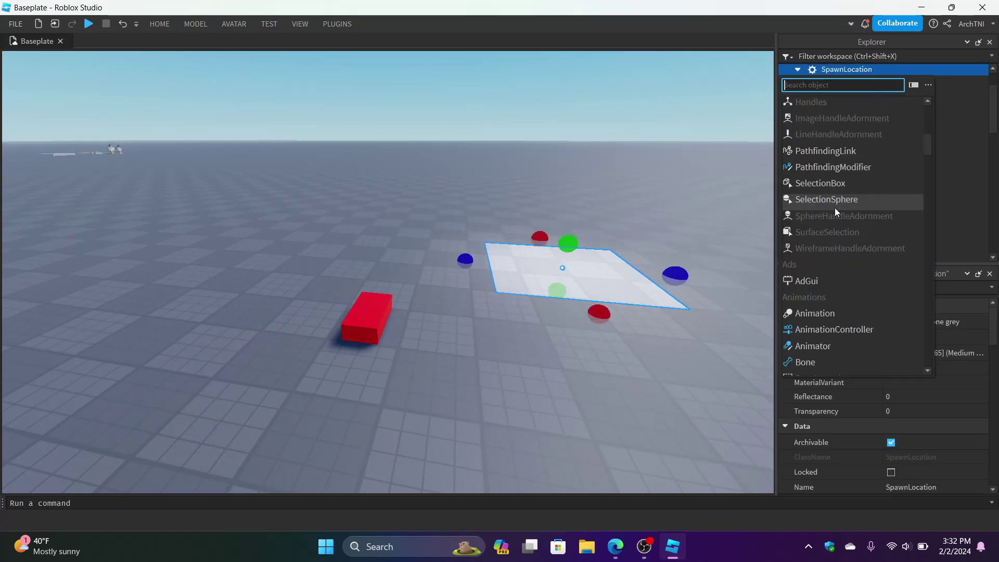
scroll(868, 211, "down", 6)
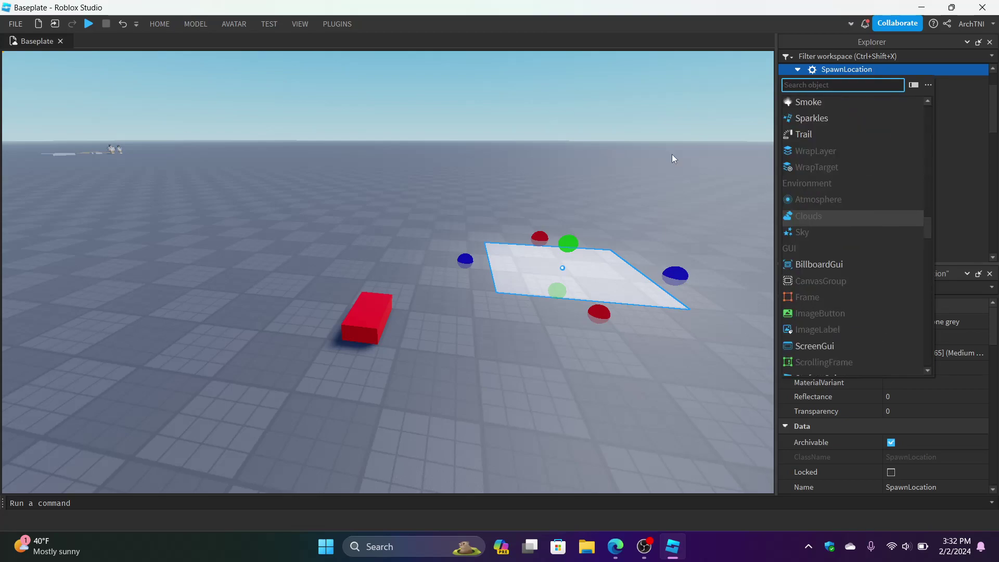
left_click(976, 137)
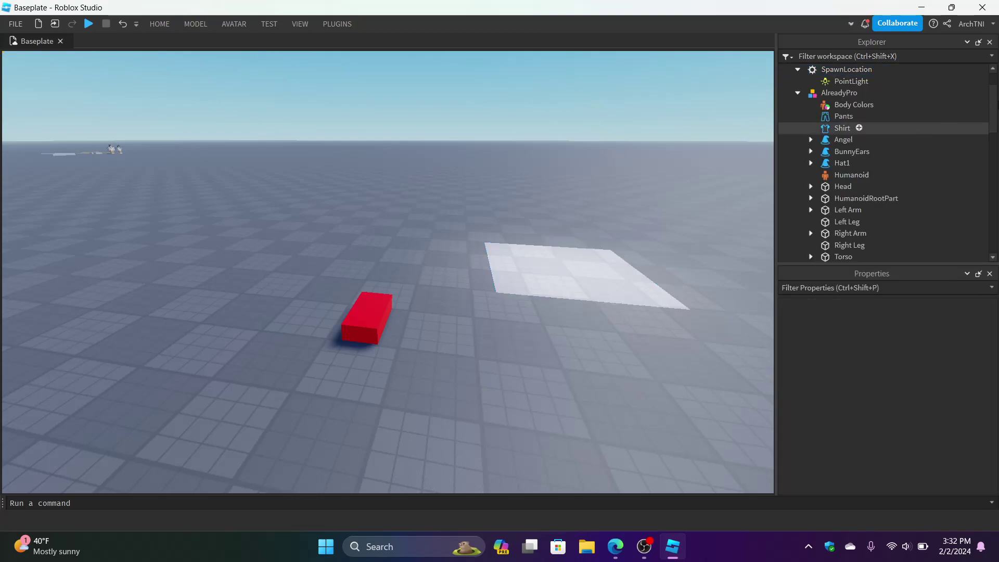
Step: Insert a Frame into StarterGui and select it to show its properties
scroll(894, 203, "down", 5)
left_click(858, 203)
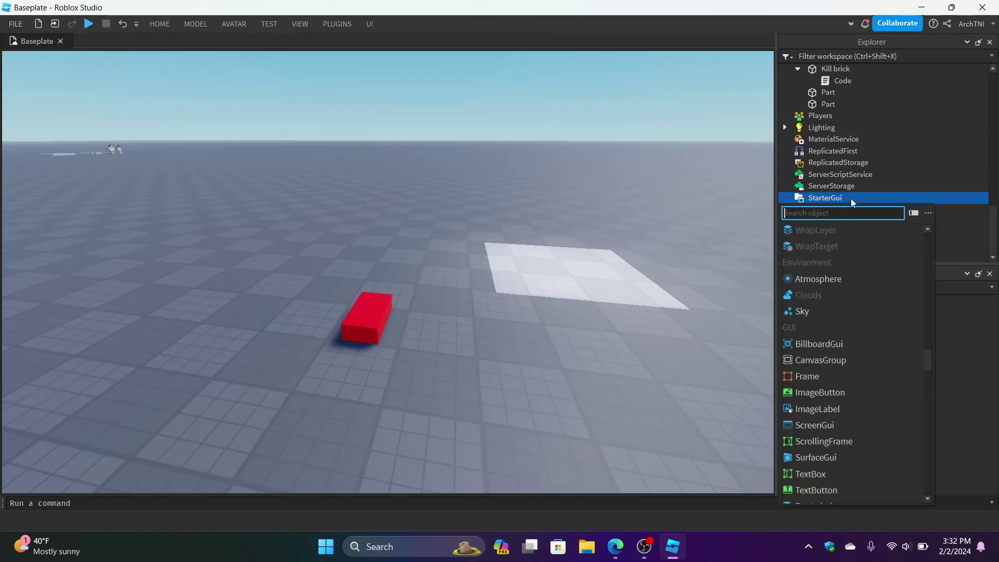
left_click(808, 376)
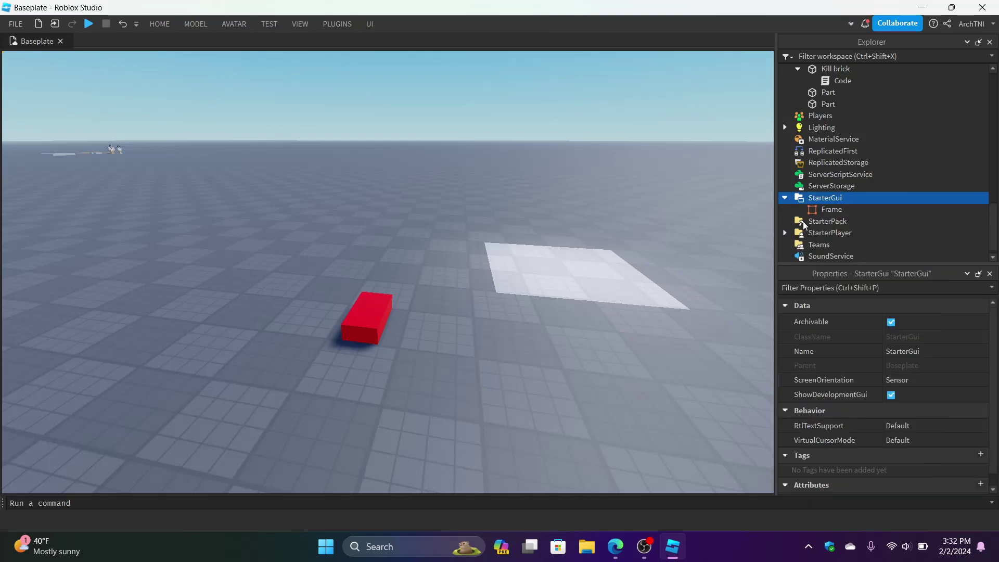
left_click(814, 207)
right_click_drag(620, 277, 620, 277)
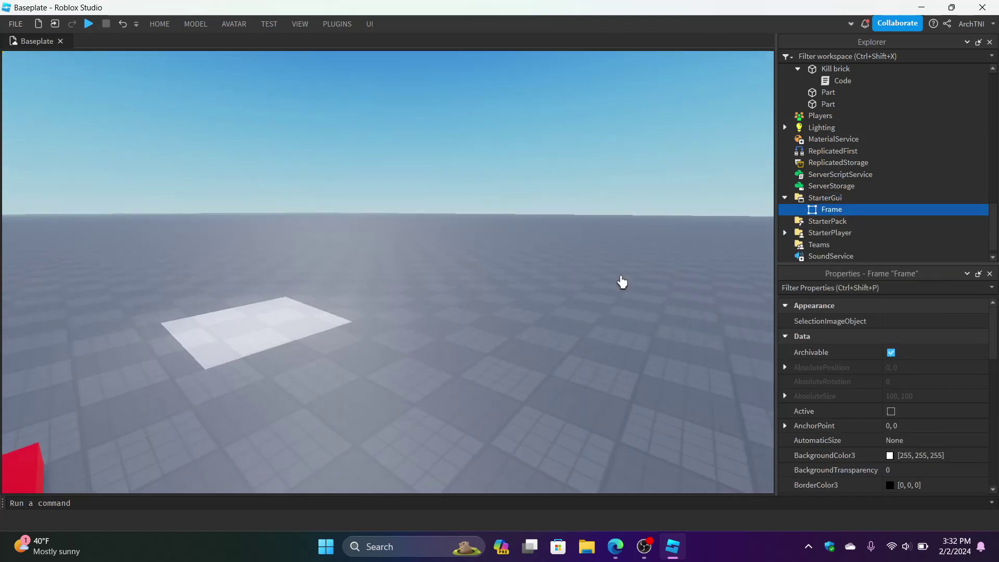
Step: Delete the Frame from StarterGui
key("Delete")
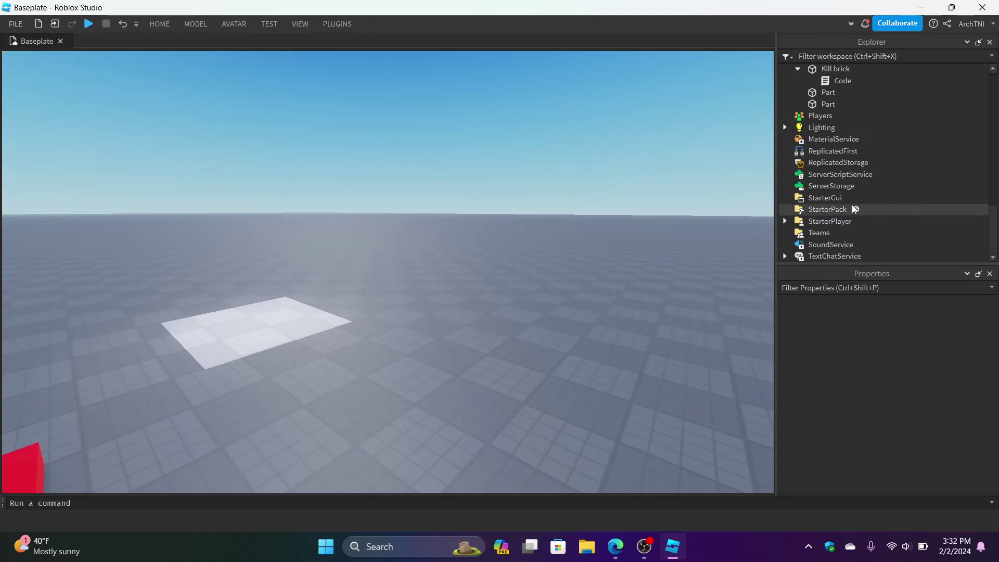
left_click(850, 197)
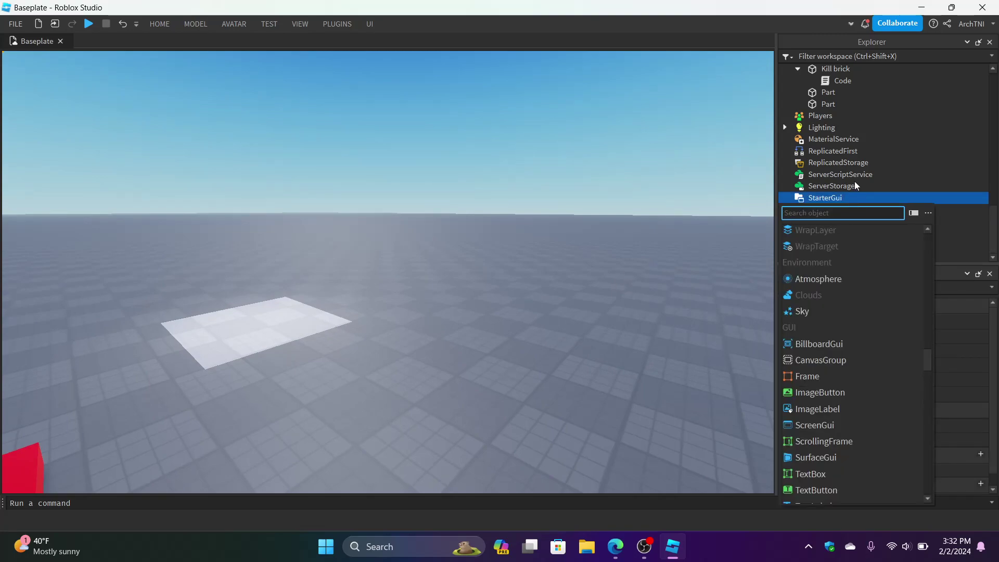
left_click(836, 177)
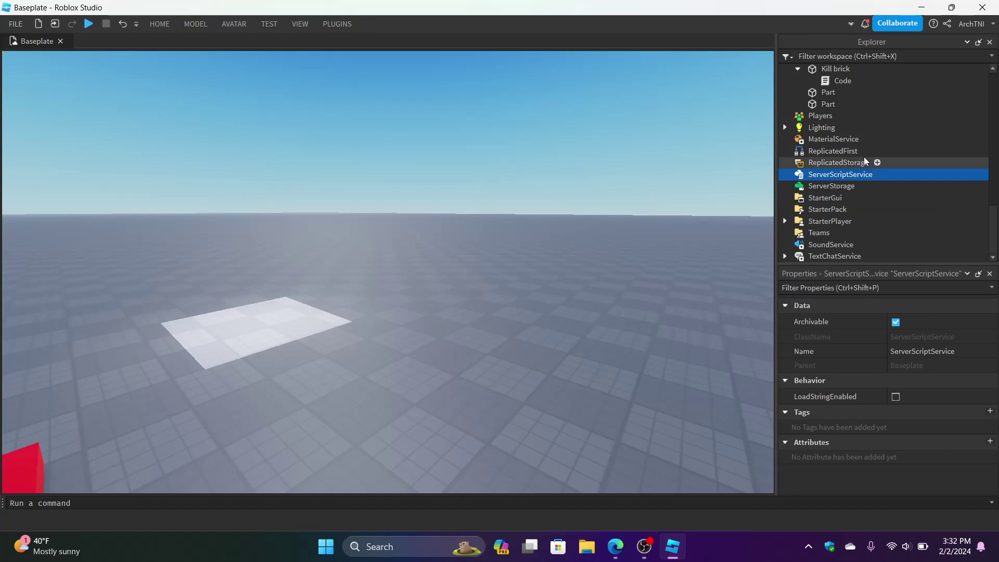
Step: Try inserting a Frame directly into ReplicatedFirst and delete it again
left_click(851, 151)
left_click(807, 313)
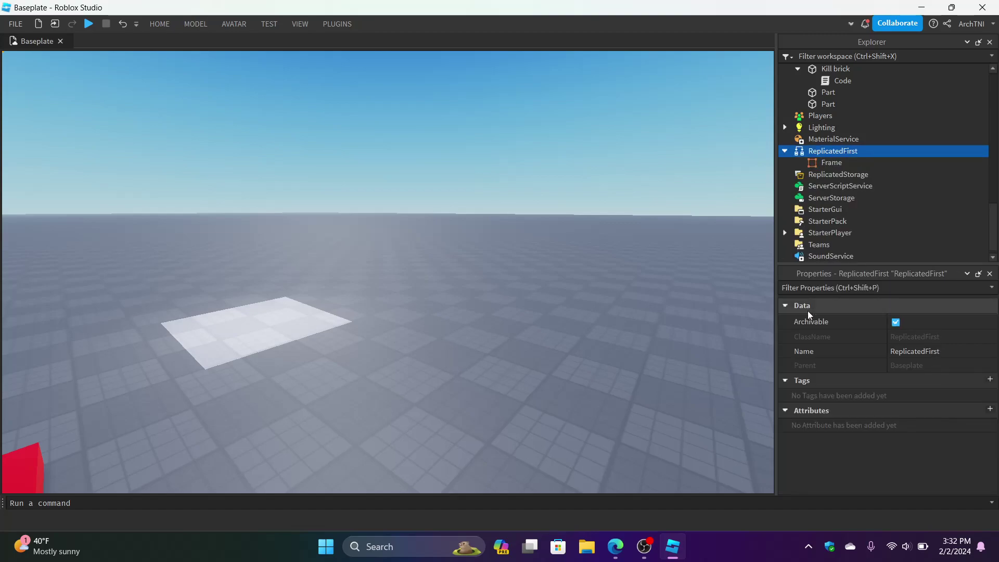
left_click(834, 164)
key("Delete")
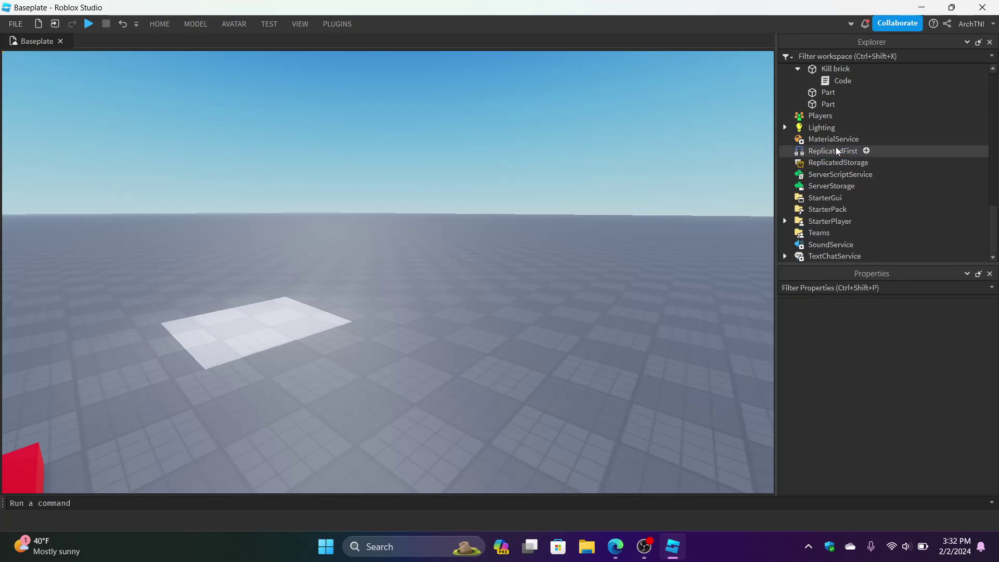
Step: Insert a ScreenGui into ReplicatedFirst, then try a Frame inside it and delete that Frame
left_click(866, 151)
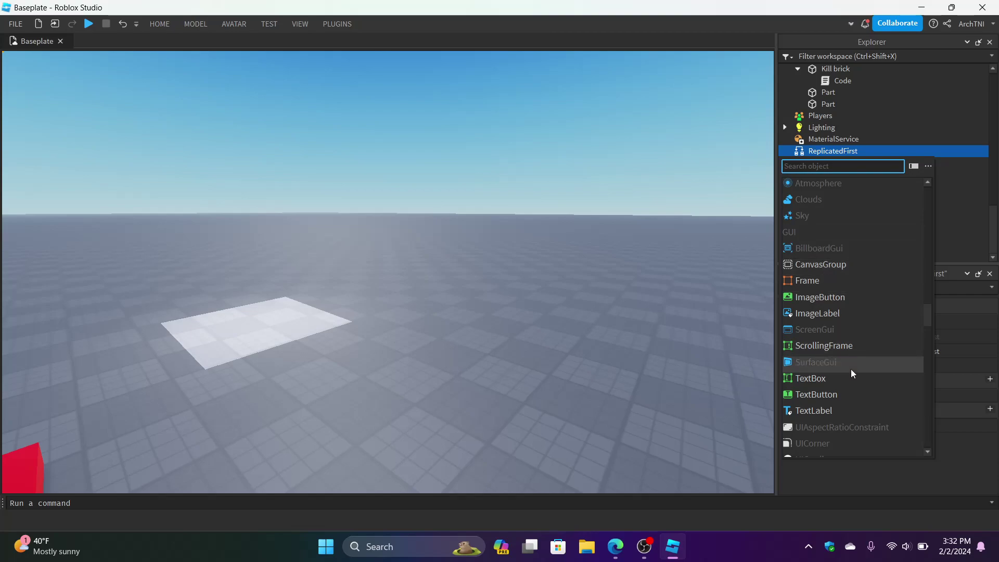
left_click(845, 338)
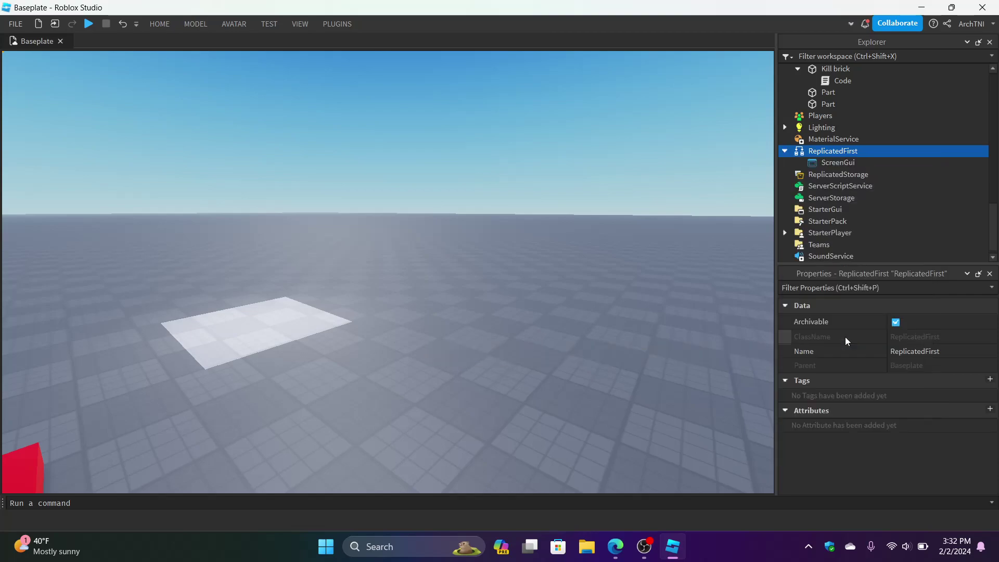
left_click(866, 163)
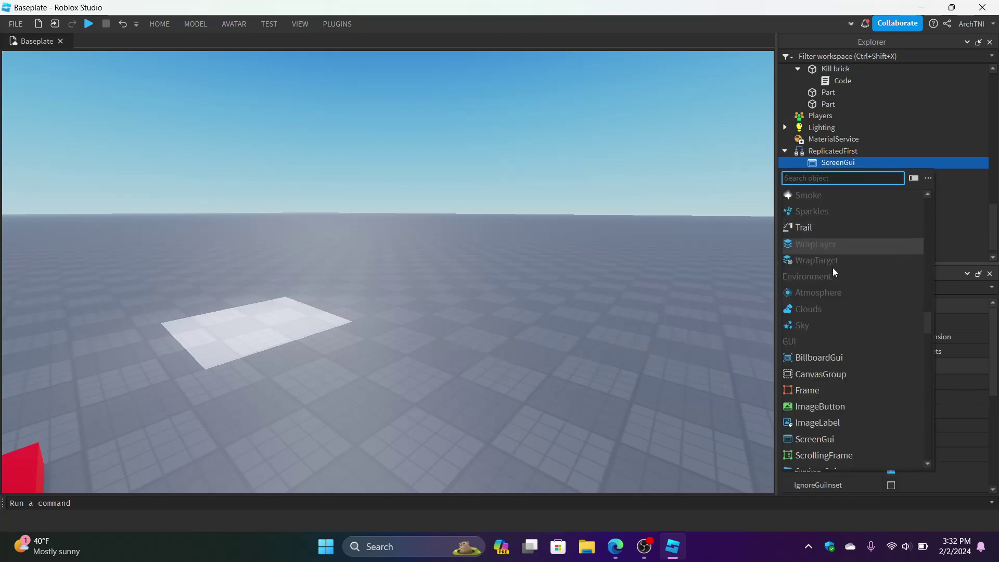
left_click(807, 391)
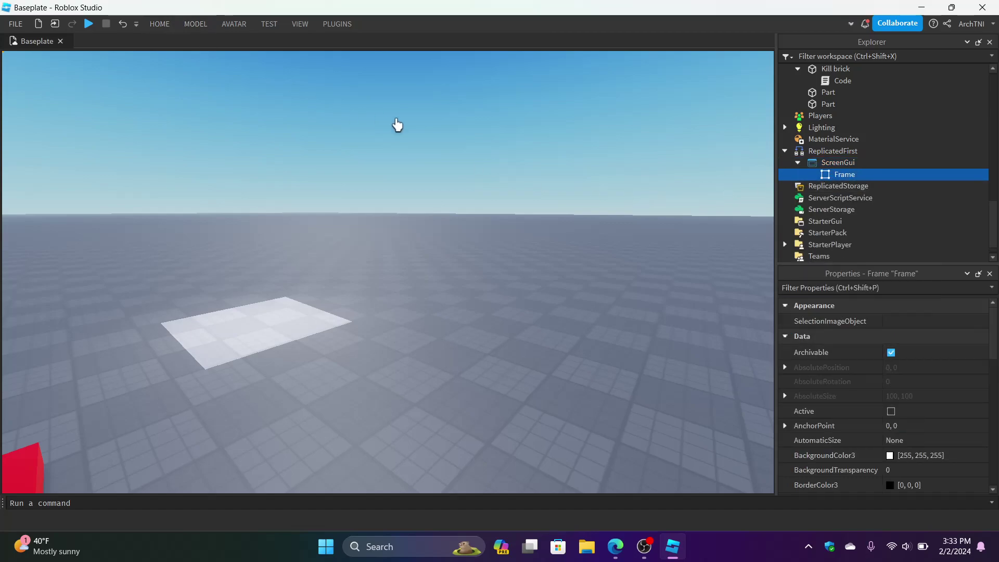
key("Delete")
Step: Try a TextBox inside the ScreenGui, then delete the whole ScreenGui from ReplicatedFirst
left_click(857, 162)
left_click(863, 162)
scroll(841, 386, "down", 3)
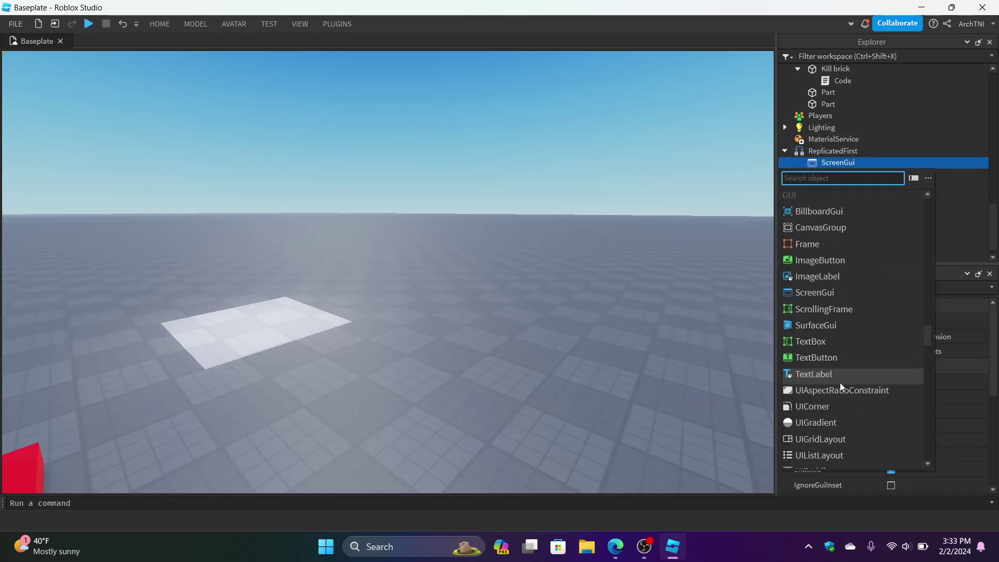
left_click(845, 341)
left_click(844, 176)
left_click(920, 164)
key("Delete")
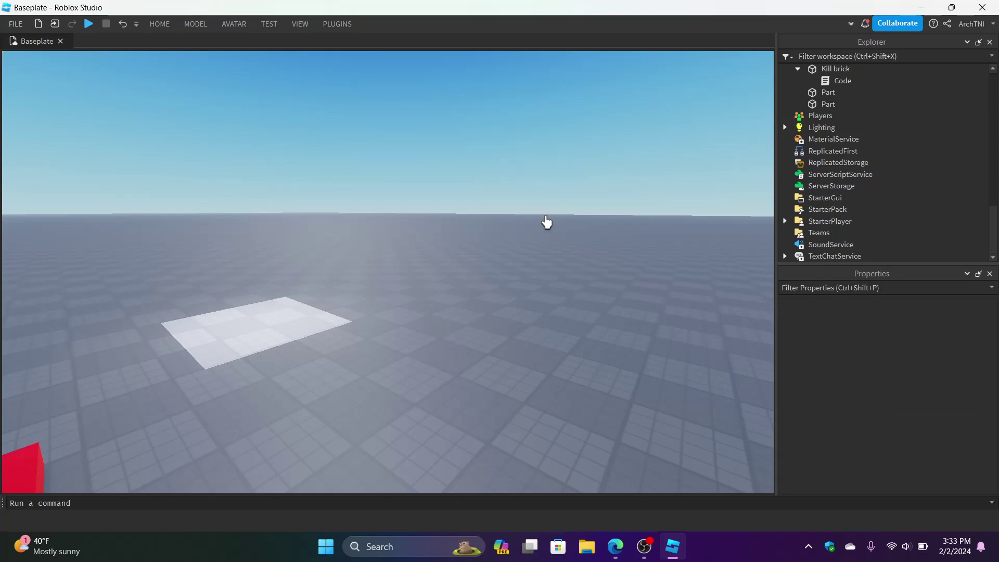
left_click(160, 24)
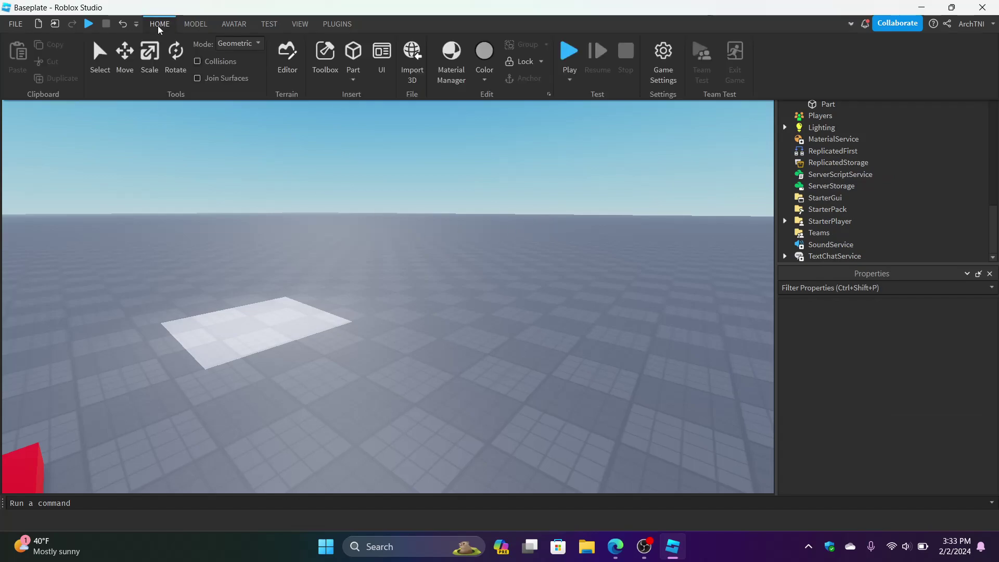
left_click(197, 26)
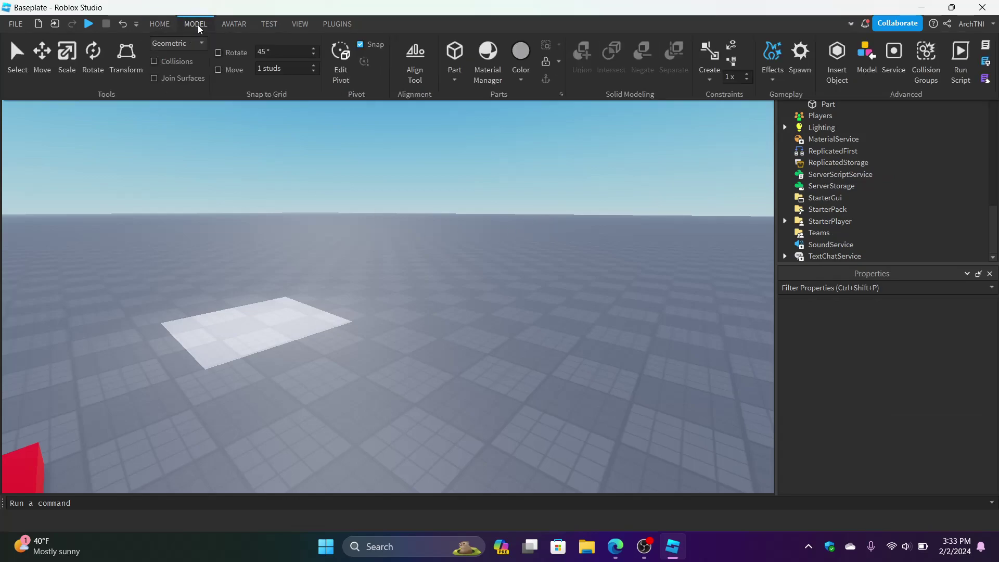
left_click(224, 26)
left_click(195, 26)
left_click(760, 73)
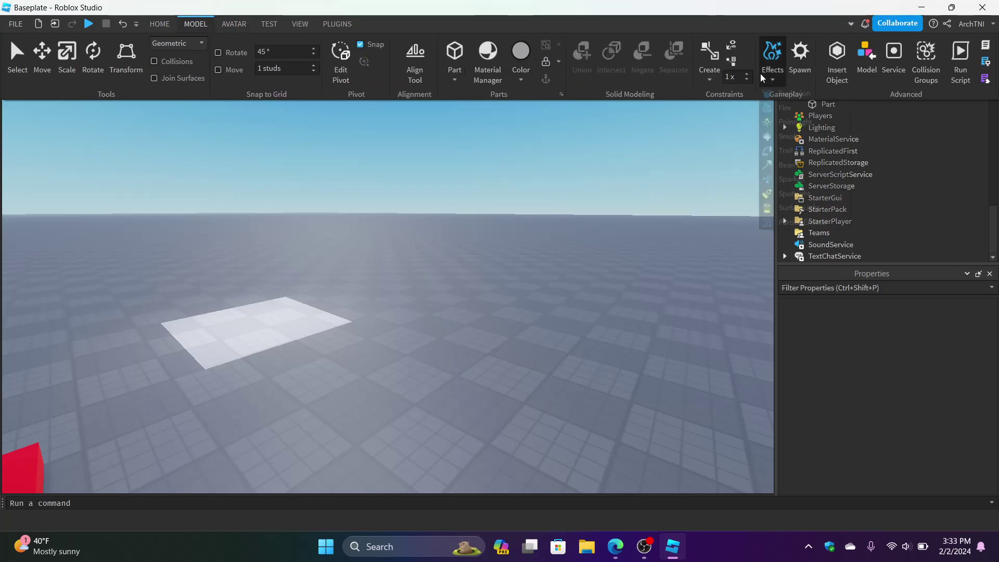
left_click(600, 198)
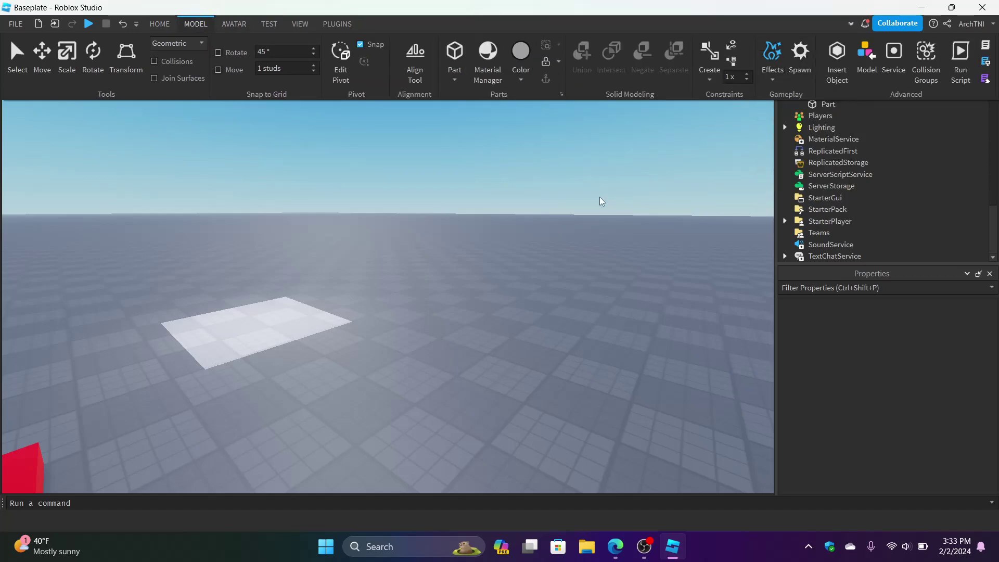
left_click(321, 24)
left_click(990, 225)
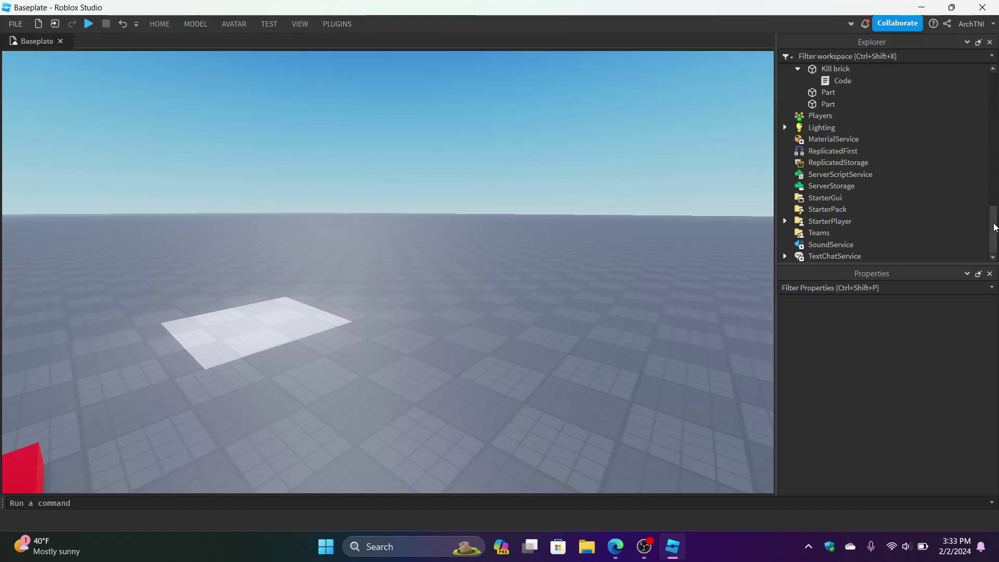
left_click(839, 234)
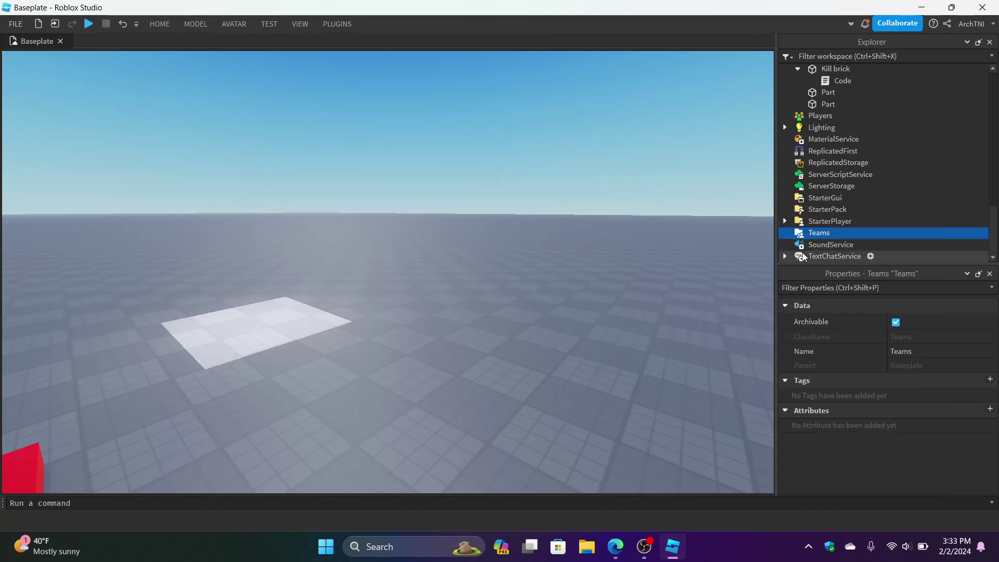
Step: Delete the Atmosphere, Sky, Bloom, DepthOfField and SunRays objects from Lighting
left_click(822, 129)
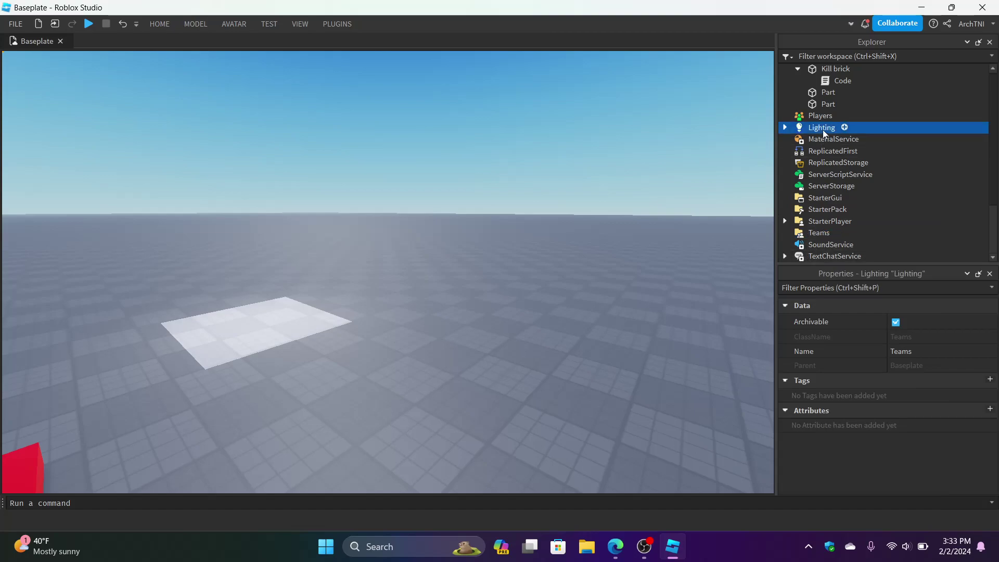
left_click(786, 128)
left_click(823, 139)
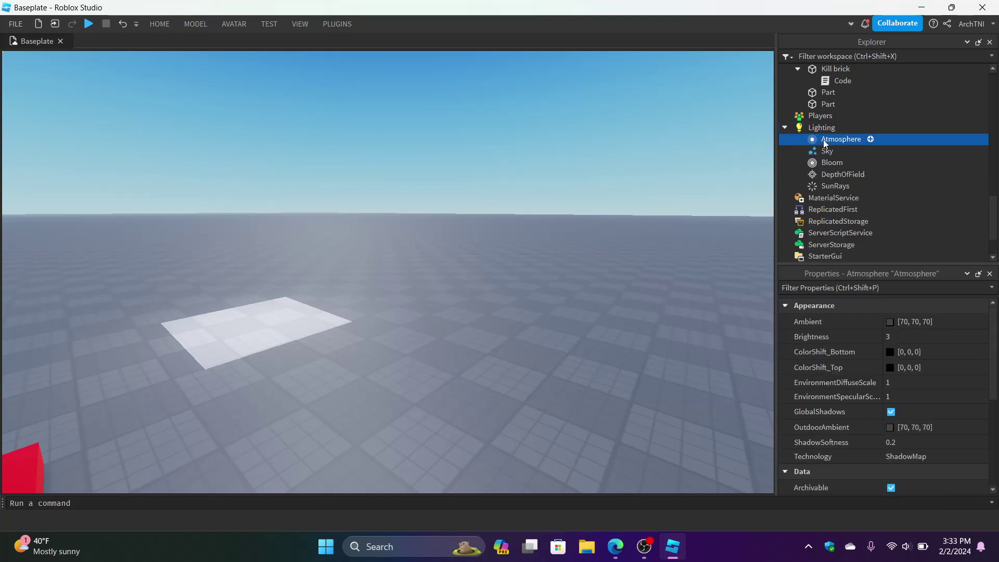
left_click_drag(926, 141, 919, 188)
key("Delete")
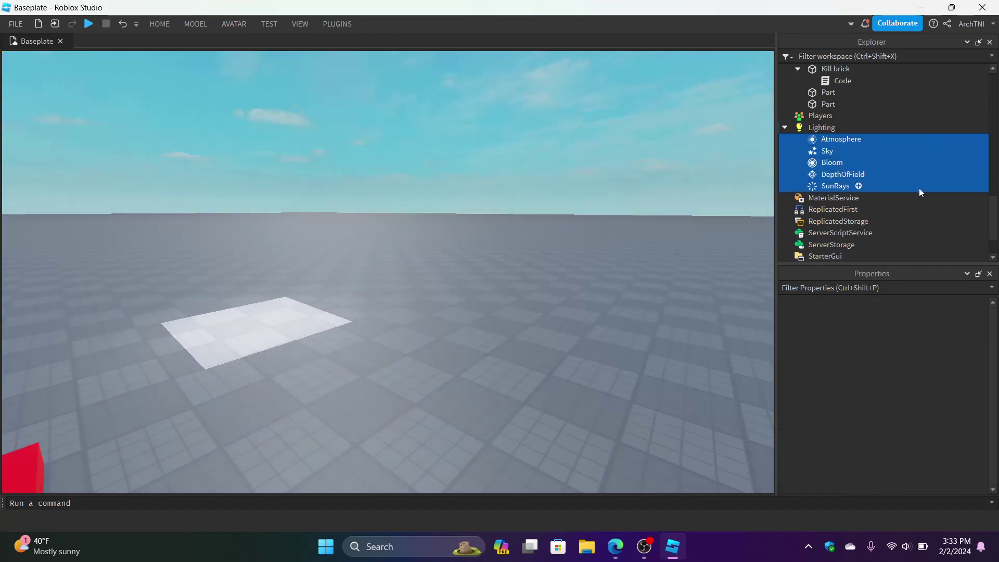
Step: Preview other Ambient colors for Lighting, such as 154, 154, 61, and cancel the color selection
right_click_drag(293, 232, 292, 232)
left_click(821, 128)
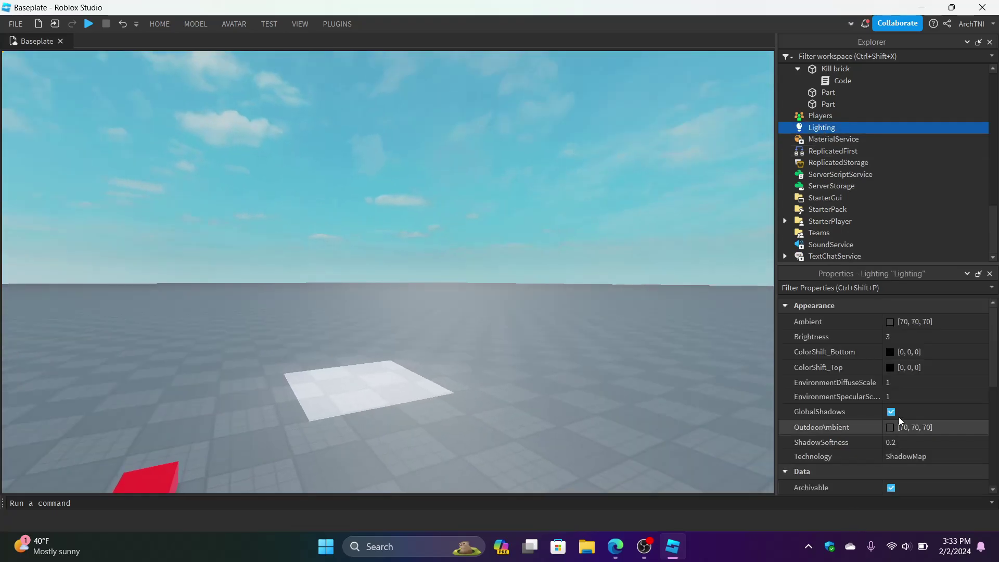
left_click(886, 324)
left_click(890, 322)
left_click(580, 239)
left_click(609, 205)
left_click(654, 207)
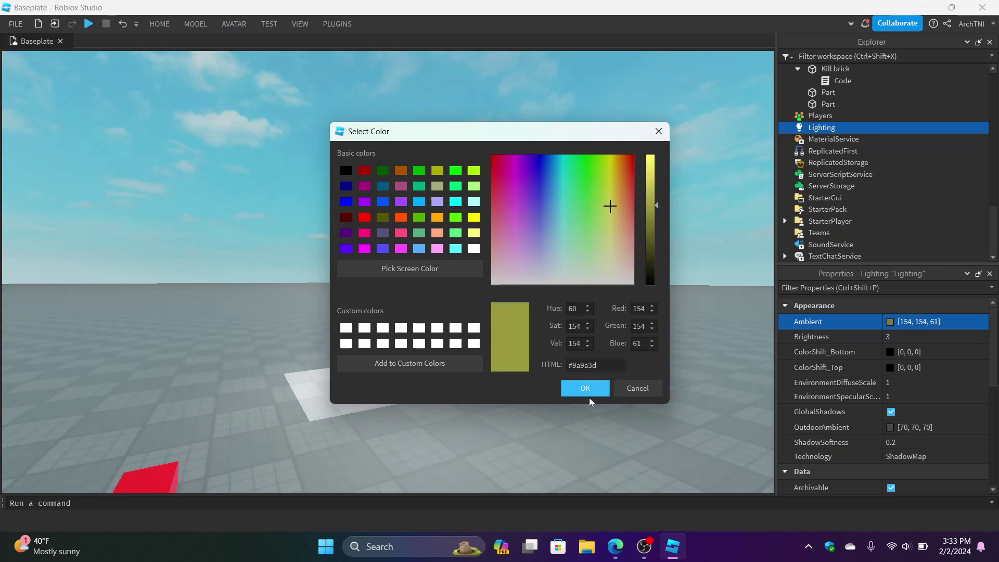
left_click_drag(651, 201, 651, 154)
left_click_drag(592, 186, 522, 166)
left_click(658, 133)
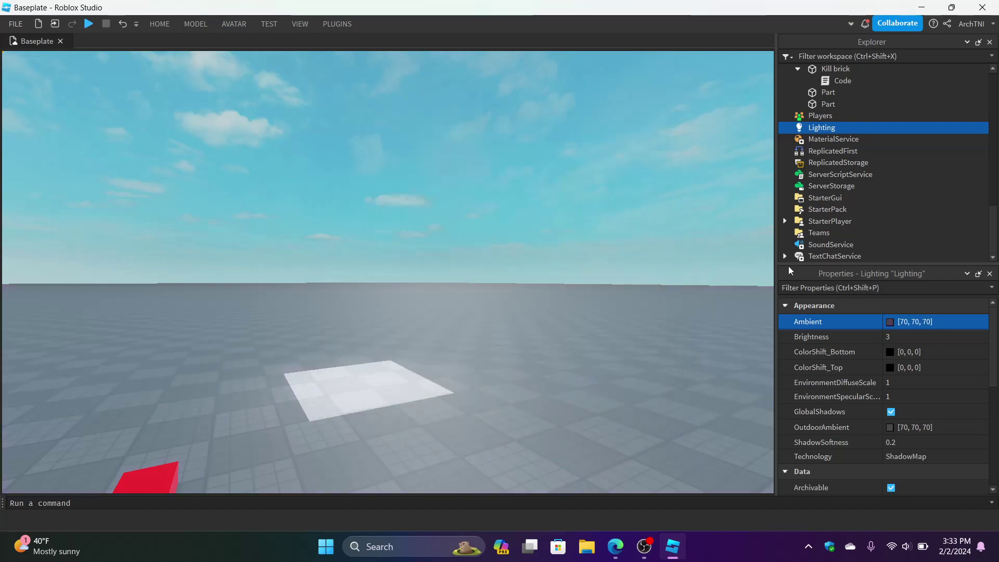
left_click(890, 323)
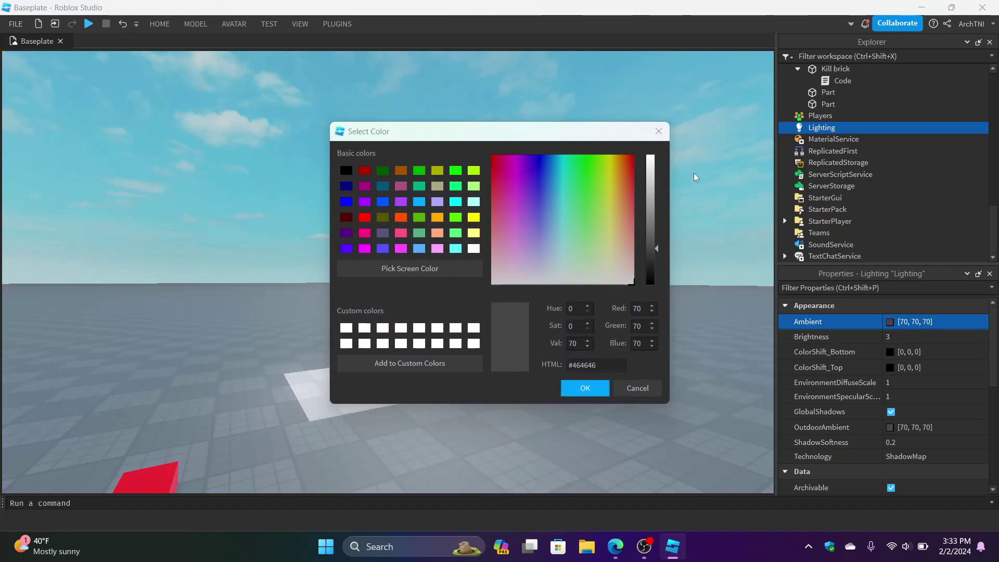
left_click(658, 133)
Step: Set the Brightness of Lighting to 0.4
left_click(904, 341)
type("1")
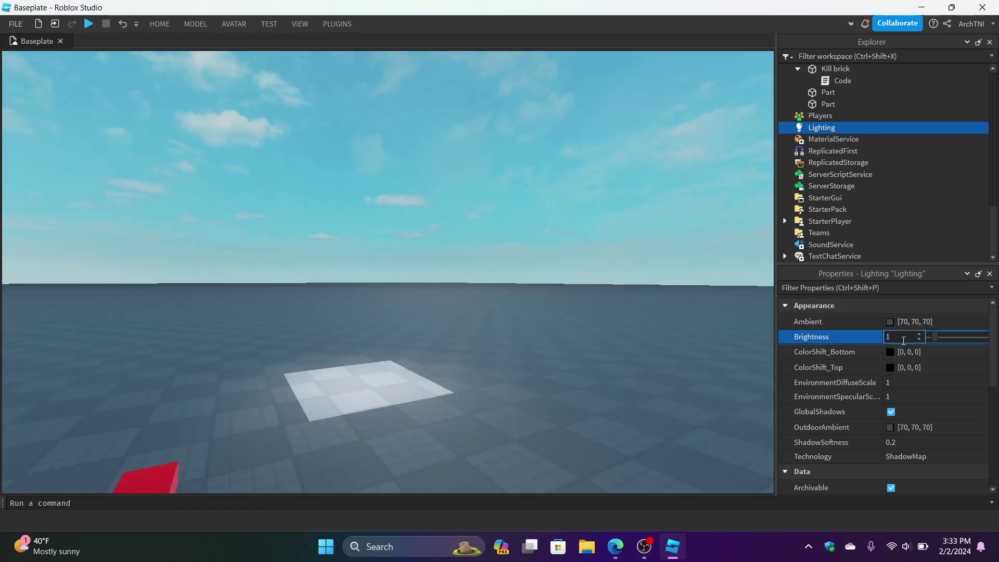
key("BackSpace")
type("0.4")
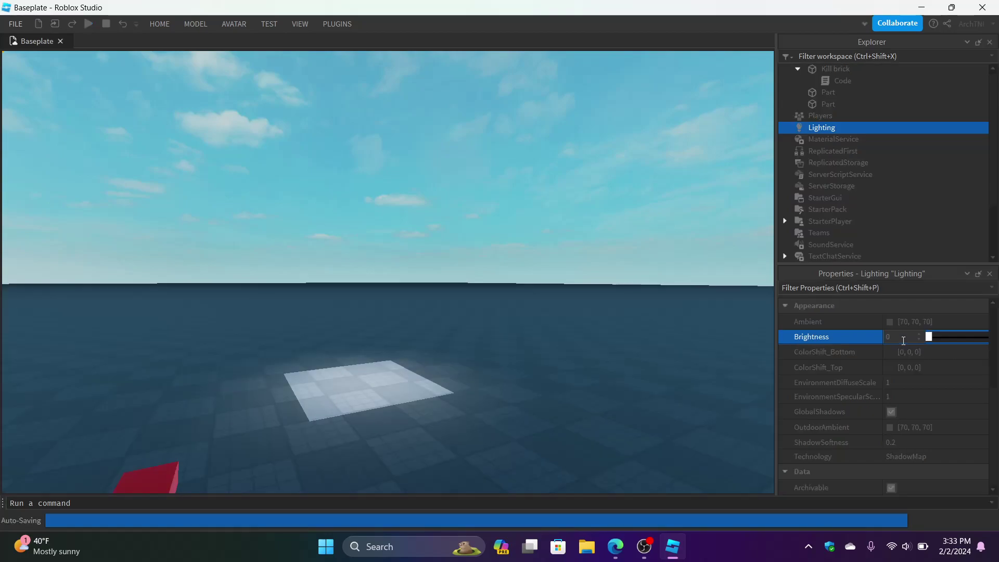
key("Return")
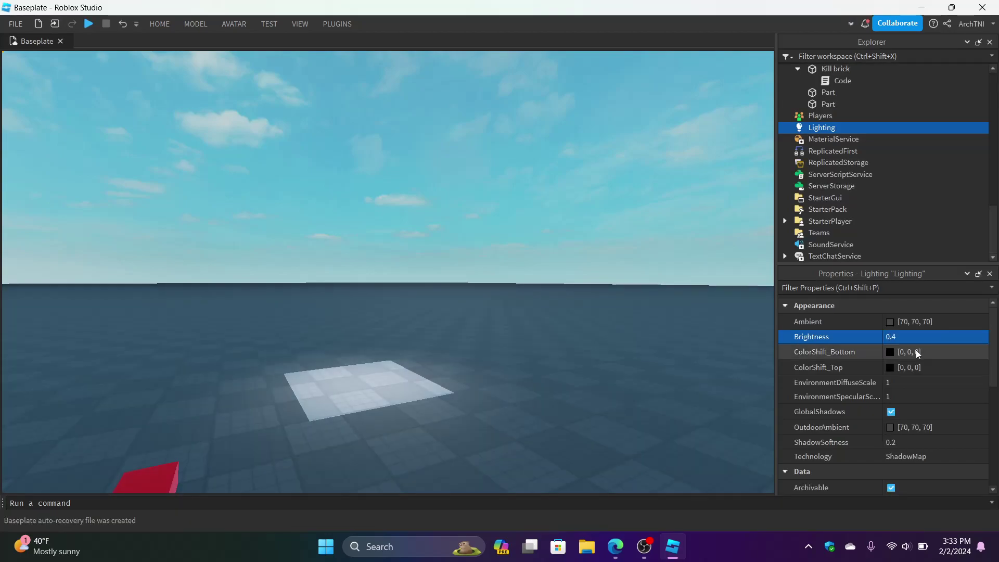
Step: Preview a teal OutdoorAmbient color for Lighting, darken it, and cancel the color selection
scroll(898, 388, "down", 1)
left_click(898, 388)
left_click_drag(557, 203, 560, 164)
left_click_drag(654, 164, 656, 229)
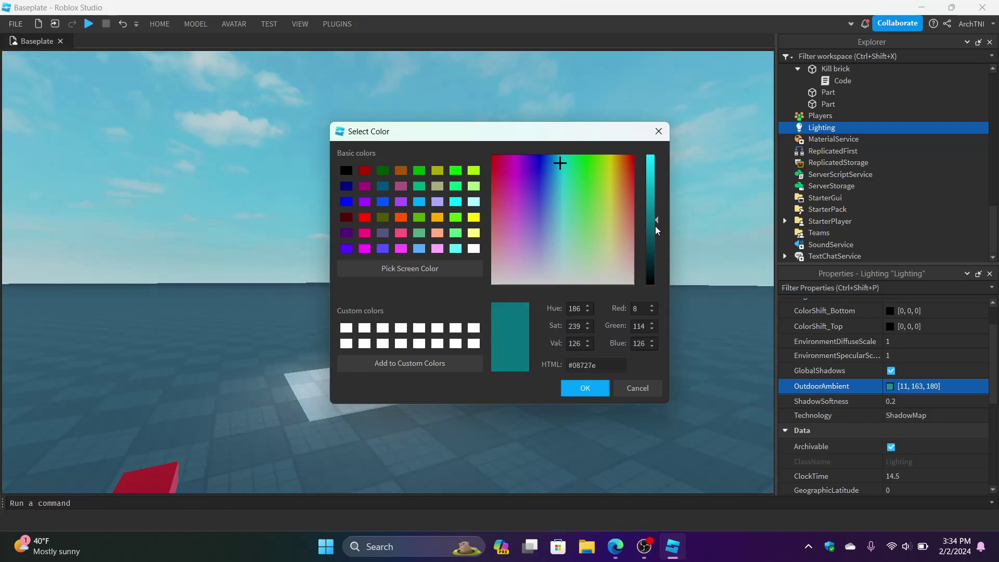
left_click(658, 131)
Step: Try out several Technology options for Lighting, including Compatibility, to compare how the scene is rendered
left_click(904, 401)
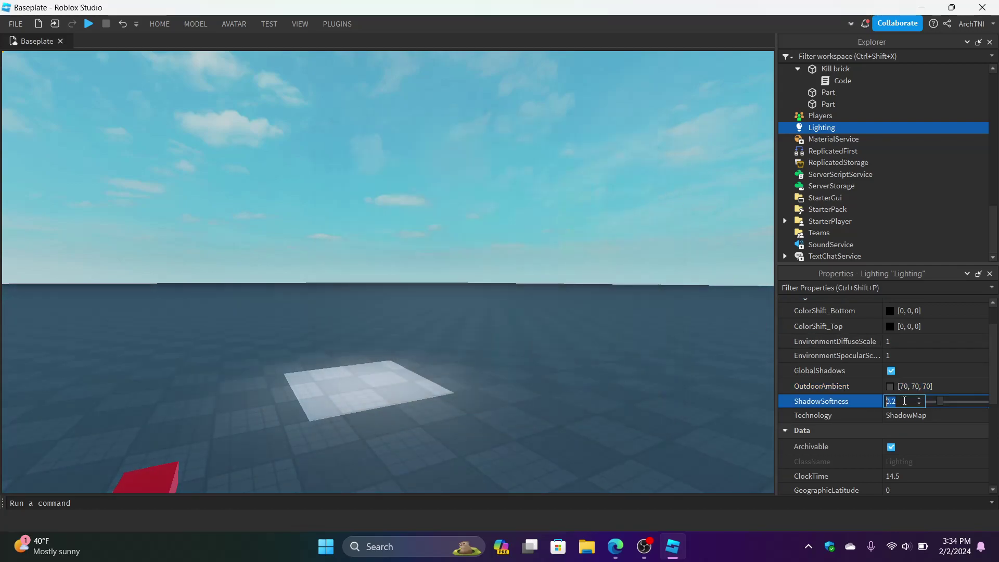
left_click(920, 415)
left_click(920, 415)
left_click(926, 438)
left_click(922, 415)
left_click(919, 427)
left_click(921, 411)
left_click(922, 405)
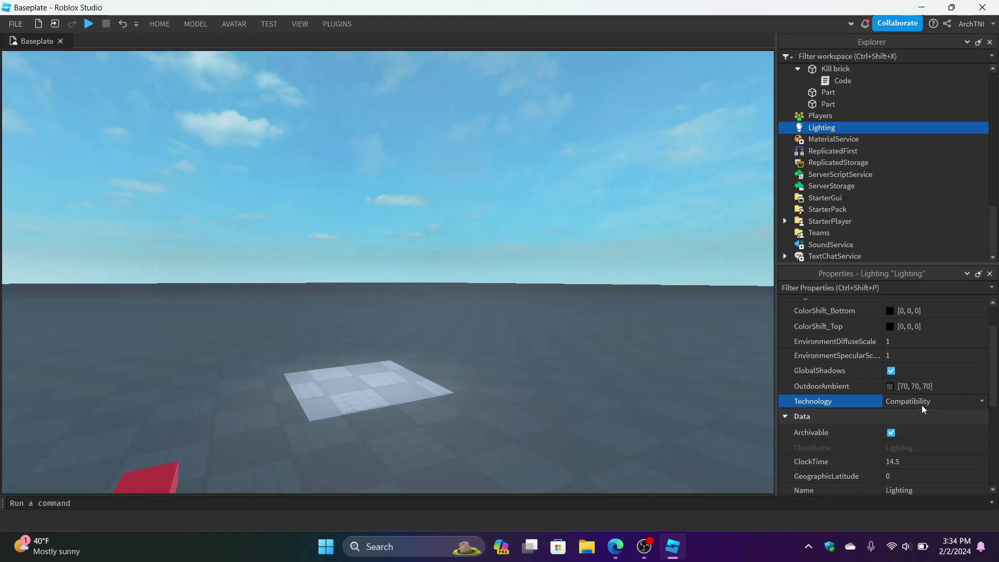
left_click(915, 403)
left_click(905, 444)
left_click(910, 403)
left_click(901, 435)
Step: Set the ClockTime of Lighting to 0 for a midnight scene
scroll(849, 429, "down", 3)
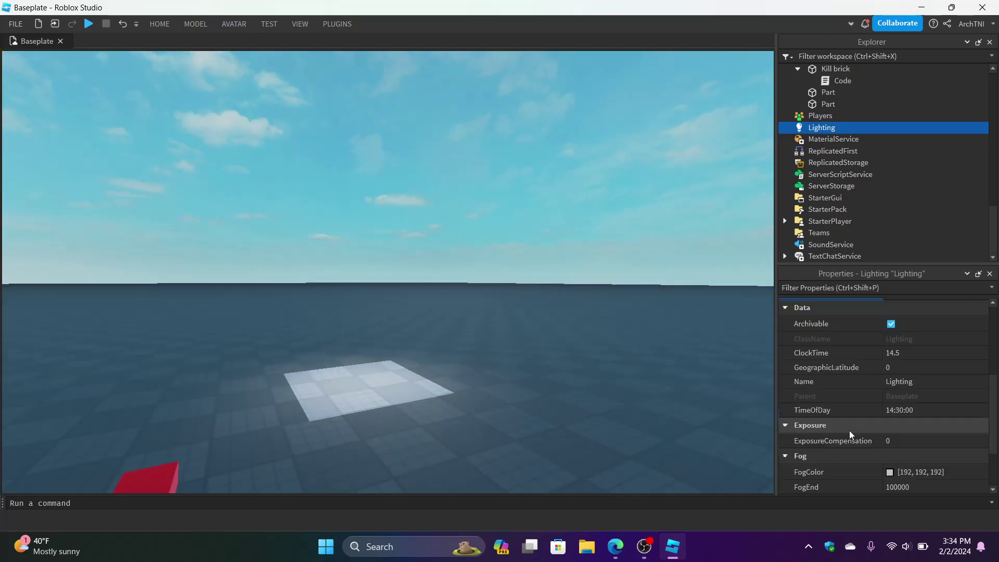
left_click(924, 357)
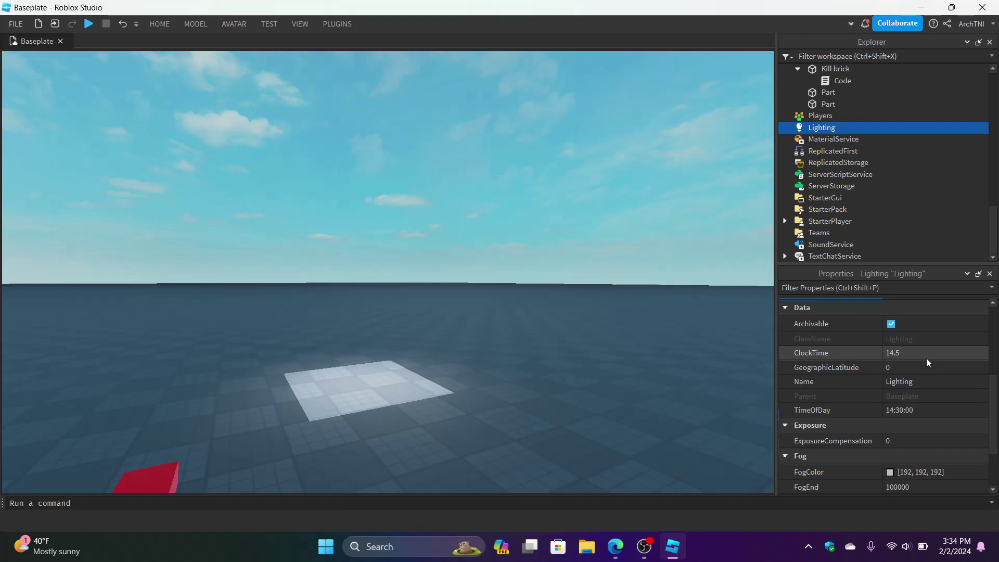
left_click_drag(962, 355, 981, 359)
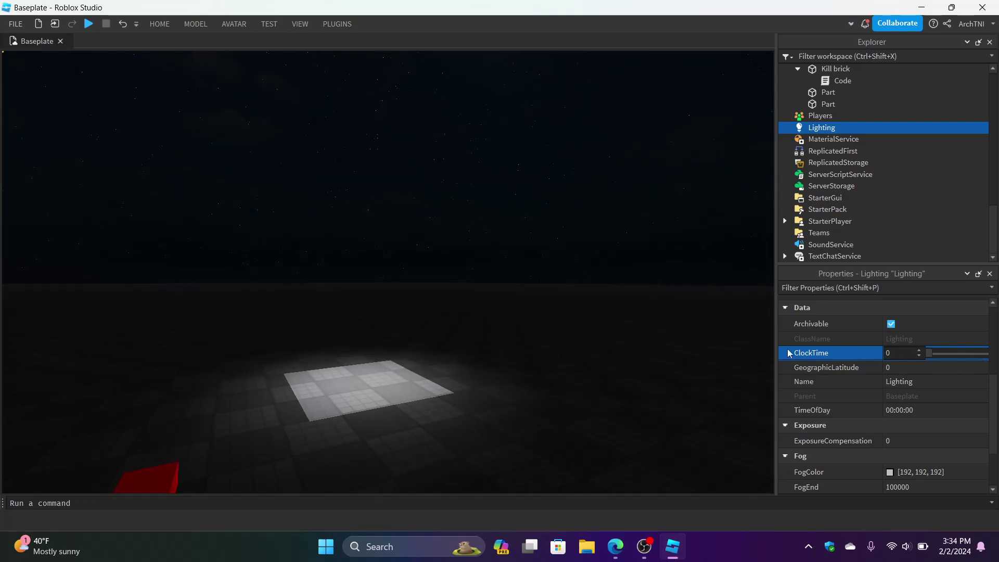
Step: Insert a new block part on top of the flat spawn location
right_click_drag(481, 254, 516, 335)
key("w")
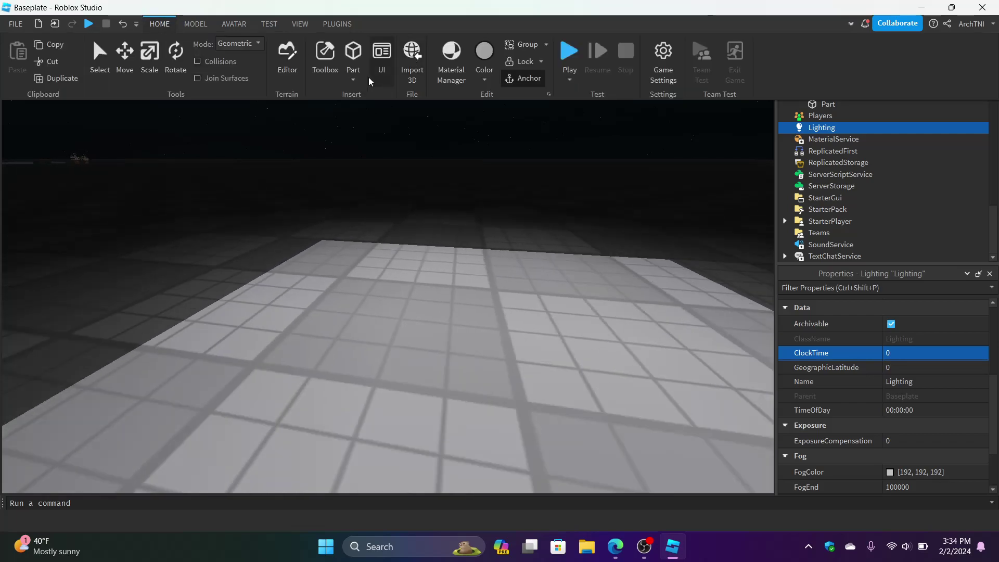
left_click(353, 80)
left_click(379, 104)
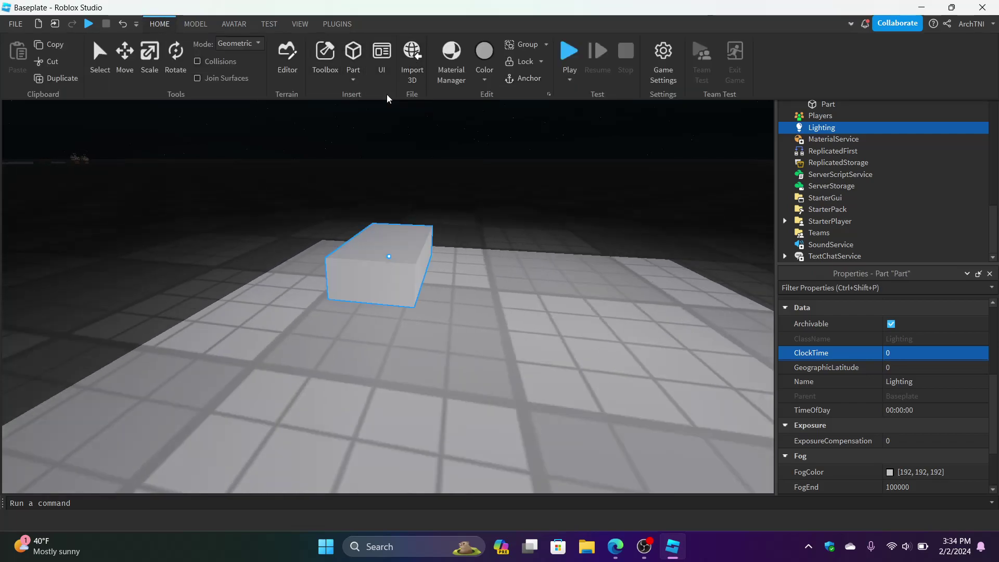
Step: Raise the new block straight up above the spawn location to a height of about 8.7 studs
left_click(405, 246)
left_click(160, 24)
key("ctrl+3")
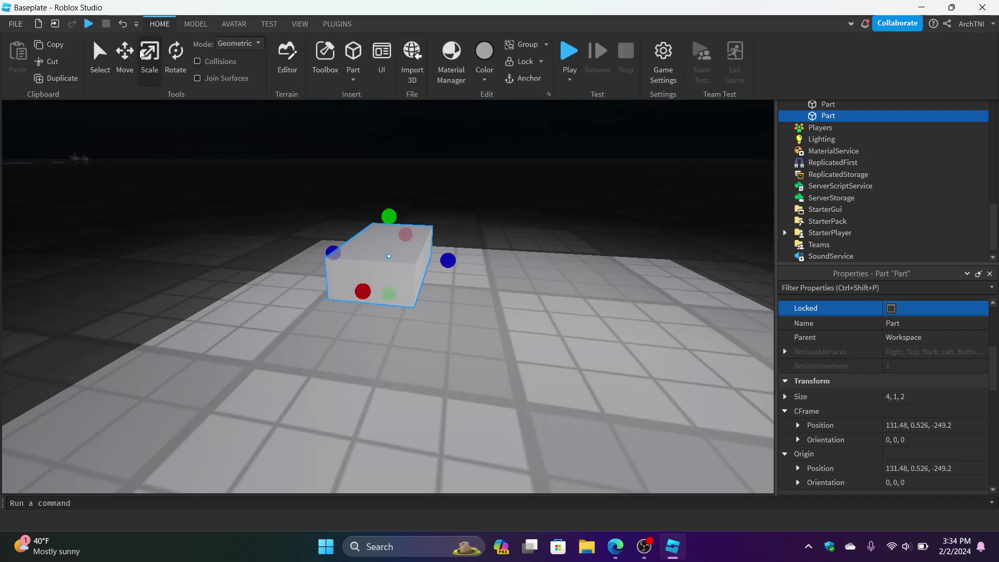
key("ctrl+2")
left_click(426, 258)
left_click_drag(389, 162, 388, 89)
key("s")
key("e")
Step: Add a SurfaceLight to the raised block and select it to show its beam
left_click(843, 115)
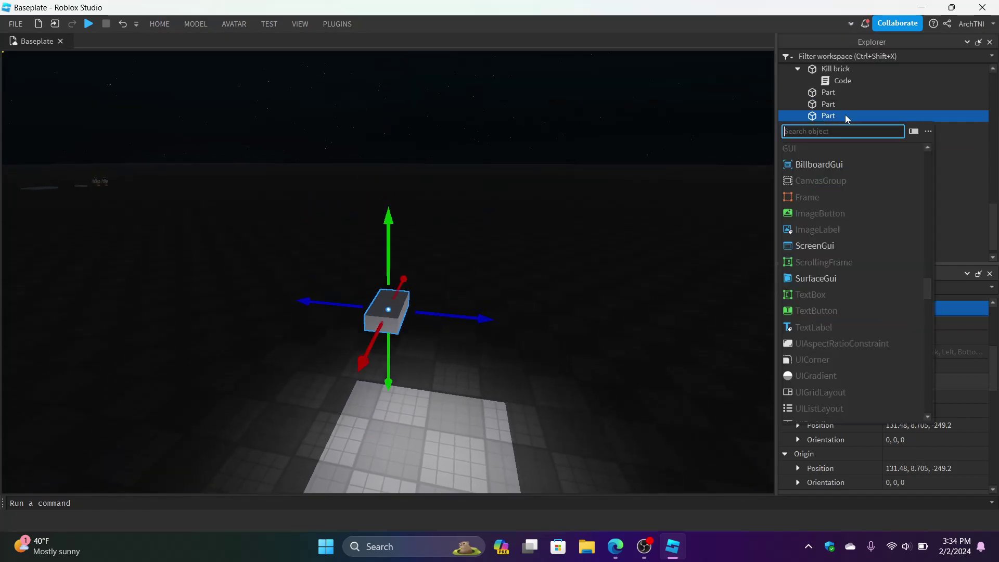
type("sur")
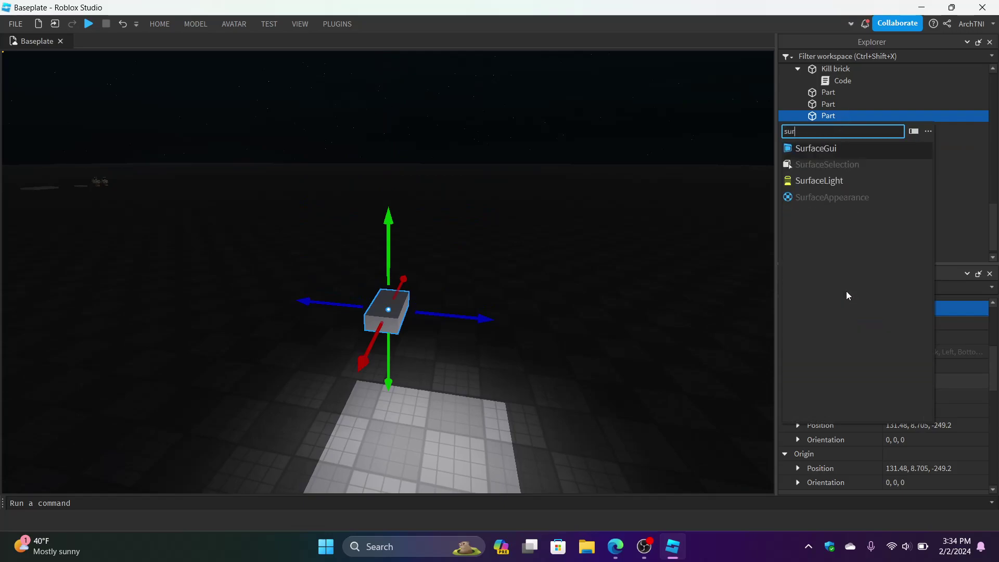
left_click(839, 185)
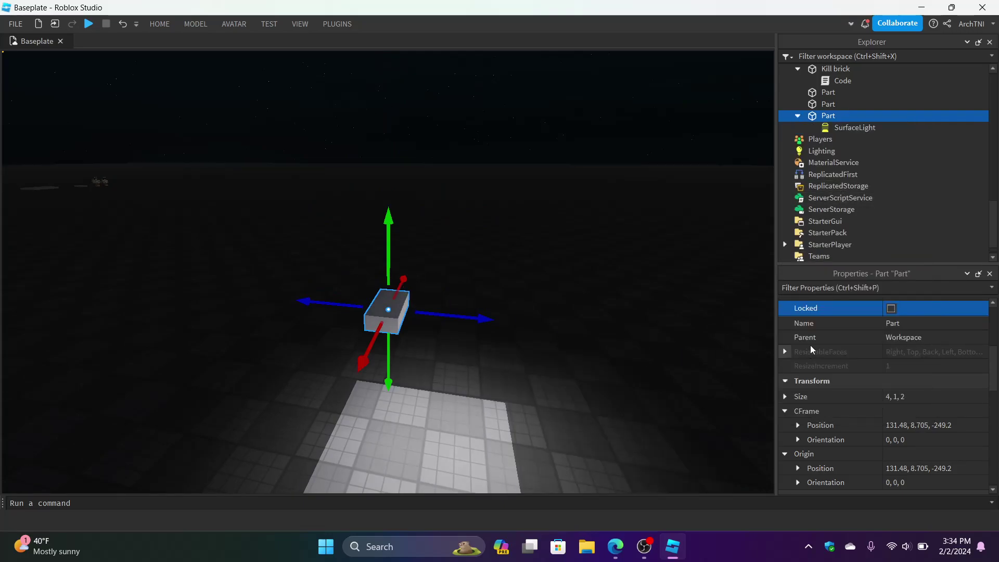
left_click(843, 130)
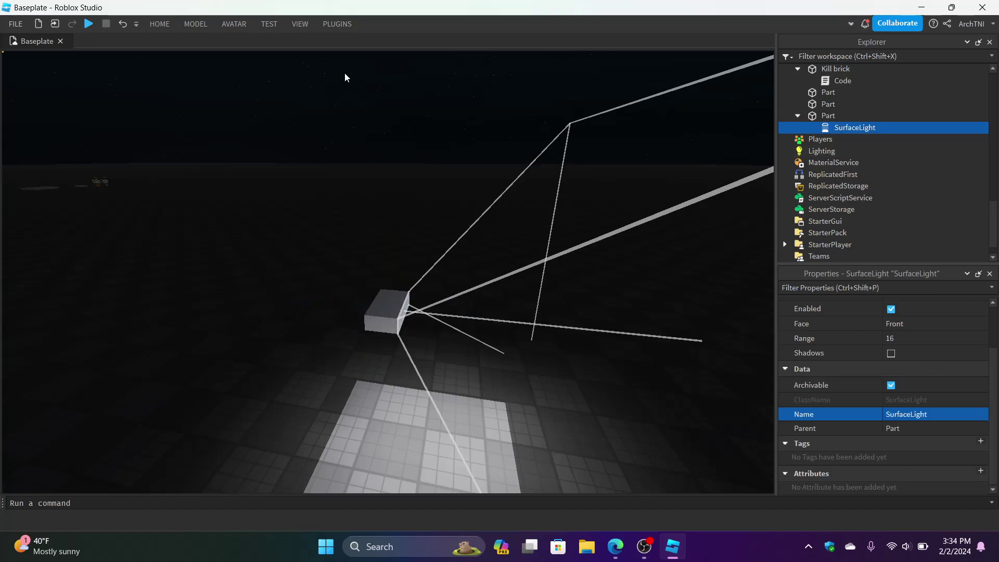
Step: Using the Lighting tool of Building Tools by F3X, remove the block's surface light and add a new one
left_click(339, 24)
left_click(540, 60)
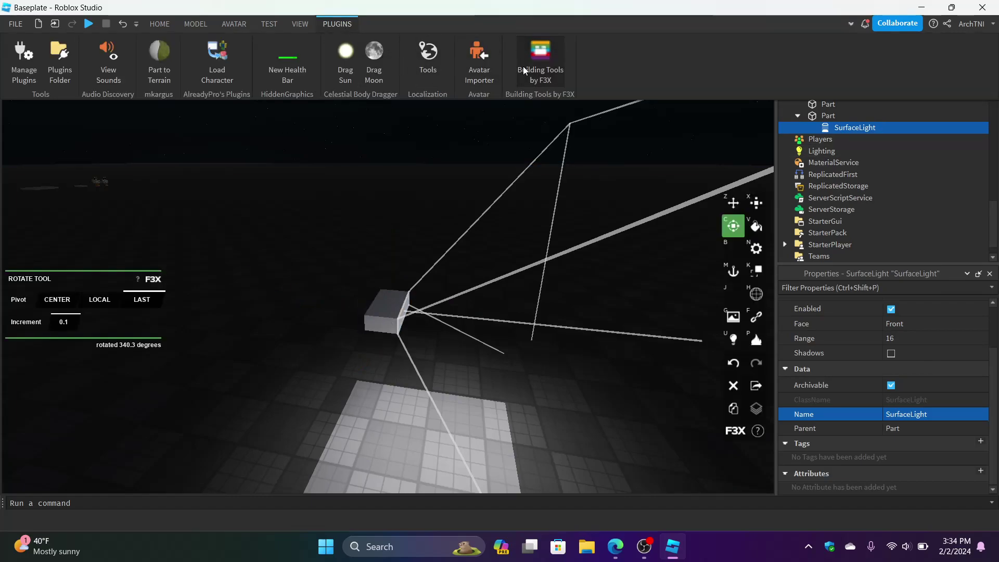
left_click(755, 250)
left_click(756, 270)
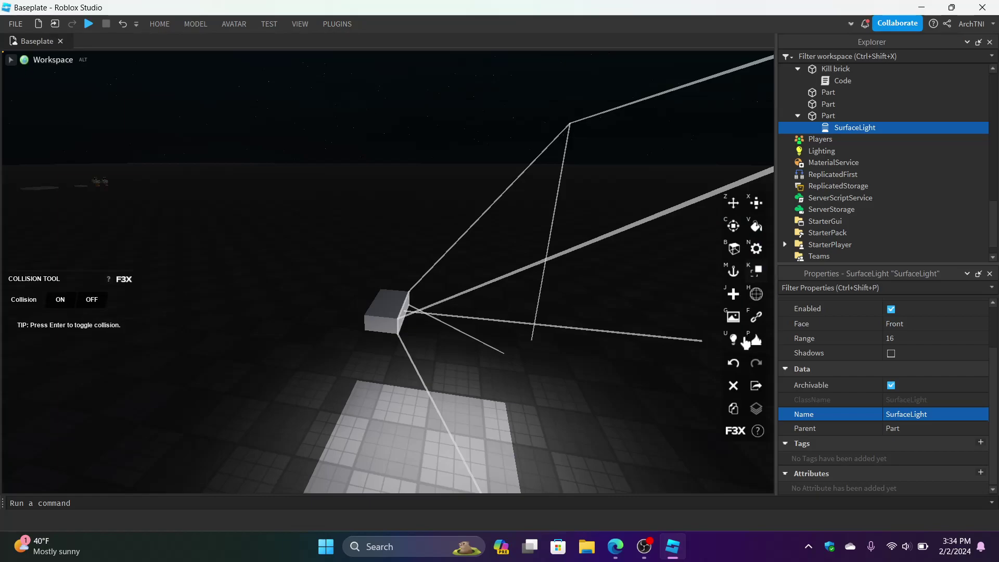
left_click(733, 339)
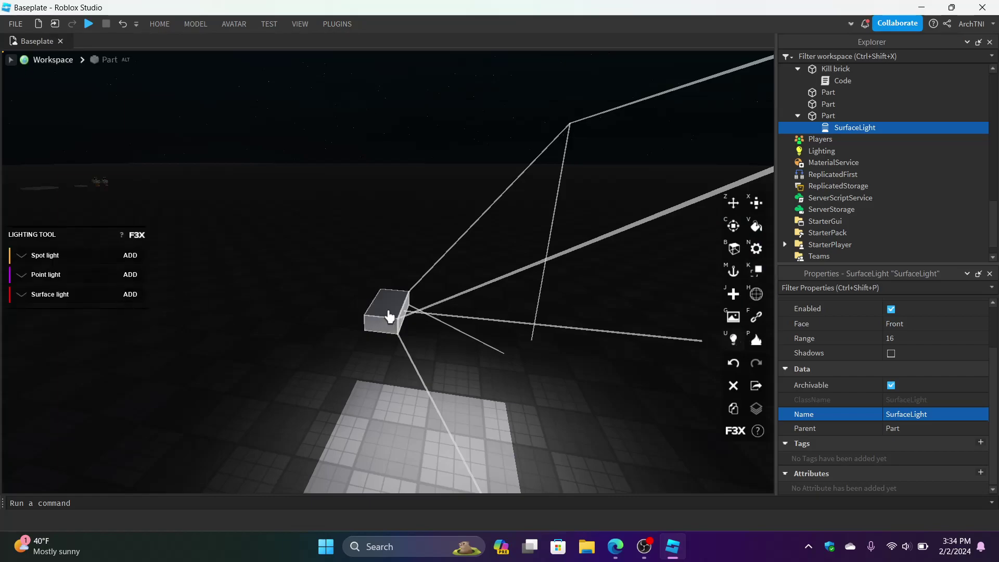
left_click(390, 313)
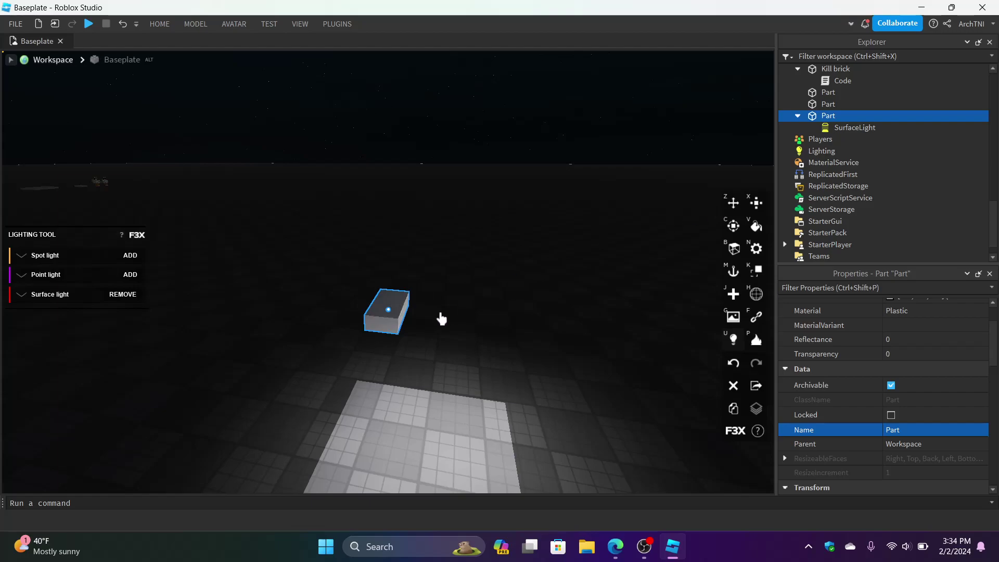
left_click(123, 294)
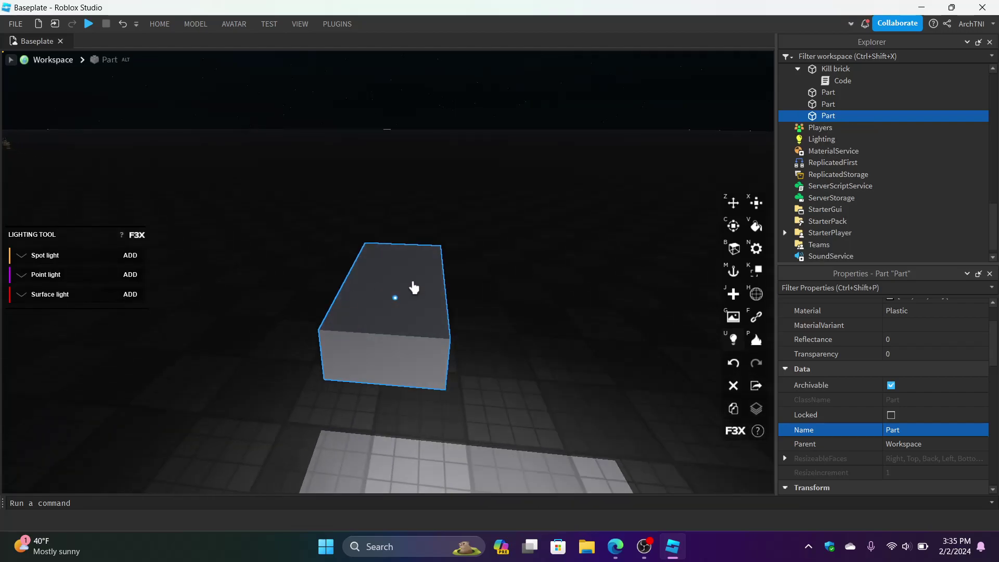
left_click(131, 295)
right_click_drag(402, 363, 442, 408)
right_click_drag(429, 310, 363, 299)
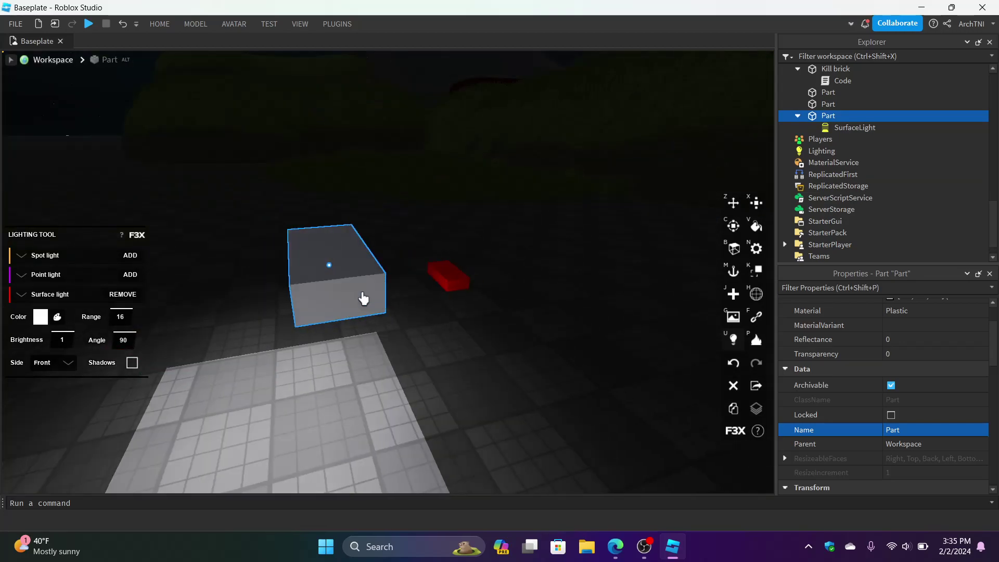
Step: Set the new SurfaceLight's Face to Right and its Range to 36
left_click(855, 128)
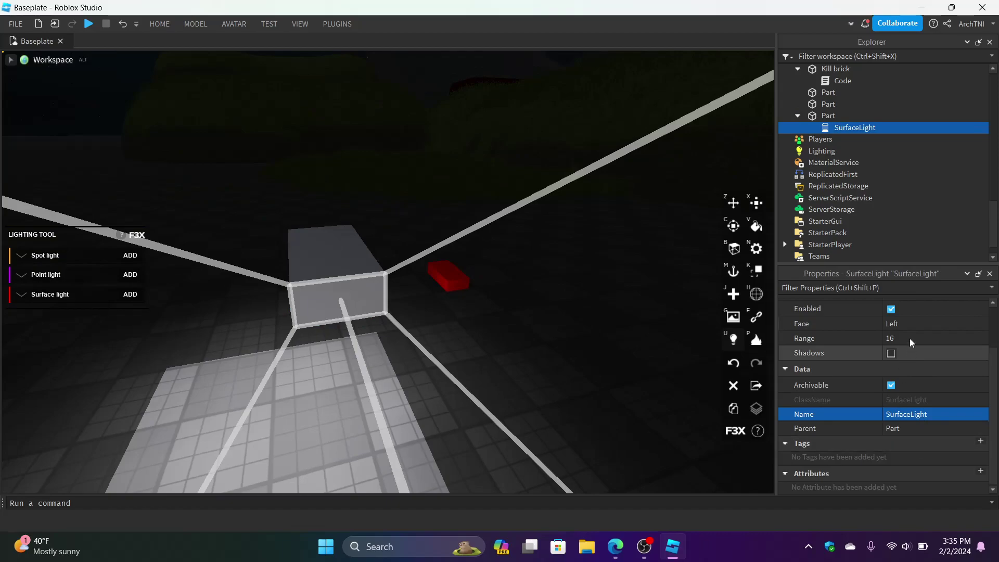
left_click(908, 324)
left_click(908, 324)
left_click(907, 380)
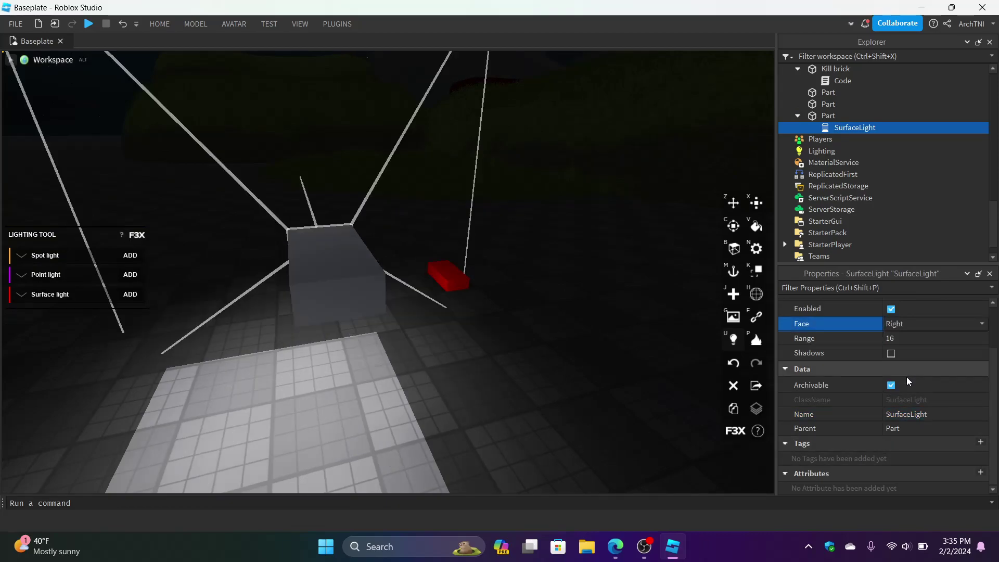
left_click(907, 338)
mouse_move(943, 341)
left_mouse_down()
mouse_move(972, 339)
mouse_move(963, 339)
left_mouse_up()
scroll(931, 354, "up", 1)
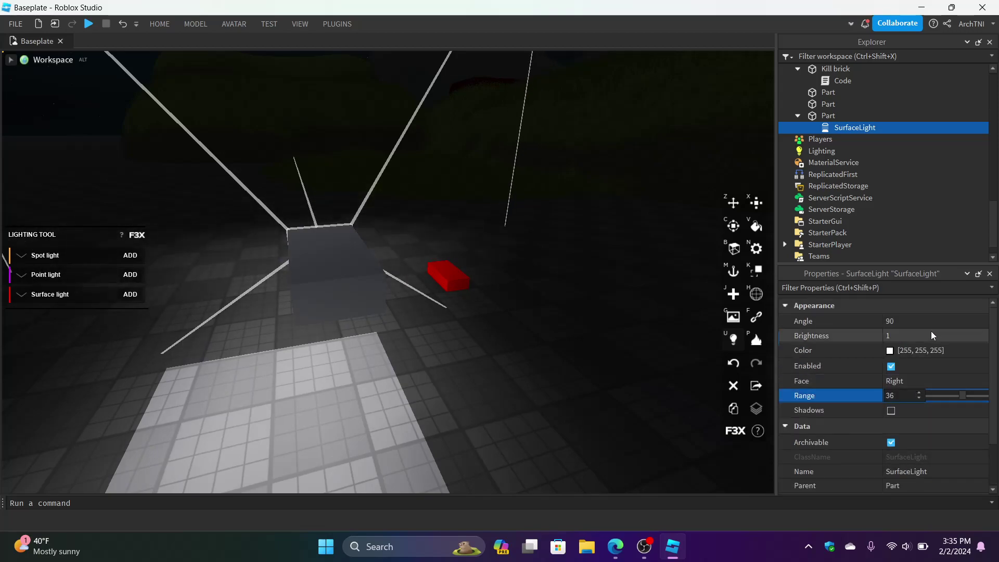
Step: Tilt the lit block by about 124 degrees around its red axis with the F3X Rotate tool
left_click(334, 261)
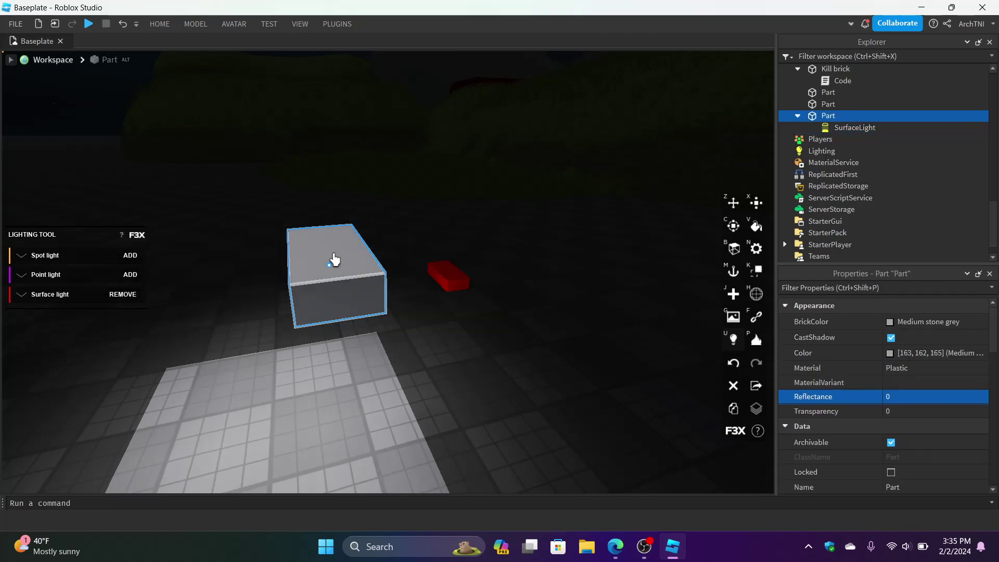
left_click(756, 203)
left_click(733, 225)
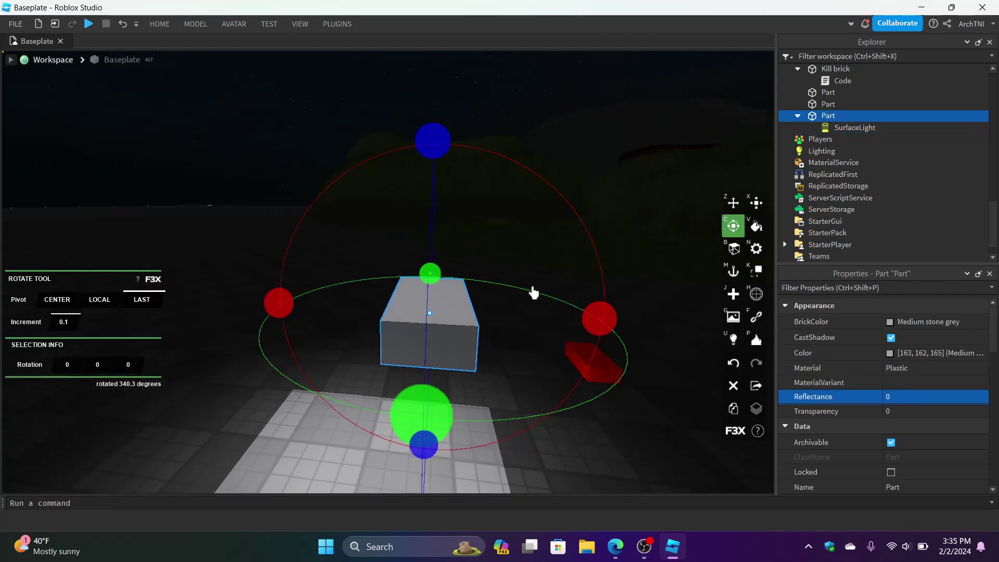
left_click_drag(616, 331, 388, 259)
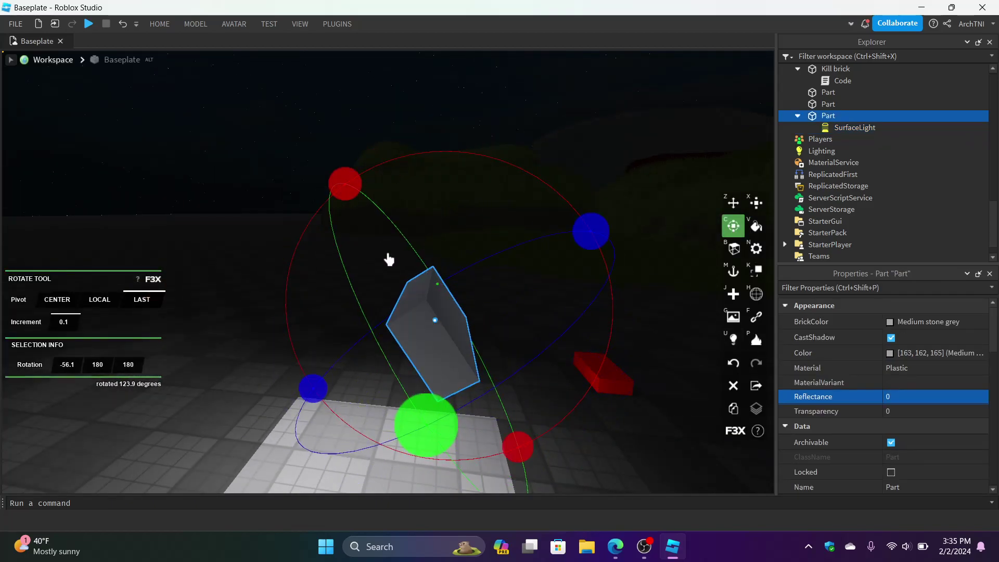
Step: Move the tilted block away from the spawn location and up to a height of about 15 studs with the F3X Move tool
left_click(757, 202)
right_click_drag(383, 298, 395, 299)
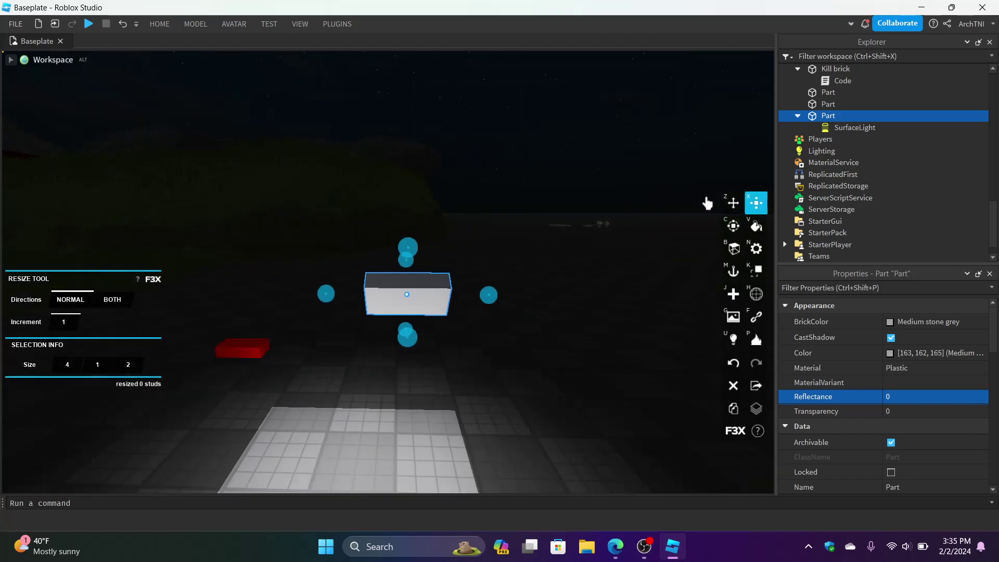
left_click(732, 203)
left_click_drag(487, 301, 721, 300)
left_click_drag(641, 231, 662, 81)
right_click_drag(563, 213, 555, 216)
left_click_drag(407, 246, 451, 252)
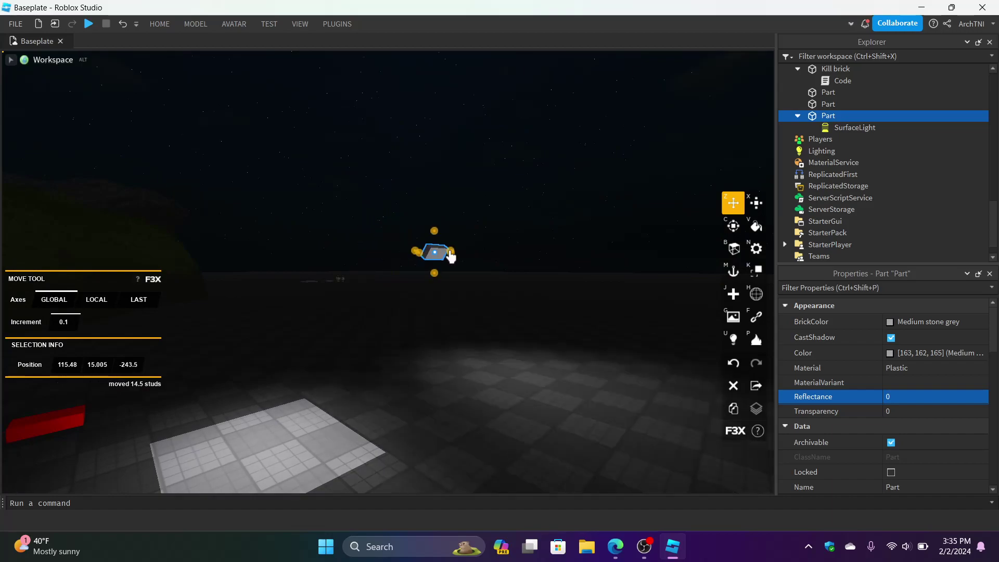
Step: Deselect the lit block and close the F3X building tools
left_click(543, 299)
left_click(538, 250)
key("w")
right_click_drag(538, 250, 539, 251)
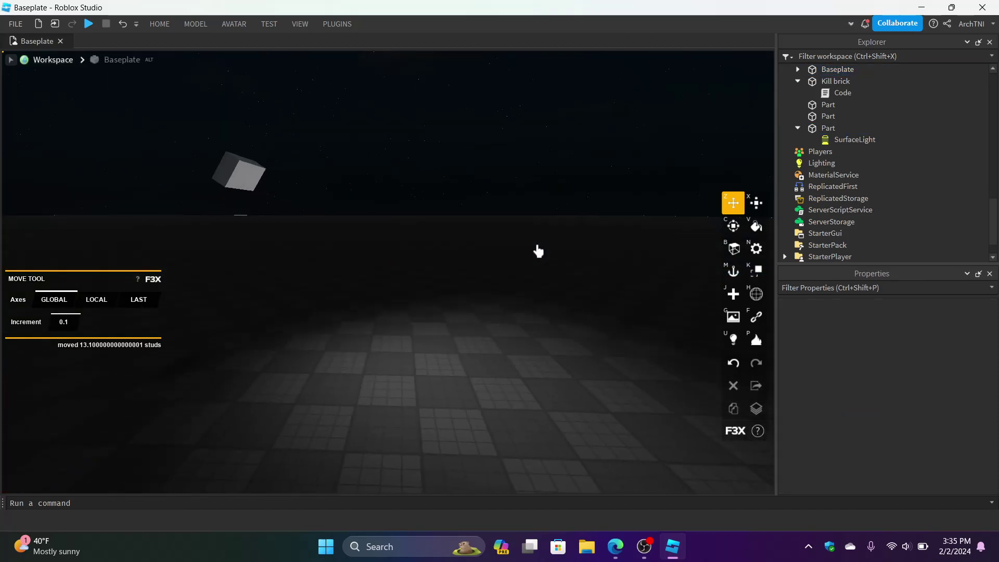
left_click(333, 26)
left_click(542, 71)
right_click_drag(441, 157, 441, 158)
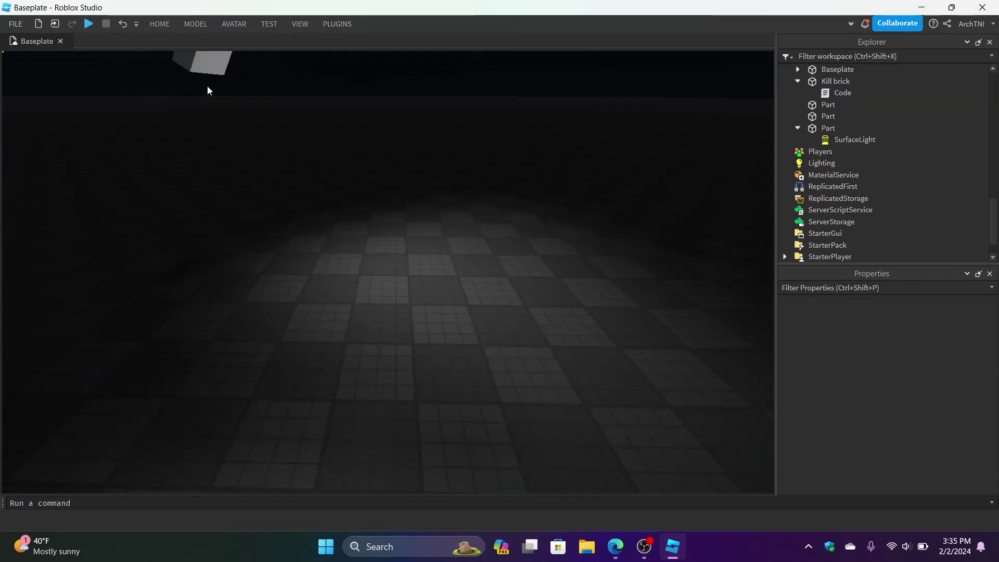
Step: Bring the lit block down onto the baseplate and stretch it with the Scale tool
left_click_drag(207, 67, 314, 278)
left_click(160, 24)
left_click(149, 52)
left_click_drag(336, 292, 291, 165)
Step: Duplicate the stretched block three times and resize the copies to form an upright, open square frame
key("ctrl+d")
key("ctrl+d")
left_click_drag(306, 315, 426, 194)
key("ctrl+d")
left_click_drag(254, 195, 383, 190)
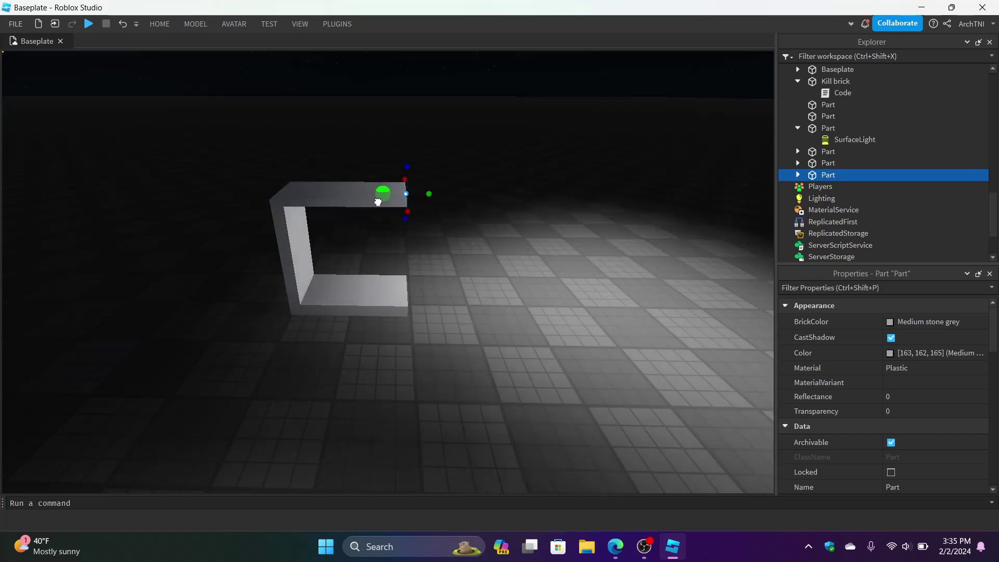
right_click_drag(383, 279, 388, 269)
left_click_drag(390, 221, 392, 347)
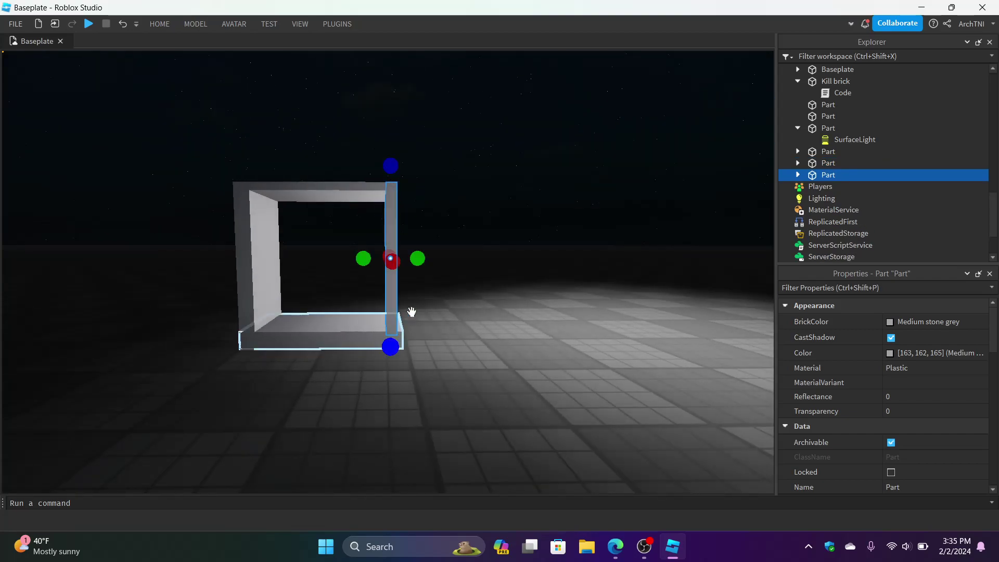
left_click(492, 200)
key("a")
key("s")
scroll(493, 201, "up", 3)
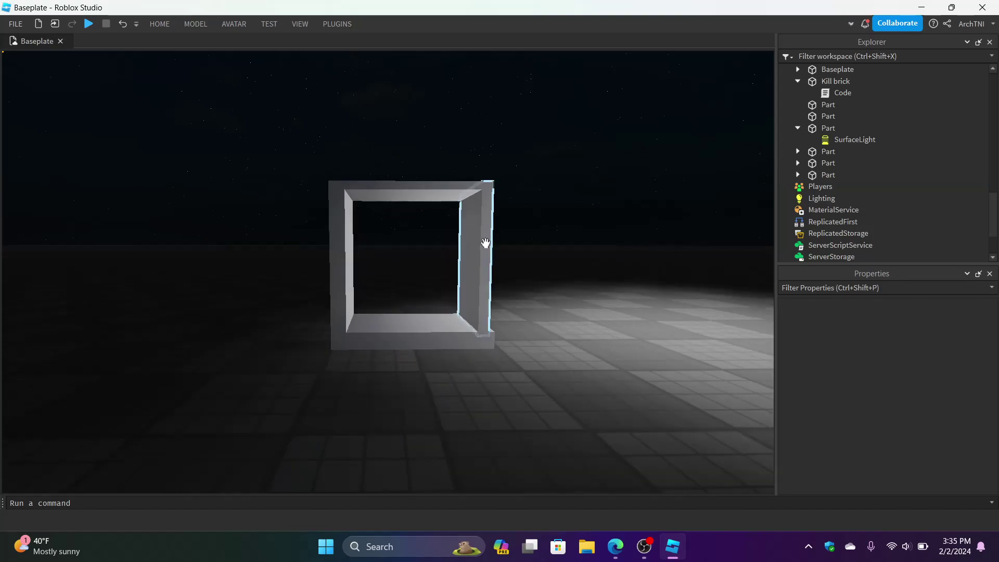
Step: Delete the SurfaceLight from each of the frame's four parts
left_click_drag(342, 183, 494, 373)
left_click(798, 152)
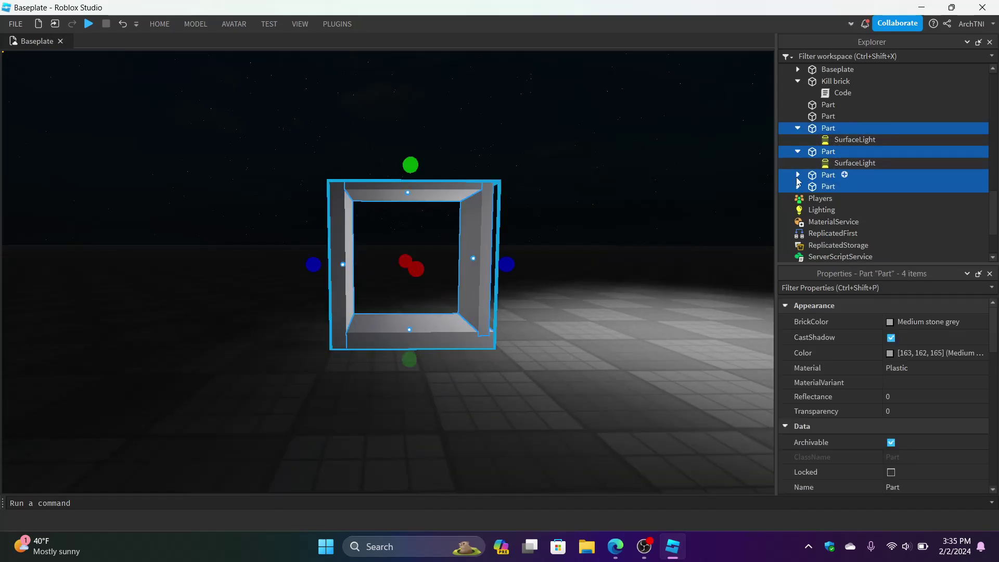
left_click(798, 175)
left_click(798, 199)
left_click(848, 188)
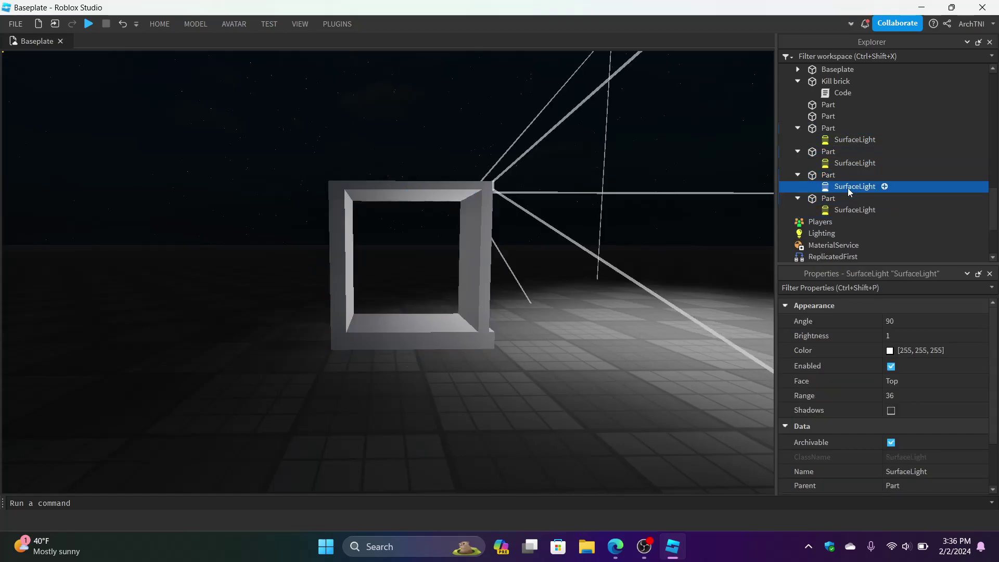
key("Delete")
left_click(848, 200)
key("Delete")
key("Delete")
left_click(870, 164)
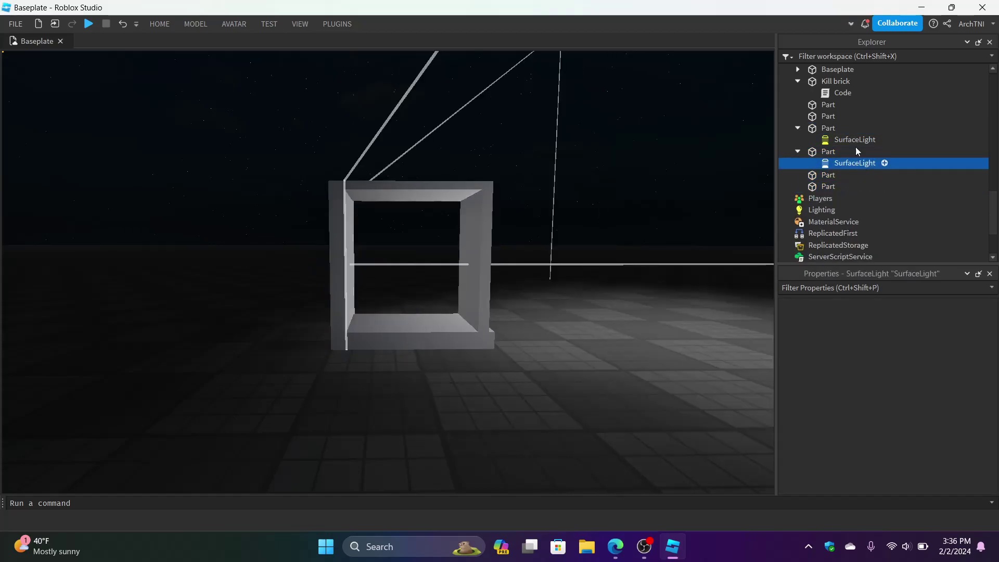
key("Delete")
left_click(855, 140)
key("Delete")
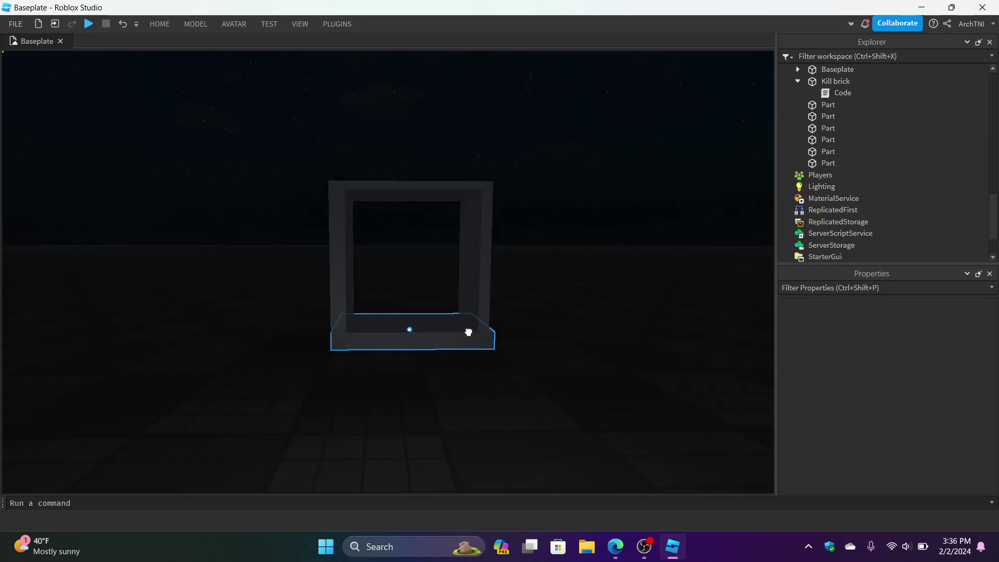
Step: Trim the frame's bottom piece so its end is flush with the upright, and deselect it
left_click(468, 338)
left_click(555, 230)
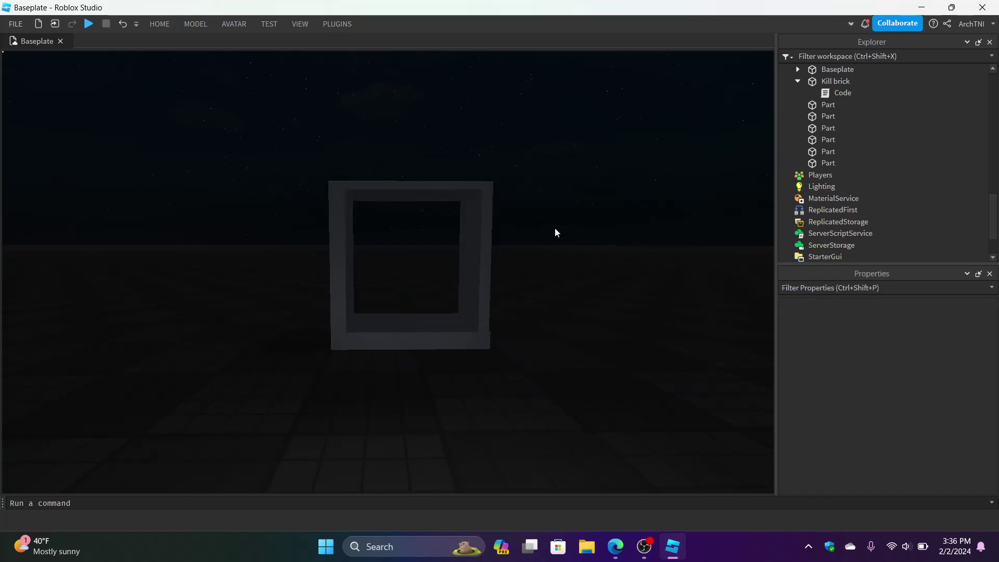
key("a")
right_click_drag(555, 230, 555, 230)
key("s")
left_click(196, 24)
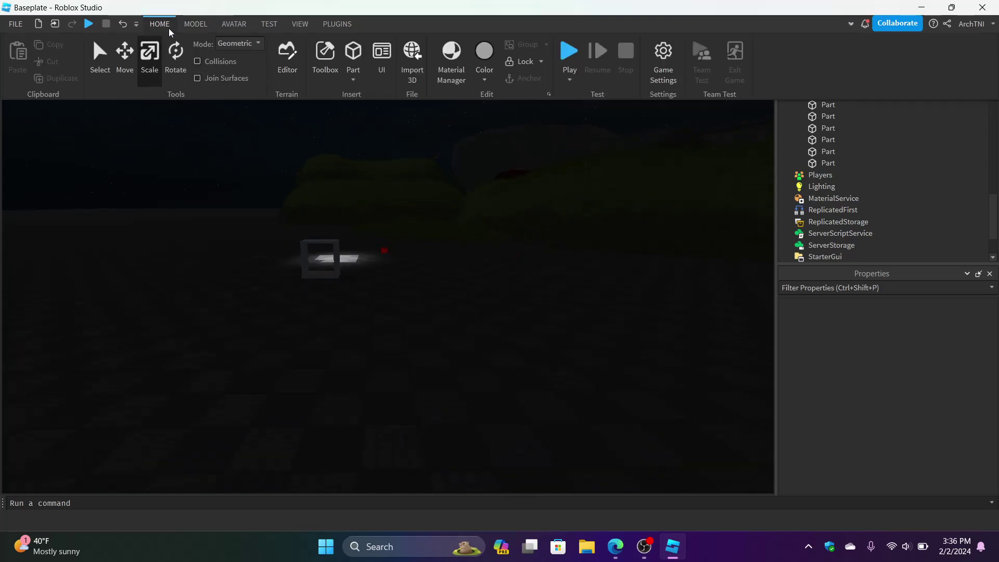
left_click(233, 24)
left_click(269, 24)
left_click(300, 24)
Step: Look through the installed plugins in Plugin Management and close it
left_click(345, 26)
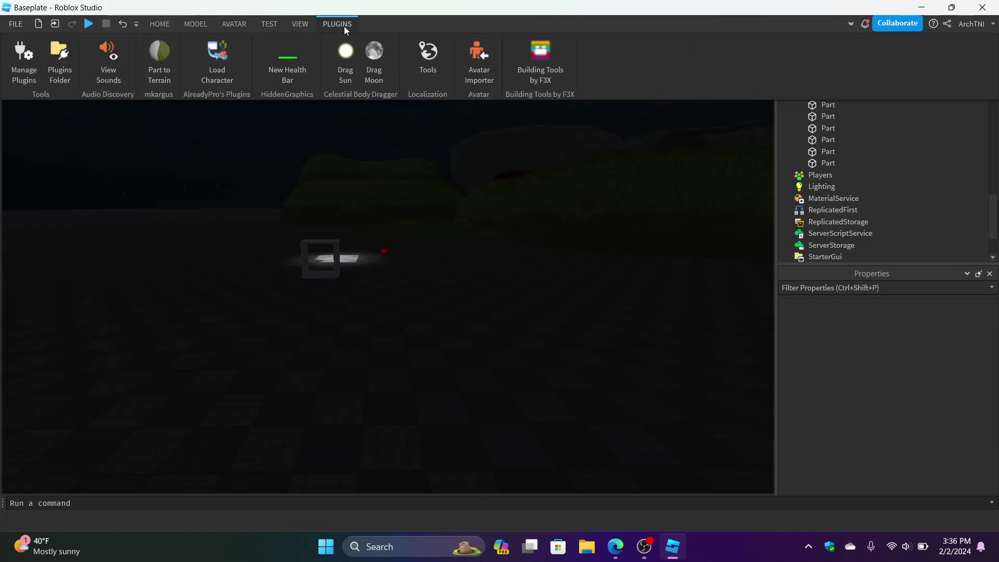
left_click(9, 61)
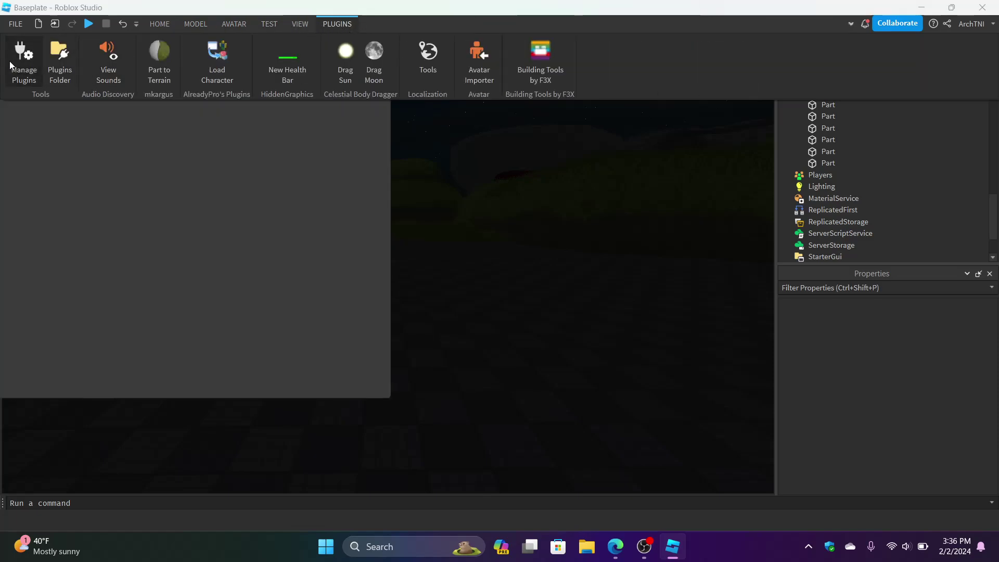
scroll(250, 179, "down", 10)
scroll(244, 179, "down", 2)
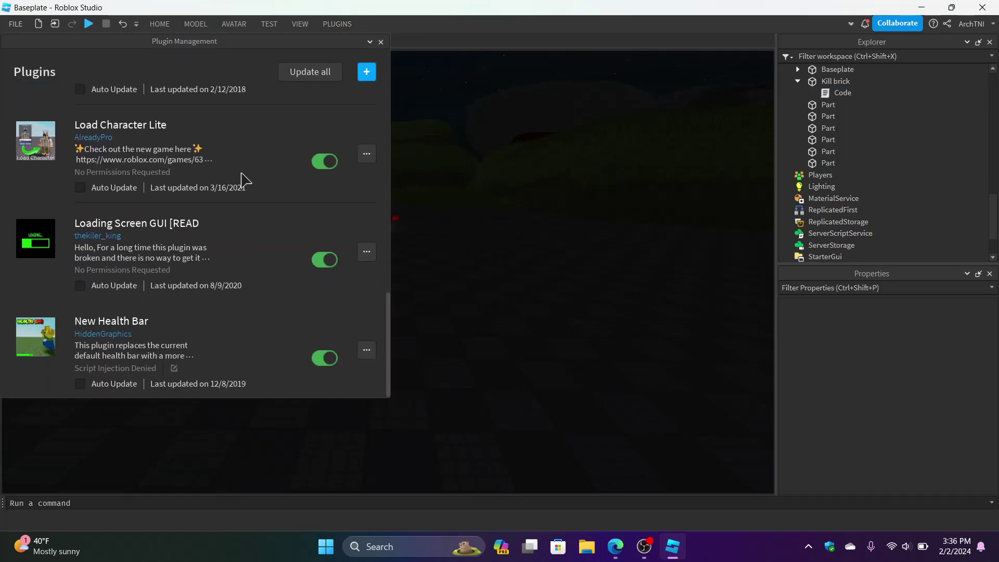
left_click(381, 42)
Step: Switch to Microsoft Edge and open the Creator Hub from the Roblox website
left_click(614, 547)
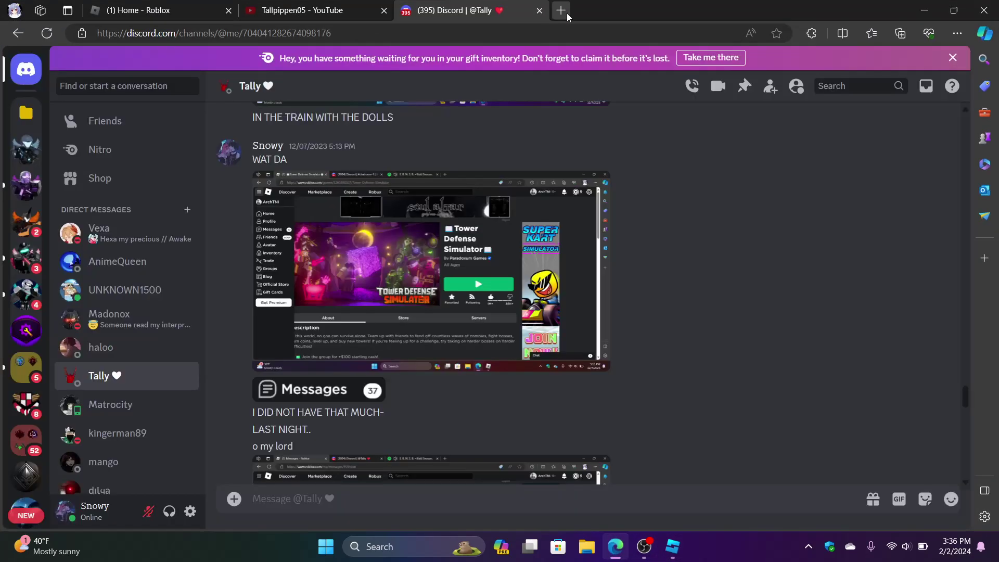
left_click(566, 12)
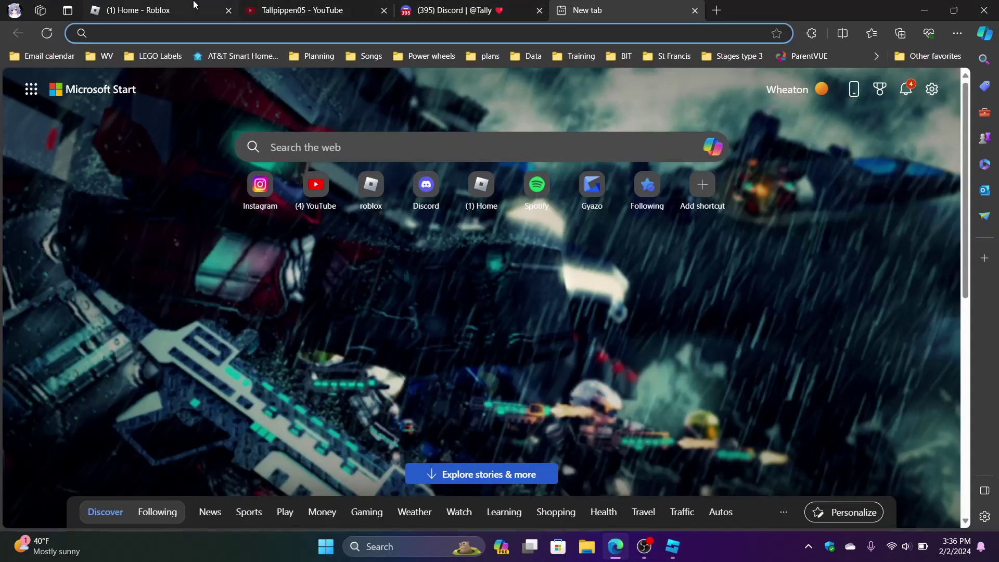
left_click(156, 10)
left_click(185, 72)
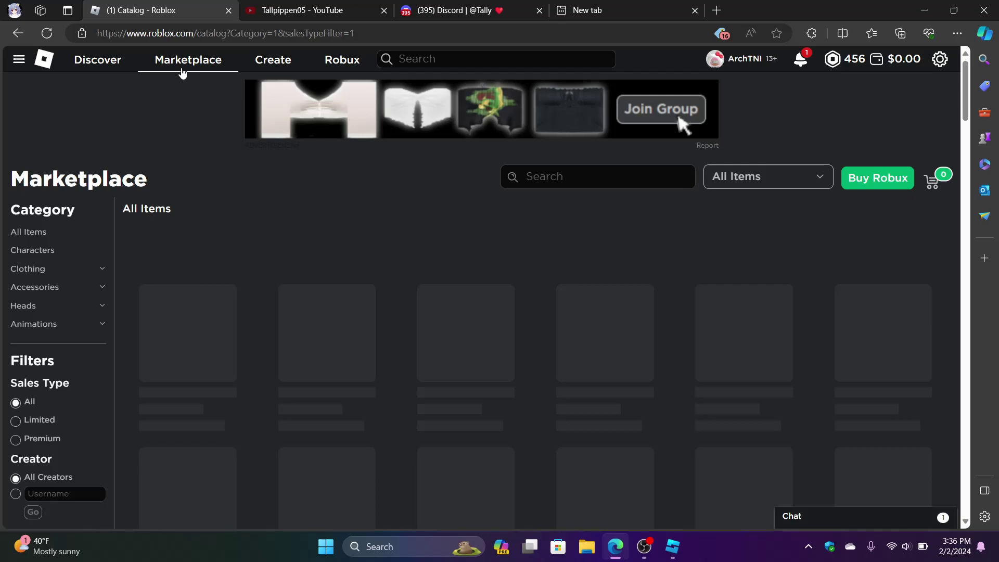
left_click(259, 67)
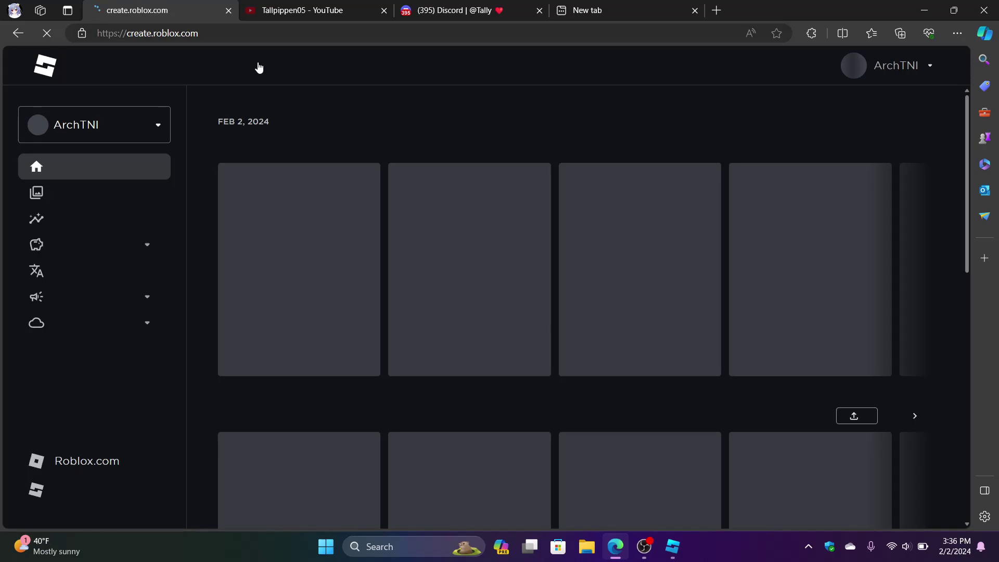
left_click(676, 554)
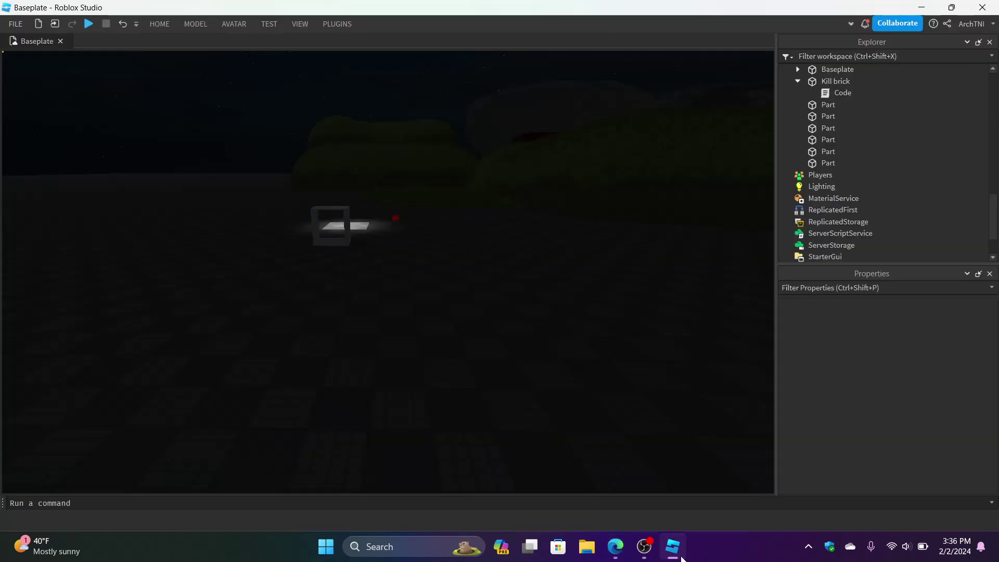
left_click(681, 558)
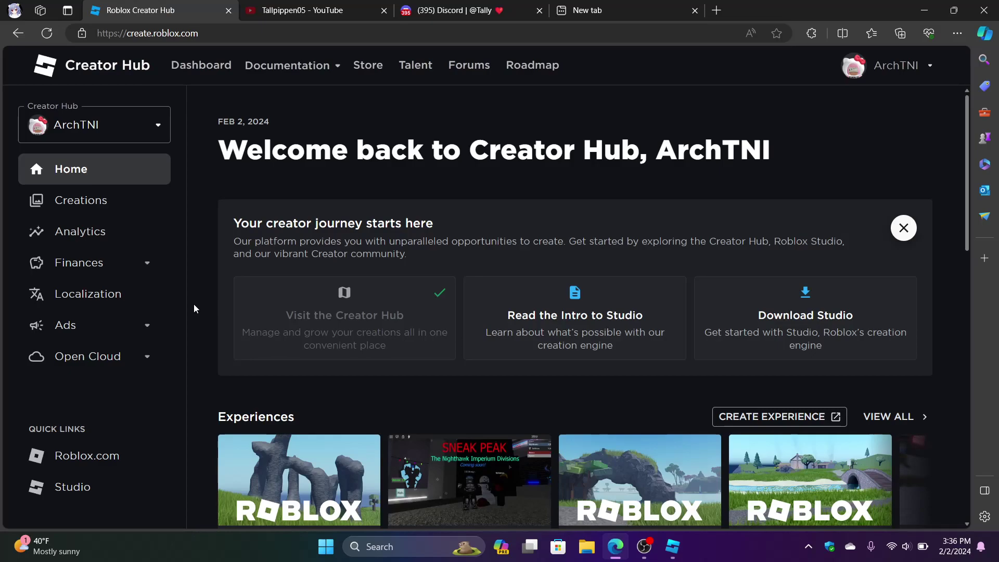
Step: Look through the Creator Hub's home, Creations and Analytics pages and its documentation overview
scroll(194, 305, "down", 1)
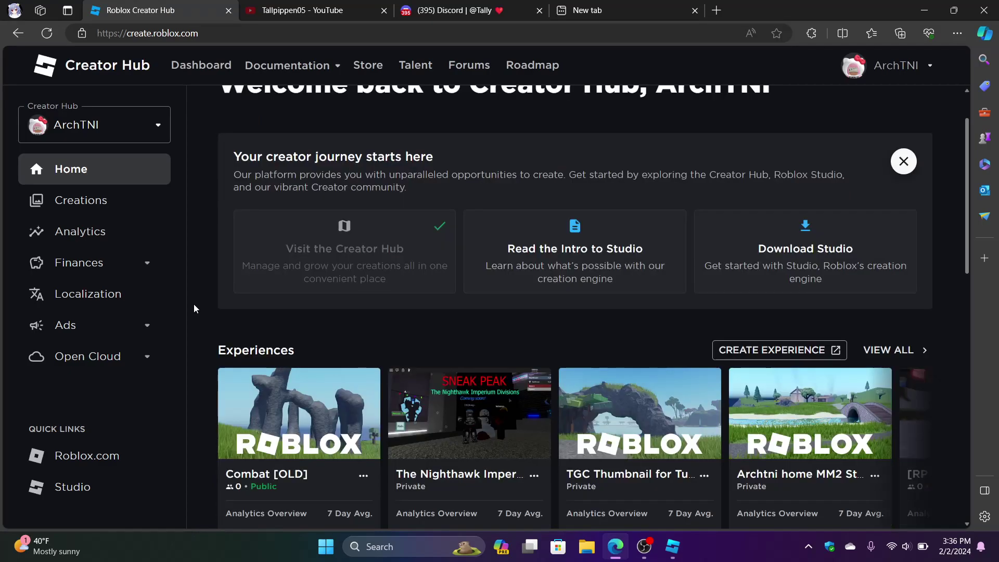
scroll(194, 307, "up", 1)
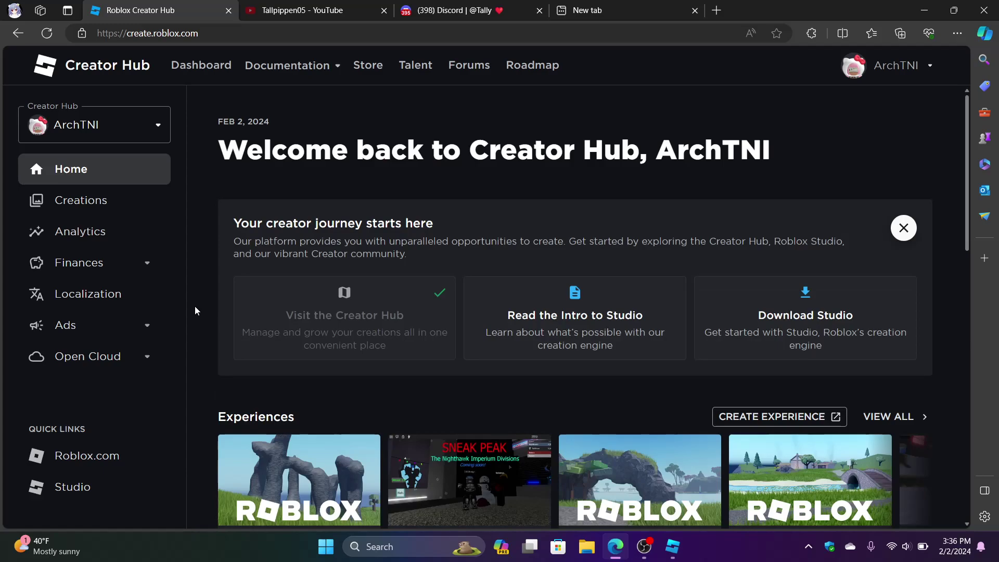
left_click(87, 214)
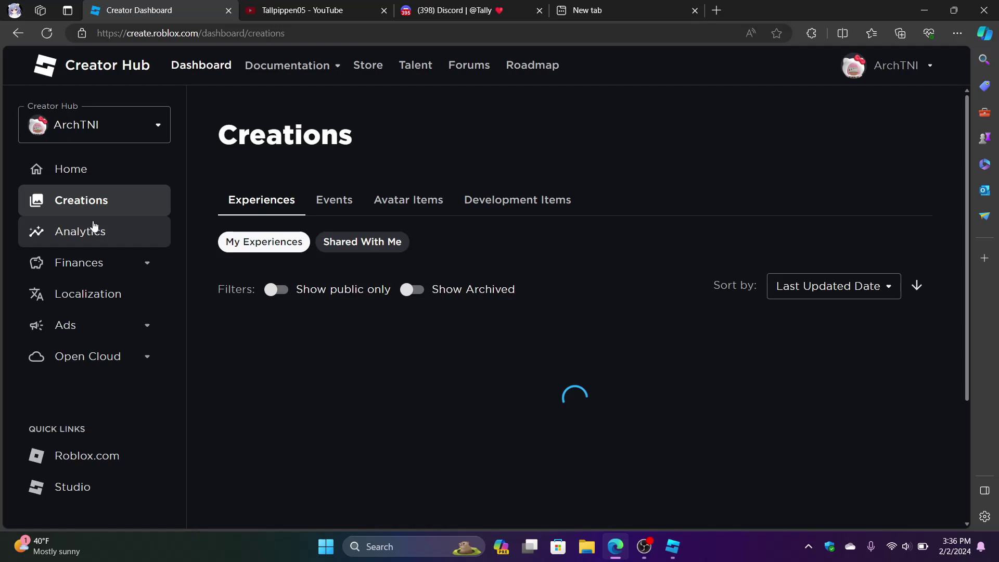
left_click(94, 228)
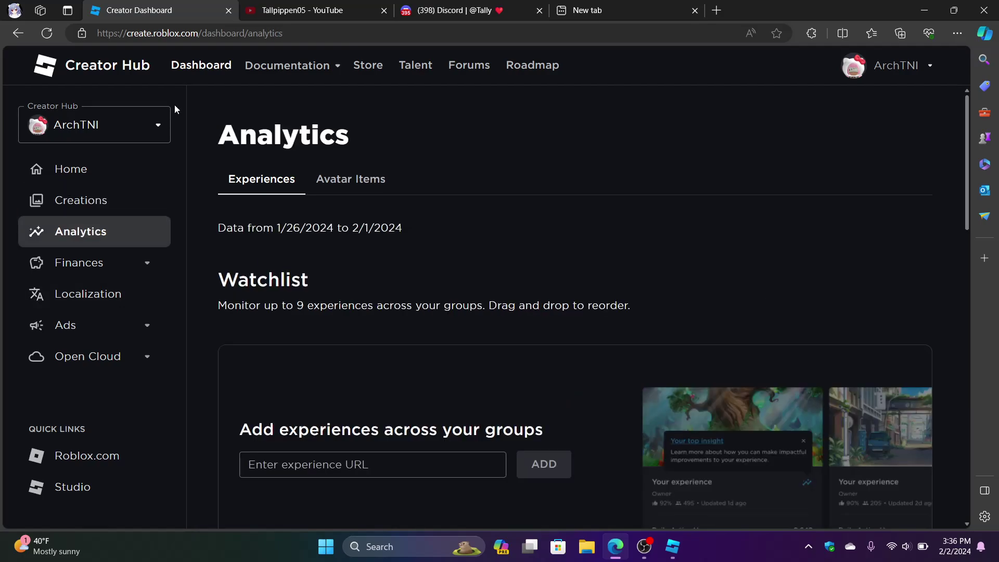
mouse_move(284, 69)
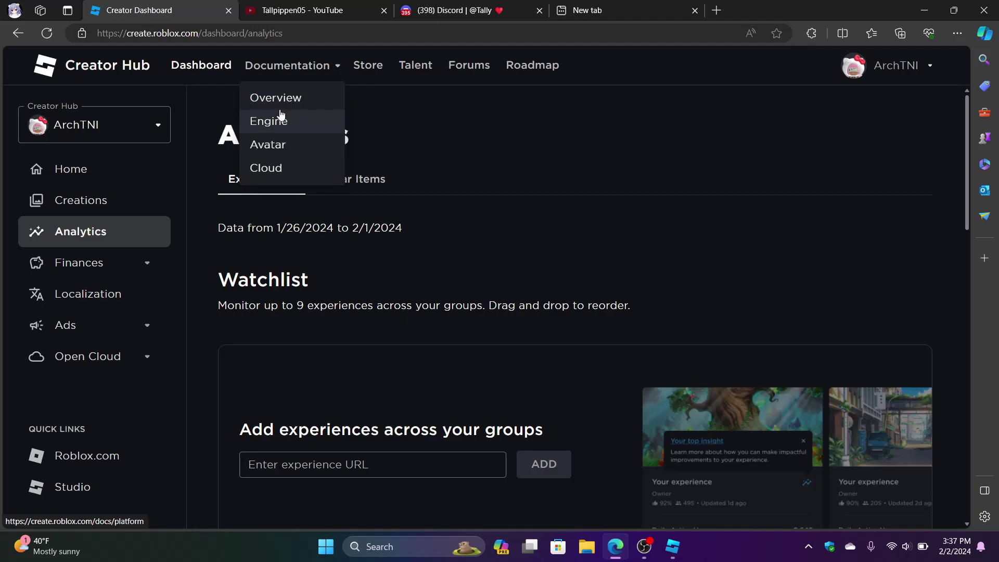
left_click(302, 99)
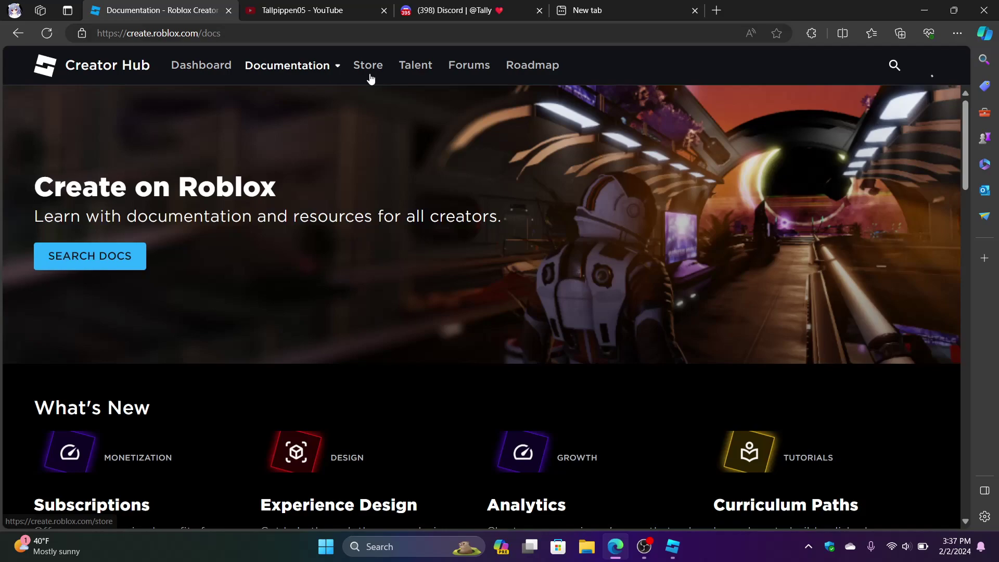
Step: Open the Creator Store and browse its model categories and trending models
left_click(370, 73)
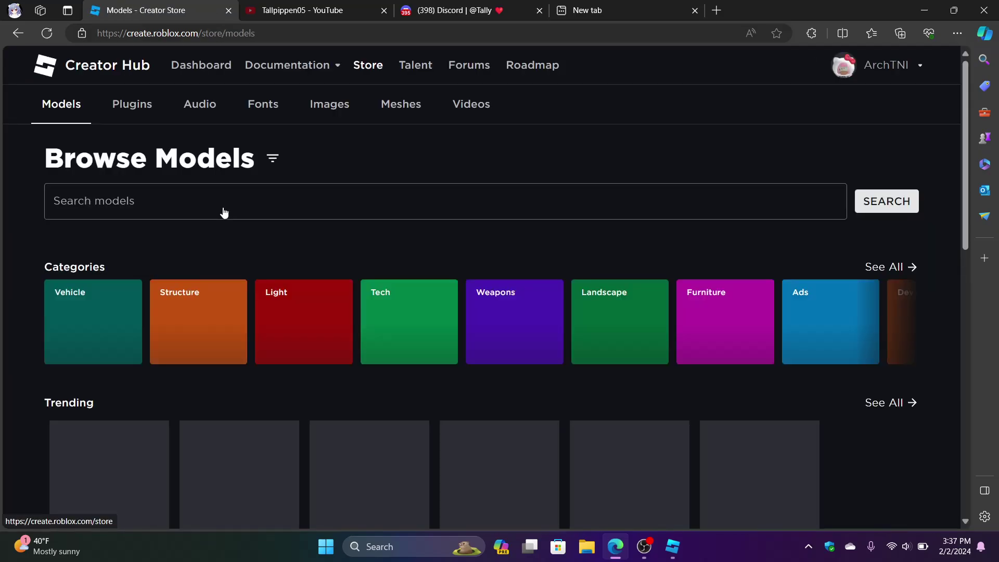
scroll(211, 239, "down", 3)
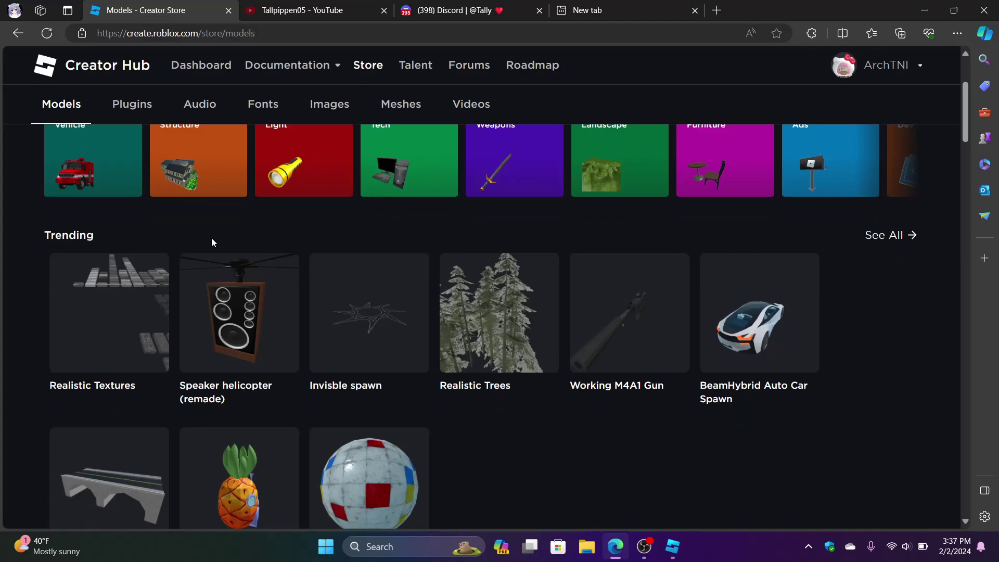
scroll(212, 242, "down", 2)
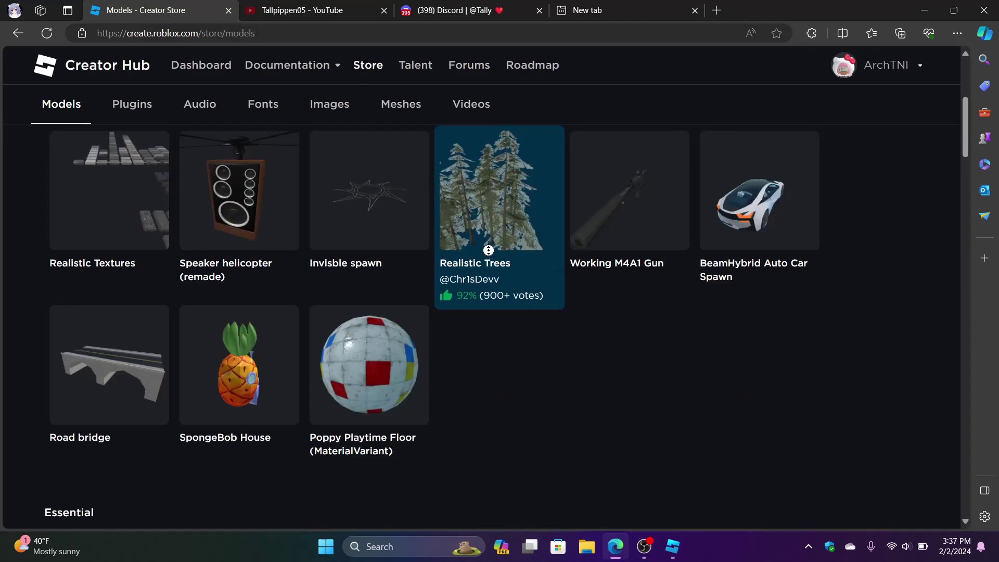
scroll(488, 250, "up", 5)
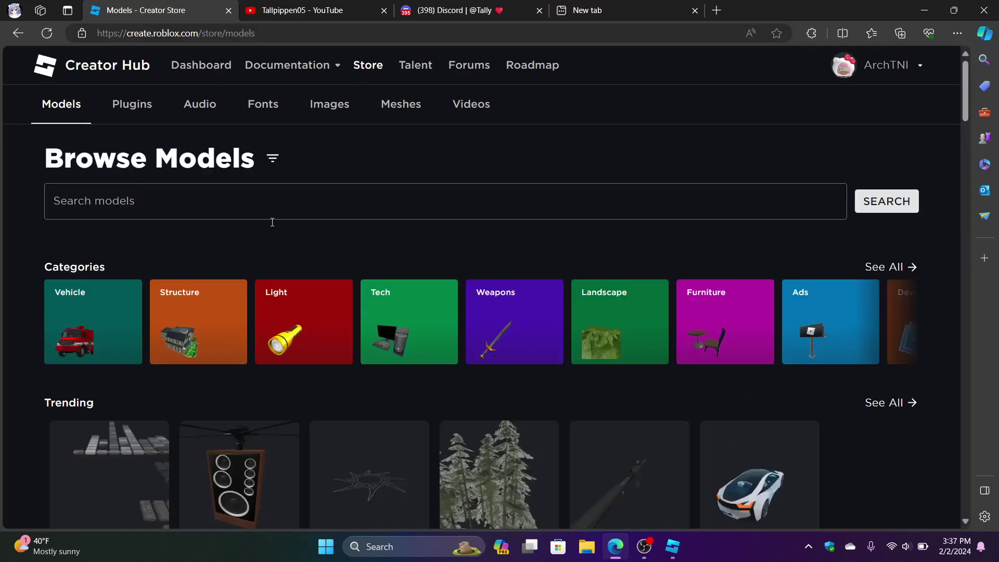
left_click(272, 218)
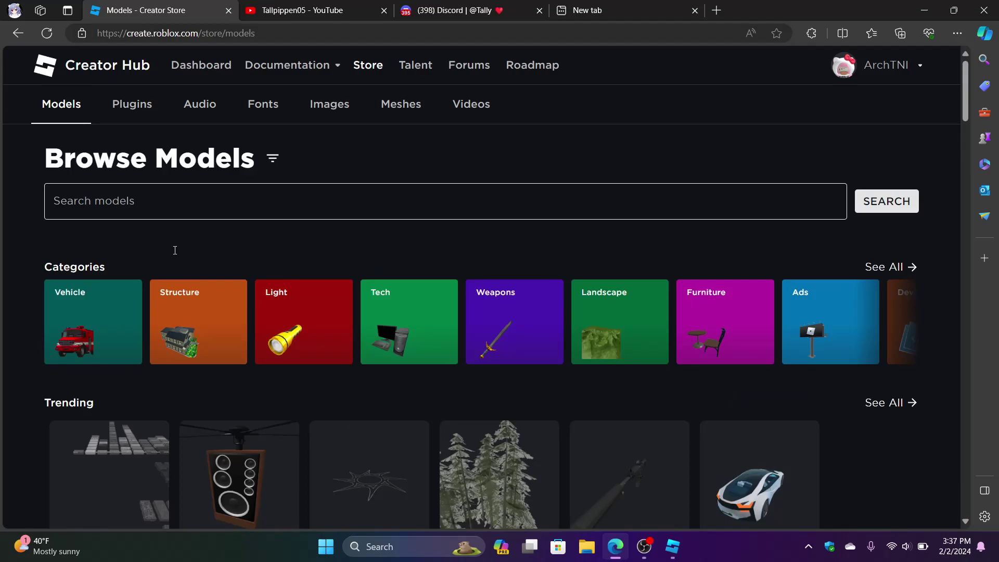
Step: Look at the store's Plugins and Audio sections and return to Models
left_click(132, 106)
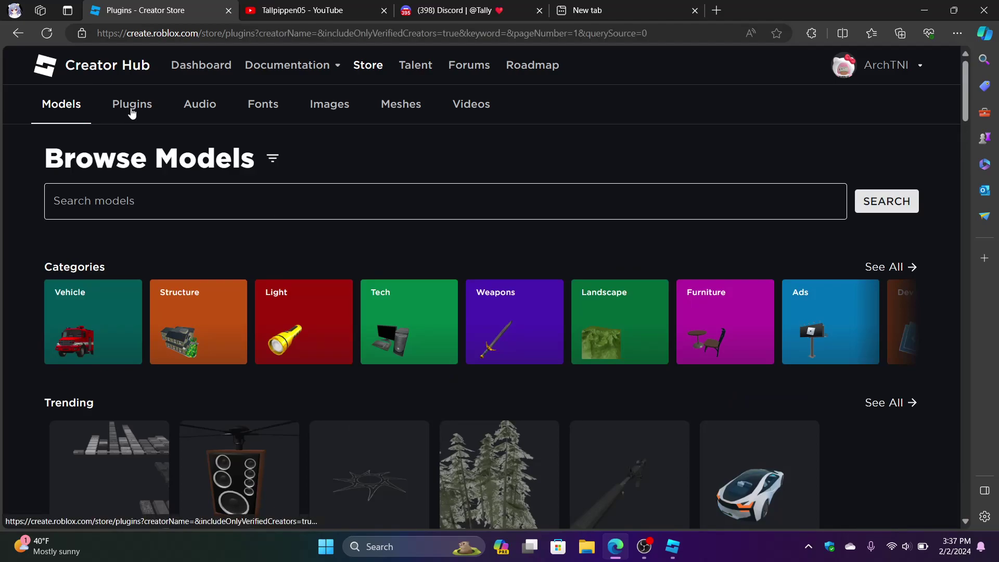
left_click(131, 109)
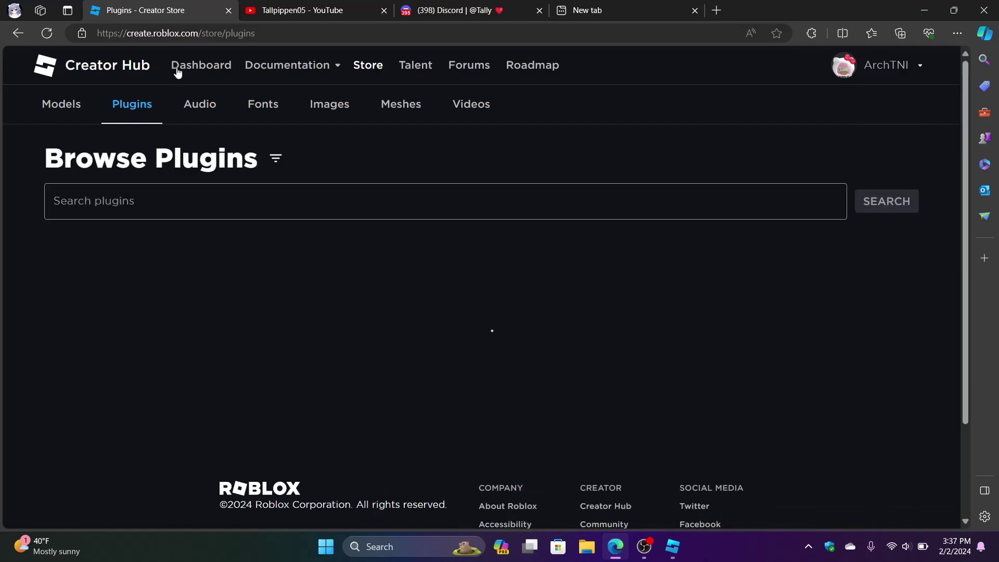
left_click(184, 115)
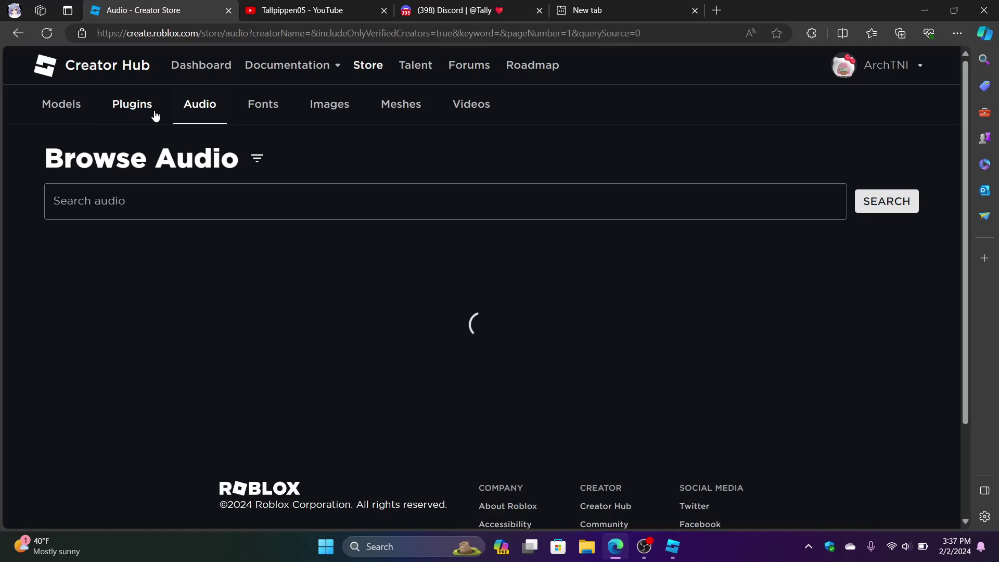
left_click(135, 118)
left_click(68, 111)
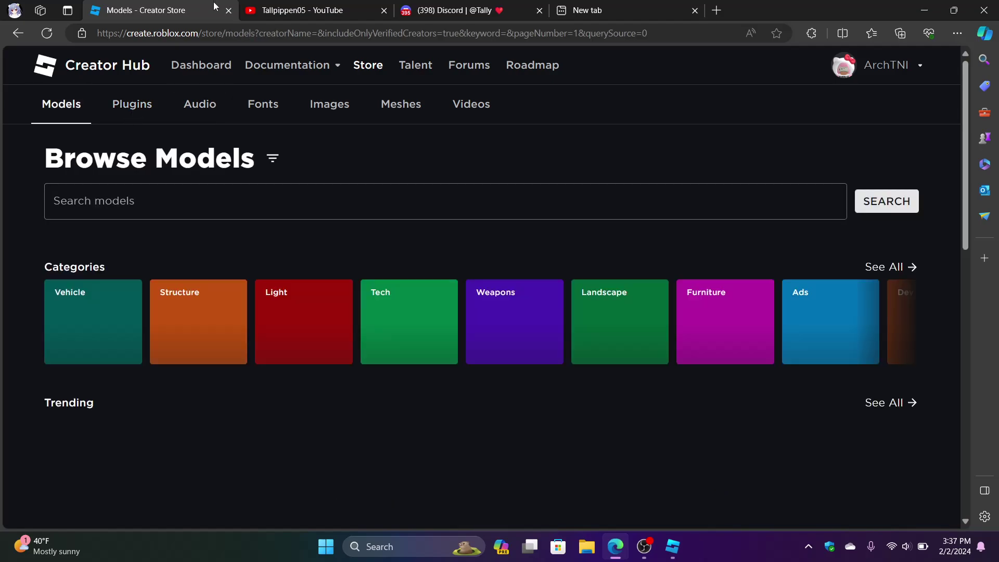
Step: Return to Roblox Studio and look through its tool groups, ending with the installed plugins
left_click(616, 545)
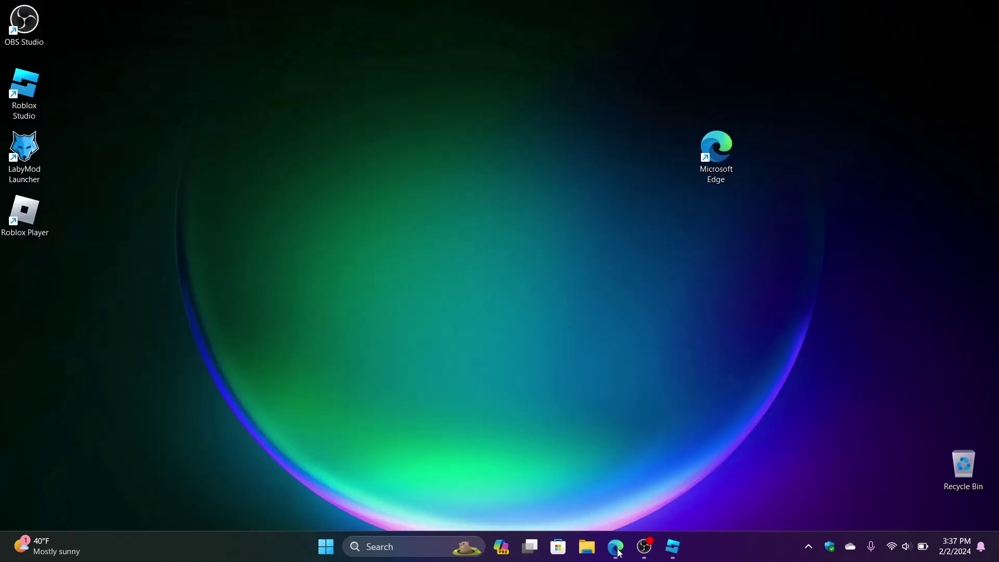
left_click(672, 546)
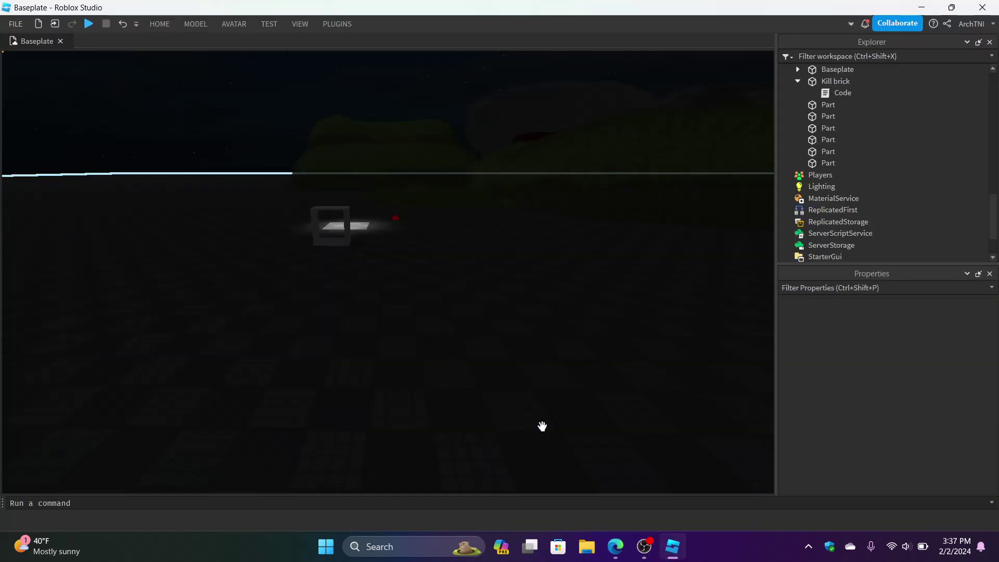
left_click(160, 25)
left_click(194, 25)
left_click(238, 25)
left_click(268, 25)
left_click(314, 26)
left_click(329, 26)
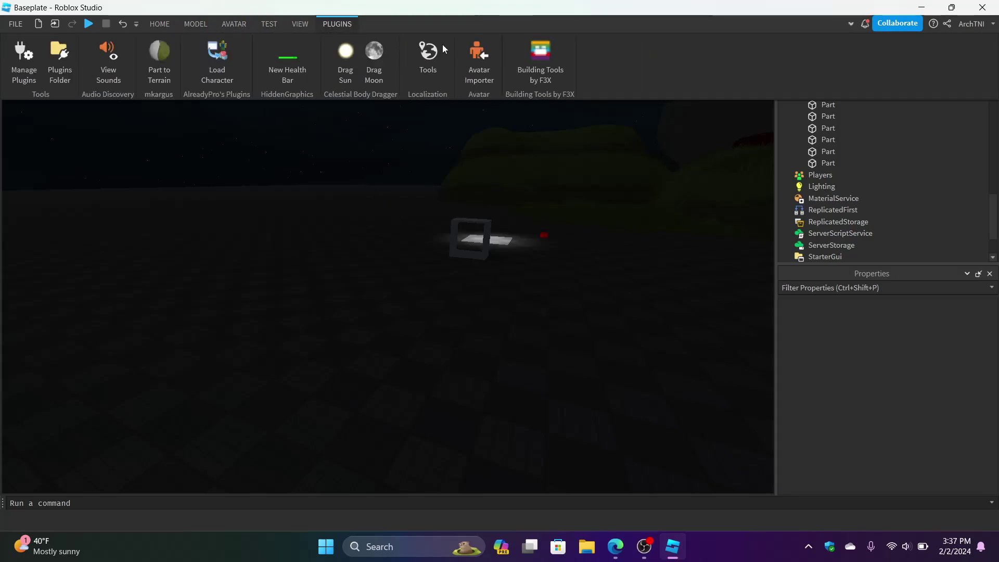
Step: Use the Drag Sun plugin to bring the sun into the sky, and lower it below the horizon to restore night
left_click(421, 73)
left_click(420, 71)
left_click(355, 73)
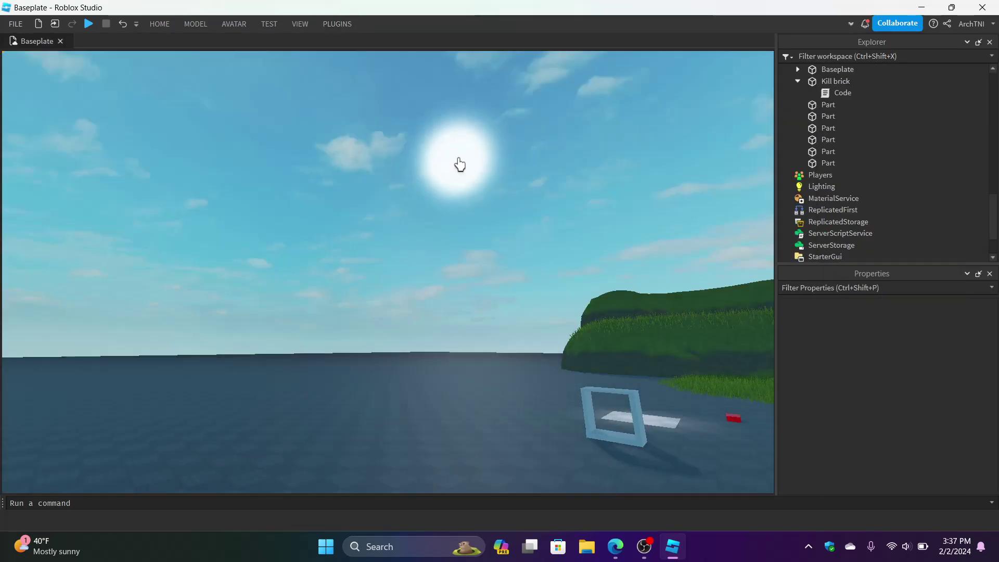
right_click_drag(464, 159, 464, 159)
left_click_drag(465, 163, 471, 283)
key("w")
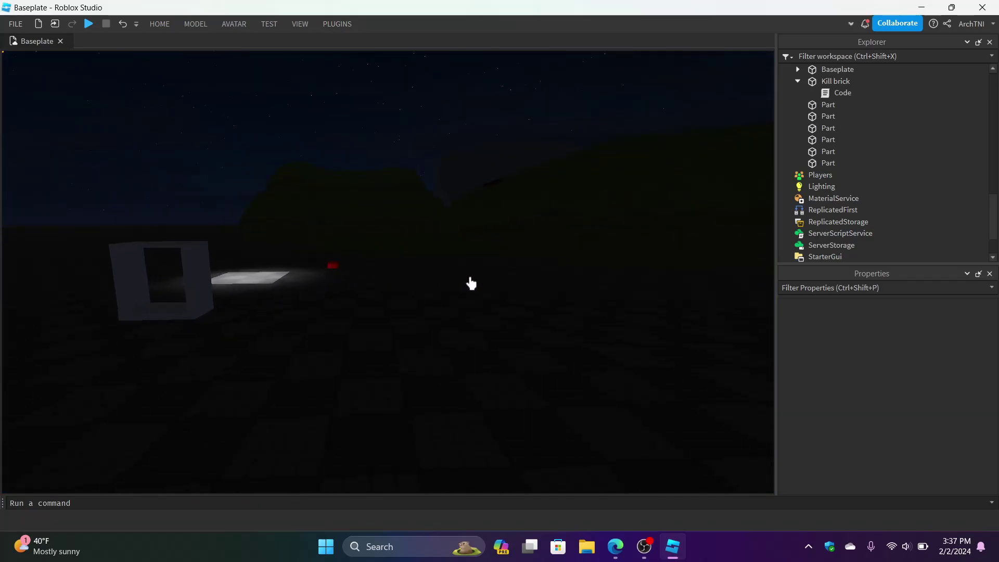
left_click(982, 7)
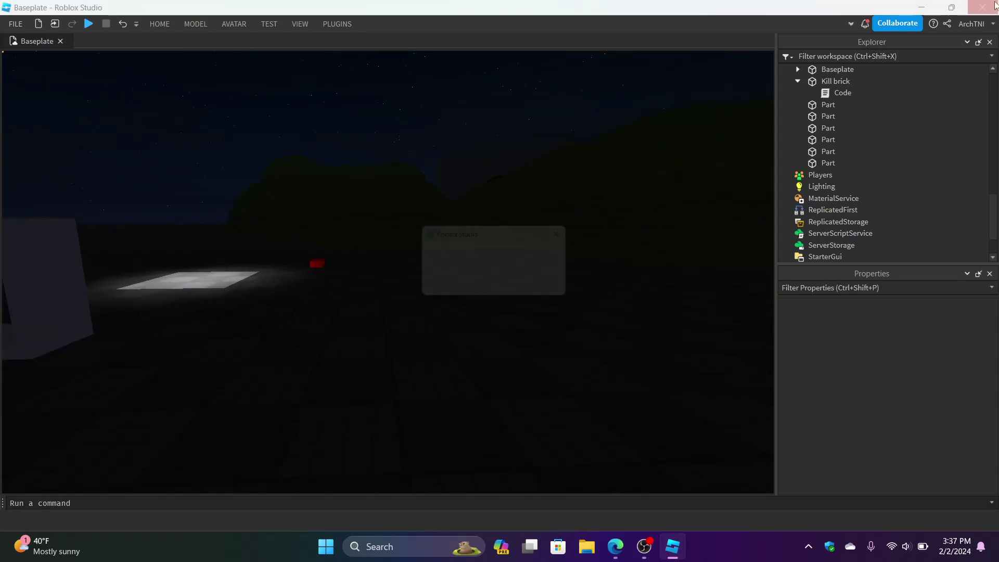
left_click(452, 286)
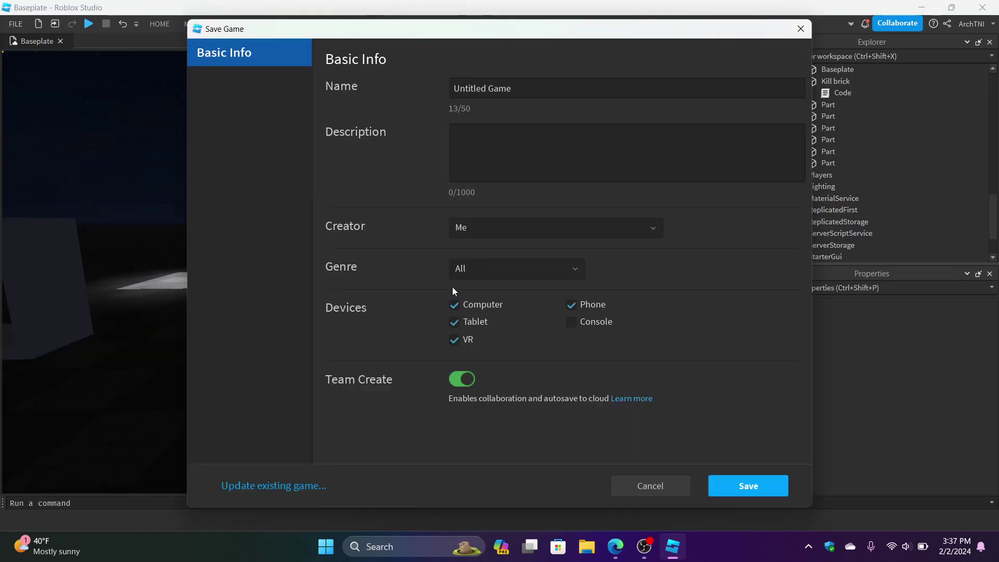
left_click(803, 29)
Step: Close Roblox Studio without saving the changes to Baseplate, and launch it again from the desktop
left_click(982, 7)
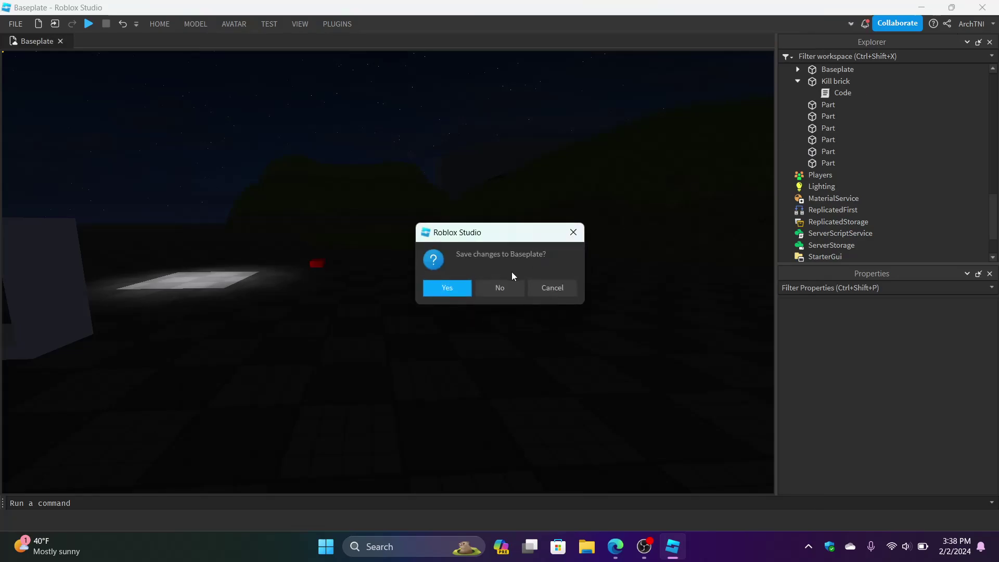
left_click(500, 285)
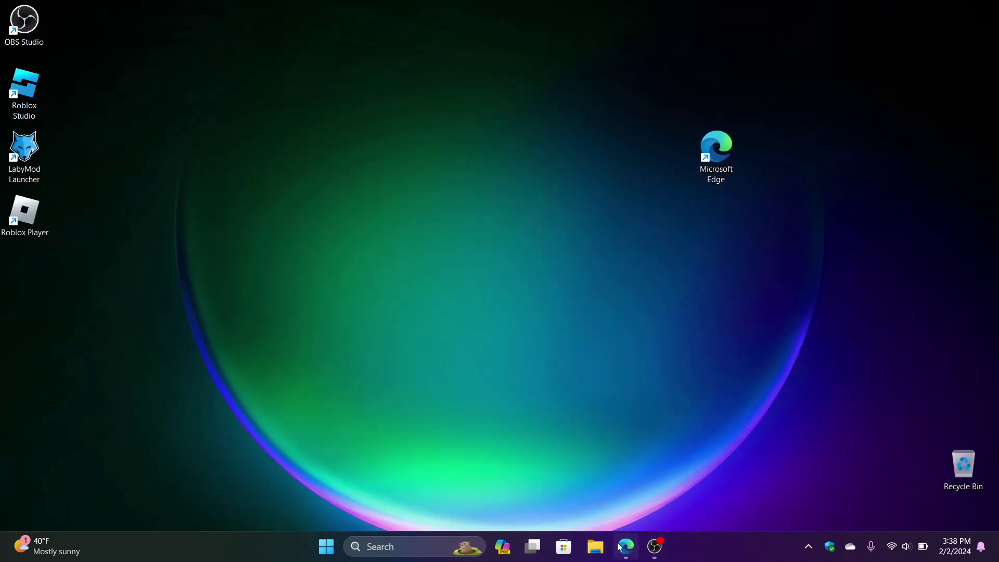
left_click(629, 547)
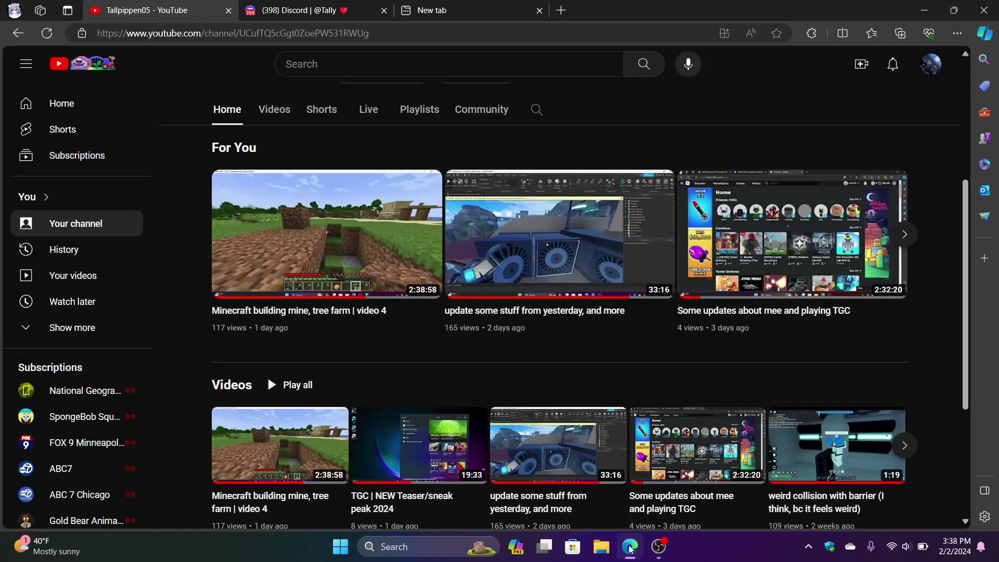
left_click(630, 548)
double_click(24, 91)
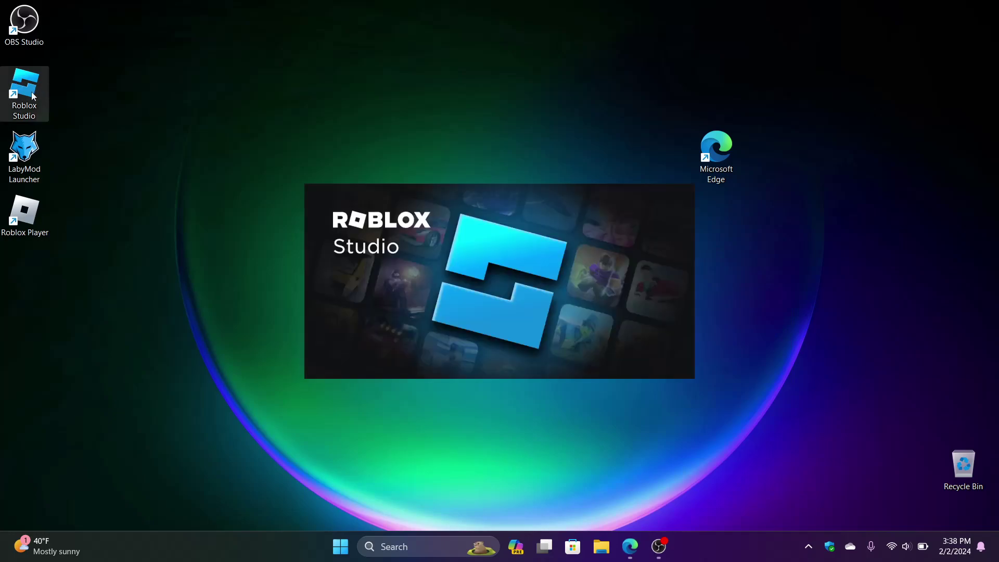
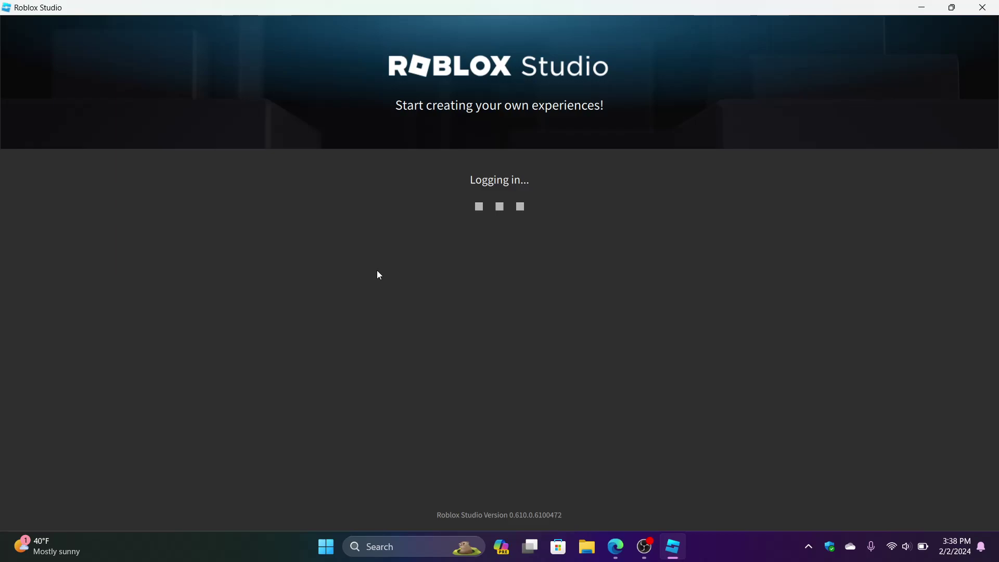
Step: Switch to Microsoft Edge and bring up the open Discord page
left_click(623, 549)
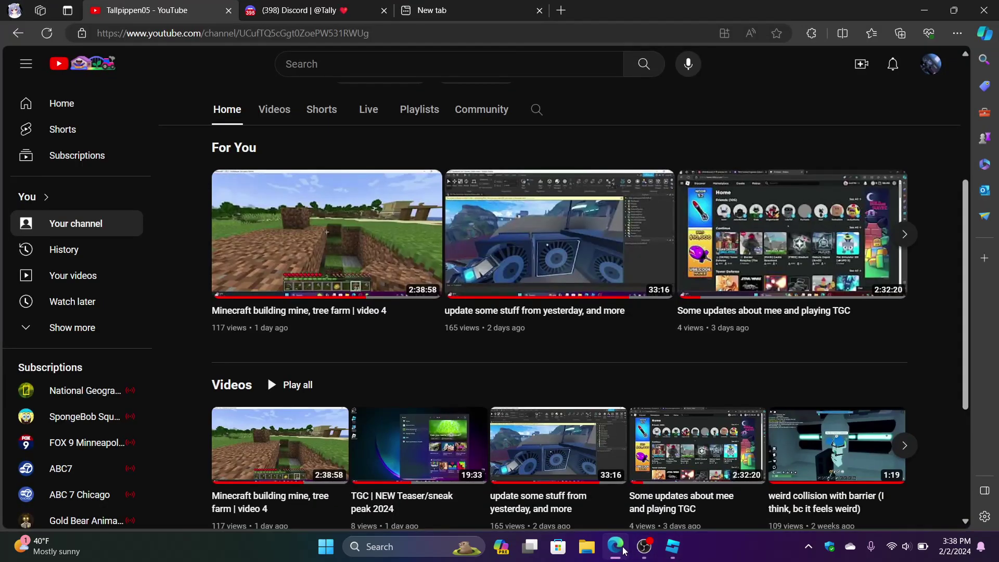
left_click(312, 10)
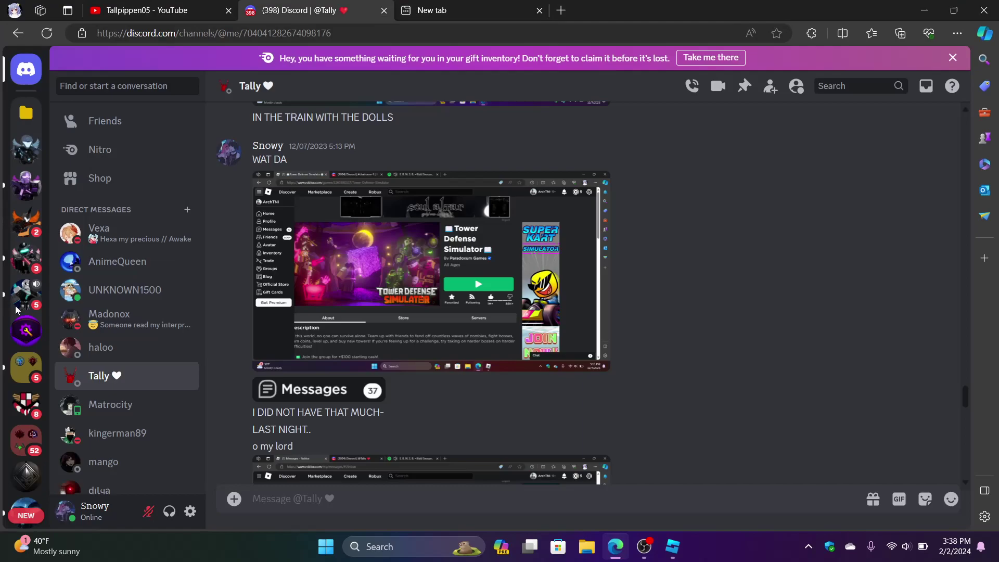
Step: Open the Nighthawk Combat Engineers server and view its good-conduct channel
left_click(18, 193)
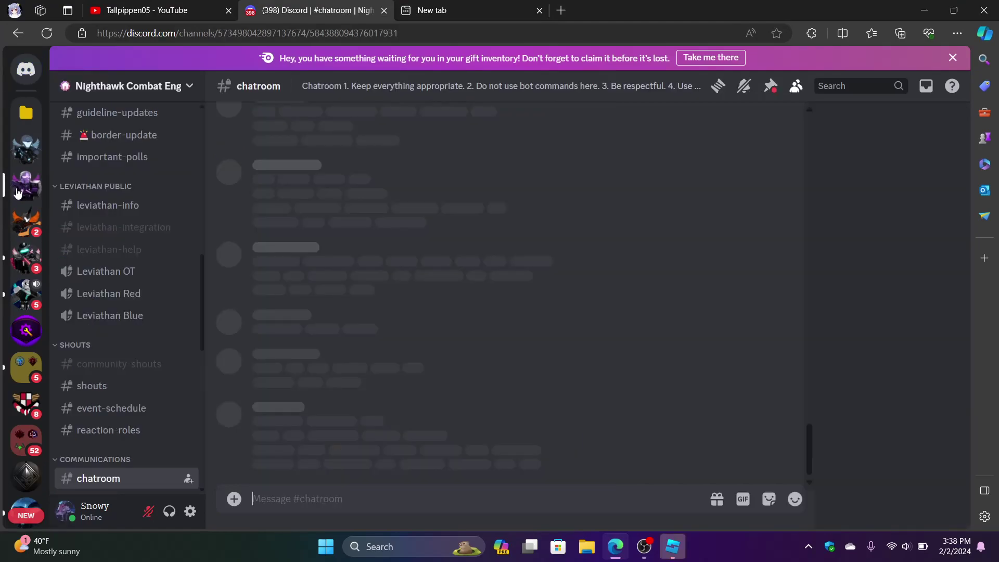
scroll(127, 295, "up", 3)
scroll(127, 295, "up", 5)
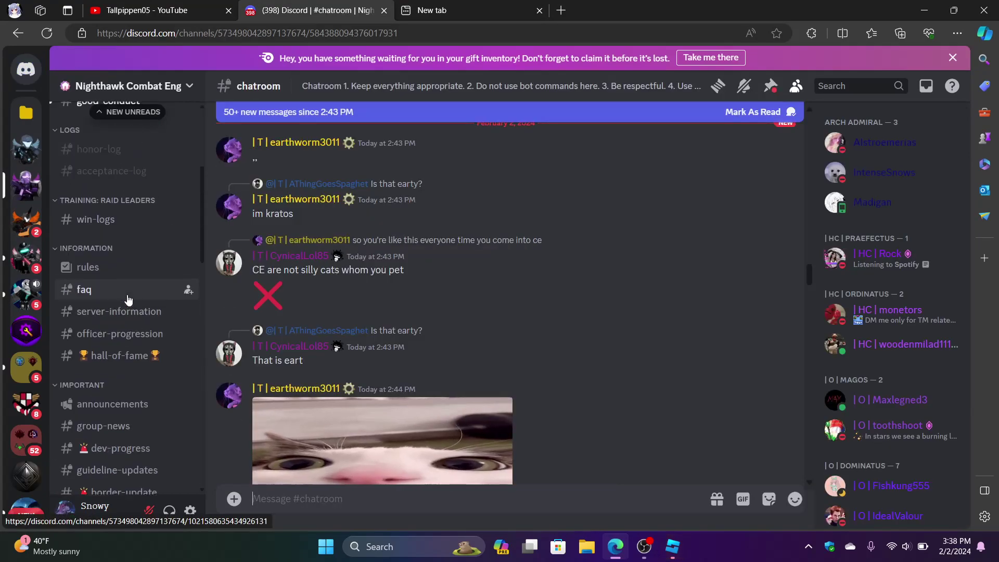
left_click(123, 214)
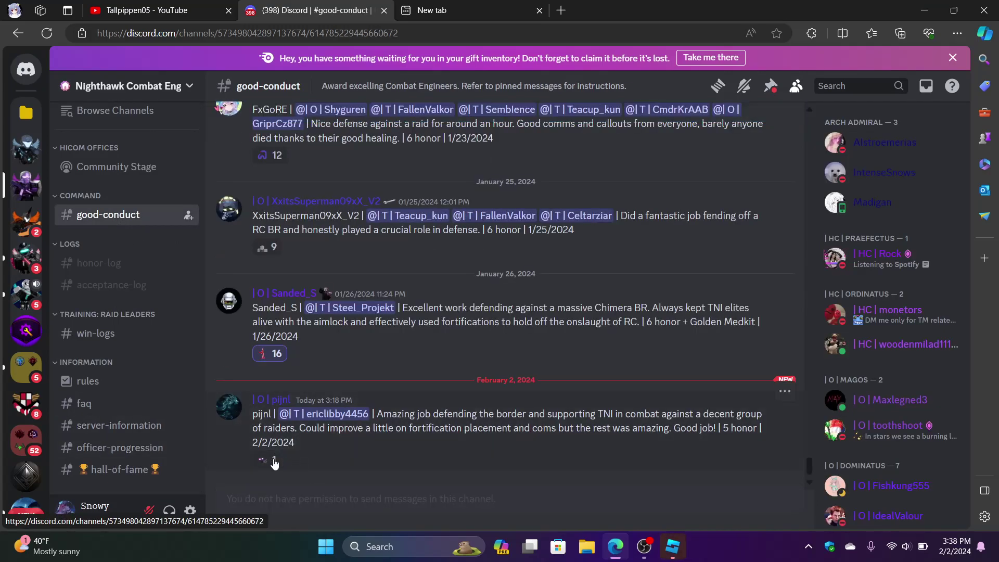
Step: Open the Hollow server's nighthawk-chatroom and look through the server's channel list
scroll(26, 328, "down", 5)
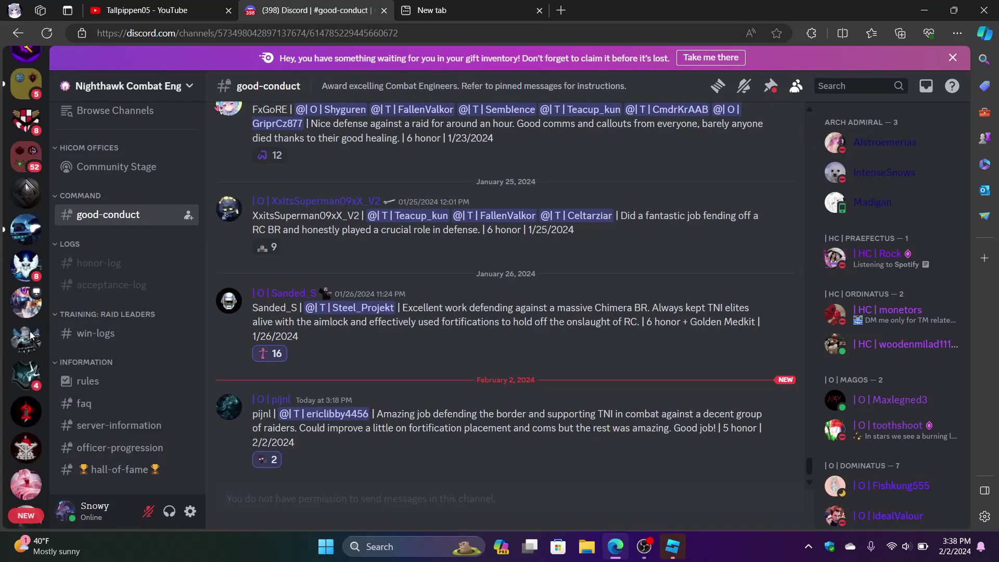
left_click(32, 229)
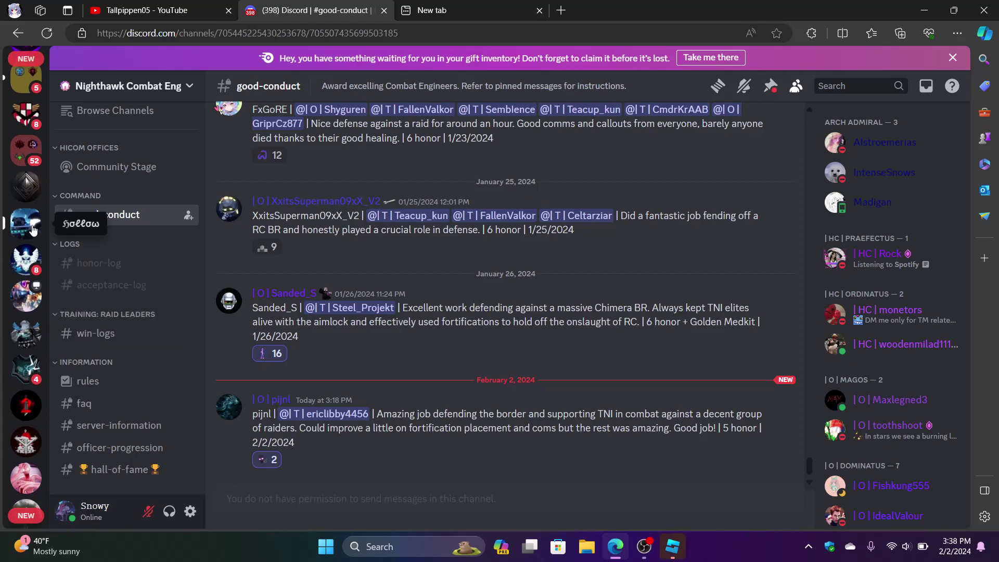
scroll(129, 345, "up", 6)
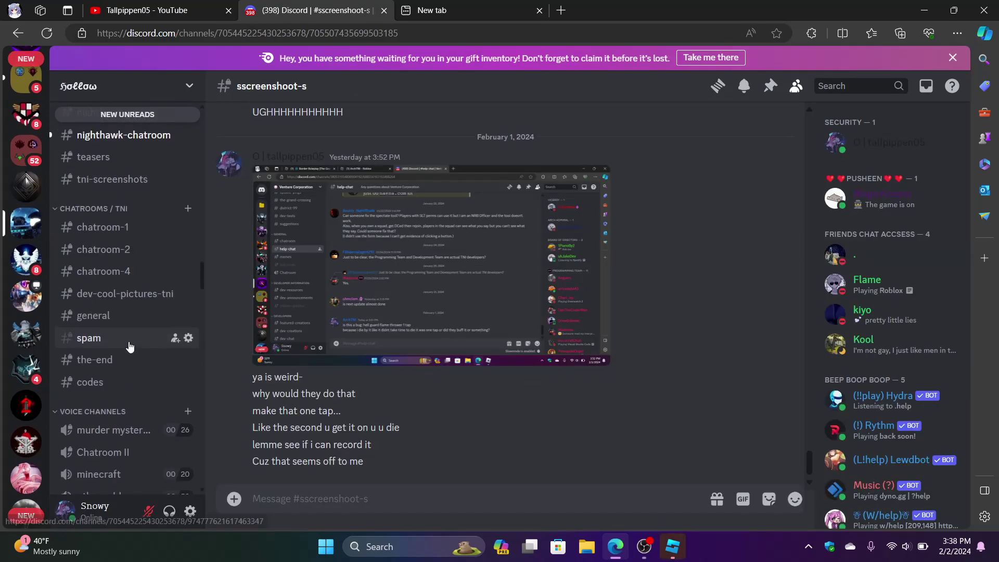
left_click(127, 314)
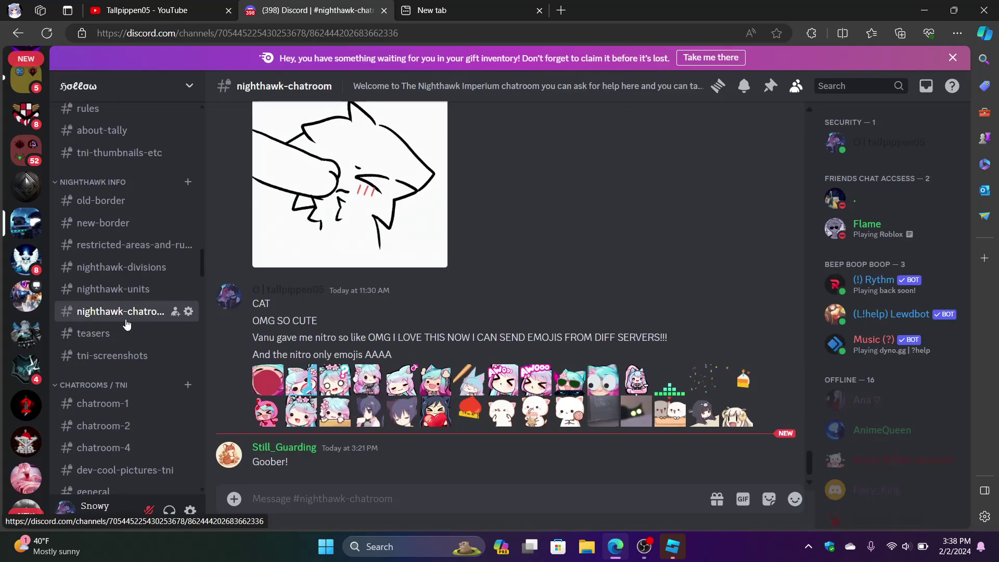
scroll(126, 323, "up", 10)
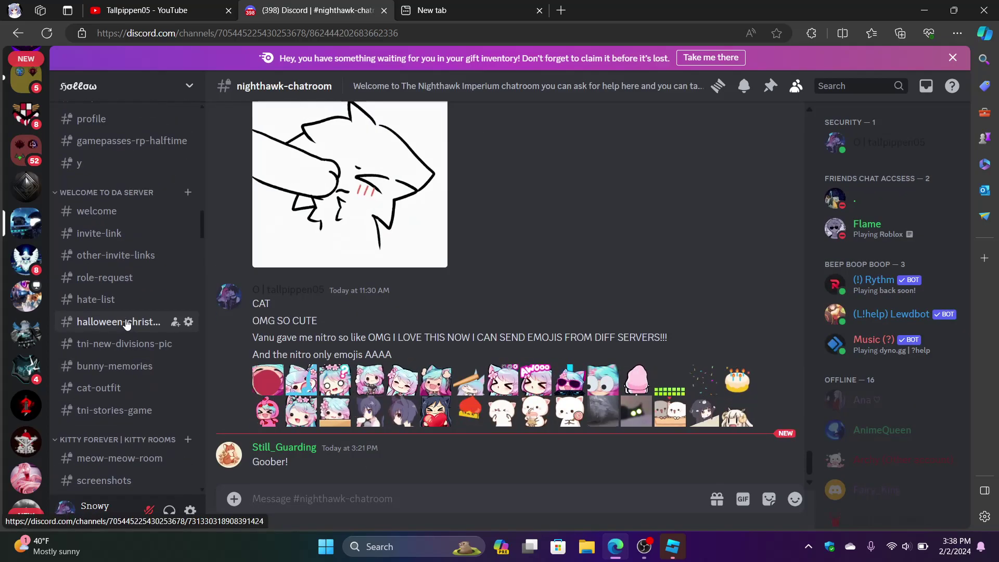
scroll(149, 341, "down", 6)
scroll(148, 341, "down", 2)
Step: Post a link to the build-ideas channel as a message in nighthawk-chatroom
left_click(368, 507)
type("#")
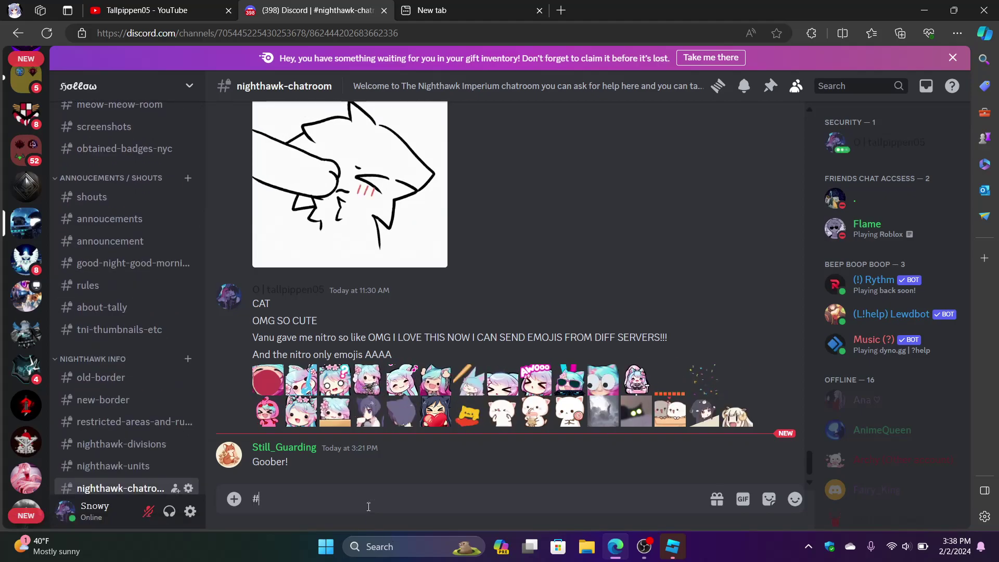
type("build-")
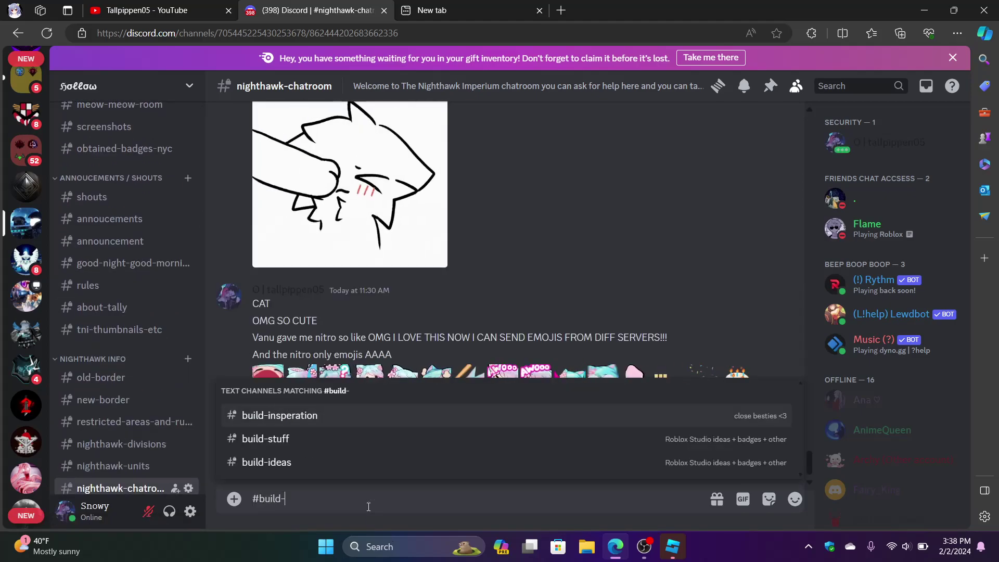
left_click(352, 464)
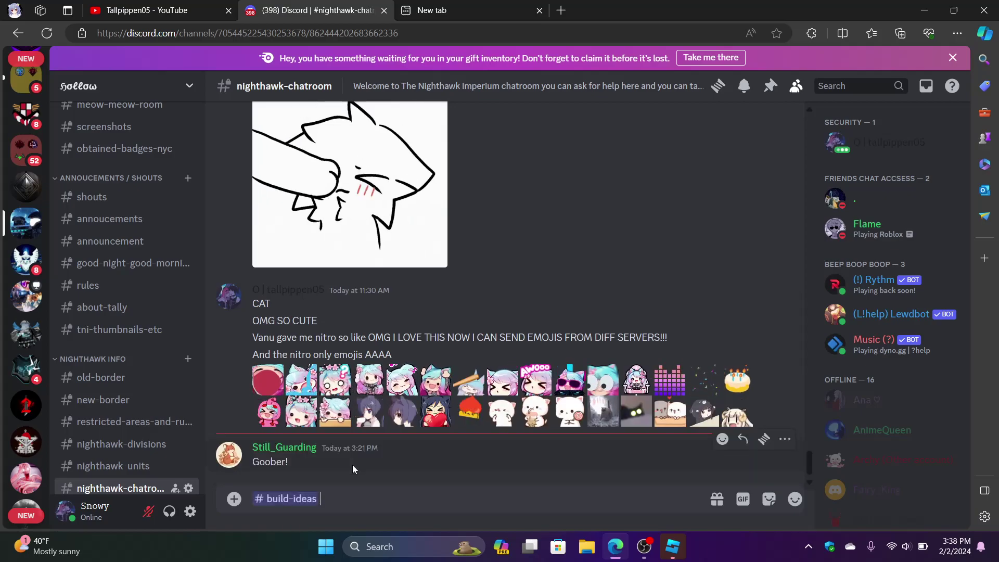
key("Return")
Step: Delete the build-ideas message just posted in nighthawk-chatroom
left_click(785, 440)
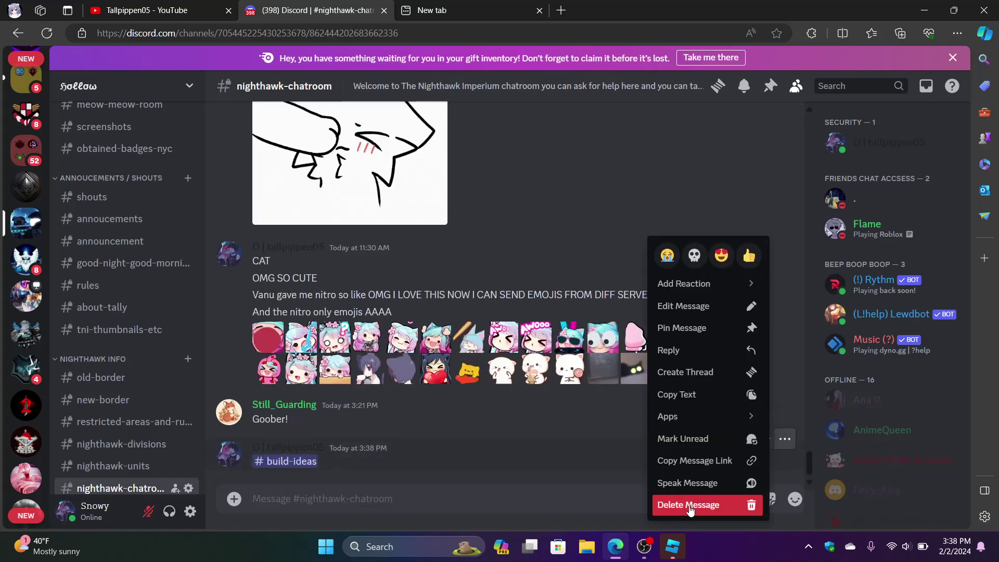
left_click(663, 502)
left_click(589, 372)
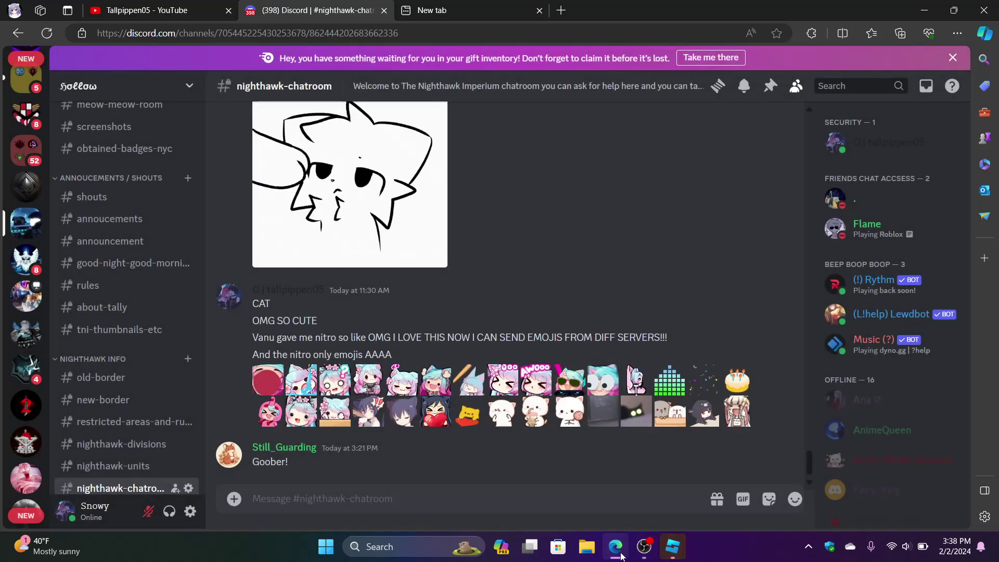
Step: Return to the direct messages in Discord and look through the open conversation up to its January 2024 messages
left_click(669, 551)
left_click(615, 547)
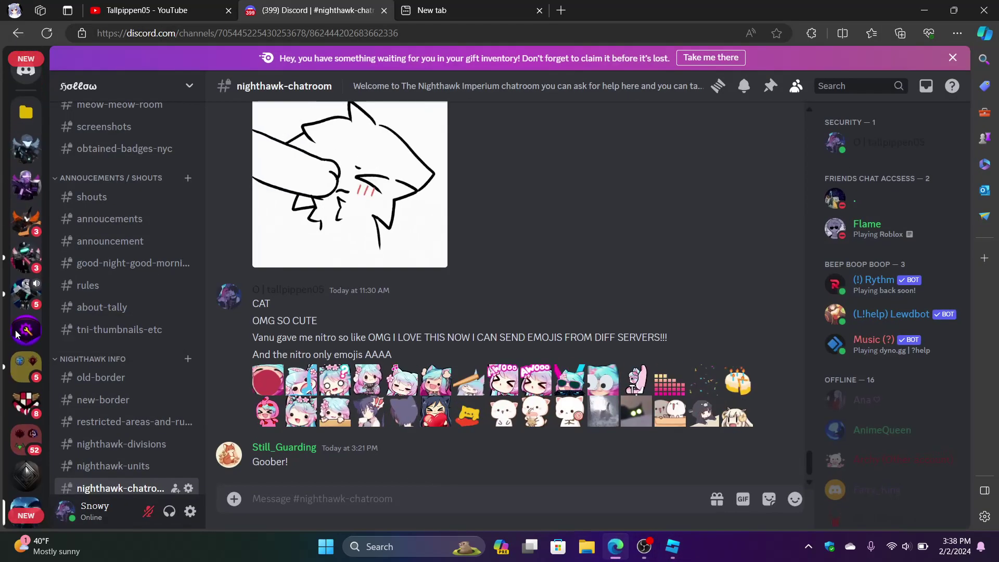
left_click(24, 77)
scroll(355, 409, "up", 10)
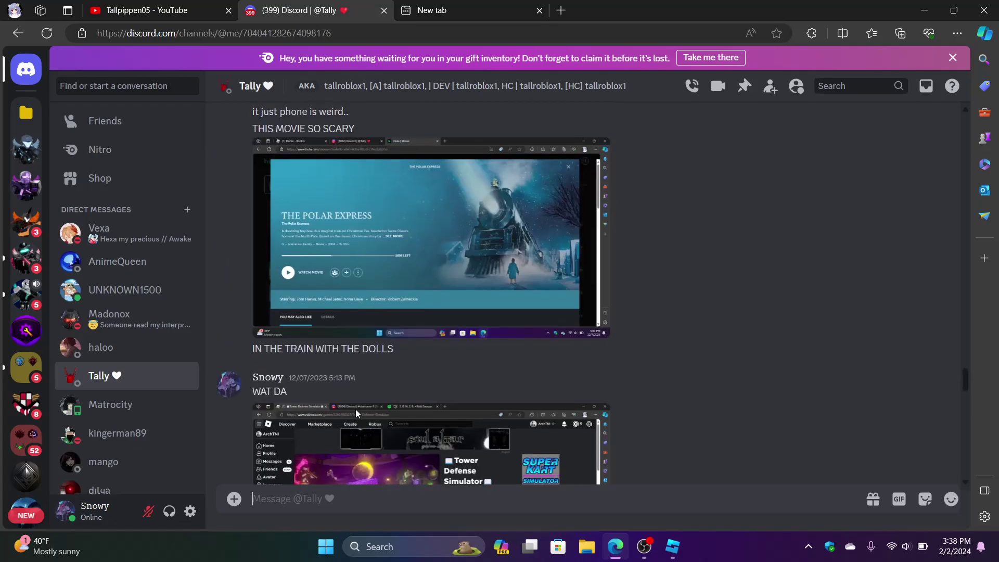
scroll(355, 409, "down", 15)
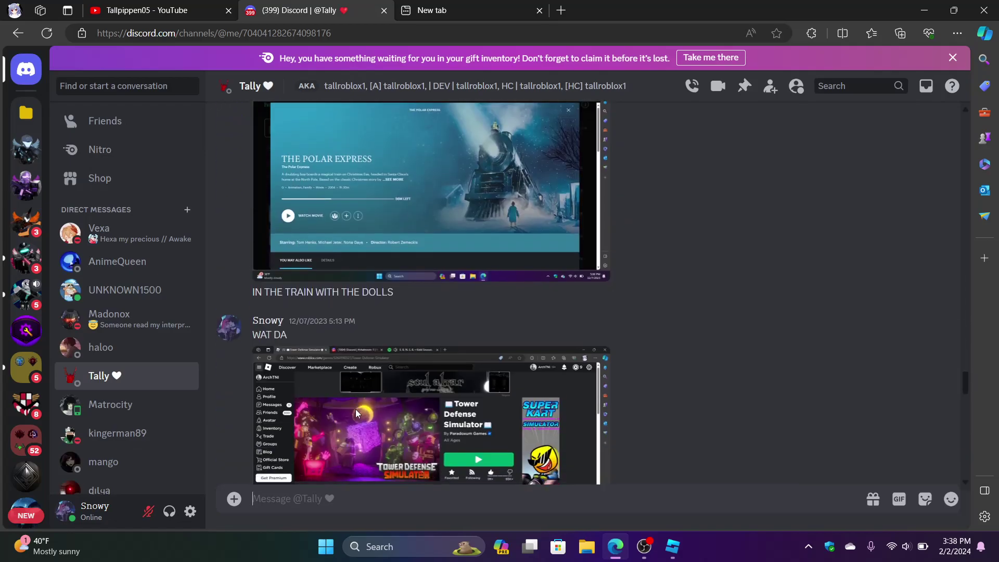
scroll(355, 409, "down", 9)
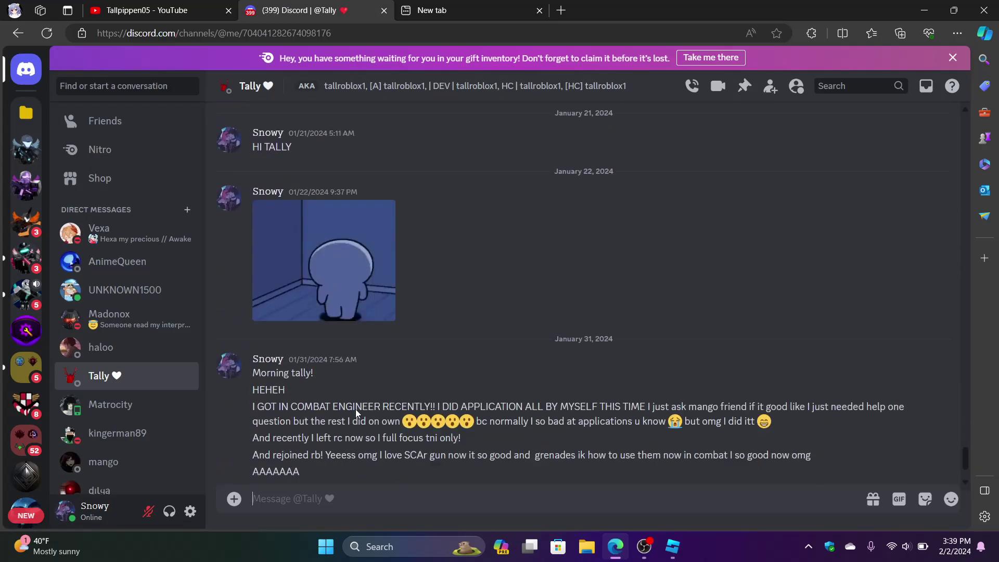
Step: Look back through the conversation to the October 2023 messages and enlarge the ladder drawing
scroll(355, 409, "up", 18)
scroll(356, 410, "up", 15)
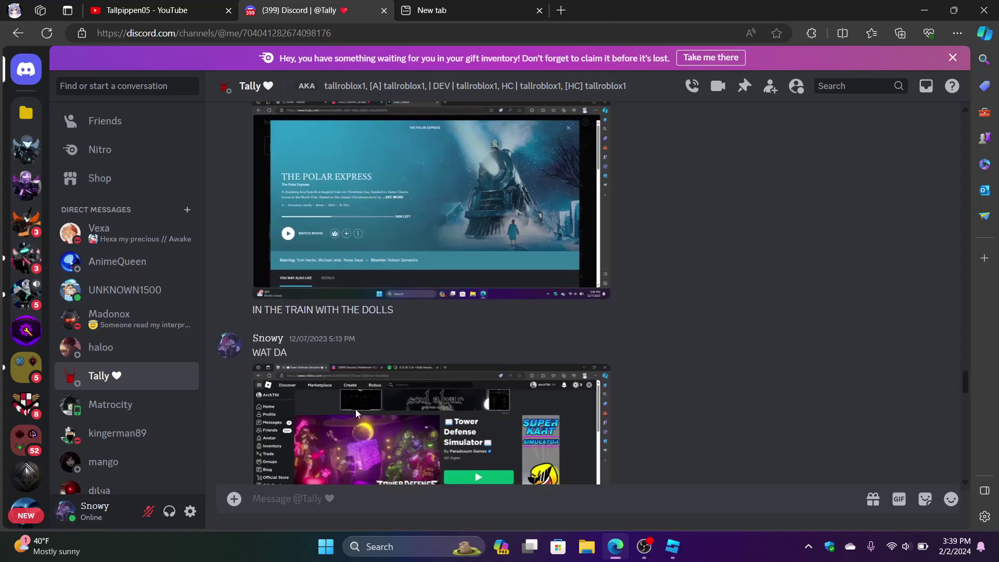
scroll(362, 407, "up", 15)
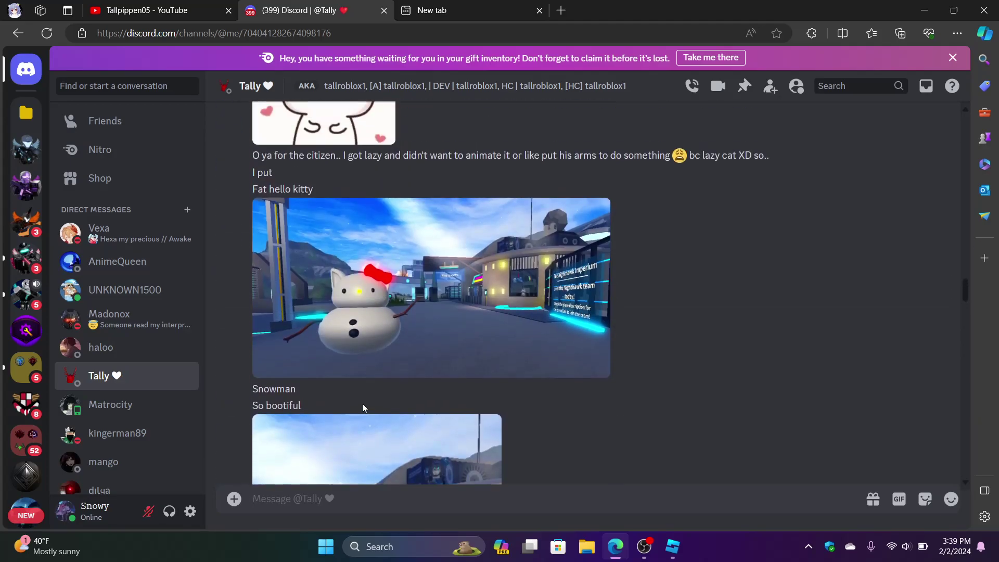
scroll(356, 399, "up", 15)
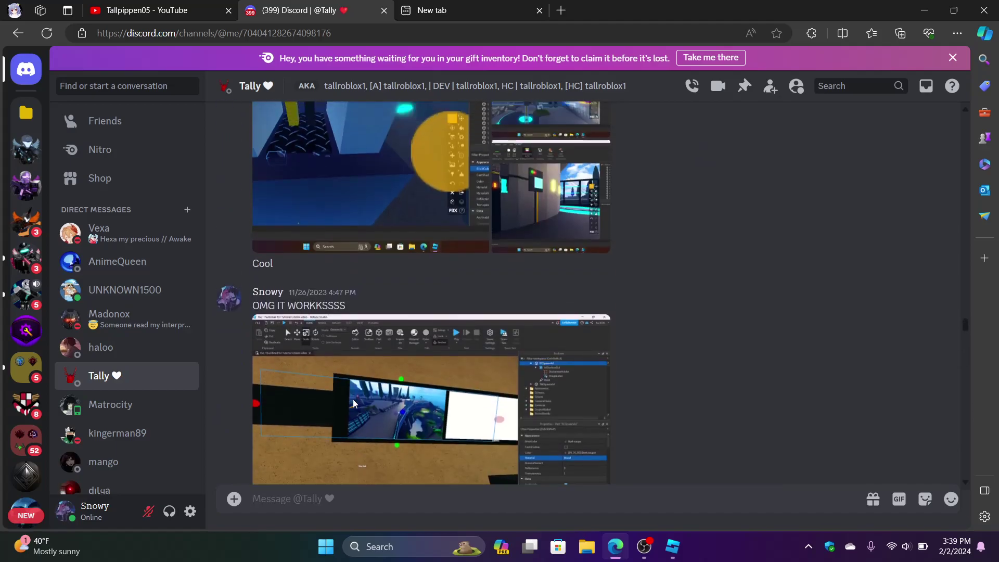
scroll(353, 399, "up", 15)
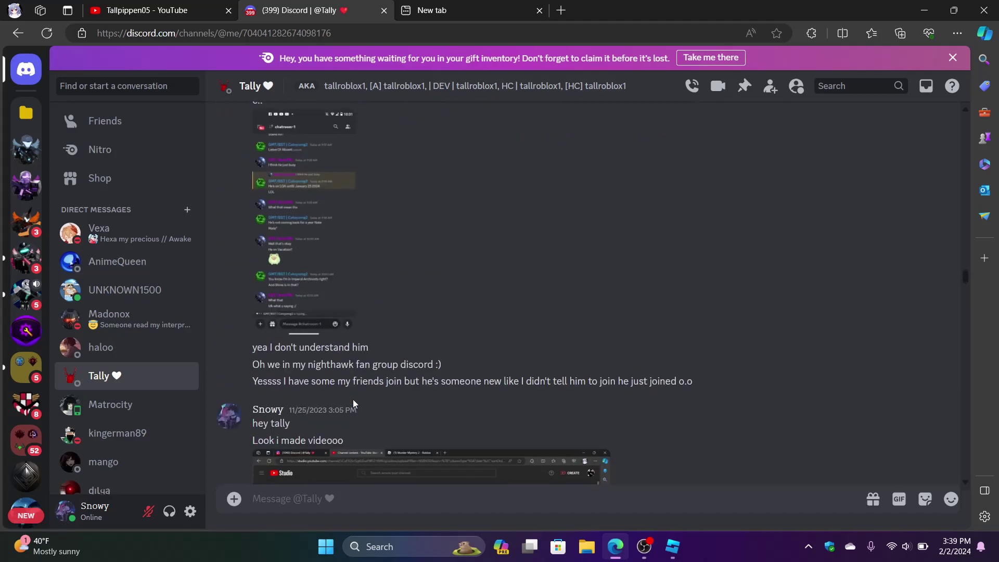
scroll(353, 404, "up", 15)
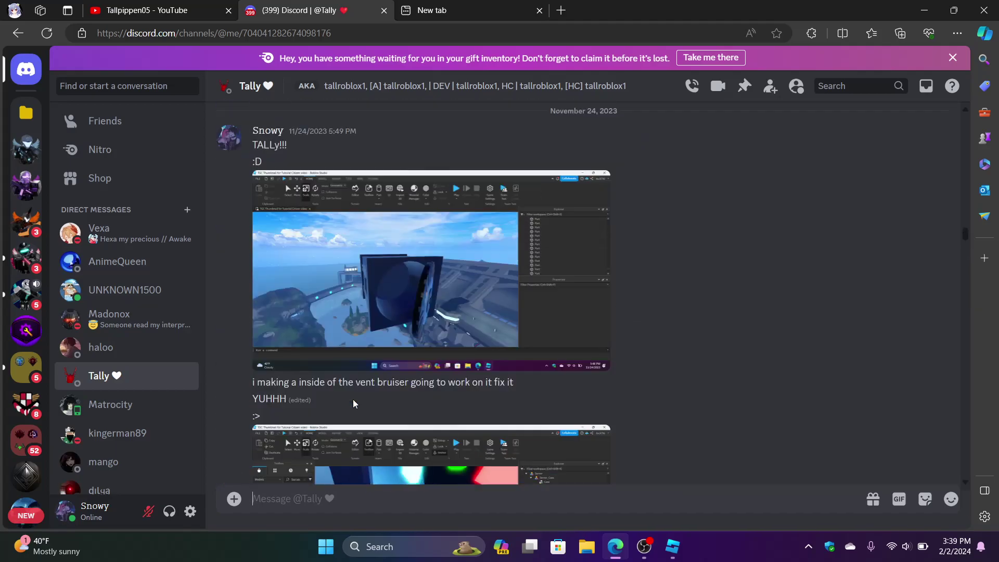
scroll(353, 398, "up", 15)
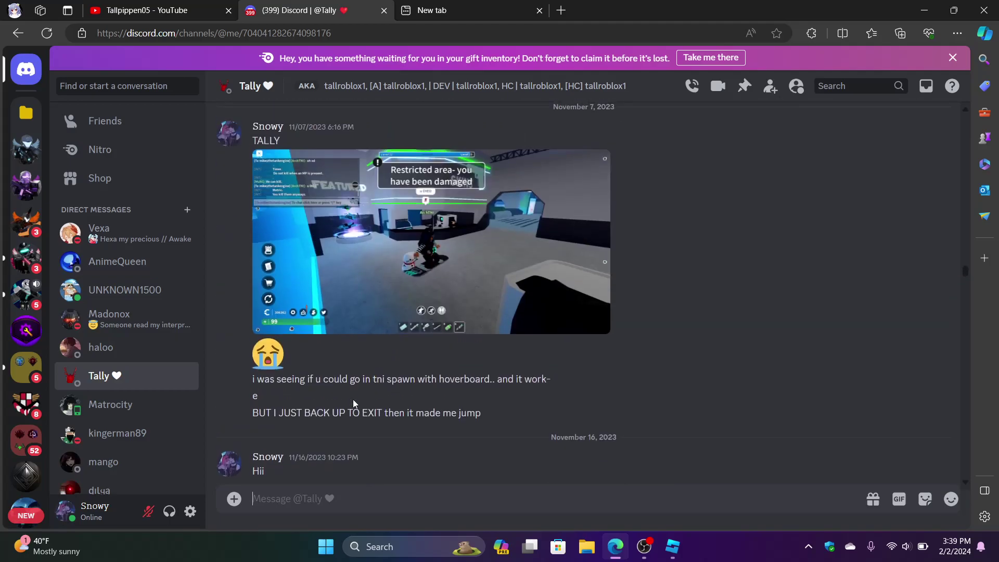
scroll(353, 399, "up", 15)
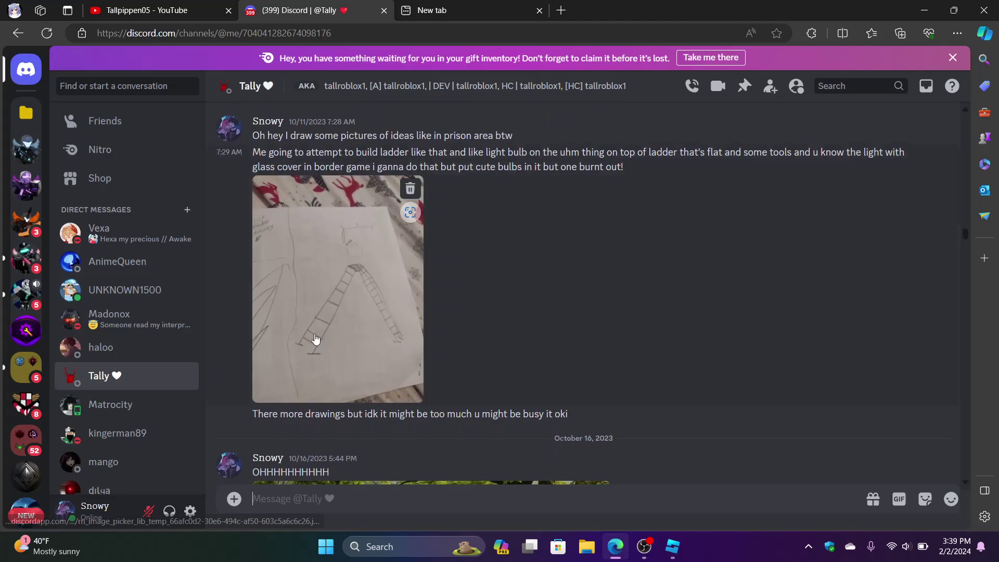
left_click(315, 339)
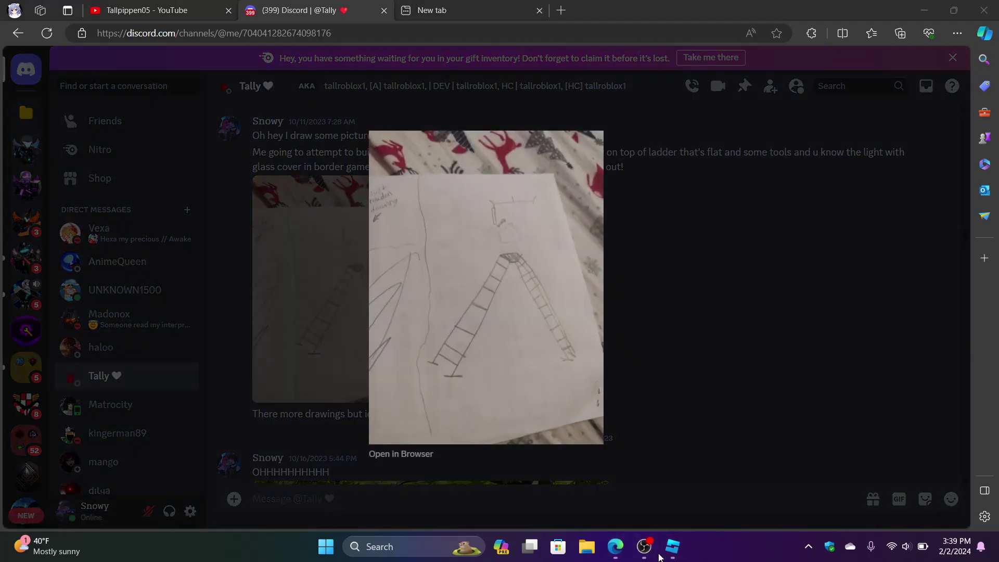
Step: Switch to Roblox Studio, look through the user's own and recent games, and open the recent "The Nighth…" place
left_click(644, 547)
left_click(644, 546)
left_click(672, 546)
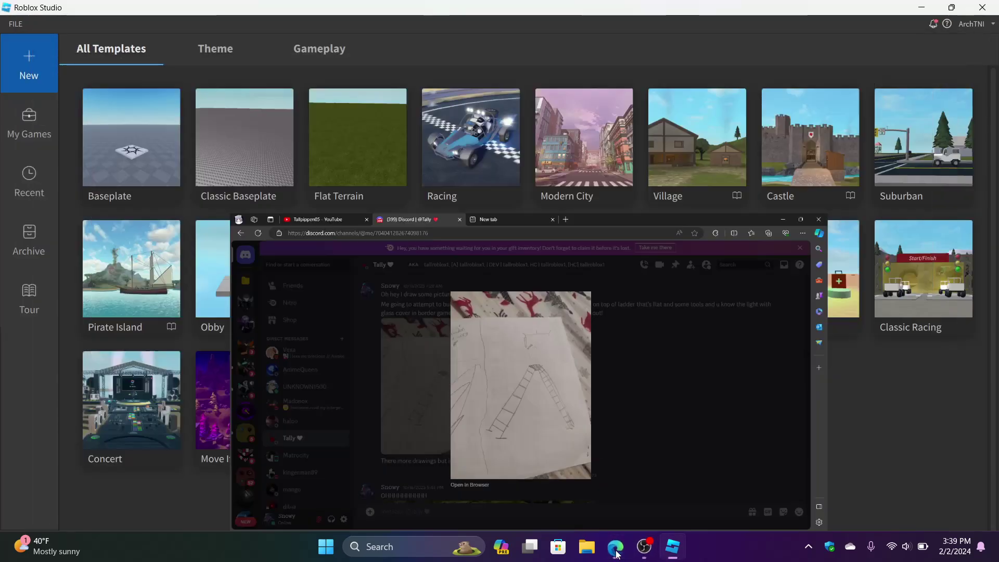
left_click(37, 146)
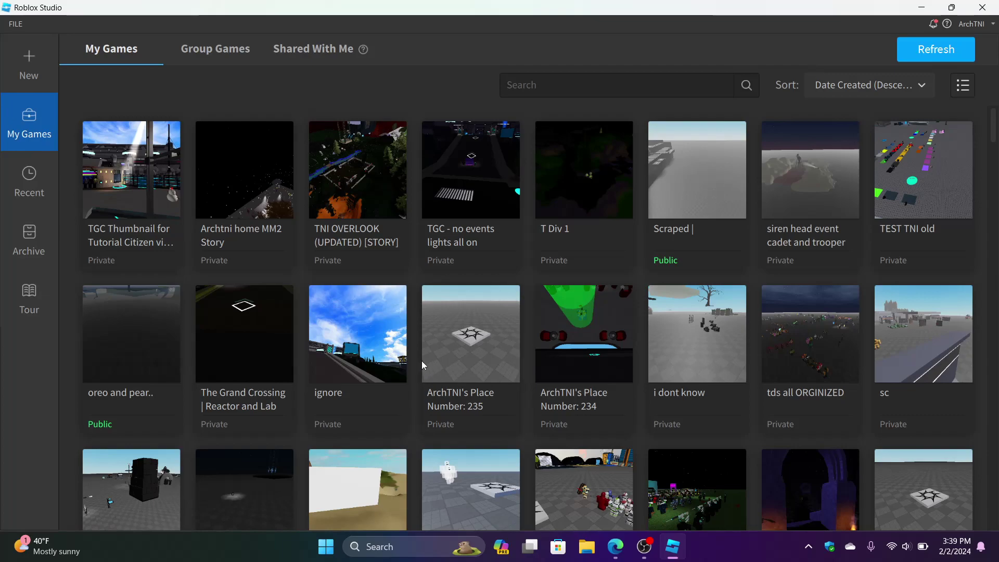
left_click(35, 194)
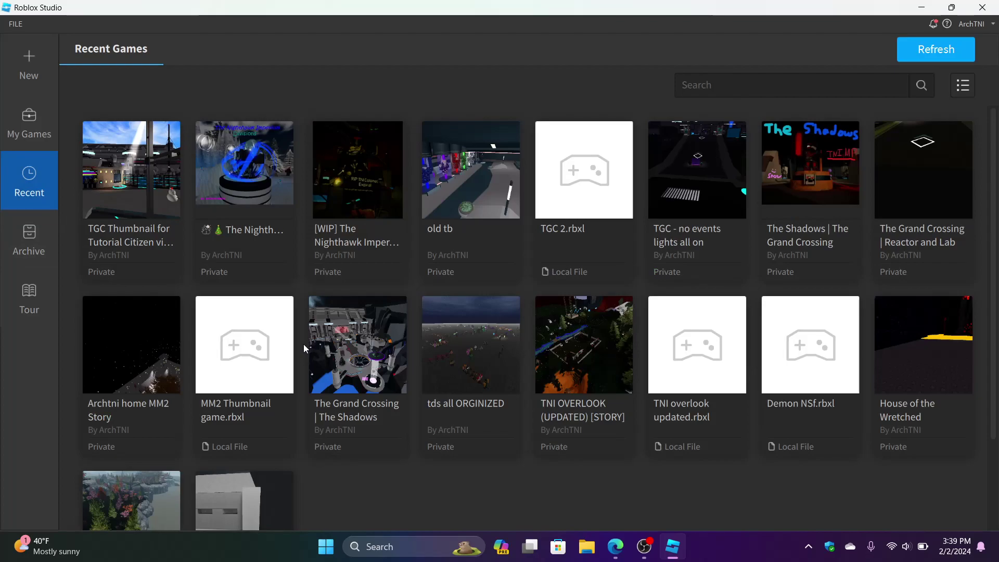
left_click(244, 182)
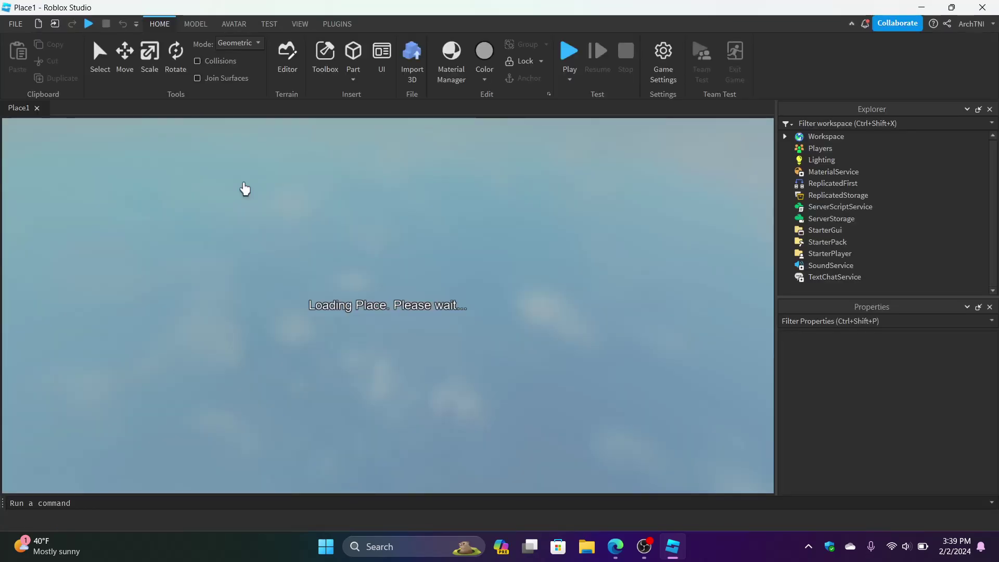
Step: Switch to Discord in Microsoft Edge, close the enlarged drawing, and view tyro-shouts in the Nighthawk Military Police server
left_click(615, 547)
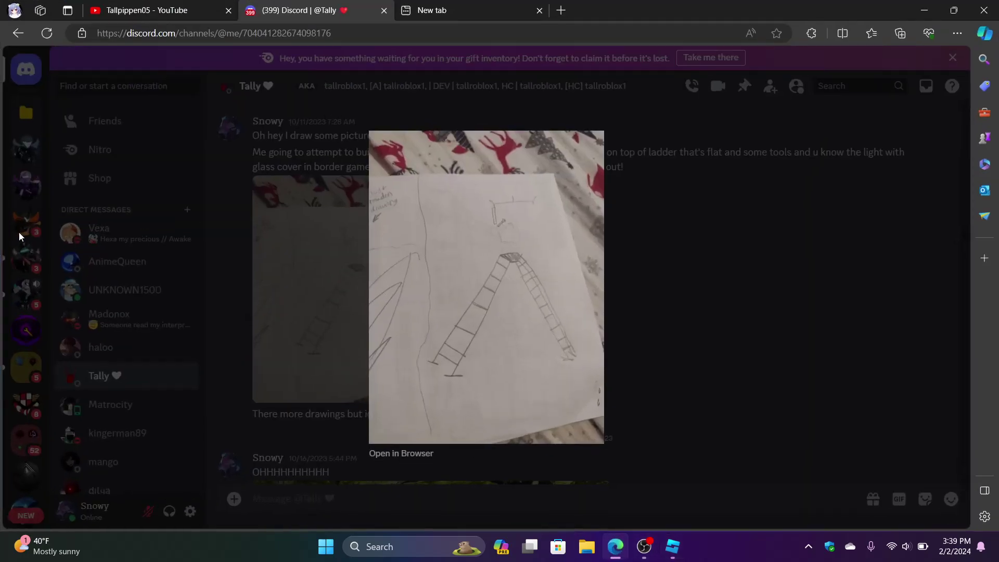
left_click(20, 237)
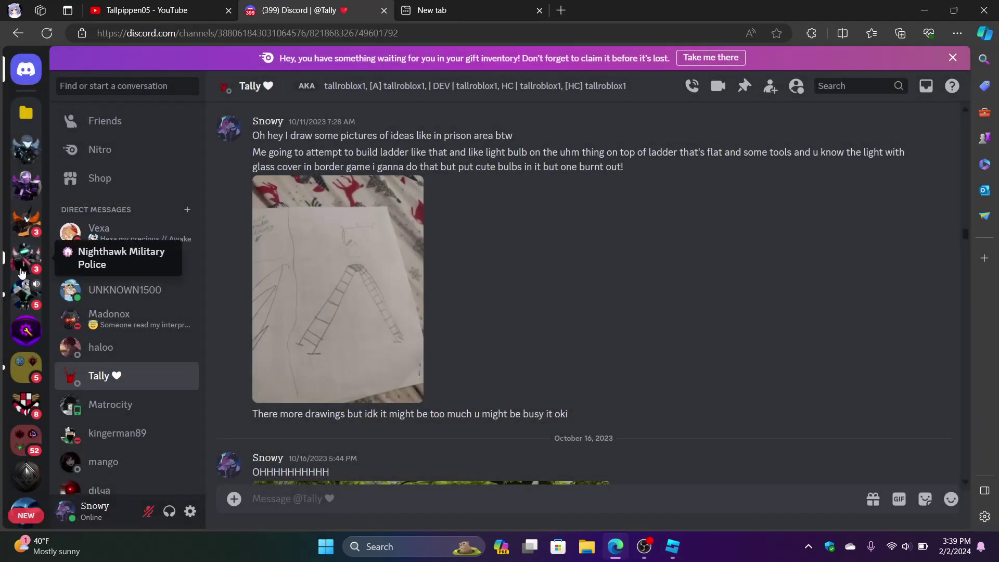
left_click(20, 270)
left_click(118, 320)
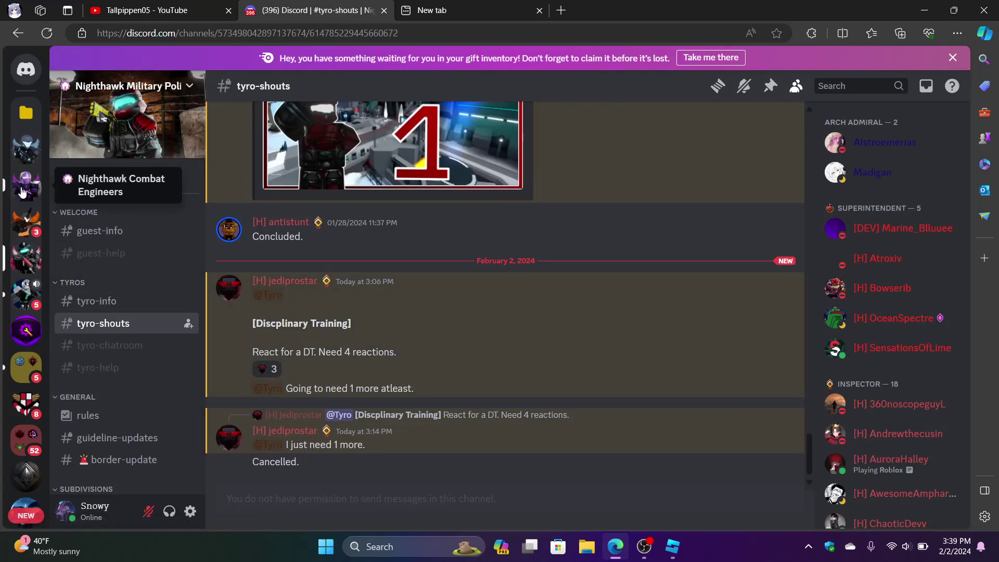
Step: Open the Nighthawk Combat Engineers server in Discord and look through its channels, including shouts and patrol-honor-request
left_click(22, 192)
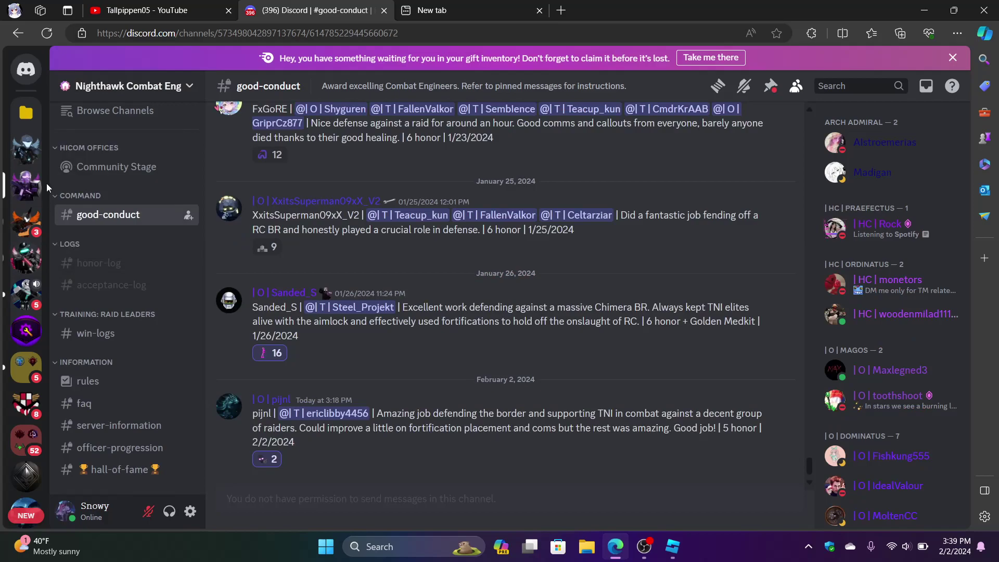
scroll(123, 342, "down", 5)
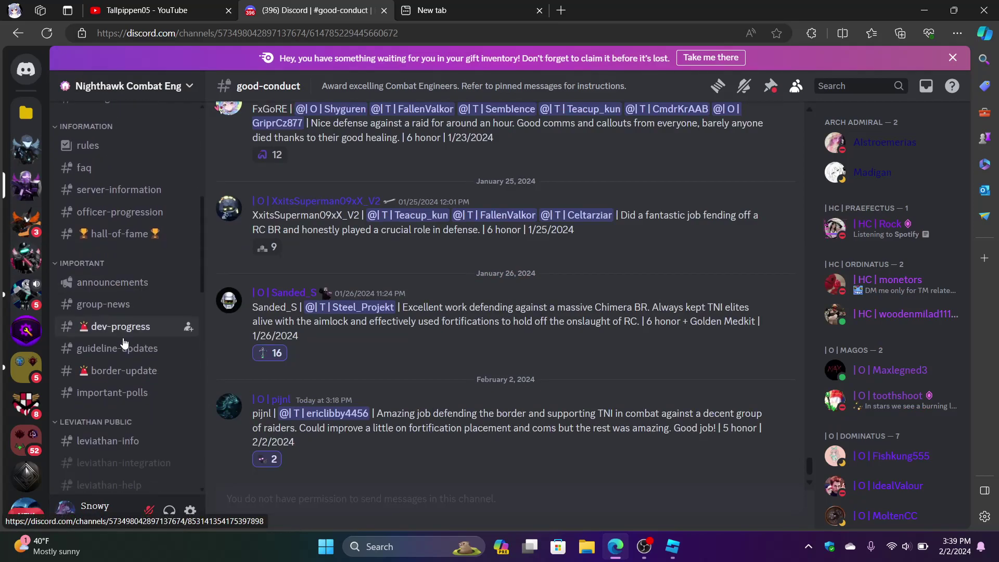
scroll(123, 343, "down", 3)
scroll(124, 342, "up", 3)
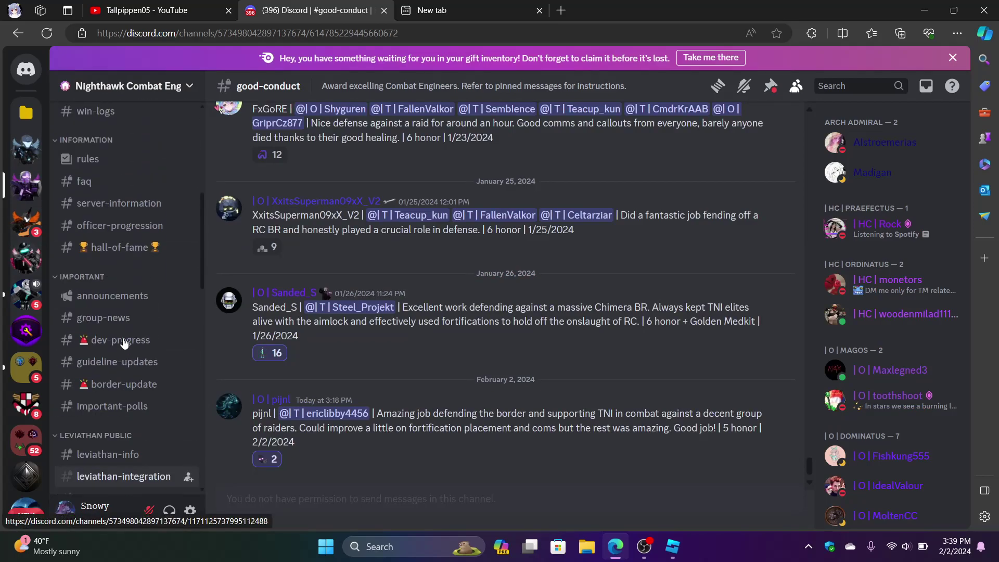
scroll(118, 343, "down", 7)
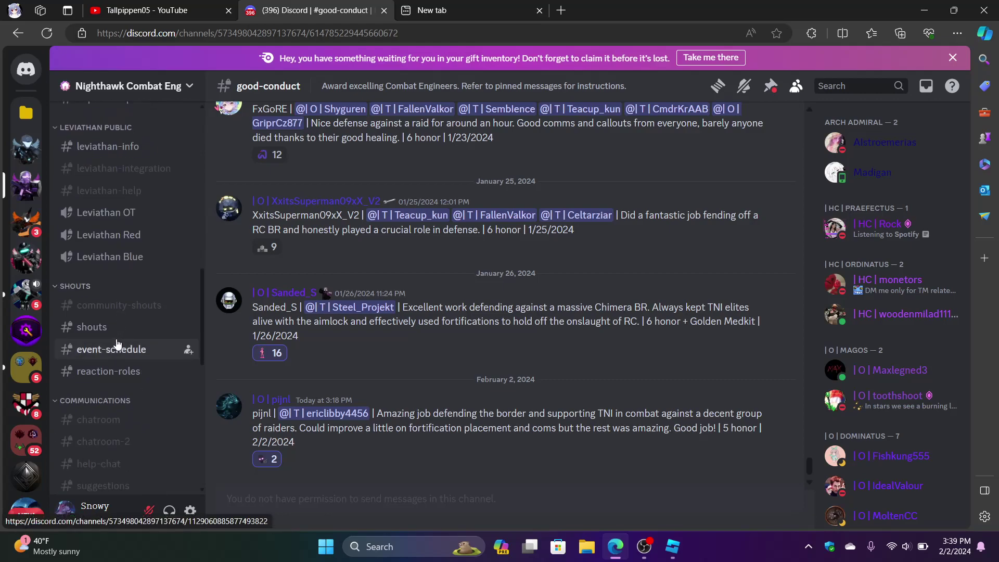
left_click(114, 335)
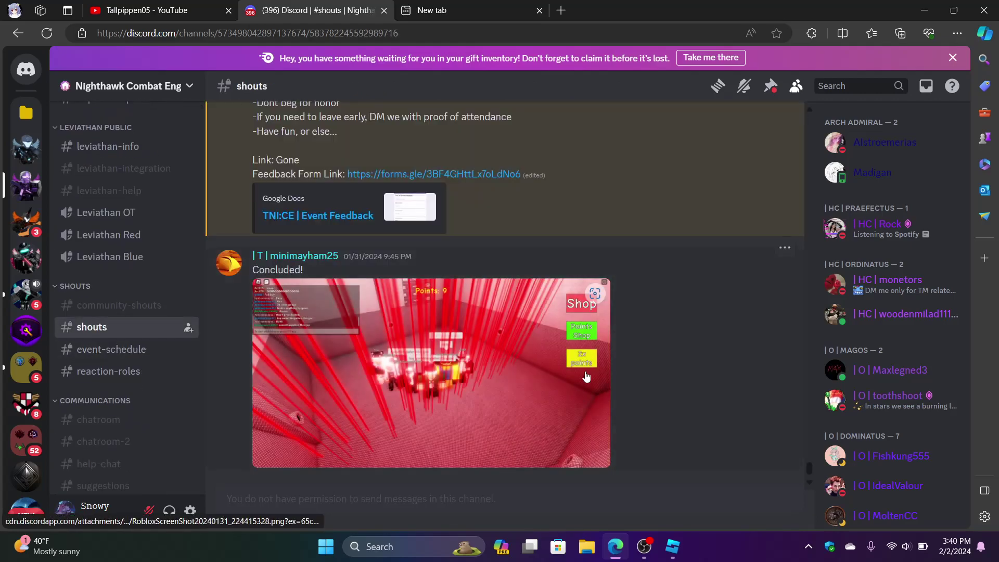
scroll(166, 410, "down", 4)
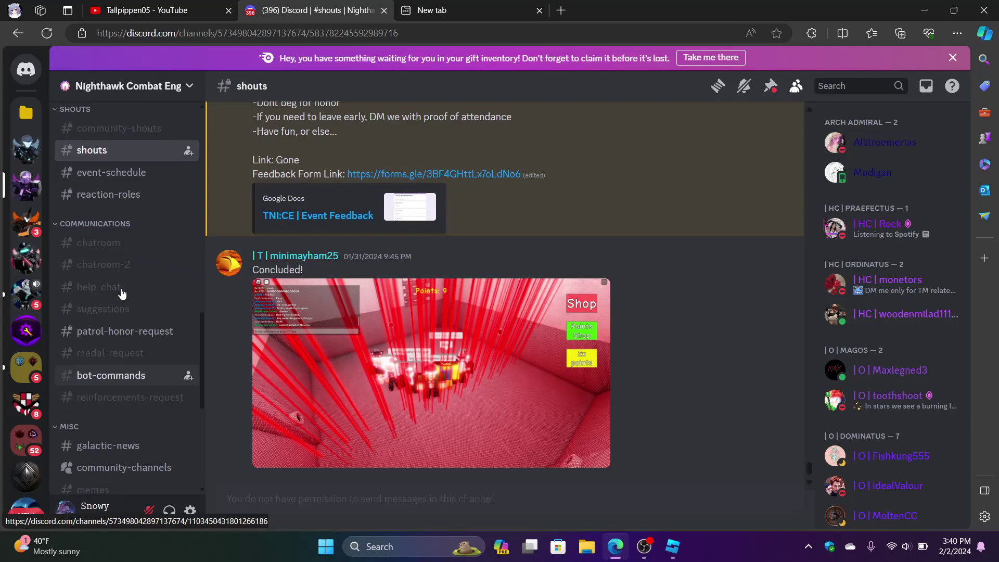
left_click(128, 341)
Step: Switch to Roblox Studio and fly through The Nighthawk Imperium Divisions place, past the labelled division characters, to the Prison Entrance
left_click(615, 538)
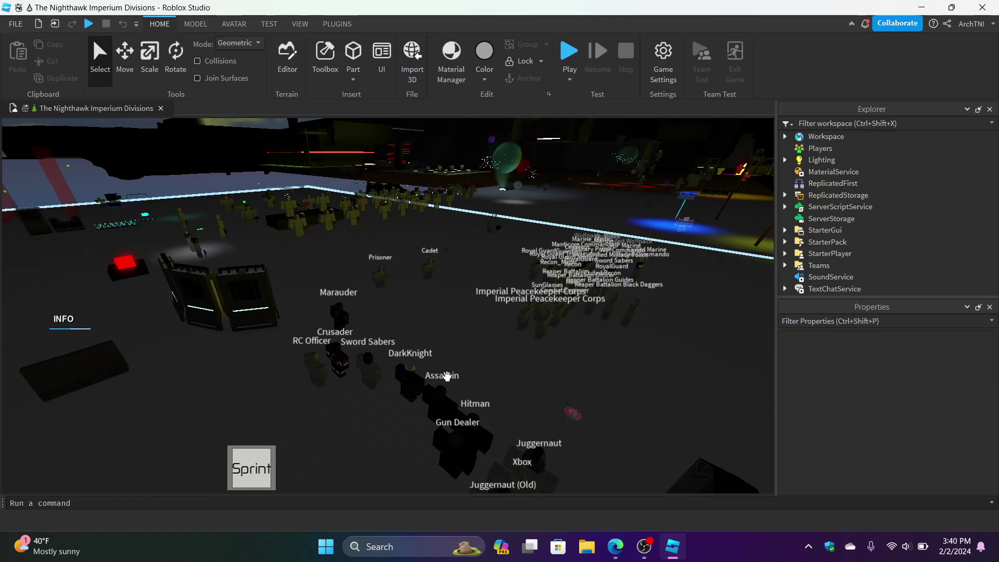
right_click_drag(447, 376, 447, 377)
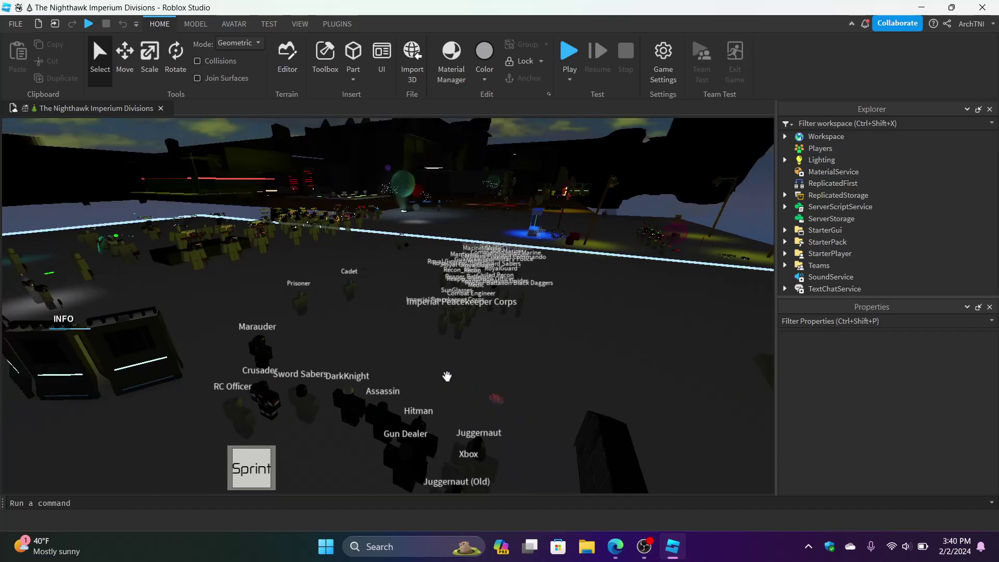
key("w")
scroll(422, 203, "up", 5)
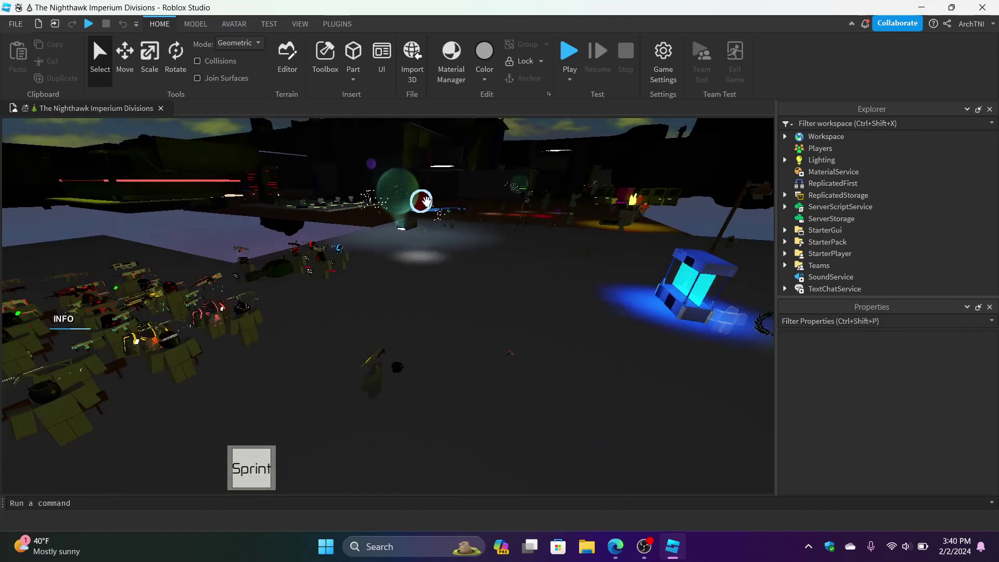
scroll(494, 226, "up", 10)
key("w")
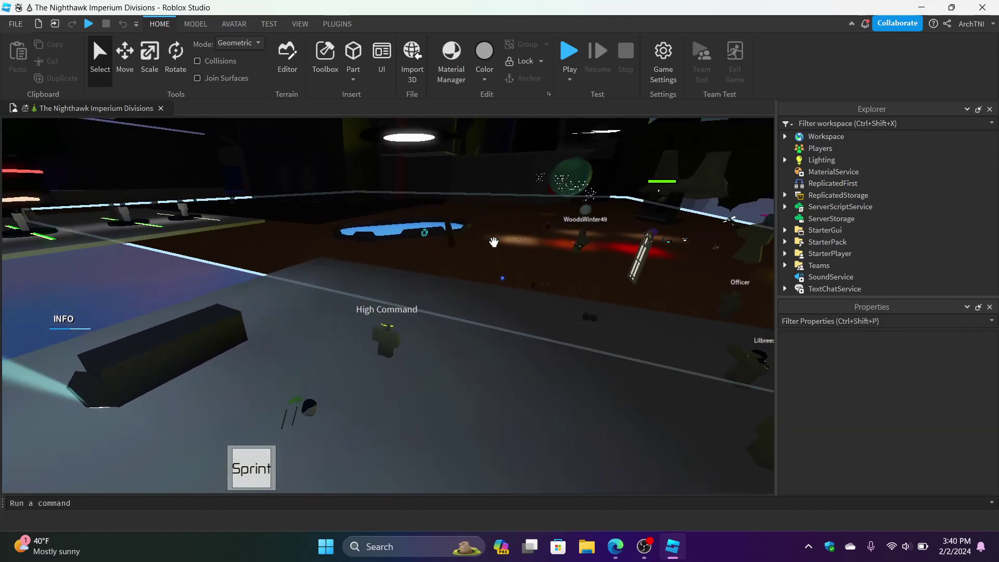
key("w")
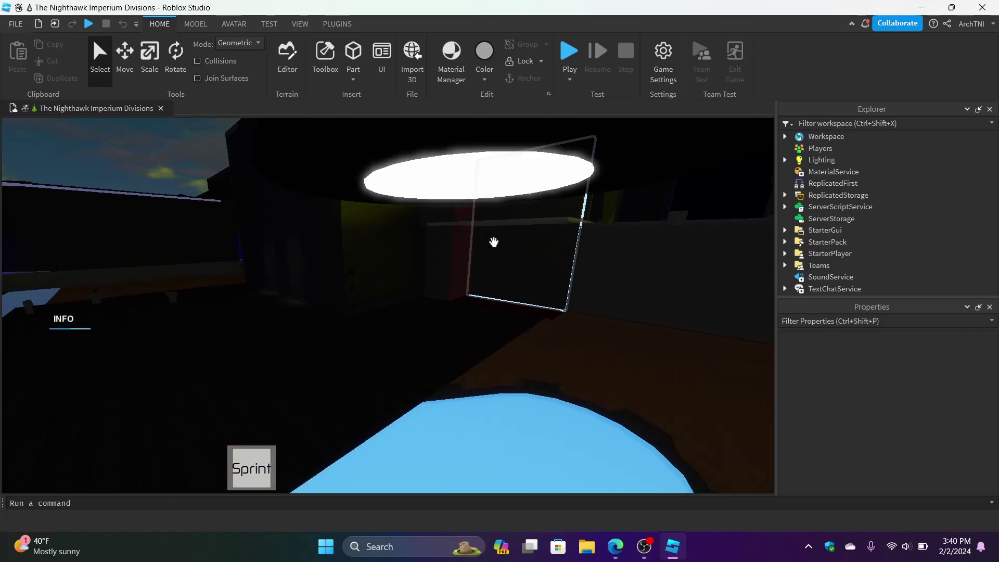
key("w")
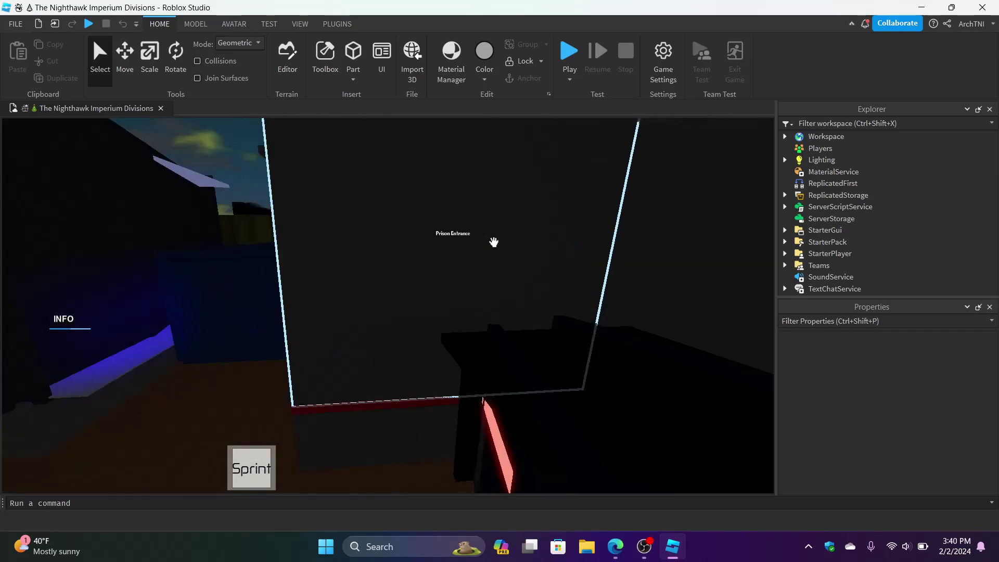
key("w")
Step: Examine the division display hall with its cone-ringed barrel and the Reaper and Military Police displays
right_click_drag(495, 247, 493, 241)
key("s")
right_click_drag(418, 361, 428, 382)
key("s")
key("s")
key("s")
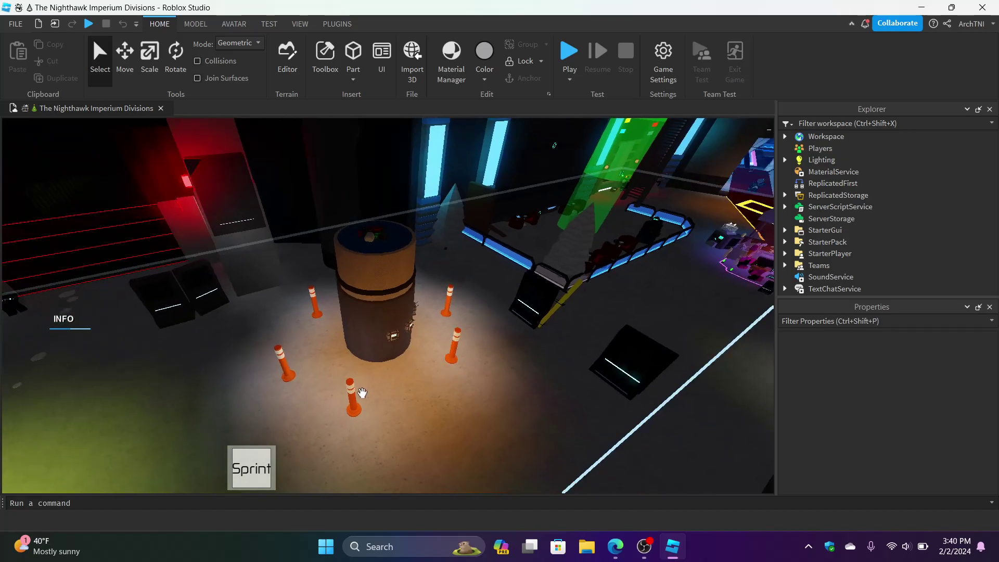
right_click_drag(339, 396, 339, 396)
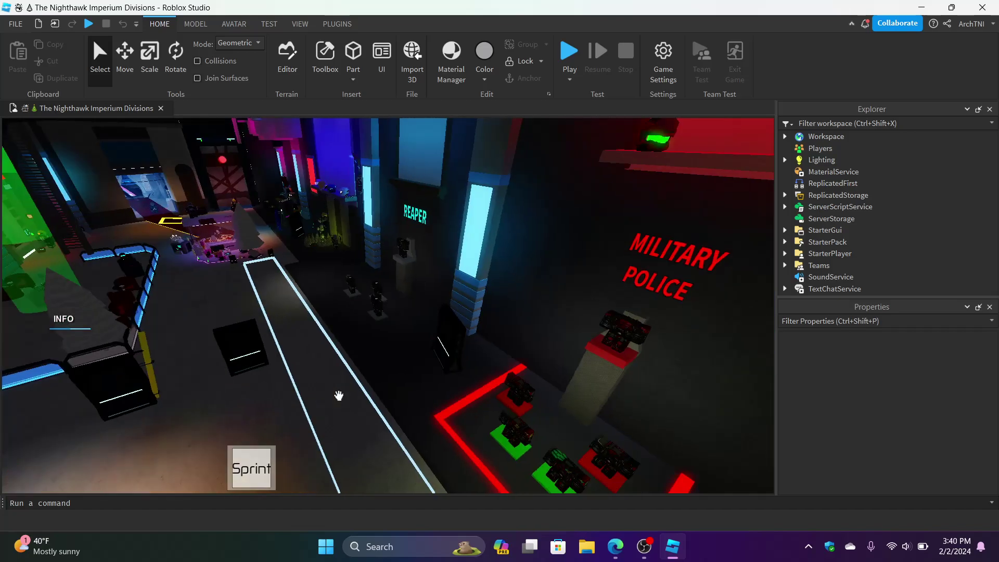
key("d")
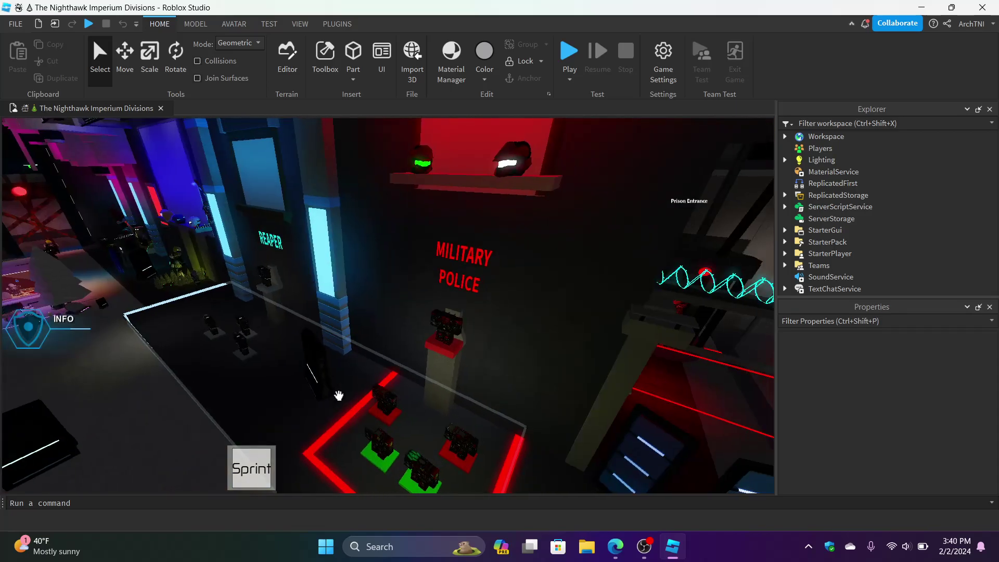
Step: Fly out of the display hall and across the dark outdoor platform to the building labelled Prison
right_click_drag(339, 396, 339, 396)
key("w")
mouse_move(433, 262)
right_mouse_down()
mouse_move(444, 268)
mouse_move(431, 254)
mouse_move(435, 266)
right_mouse_up()
key("w")
key("w")
key("w")
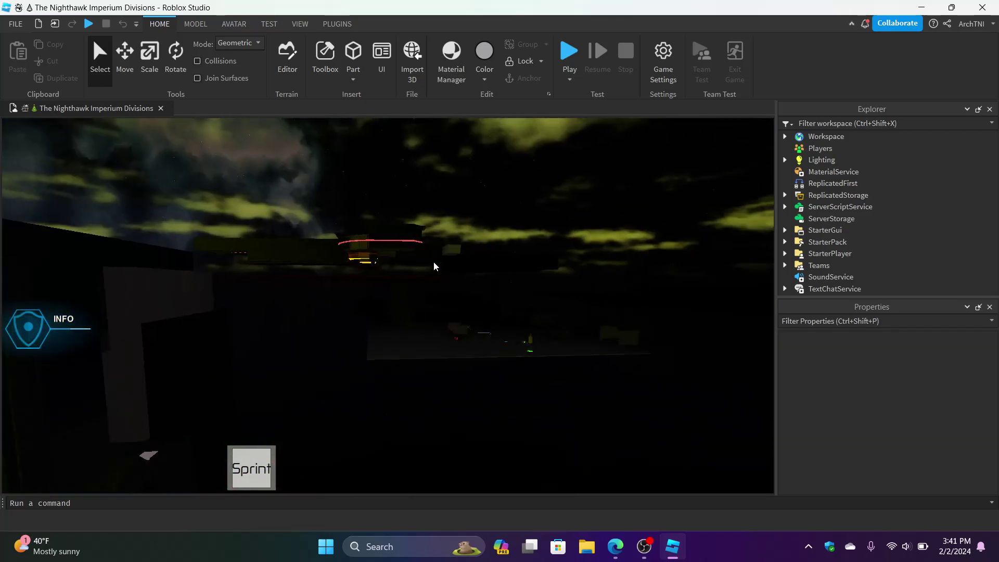
key("d")
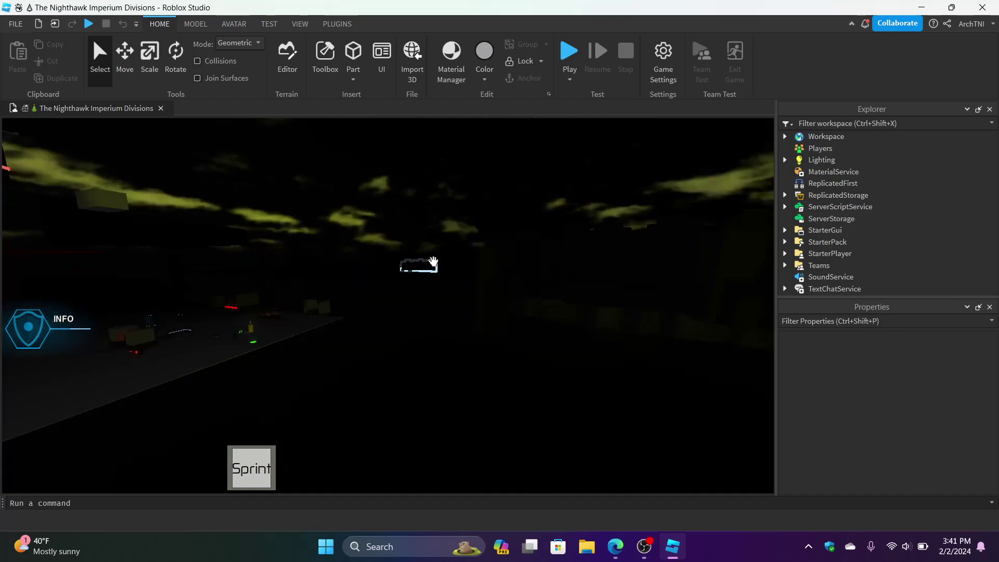
right_click_drag(433, 261, 422, 264)
key("w")
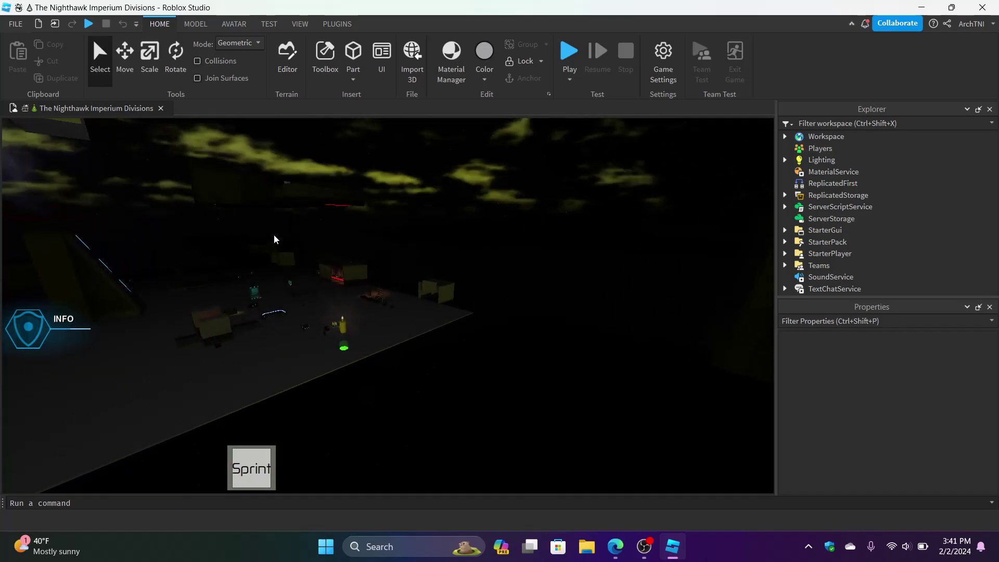
key("w")
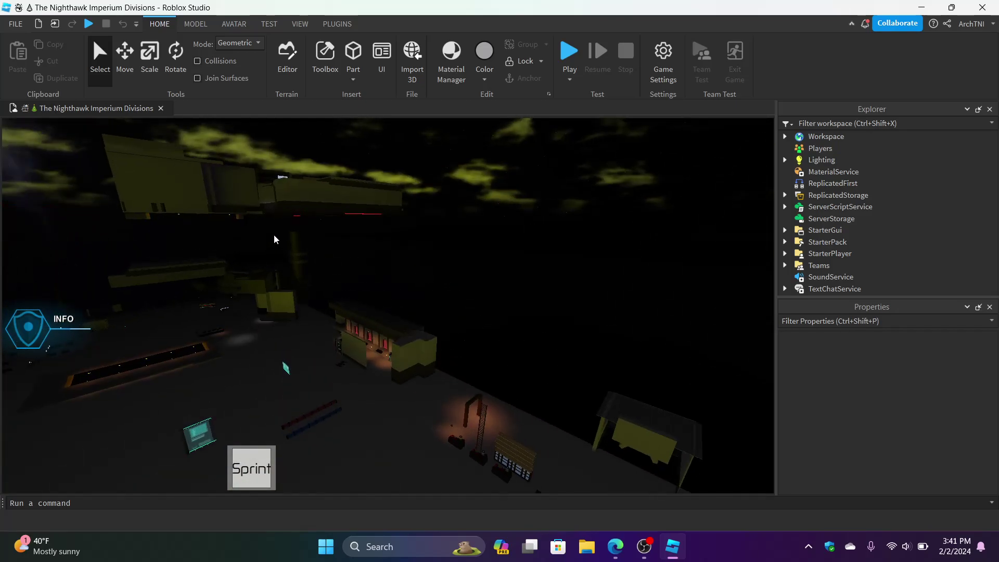
key("w")
scroll(224, 319, "up", 10)
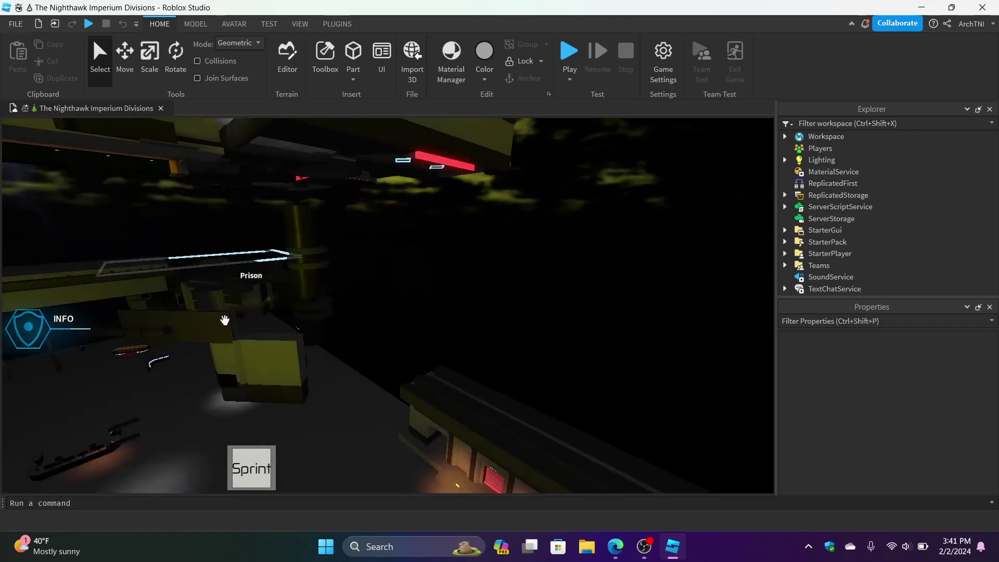
scroll(223, 319, "up", 12)
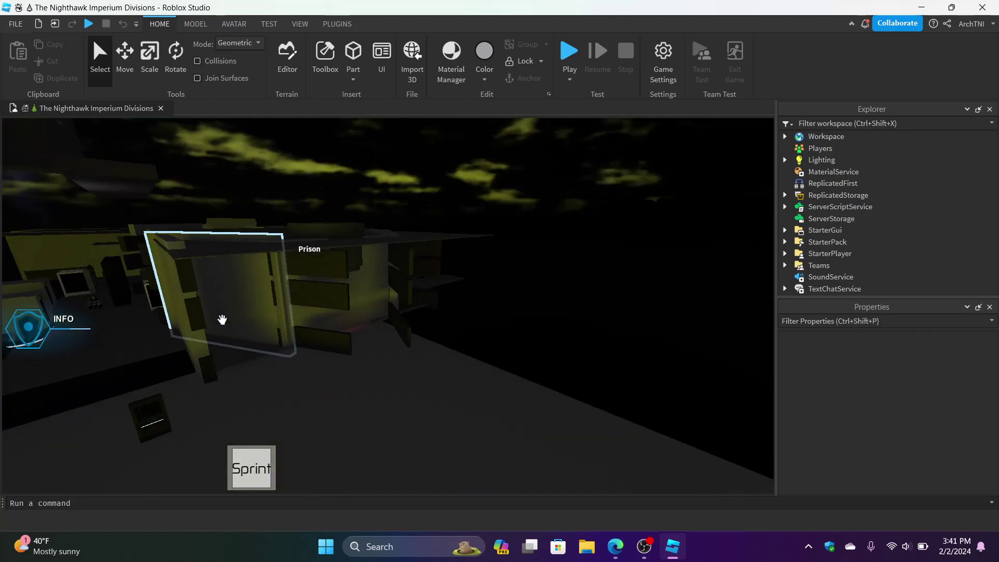
Step: Examine the prison's main hall, its planet hologram and the restricted-area sign at the entrance
key("w")
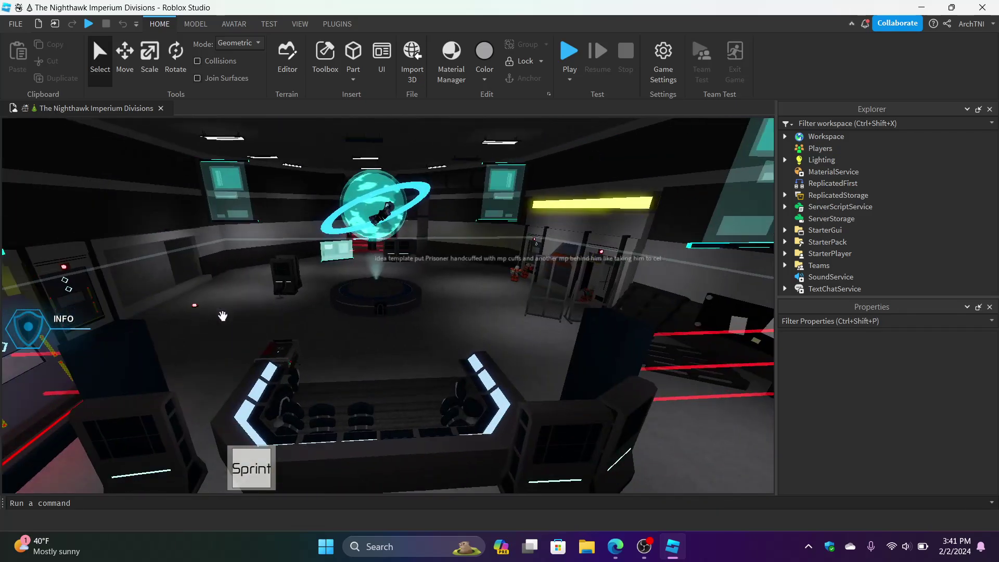
key("s")
right_click_drag(223, 316, 222, 315)
key("w")
key("d")
key("a")
key("w")
key("w")
key("w")
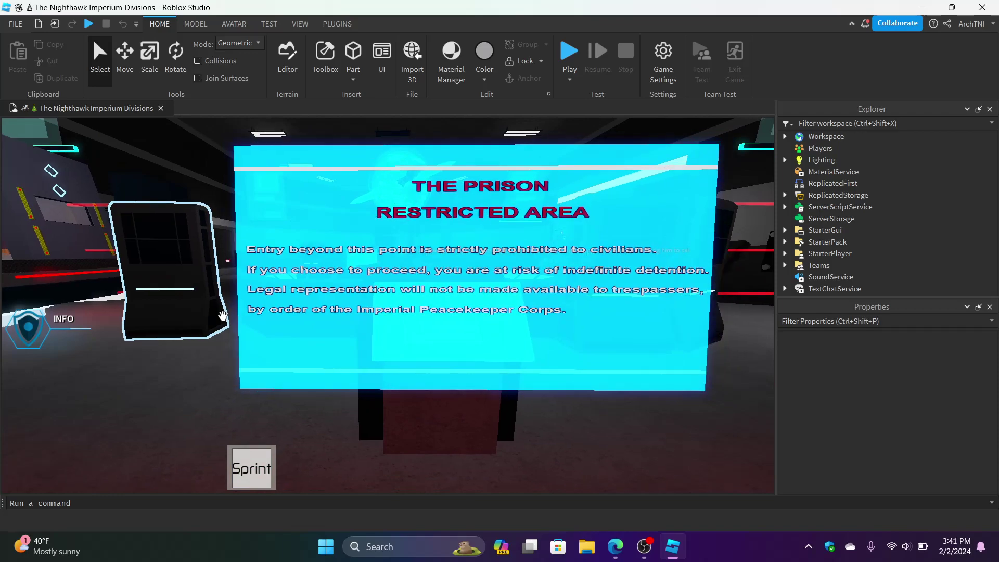
key("s")
key("d")
key("s")
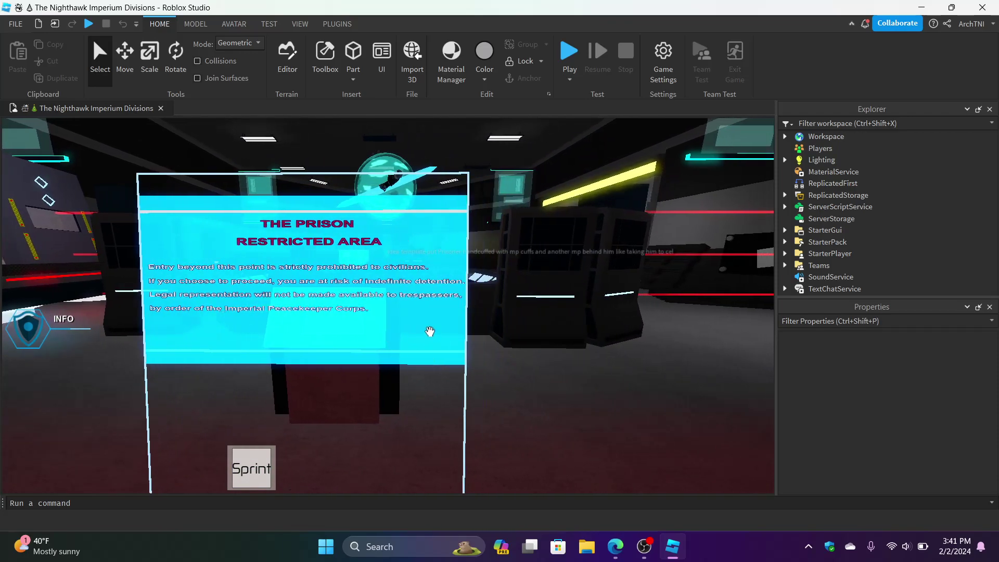
key("s")
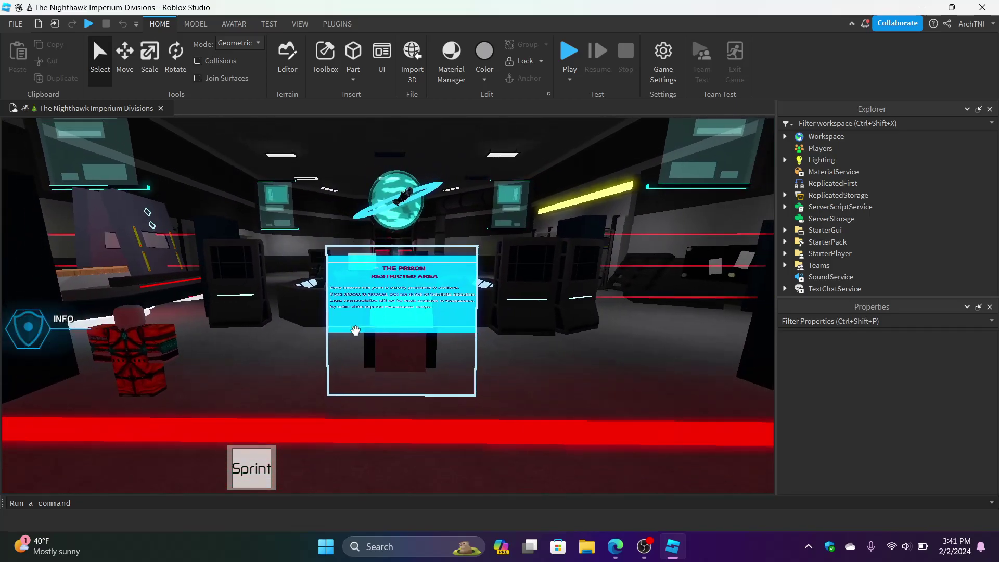
Step: Inspect the prison's elevator and the Exit panel inside it
right_click_drag(305, 386, 305, 386)
key("s")
key("w")
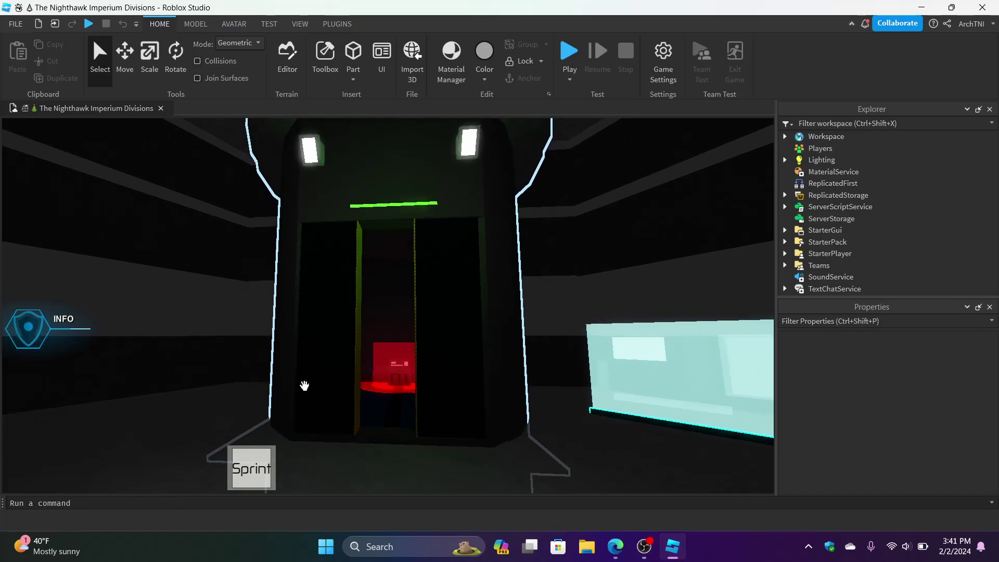
key("w")
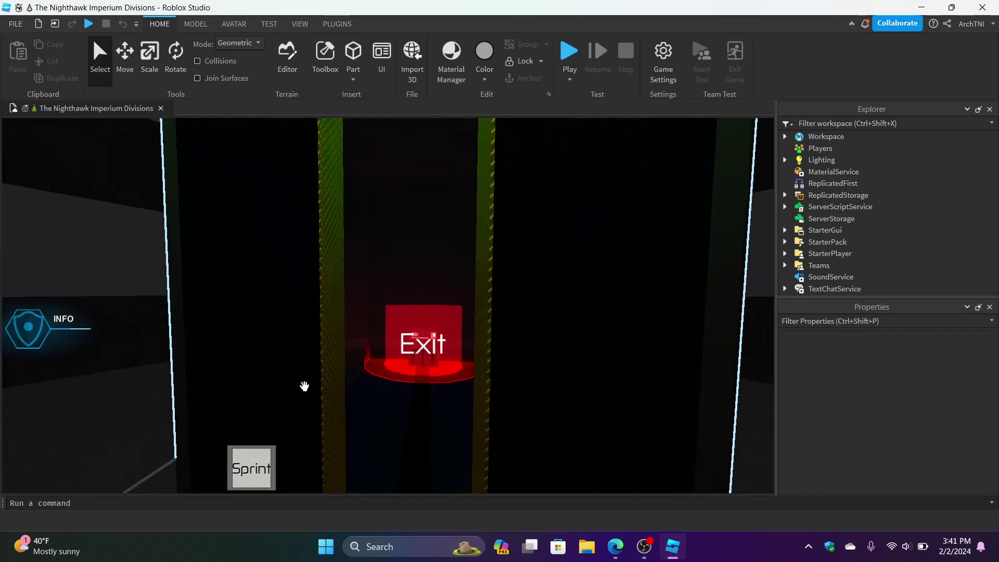
key("w")
Step: View the elevator towers from outside the building and return to the prison interior
right_click_drag(320, 292, 313, 312)
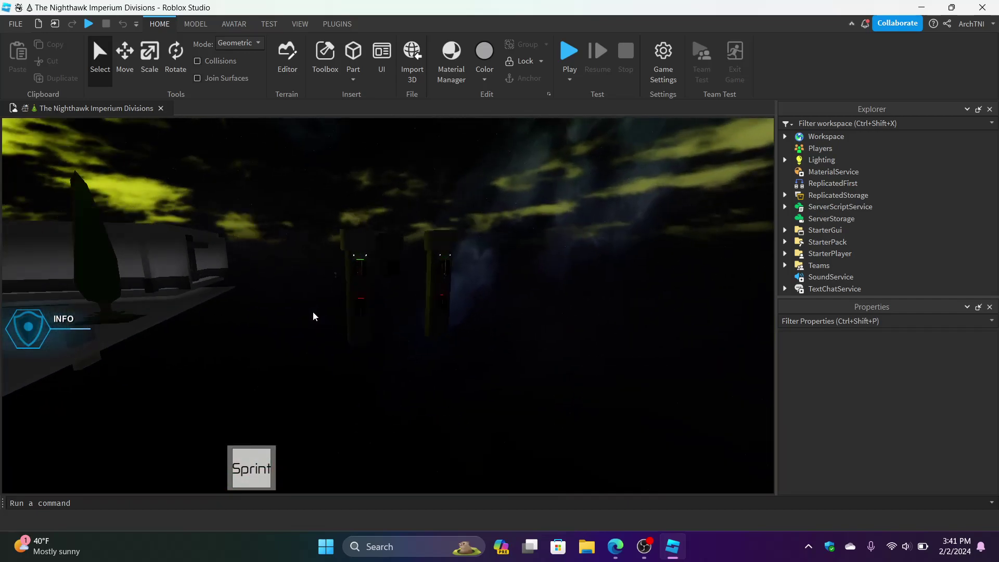
key("w")
key("a")
key("s")
key("d")
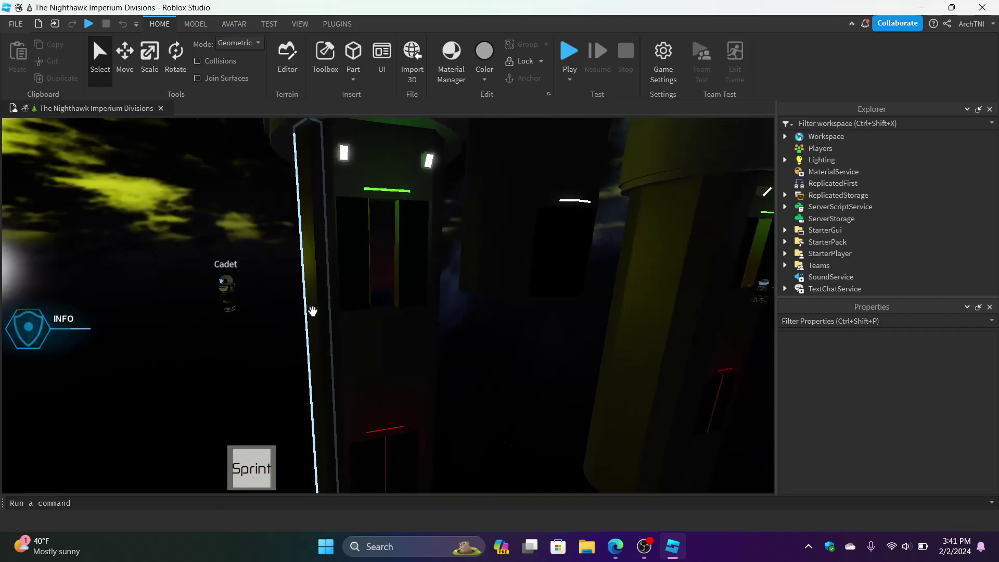
key("w")
right_click_drag(312, 311, 313, 311)
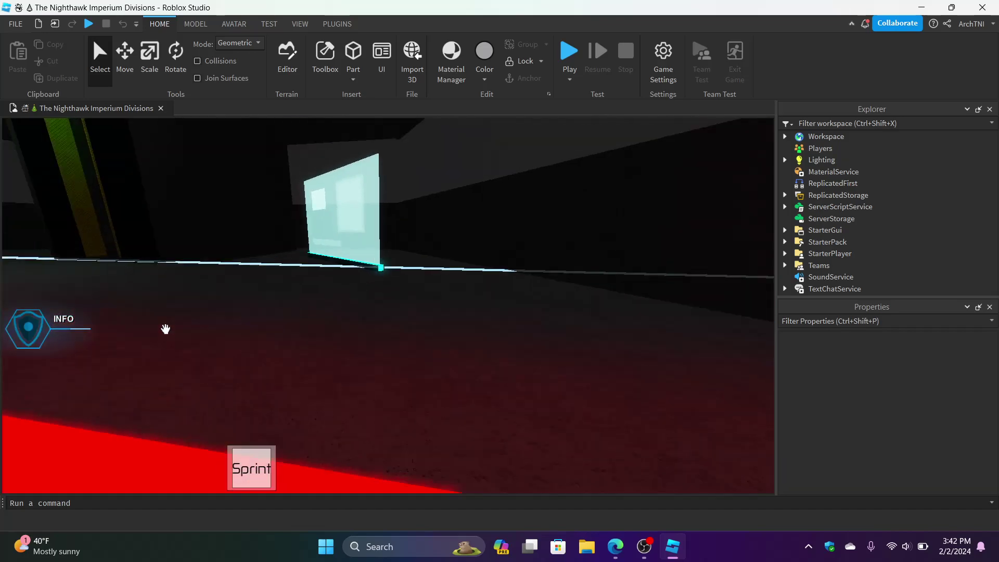
Step: Move the red light model from the prison floor toward the wooden bench, to a position of about 384.3, 32.9, -1673.2
right_click_drag(164, 327, 165, 329)
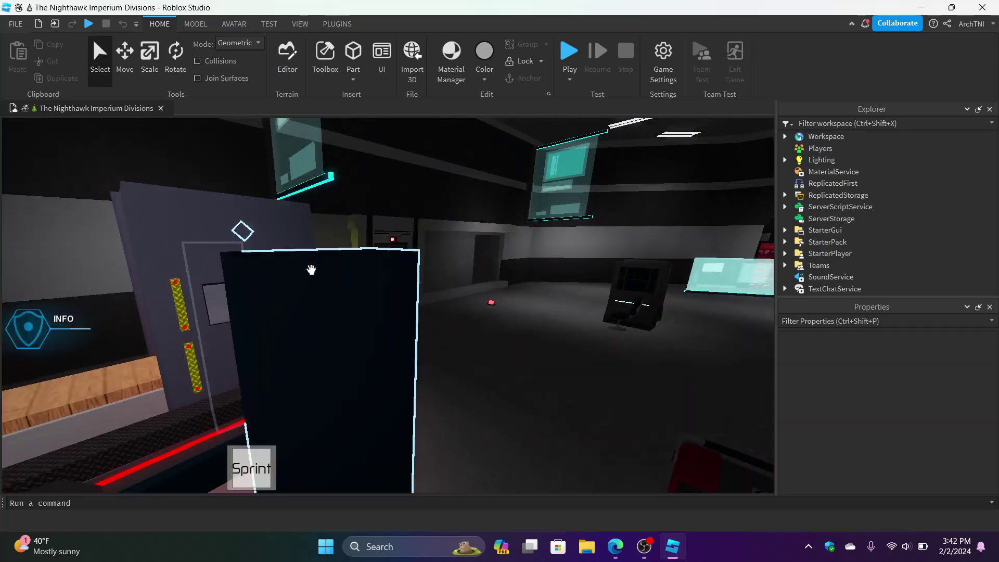
key("w")
right_click_drag(461, 379, 455, 381)
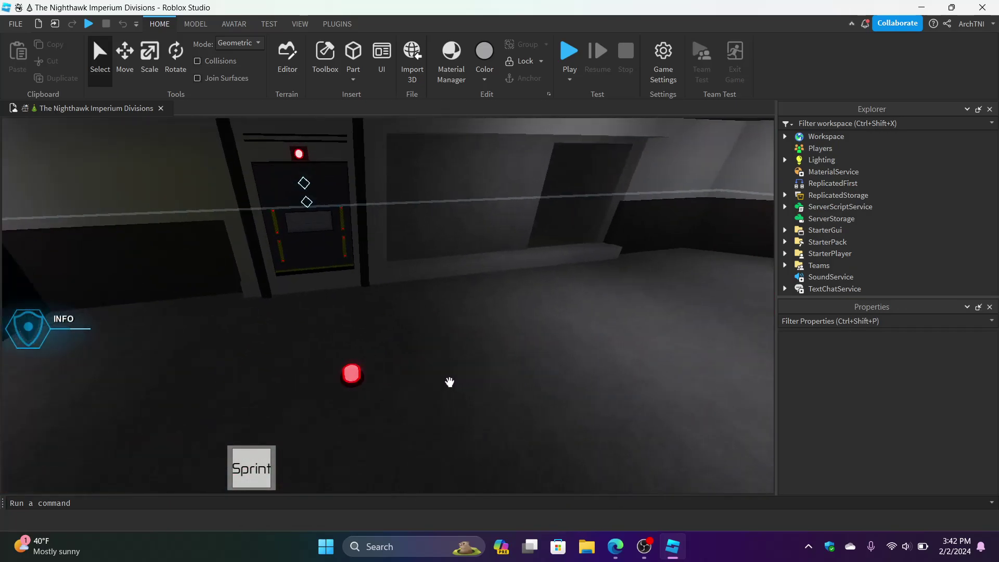
key("s")
left_click_drag(380, 401, 381, 398)
key("a")
key("d")
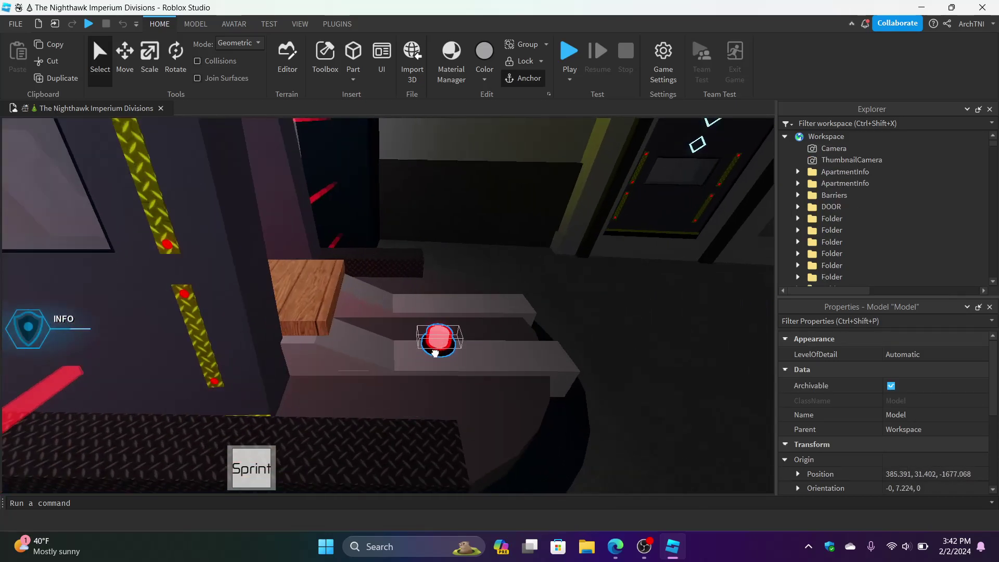
key("d")
right_click_drag(394, 354, 421, 314)
key("s")
key("s")
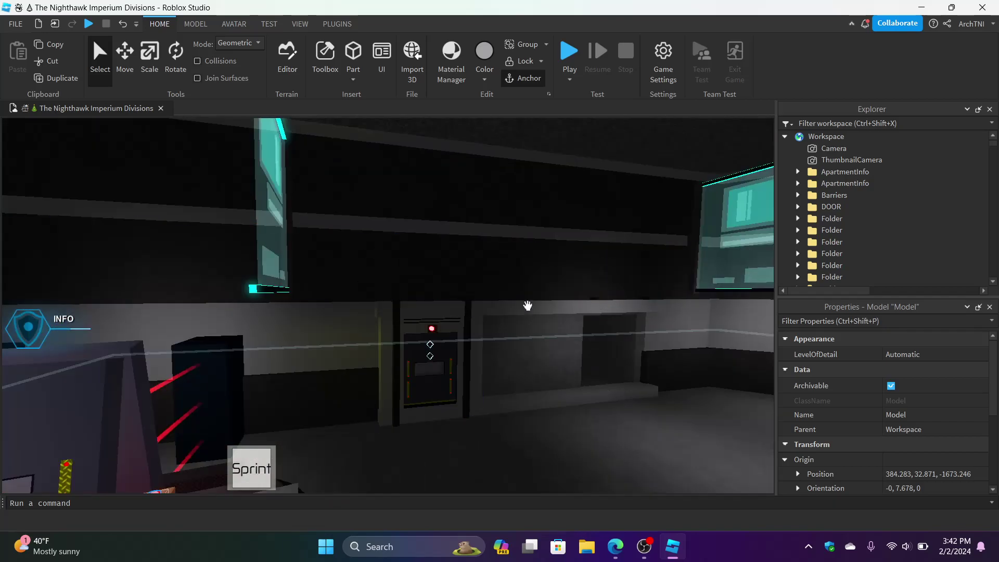
Step: Look around beyond the prison hall and view the dark armoured model beside the glowing cyan and yellow effects up close
key("d")
right_click_drag(482, 379, 426, 389)
key("w")
key("s")
key("w")
key("s")
key("s")
key("w")
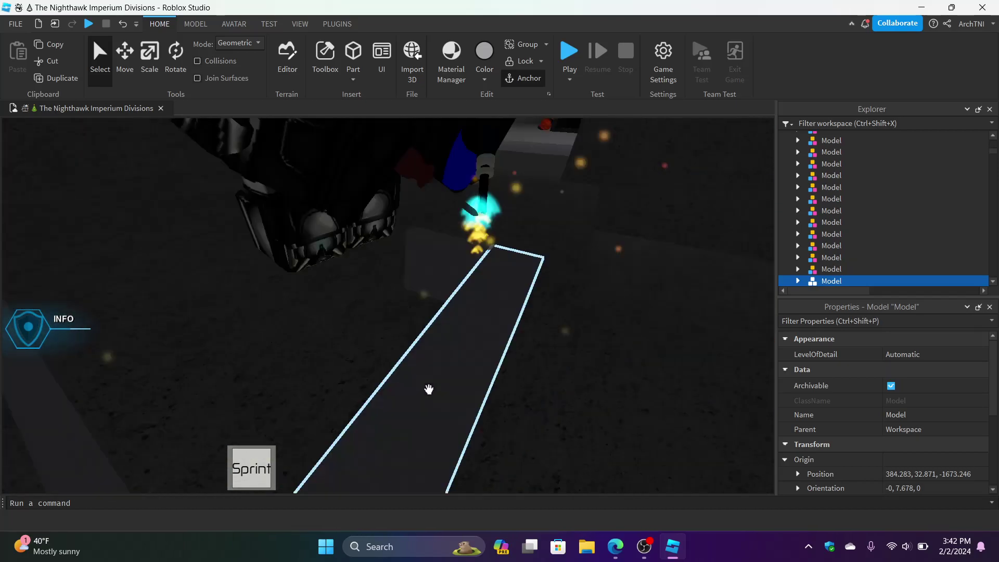
Step: Examine the armoured model's torch tip and its glowing cyan and yellow effects up close
right_click_drag(426, 389, 426, 389)
key("w")
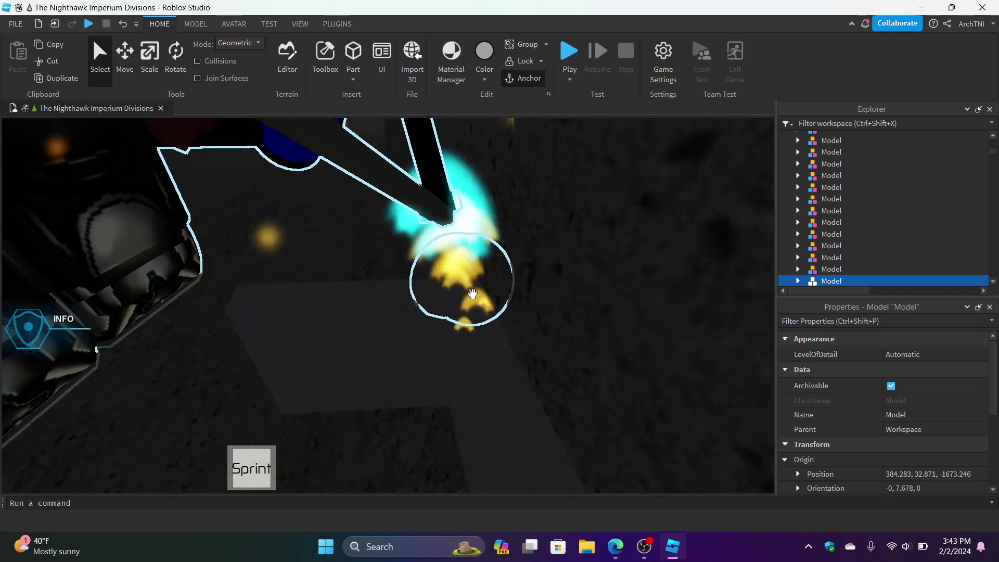
key("s")
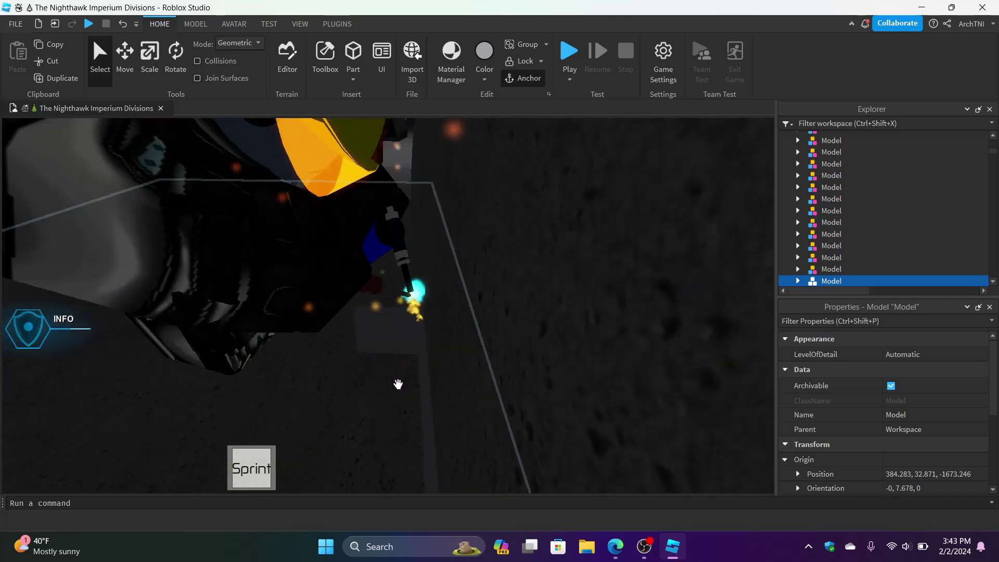
key("w")
right_click_drag(398, 385, 397, 384)
Step: Back away from the wall recess and view the orange-suited figure beside the dark pillar with cyan light strips
key("s")
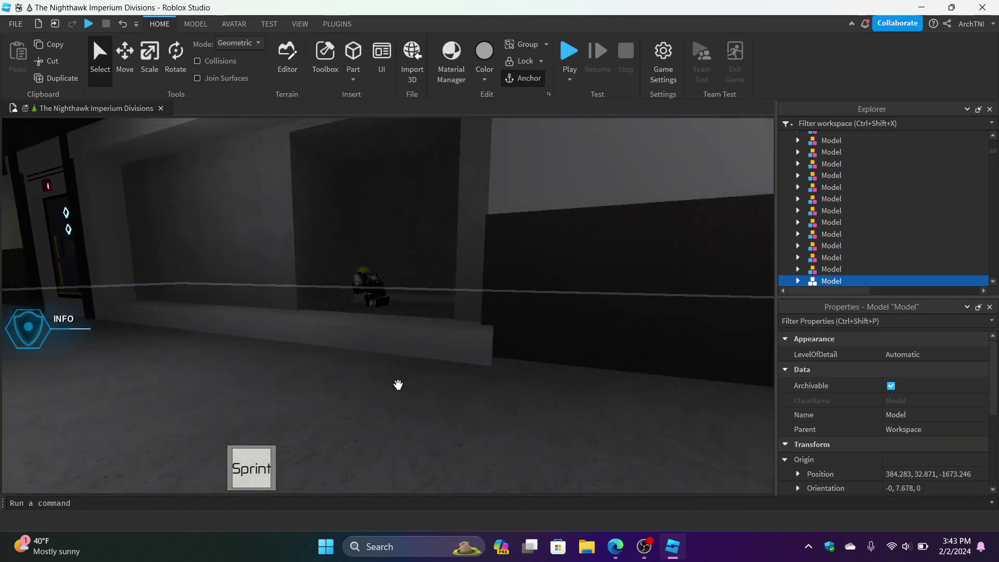
key("s")
key("w")
right_click_drag(398, 385, 398, 385)
key("d")
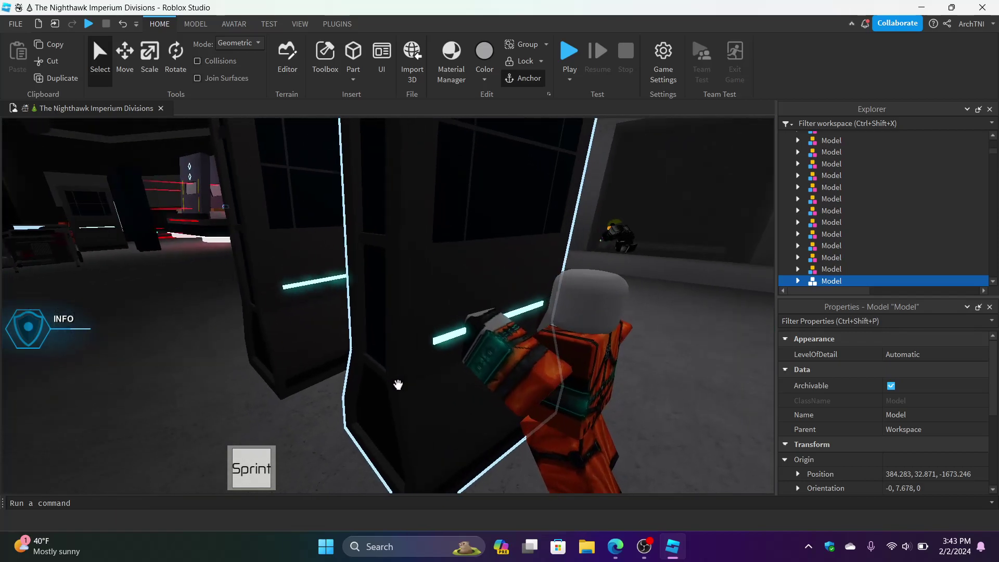
key("d")
key("s")
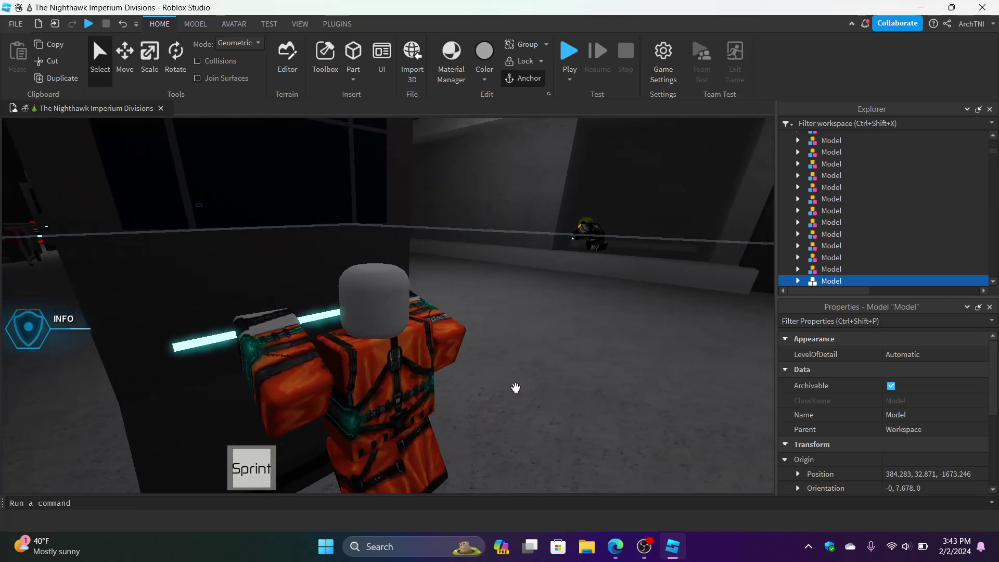
Step: Look around the prison hall and view the unlit ceiling light among the lit ones
right_click_drag(515, 388, 516, 388)
right_click_drag(467, 367, 473, 366)
key("w")
right_click_drag(350, 264, 349, 263)
key("w")
key("a")
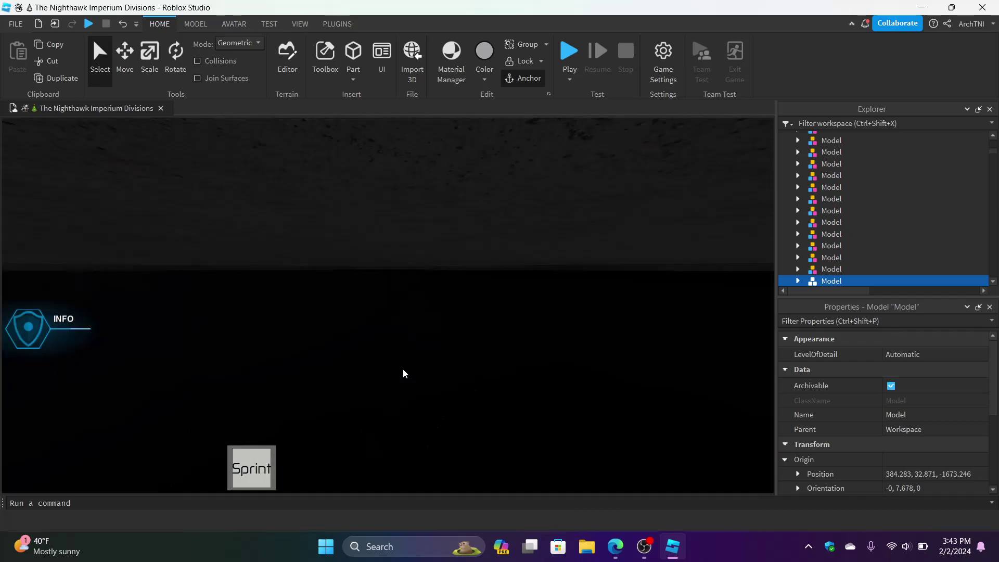
right_click_drag(403, 369, 379, 401)
right_click_drag(422, 266, 438, 213)
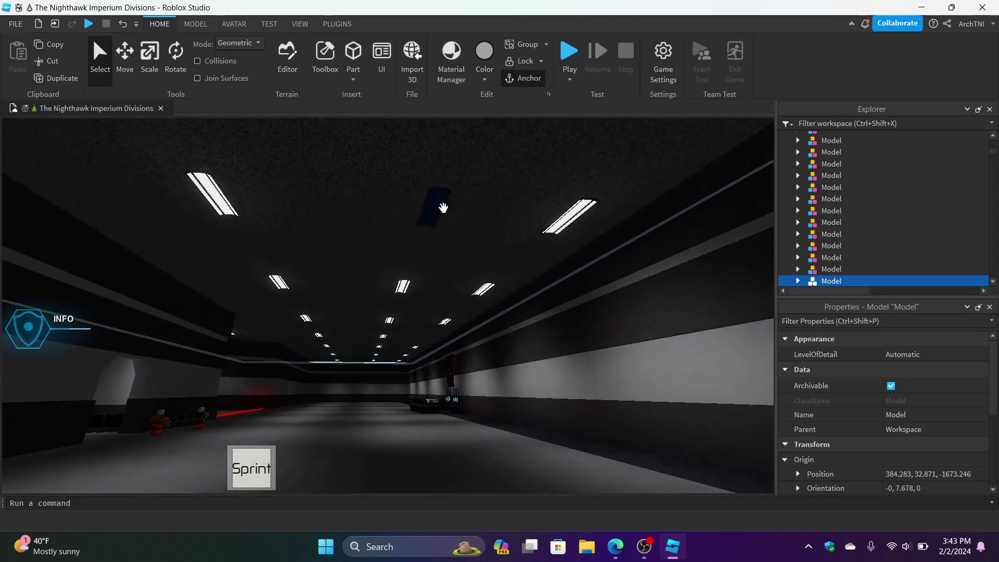
right_click_drag(452, 398, 612, 474)
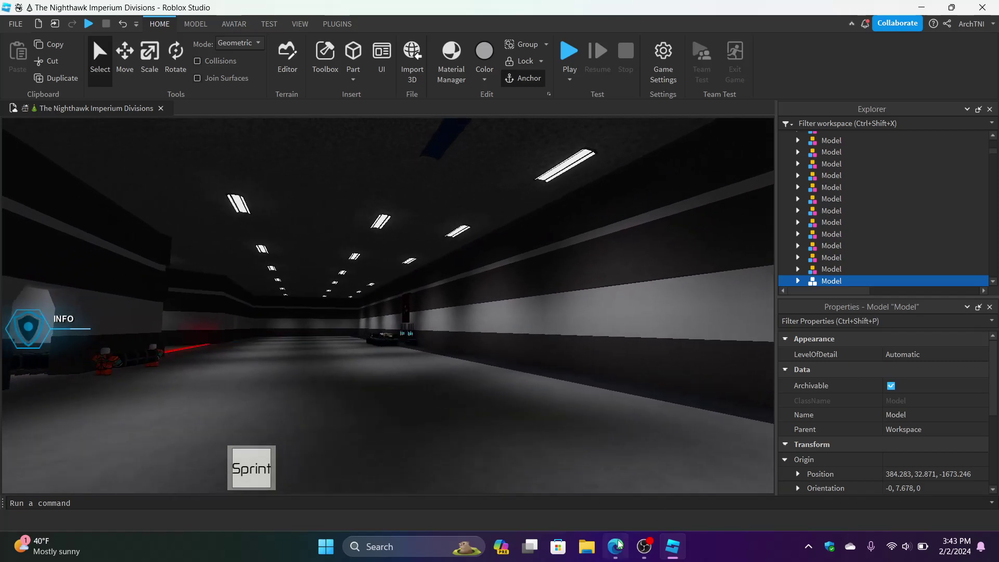
Step: Switch to Discord in the browser and search the direct-message history for the prison-area ladder sketch
left_click(617, 546)
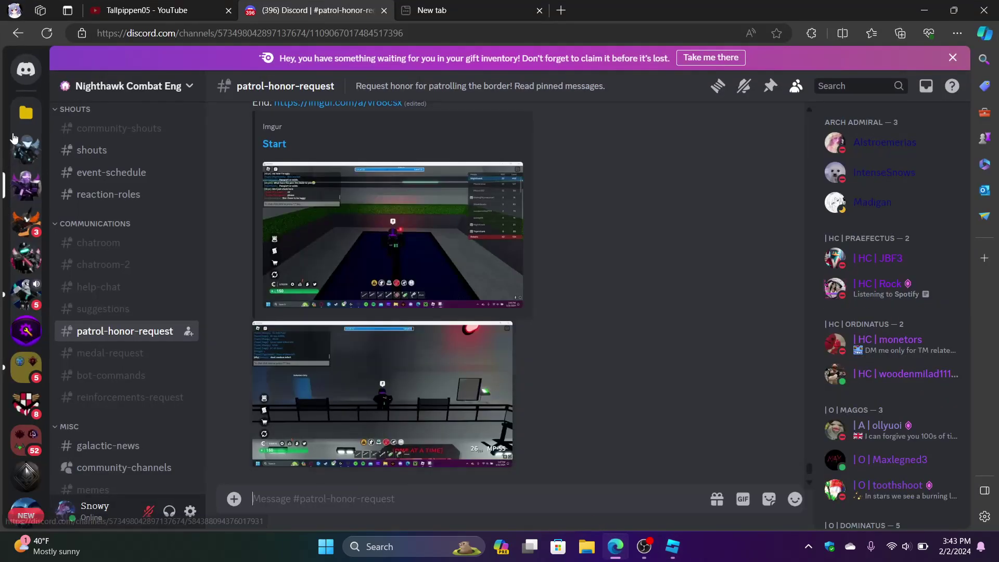
left_click(33, 72)
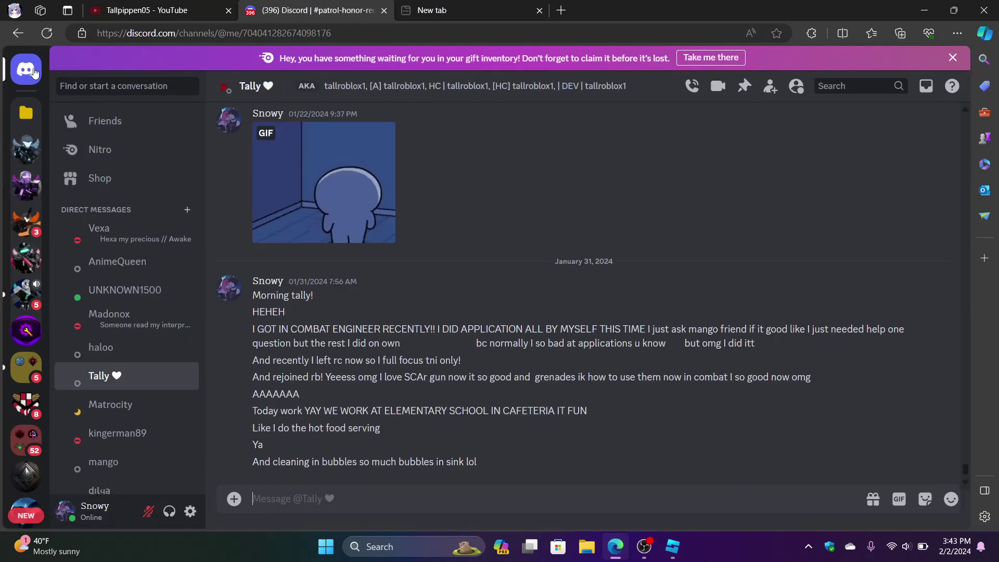
scroll(326, 291, "up", 10)
scroll(325, 290, "up", 15)
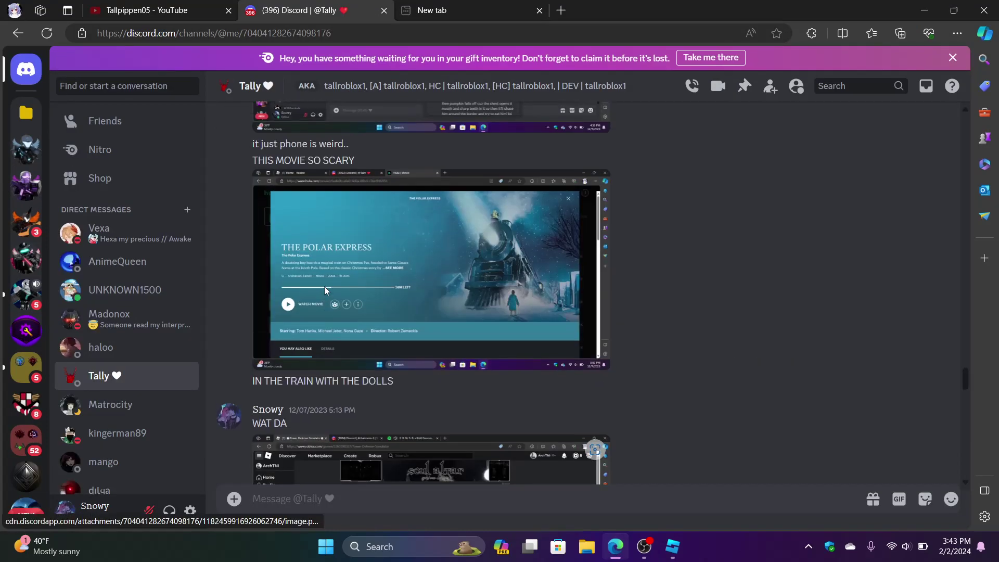
scroll(324, 288, "up", 15)
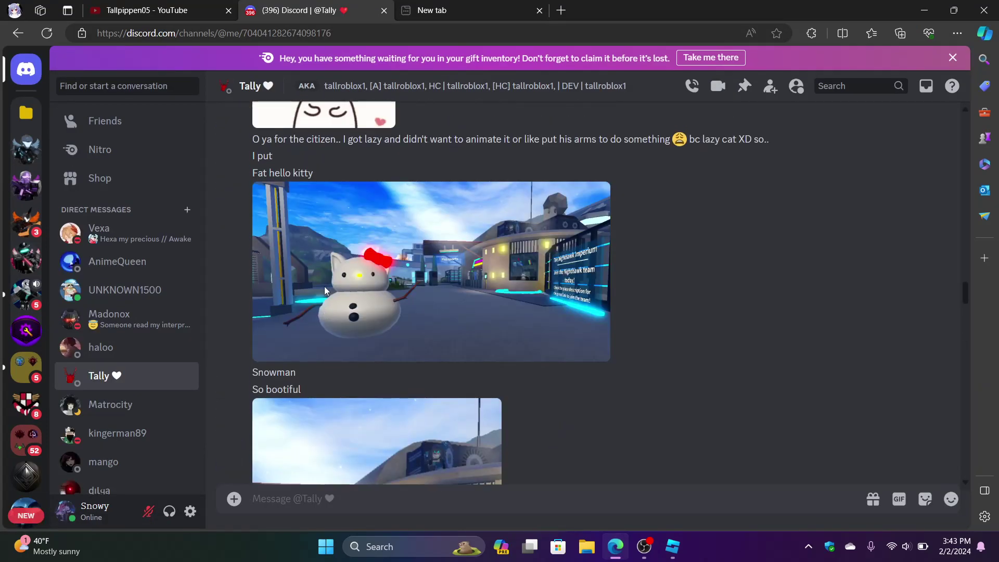
scroll(324, 287, "up", 15)
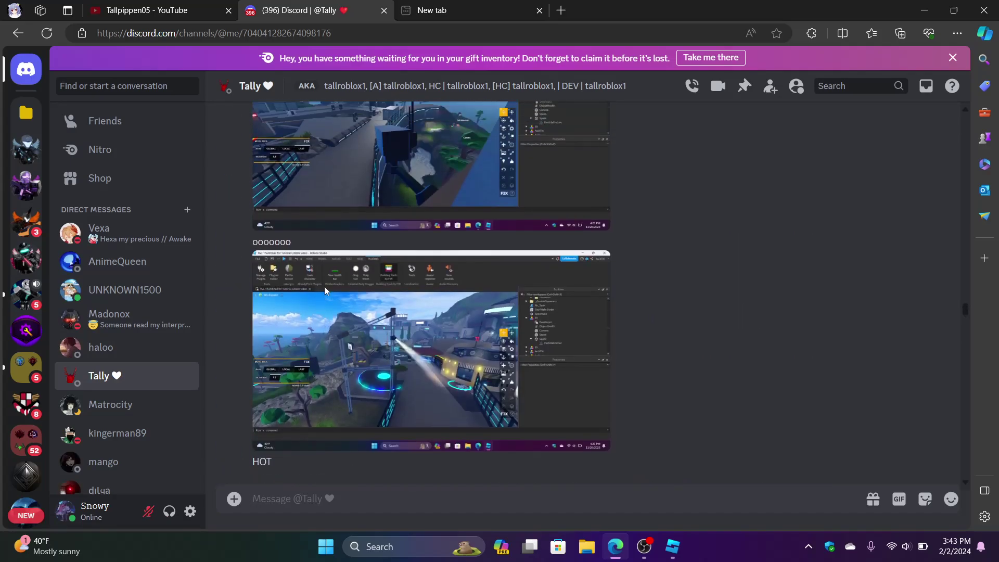
scroll(318, 288, "up", 15)
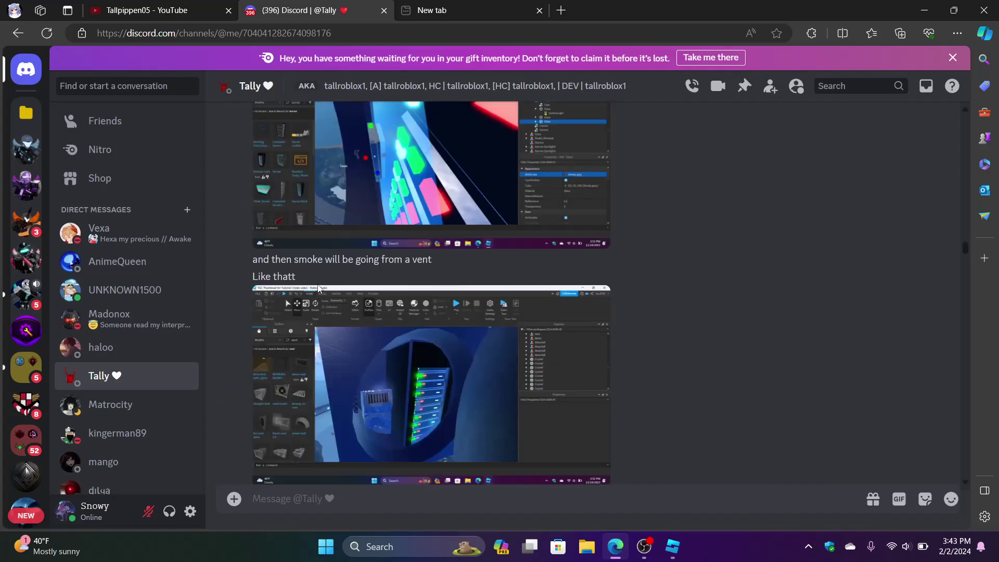
scroll(318, 289, "up", 15)
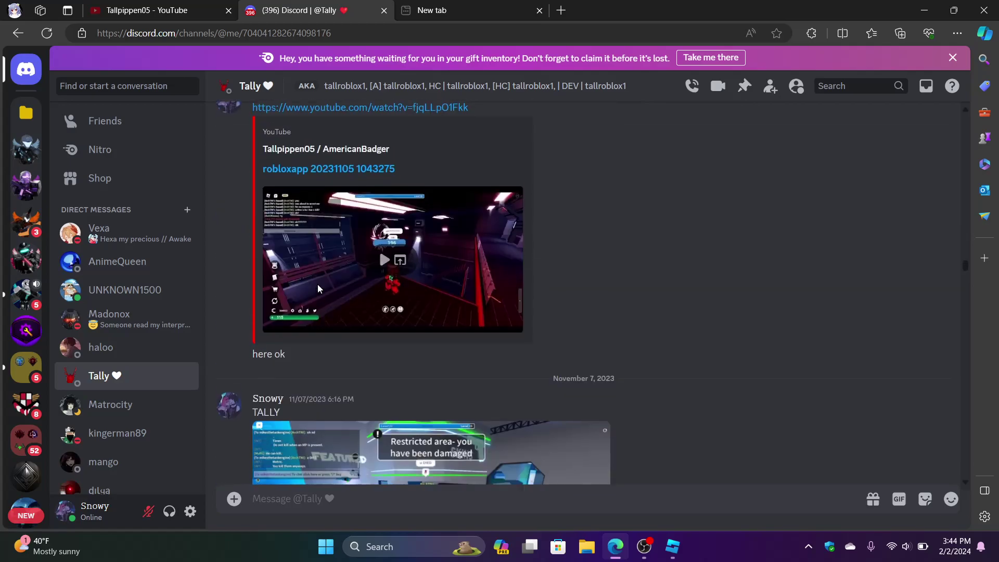
scroll(318, 285, "up", 2)
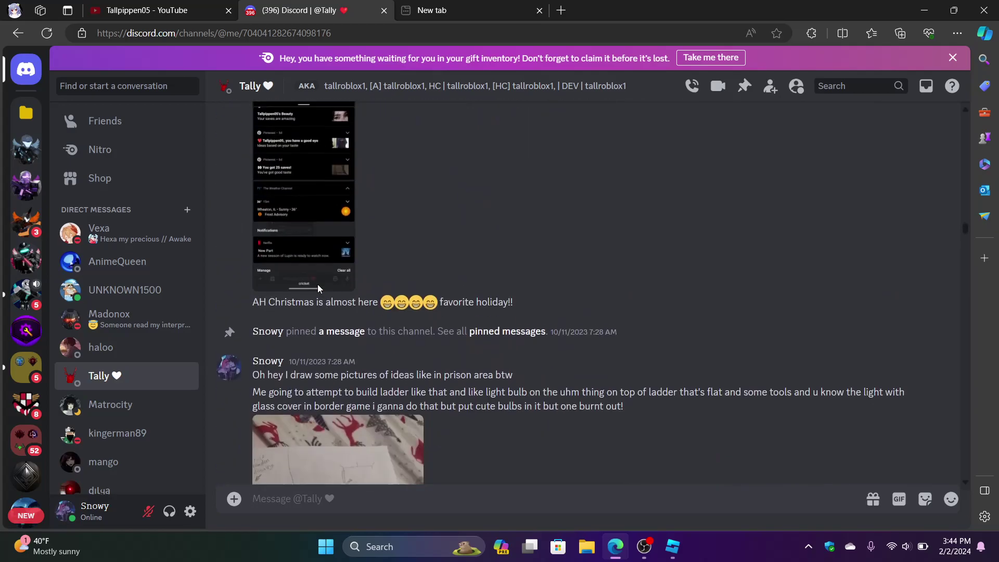
scroll(318, 284, "down", 2)
Step: Pin the message containing the ladder sketch and open the drawing enlarged
left_click(941, 246)
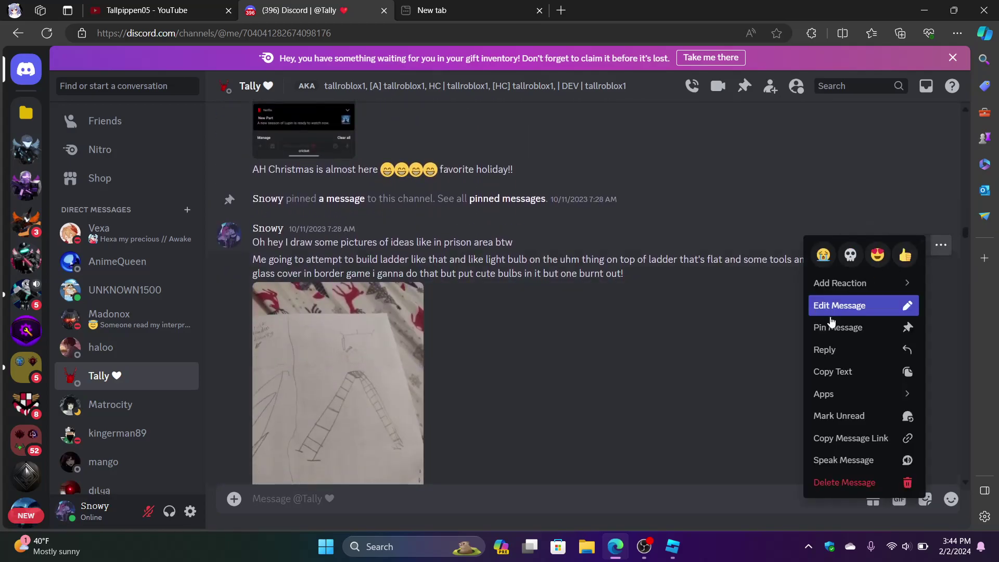
left_click(828, 328)
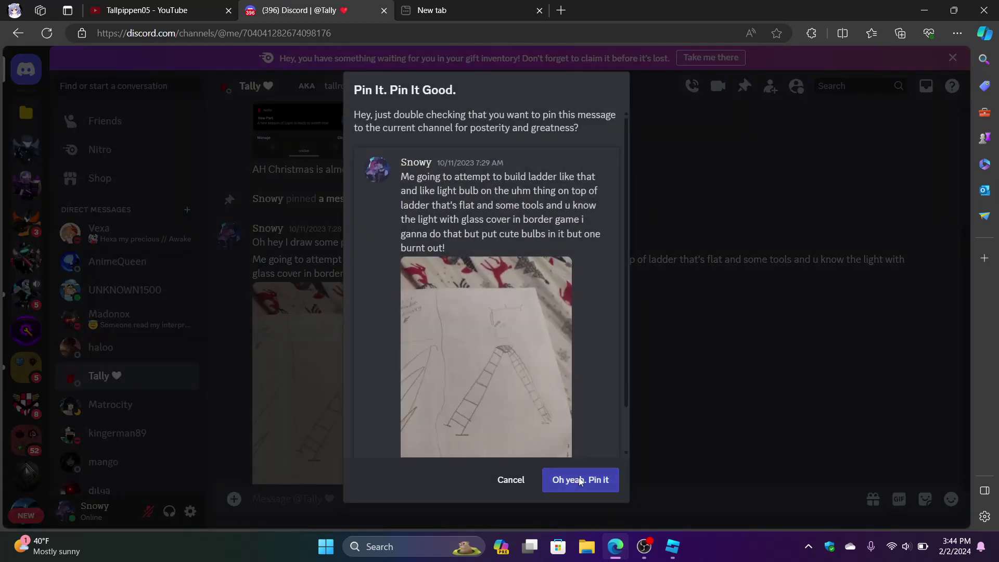
left_click(580, 480)
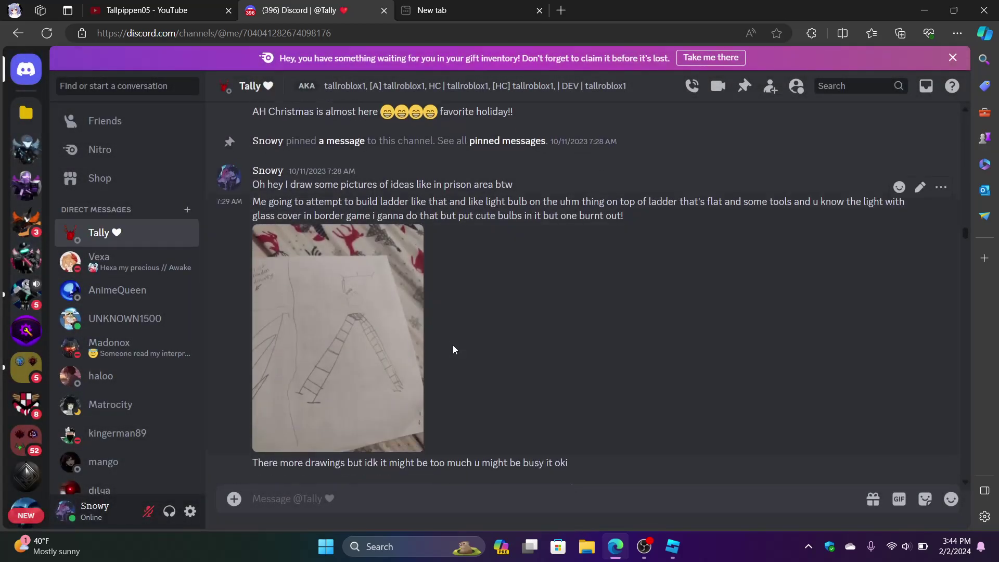
scroll(453, 345, "down", 2)
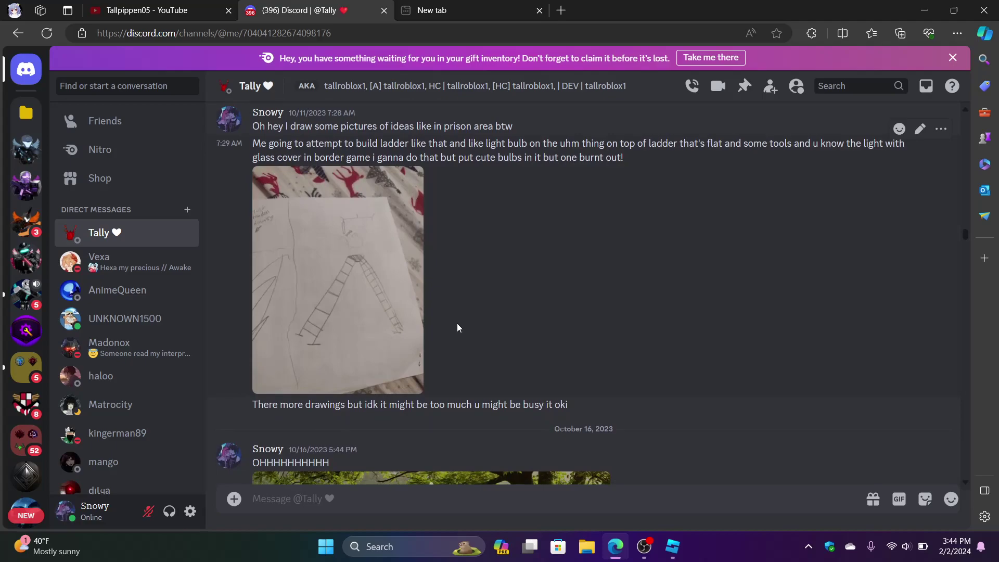
left_click(382, 326)
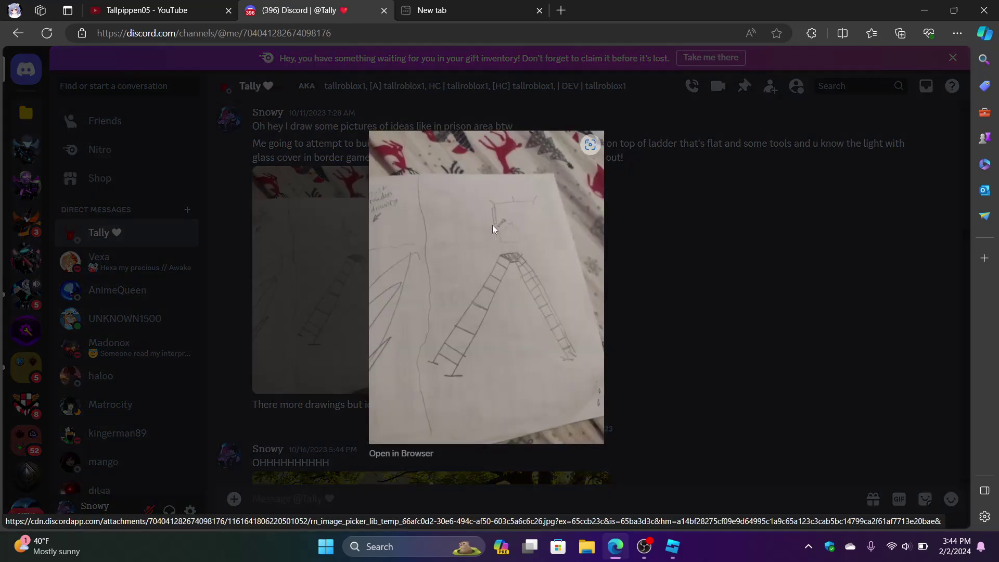
Step: Return to Roblox Studio, start Building Tools by F3X with a 0.1 move increment, and select the unlit ceiling light's central panel
left_click(672, 547)
right_click_drag(487, 314, 453, 198)
key("w")
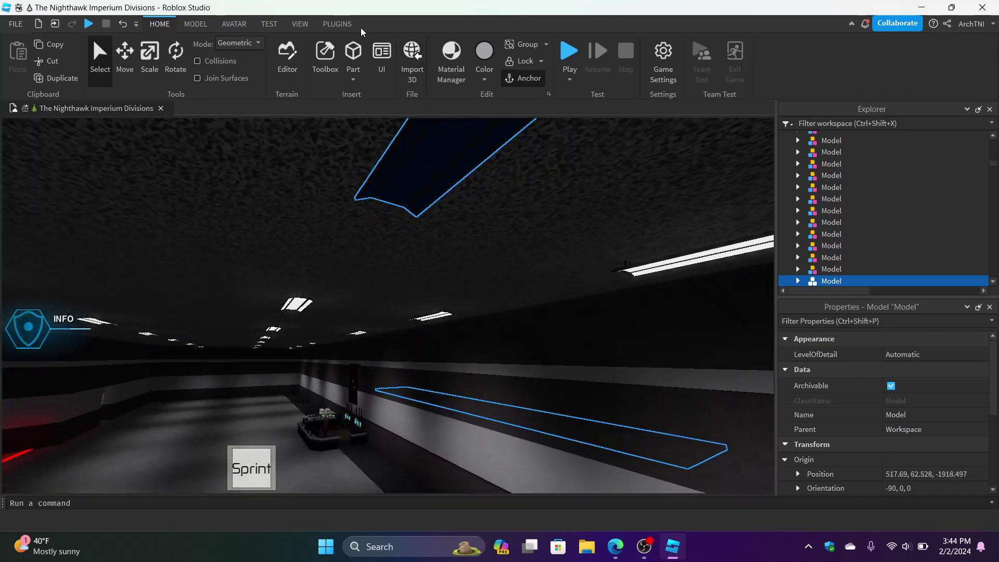
left_click(337, 24)
left_click(392, 66)
left_click(473, 245)
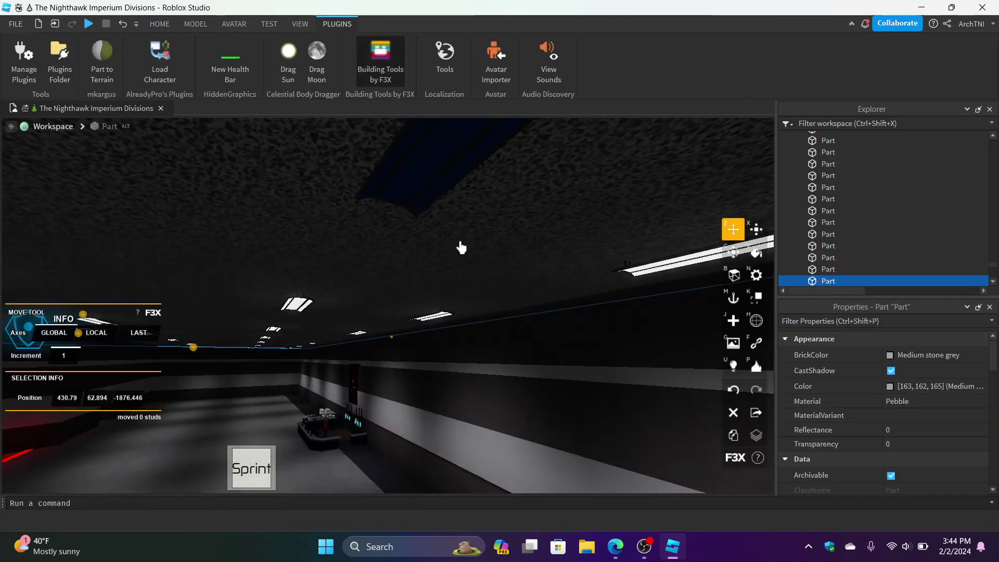
left_click(13, 129)
right_click_drag(277, 269, 31, 365)
key("s")
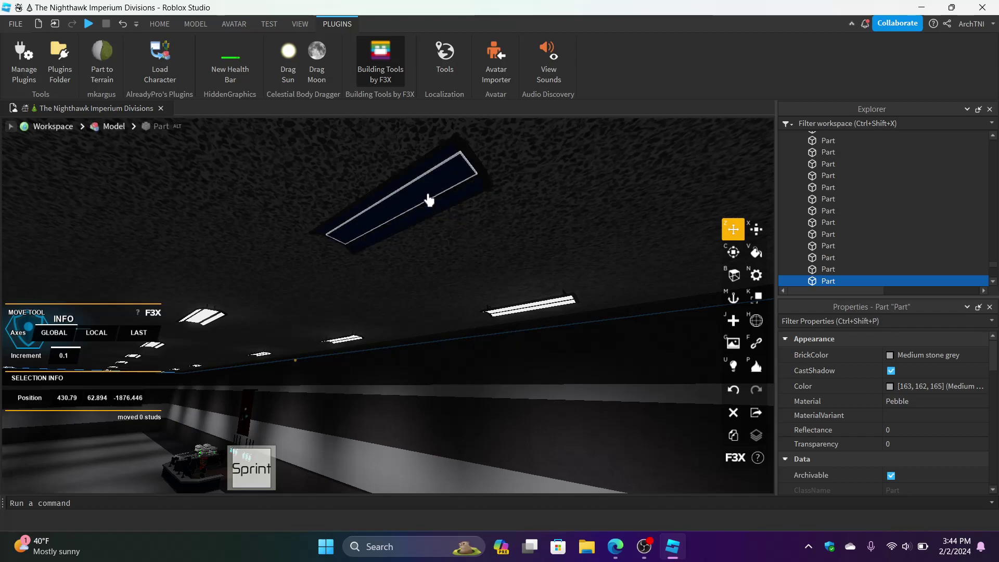
left_click(428, 200)
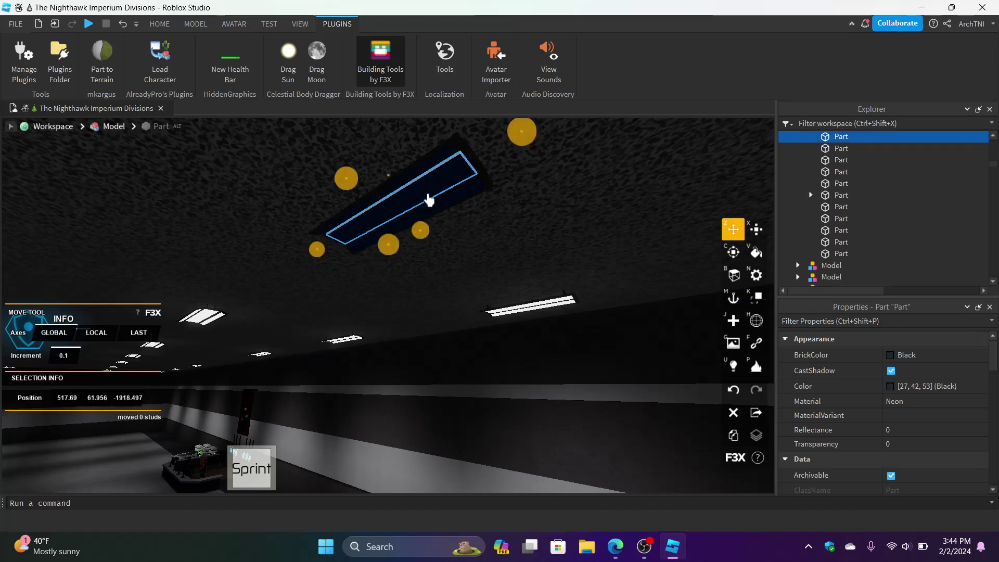
Step: Recheck the ladder sketch in the browser and return to Roblox Studio for a close view of the unlit ceiling light
left_click(613, 548)
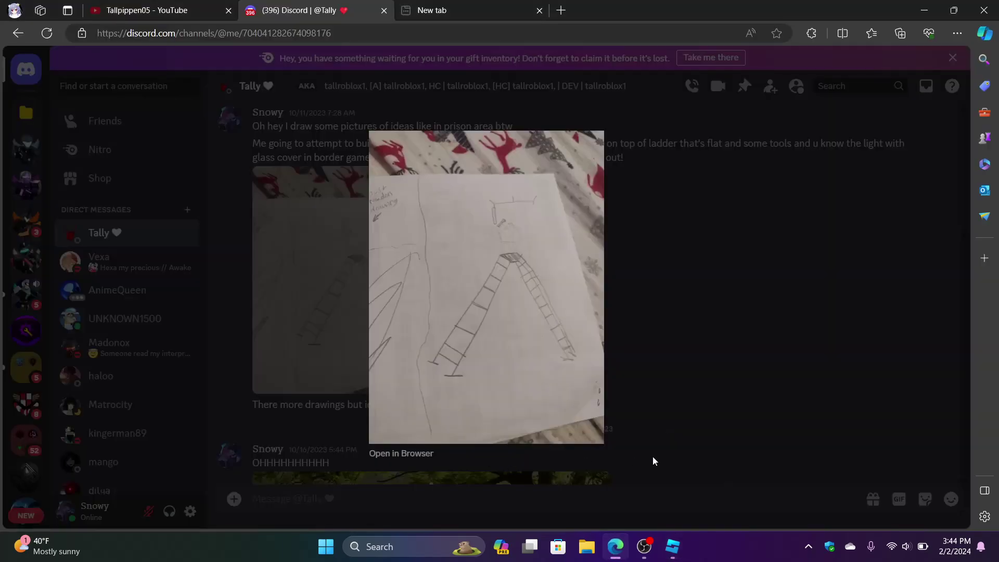
left_click(671, 549)
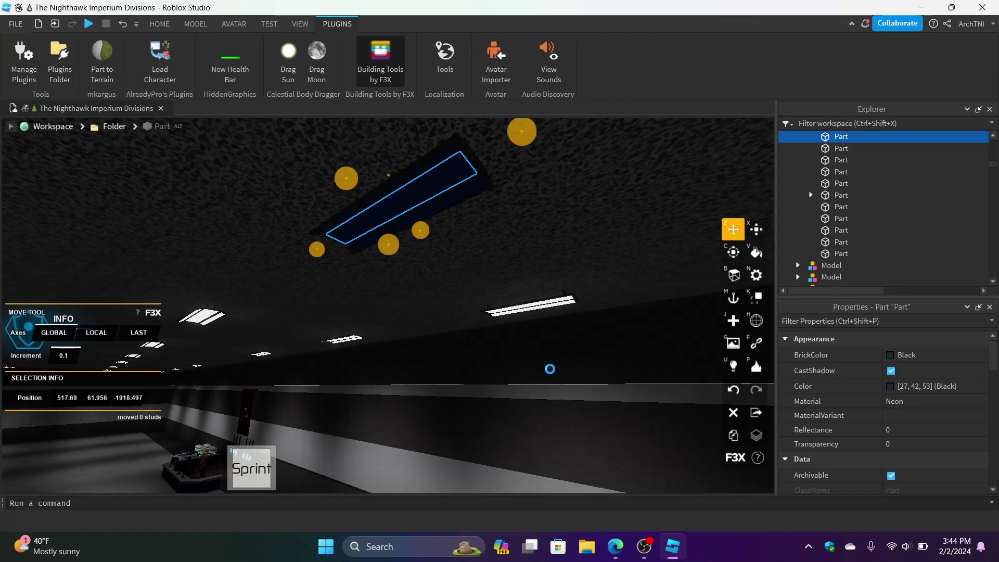
key("w")
right_click_drag(550, 370, 552, 375)
key("a")
key("d")
key("s")
key("w")
key("d")
key("w")
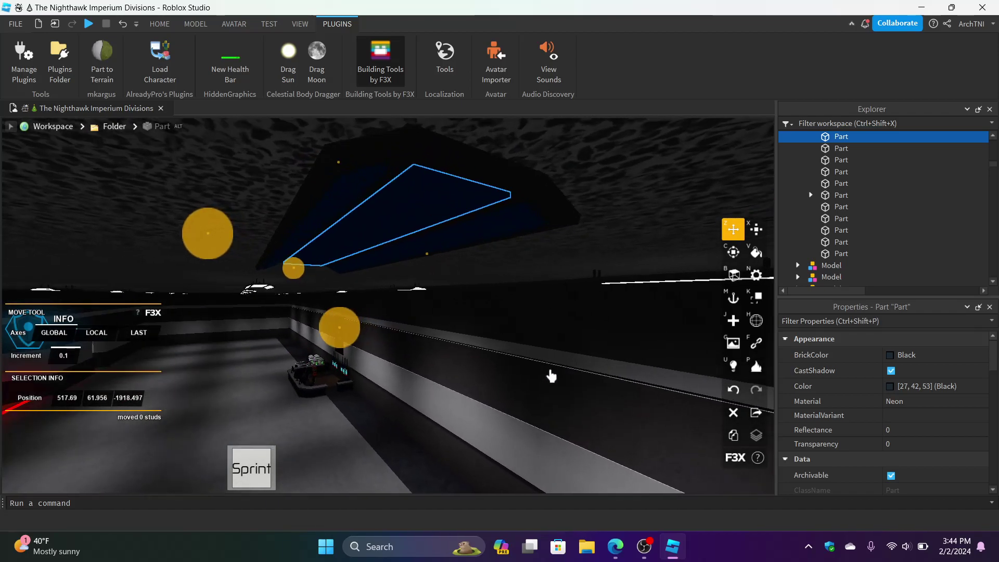
Step: Close Building Tools by F3X and activate Studio's own Scale tool on the selected light panel
key("x")
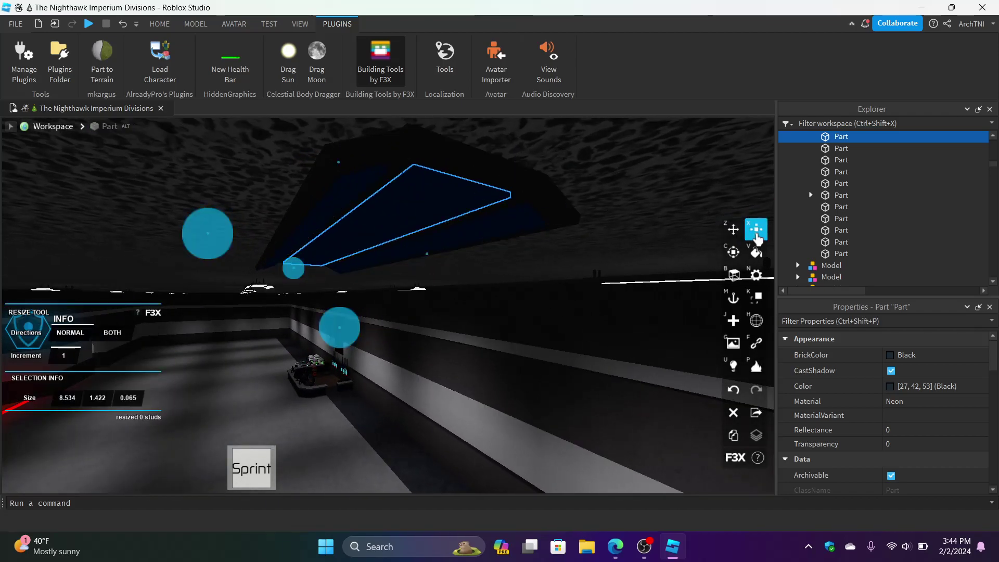
left_click(377, 51)
left_click(168, 27)
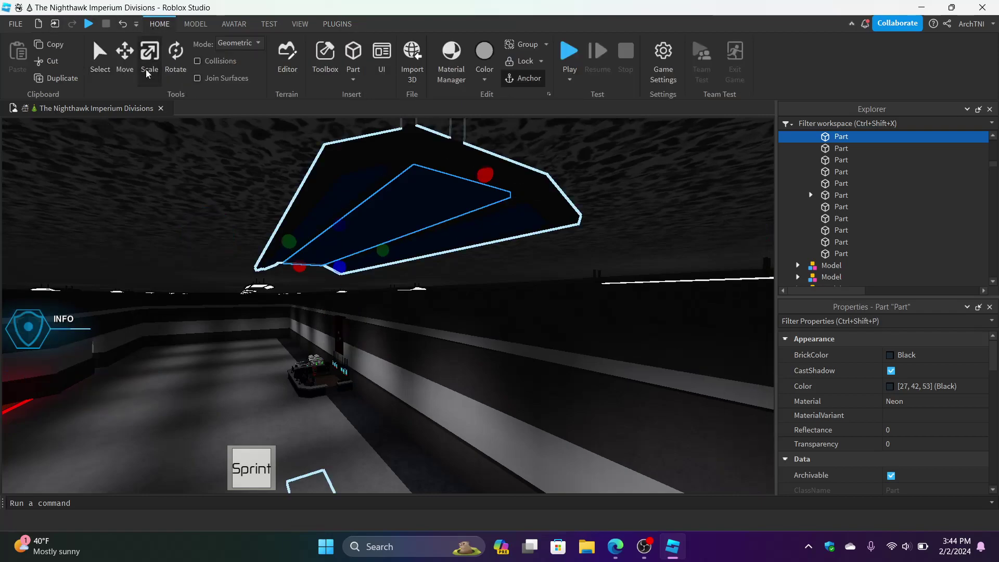
left_click_drag(338, 267, 344, 266)
Step: Duplicate the ceiling light's central panel and scale the copy down to a narrow strip along the panel's long edge
right_click_drag(385, 304, 387, 303)
key("d")
key("a")
key("s")
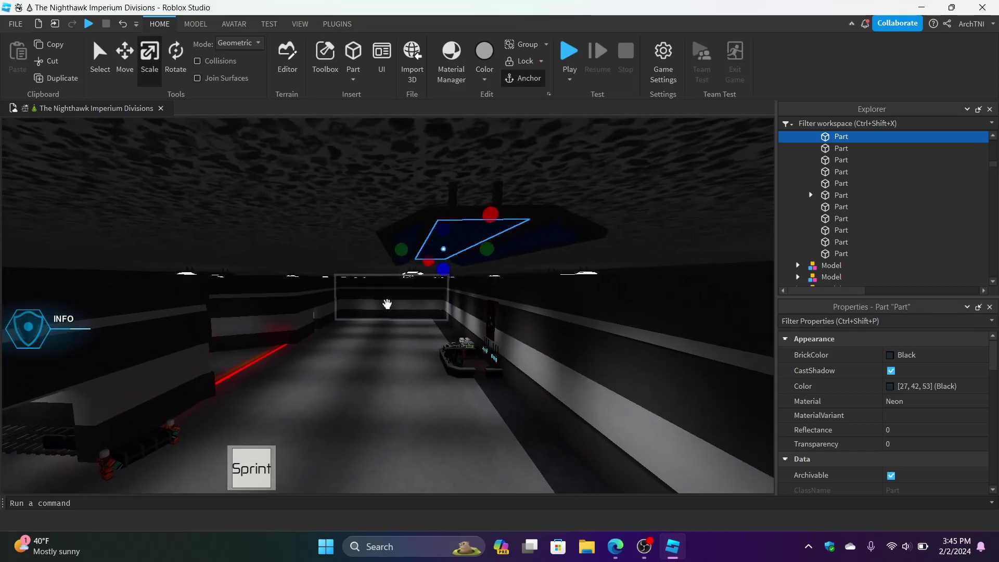
key("w")
key("w")
key("d")
left_click(404, 209)
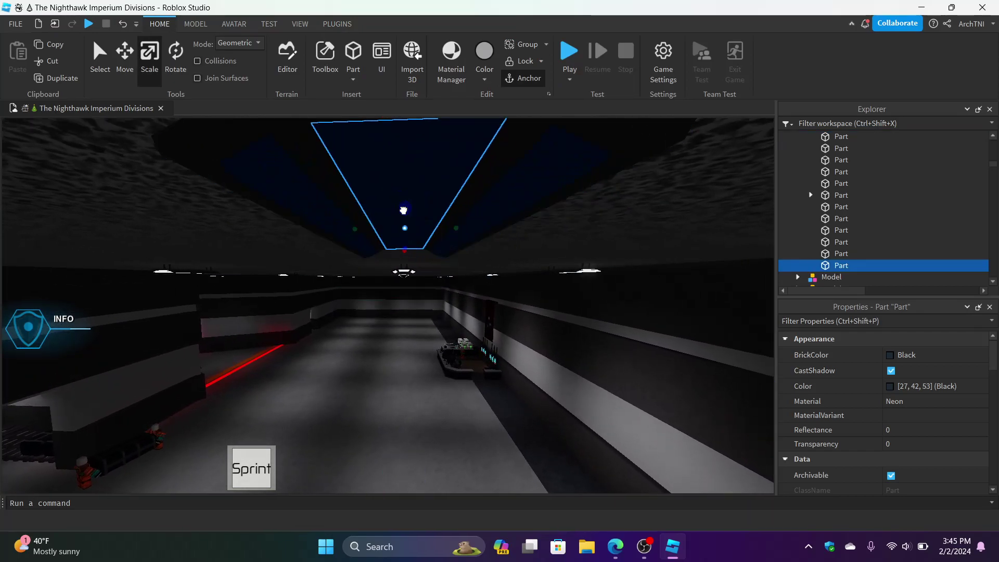
left_click(390, 229)
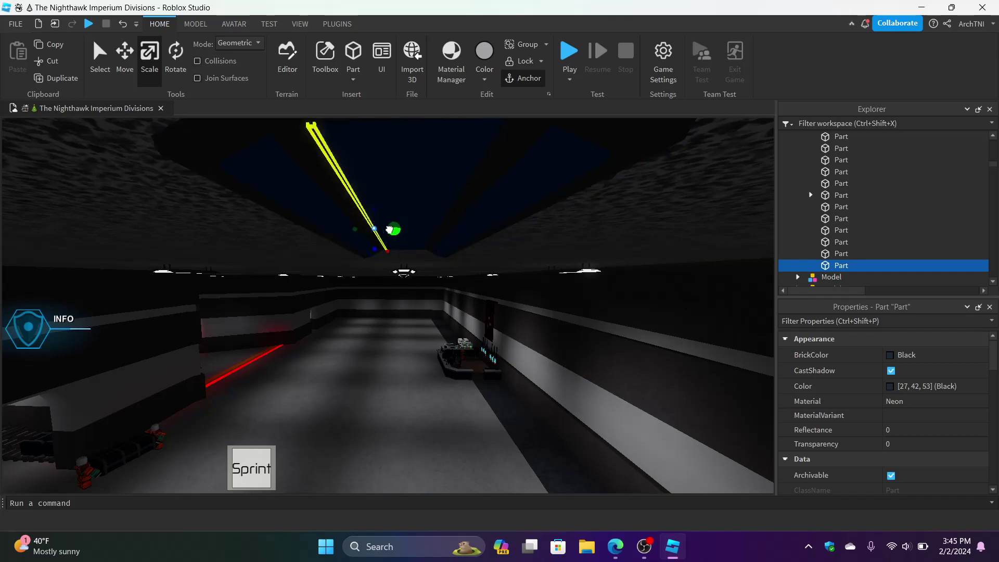
left_click_drag(351, 230, 377, 257)
left_click_drag(376, 213, 376, 211)
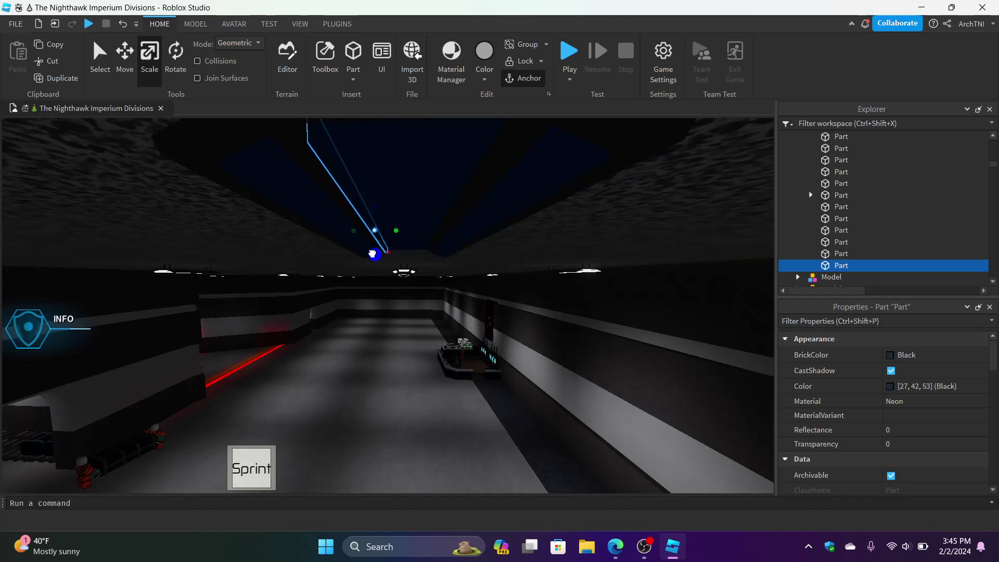
Step: Set the narrow strip's material to Metal and its BrickColor to Fossil
left_click(908, 398)
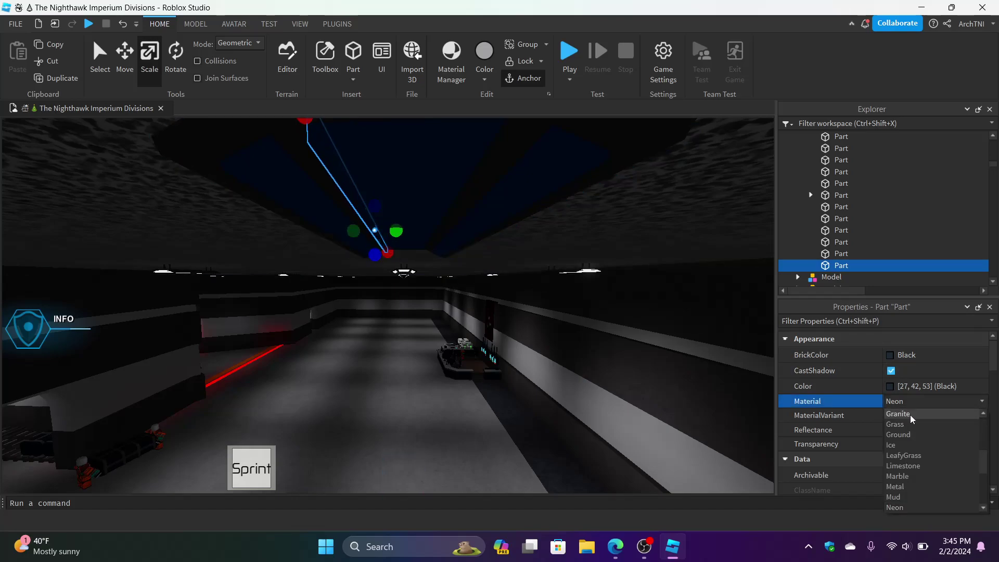
scroll(908, 479, "down", 1)
left_click(911, 454)
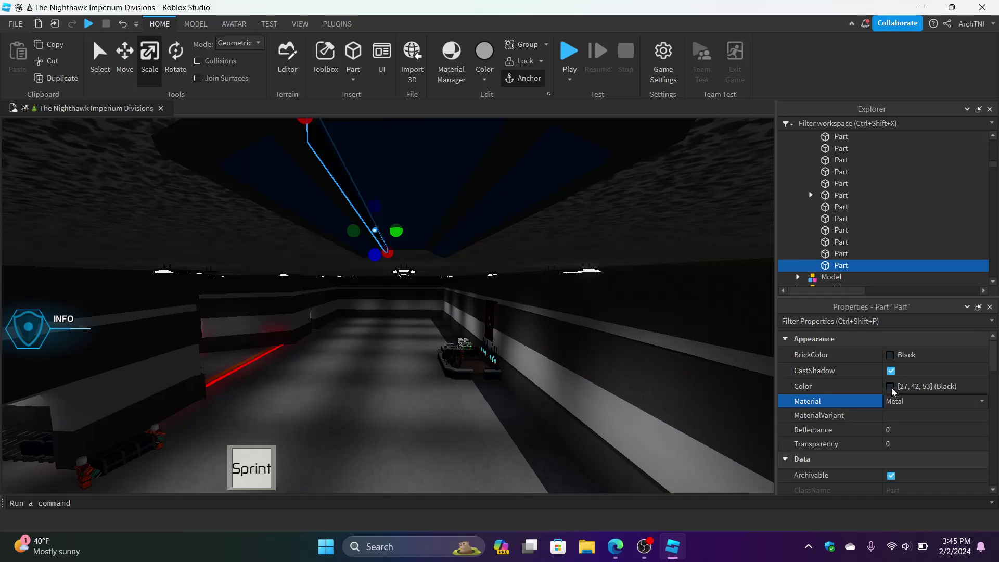
left_click(890, 357)
left_click(904, 524)
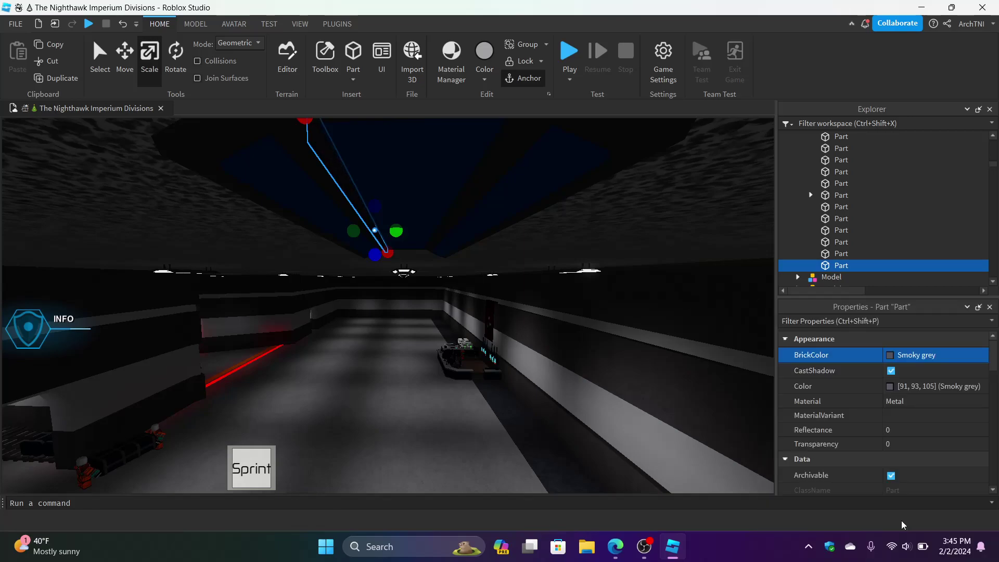
left_click(889, 357)
left_click(933, 527)
Step: Check the ladder and light sketch in the browser, then return to Roblox Studio and inspect both ends of the strip
right_click_drag(488, 348, 507, 341)
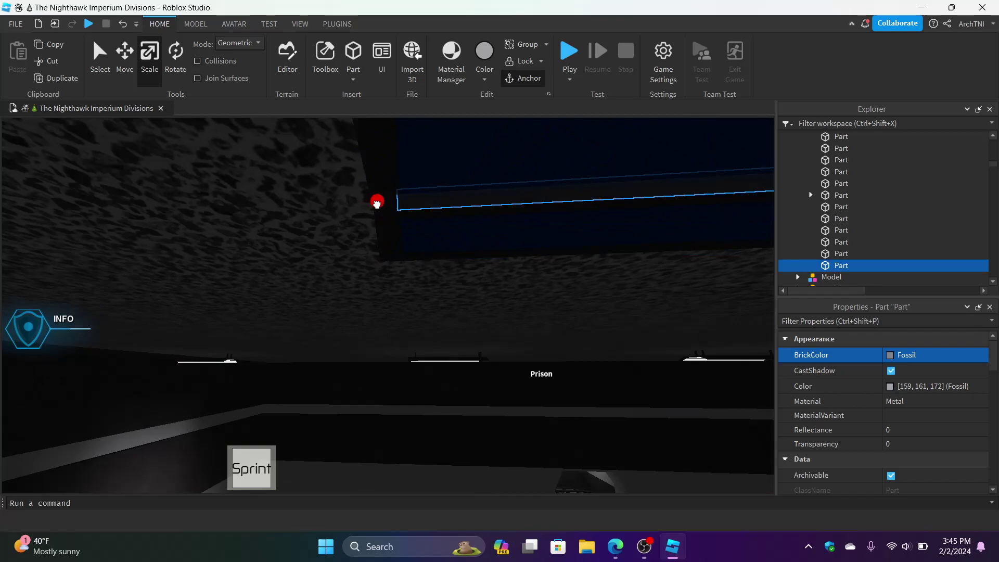
left_click(619, 548)
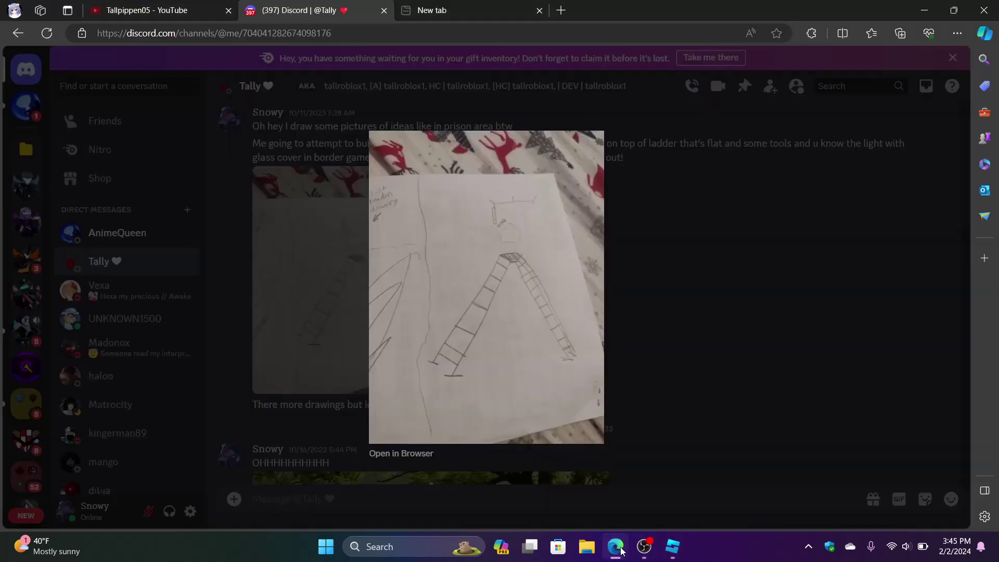
left_click(621, 551)
right_click_drag(510, 373, 509, 374)
key("d")
key("w")
key("d")
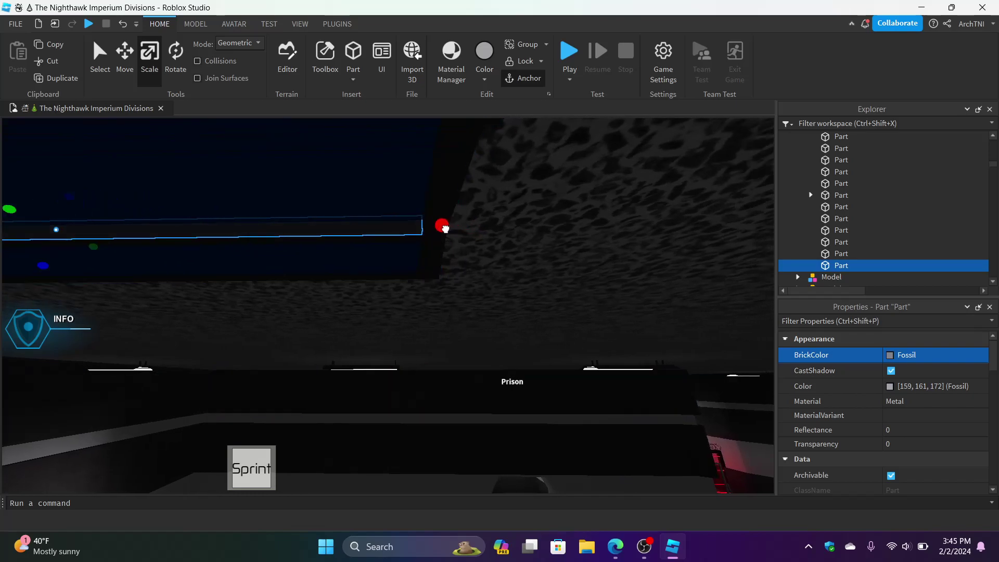
key("s")
right_click_drag(471, 354, 470, 354)
key("a")
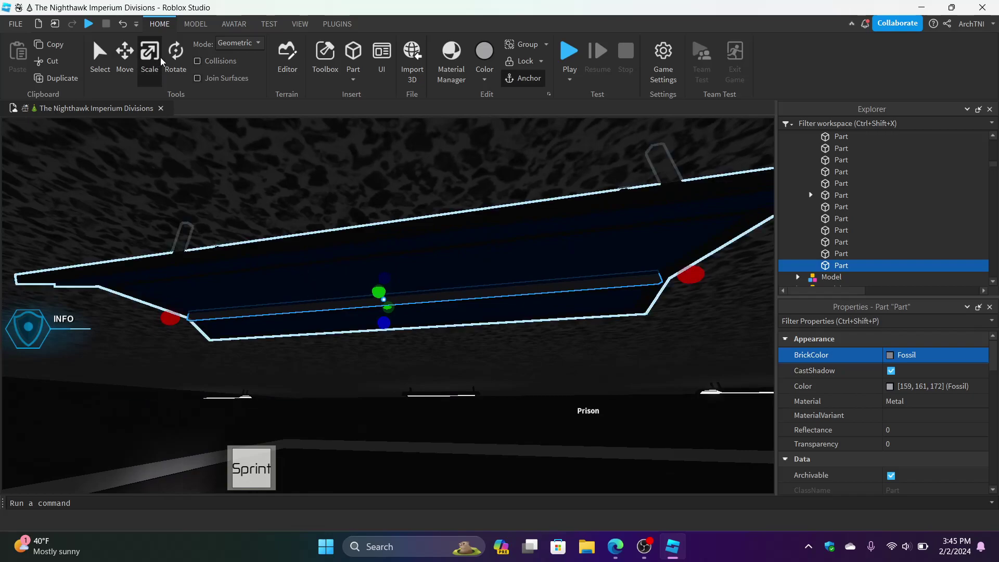
Step: Duplicate the Fossil metal strip and move the copy to the opposite long edge of the central panel
left_click(129, 50)
key("d")
right_click_drag(362, 298, 352, 299)
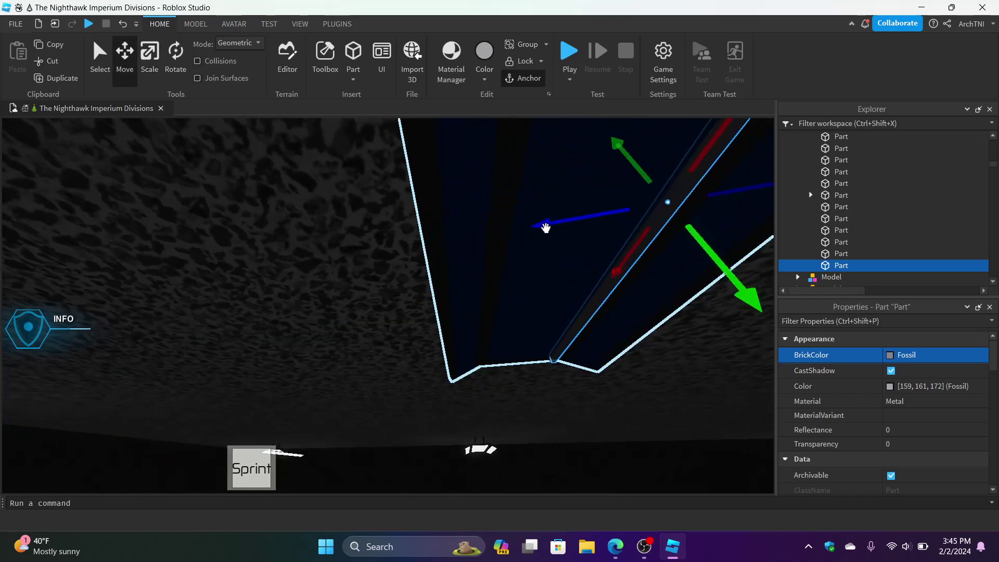
key("ctrl+d")
left_click_drag(550, 223, 440, 234)
key("d")
key("s")
right_click_drag(500, 318, 500, 319)
key("w")
key("a")
key("e")
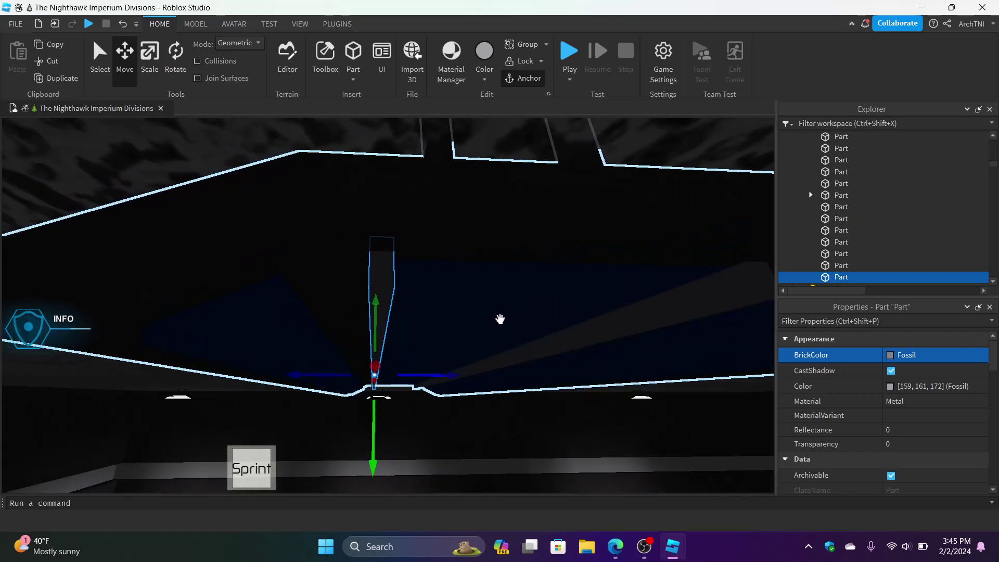
left_click_drag(435, 374, 435, 374)
right_click_drag(497, 400, 497, 400)
key("s")
key("q")
key("w")
key("a")
key("d")
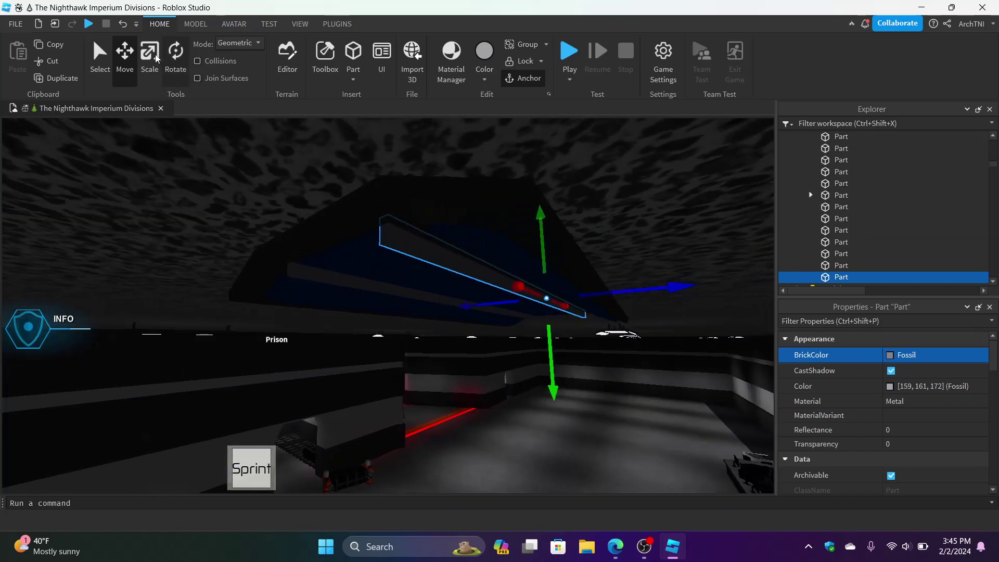
Step: Duplicate the long strip and scale the copy into a short, narrow crosspiece closing one end of the central panel
left_click(151, 62)
key("d")
right_click_drag(366, 369, 366, 369)
right_click_drag(474, 372, 474, 372)
key("a")
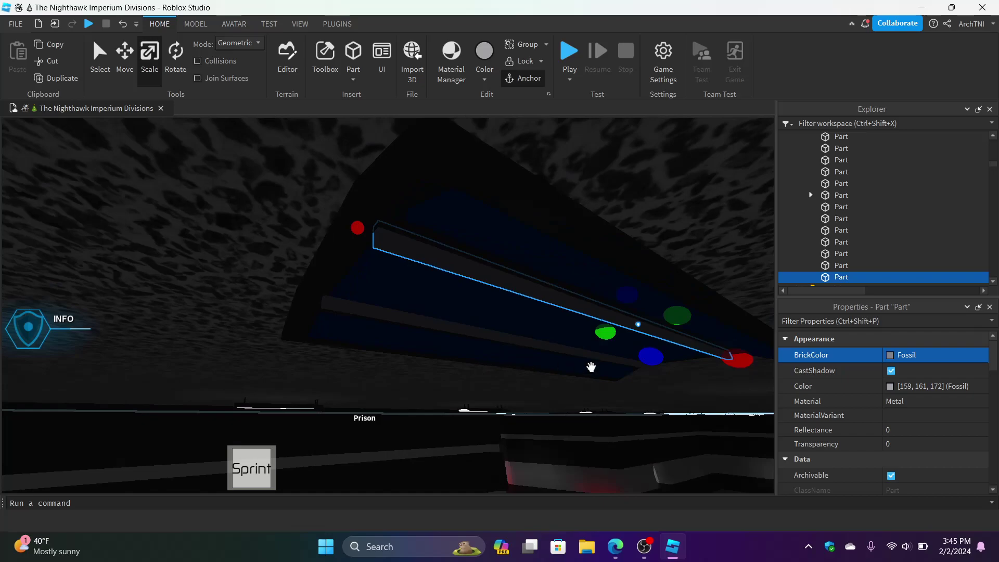
left_click_drag(724, 362, 433, 307)
right_click_drag(433, 307, 432, 307)
key("a")
left_click_drag(383, 251, 190, 211)
right_click_drag(238, 354, 233, 356)
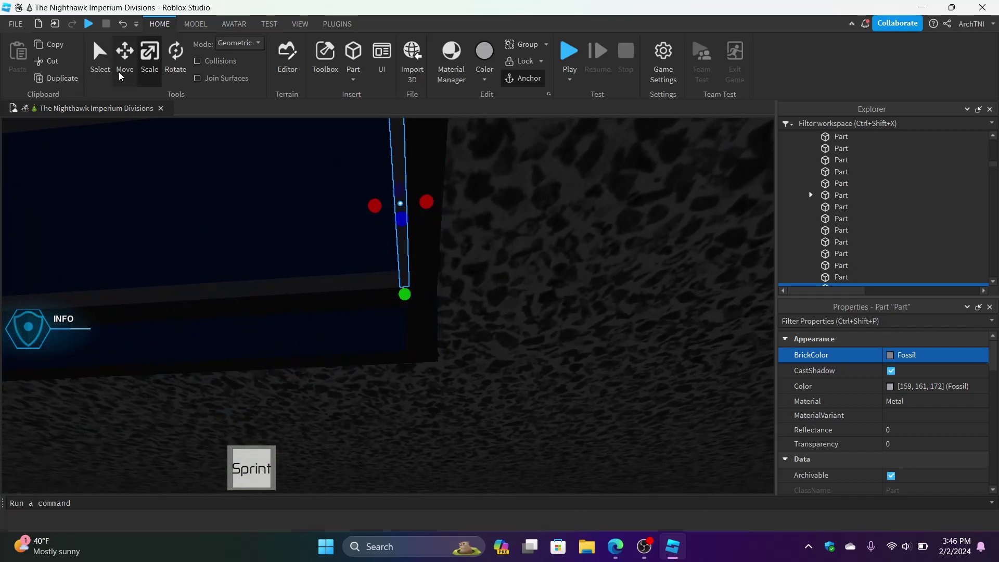
left_click(125, 65)
left_click(149, 61)
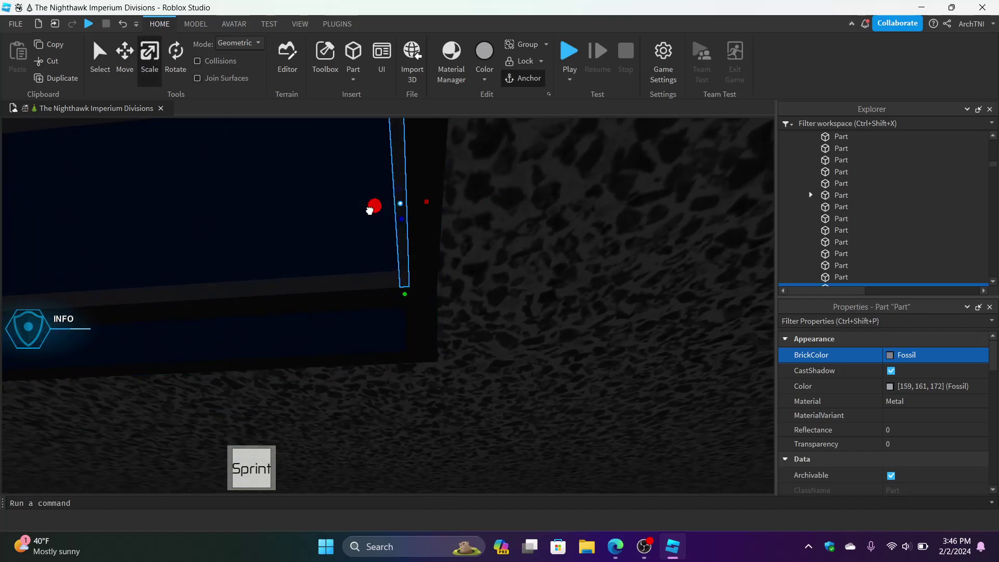
left_click_drag(368, 212, 369, 212)
Step: Duplicate the short crosspiece and move the copy to the opposite end of the central panel to complete the frame
left_click(126, 65)
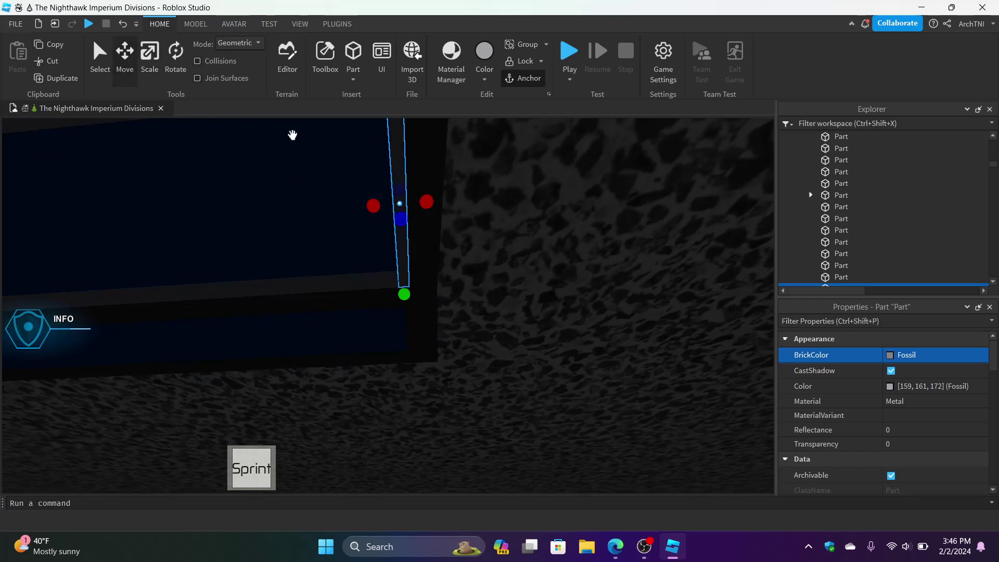
key("a")
left_click_drag(457, 199, 442, 264)
right_click_drag(442, 264, 522, 270)
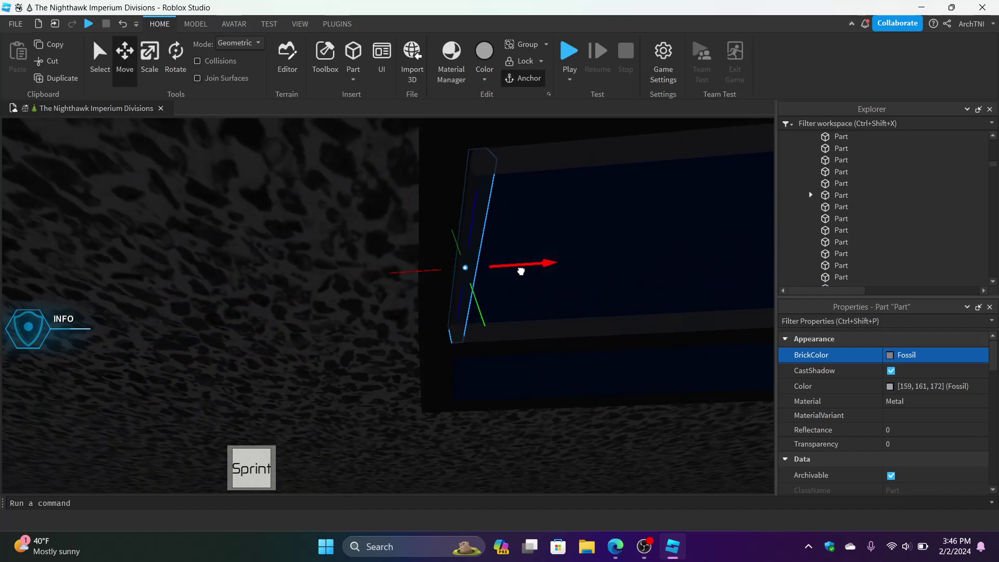
right_click_drag(472, 321, 475, 325)
Step: Use Building Tools by F3X to select only the light's central dark panel, then close the plugin
left_click(415, 376)
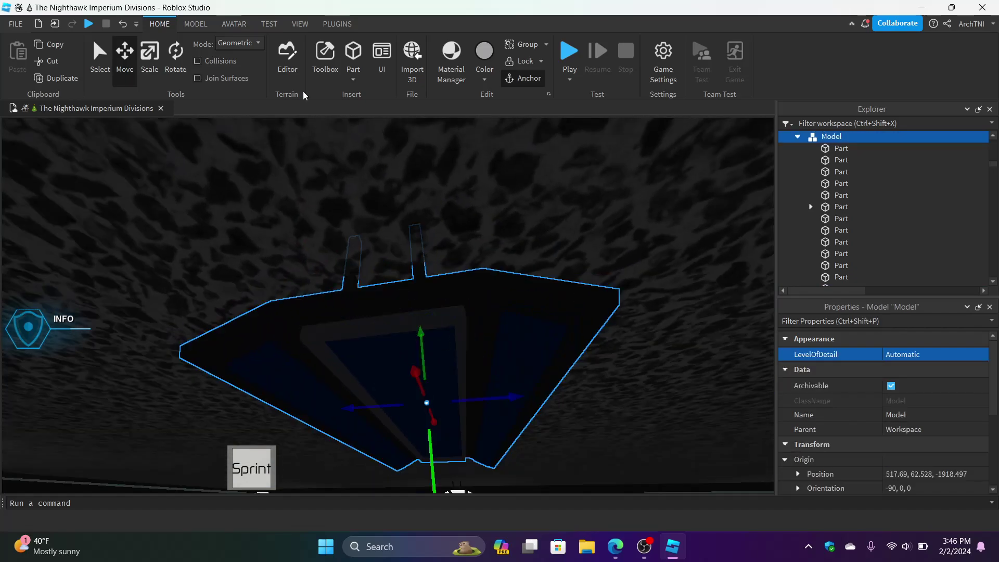
left_click(355, 25)
left_click(364, 59)
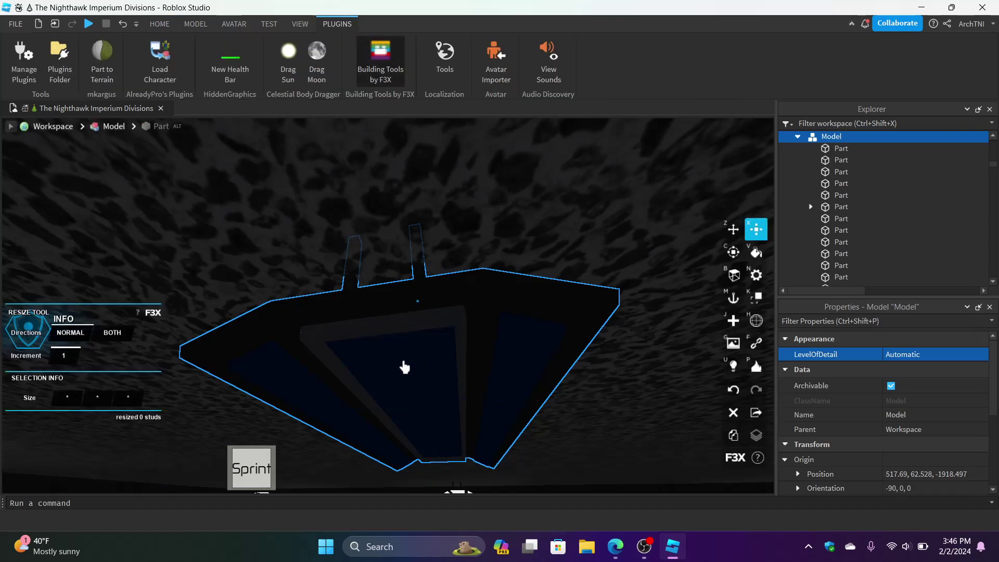
right_click_drag(307, 372, 306, 373)
left_click(188, 338)
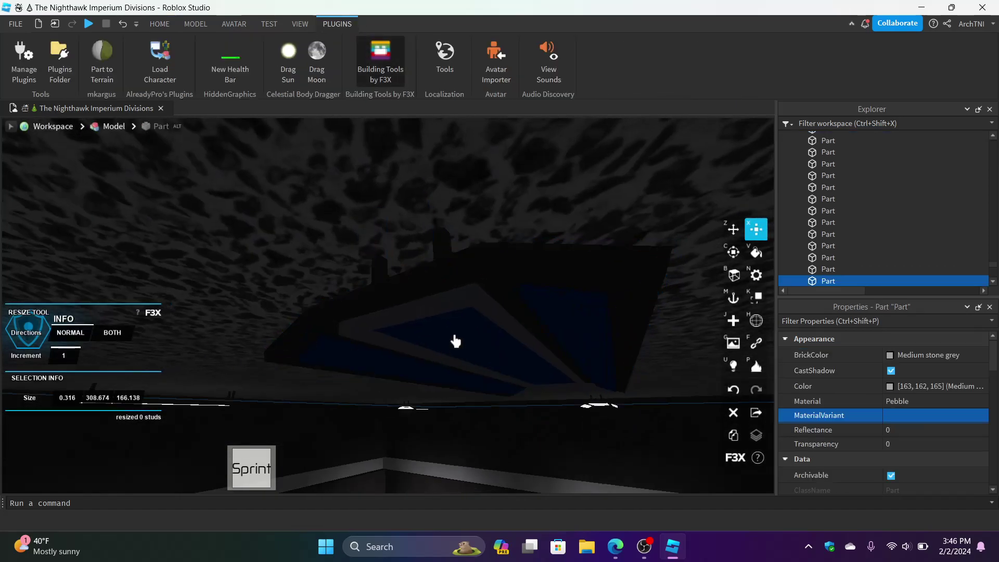
left_click(456, 341)
left_click(387, 63)
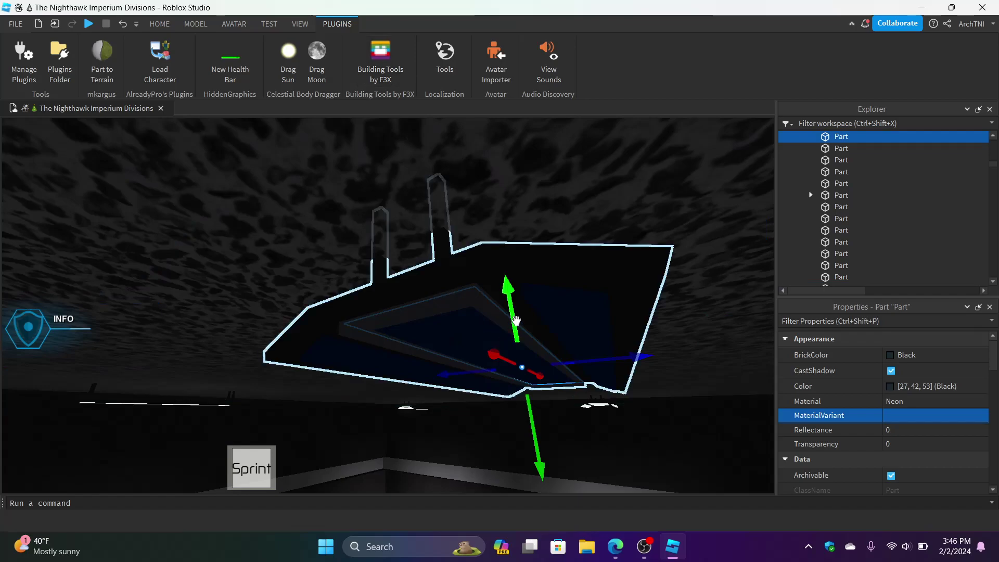
Step: Duplicate the central dark panel and lower the copy slightly within the metal frame
left_click(514, 322)
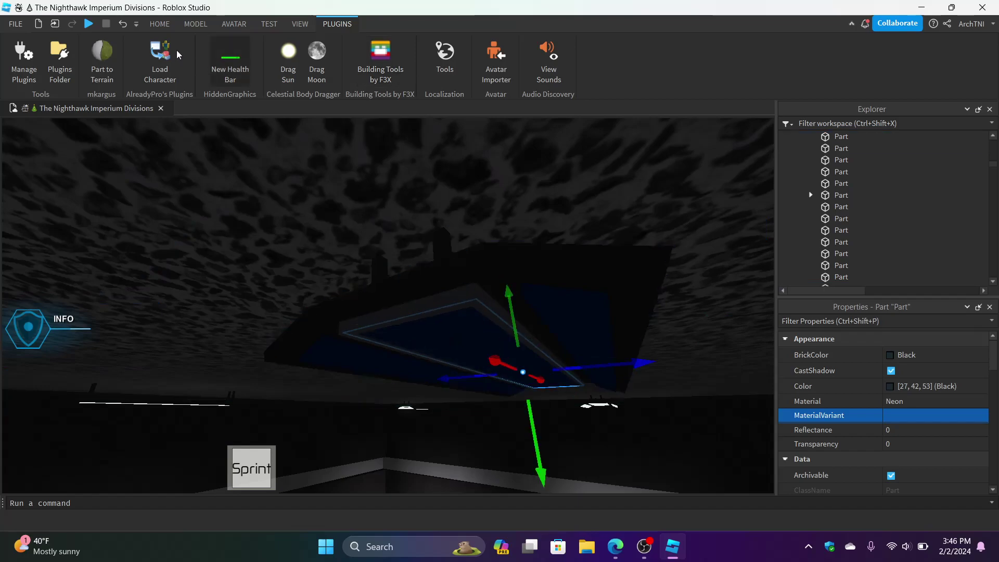
key("ctrl+4")
left_click_drag(528, 394, 524, 398)
Step: Give the copied panel a transparency of 0.6, the Glass material and the Pearl color
left_click(913, 446)
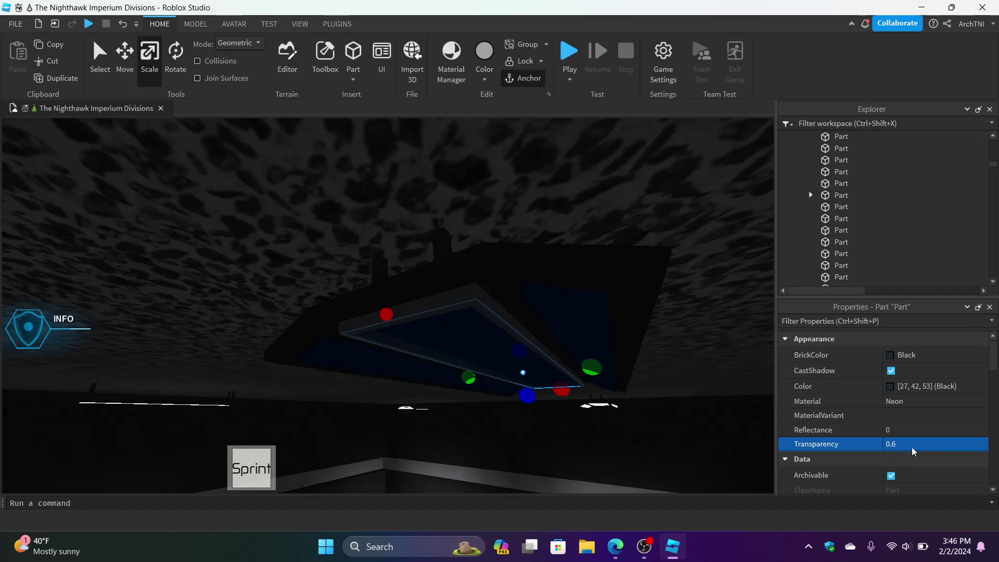
left_click(916, 401)
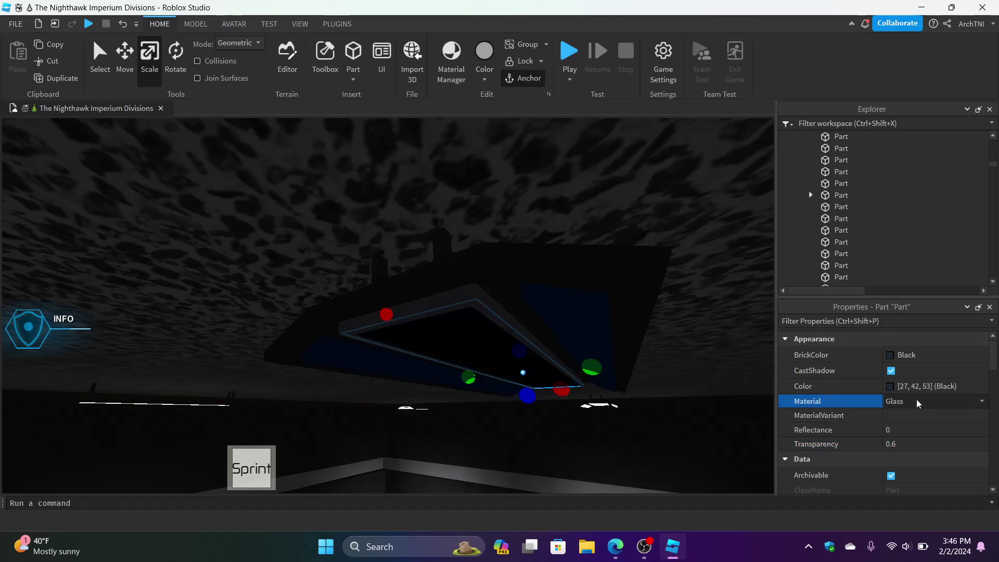
left_click(895, 385)
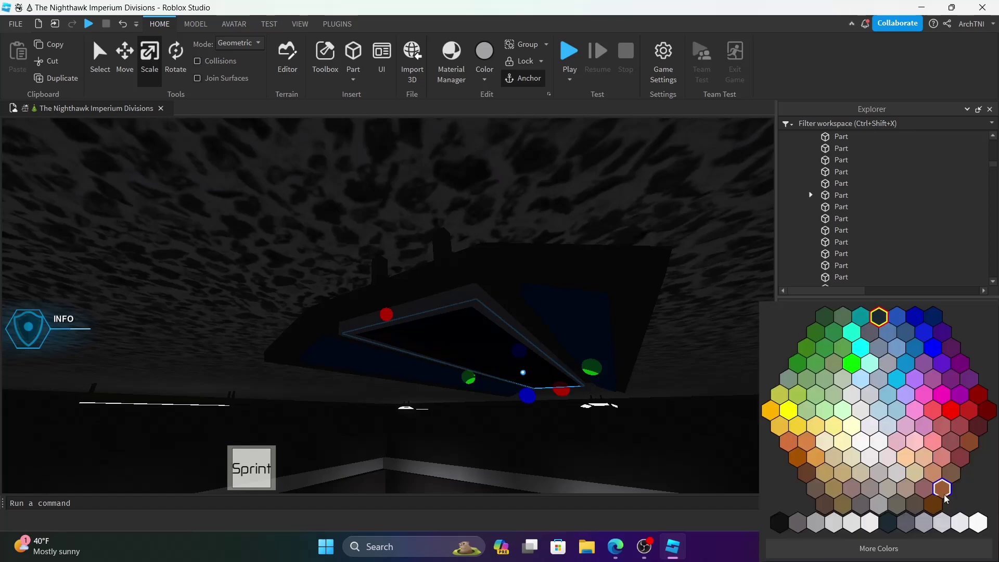
left_click(959, 525)
right_click_drag(649, 452, 647, 452)
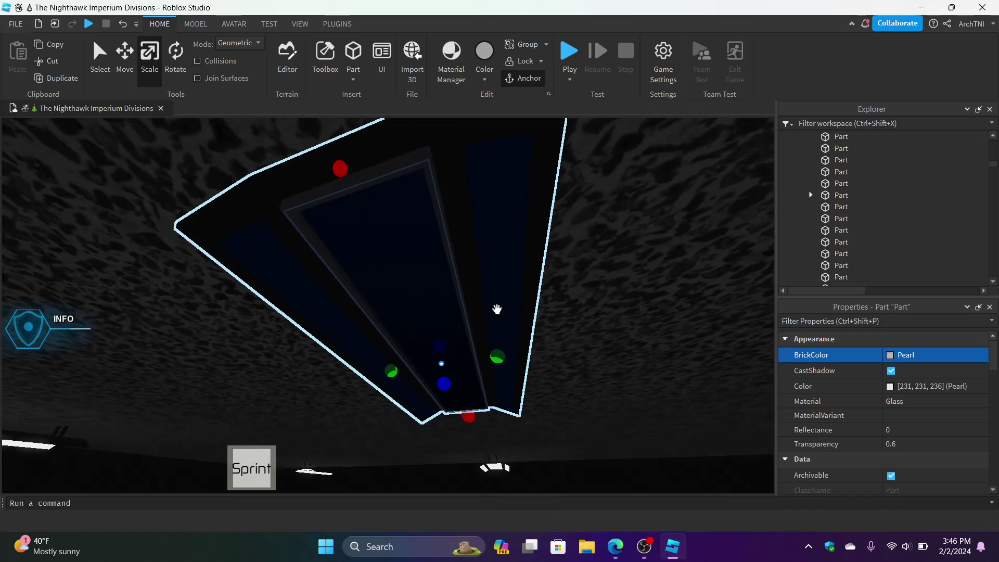
Step: Set the glass panel's transparency to 0.3 and check it on the light
left_click(175, 52)
scroll(372, 364, "up", 5)
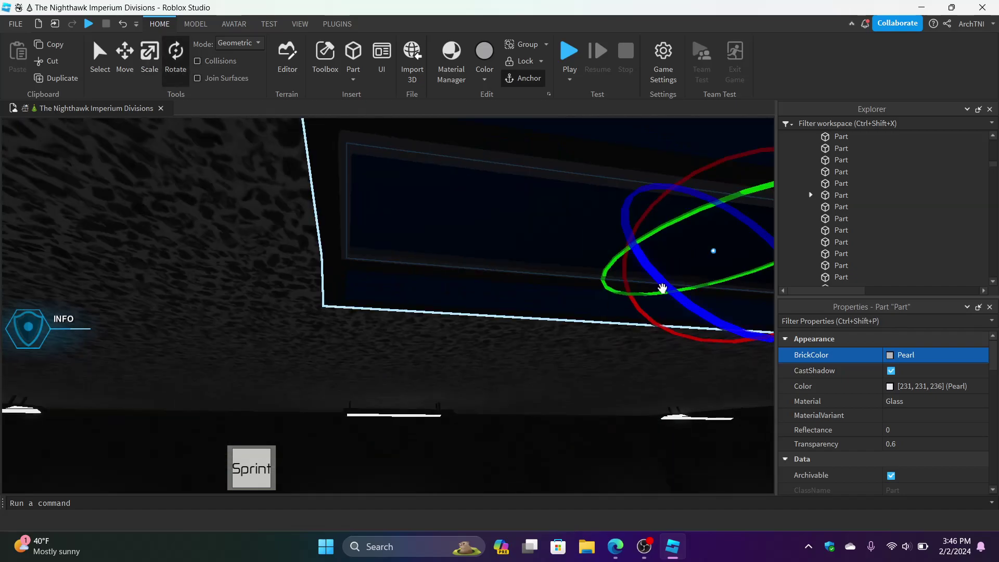
left_click(921, 445)
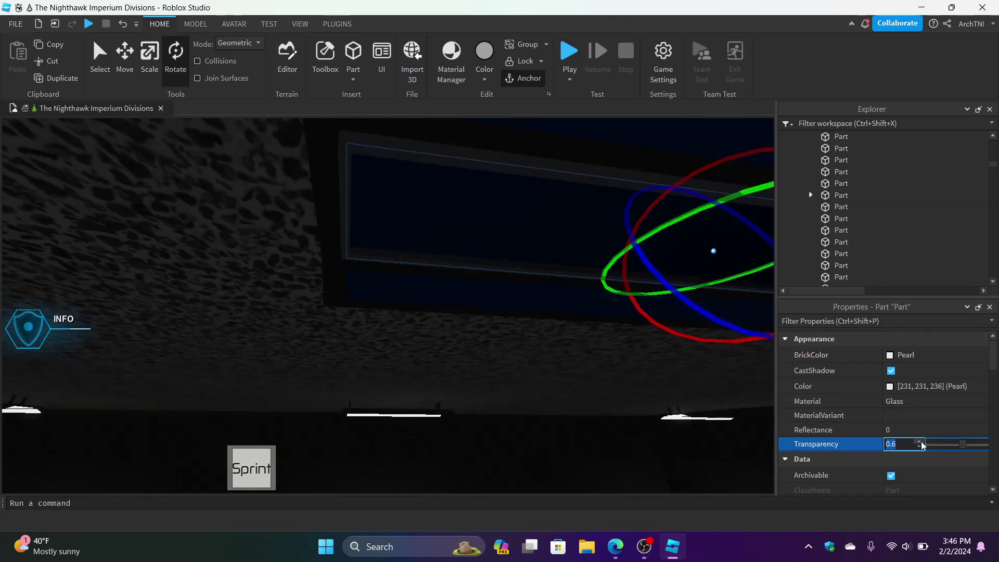
type("0.6")
key("BackSpace")
type("4")
key("BackSpace")
type("3")
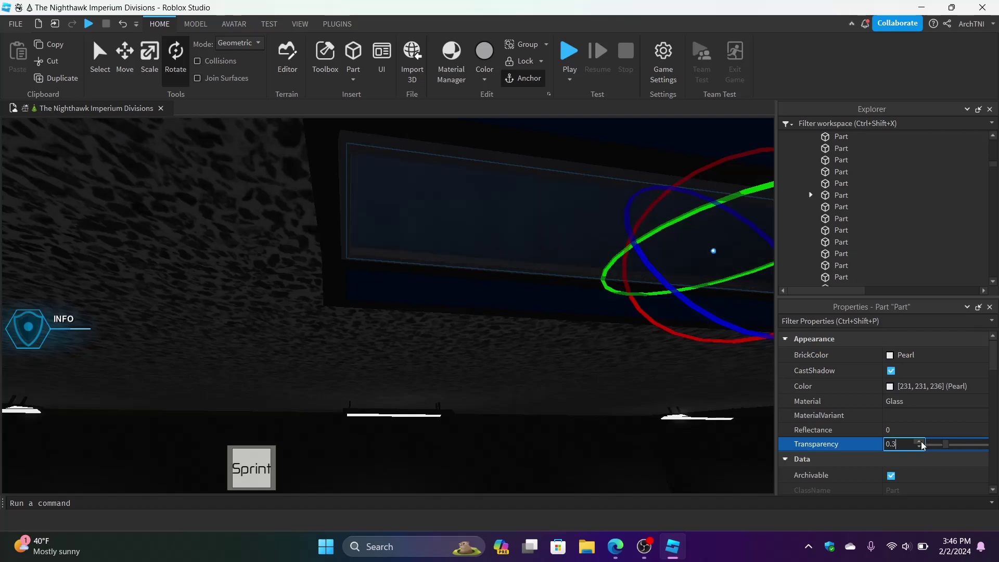
type("s")
right_click_drag(572, 308, 569, 307)
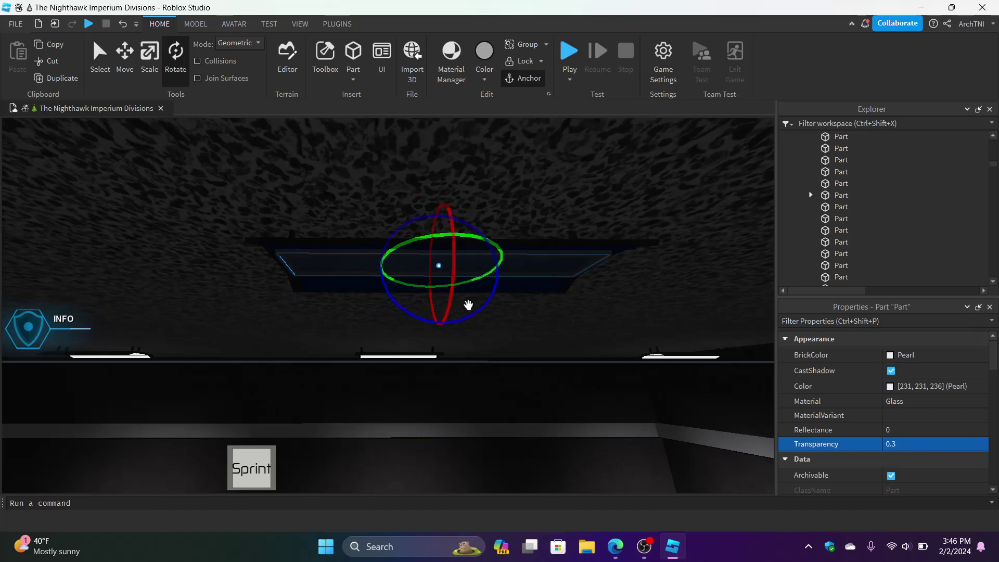
Step: Rotate the glass panel steeply downward in Building Tools by F3X, using the Last pivot and a 15-degree increment
left_click(337, 24)
left_click(338, 24)
left_click(343, 25)
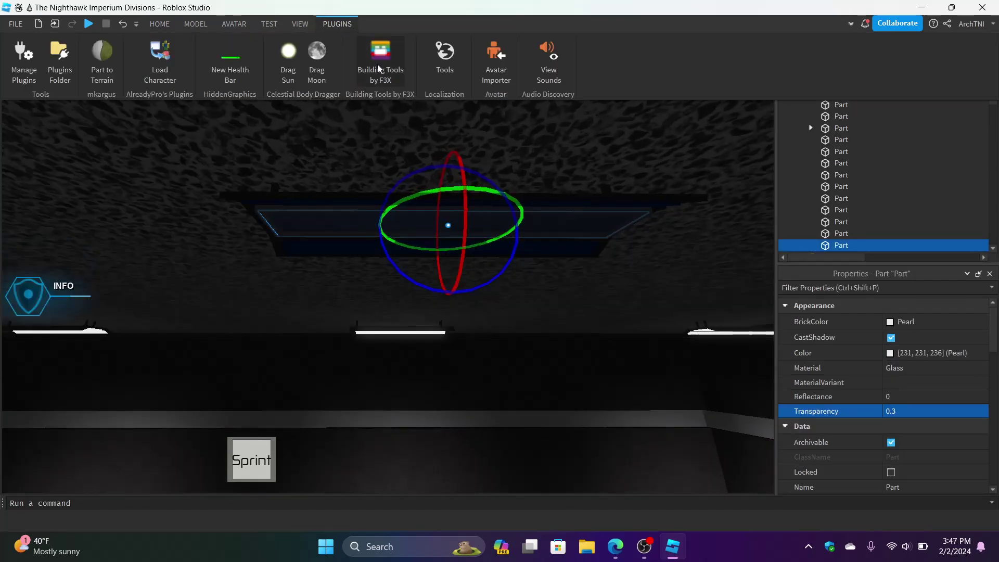
left_click(380, 59)
left_click(738, 229)
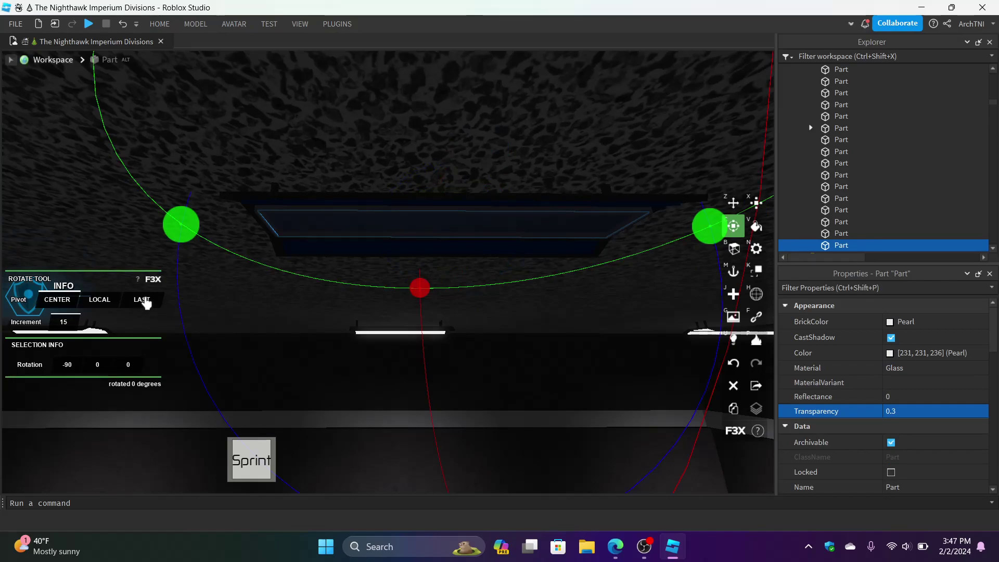
left_click(145, 301)
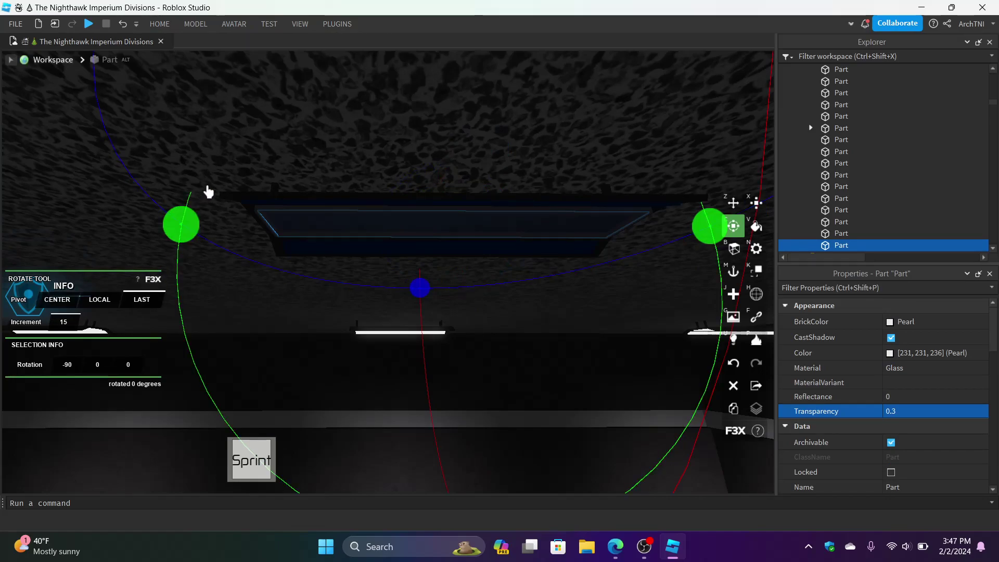
left_click_drag(182, 229, 419, 155)
Step: Move the rotated glass panel to hang from the light's end at position 514.689, 58.082, -1918.497, using a 0.1 increment
left_click(733, 202)
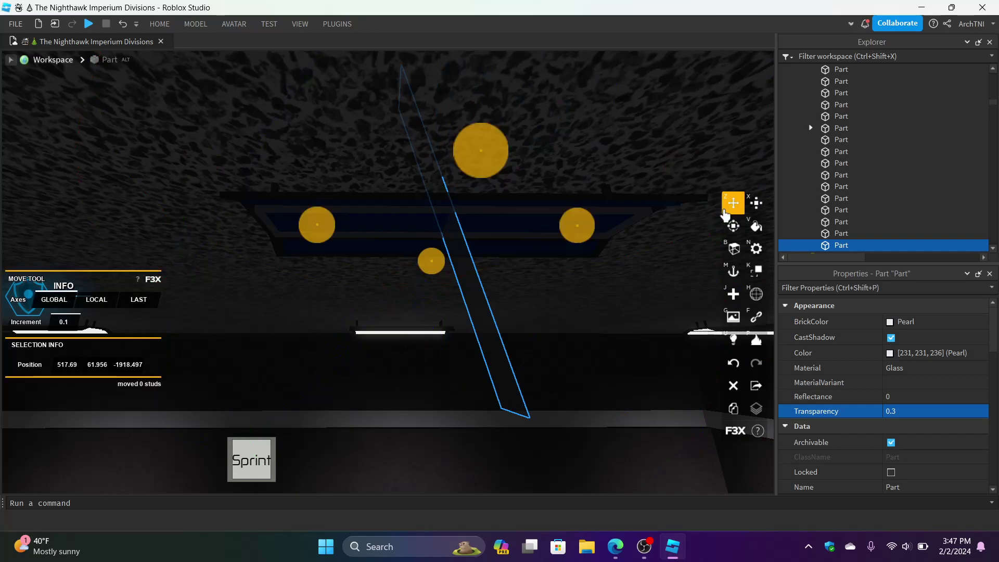
left_click_drag(581, 244, 405, 245)
right_click_drag(405, 244, 359, 238)
left_click_drag(359, 239, 368, 304)
mouse_move(440, 140)
left_mouse_down()
mouse_move(462, 136)
mouse_move(457, 145)
left_mouse_up()
left_click_drag(372, 294, 394, 350)
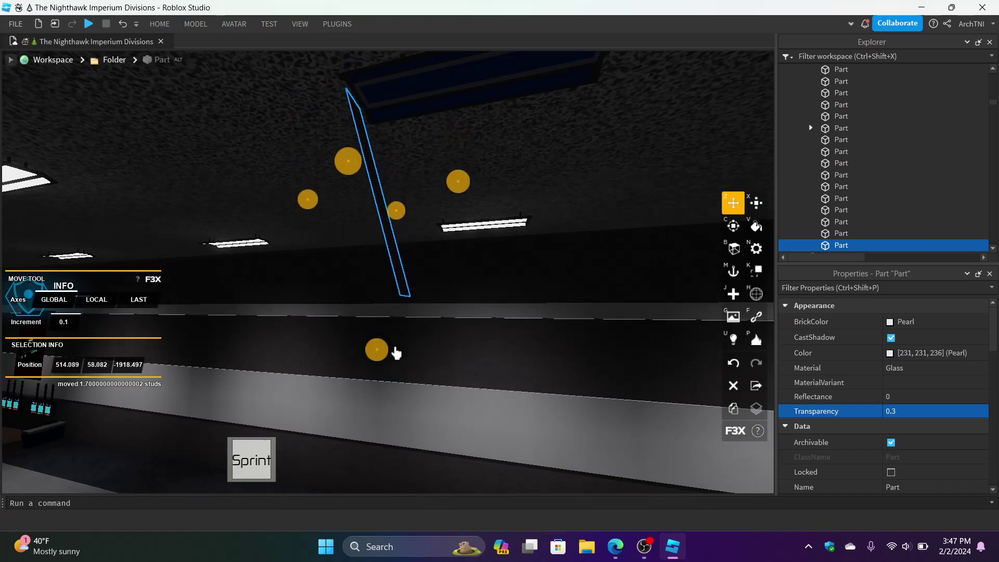
mouse_move(458, 190)
left_mouse_down()
mouse_move(471, 182)
mouse_move(465, 196)
left_mouse_up()
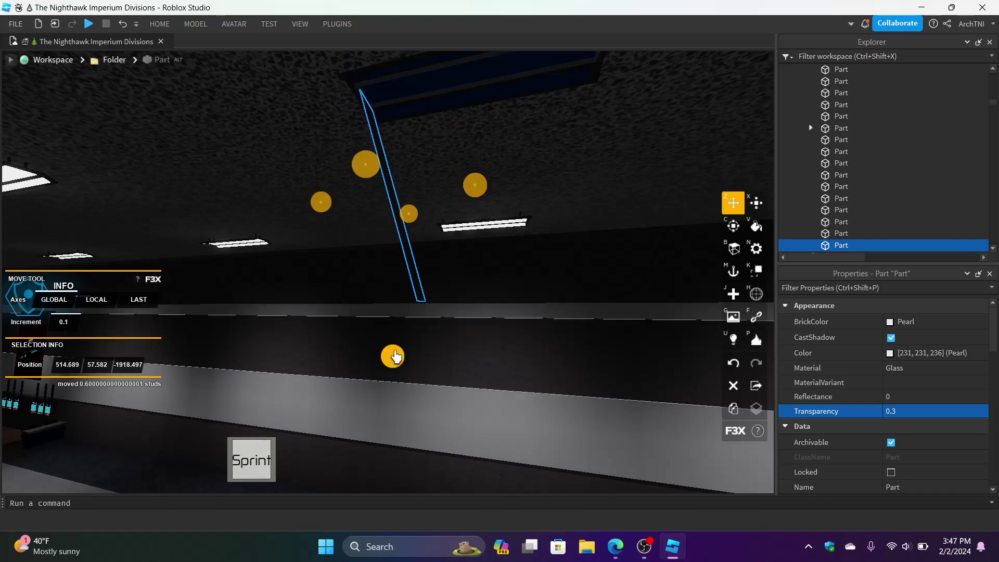
left_click_drag(393, 357, 390, 342)
scroll(398, 345, "up", 5)
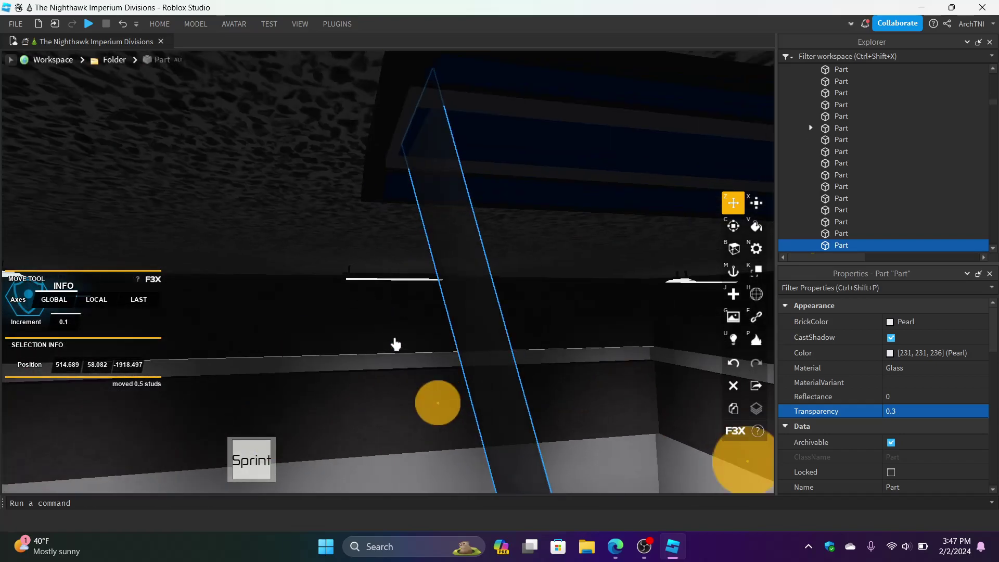
Step: Move the hanging glass panel 0.2 studs further to position 514.489, 58.082, -1918.497 at the end of the ceiling light
scroll(395, 344, "down", 6)
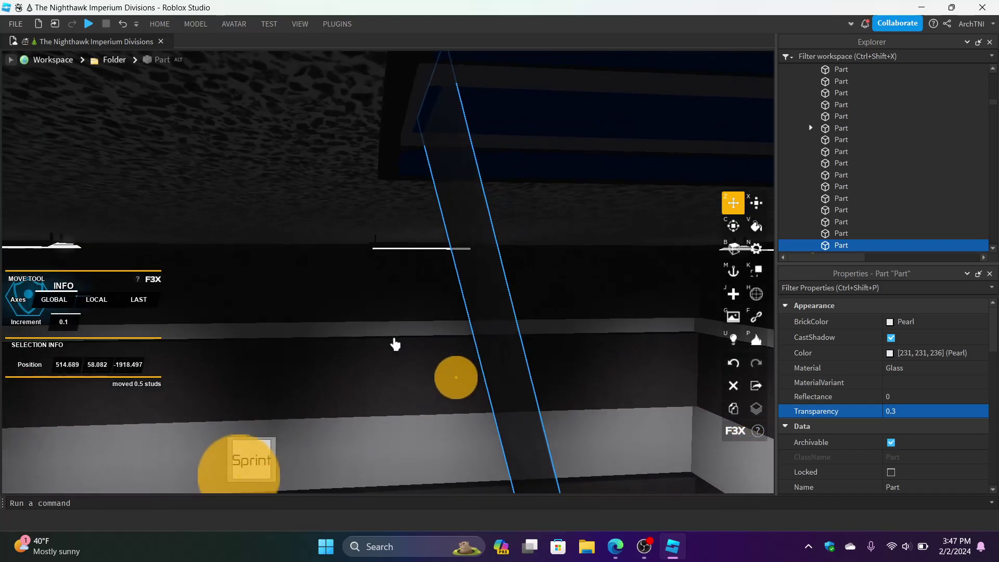
left_click_drag(528, 282, 523, 281)
left_click(459, 144)
right_click_drag(459, 144, 459, 144)
key("w")
scroll(442, 171, "up", 2)
Step: Reselect only the hanging glass panel inside the light model using Building Tools by F3X, with the plugin closed again
left_click(337, 24)
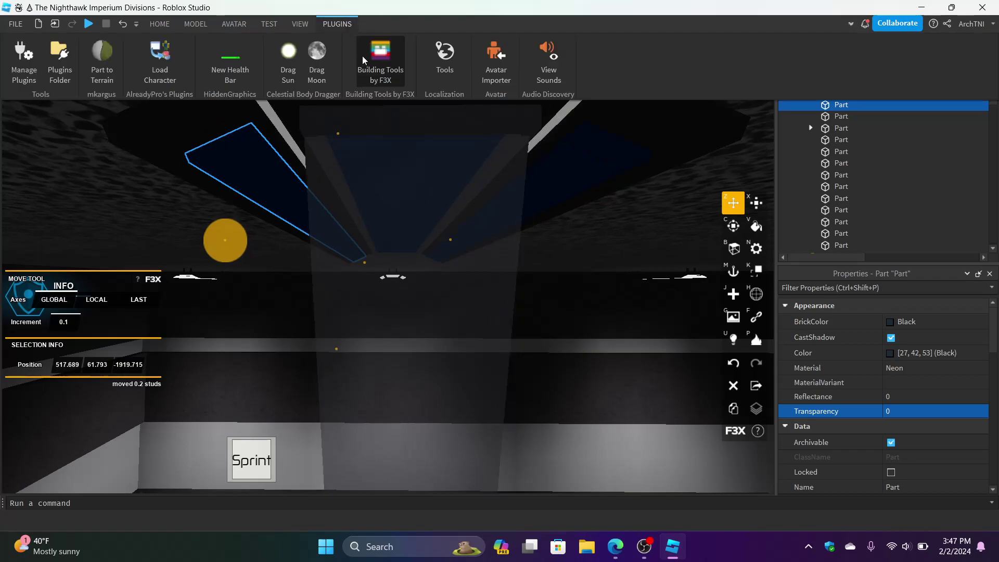
left_click(364, 67)
left_click(437, 187)
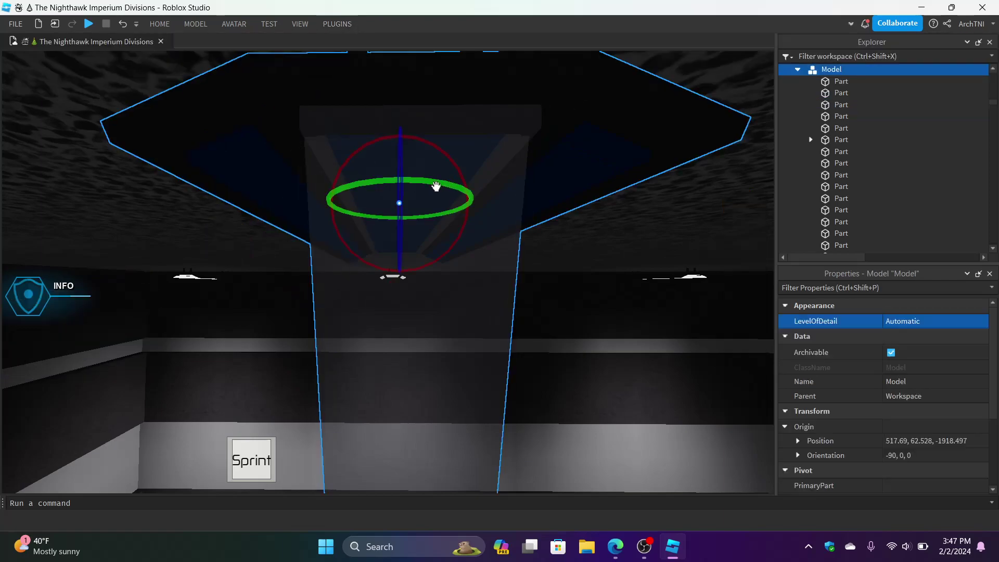
left_click(378, 327)
left_click(338, 24)
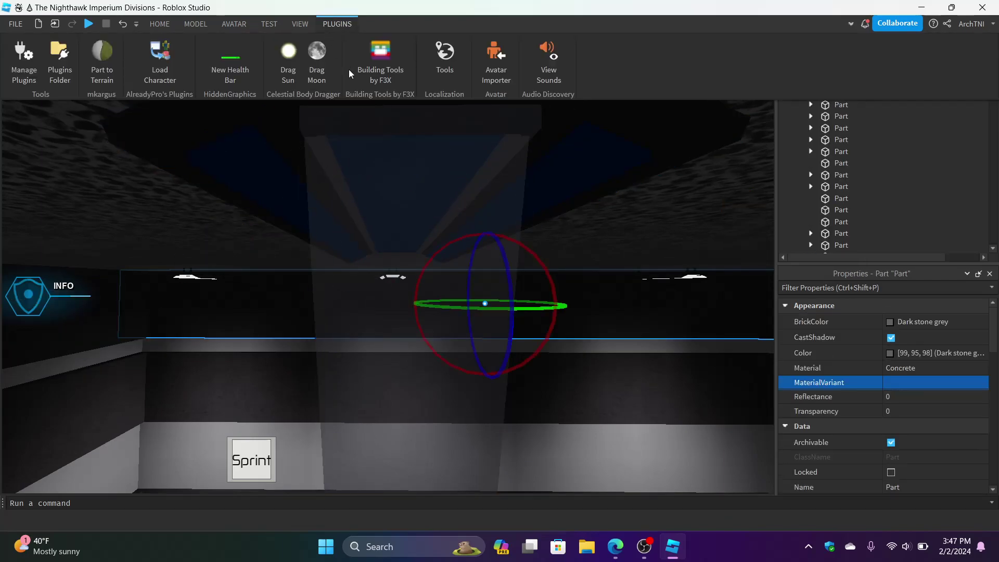
left_click(360, 70)
left_click(374, 268)
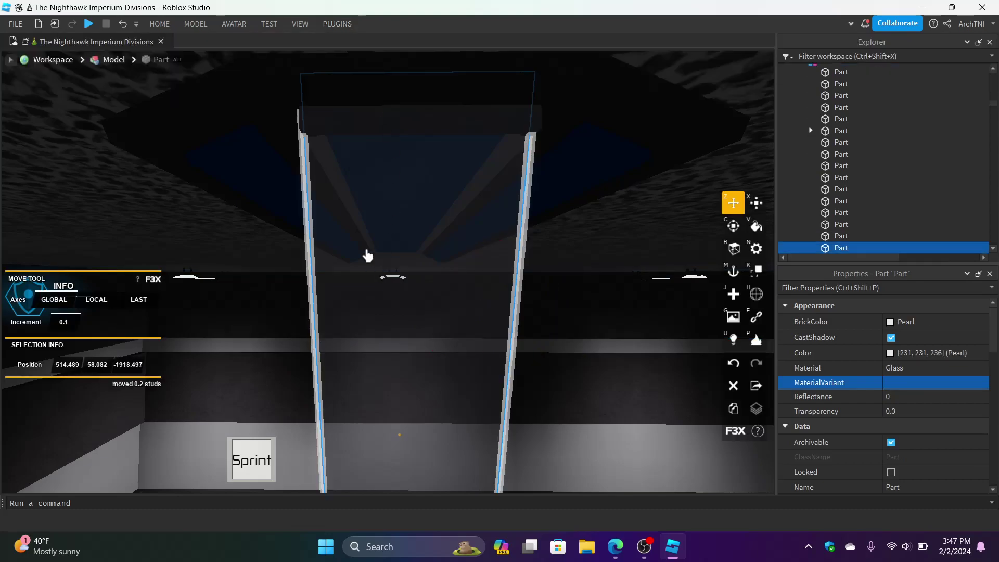
left_click(338, 24)
left_click(160, 24)
left_click(337, 24)
left_click(367, 60)
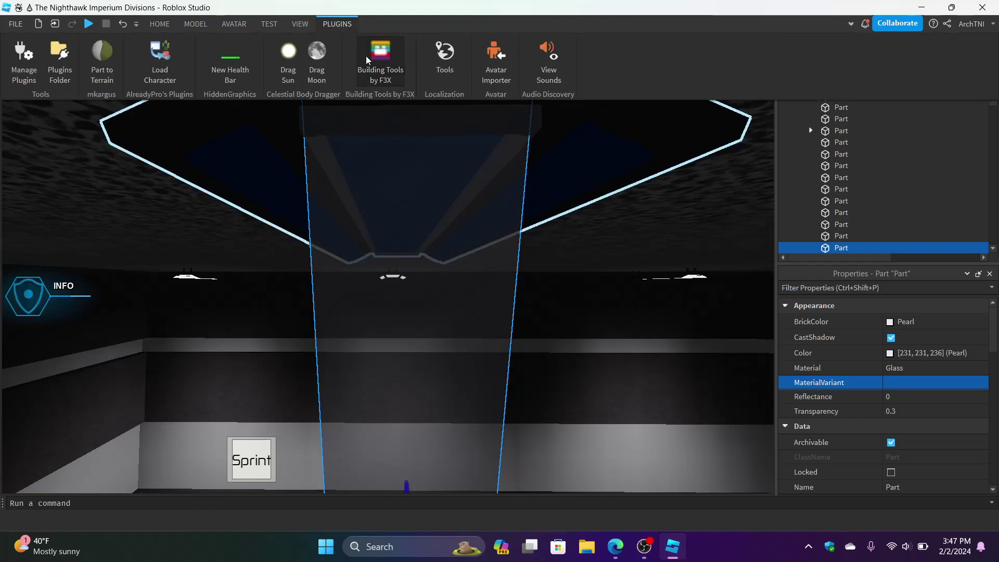
Step: Scale the glass panel inward from both sides to a width of about 1.29 studs
left_click(159, 24)
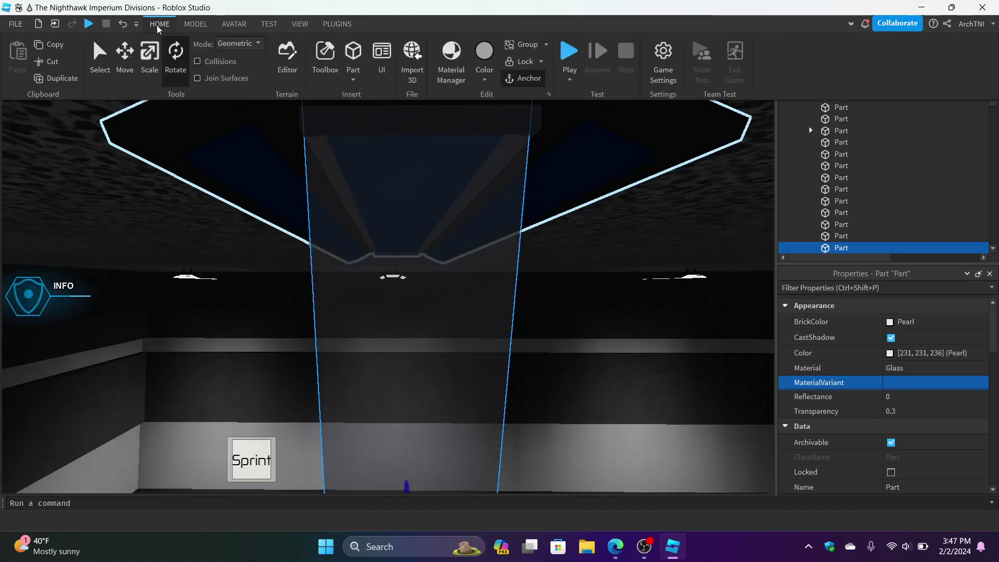
left_click(152, 71)
key("s")
key("s")
key("q")
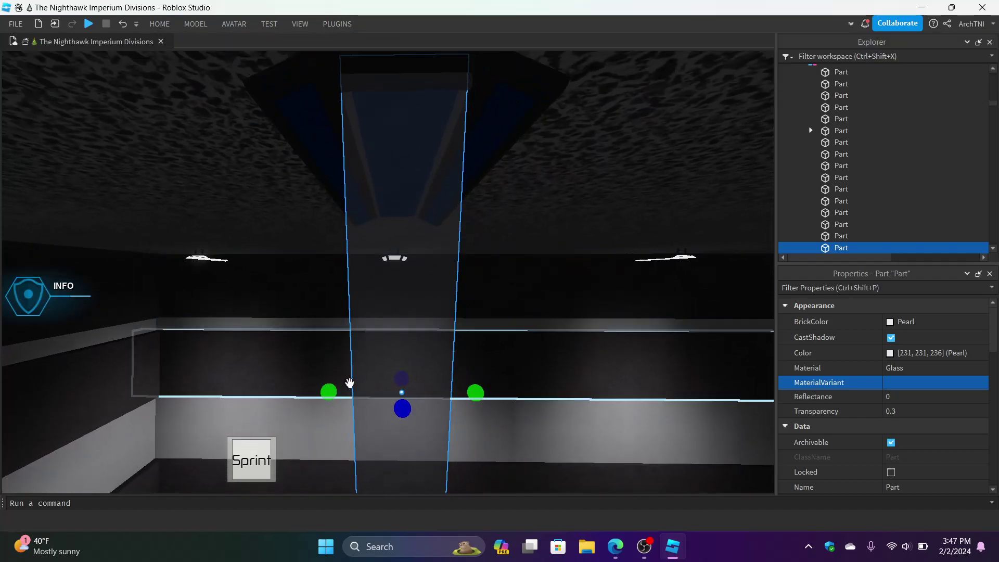
left_click_drag(335, 391, 341, 389)
left_click_drag(481, 399, 473, 399)
Step: Adjust the glass panel's thickness to about 0.013 studs with the Scale tool and check its fit against the light's end
key("w")
key("d")
key("s")
right_click_drag(473, 399, 474, 400)
left_click_drag(410, 412, 413, 412)
right_click_drag(412, 413, 413, 413)
key("a")
key("a")
key("e")
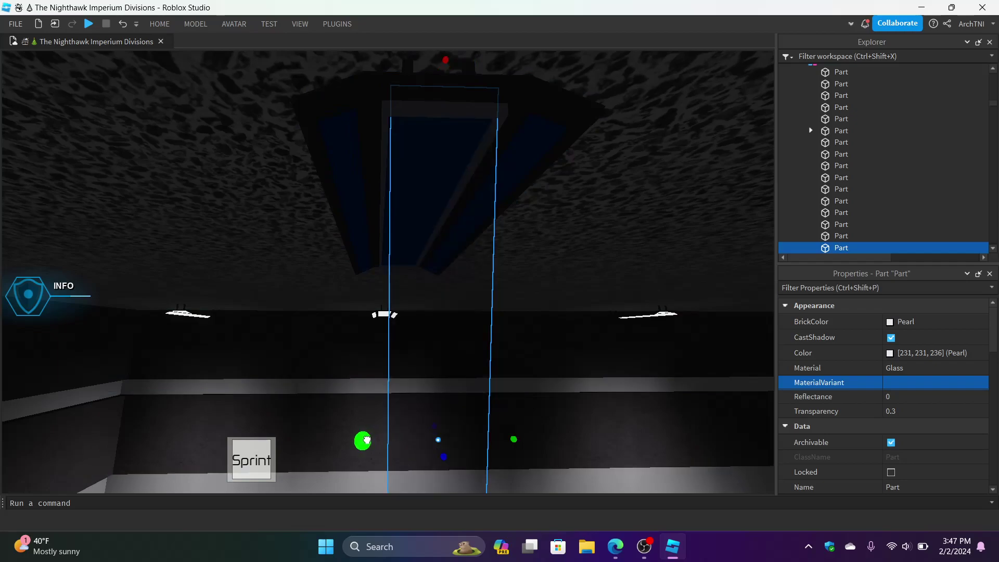
key("a")
right_click_drag(365, 440, 367, 437)
right_click_drag(422, 203, 451, 186)
Step: Move the glass panel slightly to about 514.442, 57.975, -1918.491 so its upper end meets the light's end bar
left_click(159, 25)
left_click(124, 69)
right_click_drag(453, 326, 454, 366)
key("s")
key("s")
left_click_drag(368, 356, 374, 355)
key("w")
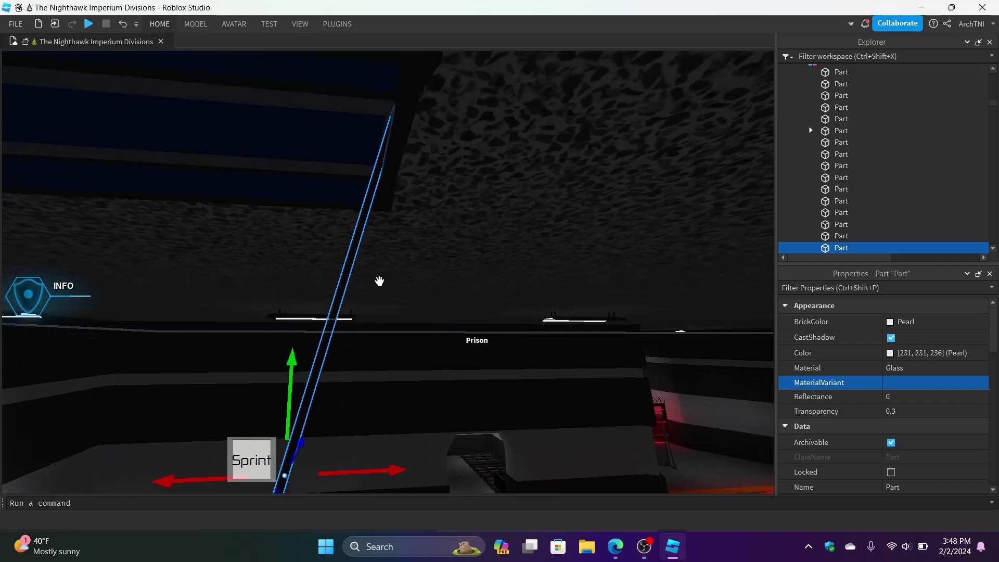
key("e")
key("w")
scroll(379, 281, "down", 5)
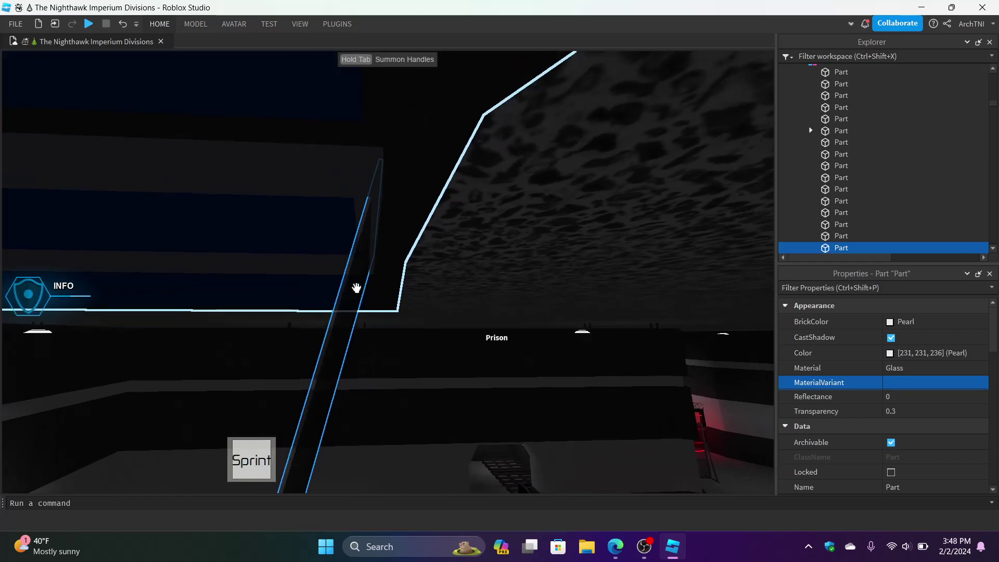
Step: Select the hanging glass panel on its own in Building Tools by F3X and activate the Resize tool
left_click(332, 24)
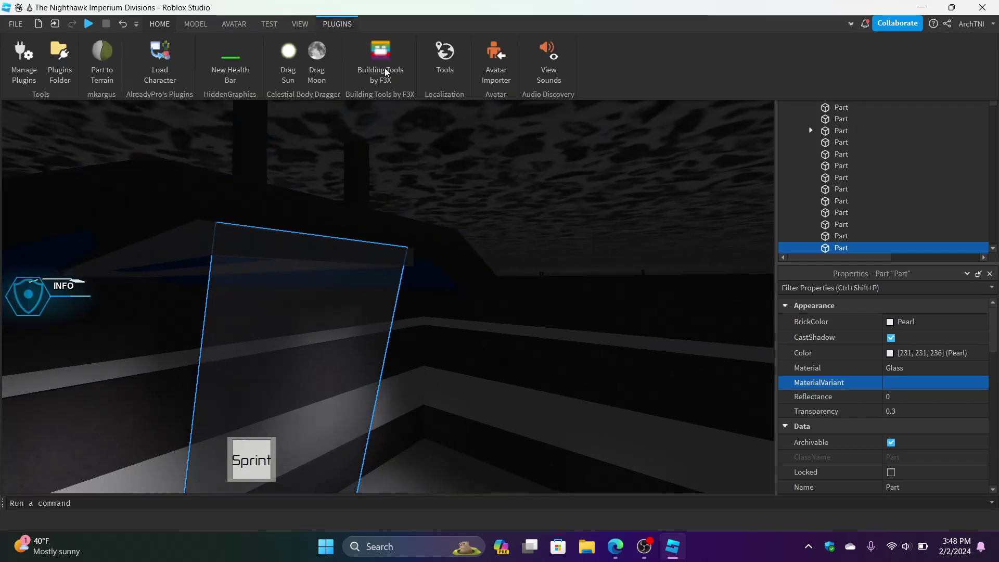
left_click(380, 52)
left_click(363, 256)
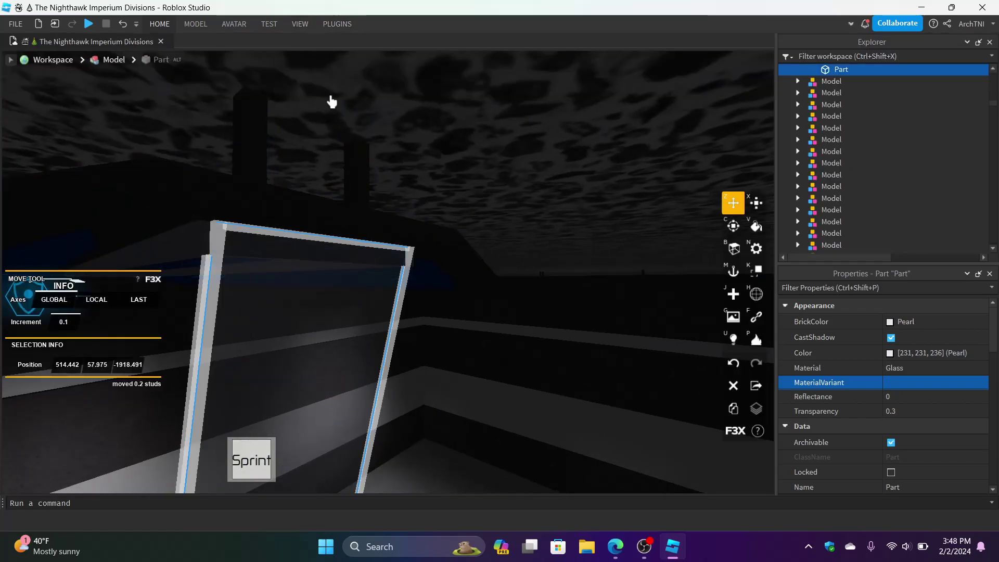
left_click(334, 24)
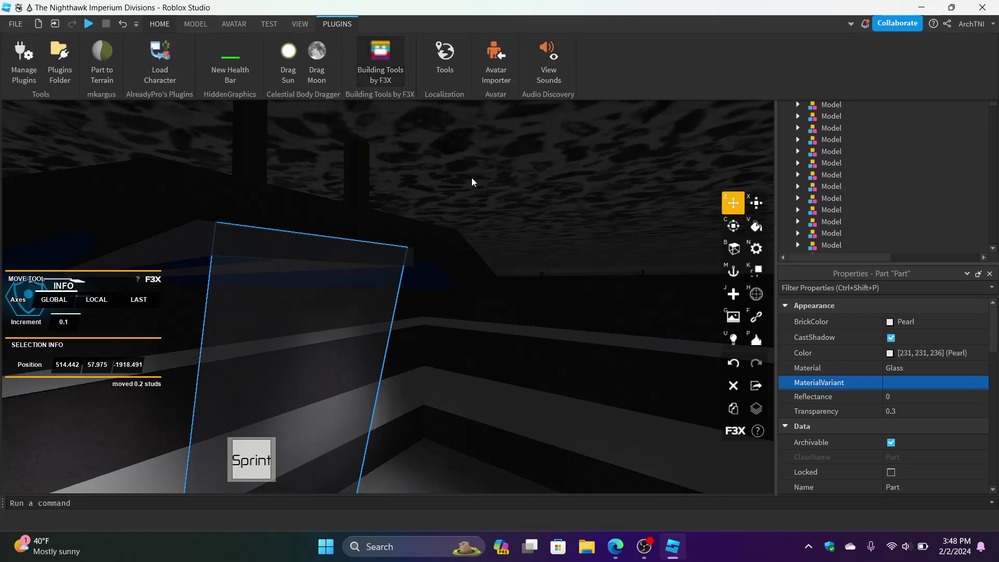
left_click(229, 245)
left_click(227, 241)
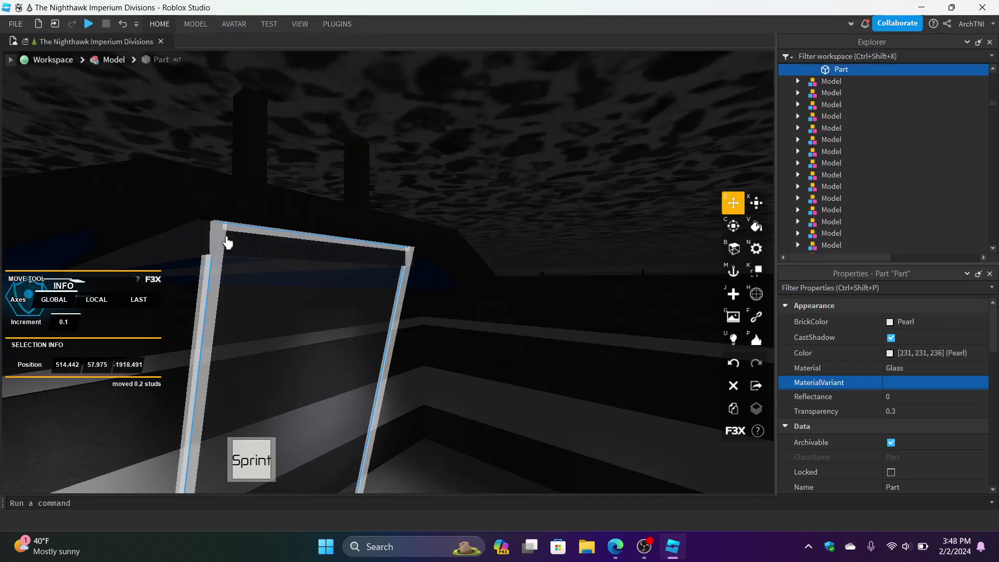
left_click(759, 207)
key("d")
right_click_drag(336, 245, 328, 245)
key("s")
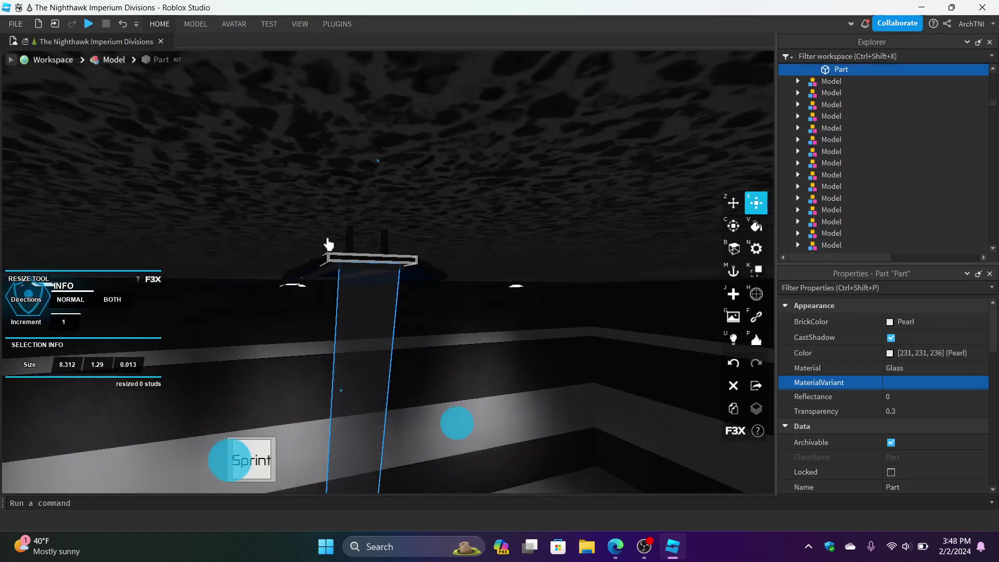
Step: Shorten the glass panel from its upper end to a length of 8.233 studs with the Scale tool
left_click(337, 25)
left_click(364, 55)
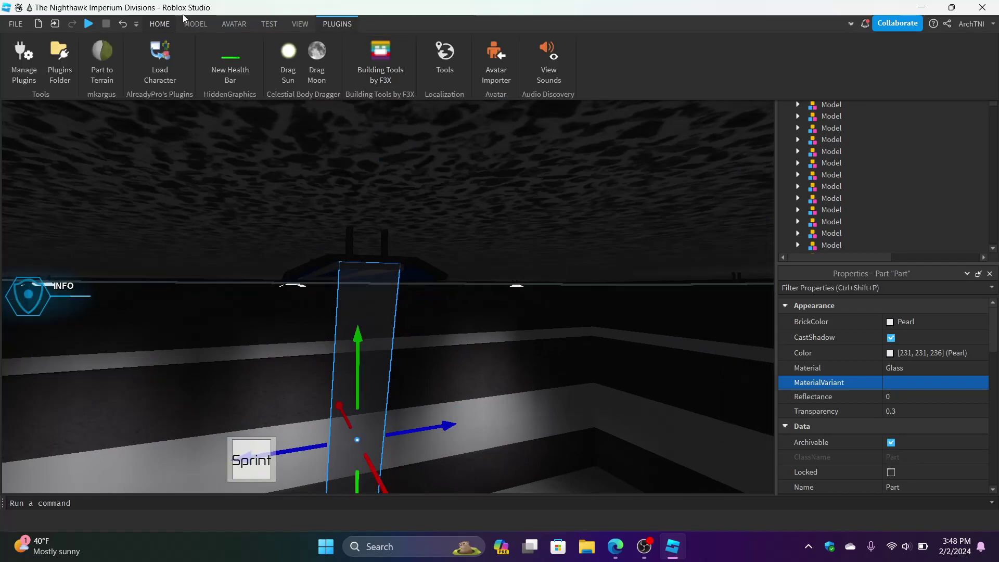
left_click(160, 23)
left_click(149, 55)
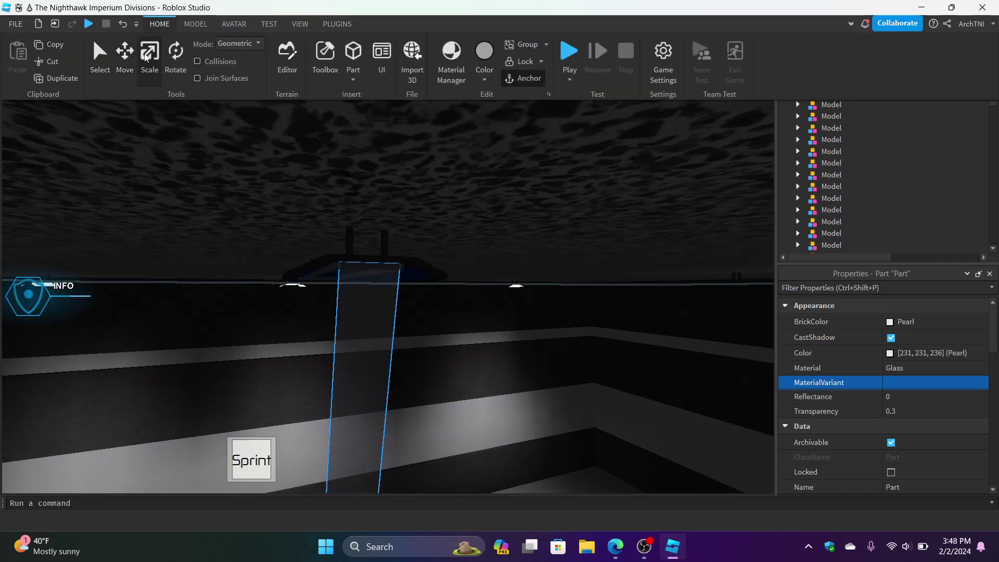
left_click_drag(368, 240, 368, 242)
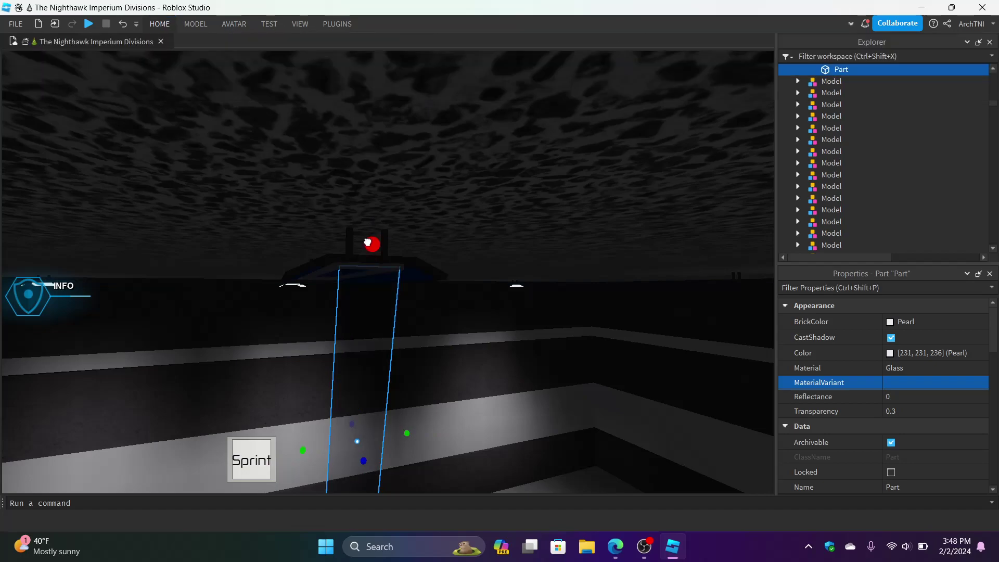
Step: Select the Fossil-colored metal bar at the light's end through Building Tools by F3X and return to scaling
left_click(337, 24)
left_click(386, 48)
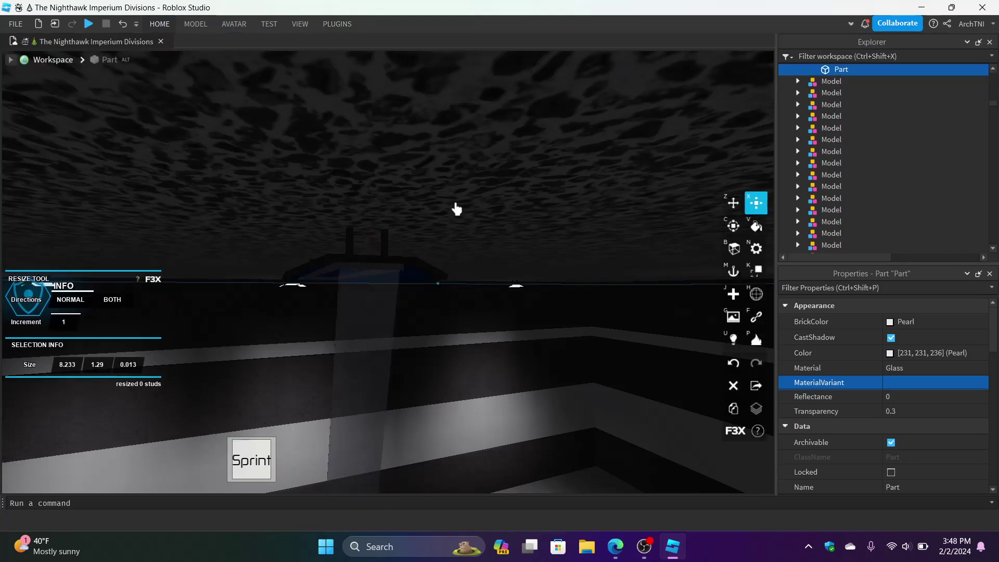
left_click(456, 208)
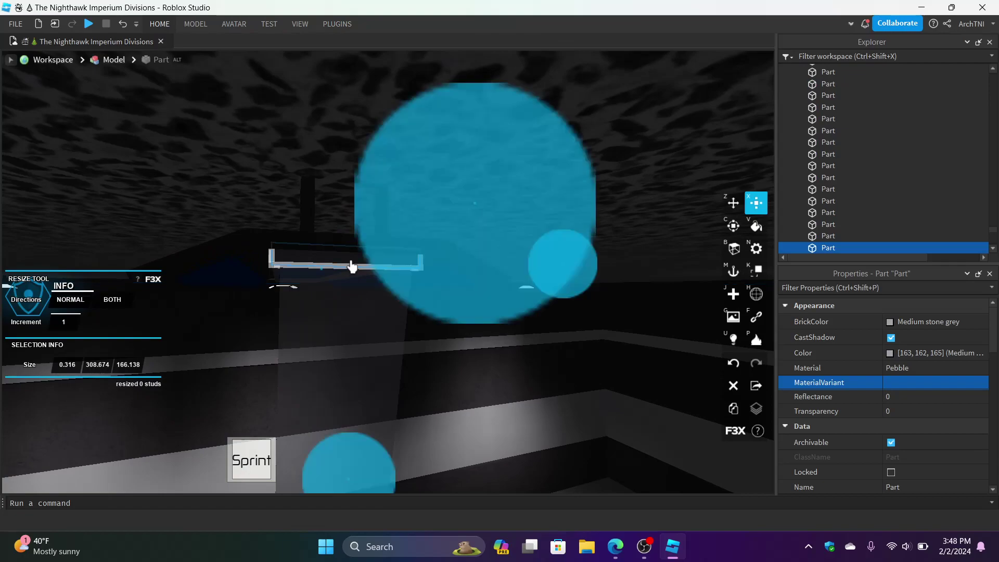
left_click(352, 266)
left_click(341, 24)
left_click(389, 73)
key("w")
right_click_drag(346, 359, 346, 359)
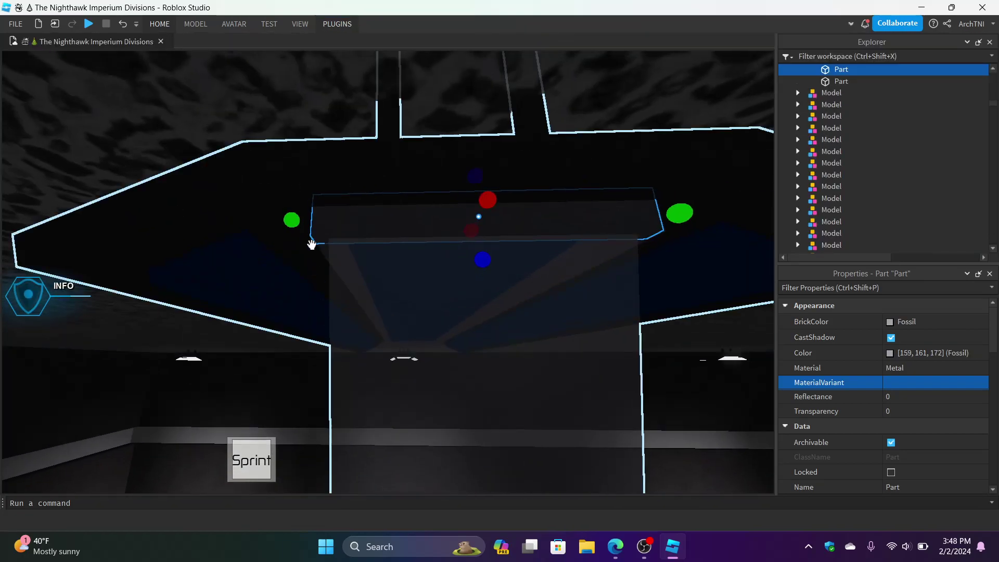
Step: Duplicate the metal end bar and scale the copy down to a small block of about 0.129 by 0.154 by 0.2 studs
left_click_drag(294, 220, 346, 220)
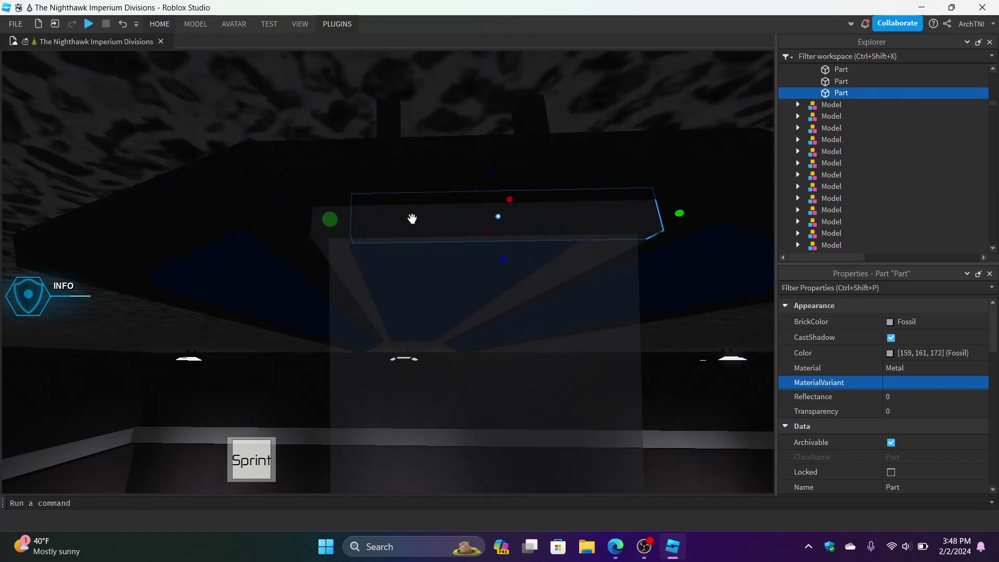
left_click_drag(678, 212, 457, 218)
right_click_drag(421, 226, 361, 268)
left_click_drag(347, 269, 341, 269)
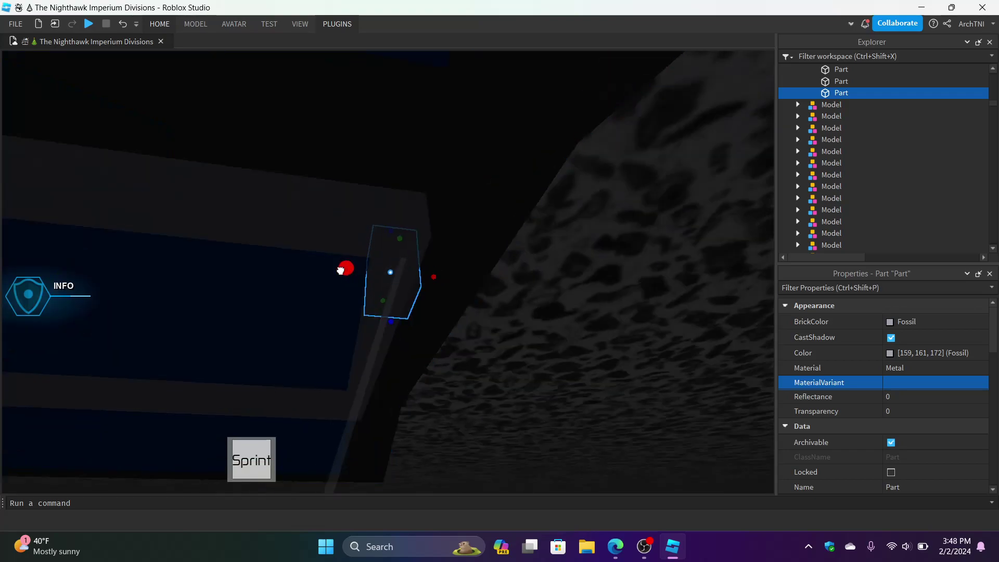
left_click_drag(386, 327, 379, 350)
right_click_drag(379, 350, 378, 351)
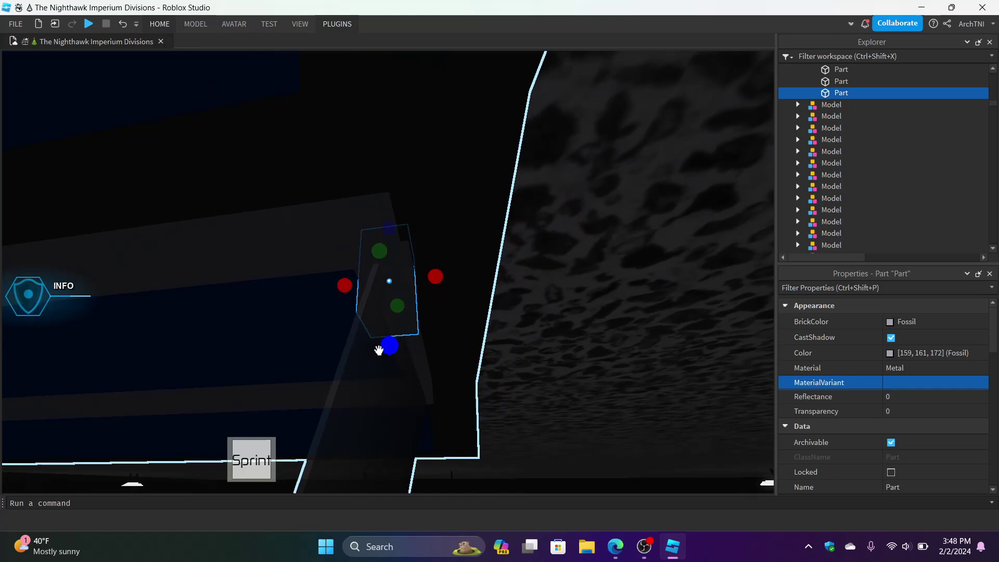
left_click_drag(390, 345, 391, 323)
right_click_drag(391, 323, 392, 324)
Step: Color the small metal block Smoky grey and duplicate it as a thin slab at its lower face
left_click(872, 320)
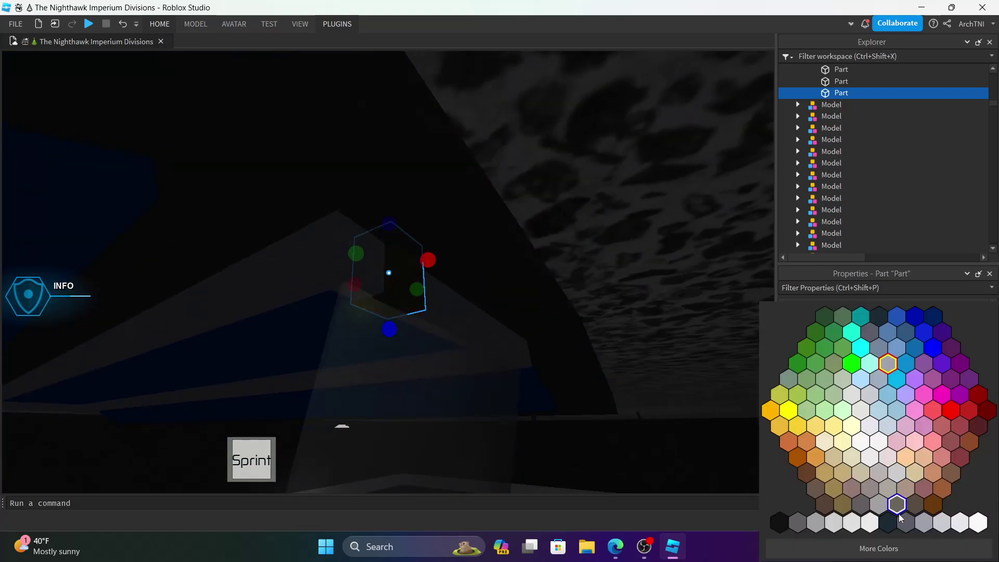
left_click(908, 524)
key("ctrl+d")
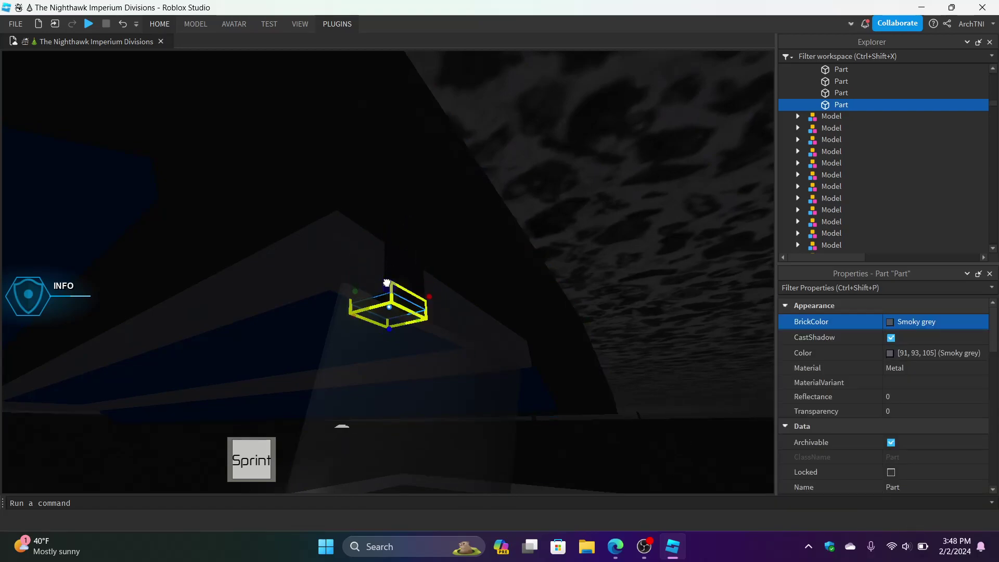
Step: Tilt the thin Smoky grey slab slightly with the Rotate tool
left_click(160, 24)
left_click(175, 52)
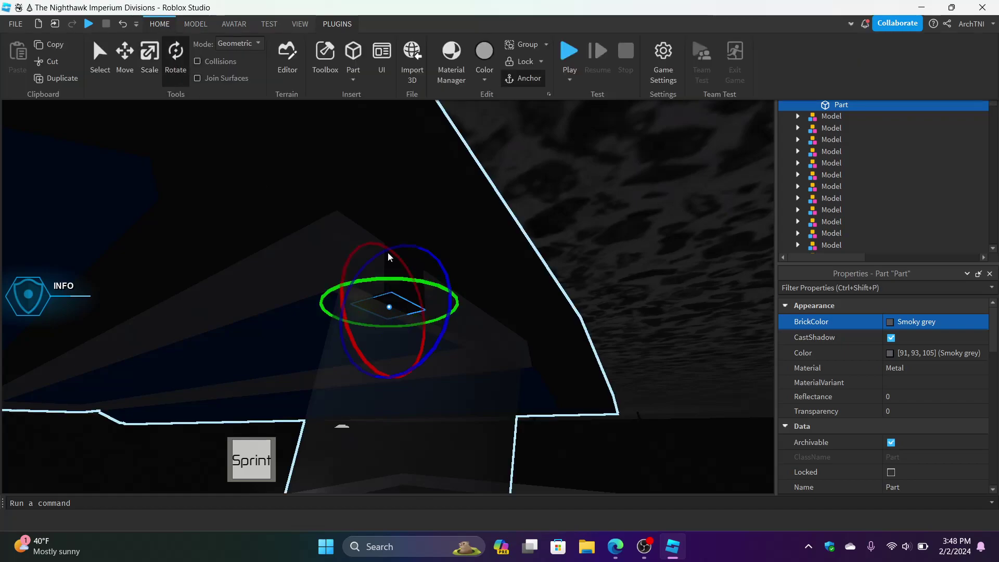
left_click_drag(446, 328, 442, 342)
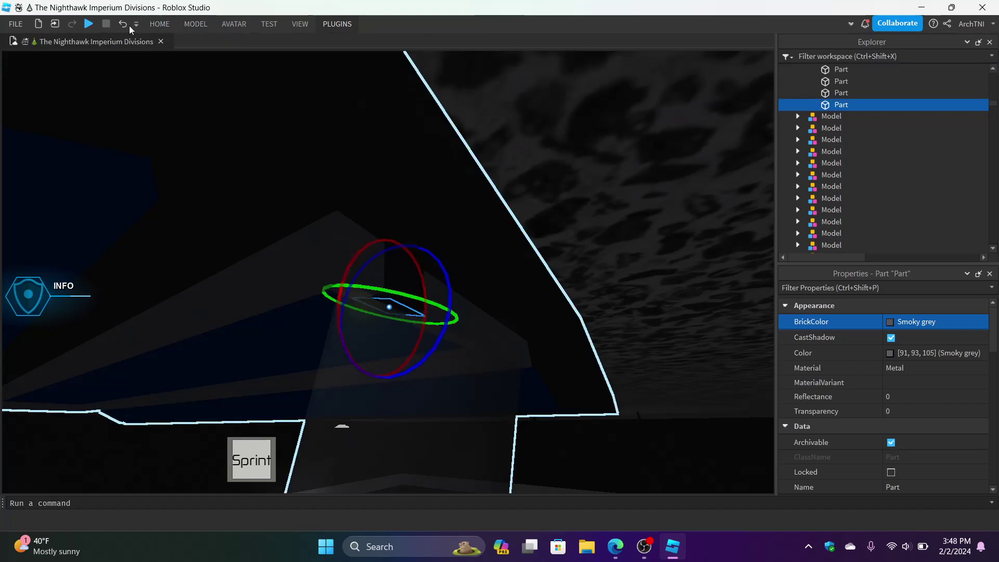
Step: Scale the tilted slab's upper and lower faces outward so it overlaps the block and the glass panel's upper end
left_click(160, 24)
left_click(176, 52)
left_click(149, 52)
left_click_drag(394, 286, 395, 275)
mouse_move(386, 332)
left_mouse_down()
mouse_move(371, 369)
mouse_move(389, 338)
left_mouse_up()
right_click_drag(371, 342, 387, 339)
left_click_drag(388, 340, 389, 347)
right_click_drag(388, 342, 392, 343)
Step: Select the small metal block and its tilted slab together with Building Tools by F3X
left_click(337, 24)
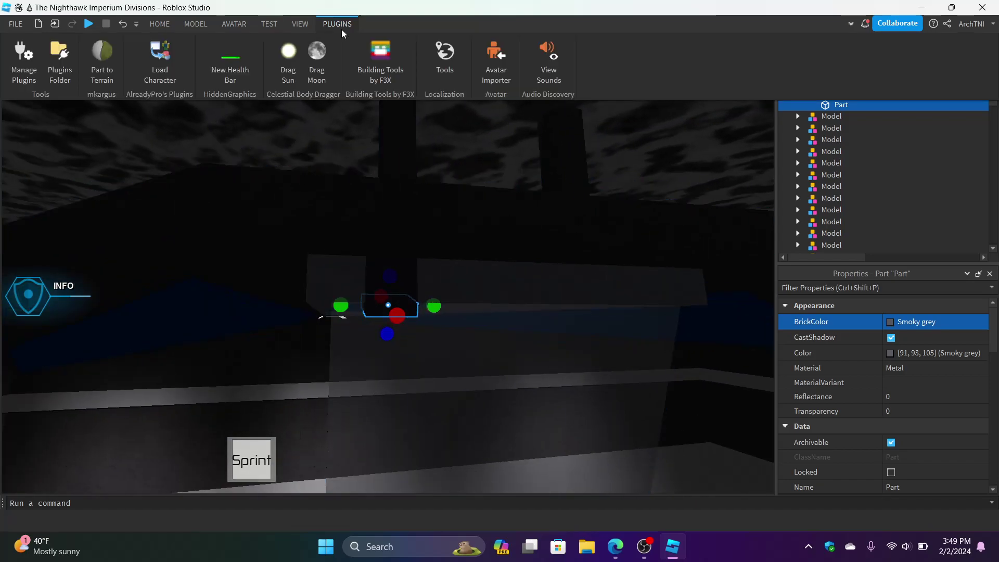
left_click(368, 60)
left_click(391, 292)
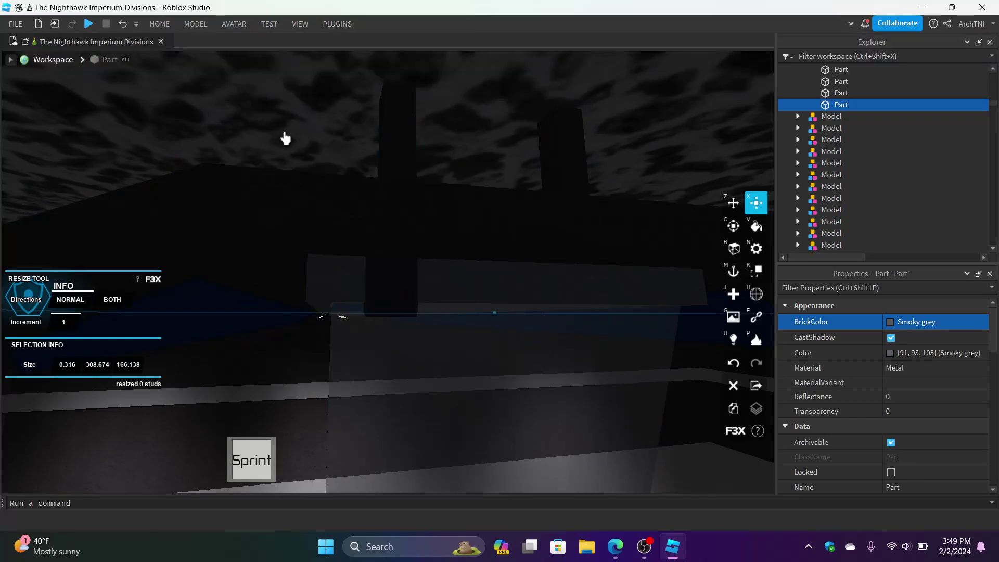
left_click(396, 310)
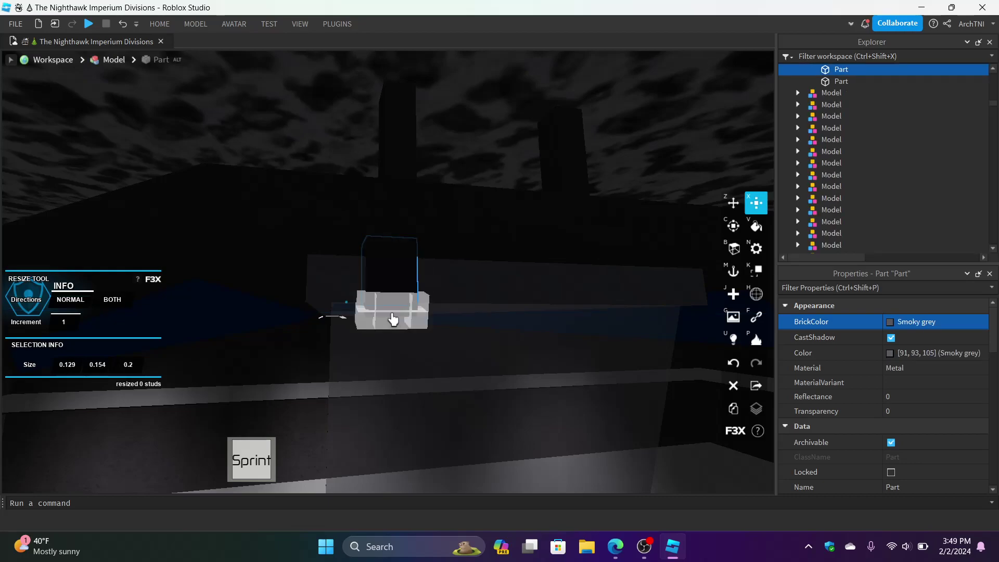
right_click_drag(477, 277, 394, 311)
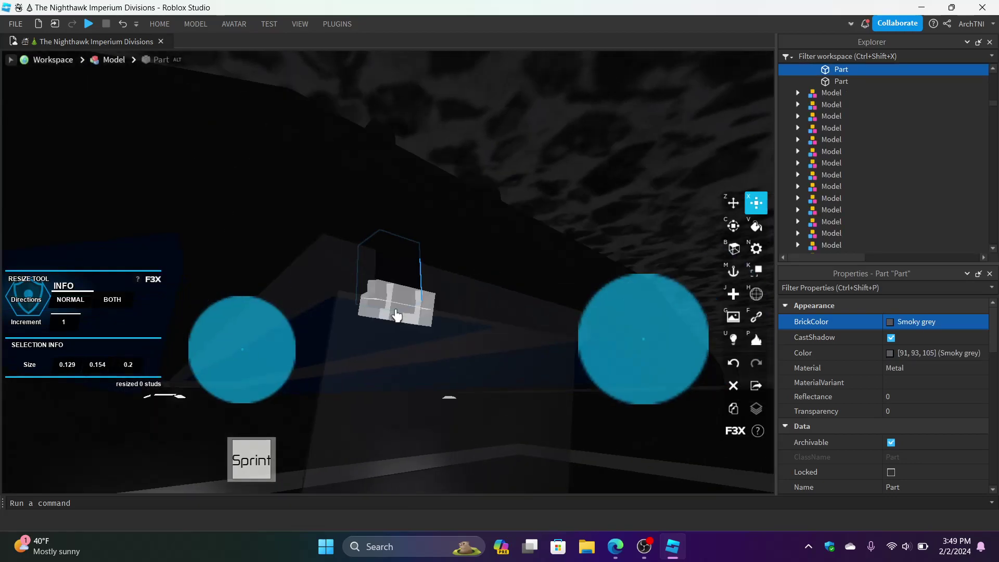
left_click(337, 24)
left_click(385, 63)
left_click(385, 64)
left_click(405, 307, "shift")
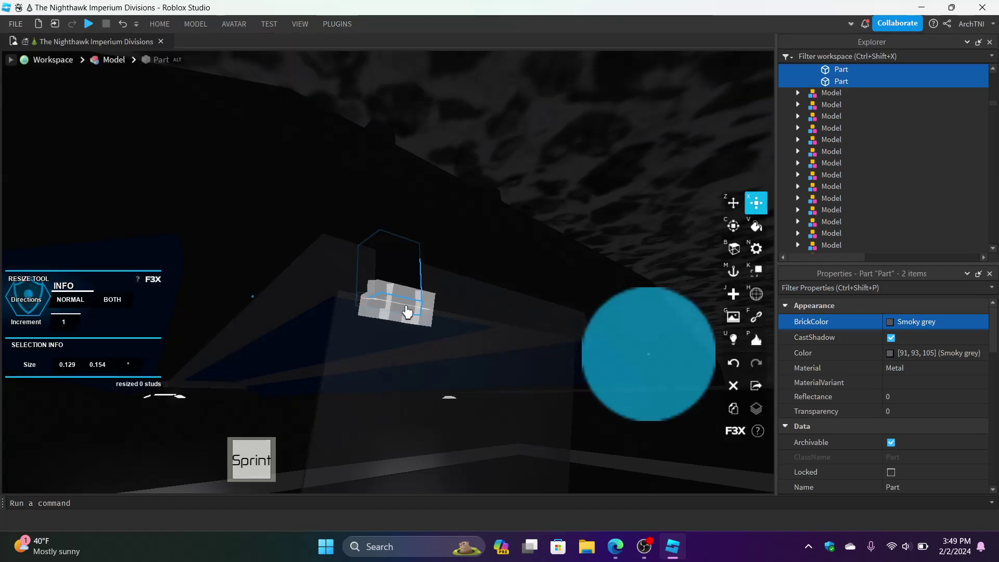
left_click(338, 23)
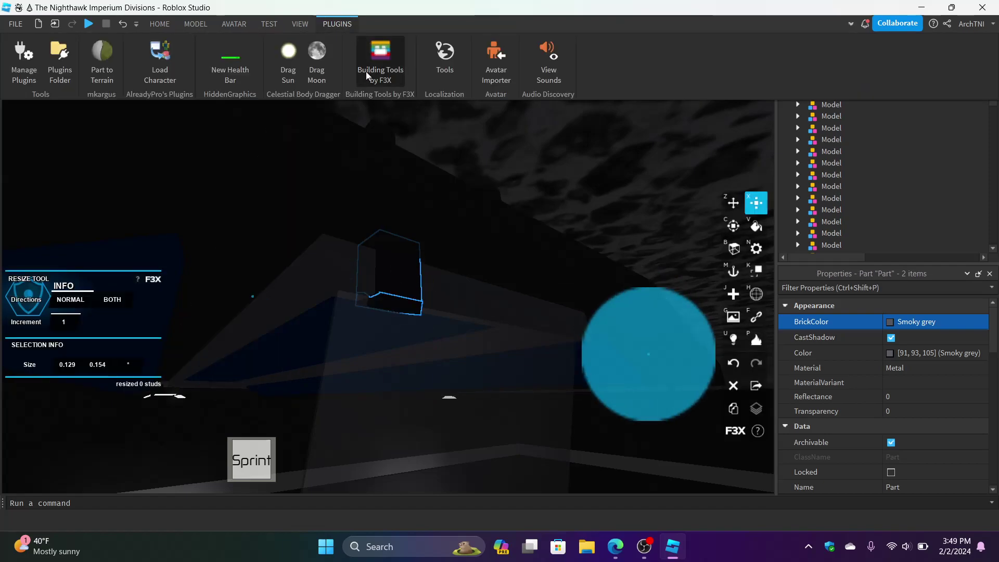
left_click(367, 71)
Step: Duplicate the selected block and slab and move the copies along the glass panel's upper edge toward its other end
left_click(148, 26)
left_click(150, 57)
left_click(126, 60)
right_click_drag(446, 303, 455, 294)
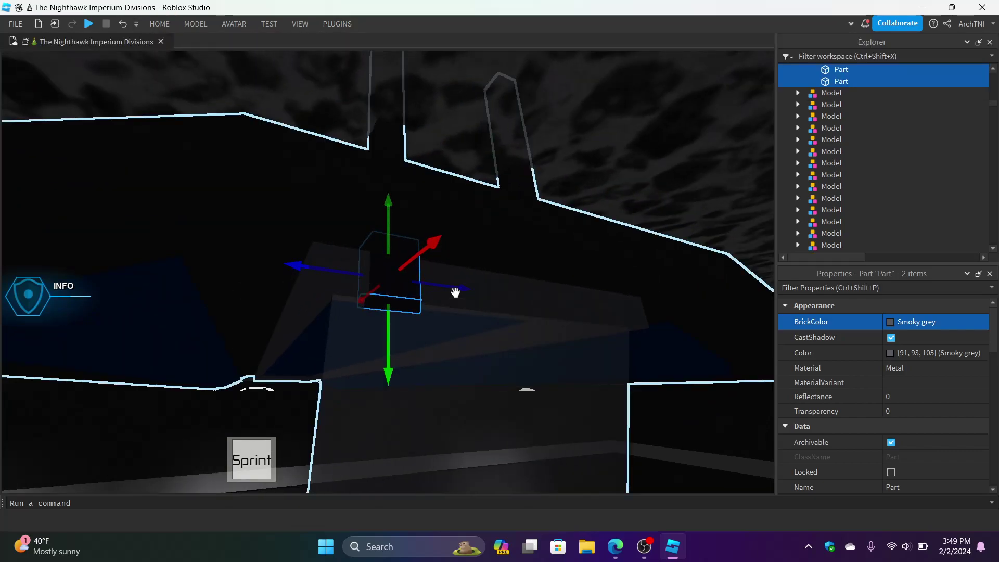
key("ctrl+d")
left_click_drag(451, 284, 598, 303)
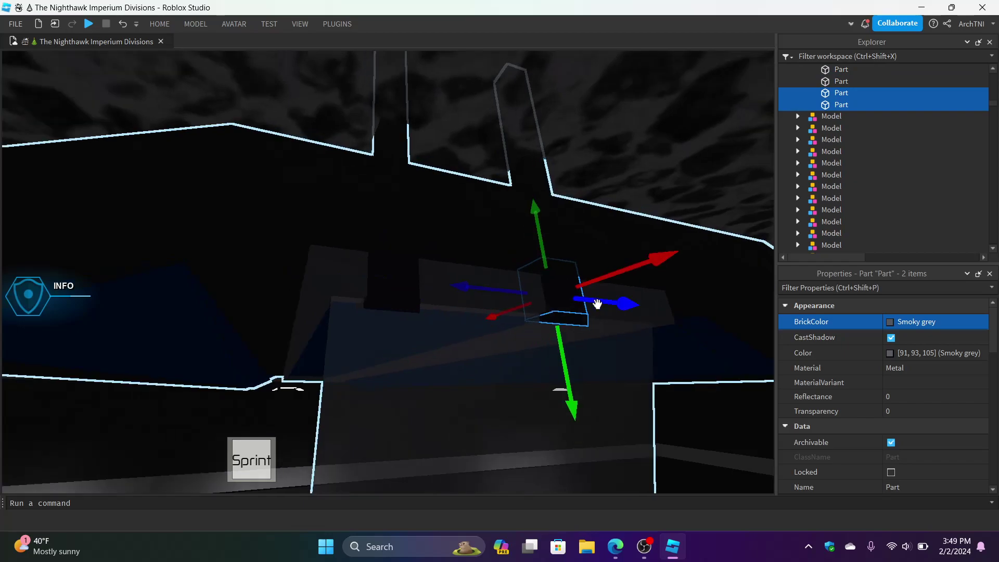
Step: Fine-tune the copied bracket's position so its distance from the panel's edge matches that of the first bracket
right_click_drag(546, 311, 549, 310)
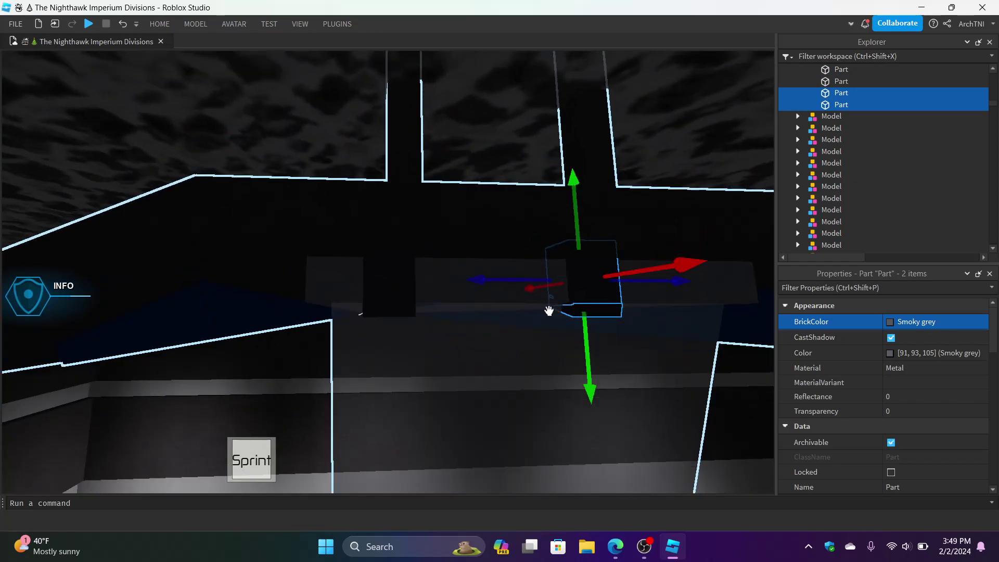
key("d")
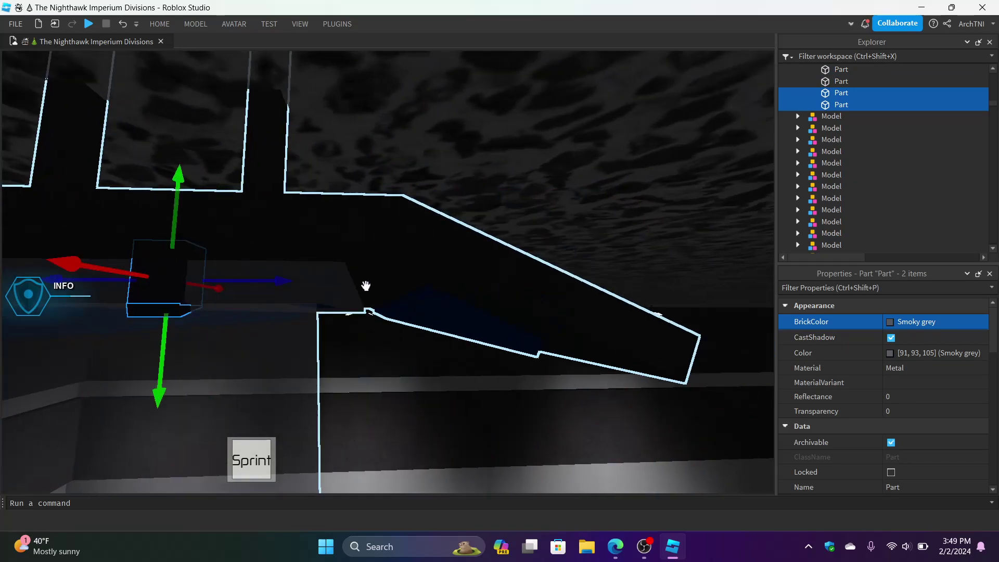
key("a")
left_click_drag(363, 282, 420, 282)
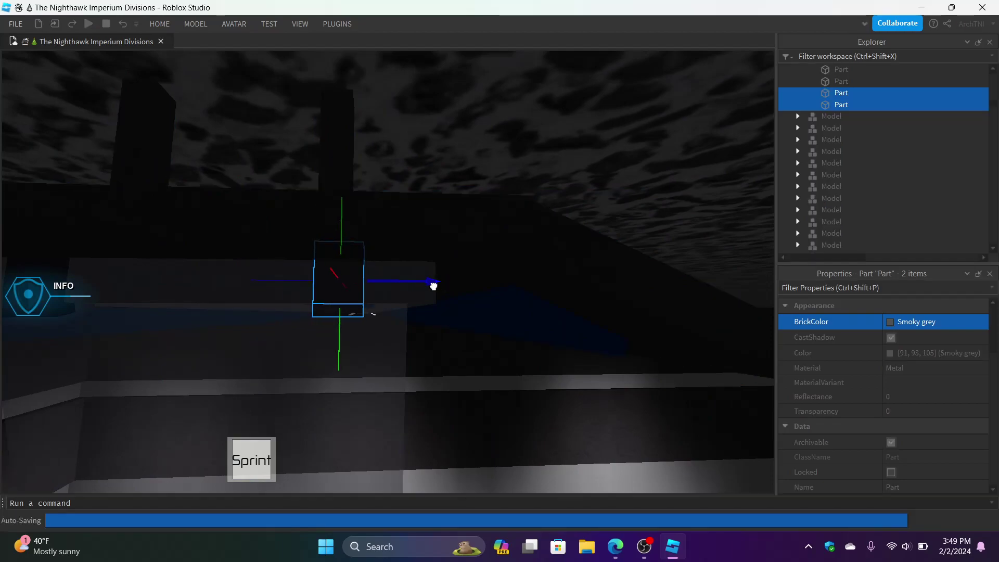
left_click_drag(401, 281, 416, 276)
key("a")
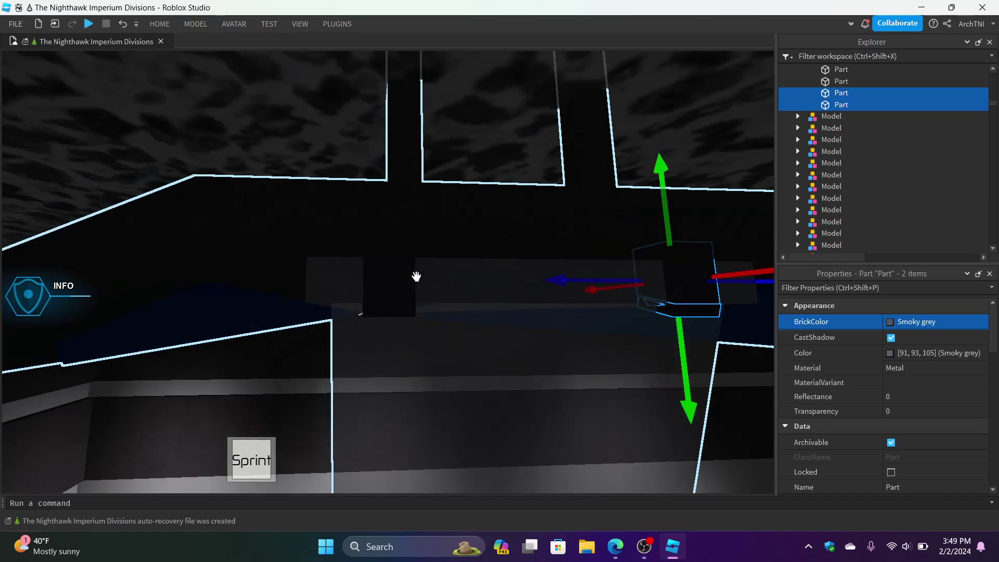
key("a")
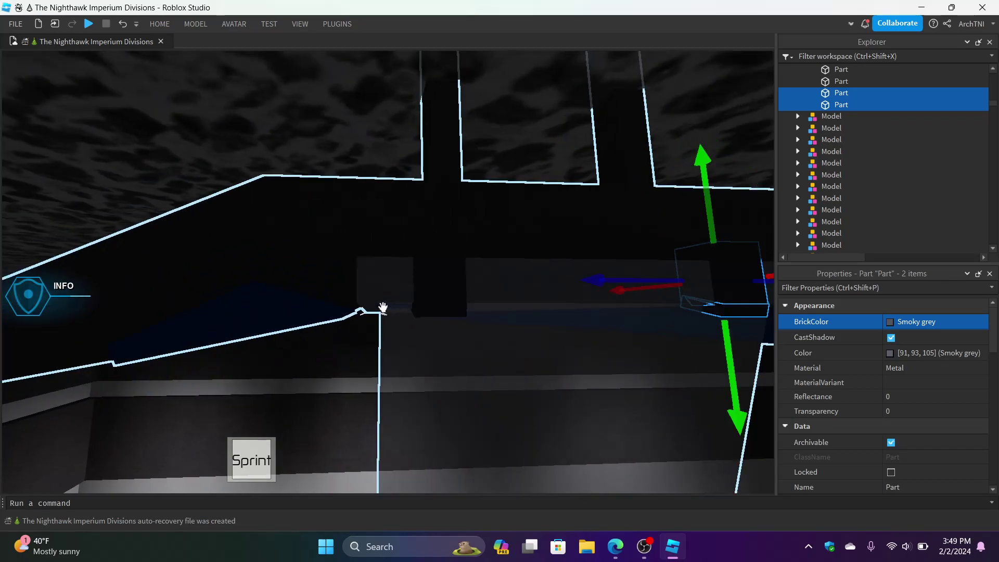
key("d")
key("a")
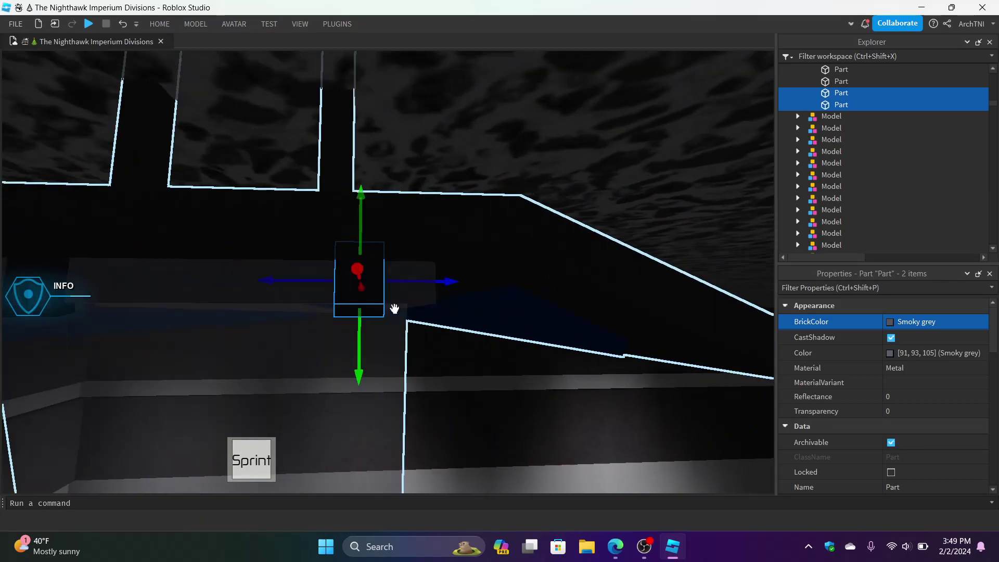
left_click_drag(422, 281, 419, 283)
Step: Deselect the bracket and examine the unlit ceiling light with its hanging glass cover from several distances
right_click_drag(460, 330, 459, 332)
left_click(460, 332)
key("a")
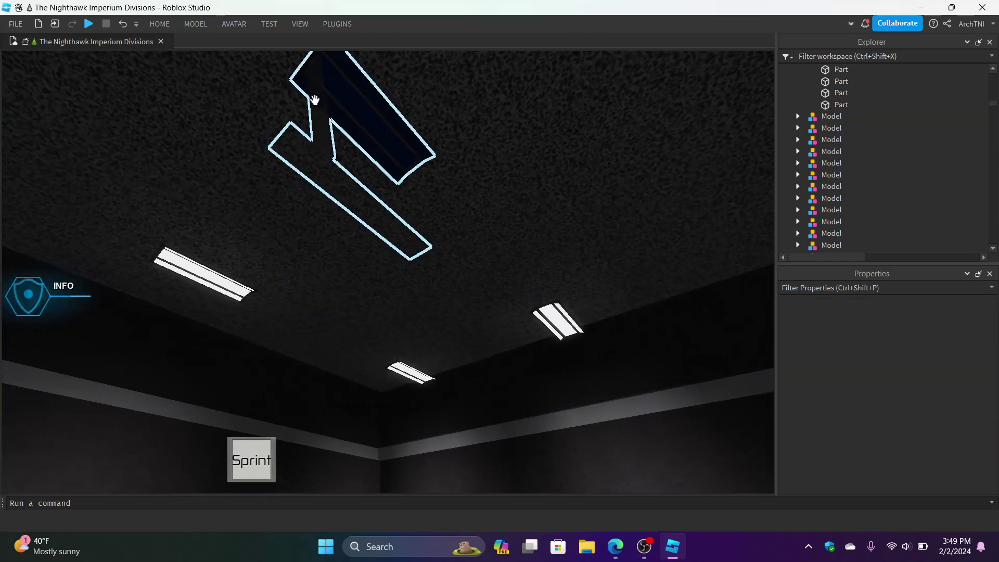
right_click_drag(472, 231, 472, 230)
key("s")
key("w")
key("w")
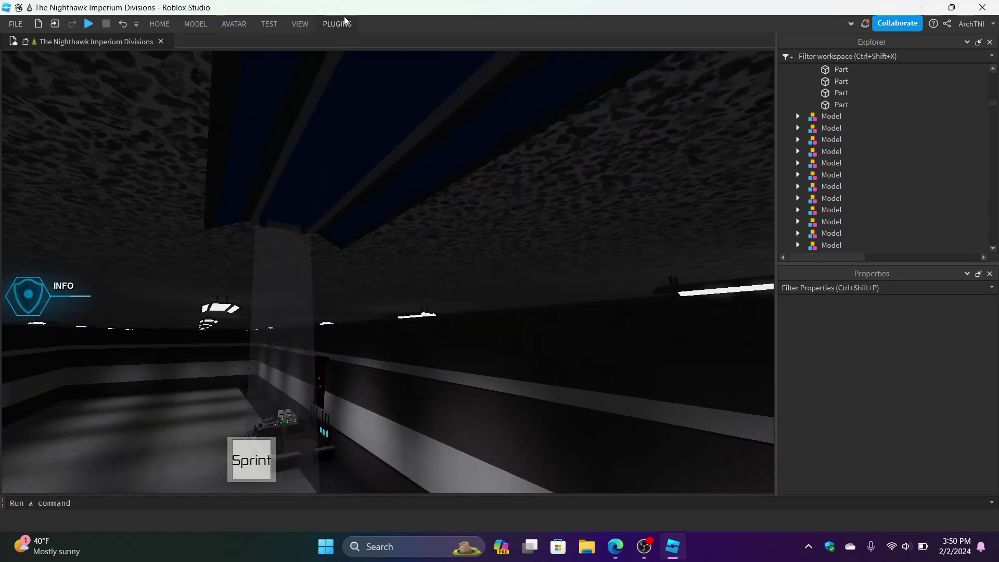
right_click_drag(427, 279, 427, 279)
key("s")
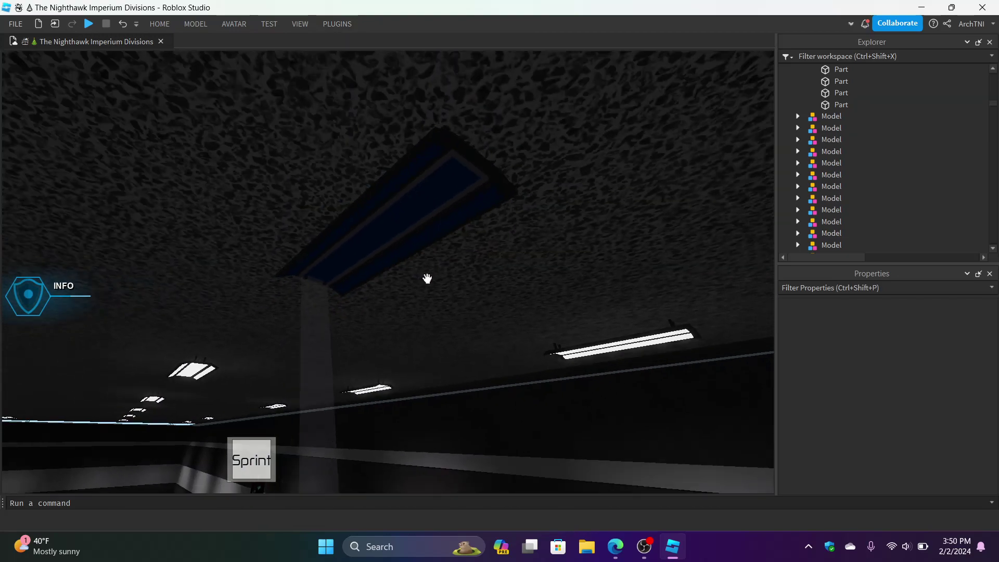
Step: Compare the unlit fixture with a neighbouring lit ceiling light from below and from the side
key("w")
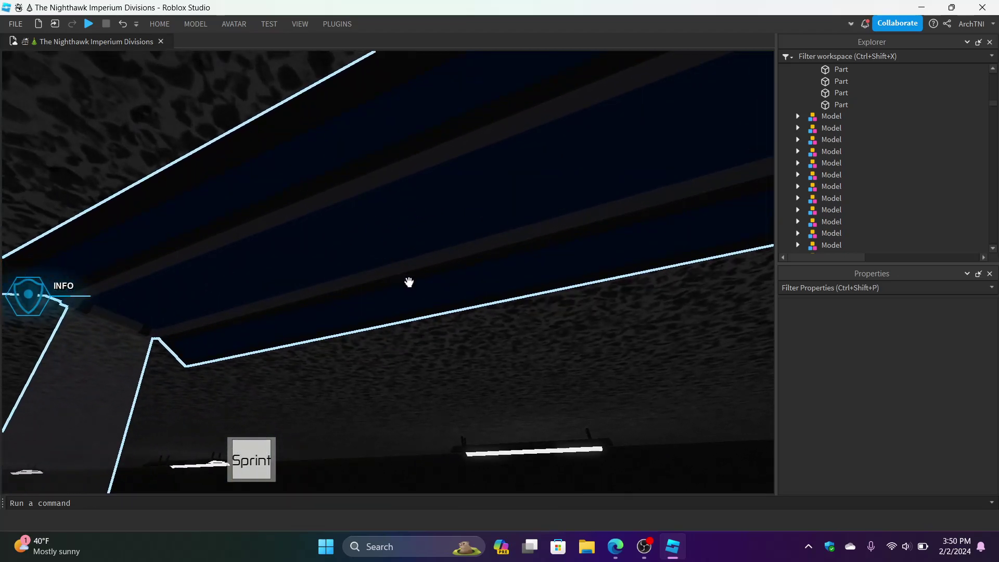
key("s")
right_click_drag(409, 281, 409, 282)
key("w")
key("w")
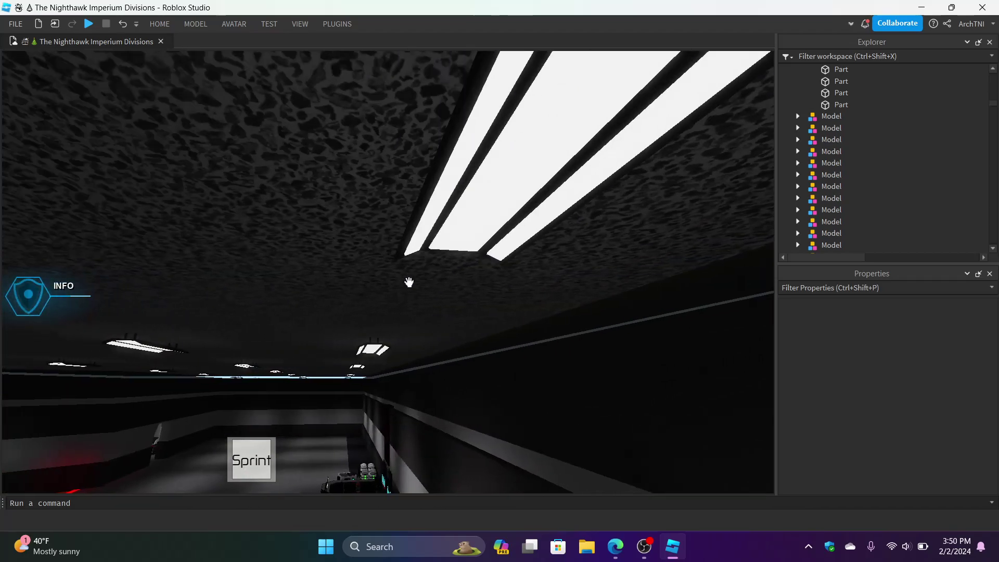
key("d")
key("a")
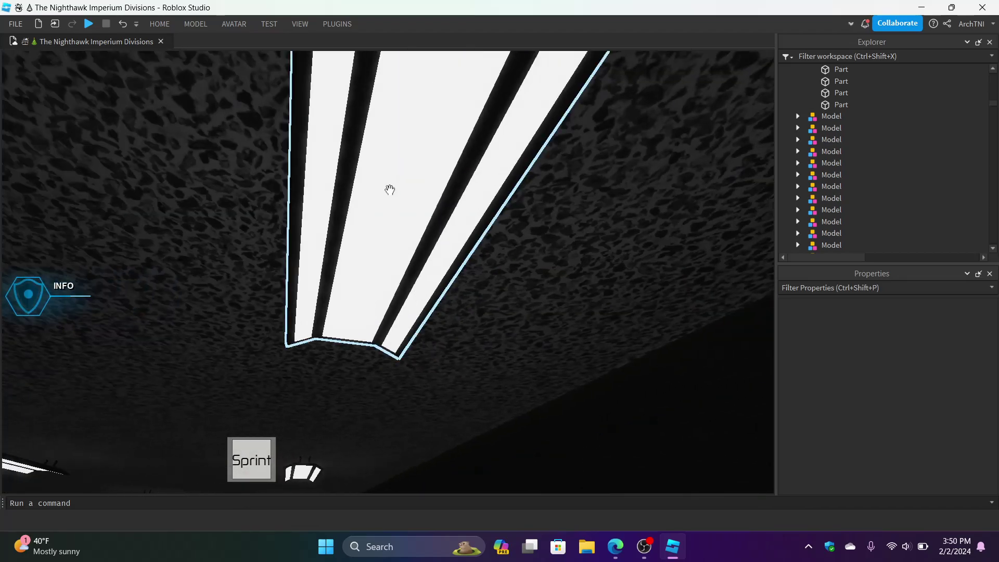
right_click_drag(405, 318, 404, 318)
key("e")
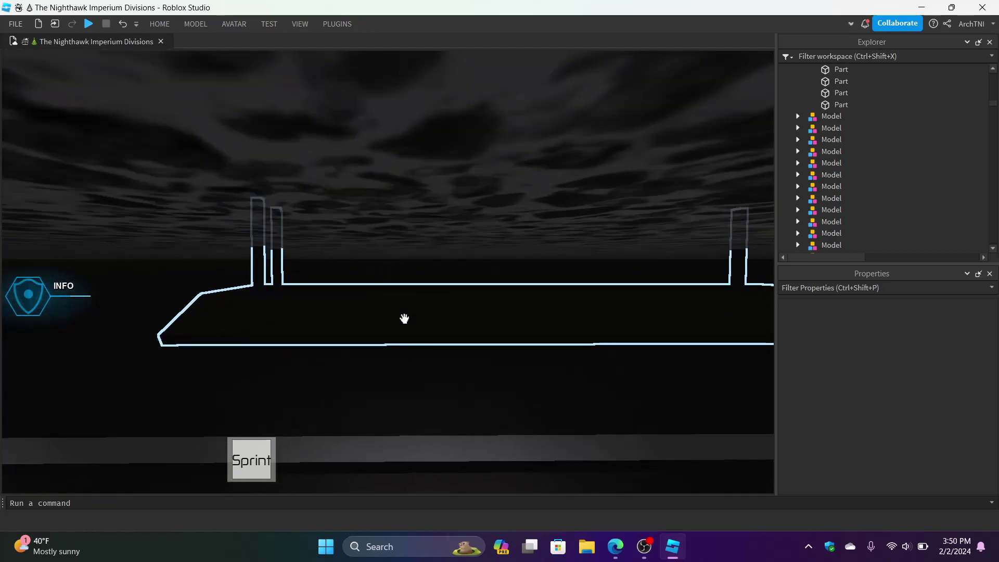
right_click_drag(305, 303, 271, 284)
key("q")
key("d")
key("s")
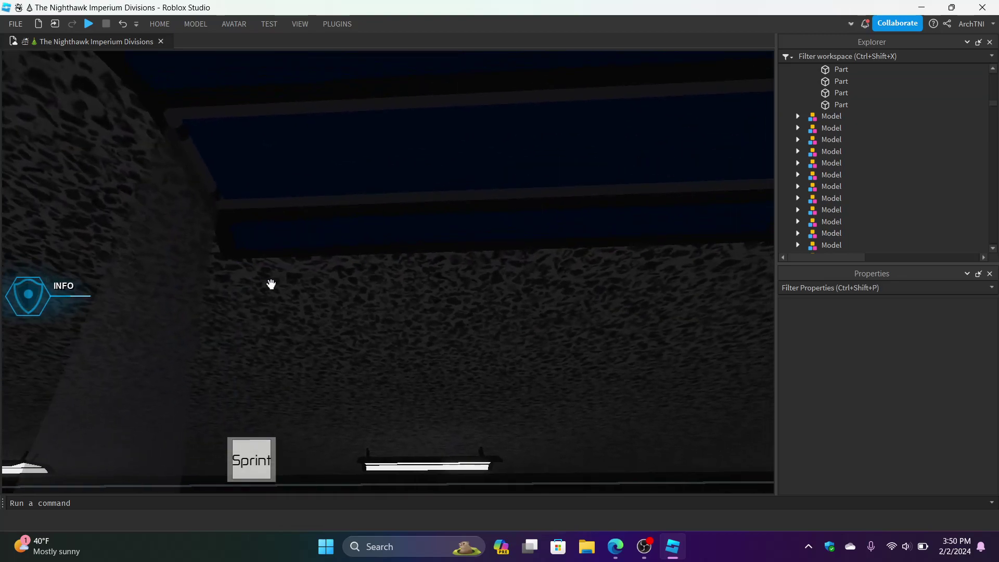
Step: Select the unlit light's central black Neon panel and scale both long sides slightly inward
left_click(337, 24)
left_click(379, 46)
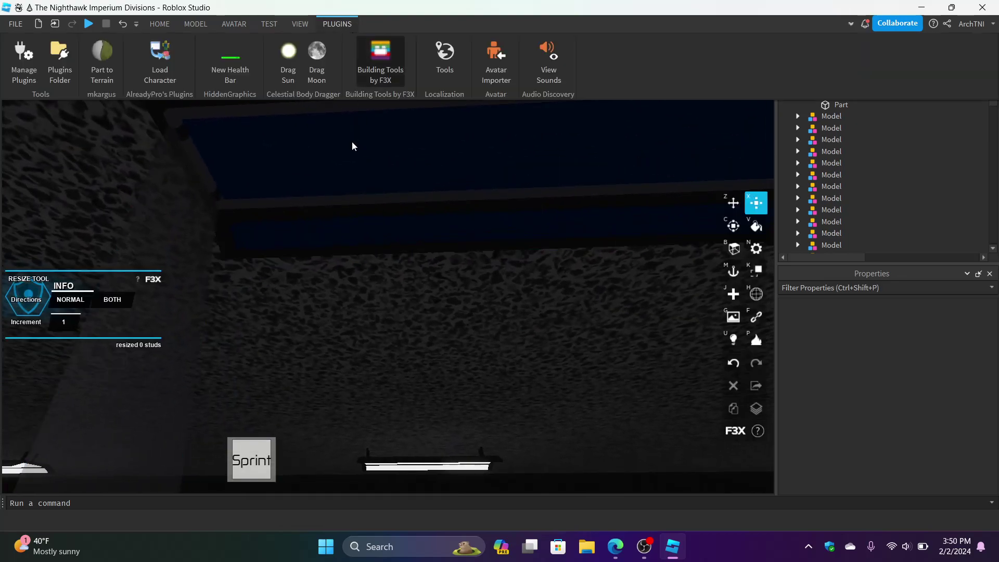
left_click(352, 148)
left_click(344, 24)
left_click(379, 48)
right_click_drag(371, 260, 370, 257)
left_click(161, 24)
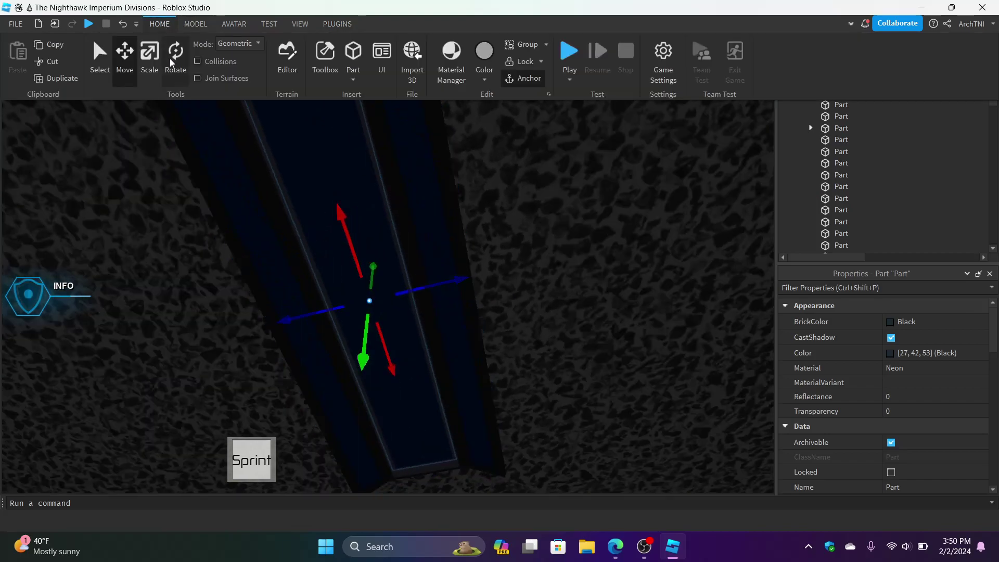
left_click(149, 52)
left_click_drag(434, 288, 430, 287)
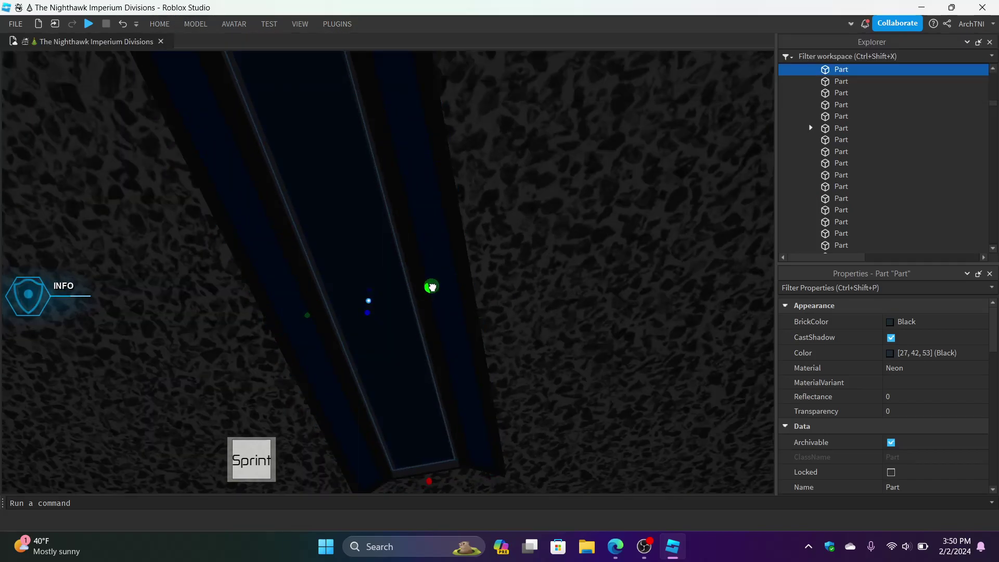
left_click_drag(312, 320, 314, 321)
Step: Adjust both short ends of the central Neon panel with the Scale tool to fit the surrounding frame
right_click_drag(314, 321, 314, 321)
key("d")
key("w")
key("d")
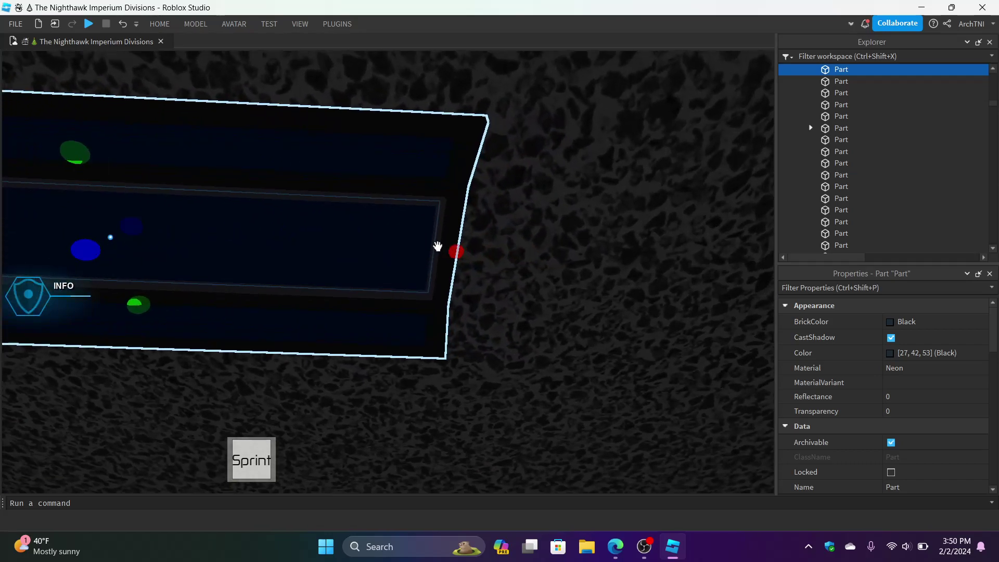
left_click(418, 250)
left_click_drag(418, 250, 418, 250)
key("a")
right_click_drag(418, 250, 416, 248)
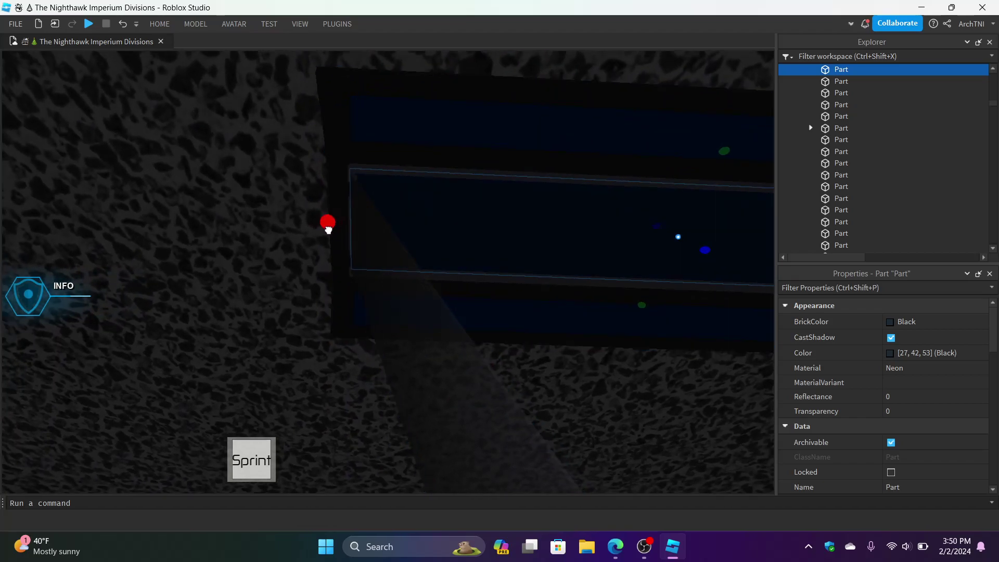
left_click_drag(330, 229, 330, 230)
Step: Look over the resized Neon panel from farther away and clear the selection
key("s")
right_click_drag(330, 229, 330, 229)
key("w")
key("s")
right_click_drag(379, 281, 379, 281)
key("w")
left_click(307, 176)
key("s")
Step: Open the Toolbox near the room's floor and search its models for "ladder"
left_click(171, 27)
left_click(297, 64)
left_click(297, 64)
left_click(322, 69)
right_click_drag(382, 238, 383, 238)
left_click(176, 139)
type("ladd")
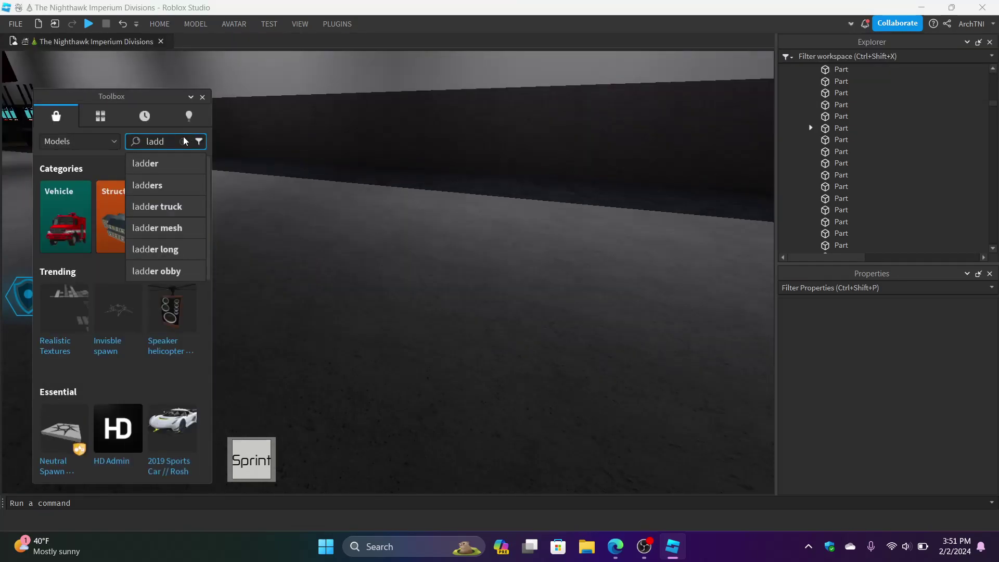
type("er")
key("Return")
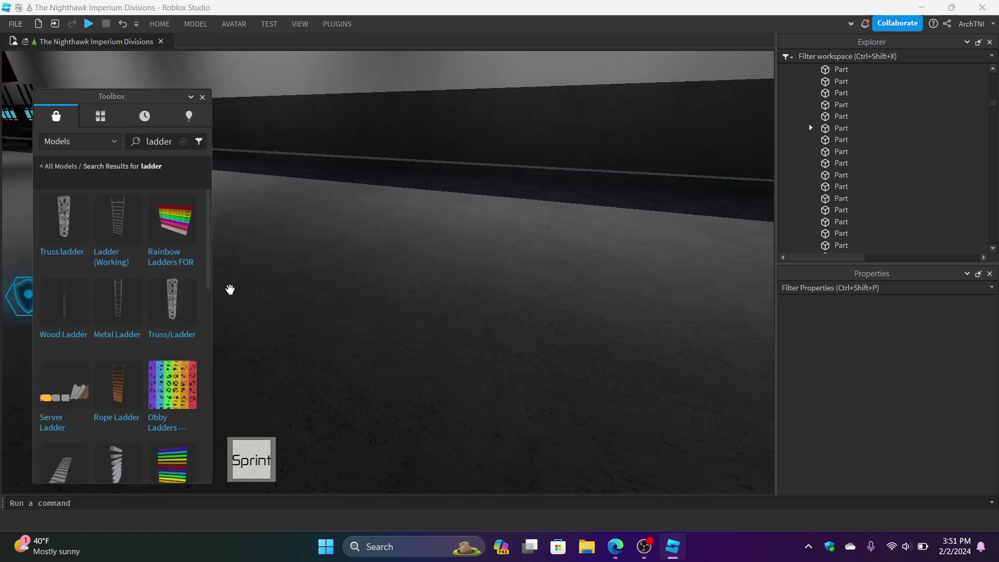
Step: Insert the Ladder (Mesh) model from the search results onto the room's floor
scroll(201, 311, "down", 8)
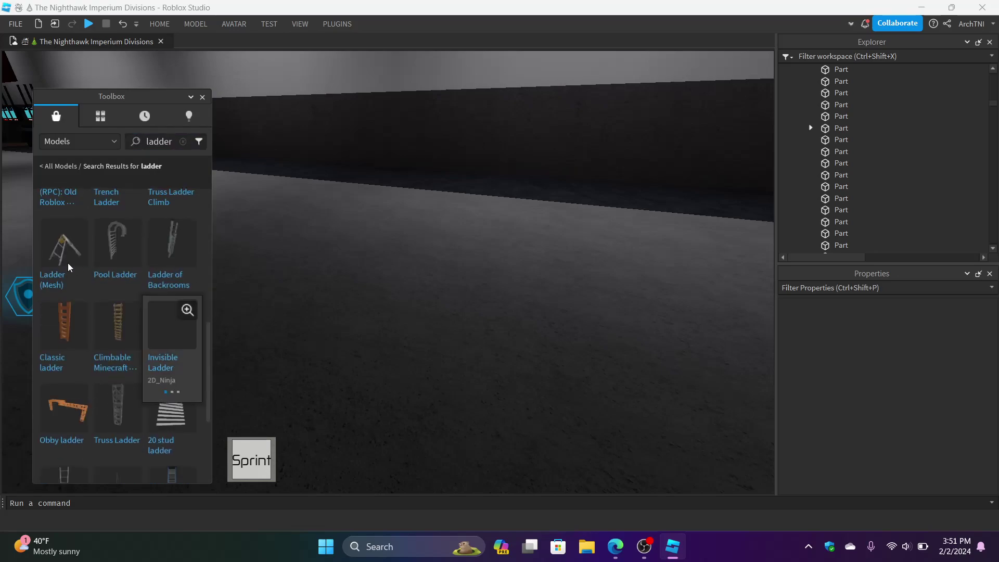
left_click(59, 263)
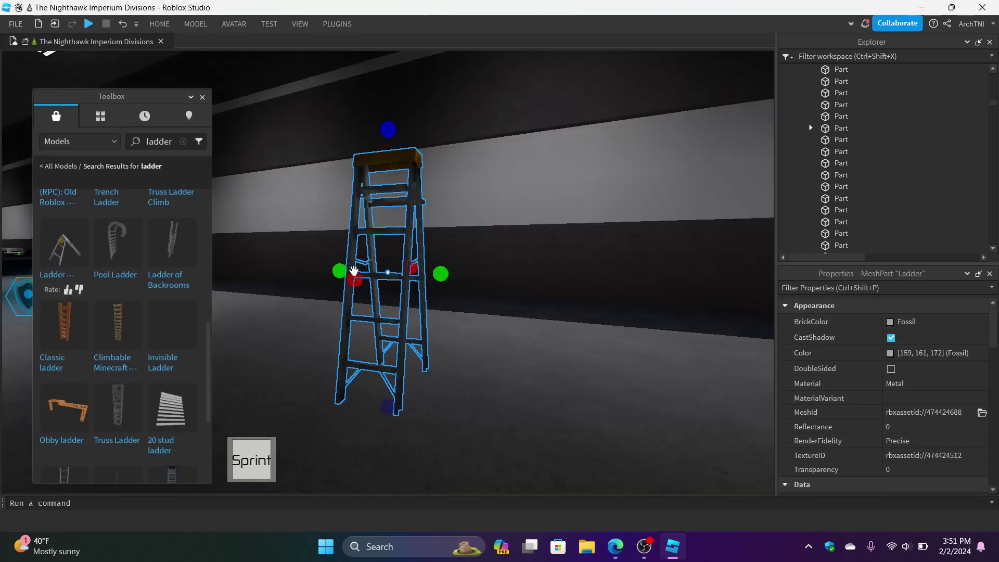
scroll(421, 261, "down", 5)
right_click_drag(422, 260, 408, 288)
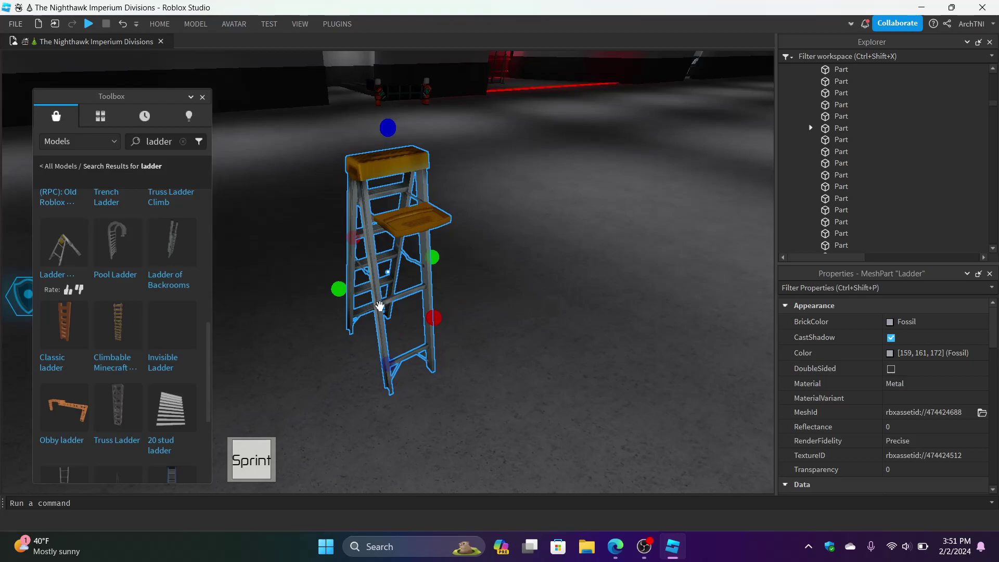
Step: Reposition and rotate the stepladder on the prison floor and stretch it slightly taller
left_click_drag(378, 311, 393, 348)
key("r")
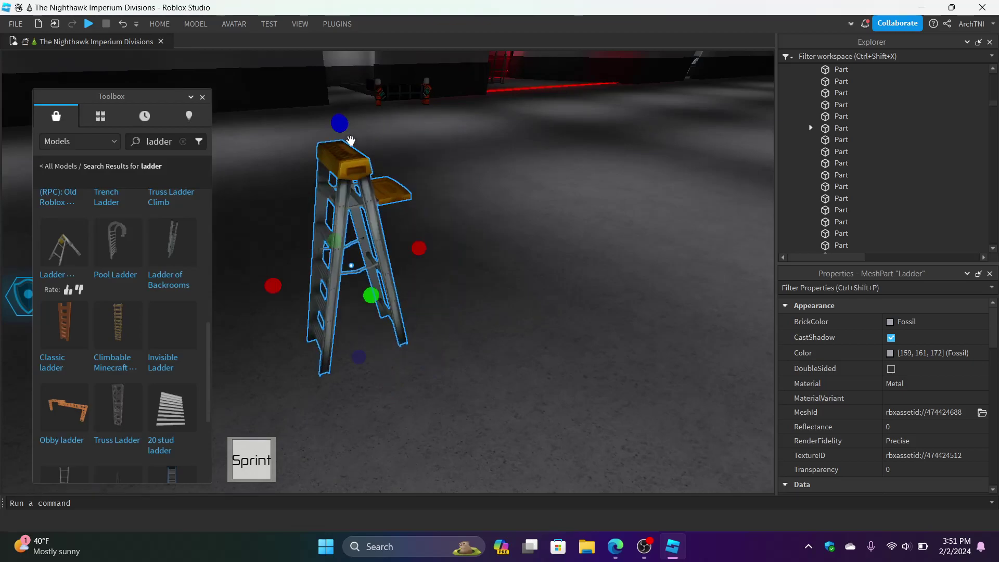
left_click_drag(342, 124, 347, 88)
right_click_drag(408, 200, 404, 190)
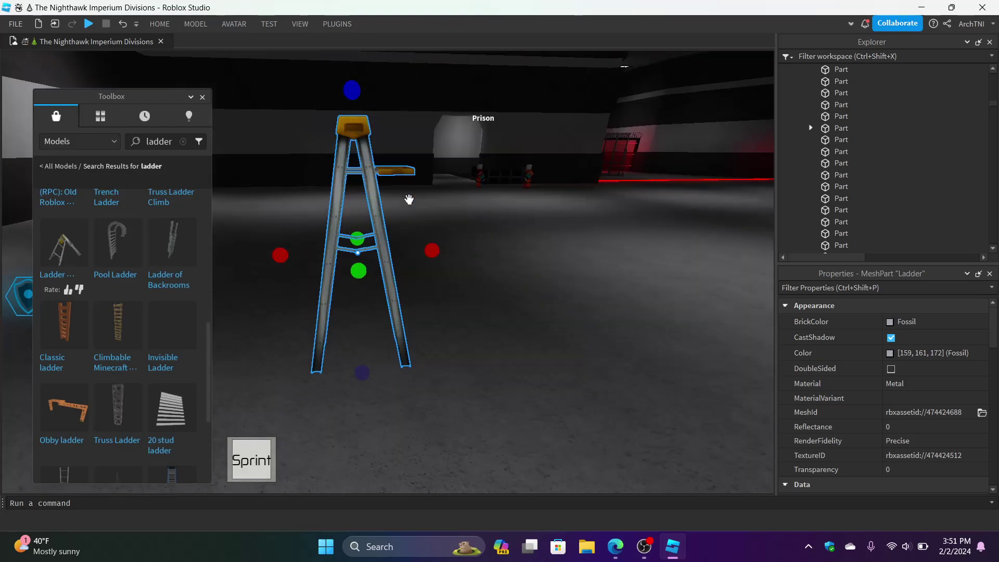
scroll(408, 198, "down", 3)
scroll(367, 135, "down", 1)
scroll(397, 119, "up", 3)
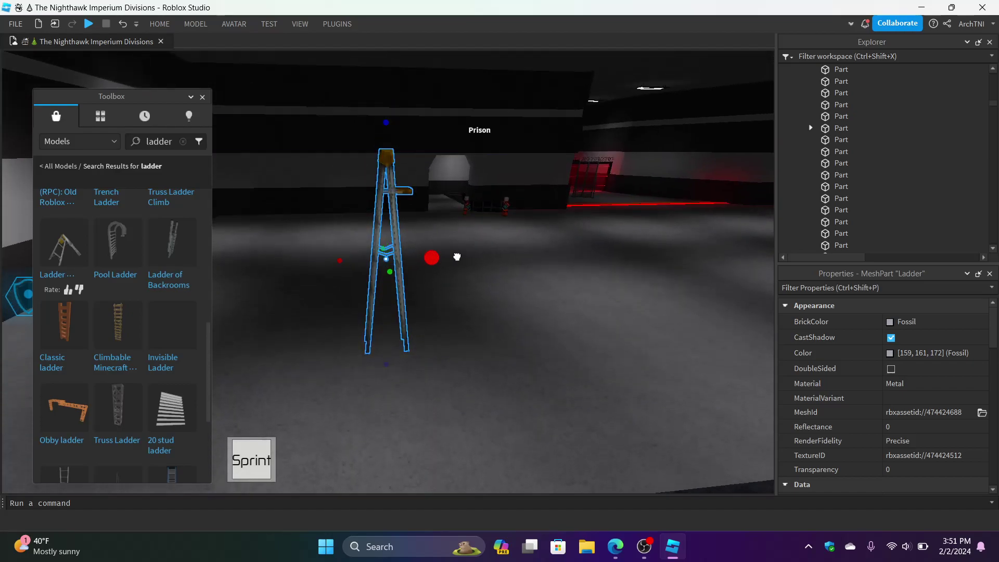
Step: Scale the stepladder up further in height and depth
key("e")
key("a")
right_click_drag(458, 256, 457, 256)
key("e")
key("a")
left_click_drag(481, 262, 507, 113)
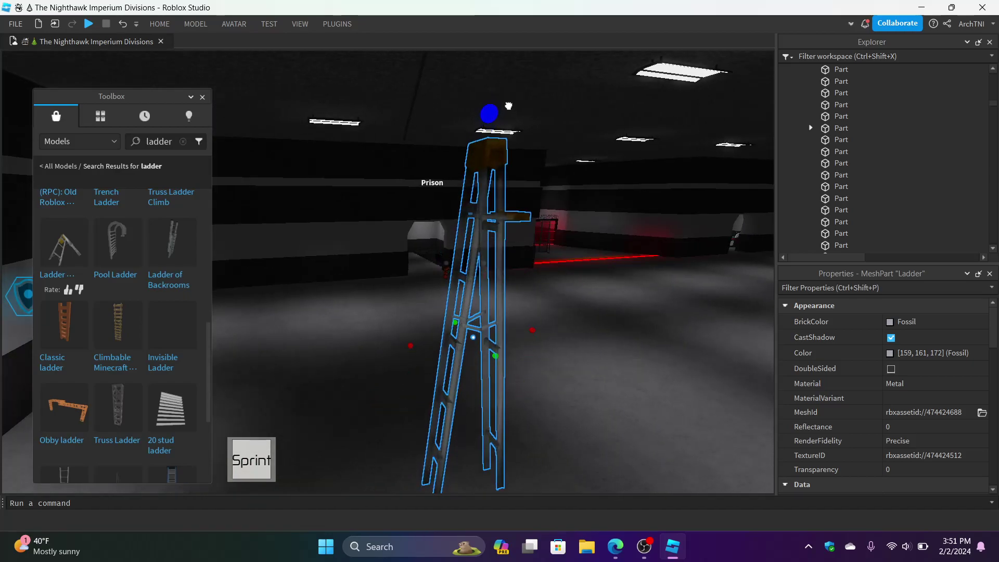
left_click_drag(410, 342, 335, 355)
key("a")
right_click_drag(337, 354, 346, 355)
key("w")
key("f")
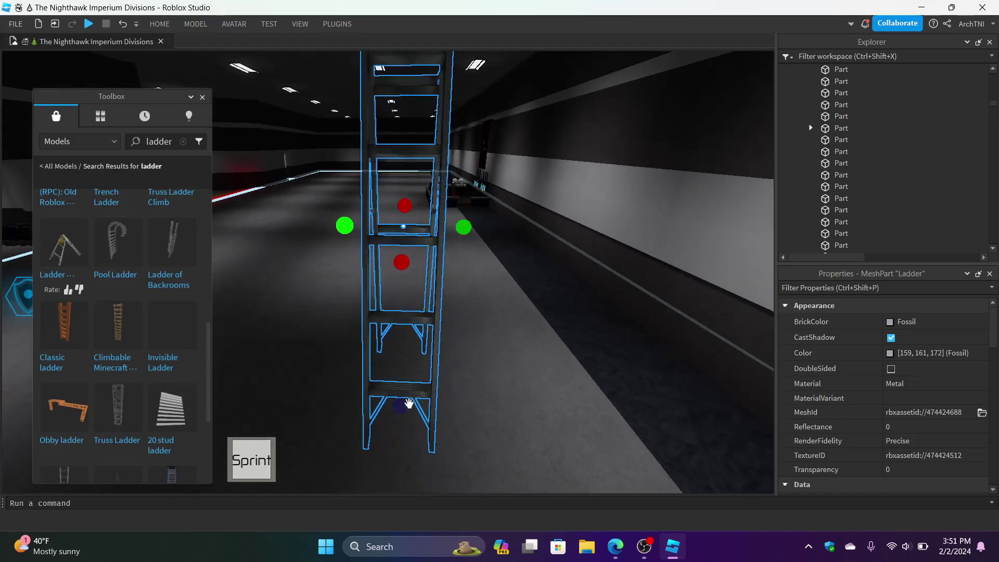
left_click_drag(400, 393, 365, 414)
right_click_drag(364, 414, 365, 413)
left_click_drag(364, 414, 365, 414)
right_click_drag(364, 413, 365, 414)
left_click_drag(364, 414, 382, 399)
right_click_drag(382, 399, 382, 399)
Step: Copy a Prisoner NPC from the bench and place it at the foot of the stepladder as a size reference
key("d")
scroll(388, 222, "up", 1)
scroll(398, 203, "up", 3)
scroll(367, 235, "up", 2)
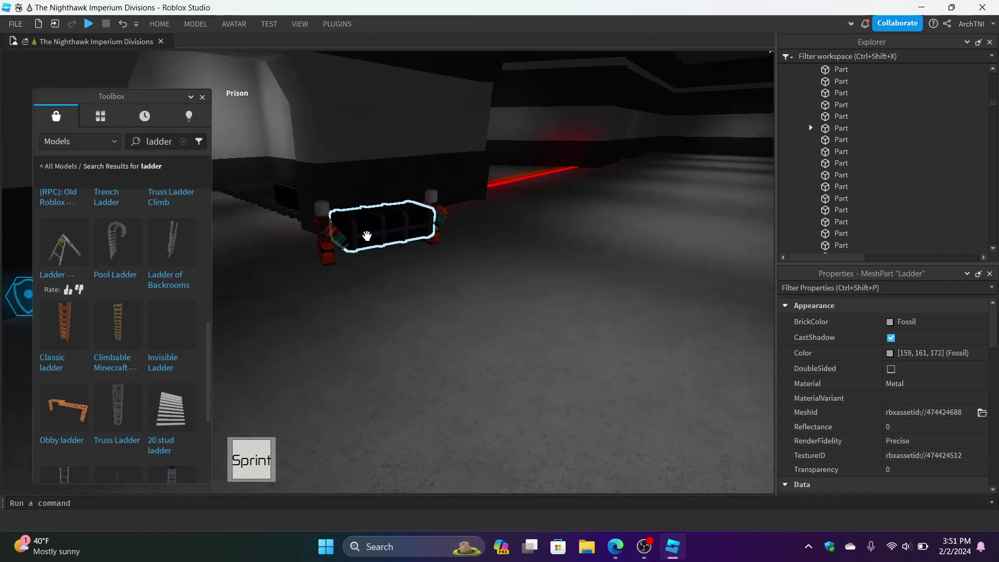
left_click_drag(342, 234, 430, 397)
right_click_drag(430, 397, 431, 396)
left_click_drag(430, 396, 456, 298)
right_click_drag(456, 299, 456, 299)
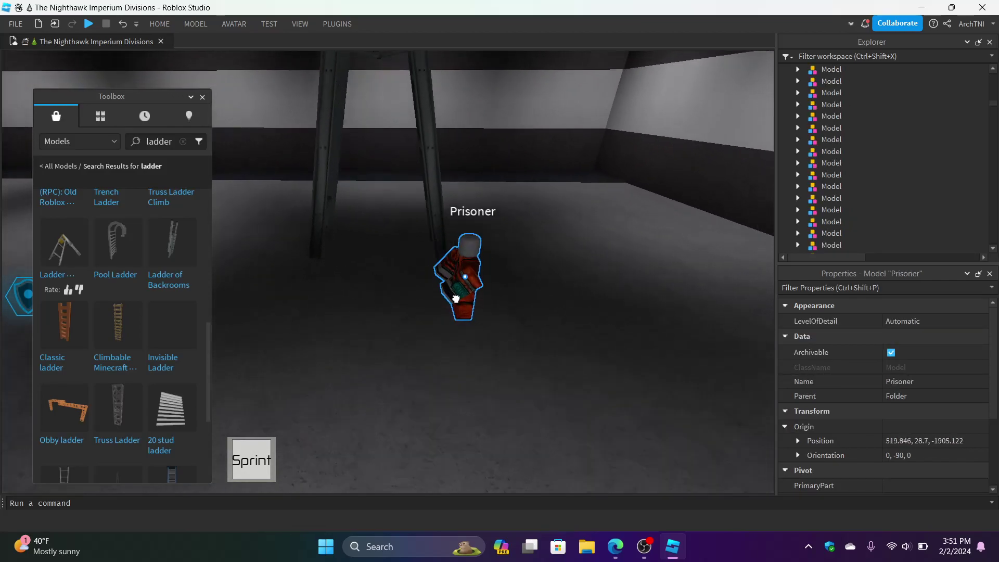
left_click_drag(456, 299, 456, 300)
right_click_drag(456, 300, 456, 300)
left_click_drag(456, 300, 425, 344)
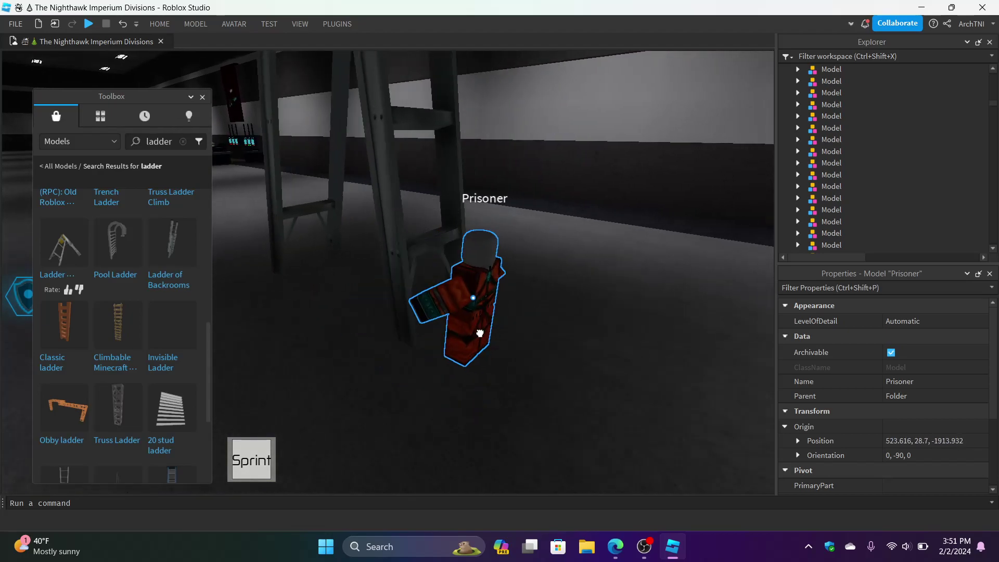
right_click_drag(403, 348, 404, 348)
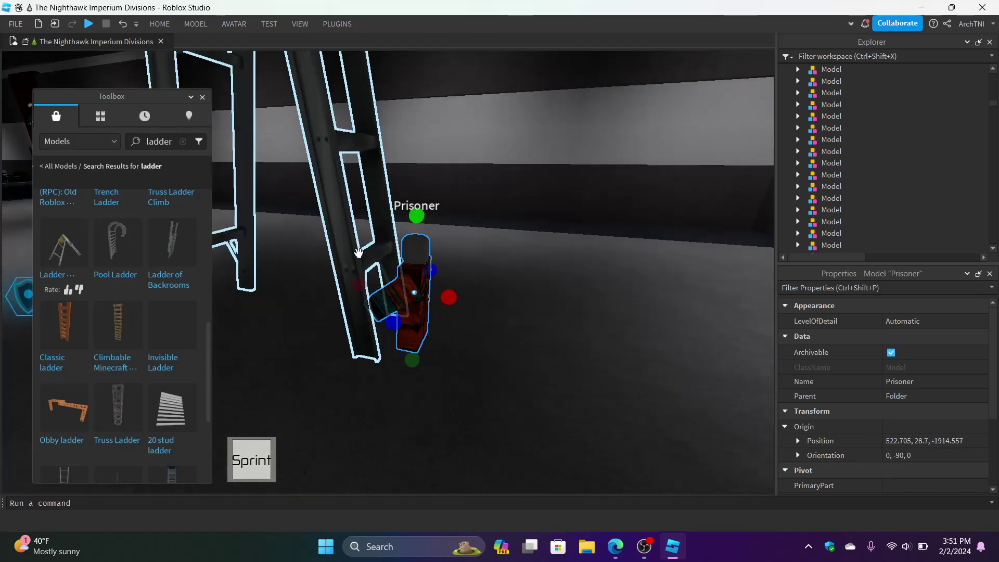
Step: Delete the stepladder standing beside the Prisoner
left_click(358, 253)
key("Delete")
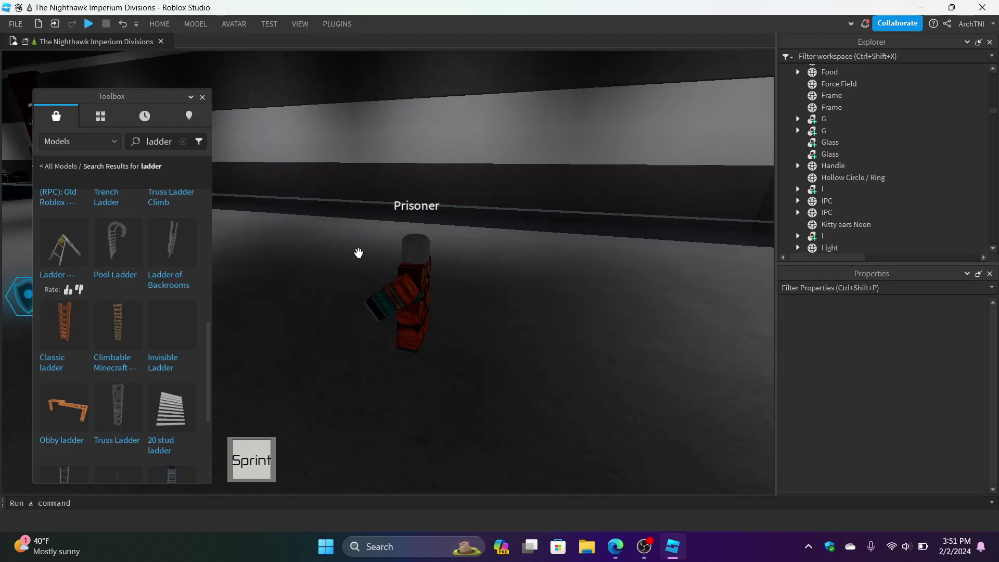
Step: Insert the Ladder of Backrooms model and move it next to the Prisoner
left_click(154, 257)
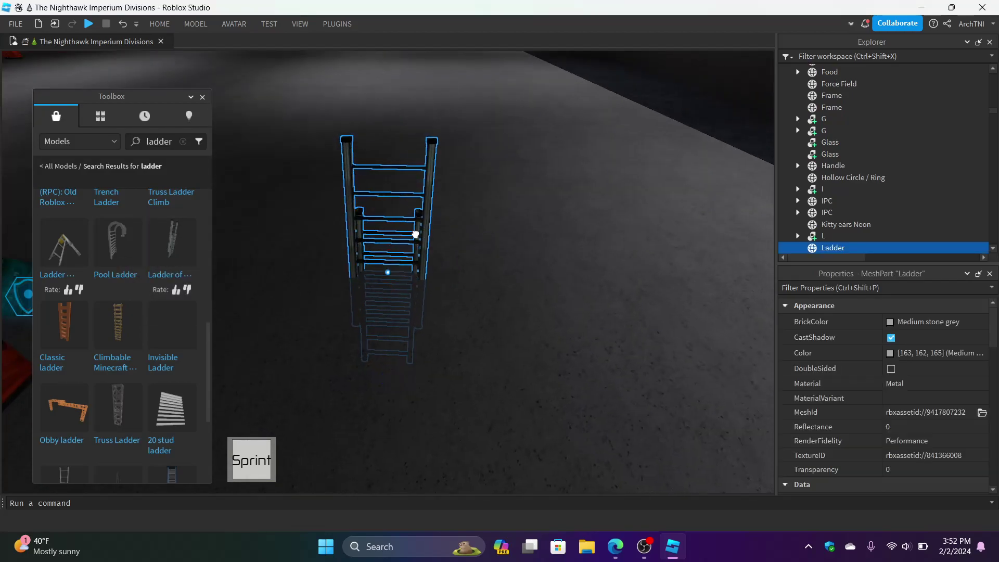
left_click_drag(415, 234, 335, 278)
right_click_drag(314, 276, 334, 279)
left_click_drag(334, 279, 347, 202)
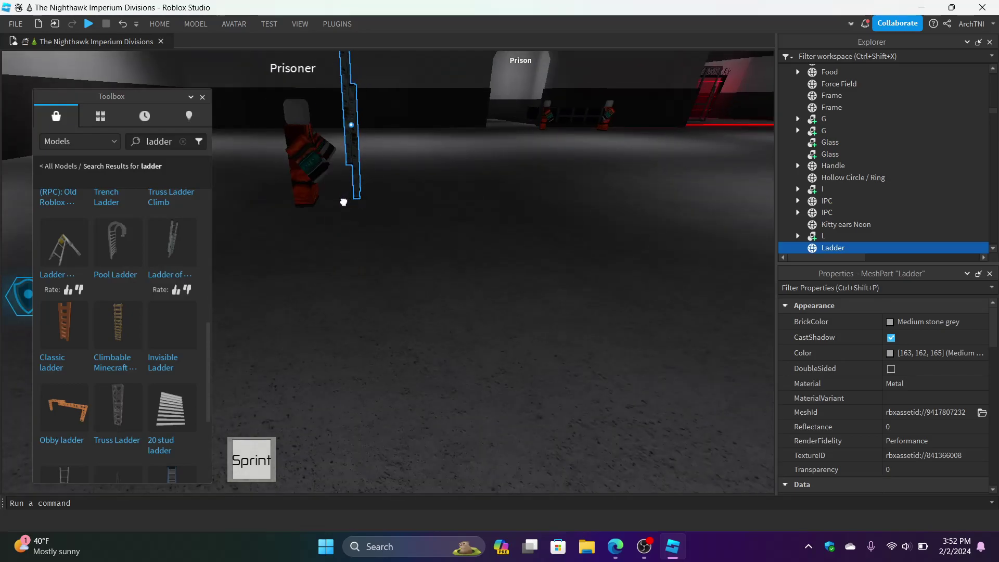
Step: Stretch the Backrooms ladder upward toward the room's ceiling
key("e")
key("a")
mouse_move(344, 203)
right_mouse_down()
mouse_move(350, 163)
mouse_move(343, 204)
right_mouse_up()
key("a")
scroll(344, 203, "up", 10)
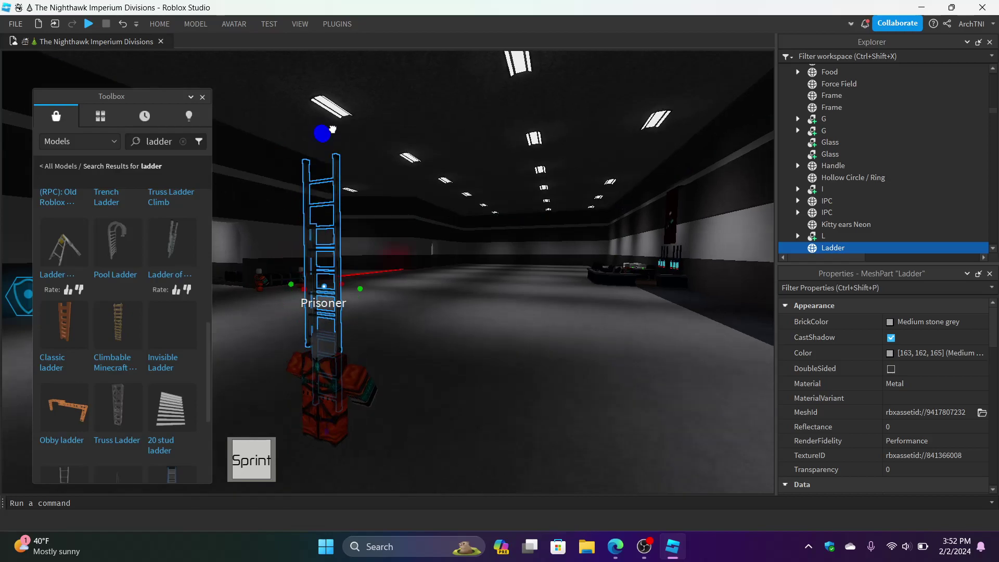
scroll(333, 135, "up", 4)
key("e")
left_click_drag(338, 125, 346, 114)
key("e")
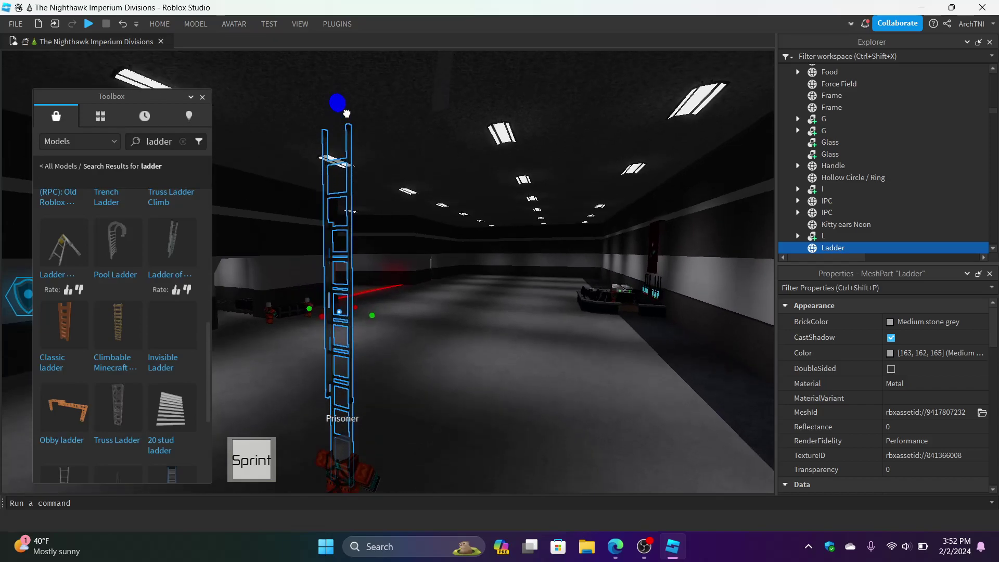
Step: Adjust the width of the Backrooms ladder beside the Prisoner
right_click_drag(441, 240, 427, 252)
key("d")
key("w")
key("d")
key("w")
key("w")
left_click_drag(450, 227, 463, 268)
right_click_drag(462, 230, 464, 267)
key("s")
left_click_drag(501, 183, 512, 188)
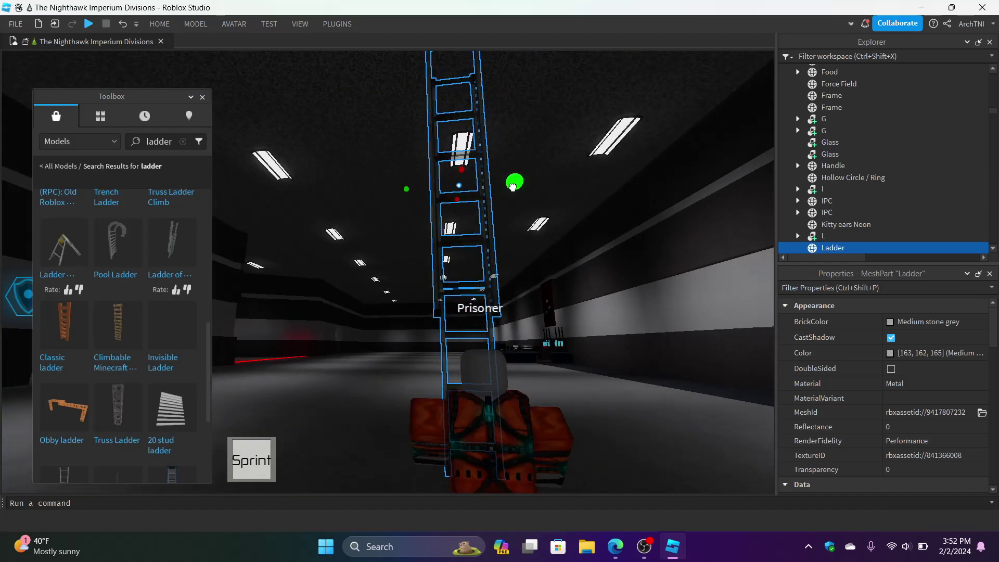
Step: Check the Backrooms ladder from the side against the Prisoner and delete it
key("w")
right_click_drag(555, 244, 554, 245)
key("a")
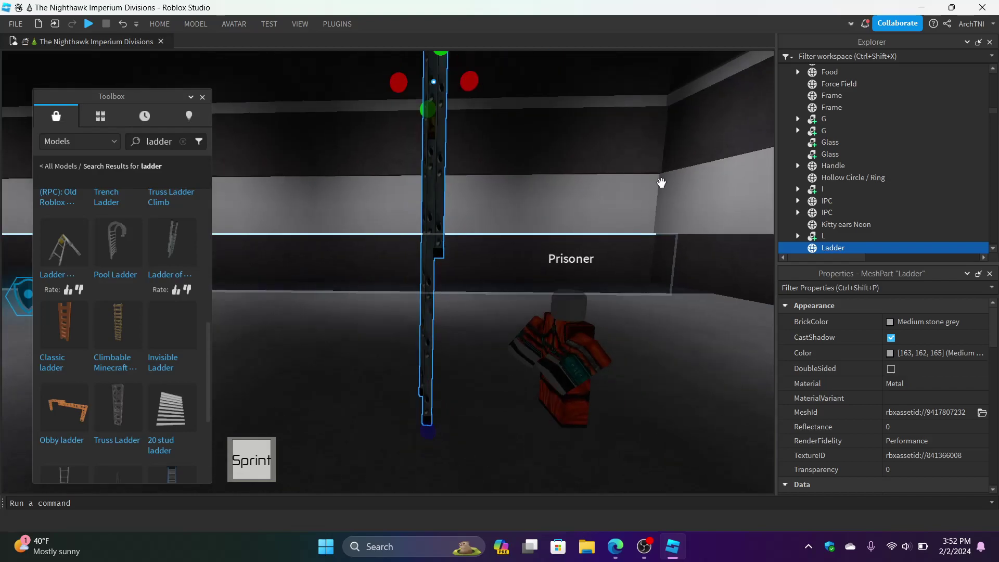
scroll(863, 250, "down", 3)
key("w")
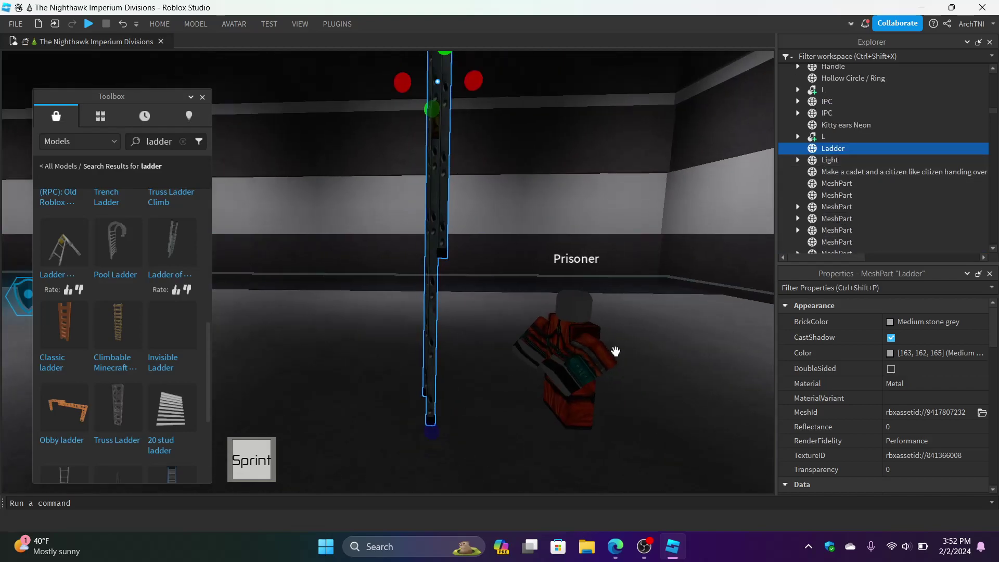
right_click_drag(475, 275, 475, 275)
scroll(475, 274, "up", 3)
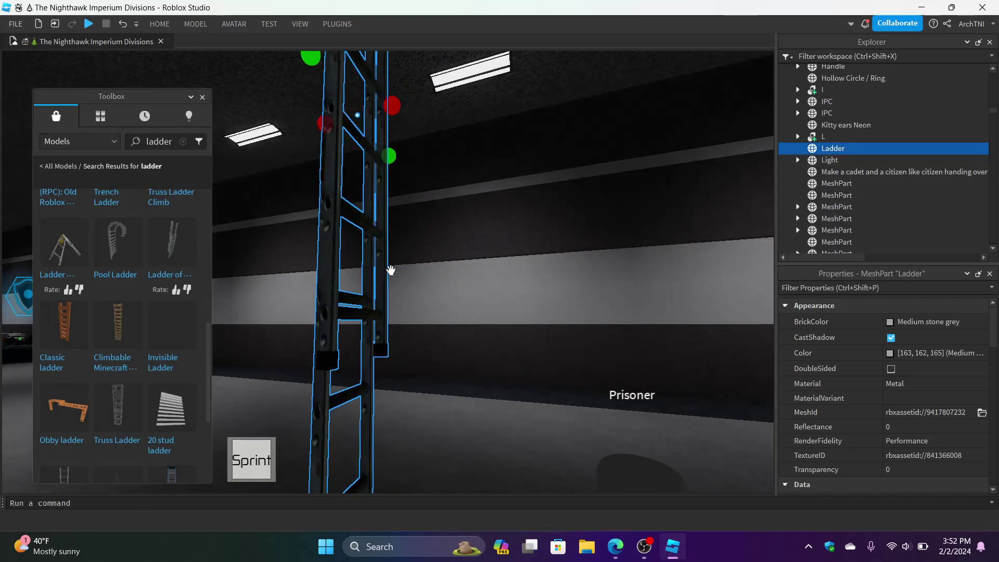
scroll(386, 269, "down", 6)
key("Delete")
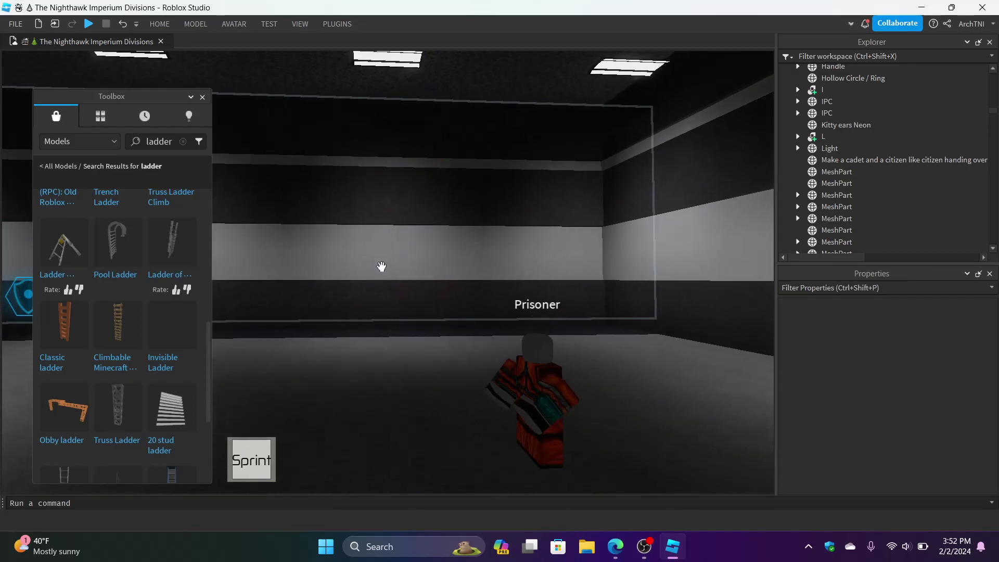
Step: Insert the blue step-style Ladder model from the ladder search results and place it on the floor near the Prisoner
mouse_move(173, 374)
scroll(175, 375, "down", 3)
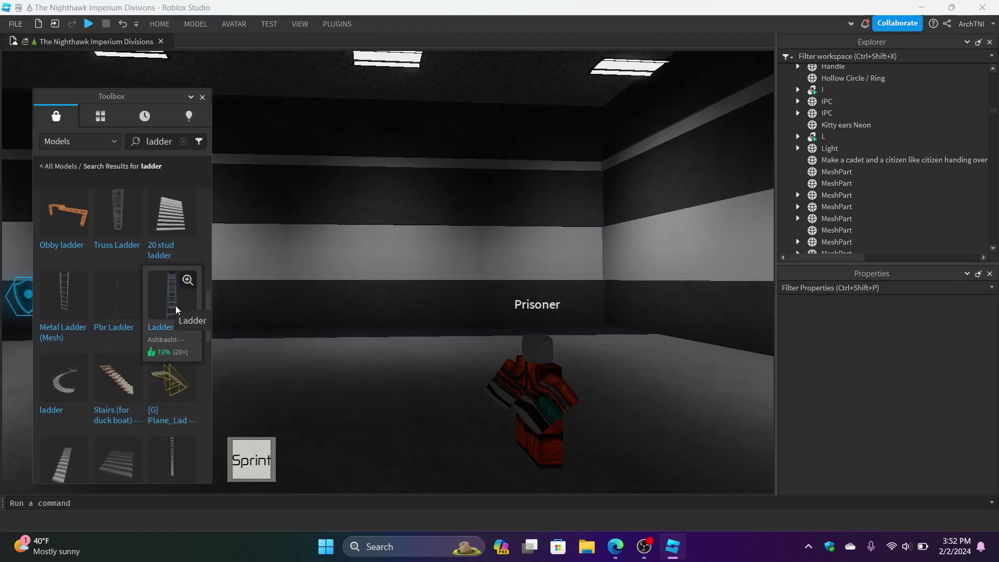
left_click(176, 309)
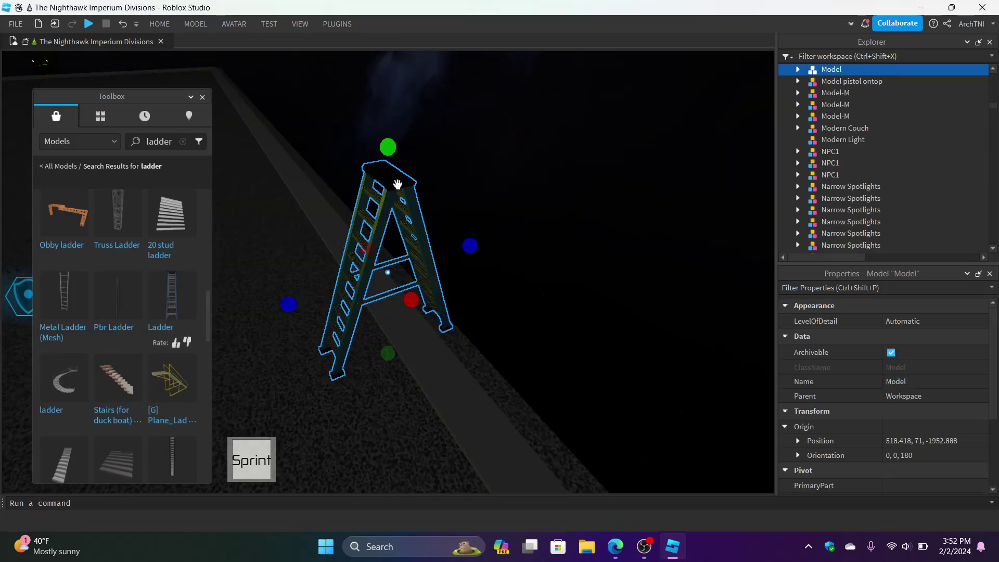
left_click_drag(377, 195, 418, 337)
right_click_drag(417, 338, 418, 338)
left_click_drag(418, 338, 418, 327)
right_click_drag(418, 338, 418, 327)
left_click_drag(418, 328, 508, 270)
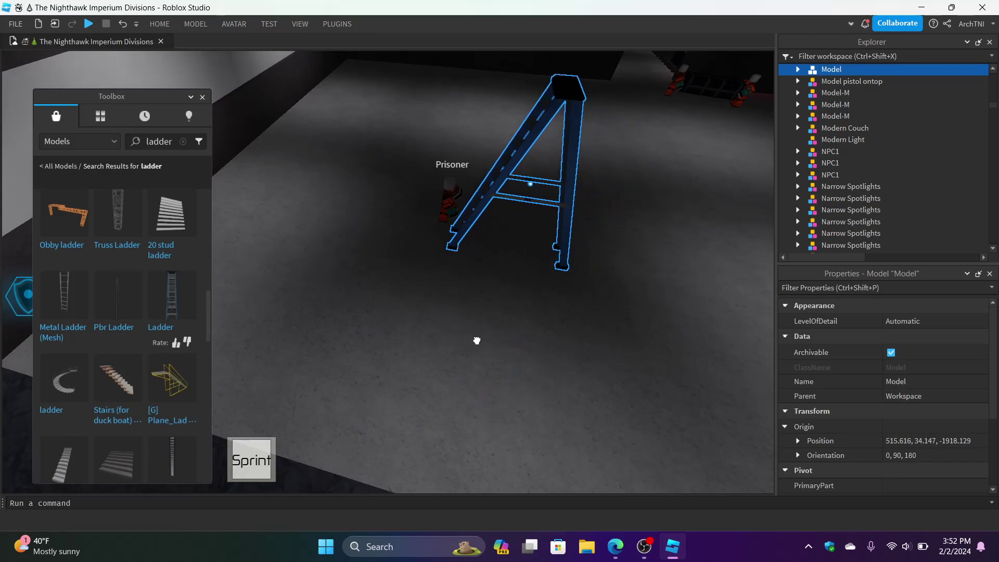
Step: Examine the blue stepladder's size and placement relative to the Prisoner from several angles
left_click_drag(485, 305, 485, 304)
key("w")
right_click_drag(477, 392, 477, 391)
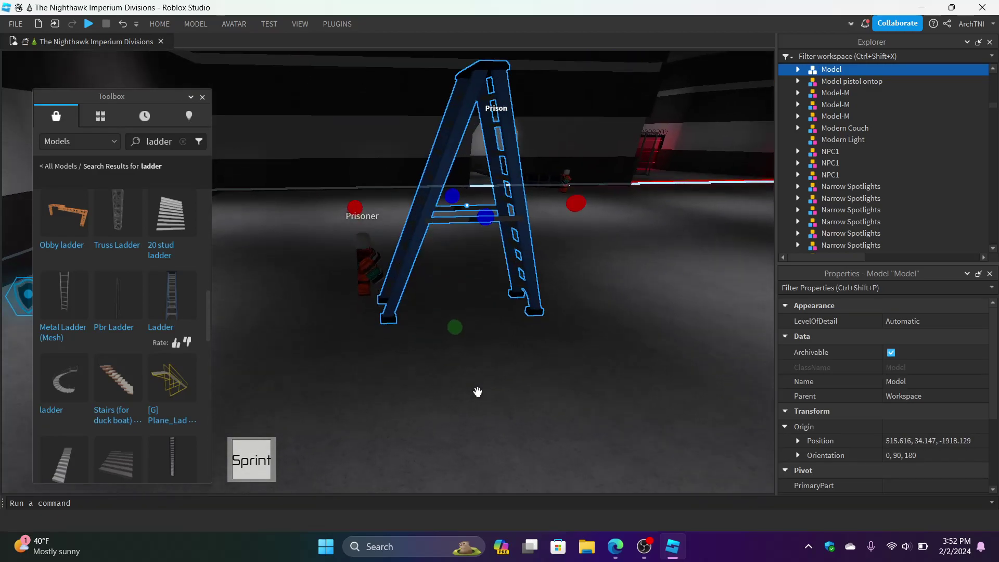
key("q")
key("w")
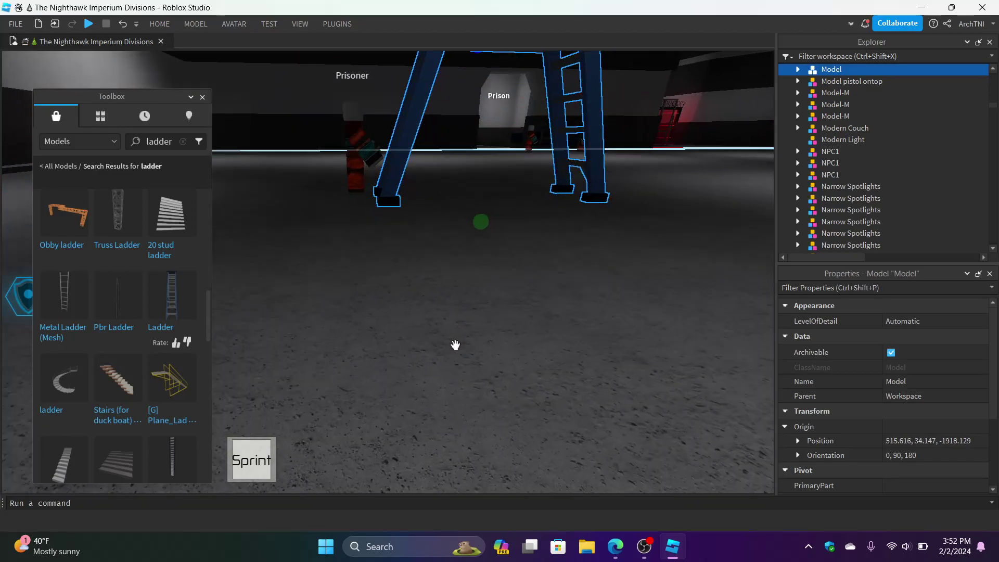
key("e")
scroll(455, 346, "down", 3)
mouse_move(455, 346)
right_mouse_down()
mouse_move(442, 347)
mouse_move(492, 359)
mouse_move(455, 345)
right_mouse_up()
key("a")
key("w")
key("w")
key("s")
key("d")
right_click_drag(520, 348, 519, 346)
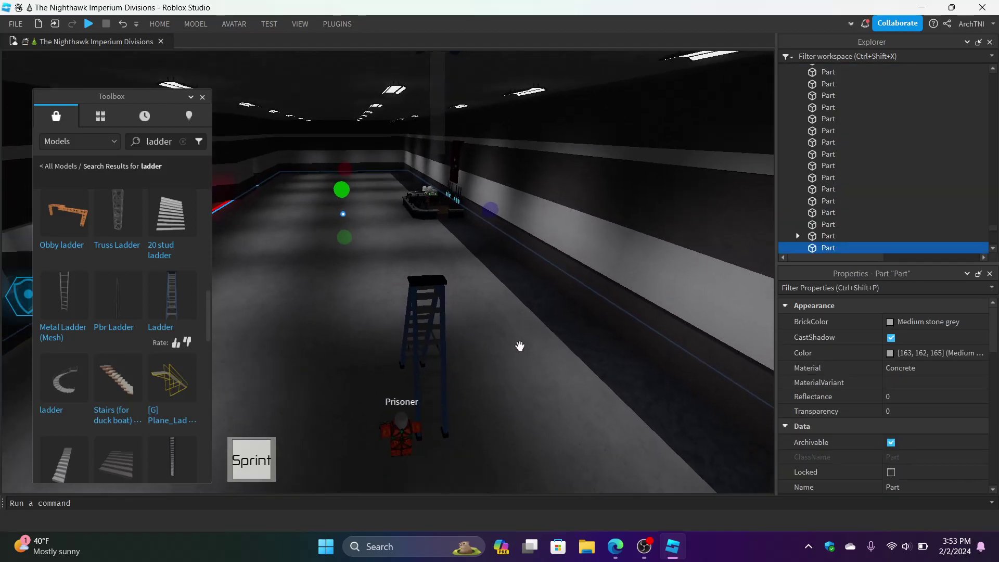
right_click_drag(478, 313, 478, 314)
key("w")
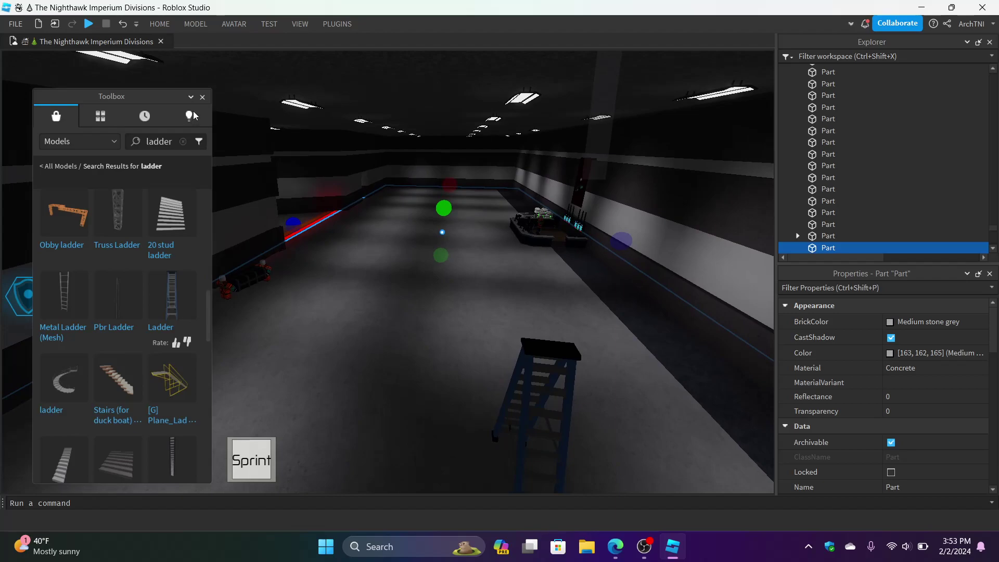
Step: Expand the blue stepladder's model hierarchy and delete its ThumbnailCamera
left_click(541, 406)
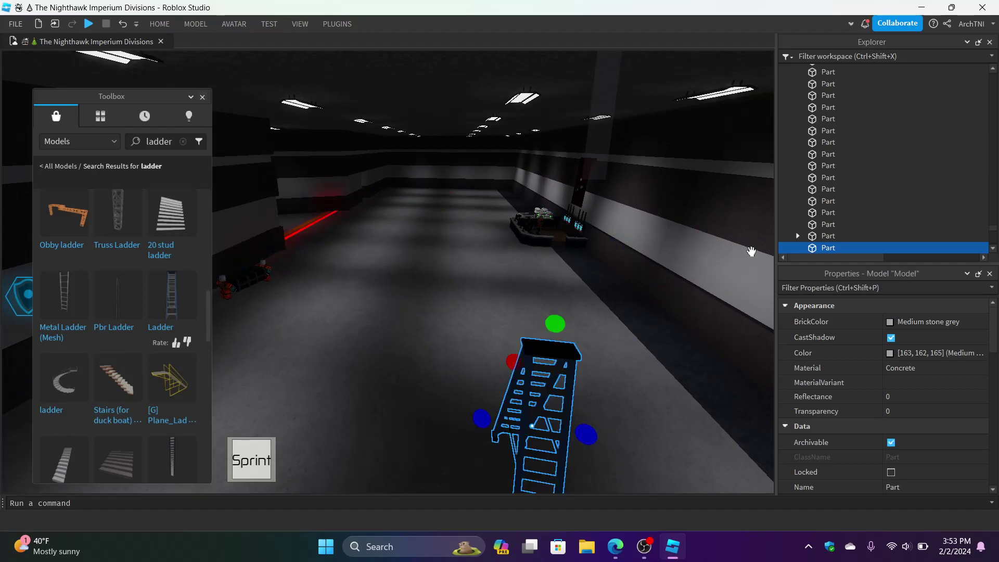
left_click(797, 70)
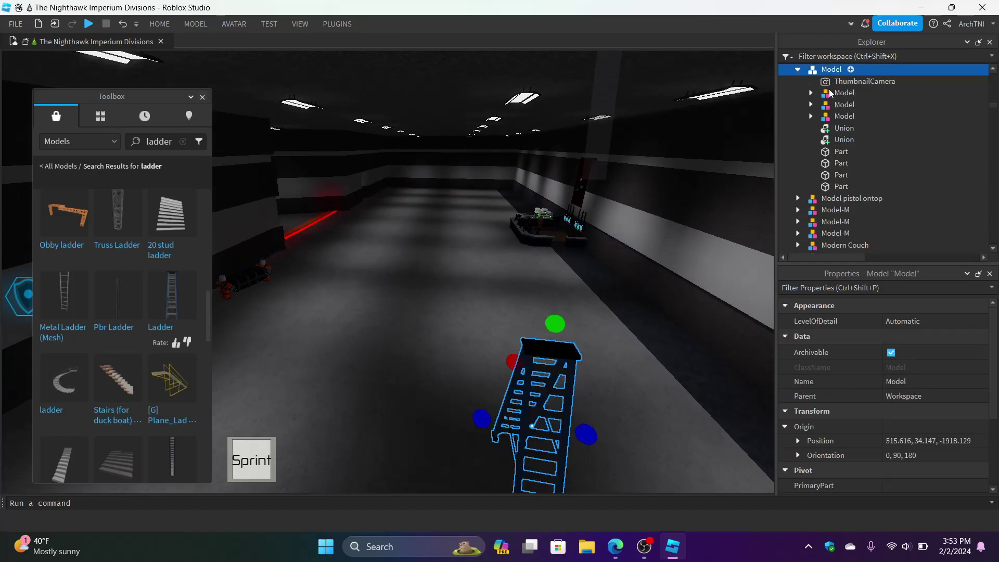
left_click(810, 93)
left_click(840, 82)
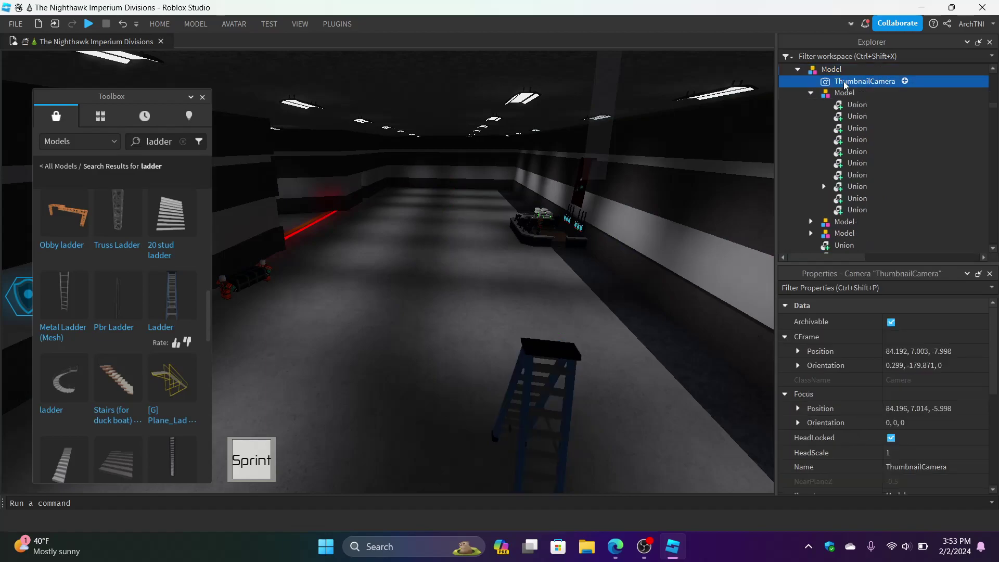
key("Delete")
Step: Examine the children of the blue stepladder's three nested models
left_click(823, 176)
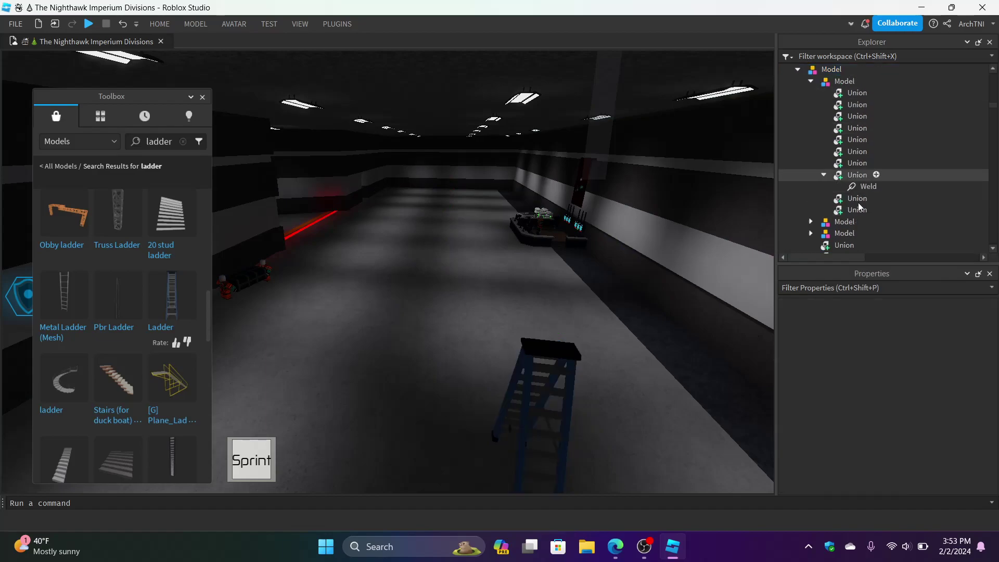
scroll(860, 183, "down", 3)
left_click(809, 156)
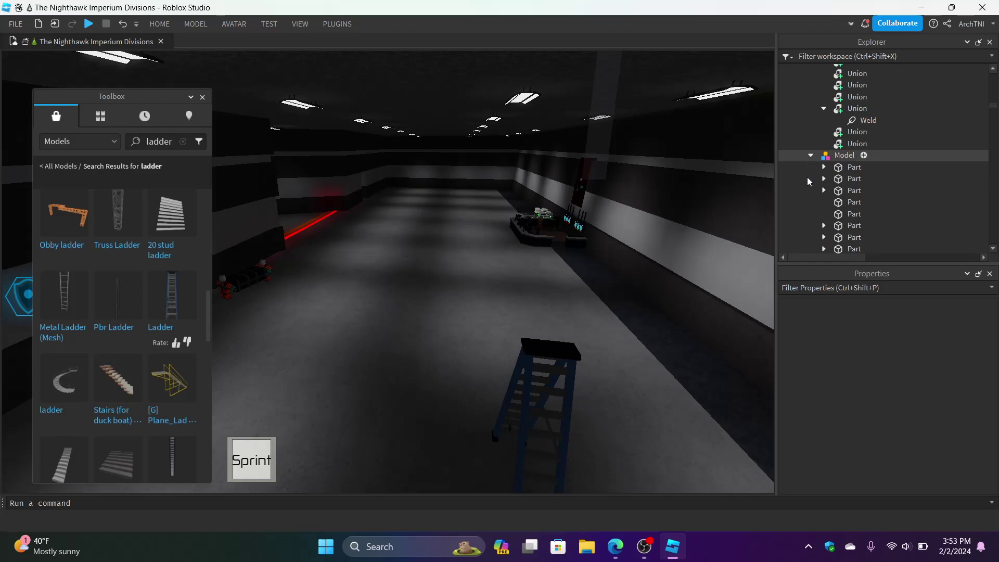
scroll(808, 196, "down", 3)
scroll(807, 196, "down", 1)
left_click(809, 221)
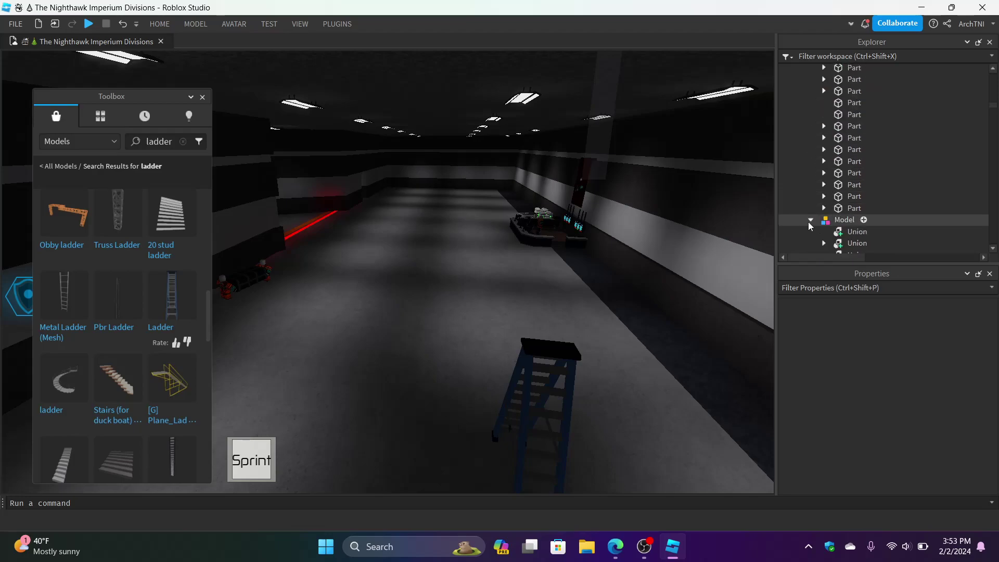
scroll(808, 221, "down", 2)
scroll(825, 171, "down", 2)
Step: Examine the contents of the individual parts inside the blue stepladder's nested models
left_click(824, 111)
scroll(824, 136, "up", 2)
left_click(822, 130)
left_click(822, 118)
left_click(823, 105)
scroll(822, 135, "up", 2)
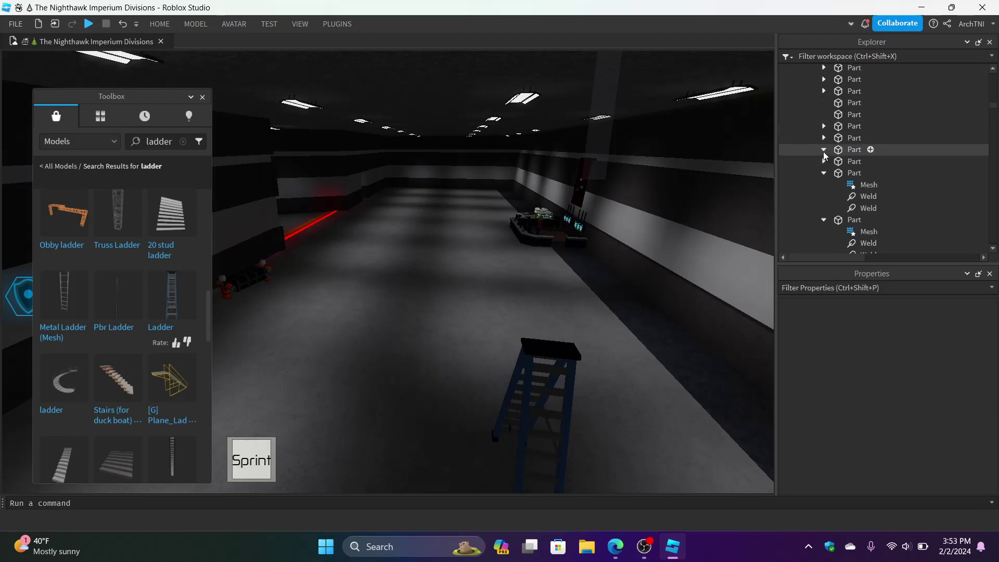
left_click(824, 149)
left_click(823, 185)
left_click(824, 138)
left_click(823, 126)
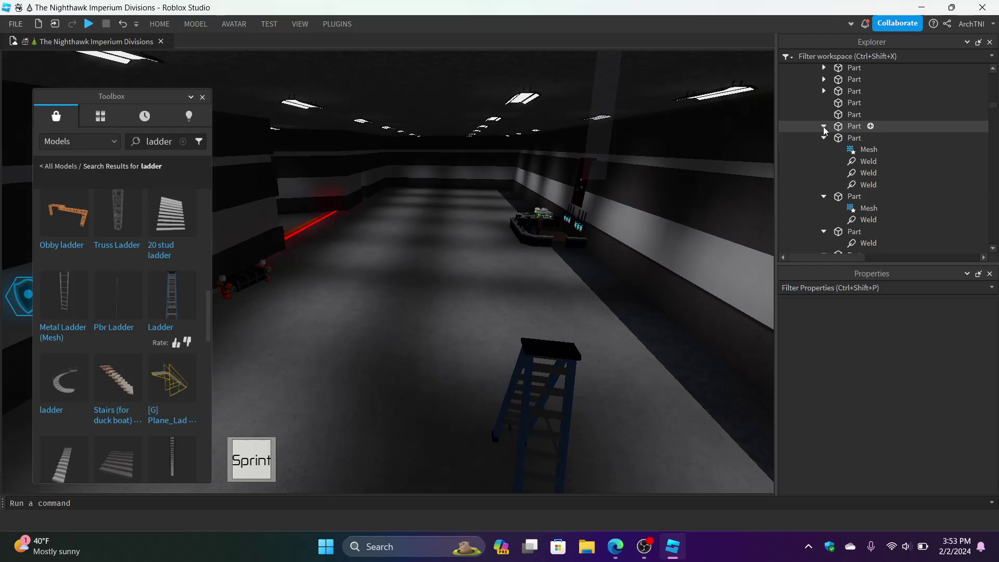
scroll(823, 126, "up", 2)
left_click(824, 158)
left_click(820, 145)
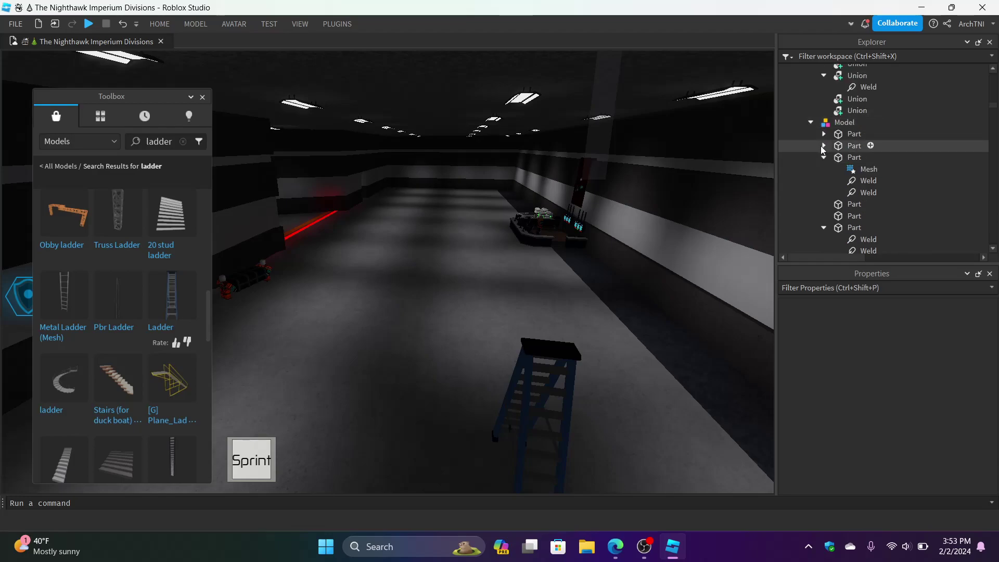
left_click(823, 133)
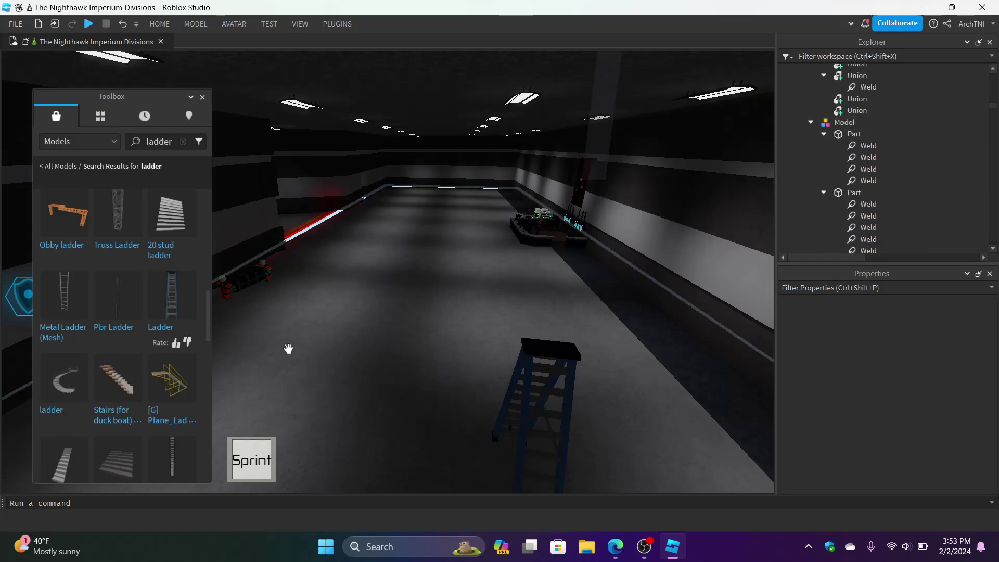
Step: Insert the [G] Plane_Ladder model from the ladder search results and delete the blue stepladder
right_click_drag(341, 391, 346, 397)
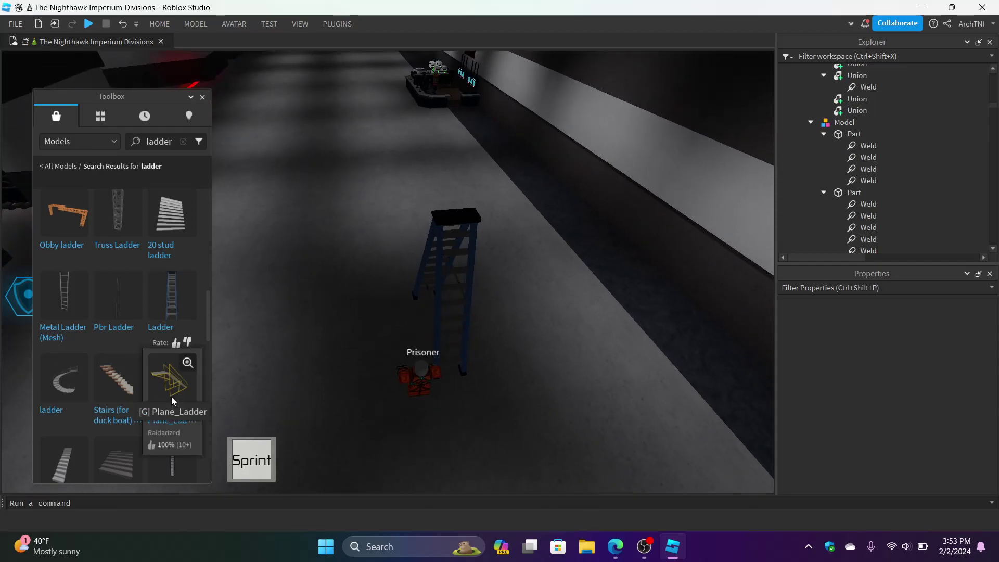
left_click(172, 392)
right_click_drag(428, 319, 419, 318)
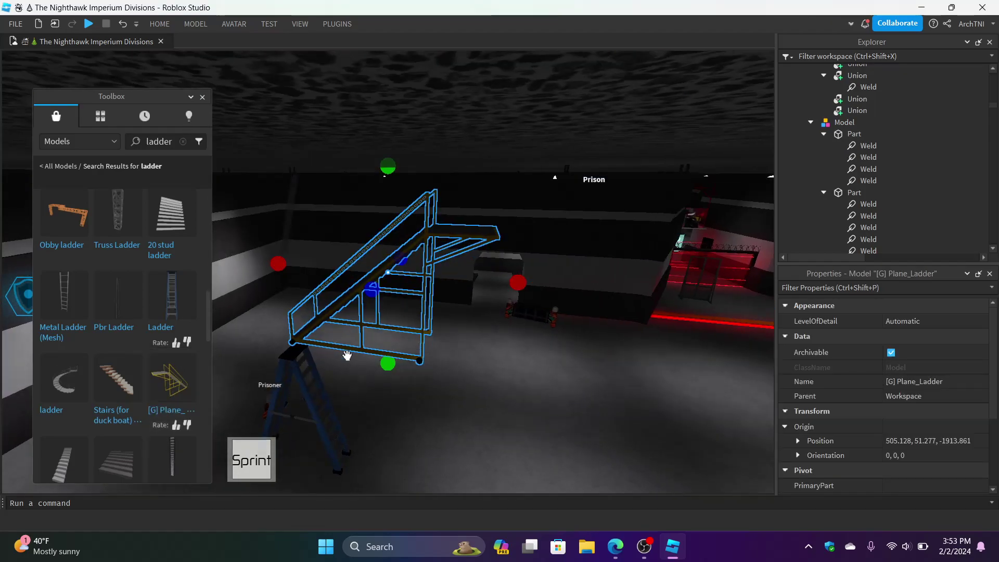
left_click(316, 368)
left_click(331, 361)
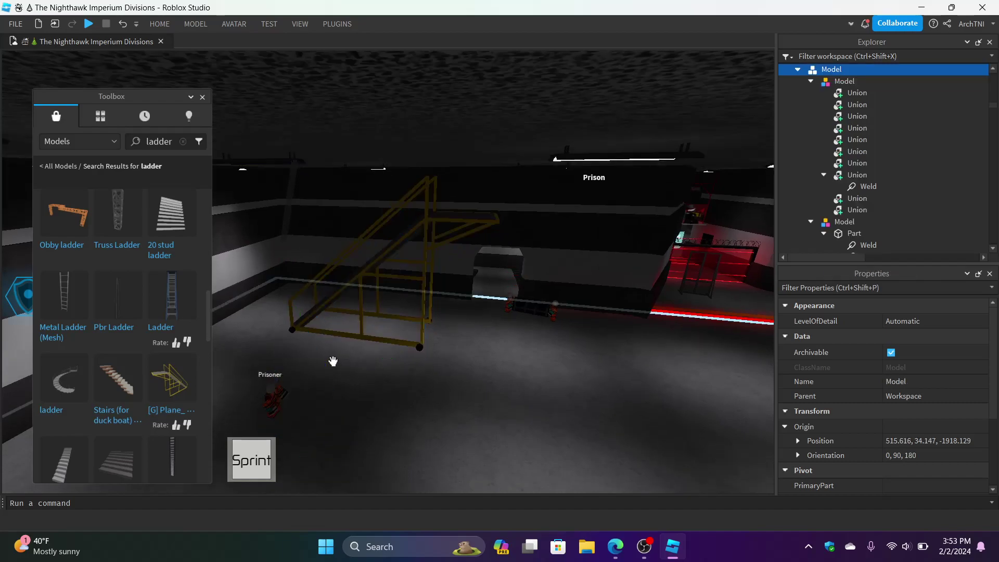
Step: Place the [G] Plane_Ladder on the floor near the Prisoner and rotate it to a -90° Y orientation
left_click(343, 351)
left_click_drag(328, 376, 367, 366)
key("r")
key("r")
key("r")
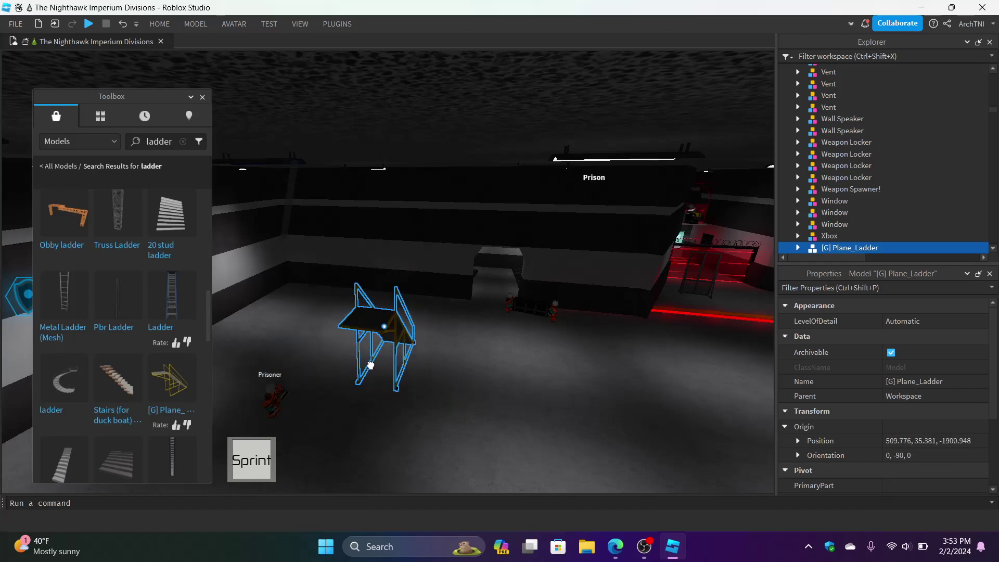
Step: Examine the rotated plane ladder's size relative to the Prisoner from several angles
left_click_drag(429, 384, 430, 384)
key("w")
right_click_drag(431, 384, 498, 405)
key("w")
key("s")
left_click_drag(499, 405, 460, 398)
key("w")
right_click_drag(460, 398, 459, 398)
key("s")
key("d")
Step: Reposition the plane ladder on the floor in front of the Prisoner at about X 520.6, Z -1898.8
left_click(464, 418)
left_click(464, 418)
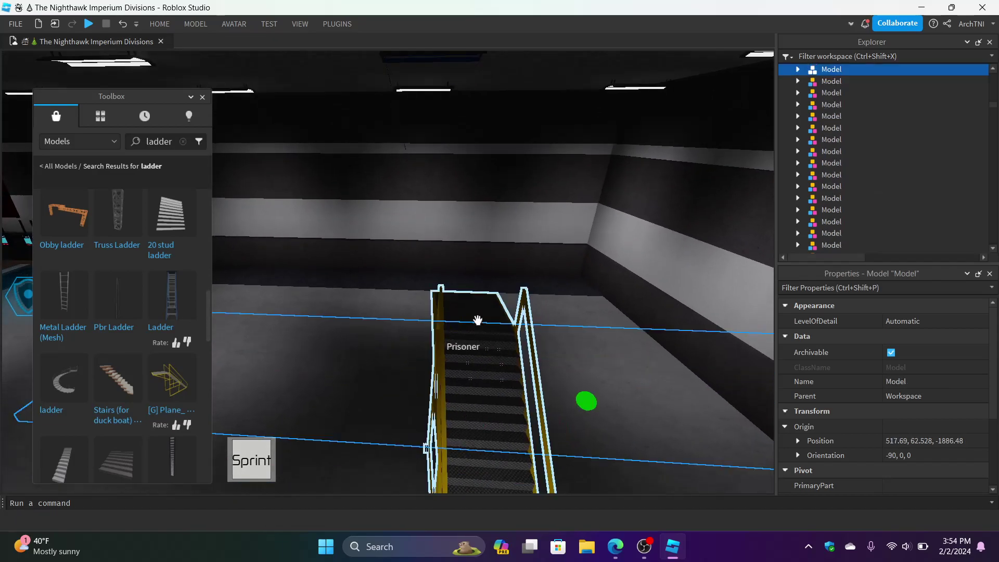
left_click(478, 320)
left_click_drag(456, 399, 464, 383)
right_click_drag(463, 384, 451, 379)
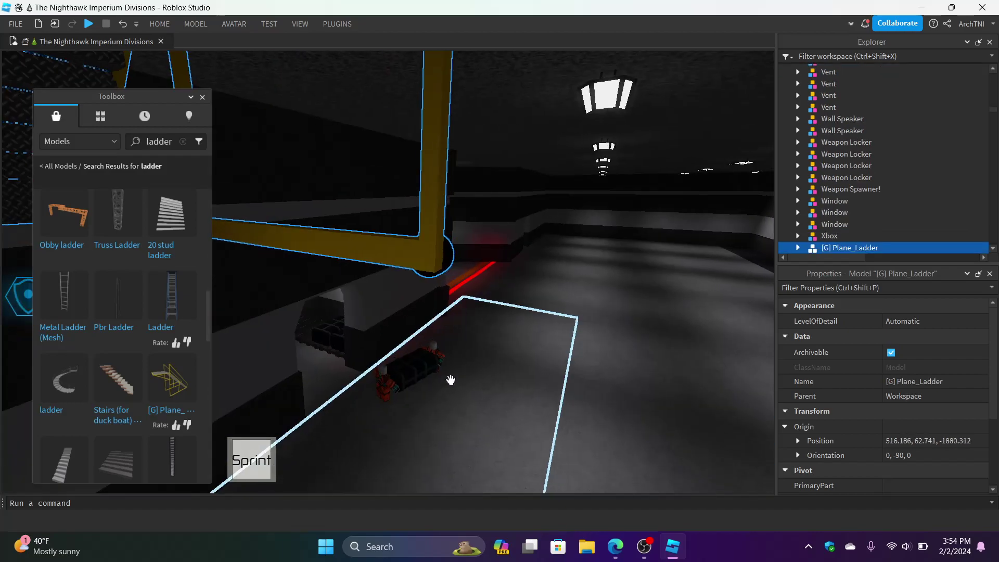
key("a")
left_click_drag(454, 249, 519, 397)
right_click_drag(524, 401, 520, 397)
left_click_drag(520, 396, 506, 404)
right_click_drag(519, 397, 506, 404)
left_click_drag(506, 404, 330, 310)
mouse_move(330, 310)
right_mouse_down()
mouse_move(363, 332)
mouse_move(335, 314)
mouse_move(348, 316)
right_mouse_up()
key("s")
key("d")
Step: Shift the plane ladder with the Move tool to about X 518.4, Z -1908.6, right beside the Prisoner
left_click(159, 27)
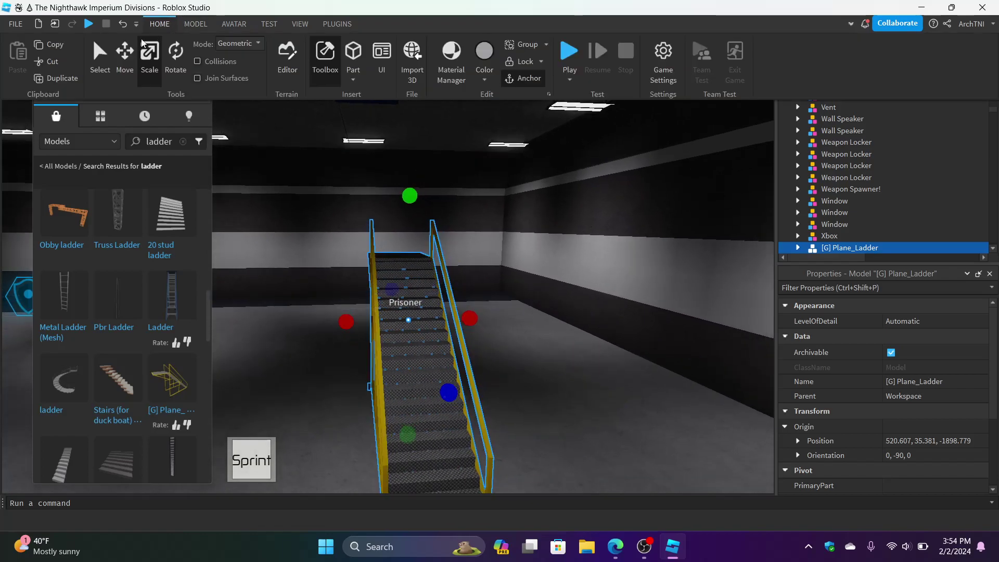
left_click_drag(472, 323, 459, 317)
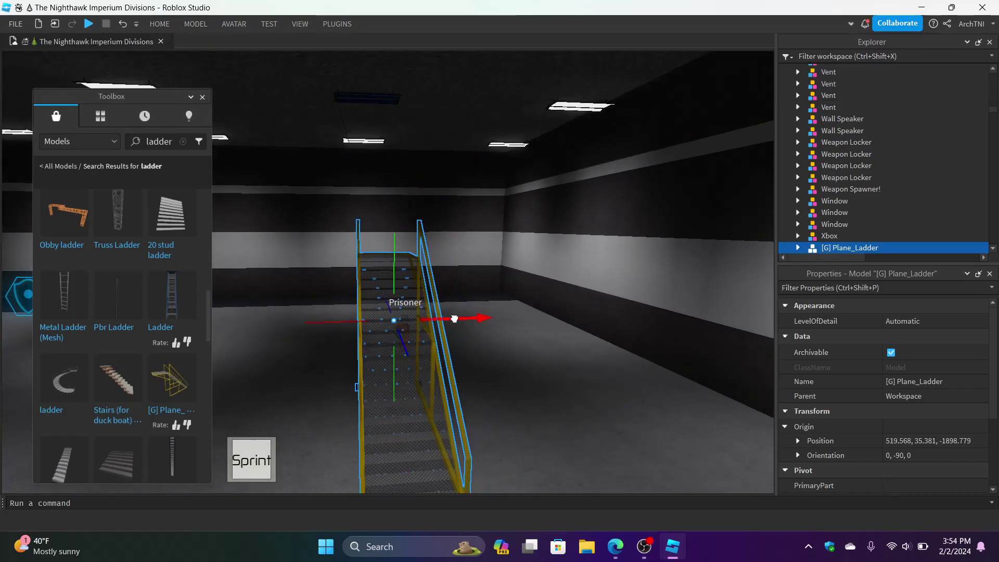
right_click_drag(447, 320, 471, 275)
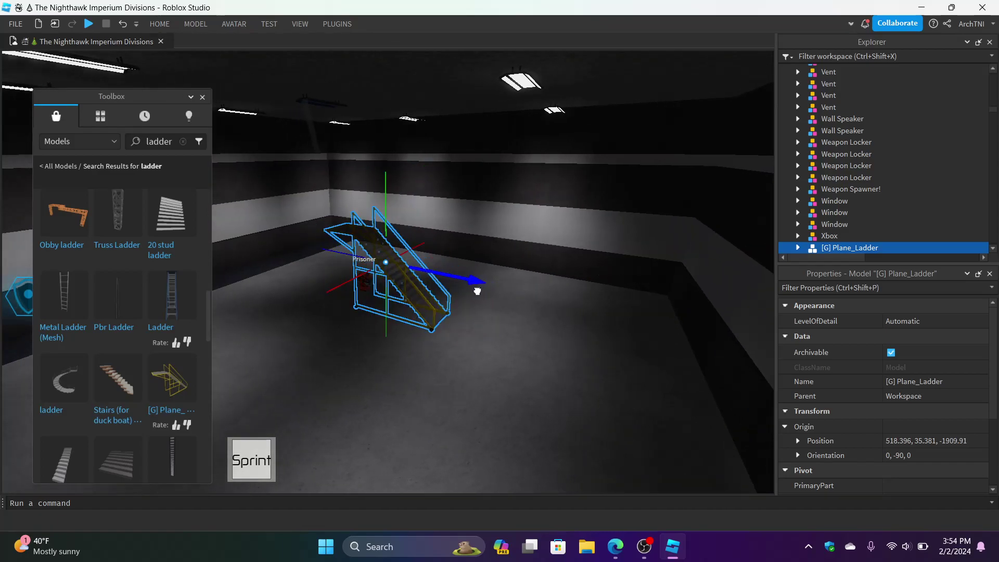
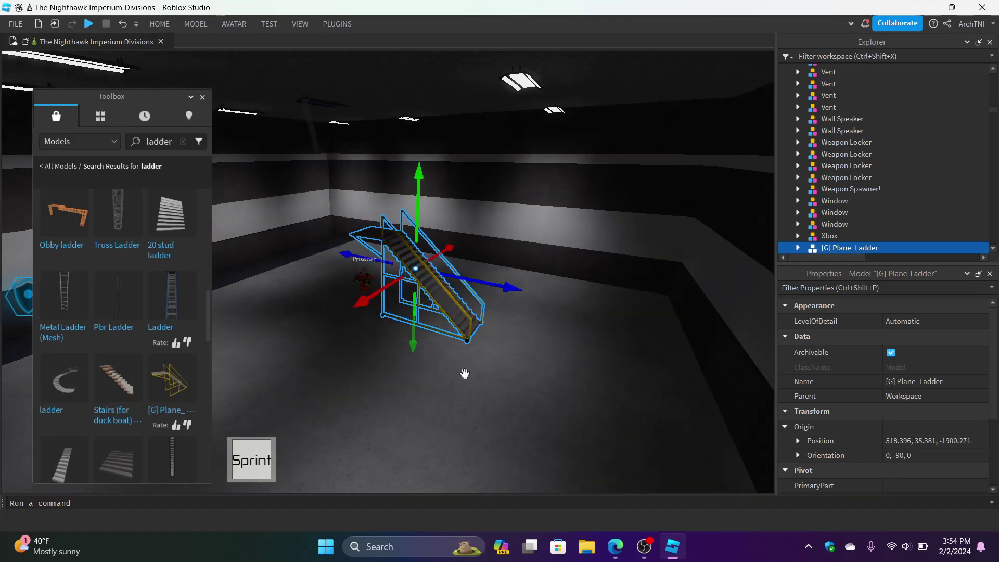
scroll(463, 372, "up", 5)
right_click_drag(462, 373, 442, 198)
right_click_drag(450, 337, 450, 337)
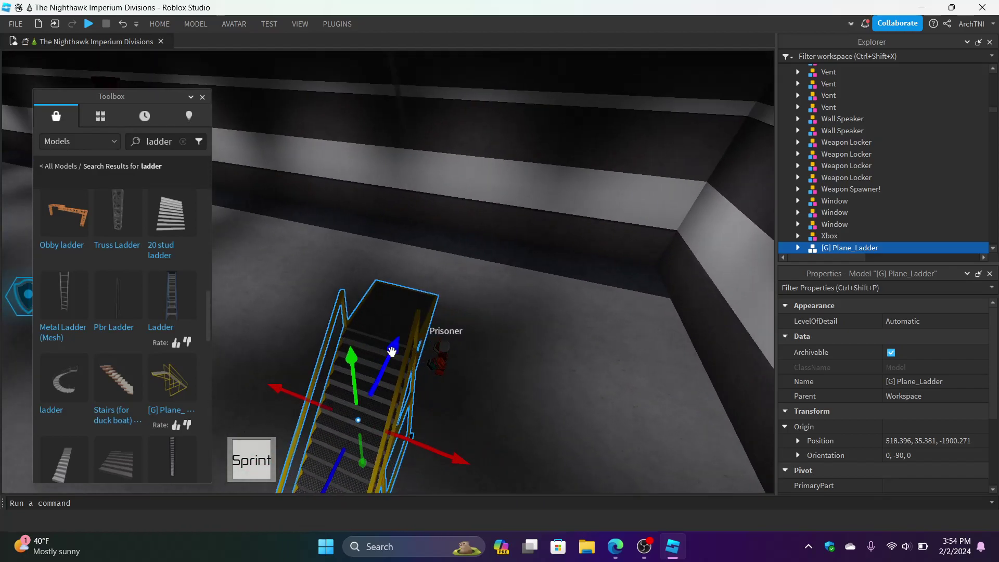
right_click_drag(402, 346, 468, 340)
key("s")
left_click_drag(452, 349, 518, 344)
key("d")
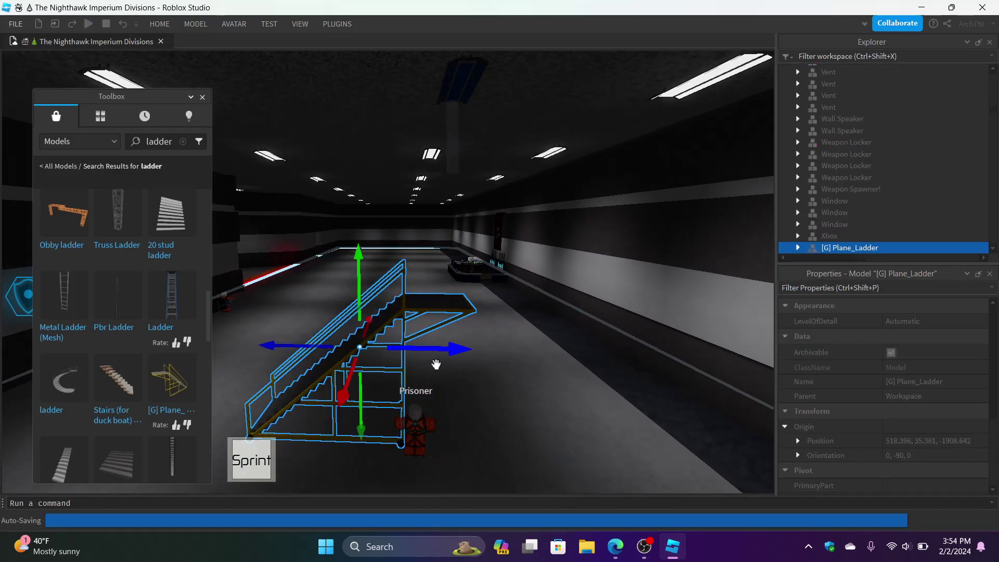
Step: Browse further through the ladder search results for other models
scroll(136, 352, "down", 3)
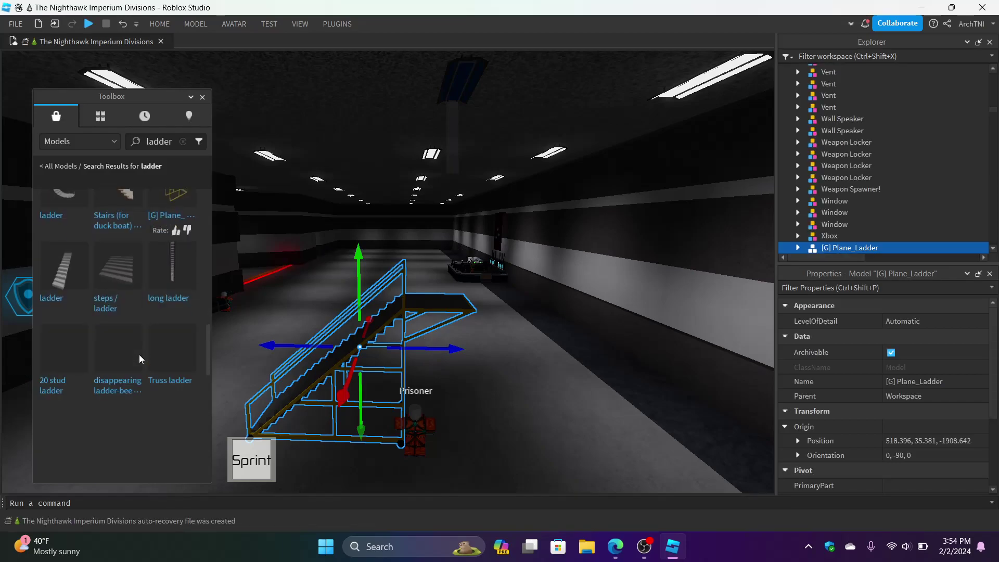
scroll(139, 355, "down", 5)
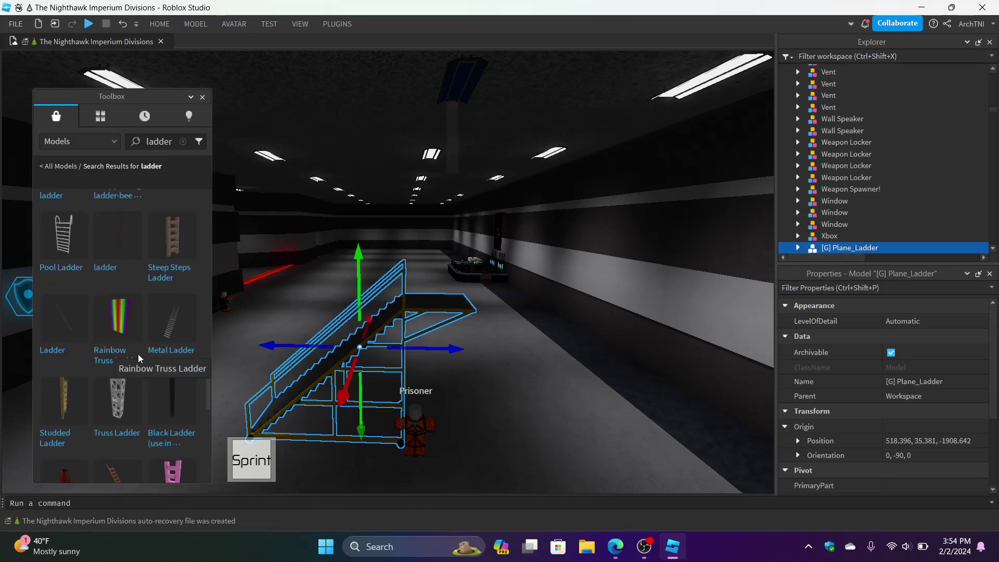
scroll(135, 354, "down", 5)
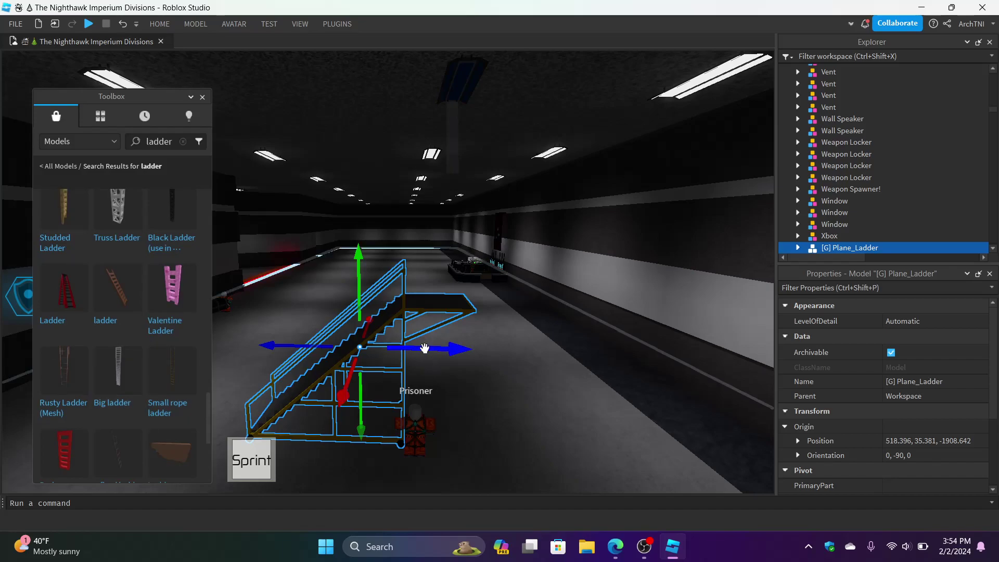
Step: Slide the plane ladder back to about Z -1898.1, duplicate it, and raise the copy to about Y 45.7, Z -1910.2
left_click_drag(425, 348, 333, 344)
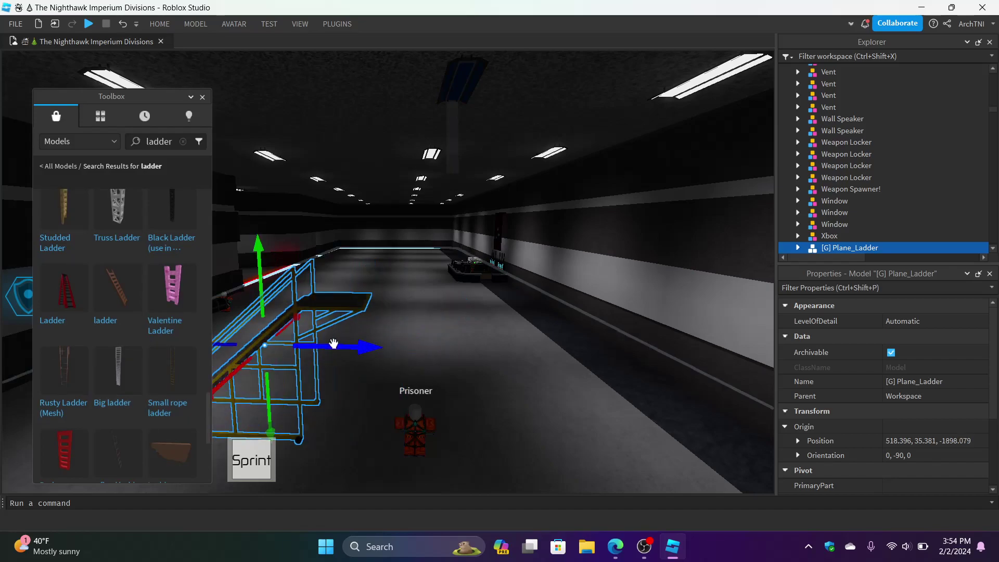
left_click_drag(446, 356, 441, 353)
left_click_drag(380, 296, 382, 194)
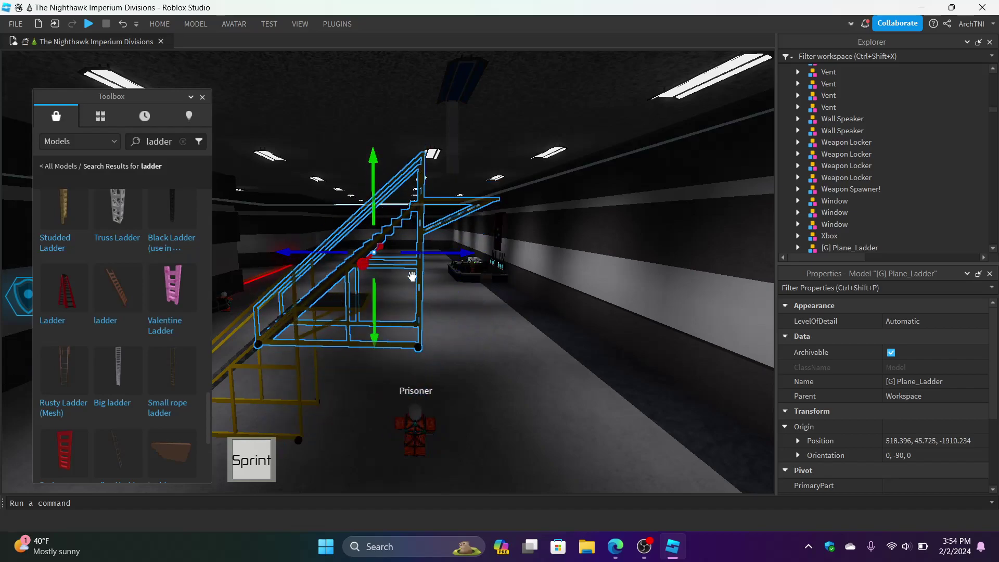
Step: Align the upper plane ladder with the lower flight at about X 518.5, Y 45.8
key("f")
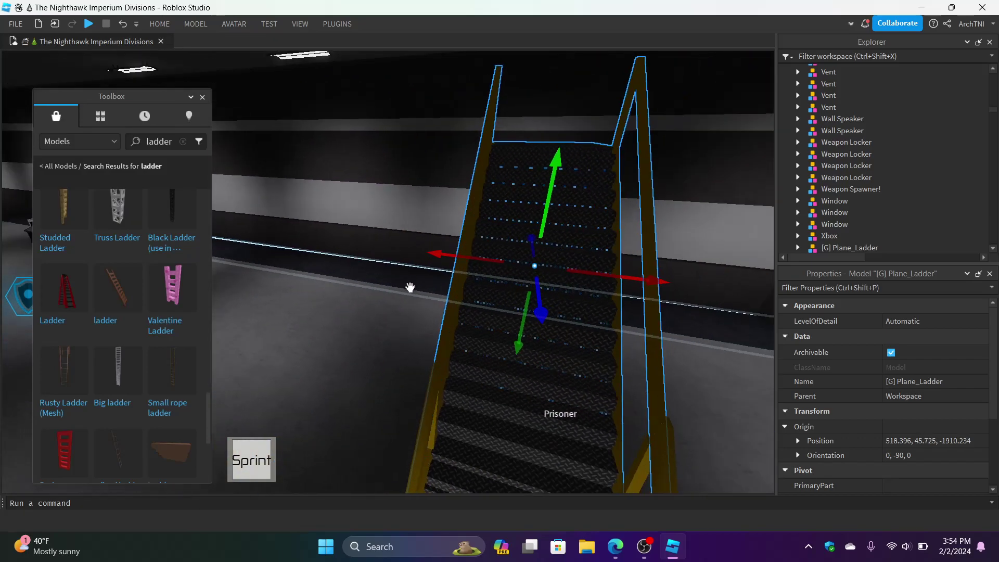
key("s")
right_click_drag(410, 288, 411, 276)
mouse_move(503, 314)
left_mouse_down()
mouse_move(493, 314)
mouse_move(522, 314)
left_mouse_up()
right_click_drag(446, 315, 447, 314)
left_click(455, 281)
left_click(574, 246)
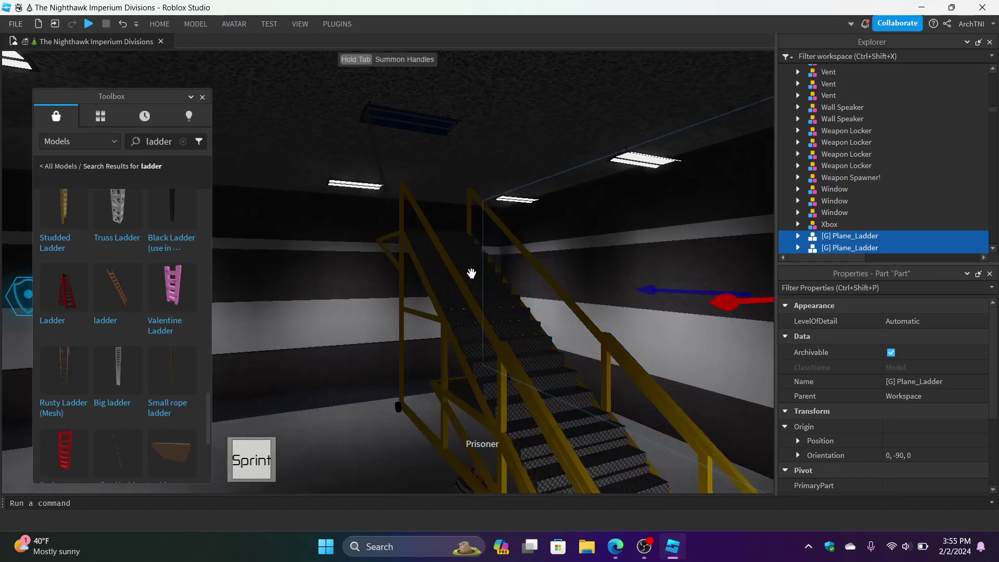
left_click(471, 273)
right_click_drag(470, 272, 470, 272)
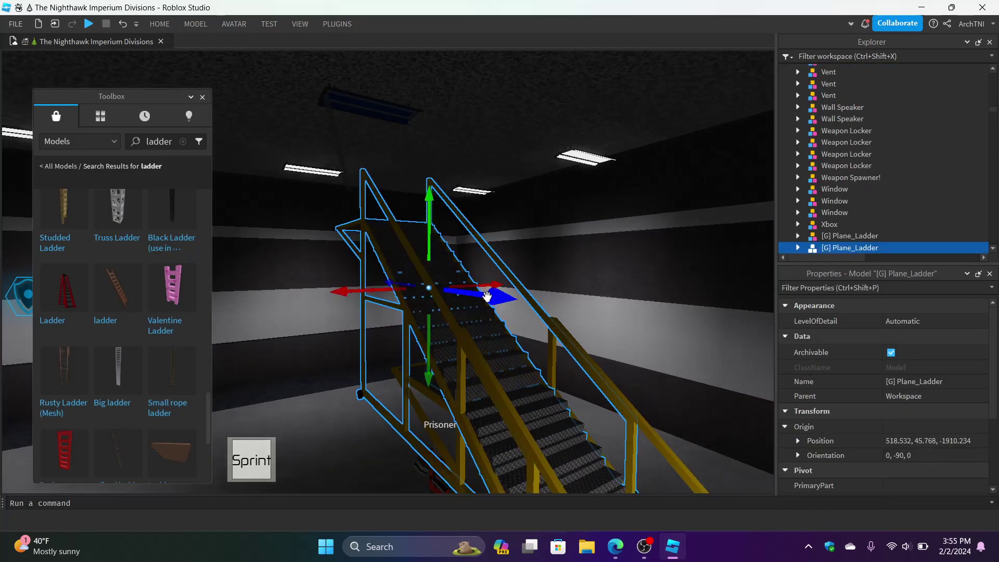
Step: Slide the upper plane ladder along its length to about Z -1910, where it continues the lower flight
left_click_drag(486, 296, 445, 286)
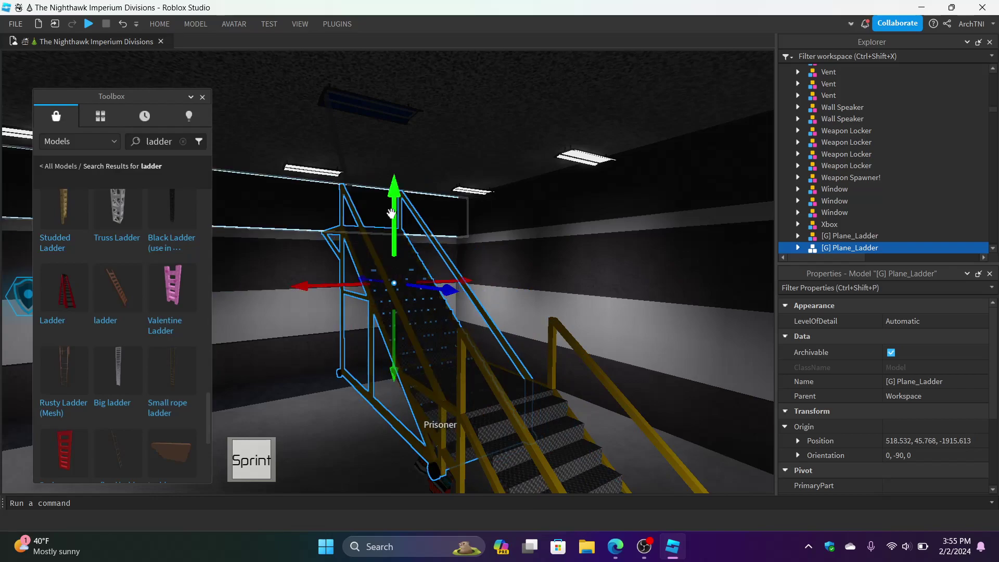
key("e")
key("d")
right_click_drag(430, 263, 490, 328)
left_click_drag(502, 314, 428, 309)
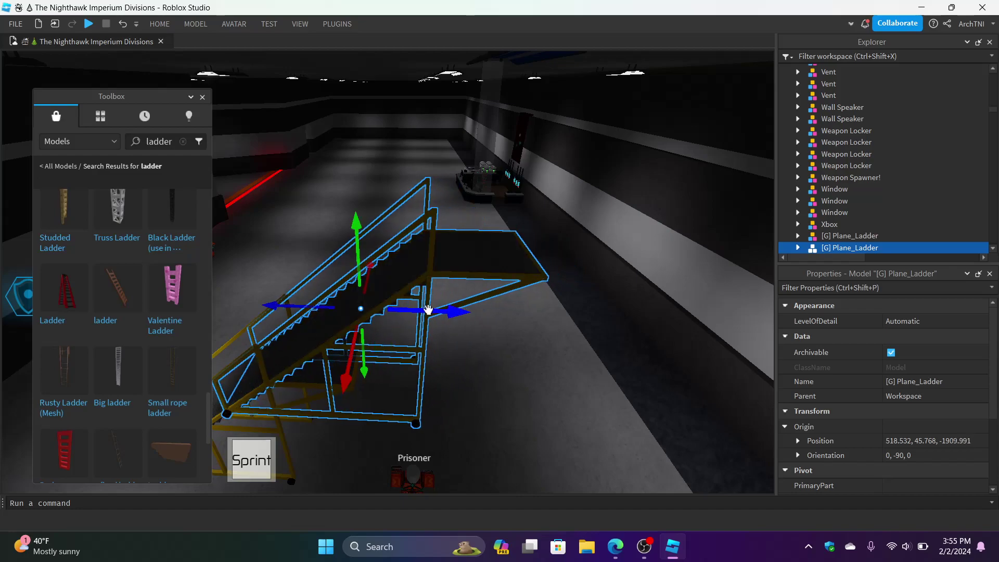
Step: Close the Toolbox and activate the Building Tools by F3X plugin
left_click(494, 351)
key("a")
key("w")
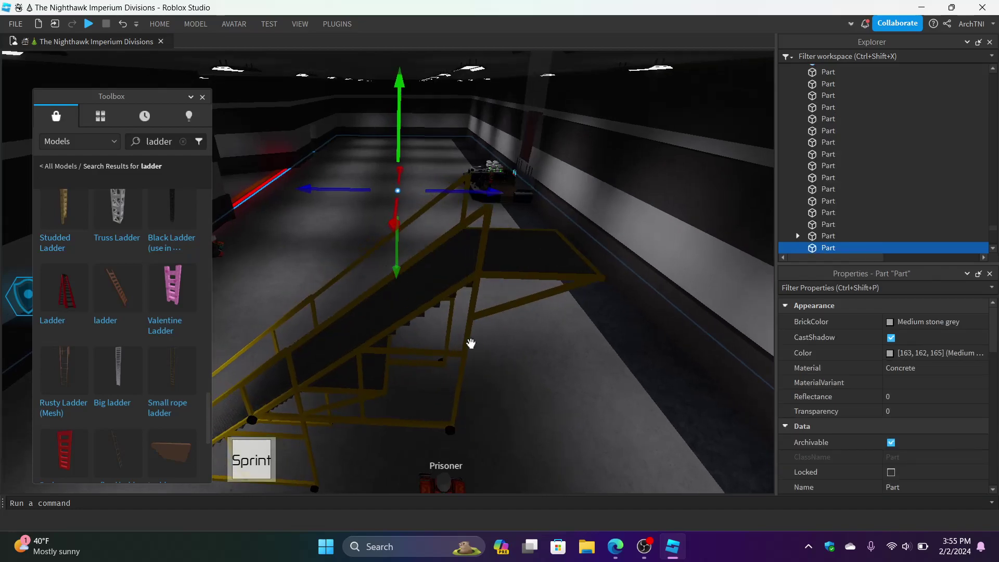
left_click(414, 316)
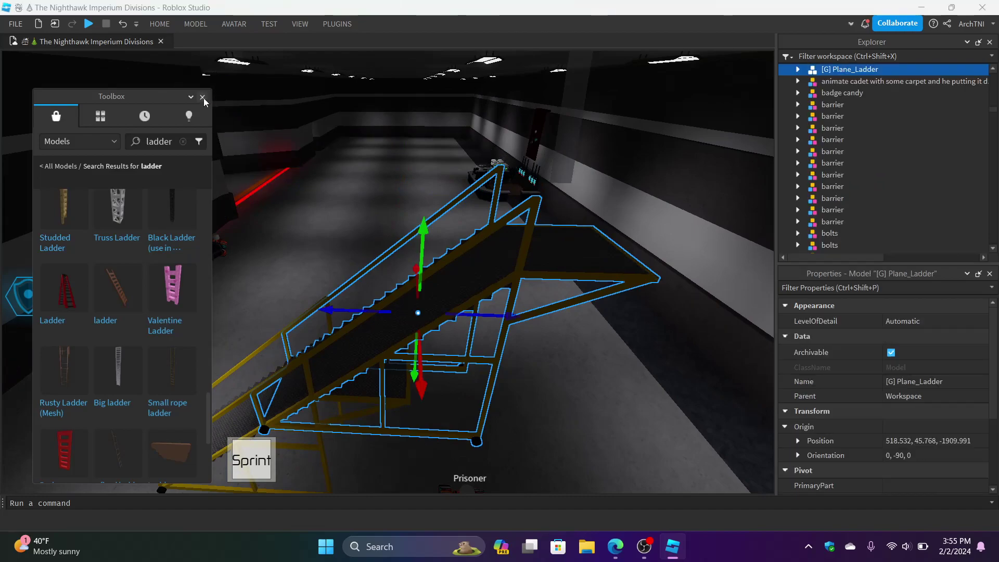
left_click(203, 98)
left_click(343, 24)
left_click(380, 52)
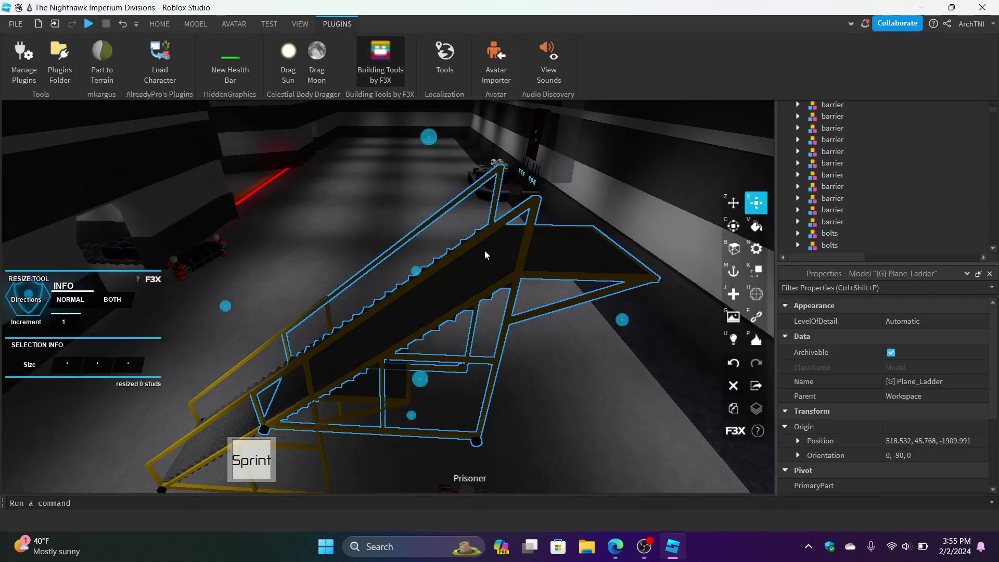
left_click(504, 307)
left_click(11, 76)
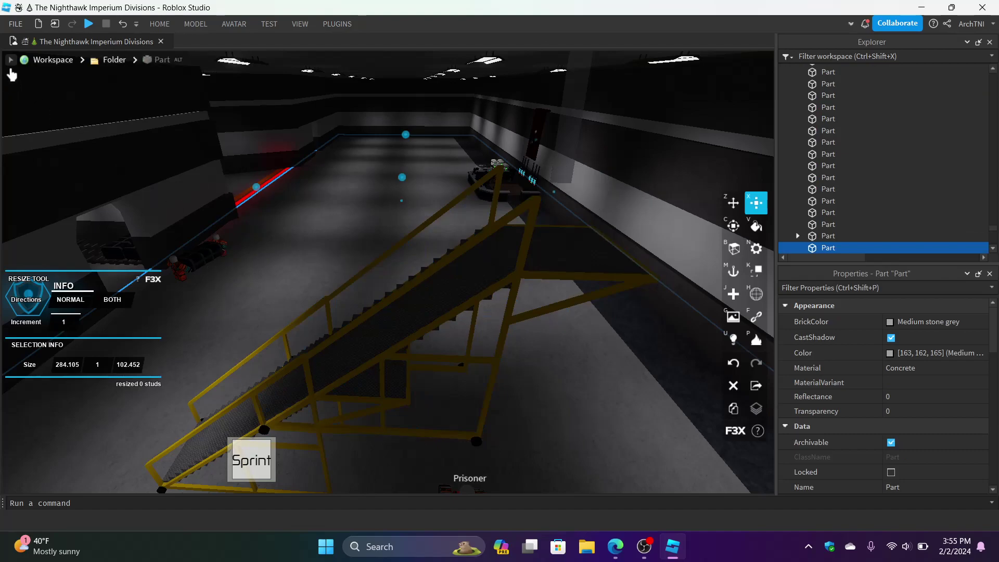
Step: Select the yellow FullFrame union of the upper plane ladder and delete it
right_click_drag(329, 330, 297, 345)
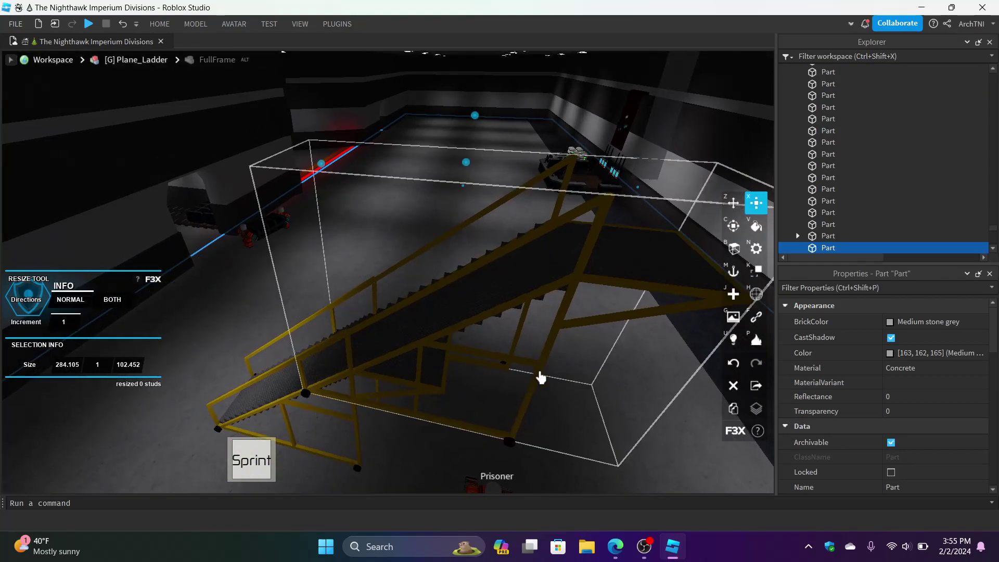
left_click(541, 378)
scroll(819, 229, "up", 3)
scroll(819, 229, "up", 2)
scroll(819, 229, "down", 4)
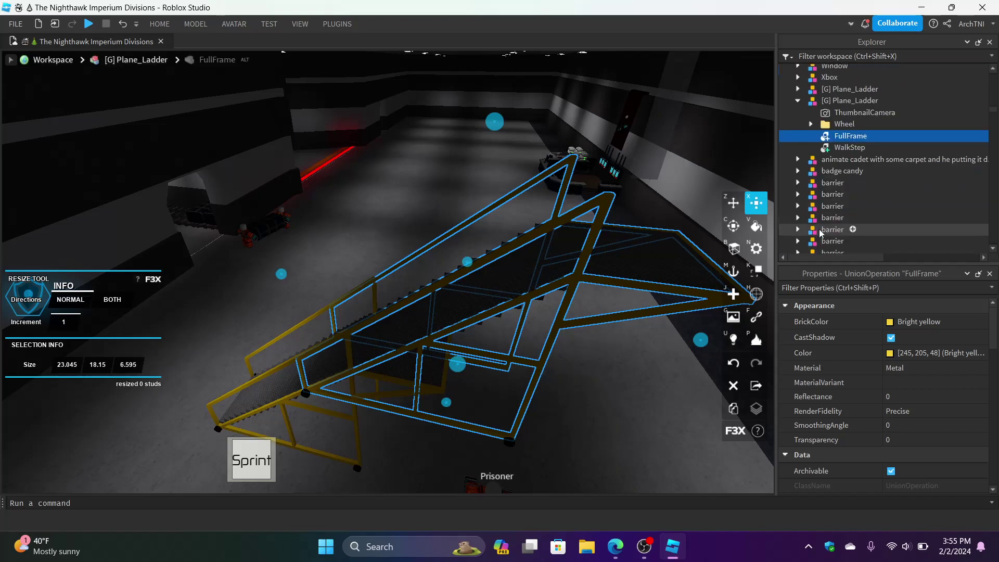
key("Delete")
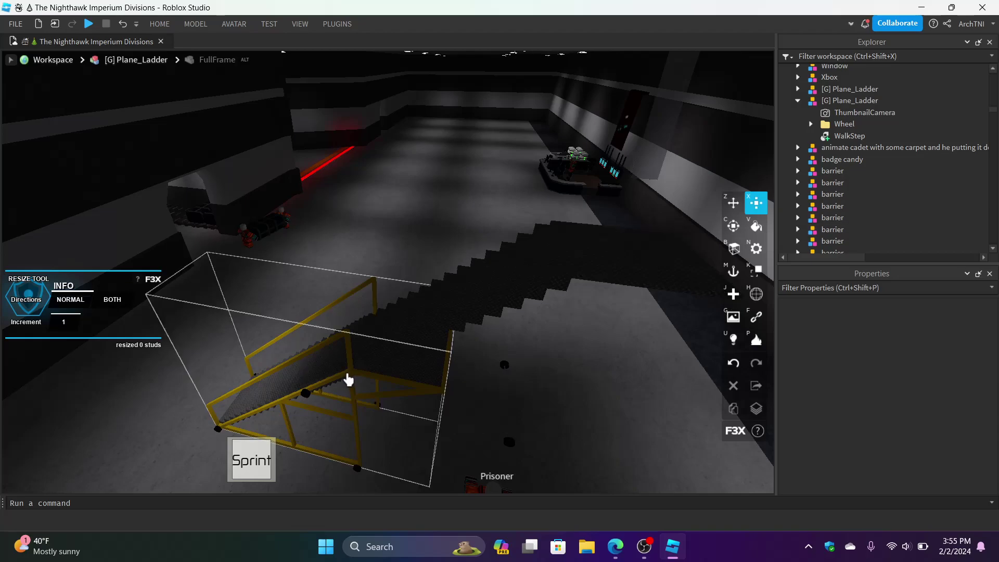
Step: Turn off the Building Tools by F3X plugin and insert a new block part near the staircase
scroll(348, 378, "up", 8)
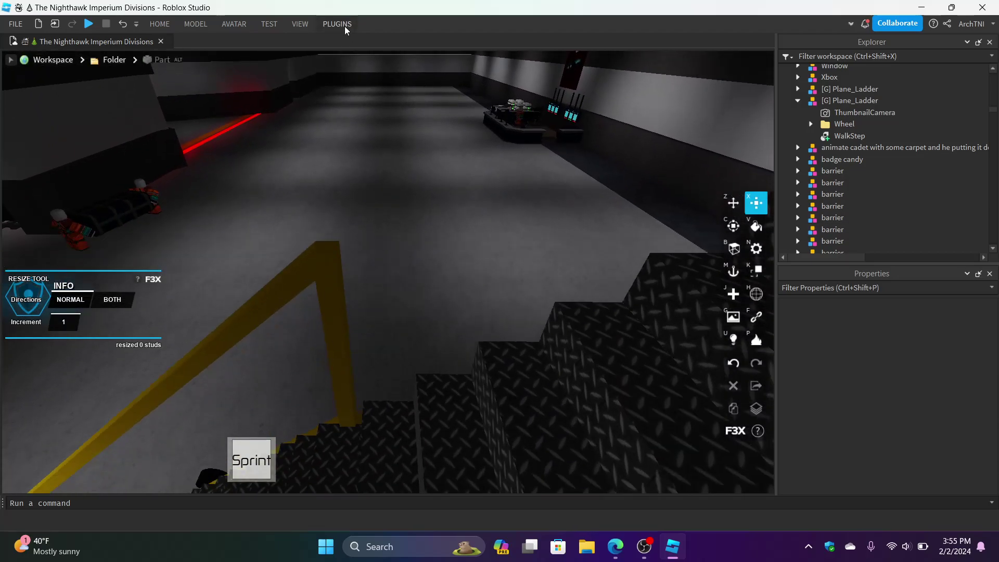
left_click(330, 24)
left_click(379, 67)
left_click(160, 24)
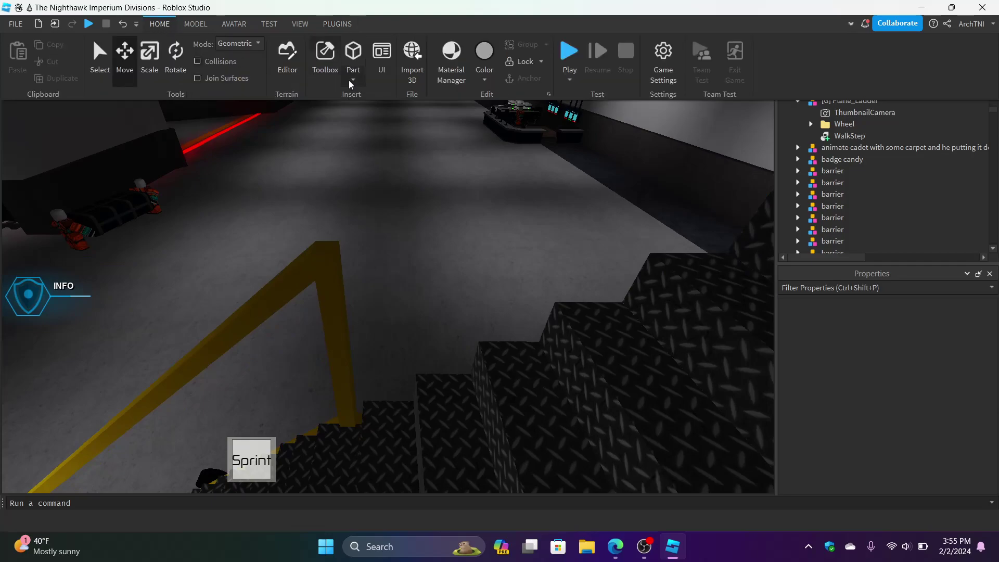
left_click(380, 95)
left_click(415, 234)
Step: Move the new part to the upper end of the lower flight's yellow handrail, where the upper flight begins
left_click_drag(391, 267, 334, 272)
right_click_drag(334, 271, 442, 214)
key("d")
left_click_drag(284, 218, 344, 214)
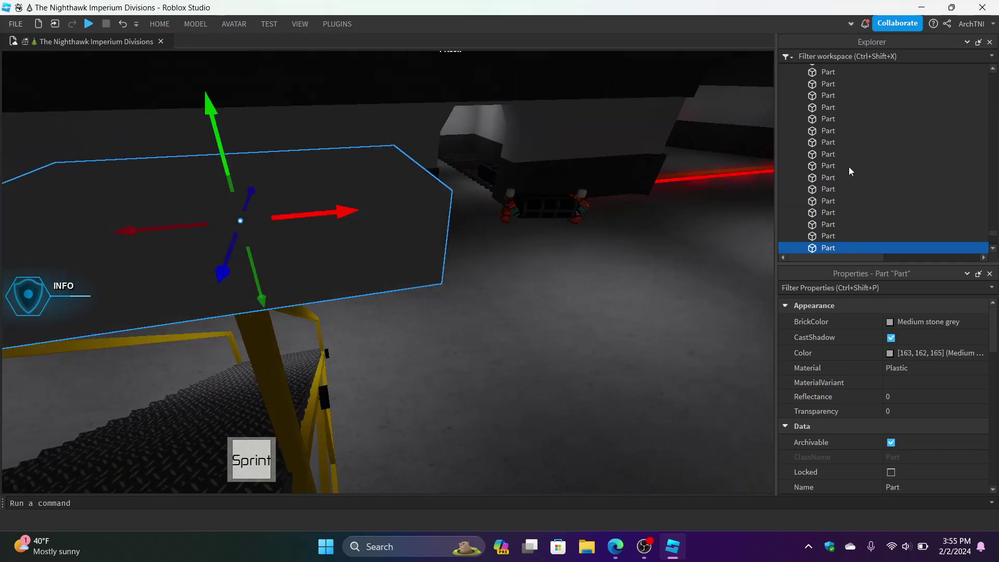
scroll(850, 170, "down", 3)
right_click_drag(297, 239, 301, 243)
key("a")
right_click_drag(401, 379, 407, 381)
key("q")
key("e")
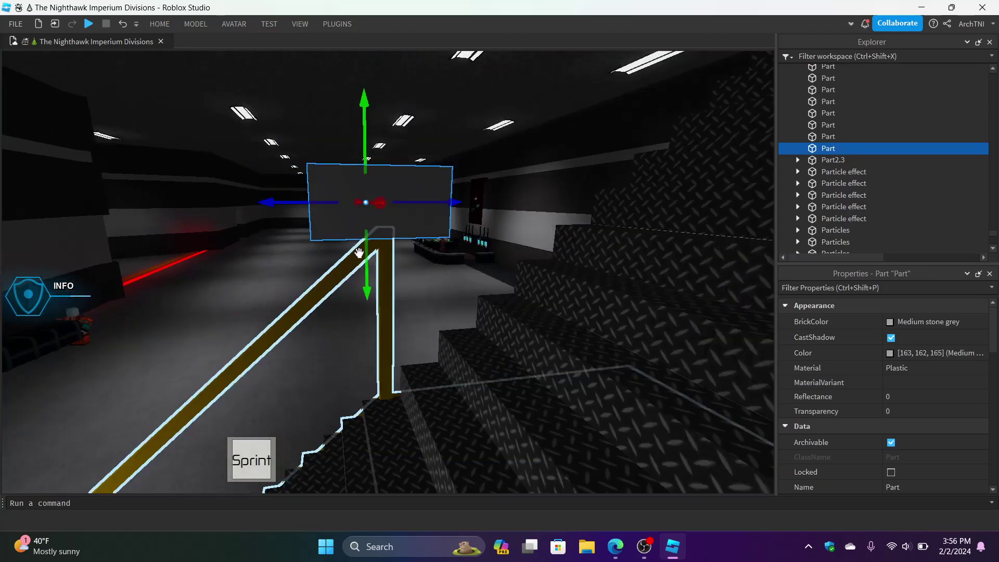
mouse_move(363, 253)
left_mouse_down()
mouse_move(364, 271)
mouse_move(366, 260)
left_mouse_up()
left_click_drag(429, 212, 479, 217)
Step: Scale the part down to the yellow handrail's width on both sides and lower its top face to the handrail's height
left_click(160, 24)
left_click(174, 52)
key("a")
right_click_drag(381, 310, 381, 310)
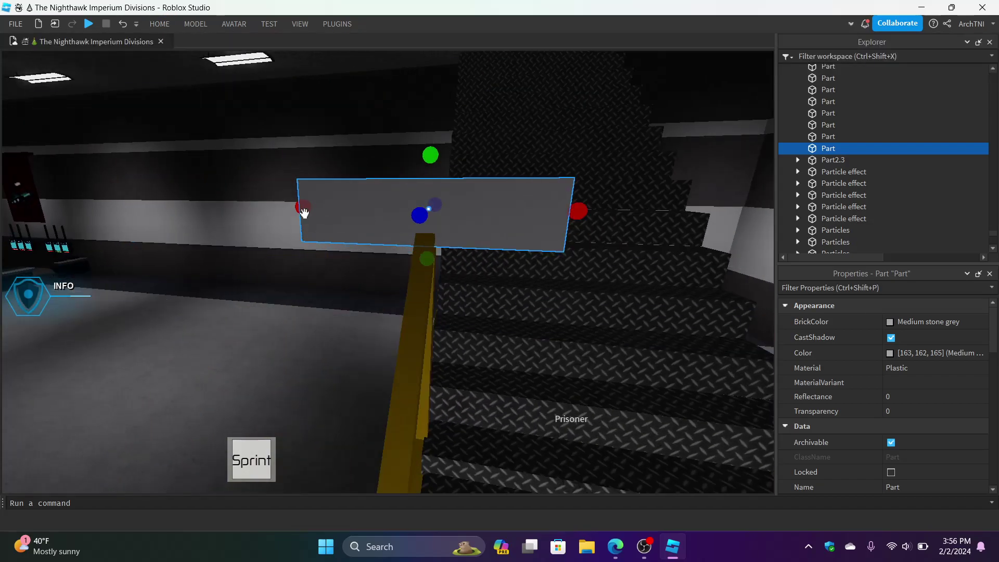
left_click_drag(303, 214, 384, 219)
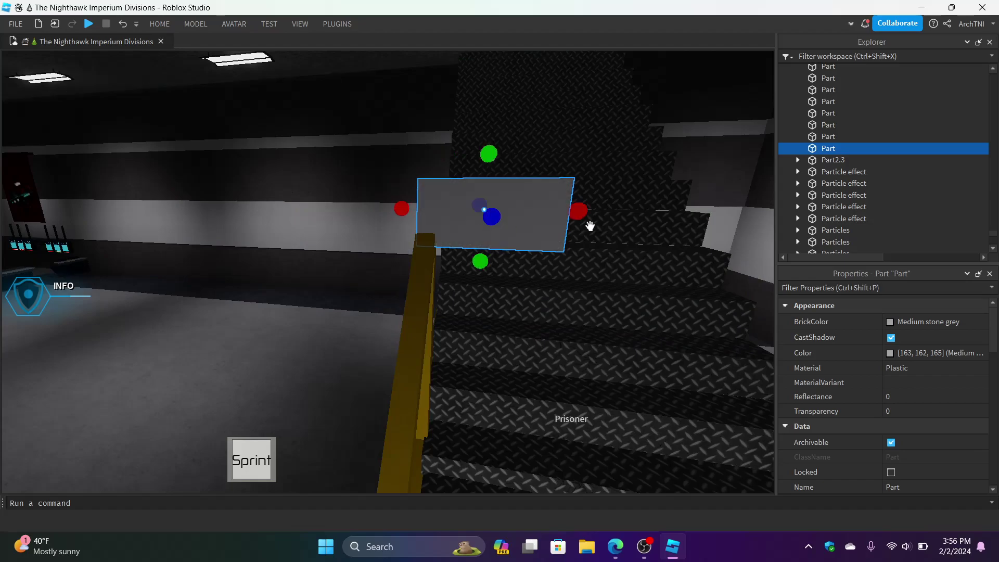
left_click_drag(563, 211, 466, 232)
key("f")
right_click_drag(466, 232, 467, 231)
left_click_drag(385, 167, 390, 294)
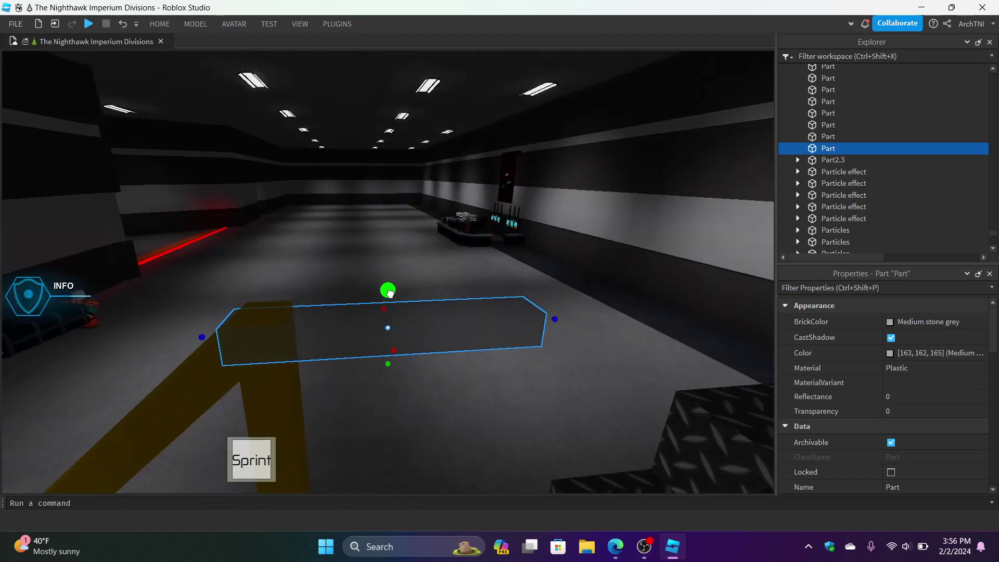
Step: Extend the part's underside slightly downward and check its faces against the yellow handrail from several angles
mouse_move(245, 339)
right_mouse_down()
mouse_move(258, 339)
mouse_move(249, 339)
right_mouse_up()
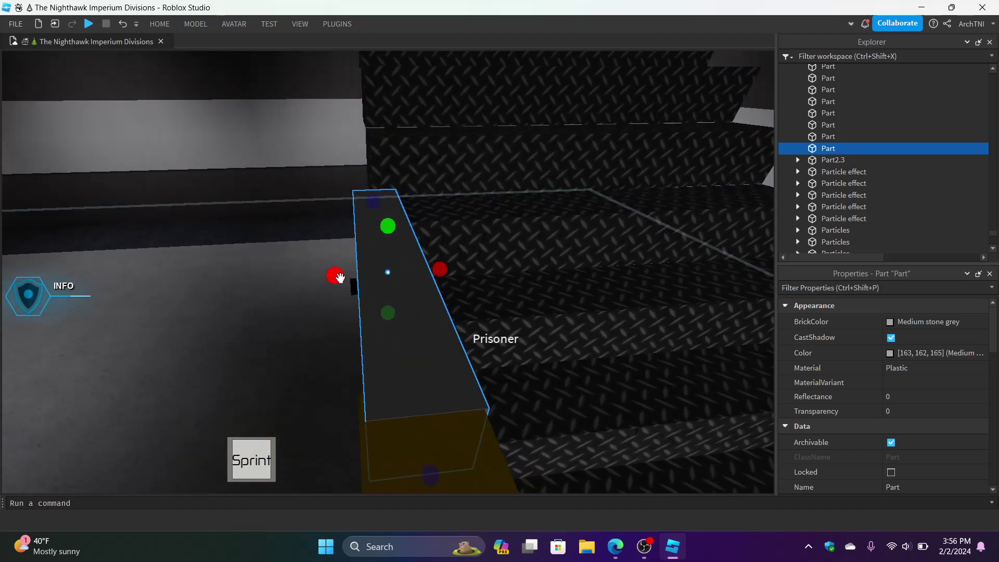
right_click_drag(336, 279, 337, 278)
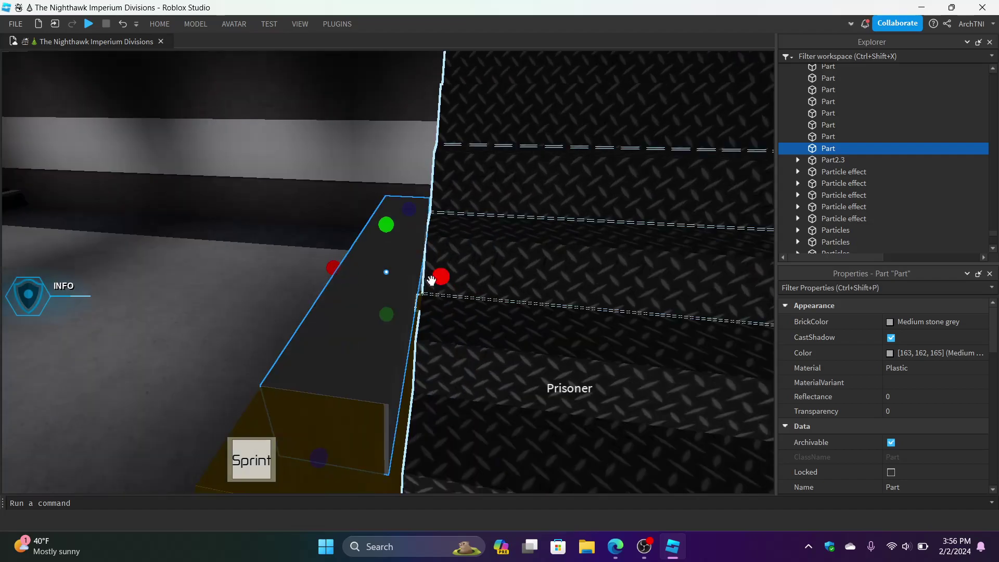
right_click_drag(427, 281, 429, 281)
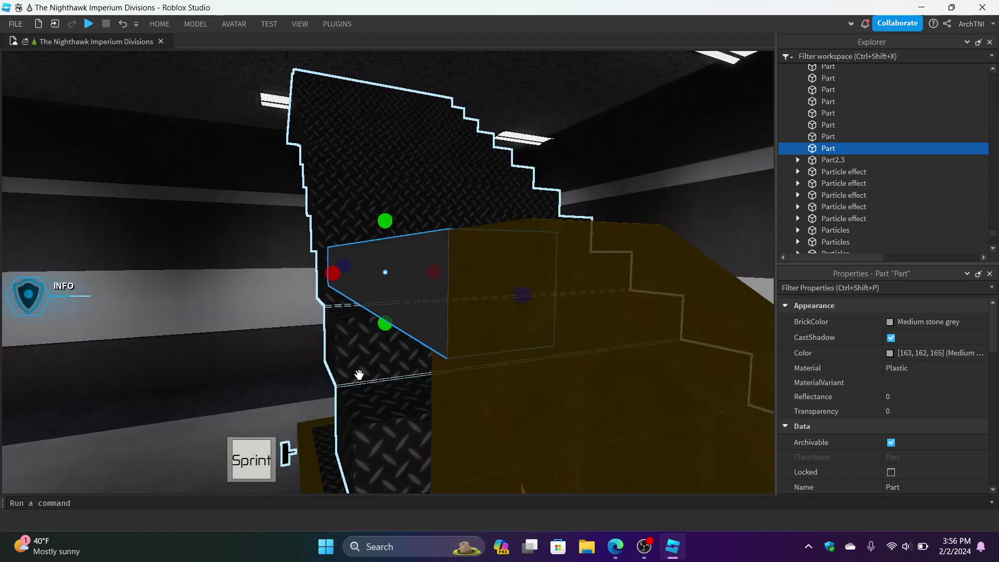
right_click_drag(357, 375, 359, 375)
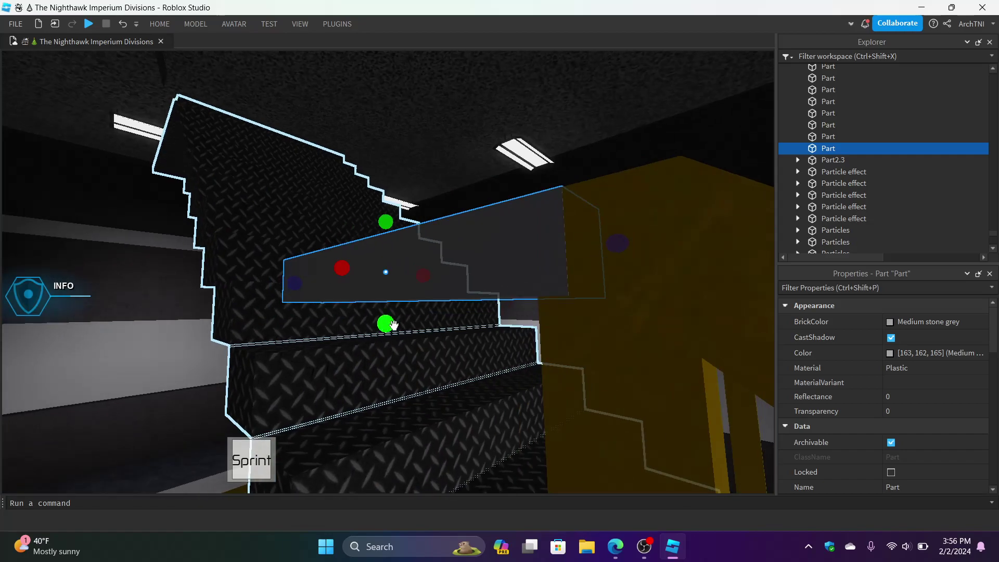
left_click_drag(394, 325, 392, 341)
right_click_drag(394, 332, 363, 307)
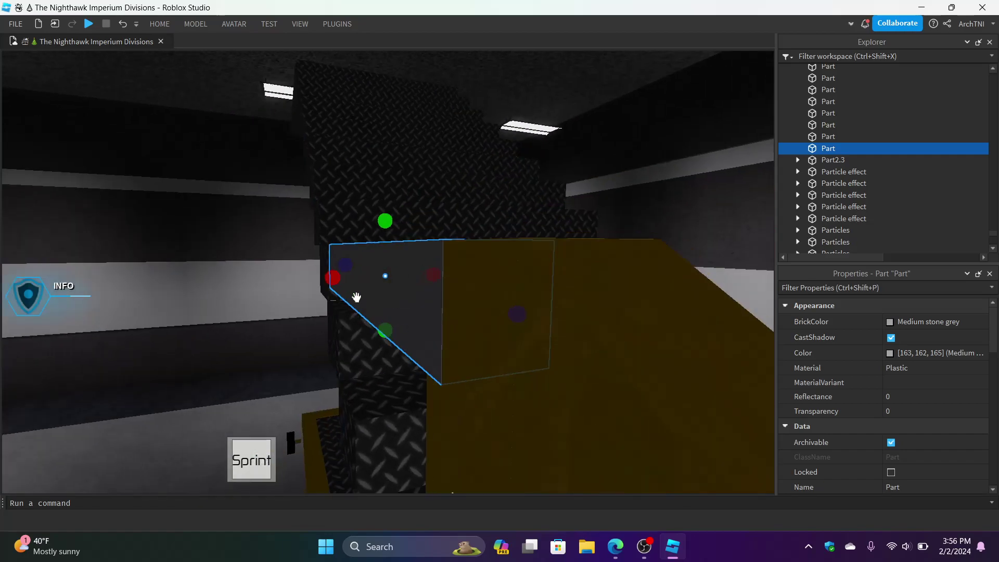
left_click_drag(333, 279, 333, 279)
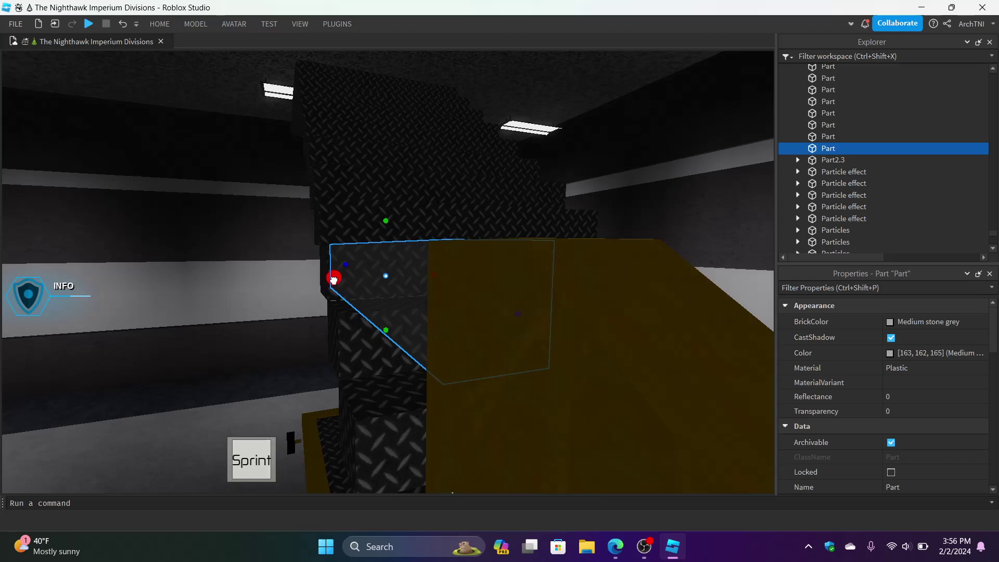
right_click_drag(333, 279, 396, 213)
left_click_drag(384, 222, 384, 222)
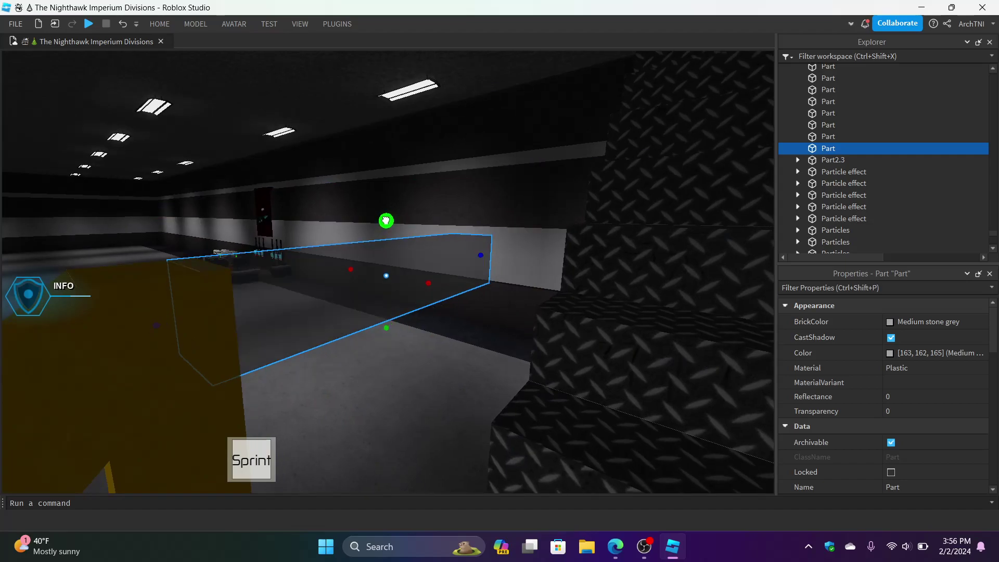
Step: Examine the Cell Four, Cell Five and Cell Six lock panels on the wall behind the guard desk
middle_click_drag(266, 229, 631, 267)
scroll(355, 286, "up", 5)
key("w")
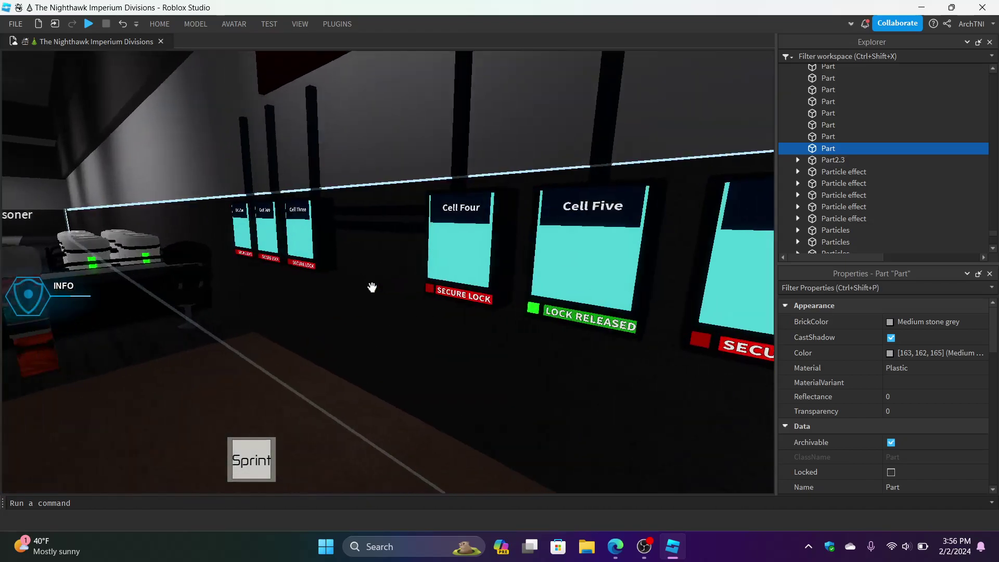
key("d")
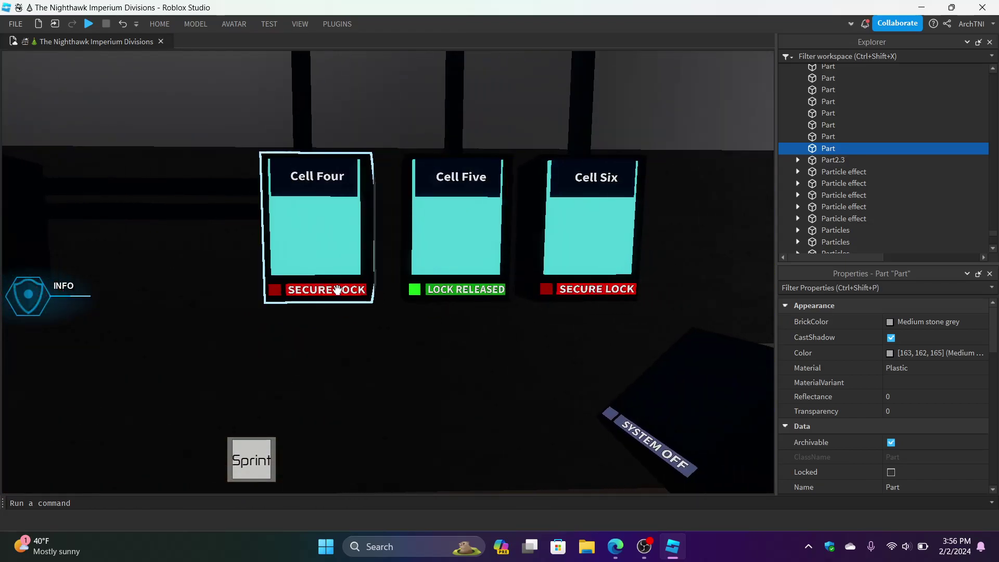
key("a")
key("w")
key("d")
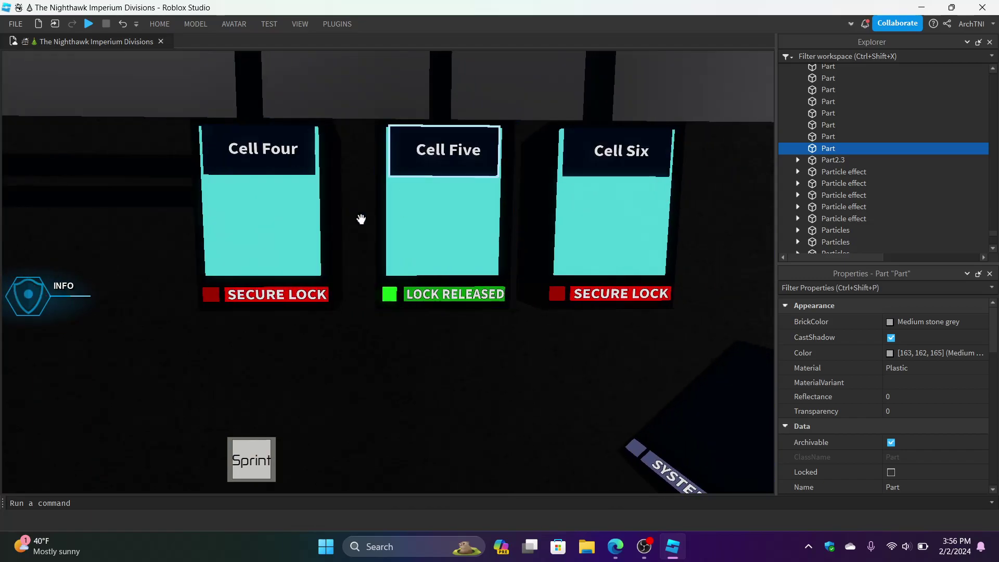
key("d")
key("a")
key("d")
key("s")
key("s")
right_click_drag(429, 215, 429, 215)
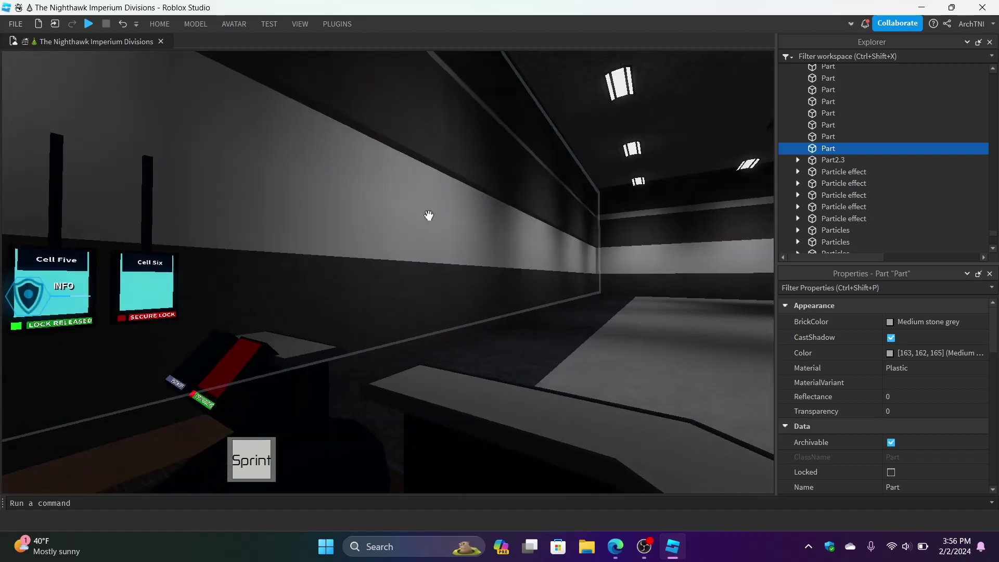
Step: Examine the SYSTEM OFF and SYSTEM REBOOTING consoles at the guard desk
right_click_drag(434, 292, 447, 285)
key("w")
key("w")
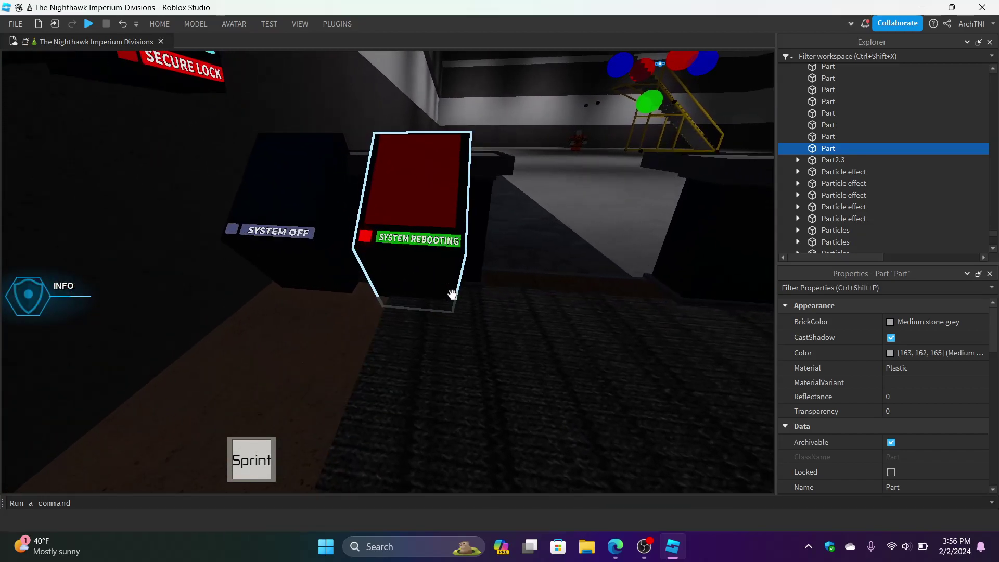
key("a")
key("w")
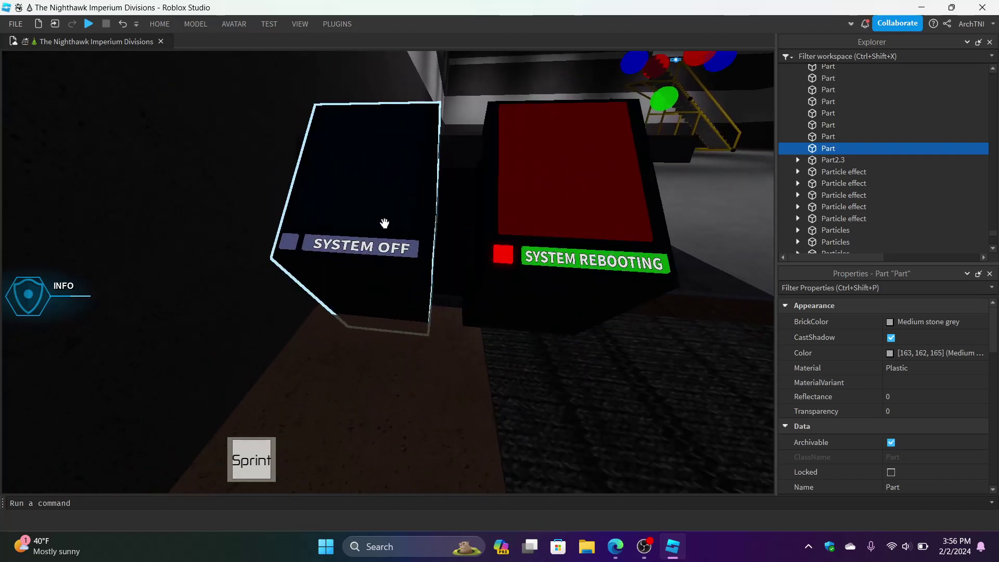
right_click_drag(437, 302, 447, 321)
key("w")
key("a")
key("a")
key("s")
key("a")
Step: Inspect the collision fidelity options of both MeshParts in the Box model of the white machine with cyan displays
left_click(447, 320)
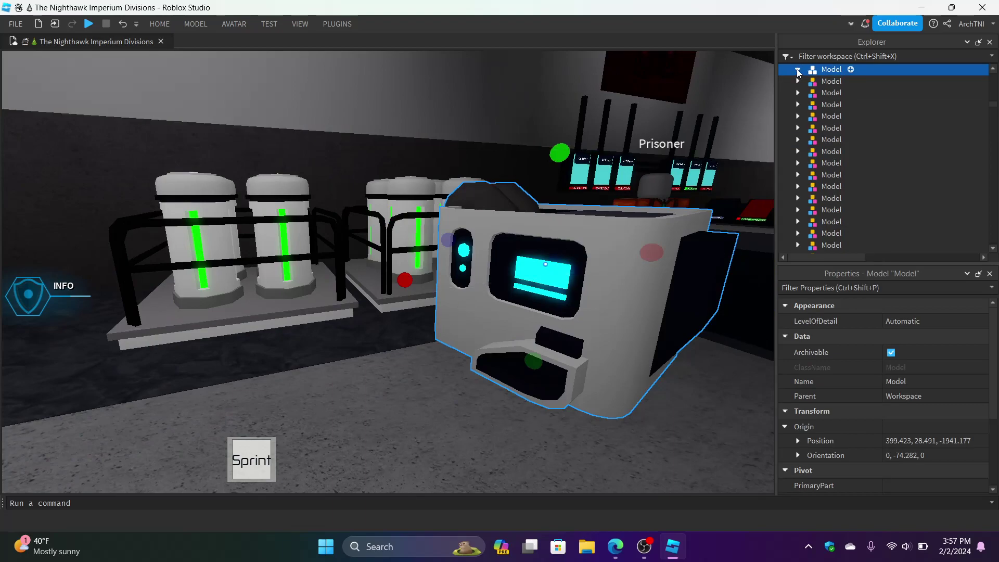
left_click(810, 81)
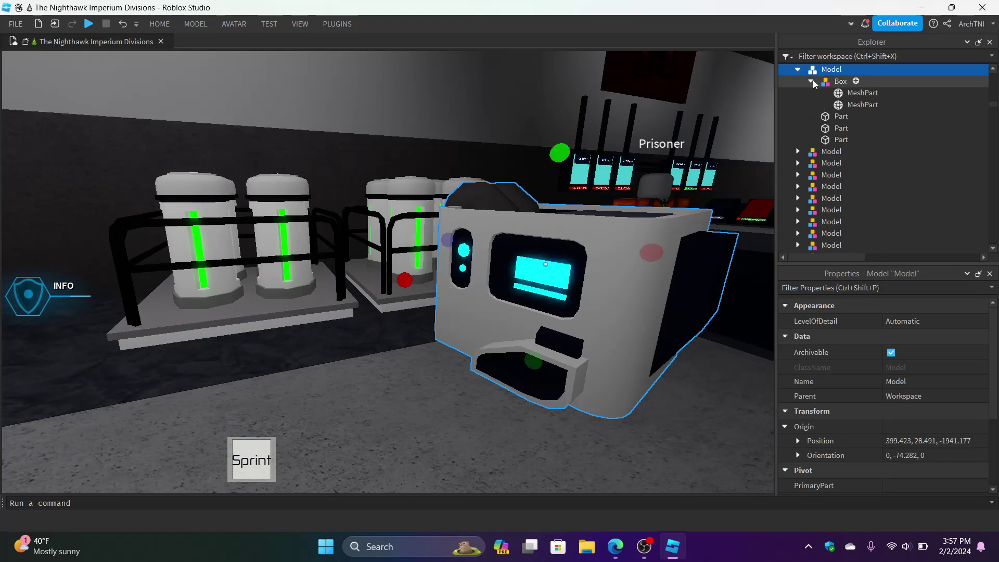
left_click(913, 94)
left_click(908, 105, "shift")
scroll(890, 360, "down", 3)
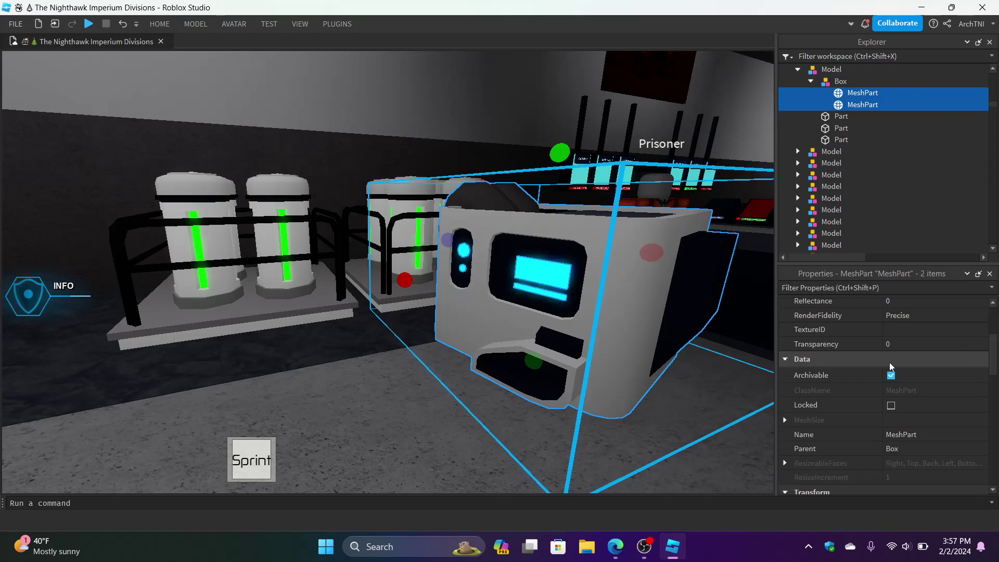
scroll(889, 366, "down", 1)
left_click(901, 407)
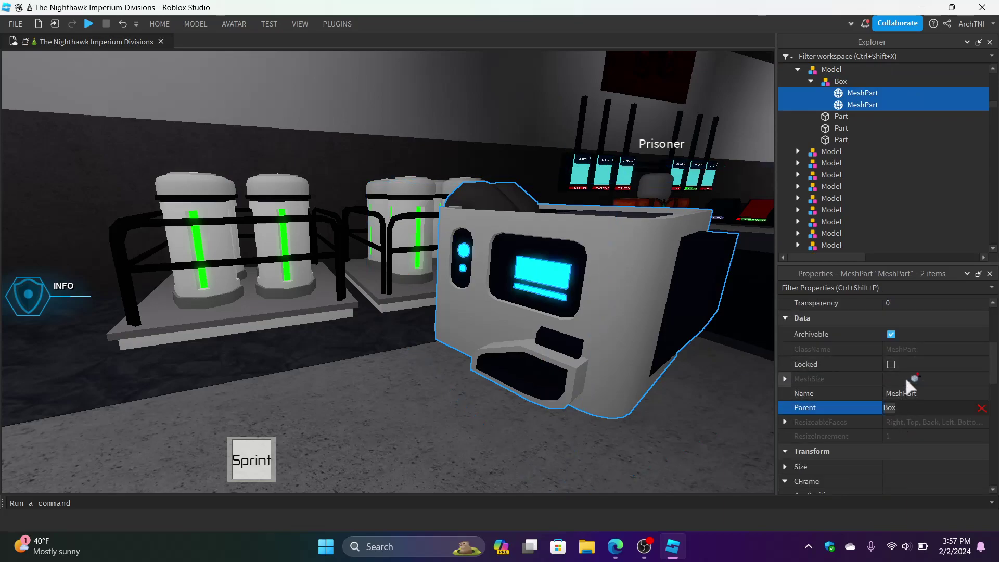
left_click_drag(993, 367, 993, 437)
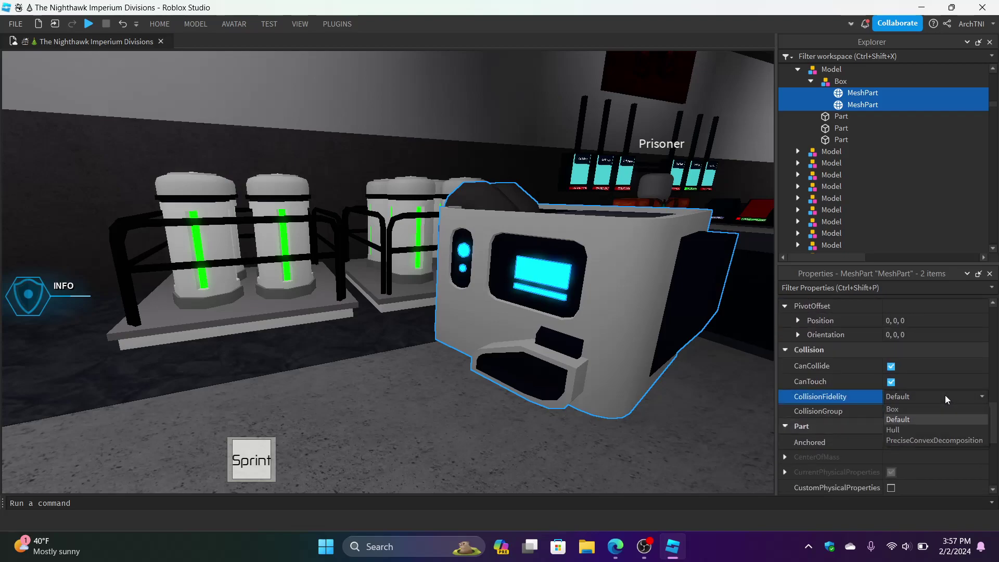
Step: Inspect the nested models and loose parts of the Madigan's Better Barriers model in the main prison hall
right_click_drag(610, 377, 611, 376)
key("a")
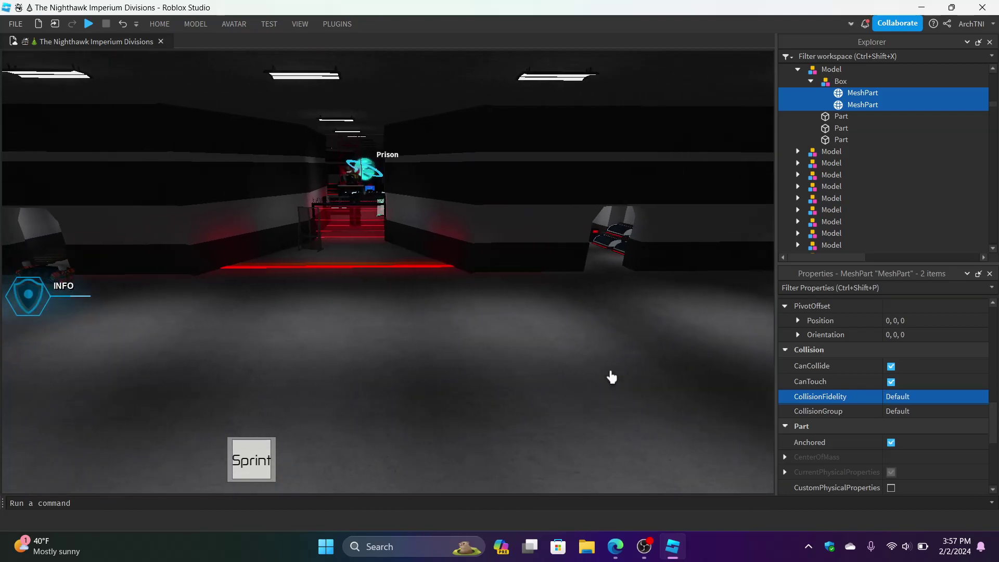
scroll(382, 221, "up", 10)
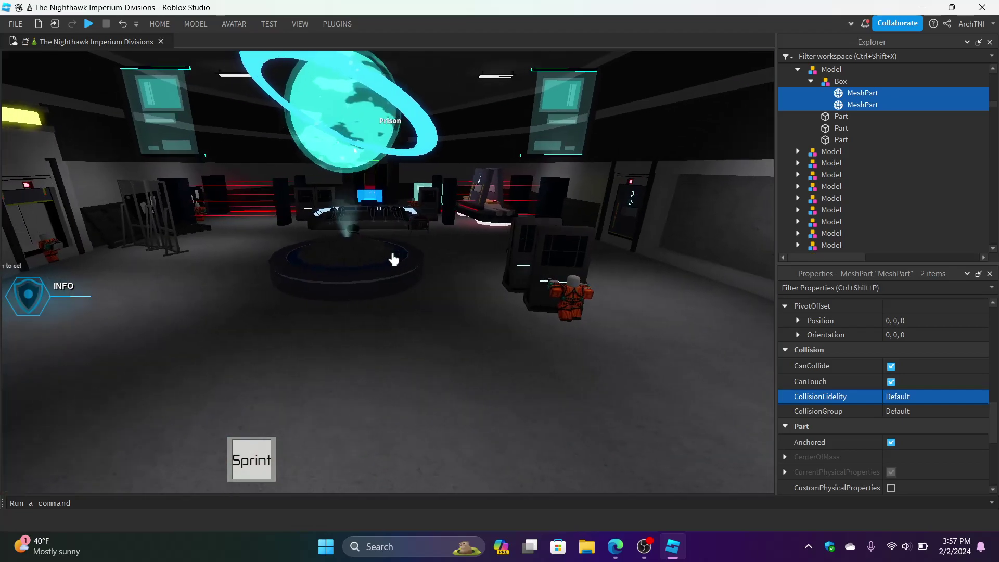
right_click_drag(332, 338, 332, 338)
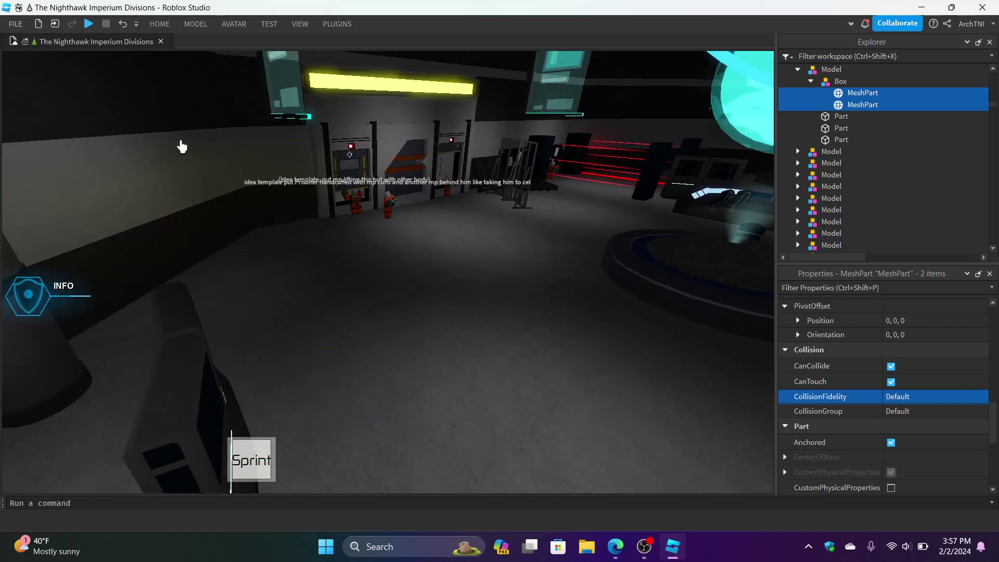
left_click(167, 24)
left_click(201, 323)
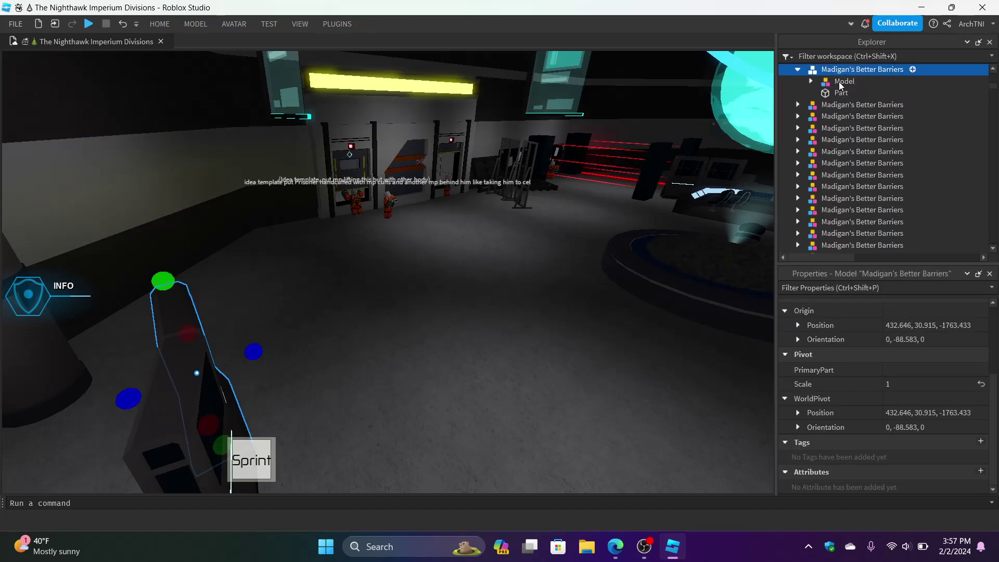
left_click(811, 81)
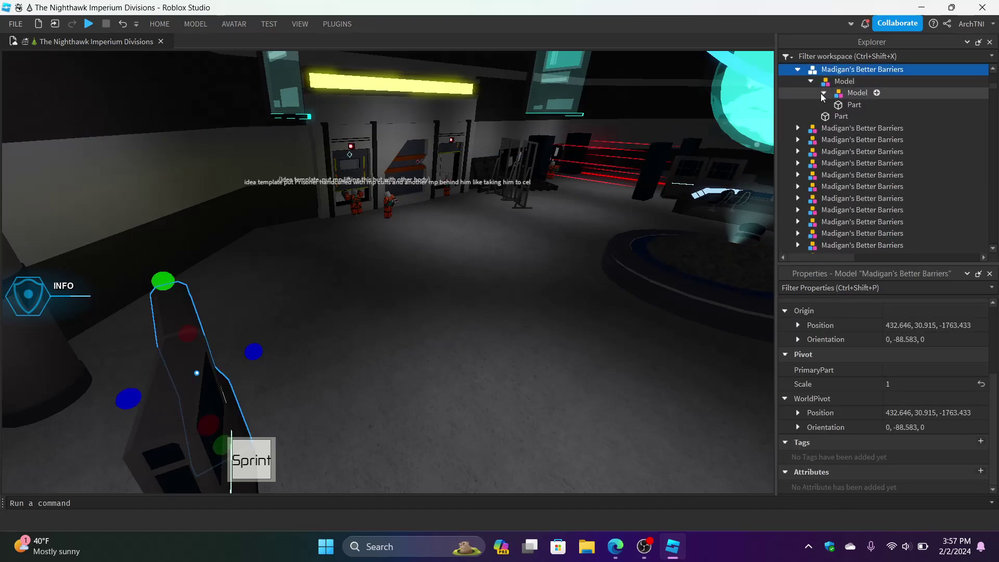
left_click(824, 93)
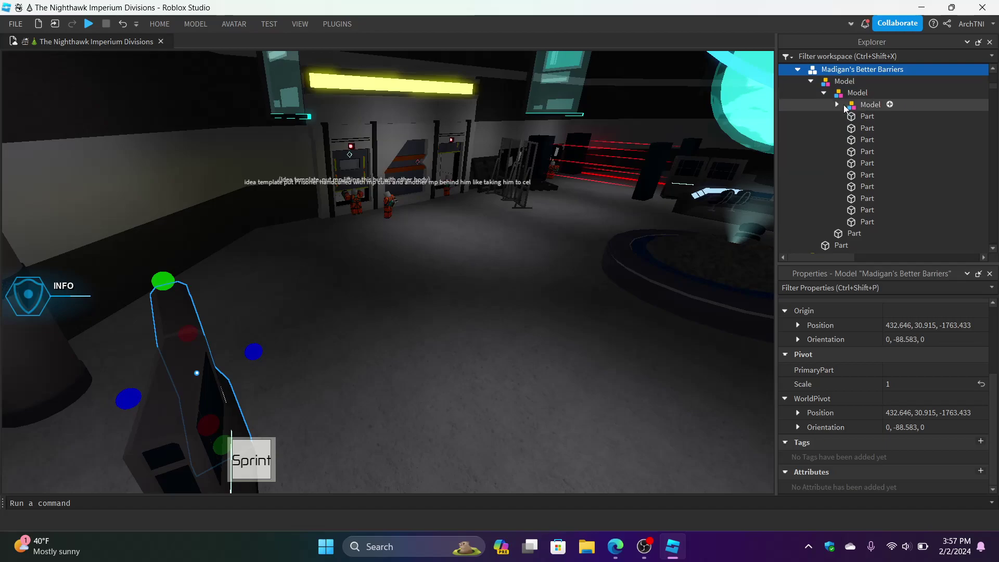
scroll(849, 204, "down", 2)
scroll(849, 204, "down", 1)
left_click(835, 145)
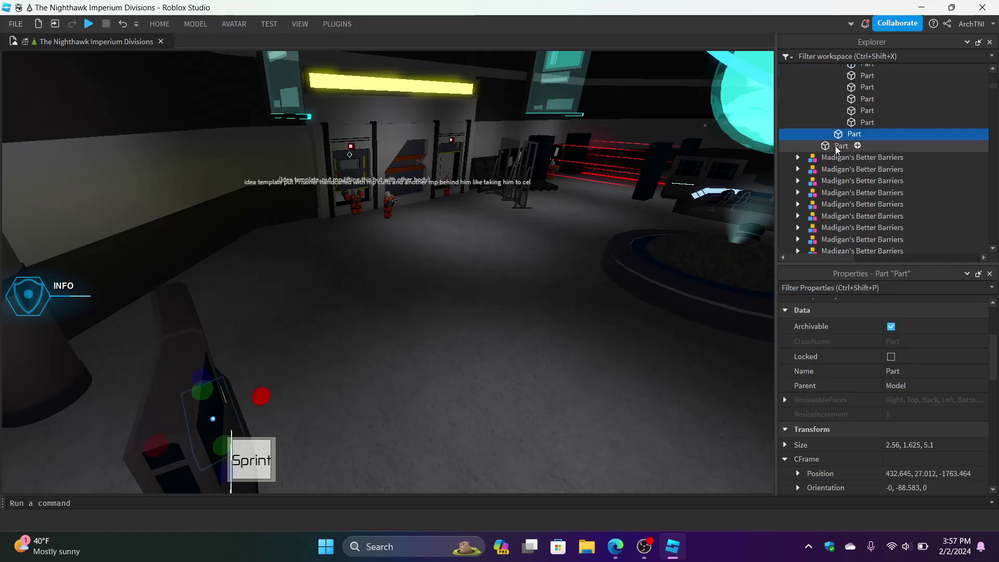
scroll(835, 151, "up", 3)
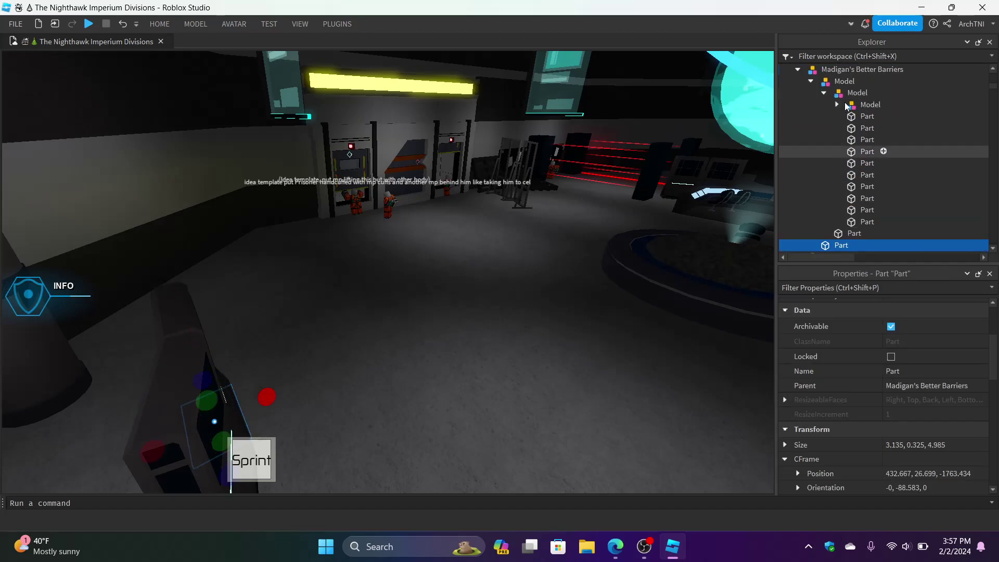
Step: Delete the Wheel folder with its four WheelSet models from the upper flight's [G] Plane_Ladder model
right_click_drag(629, 286, 633, 285)
key("w")
mouse_move(379, 167)
right_mouse_down()
mouse_move(399, 167)
mouse_move(388, 167)
right_mouse_up()
key("w")
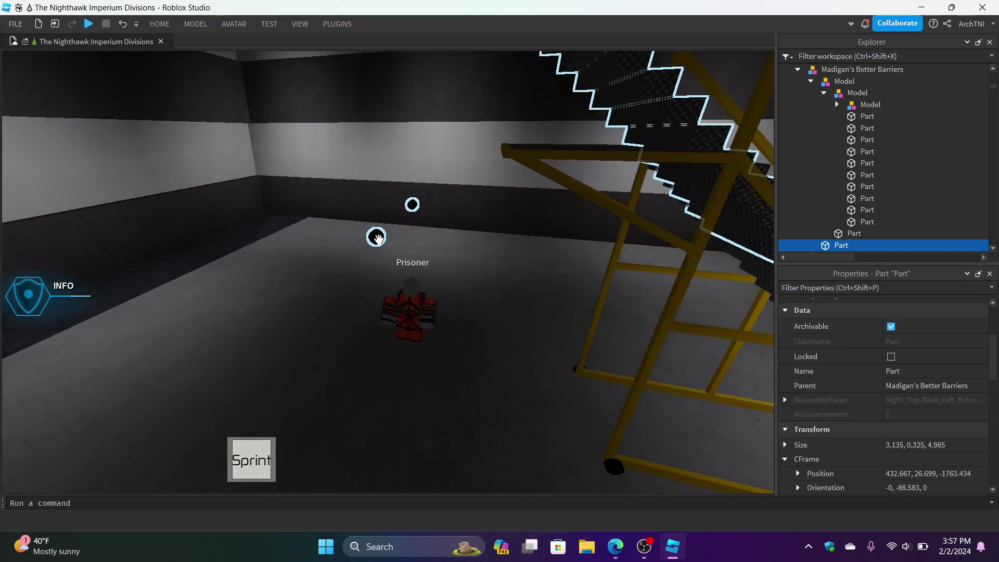
left_click(376, 239)
right_click_drag(377, 239, 379, 239)
key("w")
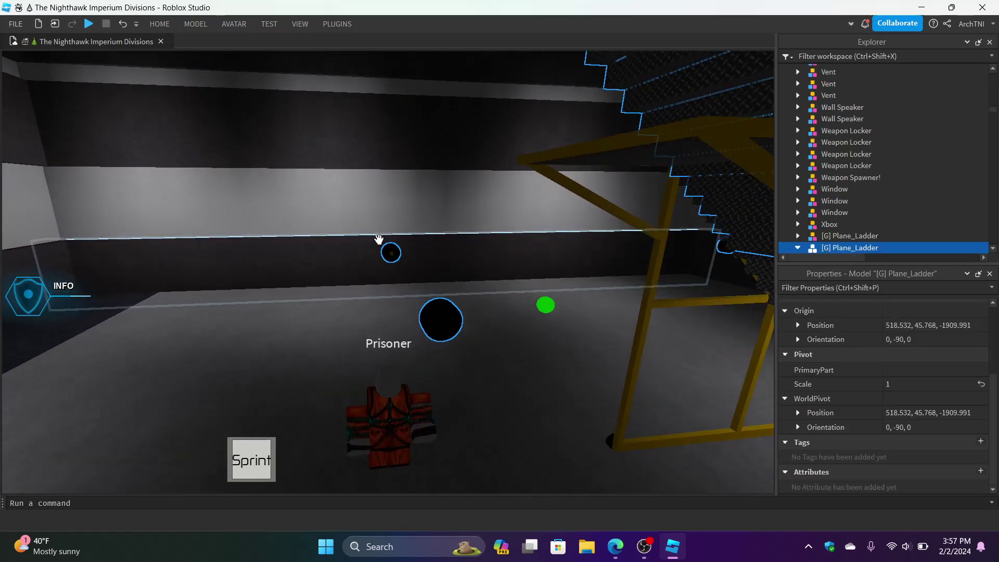
key("s")
scroll(867, 177, "down", 4)
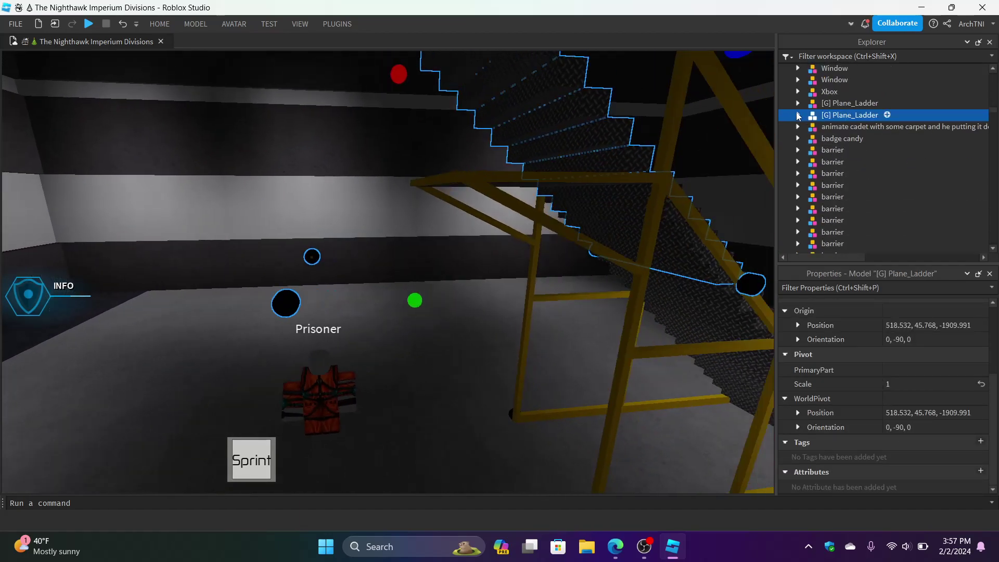
left_click(837, 149)
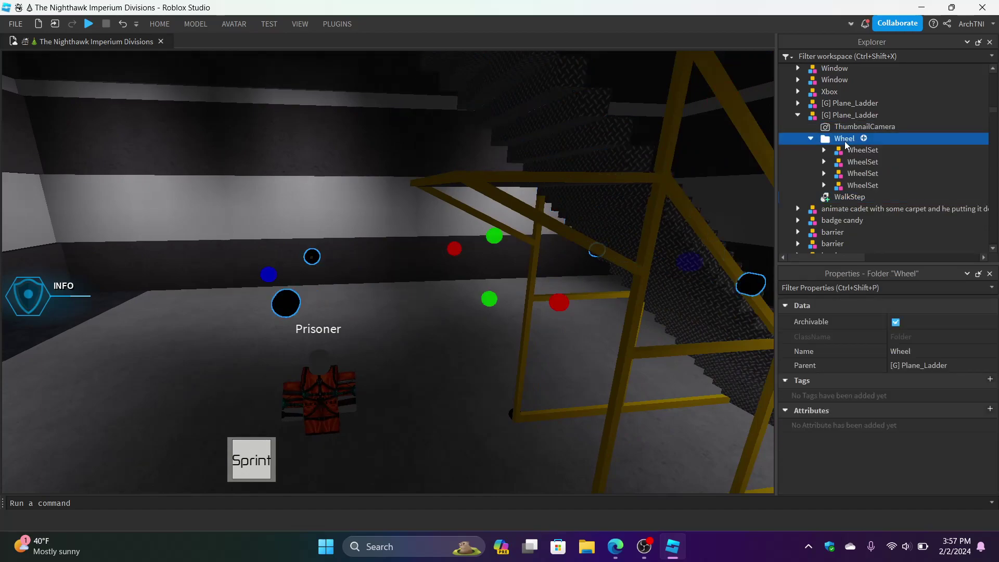
key("Delete")
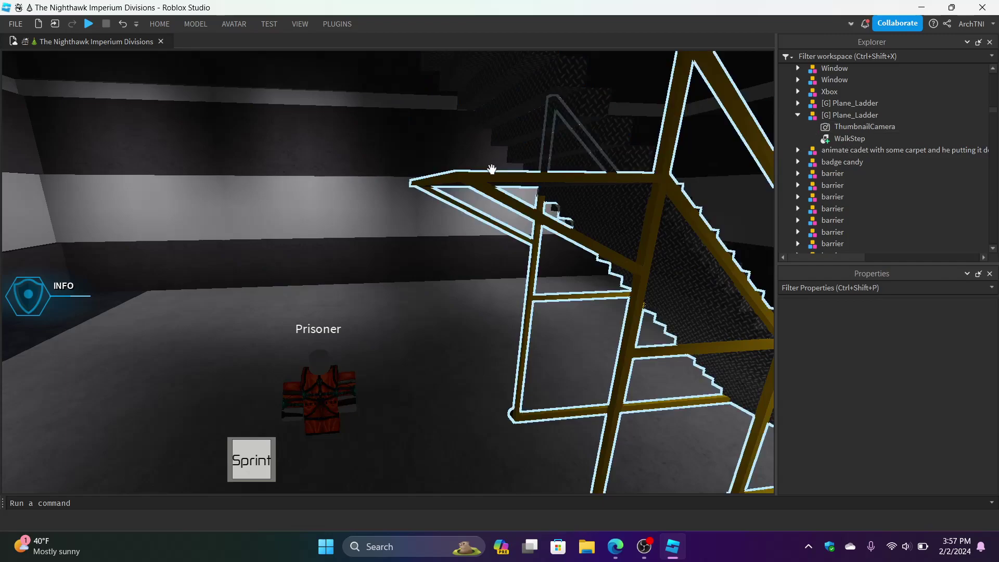
Step: Rotate the loose grey part near the top of the lower flight's handrail to match the staircase's slope
right_click_drag(491, 174, 491, 175)
key("e")
key("d")
right_click_drag(479, 256, 476, 254)
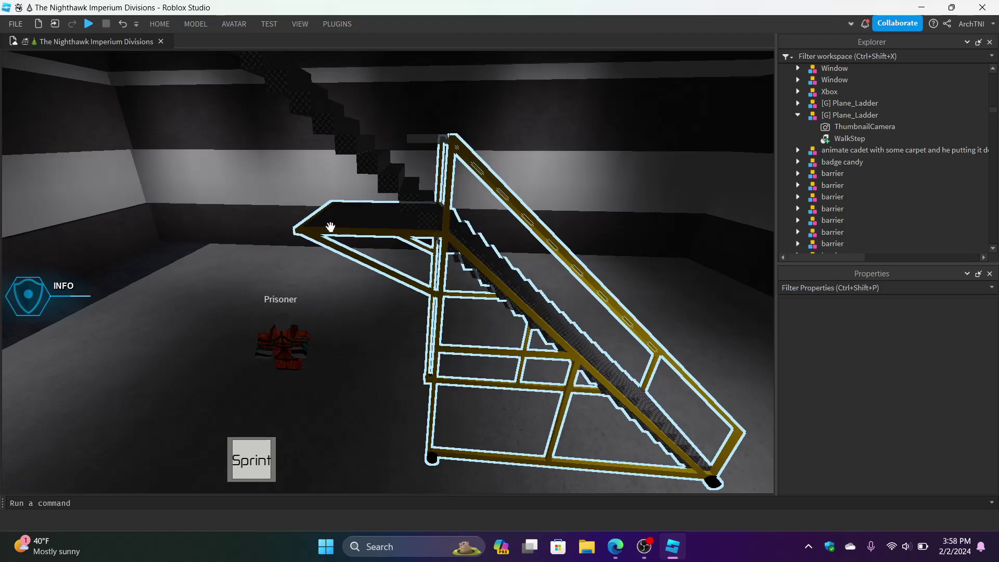
key("w")
key("a")
key("d")
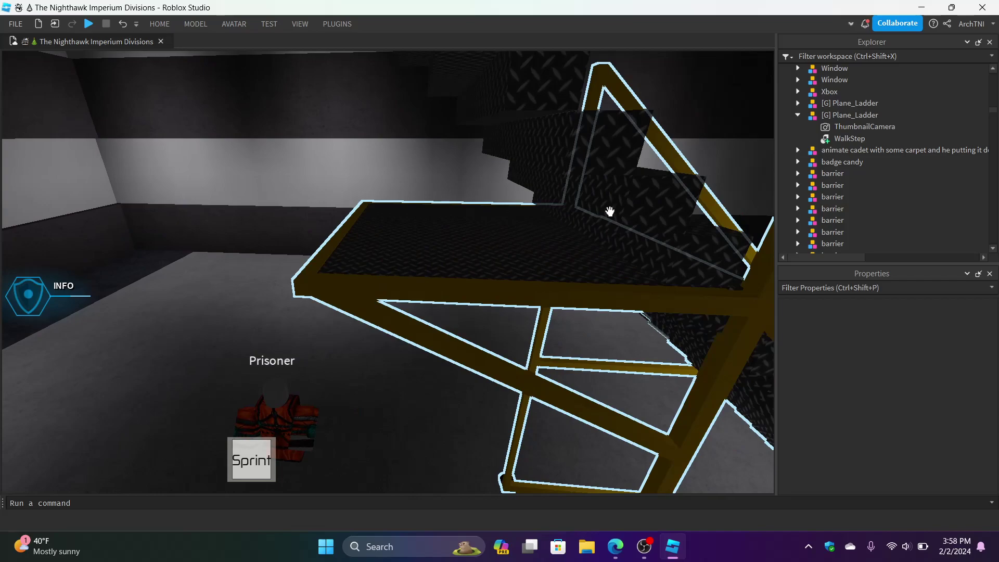
key("d")
key("s")
key("w")
key("e")
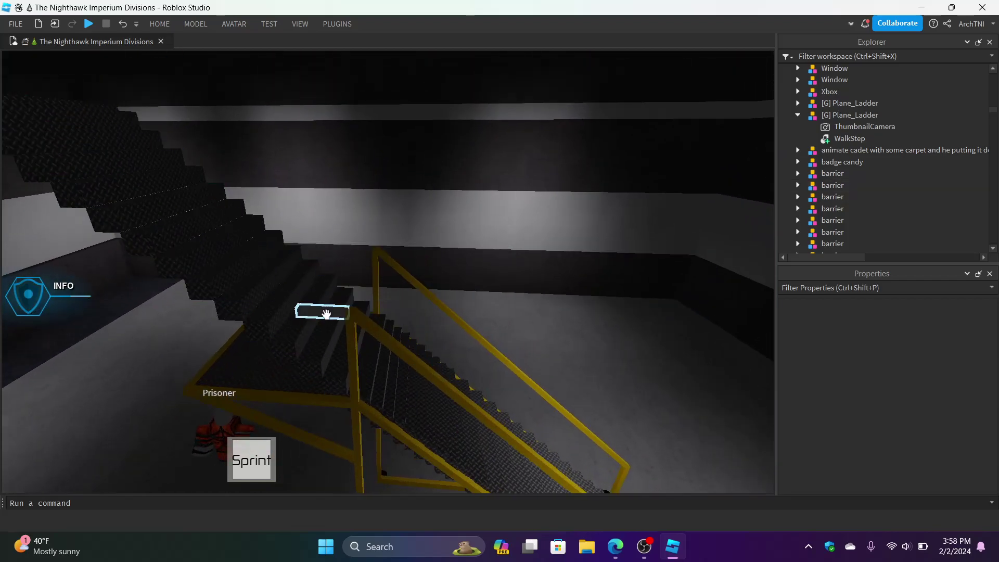
left_click(160, 24)
left_click(175, 52)
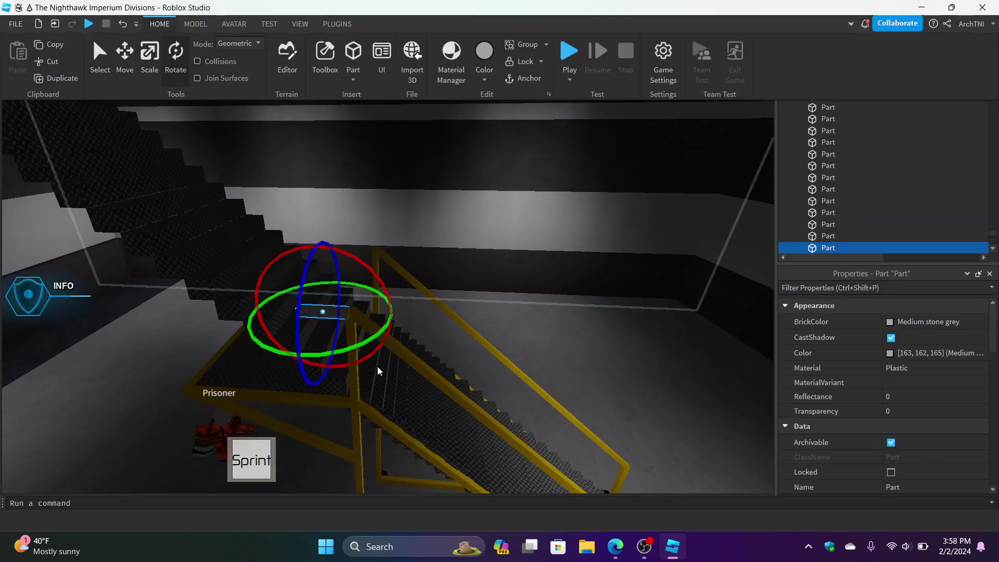
left_click_drag(372, 273, 382, 291)
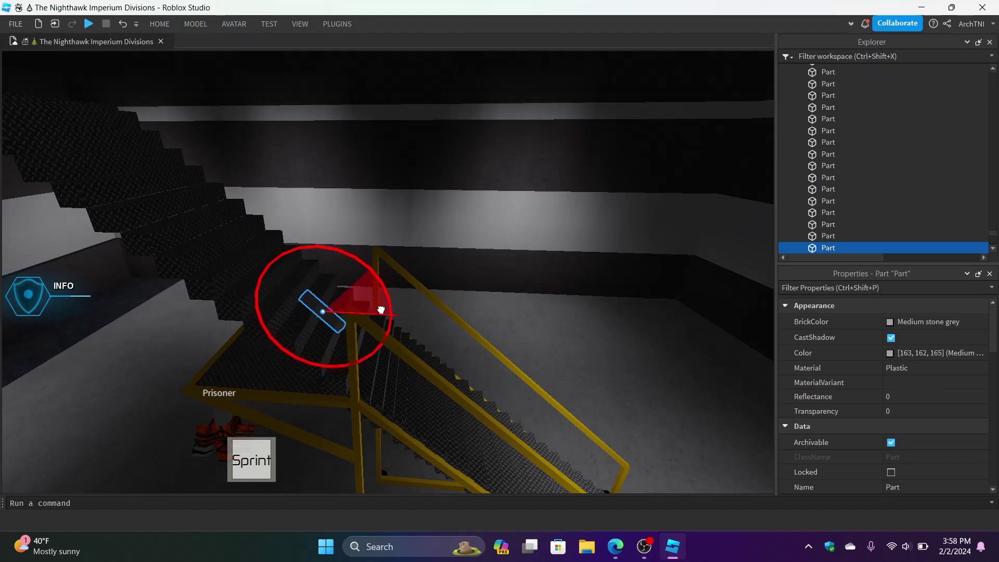
key("f")
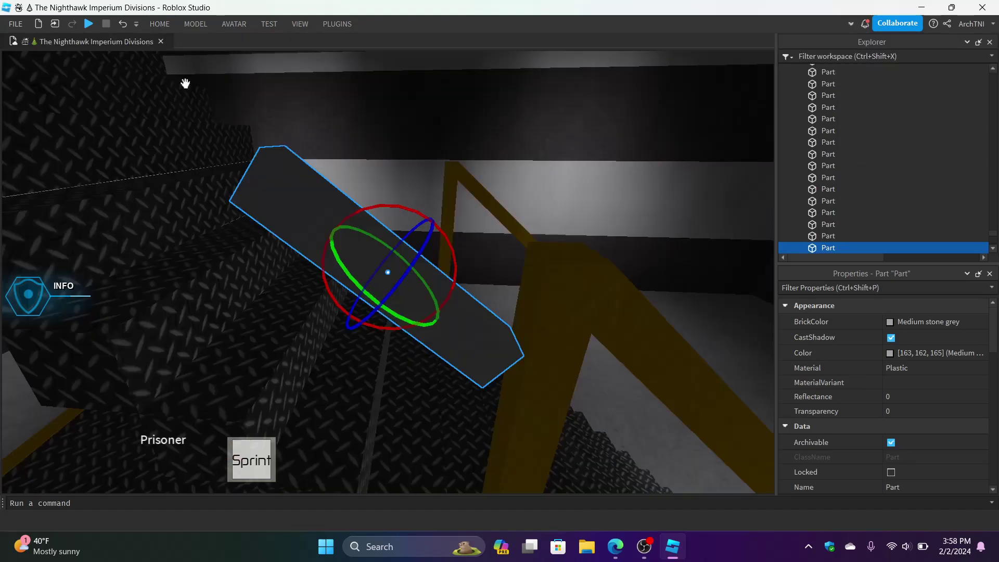
Step: Move the tilted grey part up and across so its lower end meets the top of the yellow handrail post
left_click(160, 24)
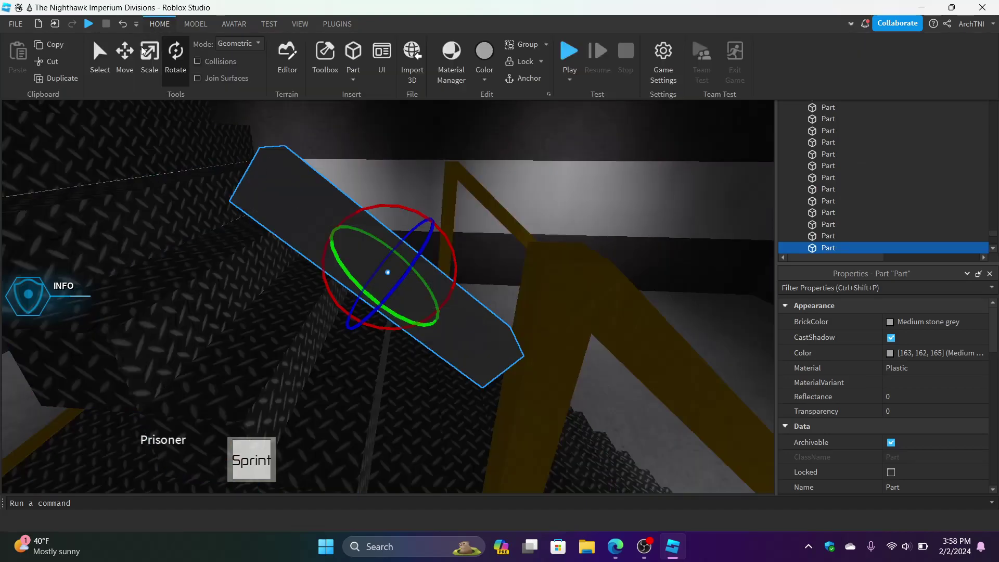
left_click(125, 55)
left_click_drag(390, 216, 423, 115)
left_click_drag(499, 183, 537, 185)
right_click_drag(529, 186, 530, 185)
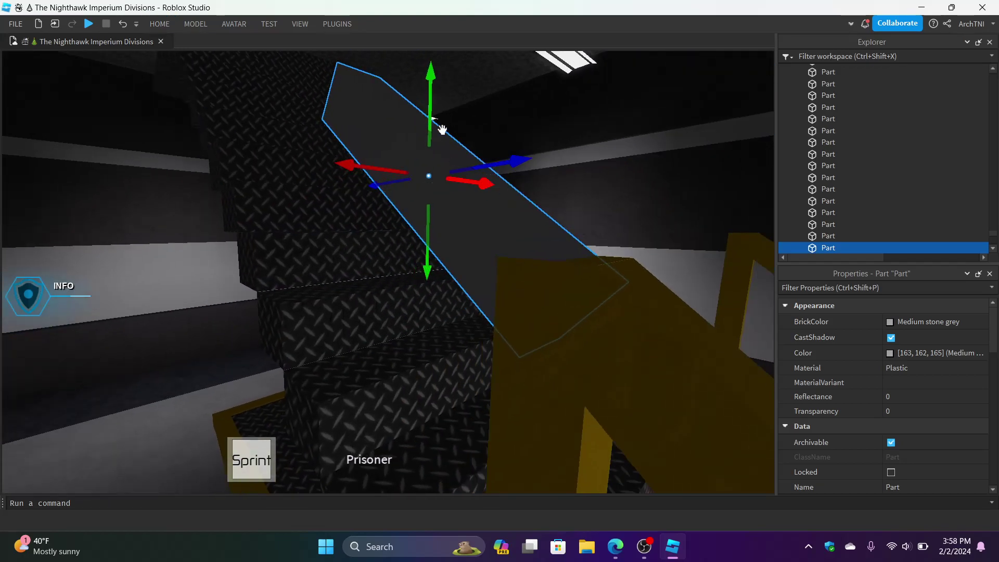
left_click_drag(430, 120, 440, 101)
right_click_drag(455, 103, 453, 103)
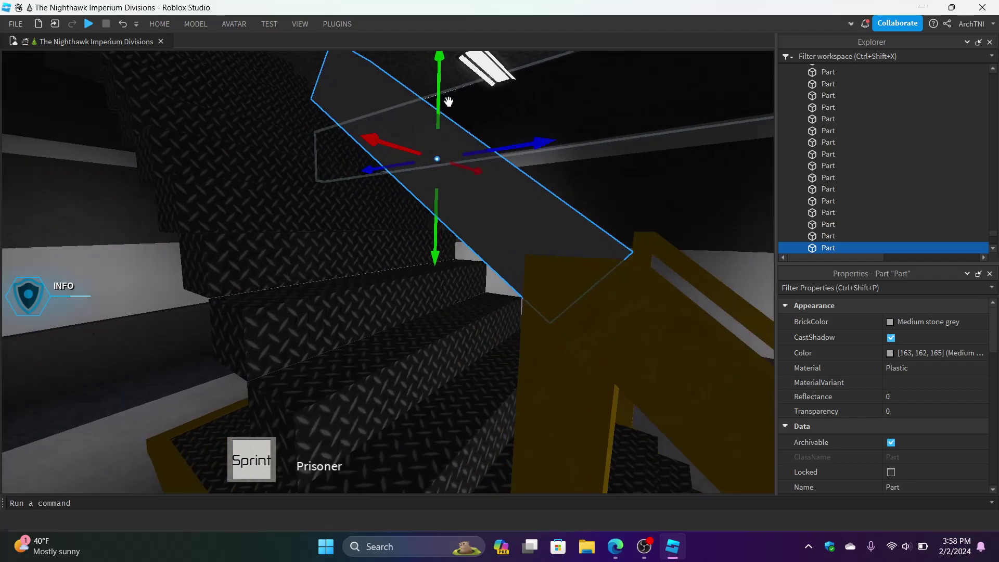
left_click_drag(439, 99, 440, 100)
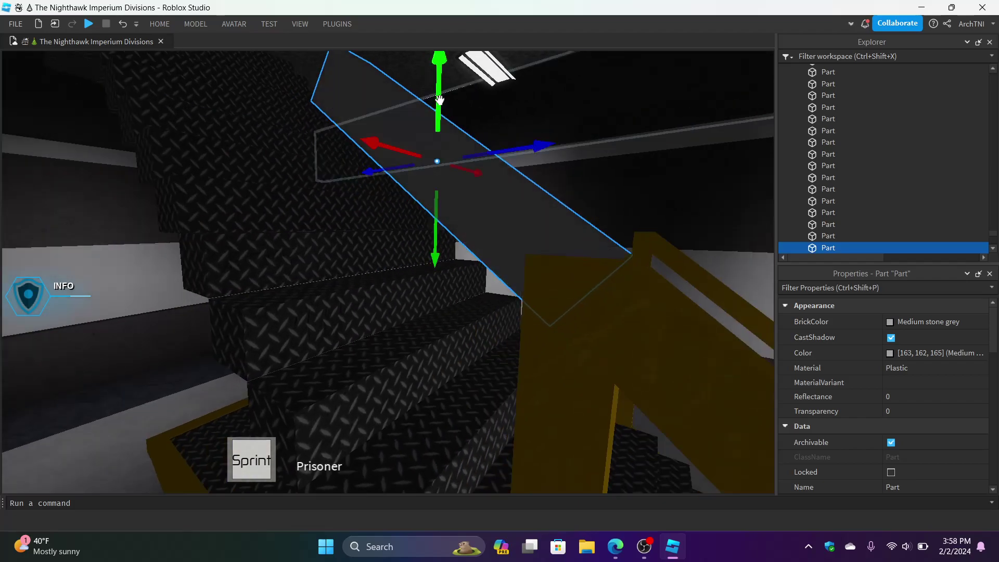
Step: Lengthen the tilted part up along the upper flight to form a sloped handrail
key("comma")
key("comma")
right_click_drag(568, 218, 414, 217)
left_click(160, 24)
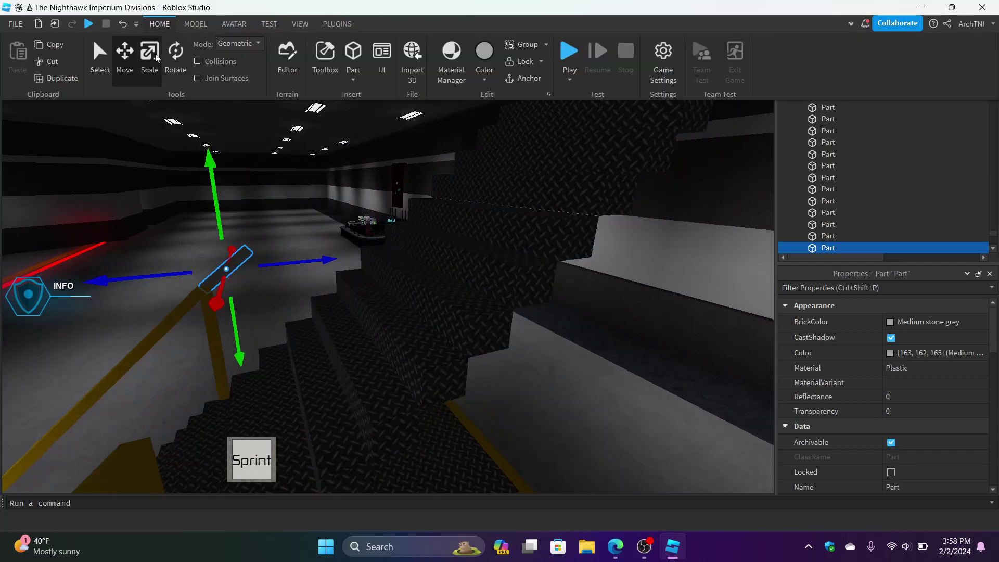
left_click(149, 52)
left_click_drag(269, 235, 402, 147)
key("s")
key("d")
key("a")
key("w")
right_click_drag(342, 255, 343, 251)
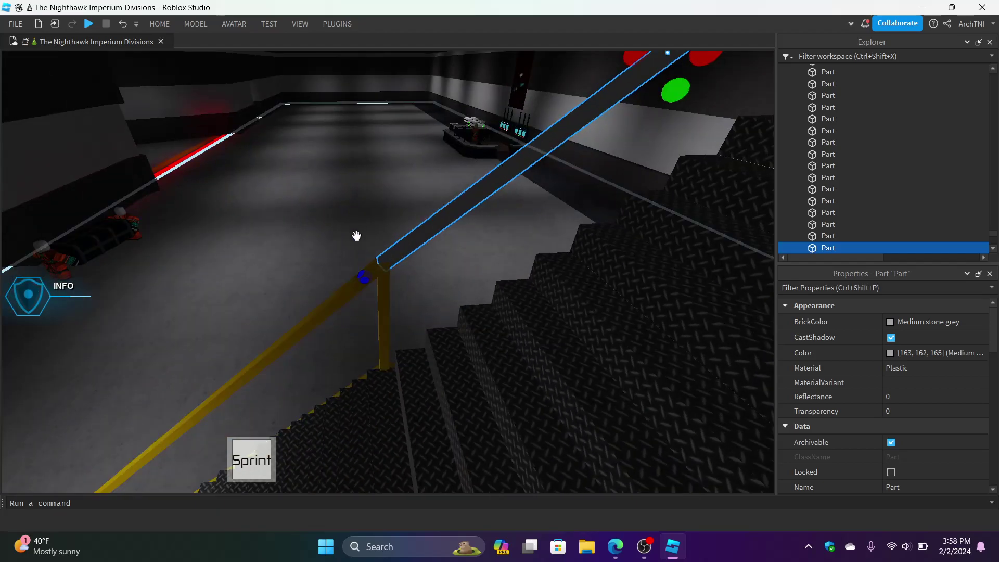
Step: Place a small grey part at the stair-side corner of the upper landing
key("ctrl+d")
key("d")
left_click_drag(365, 277, 402, 243)
key("e")
key("e")
key("d")
key("w")
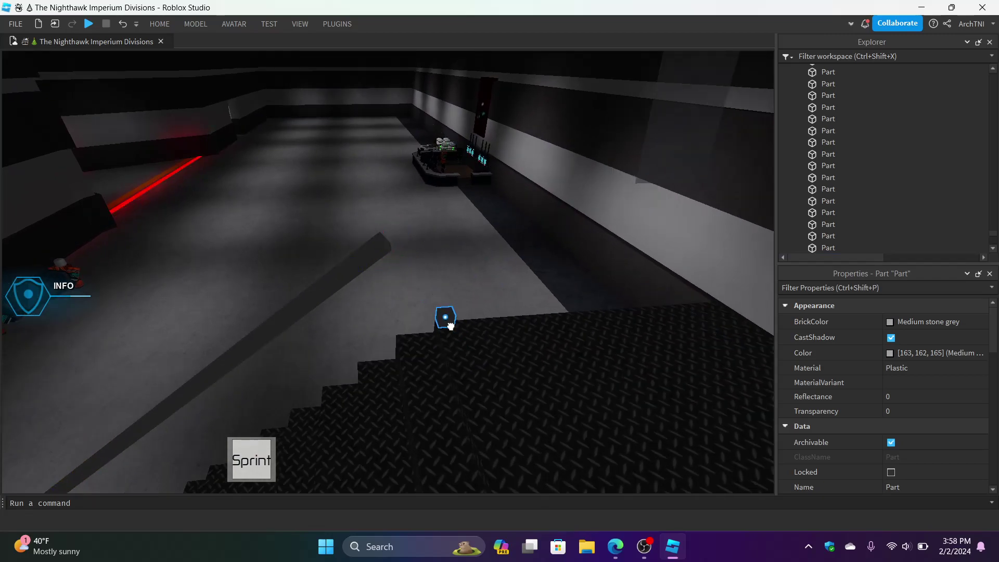
right_click_drag(452, 329, 459, 326)
key("w")
key("w")
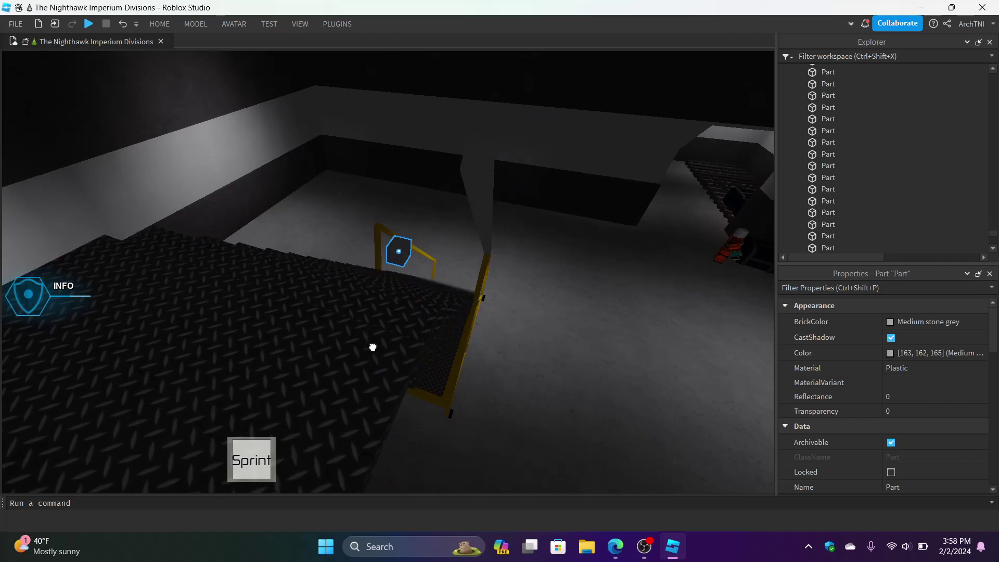
right_click_drag(421, 345, 422, 346)
key("e")
left_click_drag(422, 346, 429, 296)
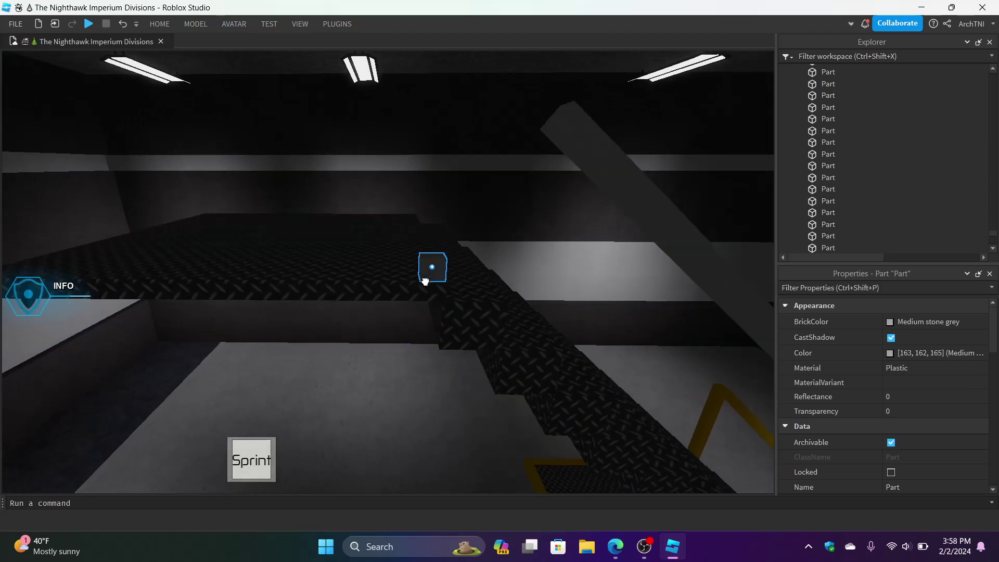
Step: Stretch the small corner part into a vertical post and lengthen the sloped handrail to meet it
left_click_drag(423, 286, 426, 140)
key("s")
left_click(519, 214)
left_click_drag(471, 164, 404, 135)
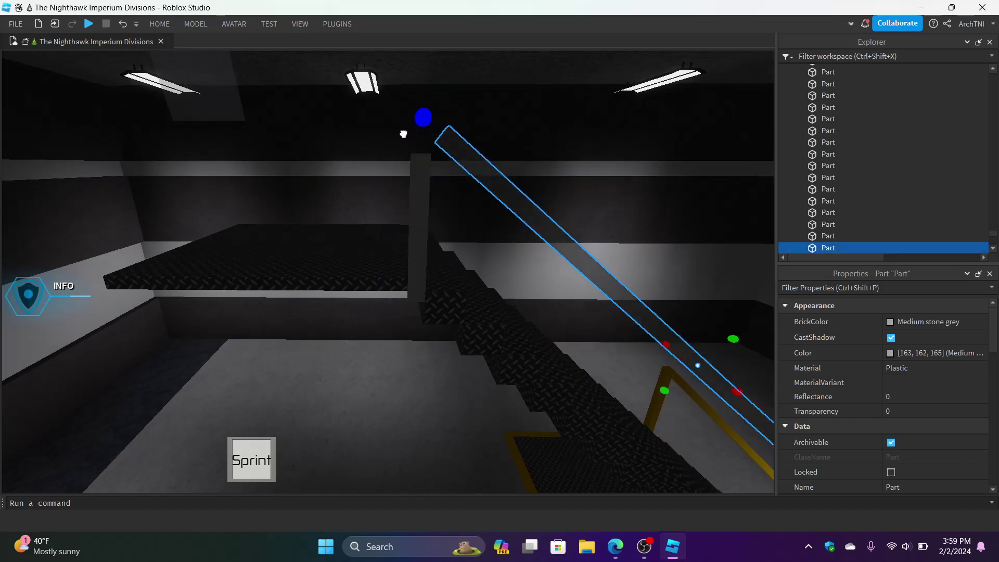
left_click(424, 165)
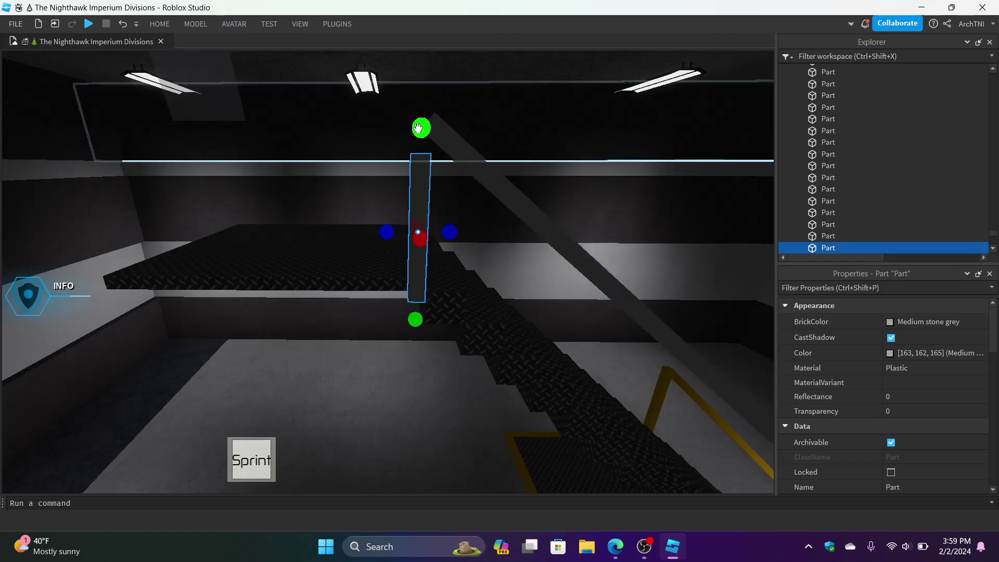
left_click_drag(434, 88, 434, 93)
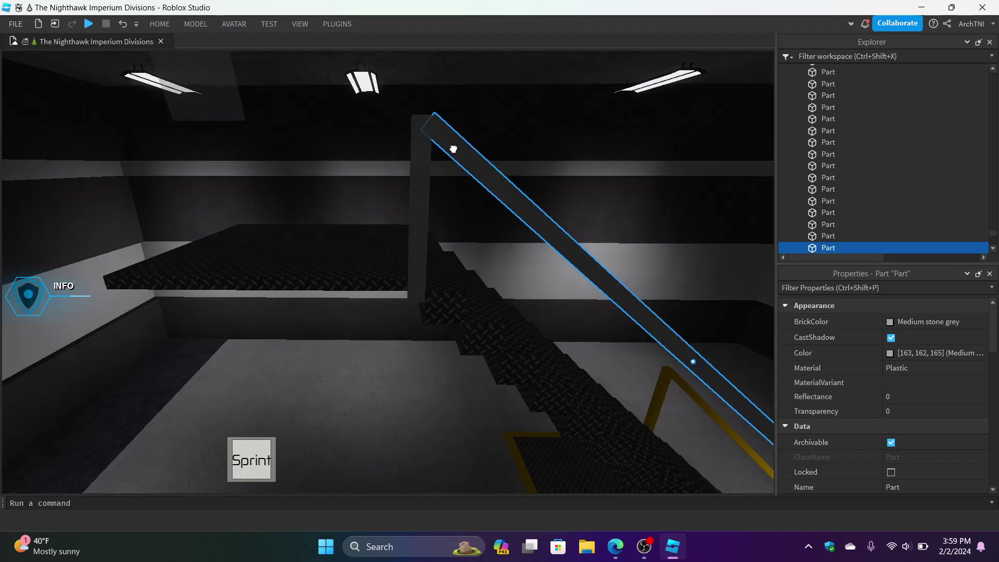
Step: Fine-tune the corner post's height so its top covers the sloped handrail's upper end
left_click(452, 149)
key("w")
key("e")
left_click(440, 199)
left_click(439, 199)
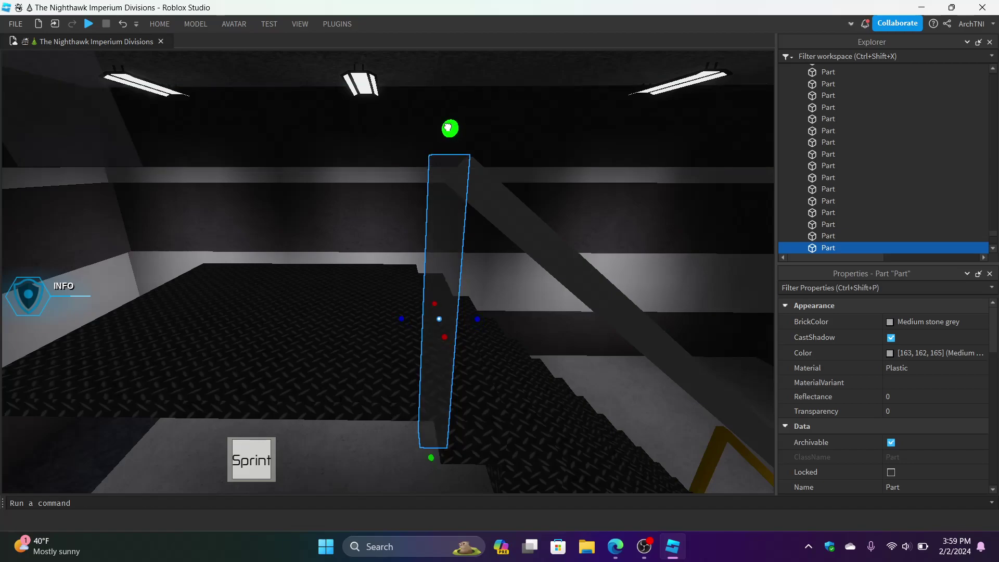
left_click(481, 208)
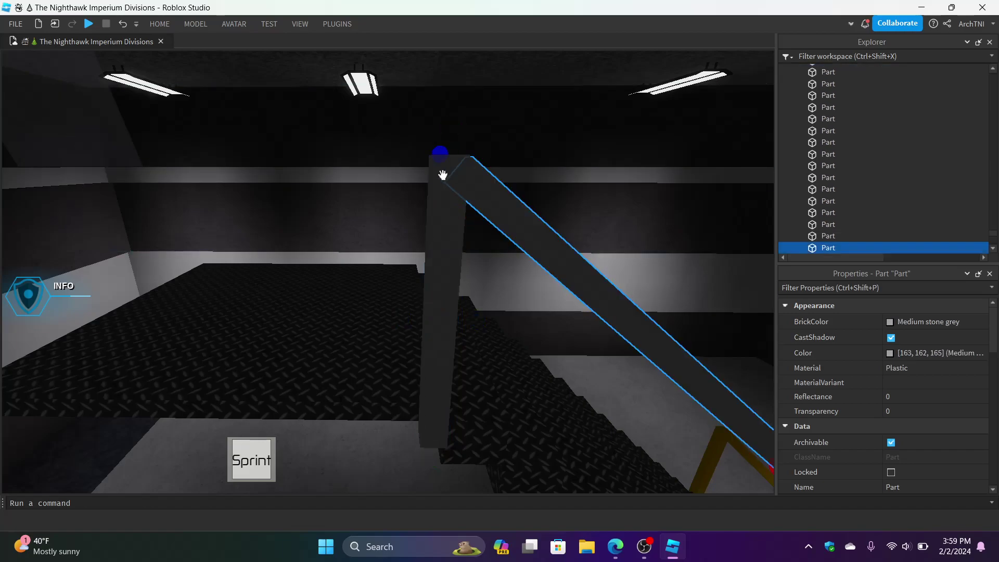
key("a")
right_click_drag(440, 152, 439, 152)
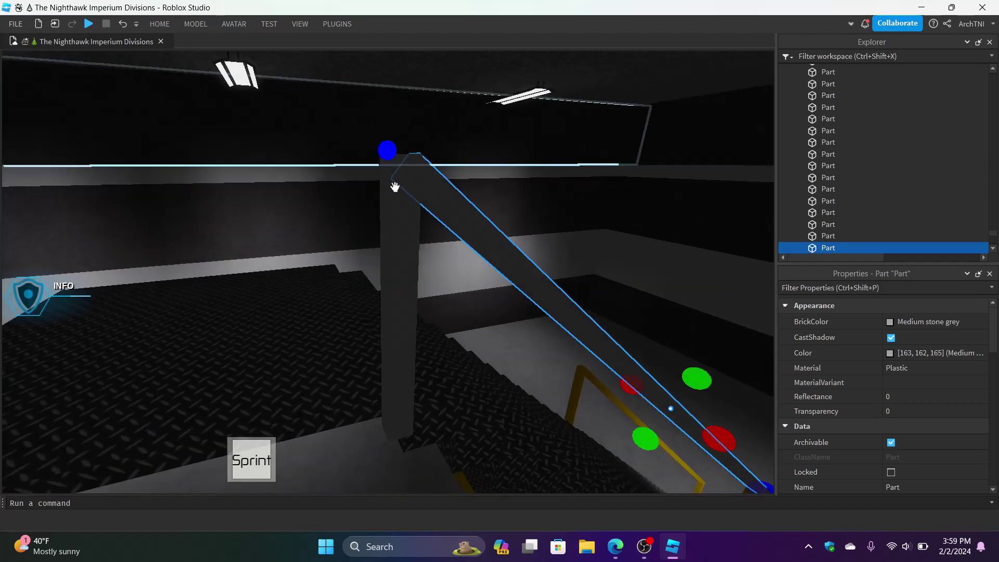
left_click(392, 157)
left_click_drag(407, 129, 401, 124)
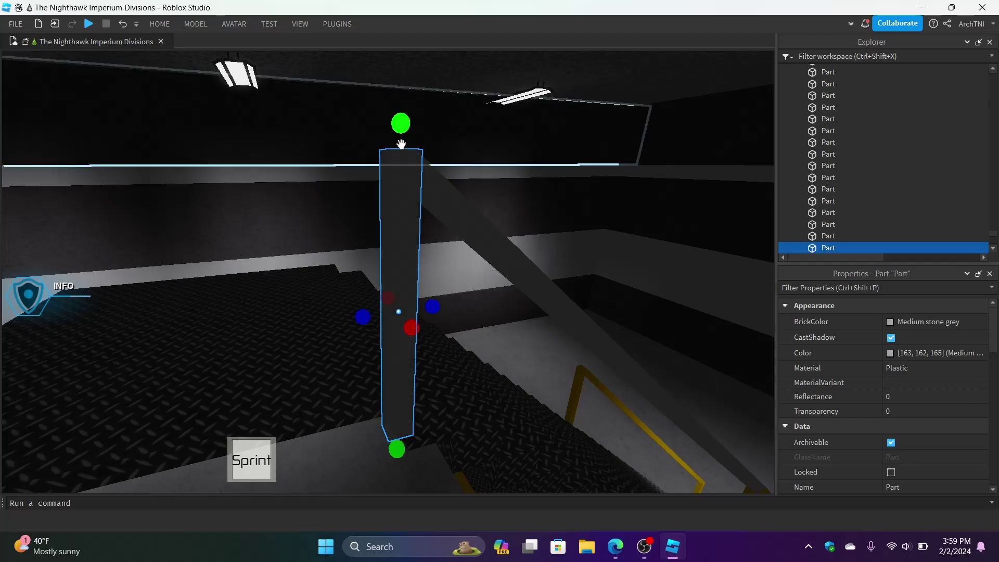
Step: Extend the corner post downward from the upper landing toward the prison floor
key("q")
key("q")
left_click_drag(396, 176, 391, 262)
right_click_drag(392, 263, 435, 307)
key("s")
key("e")
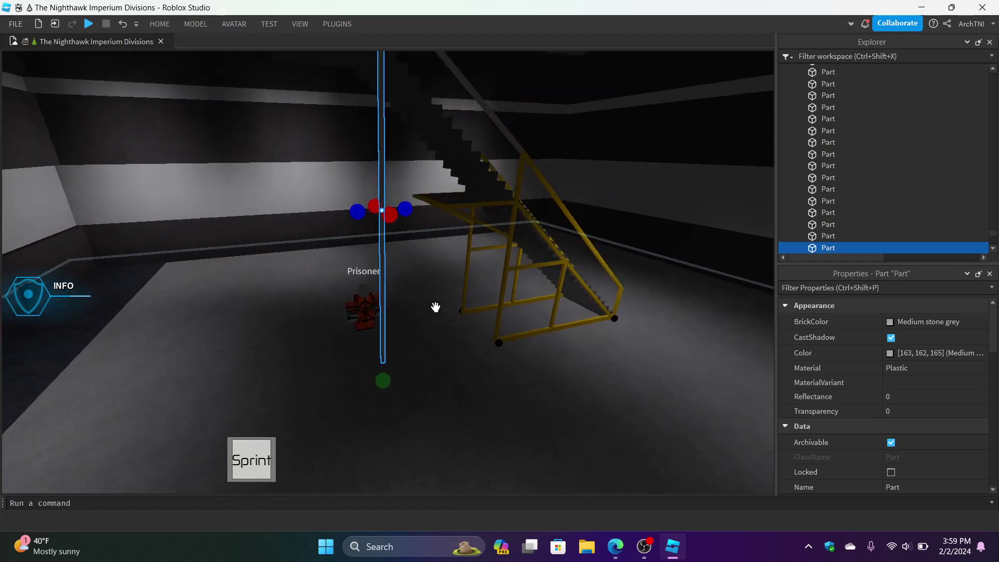
key("w")
key("w")
right_click_drag(436, 307, 436, 308)
key("s")
key("d")
key("a")
key("w")
key("s")
key("d")
key("s")
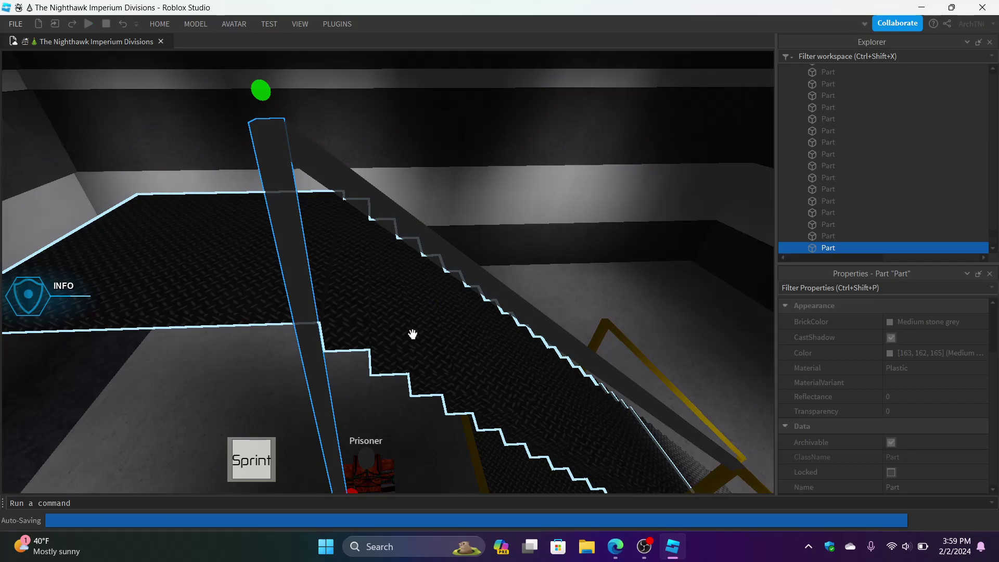
Step: Duplicate the tall post and move the copy along the upper landing to its far end
left_click(157, 24)
left_click(125, 59)
key("s")
right_click_drag(451, 305, 456, 316)
key("q")
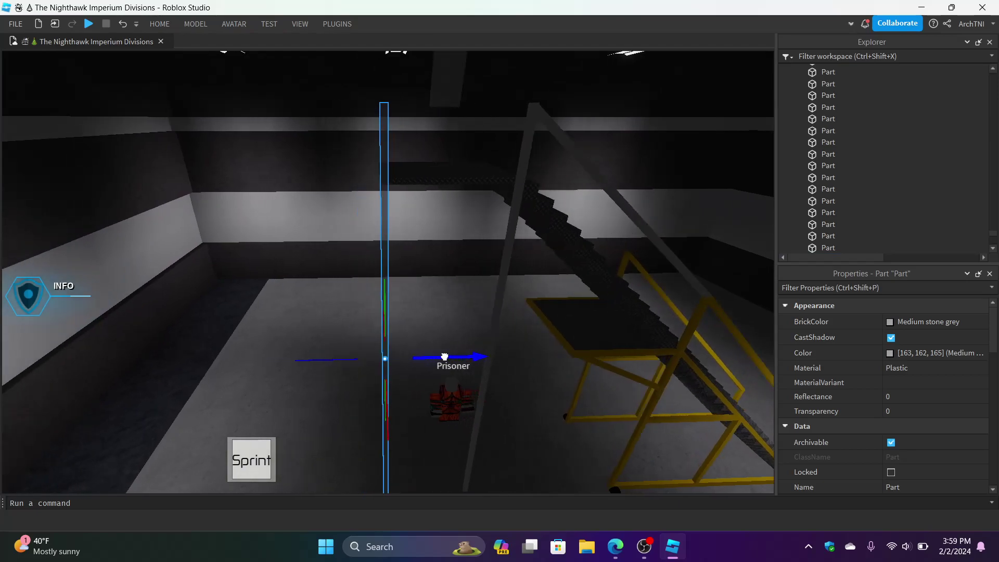
key("d")
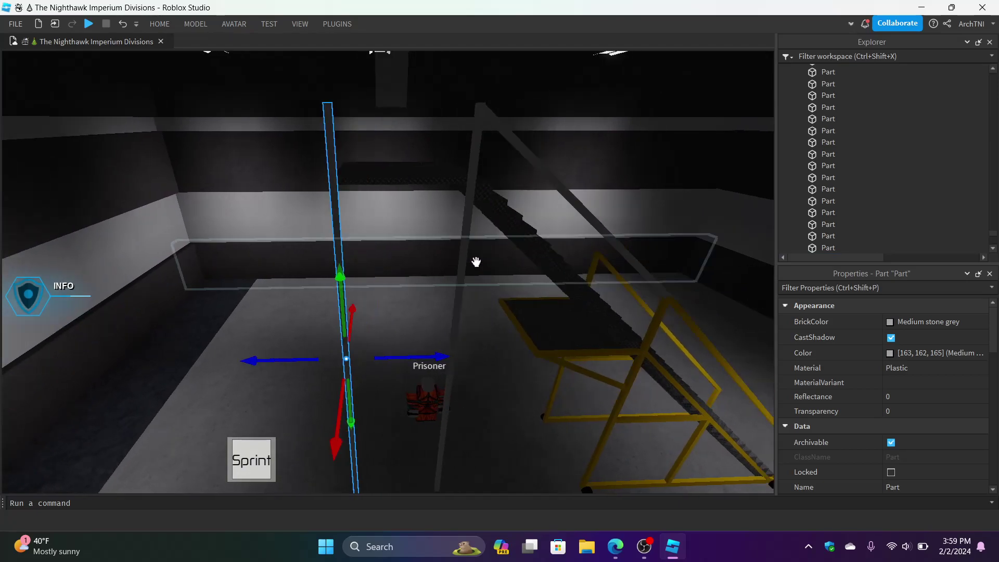
Step: Select both tall posts and shift them sideways to line up with the upper landing's edge
left_click(466, 260, "shift")
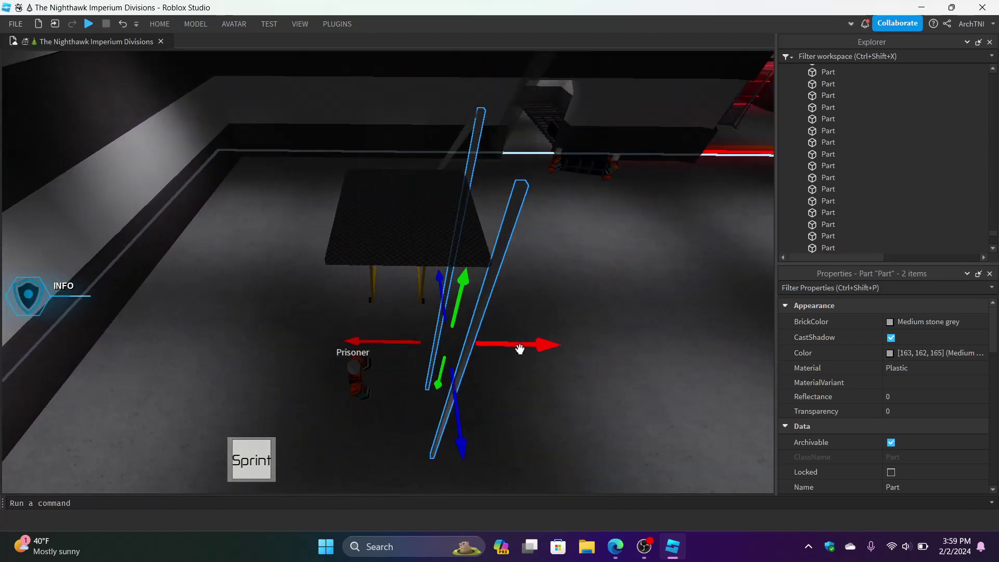
key("w")
key("a")
left_click_drag(519, 349, 492, 354)
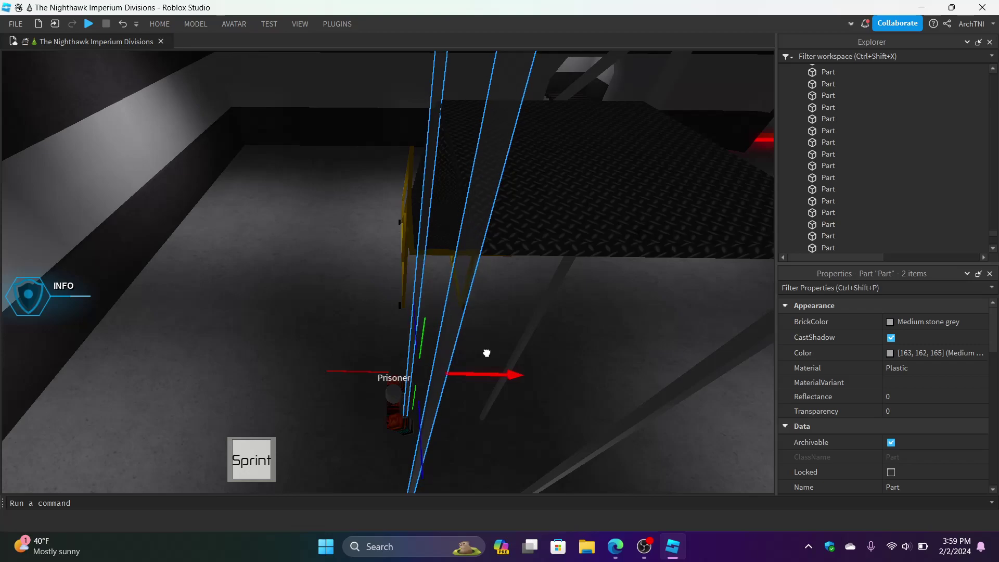
left_click_drag(486, 354, 484, 352)
key("d")
right_click_drag(484, 352, 473, 383)
key("s")
Step: Duplicate the sloped handrail and move the copy across the stairs onto the opposite yellow handrail post
left_click(473, 383)
key("w")
key("d")
key("a")
key("d")
right_click_drag(359, 205, 358, 206)
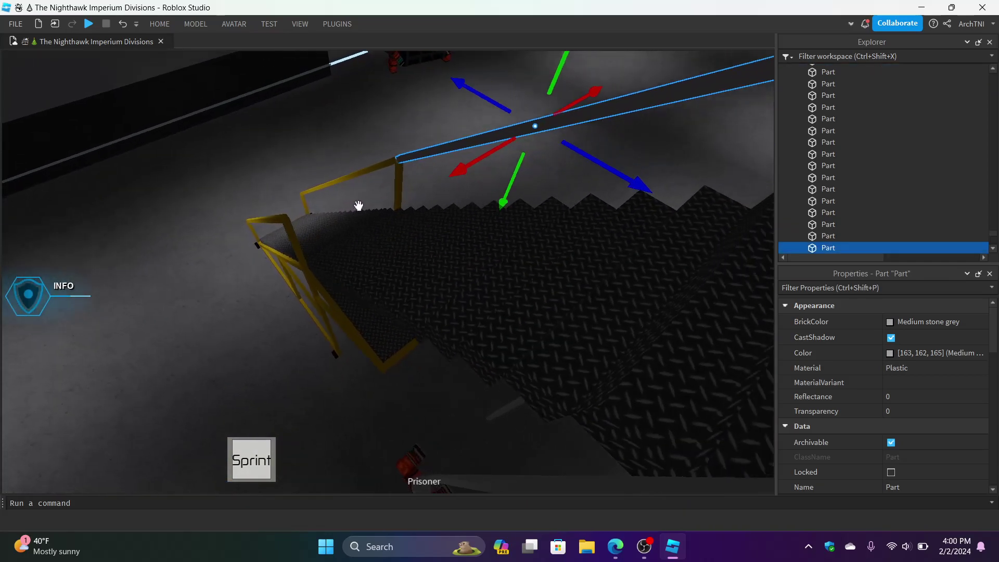
key("ctrl+d")
left_click_drag(448, 156, 237, 271)
key("w")
right_click_drag(236, 271, 266, 205)
key("a")
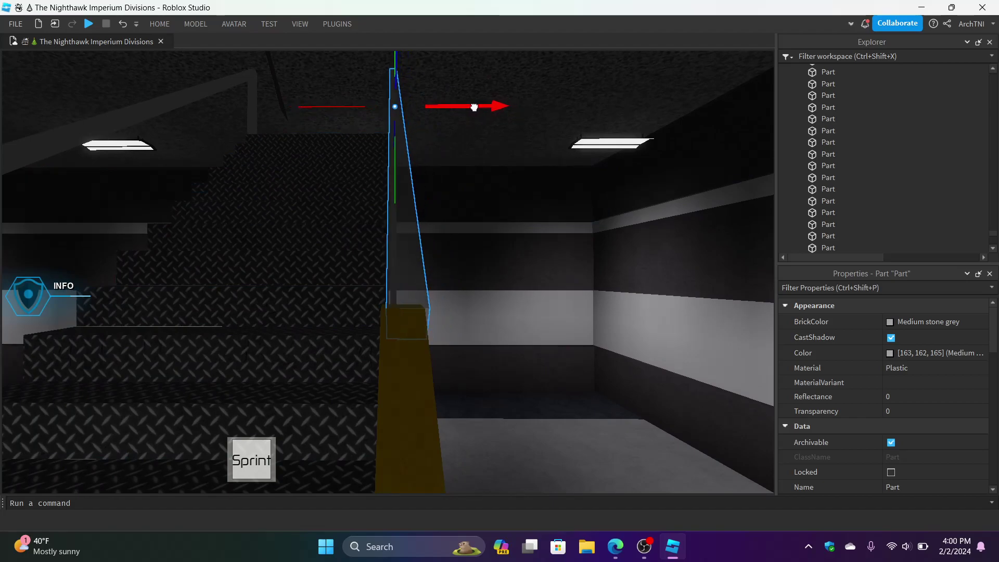
Step: Duplicate the landing's tall post at the head of the sloped handrail and shrink the copy to a short block at its top
key("w")
right_click_drag(515, 246, 508, 223)
key("d")
key("a")
key("s")
key("w")
left_click(532, 287)
left_click(161, 25)
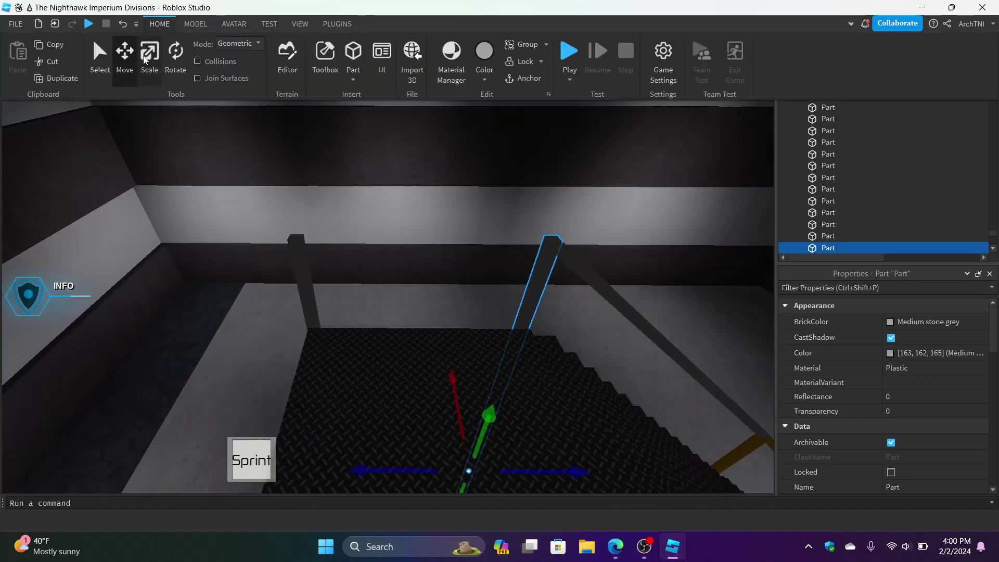
left_click(149, 53)
key("a")
right_click_drag(375, 364, 375, 364)
key("ctrl+d")
left_click_drag(382, 483, 371, 202)
key("e")
right_click_drag(373, 222, 372, 219)
key("w")
key("d")
left_click_drag(485, 157, 484, 166)
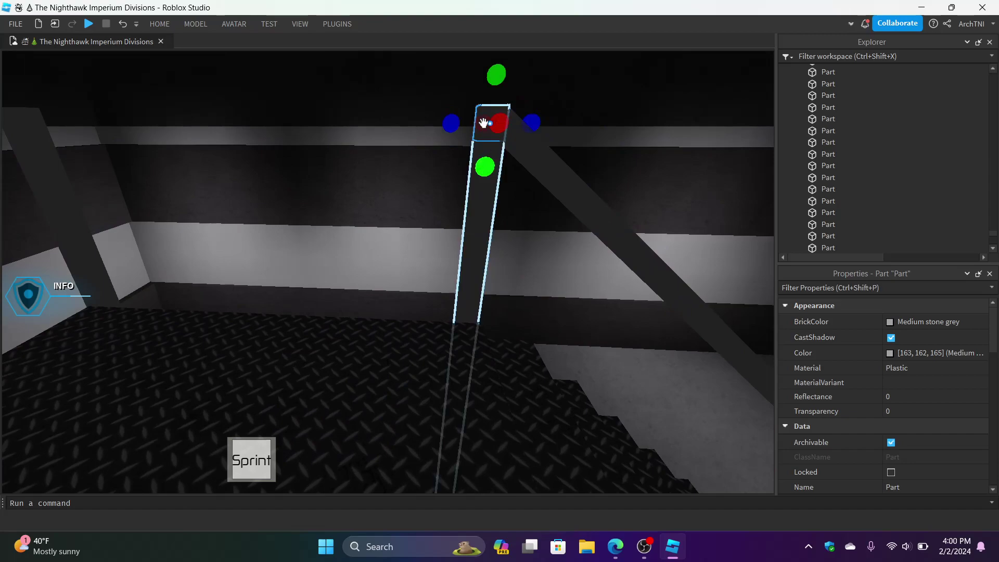
Step: Stretch the short block across to the opposite post as a horizontal landing rail and trim its near end back to the post's inner side
key("a")
left_click_drag(451, 123, 280, 148)
key("d")
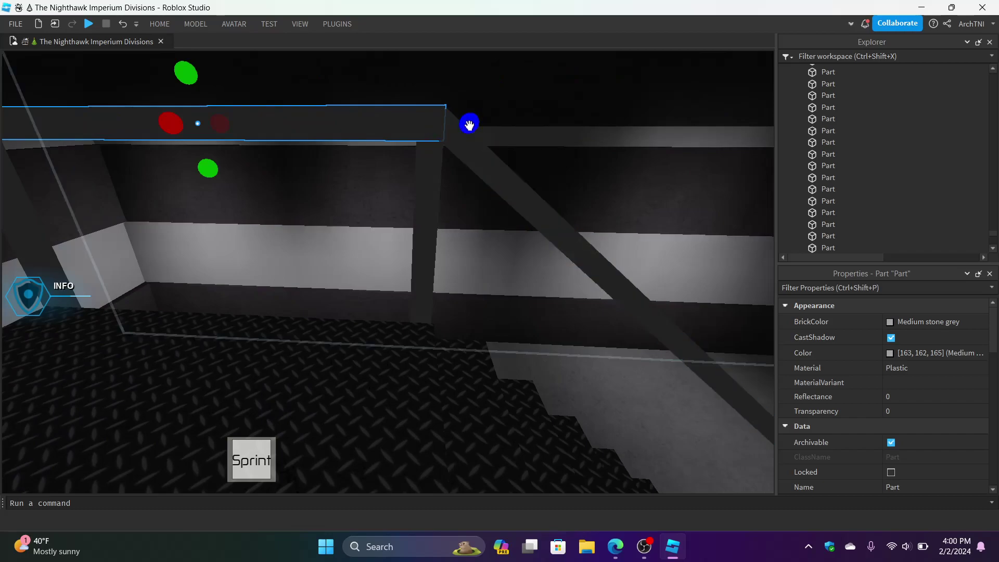
left_click_drag(469, 126, 433, 128)
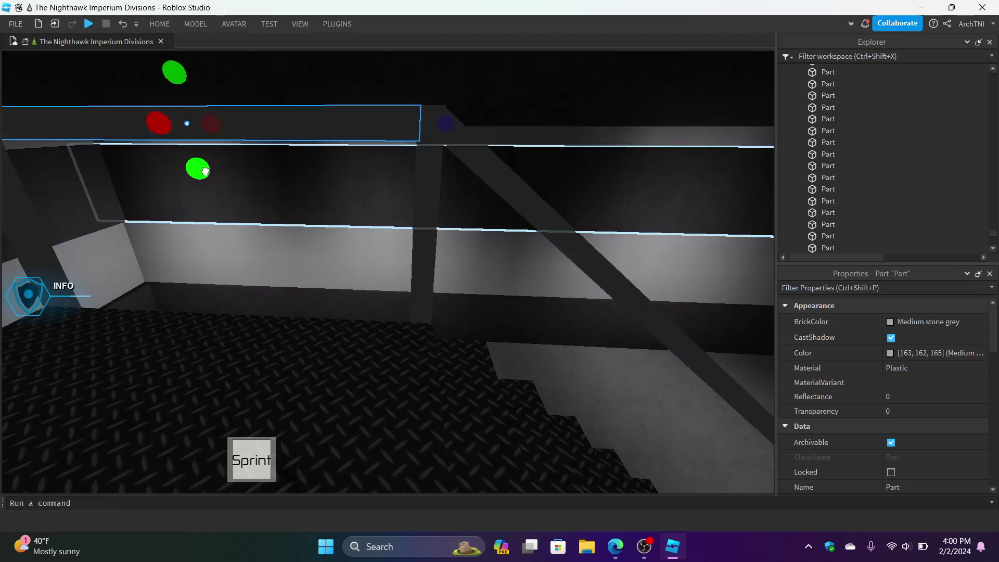
left_click_drag(205, 170, 207, 167)
key("s")
key("a")
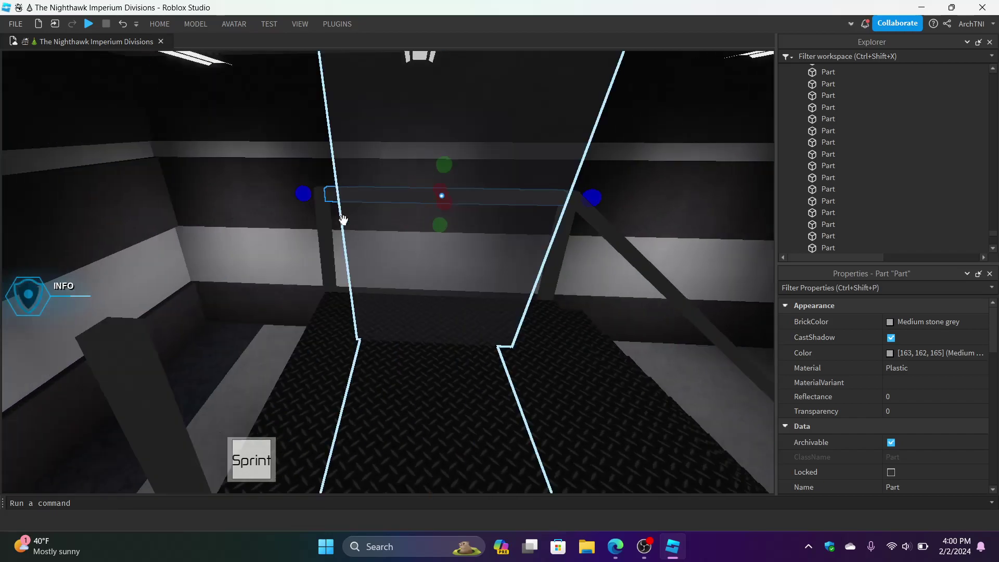
Step: Duplicate the horizontal landing rail and rotate the copy 90 degrees about the vertical axis with Building Tools by F3X
left_click(159, 24)
left_click(125, 54)
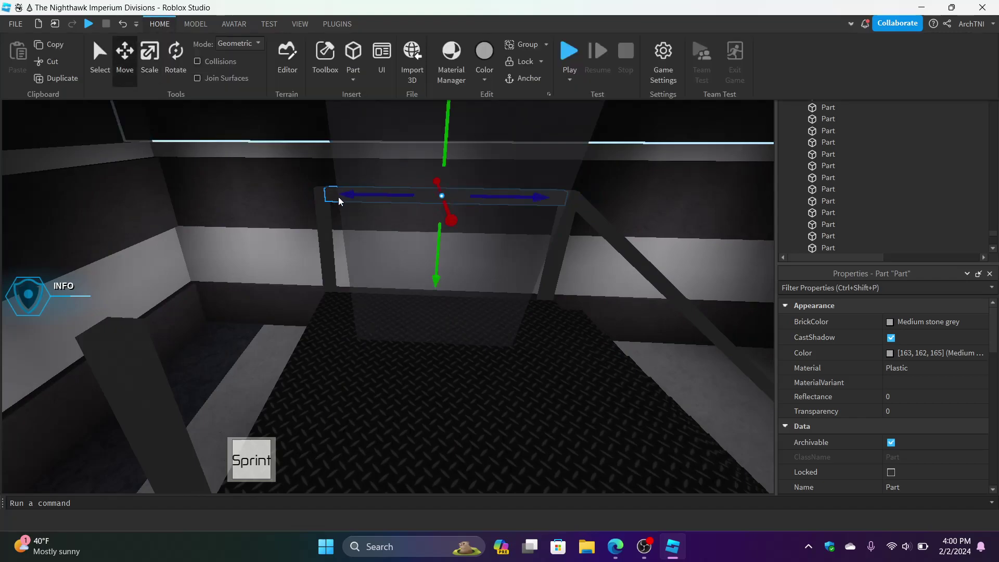
left_click_drag(331, 195, 288, 194)
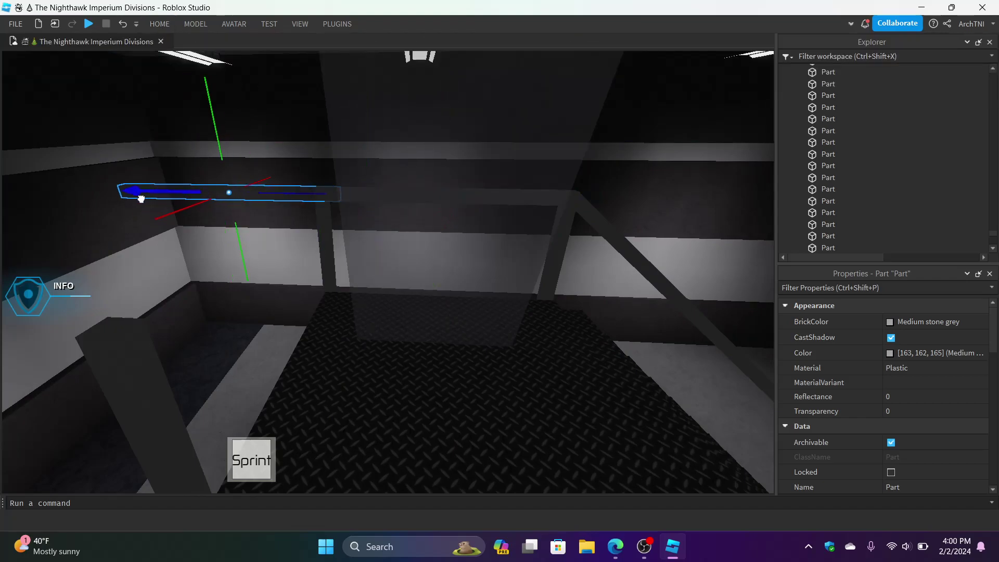
left_click(123, 24)
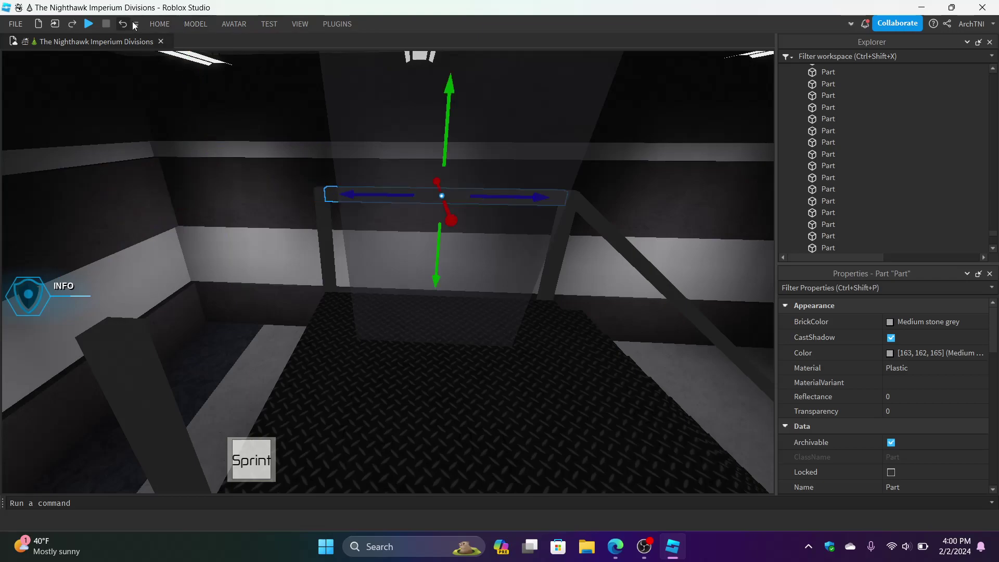
left_click(163, 26)
left_click(330, 29)
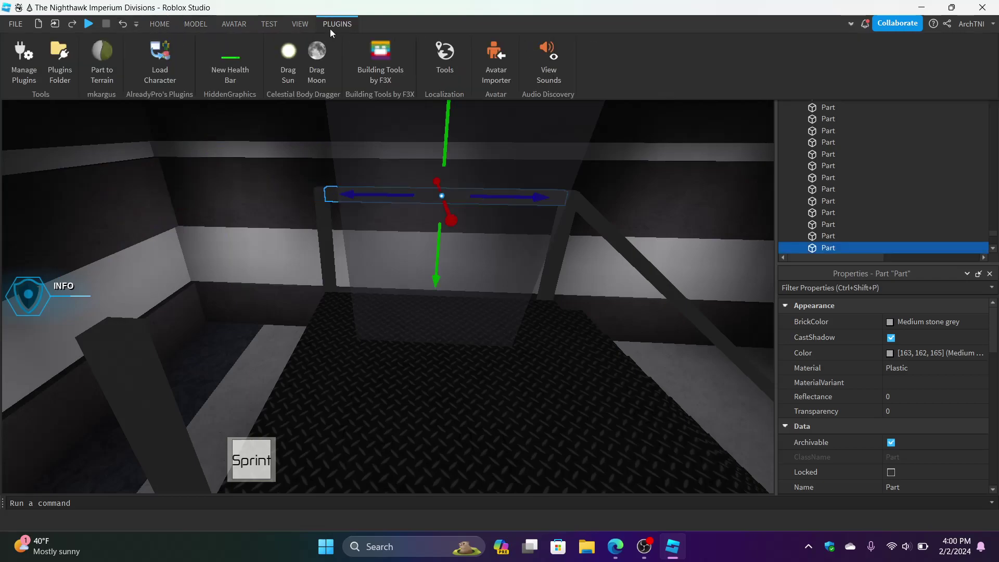
left_click(383, 63)
left_click(737, 226)
right_click_drag(380, 220, 383, 225)
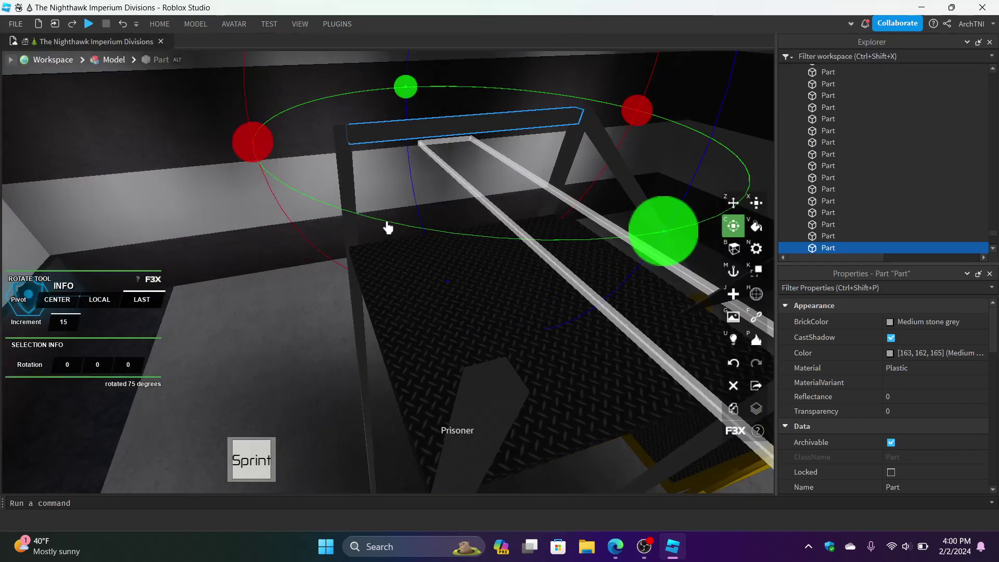
left_click_drag(406, 92, 357, 140)
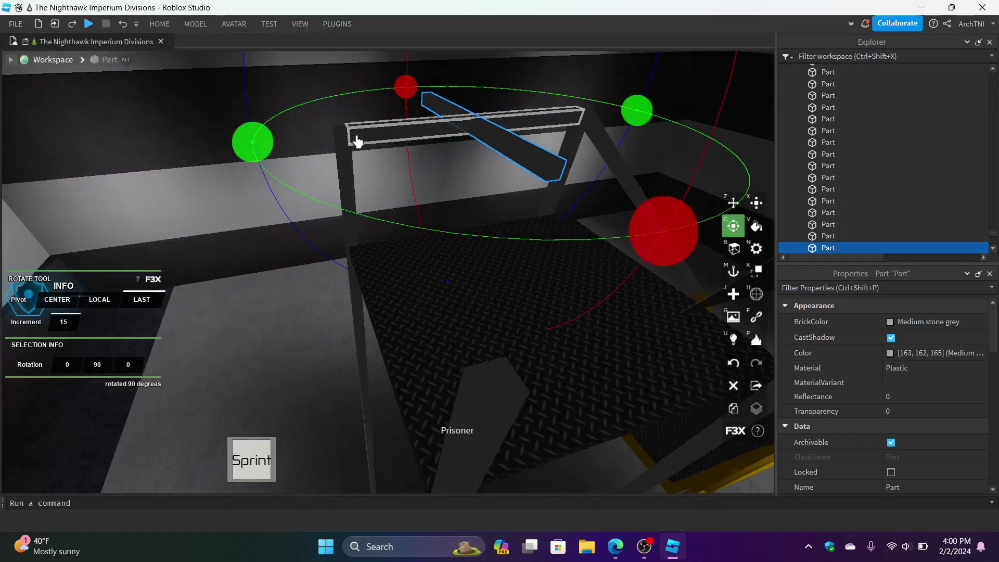
right_click_drag(357, 141, 357, 143)
Step: Move the rotated rail onto the landing's outer edge, at a position of about 518.519, 53.937, -1921.153
left_click(734, 208)
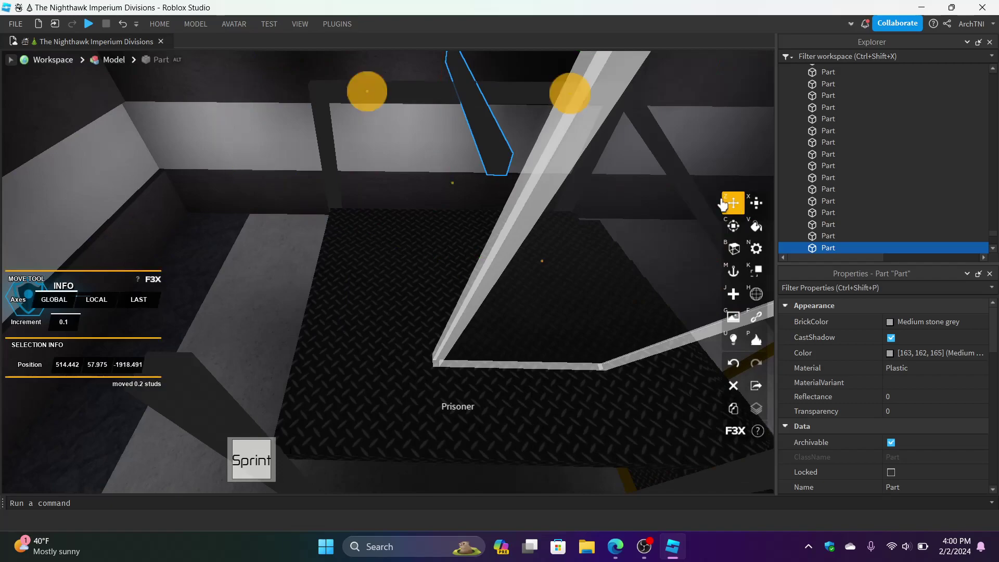
left_click_drag(386, 100, 232, 127)
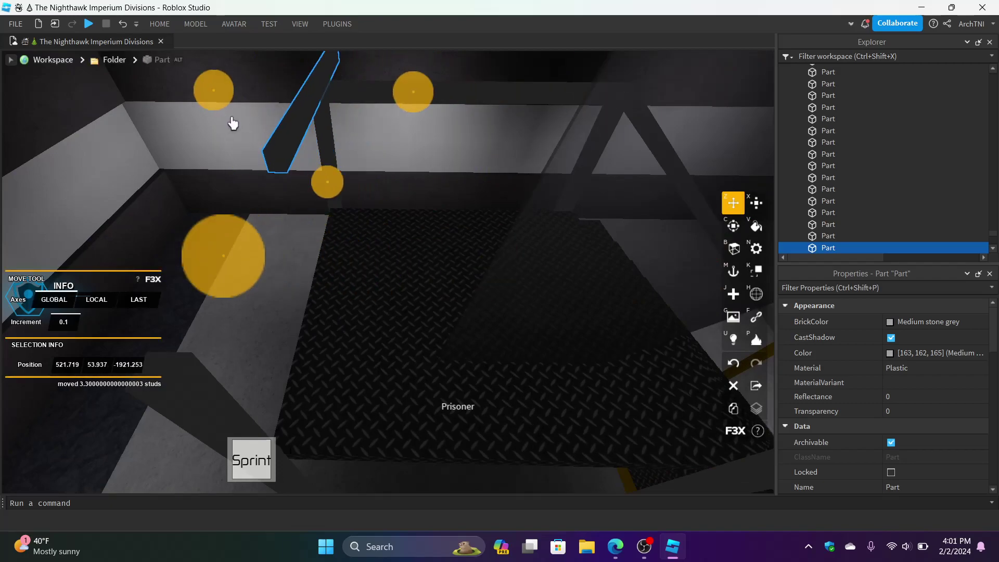
right_click_drag(232, 127, 419, 277)
left_click_drag(420, 277, 430, 415)
mouse_move(497, 224)
left_mouse_down()
mouse_move(508, 223)
mouse_move(501, 228)
left_mouse_up()
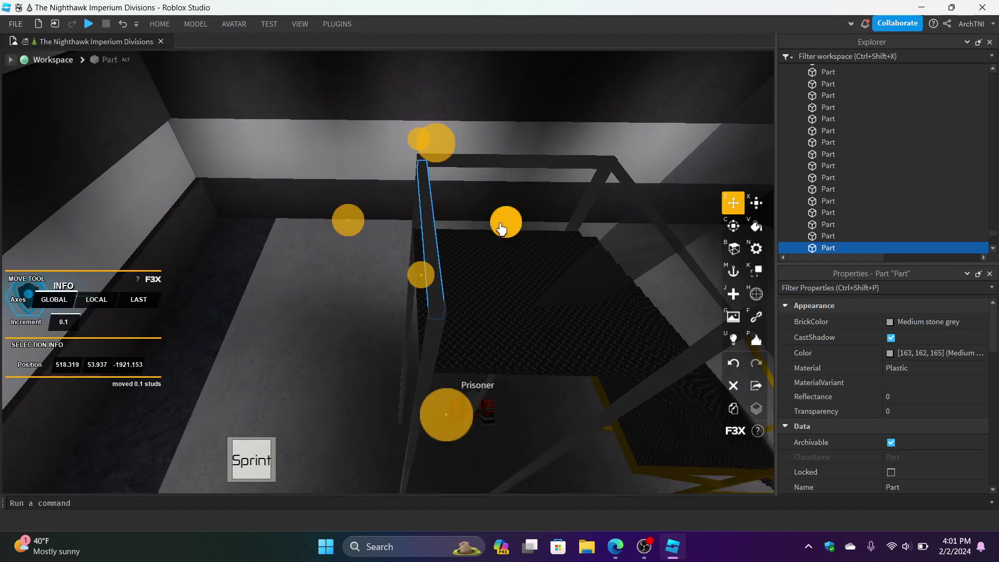
right_click_drag(502, 229, 503, 229)
left_click_drag(232, 152, 213, 152)
Step: Lengthen the outer-edge rail by 0.1 studs to 6.231 toward the corner post and close the F3X tools
key("d")
right_click_drag(213, 152, 214, 153)
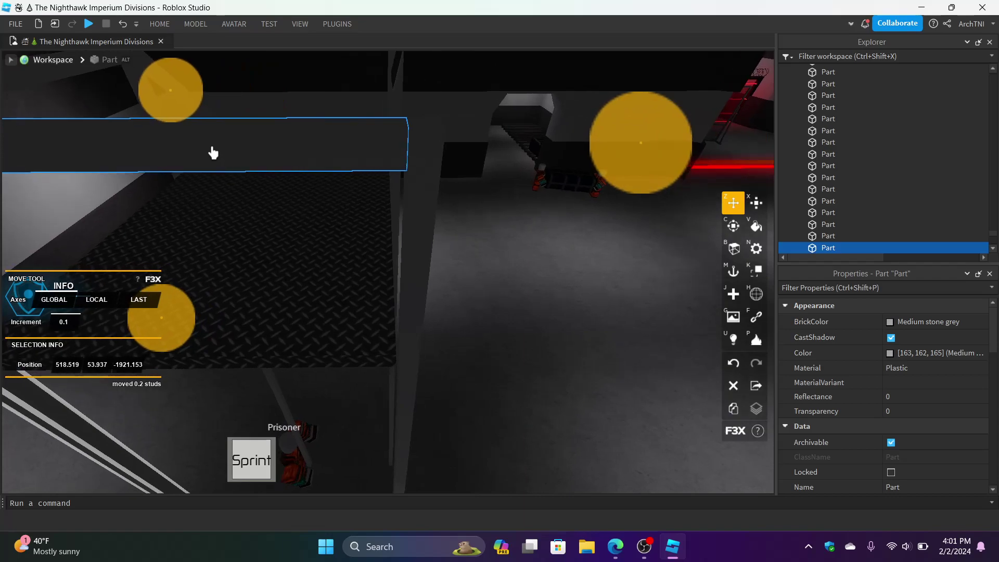
key("d")
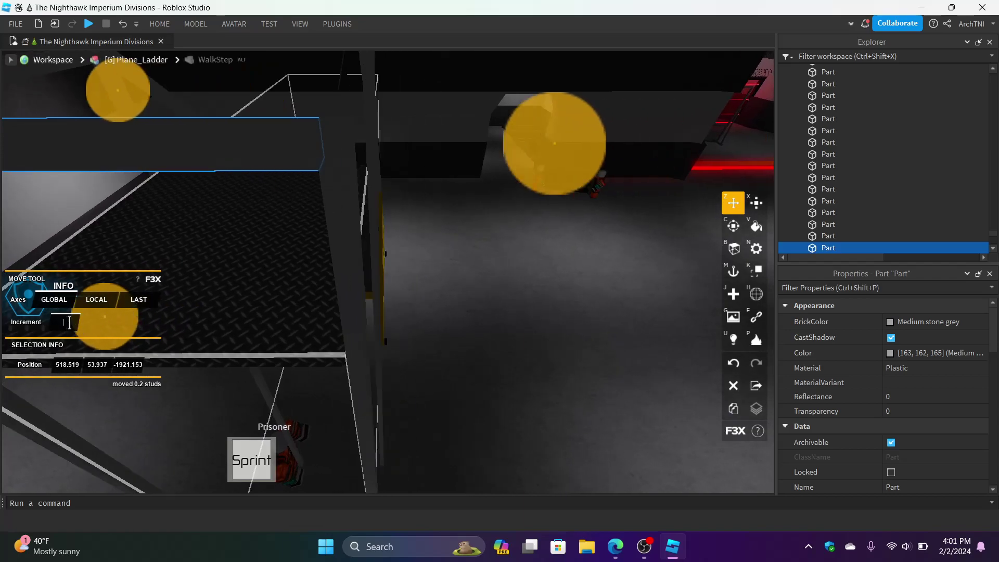
left_click(755, 204)
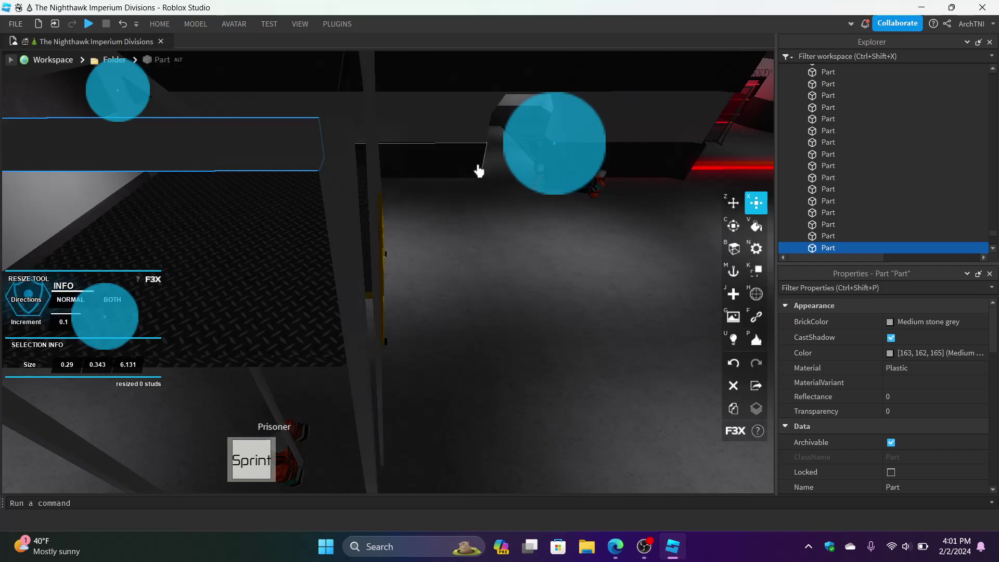
left_click_drag(554, 144, 566, 145)
left_click(338, 27)
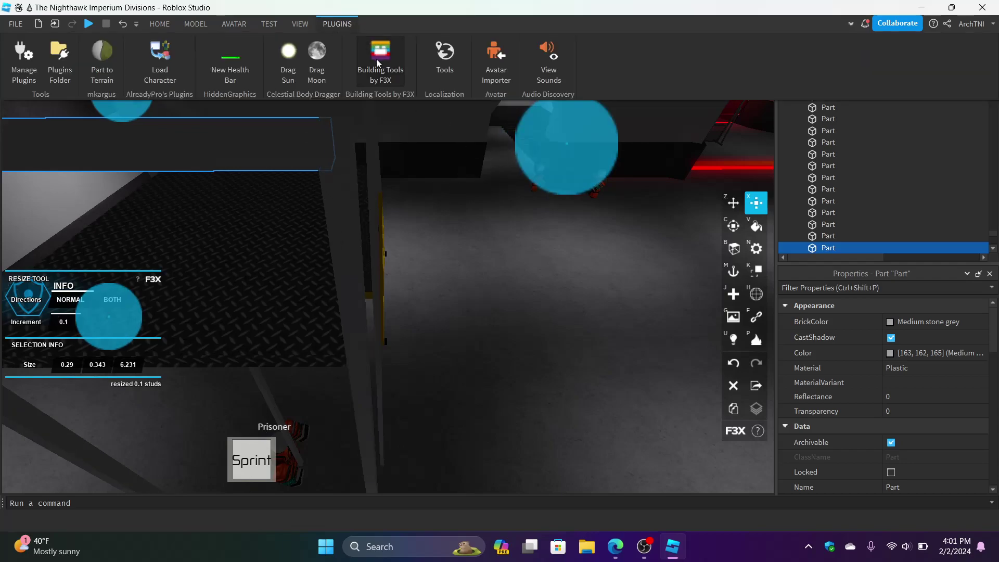
left_click(377, 60)
Step: Nudge the outer-edge rail sideways to line it up with the corner posts beneath it
right_click_drag(416, 252, 413, 252)
key("w")
key("w")
right_click_drag(452, 171, 454, 158)
key("s")
left_click_drag(360, 335, 361, 334)
key("w")
key("e")
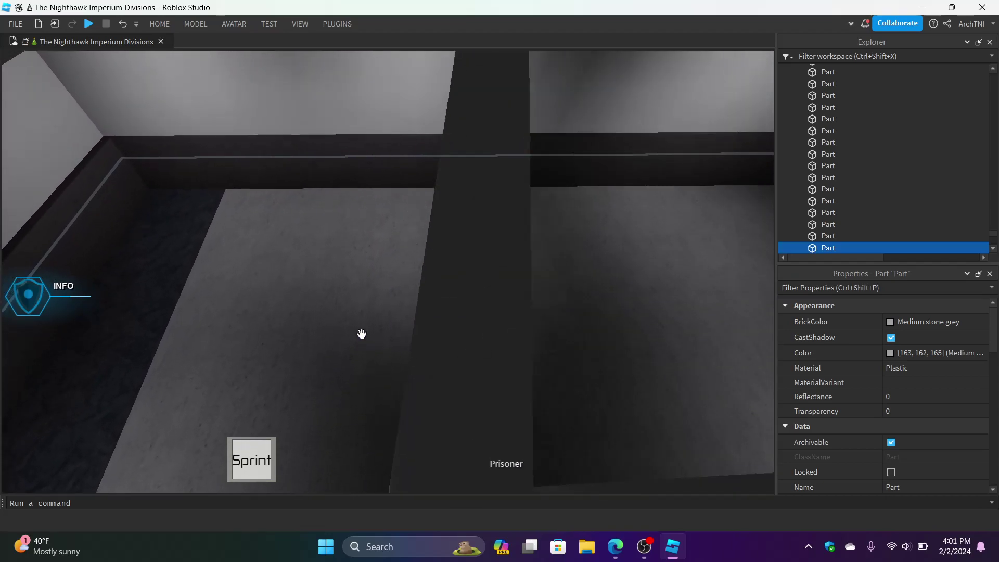
right_click_drag(361, 334, 362, 333)
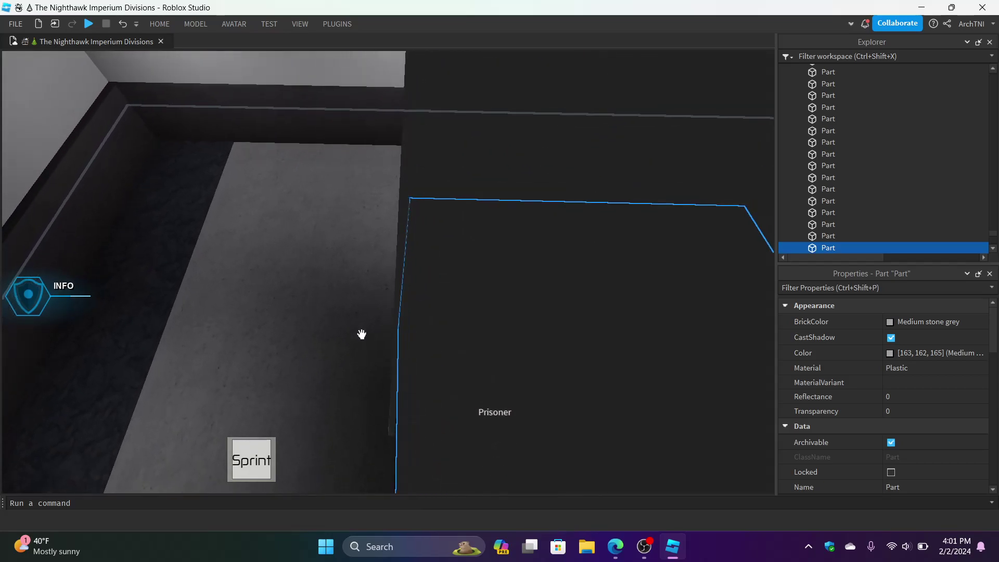
right_click_drag(480, 179, 480, 179)
right_click_drag(484, 249, 484, 250)
right_click_drag(547, 214, 547, 214)
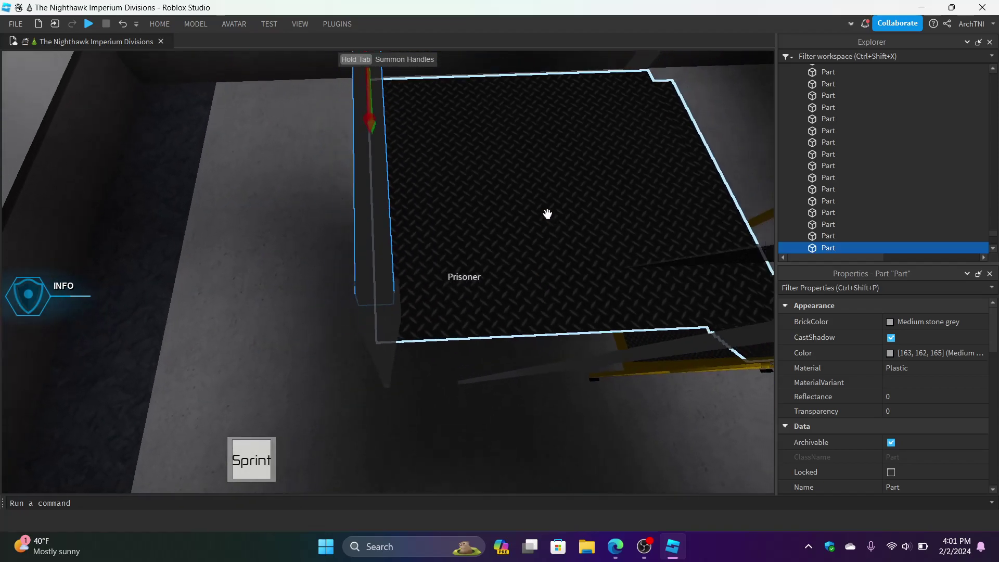
right_click_drag(450, 148, 450, 148)
right_click_drag(284, 236, 285, 235)
right_click_drag(445, 252, 446, 252)
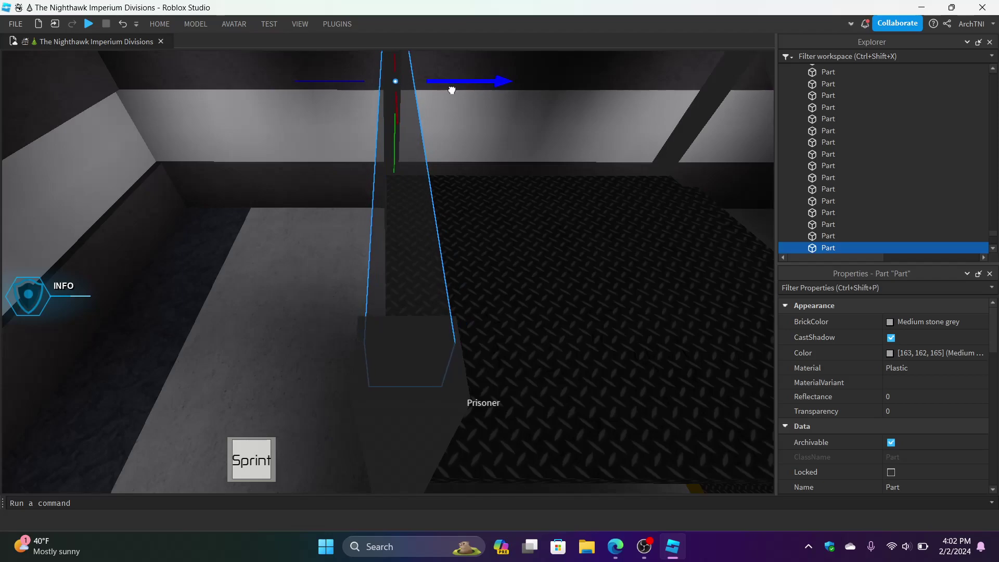
left_click_drag(451, 91, 451, 90)
Step: Select the tall post at the head of the copied sloped handrail and shift it sideways in line with the handrail
right_click_drag(466, 238, 411, 251)
left_click(412, 251)
right_click_drag(388, 387, 388, 386)
key("w")
key("s")
right_click_drag(445, 359, 399, 334)
key("w")
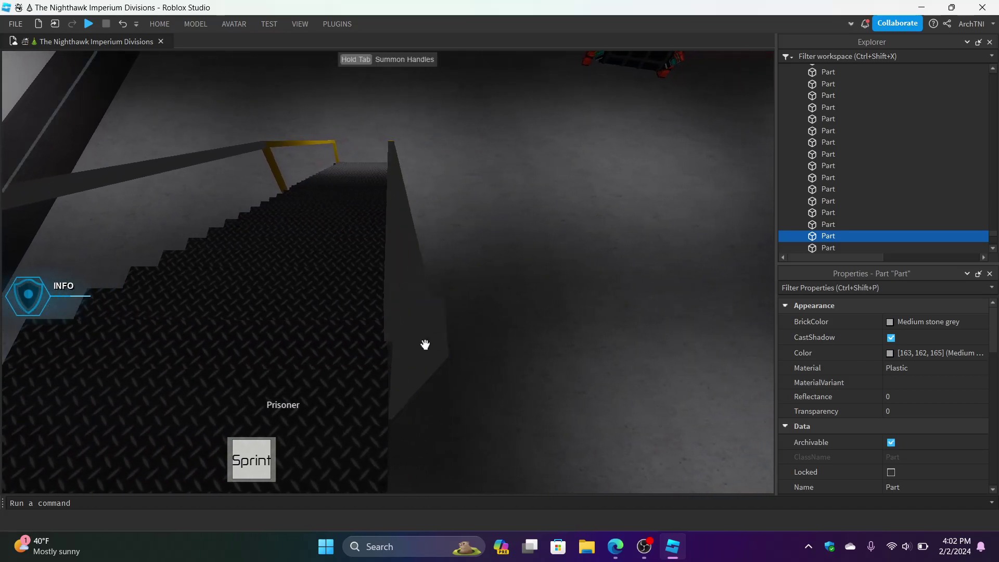
left_click(437, 340)
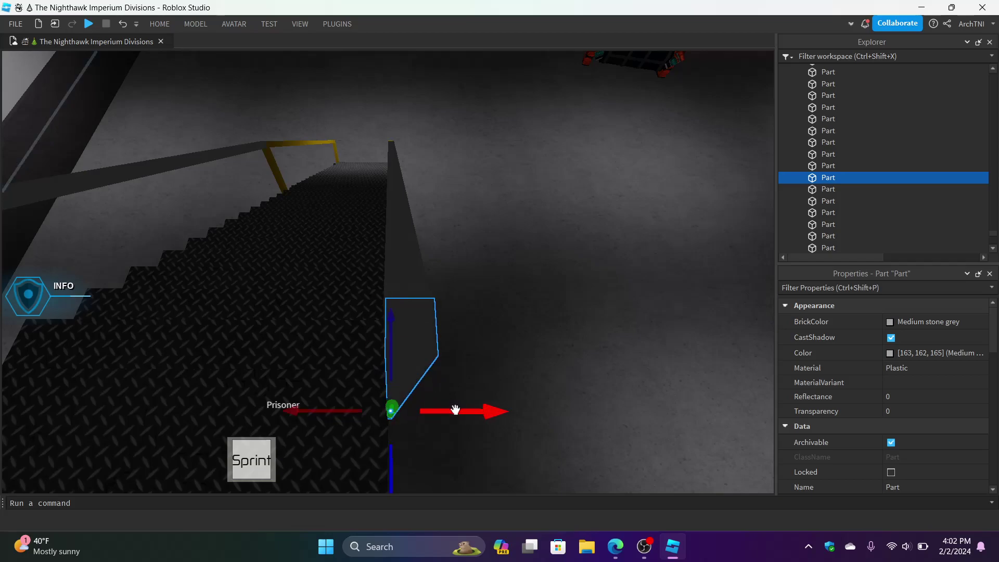
right_click_drag(484, 350, 484, 350)
right_click_drag(395, 222, 396, 222)
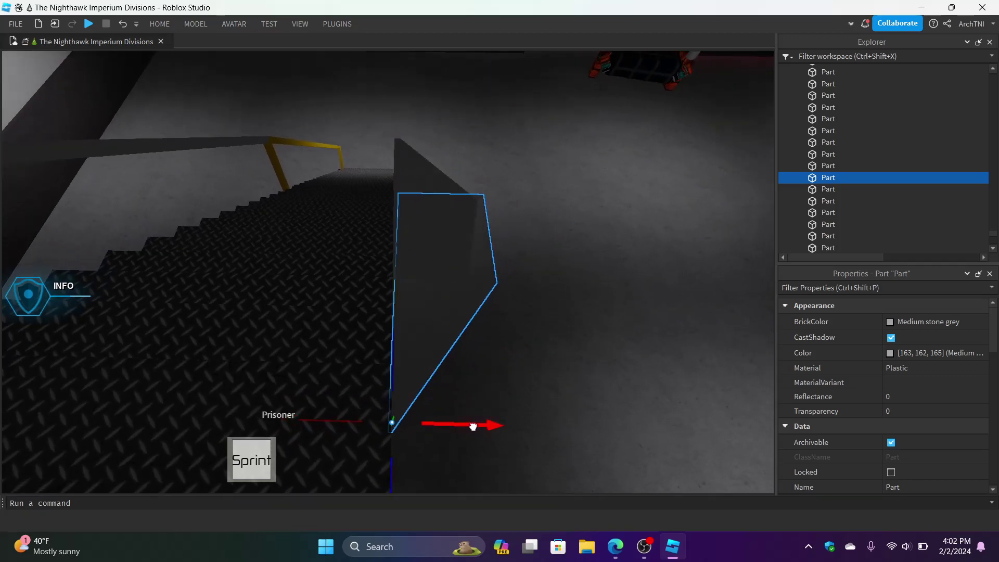
Step: Shorten the tall post from its base upward until only a short block remains at the top
left_click(162, 27)
left_click(151, 58)
right_click_drag(375, 352, 375, 352)
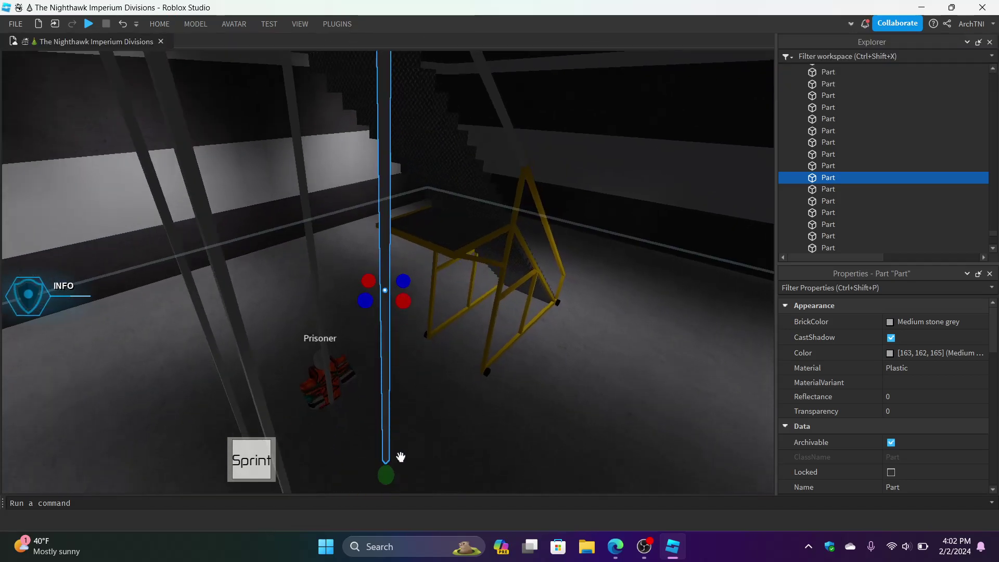
key("q")
left_click_drag(386, 420, 391, 307)
key("e")
right_click_drag(392, 307, 401, 271)
key("f")
key("w")
key("q")
key("e")
left_click_drag(396, 409, 393, 409)
Step: Resize the sides of the short post block to fit the end of the sloped handrail
right_click_drag(426, 368, 426, 368)
key("d")
key("a")
key("d")
right_click_drag(497, 330, 496, 330)
key("q")
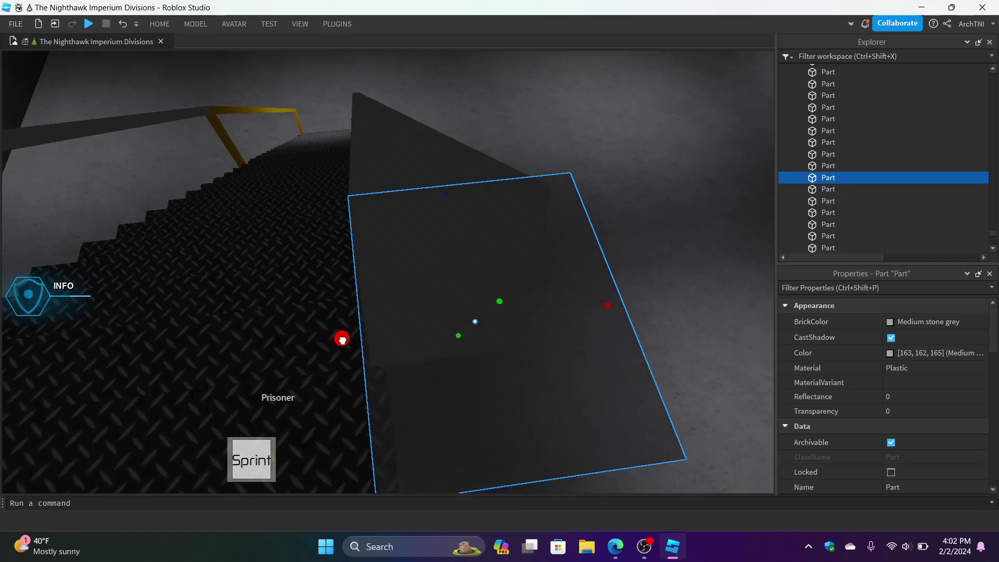
left_click_drag(341, 339, 341, 340)
right_click_drag(340, 340, 341, 340)
key("d")
right_click_drag(424, 341, 423, 342)
left_click_drag(447, 451, 447, 452)
key("s")
right_click_drag(447, 452, 447, 451)
Step: Extend the resized post back down to the prison floor
left_click_drag(373, 253, 384, 375)
right_click_drag(384, 376, 384, 375)
left_click_drag(384, 376, 384, 394)
right_click_drag(384, 394, 384, 393)
left_click_drag(384, 394, 384, 397)
right_click_drag(384, 397, 384, 397)
right_click_drag(339, 339, 339, 340)
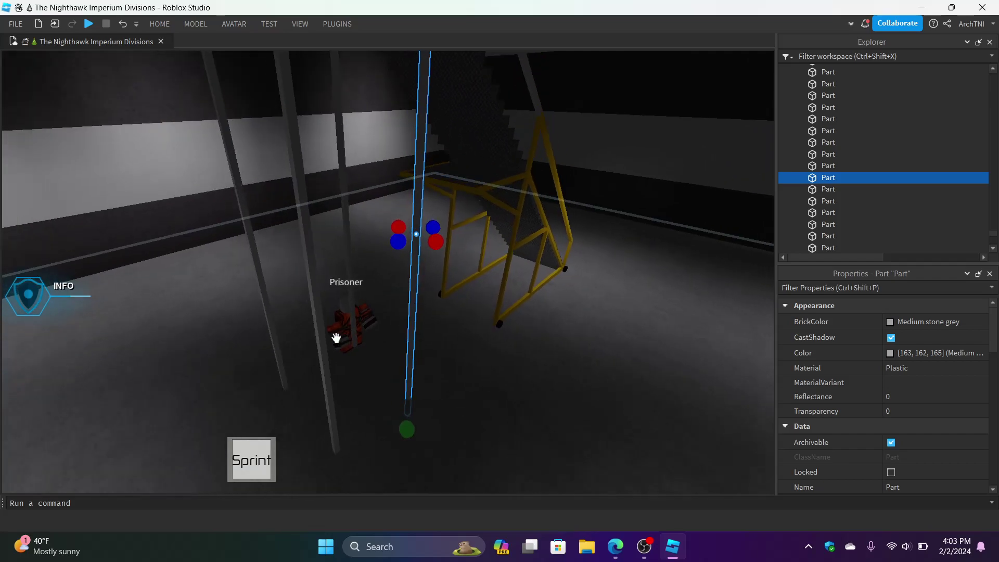
Step: Delete the old tall post at the landing's outer corner
left_click(317, 335)
key("e")
key("Delete")
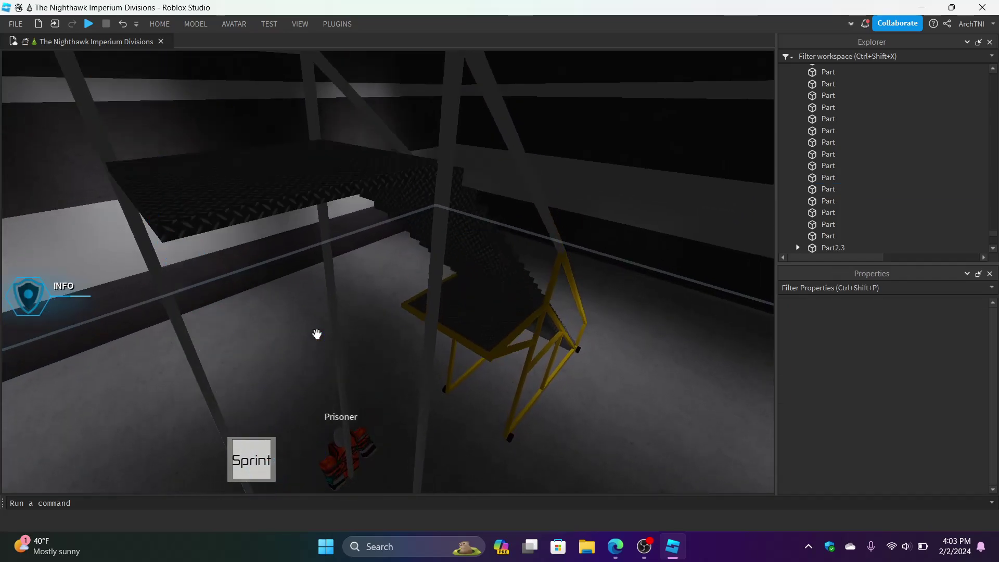
Step: Duplicate the resized post and move the copy along the landing toward the vacant outer corner
key("e")
left_click(446, 347)
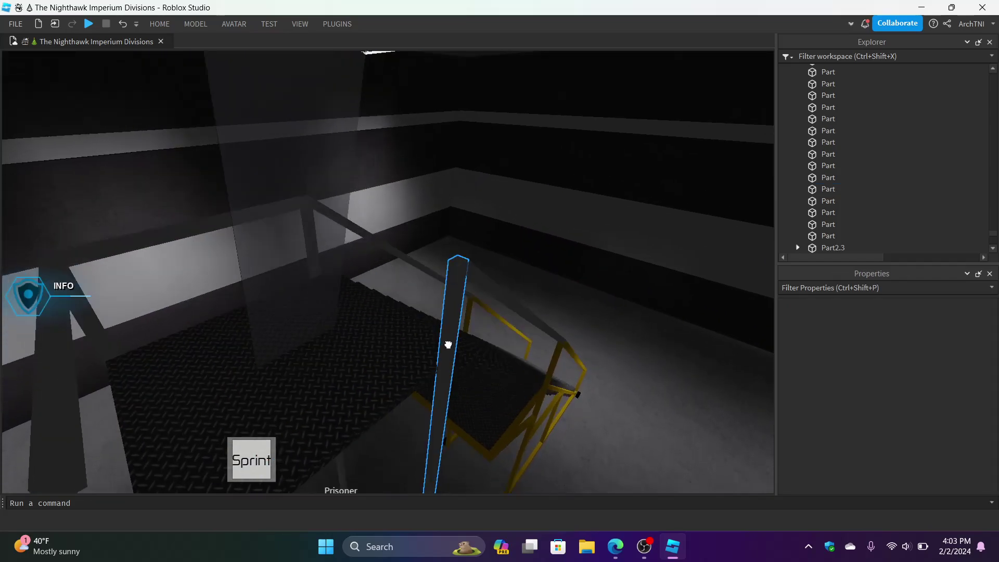
left_click(158, 28)
left_click(133, 66)
right_click_drag(419, 316, 419, 316)
key("ctrl+d")
key("a")
left_click_drag(394, 386, 347, 392)
Step: Shift the copied post and the outer-edge rail inward so they line up on the landing's edge
key("w")
key("d")
key("e")
right_click_drag(492, 282, 491, 280)
key("d")
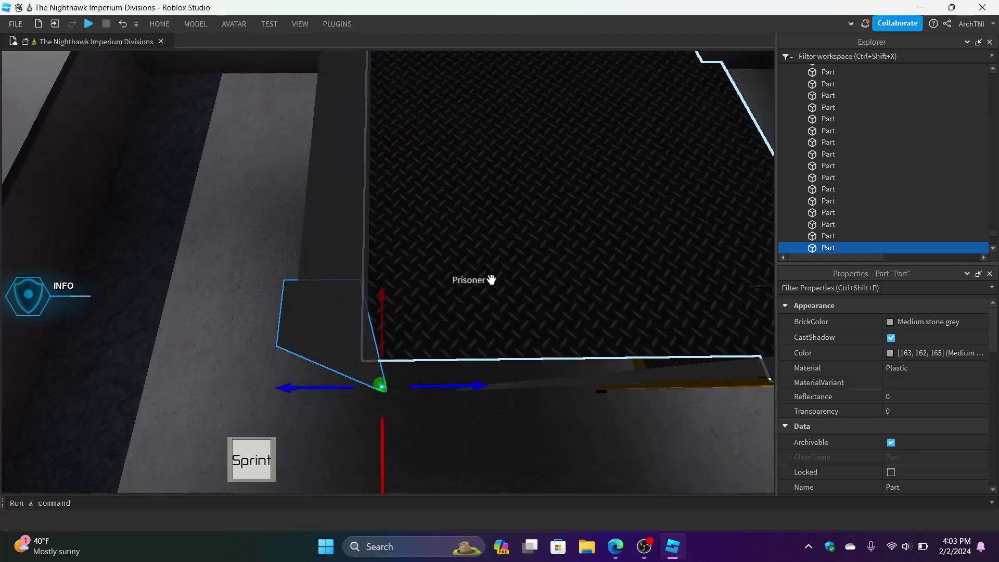
left_click_drag(443, 386, 446, 382)
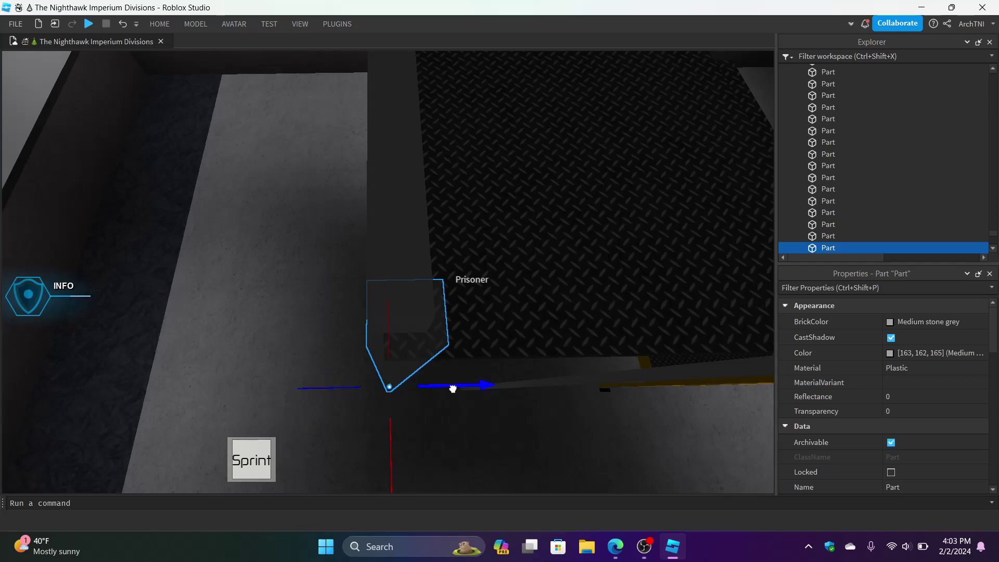
right_click_drag(470, 269, 470, 270)
Step: Duplicate the landing's outer-edge rail and shrink the copy to a short block at the opposite corner post
left_click(364, 194)
left_click(160, 25)
left_click(150, 60)
key("s")
right_click_drag(339, 270, 340, 270)
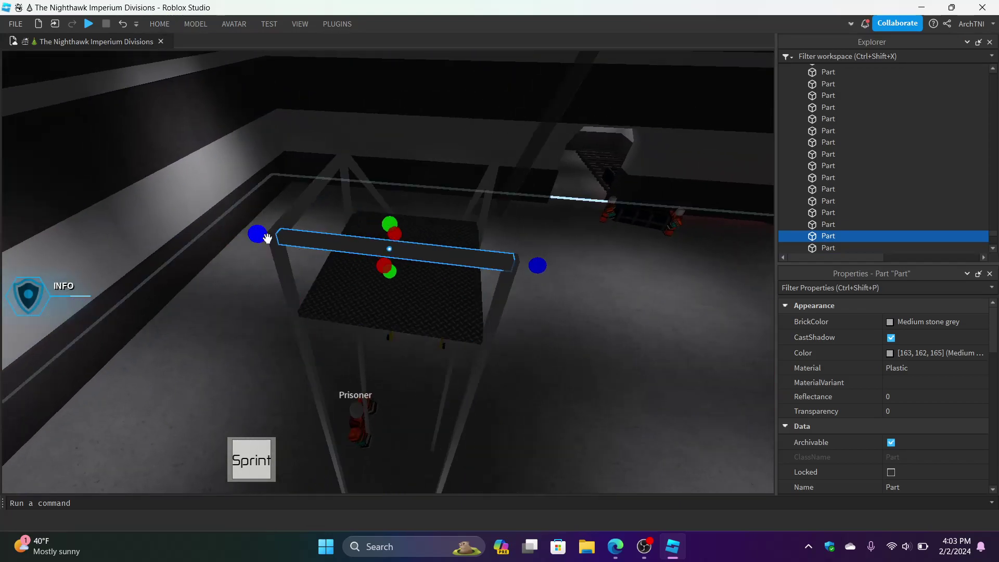
left_click(432, 262)
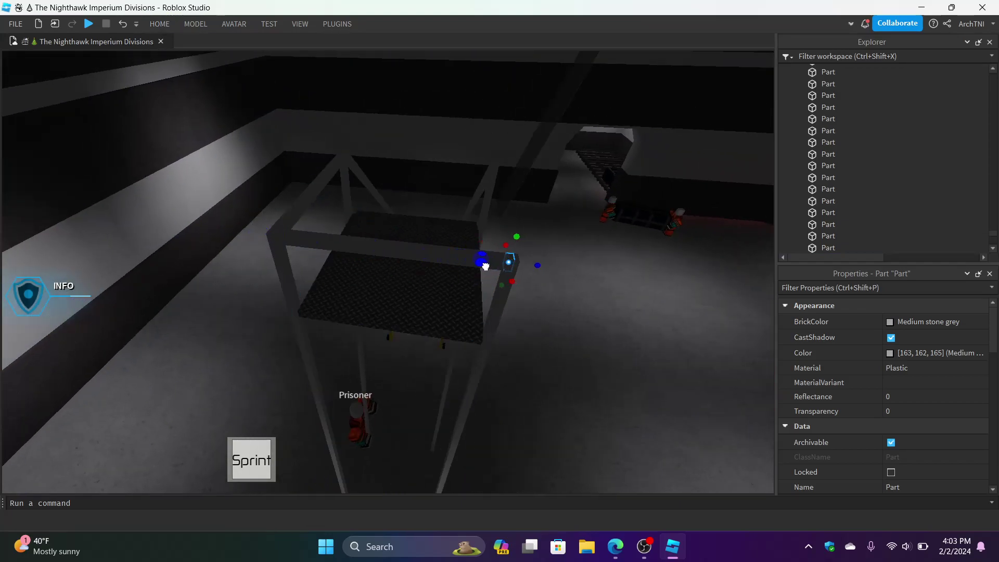
left_click(485, 265)
key("f")
right_click_drag(405, 315, 412, 314)
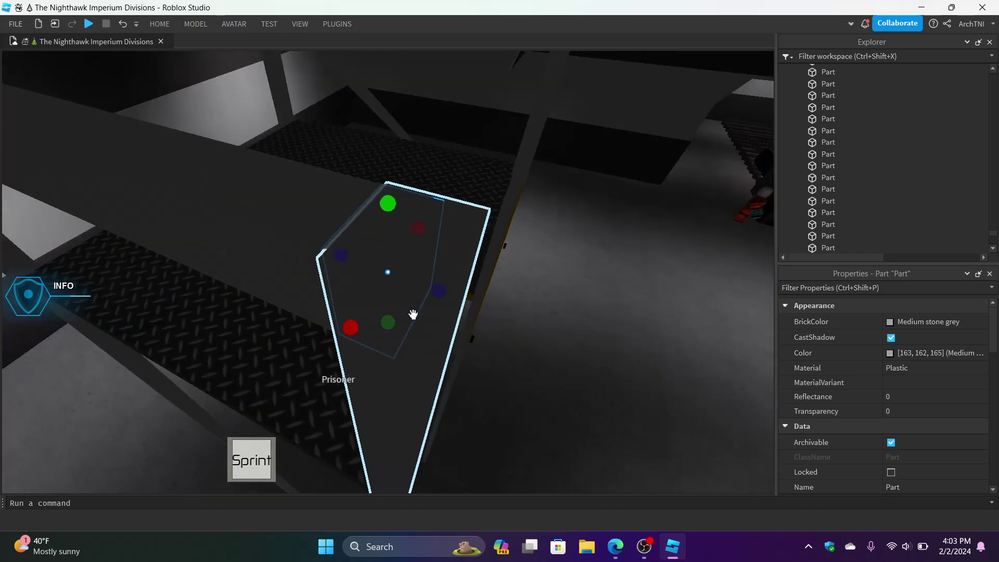
Step: Stretch the short block across the landing's end to form a rail between the two posts
left_click_drag(429, 297, 462, 300)
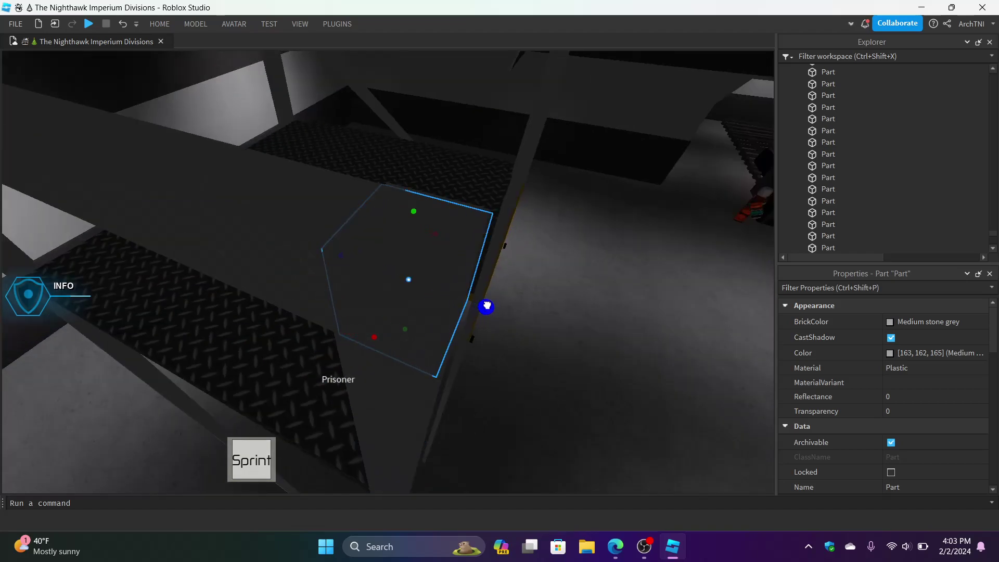
right_click_drag(482, 305, 482, 305)
scroll(482, 305, "down", 5)
key("d")
left_click_drag(261, 255, 407, 255)
key("w")
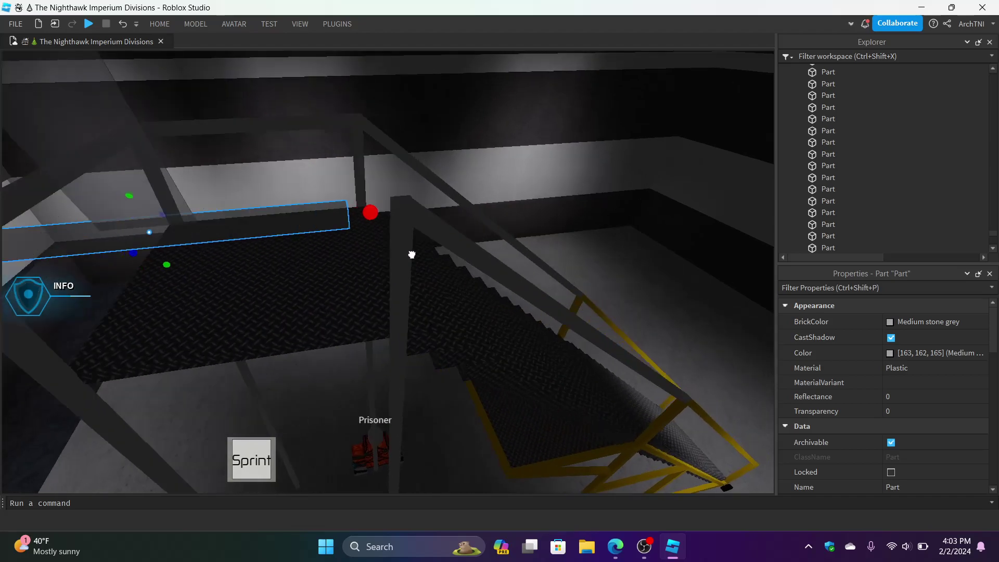
key("a")
right_click_drag(431, 254, 426, 264)
key("w")
key("s")
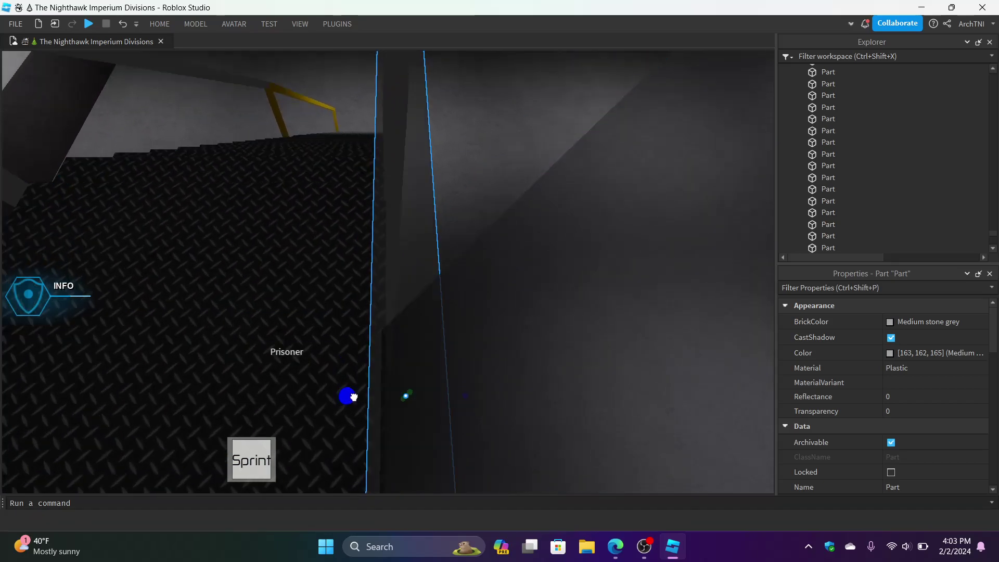
Step: Delete the rail that spans the two posts at the landing's end
right_click_drag(354, 397, 354, 396)
key("s")
key("w")
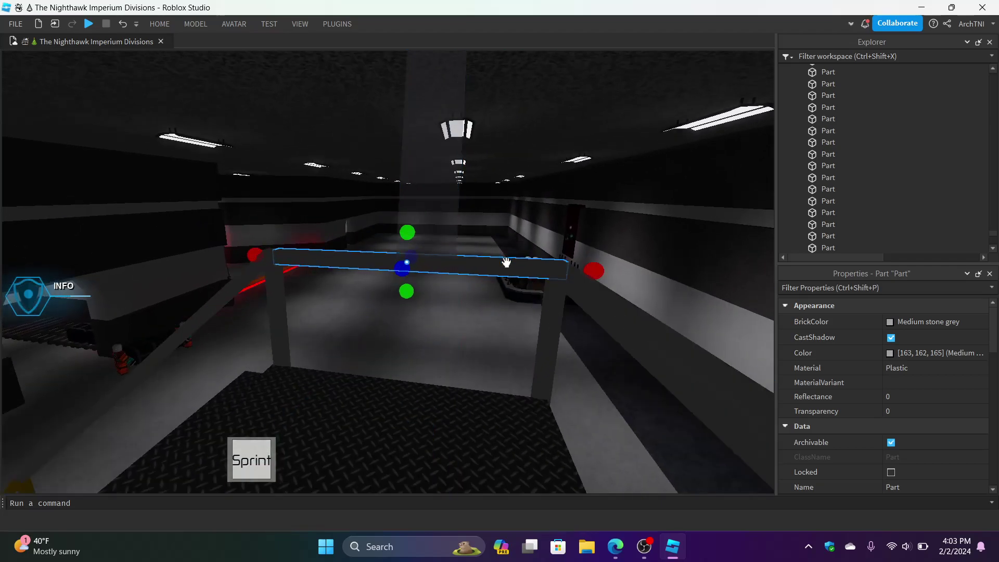
key("Delete")
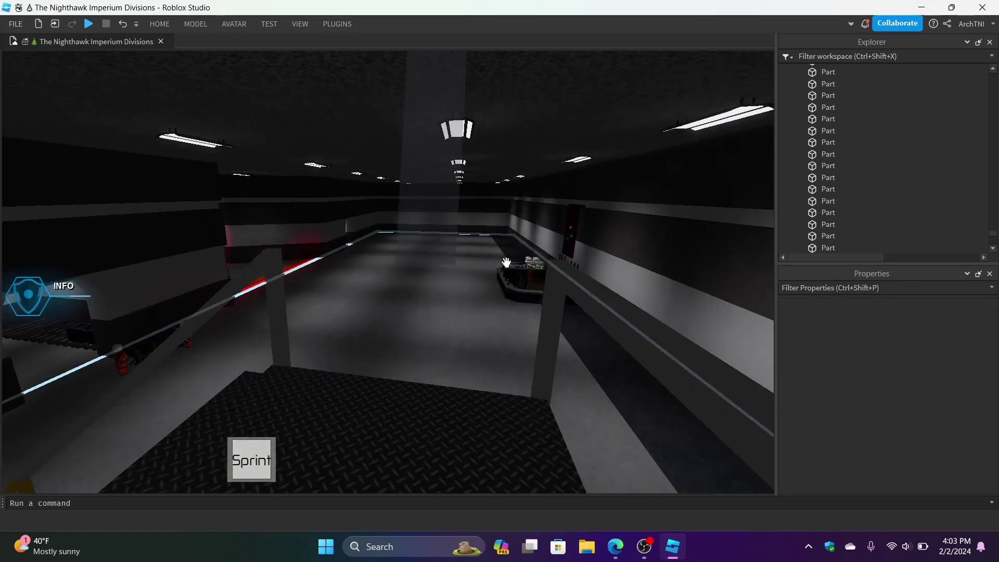
Step: Resize the landing's side rail so its inner face lines up with the adjoining rail and post
key("s")
right_click_drag(506, 254, 492, 267)
left_click(399, 373)
right_click_drag(399, 373, 399, 373)
left_click_drag(422, 90, 423, 91)
scroll(455, 350, "down", 3)
scroll(365, 361, "up", 3)
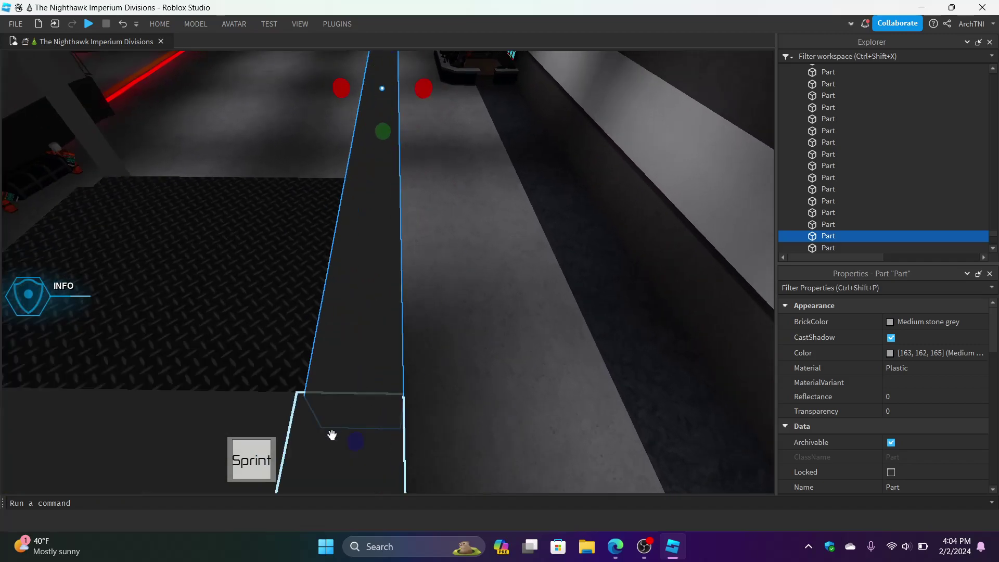
key("ctrl+z")
left_click_drag(338, 89, 334, 93)
Step: Nudge the landing's corner post into line with the end of the side rail
right_click_drag(430, 371, 431, 371)
scroll(430, 371, "down", 5)
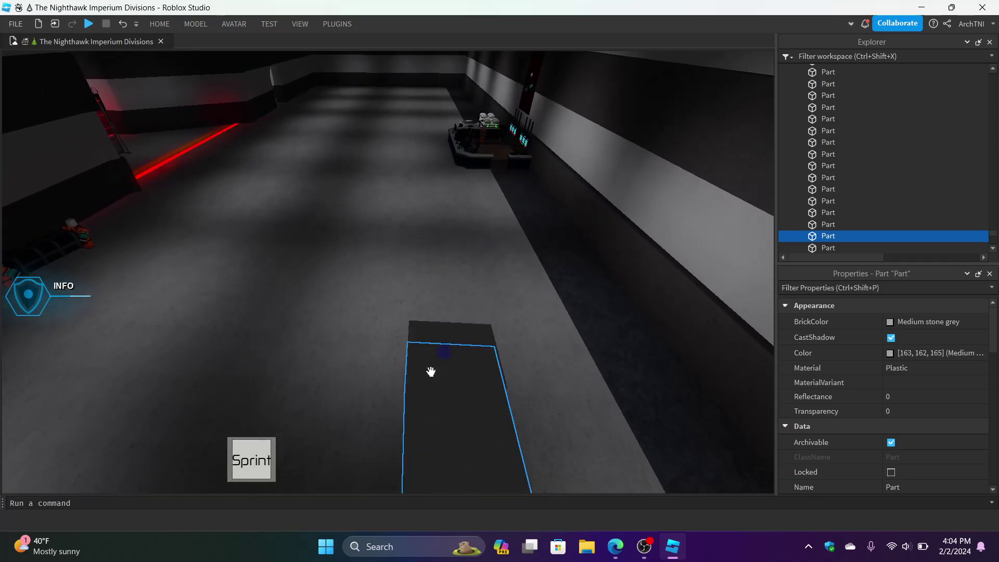
scroll(431, 370, "up", 6)
right_click_drag(483, 353, 482, 358)
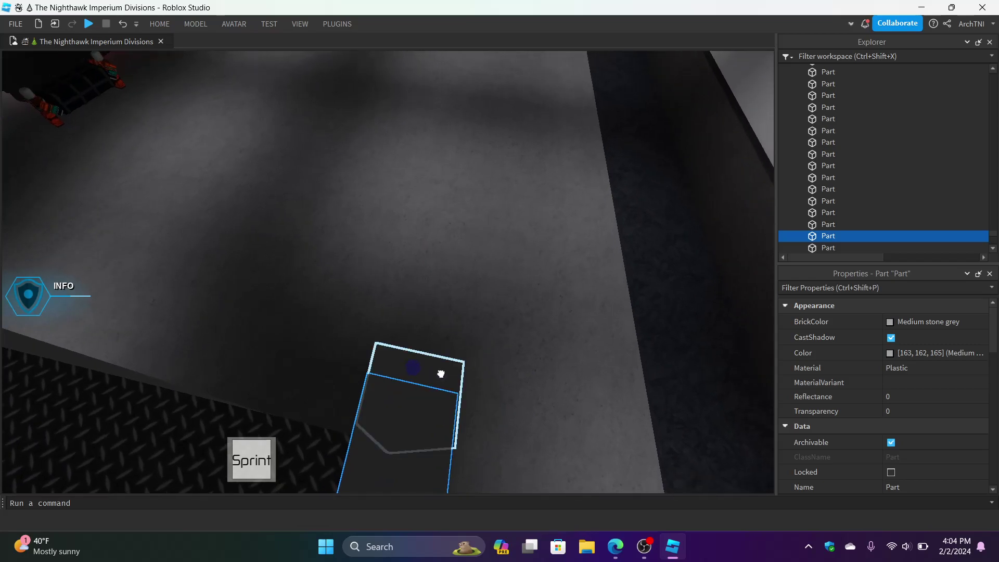
left_click(441, 373)
left_click(448, 309)
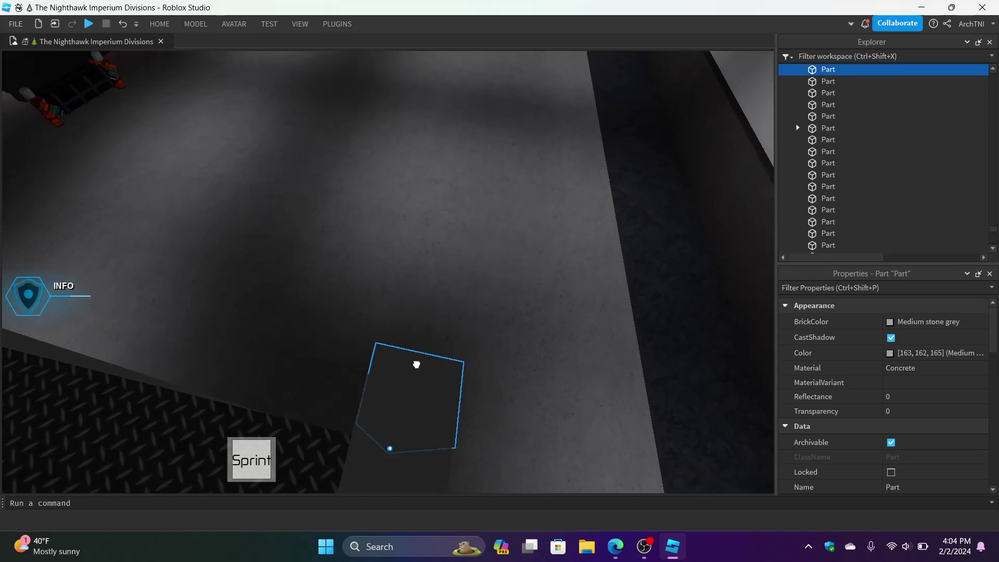
key("ctrl+z")
left_click(157, 25)
left_click(124, 56)
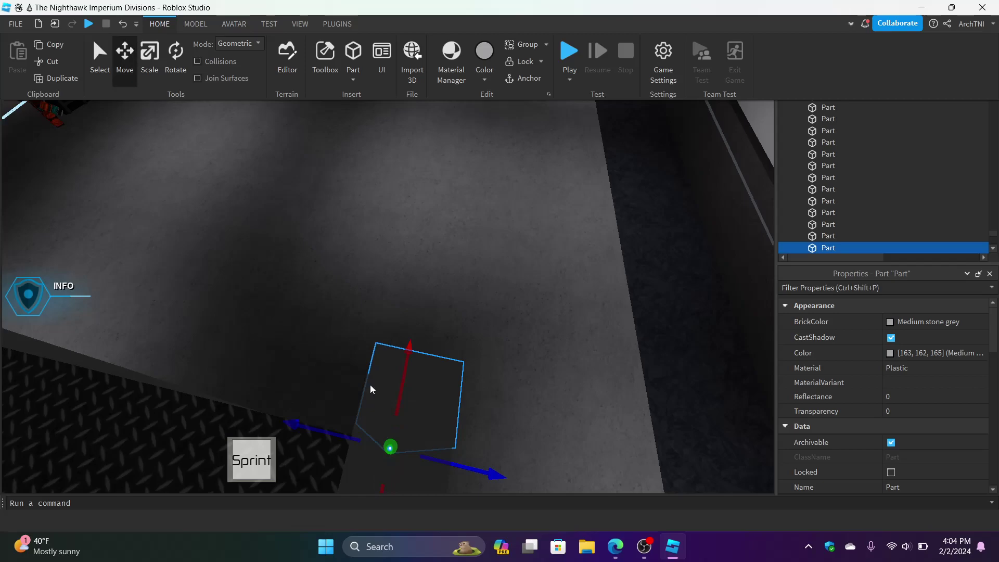
left_click(440, 461)
left_click(469, 283)
right_click_drag(468, 283, 468, 282)
left_click(400, 369)
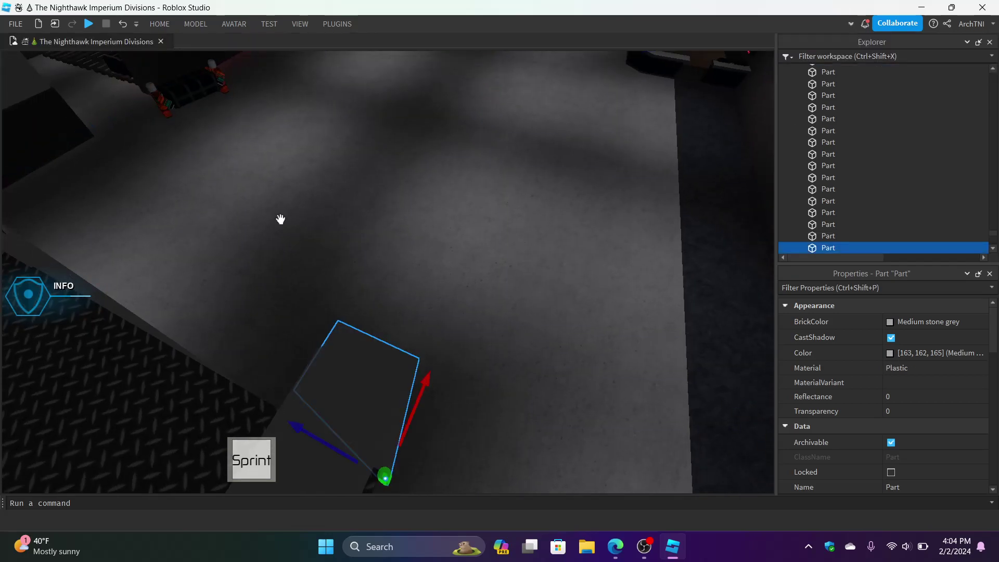
Step: Scale the corner post's width to match the adjoining side rail
left_click(160, 26)
left_click(150, 57)
right_click_drag(401, 348, 397, 349)
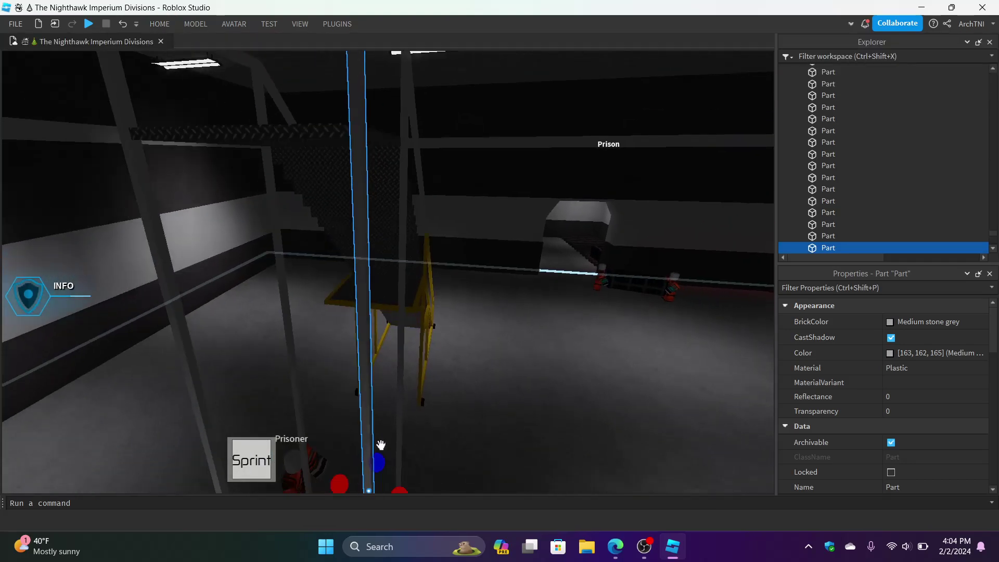
key("s")
key("q")
left_click_drag(380, 457, 390, 303)
key("e")
right_click_drag(389, 303, 336, 251)
key("f")
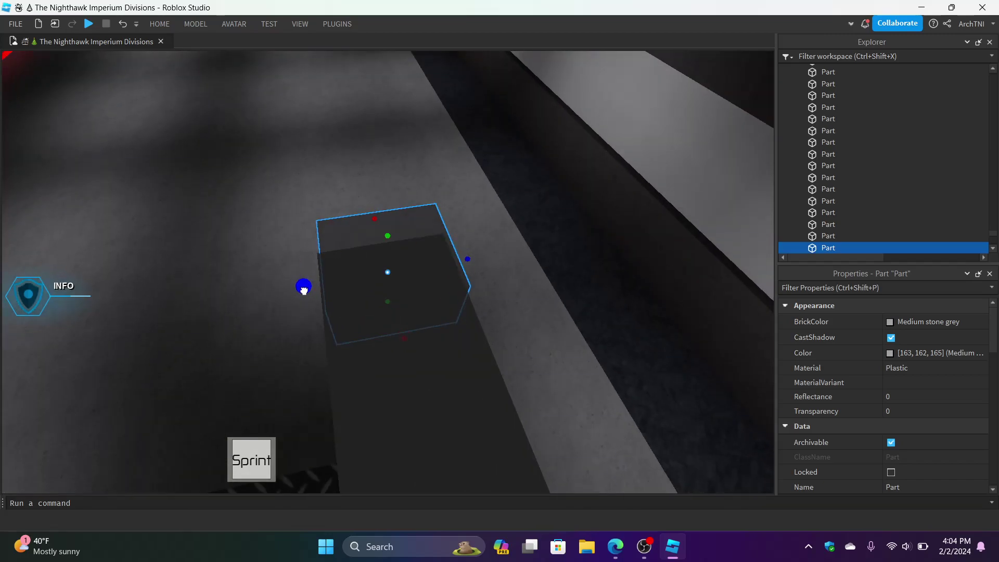
Step: Fit the corner post's depth to the rail and even out the lower ends of the two nearest support posts
right_click_drag(302, 290, 391, 324)
left_click_drag(385, 338, 384, 344)
right_click_drag(385, 338, 385, 343)
left_click_drag(384, 343, 388, 327)
right_click_drag(388, 327, 356, 249)
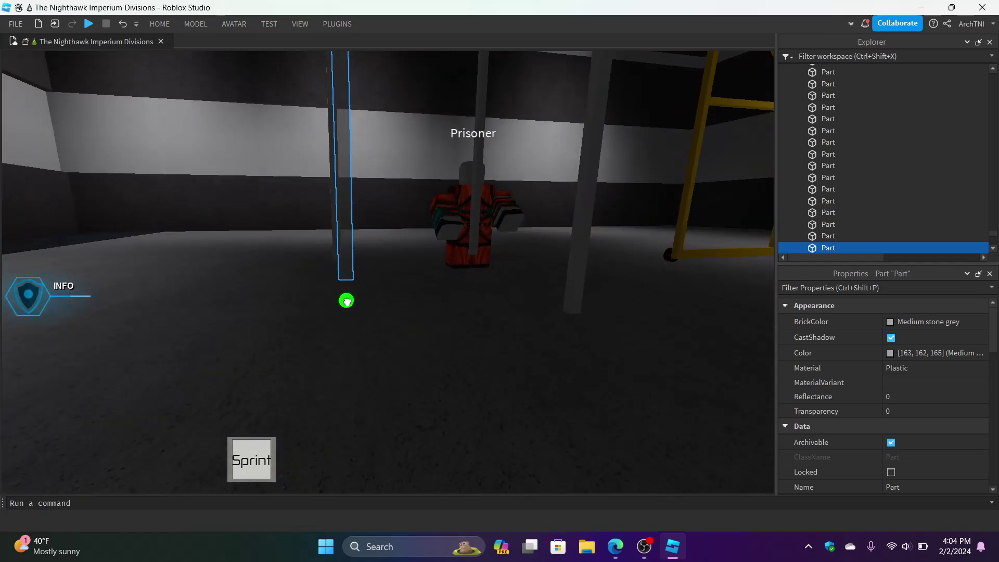
left_click(563, 397)
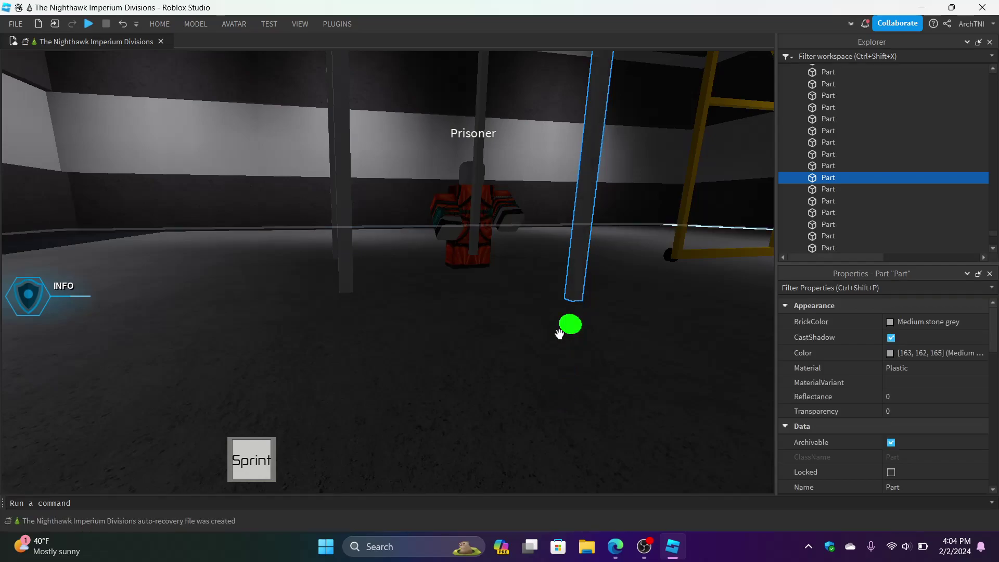
Step: Duplicate the support post nearest the yellow stair frame and shrink the copy to a short block at its base
key("s")
right_click_drag(550, 337, 575, 290)
left_click_drag(492, 72, 496, 272)
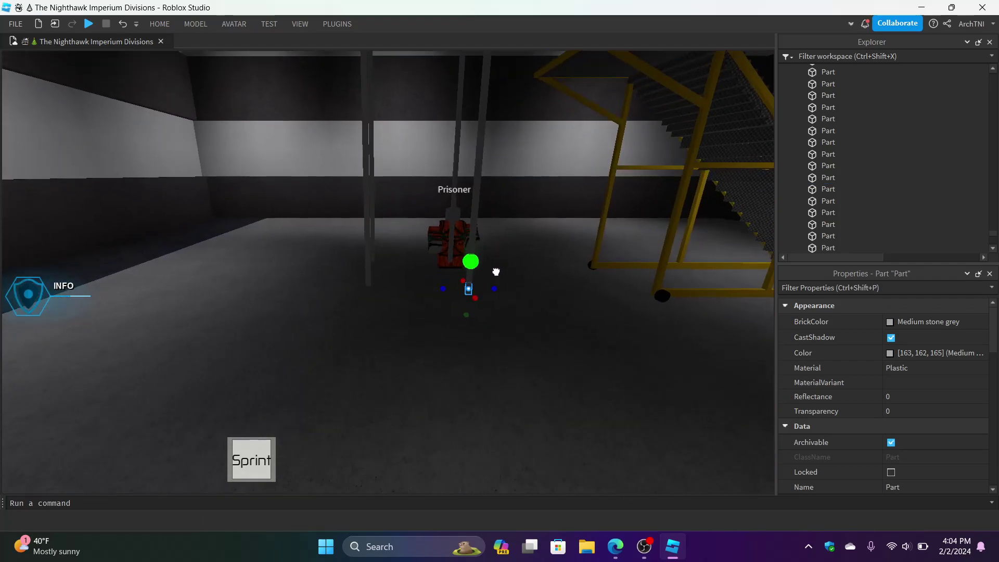
Step: Stretch the short block along the floor into a beam toward the yellow stair frame and adjust its underside
key("f")
scroll(498, 270, "down", 4)
right_click_drag(497, 270, 449, 266)
left_click_drag(435, 274, 490, 271)
right_click_drag(491, 271, 491, 271)
key("a")
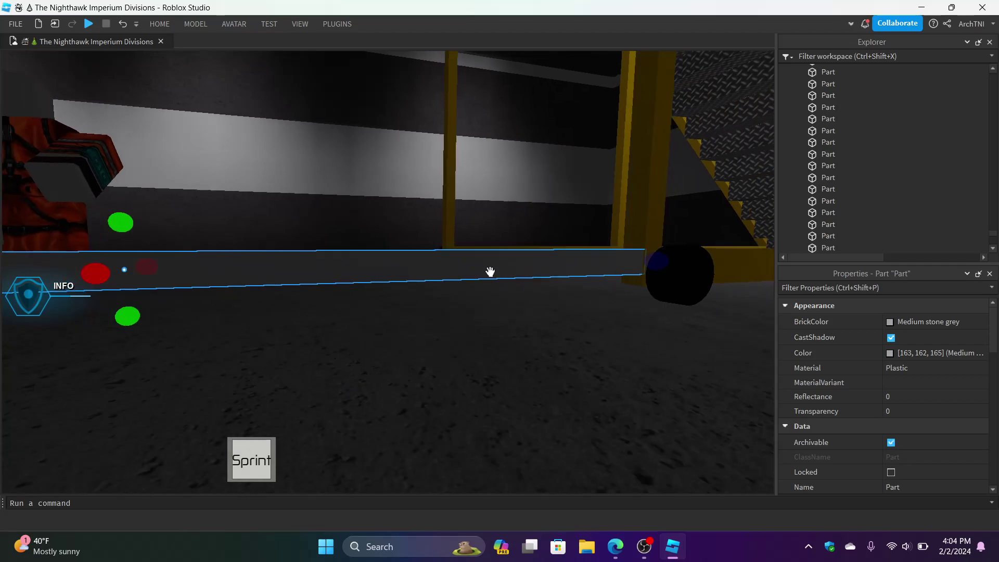
key("q")
key("a")
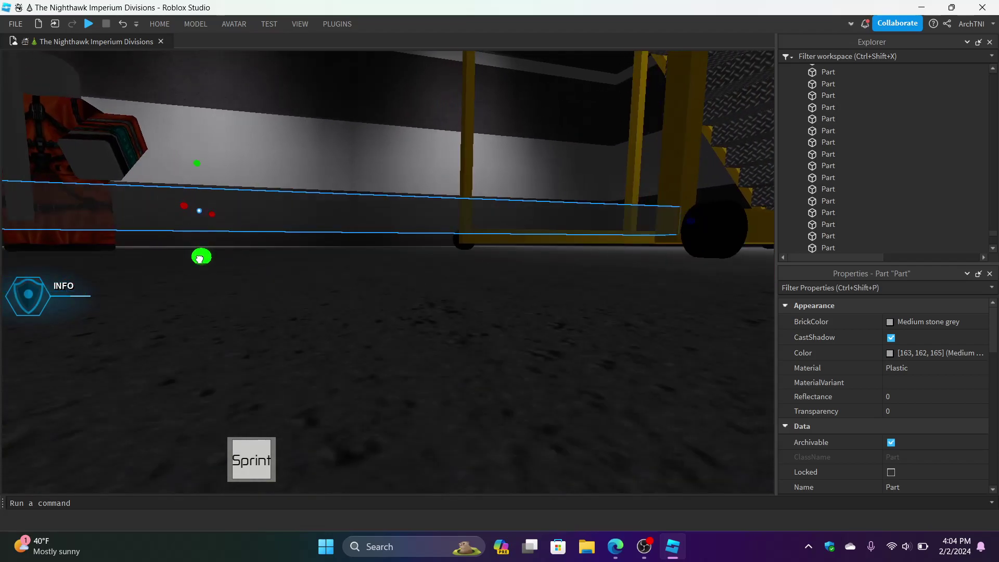
left_click_drag(199, 271, 199, 269)
Step: Extend the floor beam's end into the base of the yellow stair frame beside its wheel
right_click_drag(361, 245, 357, 245)
key("a")
key("e")
key("d")
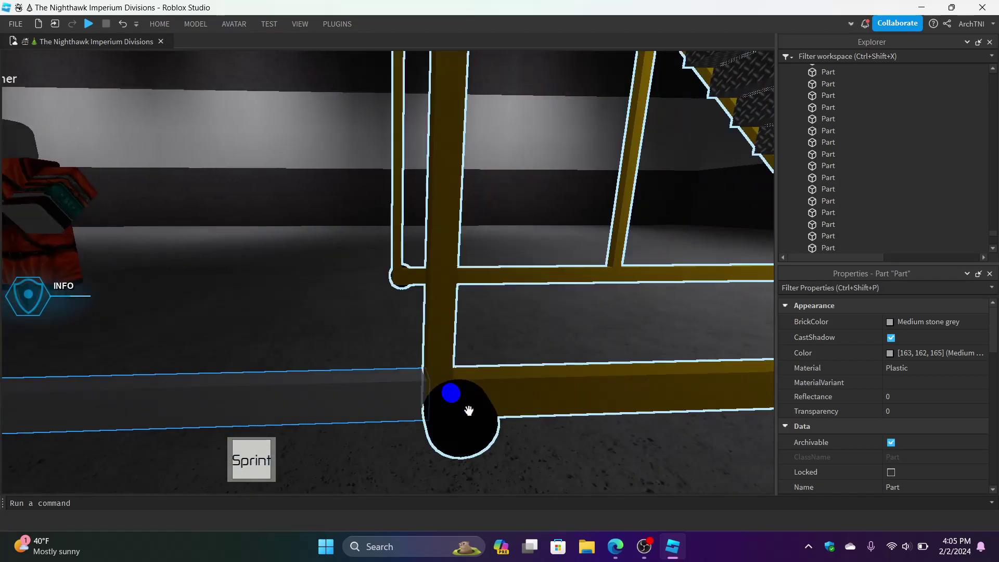
left_click_drag(454, 397, 523, 398)
key("d")
Step: Adjust the floor beam's height and end so it fits against the yellow frame's base
right_click_drag(523, 398, 523, 397)
key("a")
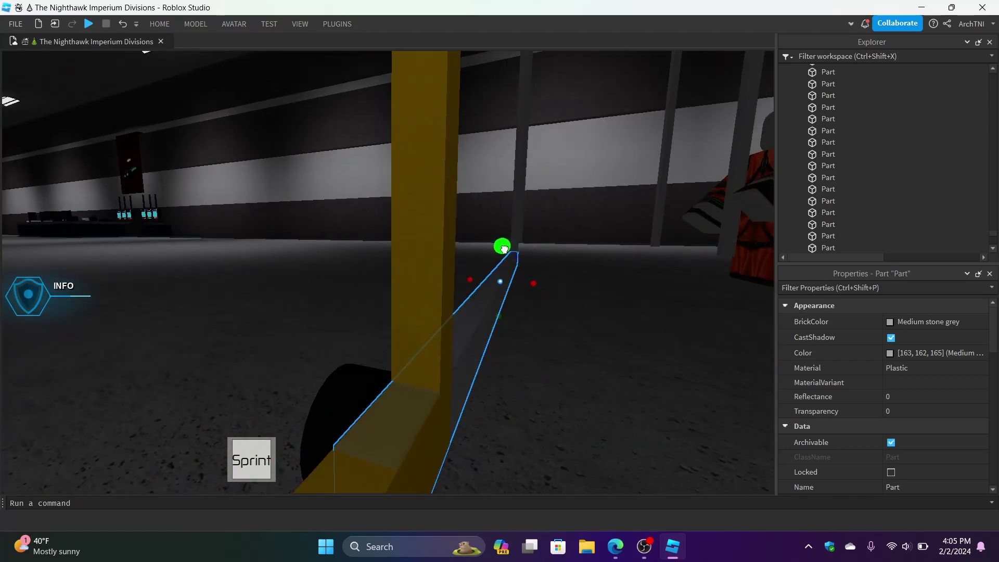
left_click_drag(503, 250, 502, 250)
key("d")
right_click_drag(502, 250, 502, 250)
left_click_drag(331, 348, 377, 347)
key("a")
right_click_drag(377, 347, 377, 347)
key("d")
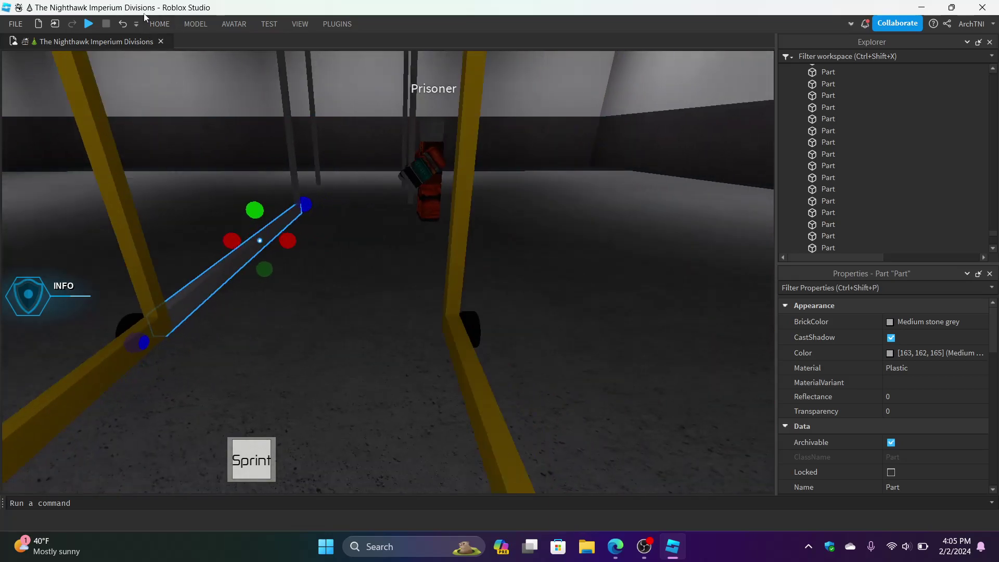
Step: Duplicate the floor beam and move the copy across to the other side of the stair base
left_click(156, 24)
left_click(124, 52)
left_click_drag(329, 240, 482, 246)
key("w")
right_click_drag(482, 246, 485, 253)
key("a")
key("s")
Step: Lengthen the copied floor beam so it reaches just past the landing's outer support post
left_click(160, 26)
left_click(146, 61)
left_click_drag(391, 322, 561, 301)
key("d")
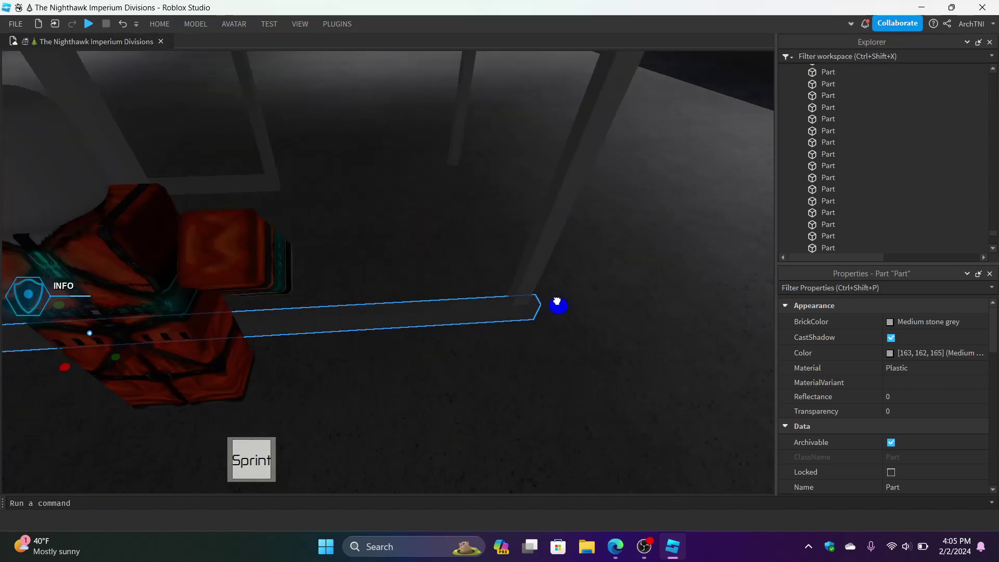
right_click_drag(559, 301, 555, 300)
left_click_drag(549, 147, 538, 234)
right_click_drag(538, 234, 538, 234)
Step: Select both tall support posts along one side of the landing and shift them sideways into line with the handrail
left_click(353, 280)
right_click_drag(353, 280, 386, 267)
key("s")
left_click(353, 279)
left_click(384, 267, "ctrl")
key("e")
key("a")
key("w")
key("e")
key("d")
key("a")
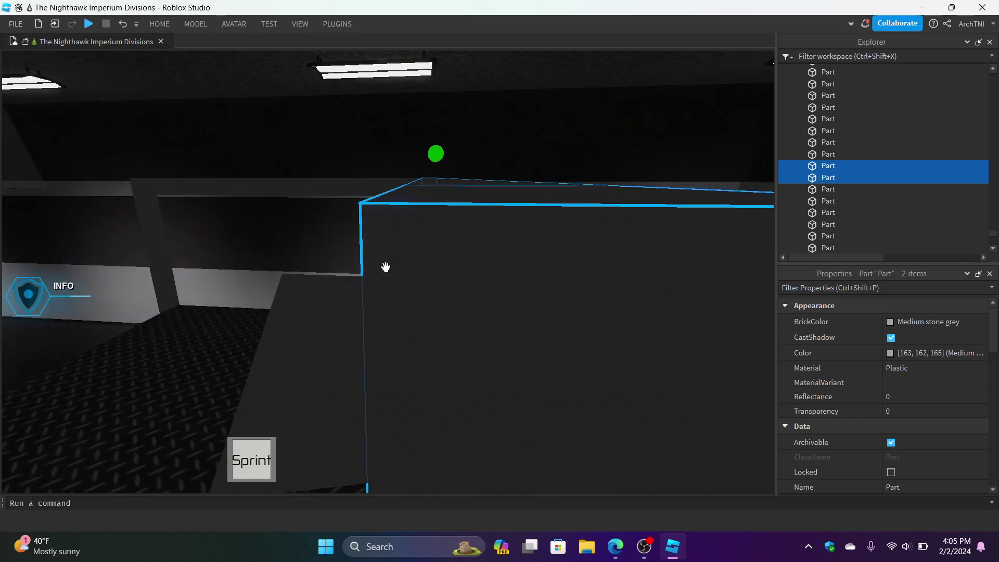
left_click(159, 25)
left_click(126, 63)
key("w")
right_click_drag(367, 310, 408, 327)
key("w")
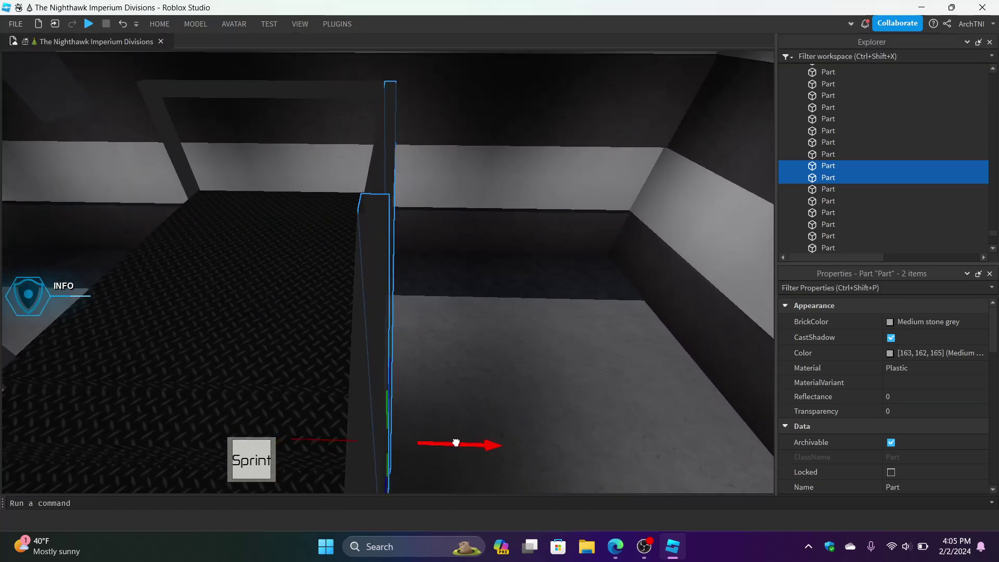
key("w")
right_click_drag(453, 411, 450, 412)
key("e")
key("s")
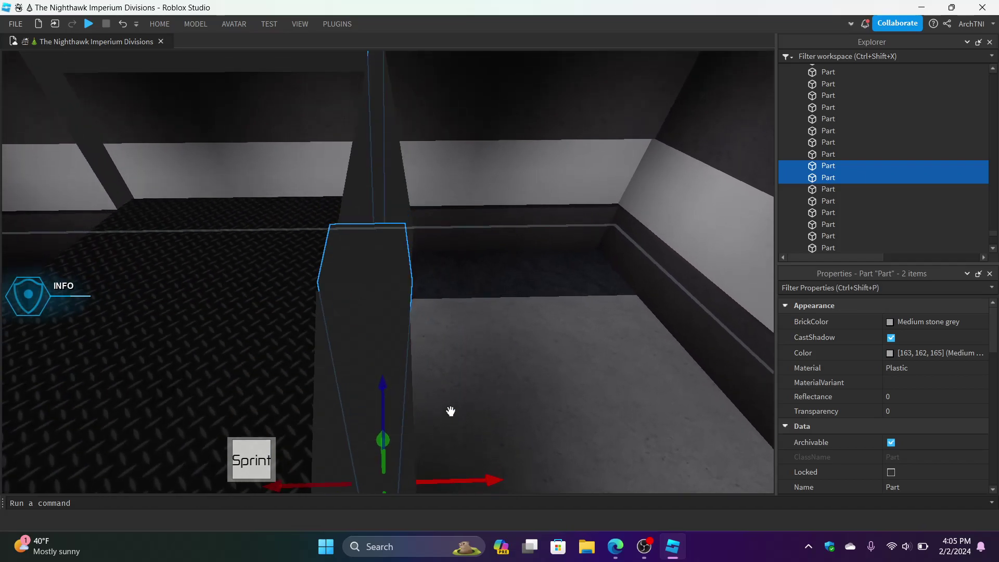
left_click(368, 184, "ctrl")
left_click_drag(457, 477, 456, 478)
right_click_drag(467, 382, 461, 393)
key("s")
key("w")
Step: Duplicate the copied floor beam and move the duplicate outward onto the open floor
left_click(461, 393)
key("w")
left_click(322, 244)
left_click(322, 243)
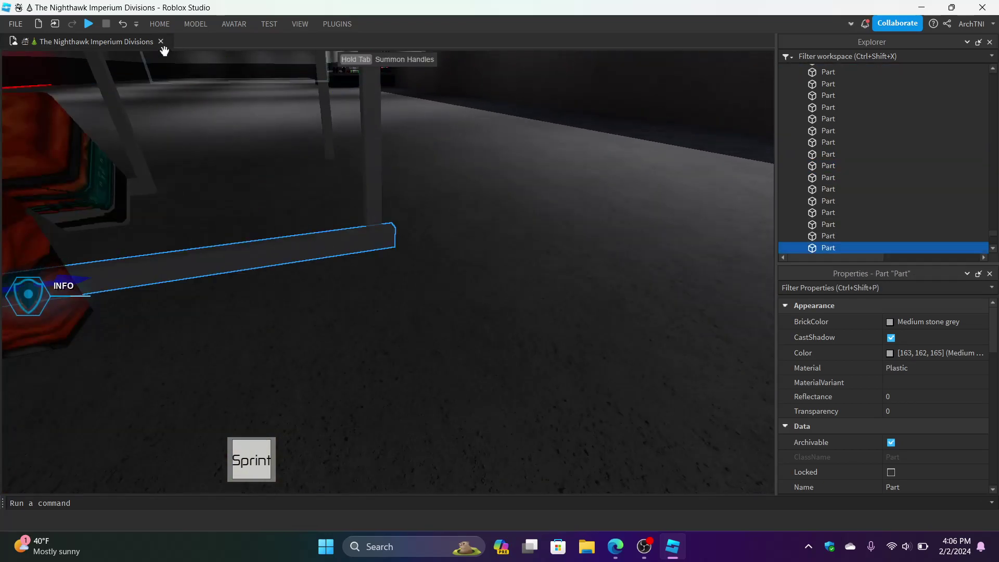
left_click(160, 24)
left_click(161, 78)
key("s")
right_click_drag(346, 298, 347, 298)
key("d")
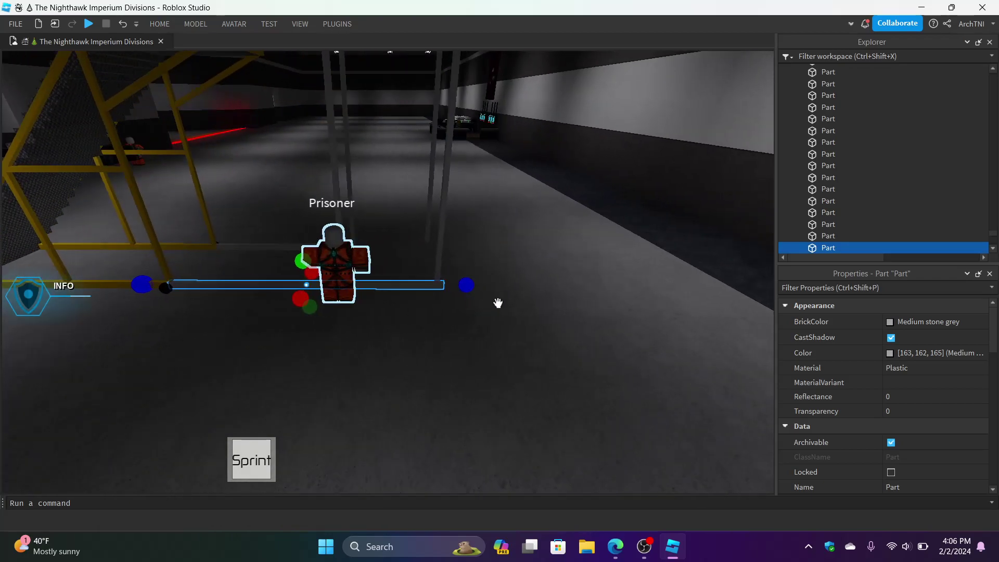
key("w")
left_click(159, 25)
left_click(127, 67)
key("d")
right_click_drag(352, 308, 353, 308)
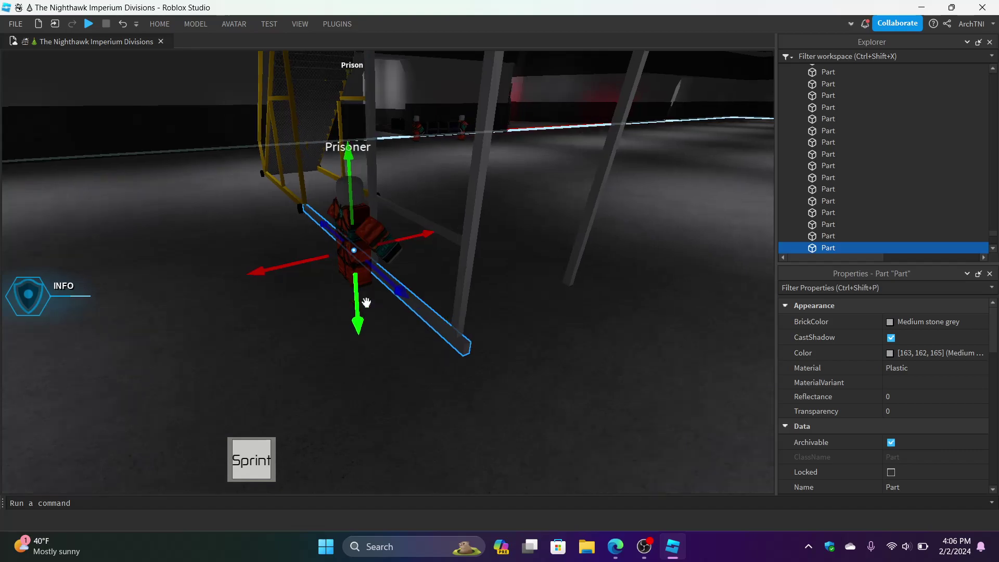
key("w")
key("e")
left_click_drag(406, 302, 261, 356)
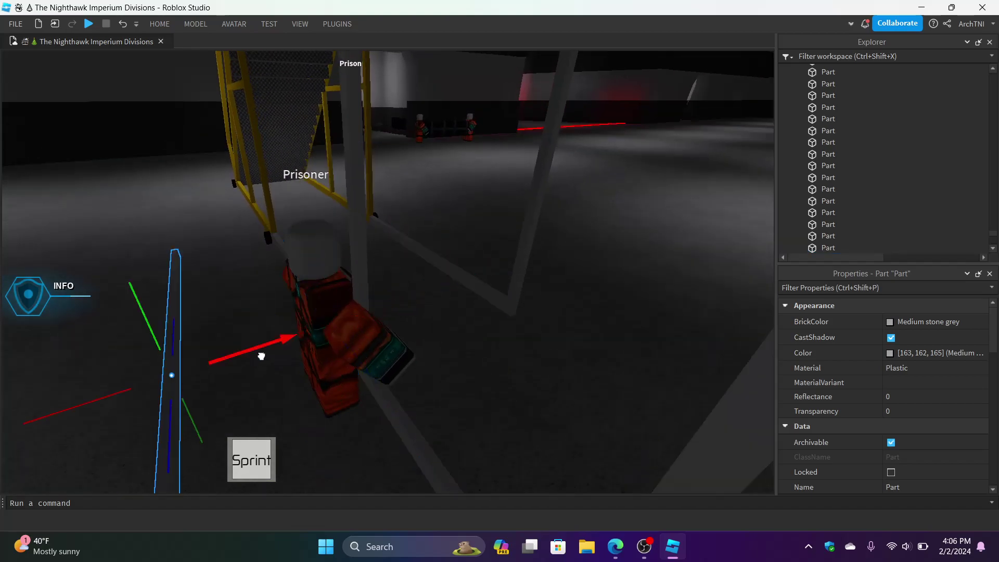
Step: Try moving the original floor beam outward, undo that move, and delete the stray duplicate
left_click(385, 397)
left_click_drag(397, 297, 297, 345)
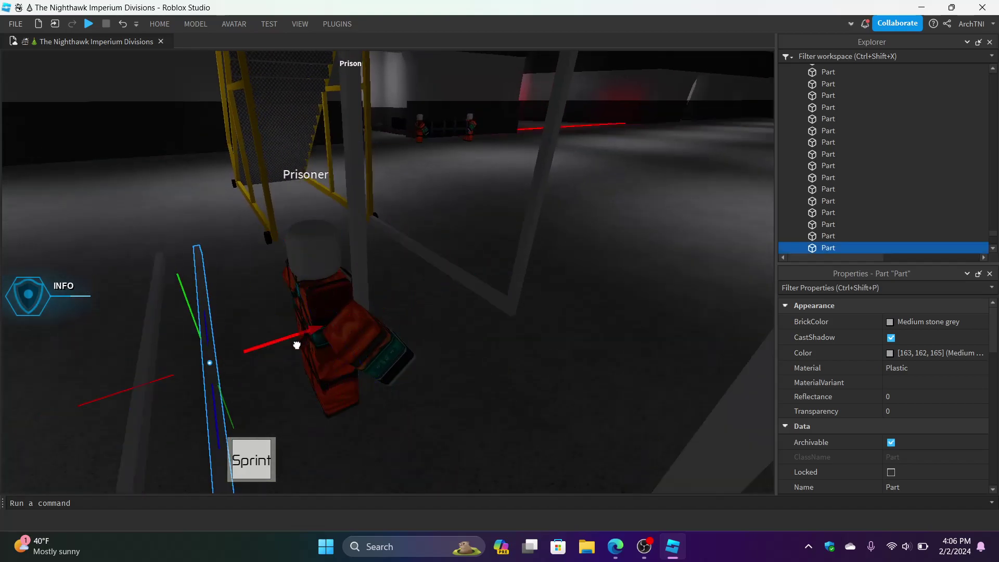
left_click(123, 24)
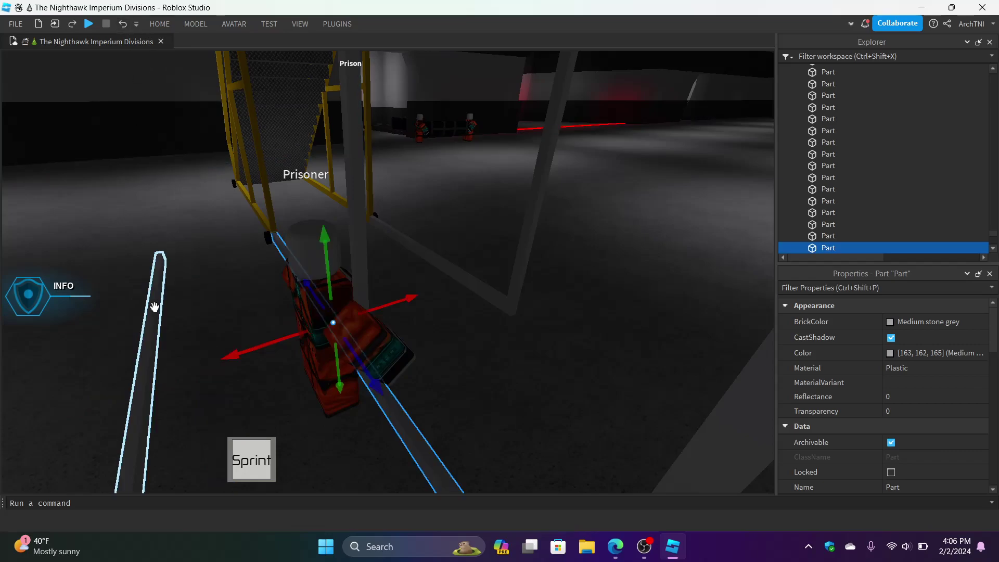
left_click(155, 307)
key("Delete")
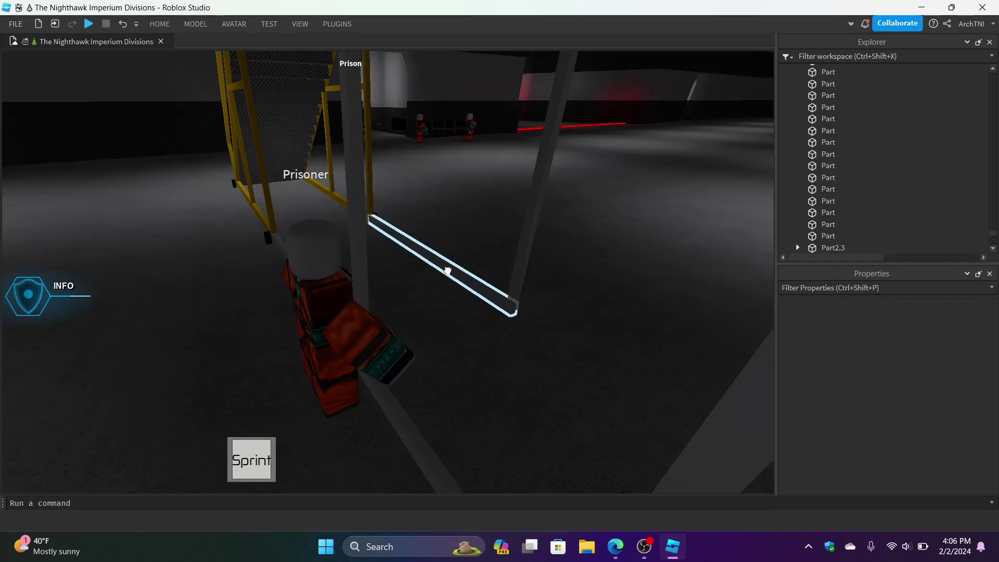
Step: Lengthen the floor beam on the opposite side so its end extends past the corner post
left_click(159, 26)
left_click(149, 73)
right_click_drag(464, 291, 493, 299)
left_click_drag(375, 286, 469, 310)
right_click_drag(472, 311, 471, 310)
Step: Stretch the lower ends of the grey support posts down to meet the floor beams
left_click(404, 243)
left_click_drag(417, 304, 415, 335)
right_click_drag(415, 335, 400, 188)
left_click(382, 238)
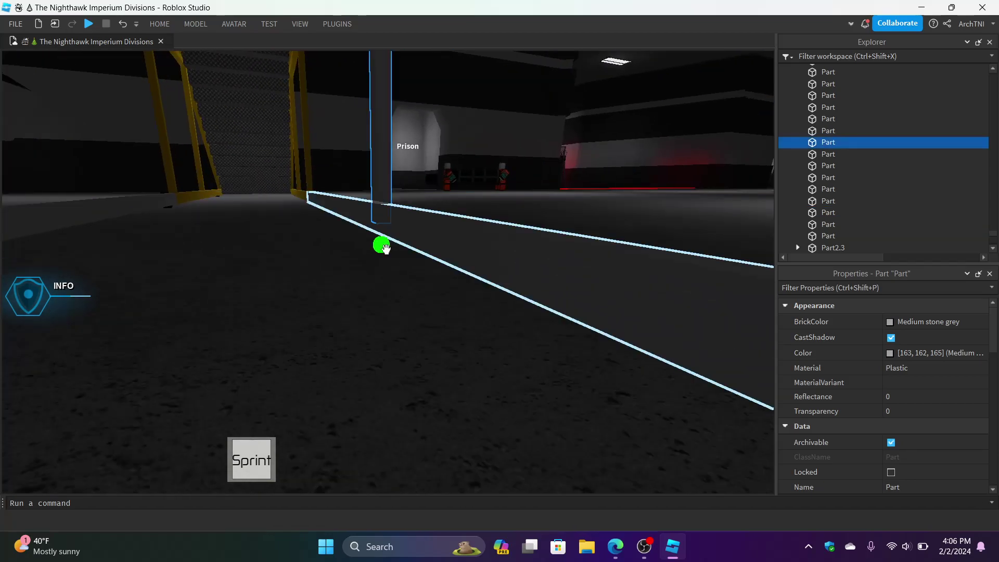
scroll(452, 192, "up", 5)
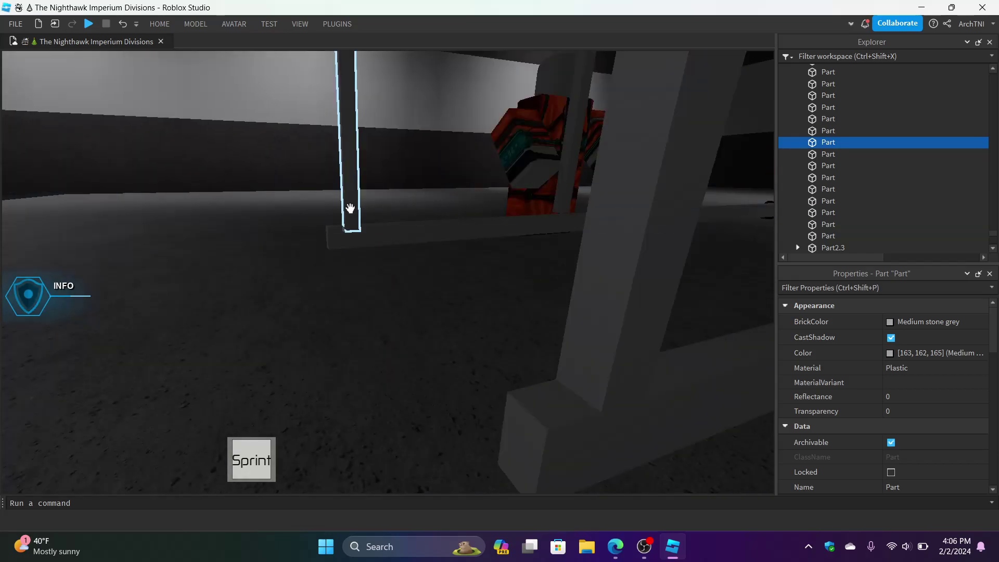
scroll(587, 198, "up", 1)
left_click(606, 214)
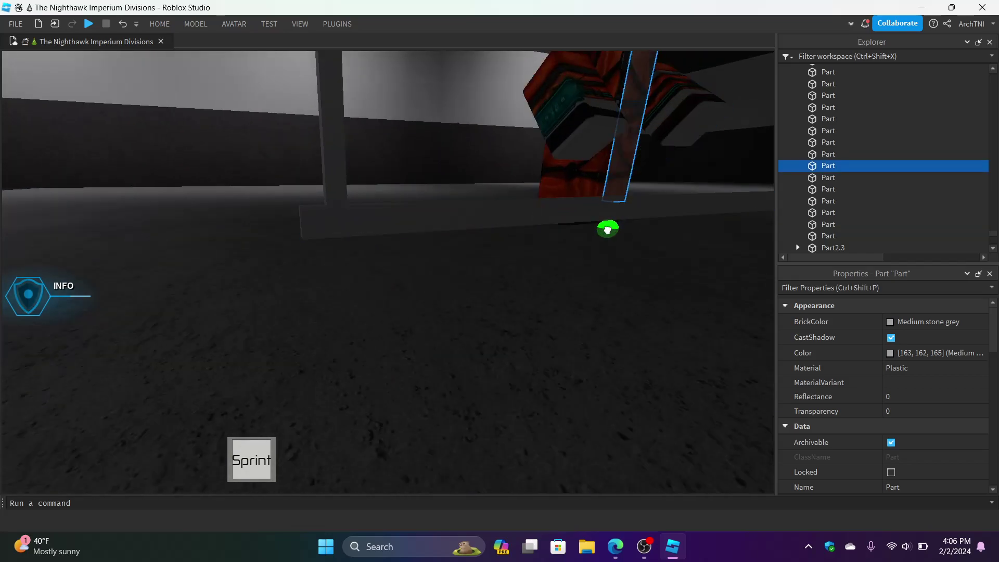
scroll(584, 245, "down", 5)
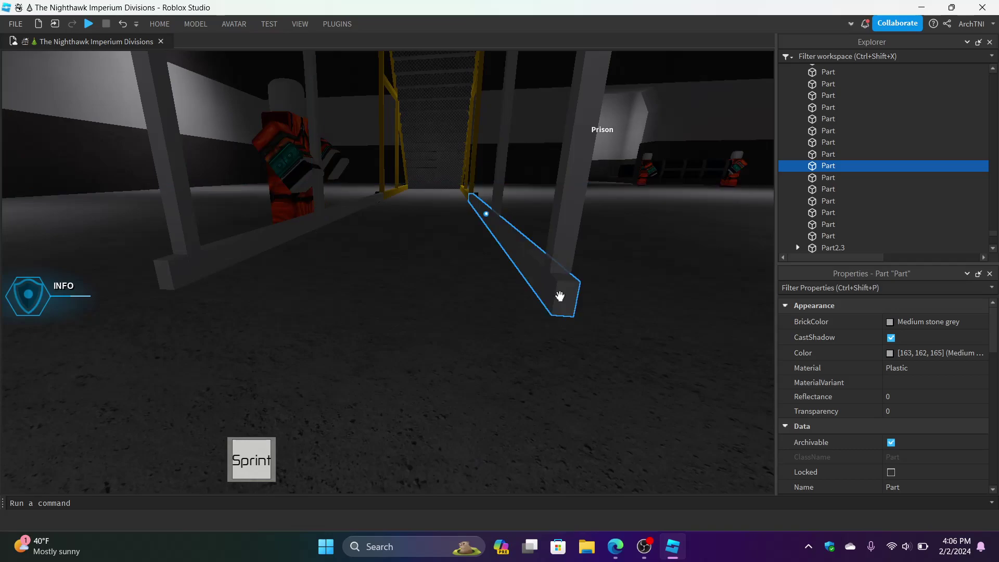
Step: Adjust the length of the floor beam so its outer end sits just past the corner post
left_click(559, 296)
scroll(558, 296, "up", 8)
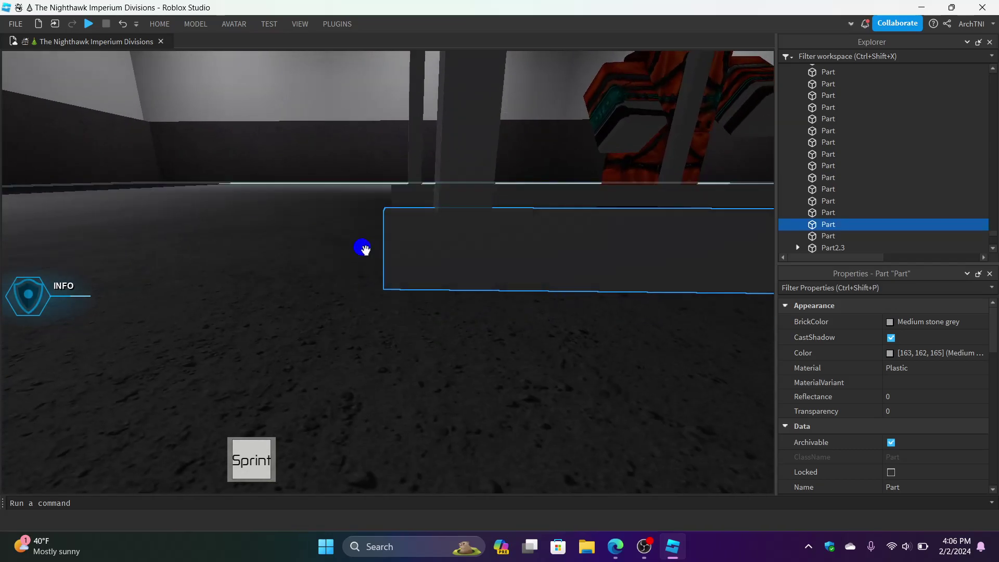
scroll(499, 384, "down", 5)
left_click(499, 384)
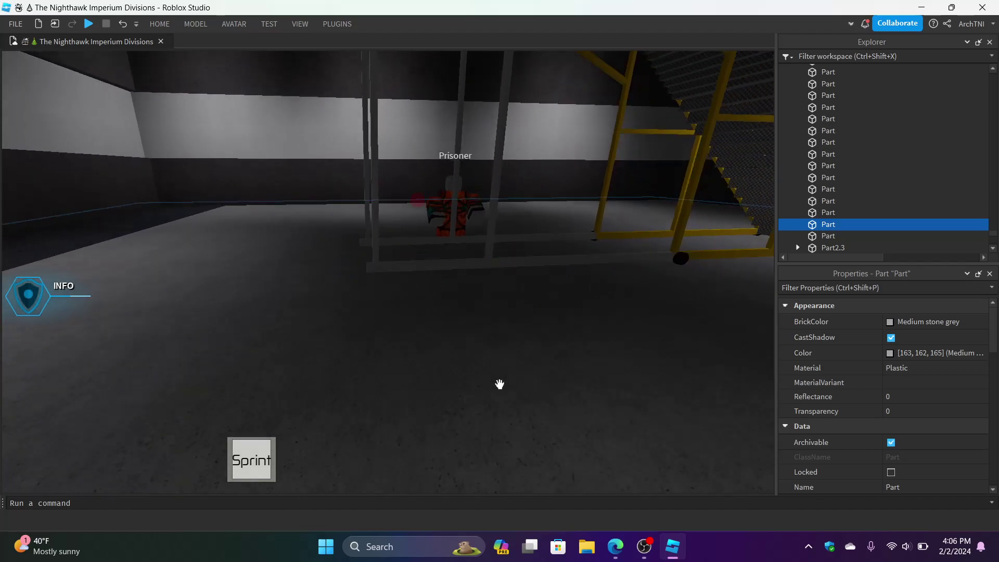
Step: Duplicate the near floor beam and shorten the copy from both ends into a small block near the outer corner
scroll(500, 384, "up", 3)
key("d")
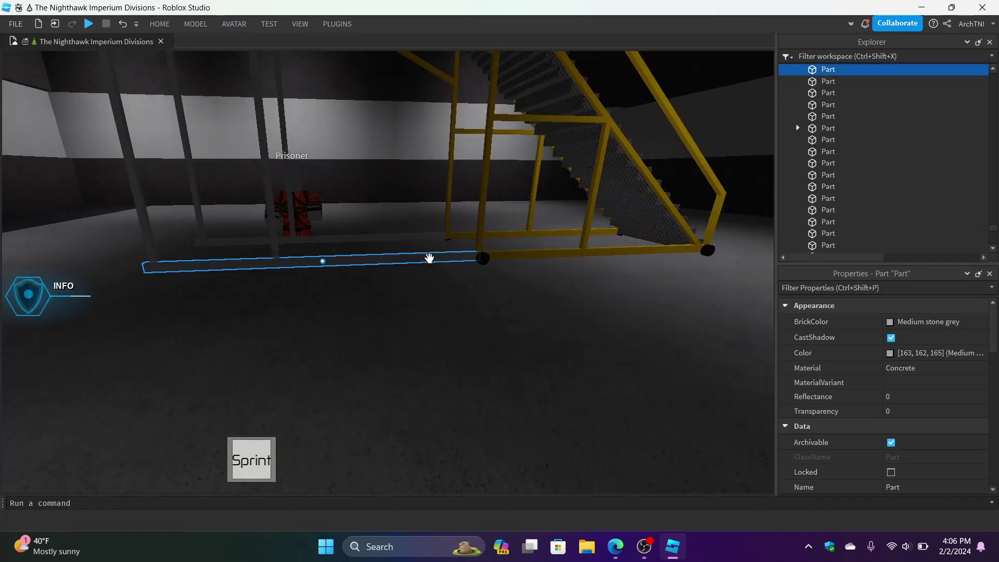
left_click(429, 258)
key("a")
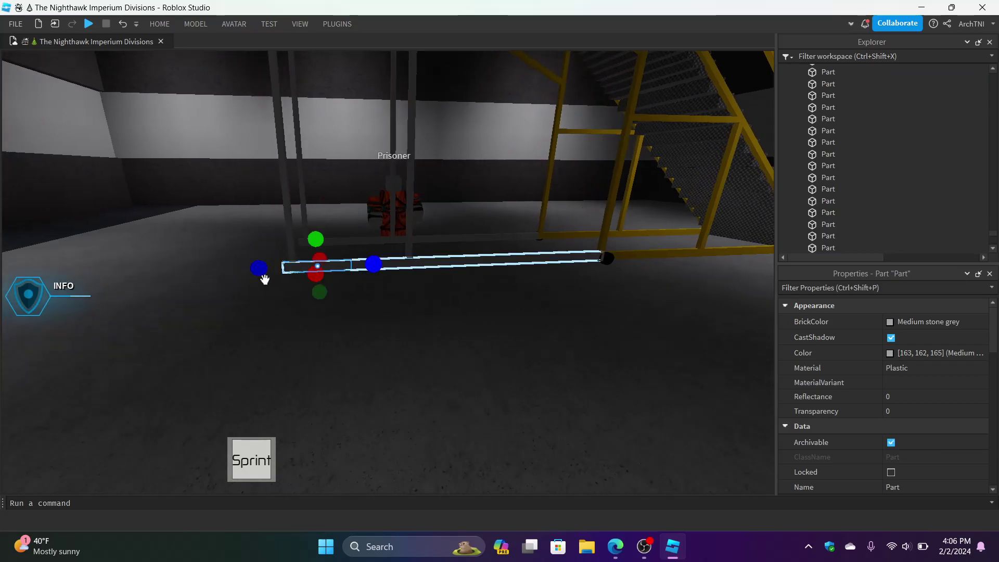
left_click_drag(262, 269, 322, 267)
key("f")
right_click_drag(322, 268, 324, 269)
Step: Resize the small block's top and bottom faces slightly so it wraps the height of the floor beam
left_click_drag(393, 147, 391, 145)
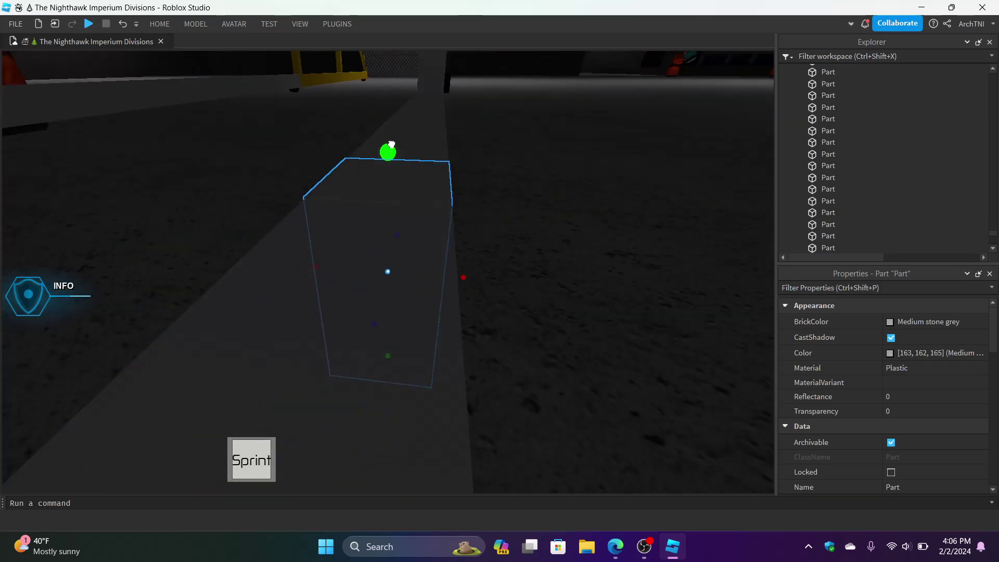
right_click_drag(459, 267, 469, 274)
left_click_drag(389, 395, 387, 400)
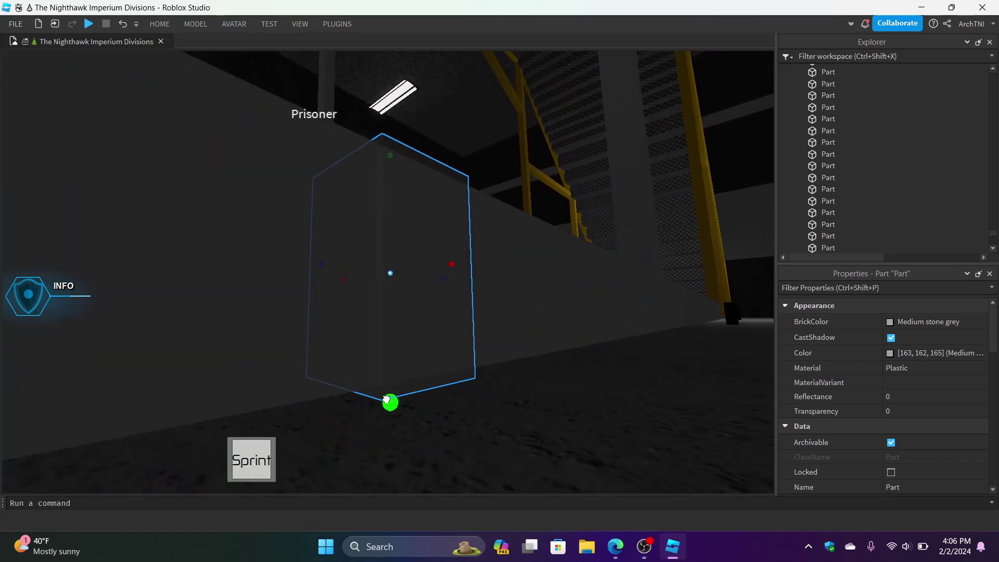
right_click_drag(394, 404, 386, 397)
Step: Stretch the block across to the opposite floor beam as a cross member and set its BrickColor to Black
left_click_drag(516, 277, 388, 327)
key("a")
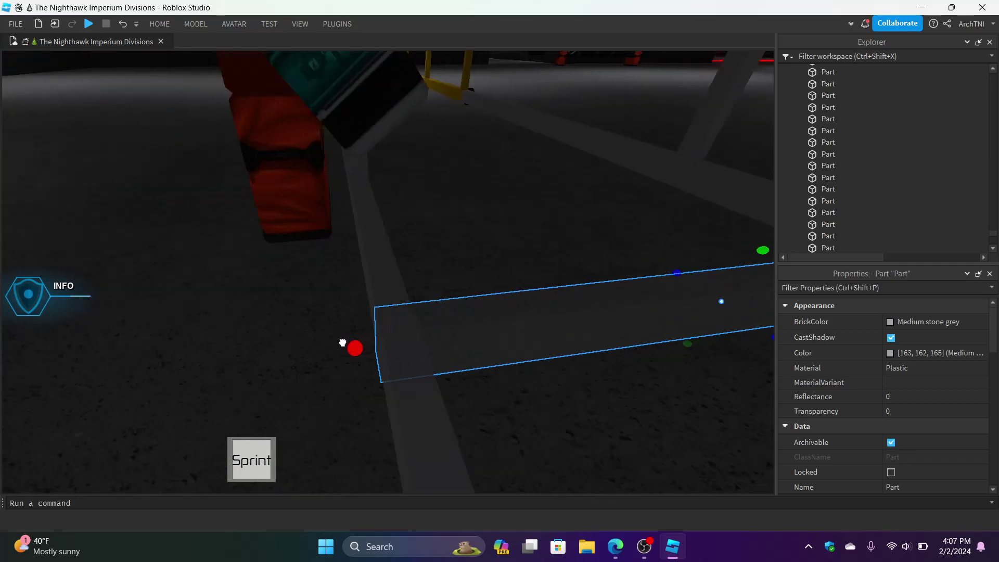
right_click_drag(341, 344, 338, 253)
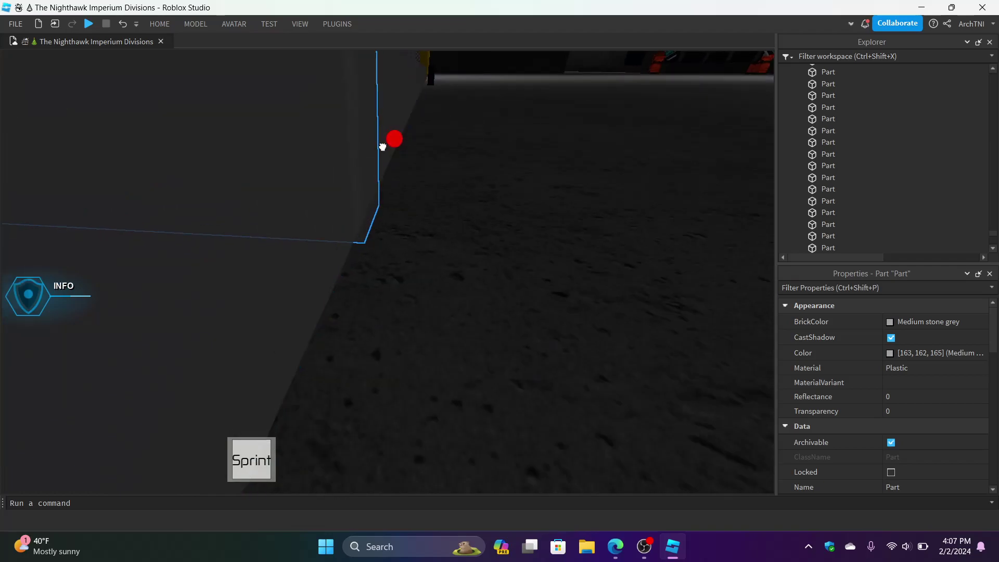
key("s")
left_click(897, 327)
left_click(888, 522)
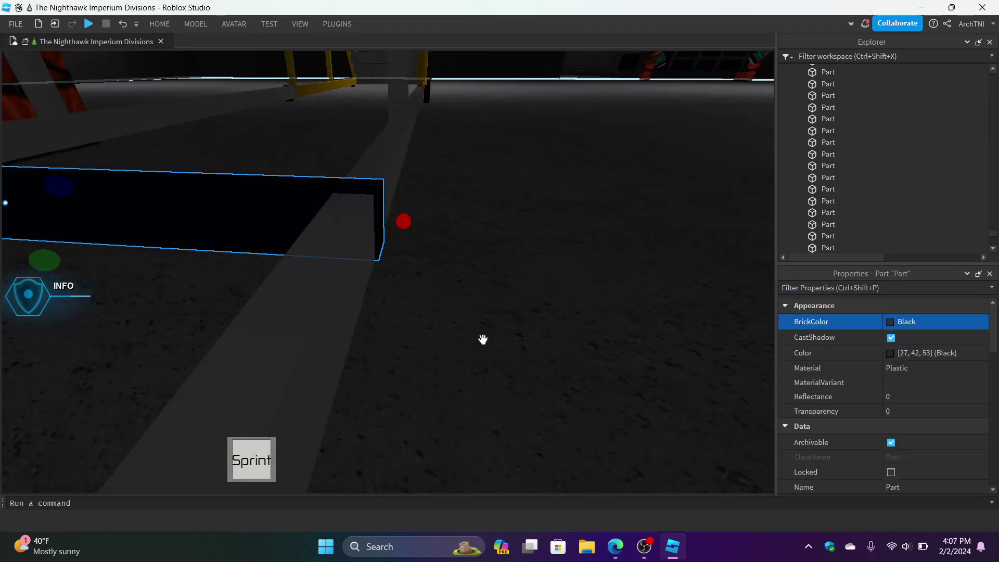
Step: Fine-tune the black cross member's width by resizing its two long sides
right_click_drag(492, 339, 497, 339)
scroll(498, 339, "down", 3)
scroll(449, 289, "up", 3)
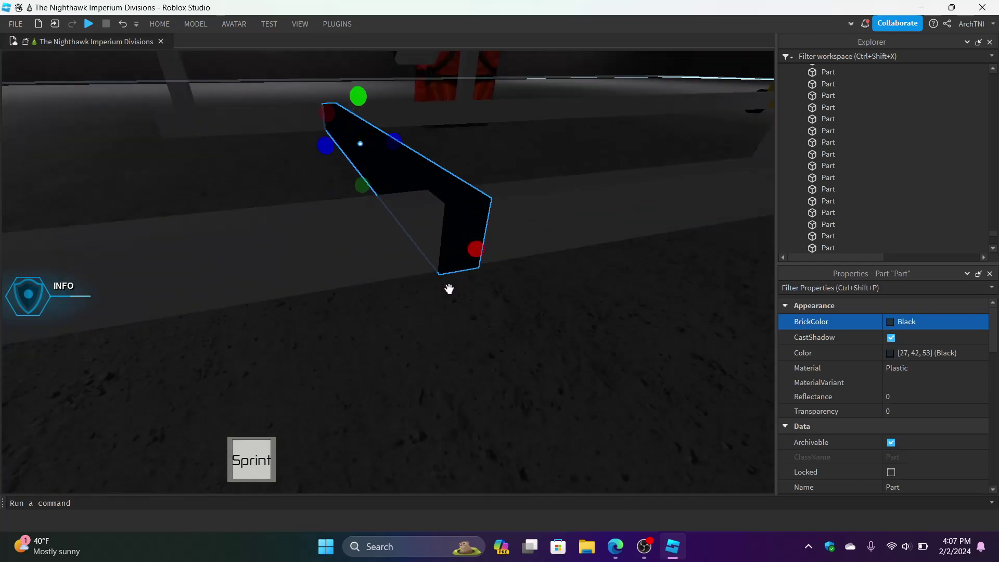
right_click_drag(449, 288, 447, 287)
left_click_drag(380, 180, 379, 180)
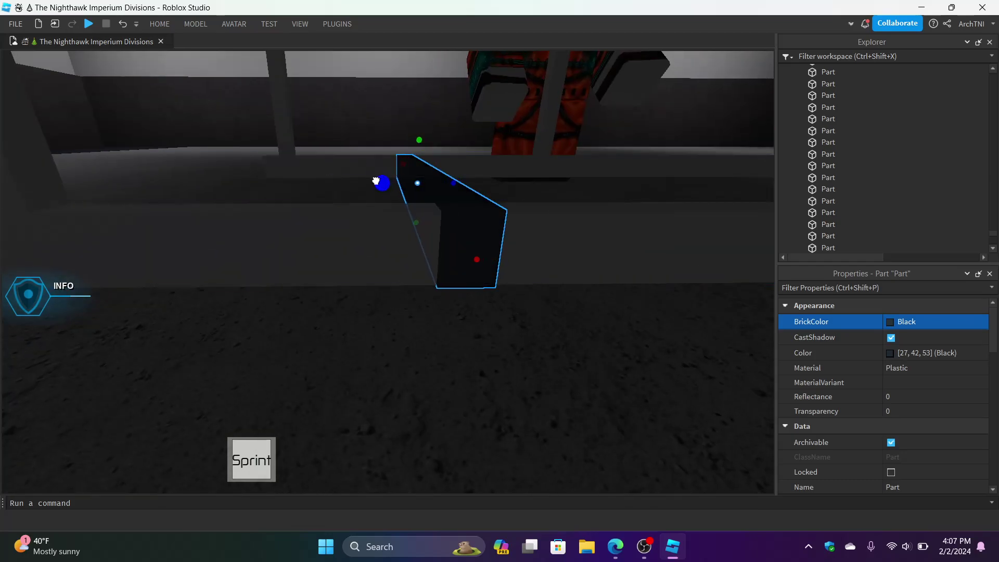
right_click_drag(375, 181, 383, 179)
left_click_drag(318, 186, 327, 188)
scroll(330, 193, "down", 4)
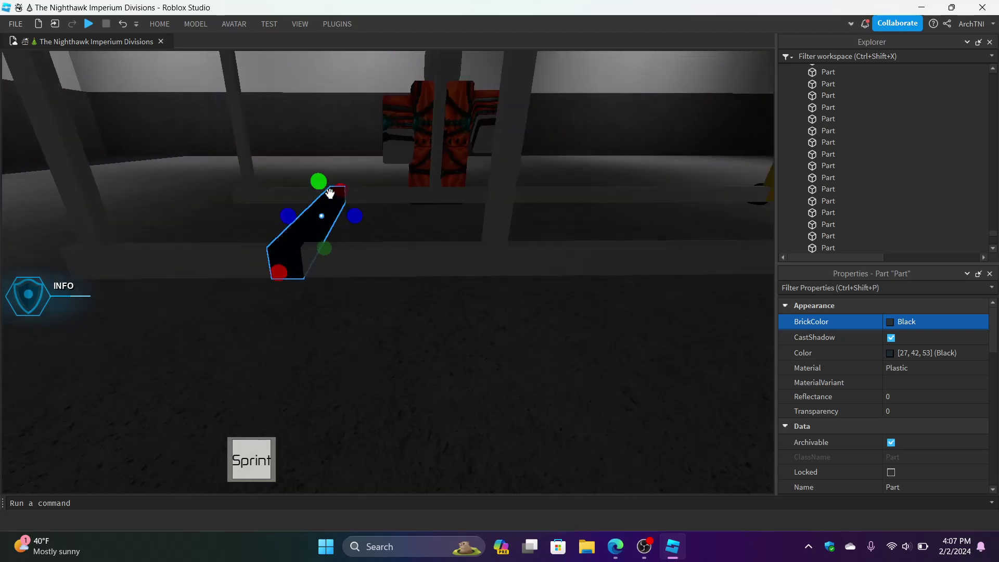
Step: Slide the black cross member toward the outer ends of the floor beams and delete its surplus duplicates
left_click(160, 24)
left_click(124, 57)
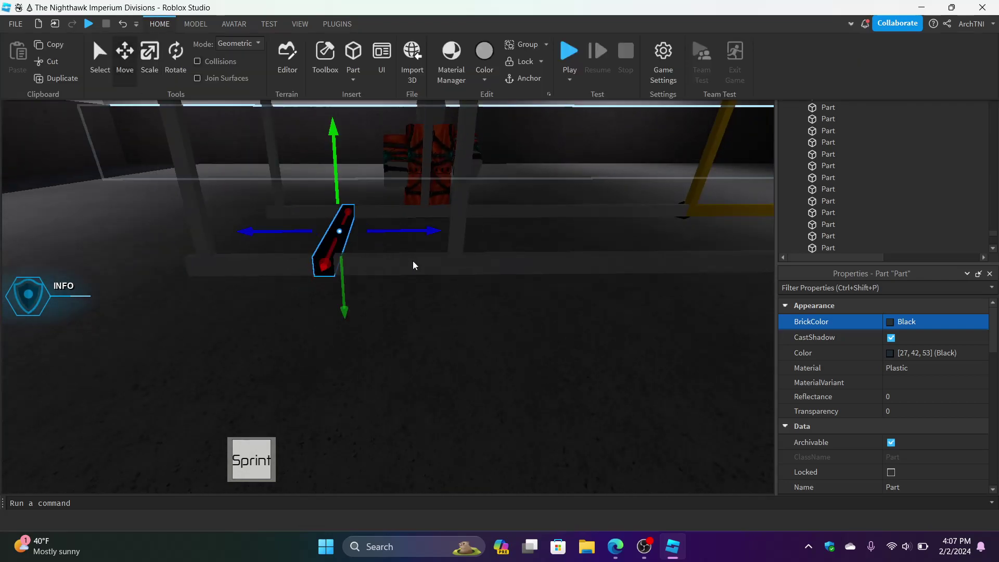
left_click_drag(390, 234, 432, 230)
key("ctrl+d")
key("ctrl+d")
key("d")
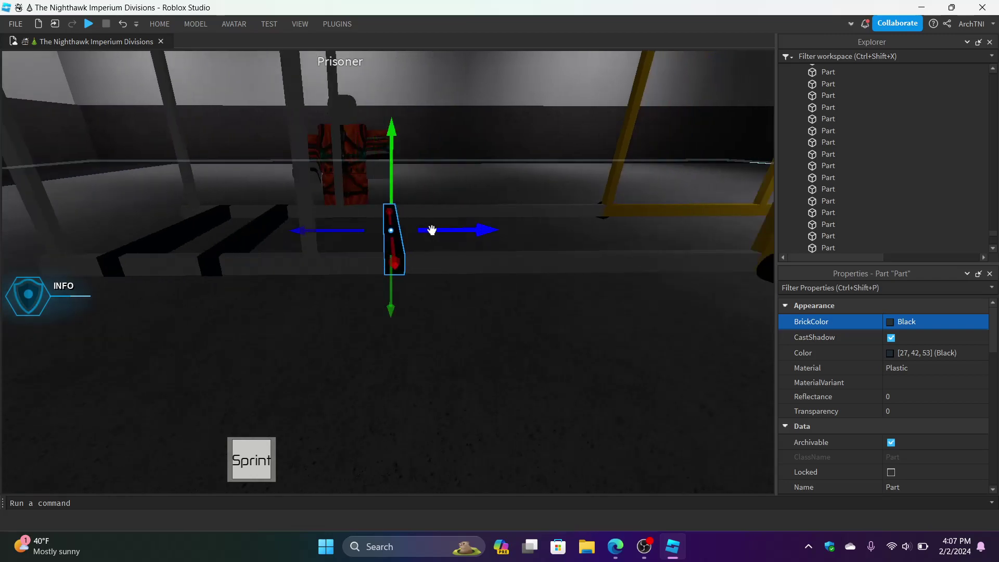
key("Delete")
Step: Place one duplicate of the black cross member a short distance farther along the floor beams
key("a")
left_click(458, 229)
key("d")
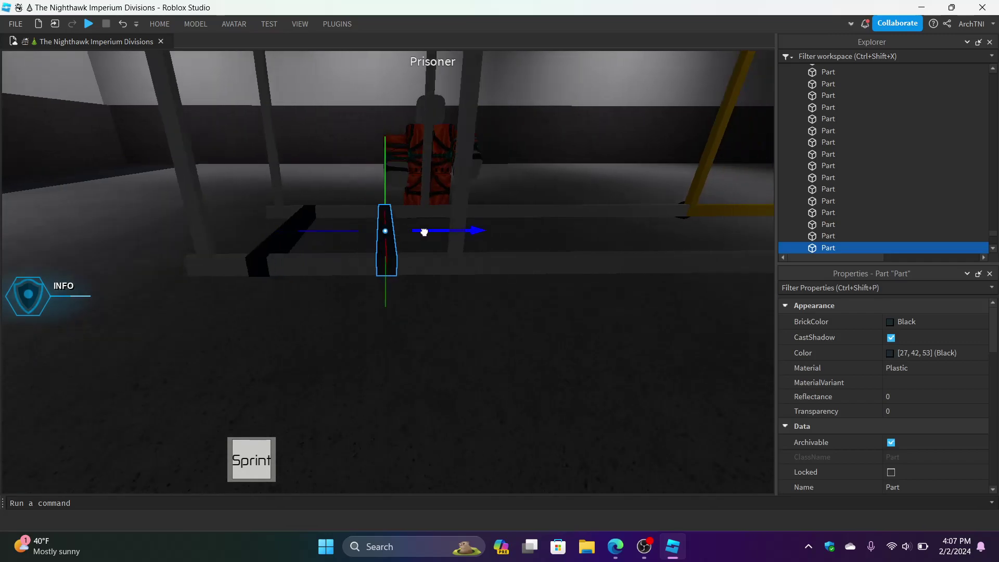
key("a")
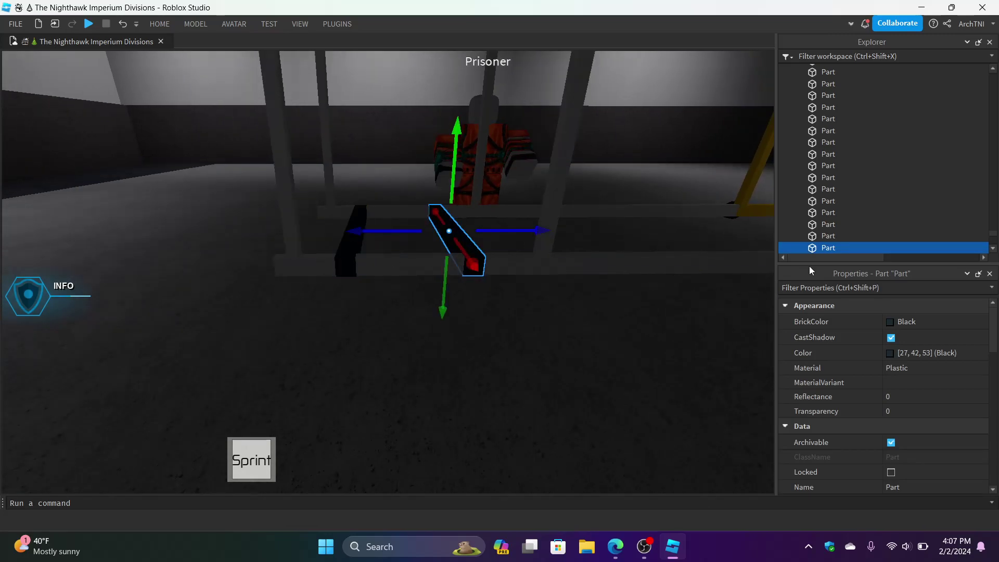
Step: Select both black cross members and set their material to Fabric
left_click(351, 259, "ctrl")
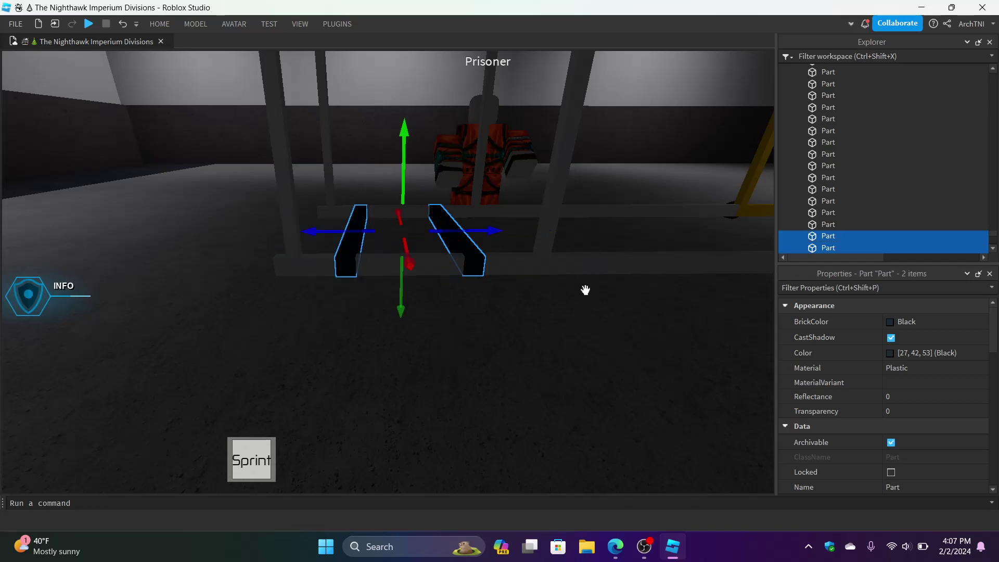
left_click(876, 326)
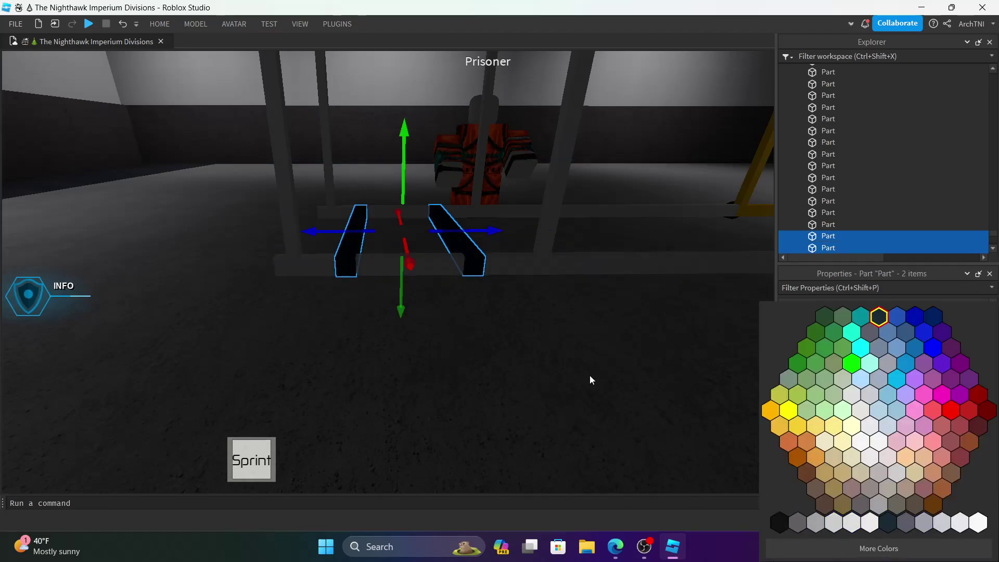
left_click(908, 372)
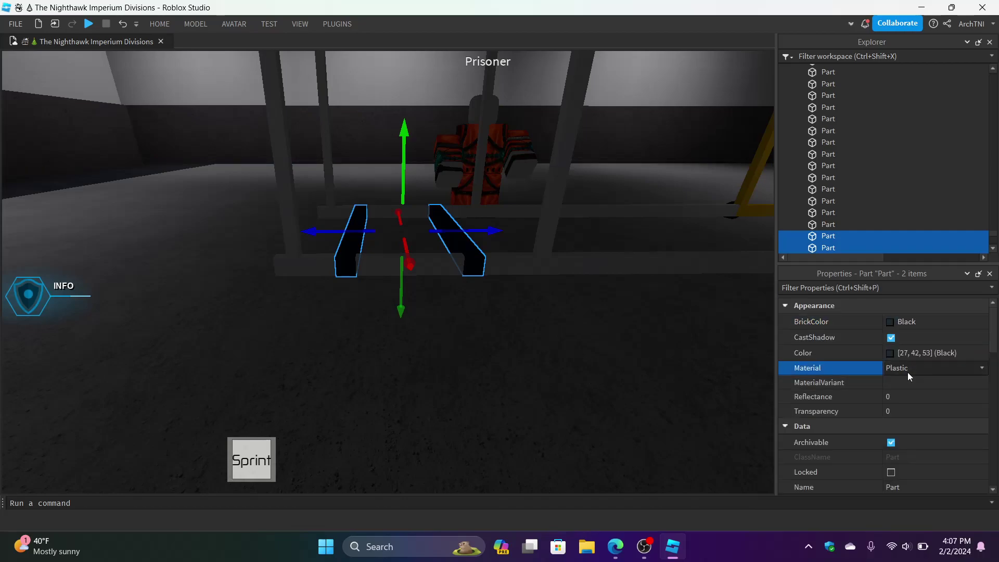
key("Return")
Step: Duplicate the pair of black cross members along the grey floor beams until the row reaches the yellow staircase base
key("ctrl+d")
left_click_drag(474, 229, 581, 242)
key("d")
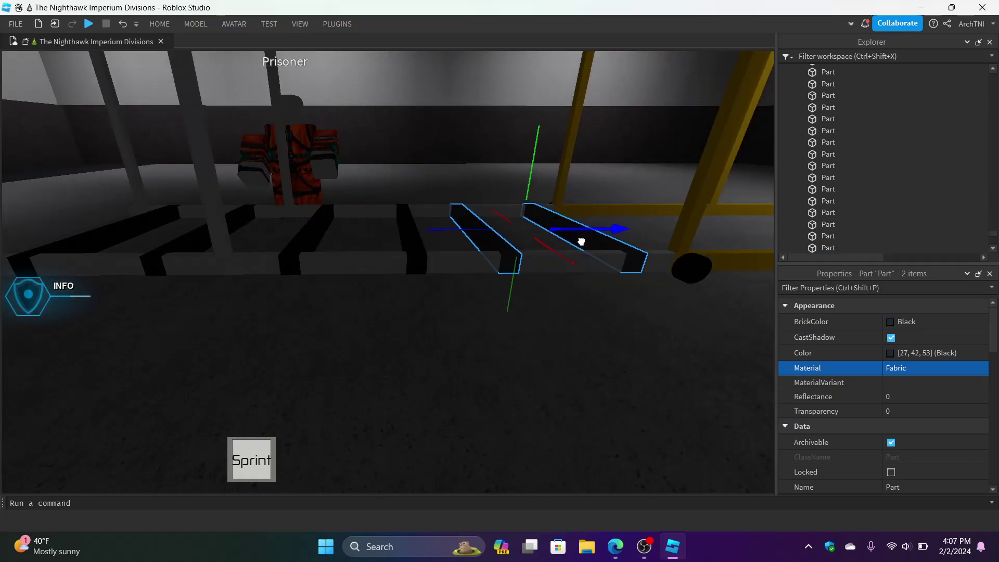
key("d")
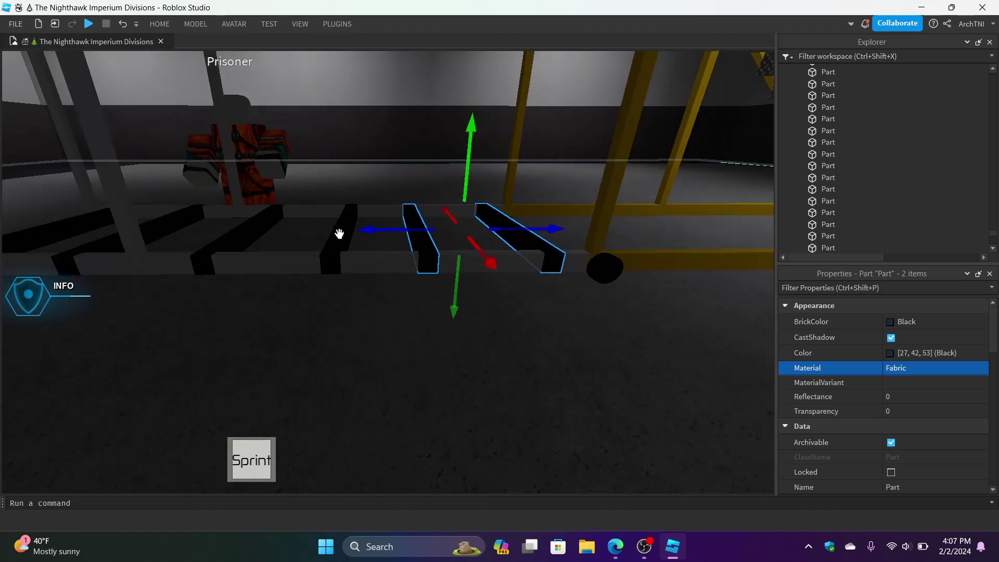
Step: Duplicate four of the black cross members together and move the copies onto the yellow staircase base
left_click(265, 227, "ctrl")
key("ctrl+d")
key("d")
left_click_drag(340, 232, 422, 232)
key("d")
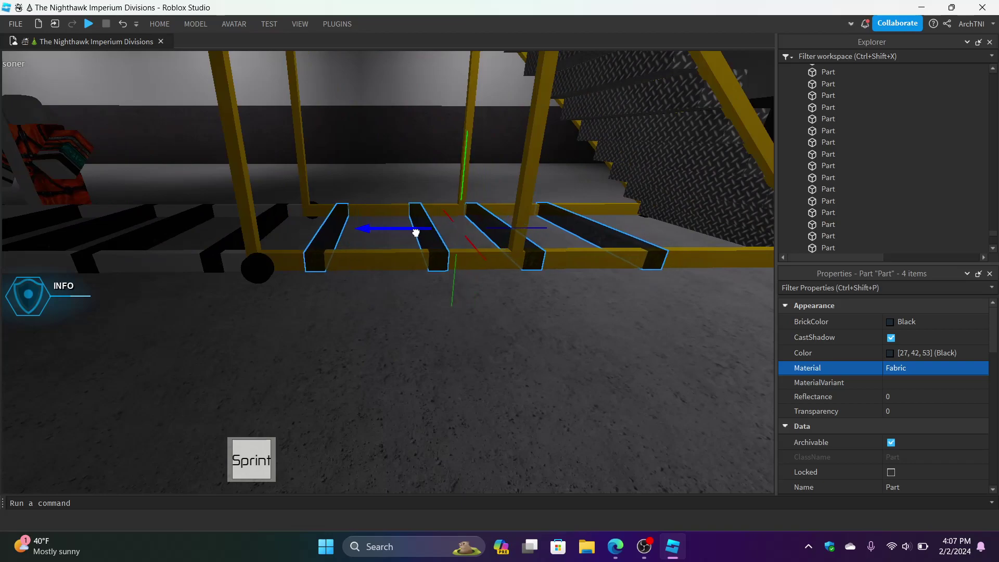
key("d")
Step: Select the two black cross members nearest the stair foot and shift them along the yellow base for even spacing
left_click(510, 232, "alt")
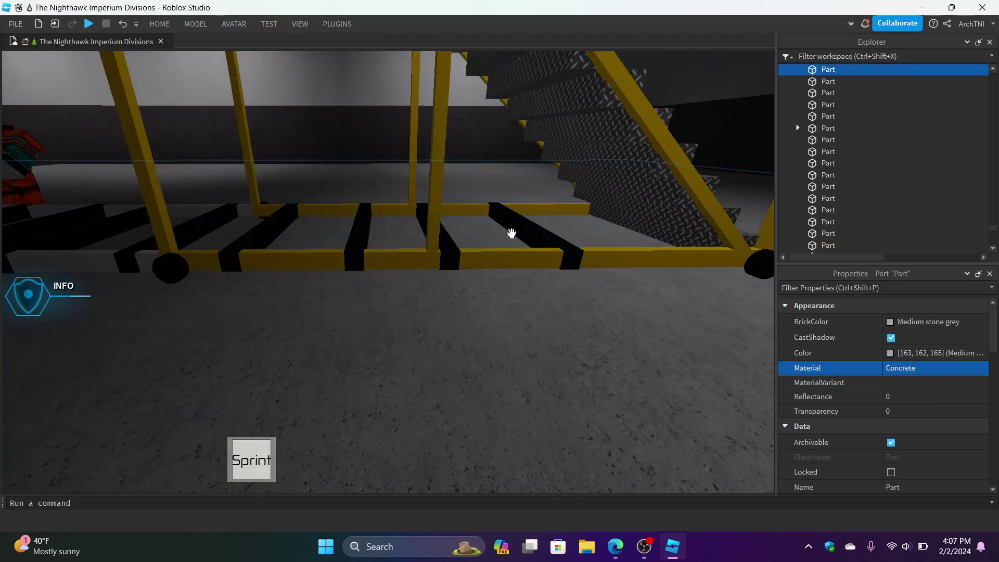
left_click(497, 218, "alt")
key("d")
left_click(381, 245, "shift")
left_click(439, 193)
key("w")
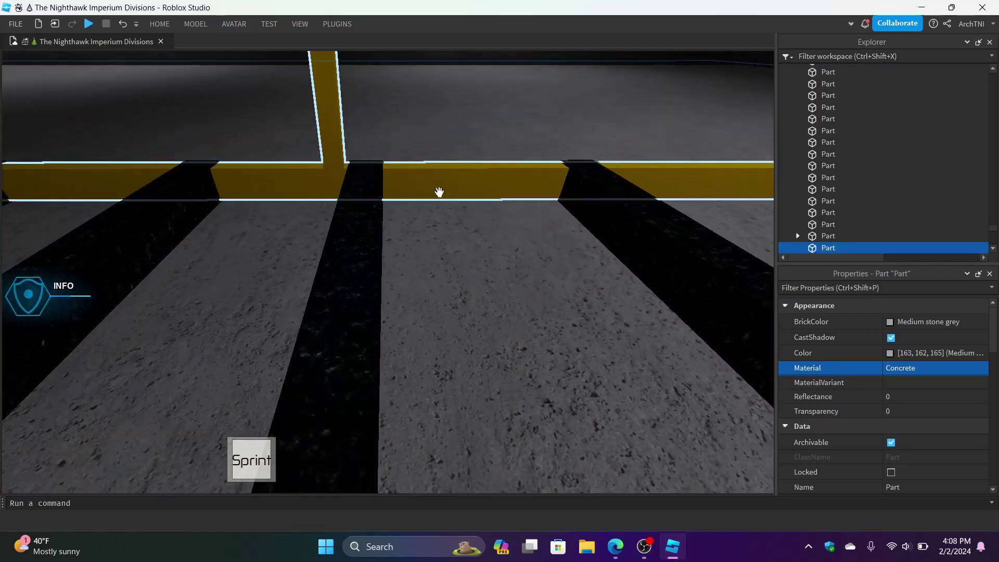
left_click(366, 250, "alt")
key("d")
left_click(509, 272, "alt+shift")
scroll(509, 272, "down", 4)
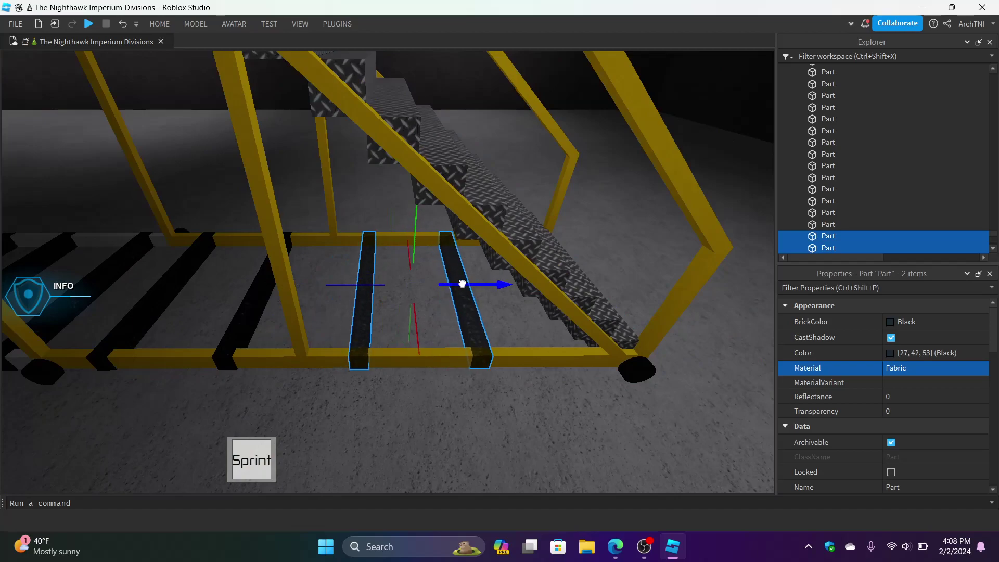
left_click_drag(462, 284, 462, 284)
key("a")
key("w")
key("d")
key("q")
left_click_drag(374, 244, 388, 245)
key("s")
key("a")
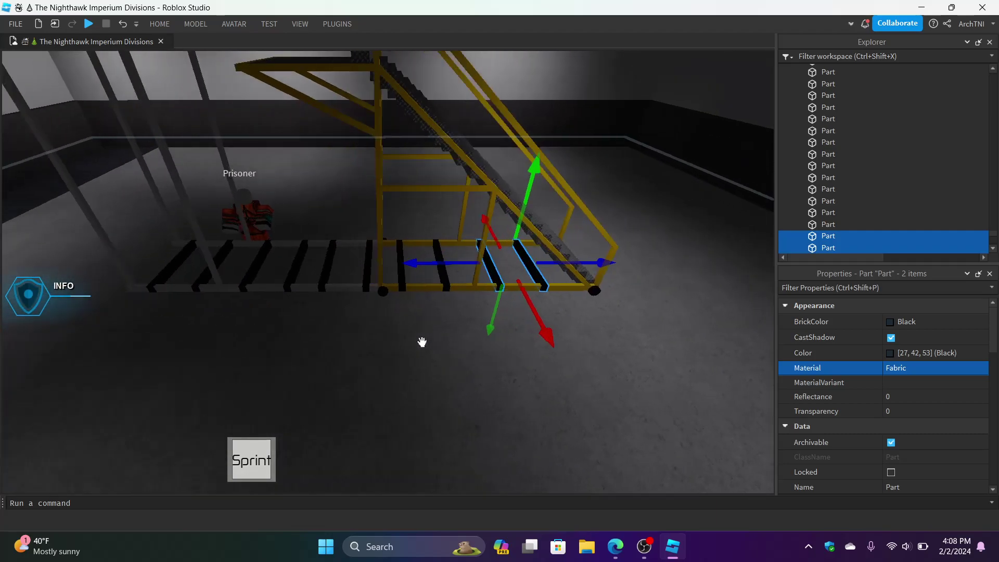
Step: Inspect the spacing of the black cross members along the grey floor beams and yellow staircase base
left_click(422, 342)
key("a")
scroll(385, 274, "up", 3)
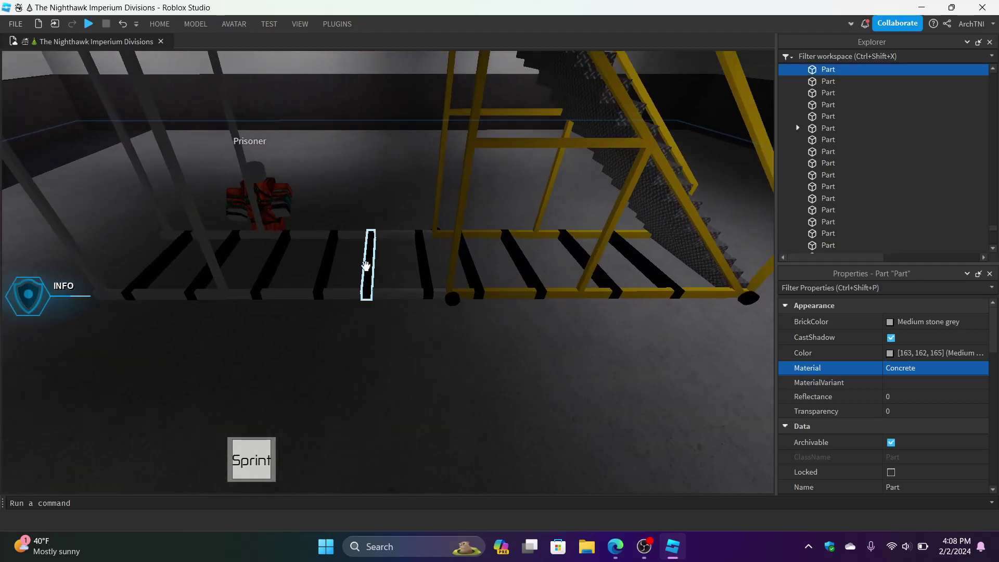
key("a")
key("d")
key("d")
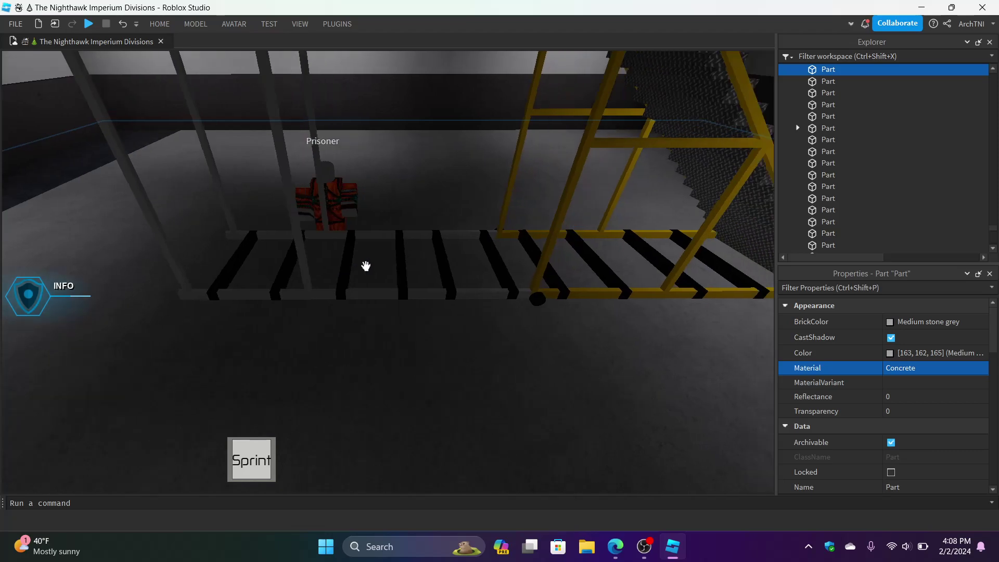
left_click(401, 267)
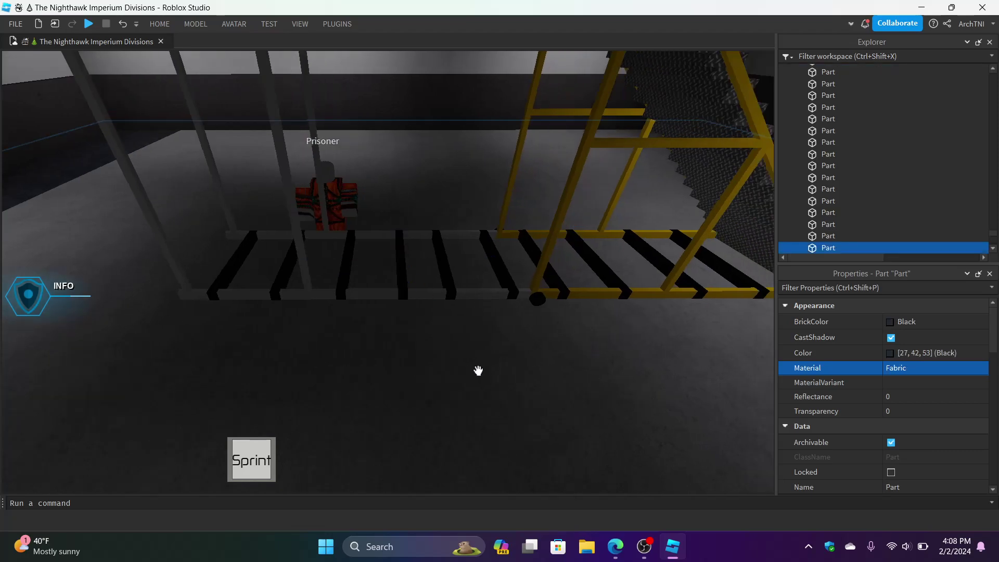
left_click(478, 370)
key("a")
key("d")
key("a")
right_click_drag(478, 371, 299, 209)
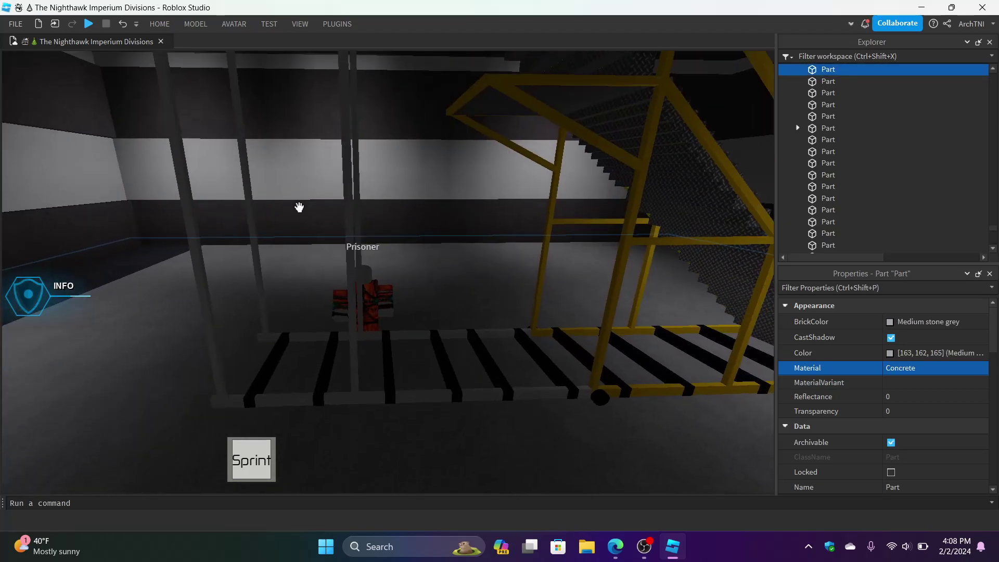
key("s")
key("w")
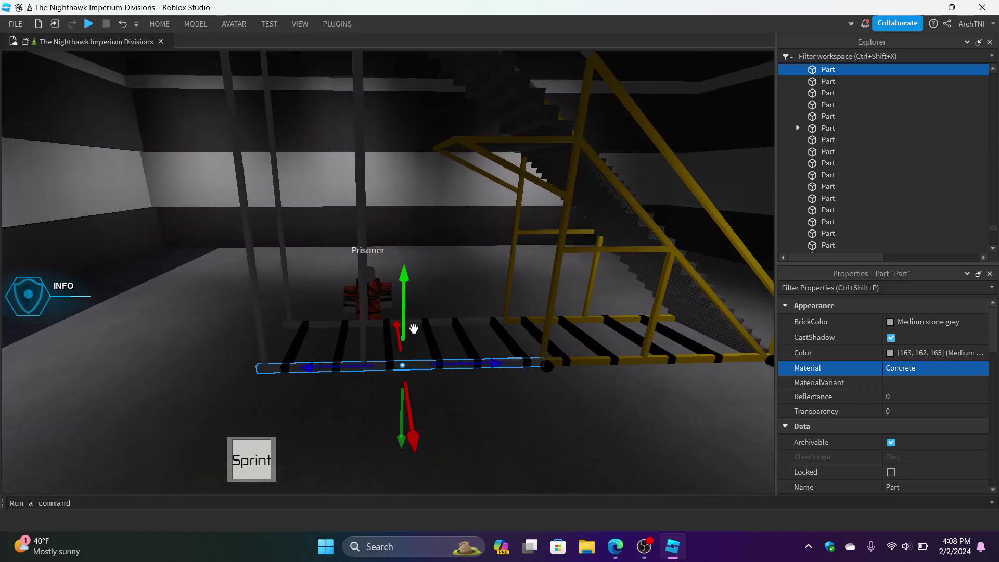
Step: Duplicate the two grey floor beams and raise the copies to the height of the yellow middle rails
left_click(417, 323)
left_click_drag(407, 307, 429, 192)
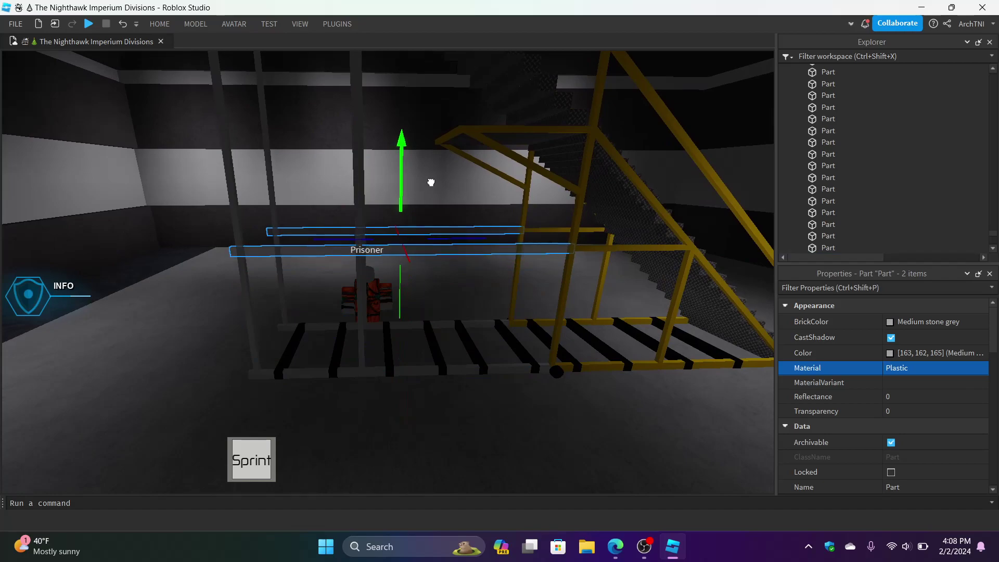
key("w")
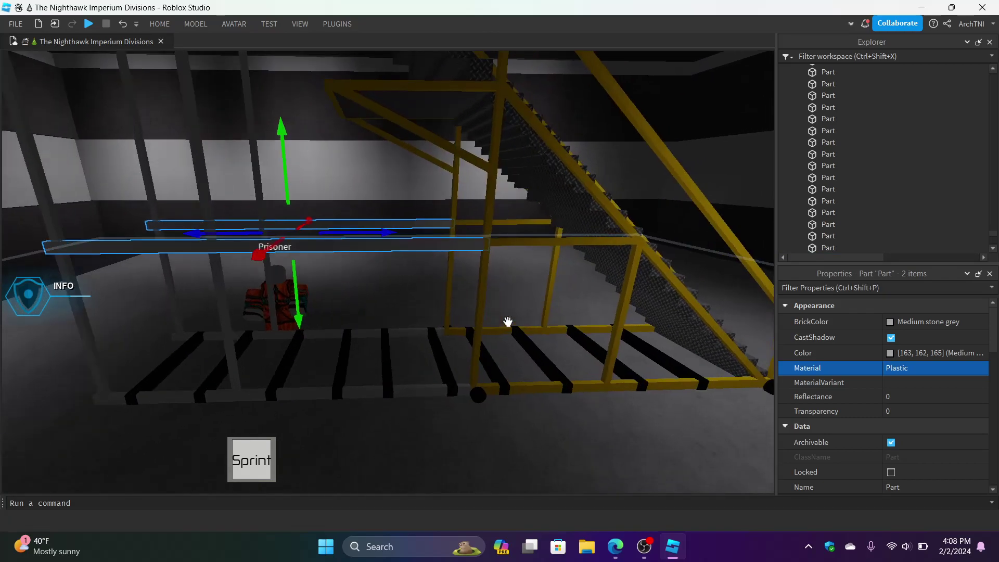
right_click_drag(507, 322, 508, 321)
key("s")
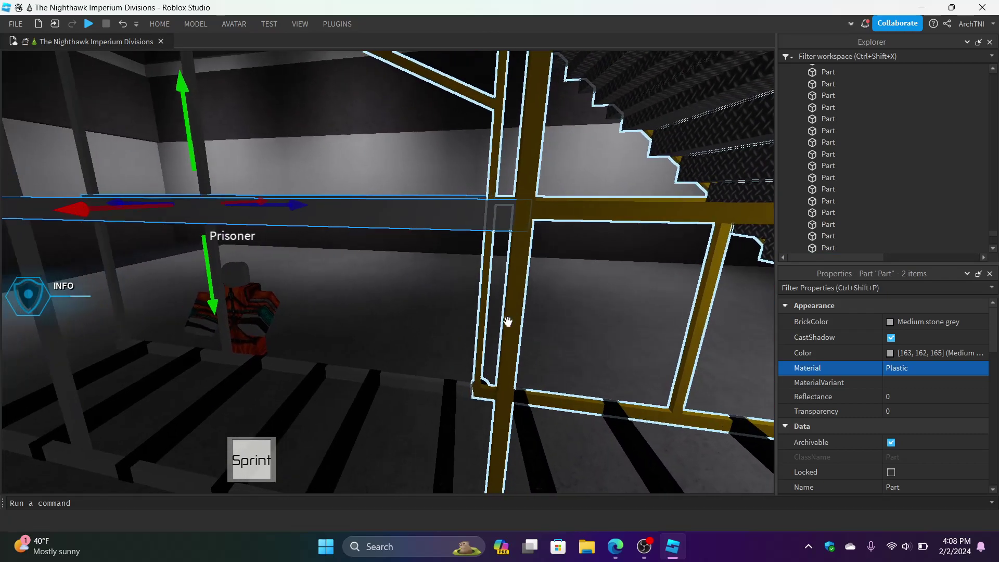
key("f")
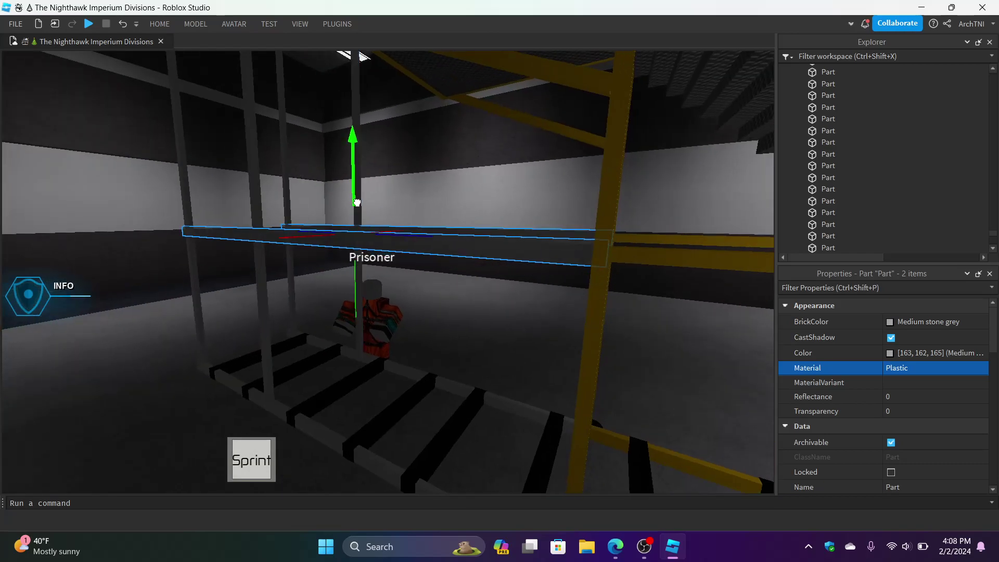
key("d")
key("a")
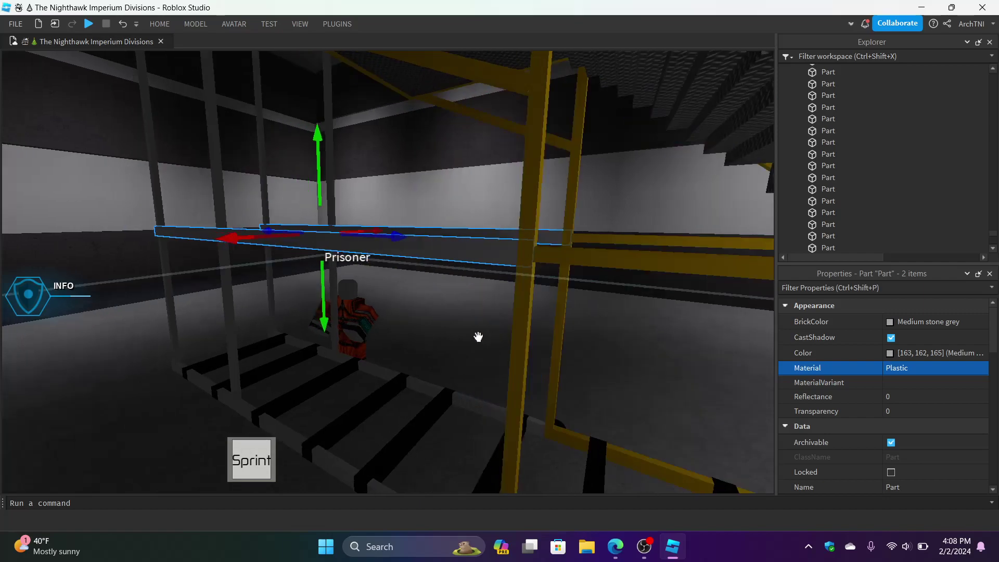
right_click_drag(477, 336, 478, 337)
key("a")
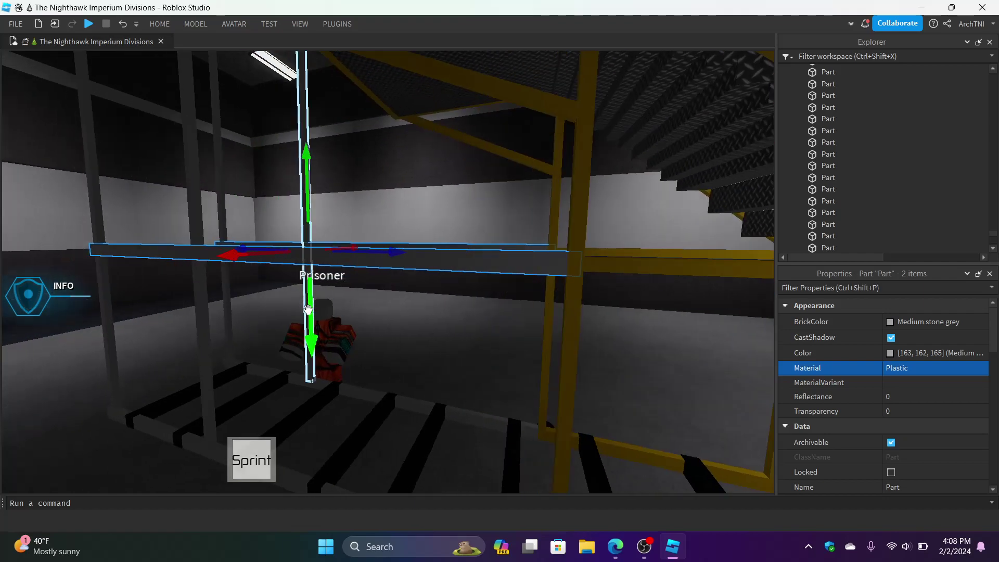
Step: Duplicate the raised pair of grey horizontal beams and move the copies up to just above the yellow landing
left_click_drag(308, 312, 348, 243)
key("a")
key("e")
right_click_drag(348, 243, 348, 243)
scroll(348, 243, "down", 5)
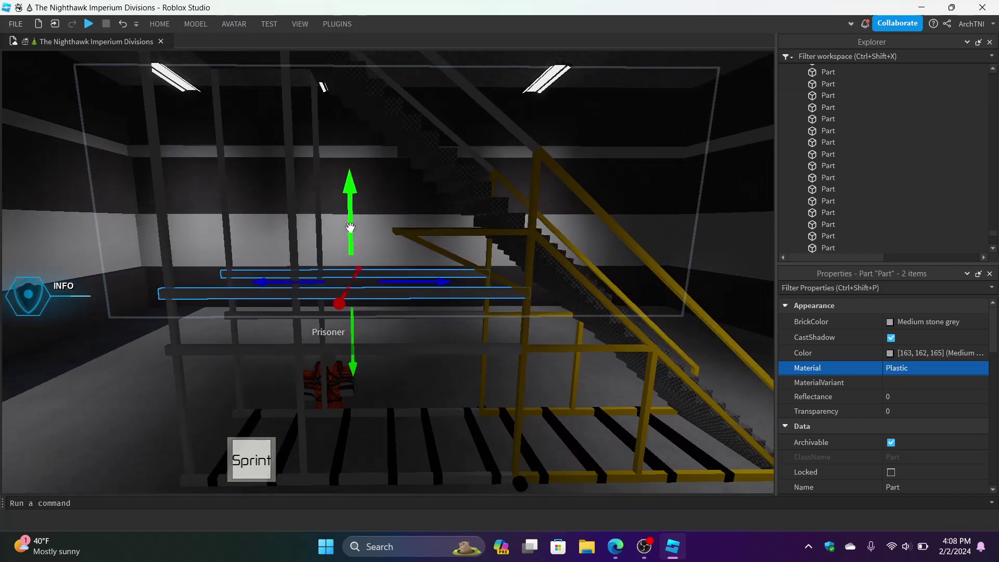
mouse_move(358, 190)
left_mouse_down()
mouse_move(364, 149)
mouse_move(367, 174)
left_mouse_up()
key("e")
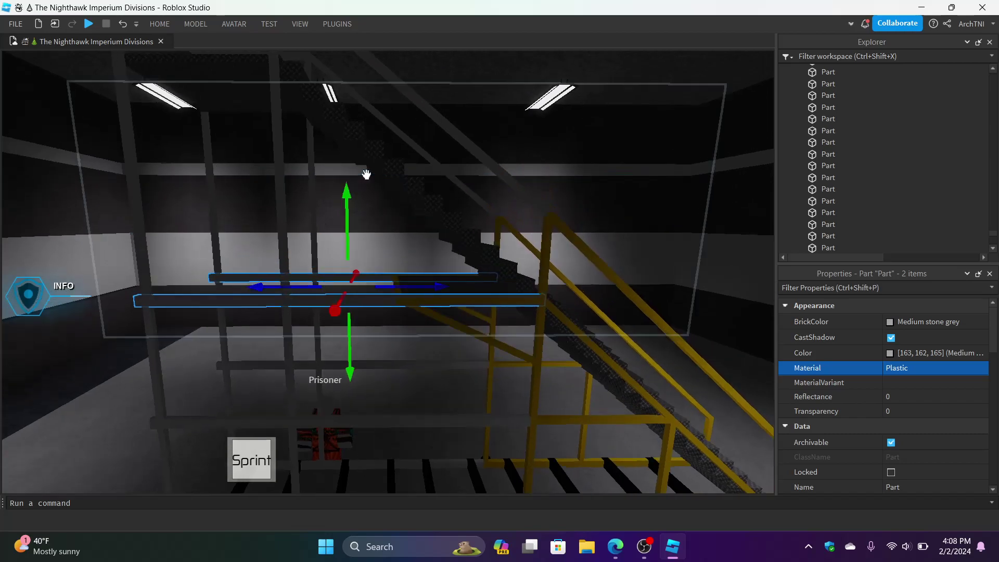
key("a")
key("s")
scroll(416, 234, "up", 2)
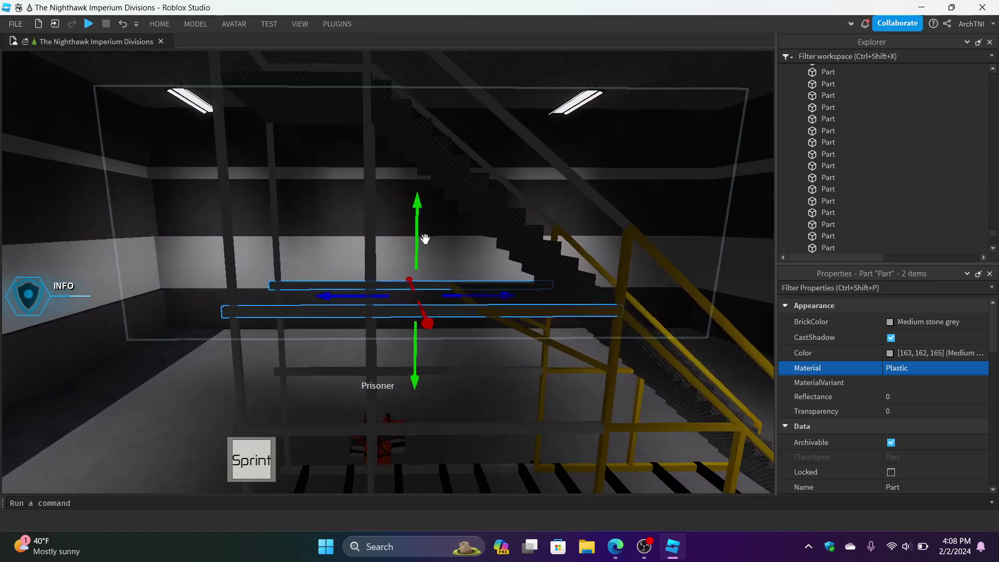
Step: Duplicate the upper grey beam pair, raise the copies, and rotate them into diagonal braces sloping down toward the yellow posts
left_click_drag(416, 237, 435, 163)
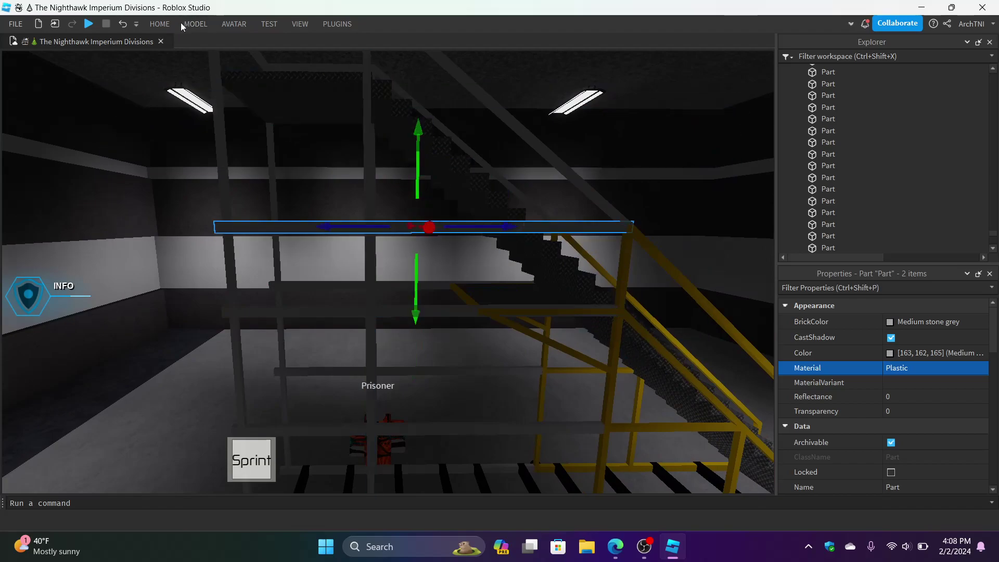
left_click(174, 24)
left_click(183, 52)
left_click_drag(460, 173, 483, 192)
left_click(159, 24)
left_click(125, 56)
left_click_drag(416, 179, 416, 168)
left_click_drag(344, 220, 358, 219)
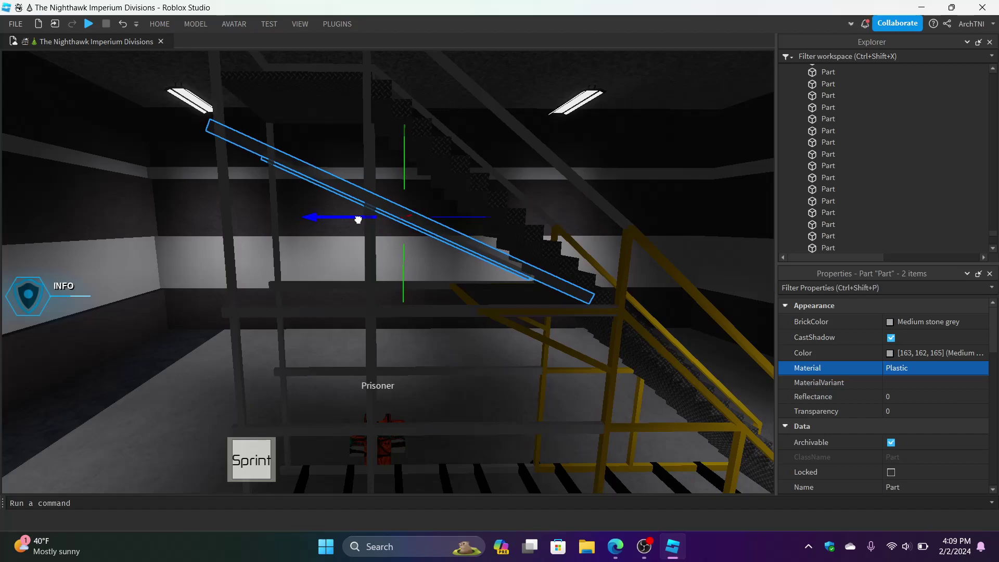
Step: Select one grey diagonal brace and lengthen its lower end to reach the yellow corner post
key("d")
key("w")
key("d")
key("w")
right_click_drag(307, 303, 256, 281)
key("a")
left_click_drag(236, 267, 264, 268)
left_click(421, 221)
left_click(341, 280)
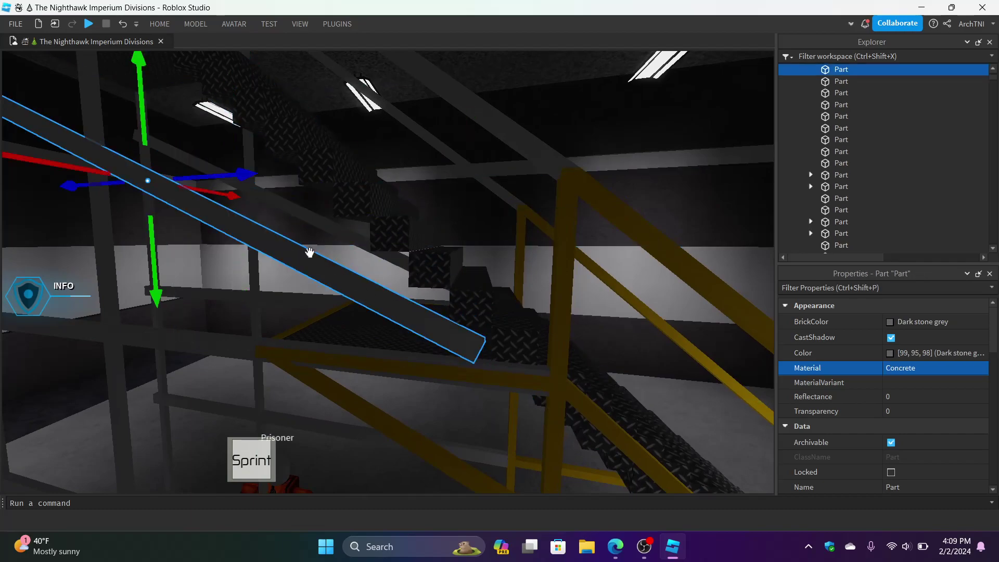
left_click(160, 24)
left_click(149, 55)
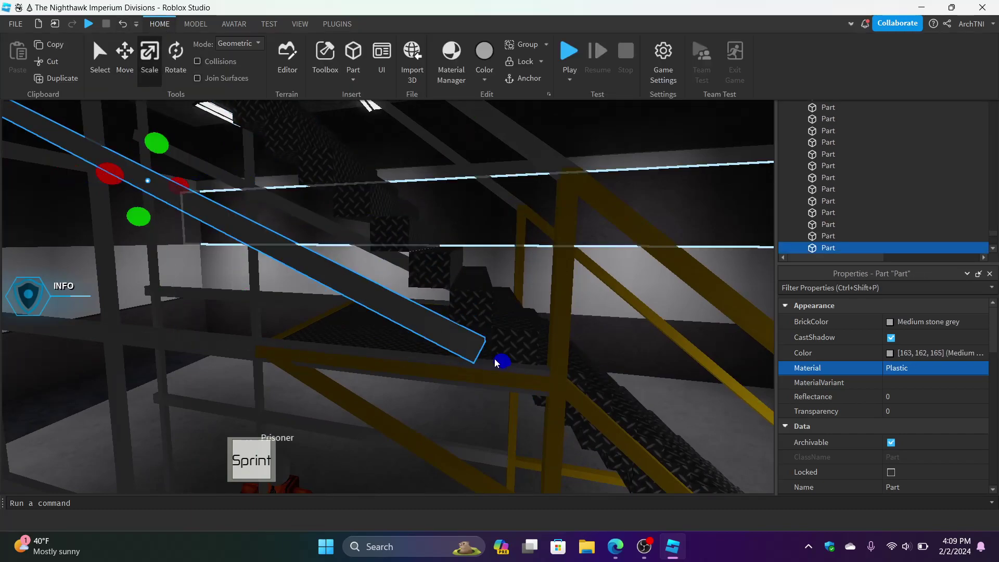
left_click_drag(501, 362, 574, 376)
Step: Extend the lower end of the opposite grey diagonal brace to its yellow post
key("d")
right_click_drag(575, 375, 572, 374)
scroll(572, 374, "down", 1)
left_click(501, 315)
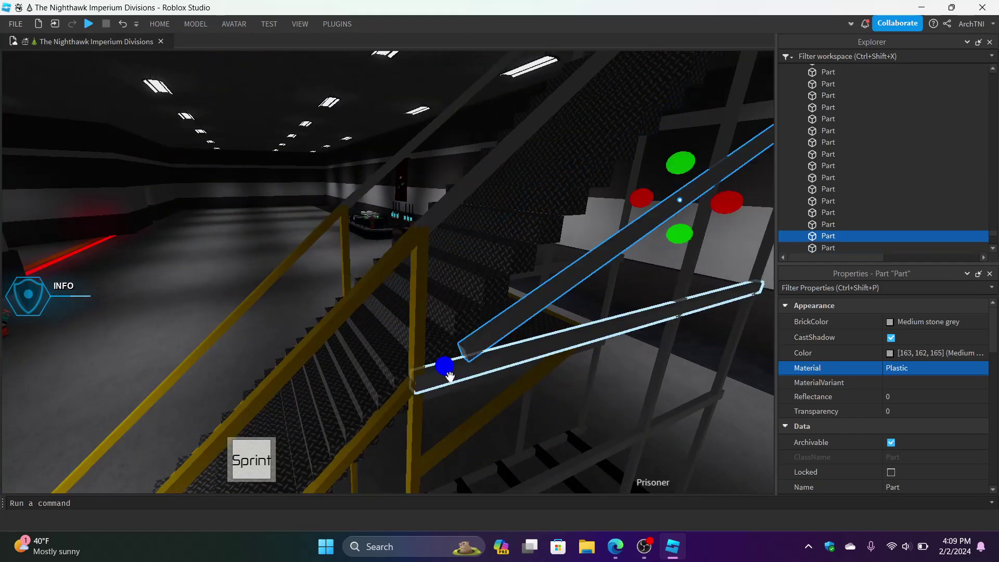
left_click_drag(448, 376, 404, 400)
scroll(398, 402, "up", 2)
right_click_drag(481, 417, 481, 416)
left_click(558, 414)
scroll(558, 414, "up", 2)
right_click_drag(558, 413, 558, 414)
right_click_drag(475, 324, 475, 323)
scroll(475, 323, "down", 10)
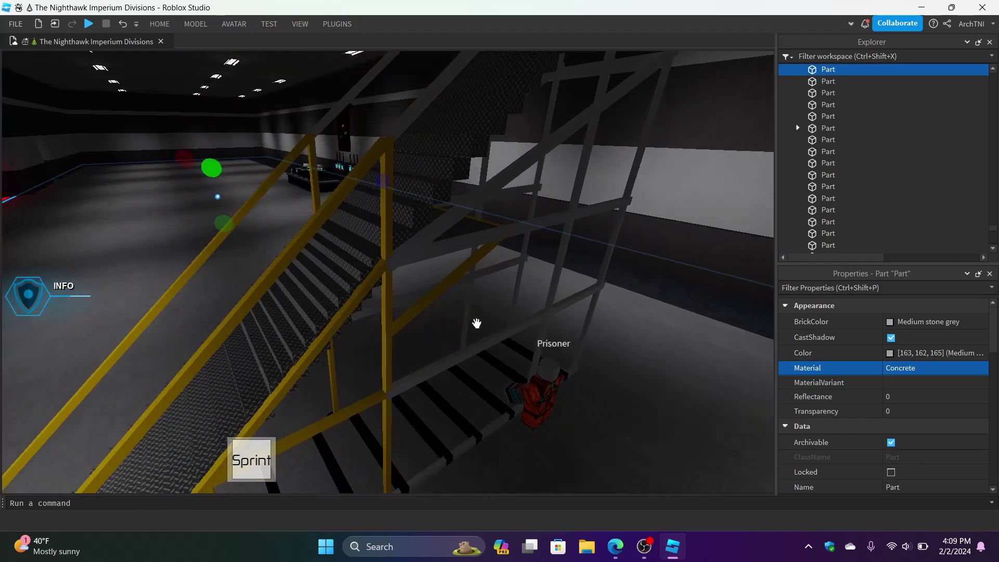
Step: Trim the upper ends of both grey diagonal braces so they finish within the grey support posts
scroll(484, 320, "up", 10)
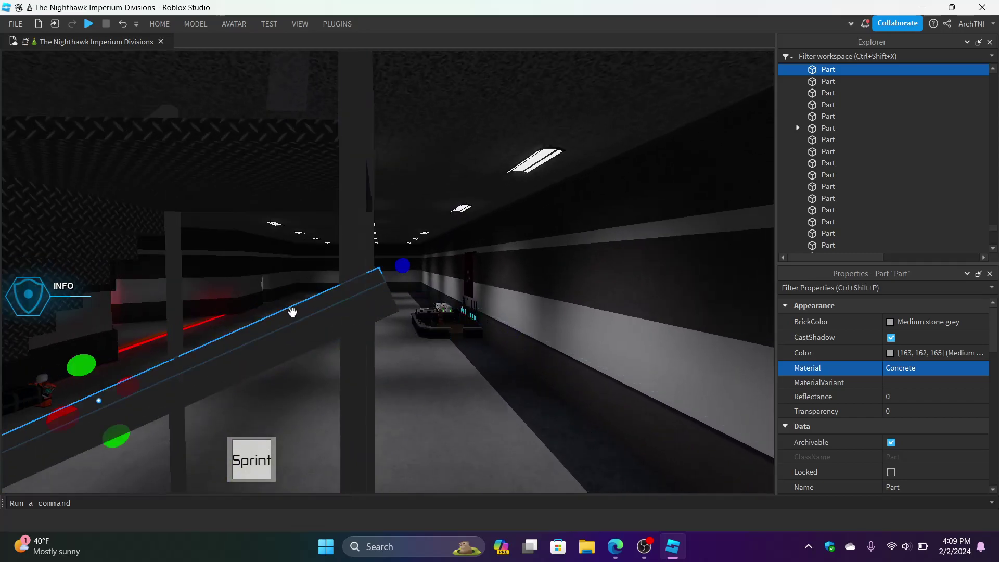
left_click(293, 311)
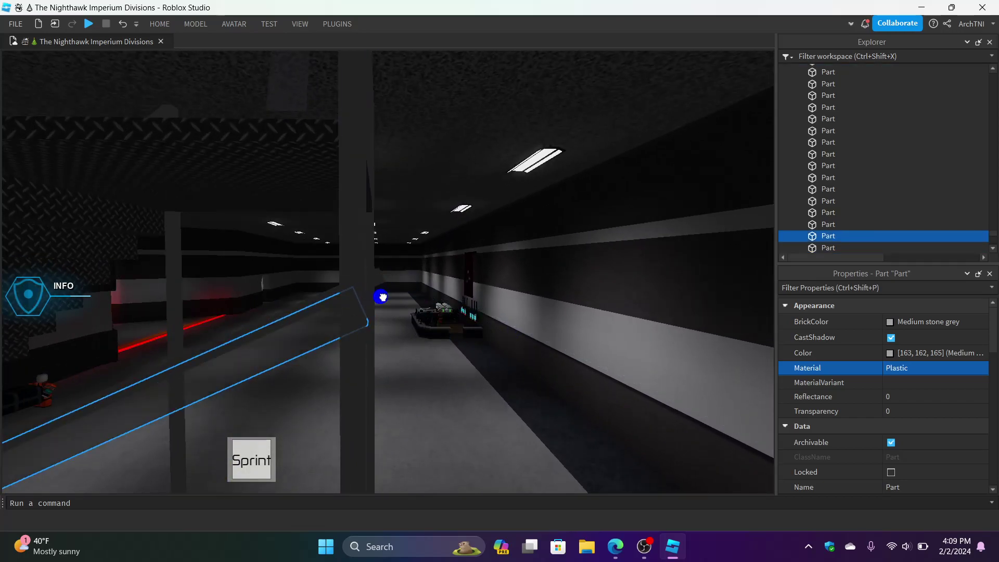
key("a")
right_click_drag(382, 297, 398, 306)
left_click(394, 276)
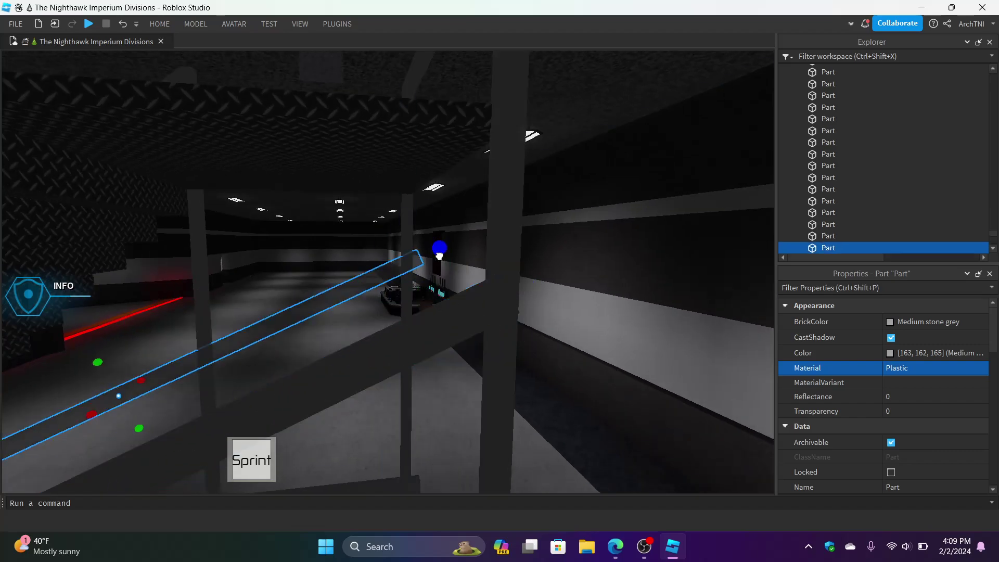
key("d")
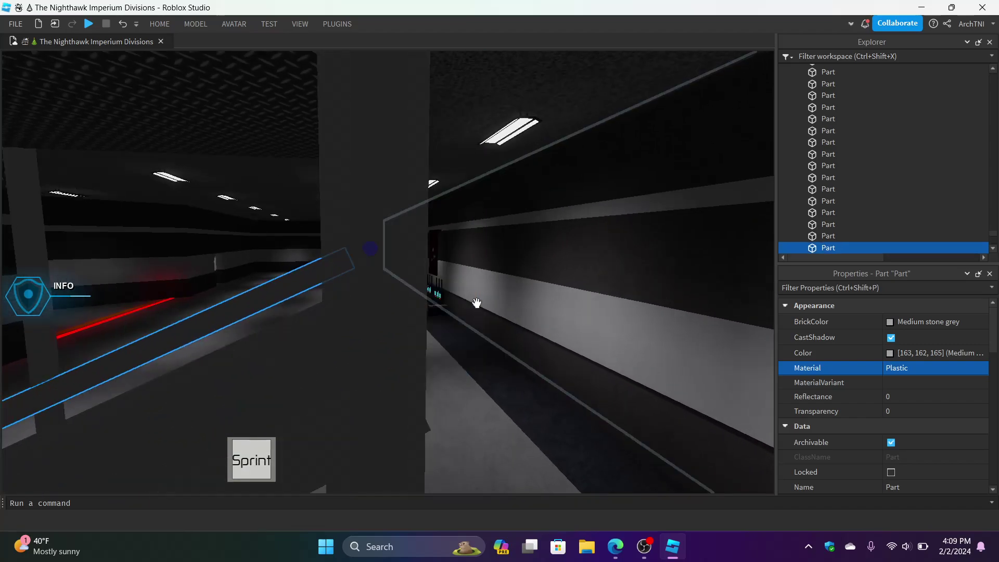
right_click_drag(475, 303, 471, 305)
key("a")
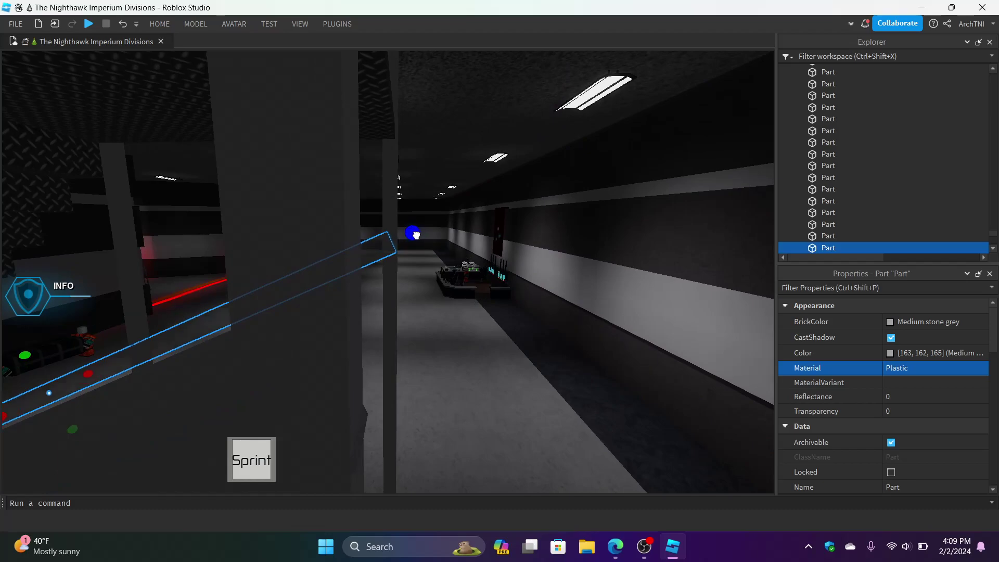
key("s")
left_click(314, 337)
left_click_drag(392, 295, 385, 294)
key("d")
right_click_drag(475, 395, 469, 393)
left_click(450, 249)
Step: Duplicate the wall-side handrail of the top landing and widen the copy inward into a flat board
key("d")
right_click_drag(488, 348, 480, 341)
key("s")
key("e")
key("a")
key("w")
key("d")
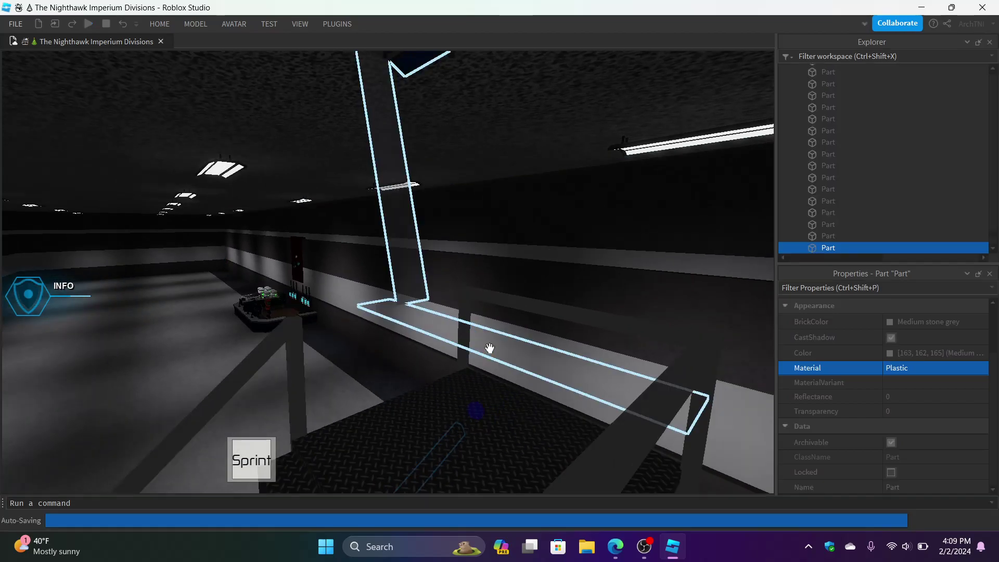
left_click(538, 306)
right_click_drag(537, 307, 537, 307)
key("s")
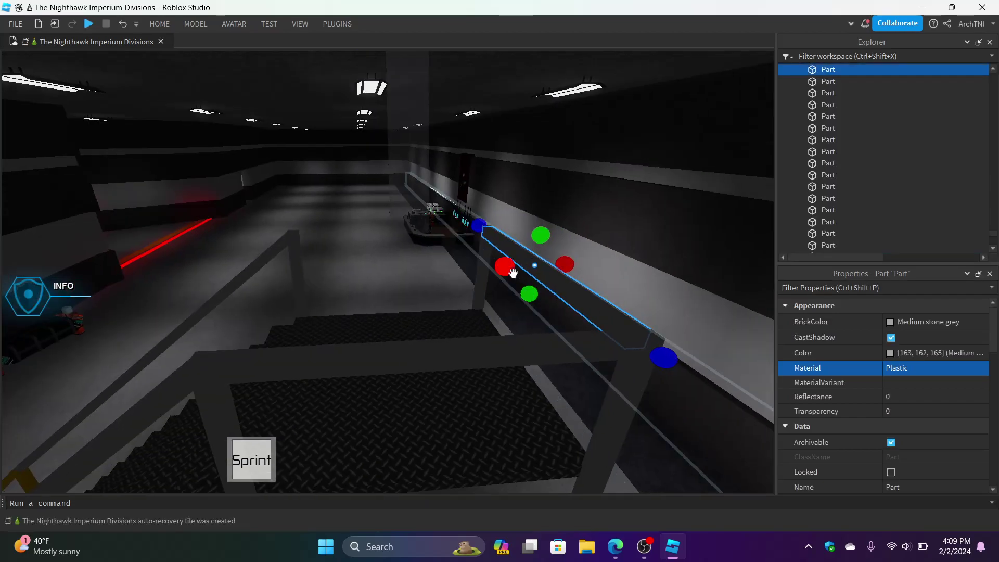
left_click_drag(515, 273, 485, 276)
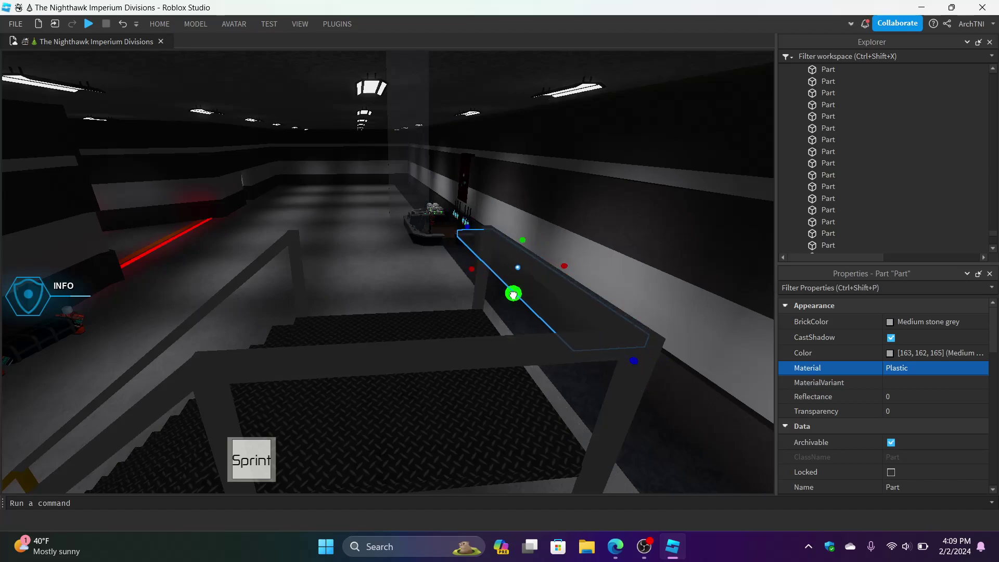
Step: Set the handrail board's material to Wood and its colour to Linen
left_click(942, 365)
scroll(941, 365, "down", 1)
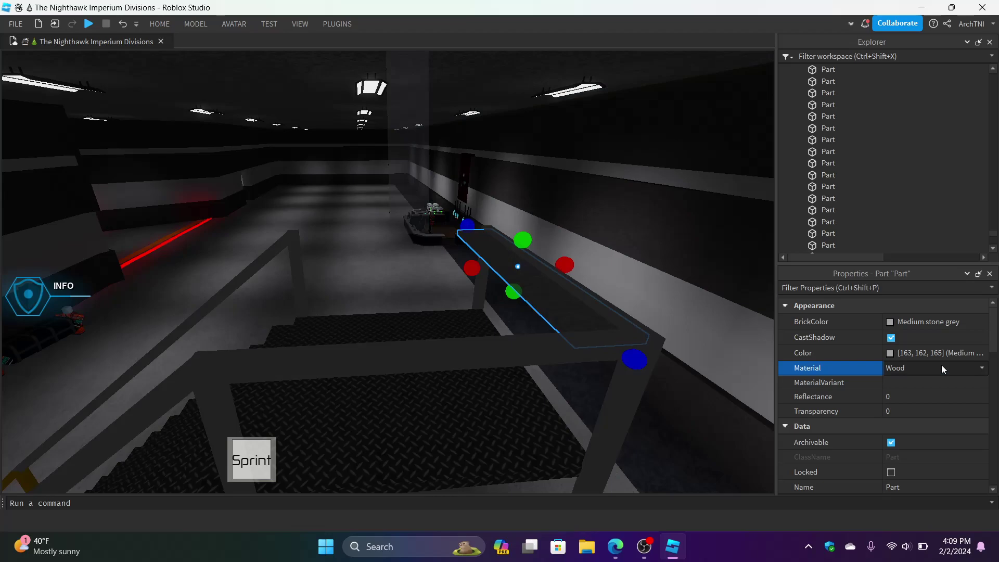
left_click(931, 322)
left_click(921, 473)
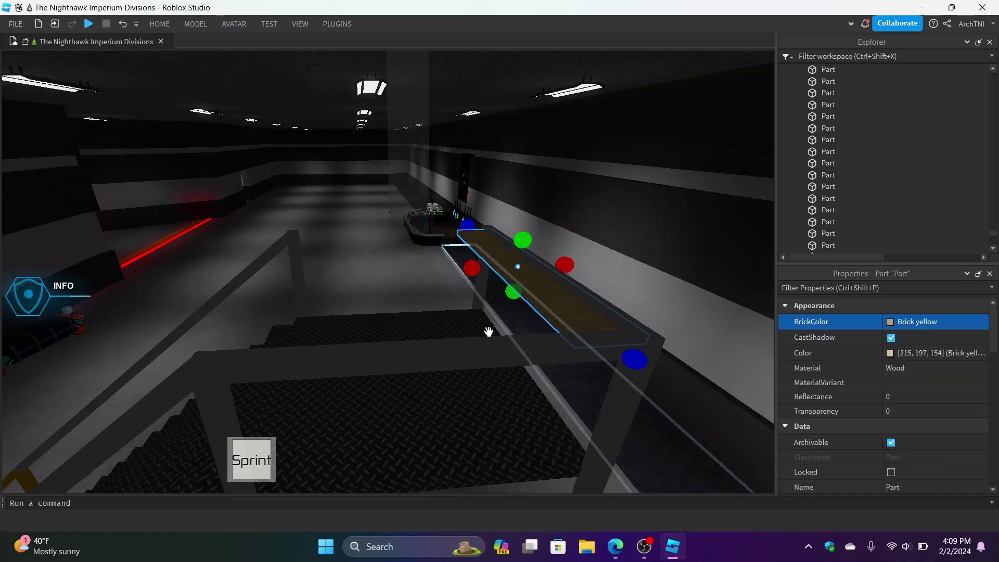
left_click(890, 323)
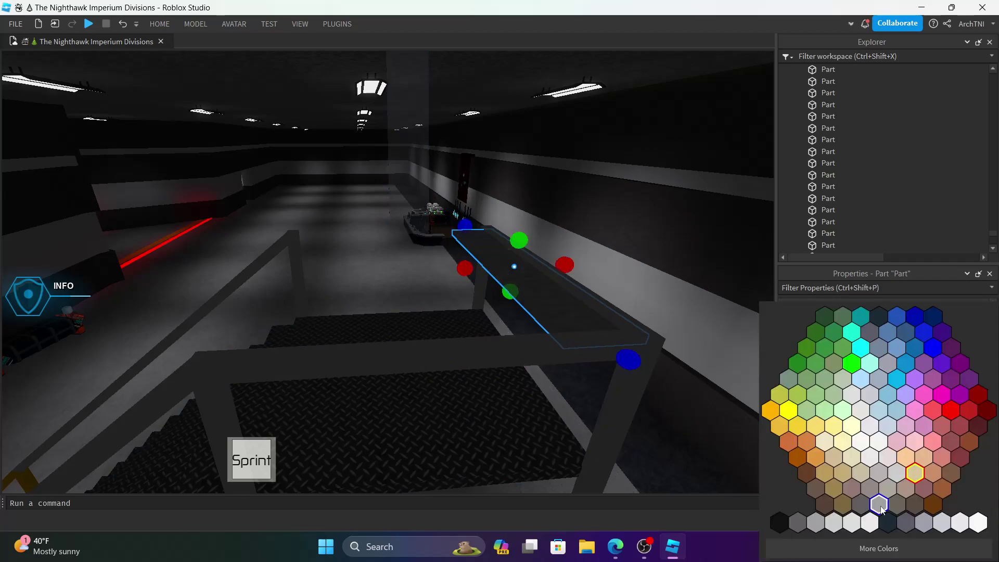
left_click(905, 491)
left_click(455, 392)
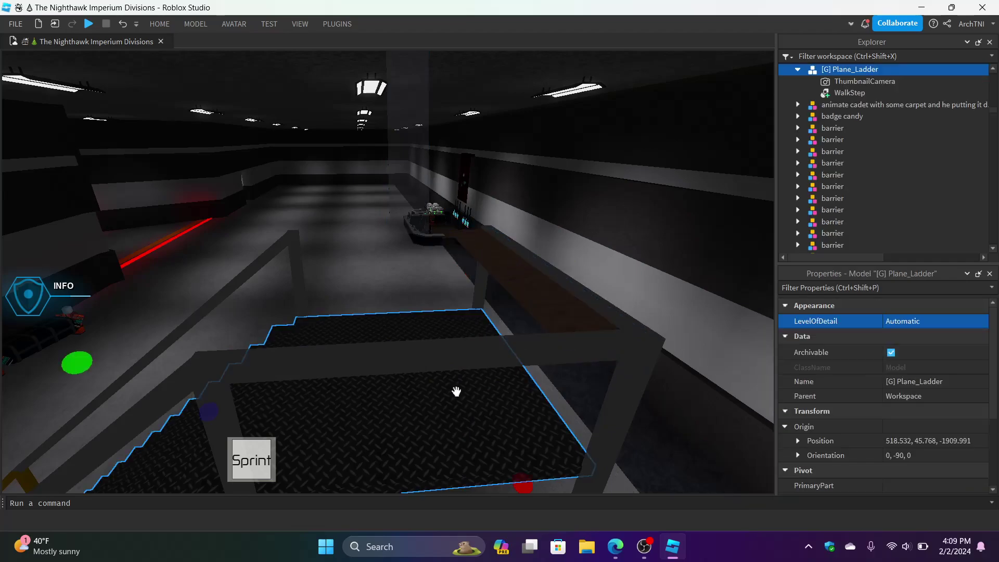
key("f")
Step: Duplicate the wooden board, turn the copy along the adjoining landing handrail, and fit its length to the rail
left_click(457, 319)
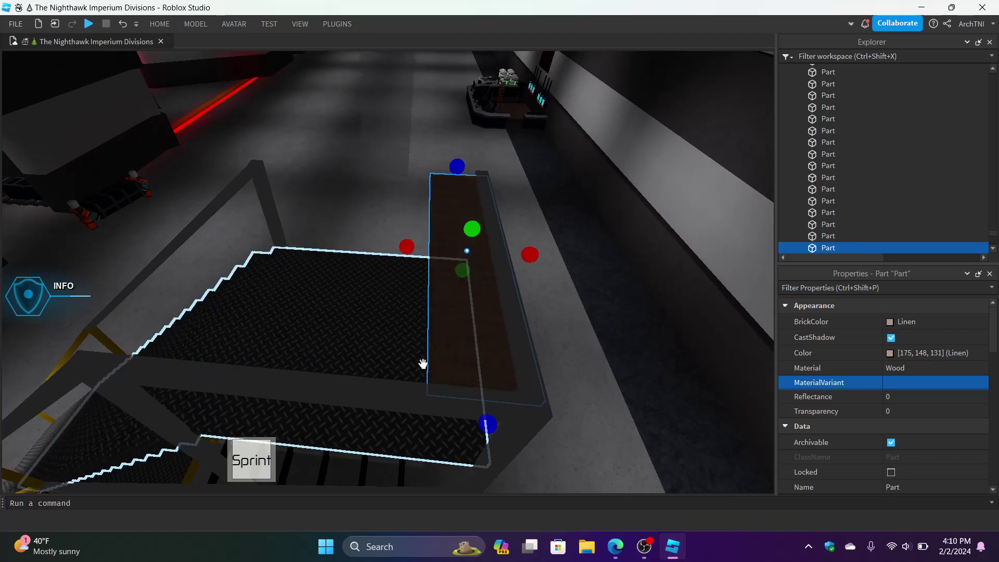
right_click_drag(424, 361, 424, 361)
left_click_drag(224, 243, 385, 279)
right_click_drag(433, 298, 445, 289)
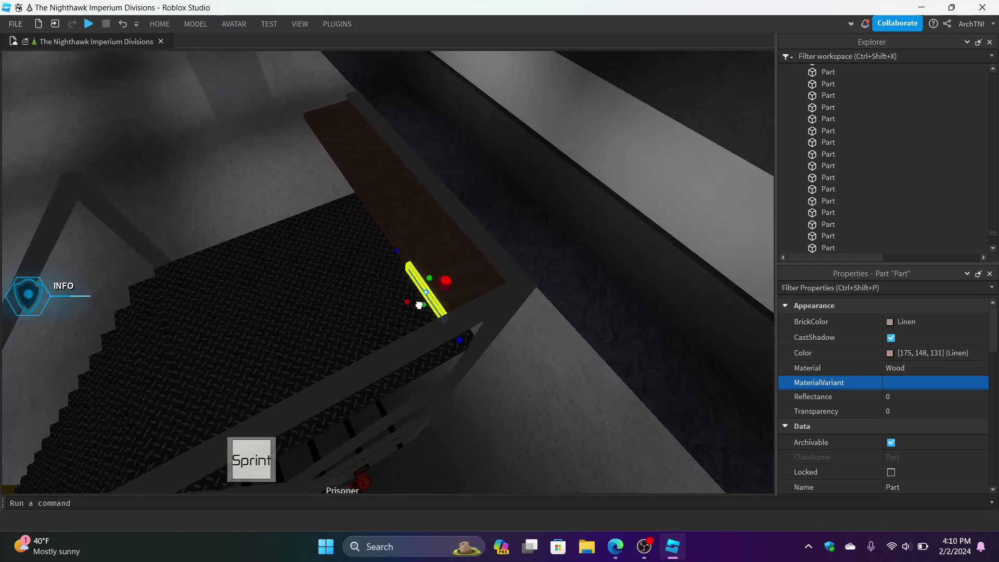
key("ctrl+z")
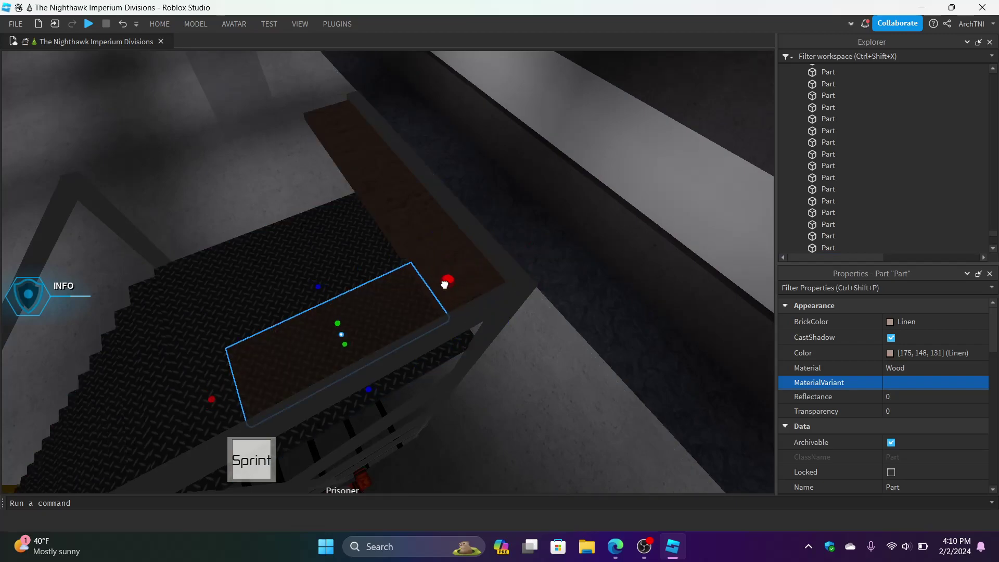
left_click_drag(444, 285, 444, 286)
right_click_drag(442, 287, 432, 292)
left_click_drag(379, 339, 324, 356)
mouse_move(323, 356)
right_mouse_down()
mouse_move(341, 346)
mouse_move(324, 355)
right_mouse_up()
Step: Fit a thin wooden strip across the open end of the wall-side board and adjust its depth
key("w")
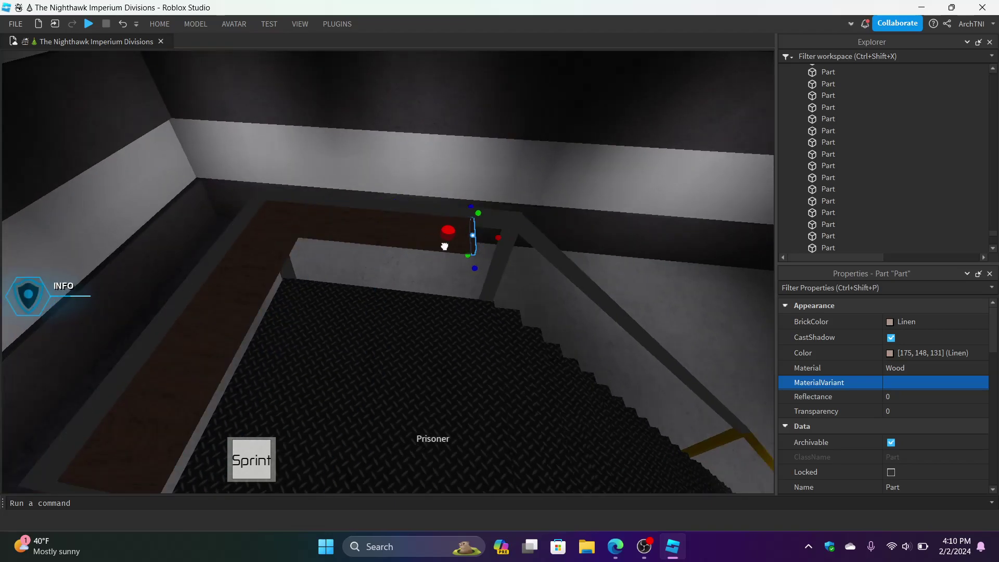
scroll(442, 243, "up", 5)
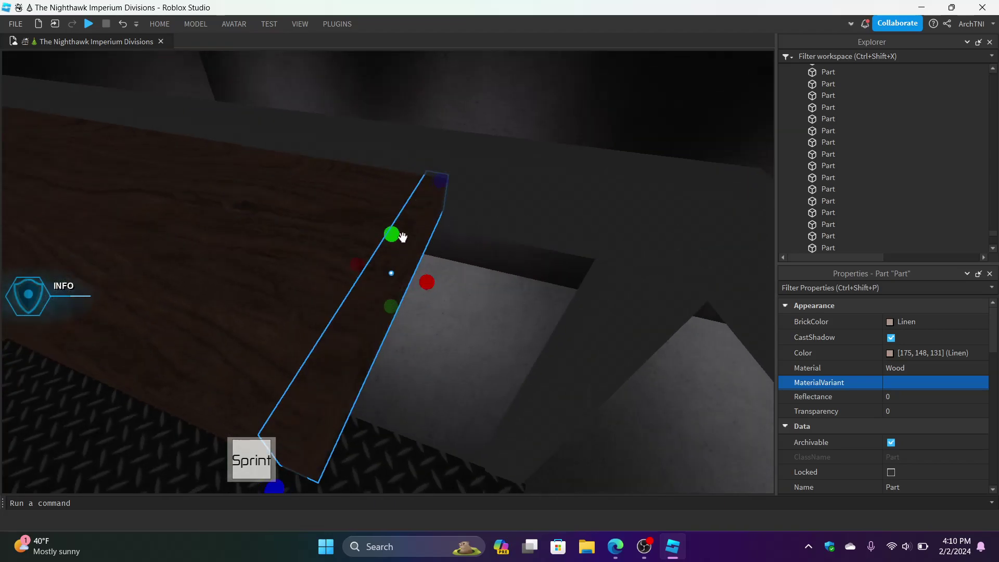
right_click_drag(378, 302, 384, 306)
left_click_drag(385, 326, 383, 333)
right_click_drag(337, 333, 337, 332)
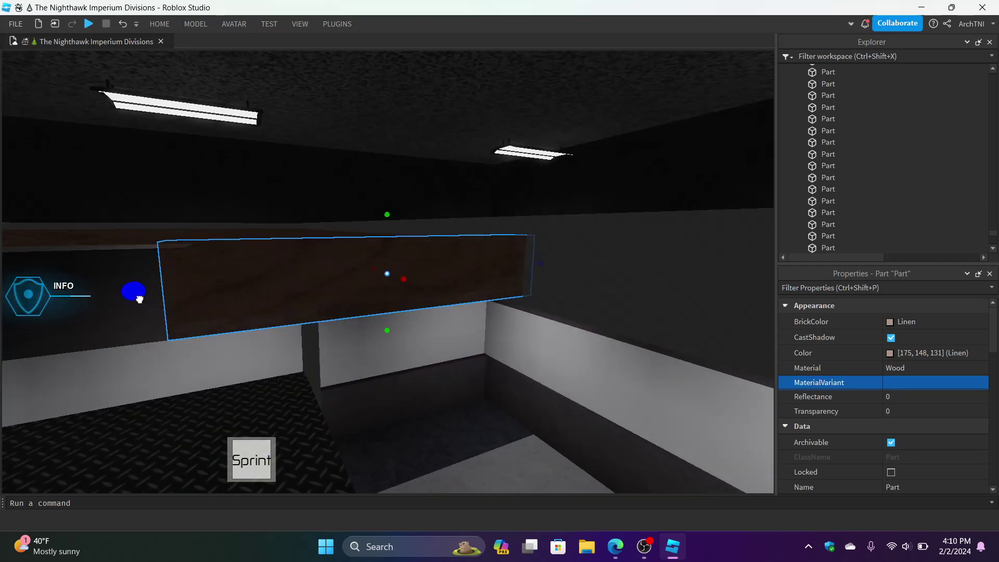
Step: Set the end strip's colour to Rust and its material to WoodPlanks
left_click(890, 322)
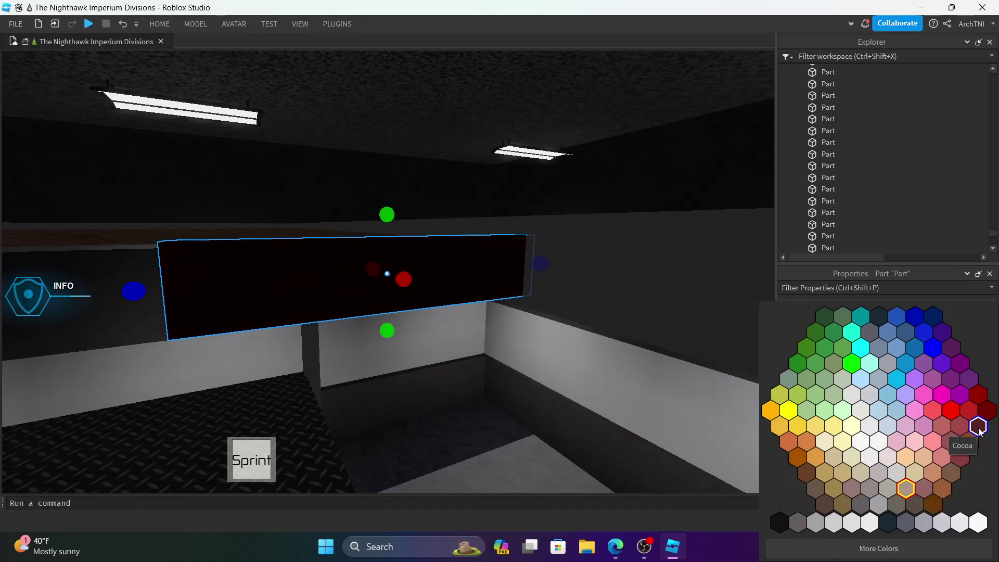
left_click(965, 446)
left_click(917, 371)
scroll(918, 371, "down", 1)
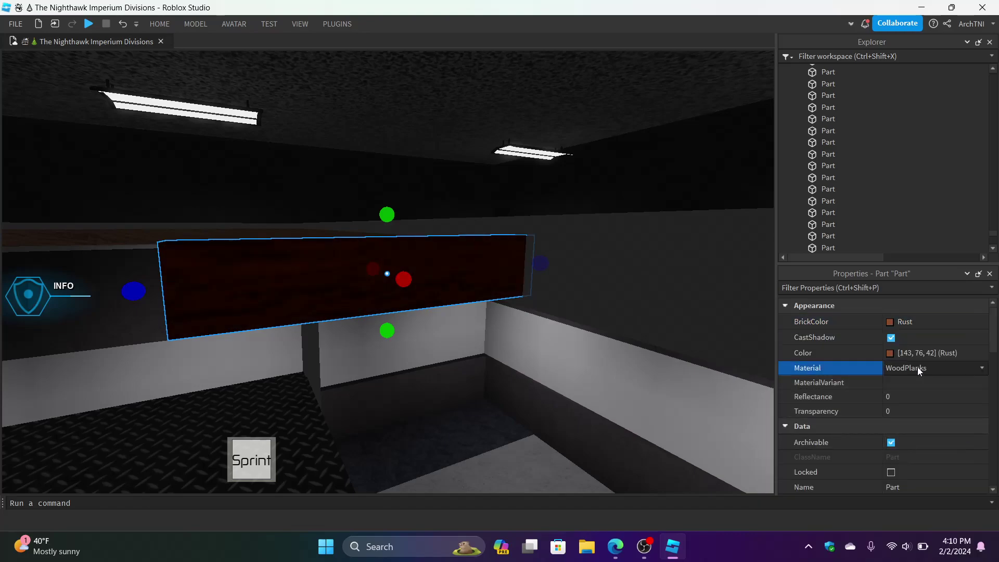
Step: Adjust the thickness of the wooden strip at the end of the wall-side board
right_click_drag(626, 339, 616, 335)
left_click_drag(349, 278, 358, 279)
mouse_move(434, 328)
right_mouse_down()
mouse_move(425, 328)
mouse_move(443, 323)
right_mouse_up()
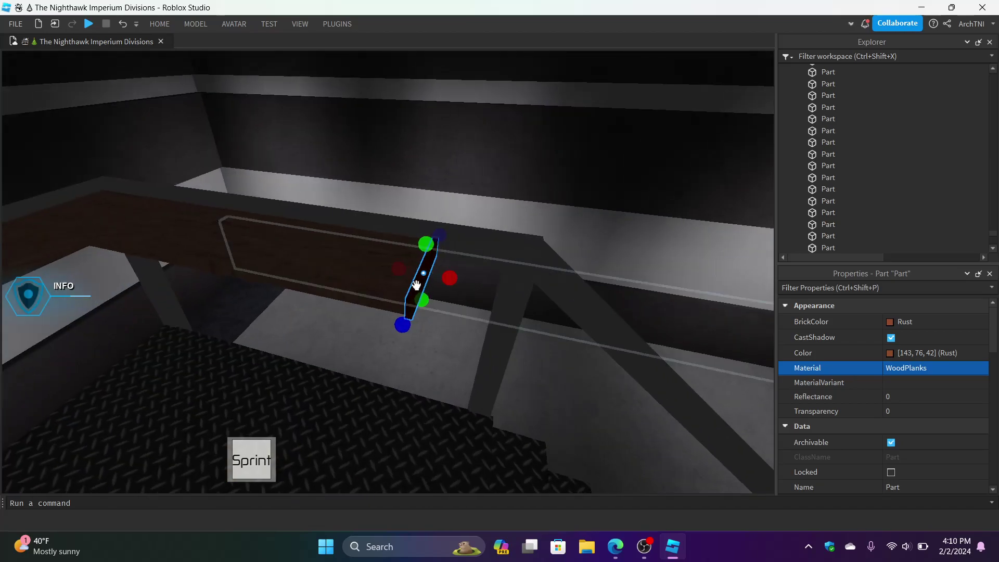
Step: Place a copy of the wooden end strip across the open end of the other landing board
left_click_drag(448, 396, 448, 401)
right_click_drag(448, 396, 449, 401)
left_click_drag(448, 400, 449, 401)
right_click_drag(448, 401, 448, 401)
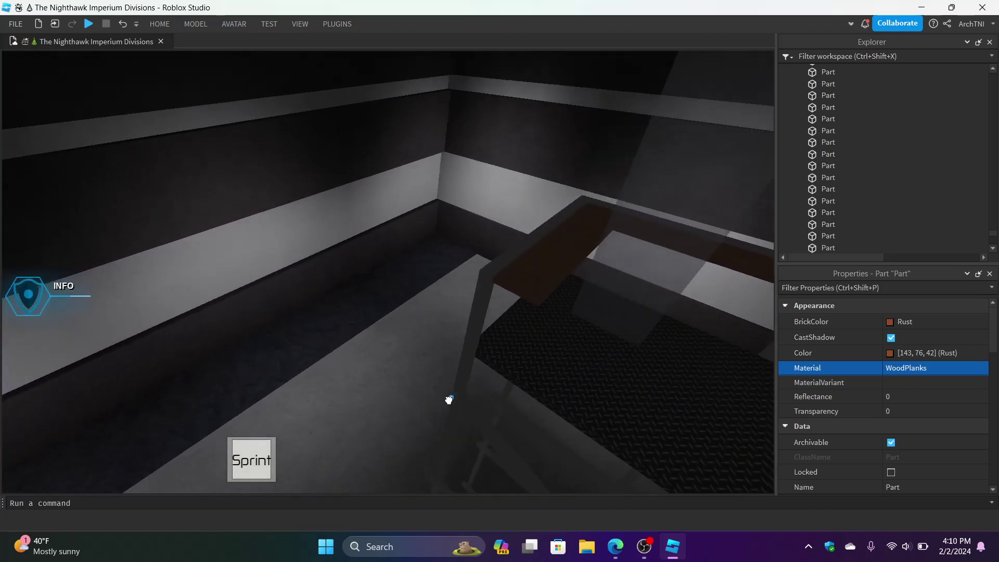
left_click_drag(449, 401, 458, 399)
right_click_drag(448, 401, 458, 400)
key("r")
left_click_drag(458, 400, 406, 295)
key("a")
key("d")
scroll(438, 334, "up", 3)
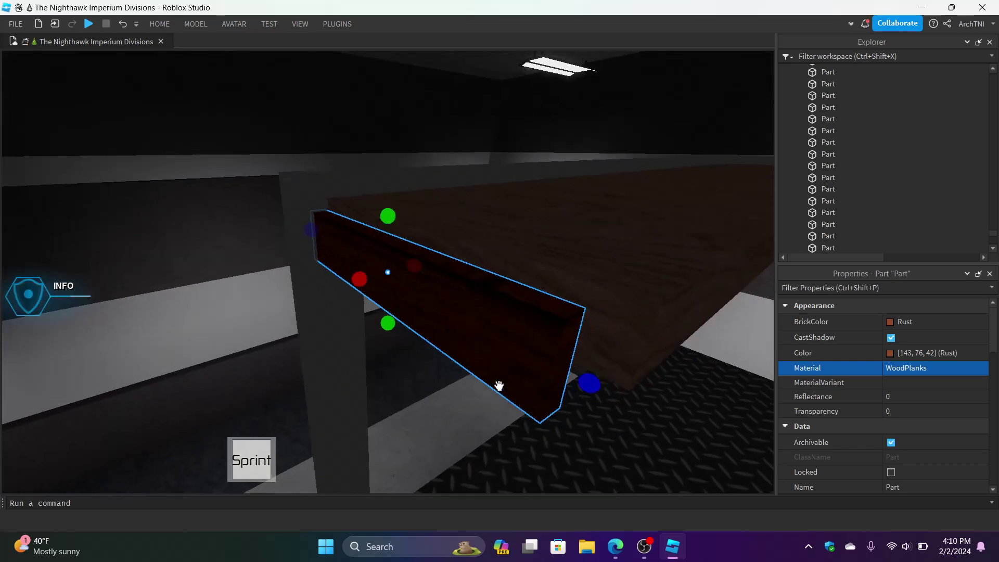
Step: Raise the copied end strip slightly so it sits at the wooden board's top edge
left_click(160, 24)
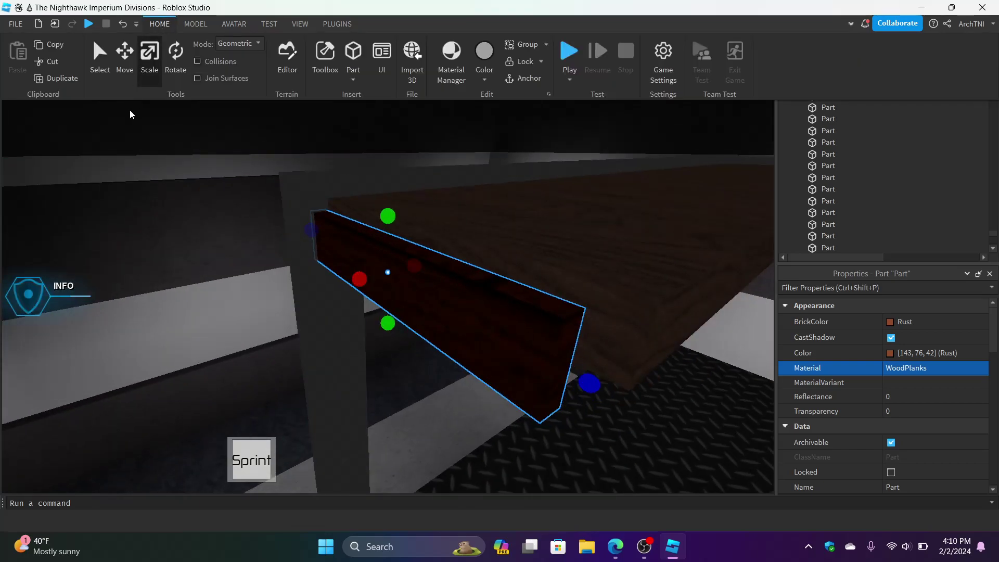
left_click(124, 50)
left_click_drag(387, 218, 390, 187)
right_click_drag(388, 188, 395, 191)
left_click_drag(440, 251, 439, 250)
right_click_drag(441, 251, 393, 196)
Step: Adjust both ends of the strip to the landing board and trim the board's side to match
left_click(160, 24)
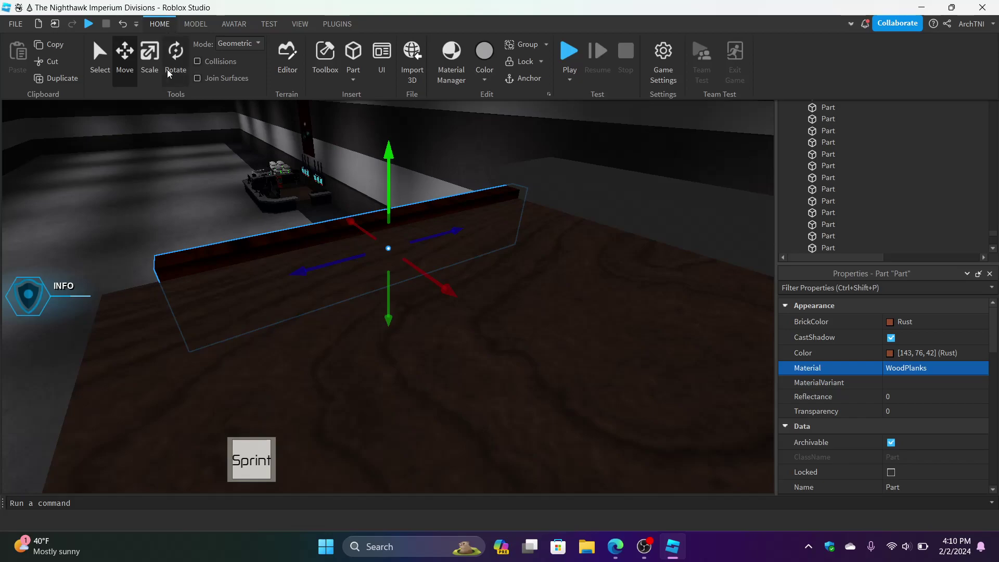
left_click(149, 47)
right_click_drag(486, 259, 484, 257)
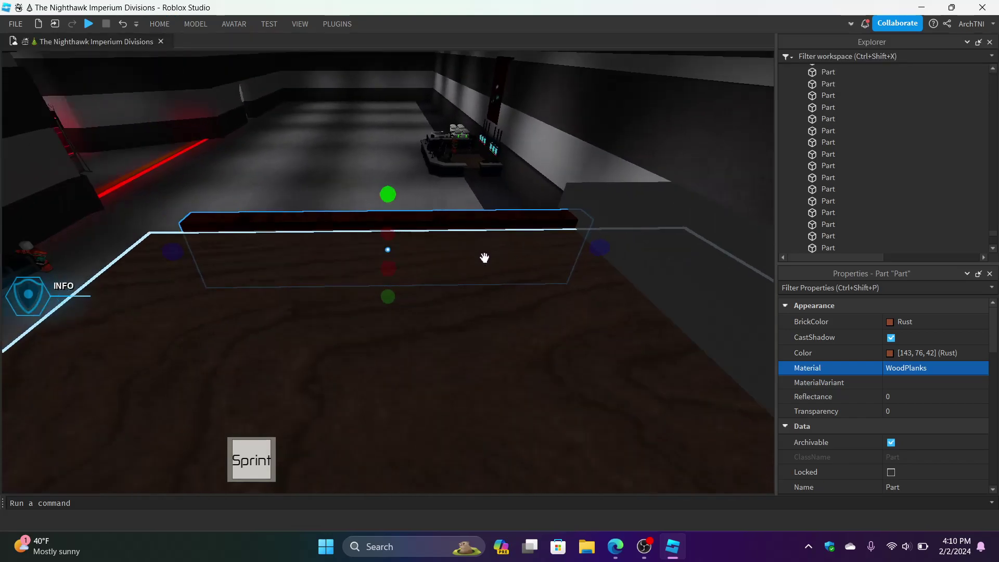
left_click_drag(592, 252, 585, 254)
left_click_drag(178, 251, 170, 253)
left_click(258, 308)
scroll(259, 308, "down", 4)
left_click_drag(313, 414, 324, 414)
left_click(517, 350)
Step: Examine how the wooden boards and end strips fit the landing handrails from several sides
key("w")
key("a")
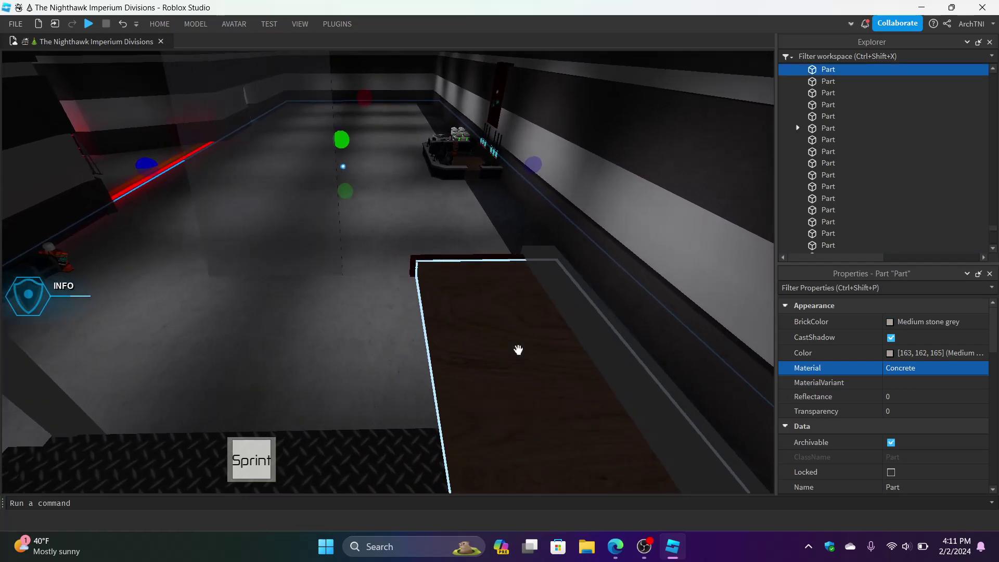
key("w")
key("s")
mouse_move(393, 258)
right_mouse_down()
mouse_move(370, 259)
mouse_move(395, 259)
right_mouse_up()
key("w")
key("s")
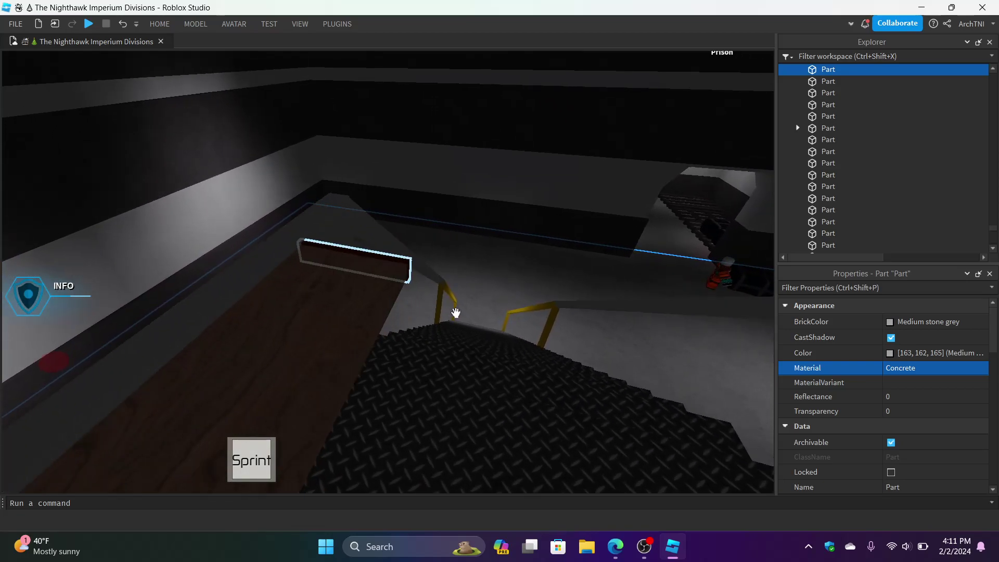
scroll(455, 312, "up", 3)
left_click(431, 242)
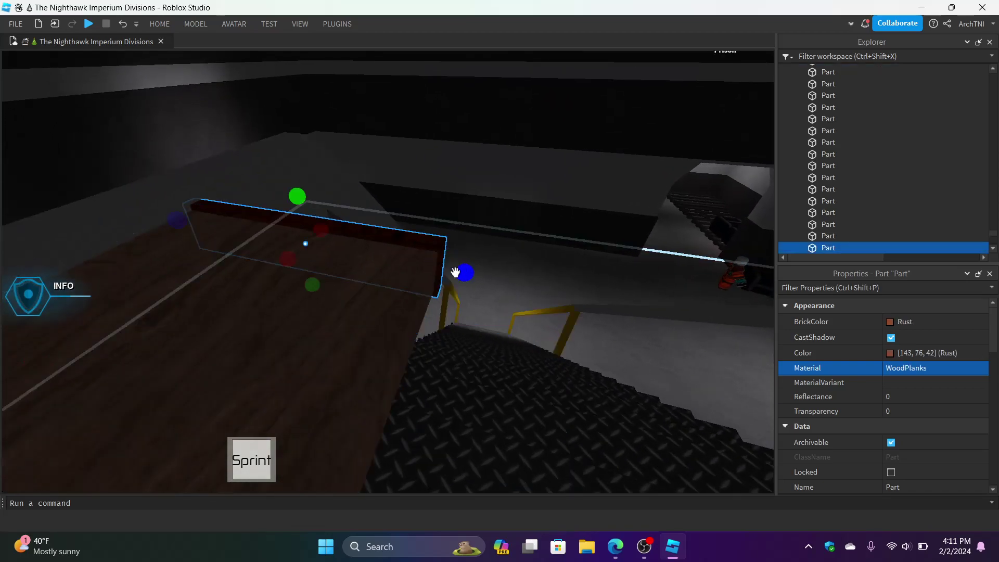
left_click(484, 241)
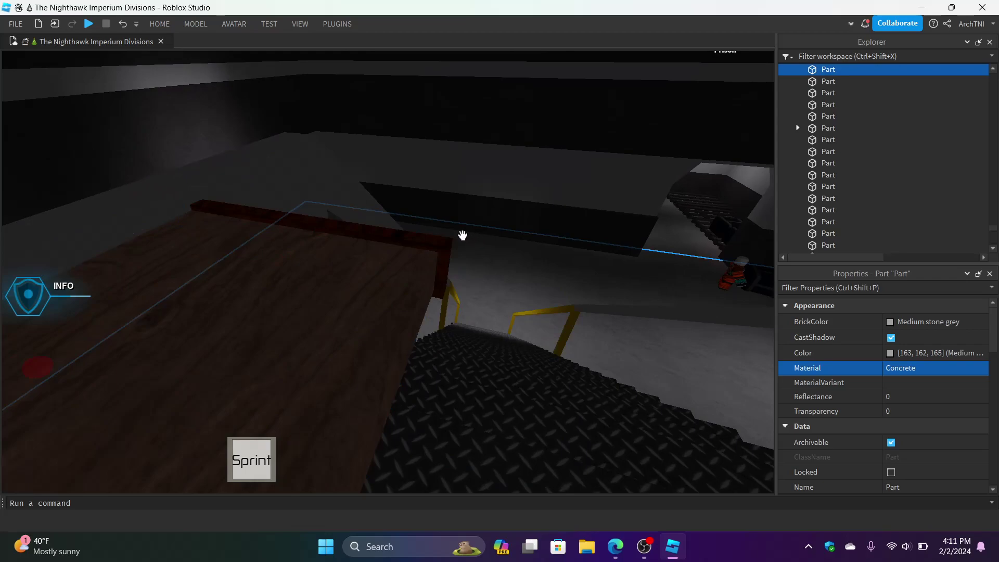
key("f")
key("w")
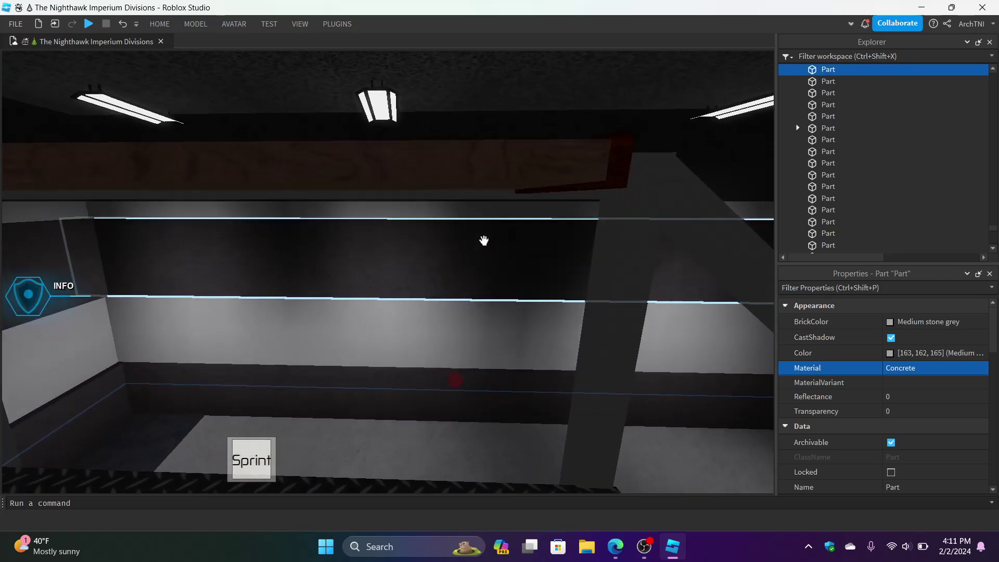
right_click_drag(483, 241, 484, 241)
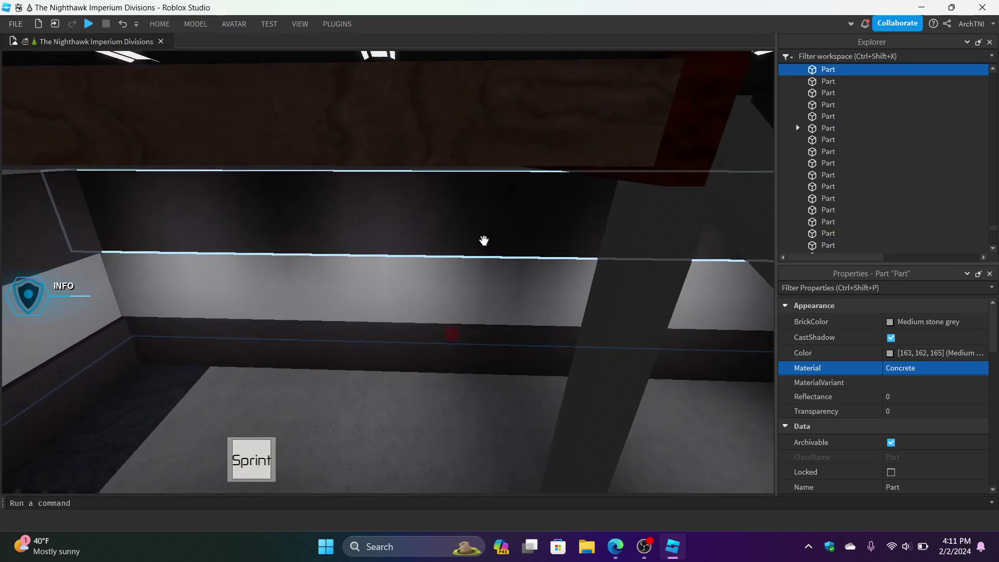
key("e")
right_click_drag(538, 376, 538, 379)
key("a")
key("e")
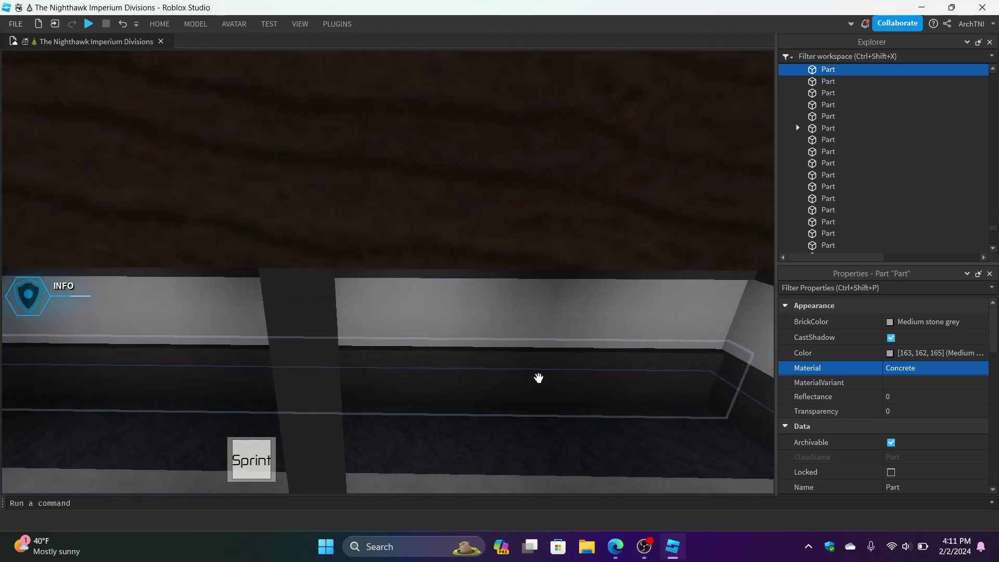
right_click_drag(538, 378, 520, 356)
key("s")
key("e")
key("s")
key("e")
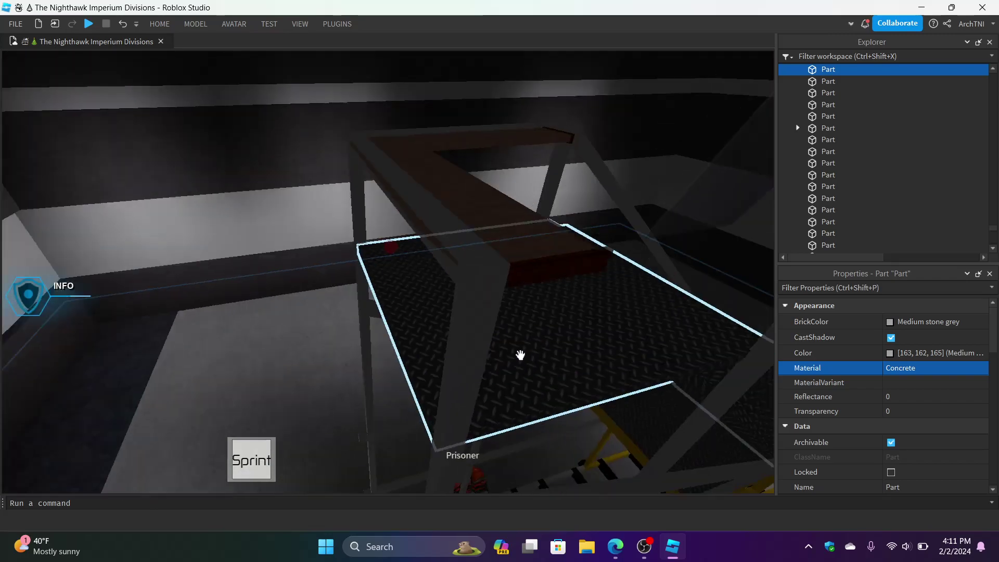
Step: Adjust one landing board's side along its handrail, and fit the adjoining board's inner end and outer side
left_click(507, 260)
left_click_drag(362, 213, 372, 213)
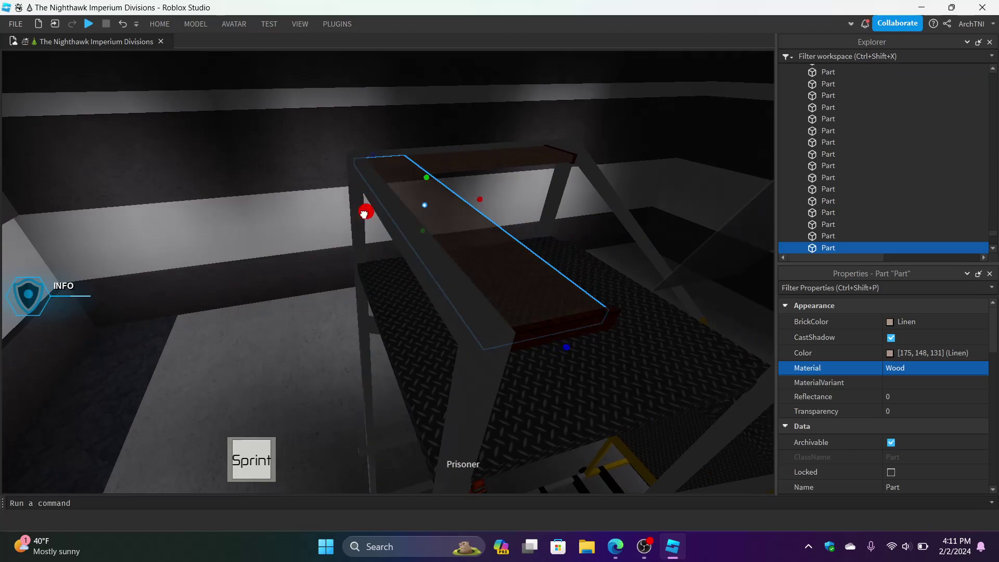
key("d")
right_click_drag(485, 346, 431, 307)
key("w")
left_click(428, 307)
left_click_drag(309, 317, 308, 318)
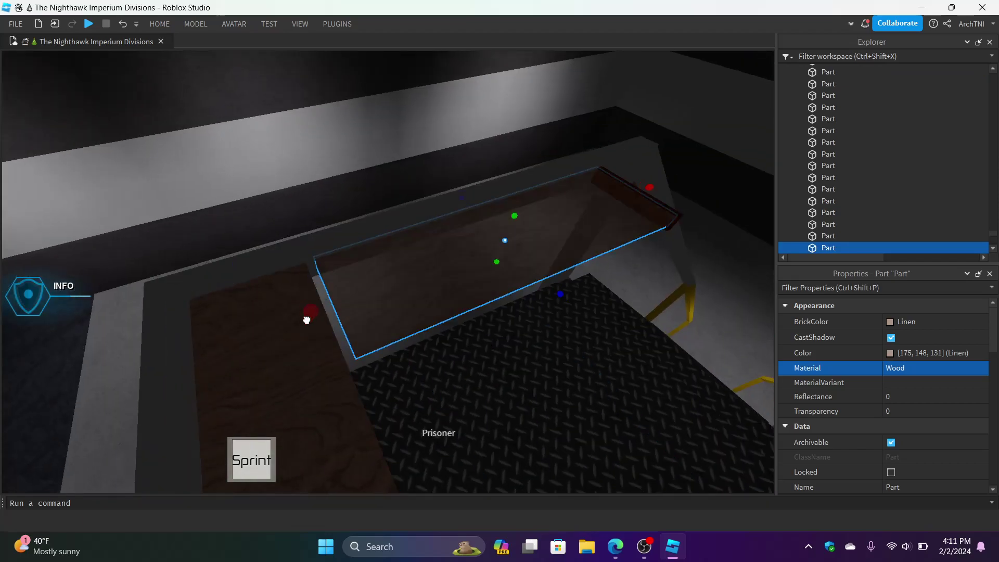
right_click_drag(299, 324, 298, 324)
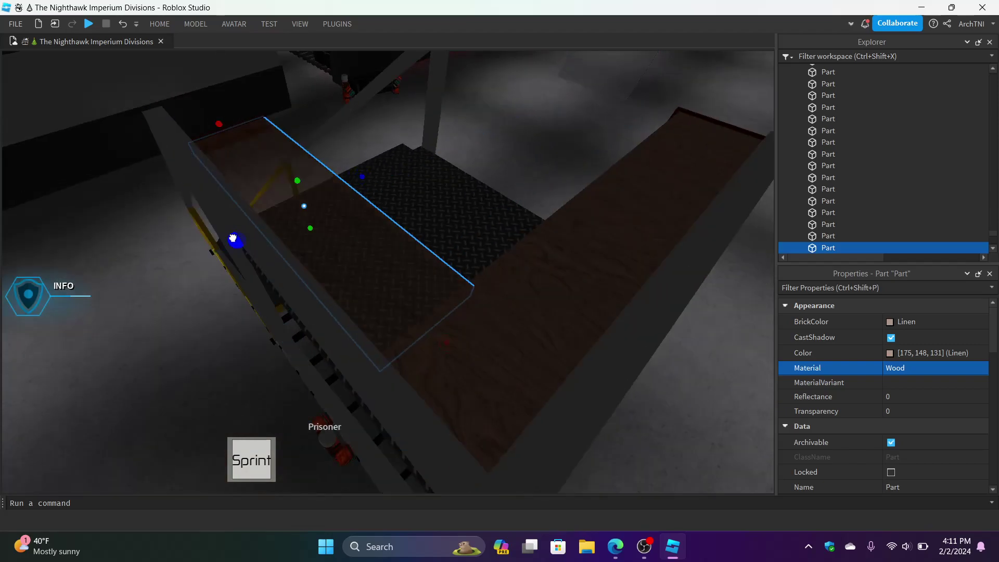
left_click_drag(231, 242, 232, 243)
key("a")
Step: Select the grey landing rails and corner post together, and save the place to Roblox
right_click_drag(313, 397, 314, 396)
left_click(446, 277)
key("d")
right_click_drag(448, 333, 448, 333)
left_click(495, 351, "shift")
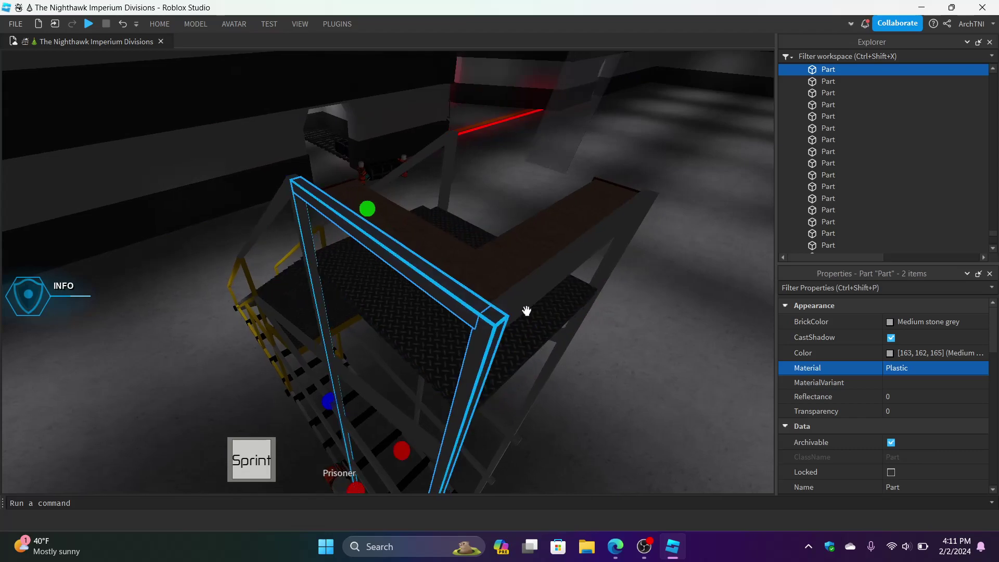
key("d")
left_click(528, 277, "shift")
right_click_drag(529, 281, 529, 281)
key("d")
left_click(19, 29)
left_click(57, 137)
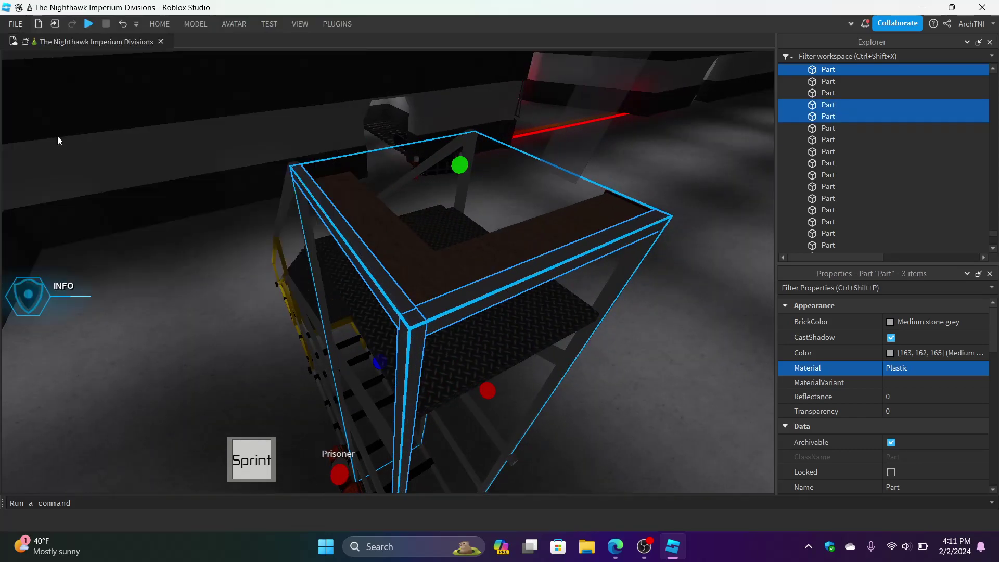
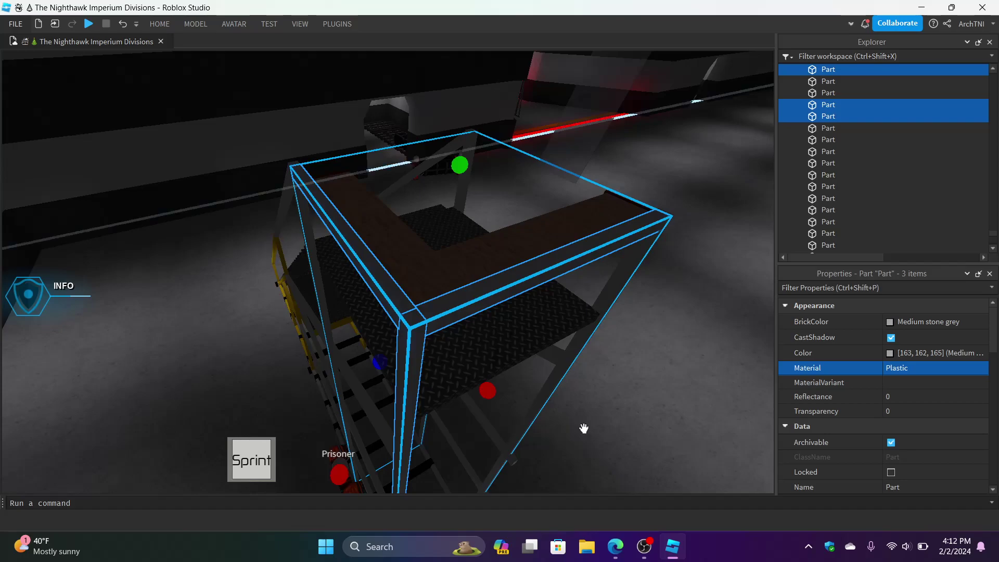
Step: Add the grey posts and the horizontal and diagonal braces beneath the landing to the selection
right_click_drag(608, 341, 607, 341)
left_click(569, 364, "ctrl")
key("q")
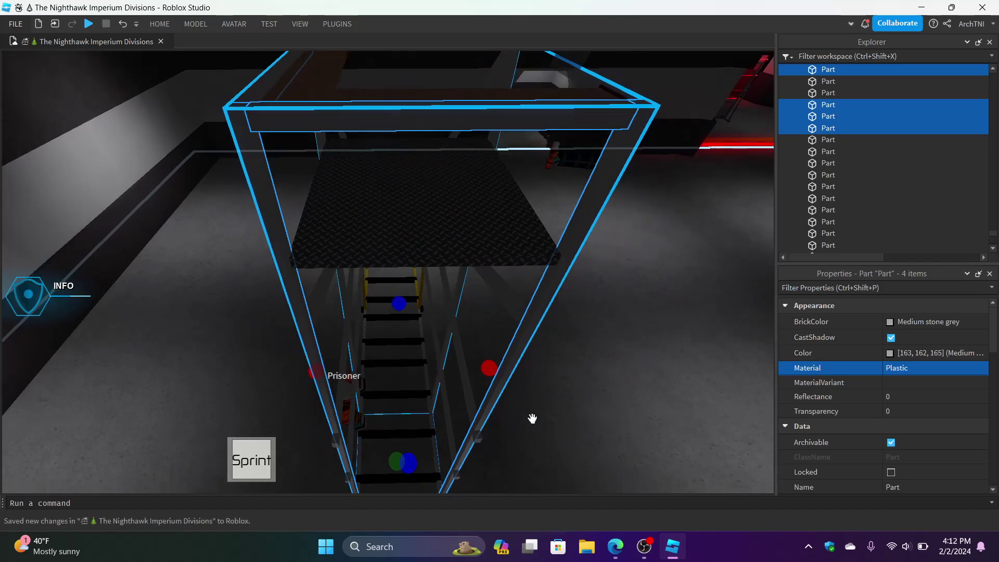
left_click(472, 347, "ctrl")
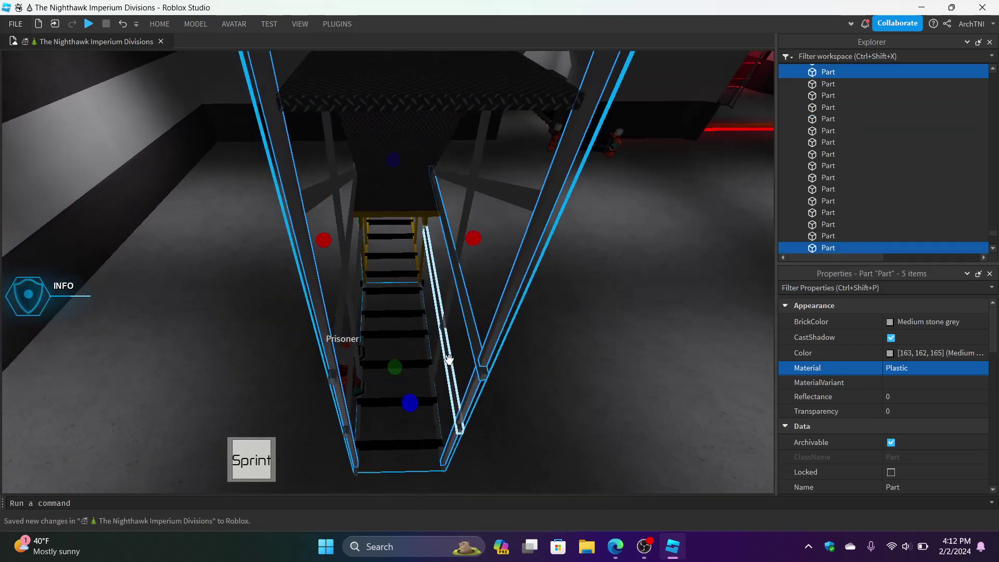
left_click(448, 359, "ctrl")
left_click(513, 196, "ctrl")
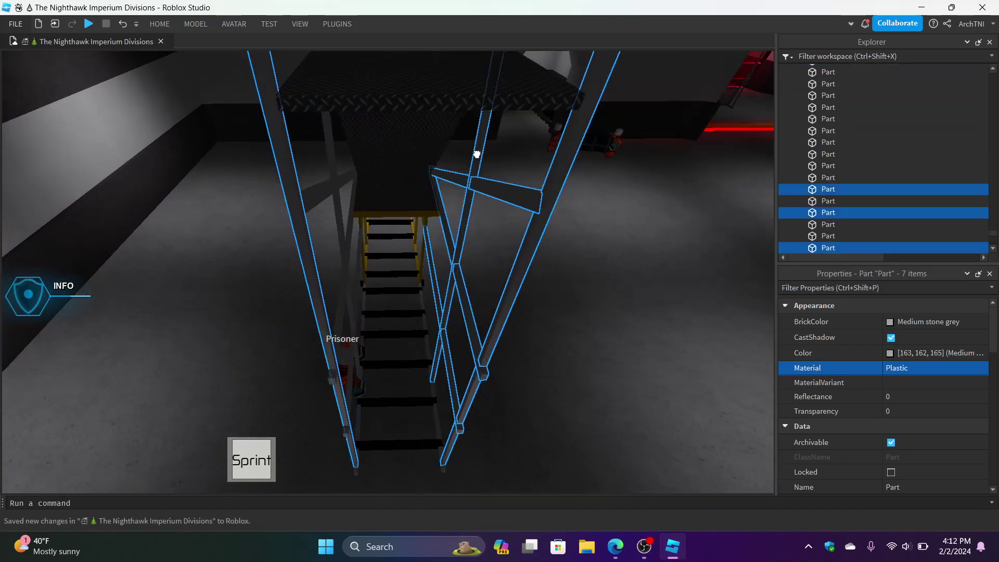
left_click(476, 154, "ctrl")
key("w")
left_click(307, 179, "ctrl")
key("w")
left_click(330, 214, "ctrl")
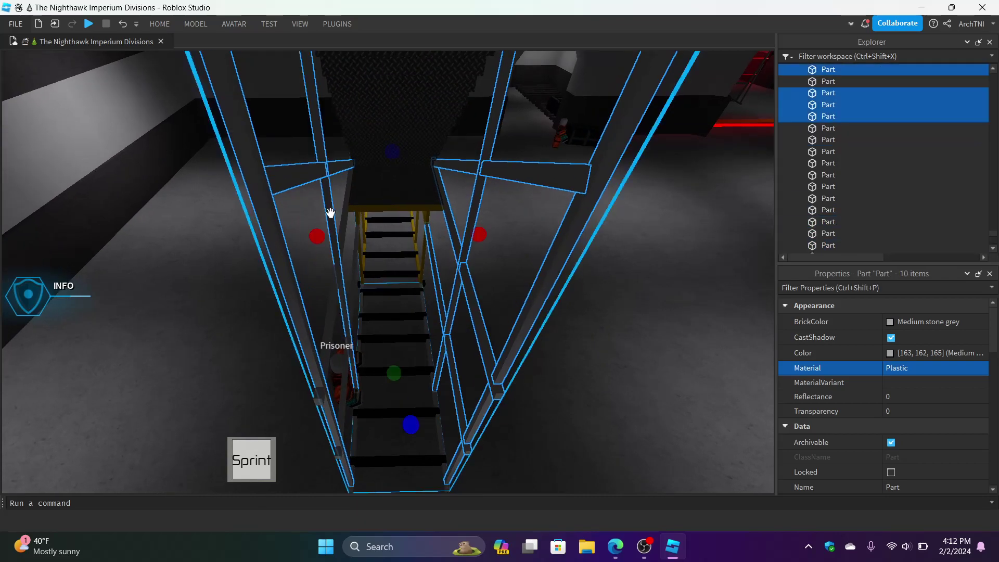
Step: Add the remaining side braces, lower supports and grey stair handrail to the frame selection
key("w")
left_click(327, 295, "ctrl")
key("q")
left_click(332, 375, "ctrl")
scroll(509, 394, "up", 2)
key("q")
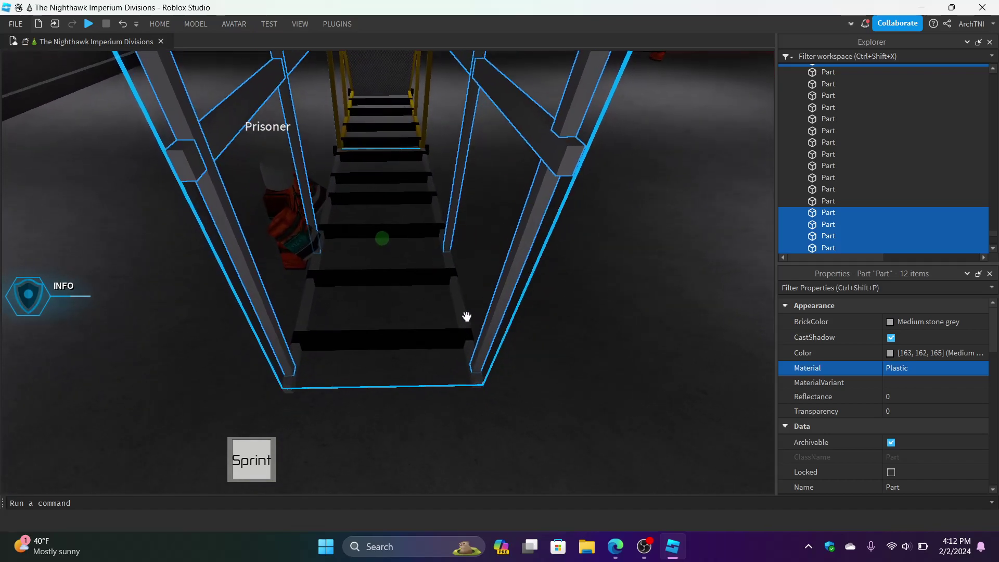
left_click(462, 315, "ctrl")
left_click(300, 297, "ctrl")
key("d")
right_click_drag(484, 389, 519, 375)
key("e")
left_click(474, 333, "ctrl")
left_click(898, 321)
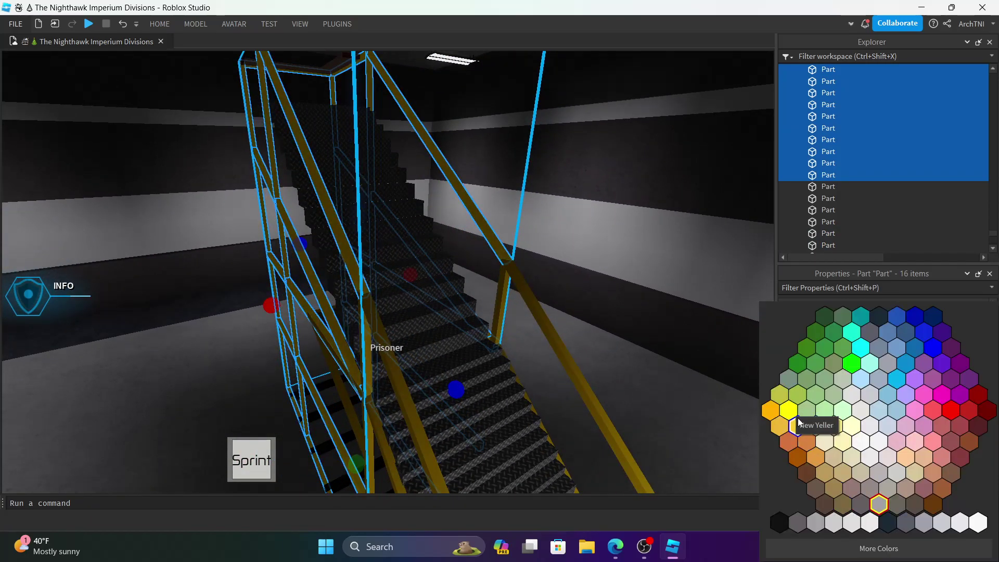
middle_click_drag(513, 407, 565, 367)
key("w")
right_click_drag(564, 367, 596, 346)
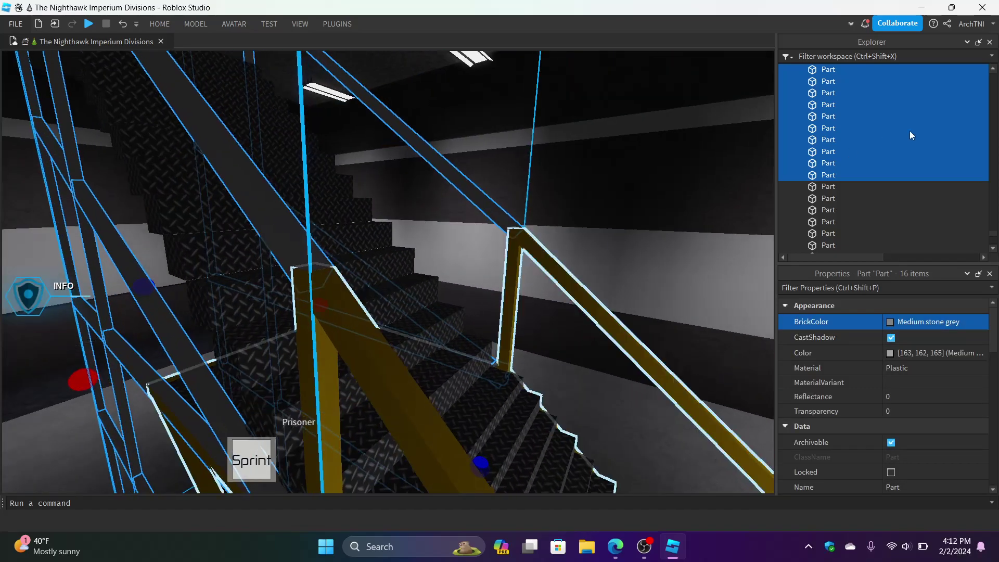
Step: Group the selected grey rails, posts and braces into one model and name it Frame
right_click(919, 128)
left_click(870, 112)
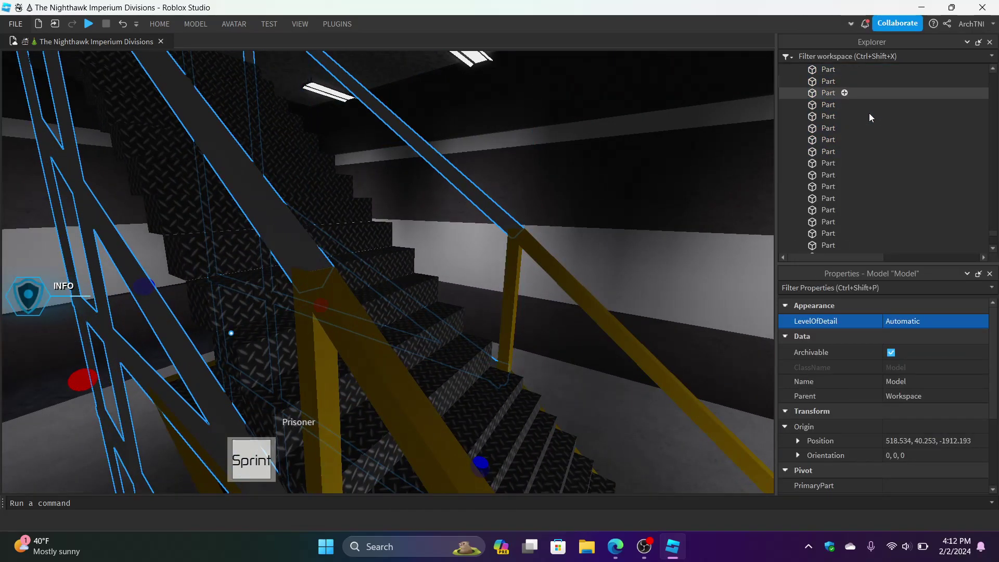
left_click(627, 207)
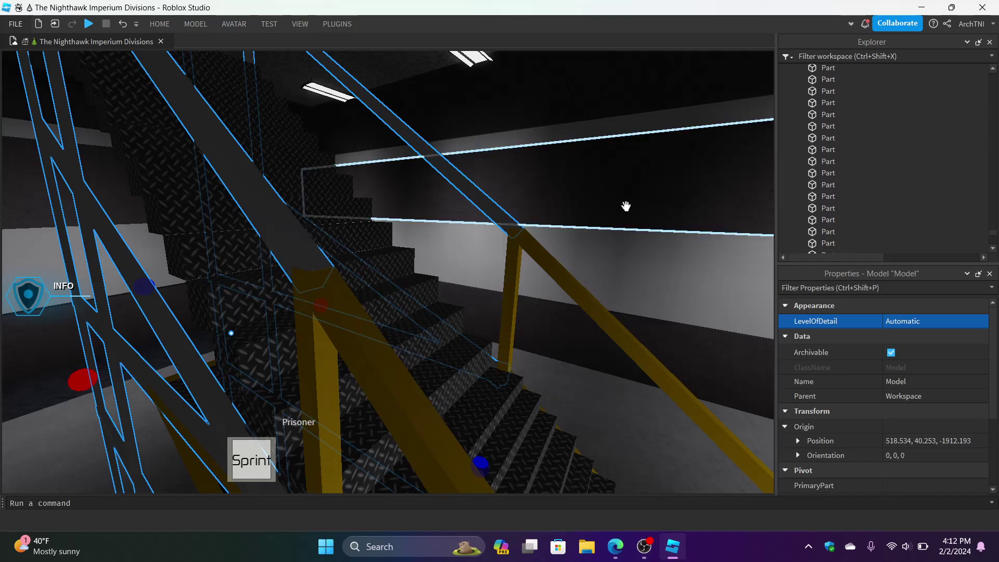
left_click(292, 250)
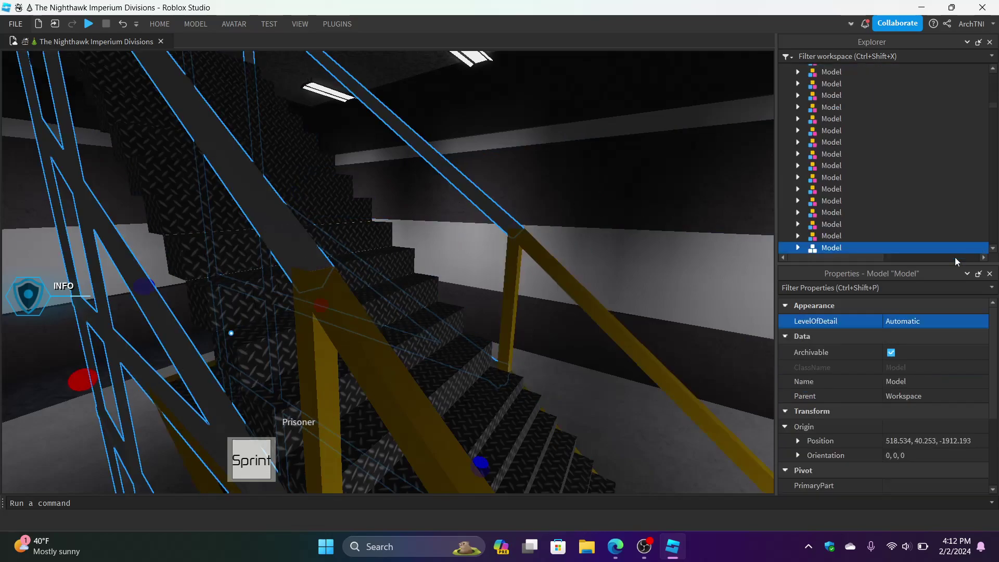
left_click(935, 383)
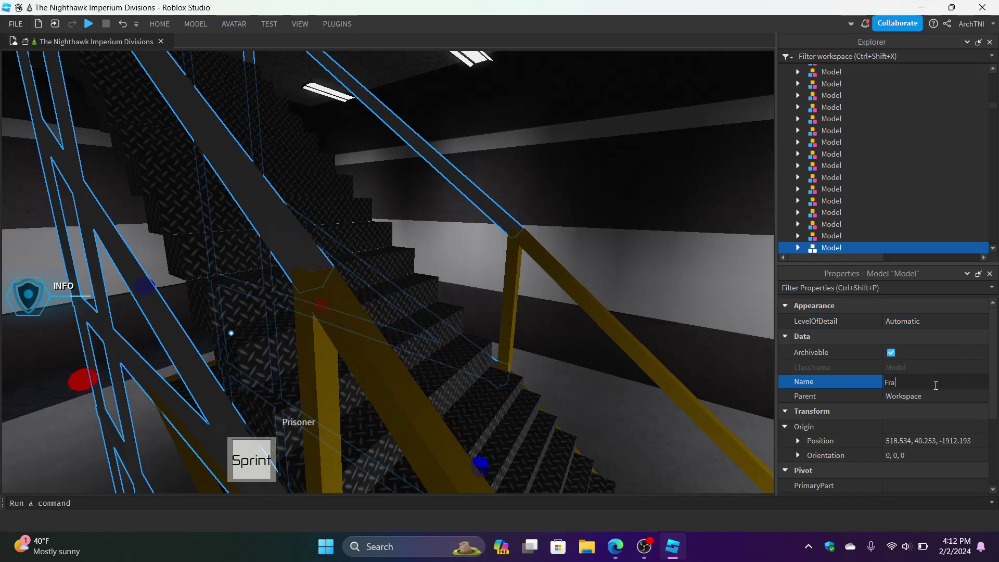
type("Frame")
key("Return")
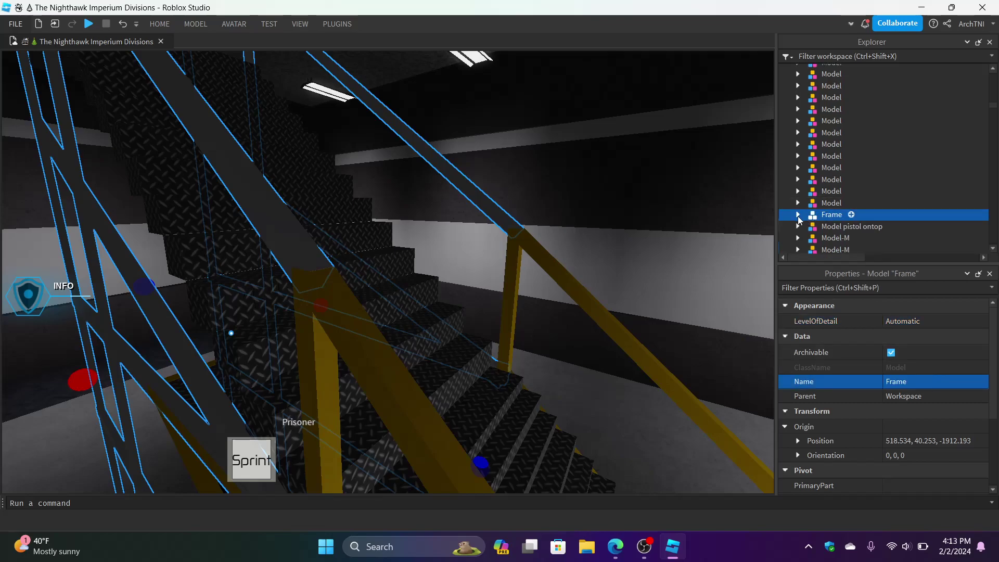
left_click(798, 217)
Step: Delete the ThumbnailCamera from both [G] Plane_Ladder models
left_click(610, 335)
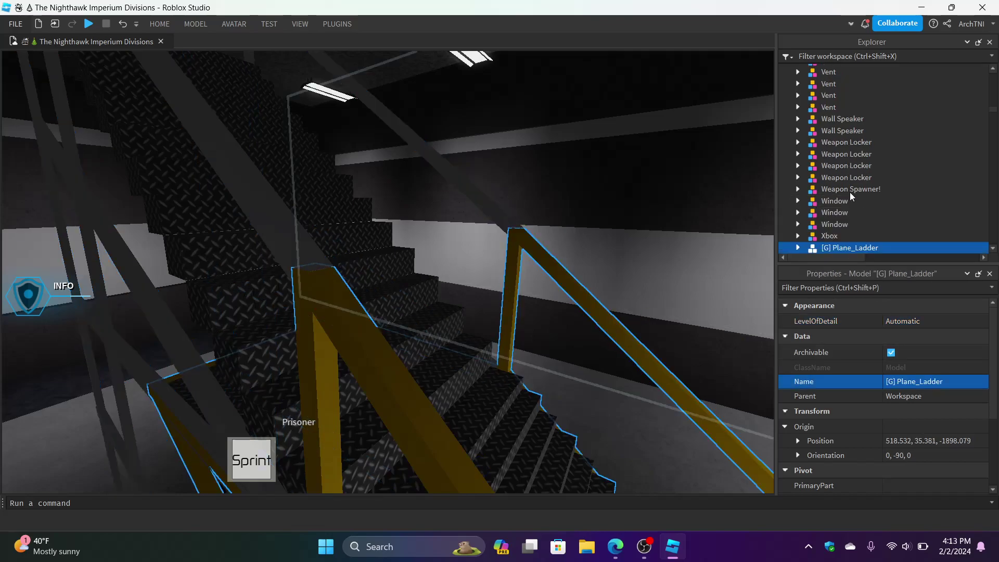
scroll(807, 203, "down", 2)
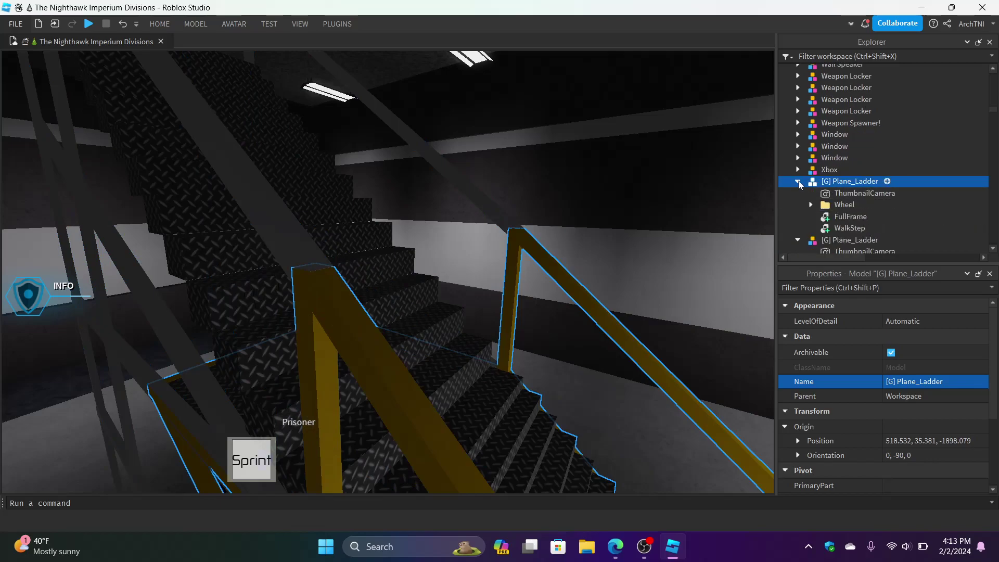
left_click(847, 195)
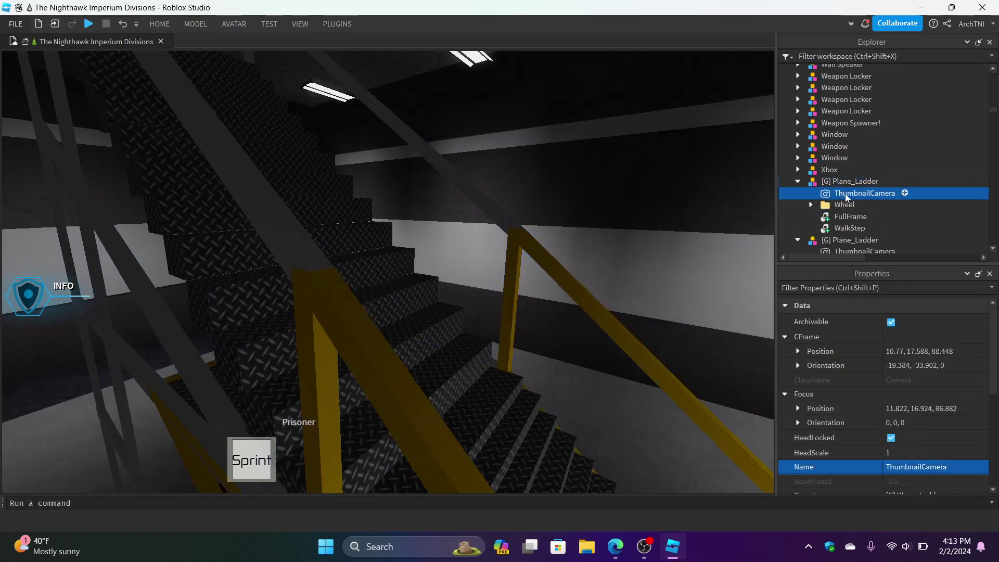
key("Delete")
scroll(849, 187, "down", 2)
left_click(848, 173)
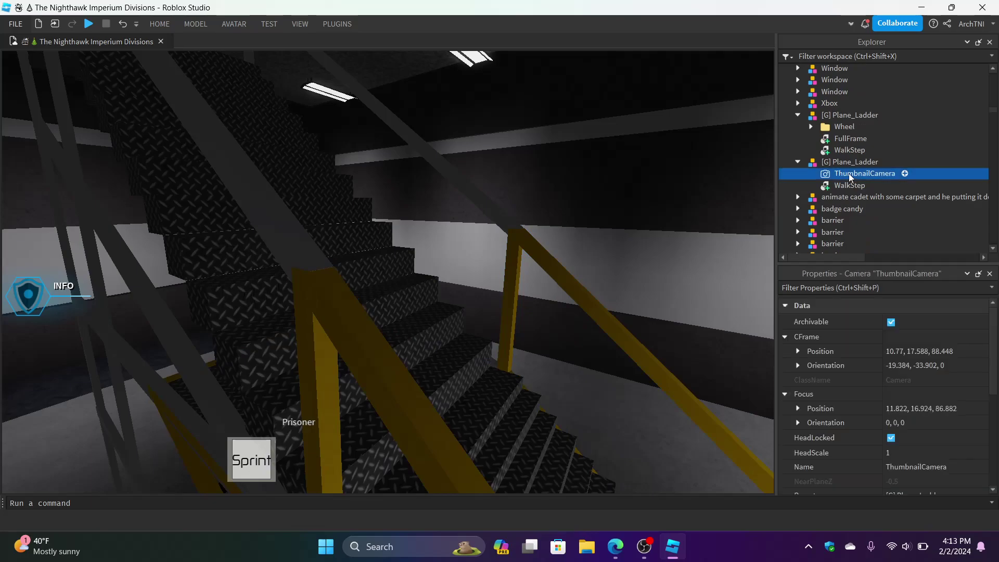
key("Delete")
Step: Copy the yellow colour 245, 205, 48 from the ladder's FullFrame and apply it to all parts inside the Frame model
left_click(848, 130)
left_click(848, 139)
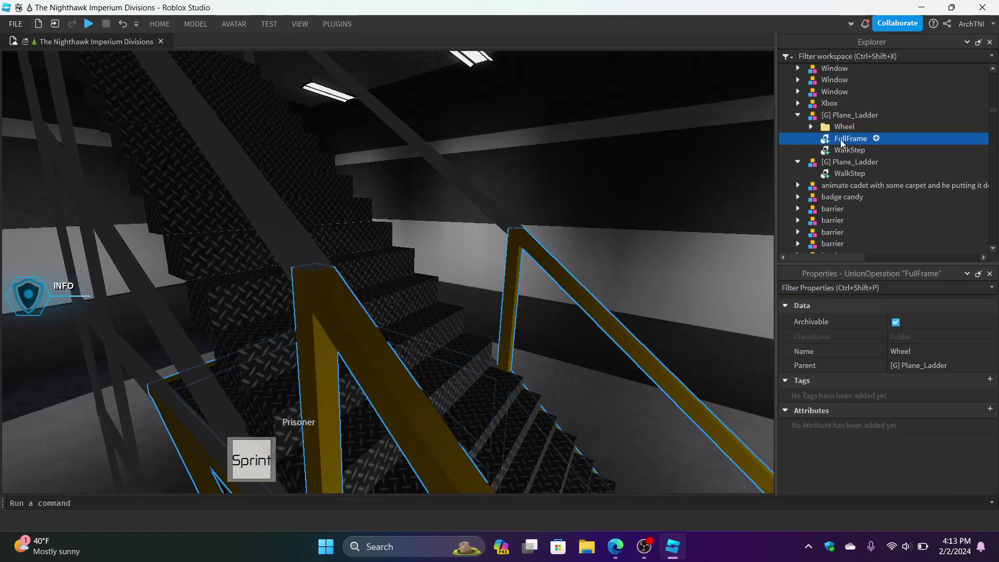
left_click(914, 353)
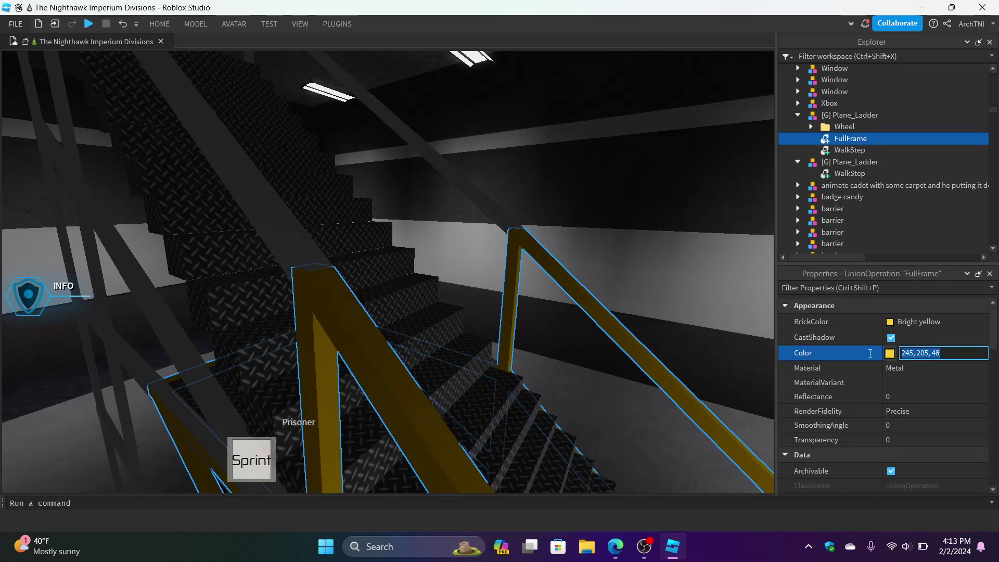
left_click(401, 271)
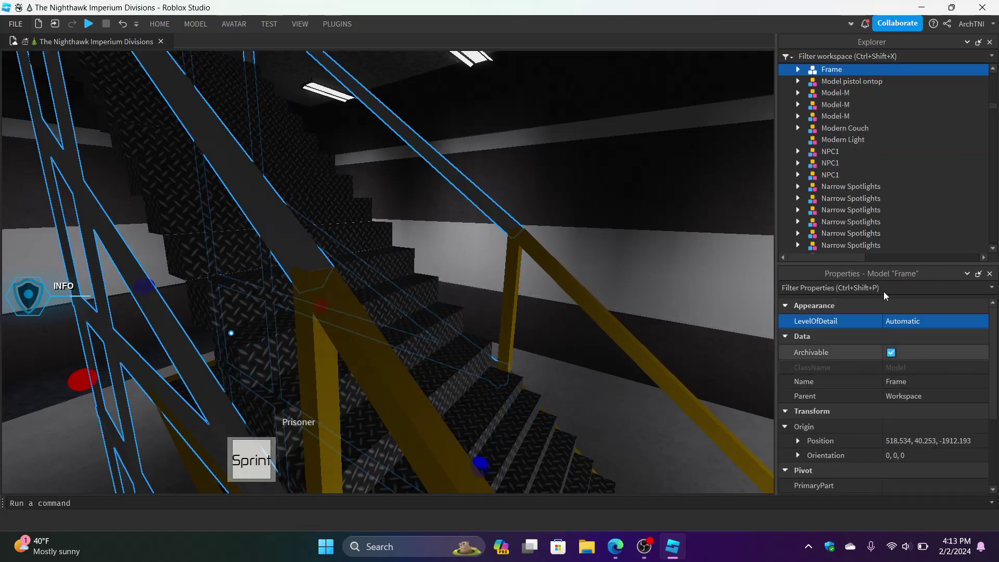
left_click(797, 69)
left_click_drag(910, 86, 903, 122)
scroll(895, 191, "down", 1)
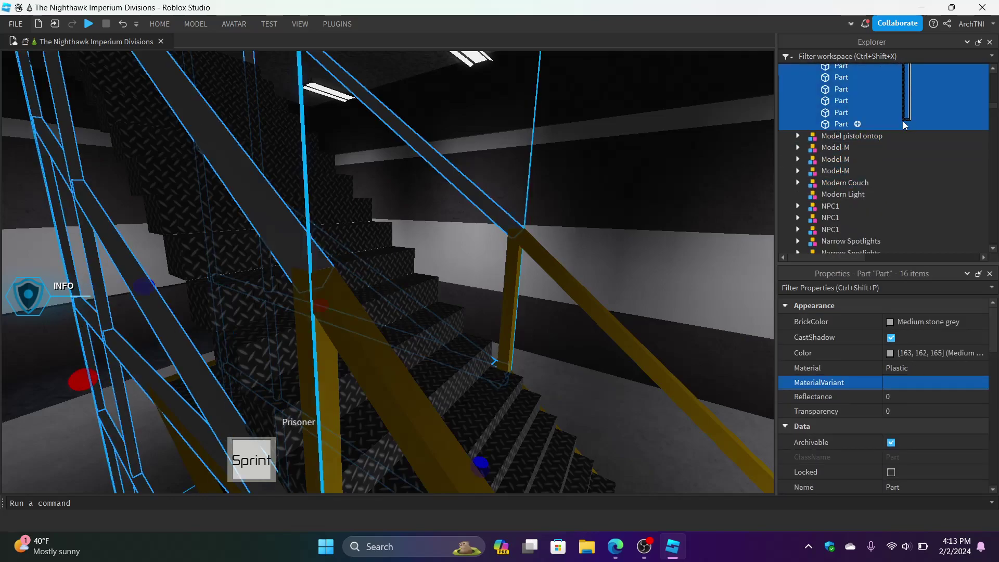
left_click(929, 353)
key("Return")
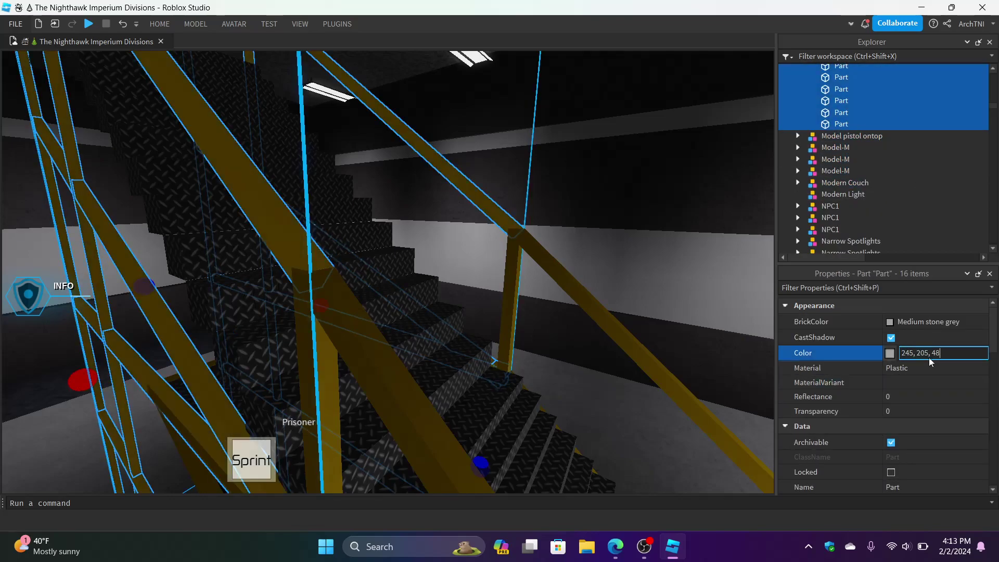
Step: Set the material of all the Frame model's parts to Metal and release the selection
right_click_drag(452, 278, 451, 277)
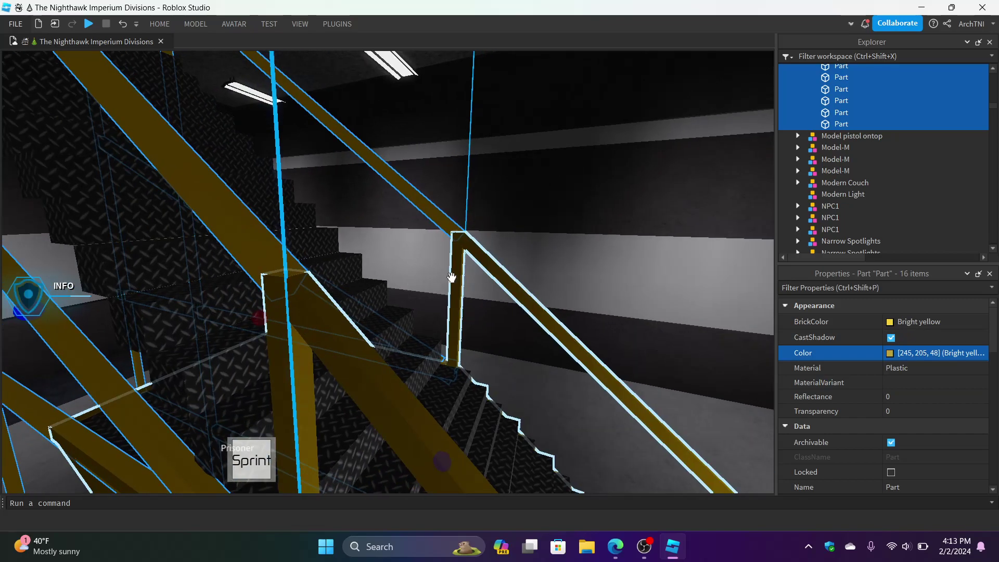
left_click(918, 374)
key("m")
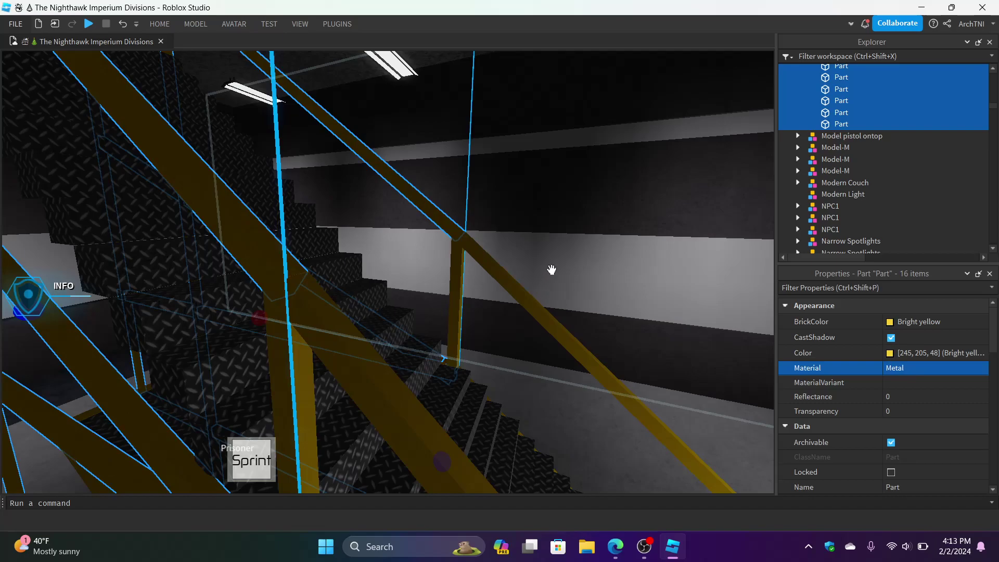
left_click(552, 269)
Step: Examine the recoloured frame, braces and stair landing from the side, from underneath and head-on
key("s")
key("a")
right_click_drag(541, 389, 515, 378)
key("a")
key("s")
key("a")
key("a")
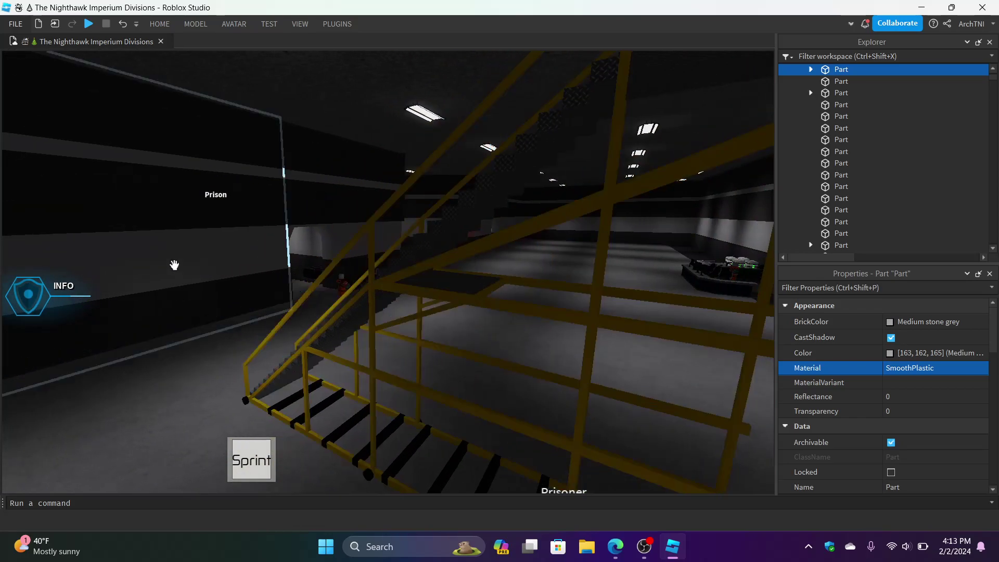
right_click_drag(201, 390, 201, 390)
key("s")
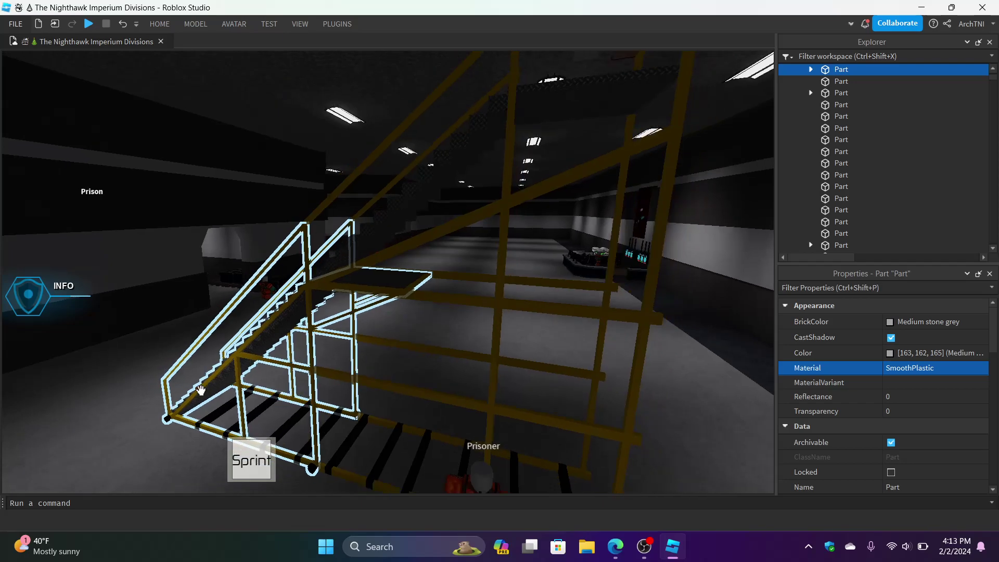
key("e")
key("w")
key("q")
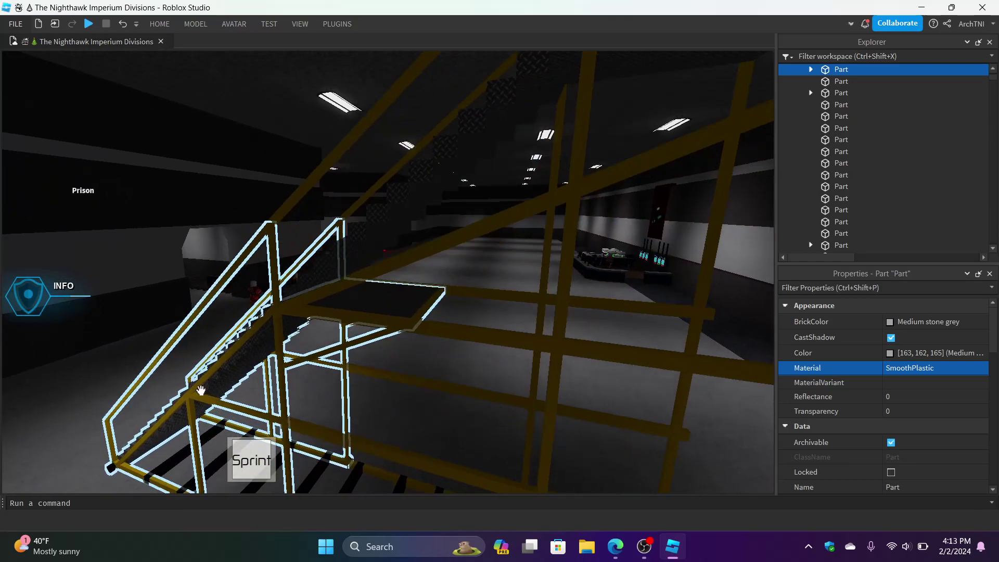
key("d")
right_click_drag(193, 392, 198, 391)
key("w")
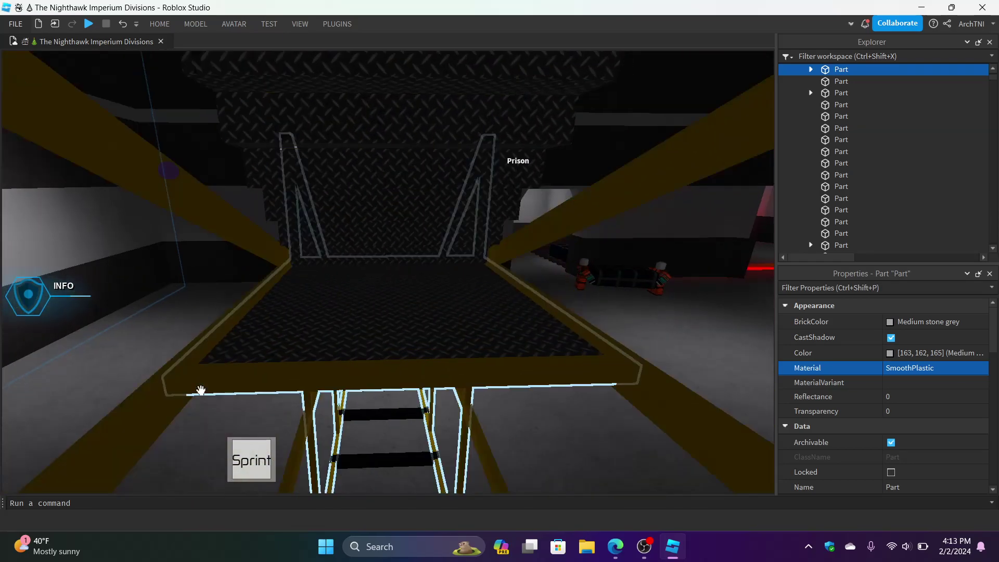
key("a")
key("d")
right_click_drag(367, 312, 367, 312)
key("a")
Step: Search the Toolbox models for "generator"
left_click(161, 24)
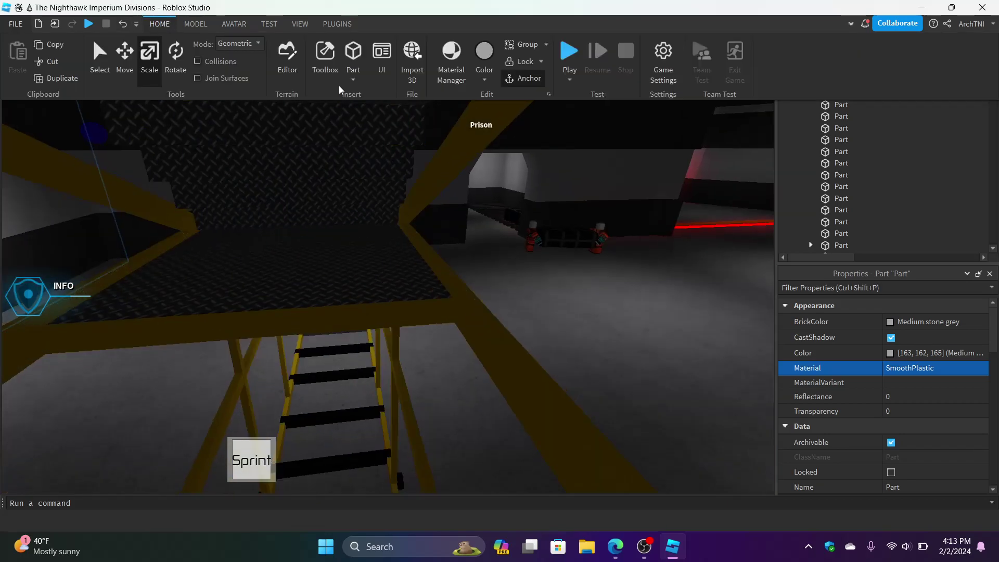
left_click(335, 71)
left_click(160, 142)
double_click(159, 141)
type("gel")
type("erator")
key("Return")
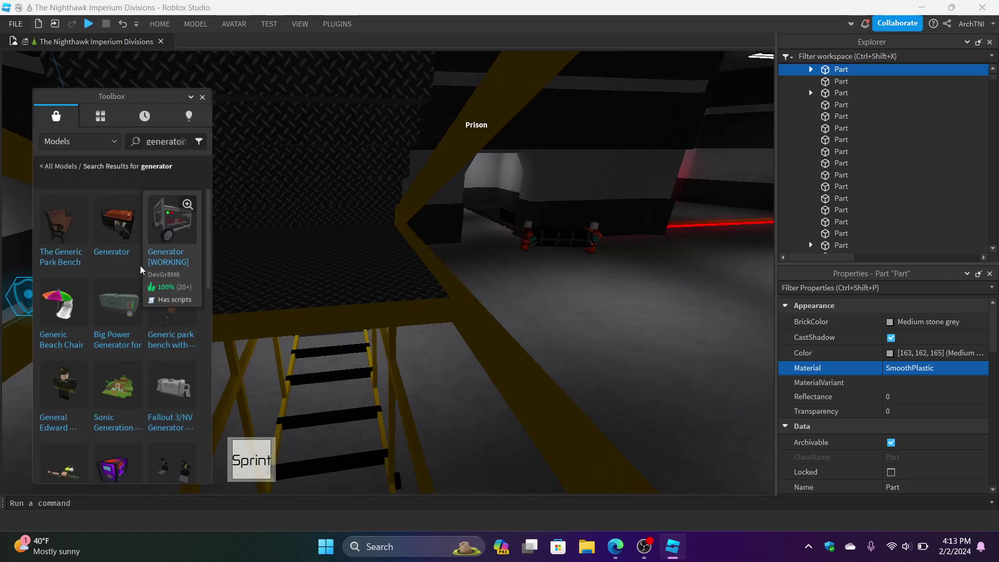
Step: Insert the red-and-black Generator mesh and place it on the floor beside the staircase
left_click(111, 240)
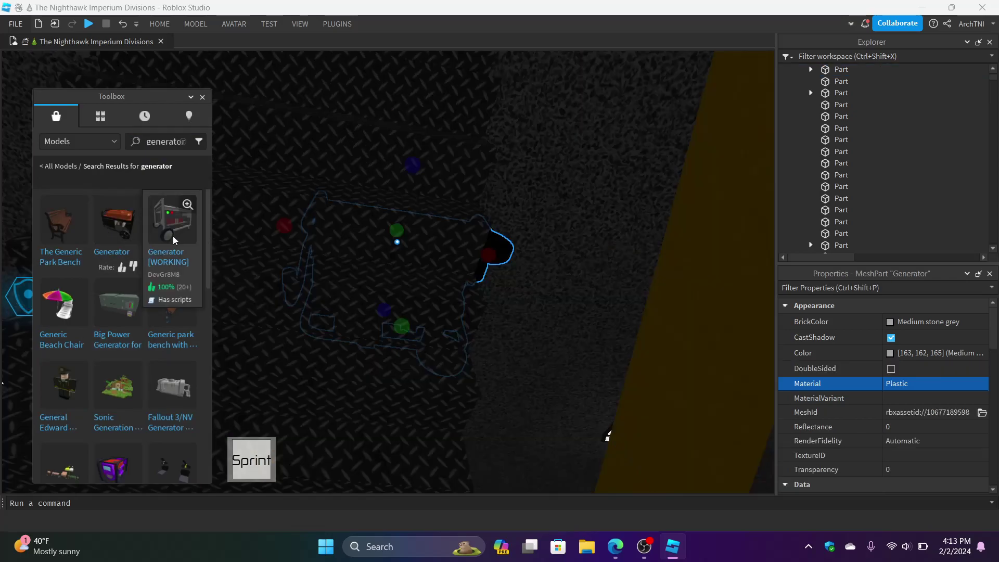
right_click_drag(406, 292, 467, 287)
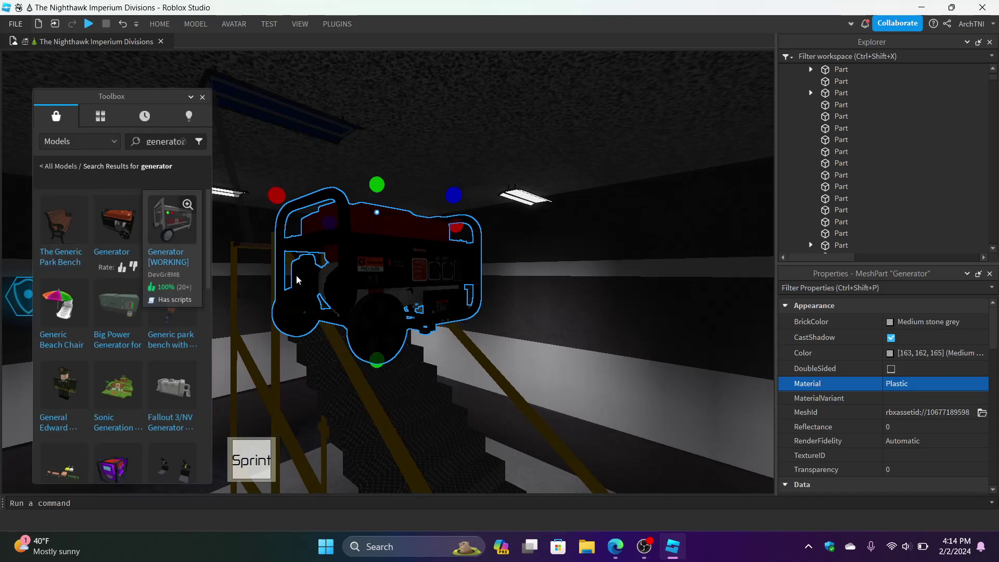
left_click_drag(377, 280, 388, 337)
right_click_drag(388, 337, 388, 337)
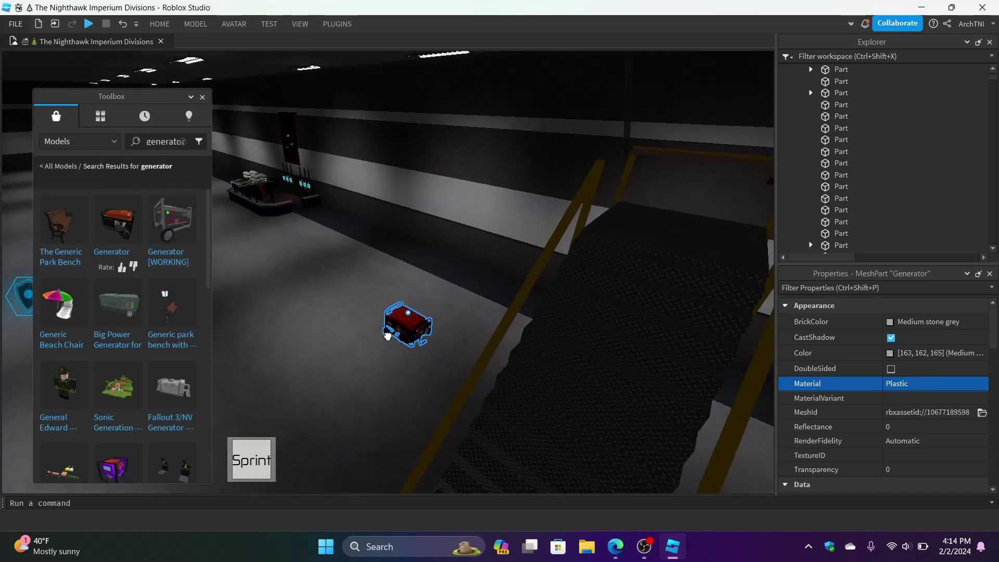
key("w")
left_click_drag(387, 337, 423, 319)
Step: Examine the placed red generator close up from its side and end
scroll(470, 317, "up", 8)
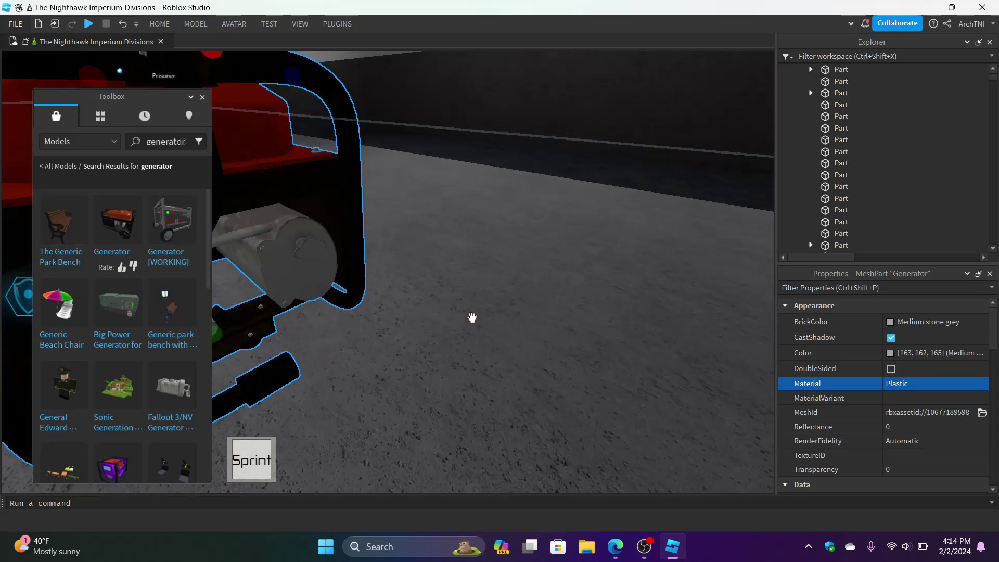
scroll(472, 317, "down", 3)
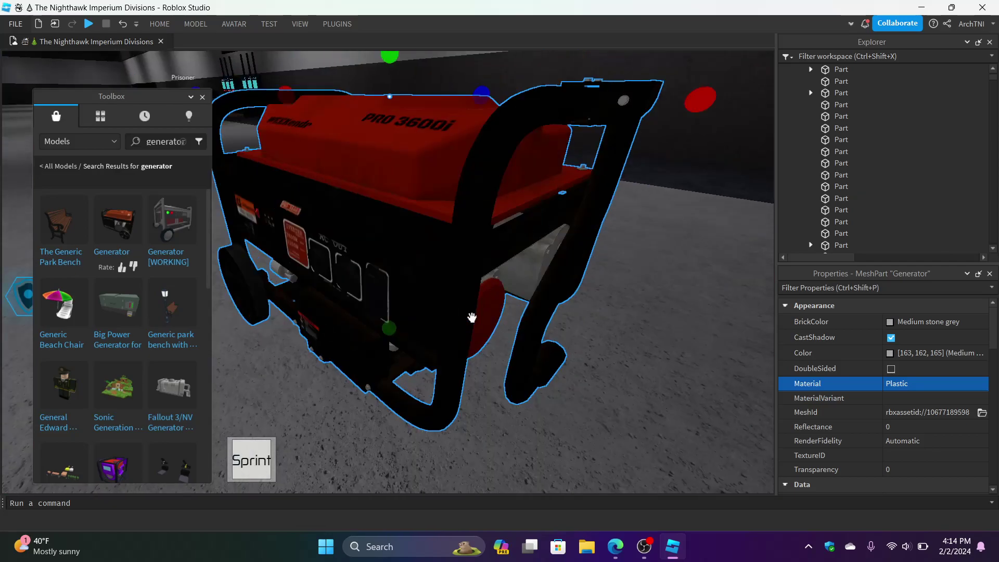
key("a")
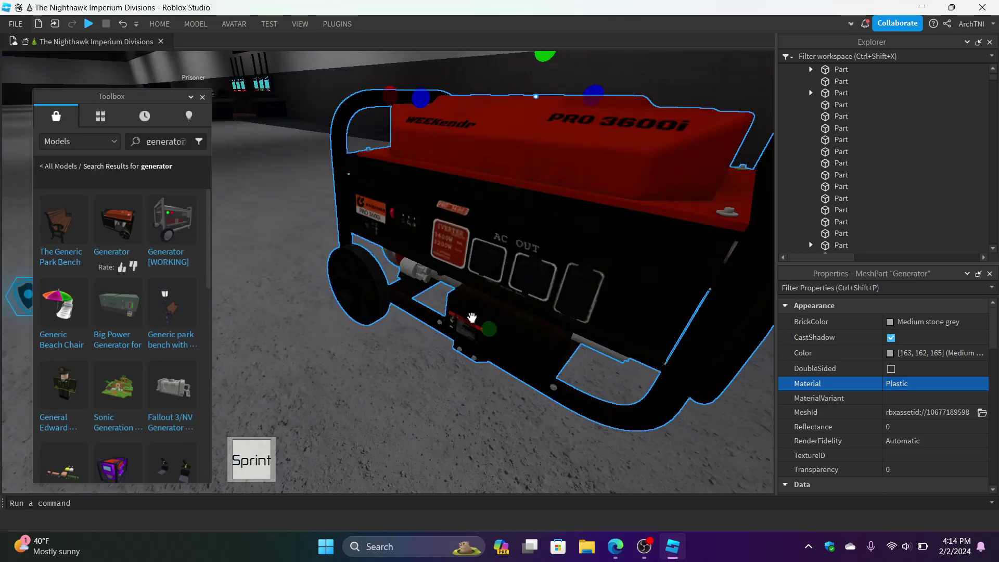
key("w")
right_click_drag(472, 317, 463, 319)
key("s")
key("a")
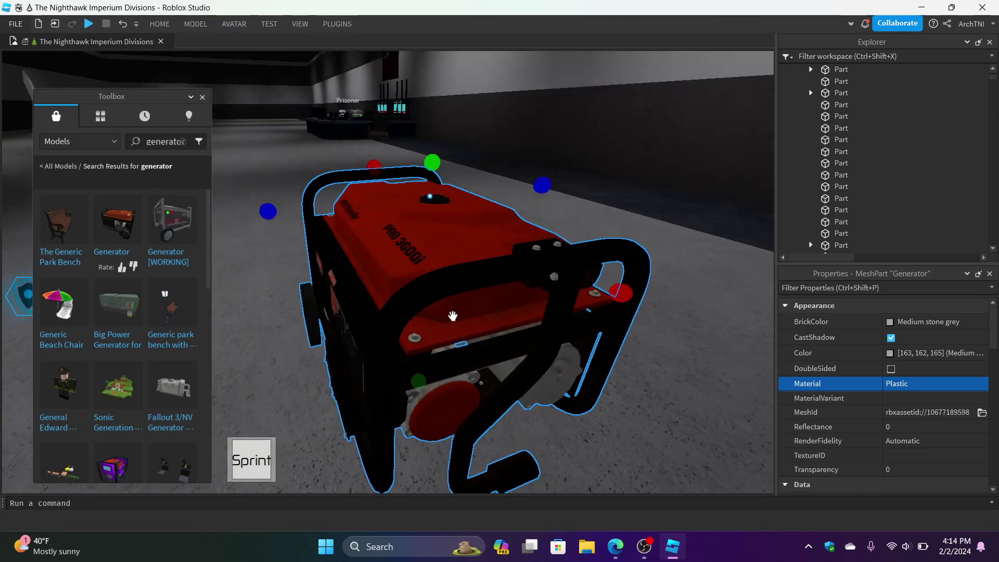
Step: Insert the Generator [WORKING] model next to the first generator, accepting its included script
left_click(169, 238)
left_click(169, 237)
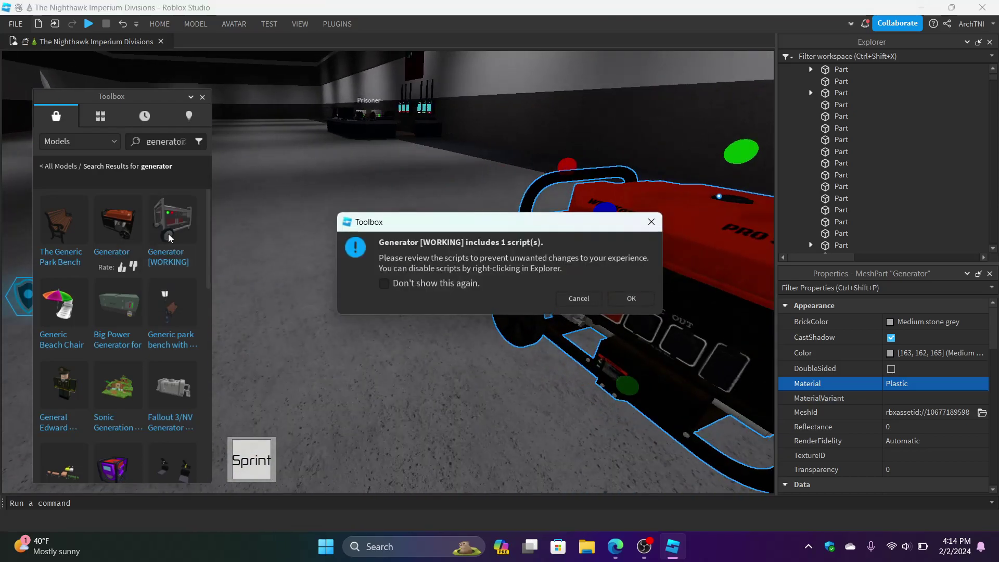
left_click(631, 297)
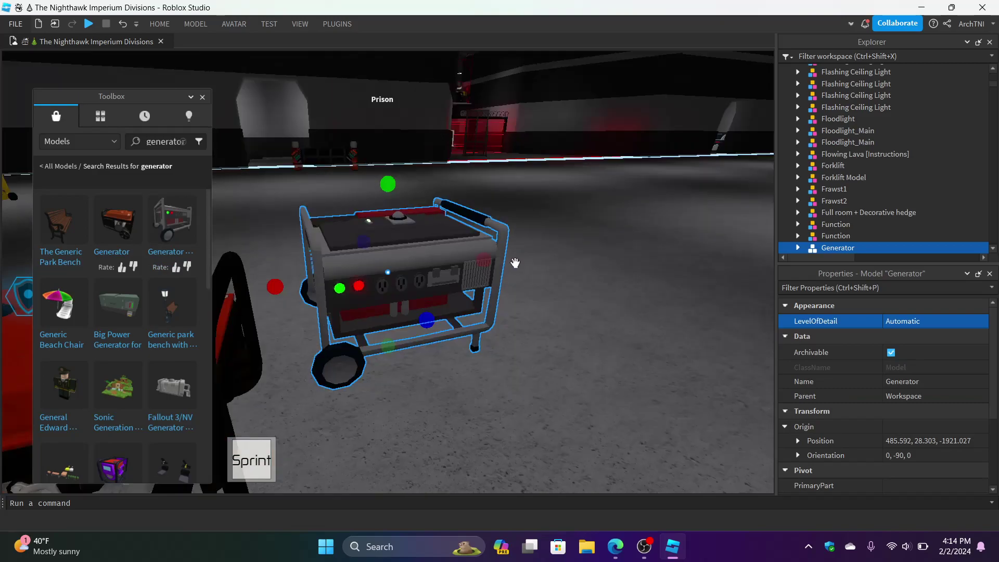
right_click_drag(515, 263, 515, 263)
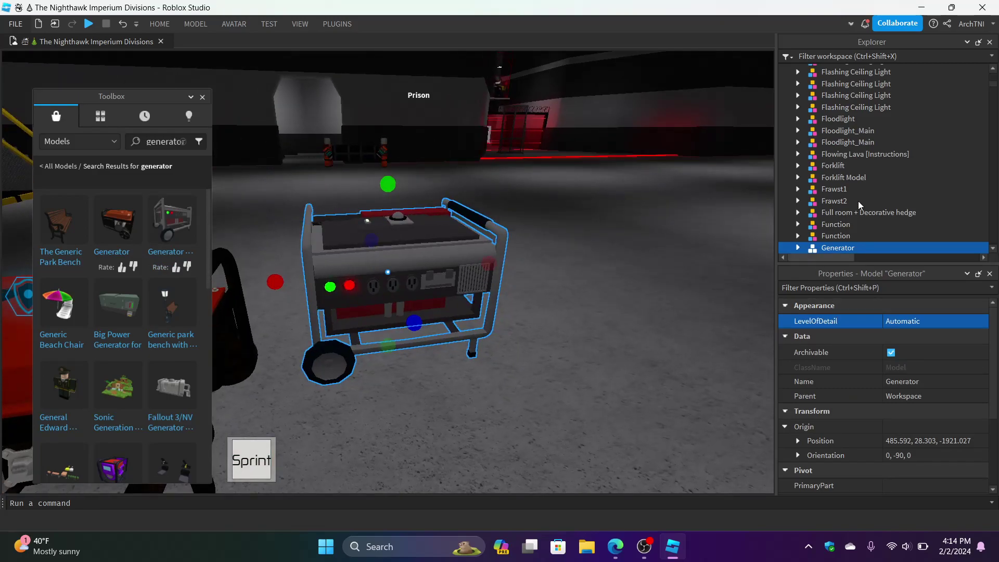
Step: Expand the new Generator model and its MovingCylinder, OnButton and OffButton to inspect their contents
scroll(857, 200, "down", 2)
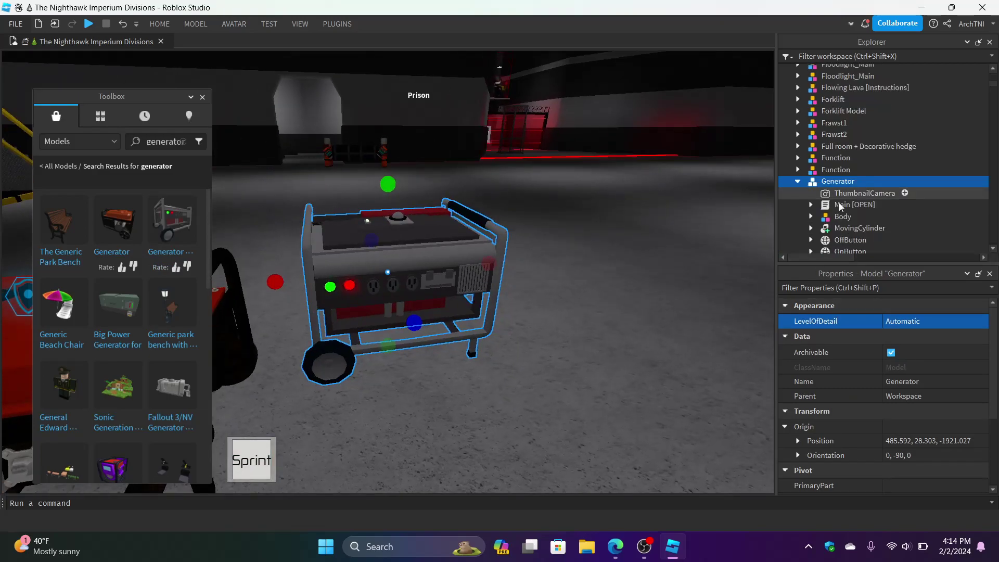
scroll(836, 218, "down", 1)
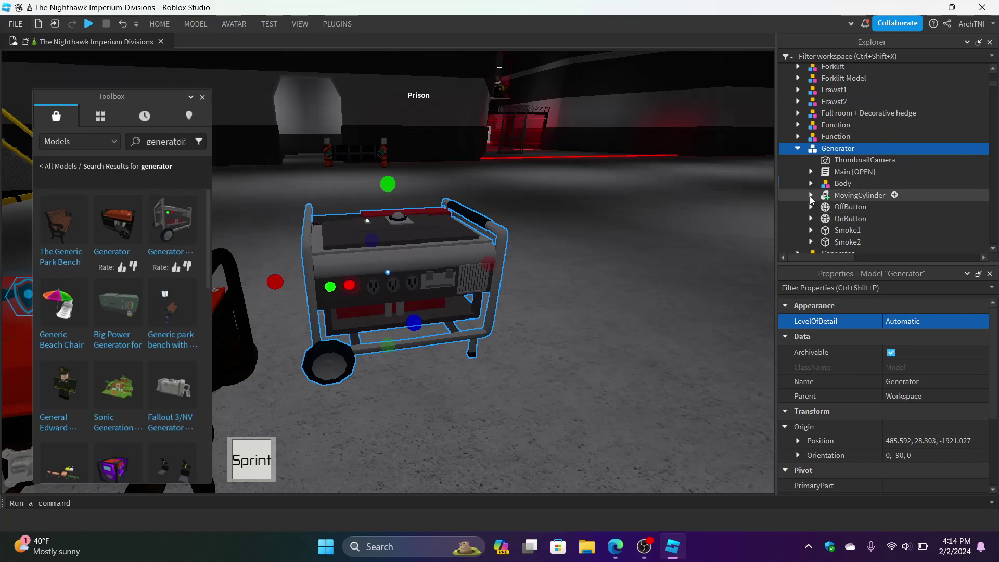
left_click(810, 195)
scroll(821, 203, "down", 1)
left_click(810, 197)
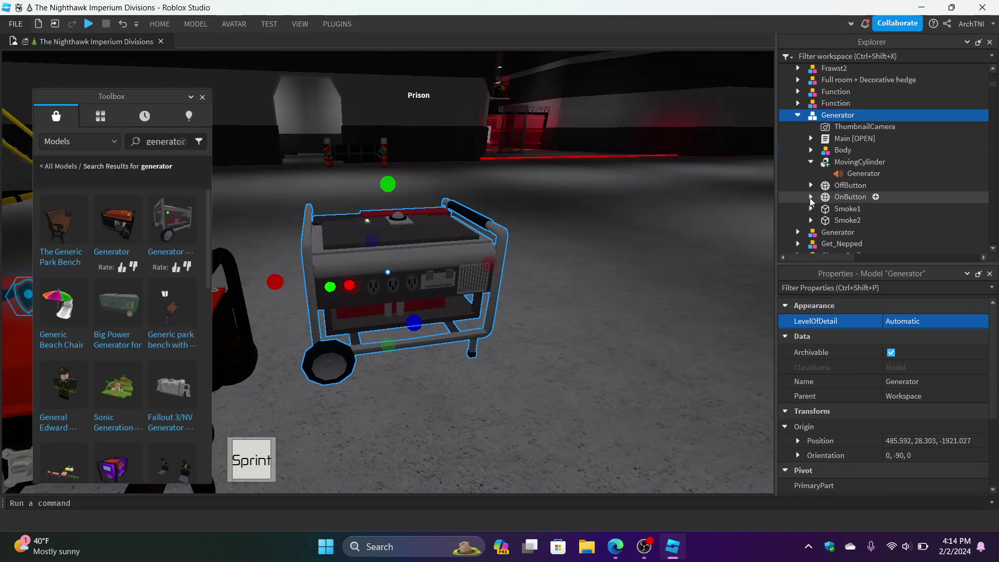
left_click(811, 185)
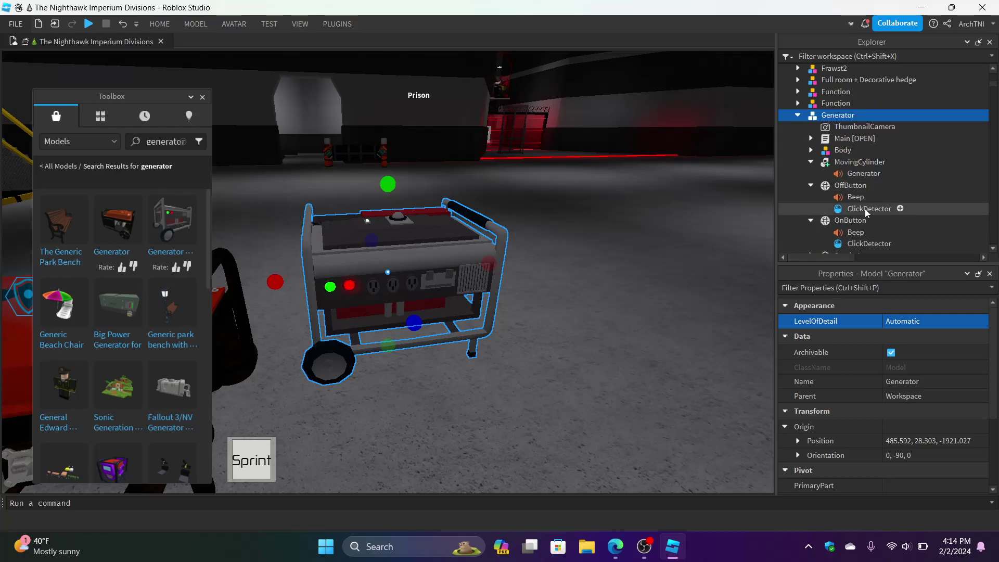
Step: Open the generator's Main [OPEN] script, move the Toolbox off the code and read through to its last line
left_click(844, 139)
double_click(844, 140)
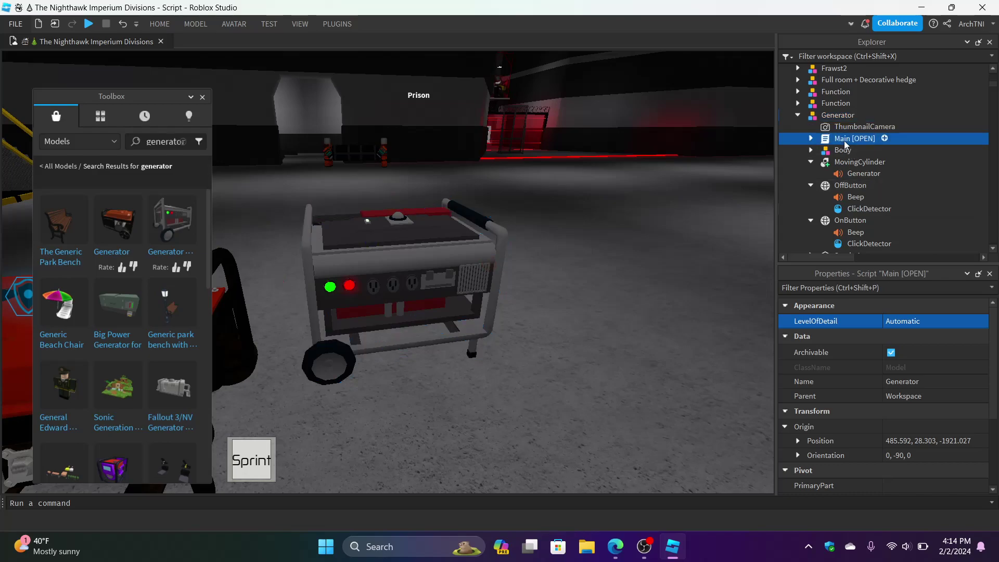
left_click_drag(127, 96, 523, 99)
scroll(257, 236, "down", 3)
scroll(256, 236, "down", 5)
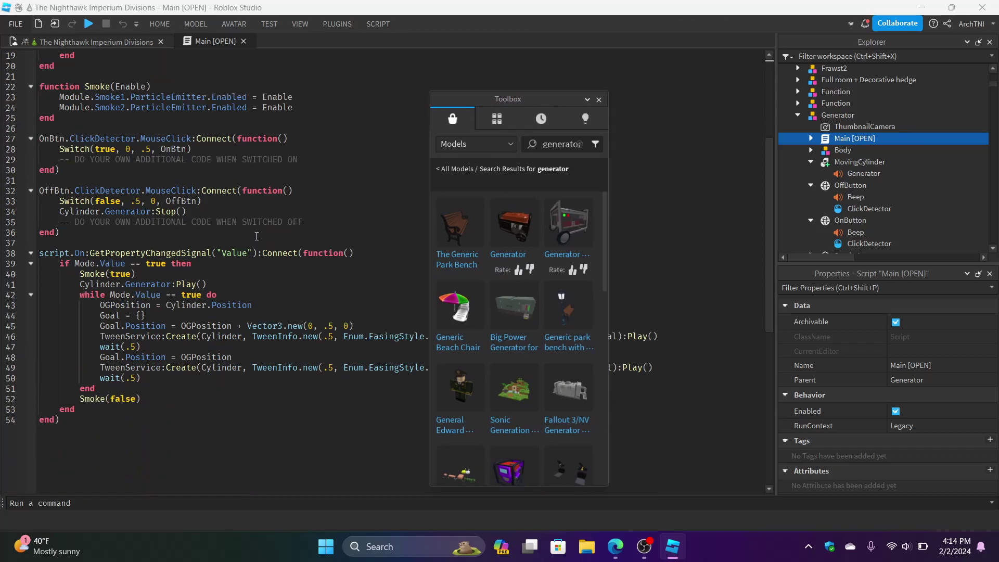
Step: Read through the Generator model's Main script, including its switch, smoke and cylinder animation functions, and close it
scroll(257, 236, "up", 8)
left_click_drag(493, 98, 651, 63)
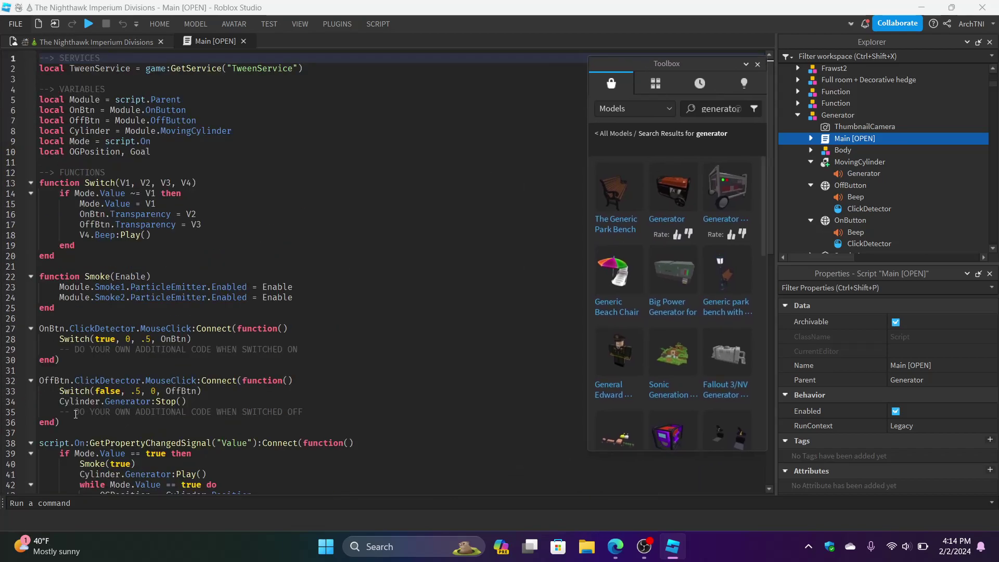
left_click_drag(76, 413, 254, 410)
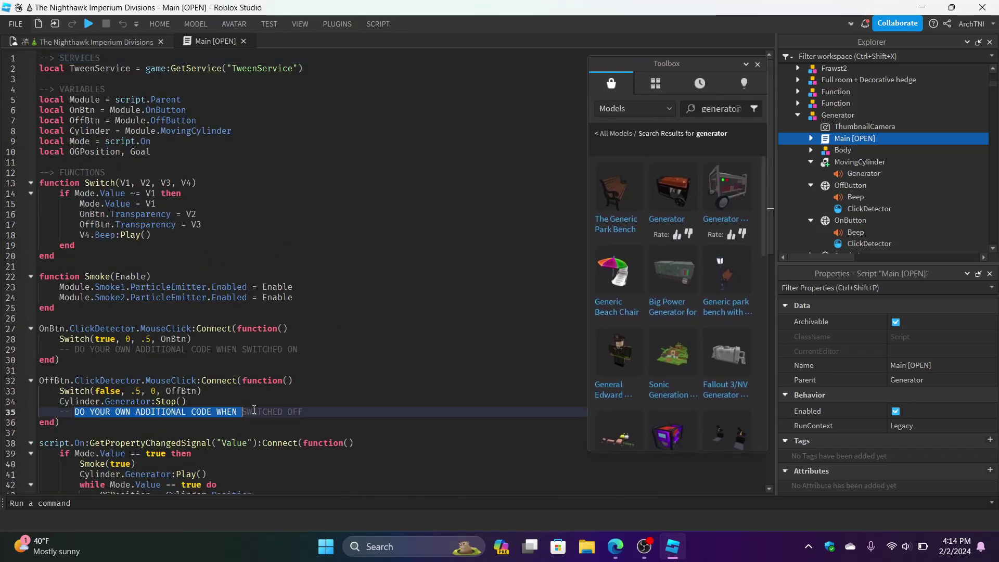
left_click(395, 422)
scroll(247, 389, "down", 5)
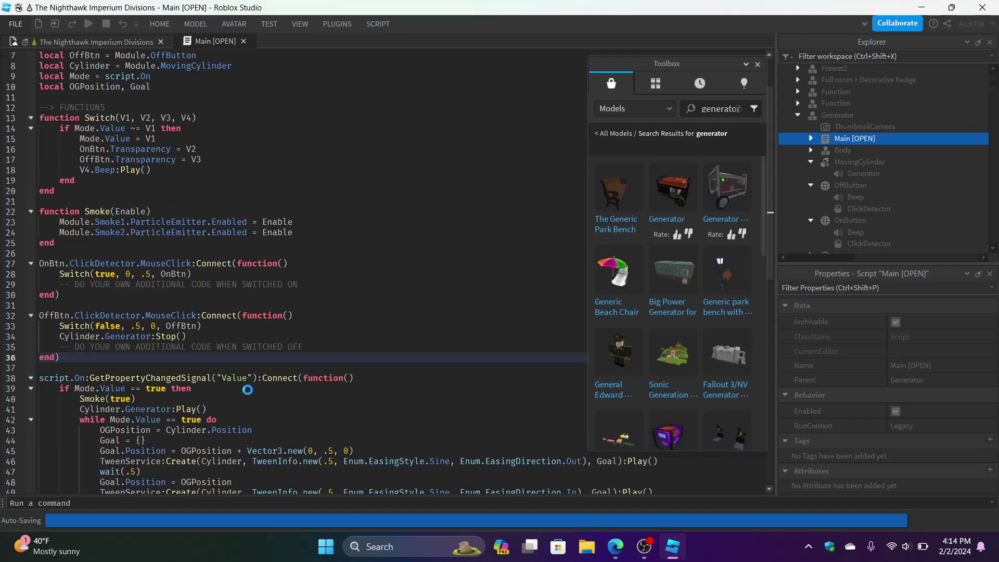
scroll(248, 390, "up", 4)
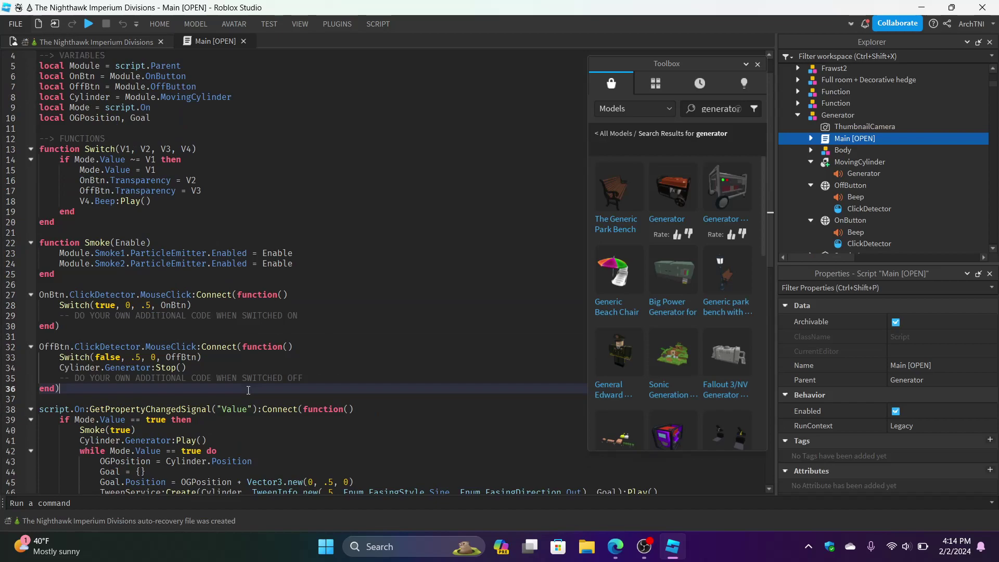
scroll(249, 390, "up", 1)
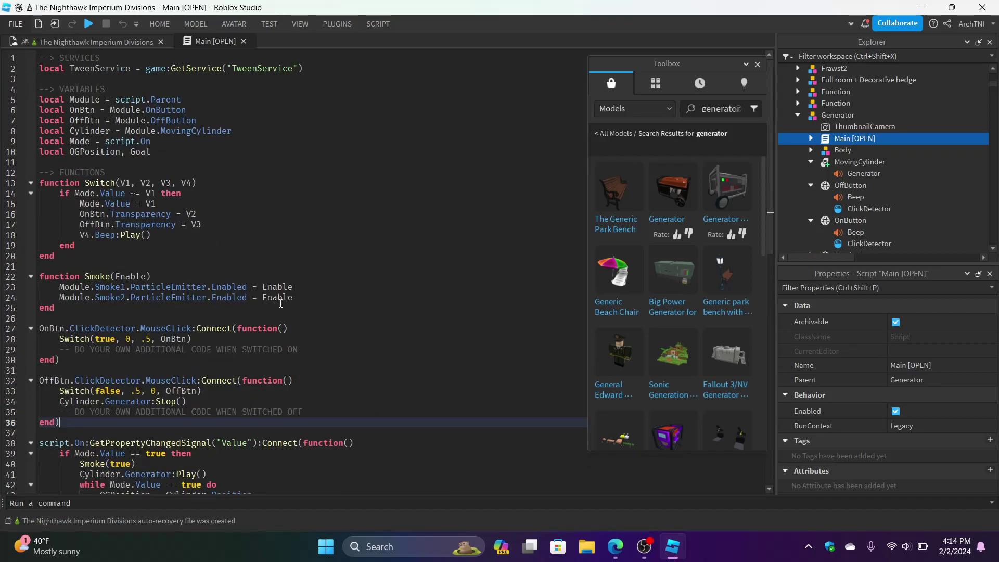
scroll(298, 306, "down", 3)
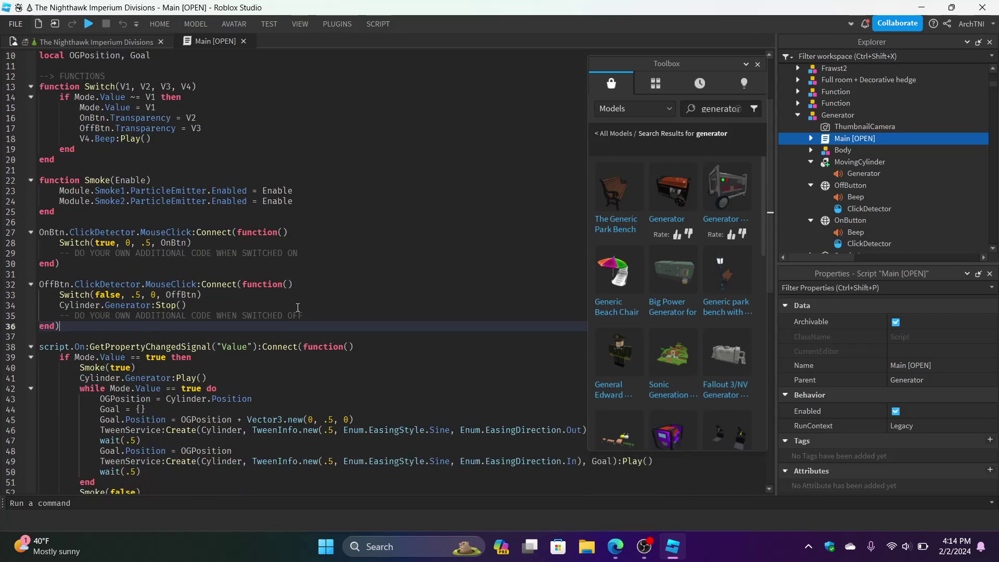
scroll(298, 307, "down", 2)
scroll(298, 308, "down", 3)
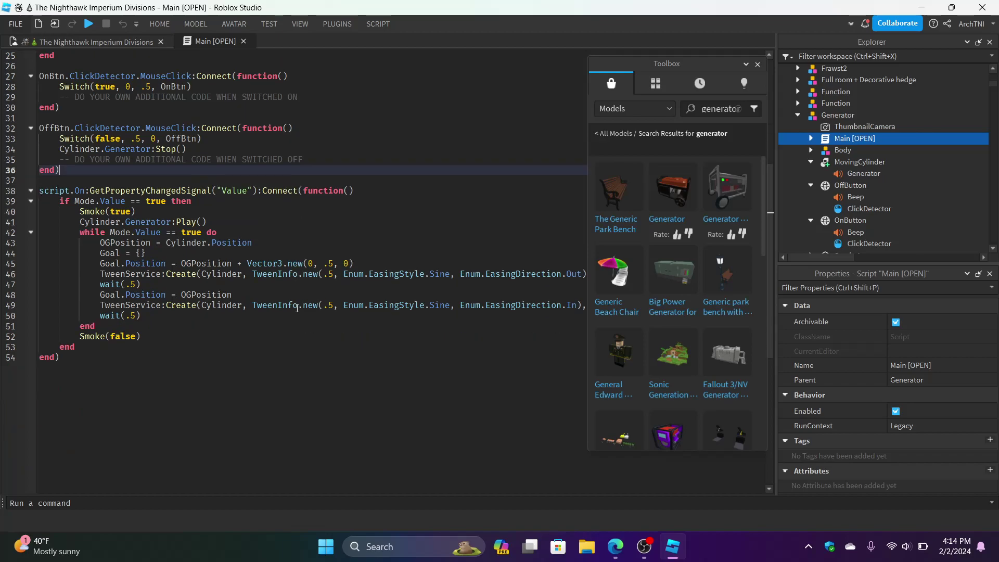
left_click(243, 42)
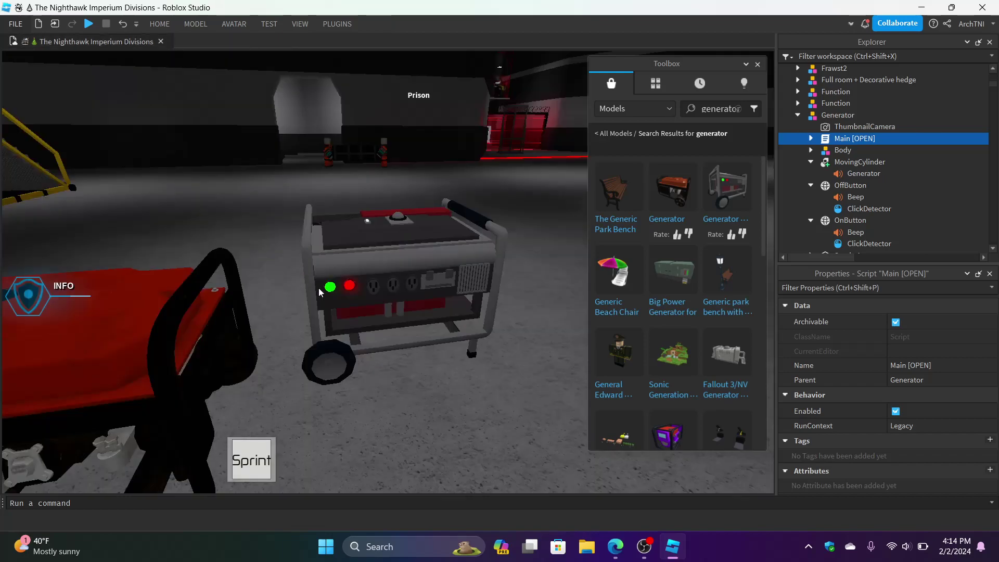
Step: Delete the grey Generator model with the green and red buttons and the red Generator mesh beside it
left_click(366, 285)
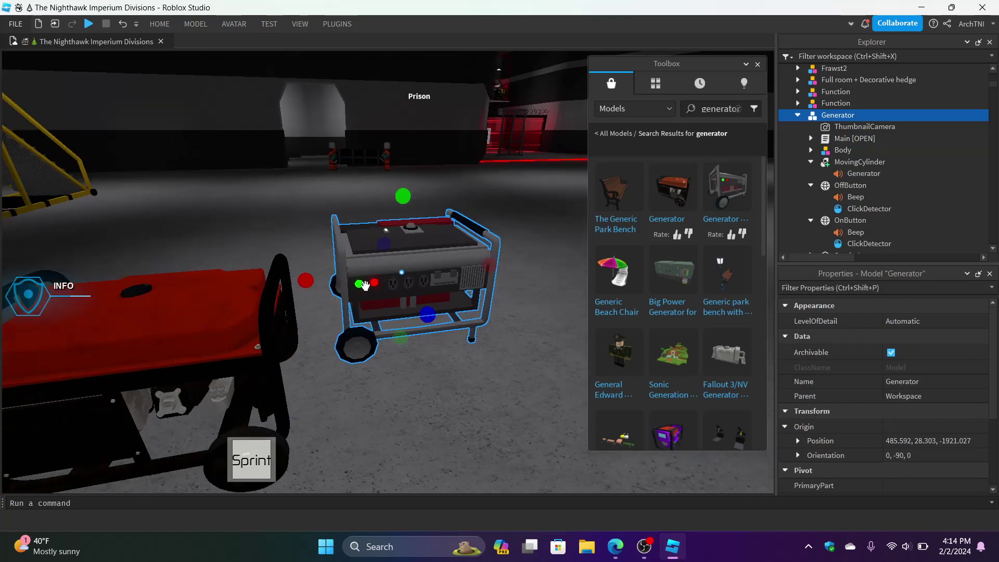
key("Delete")
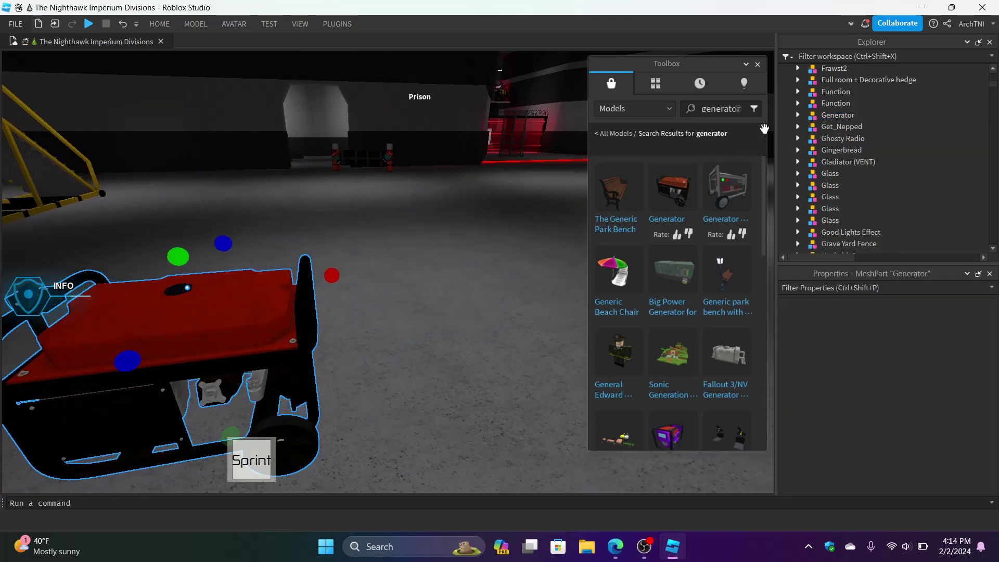
scroll(804, 208, "down", 2)
left_click(797, 181)
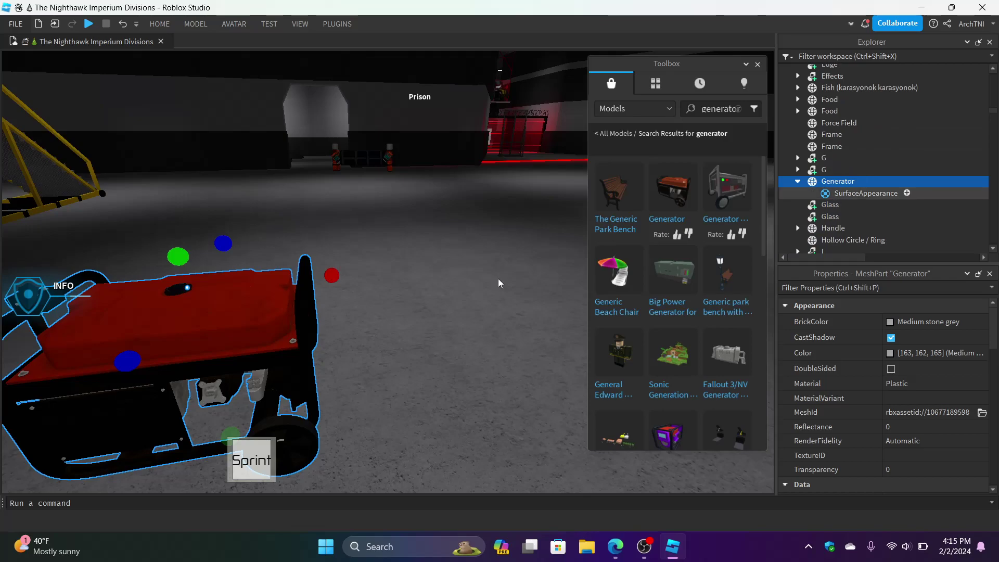
right_click_drag(352, 302, 351, 302)
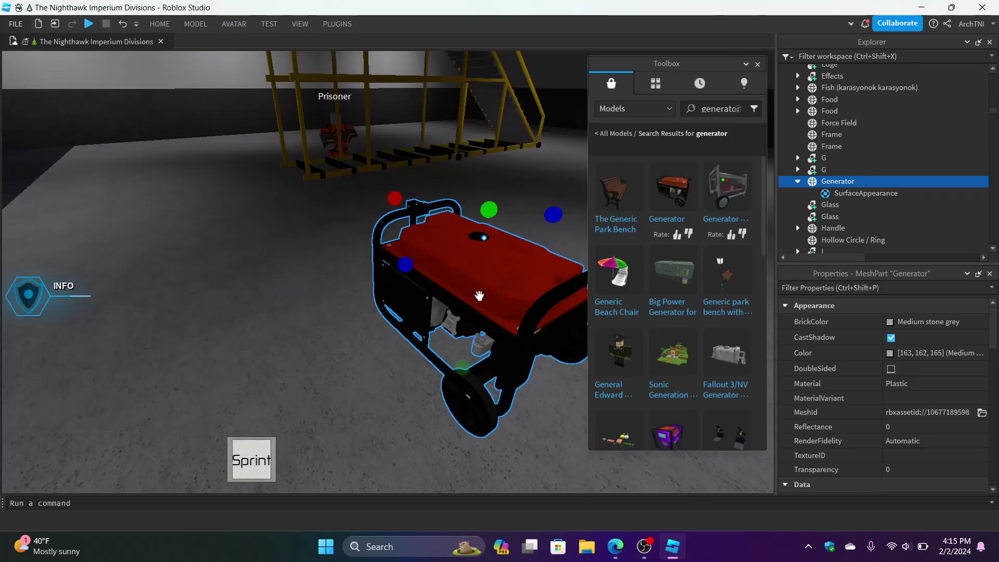
key("Delete")
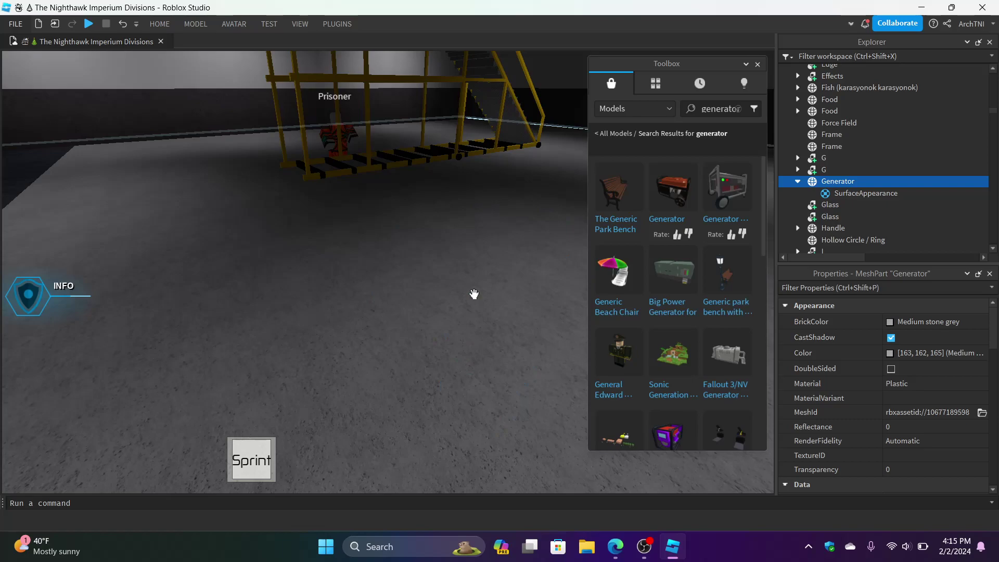
Step: Insert the Big Power Generator model, accept its script notice, and move it across the room with orientation 0, 180, 0
left_click(679, 305)
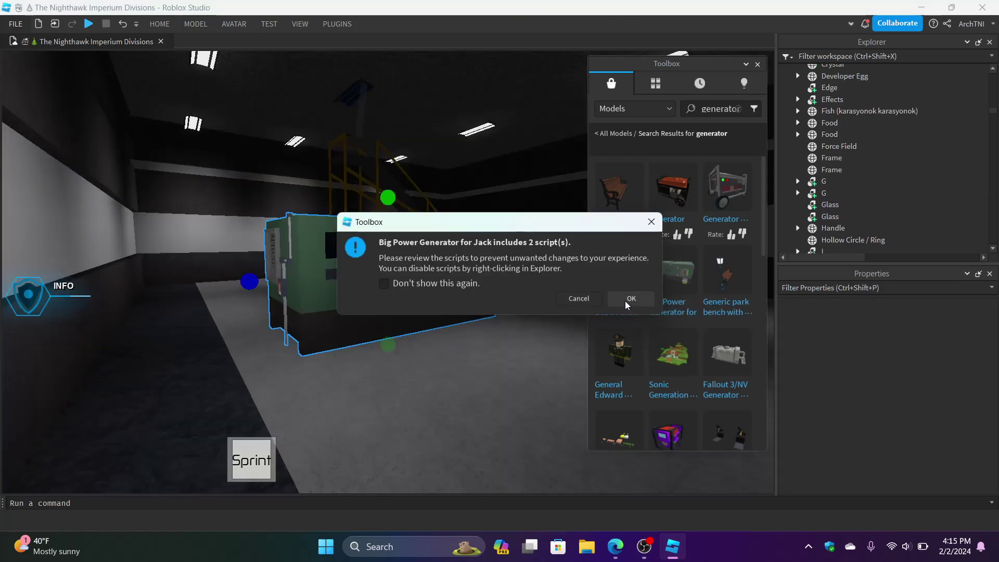
left_click(629, 299)
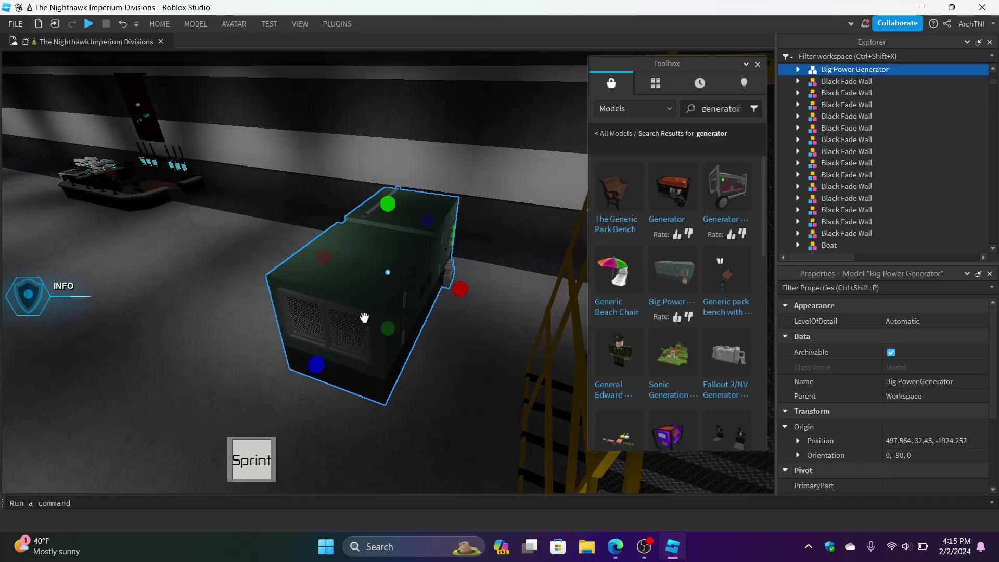
left_click_drag(364, 317, 295, 238)
key("r")
key("w")
right_click_drag(375, 330, 376, 328)
left_click_drag(442, 260, 336, 235)
key("w")
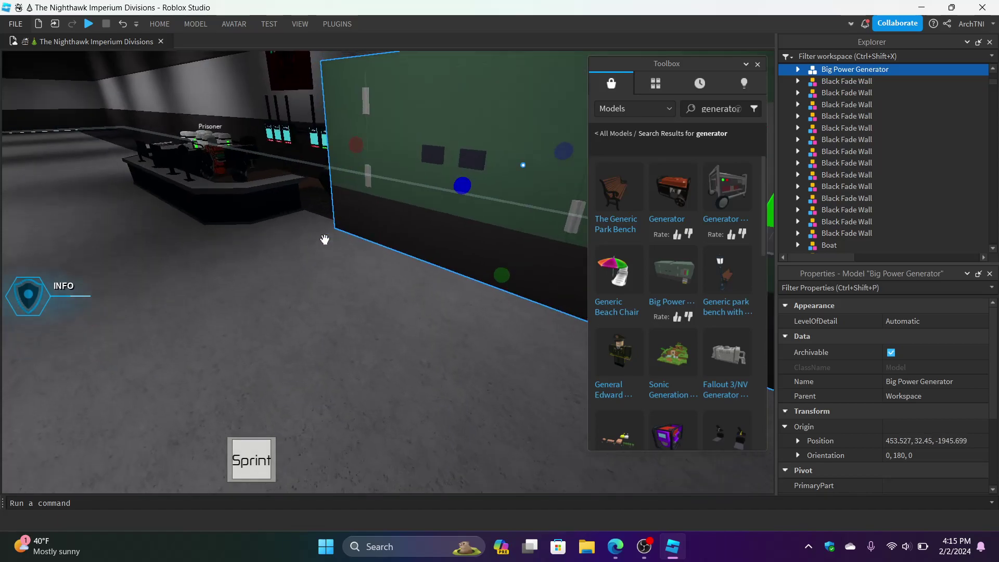
Step: Place the Big Power Generator by the wall between the yellow stairs and the doorway, at about 524, 32, -1867 with orientation 0, 0, 0
key("w")
right_click_drag(332, 240, 323, 239)
key("s")
left_click_drag(296, 263, 351, 298)
right_click_drag(343, 297, 350, 299)
left_click_drag(350, 298, 351, 299)
right_click_drag(350, 298, 350, 298)
left_click_drag(351, 299, 427, 210)
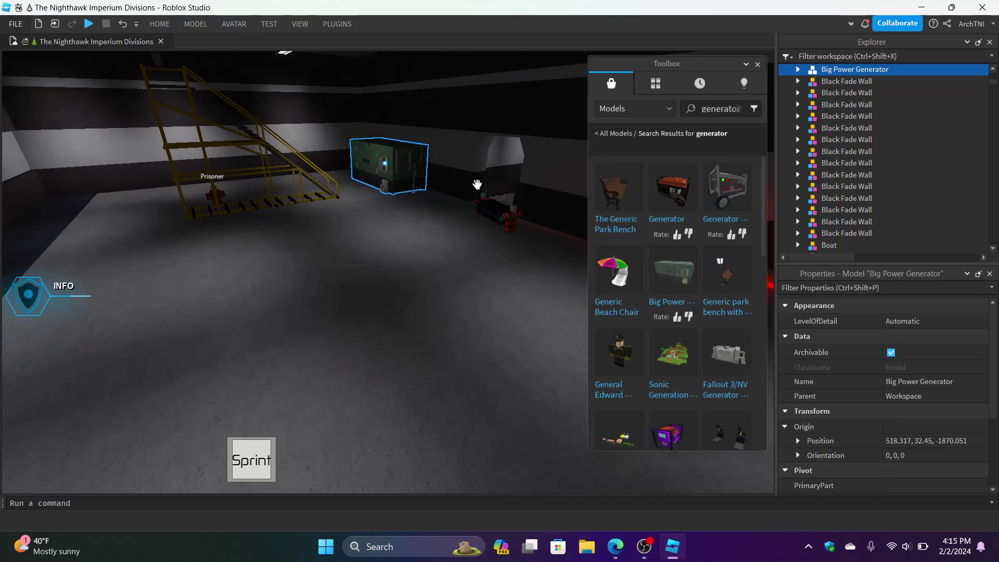
Step: Select the concrete part in the room with the pallets and launch the Building Tools by F3X plugin
scroll(477, 185, "up", 10)
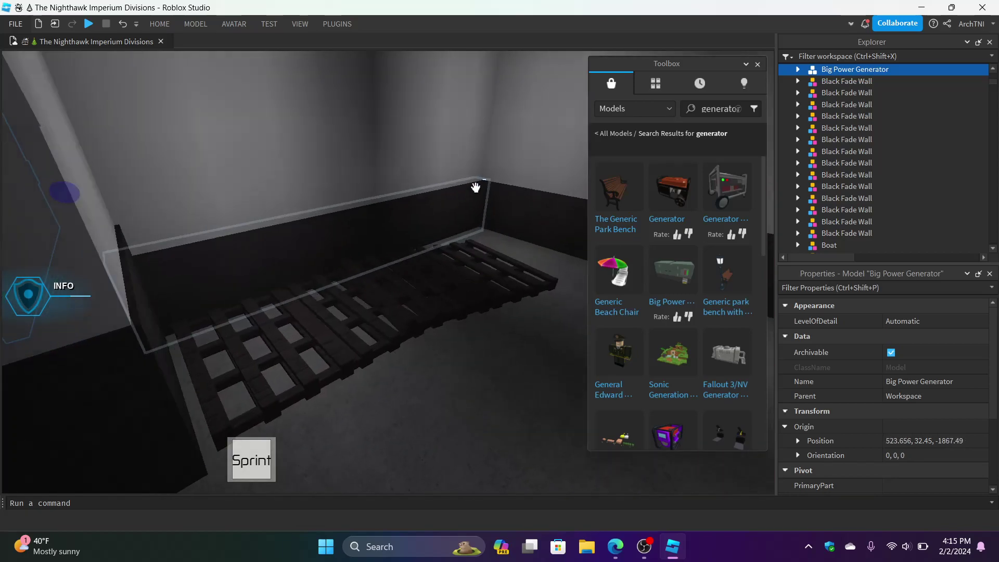
left_click(281, 334)
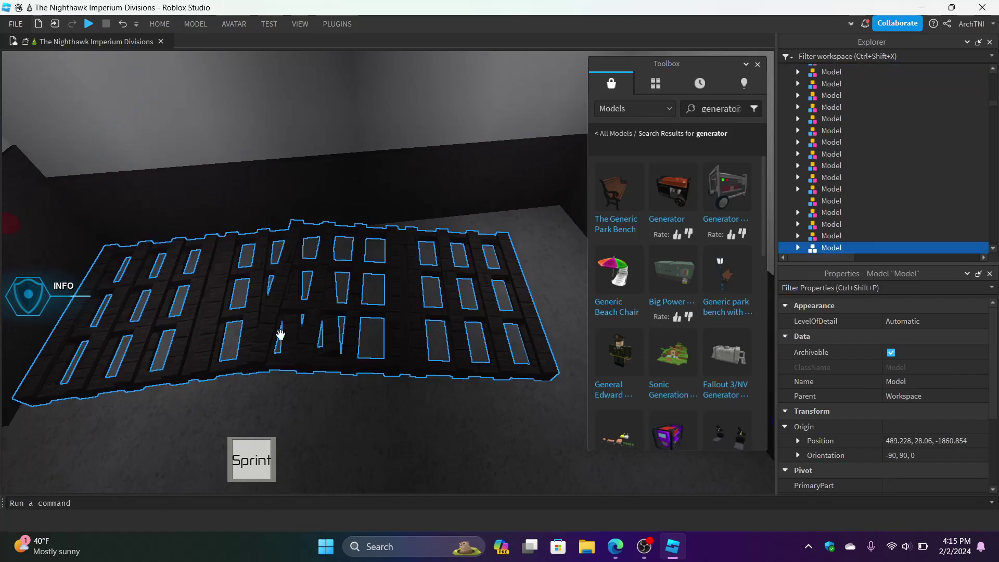
left_click(159, 24)
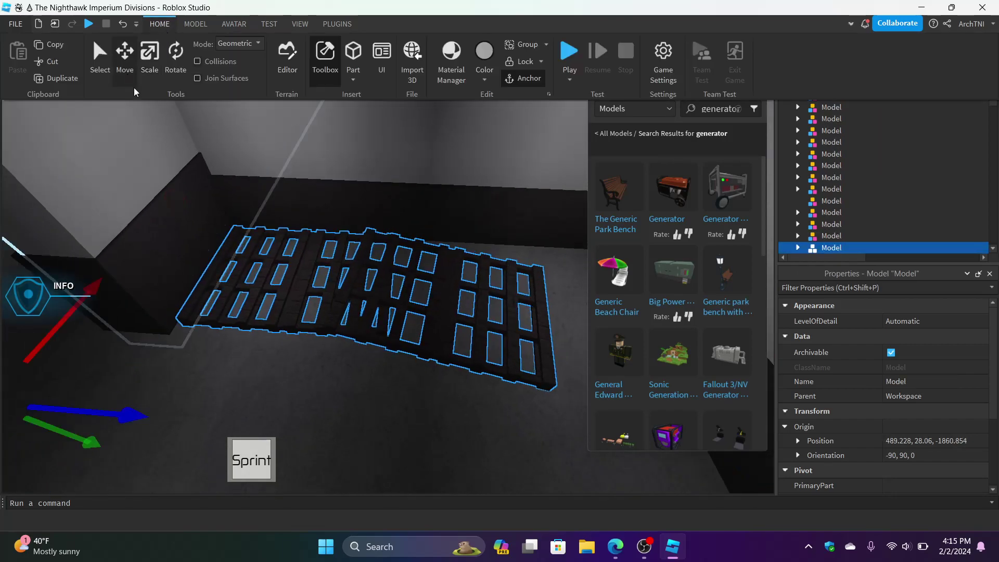
left_click(128, 83)
mouse_move(419, 276)
right_mouse_down()
mouse_move(404, 282)
mouse_move(425, 278)
right_mouse_up()
left_click(425, 278)
left_click(347, 26)
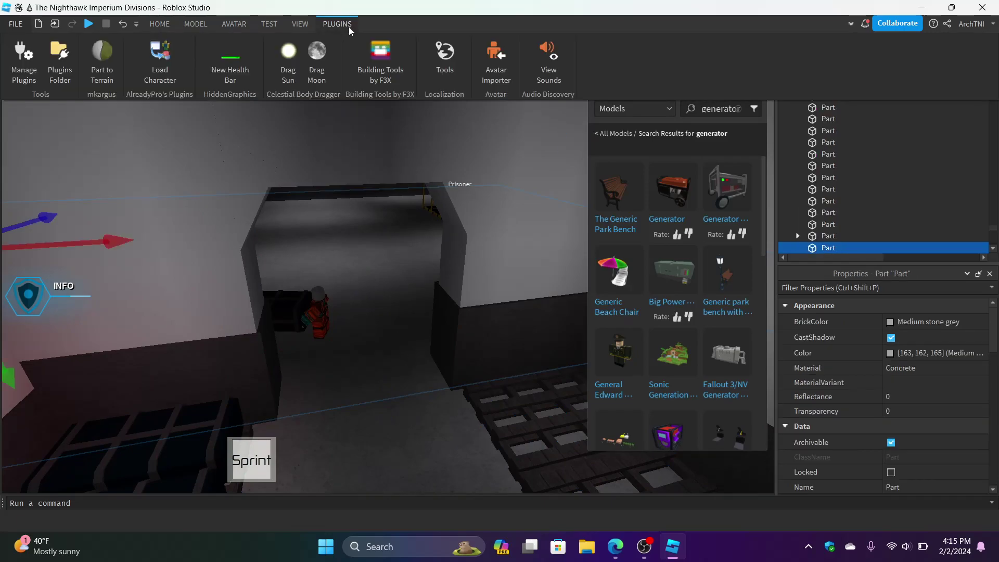
left_click(379, 64)
right_click_drag(550, 258, 551, 257)
Step: Browse the generator models and insert the Floodlight Generator into the outdoor area
scroll(667, 316, "down", 3)
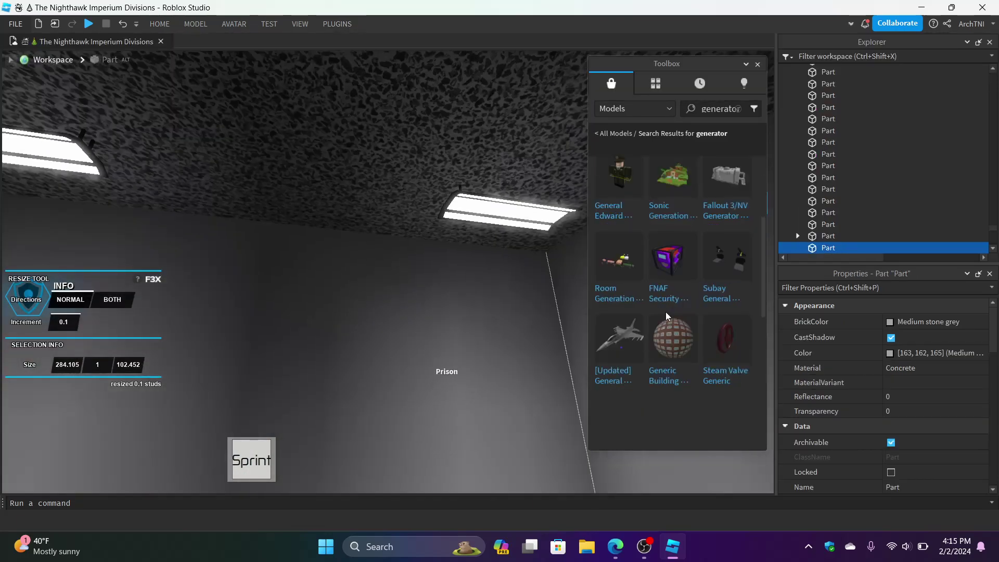
scroll(744, 286, "down", 1)
mouse_move(745, 285)
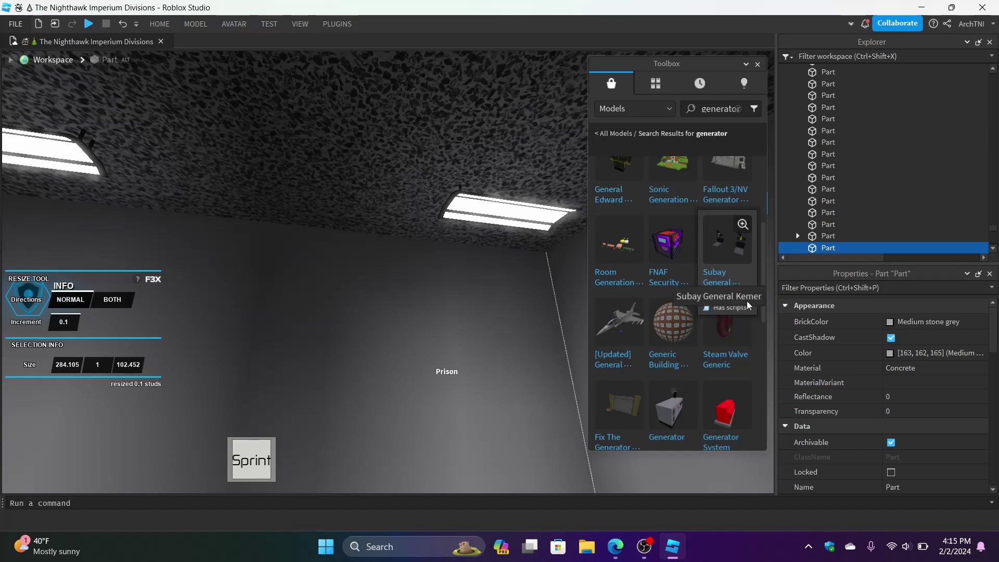
scroll(747, 304, "down", 3)
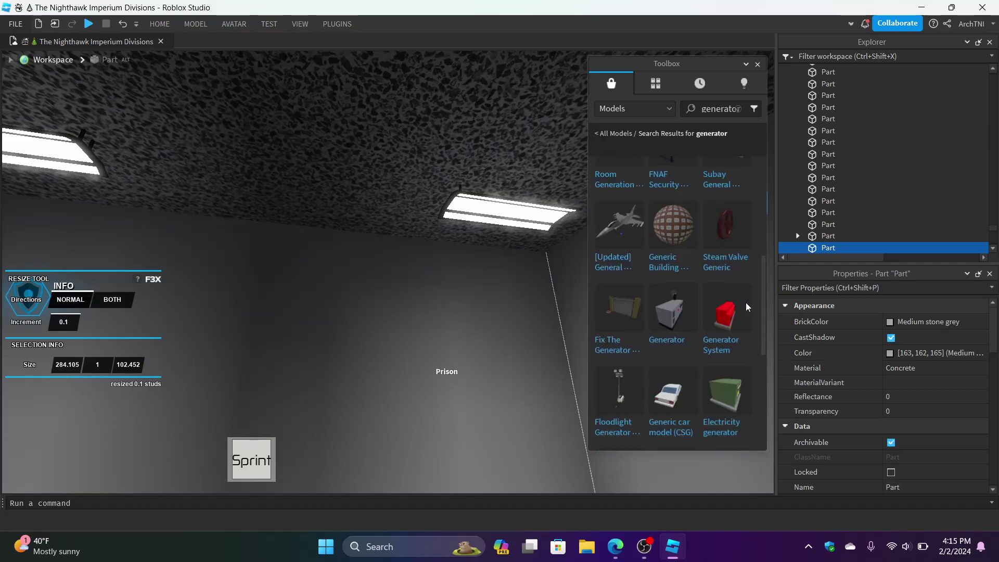
scroll(674, 320, "down", 3)
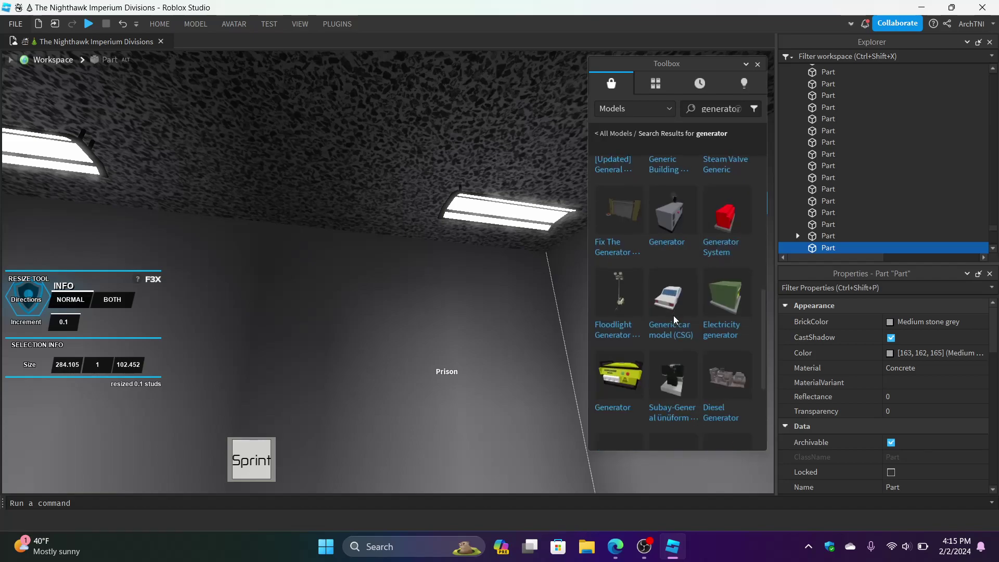
right_click_drag(445, 312, 465, 312)
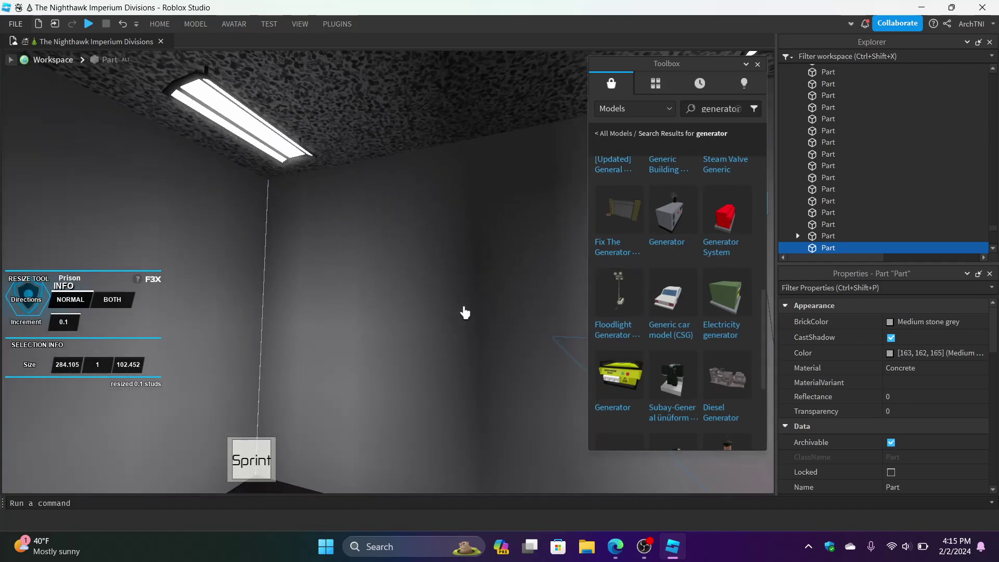
left_click(620, 314)
right_click_drag(308, 284, 308, 284)
scroll(469, 169, "up", 5)
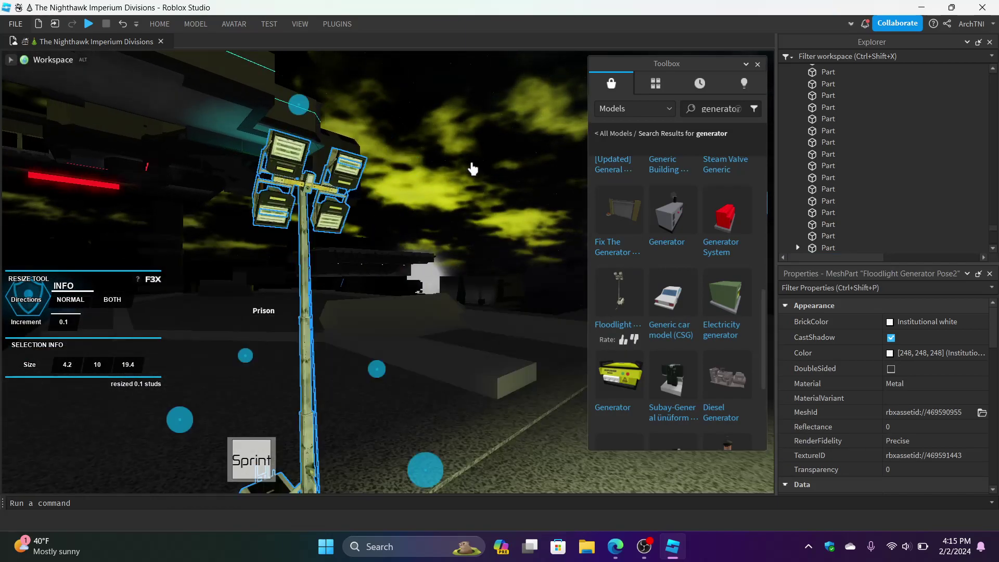
Step: Inspect the Floodlight Generator Pose2 mesh up close and from a distance, and delete it
scroll(472, 169, "down", 5)
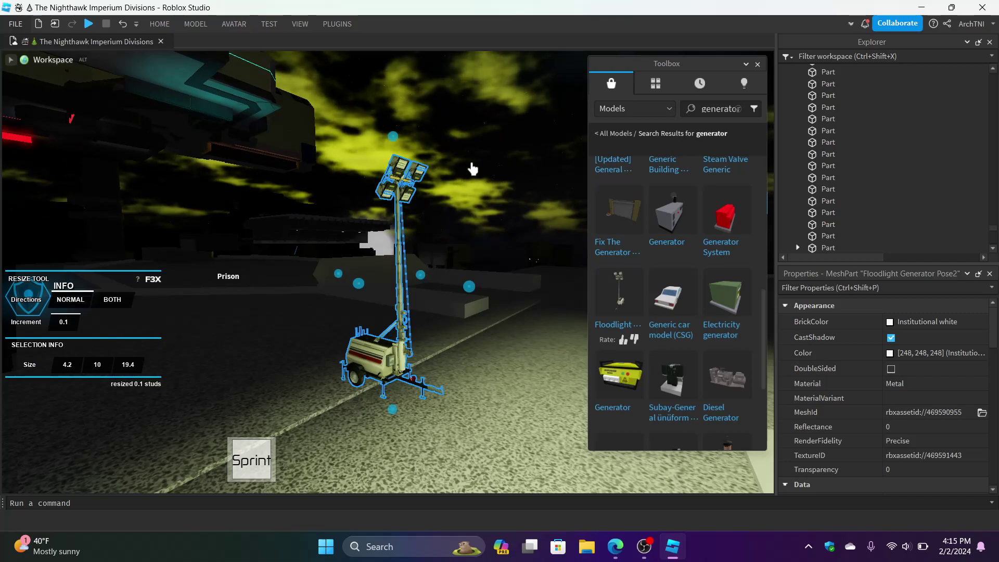
scroll(475, 169, "up", 5)
left_click(475, 170)
scroll(446, 153, "down", 5)
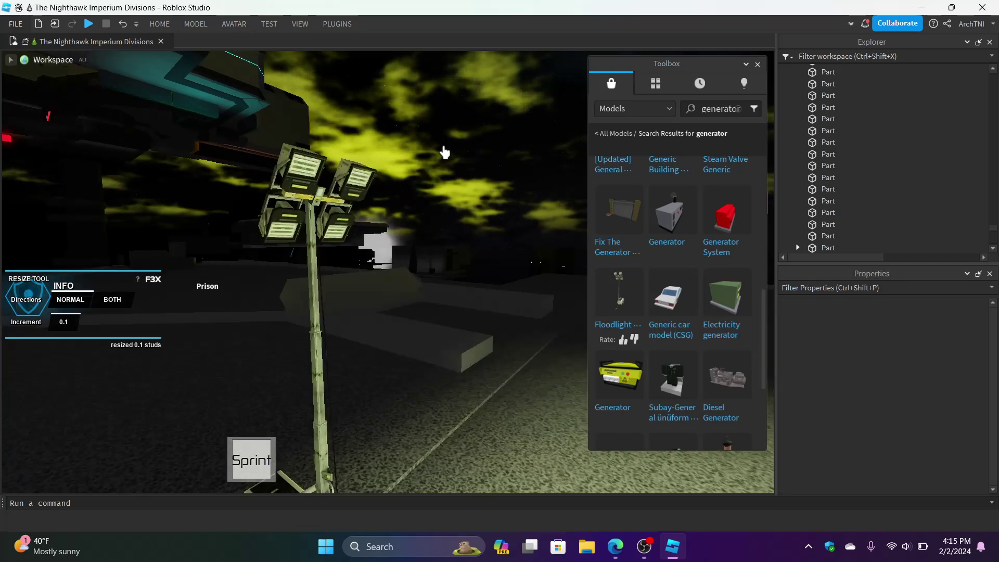
left_click(387, 184)
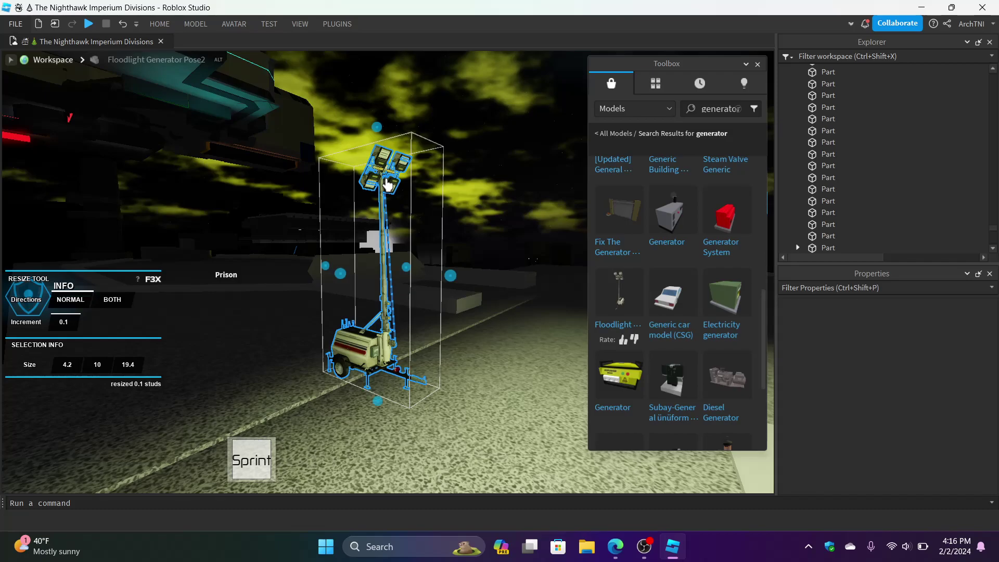
scroll(491, 137, "up", 5)
left_click(498, 133)
scroll(491, 138, "down", 5)
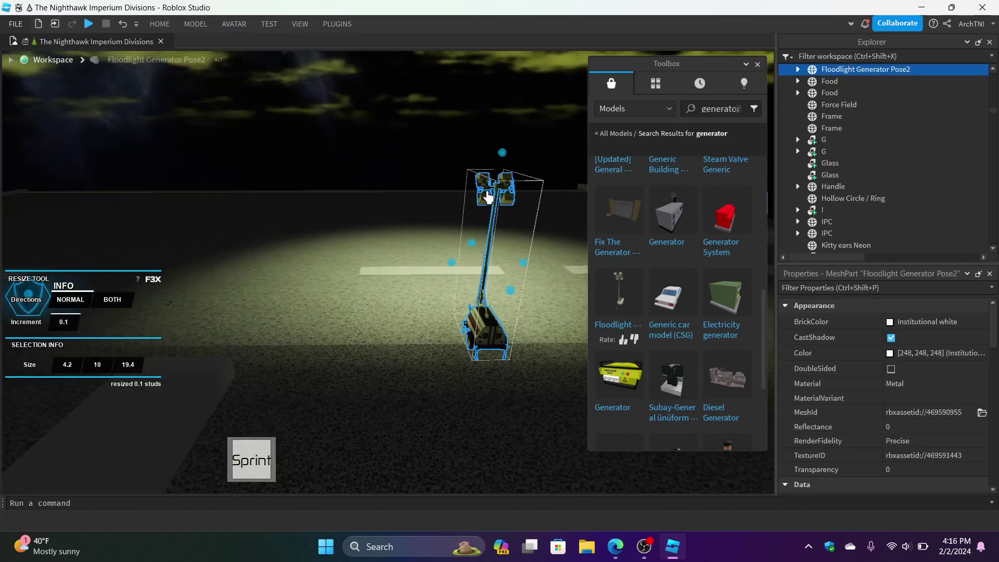
key("Delete")
Step: Browse the remaining generator models in the Toolbox and close the Toolbox
scroll(659, 243, "down", 3)
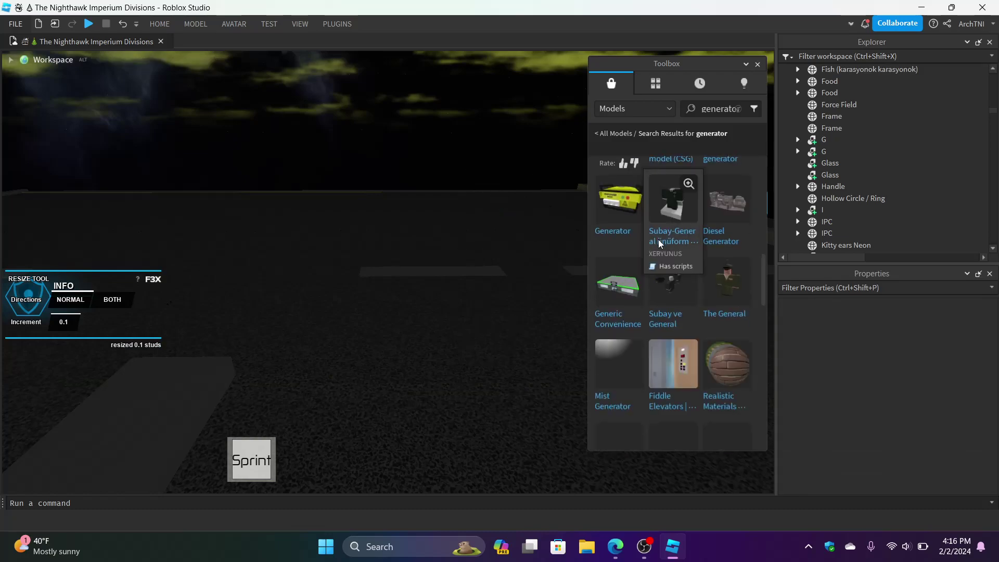
scroll(643, 260, "down", 3)
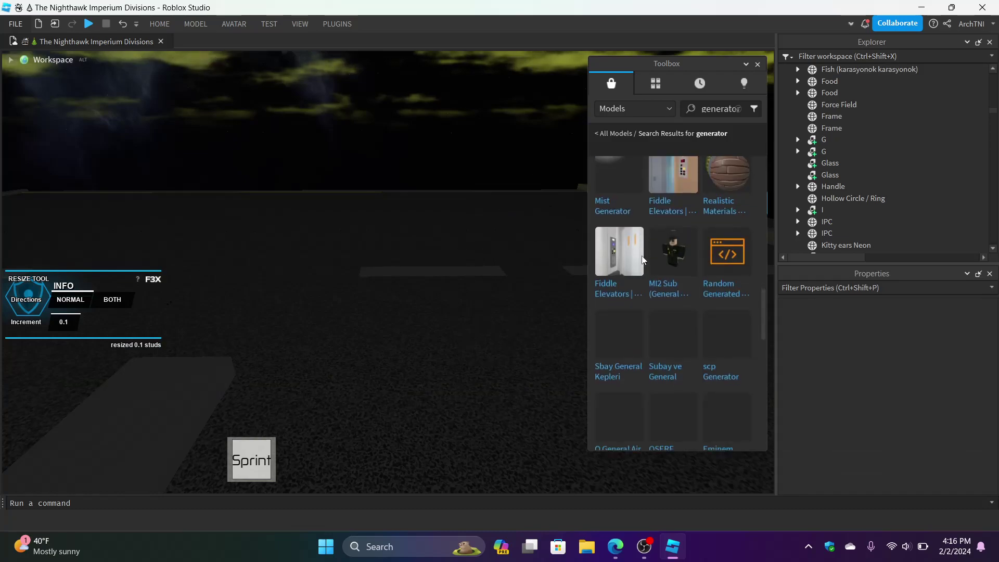
scroll(643, 261, "down", 2)
scroll(644, 261, "down", 2)
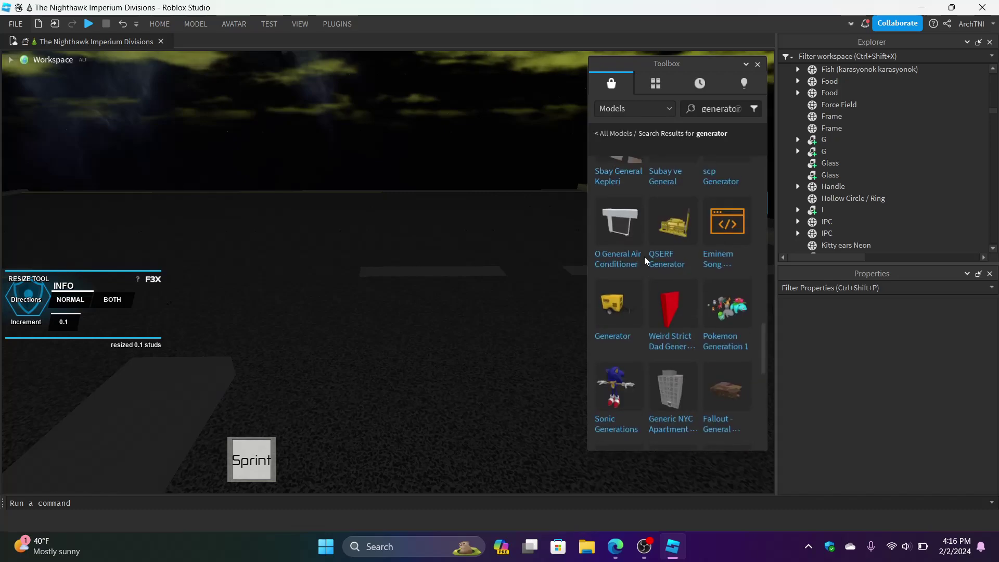
left_click(758, 64)
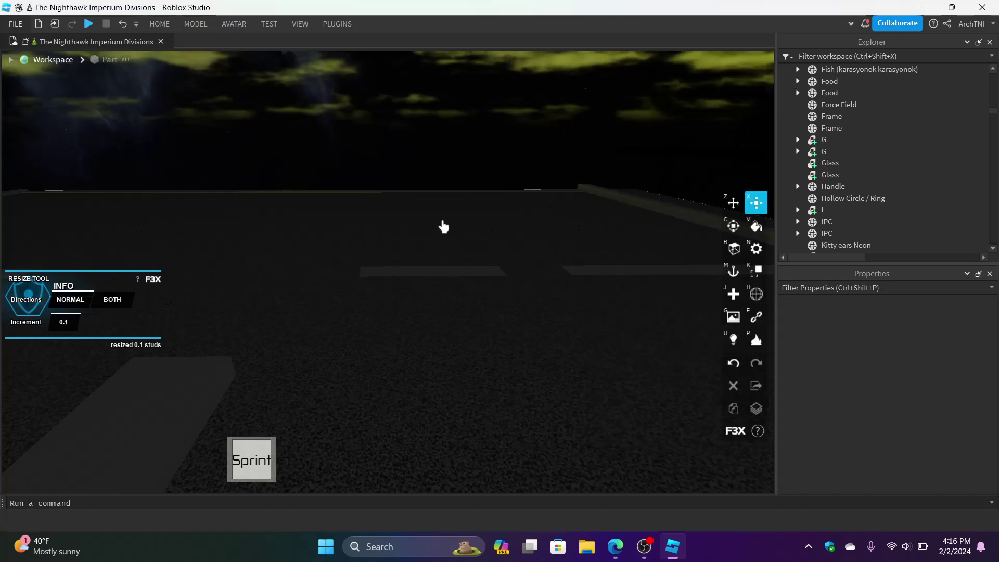
Step: Select the model of the wooden pallet in the room through one of its planks
right_click_drag(443, 227, 443, 232)
scroll(361, 217, "up", 5)
right_click_drag(357, 216, 356, 217)
scroll(356, 217, "up", 5)
left_click(431, 187)
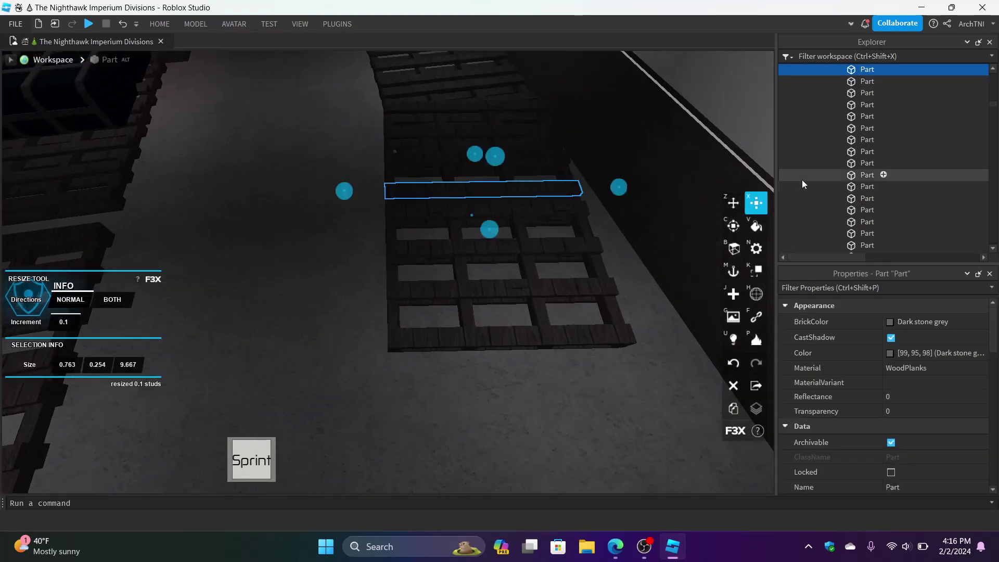
scroll(812, 193, "up", 3)
left_click(832, 190)
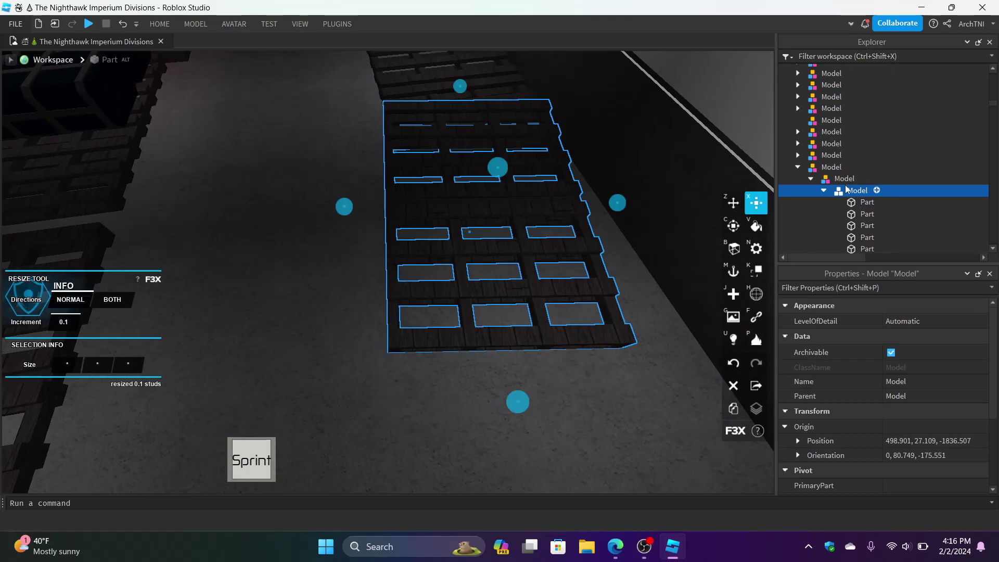
left_click(842, 183)
left_click(839, 192)
Step: Find and select the model holding the rear pallet that overlaps the front one, and frame it in view
right_click_drag(511, 221, 461, 154)
key("w")
left_click(460, 154)
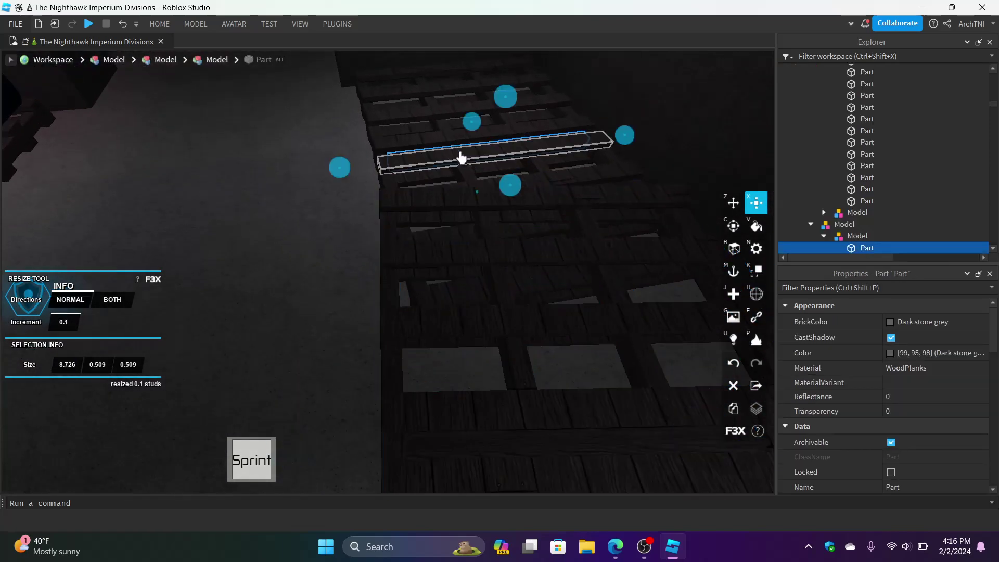
left_click(460, 156)
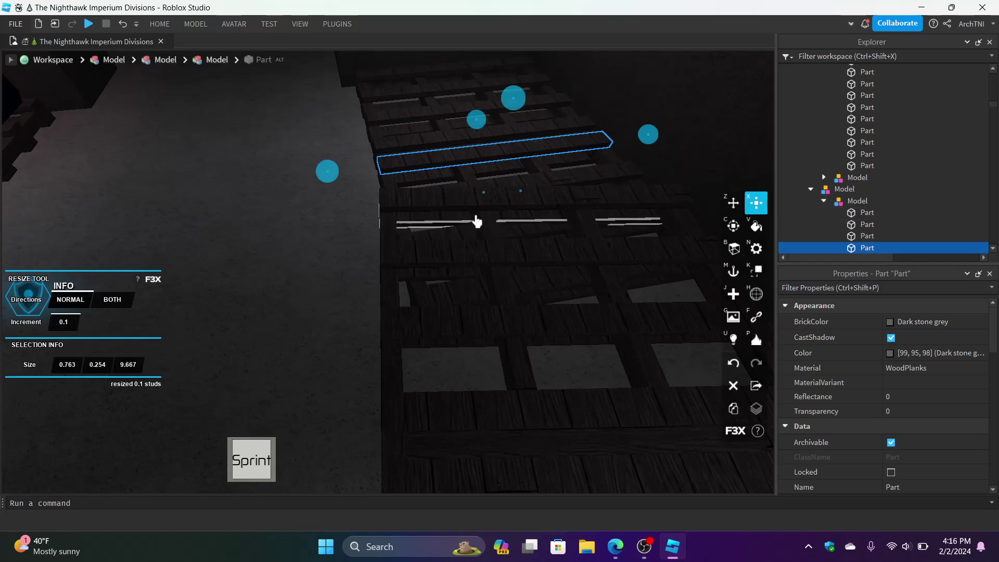
left_click(578, 201)
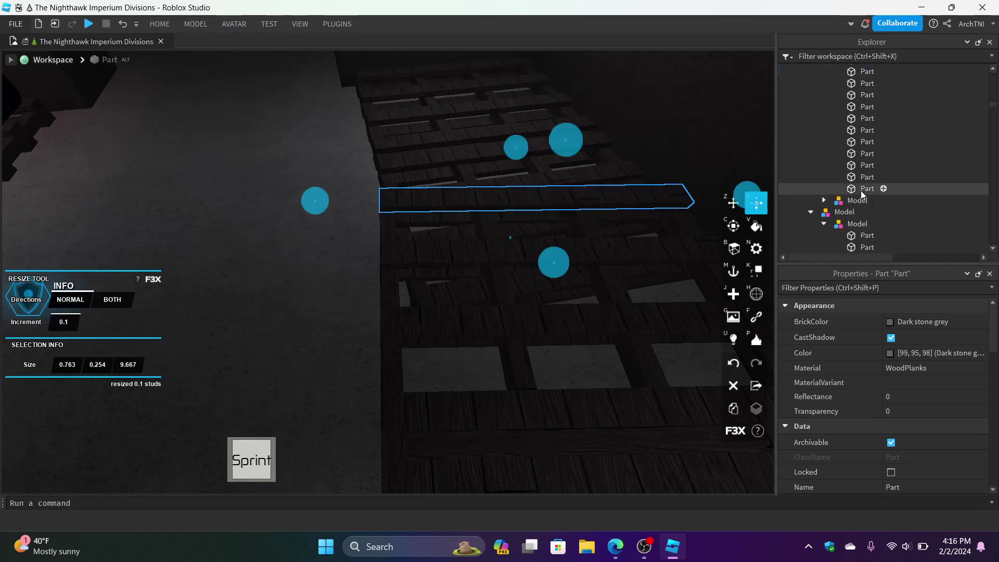
left_click(844, 225)
left_click(810, 211)
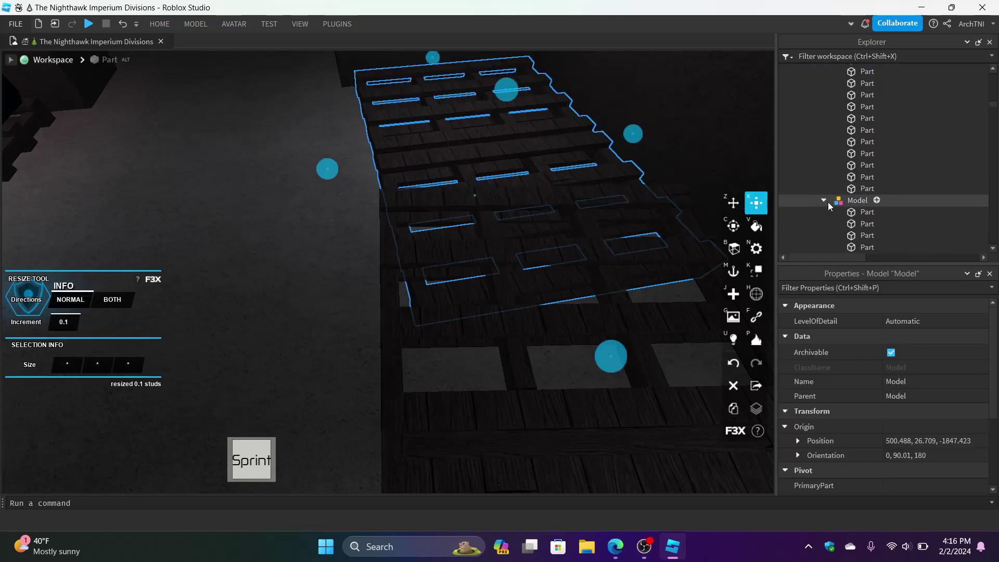
left_click(826, 202)
left_click(838, 202)
right_click_drag(613, 216, 611, 221)
left_click(828, 213)
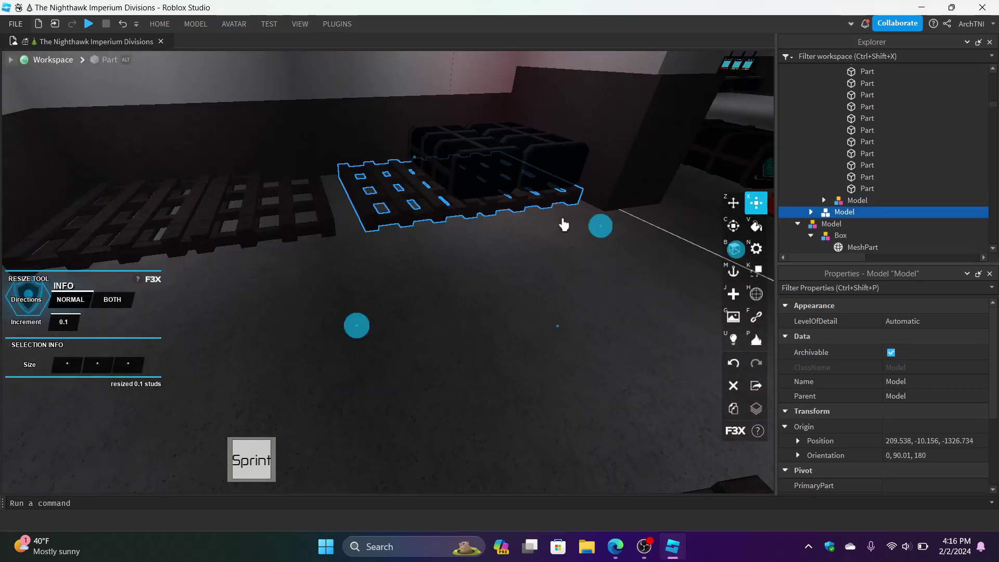
key("f")
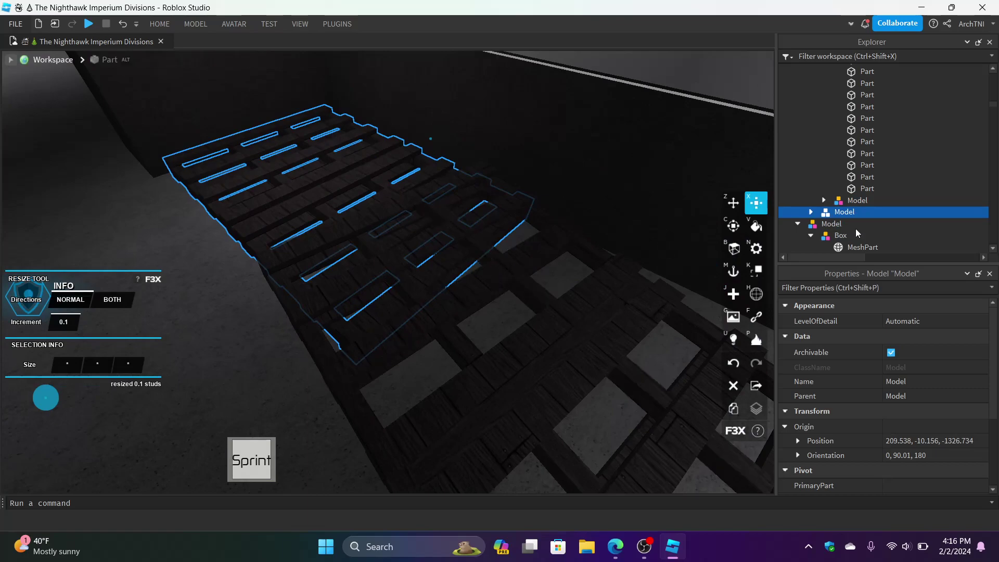
Step: Collapse the expanded pallet hierarchy and select the front pallet's model
scroll(830, 231, "up", 2)
scroll(831, 233, "up", 4)
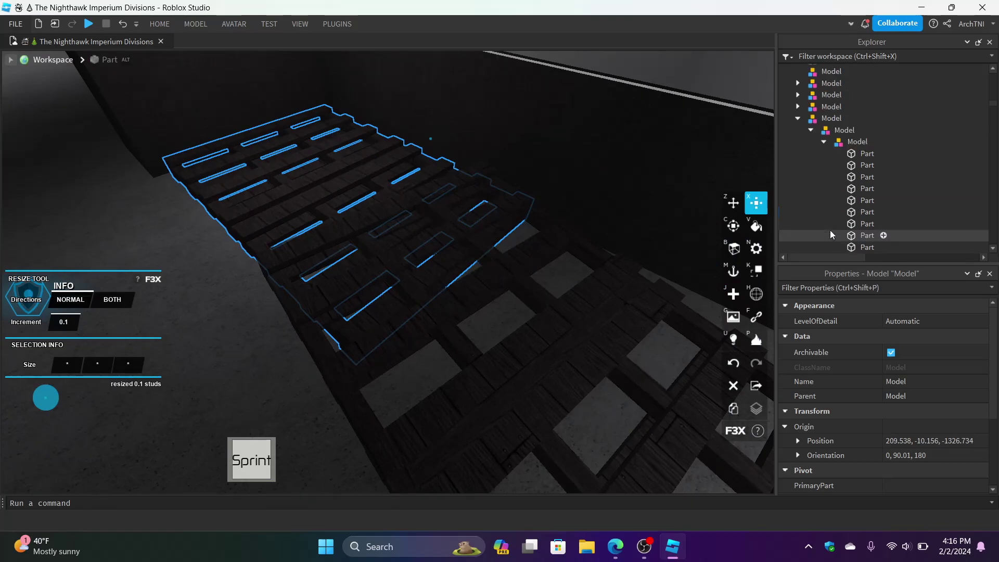
left_click(823, 142)
left_click(848, 147)
left_click_drag(848, 148, 850, 179)
left_click(830, 166)
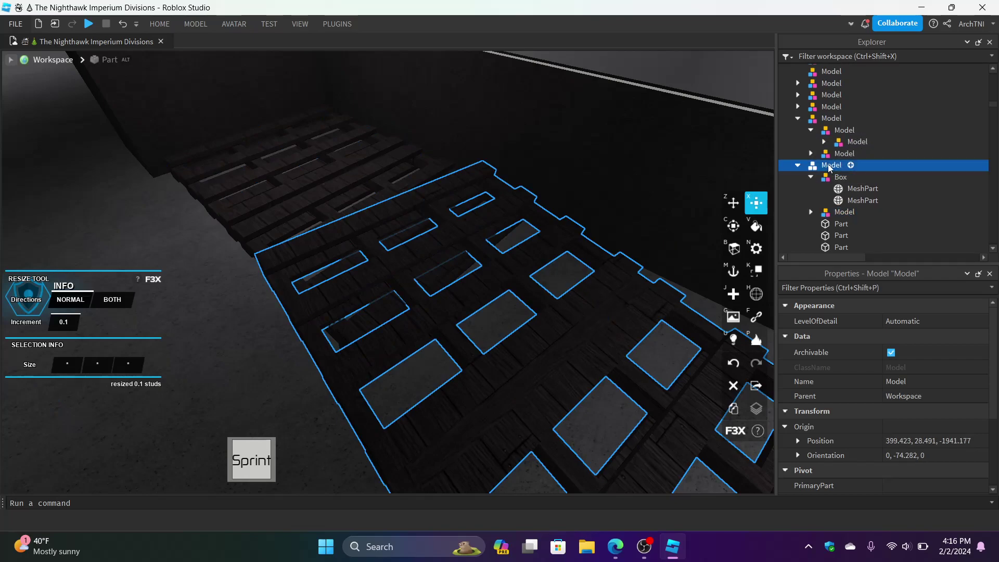
left_click(841, 213)
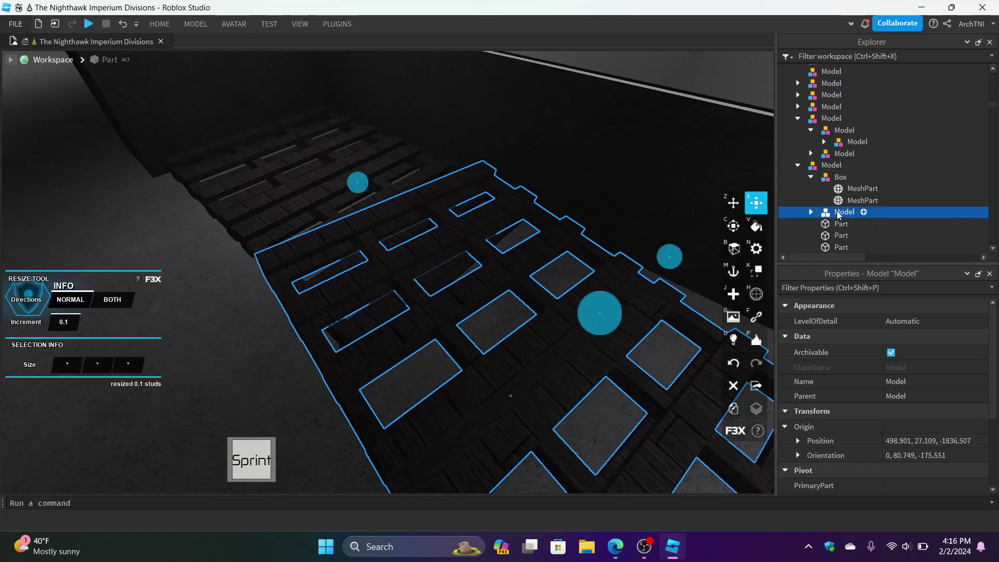
Step: Nest the front pallet's model inside the rear pallet's model in the hierarchy
left_click(406, 167)
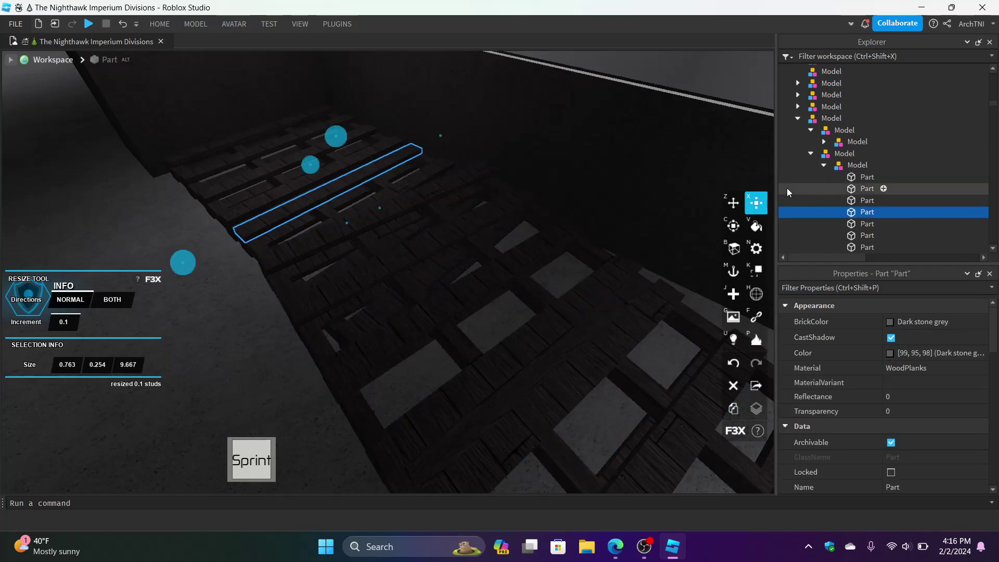
left_click(855, 165)
left_click(615, 286)
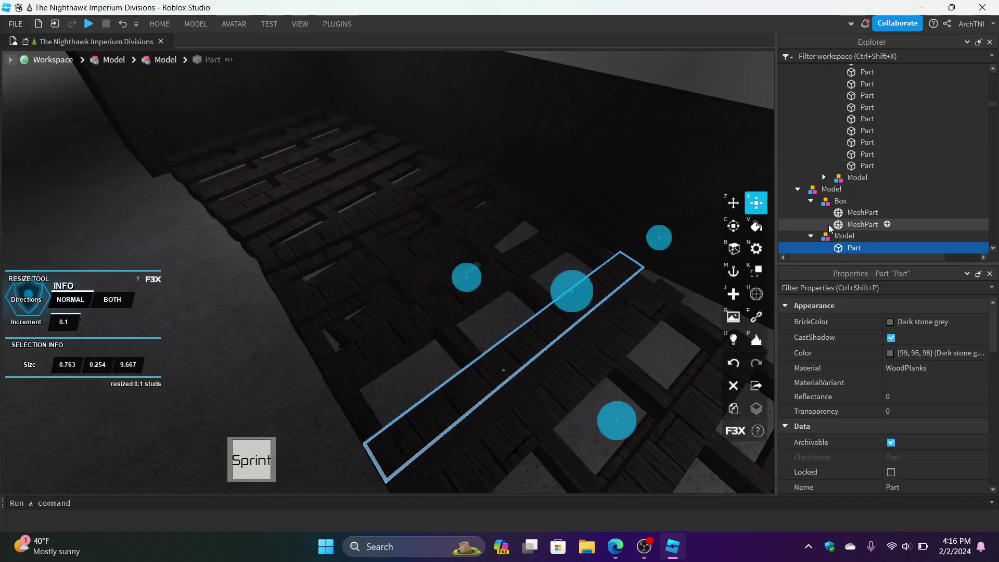
scroll(828, 225, "down", 1)
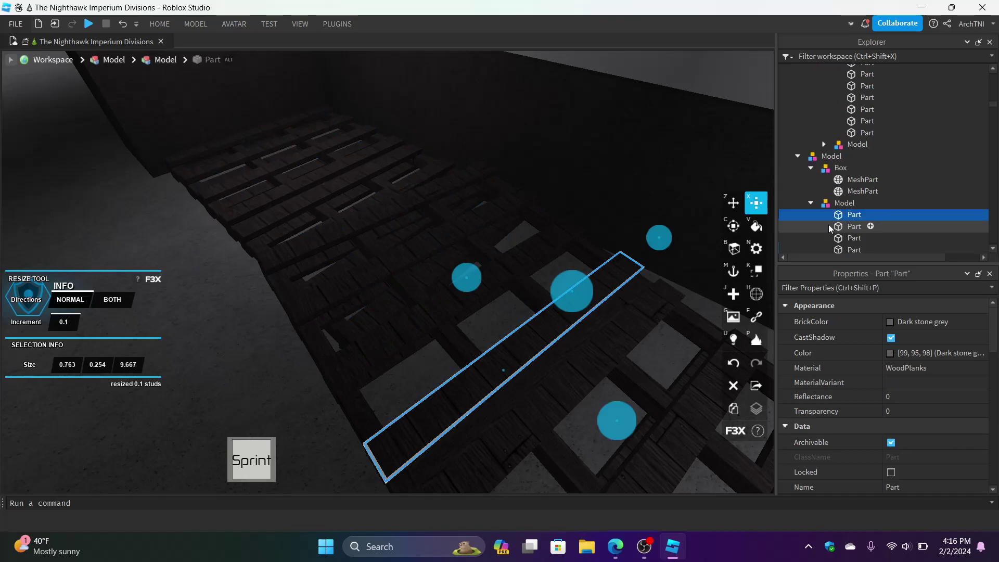
left_click(810, 169)
left_click_drag(848, 181, 874, 185)
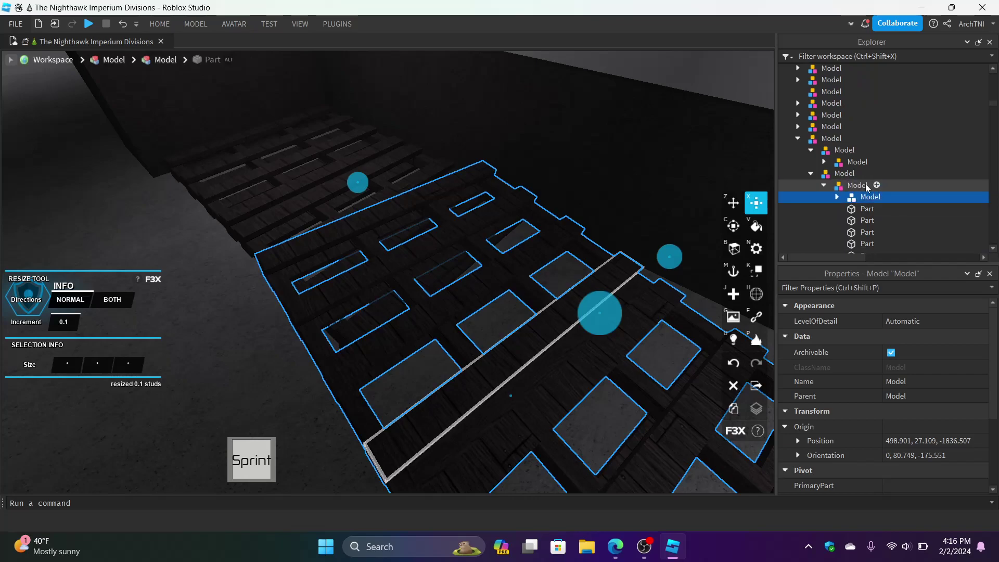
Step: Group the two overlapping pallets into one model and move it 17.4 studs along the global X axis
right_click(861, 187)
left_click(868, 112)
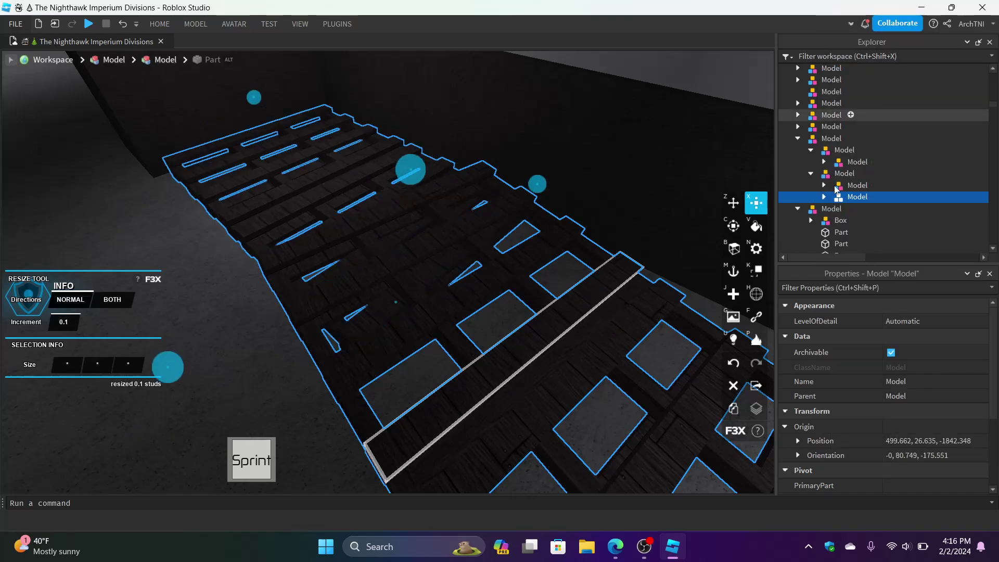
left_click_drag(857, 199, 856, 144)
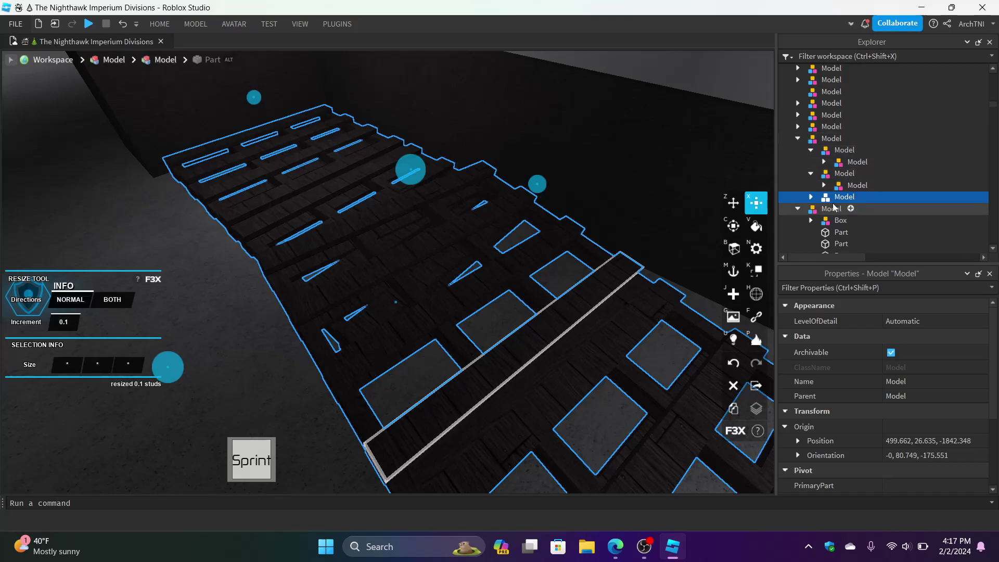
key("f")
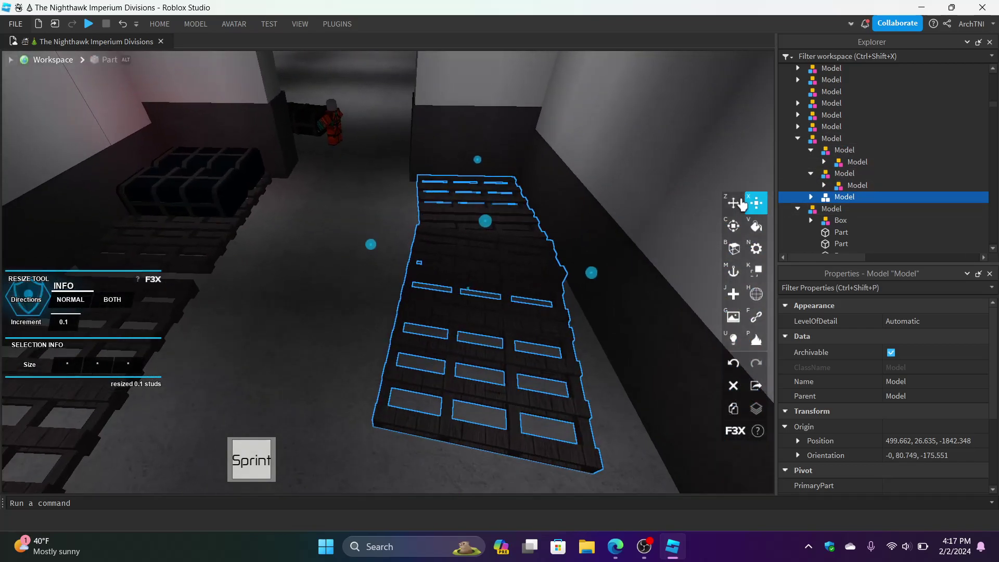
left_click(741, 203)
left_click_drag(593, 269, 543, 271)
Step: Exit Building Tools by F3X and select the whole Big Power Generator model near the yellow staircase
key("a")
right_click_drag(402, 297, 399, 298)
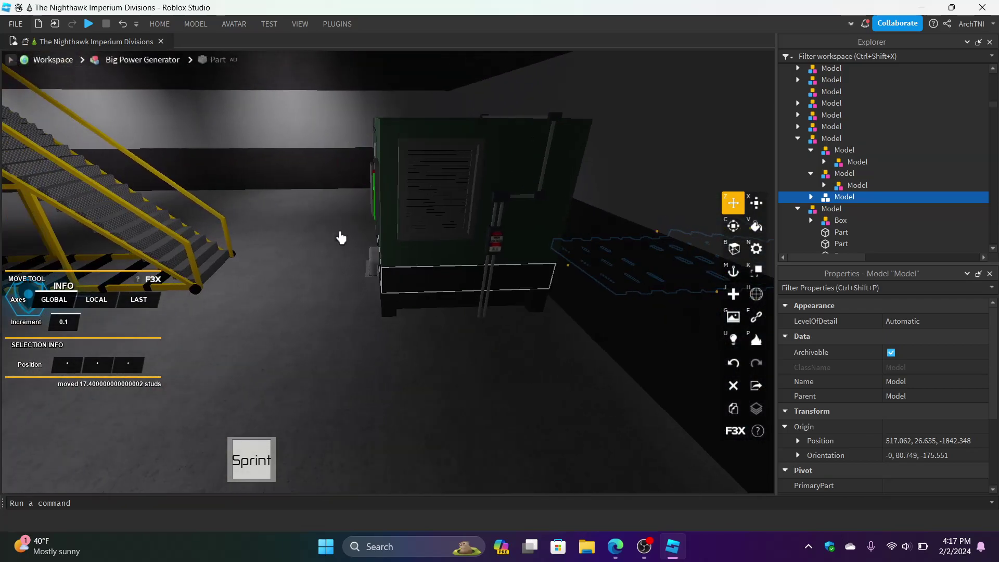
left_click(339, 19)
left_click(381, 273)
left_click(415, 242)
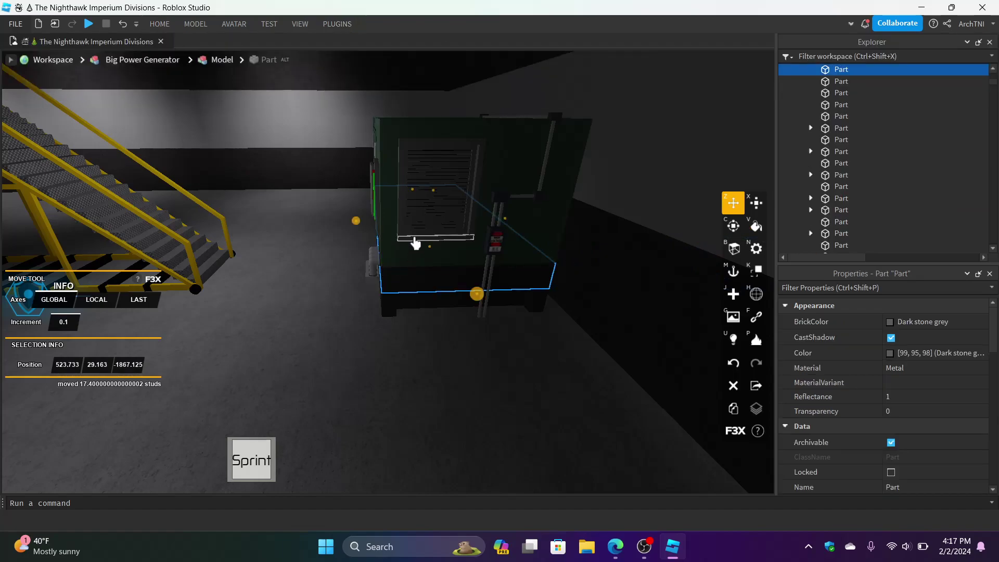
left_click(417, 230)
left_click(409, 275)
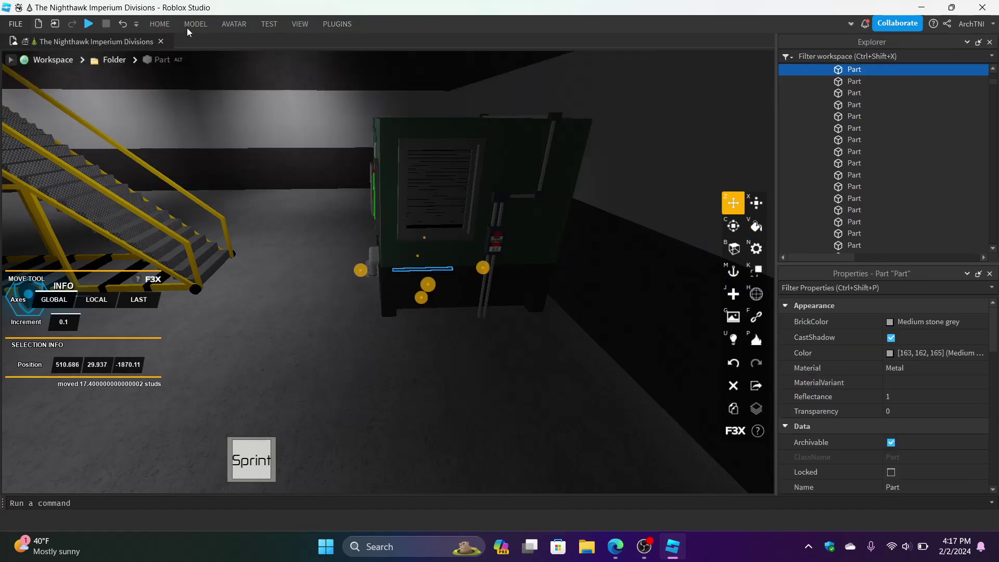
left_click(120, 26)
left_click(336, 24)
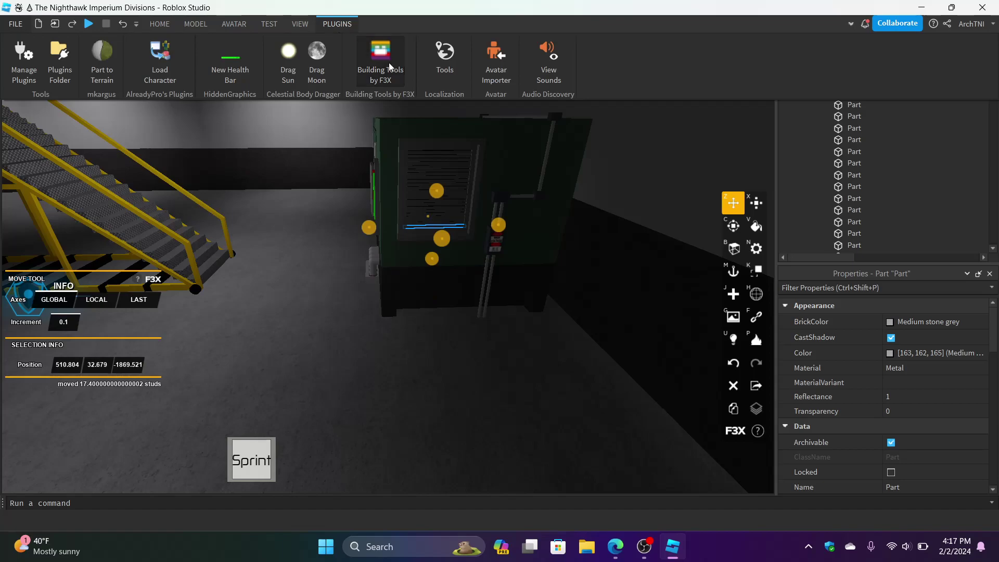
left_click(387, 62)
left_click(337, 167)
left_click(460, 293)
Step: Move the Big Power Generator to the spot cleared of pallets and orient it at 90 degrees
key("s")
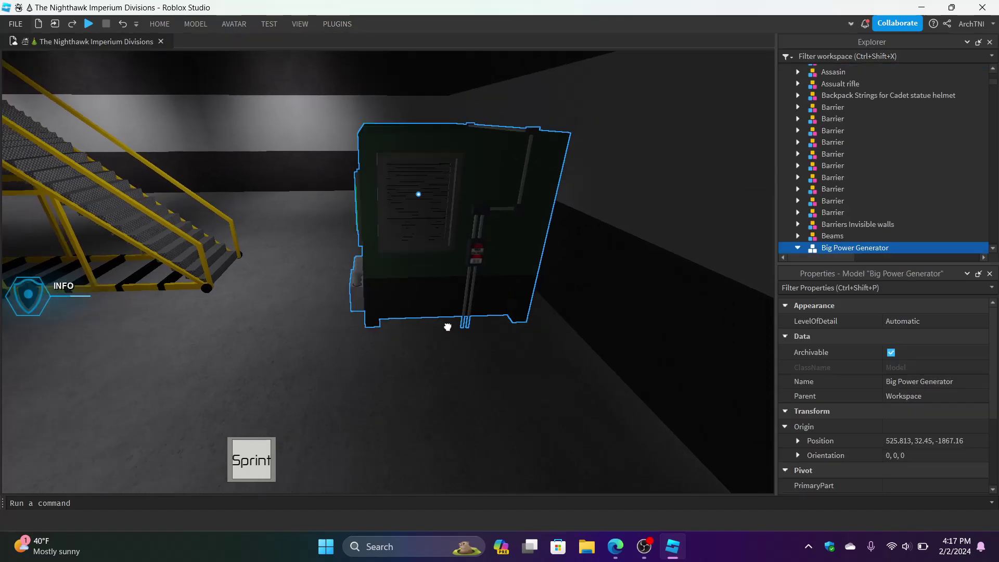
key("d")
left_click_drag(447, 325, 614, 294)
right_click_drag(614, 293, 614, 294)
key("d")
scroll(614, 294, "down", 8)
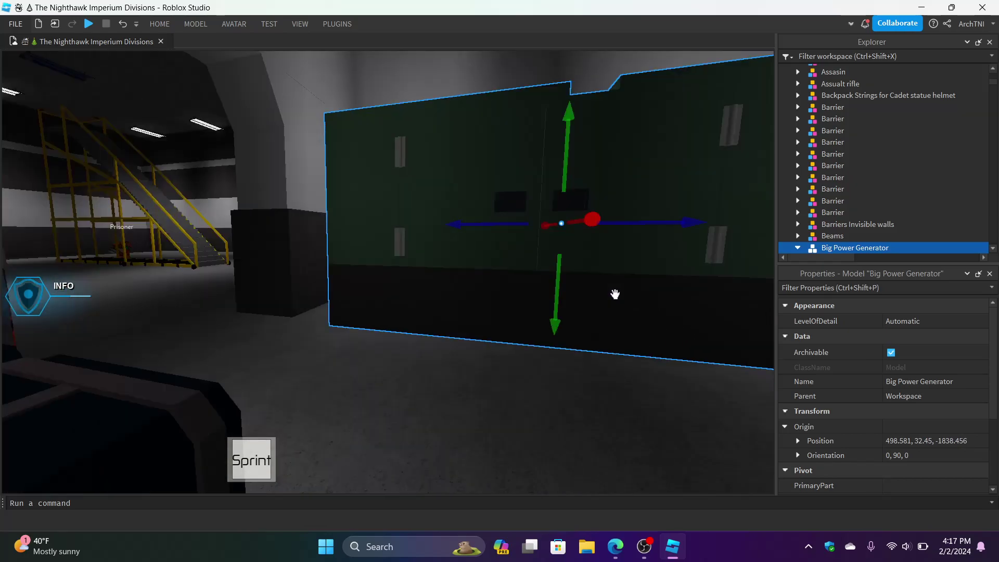
Step: Nudge the Big Power Generator along its axes to fit it between the surrounding walls
key("a")
left_click_drag(566, 269, 547, 271)
key("d")
right_click_drag(546, 271, 550, 272)
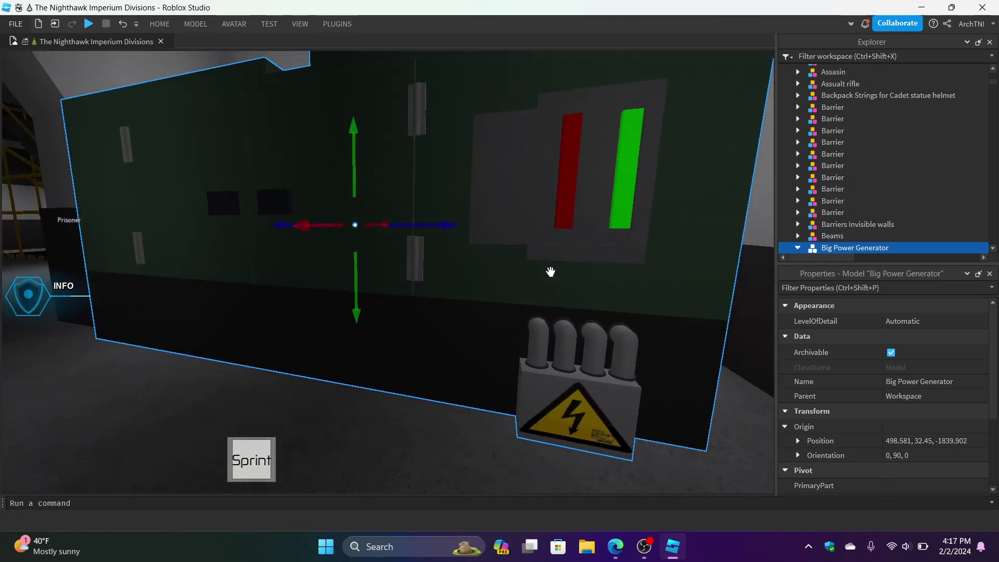
key("s")
key("a")
left_click_drag(450, 234, 440, 232)
key("d")
right_click_drag(439, 232, 438, 232)
left_click_drag(389, 207, 402, 207)
key("d")
right_click_drag(401, 207, 406, 207)
key("d")
key("s")
left_click_drag(448, 215, 427, 215)
key("d")
right_click_drag(483, 257, 485, 258)
key("d")
Step: Select the two wall parts beside the generator together and shift them outward along the X axis
left_click(576, 417)
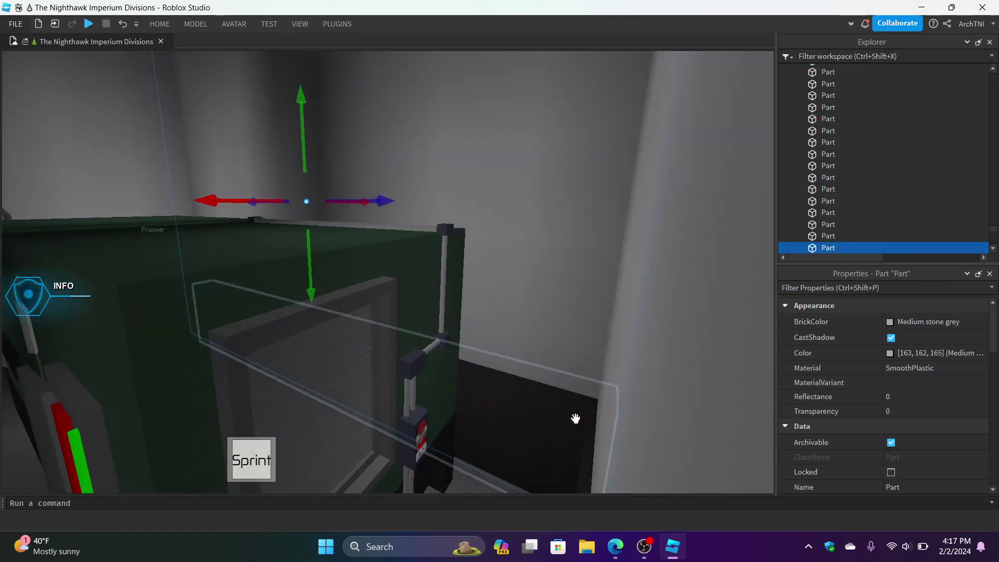
left_click(515, 419, "ctrl")
key("f")
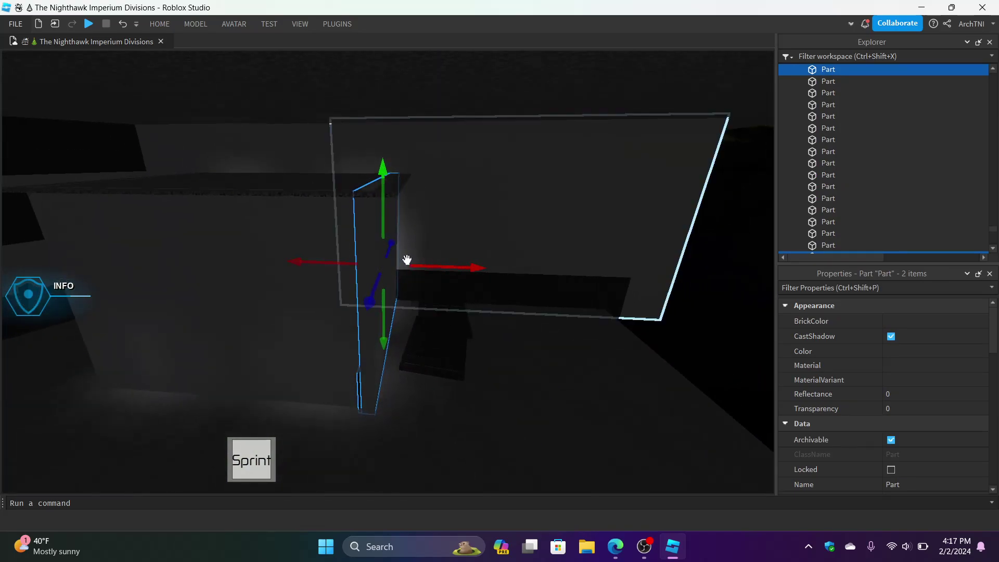
left_click_drag(418, 268, 500, 273)
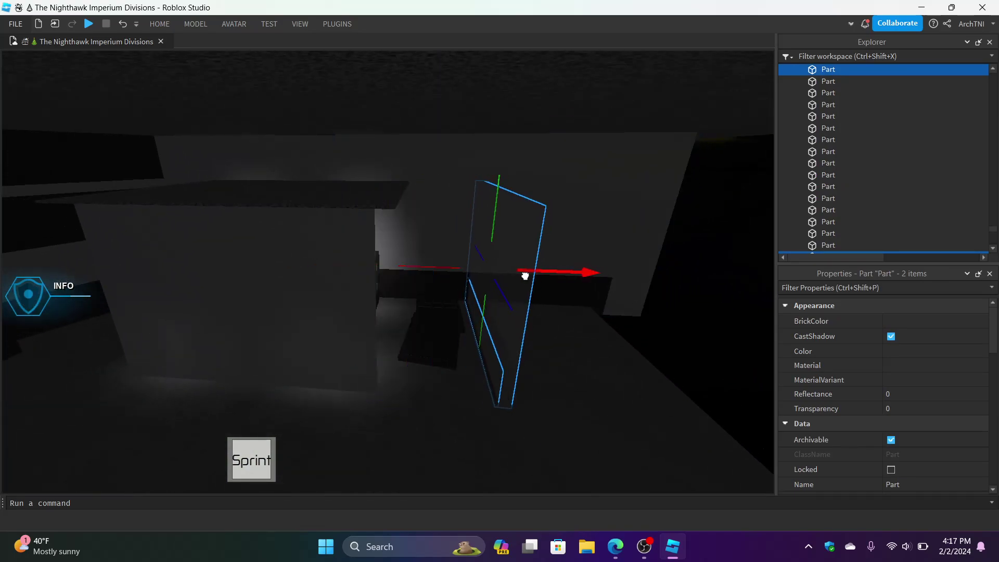
key("w")
right_click_drag(441, 306, 430, 311)
Step: Scale the smooth plastic wall behind the generator to lengthen it across the gap
left_click(439, 302)
left_click(160, 24)
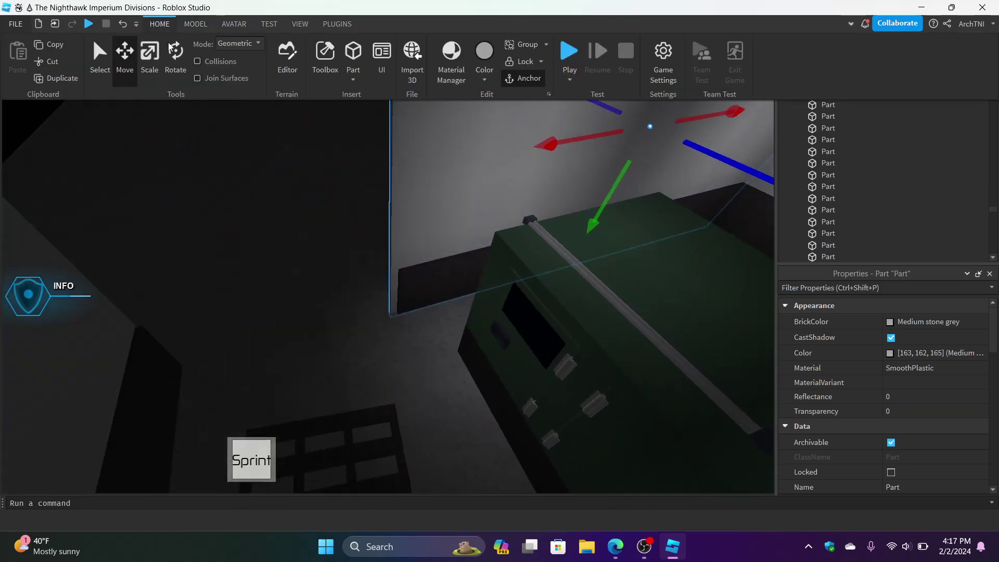
left_click(150, 62)
right_click_drag(434, 201, 438, 201)
left_click_drag(477, 197, 166, 183)
Step: Scale the dark concrete base strip below the wall to match the lengthened wall
left_click(478, 314)
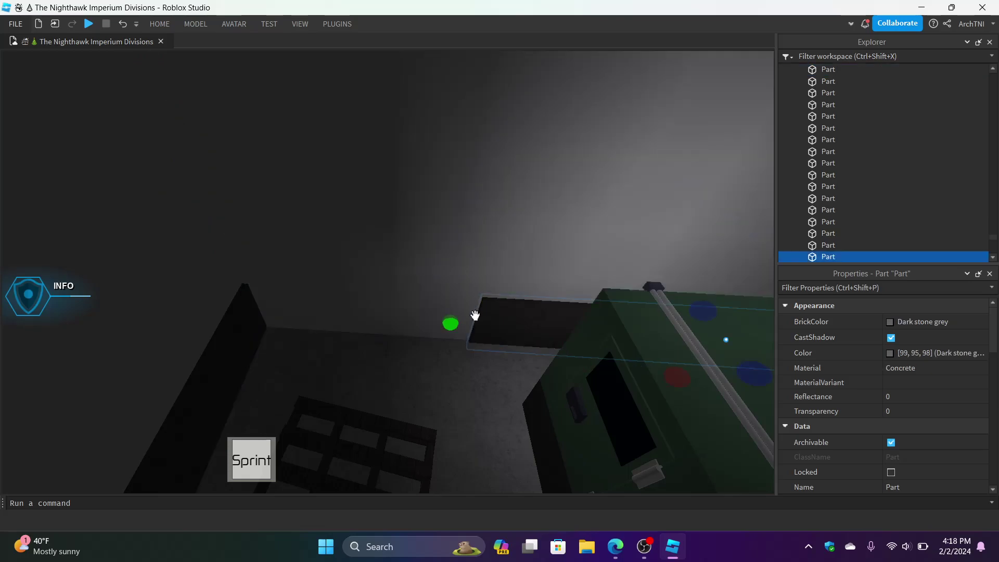
right_click_drag(242, 317, 245, 318)
left_click_drag(510, 346, 512, 427)
Step: Reposition and rotate the Big Power Generator beside the lengthened wall
right_click_drag(479, 341, 480, 340)
key("d")
left_click_drag(489, 270, 433, 345)
key("r")
key("r")
right_click_drag(434, 344, 429, 292)
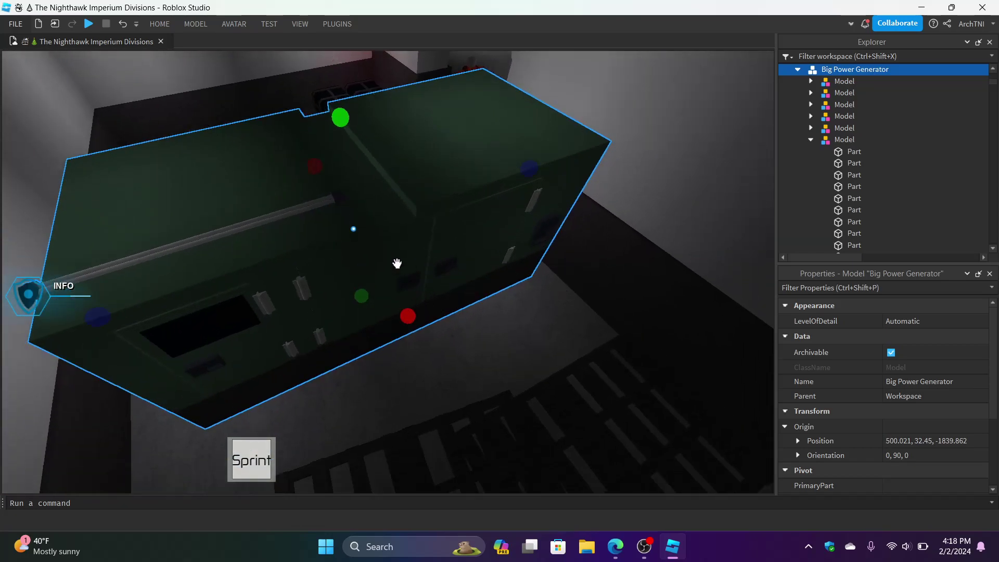
Step: Select the lengthened wall together with its concrete base strip and move both with the Move tool
right_click_drag(440, 344, 440, 344)
left_click(421, 326)
left_click(416, 238, "ctrl")
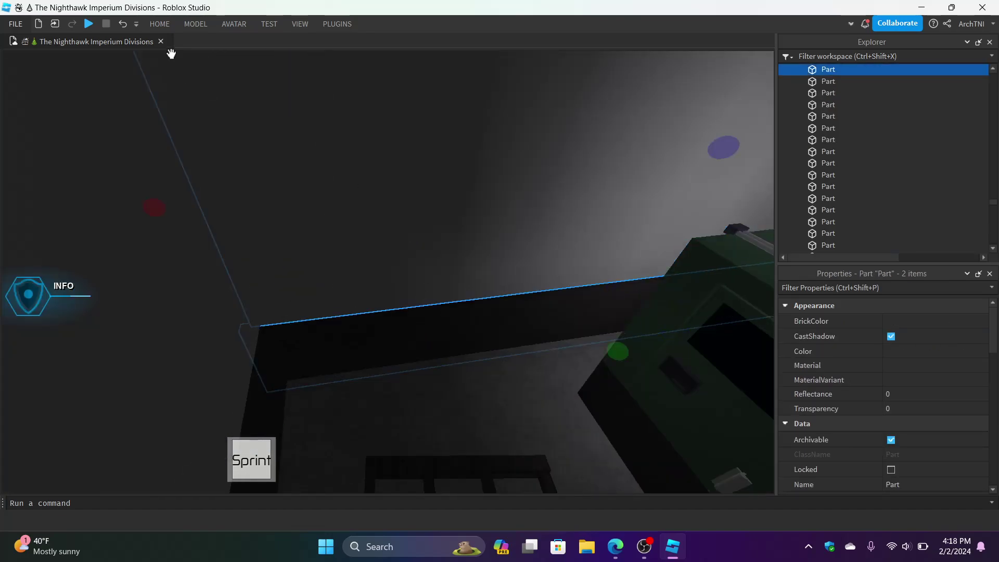
left_click(160, 26)
left_click(125, 58)
right_click_drag(619, 179, 601, 179)
left_click_drag(602, 162, 459, 162)
Step: Scale the concrete base strip to meet the adjoining wall and select the smooth plastic wall
right_click_drag(484, 297, 521, 297)
left_click(266, 332)
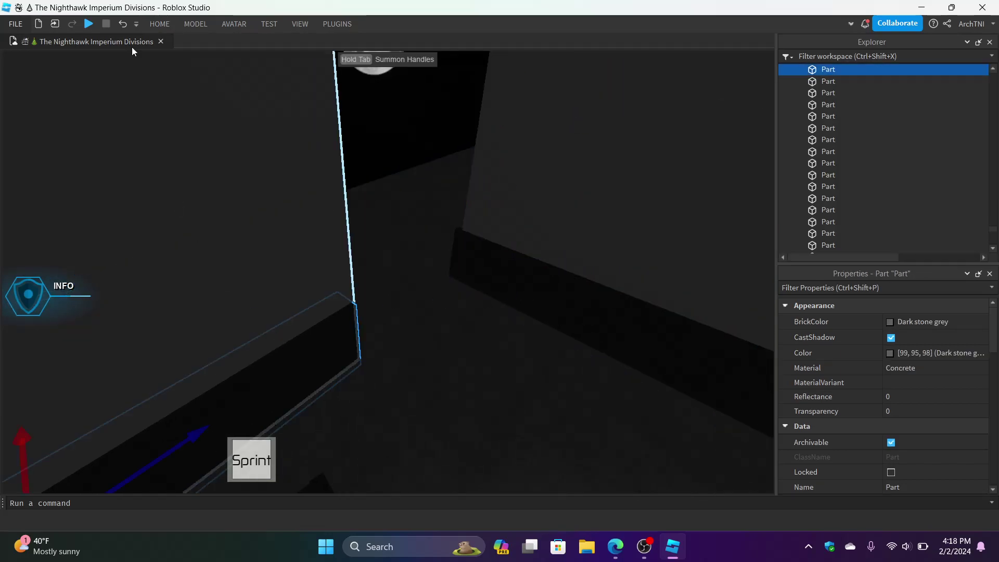
left_click(159, 24)
left_click(148, 49)
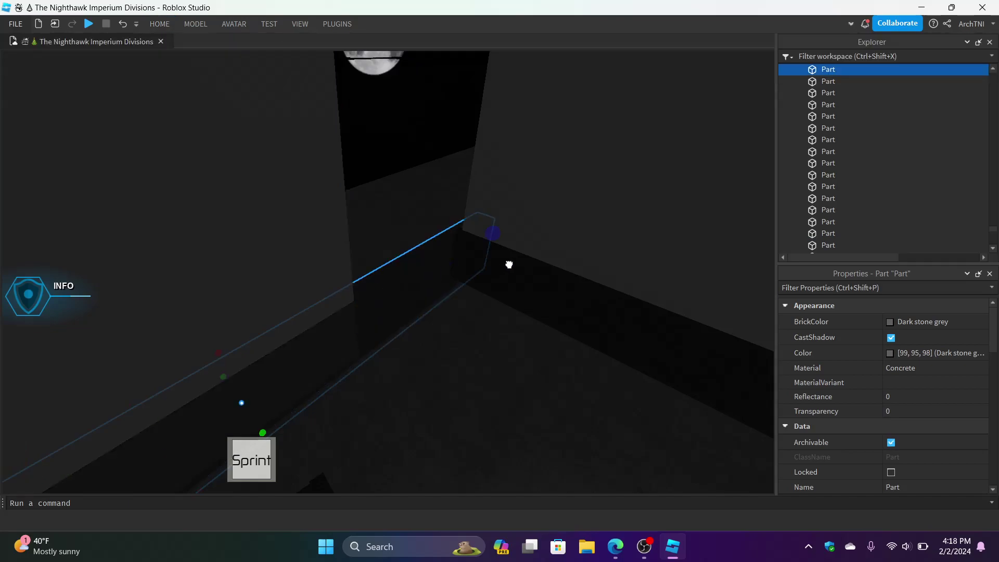
right_click_drag(509, 264, 610, 280)
left_click(376, 261)
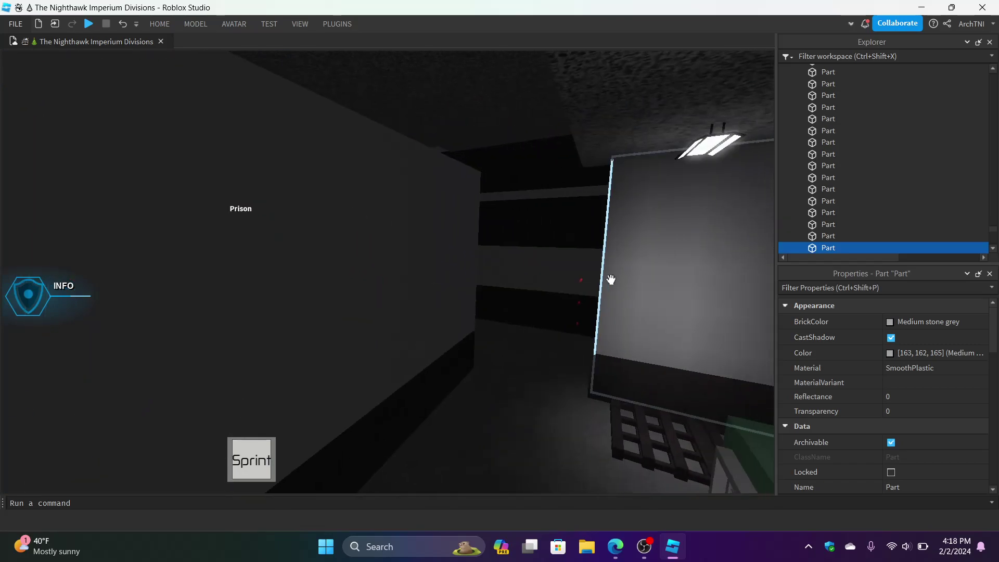
Step: Scale the smooth plastic wall and its concrete base strip to meet the adjoining side wall
left_click_drag(567, 272, 450, 285)
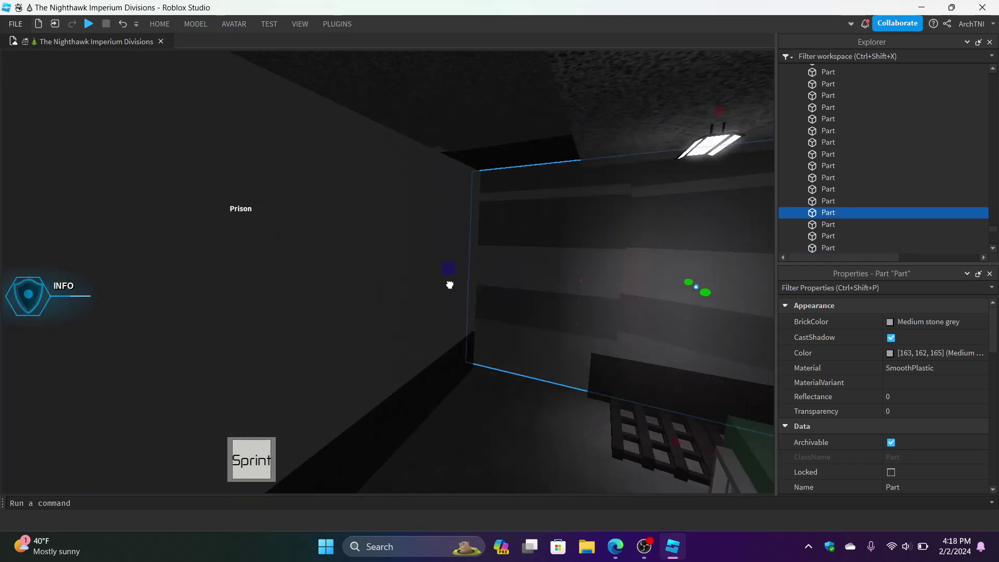
right_click_drag(449, 285, 450, 284)
left_click(394, 283)
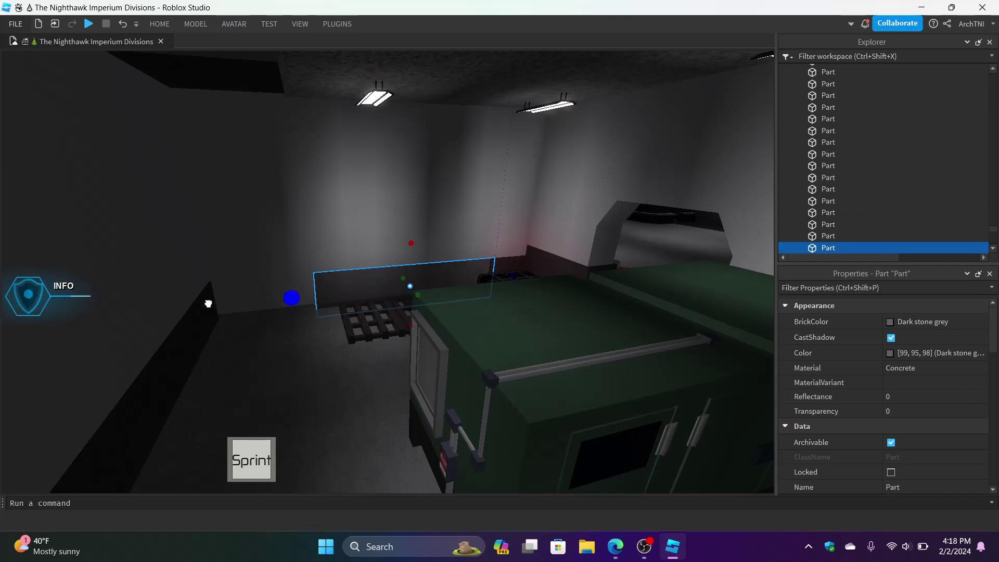
left_click_drag(215, 303, 202, 307)
Step: Scale the pebble ceiling part sideways so it covers the widened generator room
right_click_drag(355, 195, 363, 197)
key("a")
left_click_drag(342, 198, 201, 218)
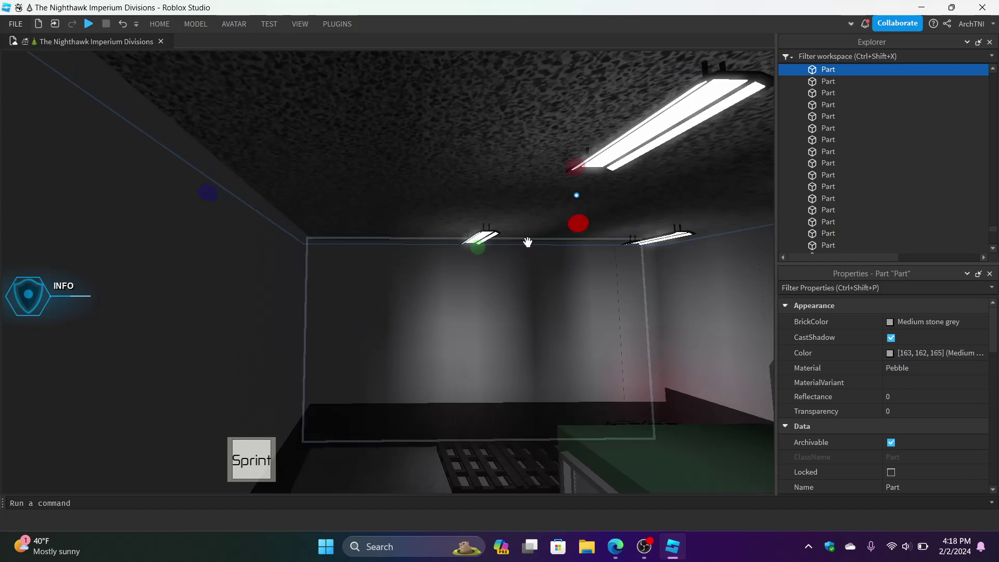
right_click_drag(478, 233, 478, 234)
left_click(452, 203)
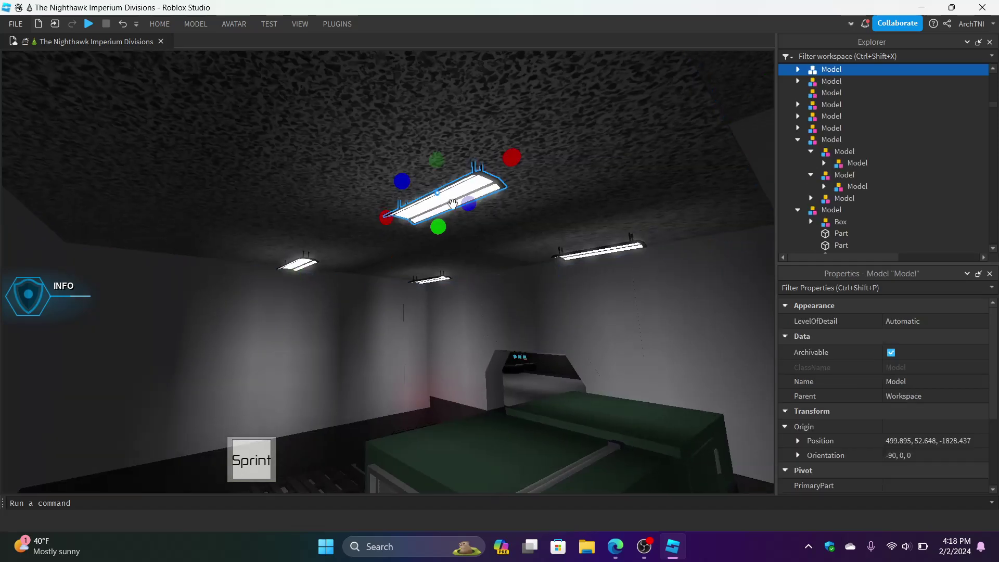
right_click_drag(451, 204, 452, 204)
left_click_drag(461, 181, 639, 202)
key("d")
right_click_drag(620, 206, 416, 201)
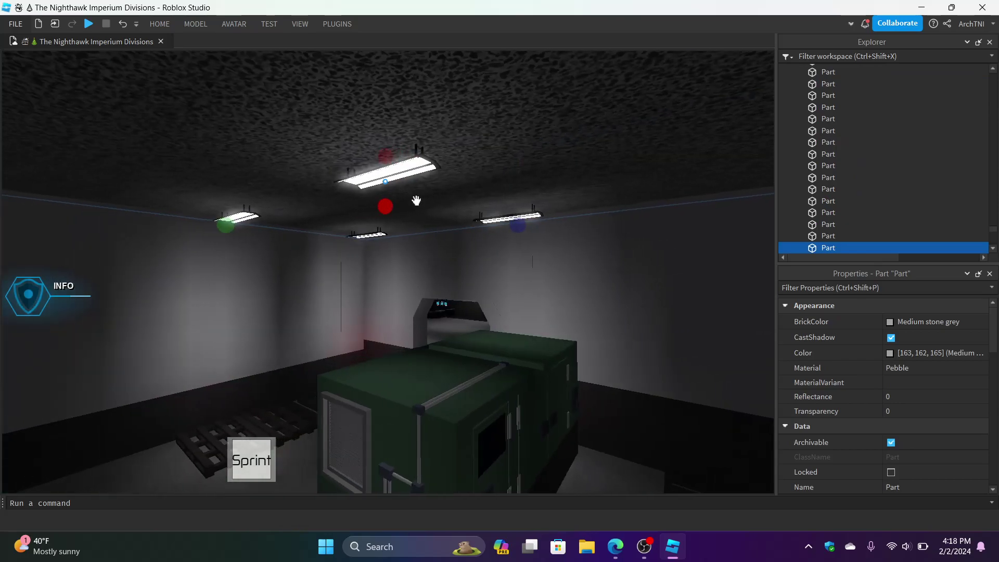
Step: Duplicate two ceiling lights and move the copies sideways to form another row near the side wall
left_click(408, 167)
left_click(236, 216, "ctrl")
left_click(160, 24)
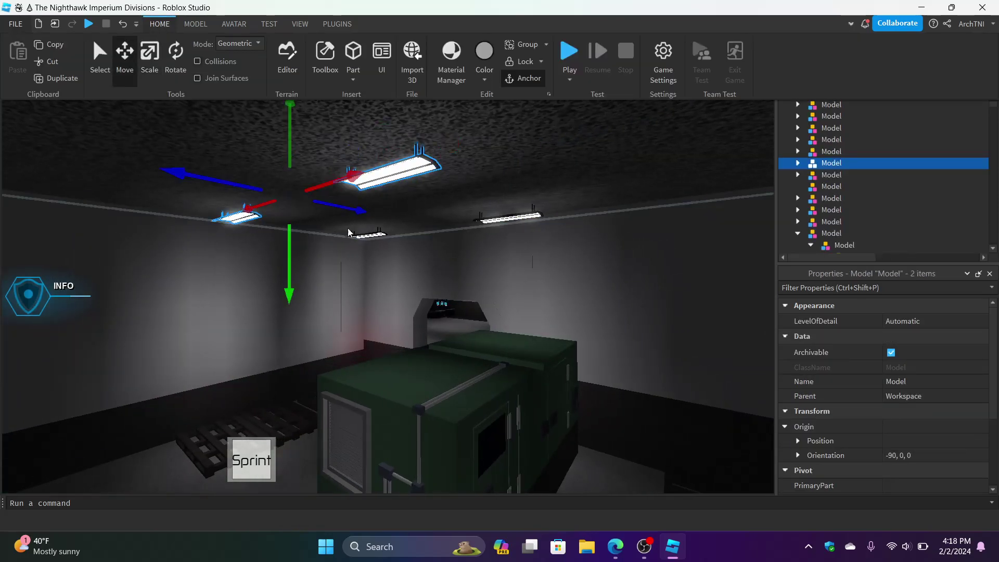
right_click_drag(350, 233, 377, 220)
key("ctrl+d")
left_click_drag(426, 216, 286, 221)
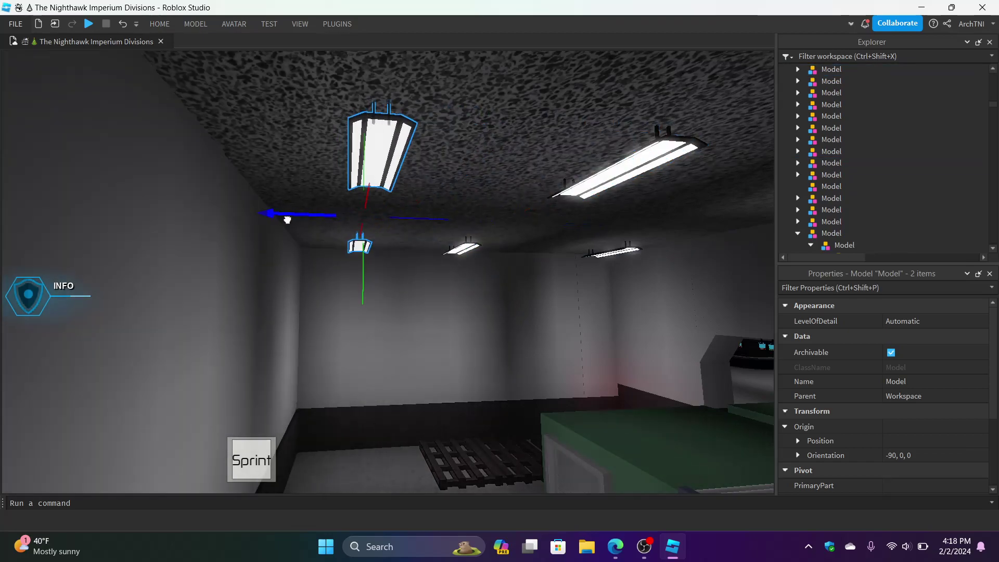
right_click_drag(279, 220, 400, 295)
key("s")
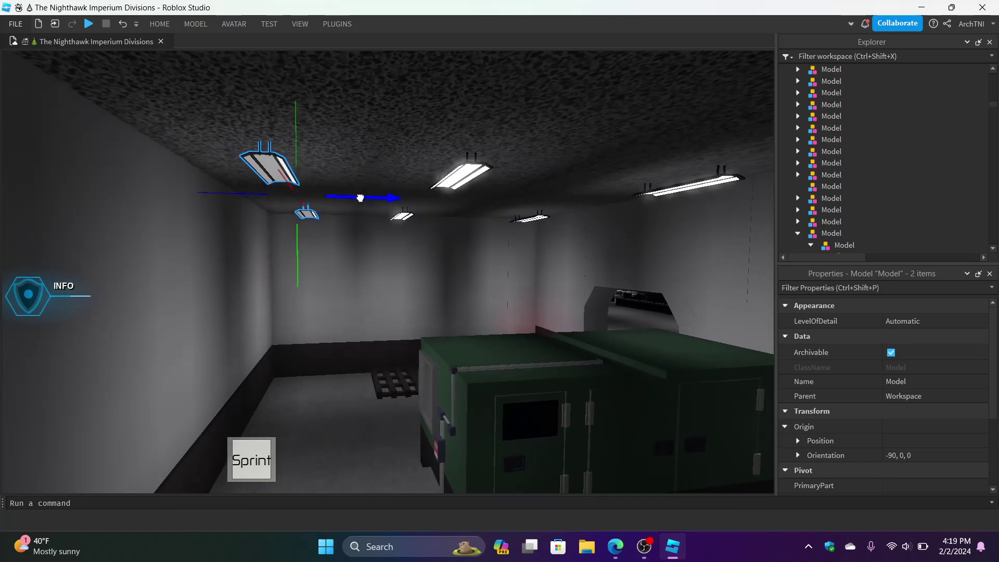
left_click_drag(358, 197, 358, 198)
key("d")
left_click(392, 275)
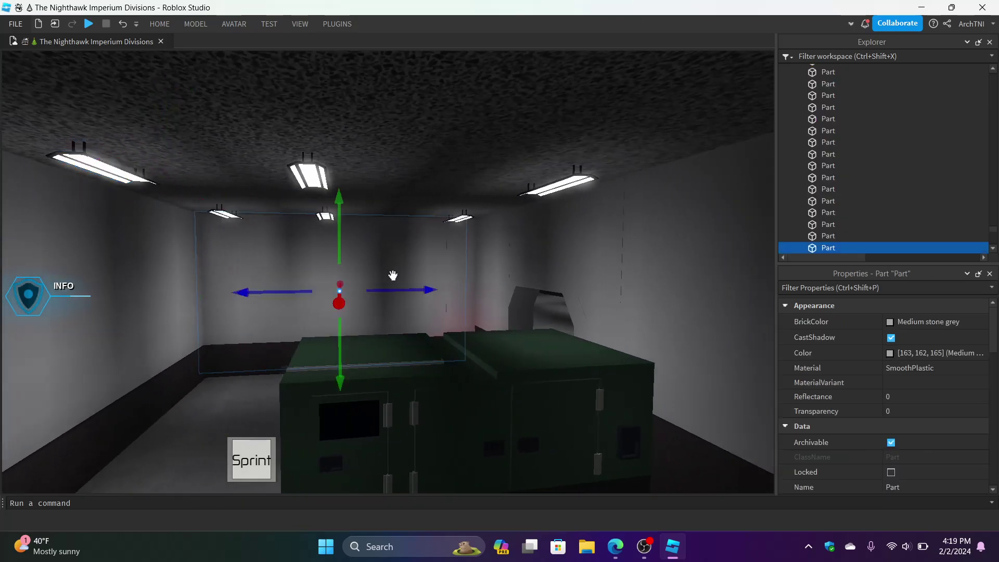
Step: Select both copied ceiling lights again and shift them closer to the side wall
key("a")
key("d")
key("a")
right_click_drag(393, 275, 392, 276)
right_click_drag(439, 207, 363, 211)
left_click(359, 213)
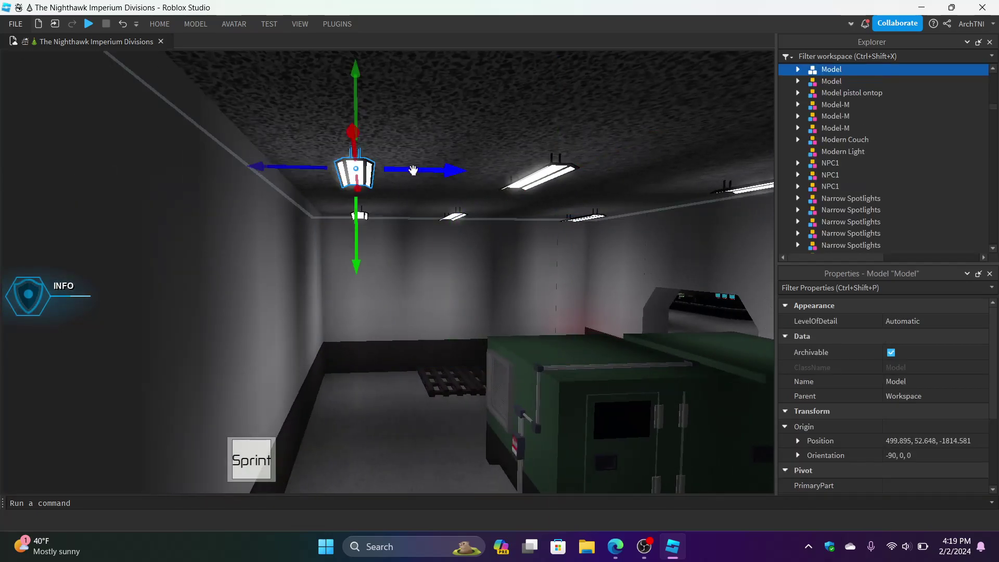
key("d")
right_click_drag(383, 222, 374, 206)
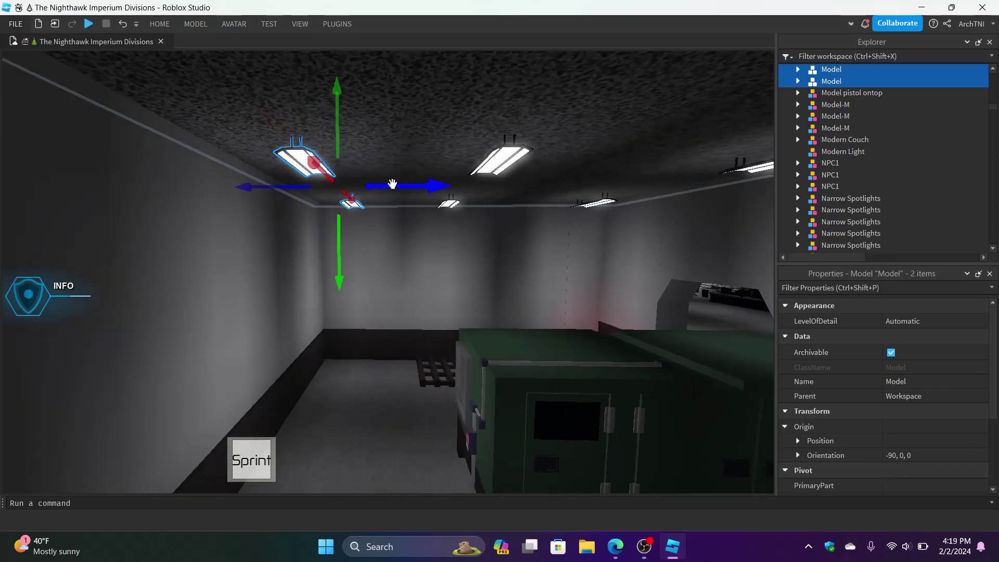
left_click_drag(362, 187, 354, 187)
key("d")
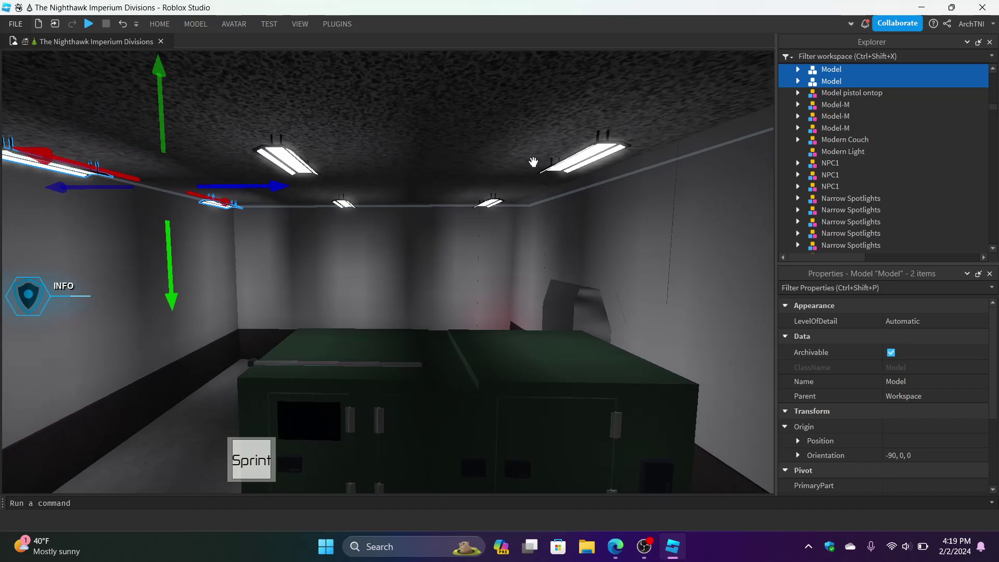
Step: Adjust the copied lights' sideways position around the side wall to even out the spacing between the light rows
key("a")
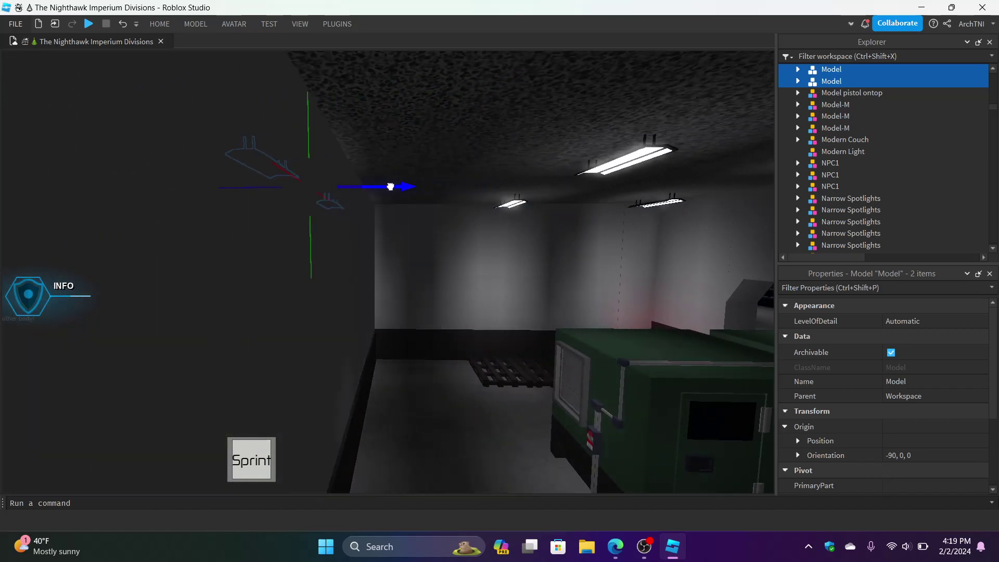
key("d")
key("a")
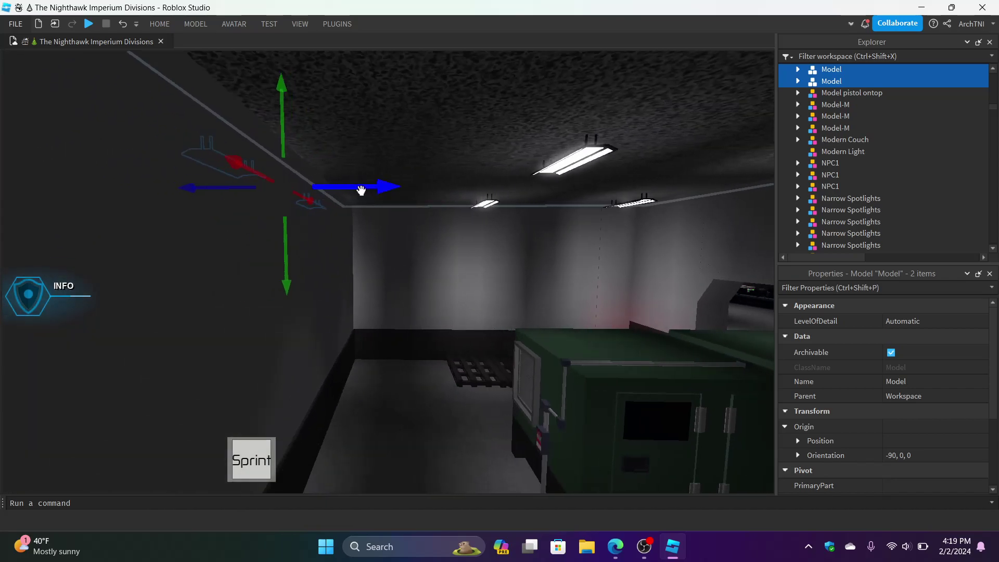
mouse_move(376, 188)
left_mouse_down()
mouse_move(366, 191)
mouse_move(384, 191)
left_mouse_up()
key("d")
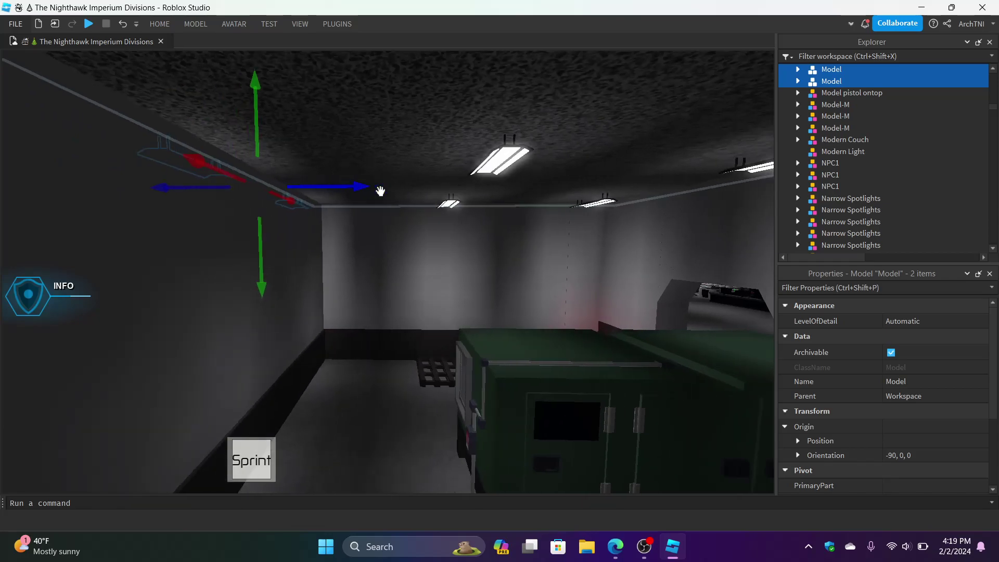
key("w")
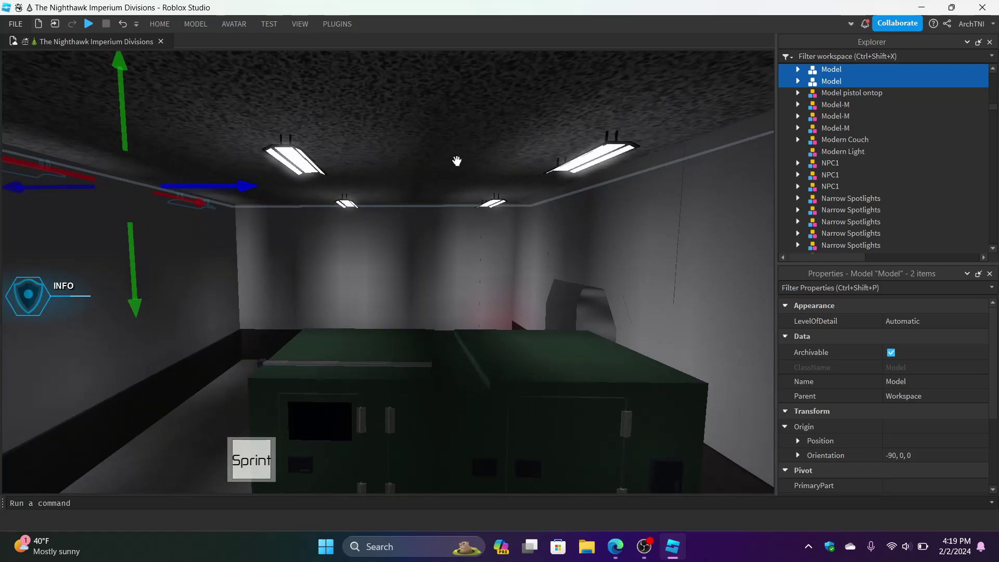
key("a")
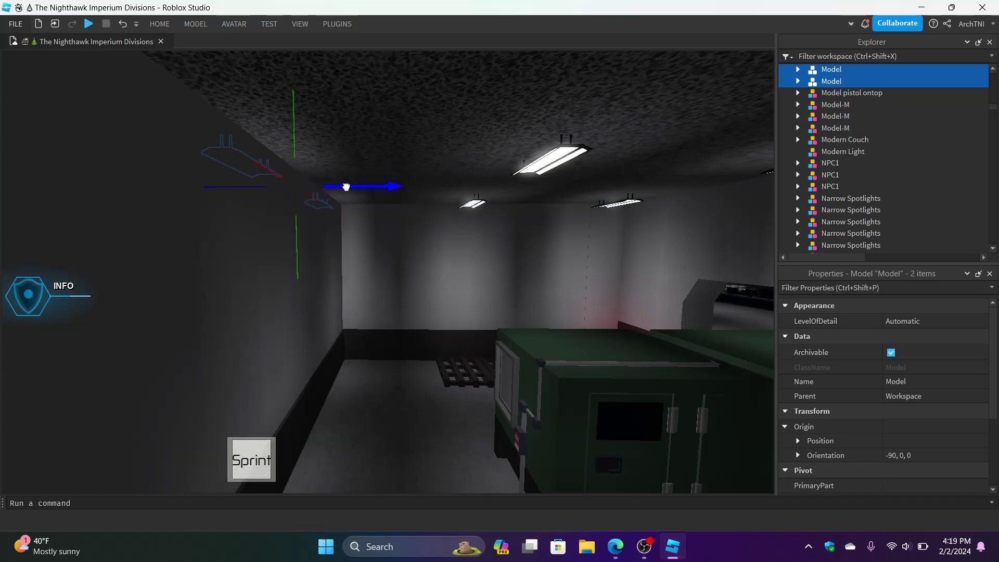
Step: Select the side wall together with its concrete base strip and move both outward past the new light row
left_click(225, 258)
right_click_drag(226, 258, 225, 258)
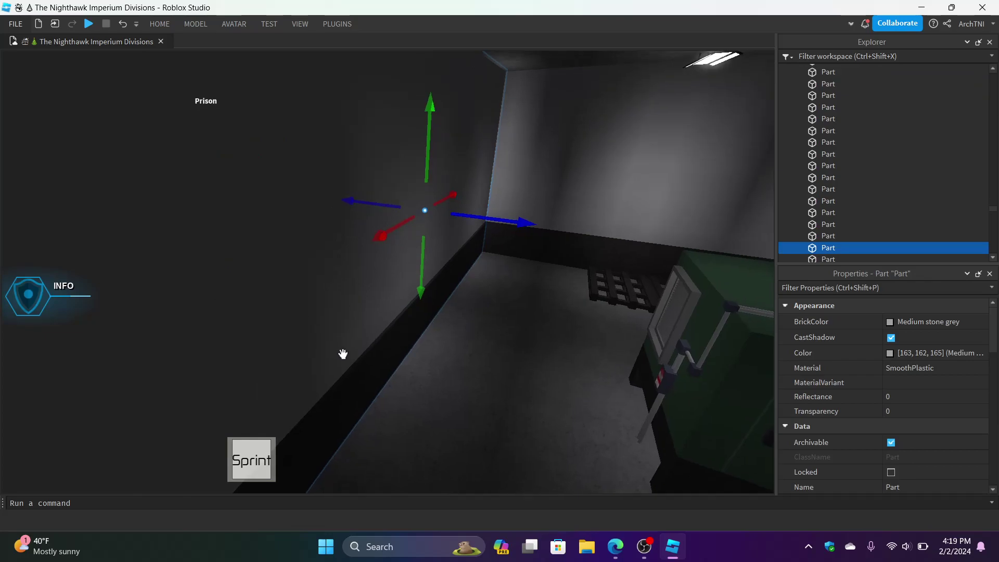
key("Delete")
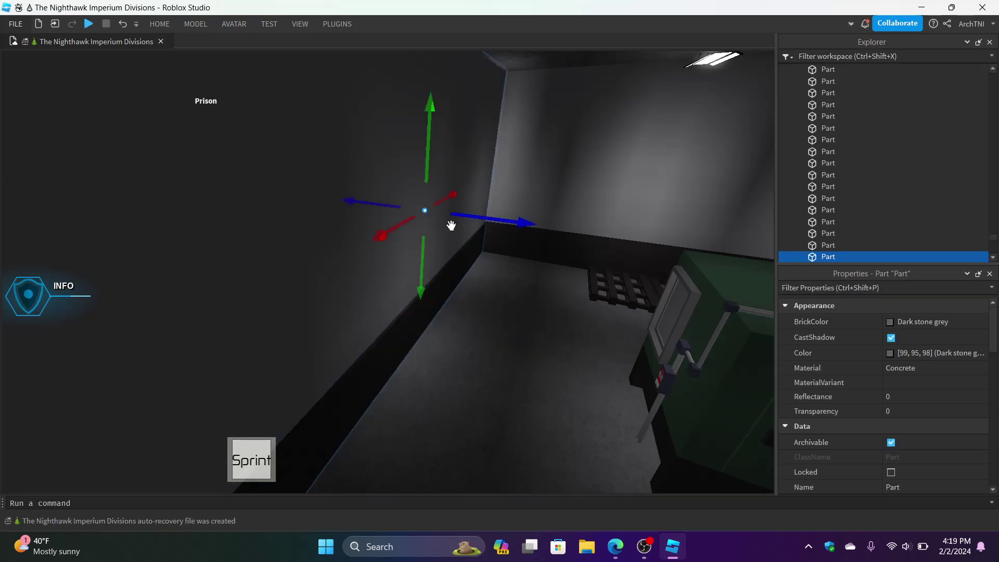
left_click(387, 356)
left_click(485, 239, "ctrl")
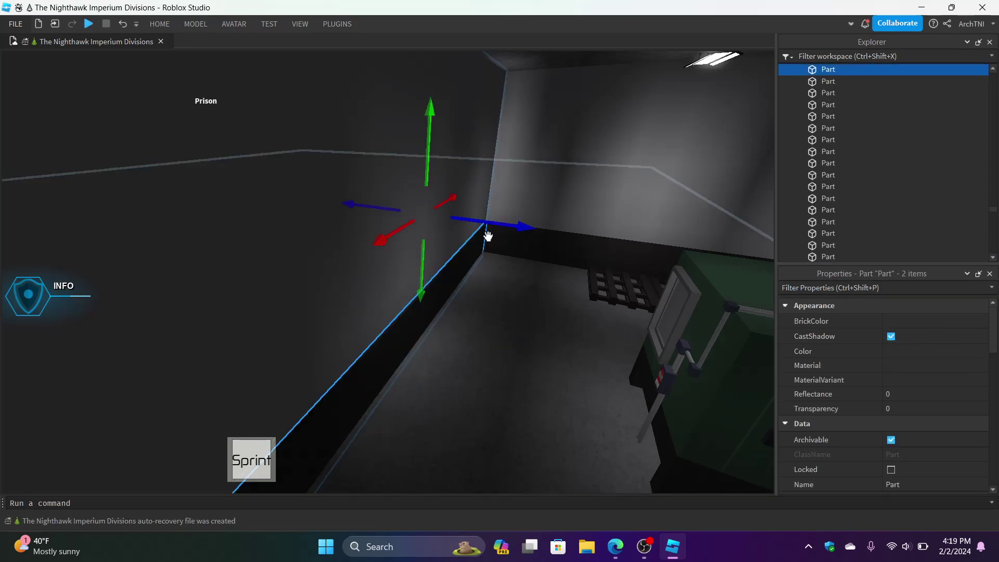
left_click_drag(492, 218, 383, 208)
key("a")
right_click_drag(401, 243, 391, 247)
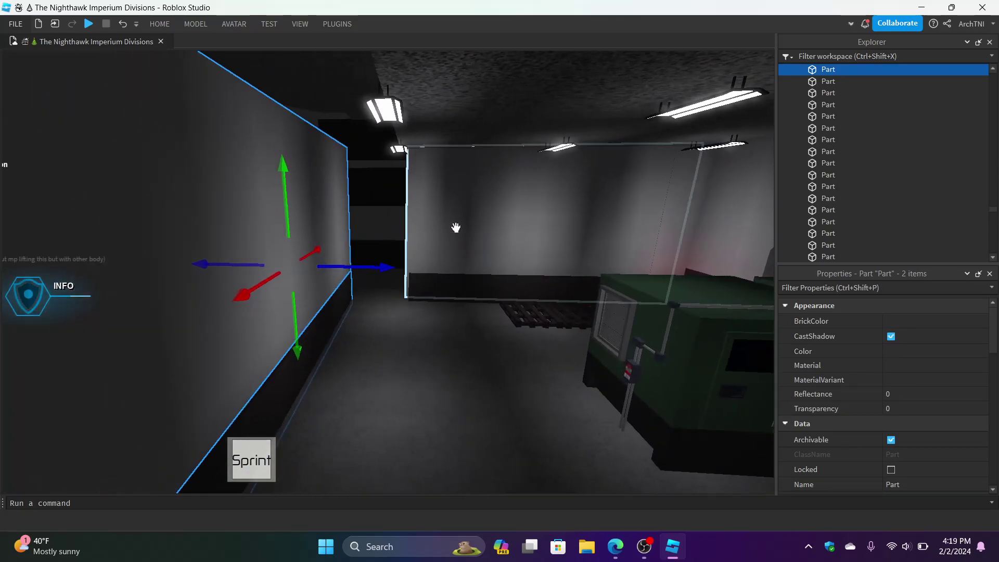
Step: Scale the end wall and its concrete base strip to meet the relocated side wall
left_click(439, 300)
left_click(183, 26)
left_click(161, 25)
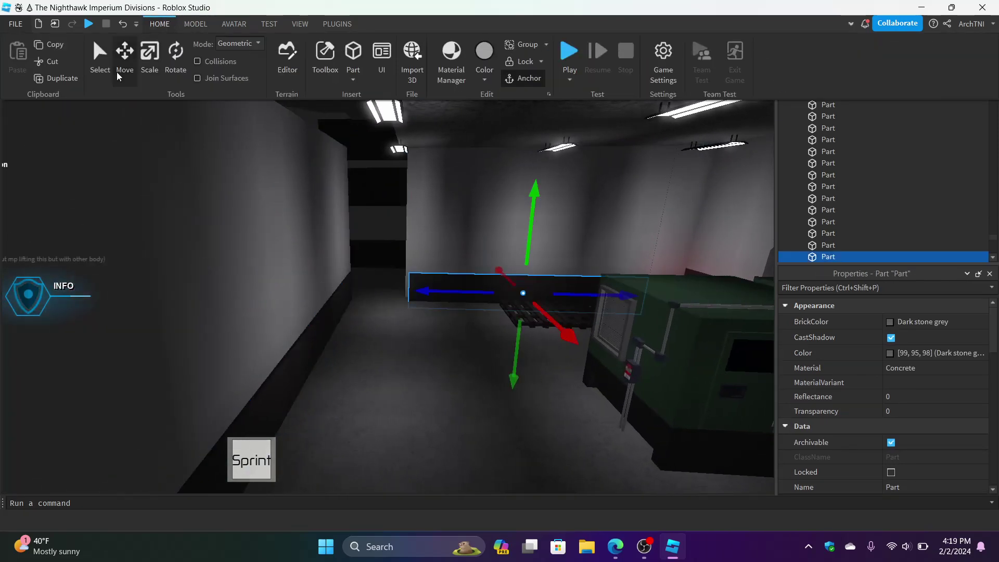
left_click(147, 67)
left_click_drag(386, 291, 332, 293)
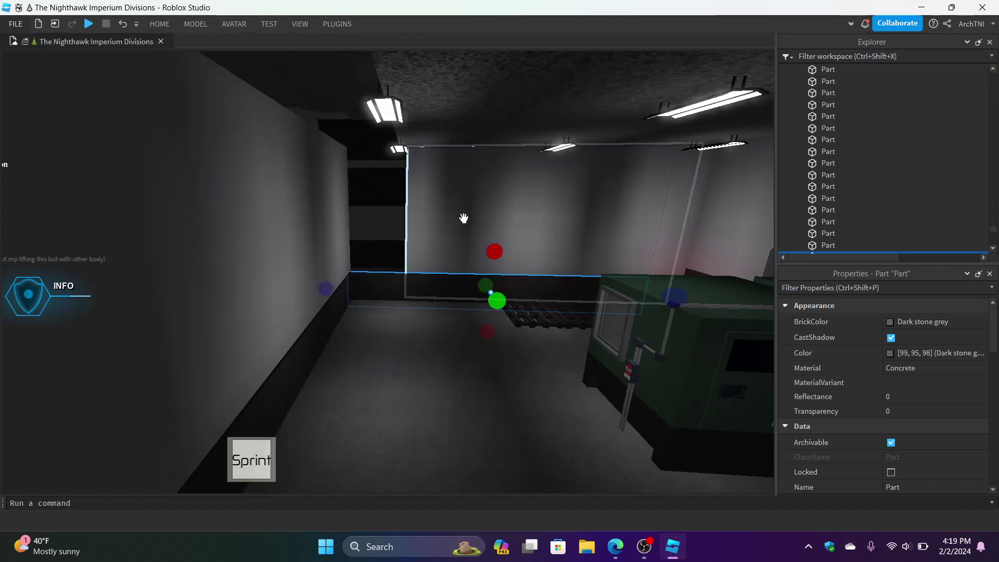
left_click_drag(397, 212, 335, 234)
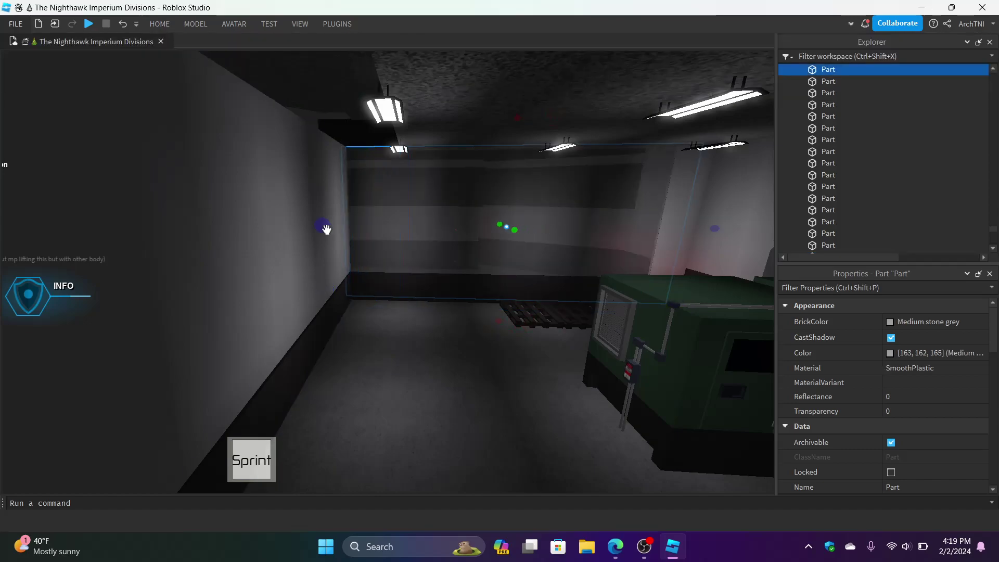
Step: Scale the pebble ceiling out to the relocated side wall and check its edge from above
middle_click_drag(323, 239, 380, 174)
left_click_drag(293, 247, 195, 279)
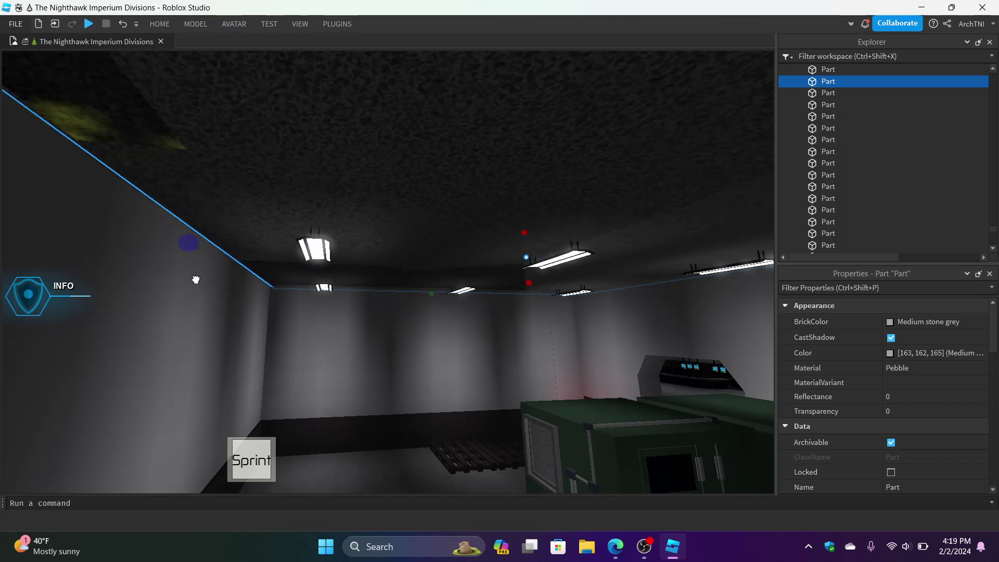
right_click_drag(276, 297, 277, 297)
key("s")
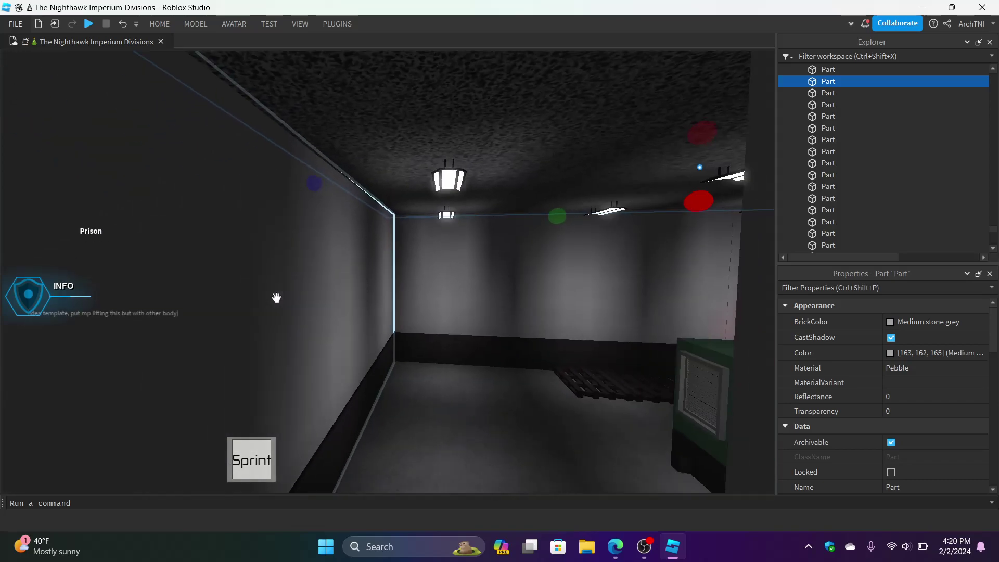
key("e")
left_click(371, 198)
key("a")
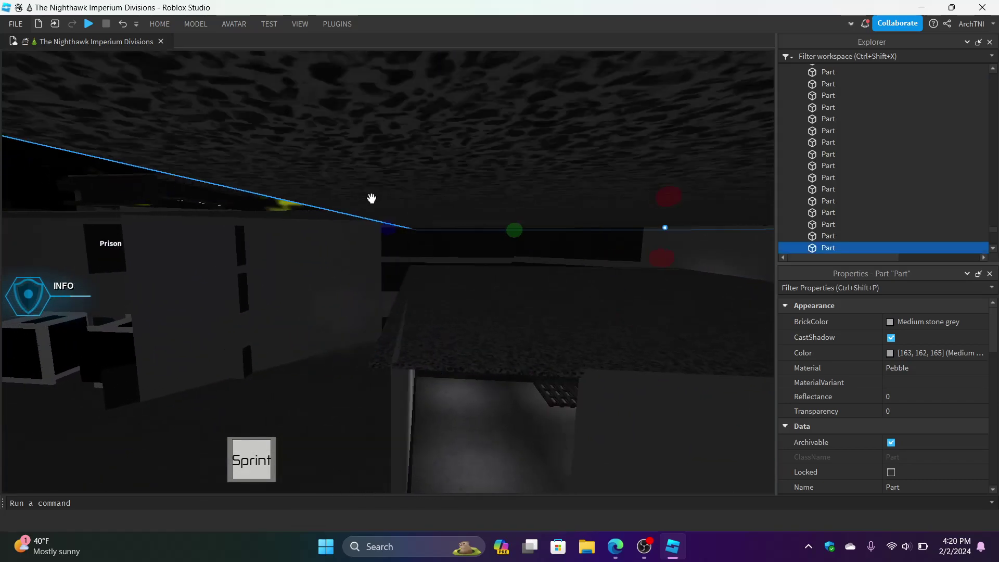
left_click(468, 167)
right_click_drag(469, 167, 468, 167)
key("w")
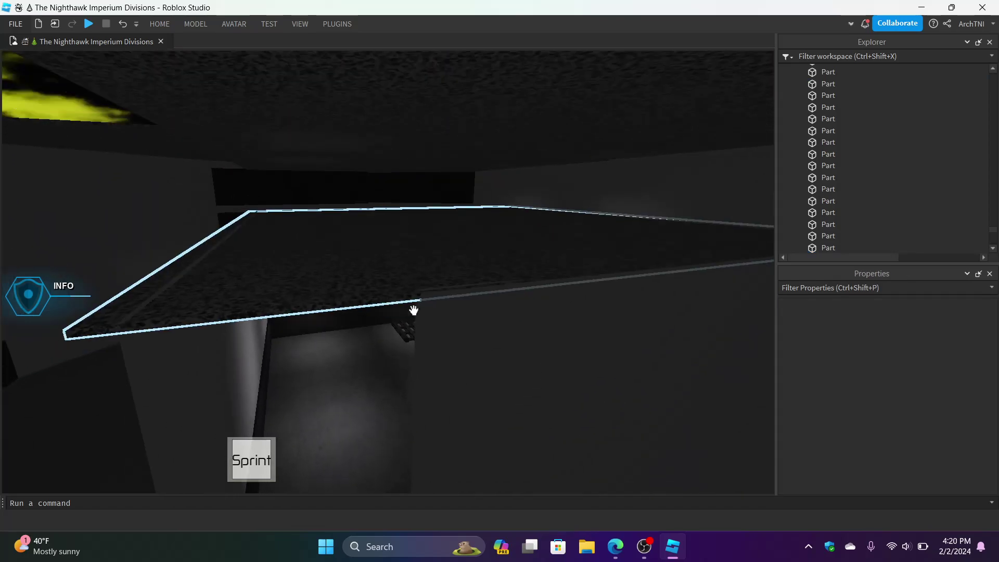
Step: Scale the wall at the opposite end and its concrete base strip to close the gap to the side wall
left_click(465, 349)
right_click_drag(393, 368, 393, 368)
key("s")
left_click_drag(425, 323, 315, 344)
key("s")
right_click_drag(404, 363, 418, 362)
key("w")
left_click_drag(418, 362, 382, 376)
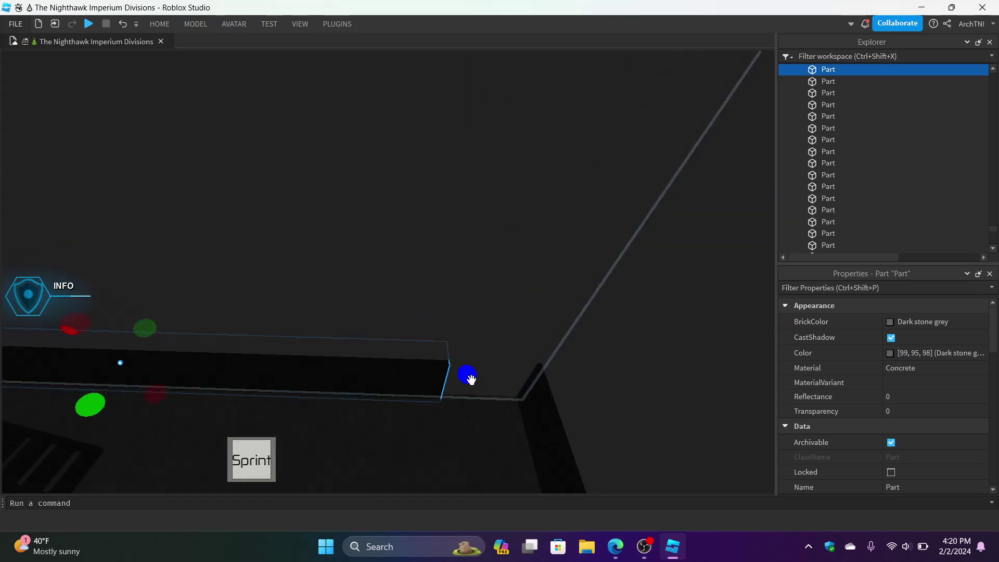
right_click_drag(568, 392, 570, 392)
right_click_drag(551, 461, 562, 408)
Step: Select the Big Power Generator and lower it slightly onto the floor with the Move tool
left_click_drag(421, 347, 398, 336)
left_click(158, 26)
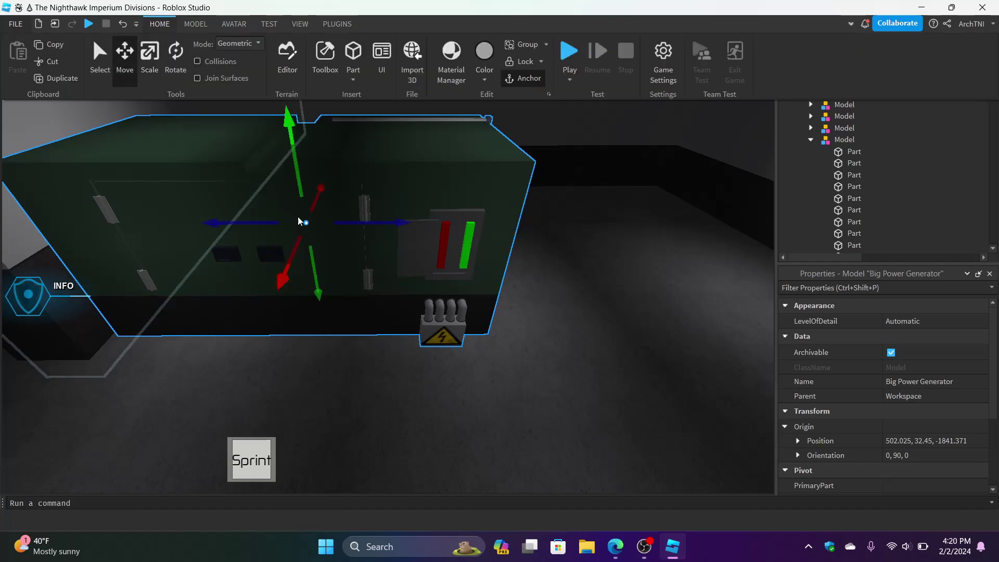
left_click_drag(291, 164, 292, 170)
right_click_drag(468, 320, 474, 276)
key("w")
scroll(473, 274, "up", 10)
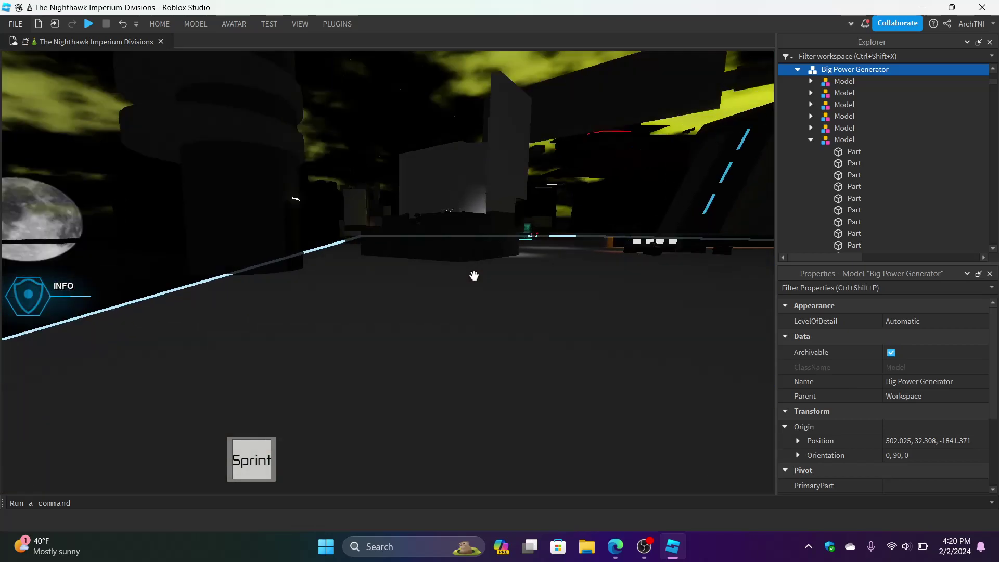
scroll(473, 276, "up", 10)
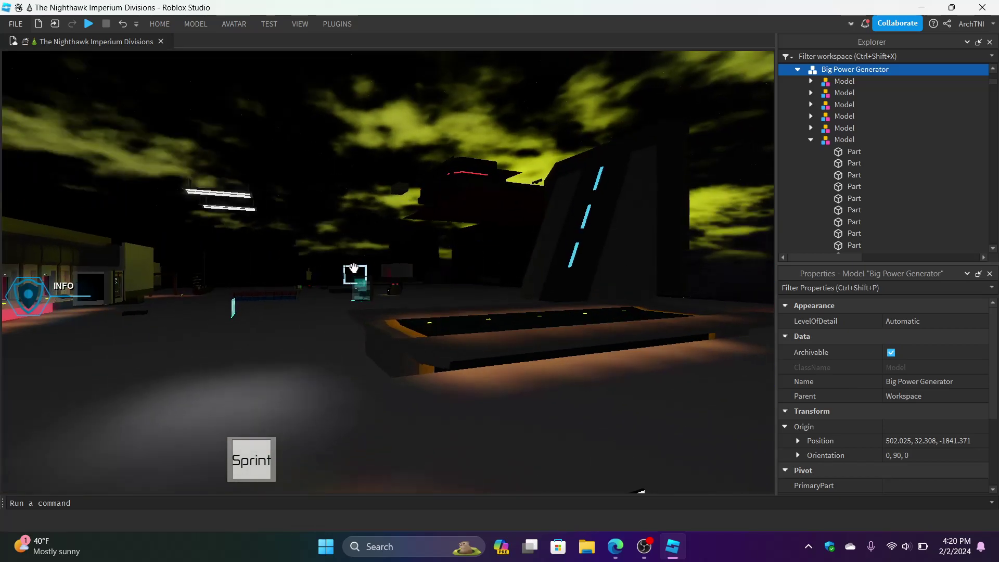
scroll(354, 268, "up", 10)
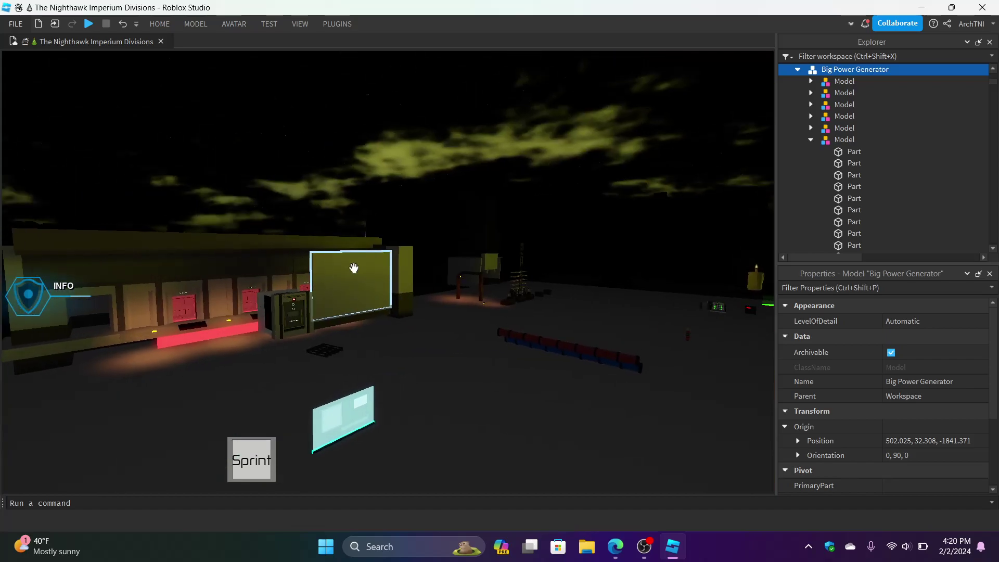
scroll(354, 267, "up", 10)
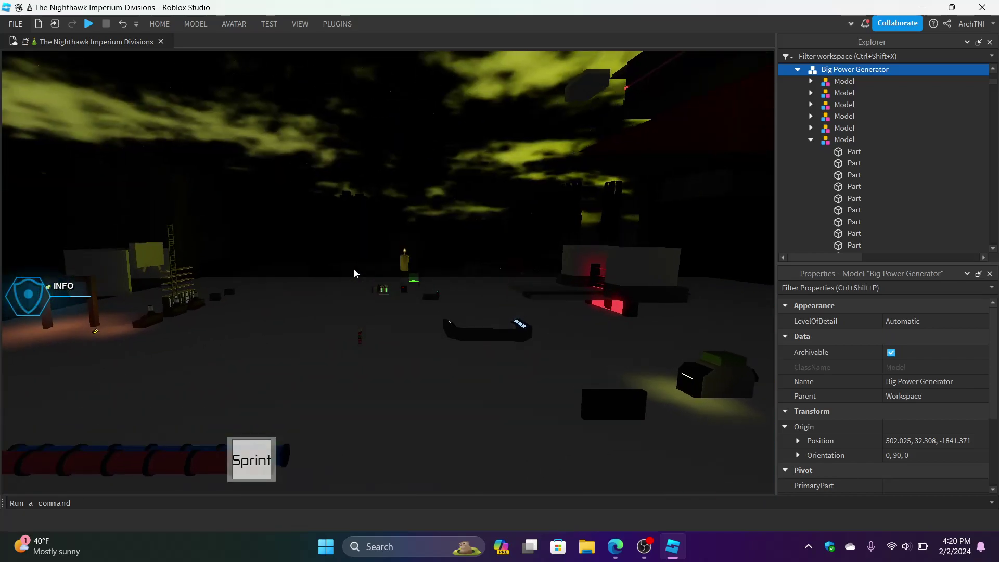
scroll(354, 268, "up", 8)
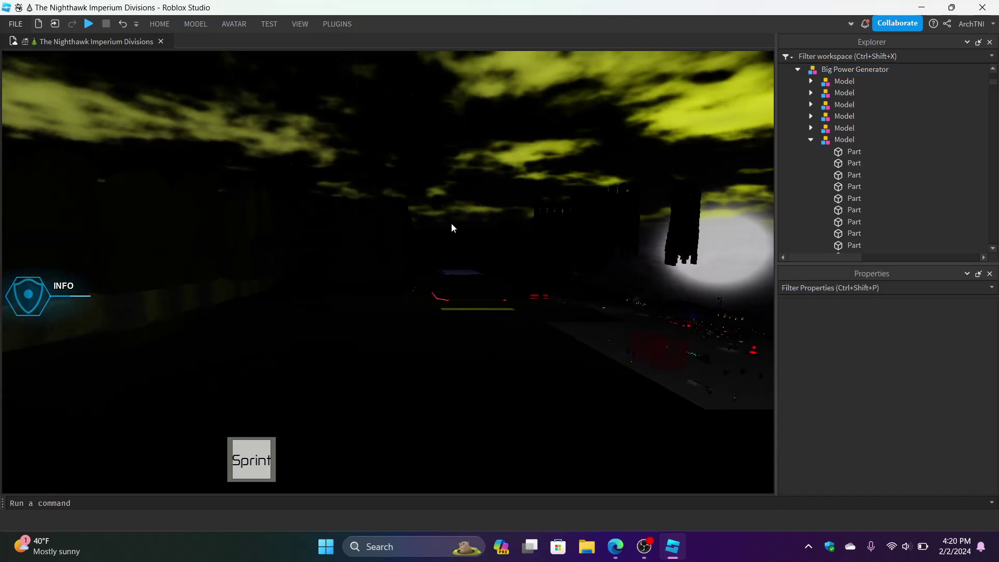
Step: Fly across the map to the storage corridor with the supply crates, pallet and red floor markings
key("e")
key("w")
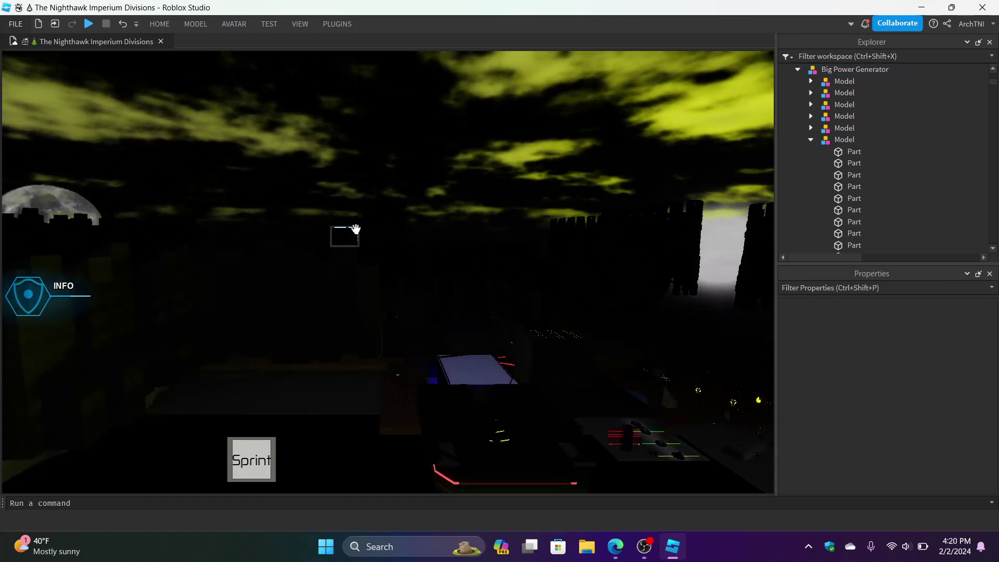
right_click_drag(355, 229, 357, 229)
key("w")
left_click(318, 256)
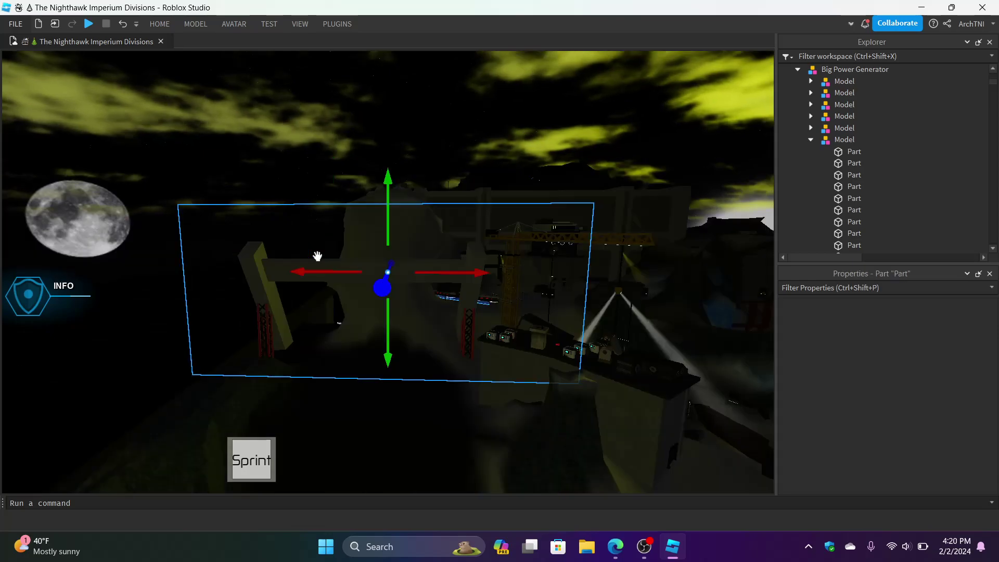
scroll(491, 281, "up", 5)
scroll(491, 281, "up", 10)
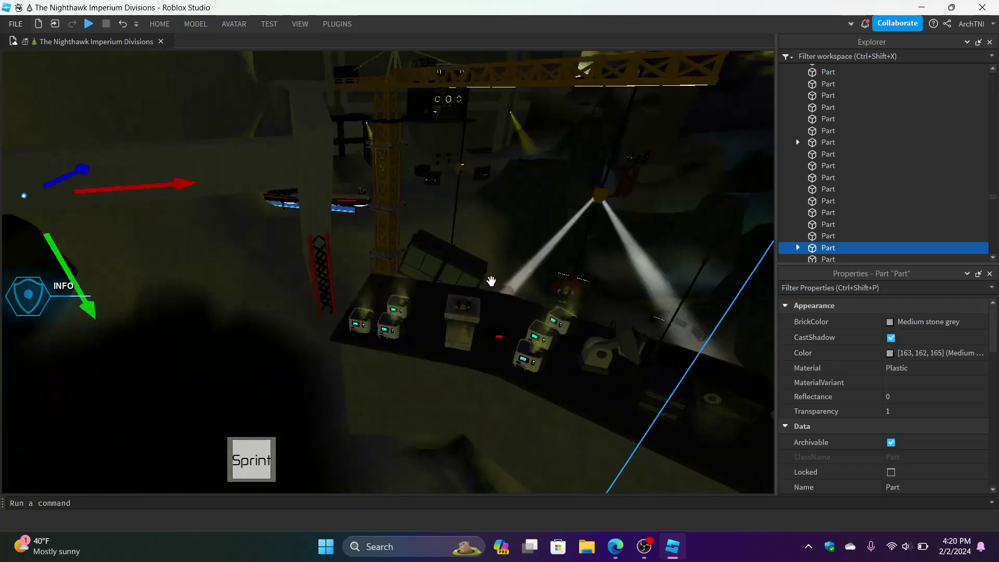
left_click(491, 281)
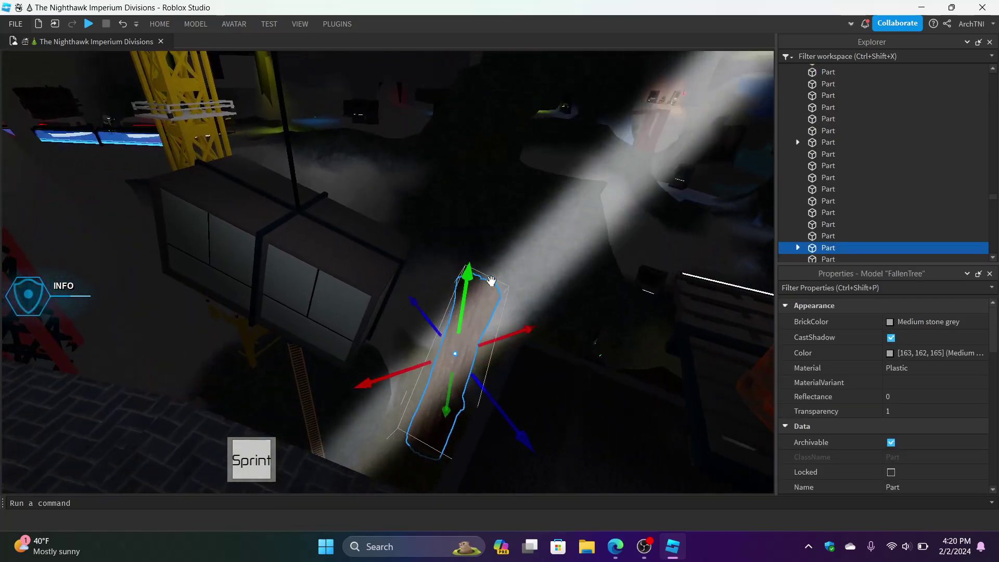
scroll(491, 281, "up", 3)
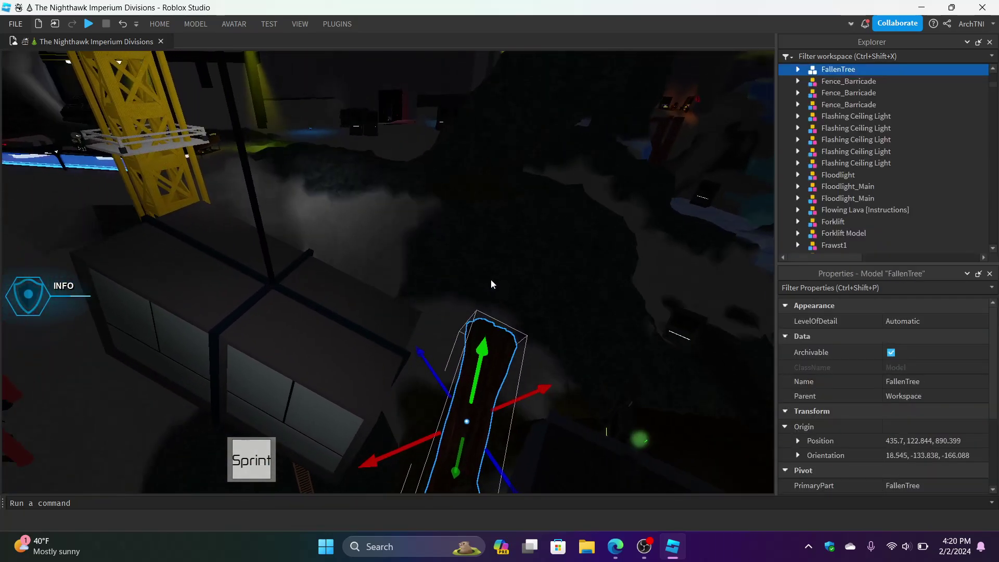
left_click(491, 281)
right_click_drag(491, 280, 490, 282)
key("w")
scroll(491, 283, "up", 10)
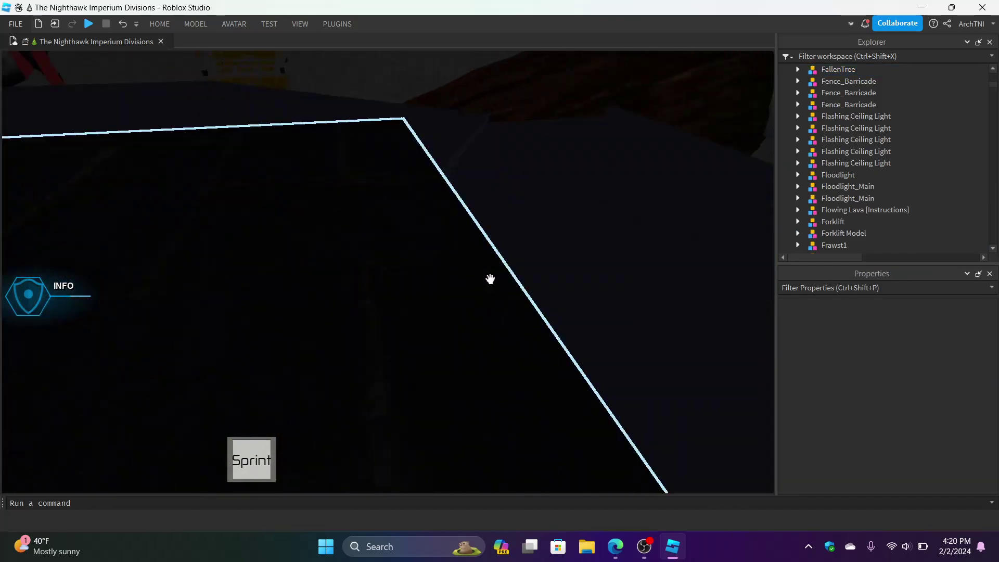
scroll(491, 279, "up", 10)
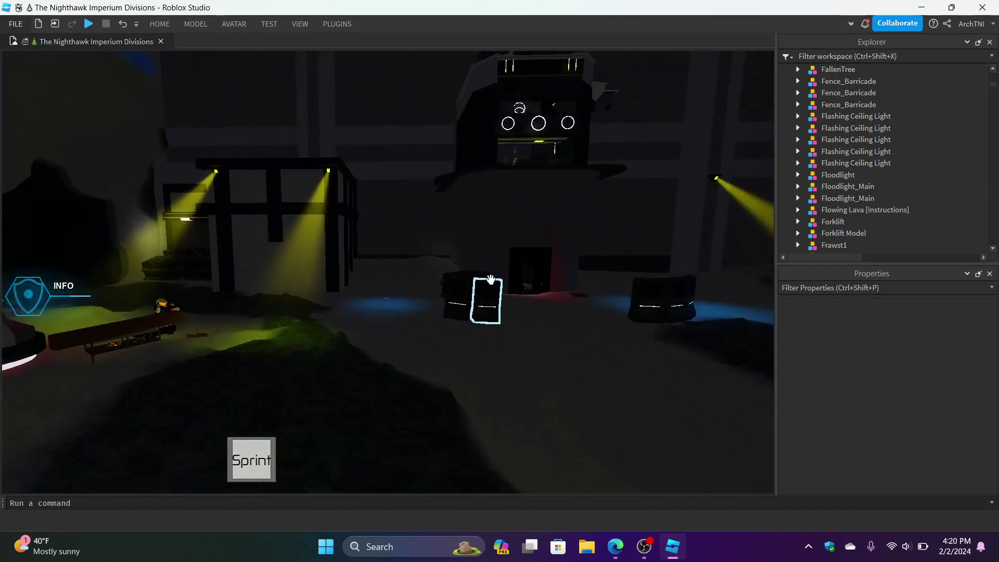
scroll(456, 279, "up", 10)
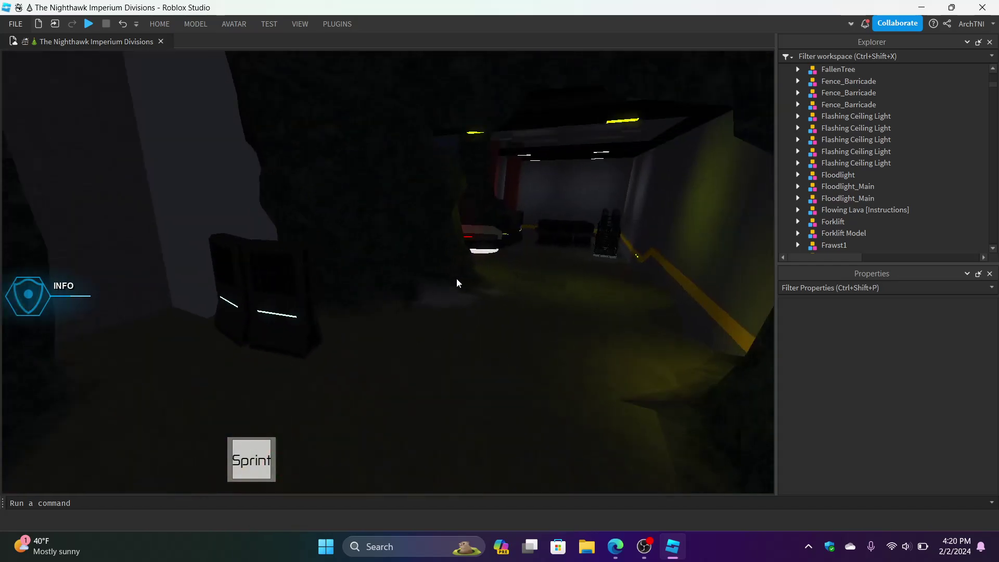
scroll(456, 279, "up", 10)
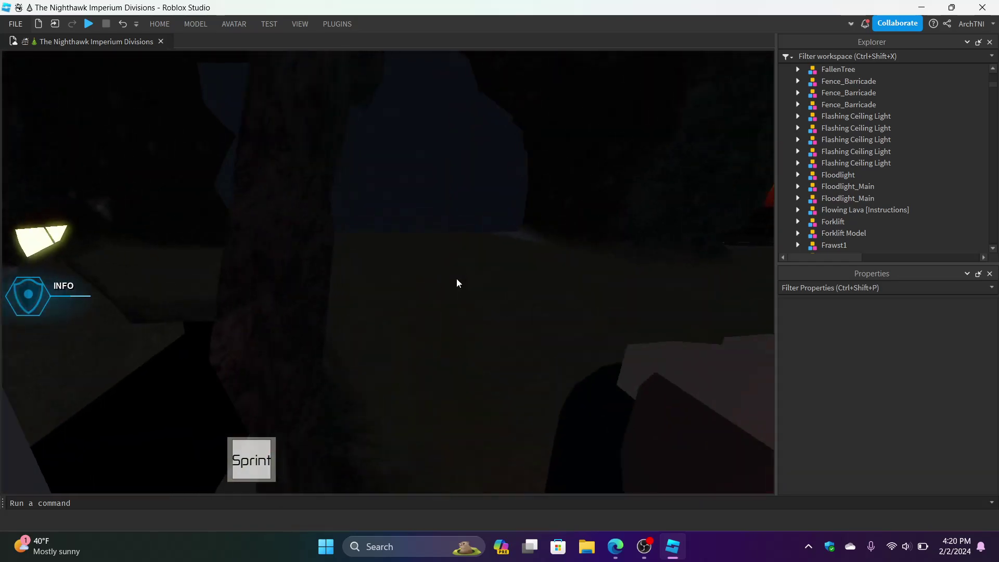
key("w")
key("d")
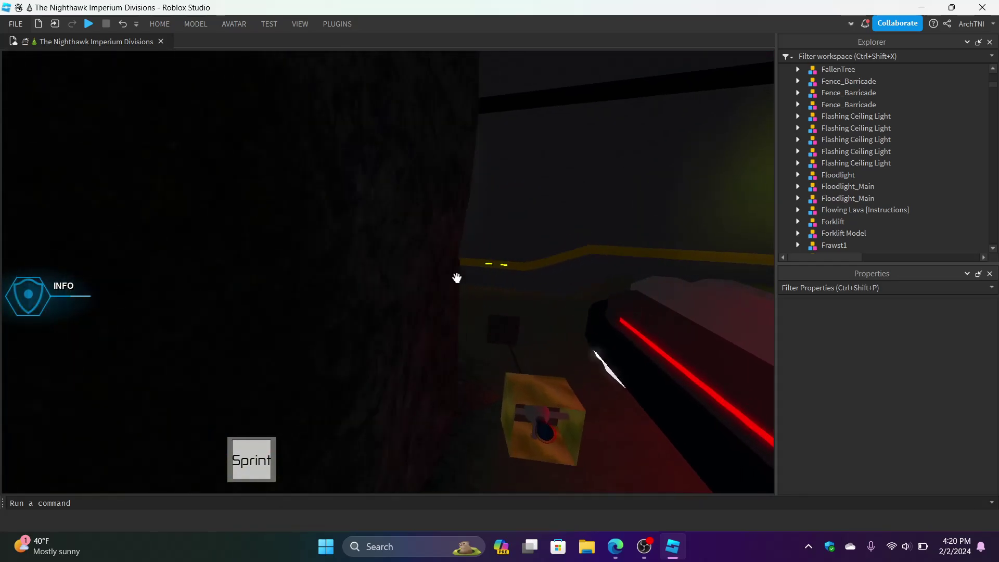
scroll(332, 268, "up", 5)
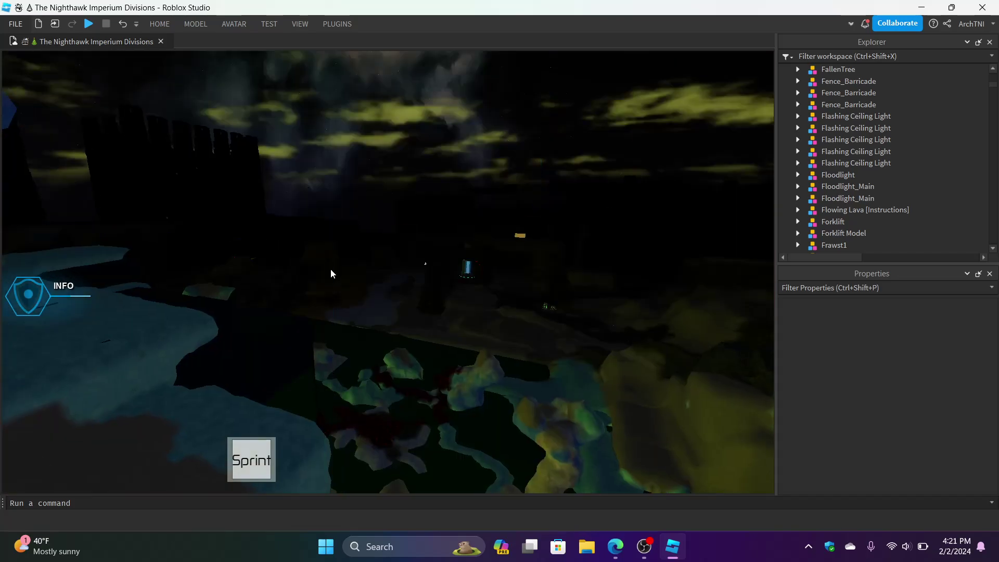
scroll(398, 261, "up", 6)
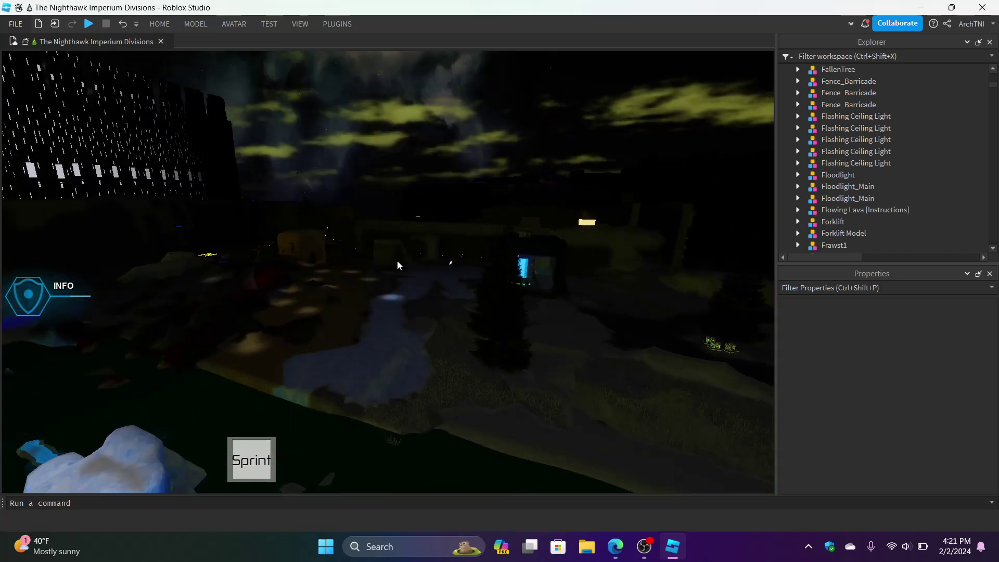
scroll(397, 261, "up", 6)
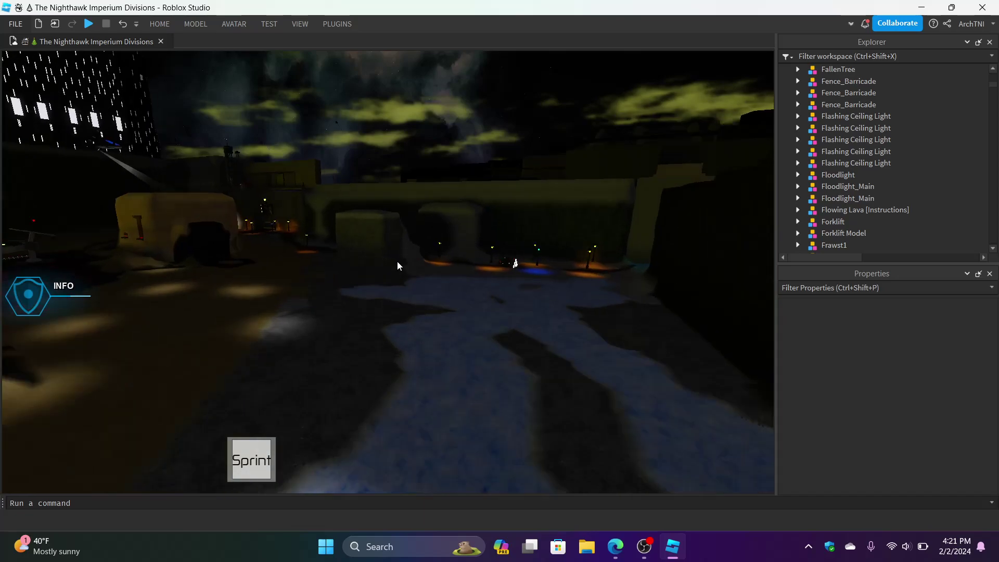
scroll(398, 261, "up", 6)
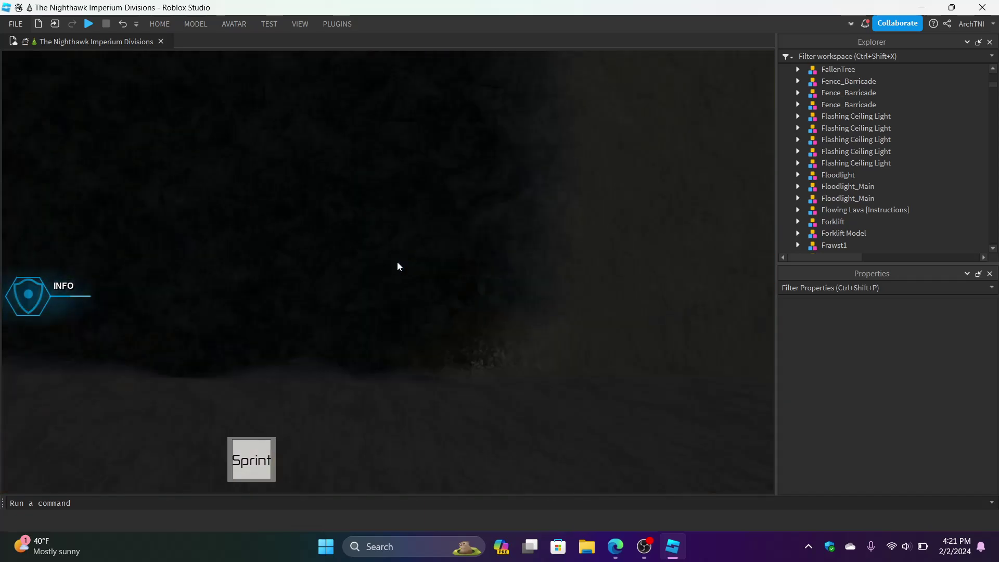
scroll(400, 261, "up", 6)
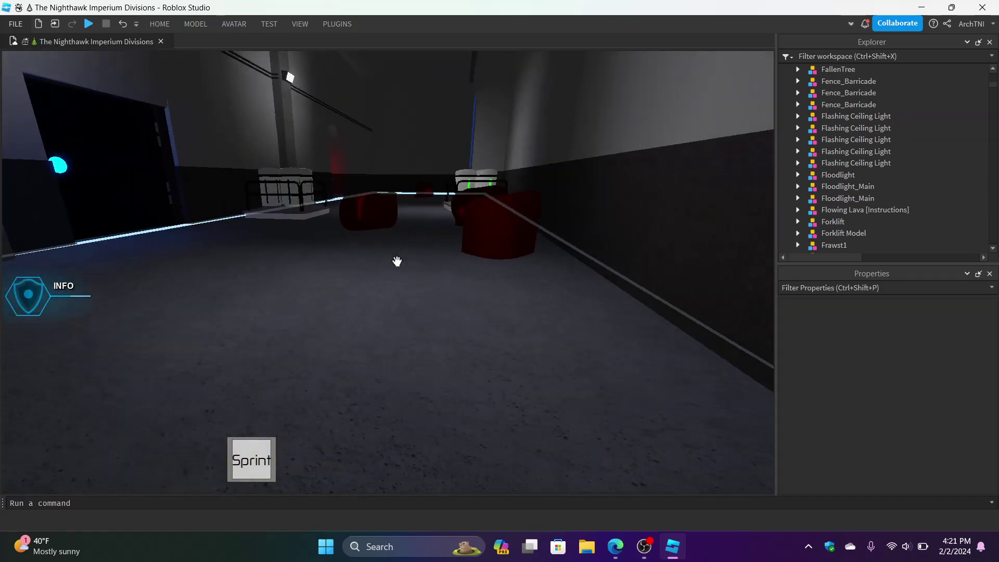
scroll(397, 260, "up", 6)
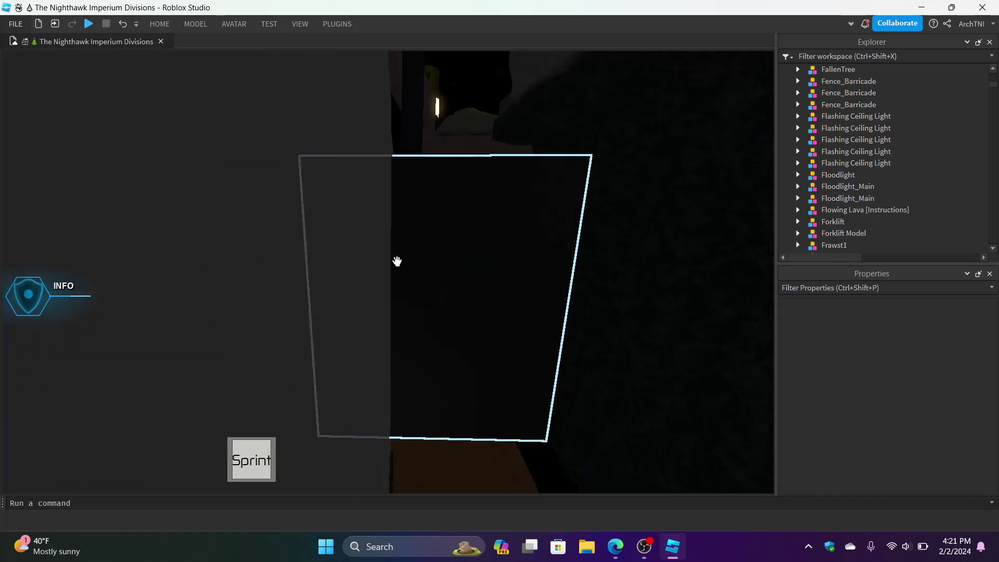
scroll(398, 261, "up", 5)
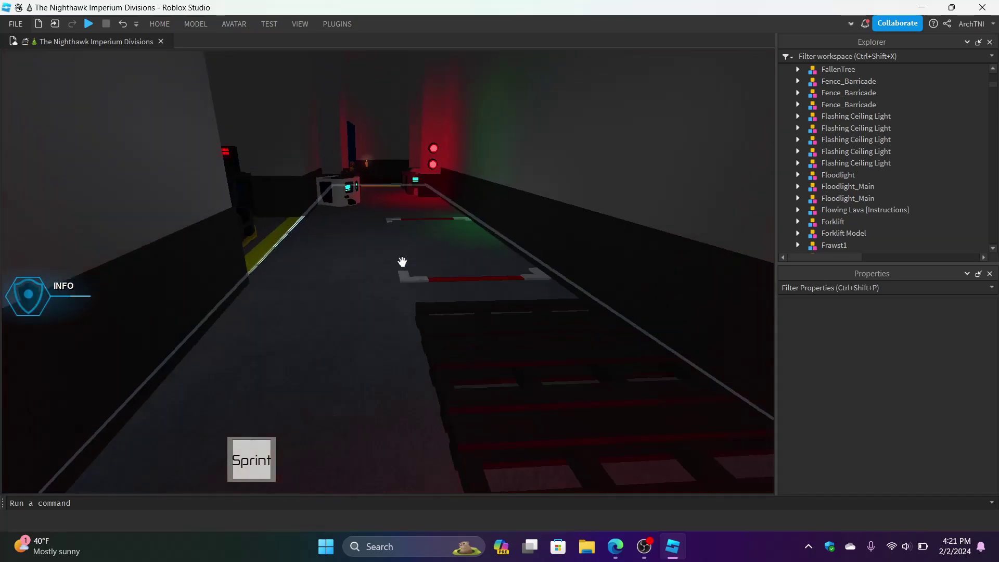
Step: Select the red and white floor marking model and place it along the corridor floor near the dark pallet
left_click(410, 248)
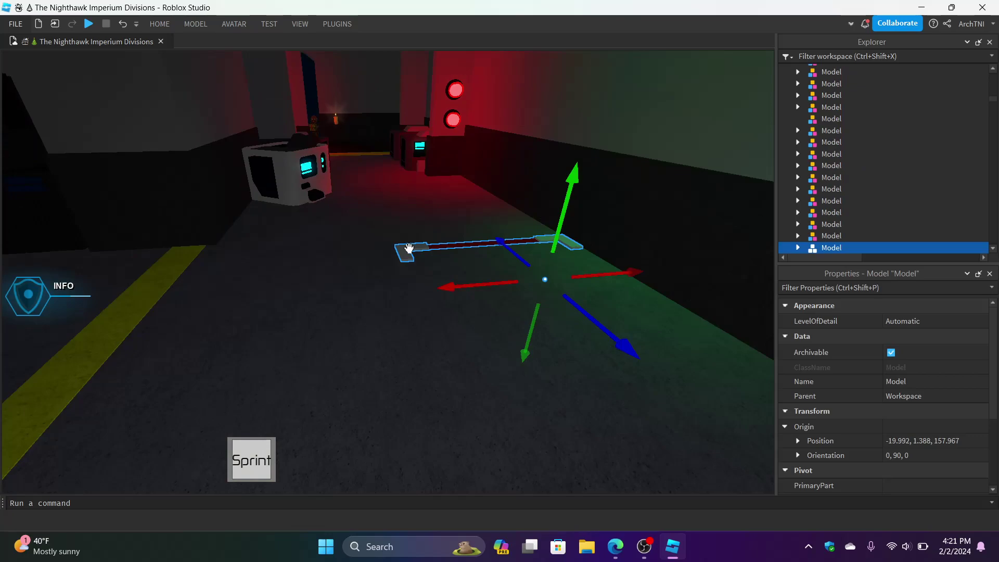
left_click_drag(419, 336, 462, 349)
left_click_drag(504, 397, 503, 395)
key("w")
Step: Place the dark crate with red lights and the white supply crate side by side along the corridor's floor marking
left_click(495, 179)
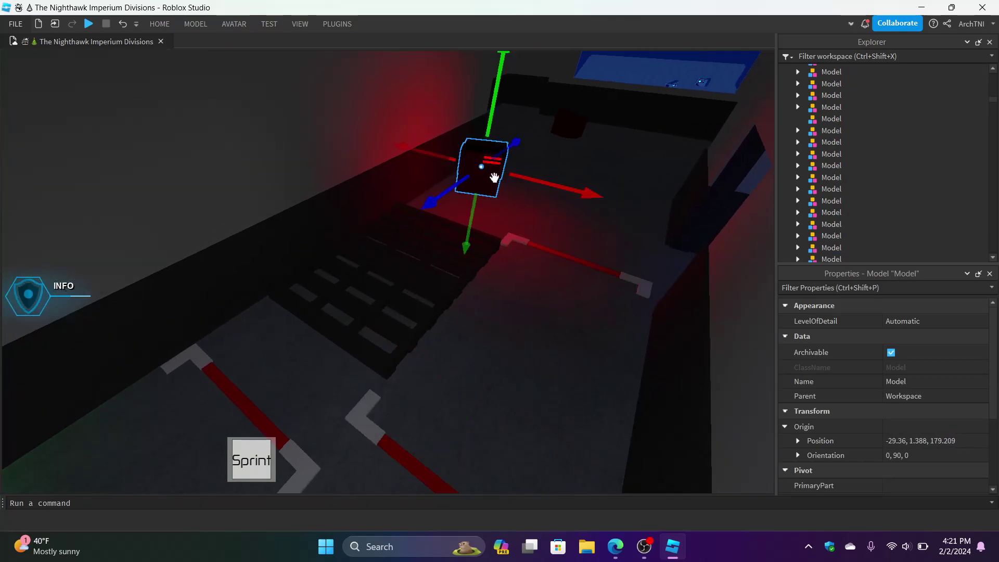
left_click_drag(547, 288, 455, 260)
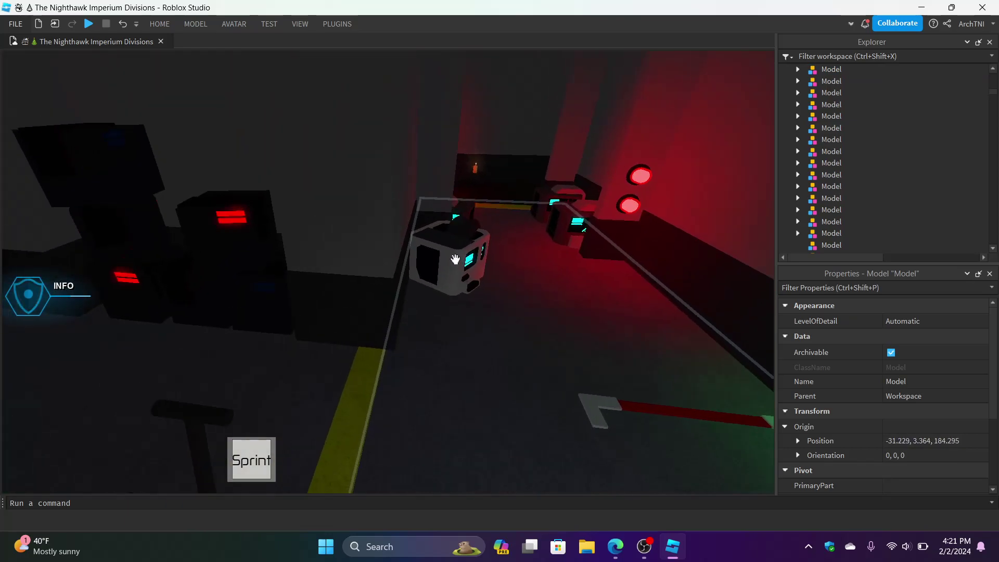
left_click_drag(537, 364, 681, 318)
right_click_drag(527, 334, 522, 392)
key("w")
key("w")
key("d")
key("s")
key("w")
Step: Duplicate the Forklift Model and place the copy on the floor beside the white supply crate
key("ctrl+d")
left_click_drag(494, 408, 439, 430)
key("a")
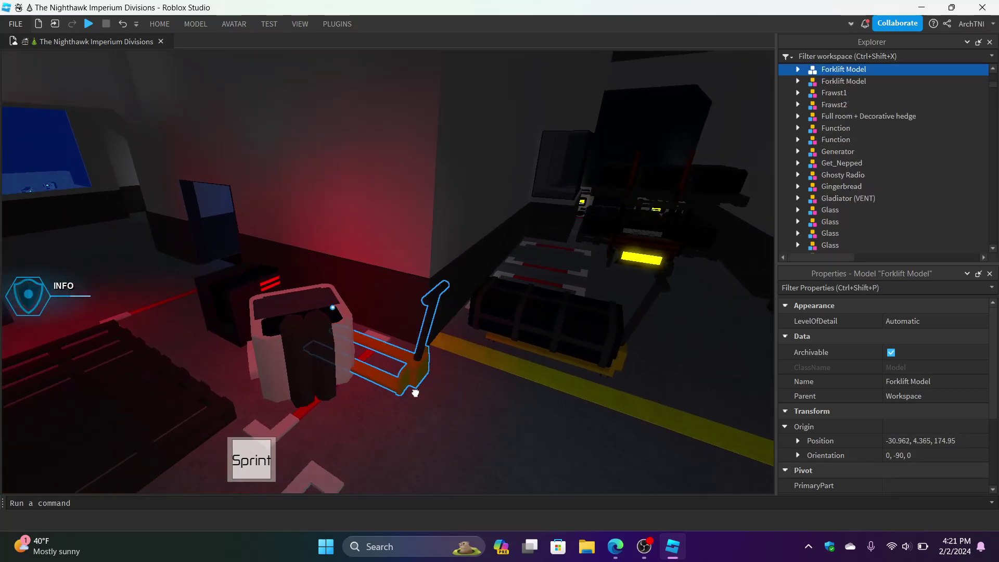
right_click_drag(538, 305, 524, 305)
key("w")
key("s")
Step: Duplicate the canister rack with green lights and set the copy on the floor next to the dark crate
left_click(364, 332)
key("ctrl+d")
left_click_drag(361, 358, 470, 392)
key("s")
right_click_drag(470, 392, 470, 393)
left_click_drag(470, 393, 491, 361)
right_click_drag(470, 392, 470, 392)
left_click_drag(490, 361, 454, 355)
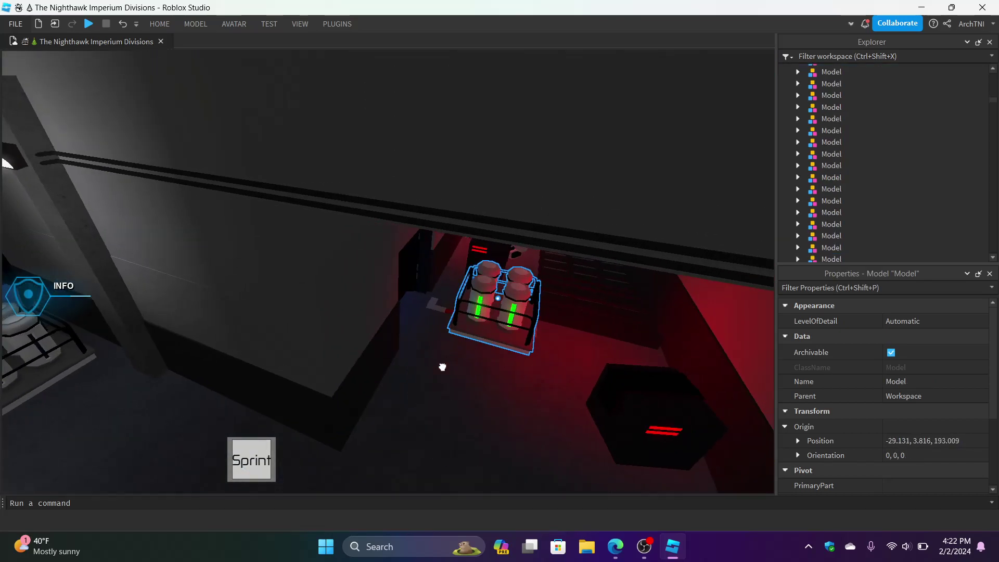
Step: Bring a Better Barriers panel from the yellow-striped passage and stand it in line beside the canister rack
right_click_drag(453, 356, 430, 383)
key("w")
right_click_drag(453, 249, 441, 253)
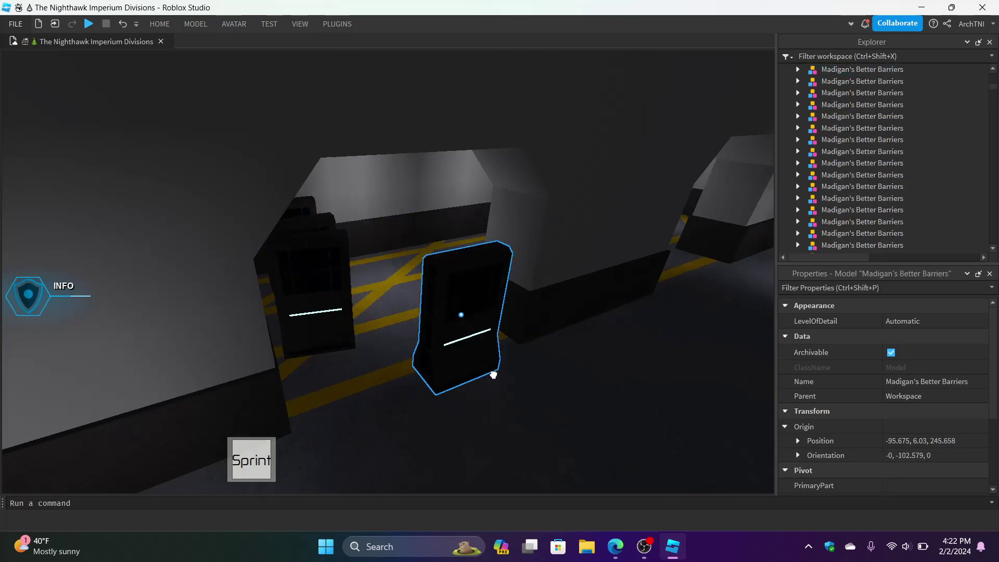
left_click_drag(480, 375, 440, 260)
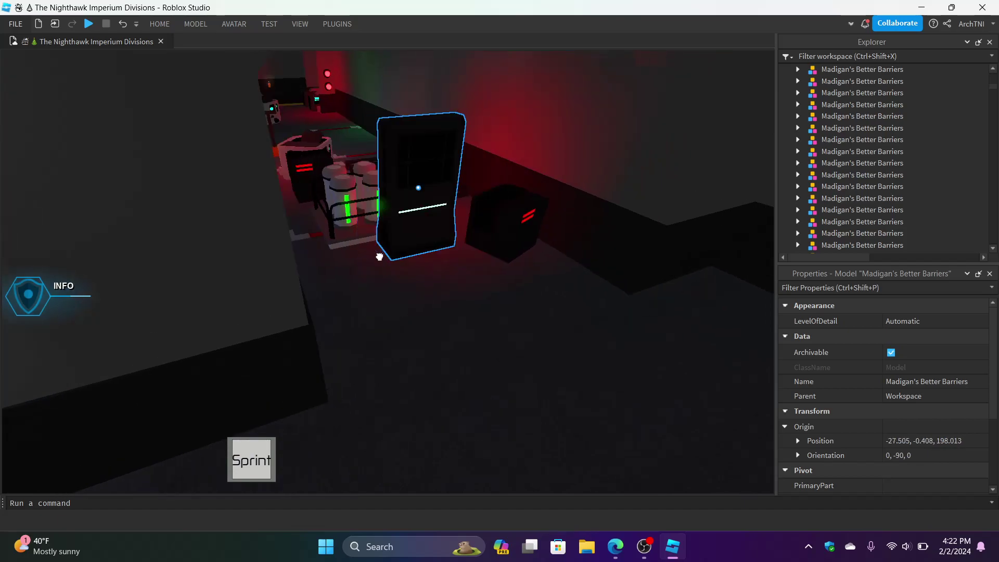
left_click_drag(368, 268, 469, 211)
Step: Examine the weapon wall, shelf, crates and canisters in the armory room for more props
right_click_drag(470, 211, 439, 308)
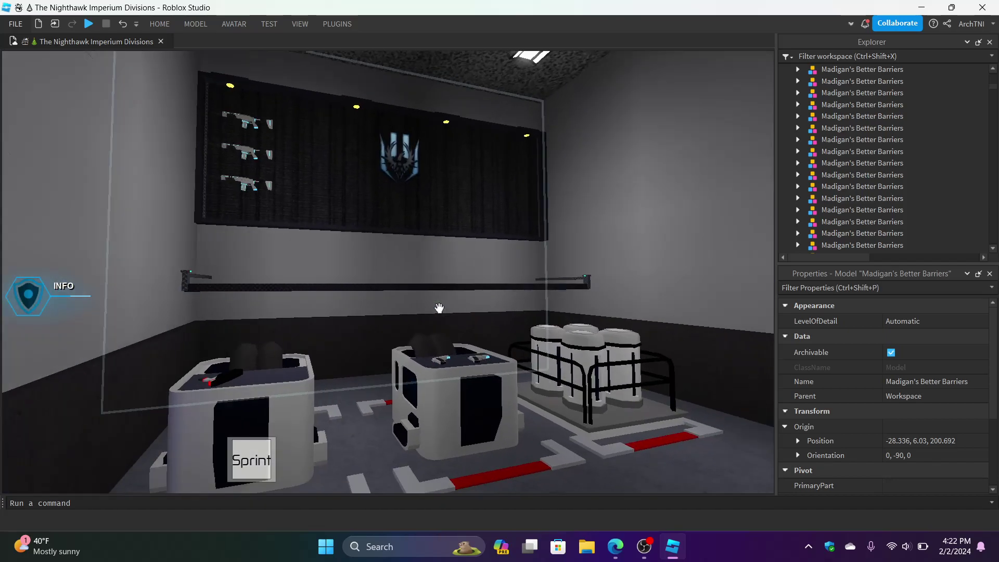
key("w")
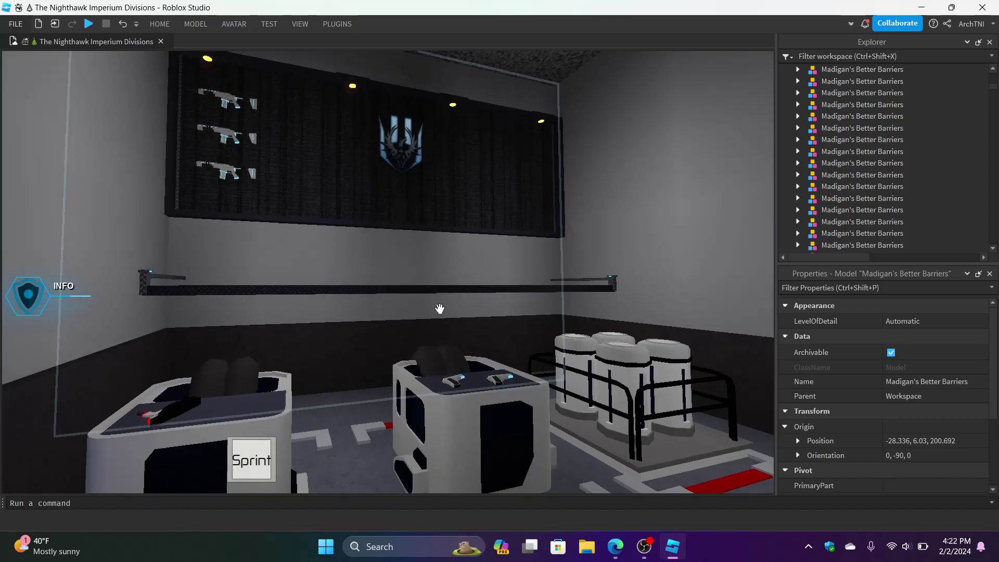
key("s")
key("a")
key("e")
right_click_drag(439, 309, 439, 308)
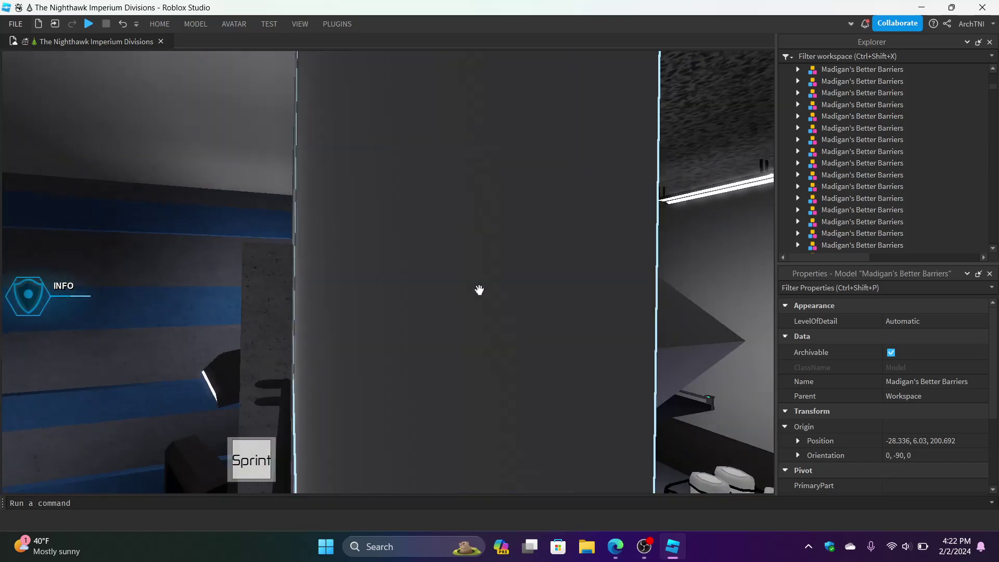
right_click_drag(479, 290, 478, 290)
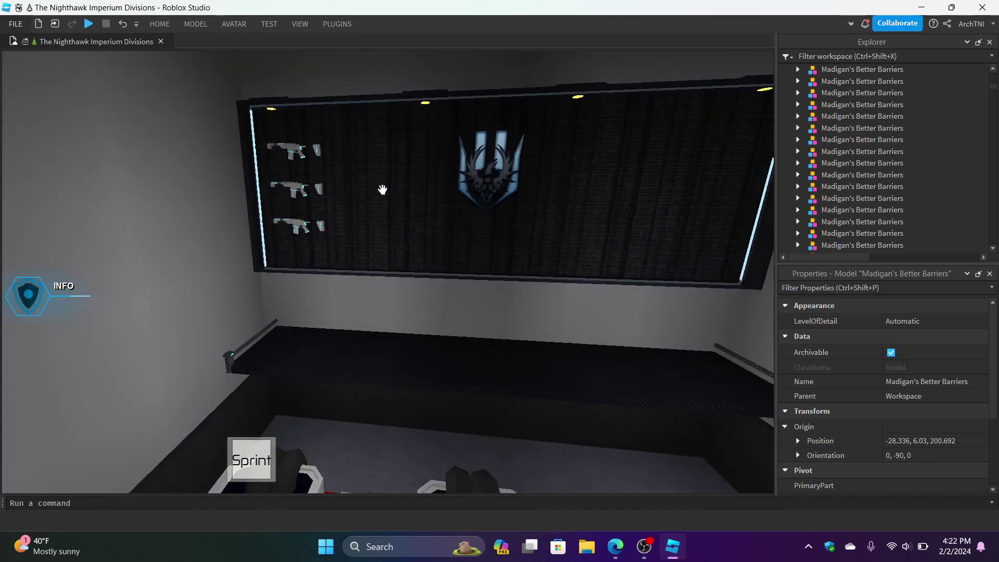
mouse_move(388, 222)
right_mouse_down()
mouse_move(352, 224)
mouse_move(387, 222)
right_mouse_up()
Step: Select the barrier, canister rack, both crates and floor marking together and bring them to the floor of the prison facility
left_click(430, 244, "ctrl")
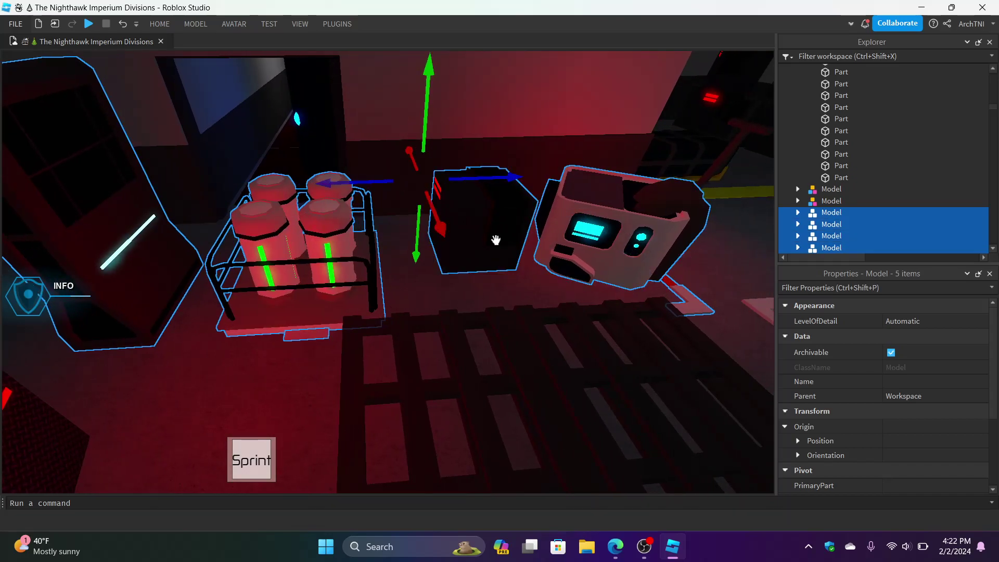
right_click_drag(560, 270, 535, 261)
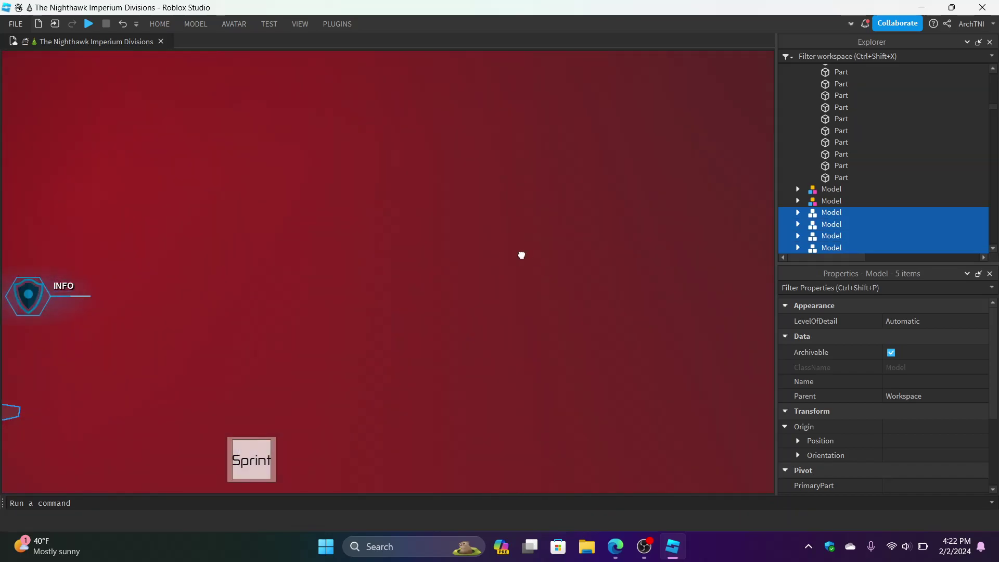
right_click_drag(452, 233, 450, 190)
left_click_drag(451, 190, 429, 227)
key("w")
left_click(466, 178)
right_click_drag(466, 179, 467, 179)
key("s")
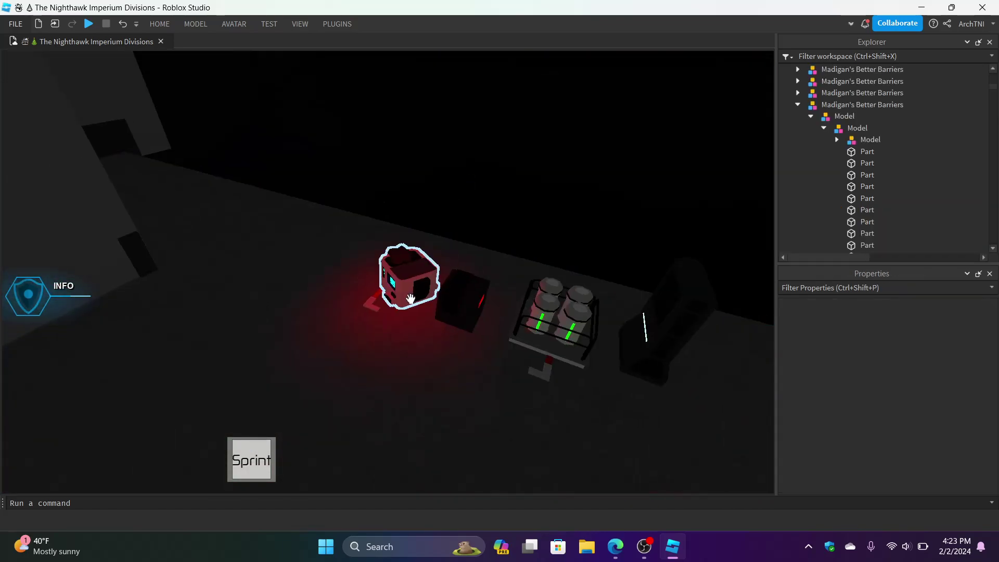
Step: Select the floor marking model and move it into the generator room beneath the Big Power Generator
left_click(374, 307)
scroll(347, 363, "up", 8)
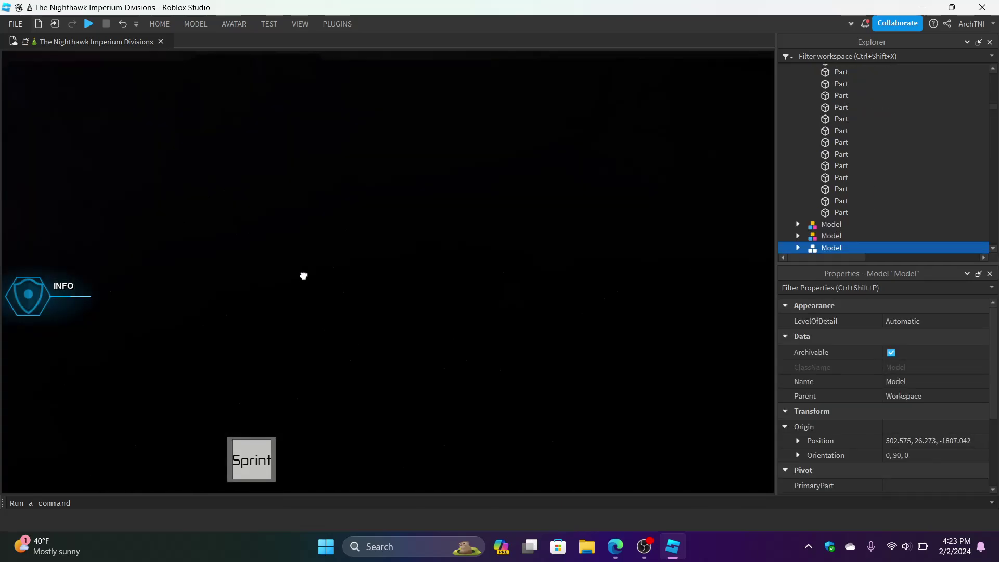
left_click_drag(303, 276, 304, 276)
right_click_drag(304, 277, 303, 276)
left_click_drag(303, 276, 303, 276)
right_click_drag(303, 276, 303, 276)
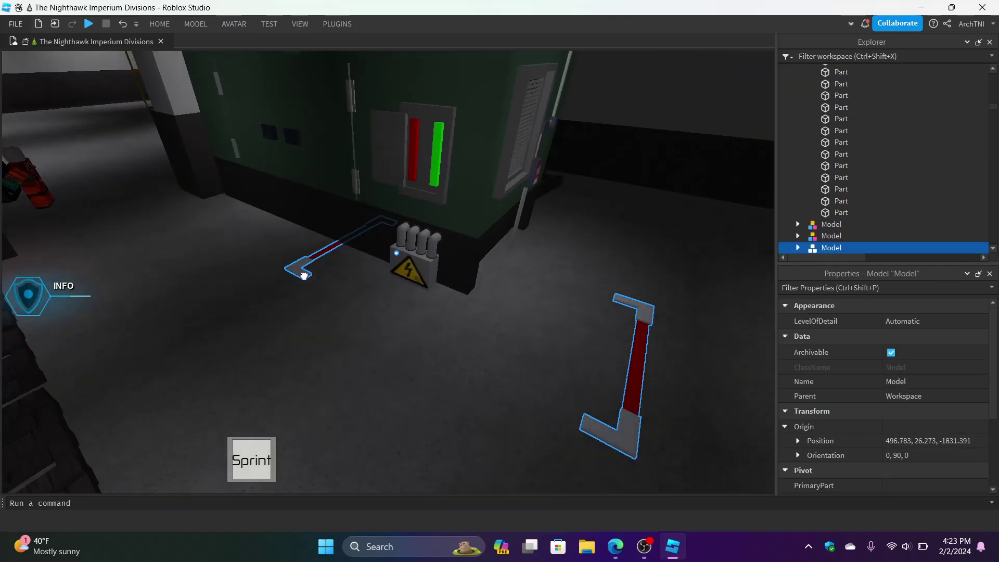
left_click_drag(303, 276, 303, 276)
right_click_drag(303, 276, 303, 276)
left_click_drag(303, 276, 267, 237)
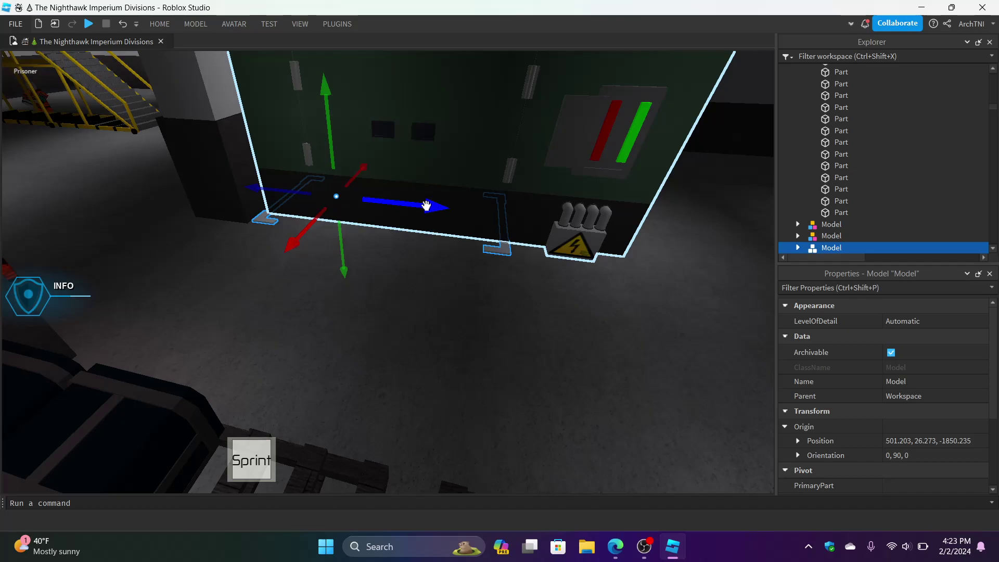
Step: Select the Big Power Generator and shift it slightly sideways so its base lines up within the floor marking's corners
key("a")
right_click_drag(344, 289, 346, 286)
key("w")
key("s")
left_click(490, 165)
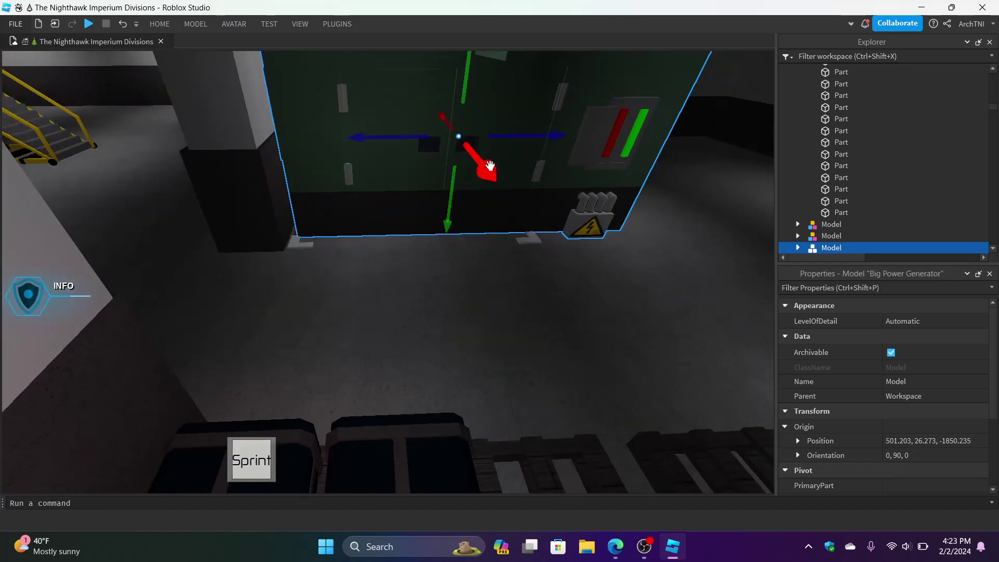
left_click_drag(358, 137, 365, 140)
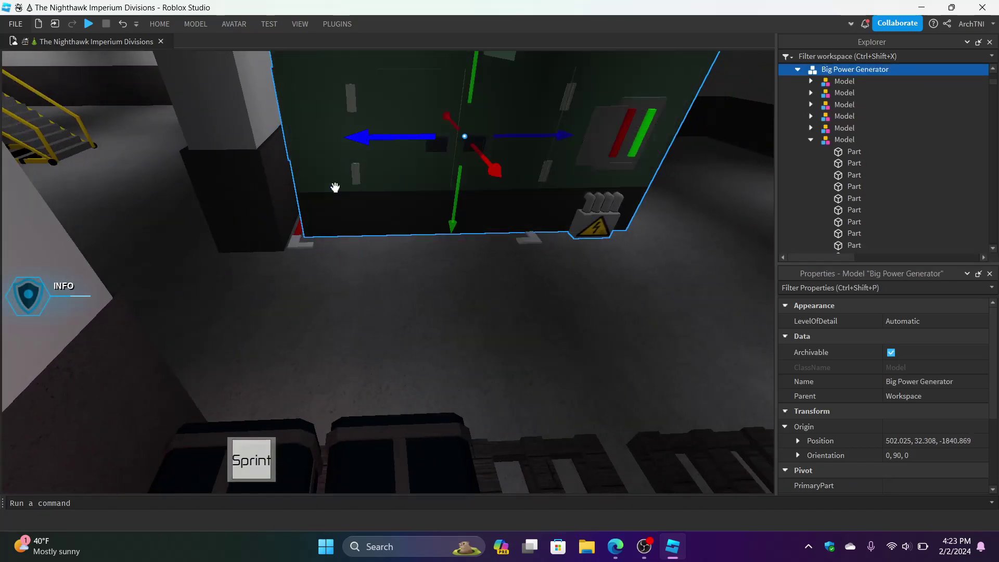
scroll(292, 257, "up", 4)
key("a")
right_click_drag(292, 256, 293, 256)
key("d")
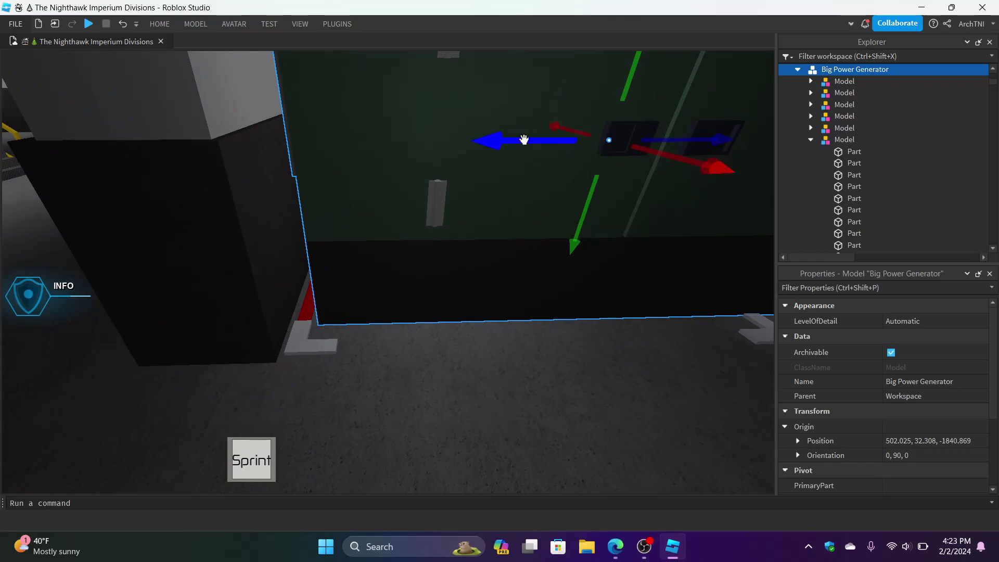
left_click_drag(523, 140, 523, 141)
Step: With Building Tools by F3X, move the floor marking's rear corner beside the pillar out beyond the generator's back edge
right_click_drag(299, 347, 299, 346)
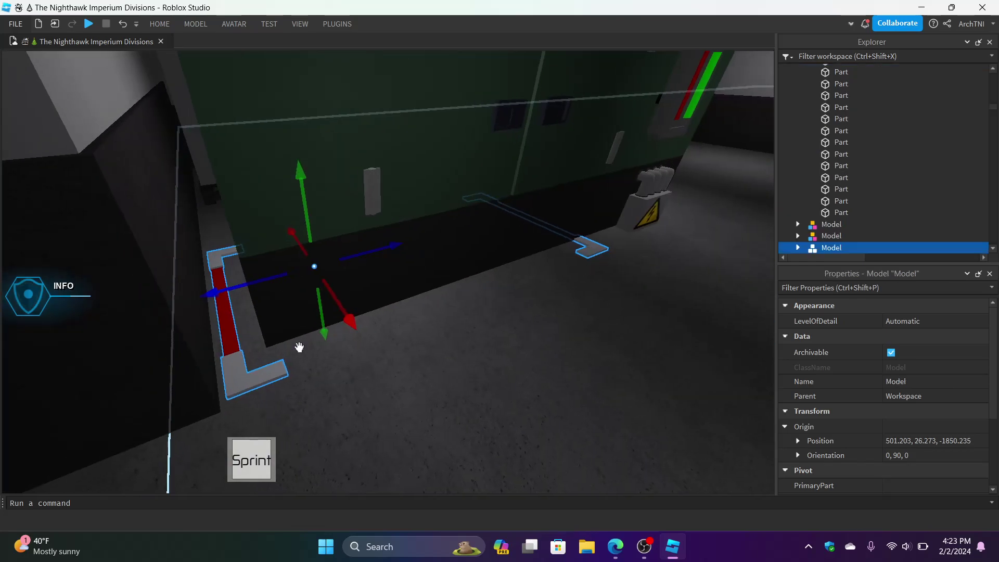
key("w")
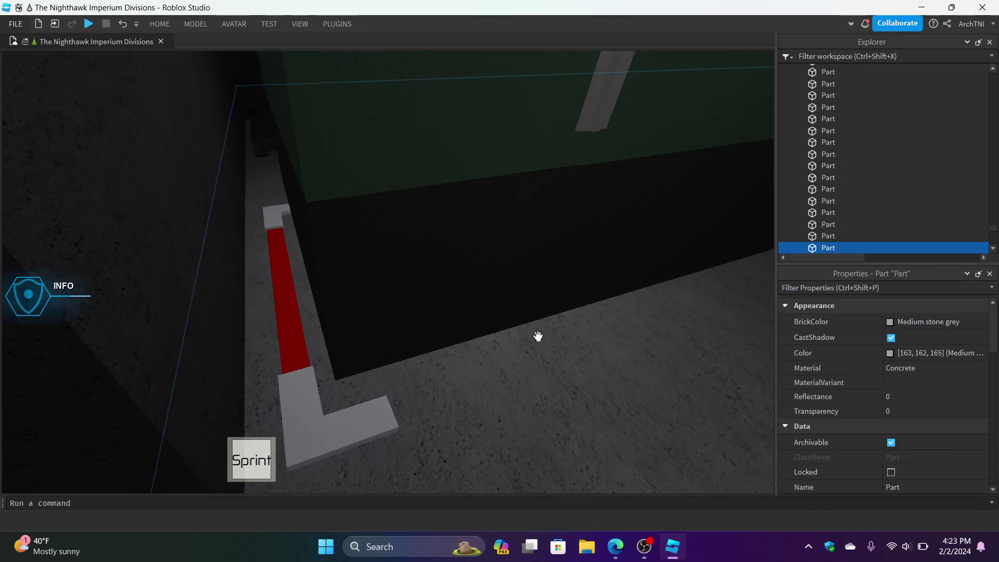
left_click(337, 24)
left_click(380, 62)
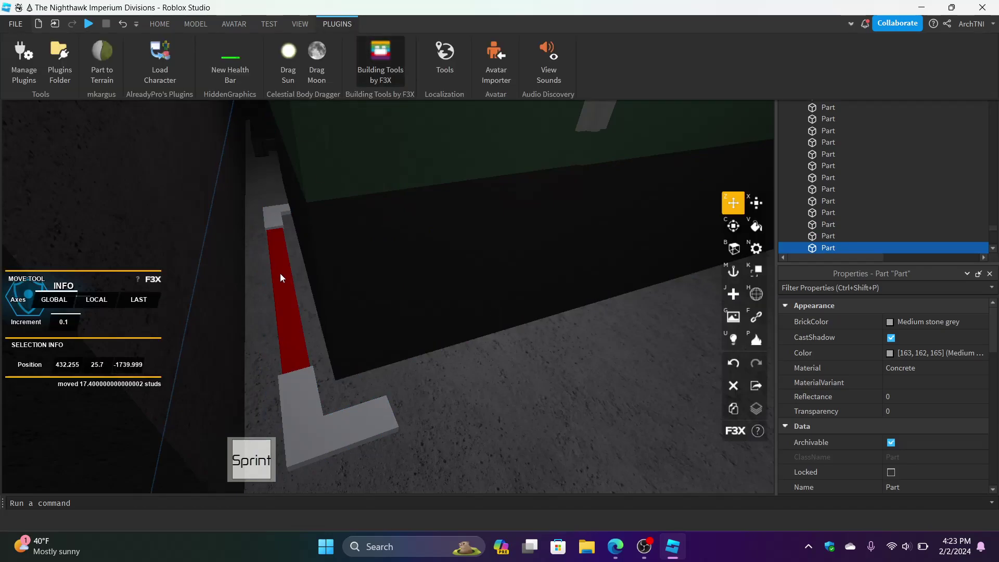
left_click(269, 219)
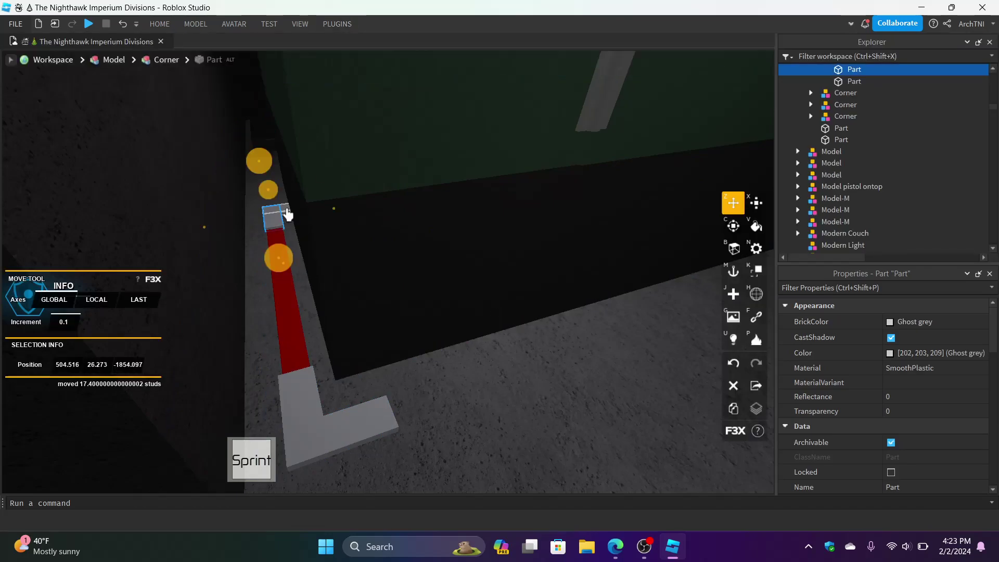
key("w")
right_click_drag(335, 259, 516, 295)
key("s")
key("w")
key("d")
key("a")
Step: Lengthen the red strip on the pillar side to 10.846 studs so it reaches the rear corner piece
left_click(473, 317)
key("x")
left_click_drag(369, 307, 243, 306)
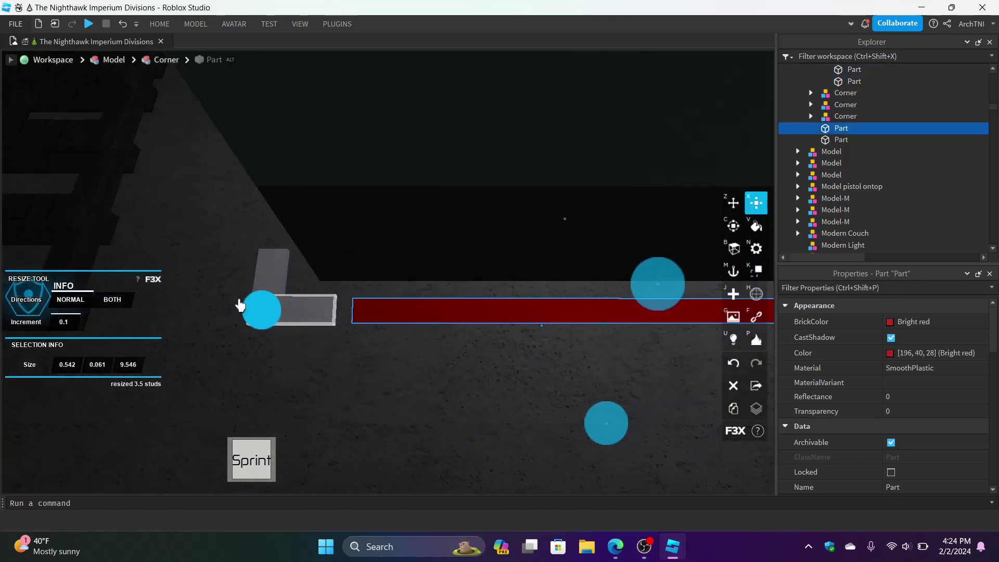
right_click_drag(236, 304, 238, 304)
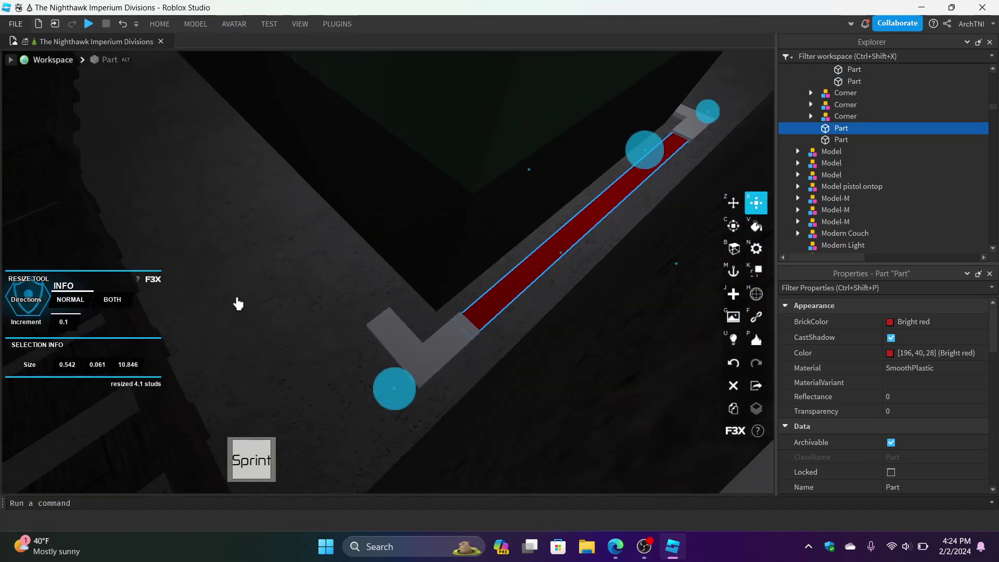
right_click_drag(238, 304, 276, 300)
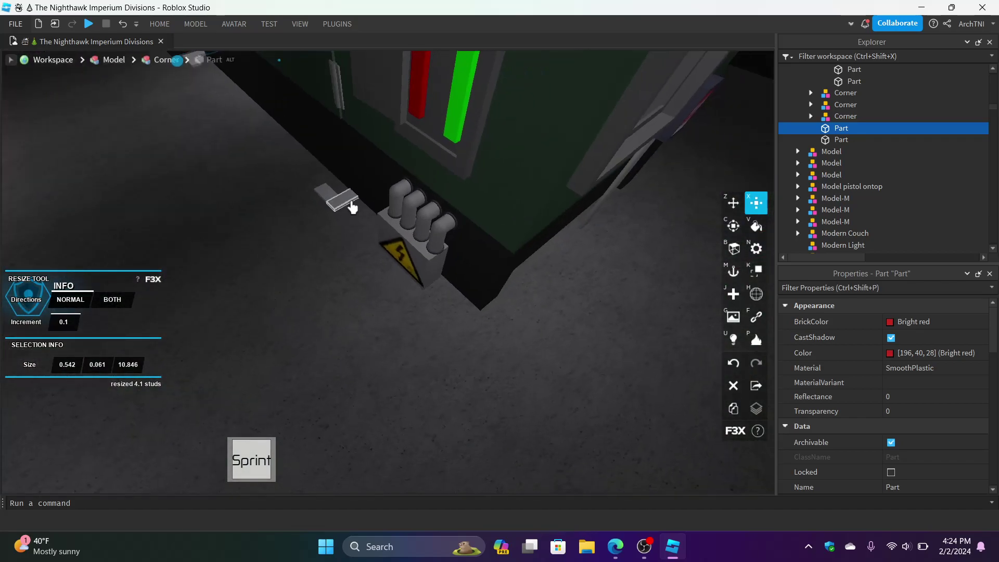
Step: Select both parts of the opposite rear corner piece and move them into position behind the generator in 0.1-stud increments
key("w")
key("w")
right_click_drag(349, 207, 349, 207)
left_click(414, 316)
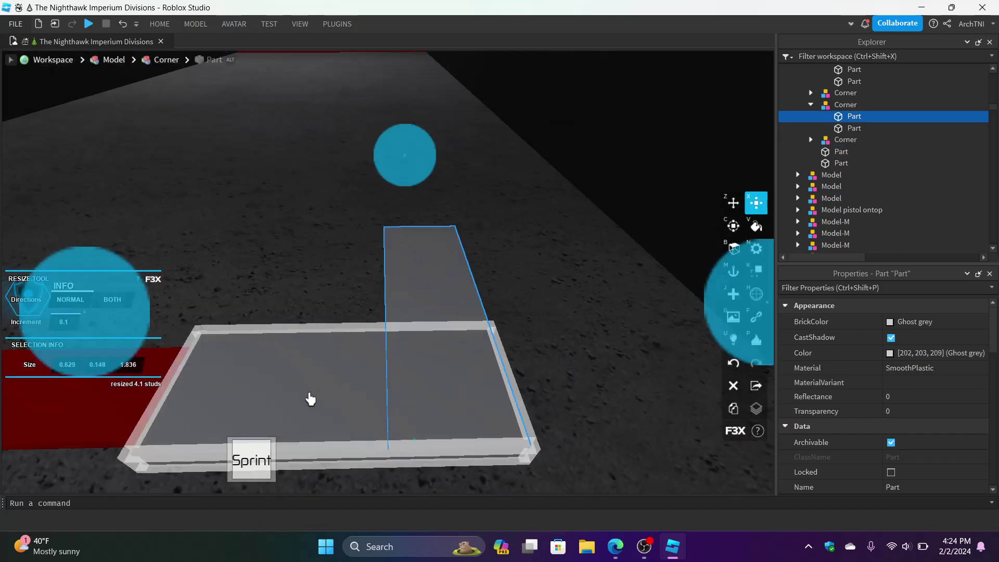
left_click(310, 396, "shift")
left_click(730, 209)
key("s")
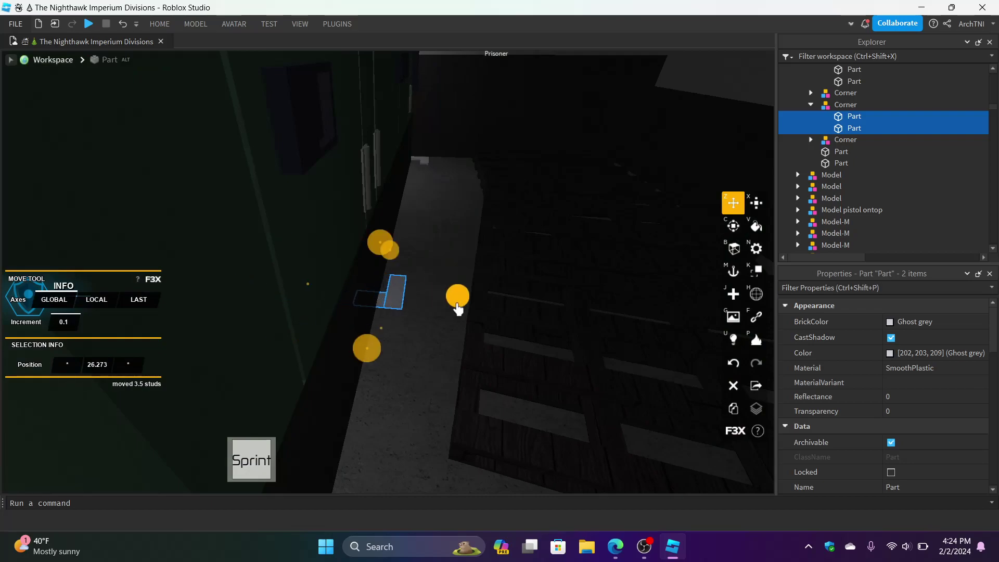
key("w")
right_click_drag(477, 310, 477, 310)
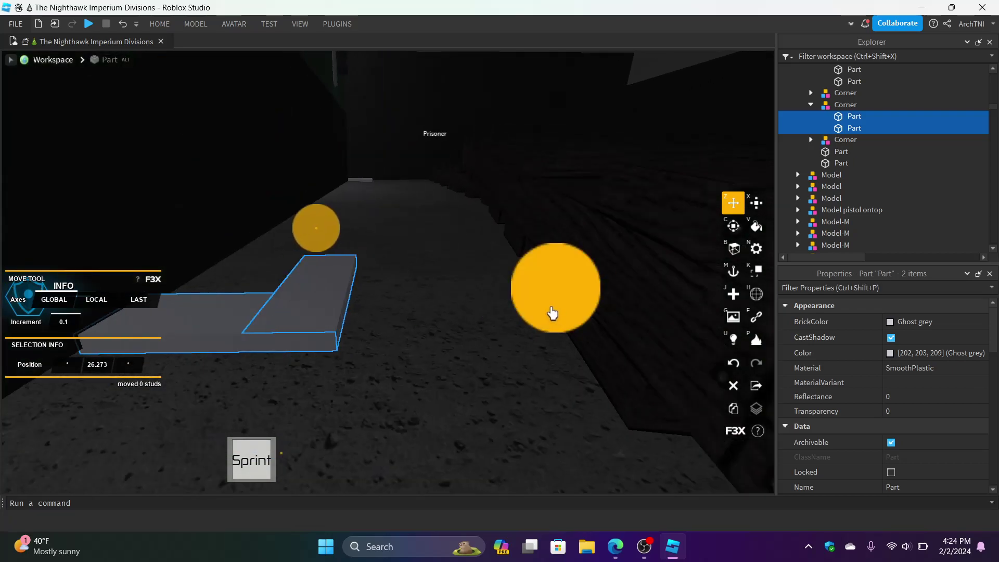
key("a")
key("d")
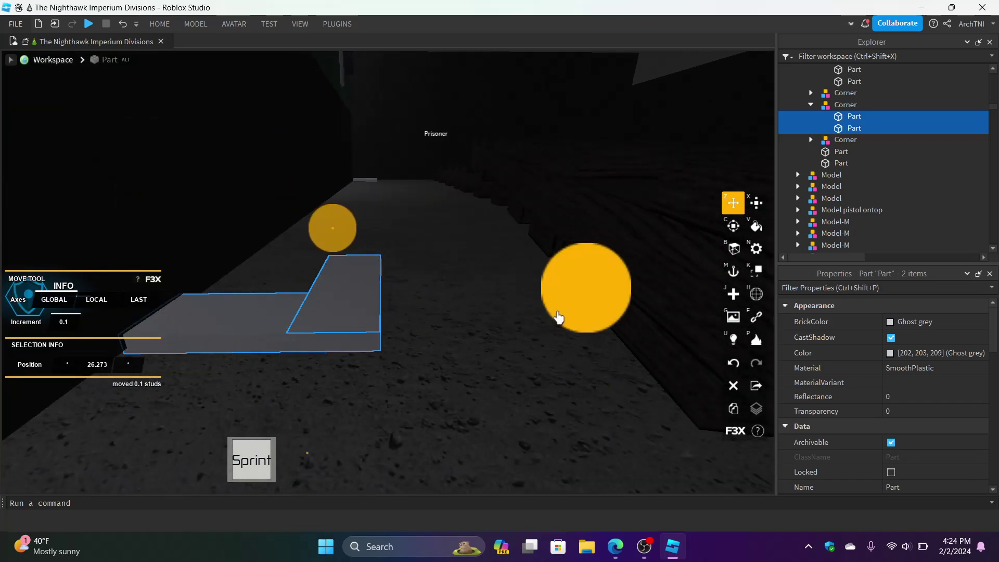
key("a")
Step: Resize the second red strip to a length of 10.794 studs to meet its rear corner piece
left_click(492, 333)
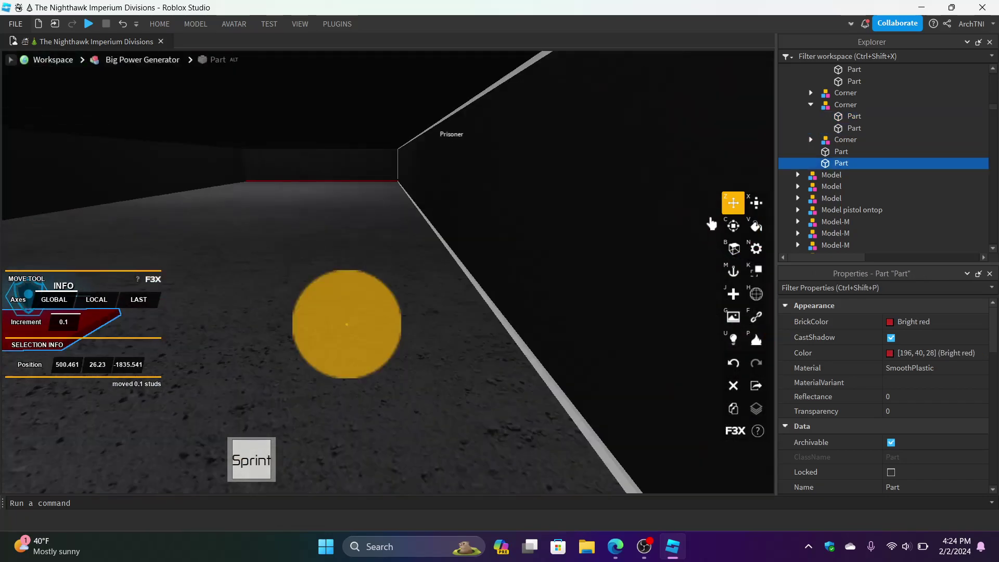
key("d")
left_click_drag(382, 334, 535, 337)
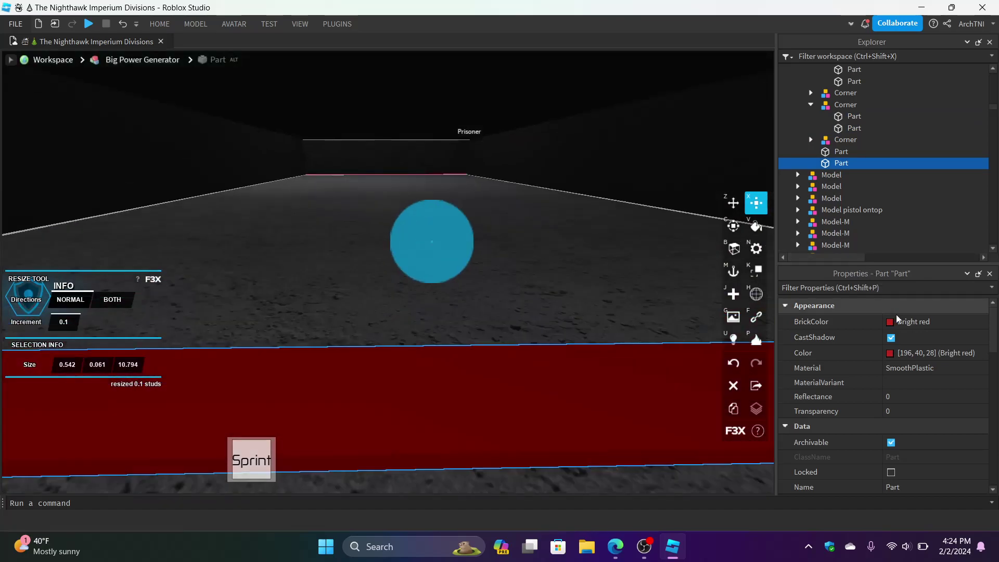
left_click(913, 322)
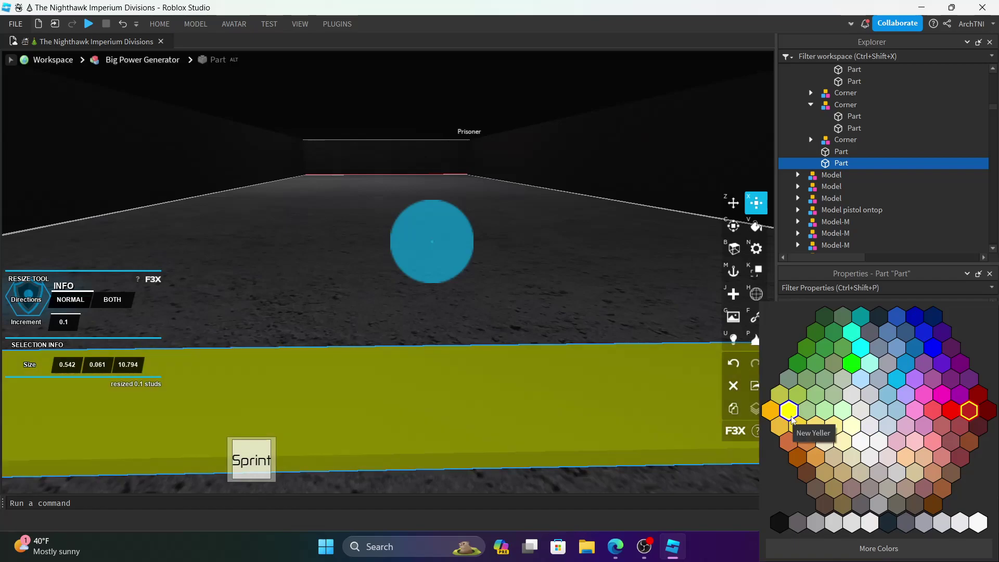
left_click(461, 370)
right_click_drag(461, 372, 480, 366)
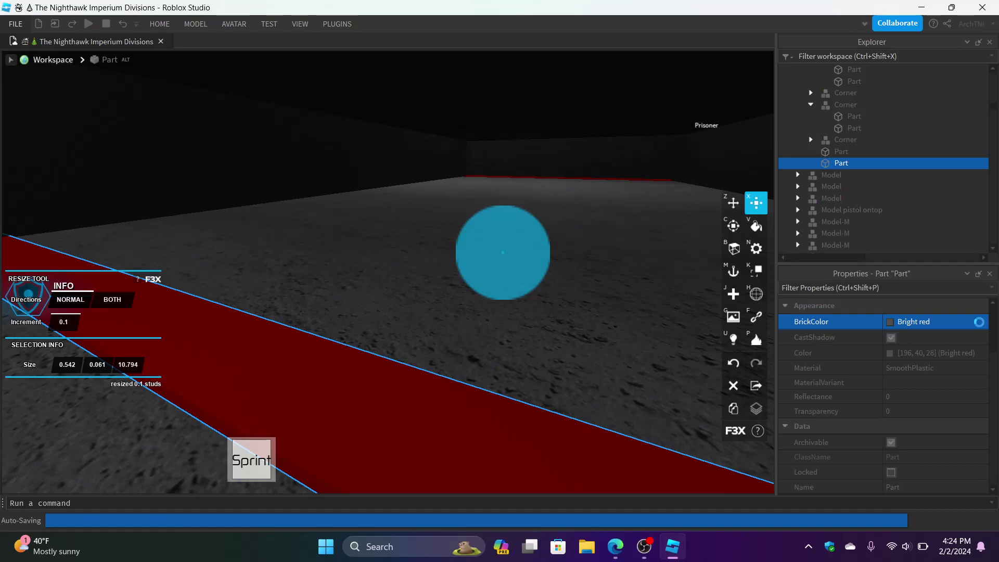
Step: Recolor both red strips of the floor marking golden yellow
left_click(889, 329)
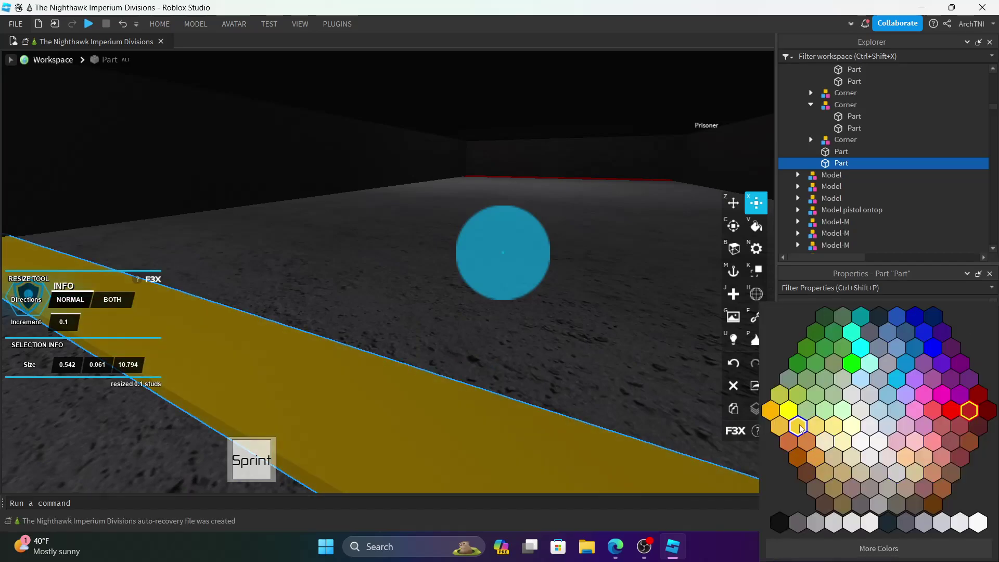
left_click(798, 426)
right_click_drag(428, 335, 427, 337)
left_click(391, 338)
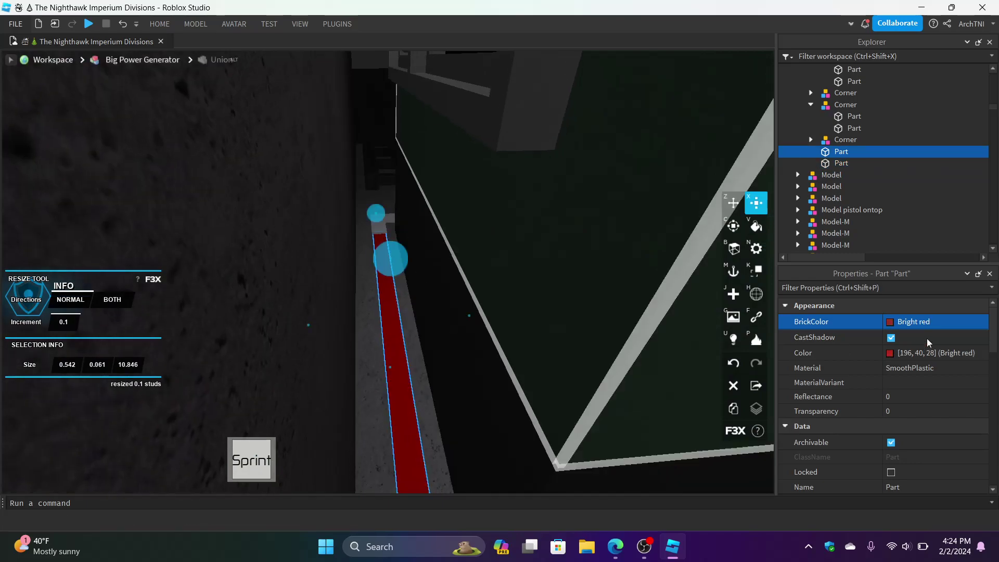
left_click(891, 325)
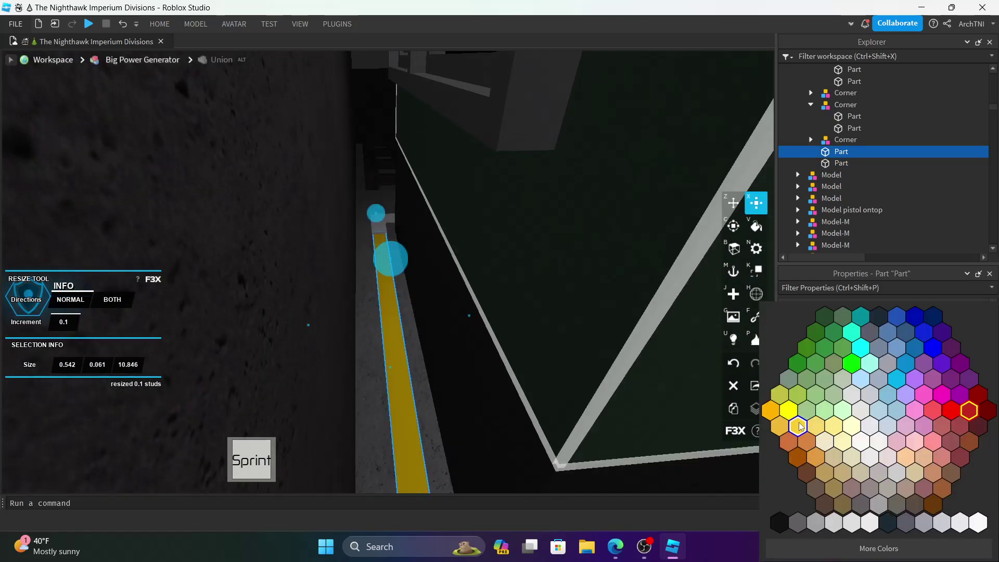
left_click(799, 425)
Step: Select the yellow strip on the switch-box side together with the four grey parts of its front and rear corners
key("s")
right_click_drag(505, 321, 506, 320)
left_click(538, 352)
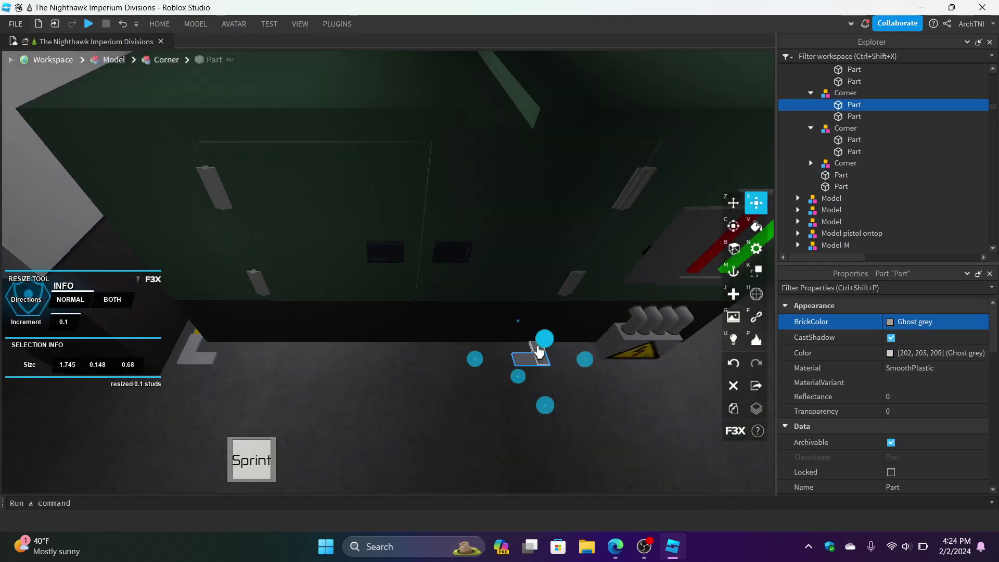
left_click(536, 352, "shift")
mouse_move(536, 352)
right_mouse_down()
mouse_move(546, 350)
mouse_move(536, 352)
right_mouse_up()
key("w")
left_click(348, 232, "shift")
key("a")
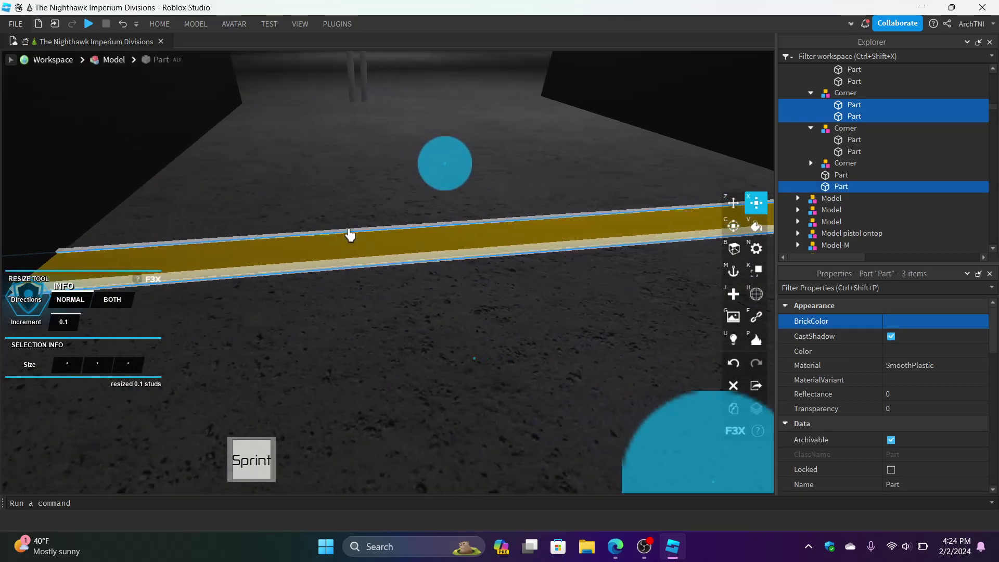
left_click(344, 282, "shift")
key("s")
key("a")
left_click(323, 353, "shift")
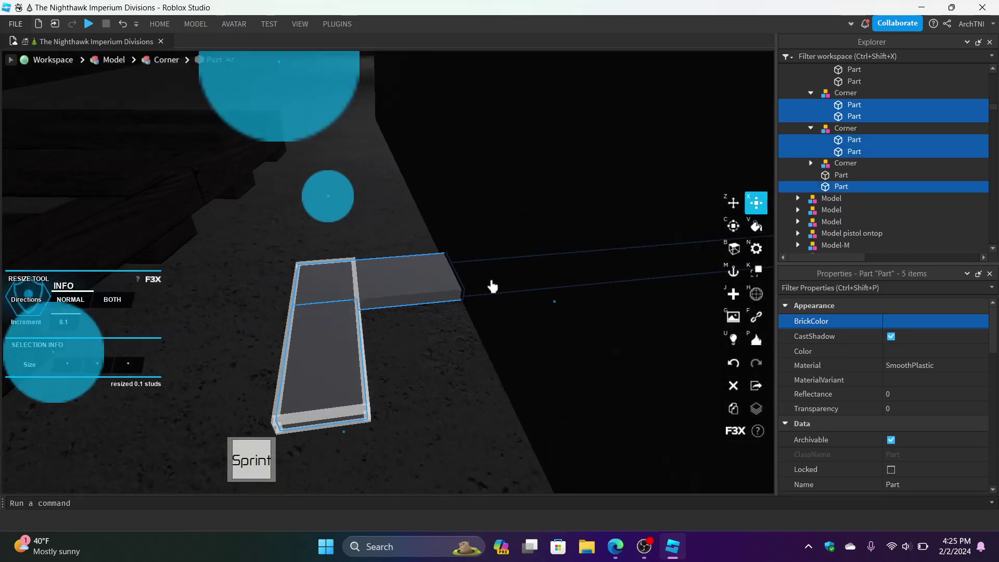
Step: Move the selected strip and its two corners 3.1 studs outward so they sit clear of the generator's side
left_click(732, 204)
scroll(475, 267, "down", 5)
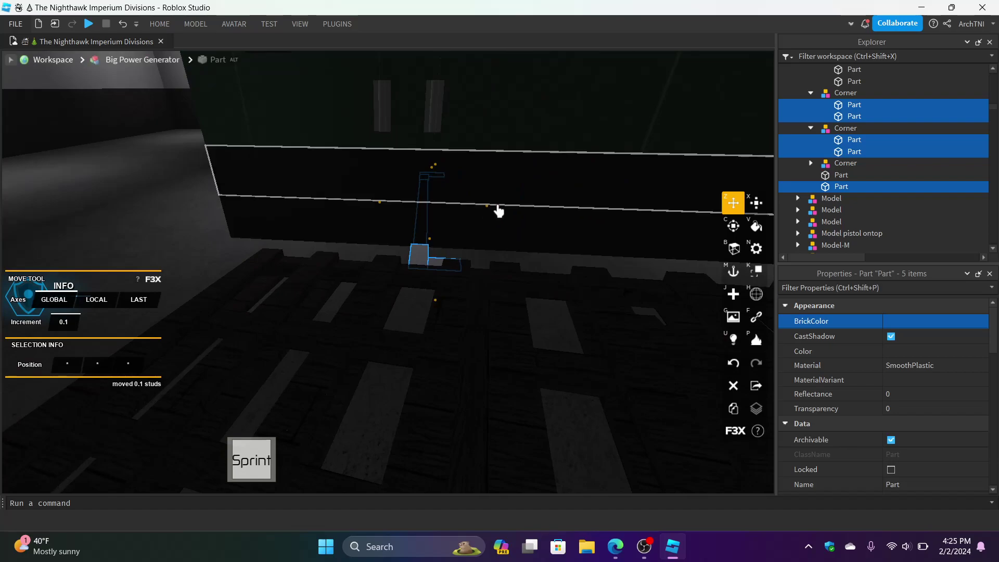
left_click_drag(489, 211, 485, 213)
right_click_drag(455, 211, 374, 187)
key("a")
key("d")
key("w")
left_click_drag(376, 188, 383, 189)
right_click_drag(424, 283, 425, 284)
key("w")
key("a")
right_click_drag(372, 330, 369, 329)
key("w")
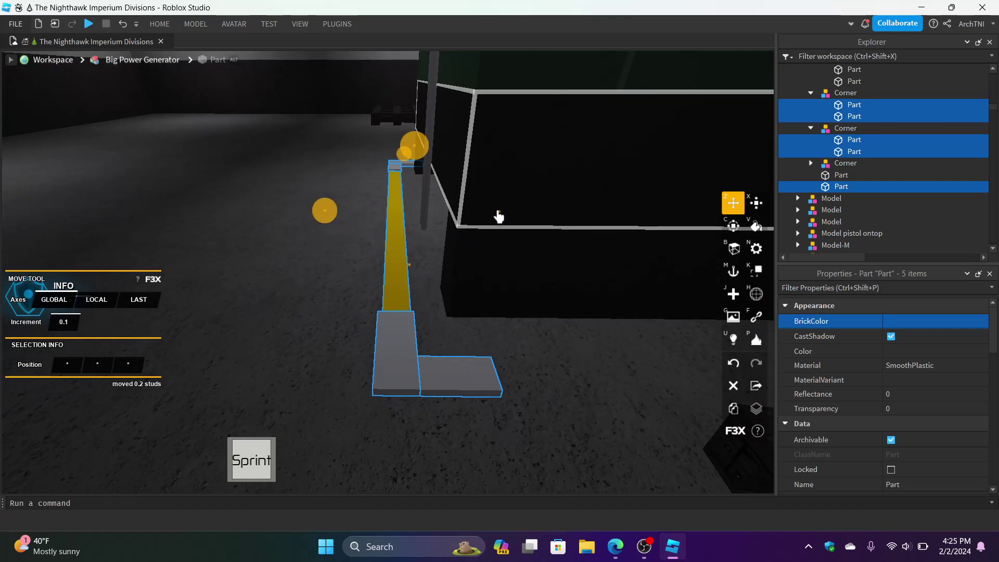
right_click_drag(492, 215, 405, 215)
key("d")
Step: Select the grey box bearing the DANGER HIGH VOLTAGE sign on the generator's side
left_click(396, 370)
key("w")
right_click_drag(396, 370, 397, 368)
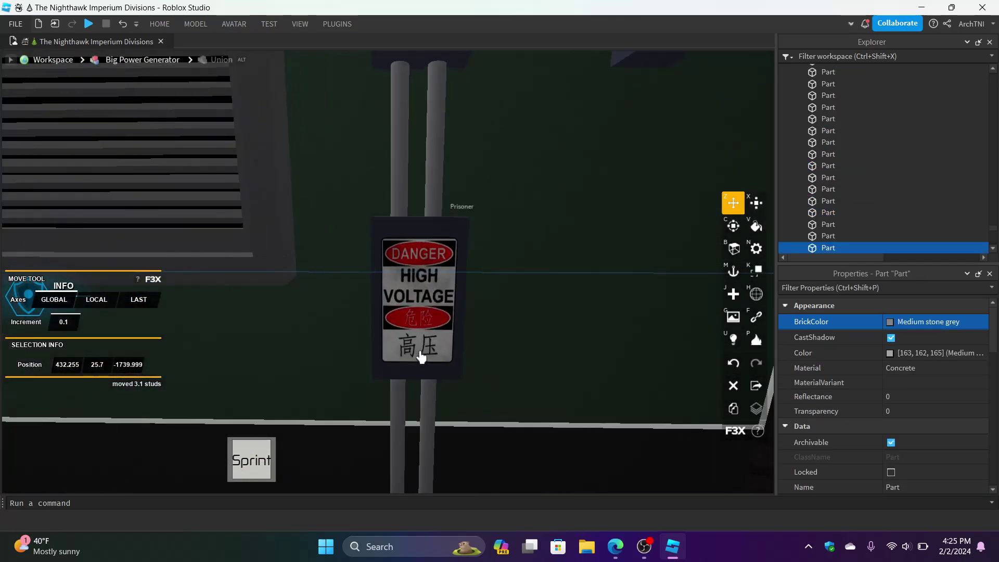
left_click(422, 357)
scroll(422, 375, "up", 5)
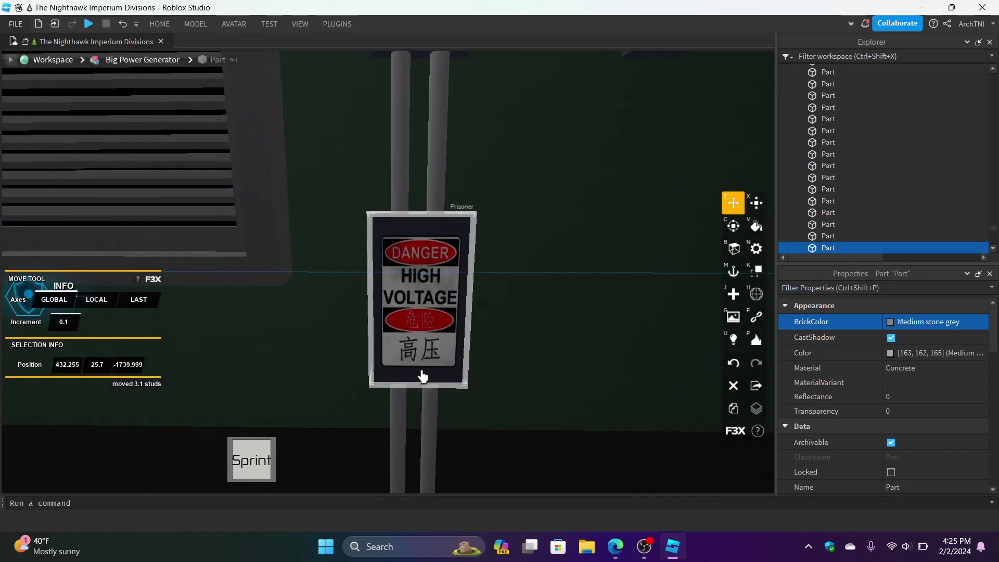
key("e")
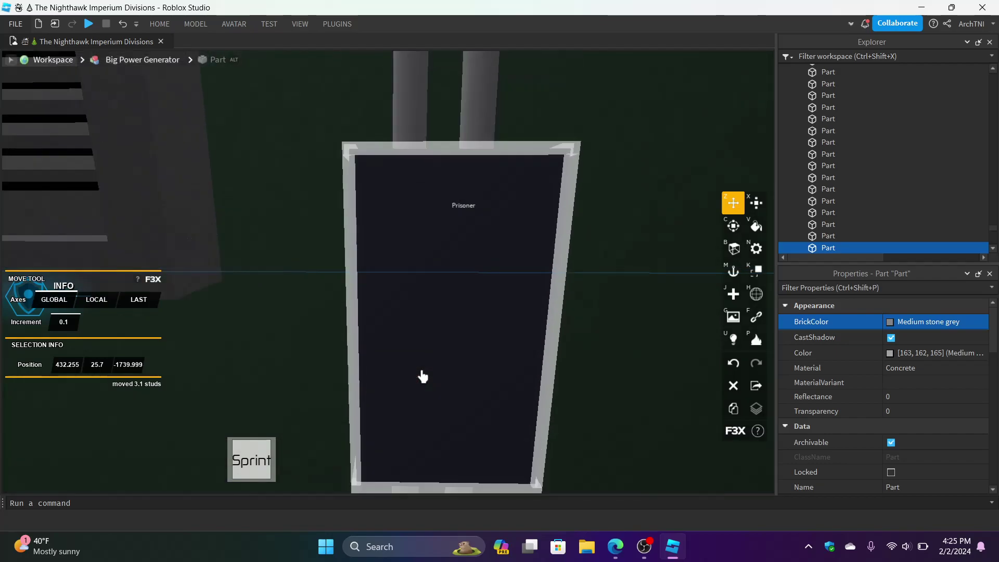
scroll(423, 376, "down", 3)
left_click(422, 358)
key("a")
right_click_drag(422, 359, 422, 359)
key("a")
key("d")
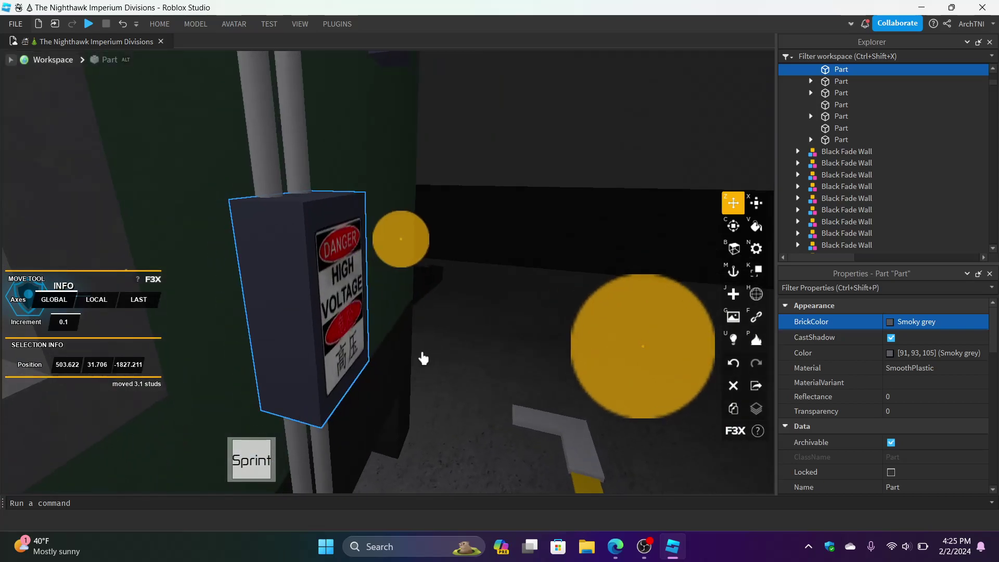
Step: Leave the F3X tools and select the transparent Institutional white part that carries the high-voltage sign
left_click(336, 24)
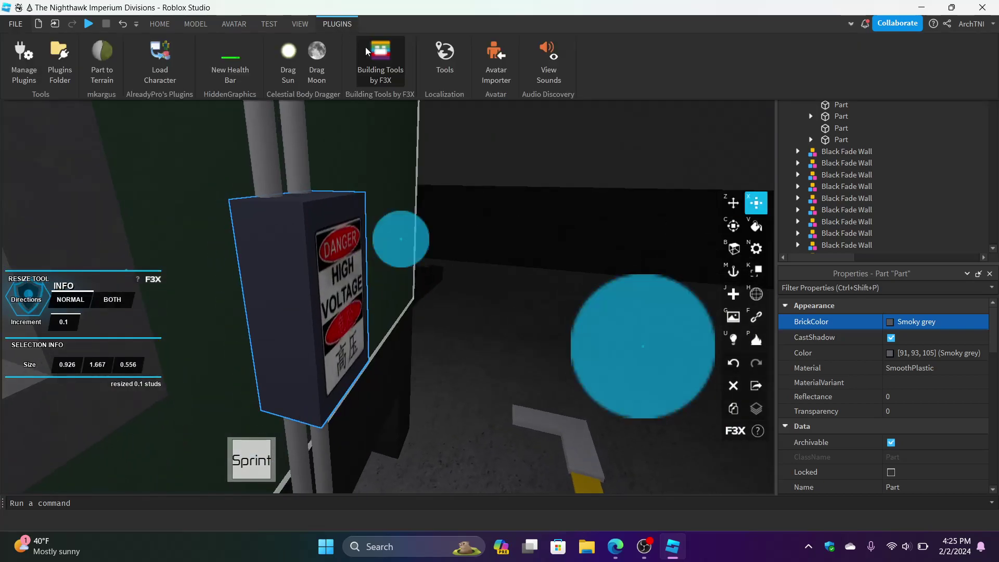
left_click(367, 53)
right_click_drag(451, 277, 452, 277)
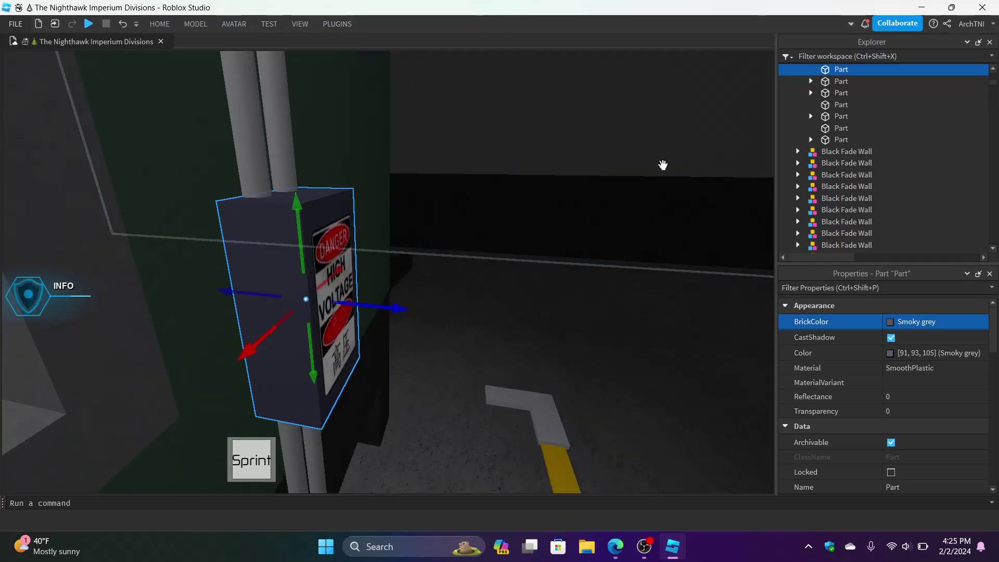
left_click(839, 82)
left_click(838, 94)
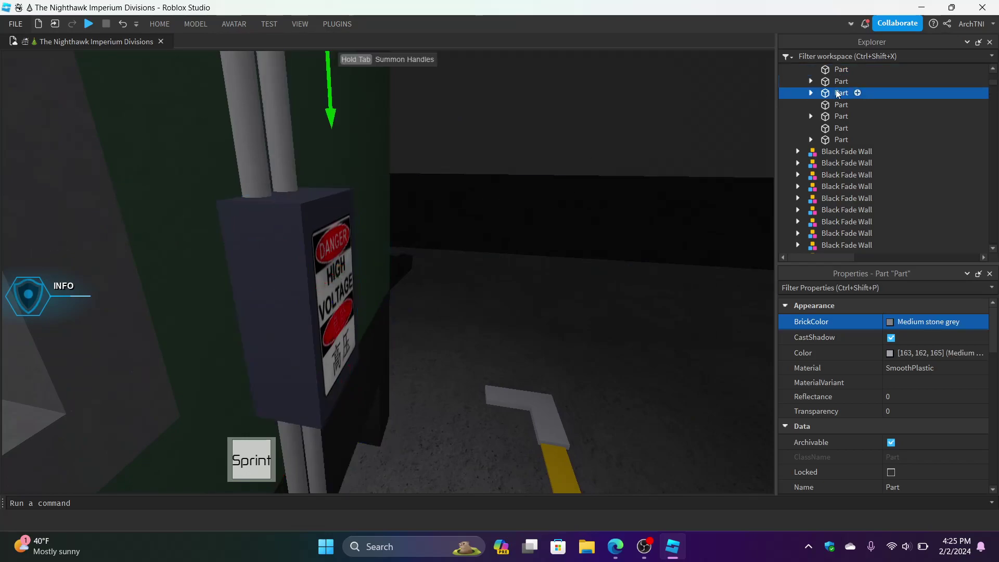
left_click(837, 105)
left_click(838, 117)
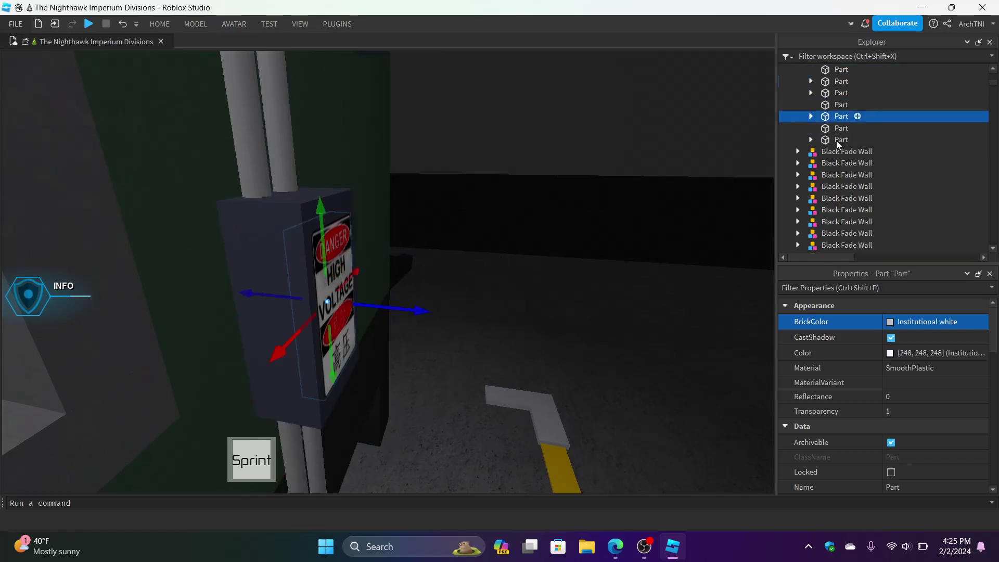
left_click(835, 139)
left_click(839, 128)
left_click(839, 118)
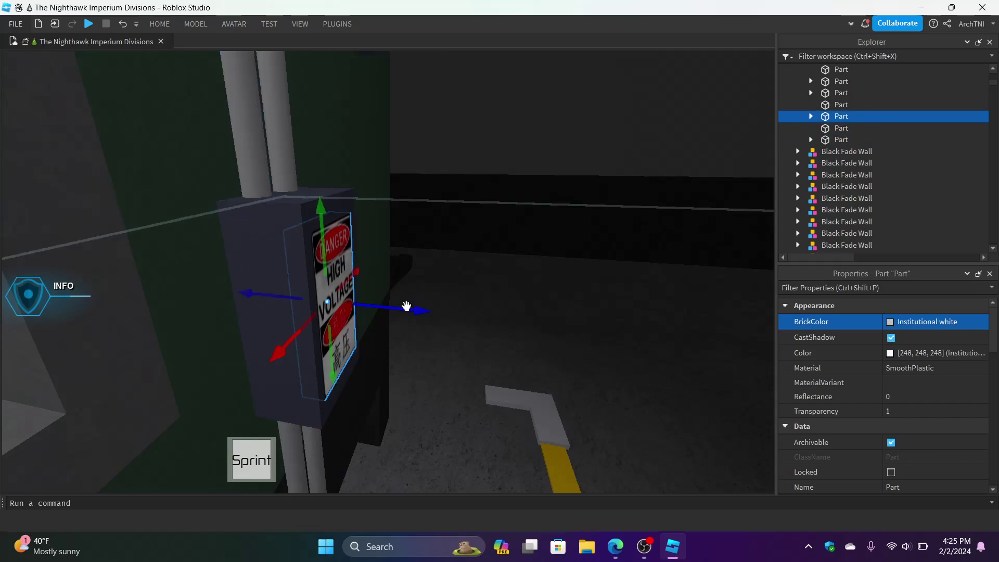
Step: Nudge the transparent high-voltage sign part so that it sits just off the face of the grey switch box
left_click_drag(398, 307, 401, 307)
key("f")
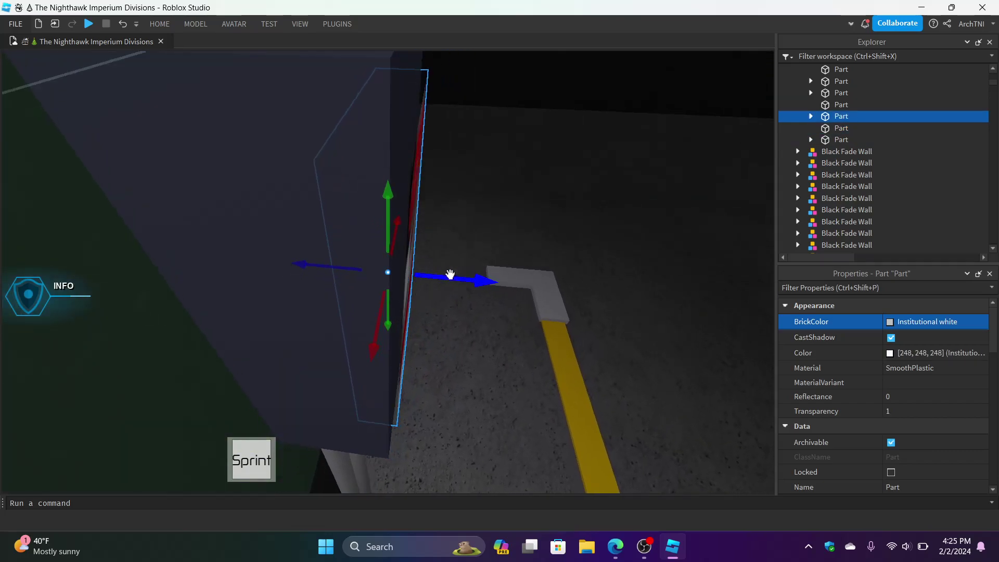
left_click_drag(444, 276, 441, 276)
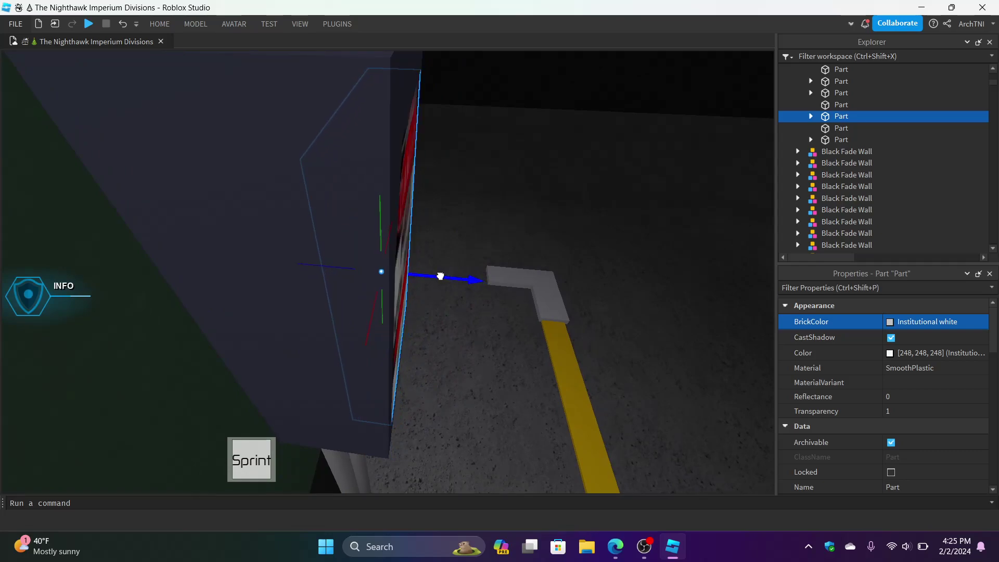
right_click_drag(441, 274, 440, 275)
scroll(441, 273, "down", 5)
key("a")
Step: Find the louvred vent's sub-model within Big Power Generator and ungroup it
left_click(483, 234)
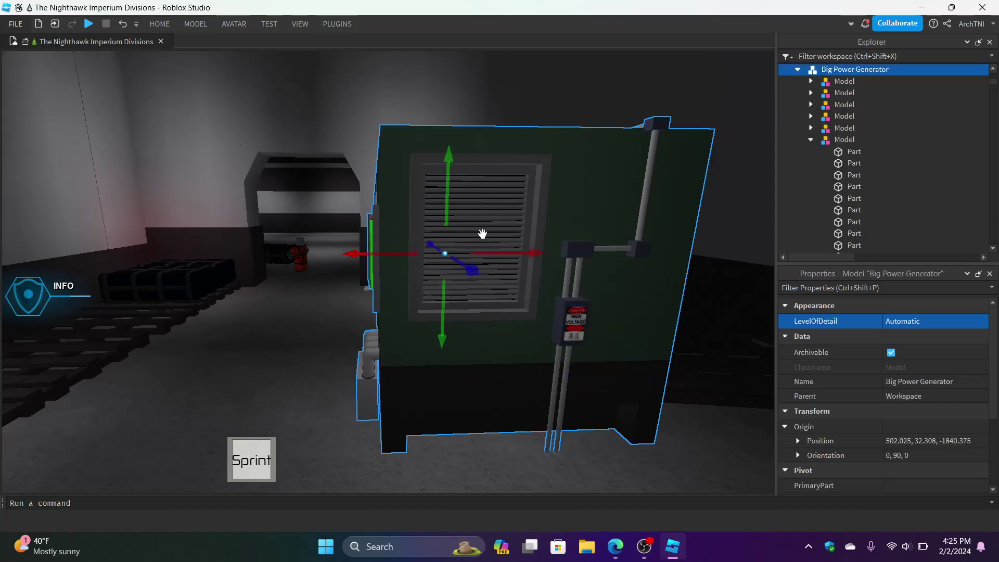
key("Down")
key("Down")
key("Down")
key("Down")
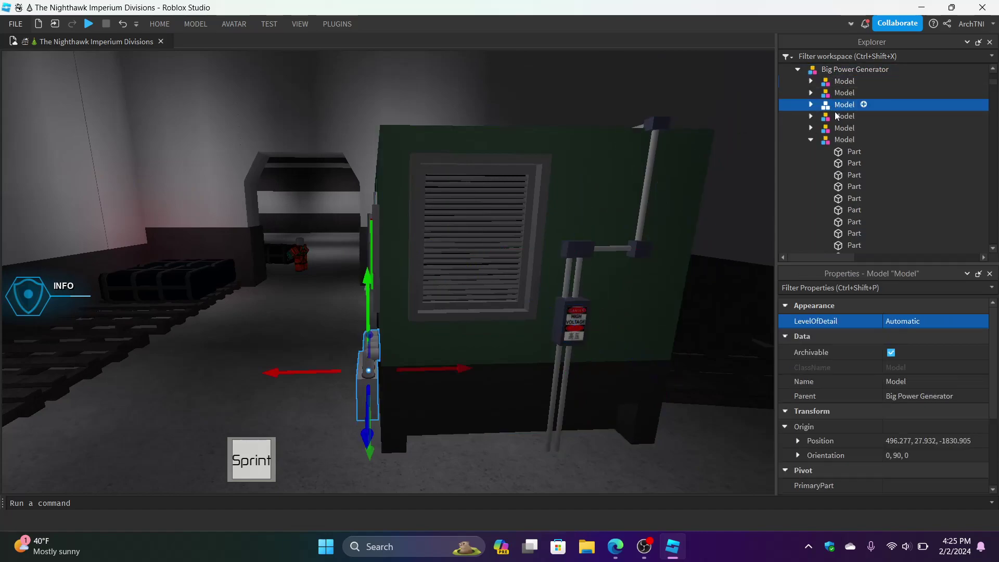
key("Down")
key("Down")
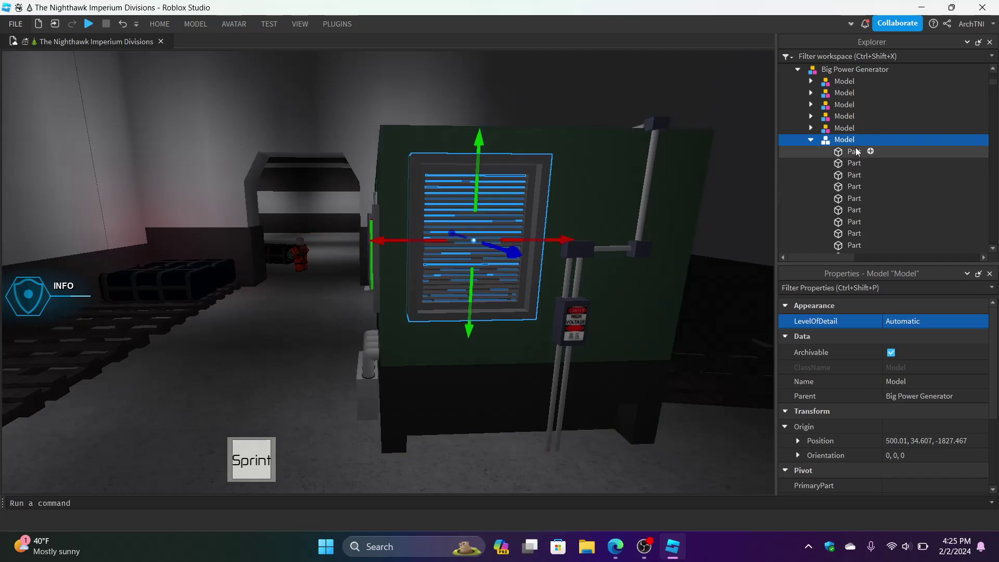
right_click(844, 143)
left_click(861, 142)
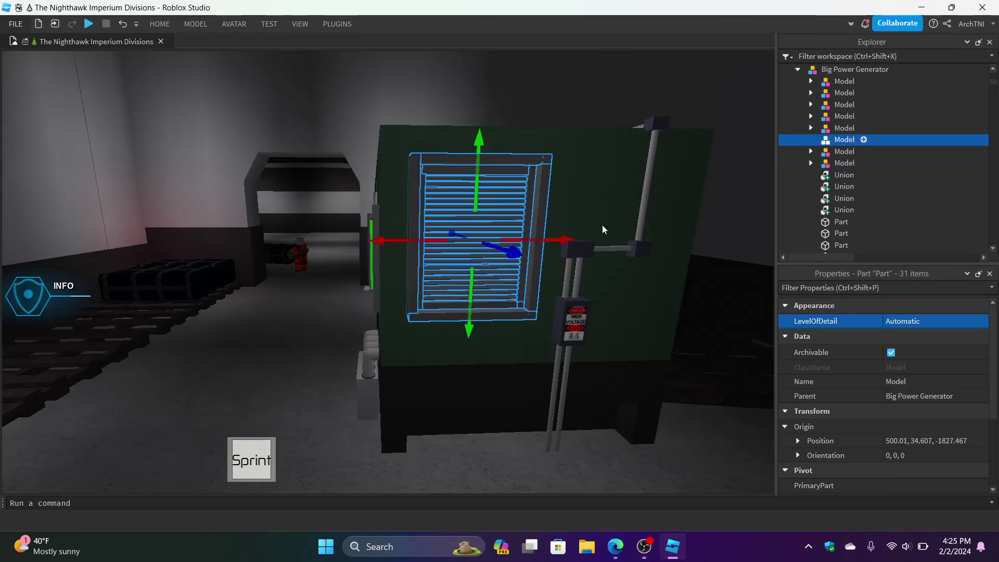
Step: Ungroup the whole Big Power Generator model into its separate components
left_click(602, 224)
scroll(602, 225, "up", 3)
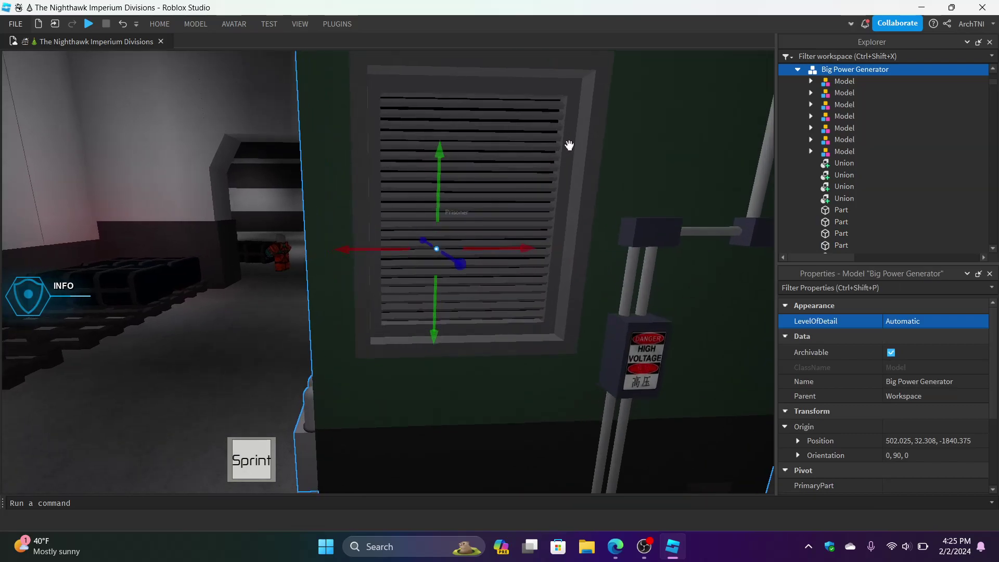
scroll(548, 192, "down", 5)
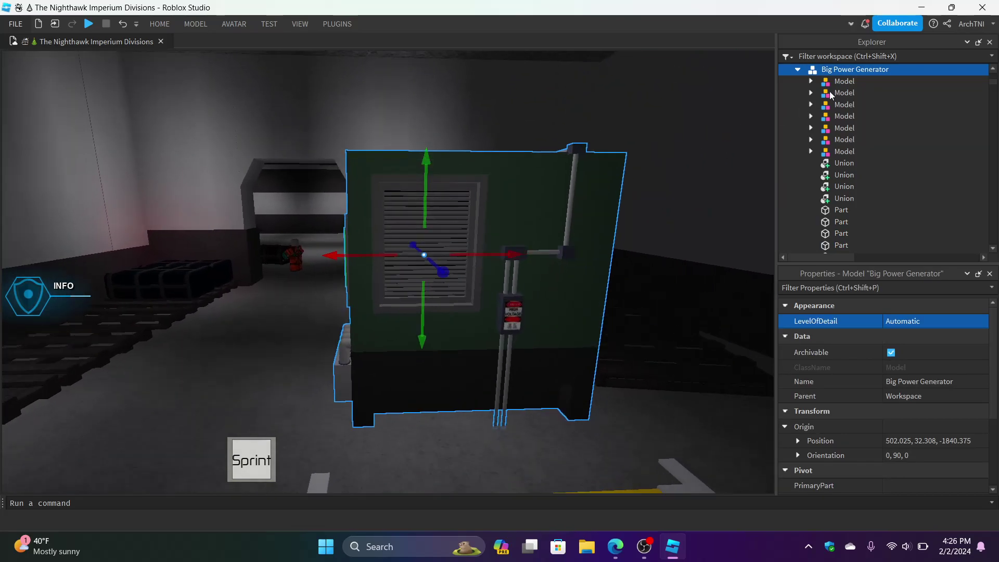
right_click(839, 74)
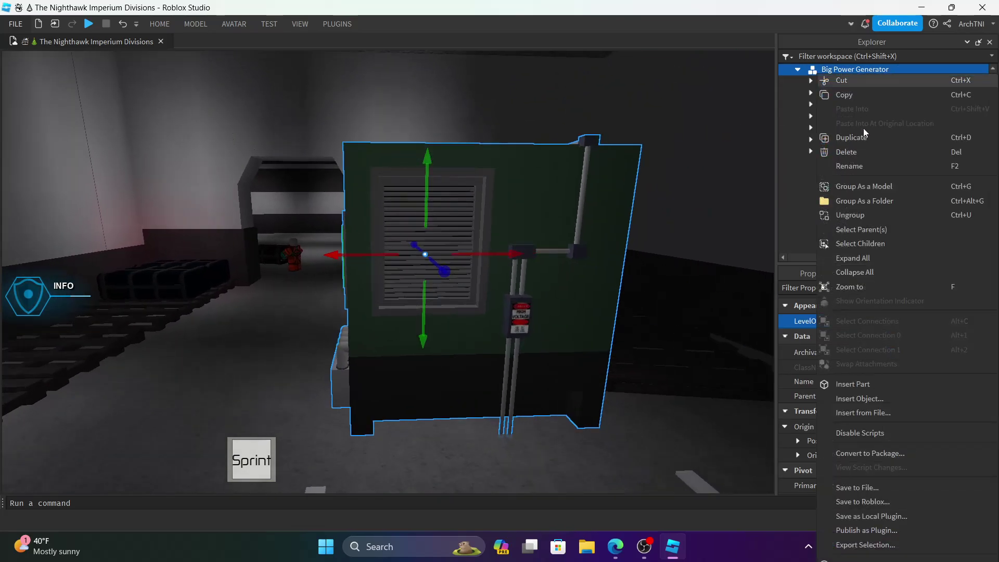
left_click(864, 215)
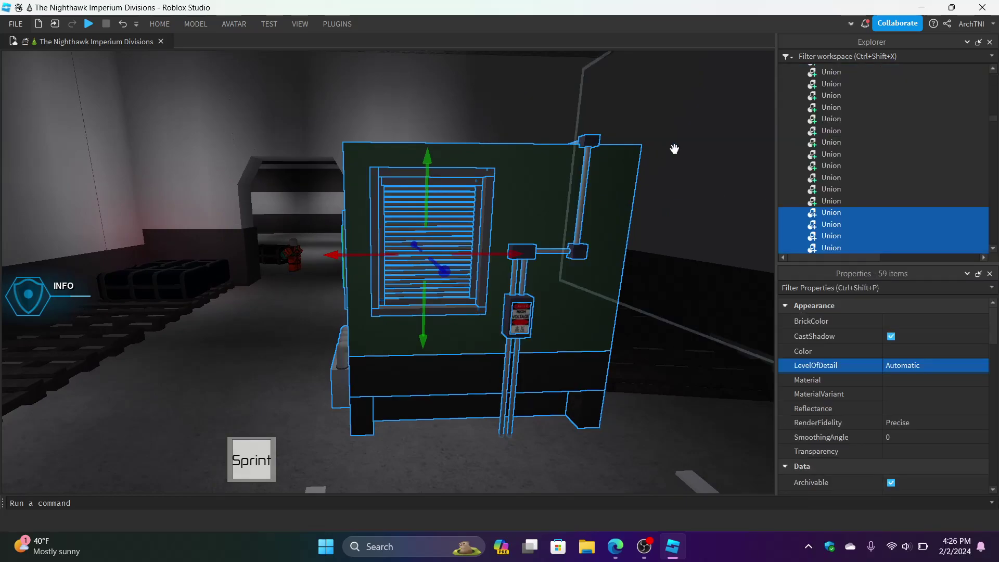
Step: Select the upper slats of the louvred vent on the generator's side, starting with the topmost one
left_click(456, 193)
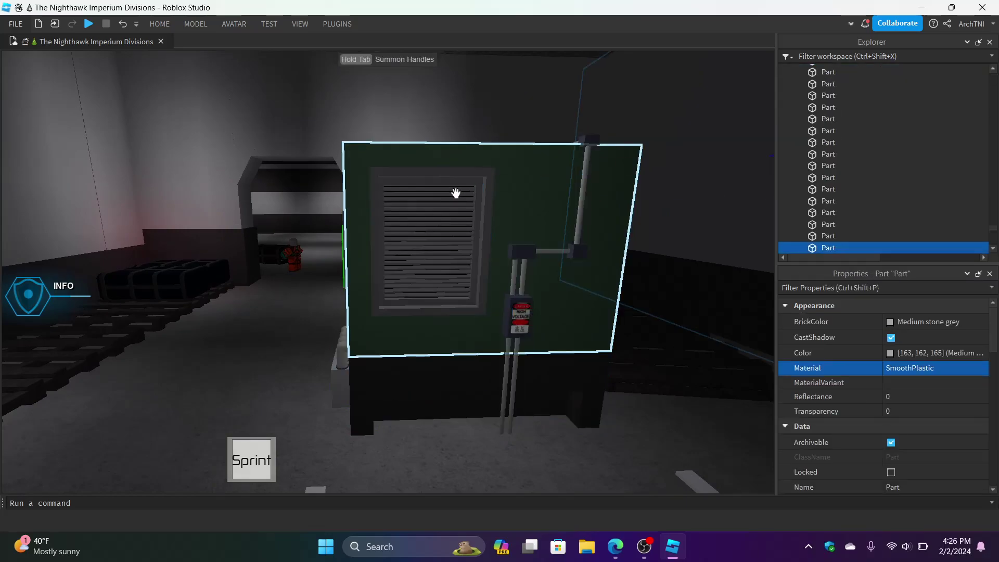
left_click(482, 221)
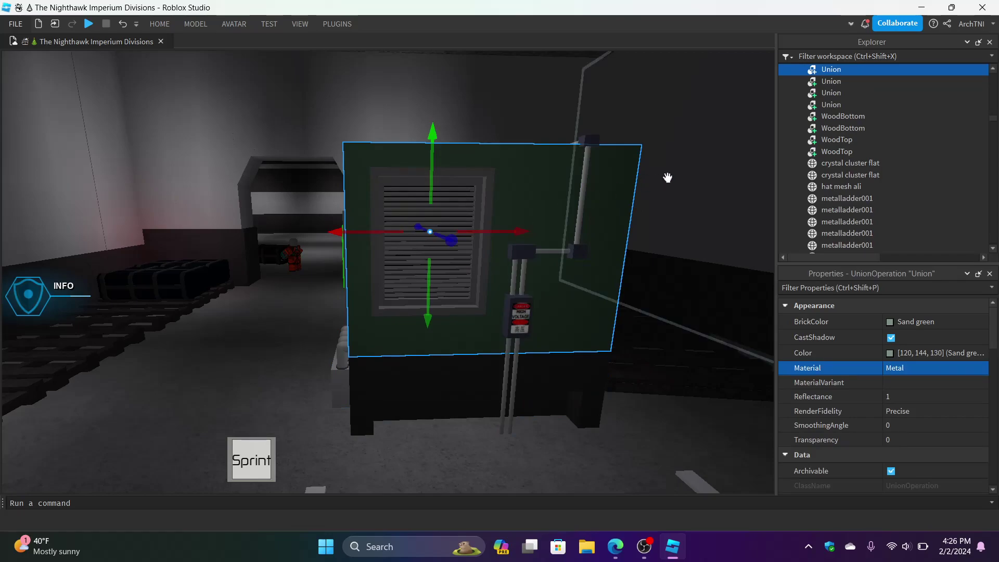
scroll(668, 178, "up", 5)
left_click(495, 184)
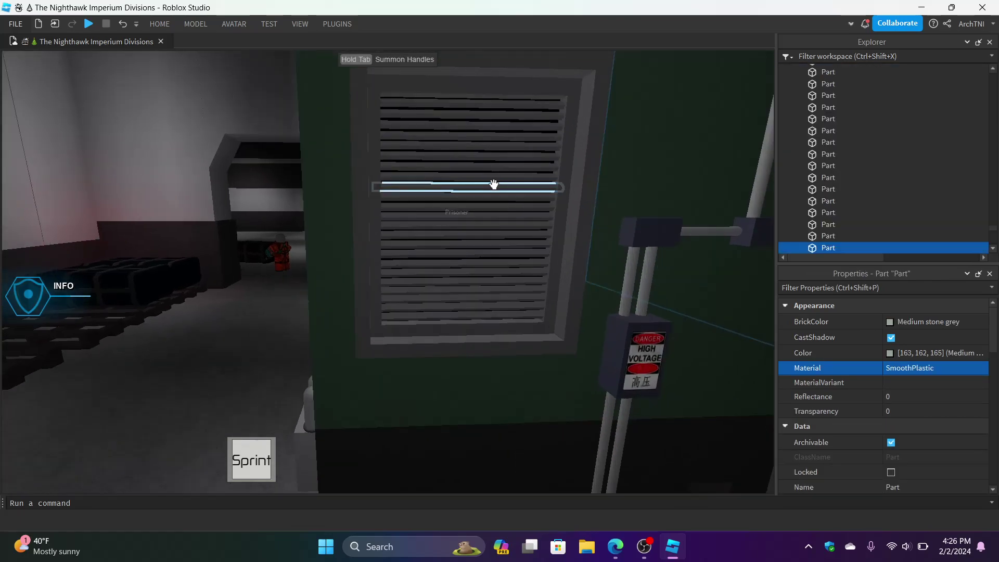
right_click_drag(494, 184, 493, 183)
scroll(493, 183, "up", 3)
left_click(462, 159)
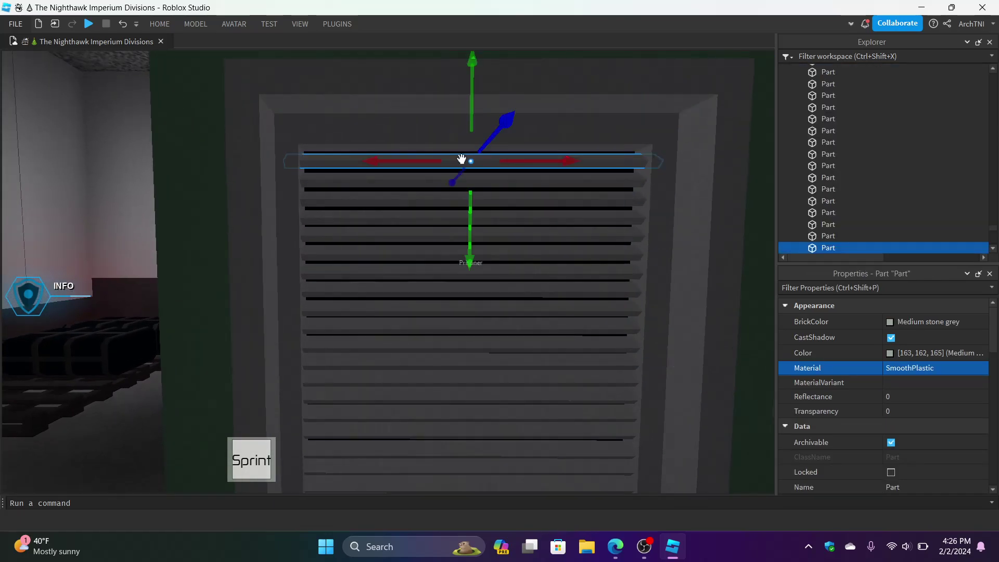
left_click(352, 181, "shift")
left_click(328, 216, "shift")
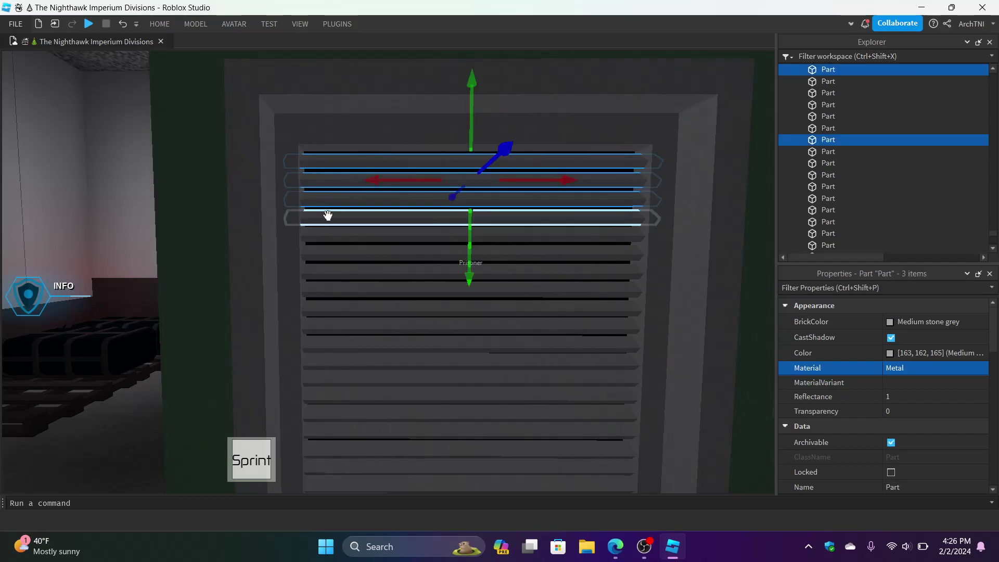
left_click(323, 240, "shift")
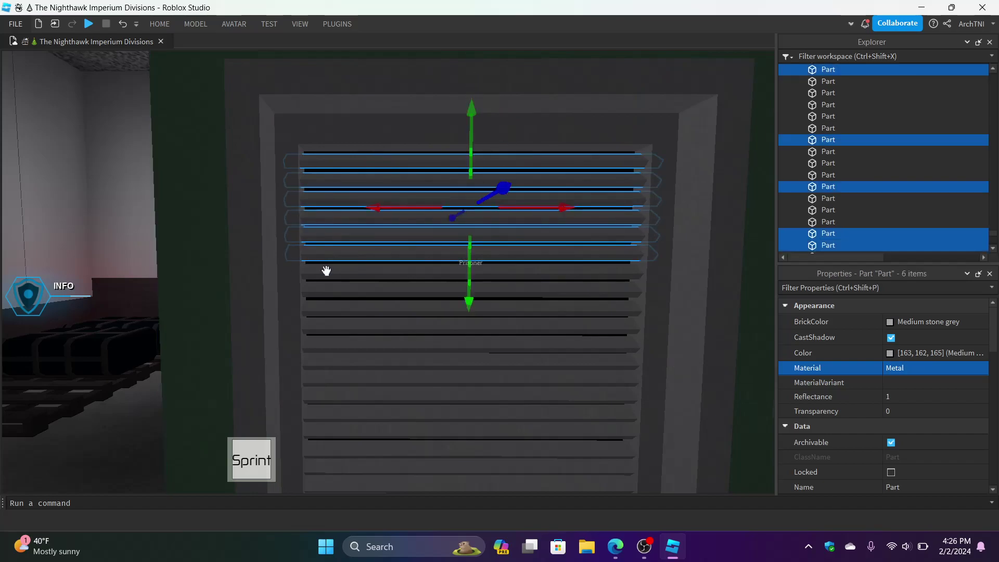
left_click(333, 289, "shift")
left_click(341, 310, "shift")
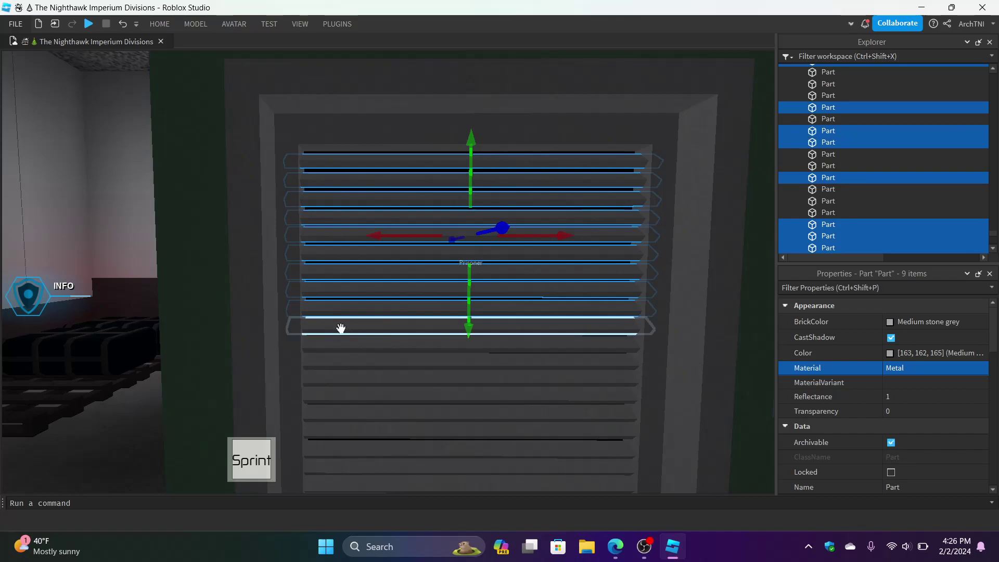
Step: Add the vent's middle slats to the selection
key("q")
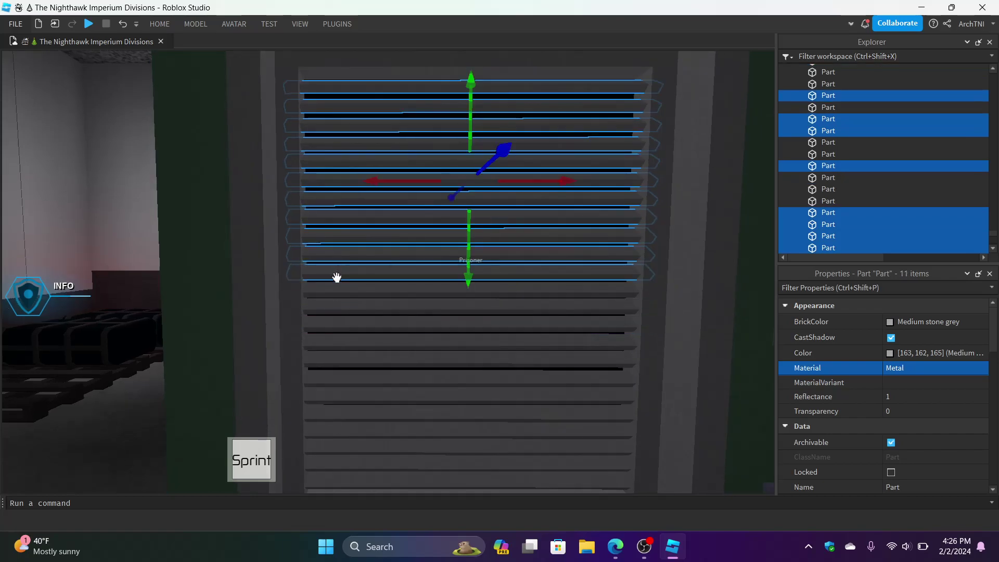
left_click(339, 291, "shift")
left_click(340, 309, "shift")
left_click(341, 322, "shift")
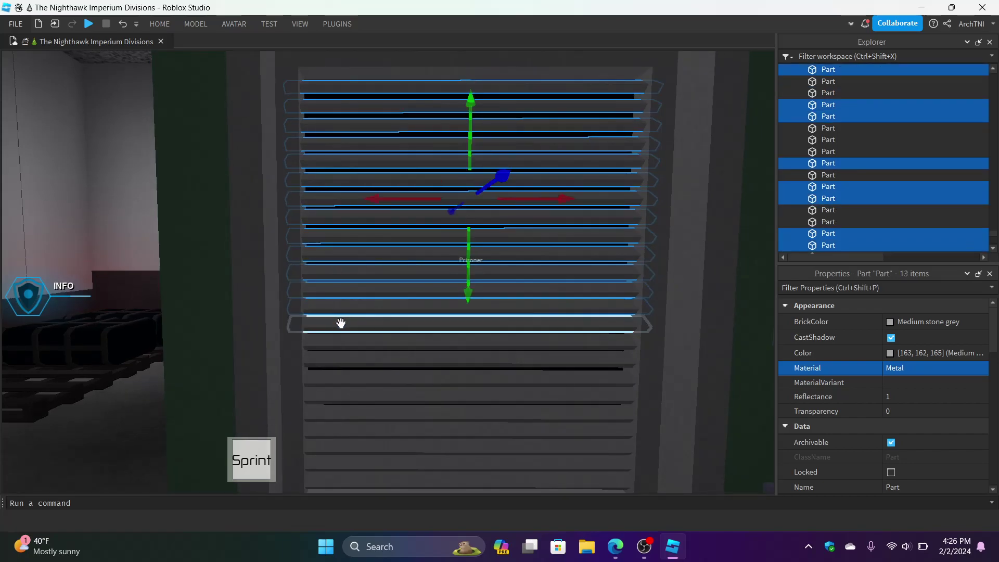
left_click(339, 341, "shift")
left_click(344, 360, "shift")
Step: Add the vent's remaining lower slats and its bottom inner border piece to the selection, leaving out the green housing
key("q")
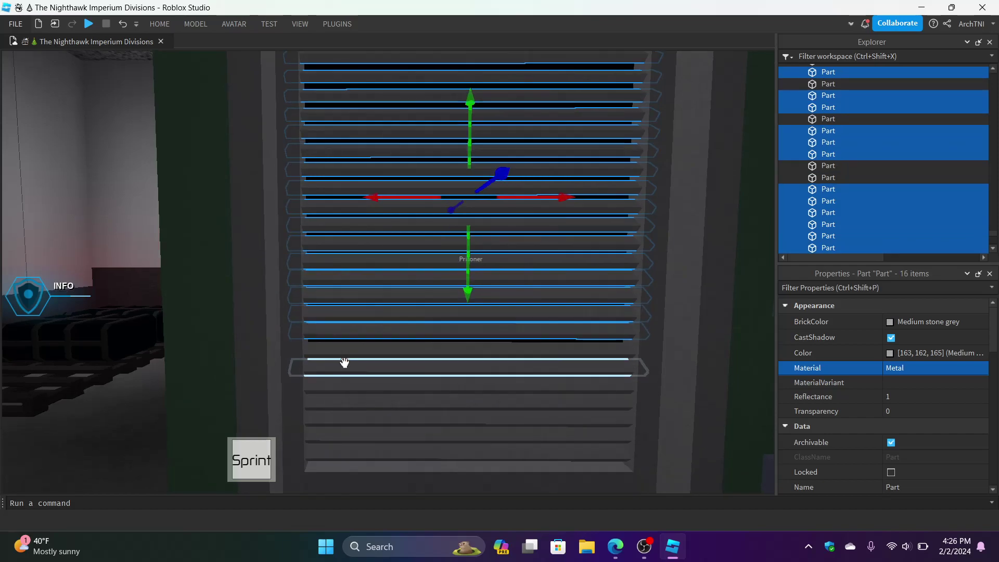
left_click(343, 333, "shift")
left_click(348, 351, "shift")
left_click(349, 375, "shift")
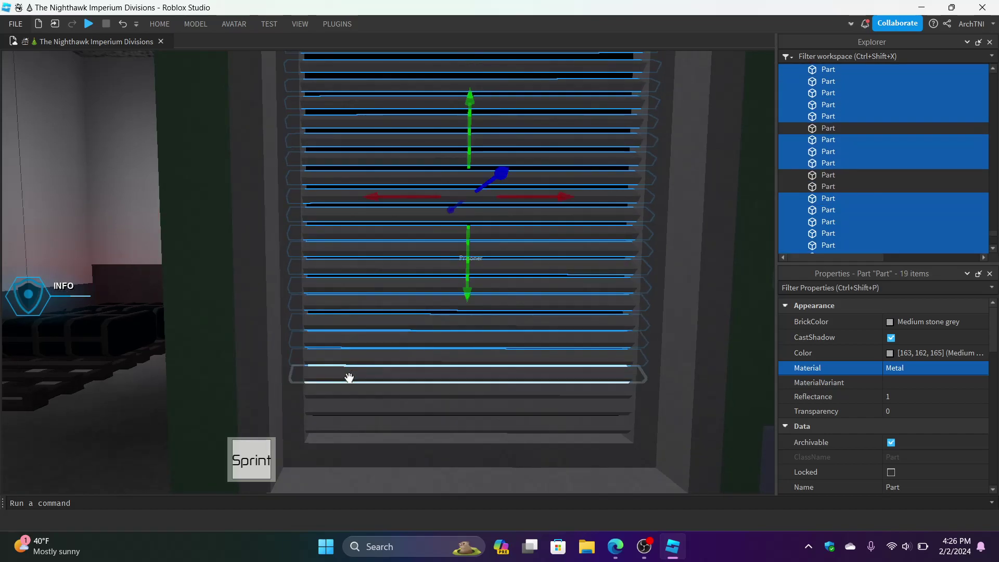
left_click(354, 411, "shift")
left_click(354, 432, "shift")
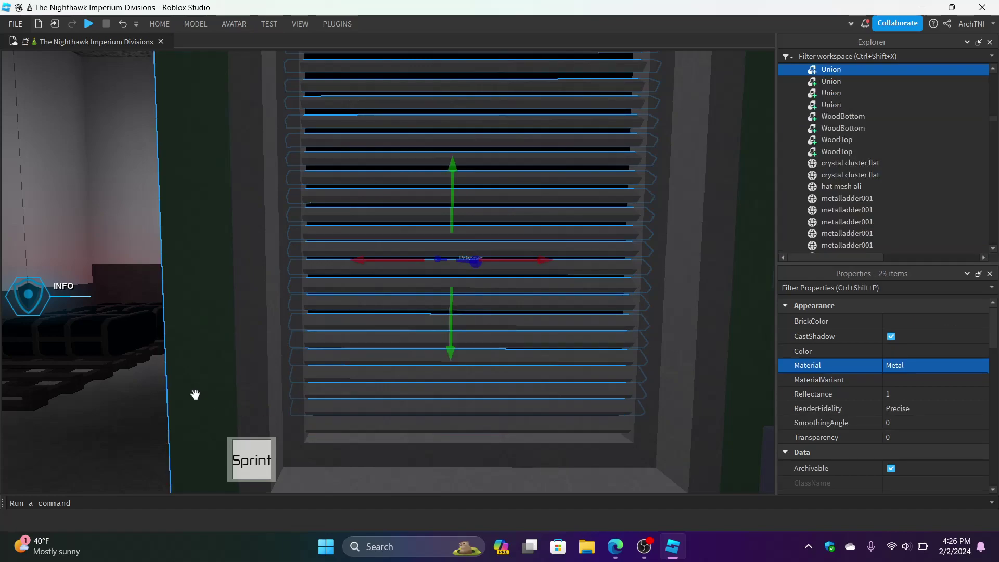
left_click(394, 427, "shift")
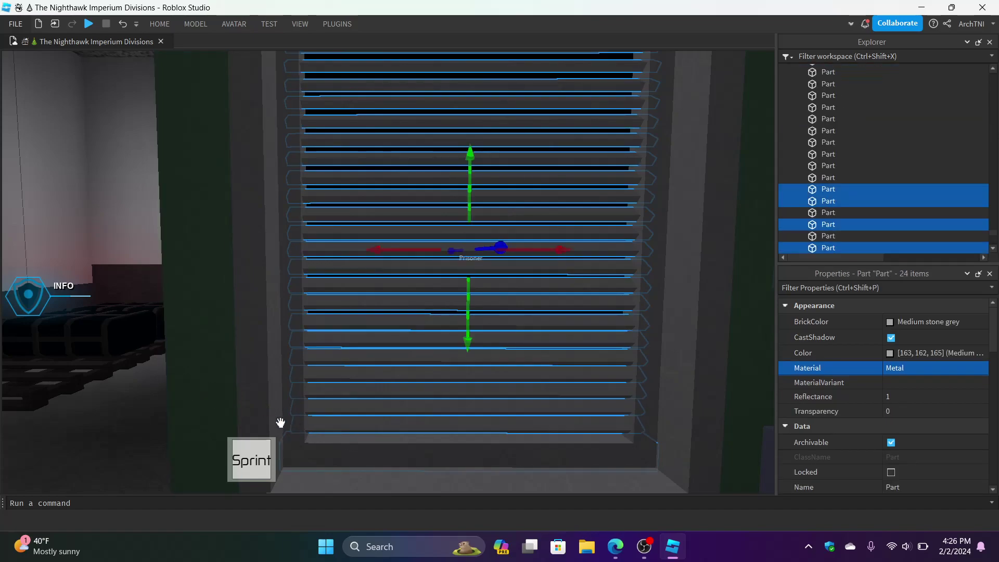
Step: Add the side and top inner border pieces around the slats to complete the grille selection
left_click(635, 398, "shift")
left_click(653, 397, "shift")
key("e")
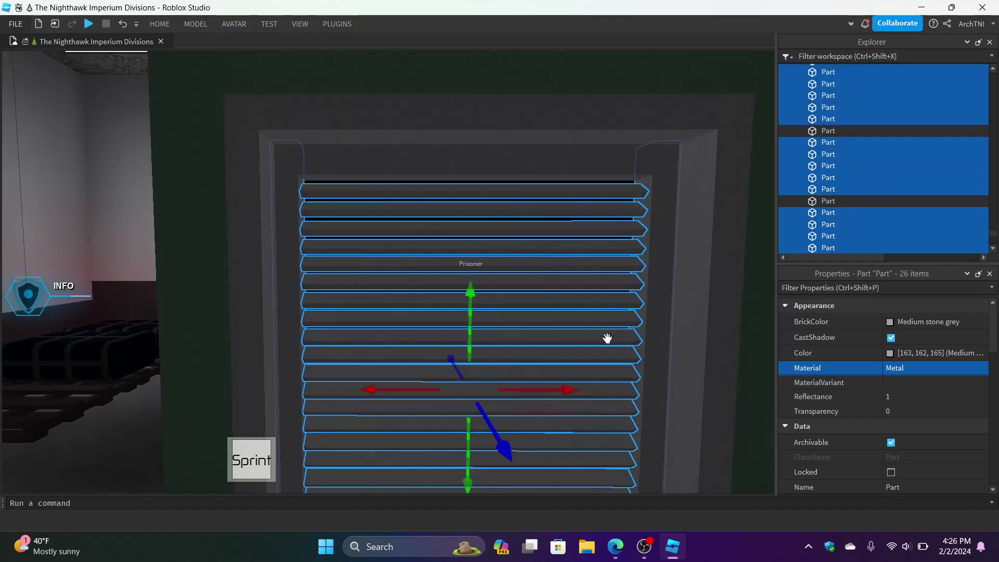
left_click(497, 235, "shift")
Step: Rotate the selected grille about its horizontal axis so that its lower end tilts outward from the generator
key("s")
key("s")
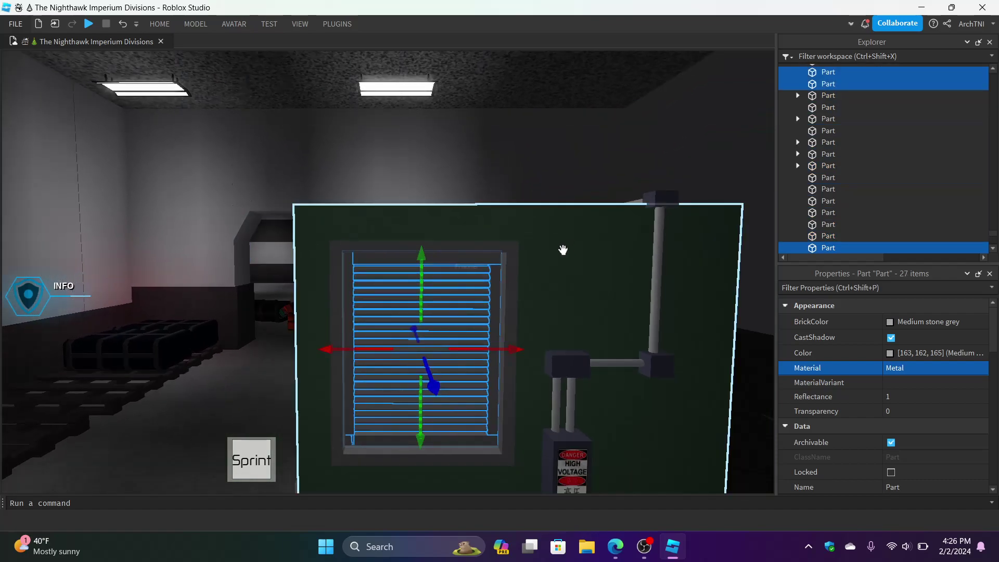
key("w")
key("d")
key("s")
key("w")
right_click_drag(563, 285, 563, 285)
key("d")
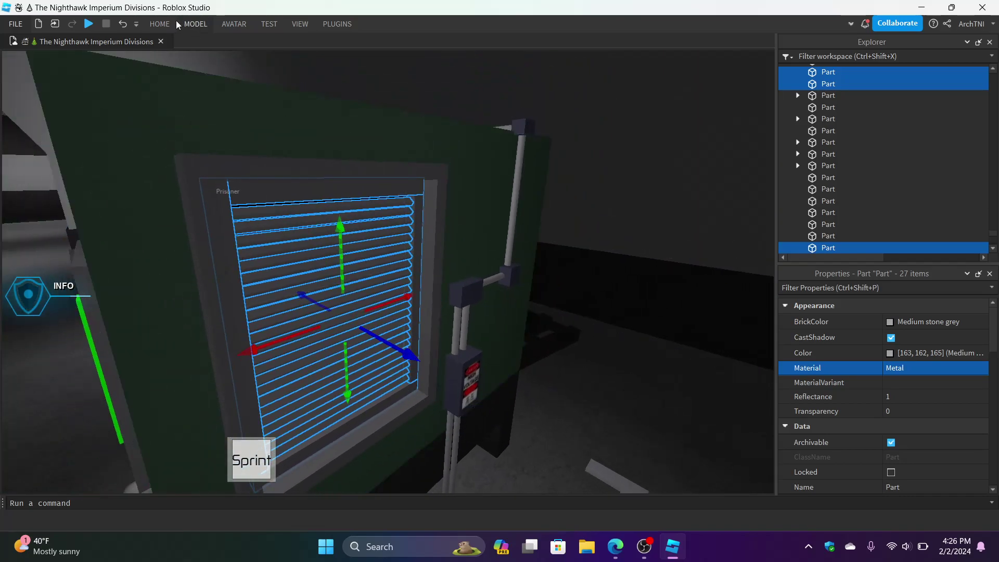
left_click(160, 24)
left_click(174, 61)
right_click_drag(464, 336, 465, 336)
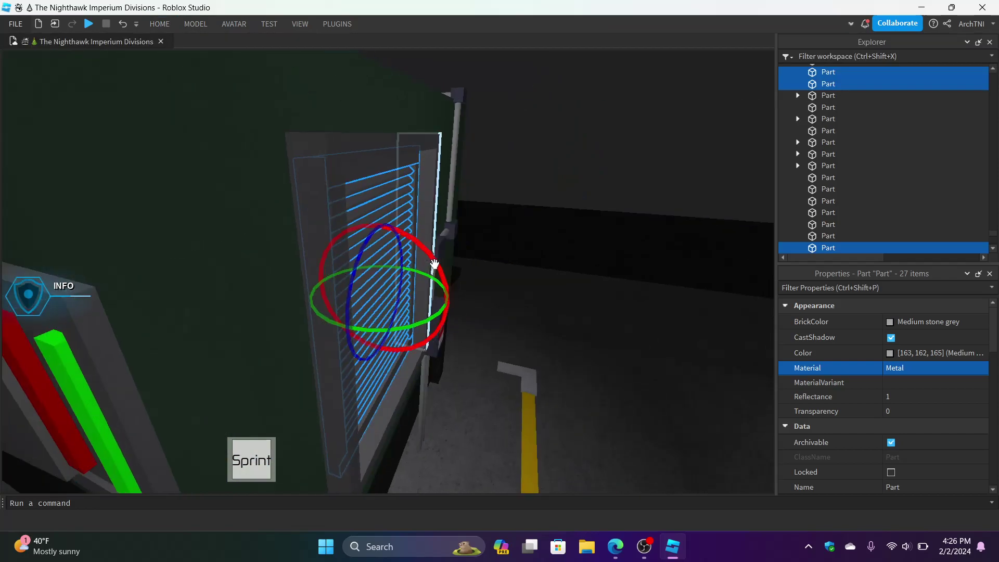
left_click_drag(437, 263, 389, 174)
Step: Move the tilted grille outward and down so that it hangs open from the top of the vent frame
left_click(159, 24)
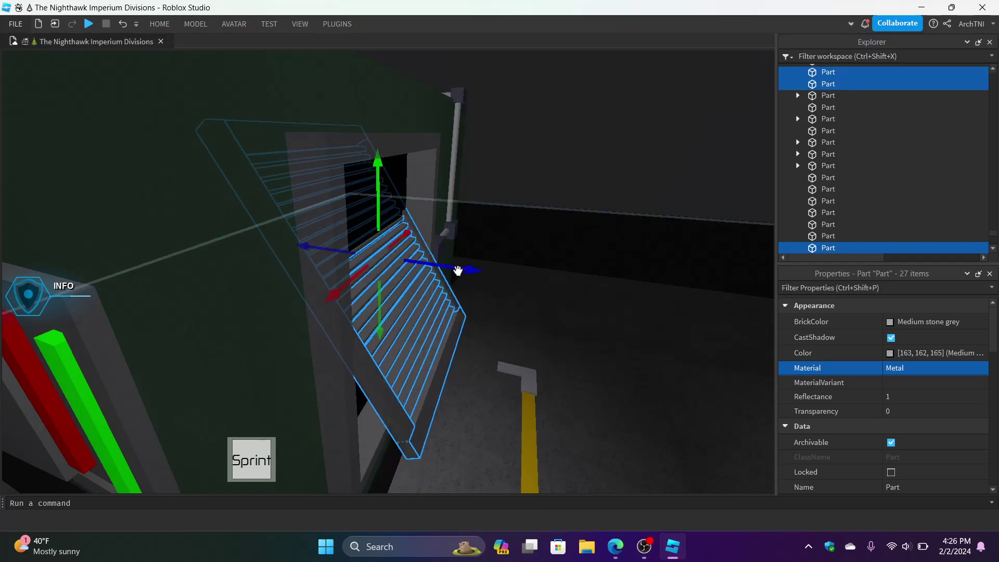
left_click_drag(544, 285, 560, 285)
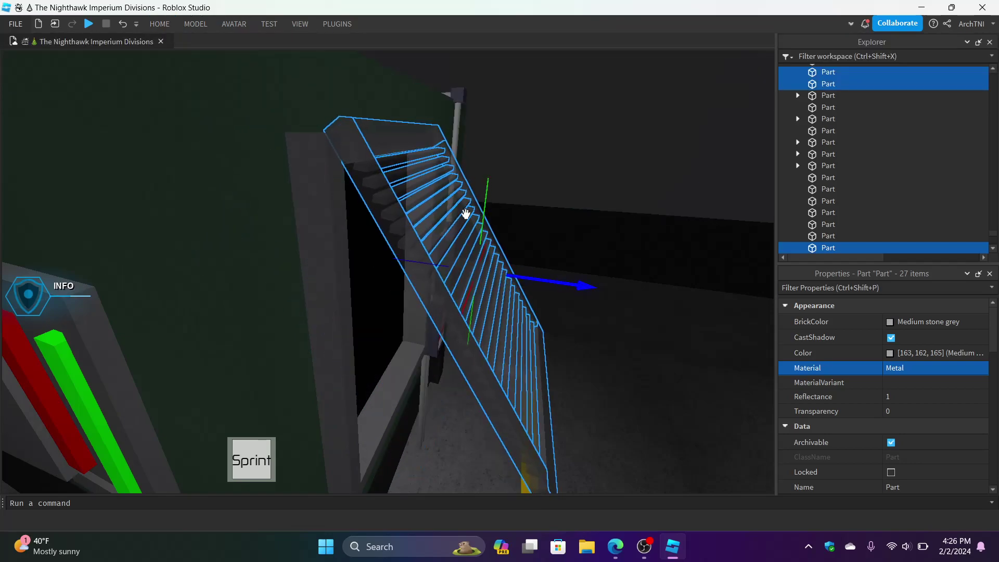
left_click_drag(481, 219, 482, 249)
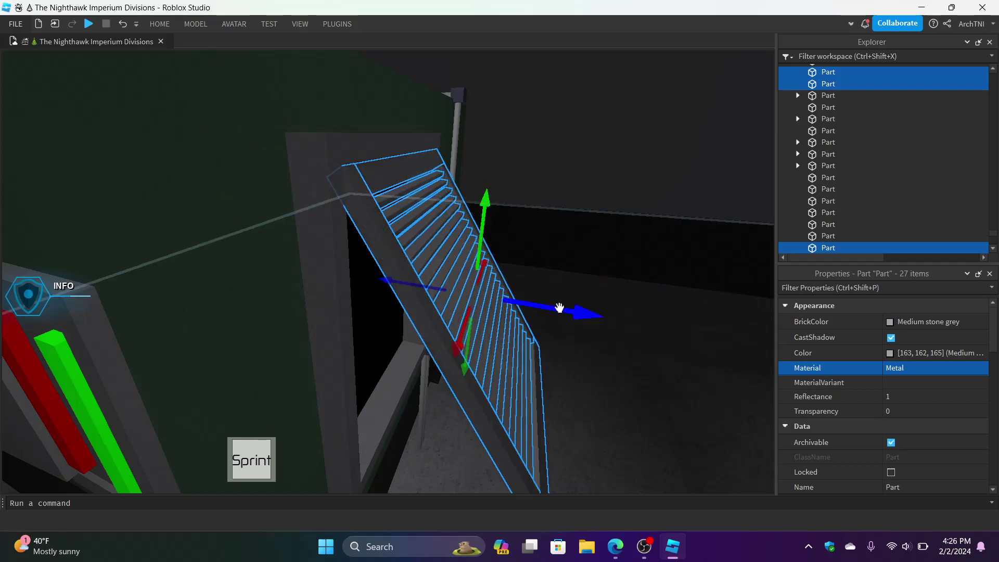
left_click_drag(542, 305, 541, 305)
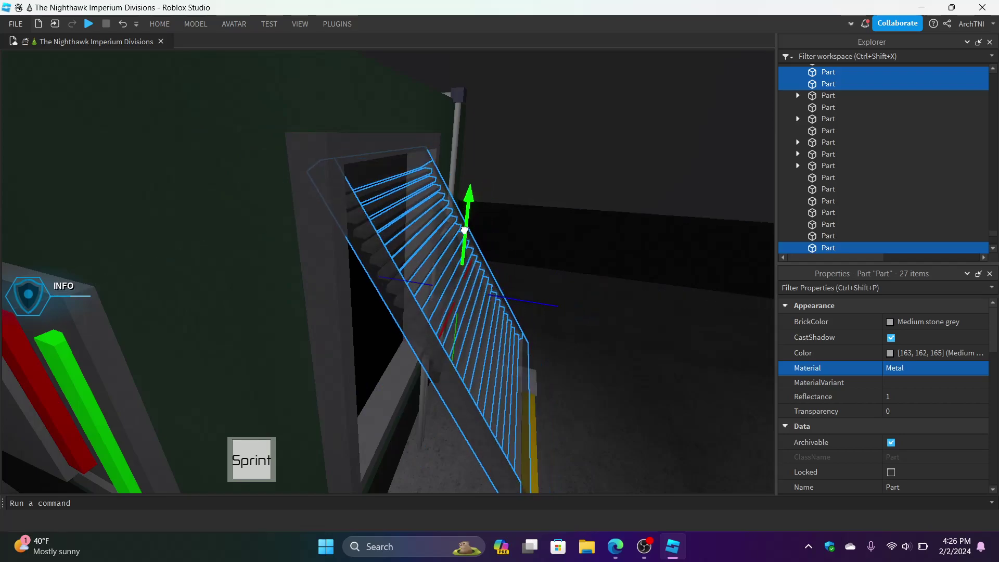
scroll(464, 227, "up", 2)
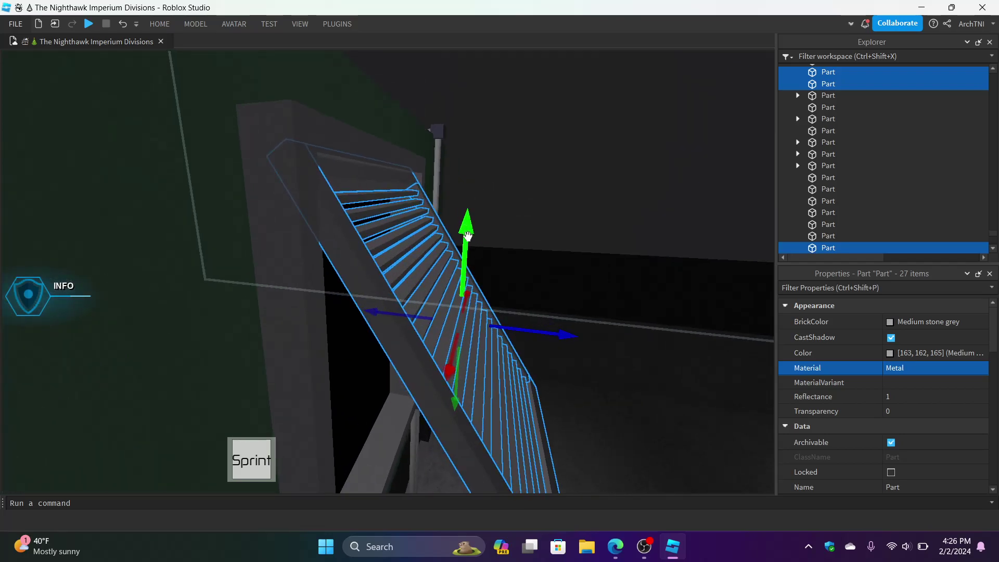
left_click_drag(466, 234, 464, 243)
Step: Select the large black block behind the open vent inside the generator and ready it for scaling
right_click_drag(464, 243, 457, 246)
key("a")
left_click(377, 259)
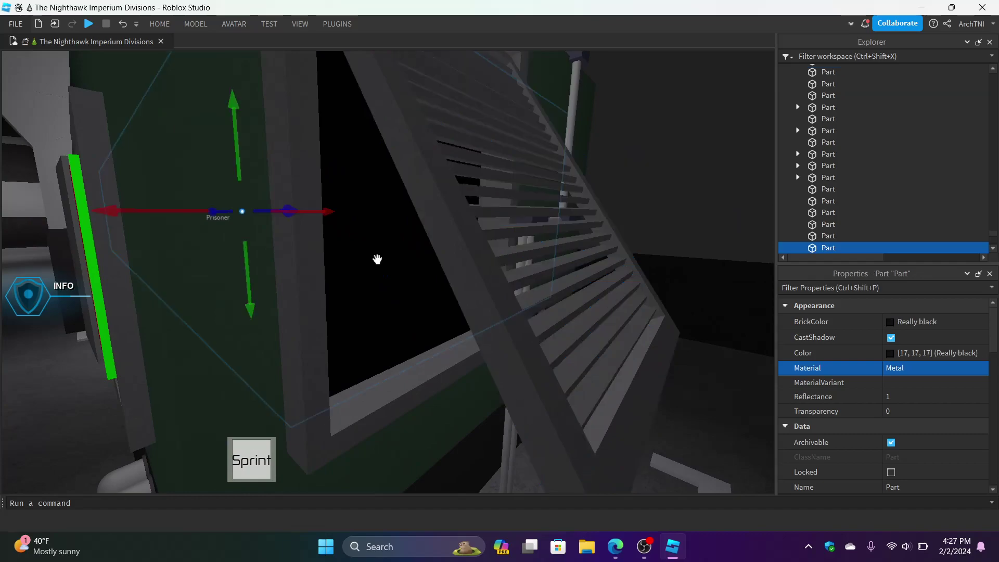
key("a")
right_click_drag(381, 259, 378, 260)
key("d")
key("d")
key("d")
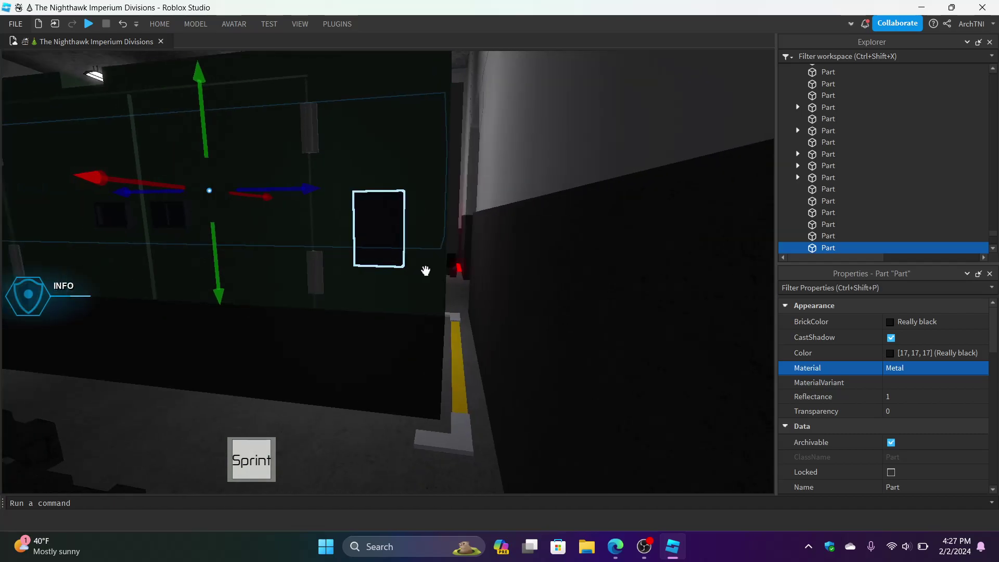
left_click(157, 24)
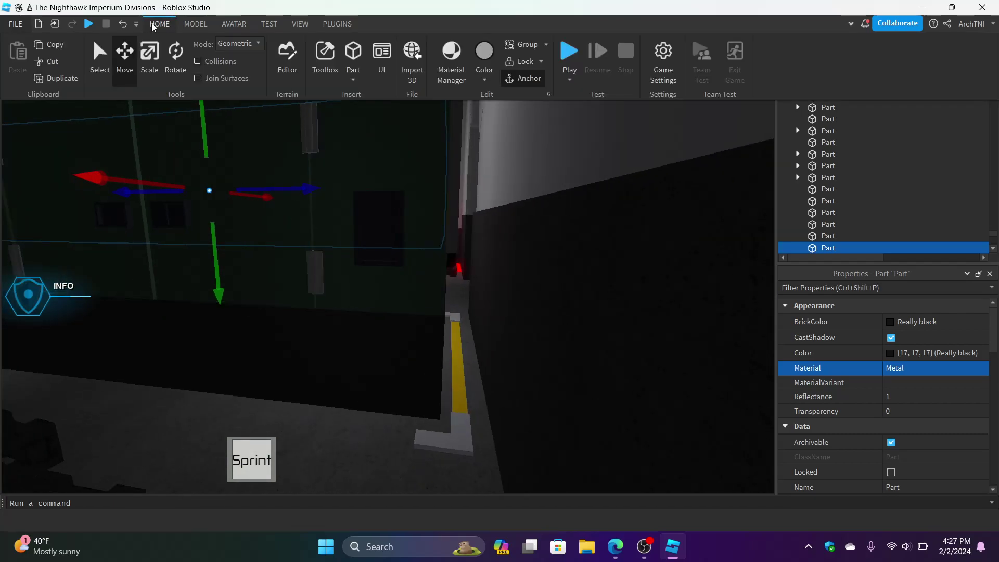
left_click(142, 63)
key("d")
key("a")
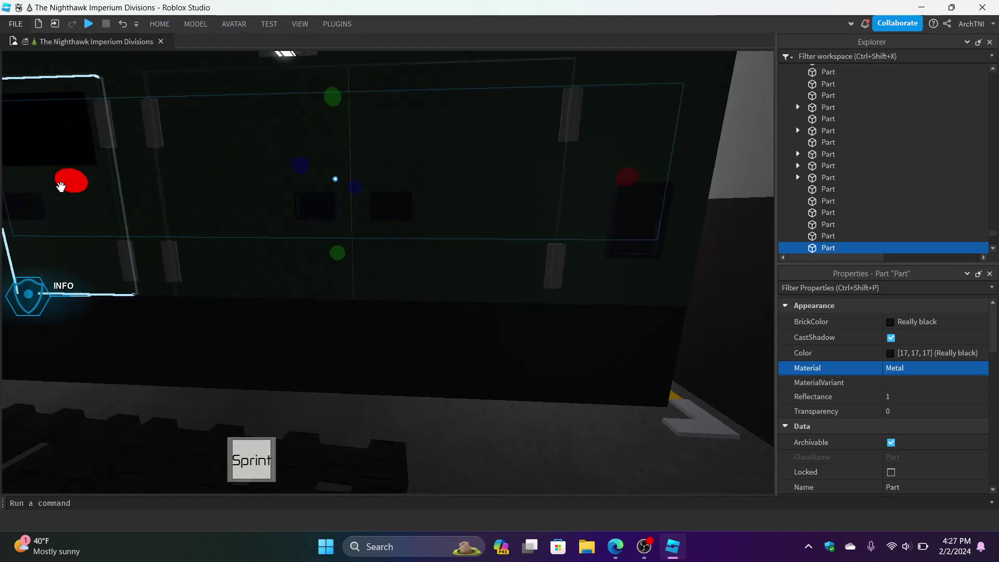
right_click_drag(63, 186, 251, 194)
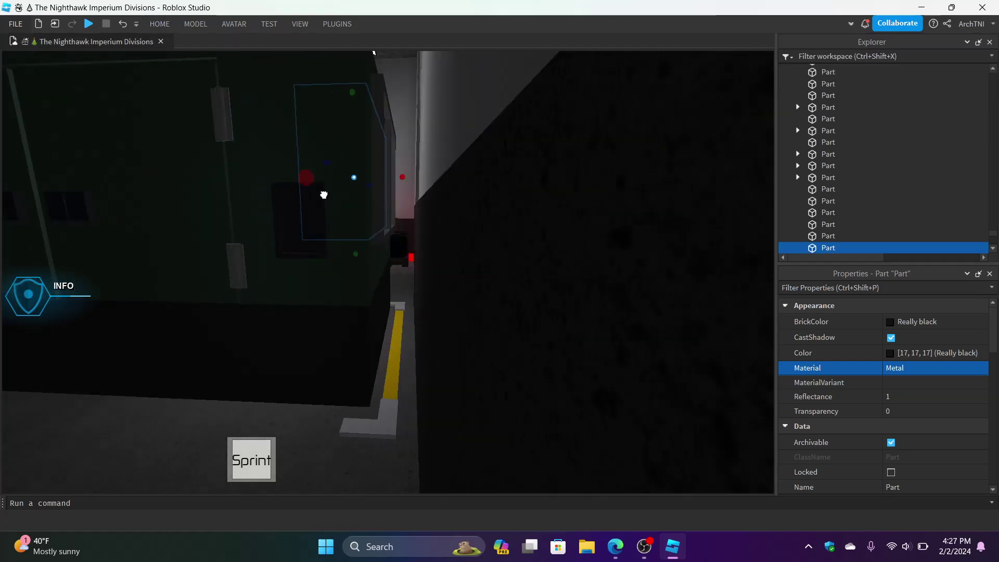
key("a")
right_click_drag(322, 195, 323, 194)
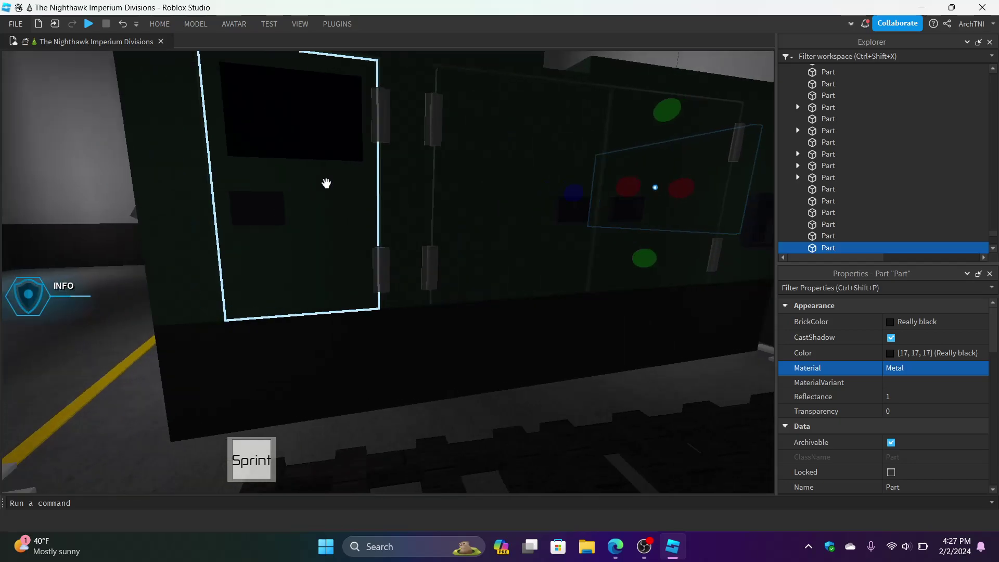
Step: Delete the green generator housing to expose the generator's interior
left_click(298, 170)
key("a")
key("w")
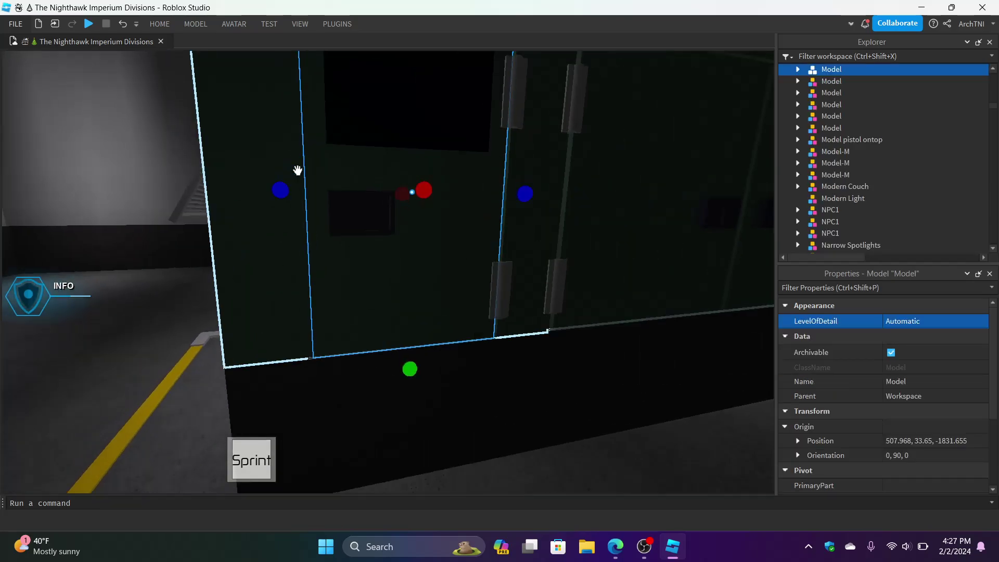
key("f")
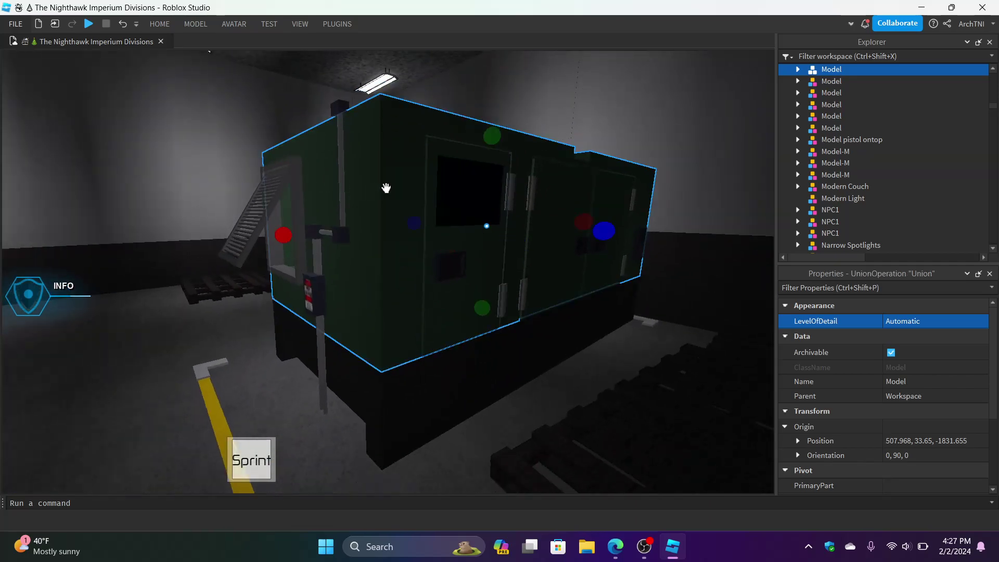
left_click(386, 188)
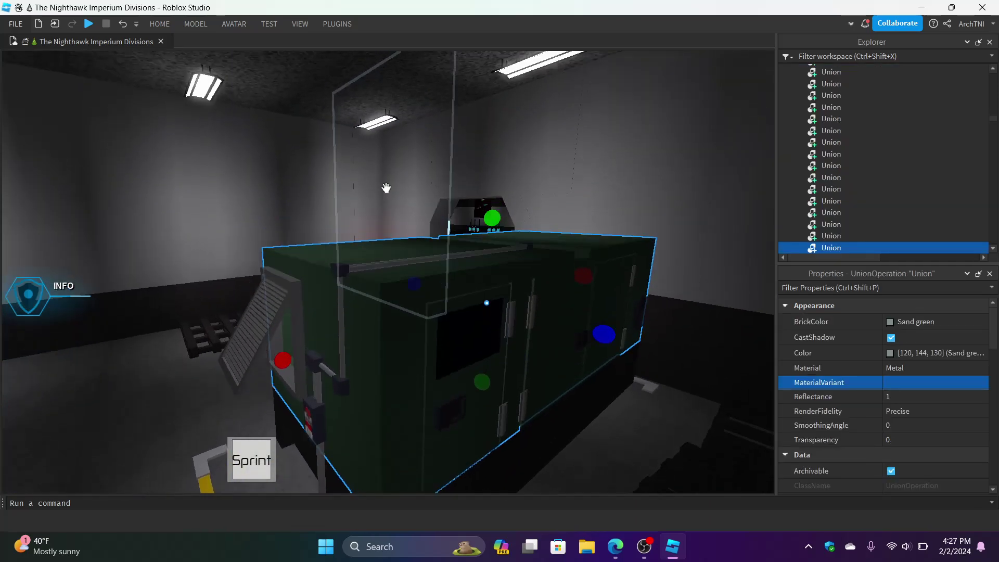
key("w")
key("w")
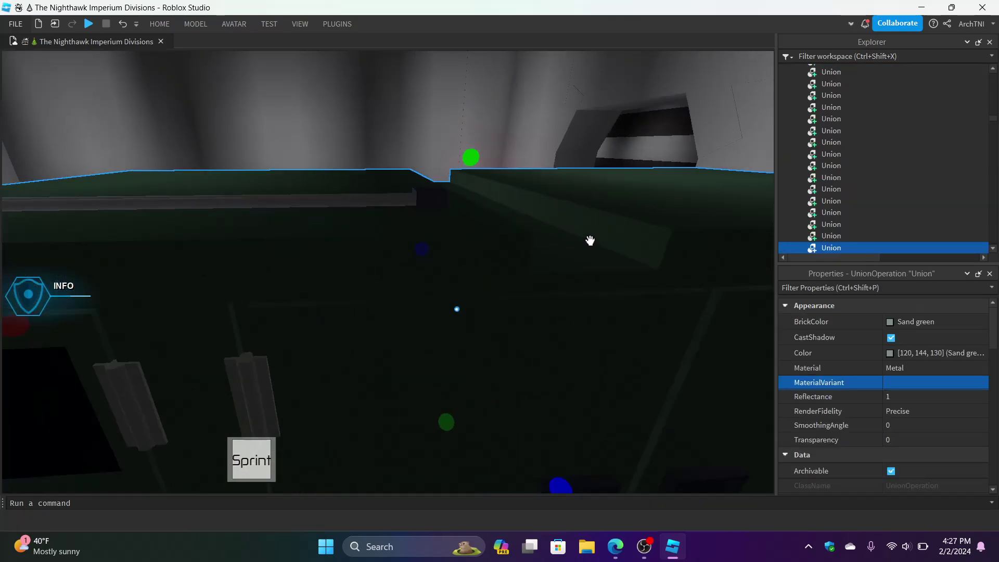
key("a")
right_click_drag(339, 291, 335, 290)
key("d")
key("Delete")
key("d")
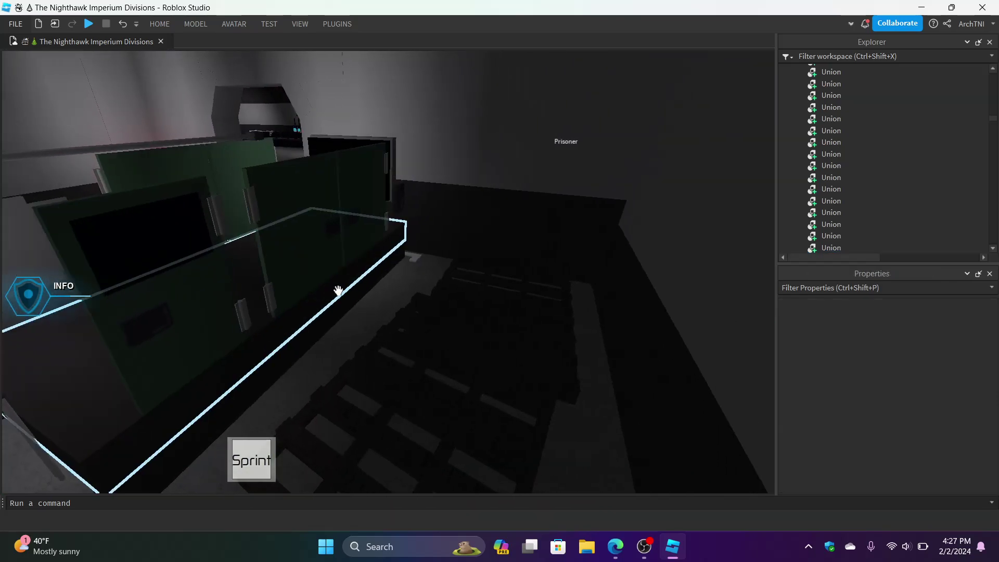
Step: Undo the deletion of the generator's green housing
left_click(124, 24)
key("a")
right_click_drag(445, 217, 444, 217)
key("a")
key("a")
right_click_drag(386, 337, 384, 336)
key("a")
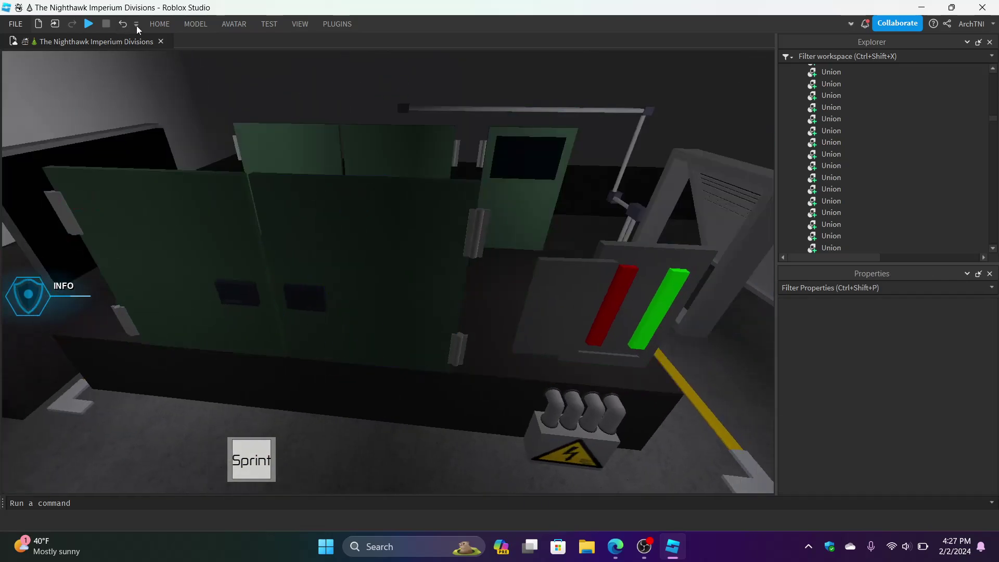
left_click(124, 24)
Step: Delete the control panel model with the red and green bars from the generator's side
right_click_drag(357, 329, 404, 267)
left_click(403, 268)
key("Delete")
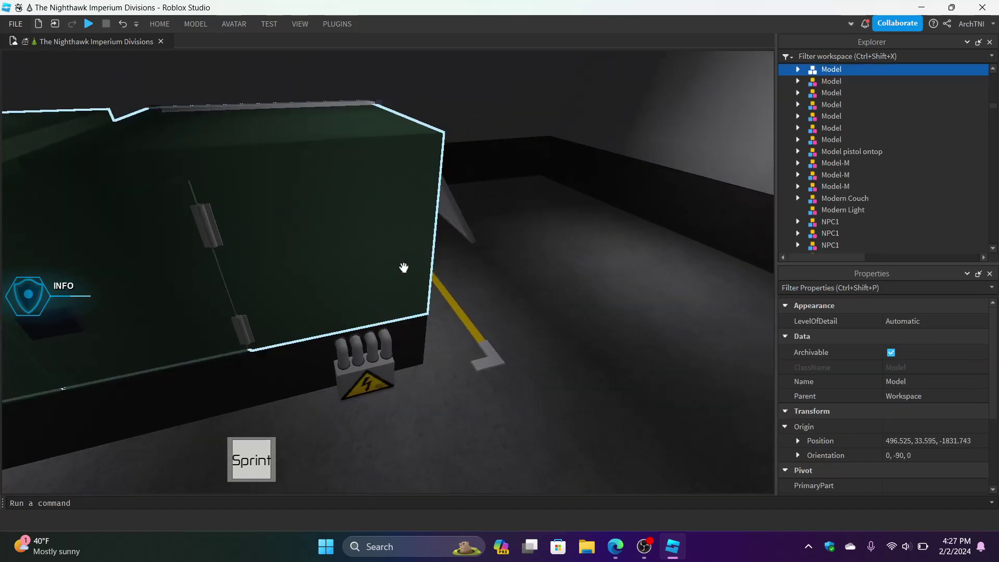
Step: Examine the generator's vented end, including the open grille, the conduits and the high-voltage box, from several angles
key("d")
right_click_drag(418, 334, 421, 334)
key("w")
key("s")
key("q")
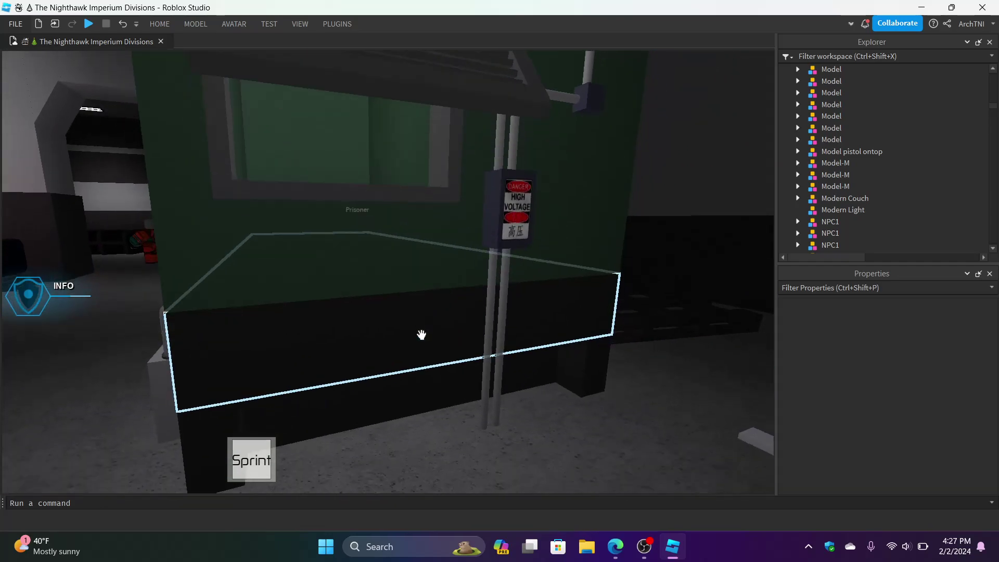
key("e")
key("w")
mouse_move(426, 331)
right_mouse_down()
mouse_move(409, 337)
mouse_move(421, 335)
right_mouse_up()
key("s")
key("s")
key("w")
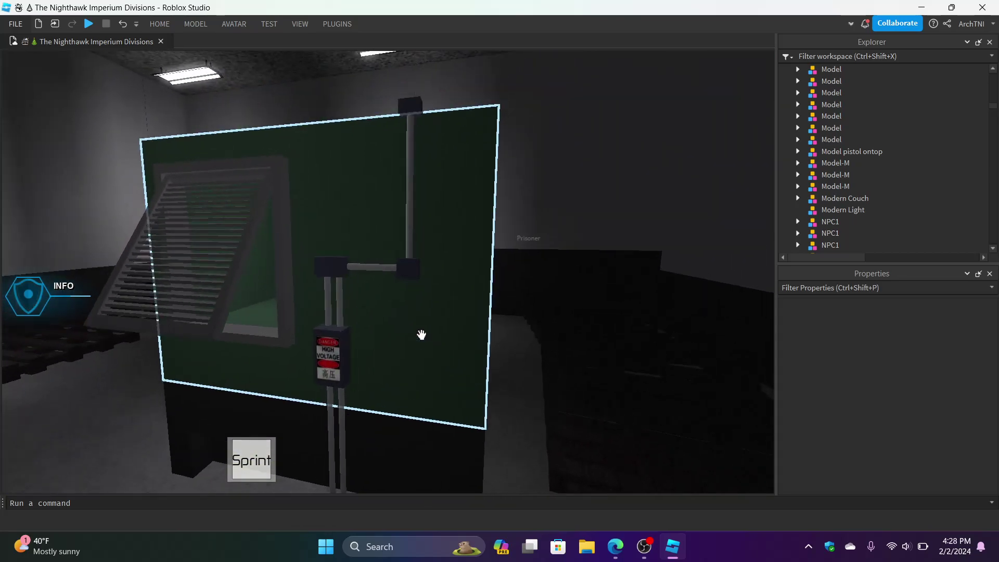
key("w")
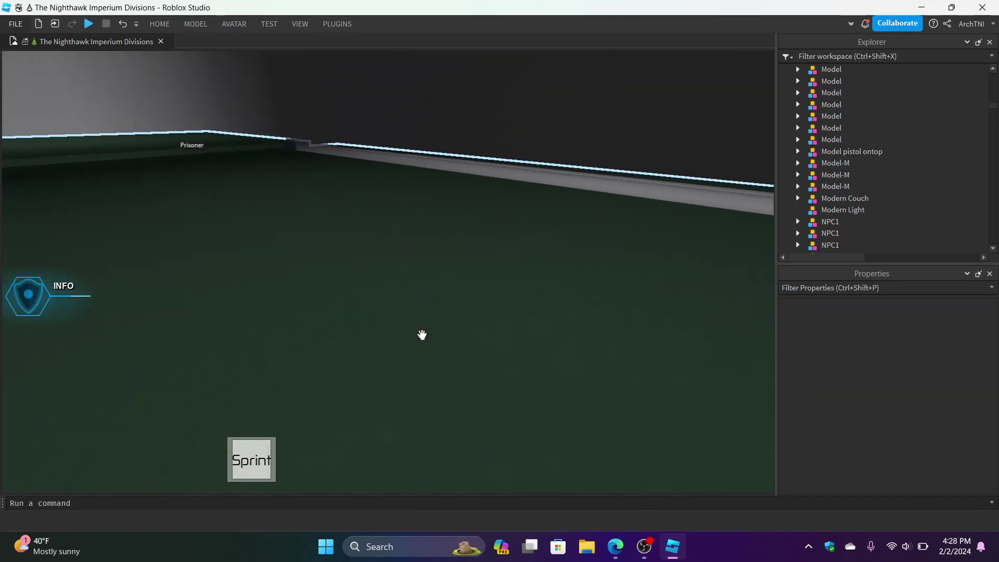
left_click(648, 555)
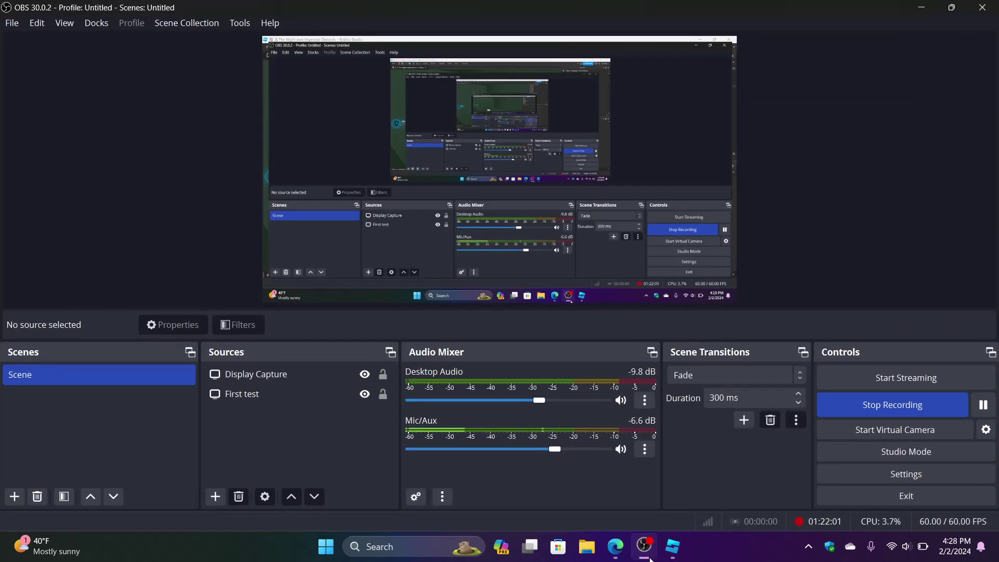
left_click(636, 555)
right_click_drag(494, 315, 494, 315)
key("w")
key("s")
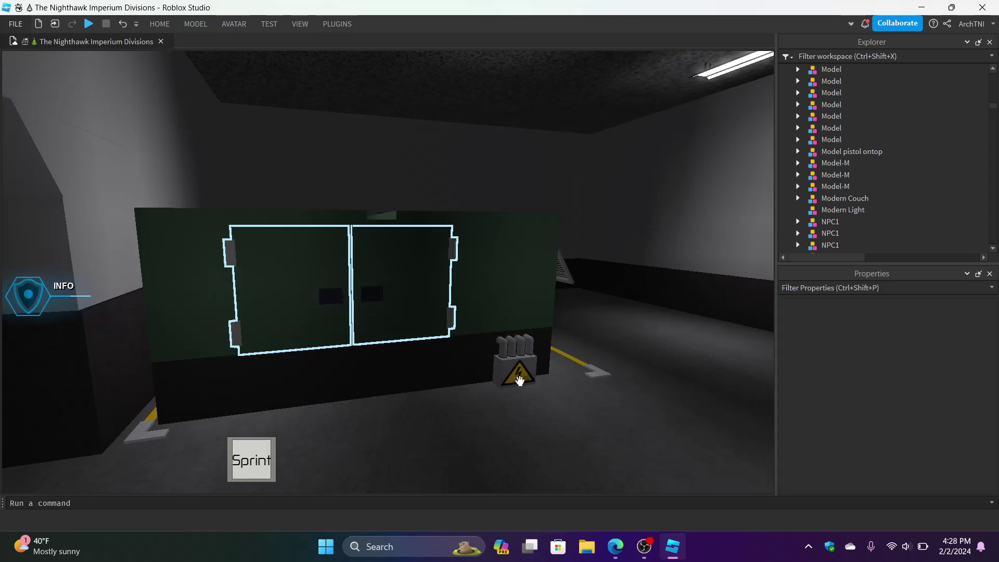
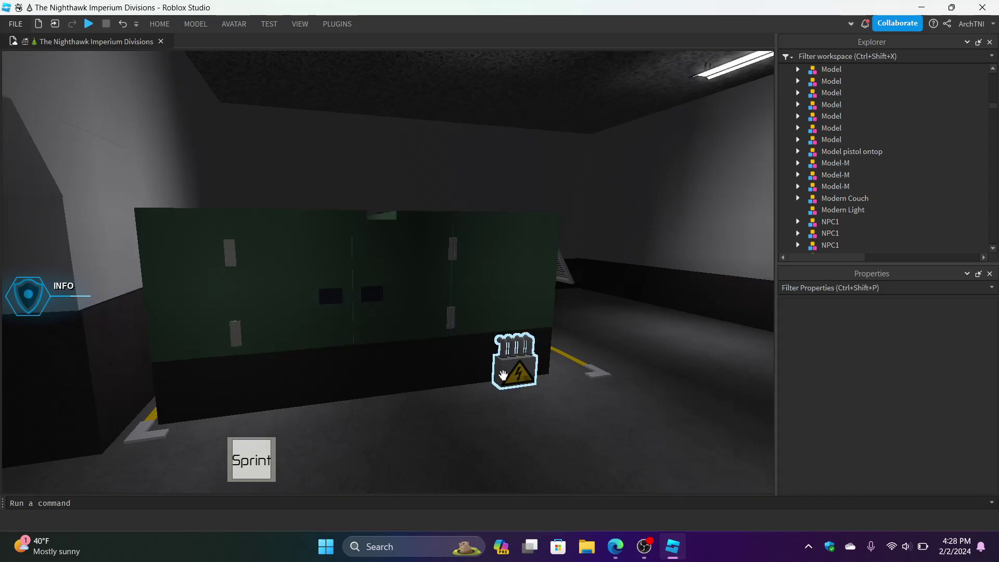
Step: Move the crate of four green-lit canisters across the room to the floor near the generator's vented end
right_click_drag(468, 283, 479, 230)
key("w")
left_click_drag(493, 161, 482, 312)
right_click_drag(482, 312, 482, 312)
left_click_drag(483, 313, 461, 320)
key("a")
Step: Try to move the wooden pallet group across the floor beside the generator's vent, and undo the move
left_click_drag(364, 203, 427, 230)
right_click_drag(427, 226, 426, 230)
left_click_drag(427, 230, 426, 230)
right_click_drag(427, 230, 426, 231)
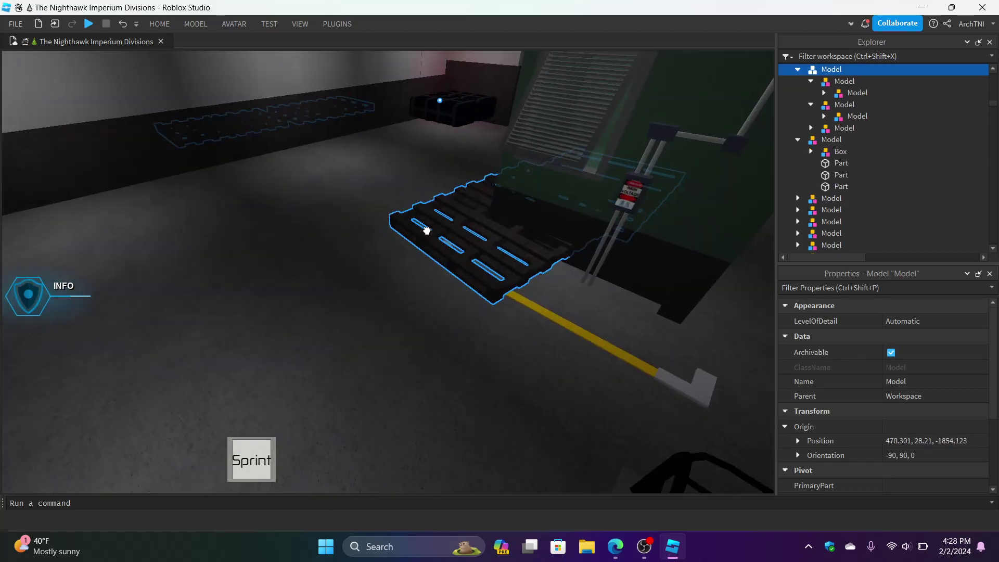
left_click(123, 24)
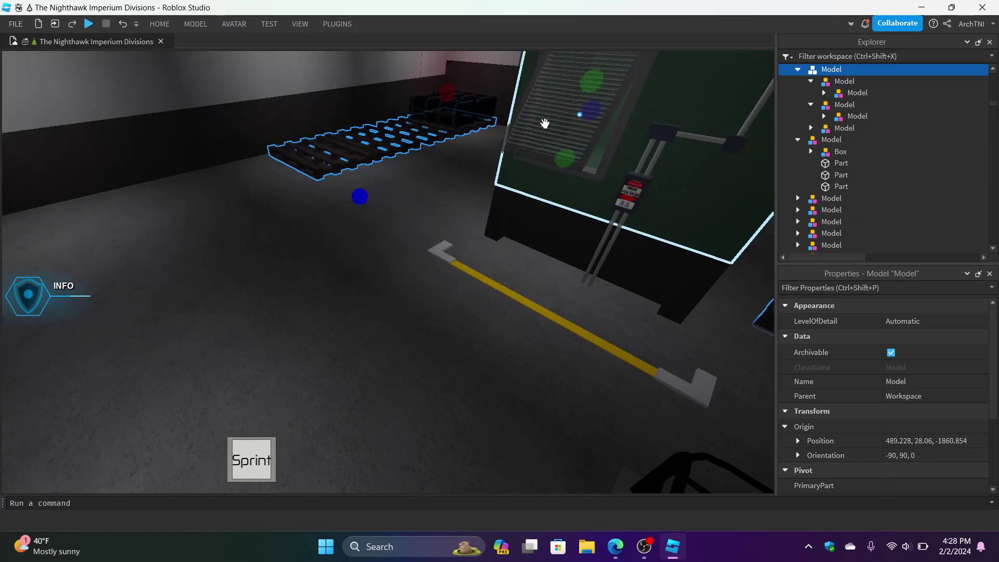
Step: Using Building Tools by F3X, select only the nested pallet model by the wall behind the canister crate
right_click_drag(504, 130, 504, 129)
left_click(827, 140)
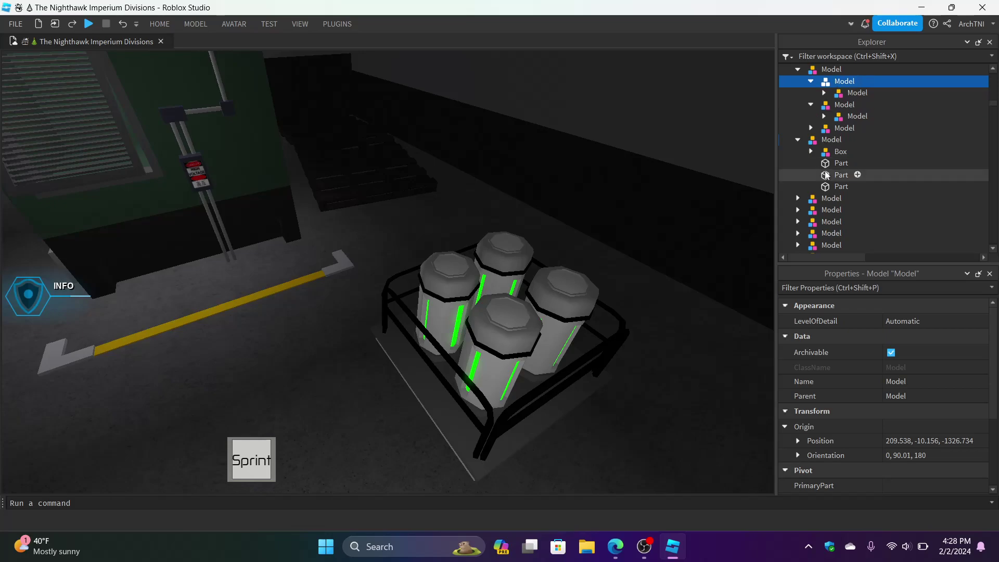
left_click(827, 200)
scroll(828, 210, "down", 8)
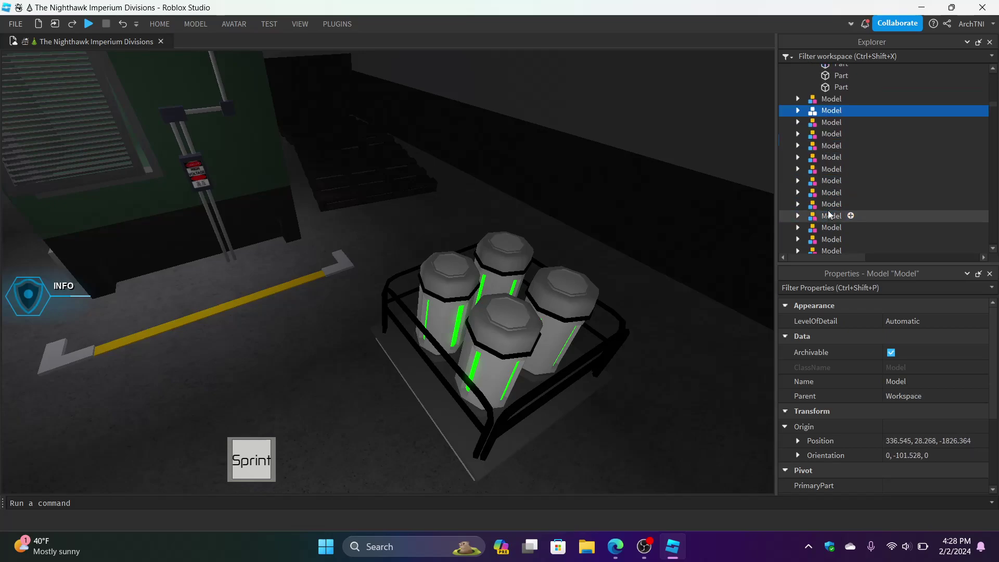
scroll(828, 210, "up", 4)
left_click(345, 23)
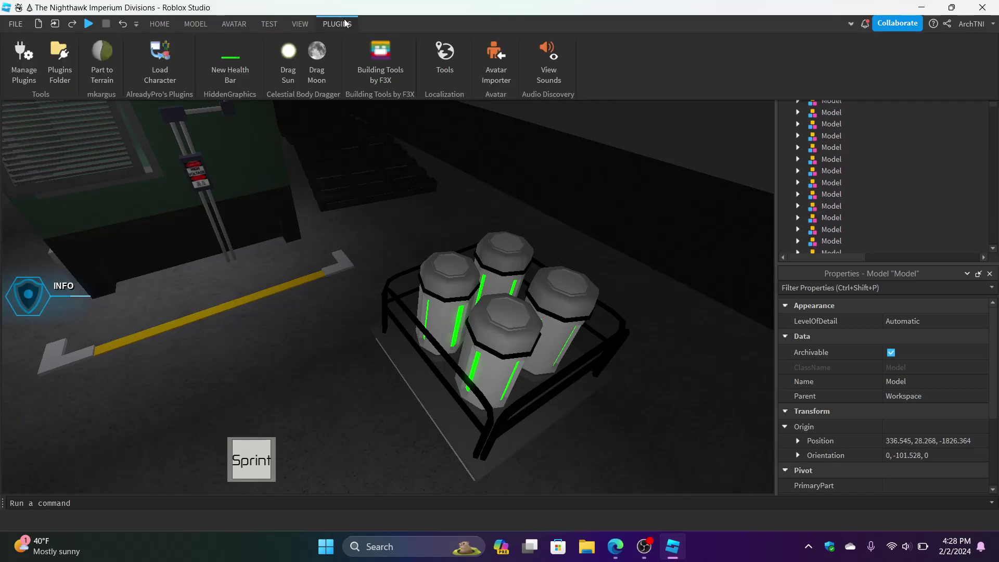
left_click(377, 65)
left_click(406, 165)
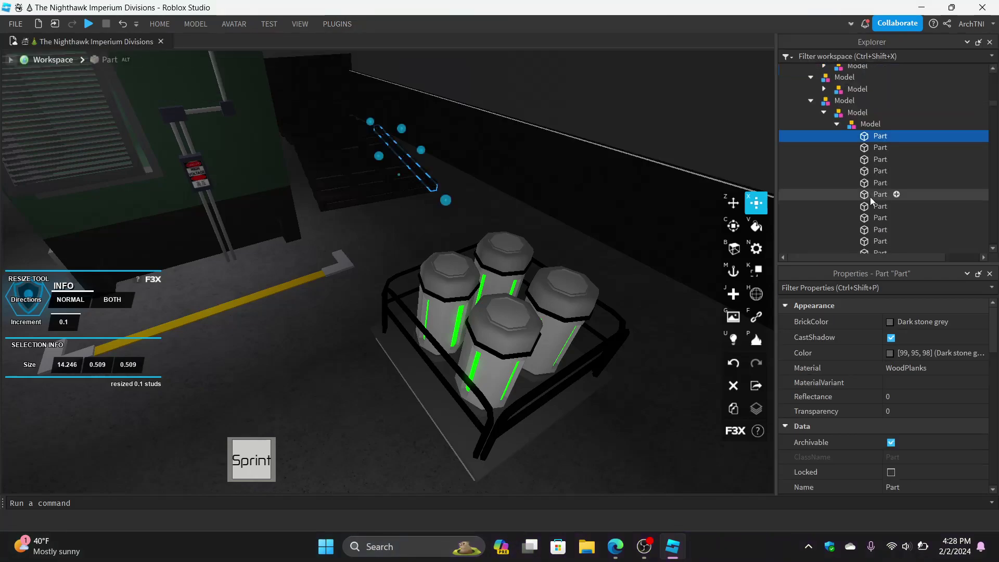
left_click(846, 202)
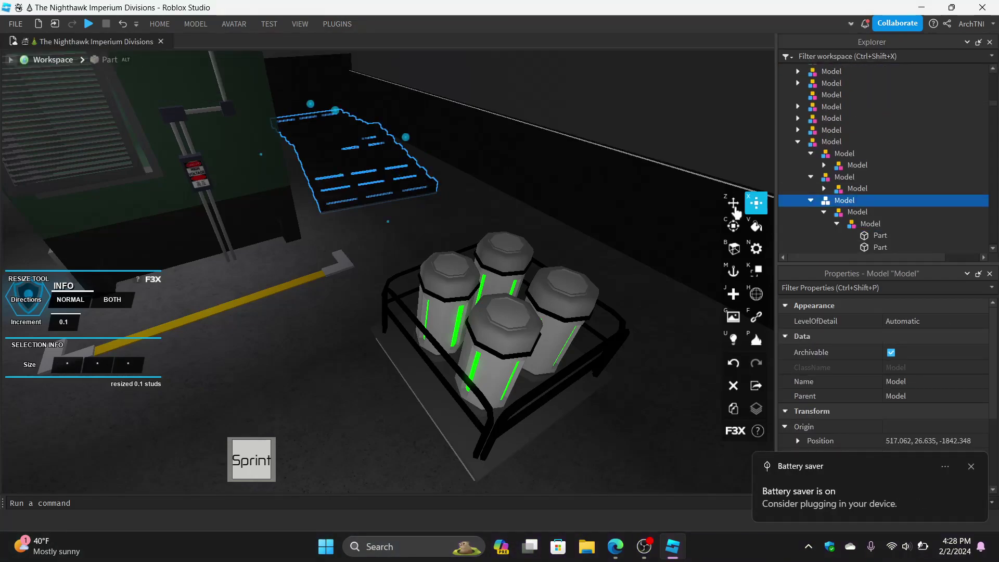
Step: Move the selected pallets 30.6 studs along the wall and close the F3X building tools
left_click(733, 204)
left_click_drag(229, 193, 399, 211)
left_click(341, 26)
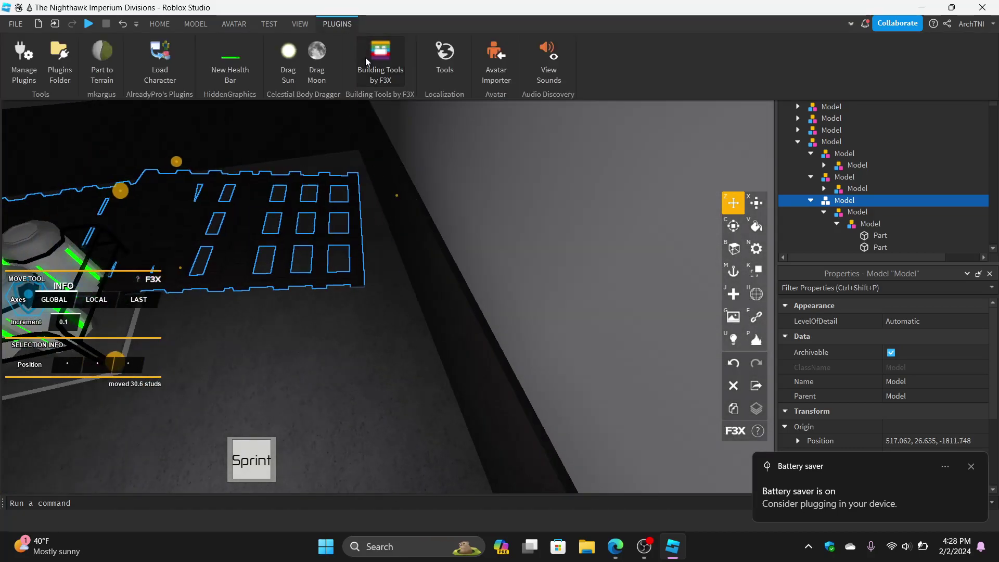
left_click(366, 59)
Step: Move the canister crate near the wall beside the relocated pallets
right_click_drag(435, 229, 439, 232)
left_click(441, 181)
left_click_drag(223, 285, 275, 224)
key("a")
Step: Duplicate the canister crate and move the copy about 8 studs along the wall, away from the pallets
left_click(157, 24)
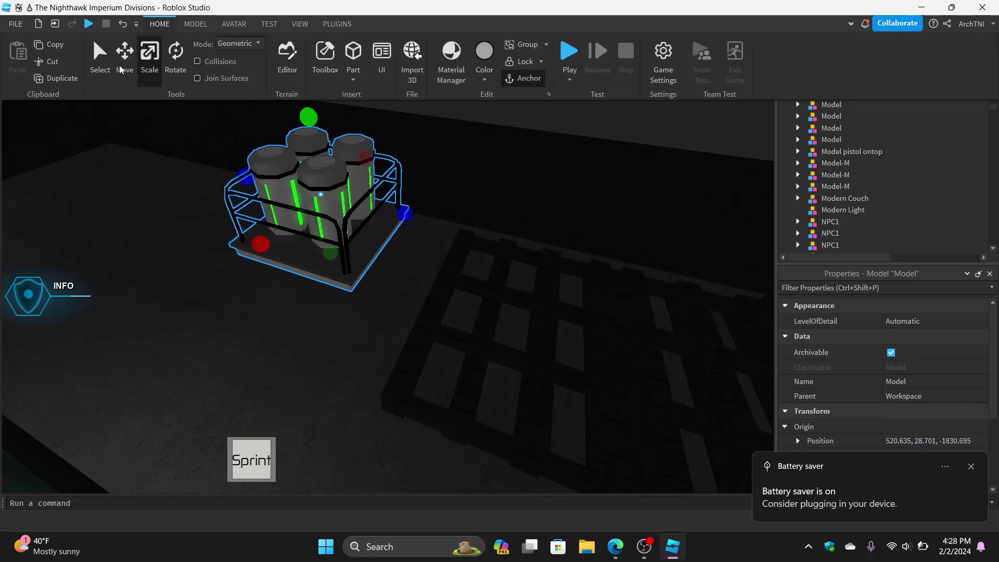
left_click(123, 64)
key("ctrl+d")
left_click_drag(360, 205, 267, 190)
right_click_drag(272, 191, 266, 191)
key("f")
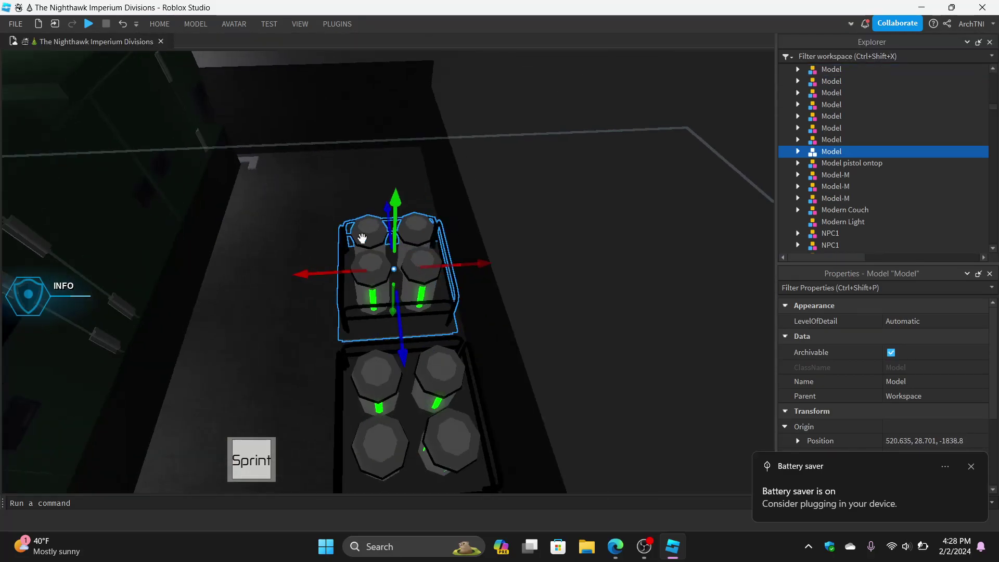
Step: Duplicate the second canister crate and place the third crate beyond it in the row along the wall
key("ctrl+d")
left_click_drag(396, 319, 396, 321)
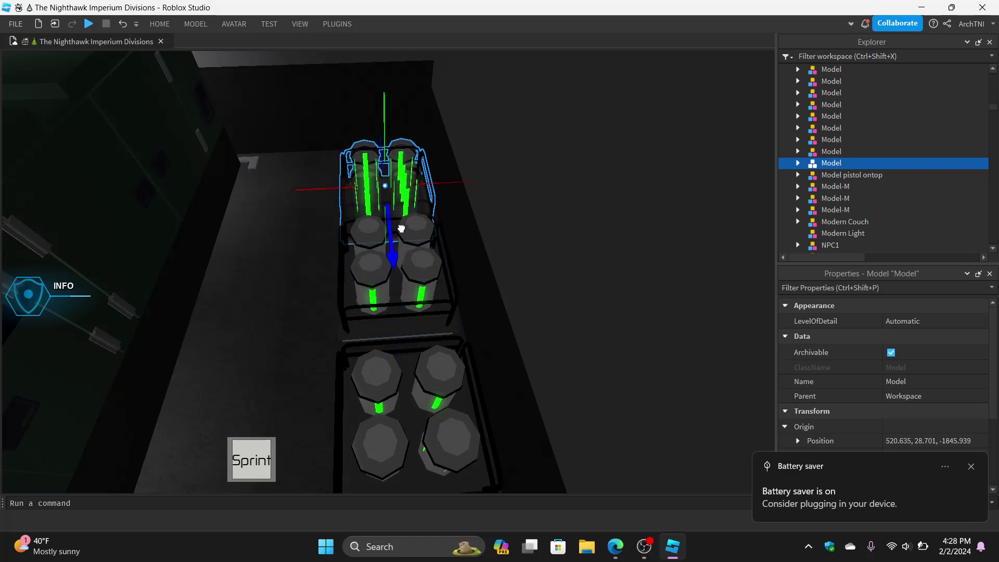
left_click_drag(402, 221, 402, 219)
right_click_drag(402, 219, 401, 221)
Step: Move the crate nearest the pallets along the wall toward the middle crate to narrow the gap
left_click(414, 281)
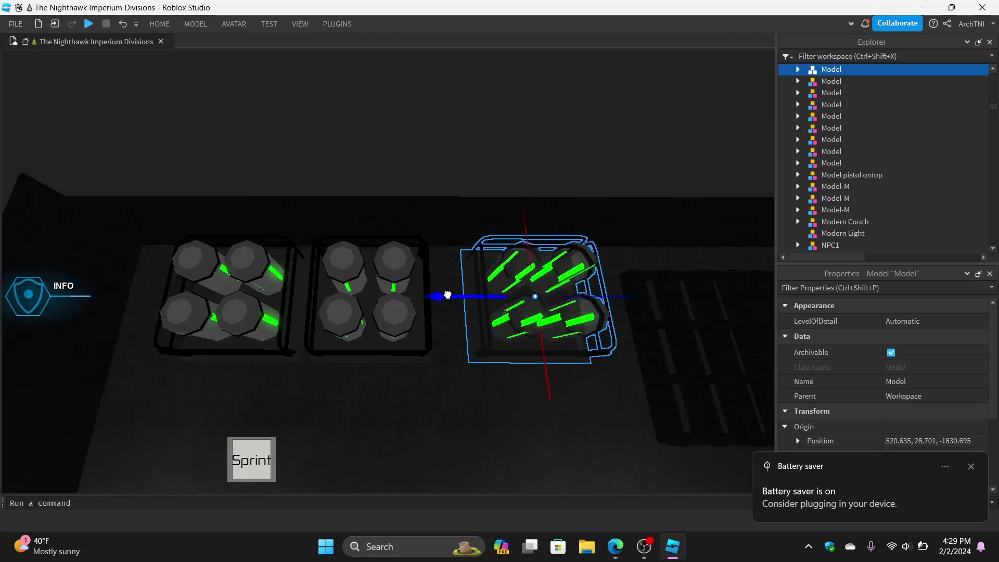
left_click_drag(451, 295, 431, 296)
key("d")
key("w")
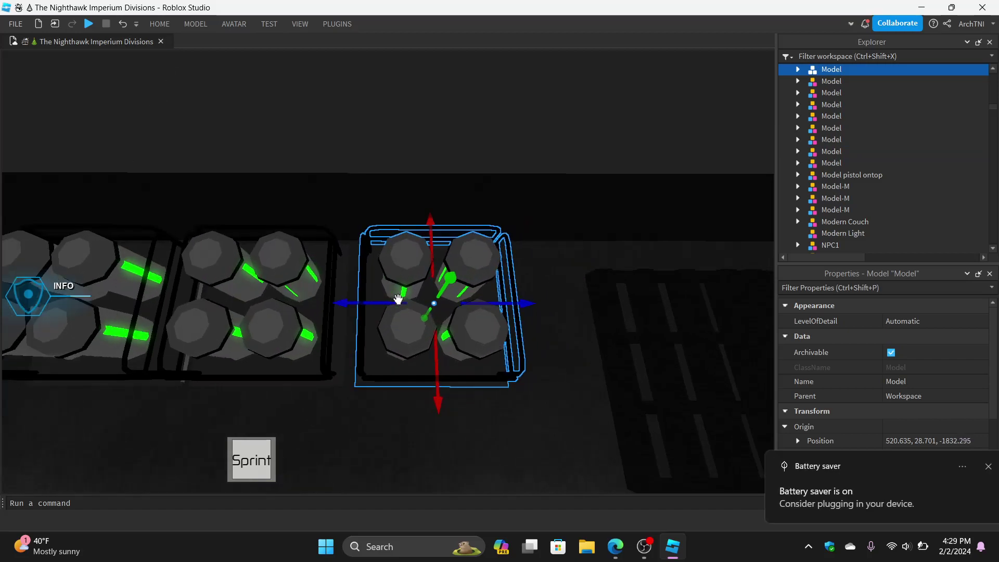
Step: Nudge the canister crate nearest the pallets slightly closer to the middle crate to even out the row's spacing
key("a")
key("d")
left_click(435, 310)
left_click(435, 310)
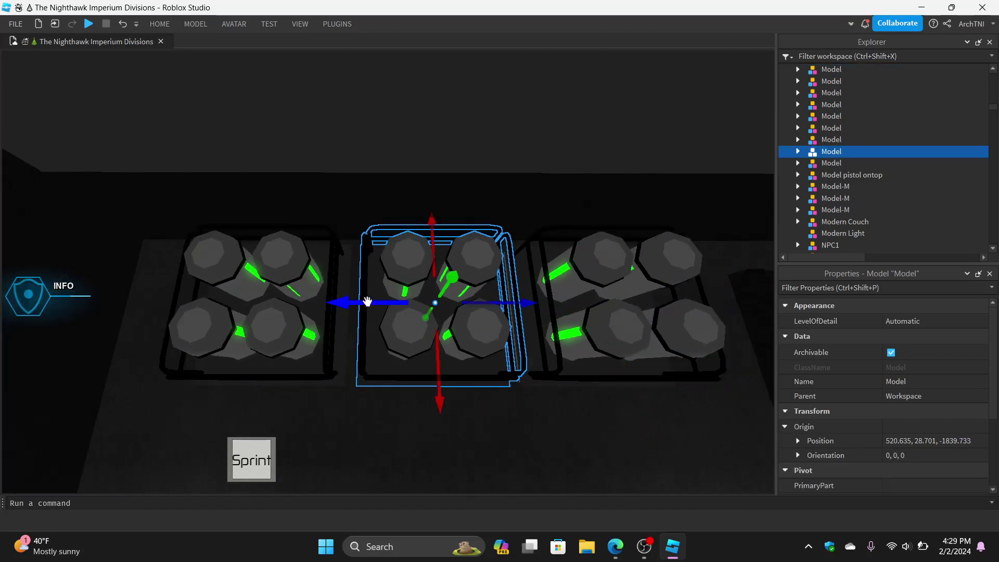
key("d")
left_click(438, 315)
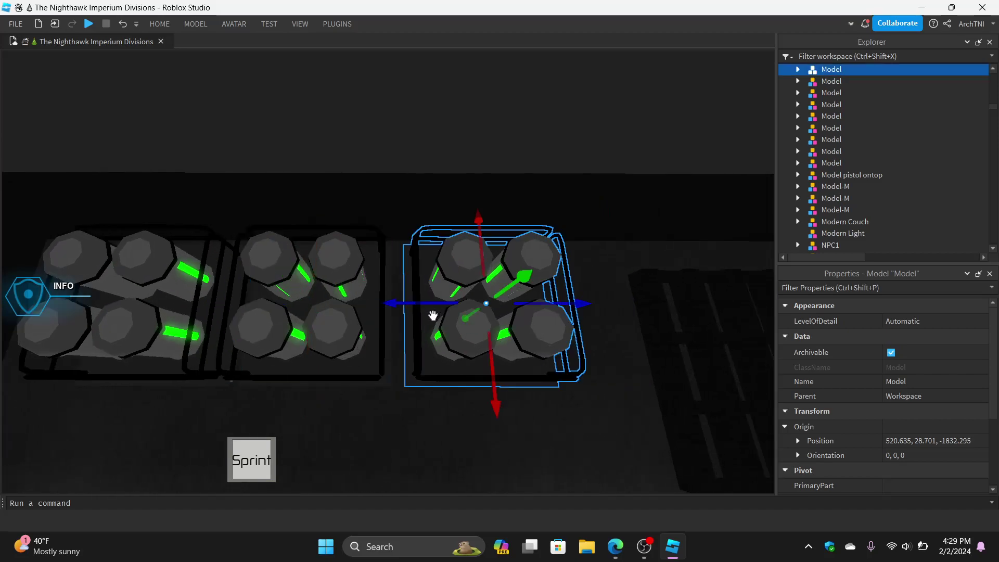
left_click_drag(414, 304, 411, 303)
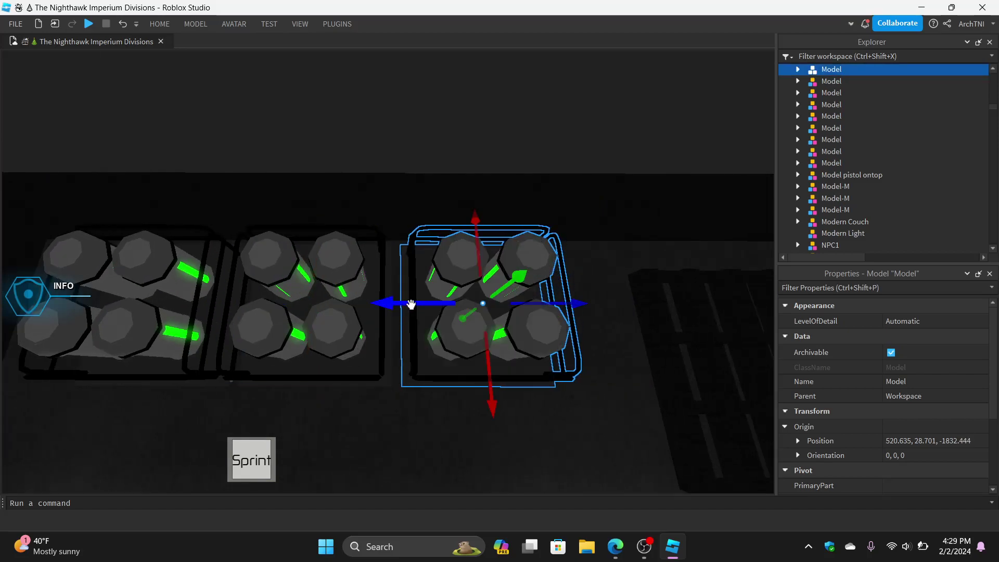
key("a")
left_click(410, 302)
Step: Select all three canister crates and slide them together along the wall, away from the pallets
key("d")
key("d")
left_click(464, 320, "shift")
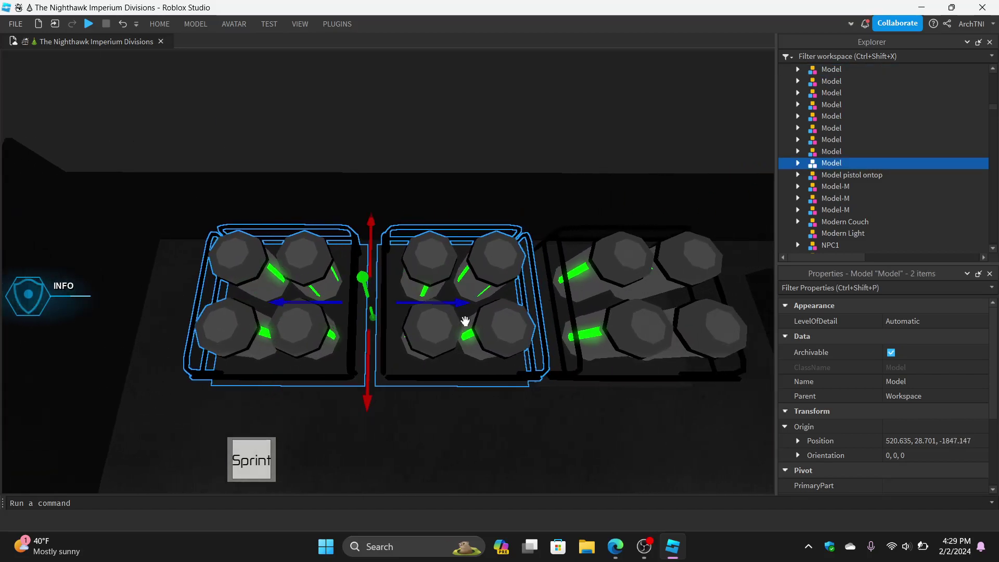
left_click(506, 323, "shift")
key("a")
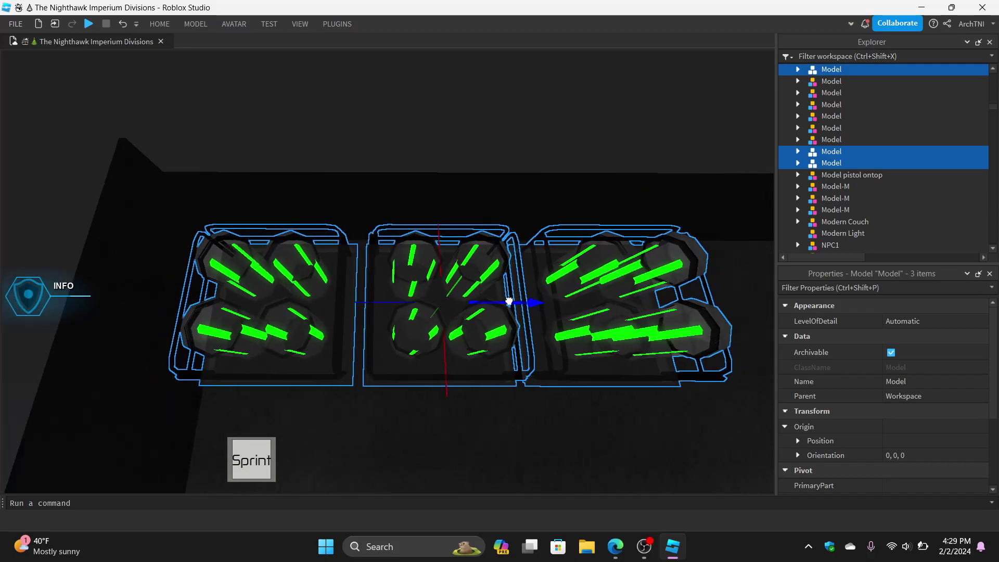
right_click_drag(510, 300, 510, 297)
left_click_drag(380, 165, 377, 162)
Step: Place the dark crate with red light bars on the end pallet in the room's corner
key("s")
right_click_drag(446, 290, 451, 296)
key("q")
left_click(547, 282)
right_click_drag(547, 282, 548, 282)
left_click_drag(438, 285, 463, 365)
right_click_drag(464, 366, 464, 366)
left_click_drag(464, 365, 414, 281)
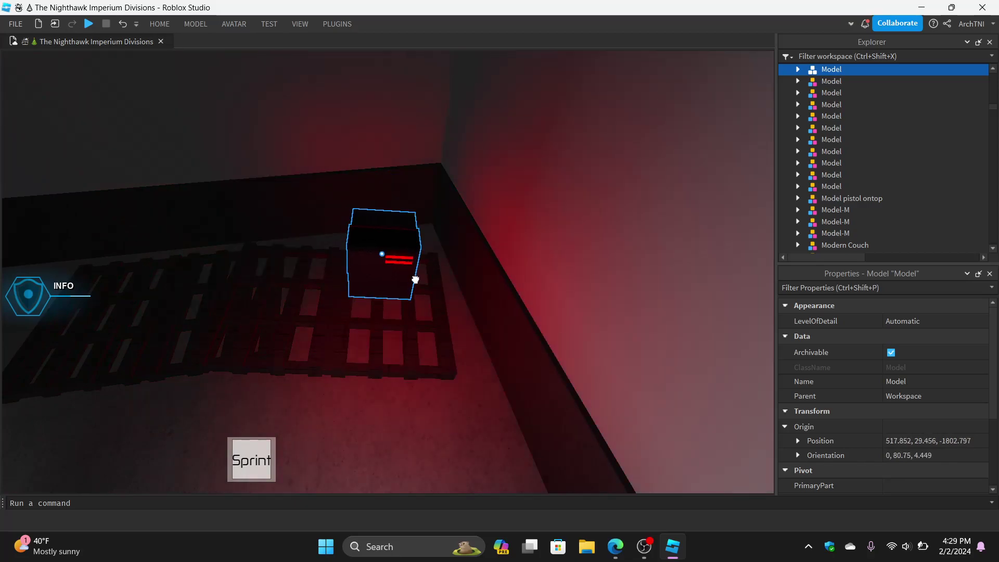
key("w")
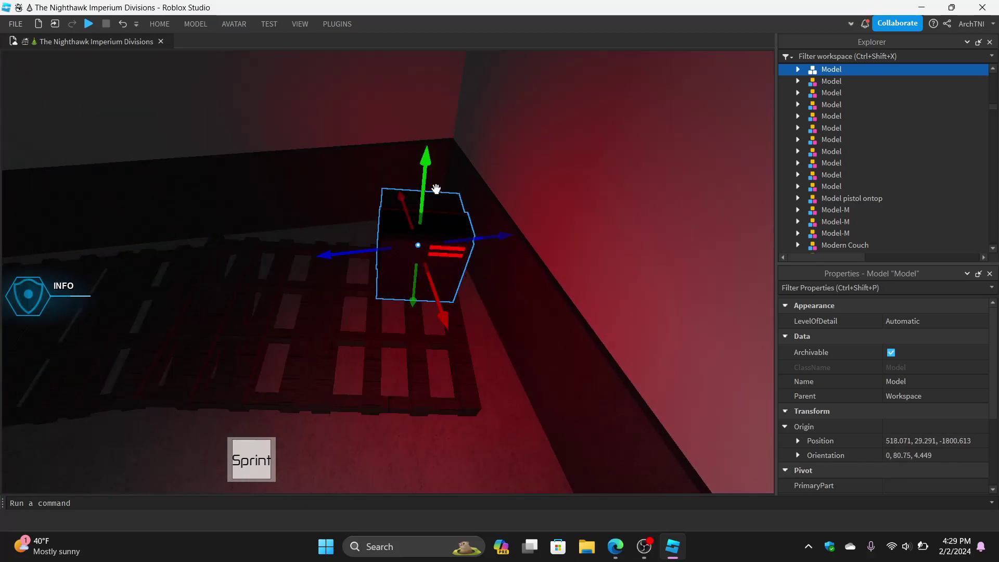
Step: Duplicate the red-lit crate, stack the copy on top of it and rotate the copy 75 degrees about the vertical axis
key("ctrl+d")
left_click_drag(423, 195, 431, 102)
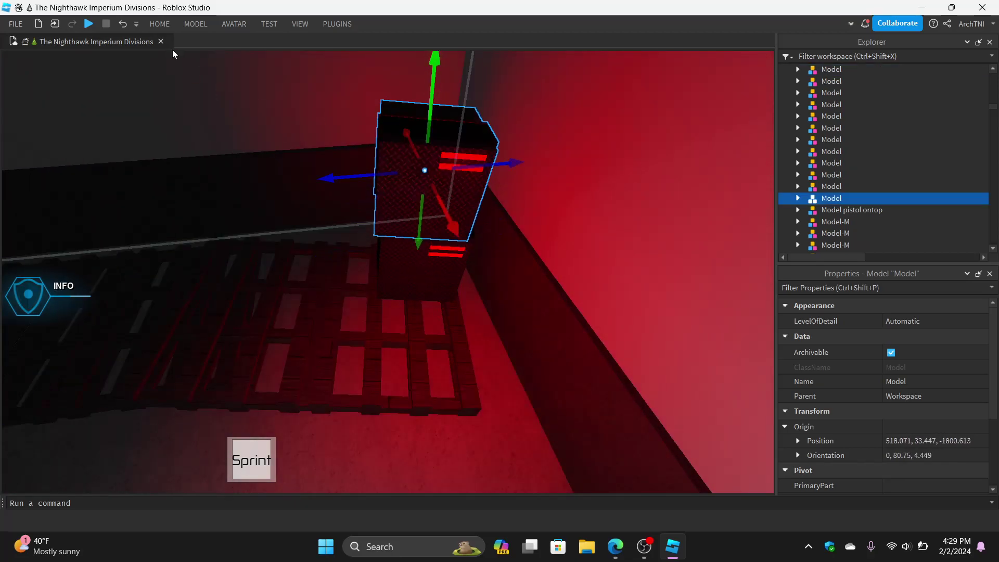
left_click(160, 24)
left_click(175, 55)
left_click_drag(478, 204, 353, 216)
left_click(160, 24)
left_click(122, 56)
right_click_drag(360, 271, 359, 272)
left_click_drag(280, 323, 283, 324)
key("w")
right_click_drag(377, 330, 374, 329)
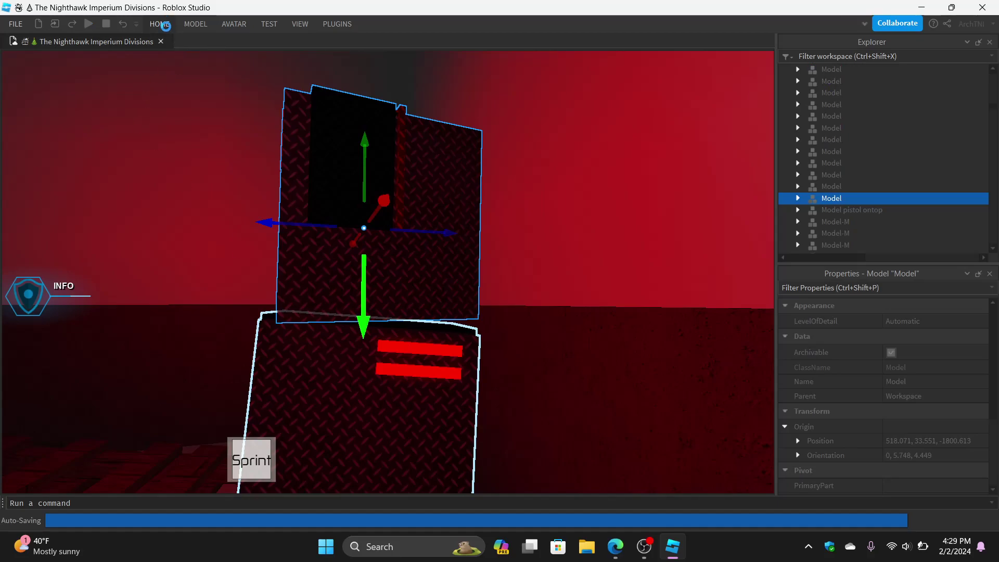
Step: Tilt the stacked crate on its other two axes to an orientation of about 4.4, 5.75, 0.74
left_click(160, 24)
left_click(176, 55)
right_click_drag(440, 303, 445, 287)
left_click_drag(455, 295, 452, 299)
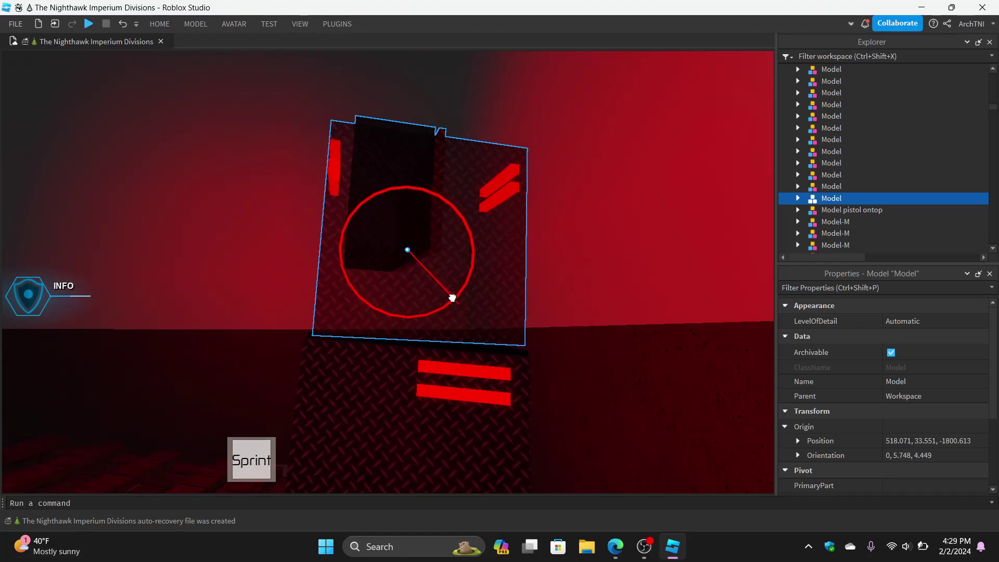
right_click_drag(452, 299, 452, 299)
key("a")
key("s")
key("s")
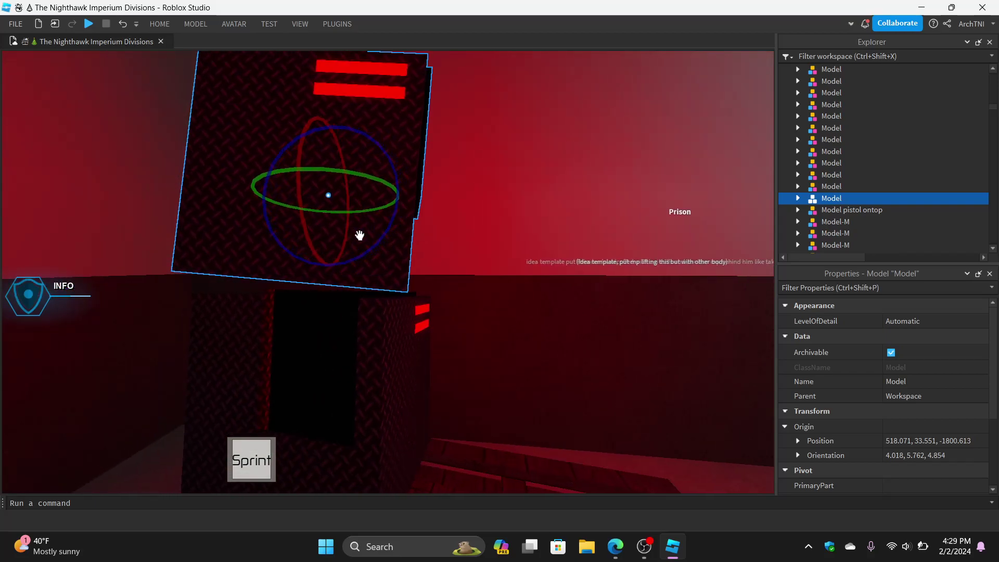
left_click_drag(379, 242, 354, 216)
Step: Lower the tilted crate onto the one beneath it, to a height of 33.36 studs
left_click(159, 24)
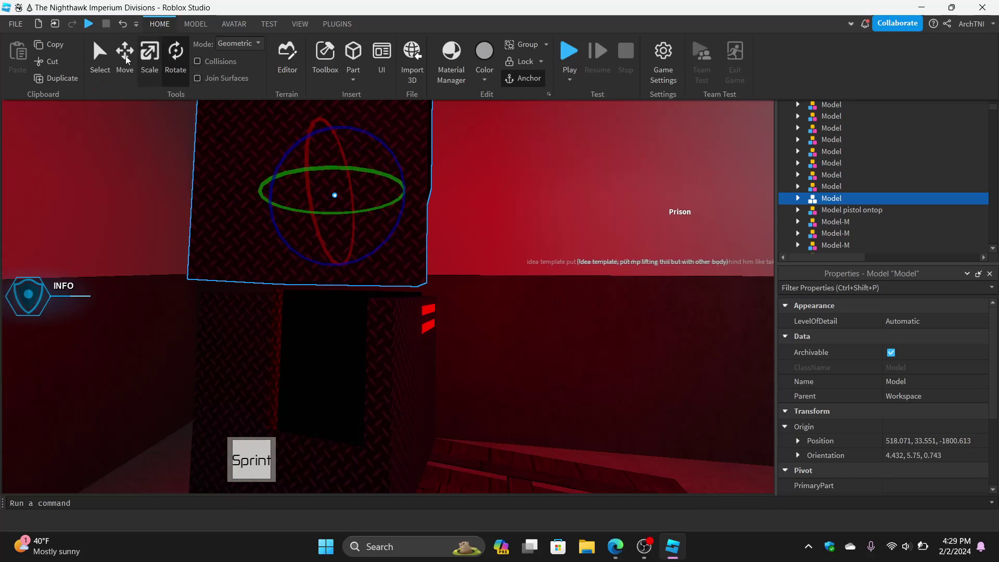
left_click(125, 55)
left_click_drag(333, 277, 335, 284)
key("d")
right_click_drag(334, 284, 334, 284)
key("d")
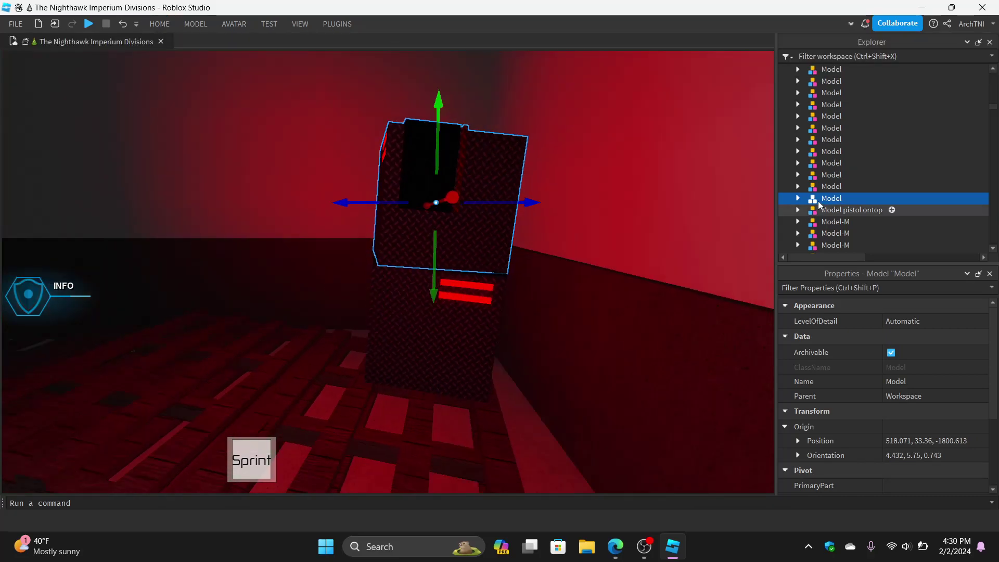
Step: Delete the part that contains a nested object from the stacked top crate's model
left_click(831, 212)
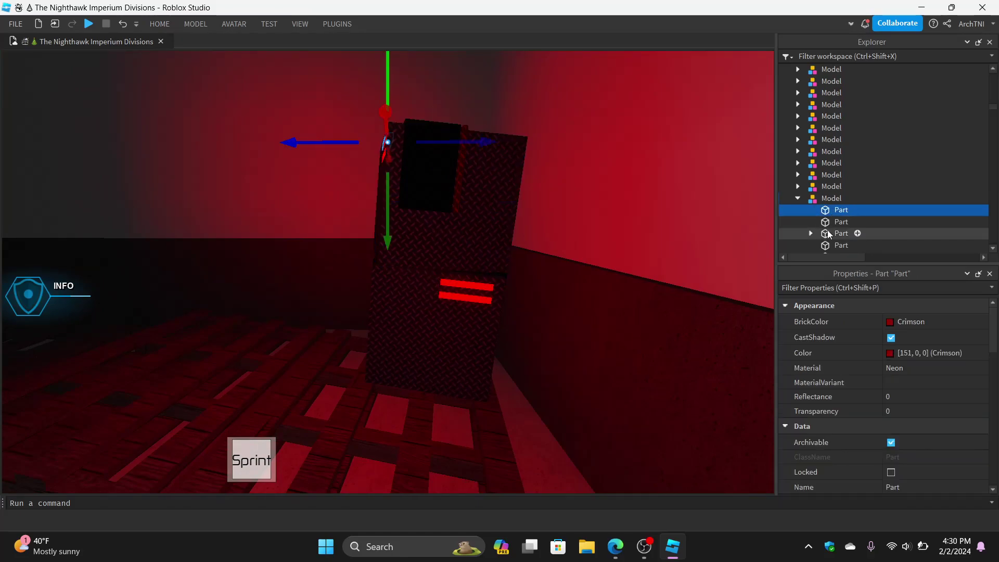
left_click(827, 233)
scroll(824, 239, "down", 1)
key("Delete")
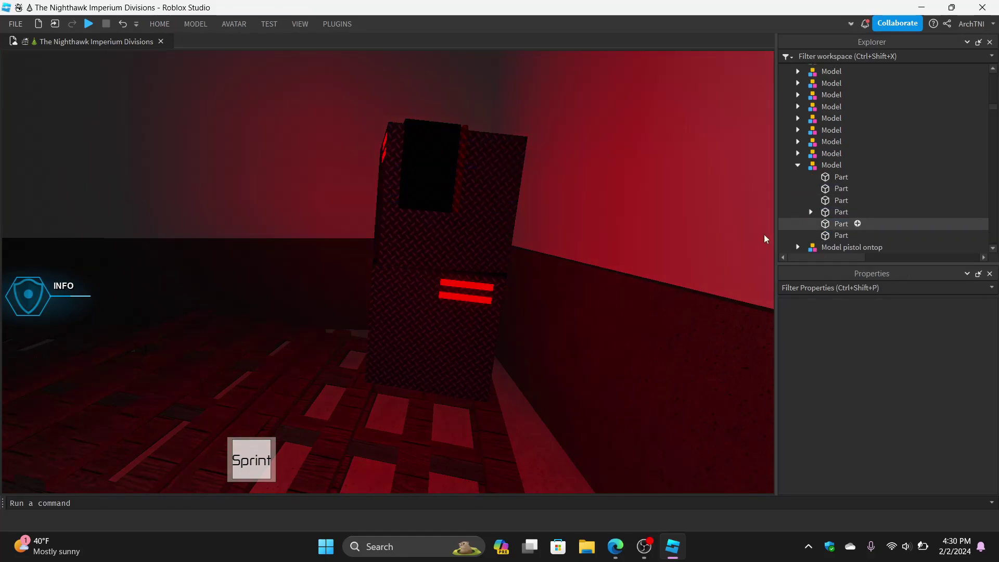
right_click_drag(481, 328, 484, 325)
key("s")
key("d")
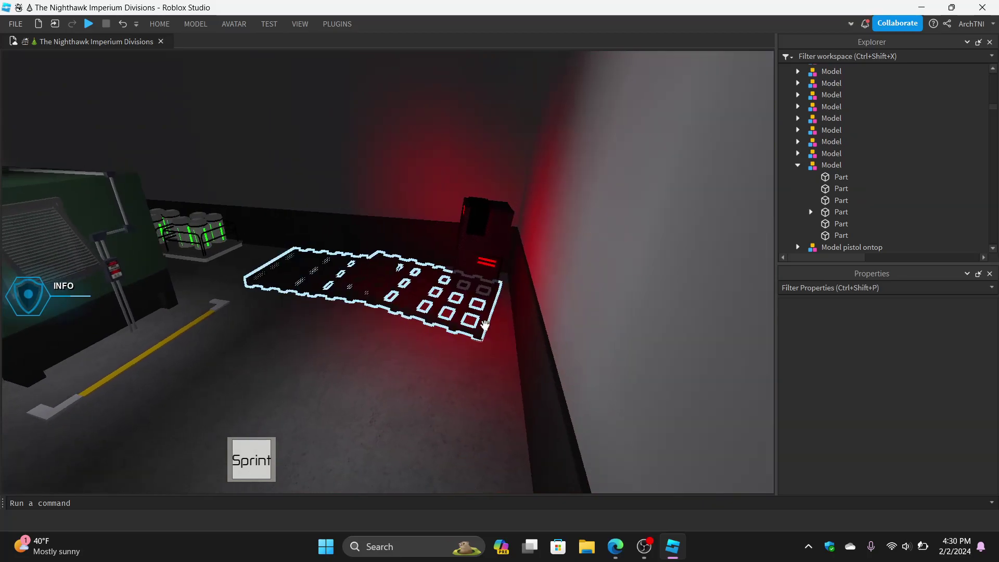
Step: Place the white equipment unit with the cyan screen on the floor in the empty corner near the other pallets
left_click_drag(644, 243, 536, 352)
key("a")
right_click_drag(535, 350, 536, 352)
left_click_drag(537, 352, 535, 351)
right_click_drag(536, 351, 536, 351)
left_click_drag(536, 351, 535, 350)
right_click_drag(536, 351, 536, 350)
key("r")
left_click_drag(535, 350, 487, 401)
Step: Duplicate the white equipment unit beside the original and rotate all the copy's components to an angle from it
key("ctrl+d")
left_click(170, 22)
left_click(174, 53)
right_click_drag(381, 298, 381, 299)
right_click_drag(466, 250, 470, 253)
left_click(470, 254)
left_click(447, 267)
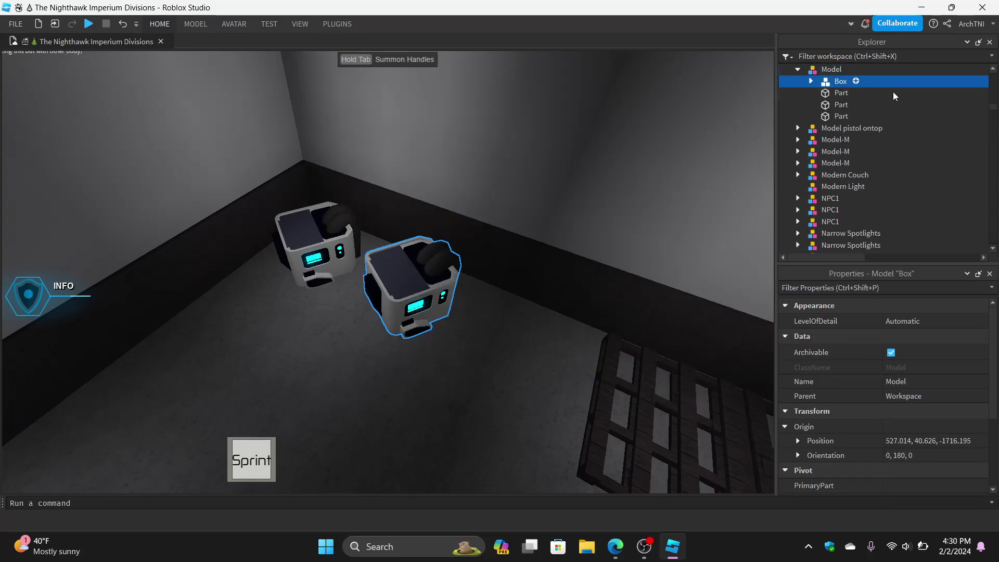
left_click_drag(894, 93, 888, 122)
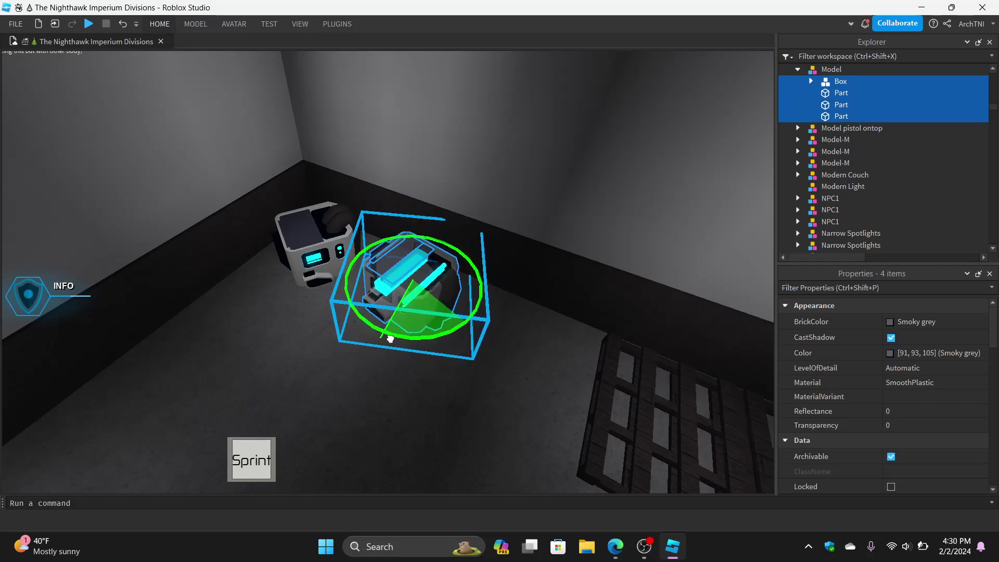
Step: Move the rotated equipment unit's components slightly toward the wall behind it
left_click(311, 238)
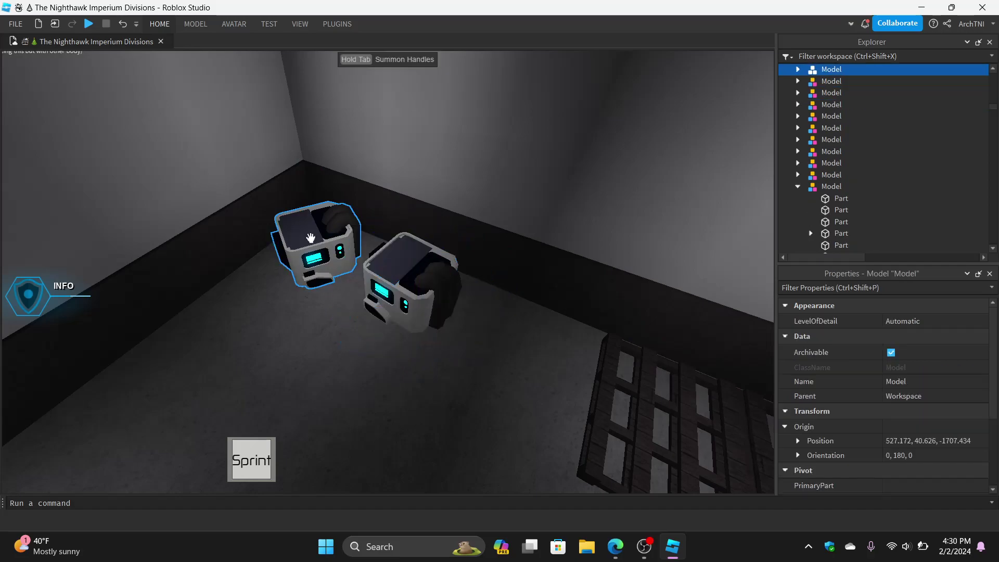
left_click(389, 292, "ctrl")
left_click(160, 24)
left_click(125, 49)
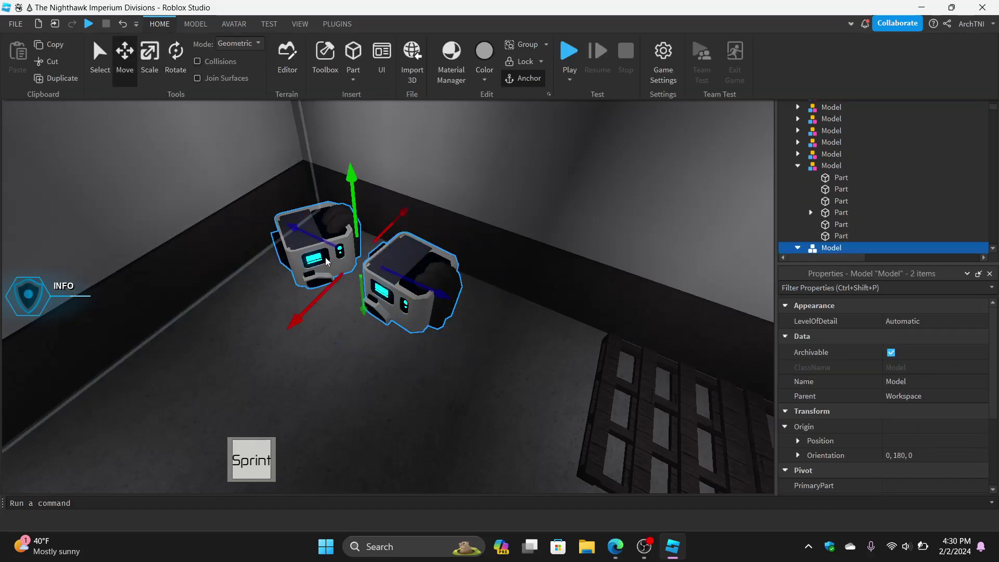
key("d")
left_click(370, 258)
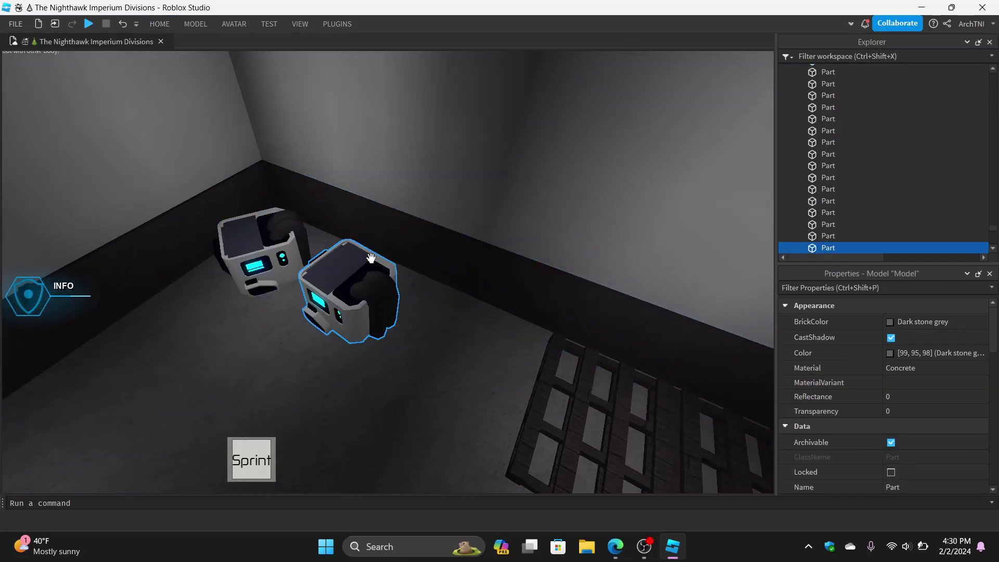
left_click_drag(892, 85, 887, 116)
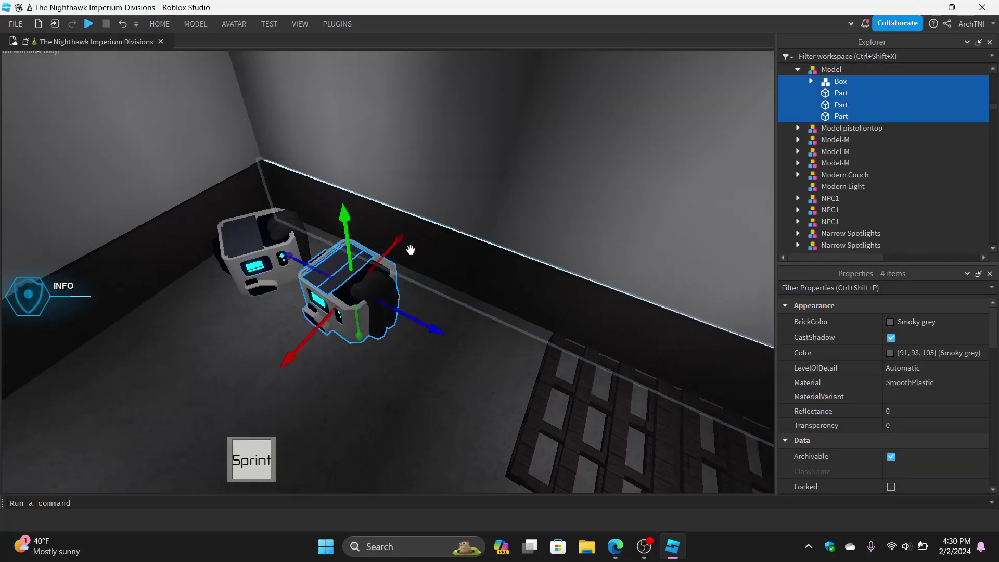
left_click_drag(388, 250, 401, 245)
Step: Review the generator room's layout around the generator, pallets and canister crates
right_click_drag(401, 245, 417, 293)
left_click(418, 293)
scroll(417, 293, "down", 3)
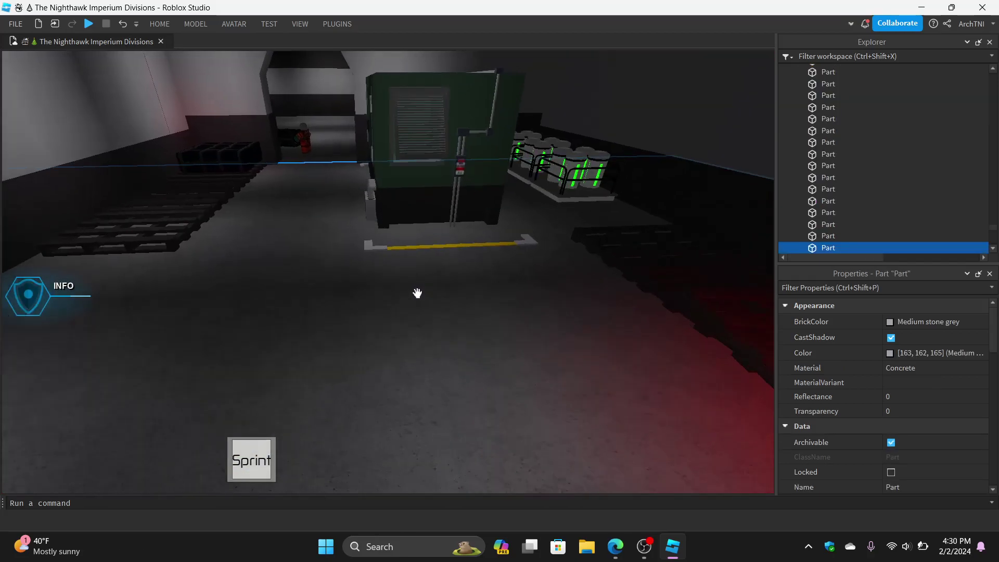
scroll(223, 176, "up", 3)
left_click(222, 176)
right_click_drag(222, 176, 224, 176)
scroll(223, 176, "down", 2)
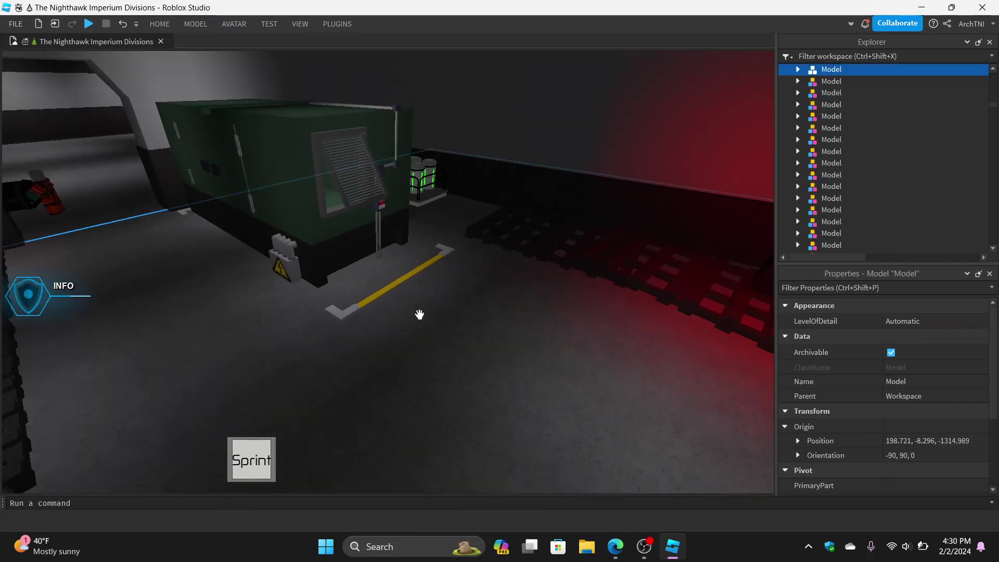
left_click(419, 315)
key("w")
key("a")
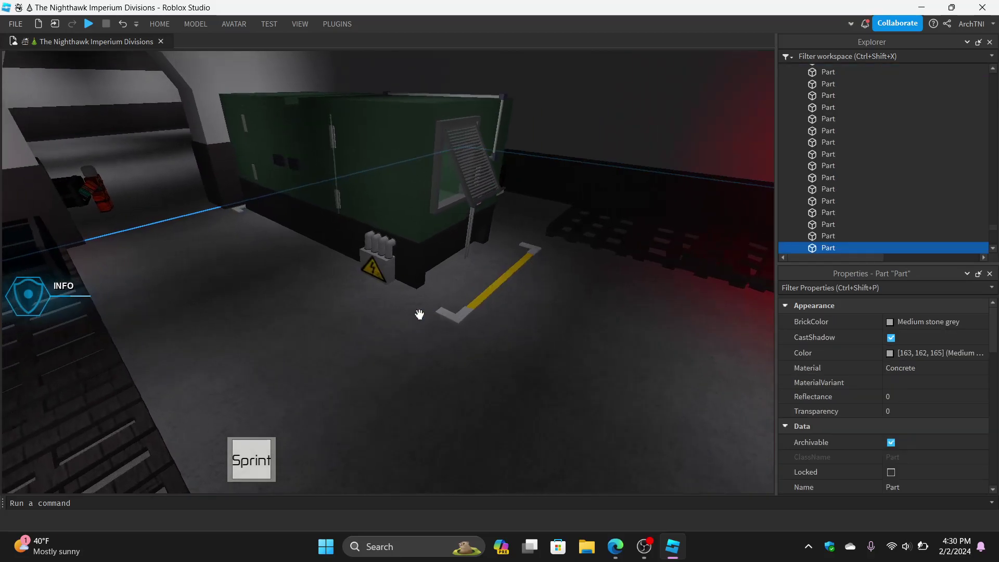
key("d")
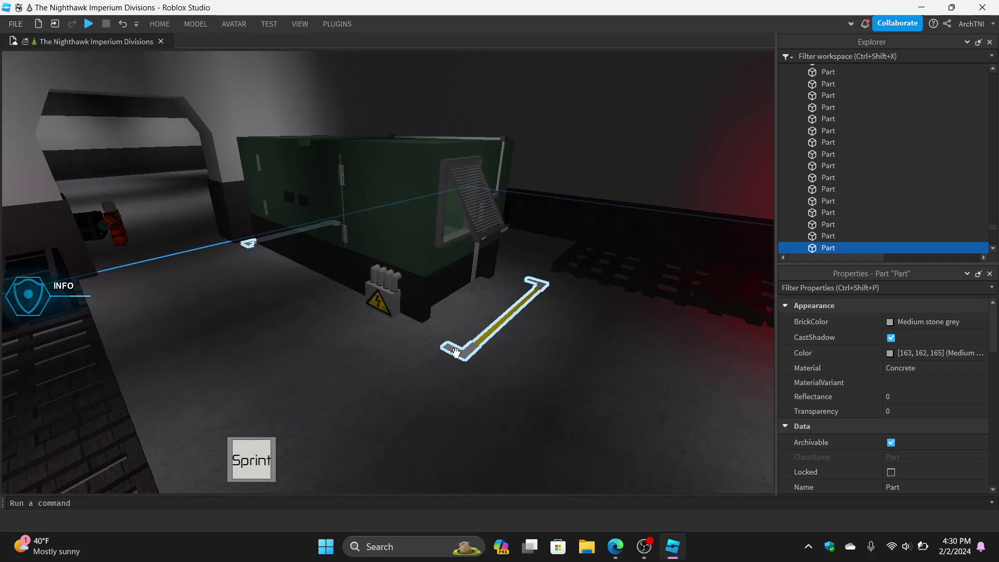
Step: Check the recording status in OBS and return to Roblox Studio
left_click(645, 544)
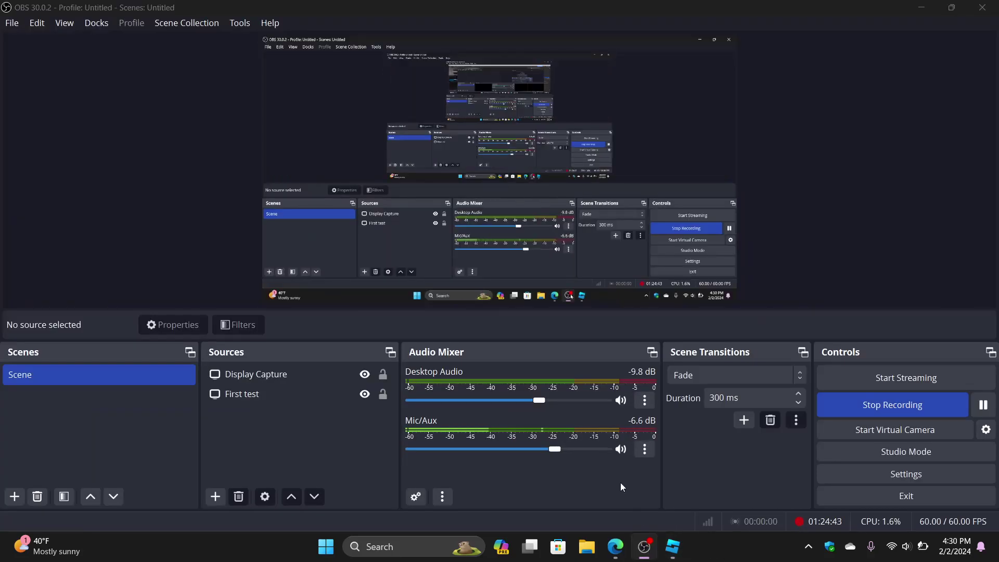
left_click(644, 545)
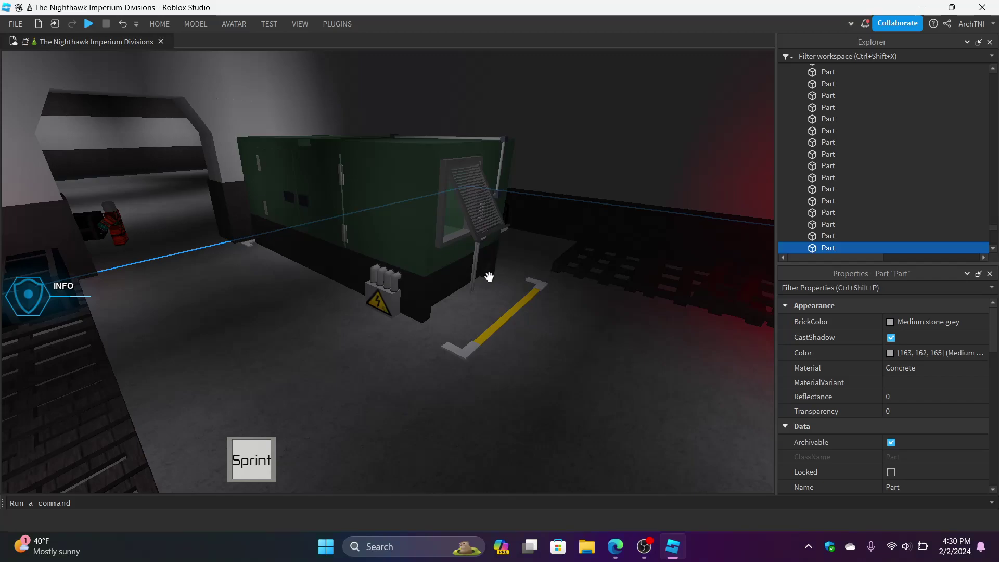
Step: Inspect the generator's interior, side panels and roof, and the canister crate row beside it
scroll(494, 279, "up", 10)
scroll(493, 279, "up", 2)
scroll(493, 280, "down", 8)
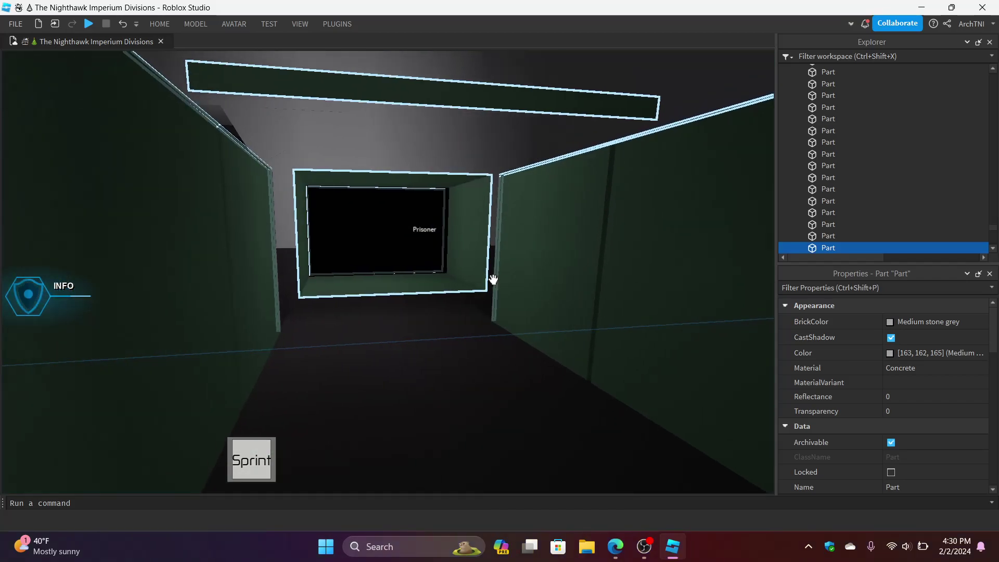
scroll(493, 280, "up", 8)
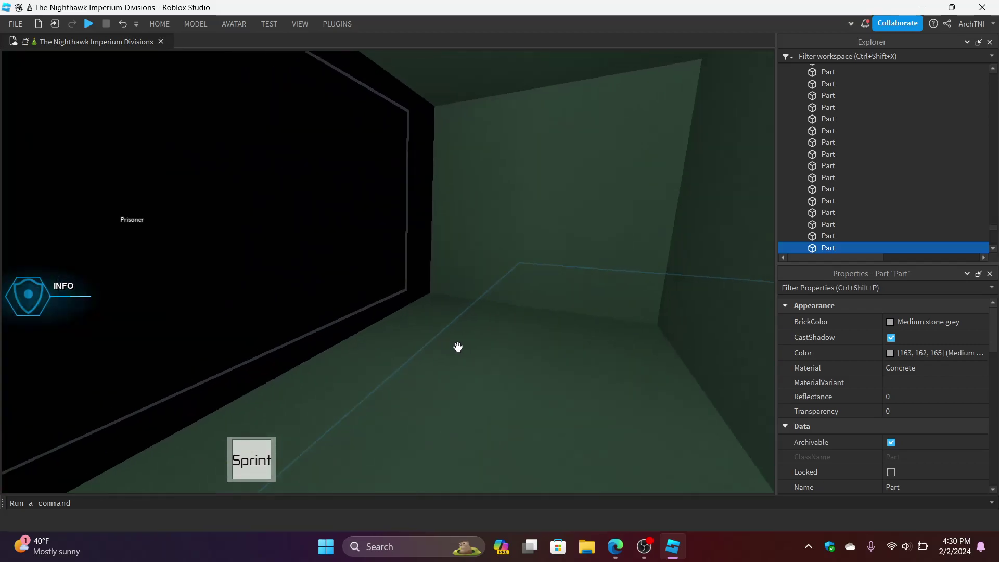
scroll(460, 347, "up", 10)
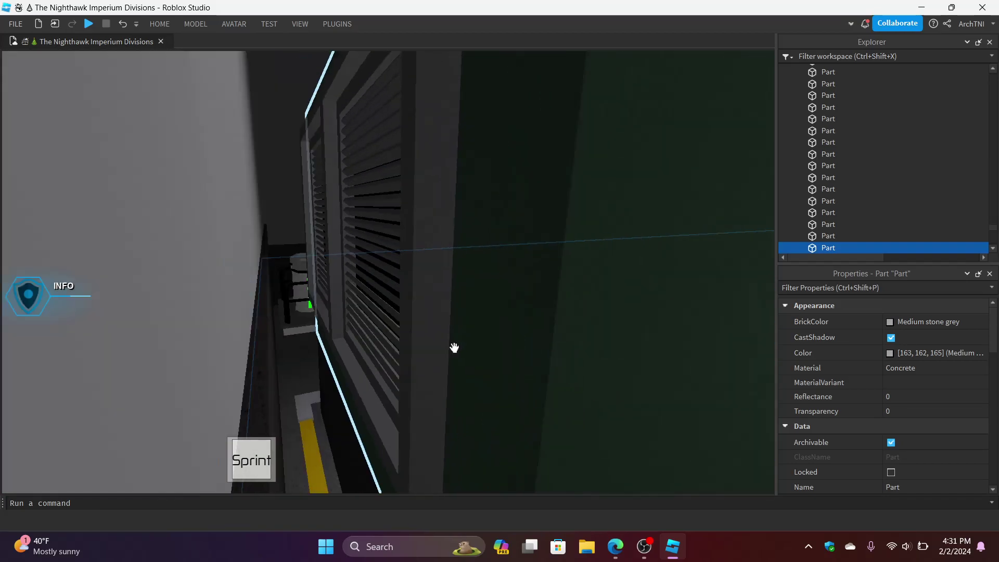
key("d")
key("q")
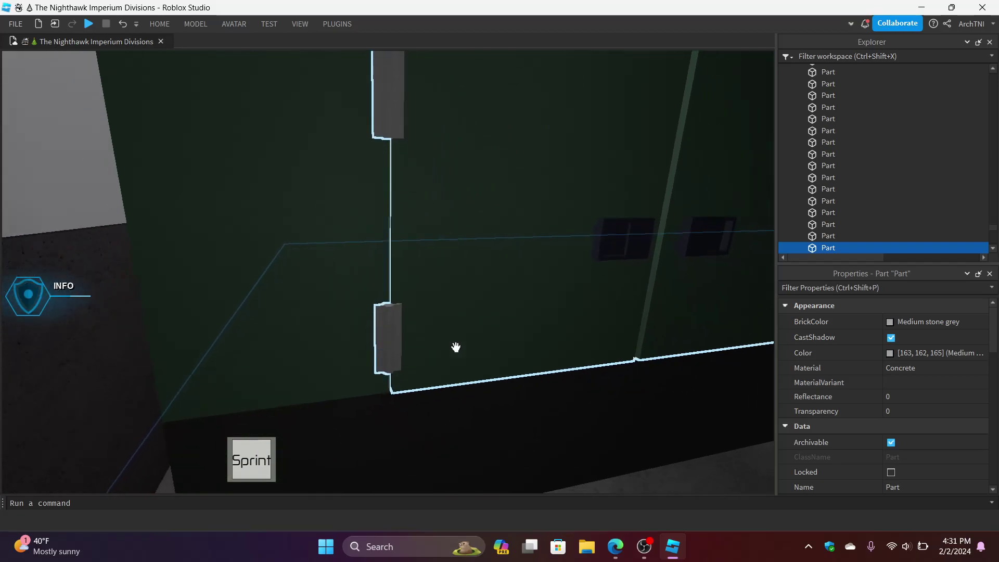
scroll(456, 347, "down", 10)
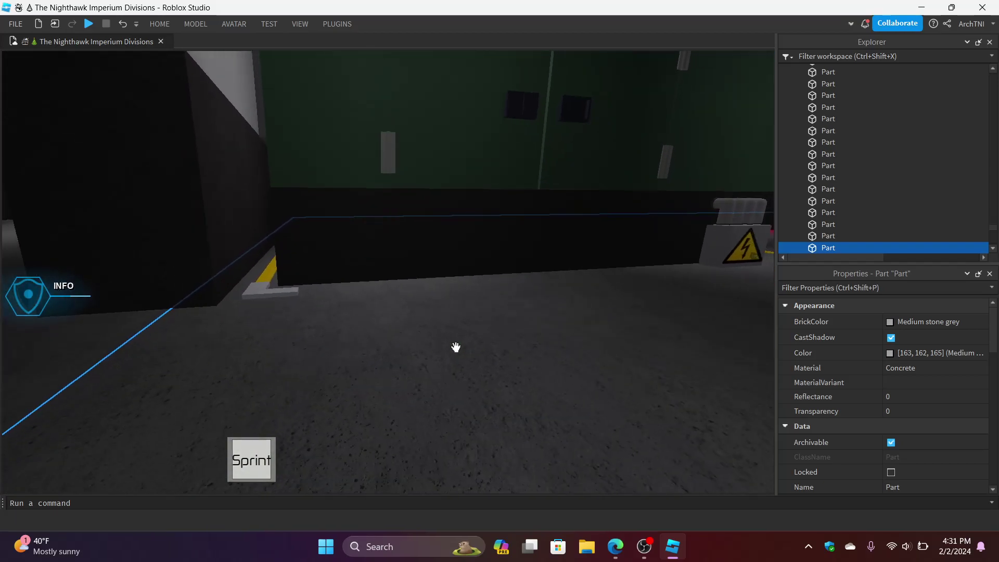
key("s")
key("e")
key("w")
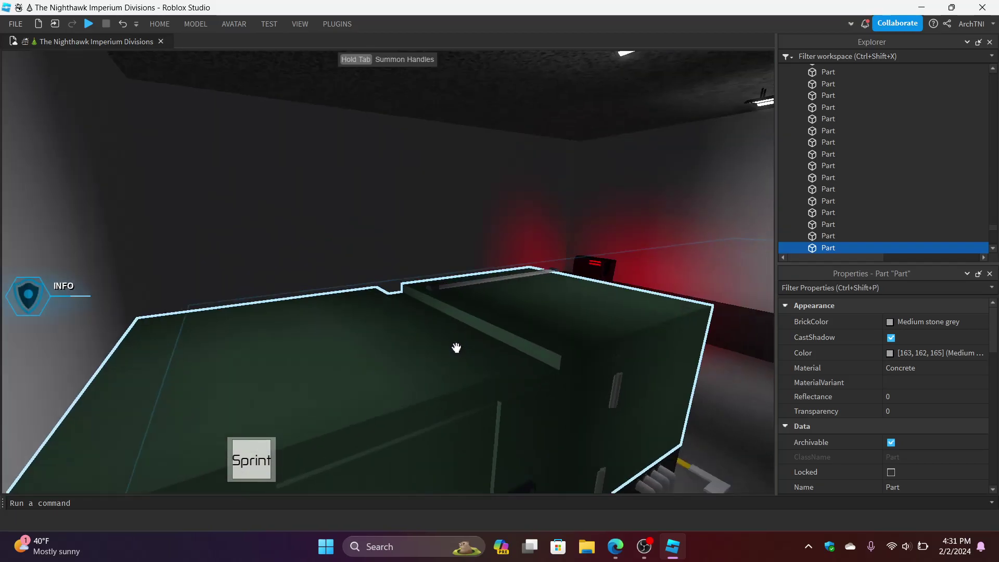
scroll(456, 348, "up", 10)
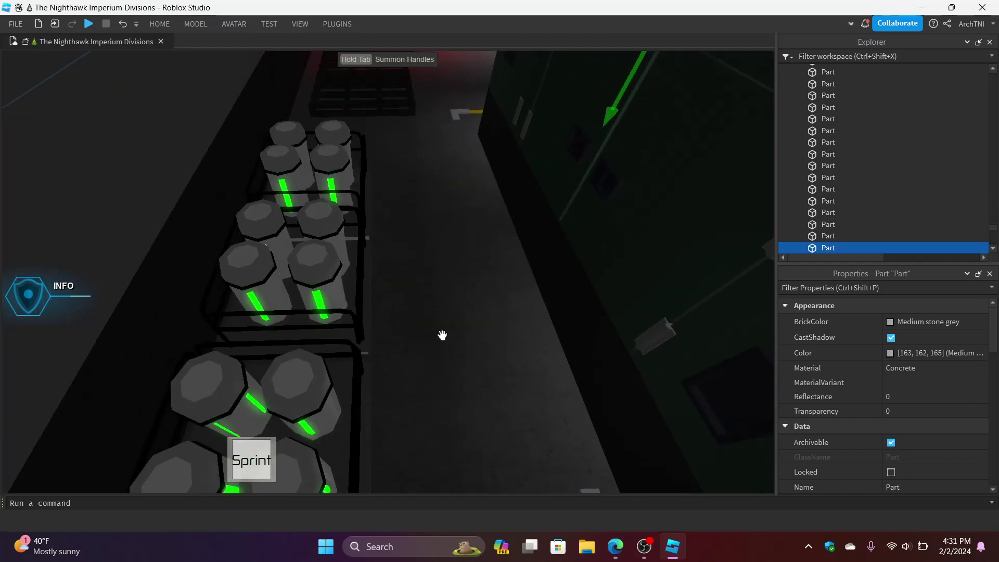
Step: Insert a cylinder part and place it in the aisle between the canister crates and the generator
left_click(163, 23)
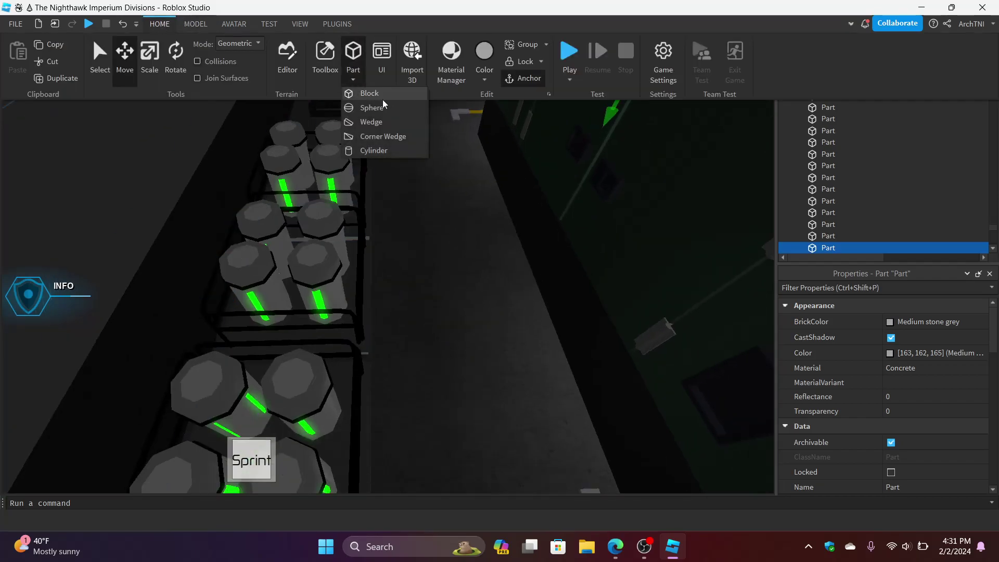
left_click(382, 99)
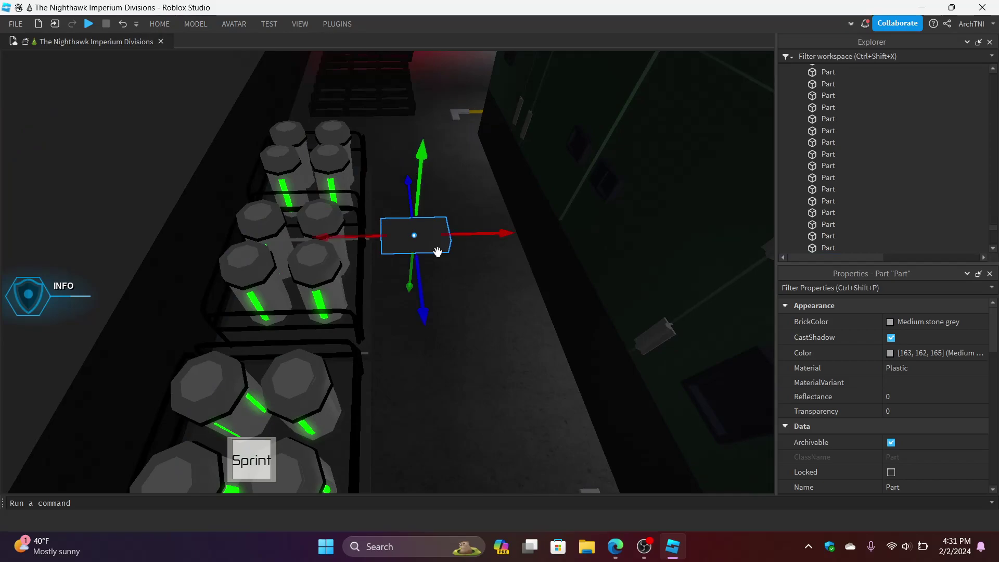
left_click(159, 24)
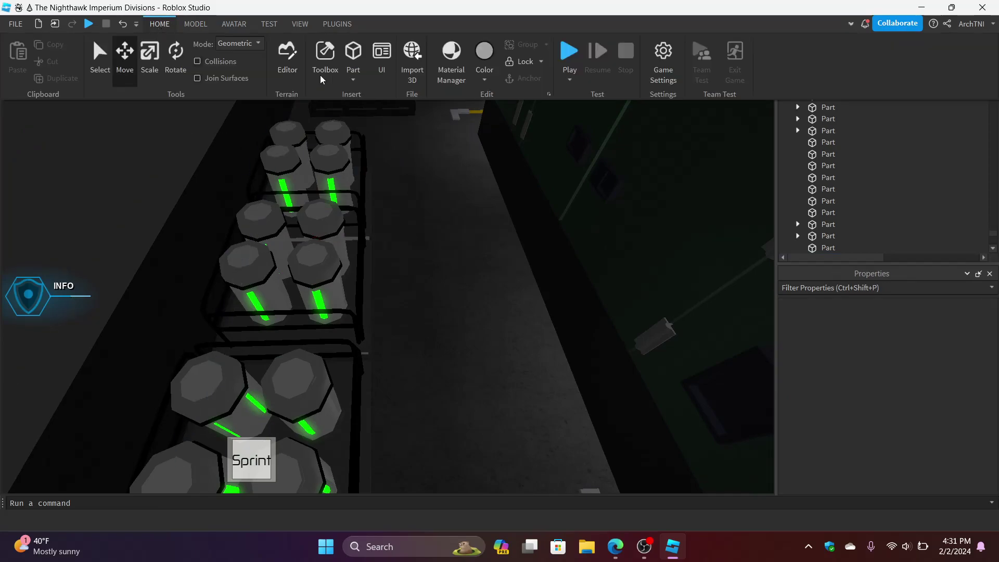
left_click(353, 80)
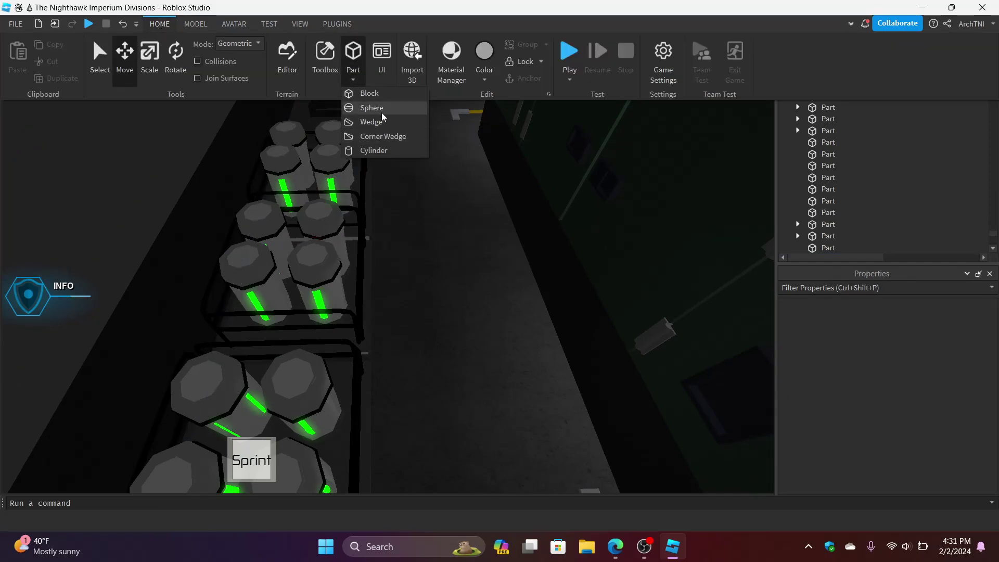
left_click(382, 150)
left_click(430, 253)
left_click(414, 249)
left_click(402, 245)
Step: Rotate the new cylinder so its length points toward the generator's side
left_click(161, 26)
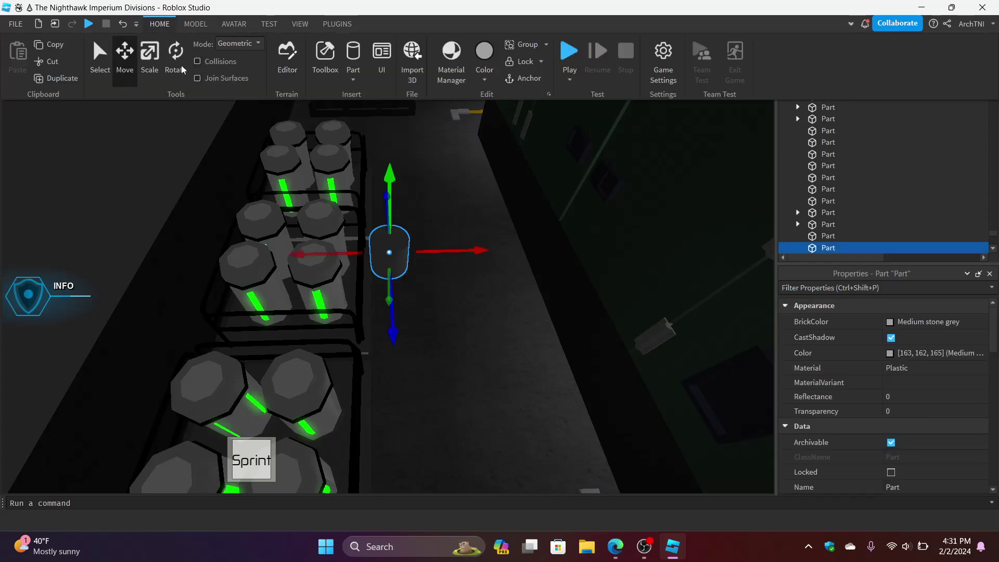
left_click(175, 57)
left_click(471, 210)
left_click_drag(404, 256, 425, 312)
right_click_drag(459, 308, 425, 312)
left_click_drag(425, 312, 510, 250)
Step: Stretch the cylinder lengthwise into the dark panel on the generator's side
left_click(159, 26)
left_click(133, 61)
left_click(149, 61)
left_click_drag(440, 254, 476, 257)
right_click_drag(477, 283, 482, 297)
key("d")
key("w")
left_click_drag(482, 297, 438, 280)
mouse_move(439, 281)
right_mouse_down()
mouse_move(451, 277)
mouse_move(439, 281)
right_mouse_up()
key("w")
key("q")
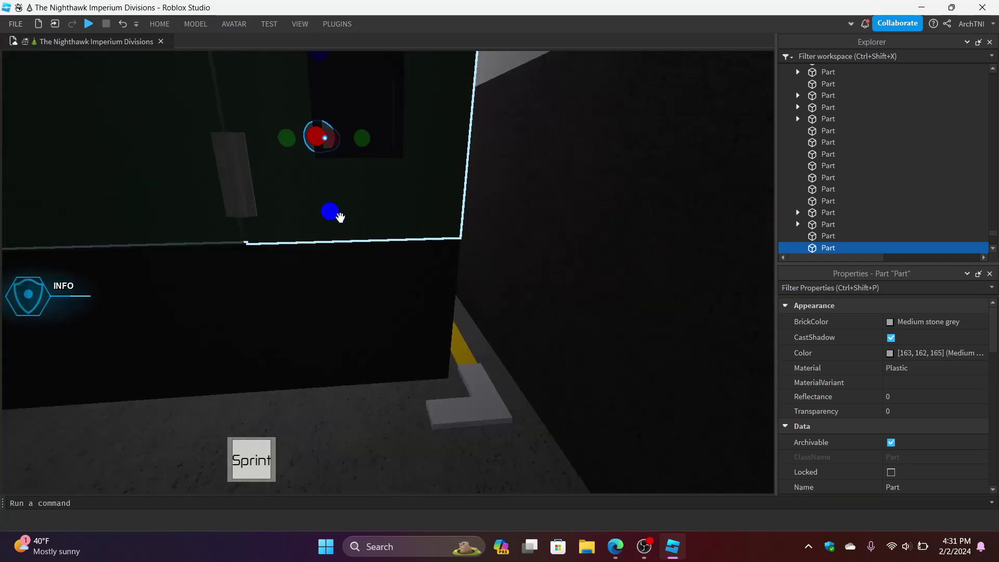
Step: Reduce the cylinder's thickness and fit its diameter within the generator's dark panel
left_click_drag(336, 216, 332, 193)
left_click_drag(263, 123, 279, 124)
key("f")
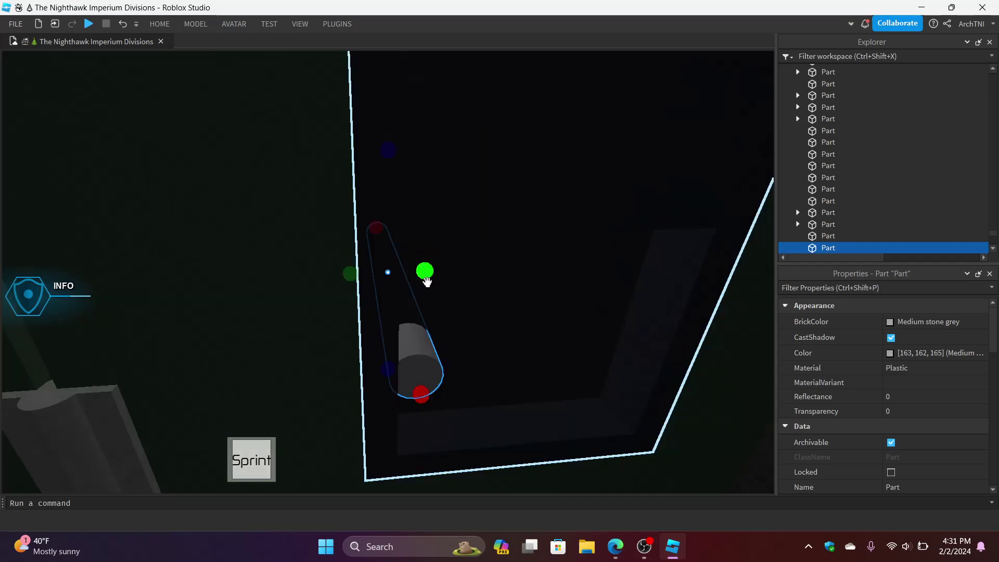
left_click_drag(427, 281, 435, 281)
Step: Try the Cobblestone, Concrete, Glacier and Foil materials on the cylinder
left_click(948, 370)
key("d")
key("c")
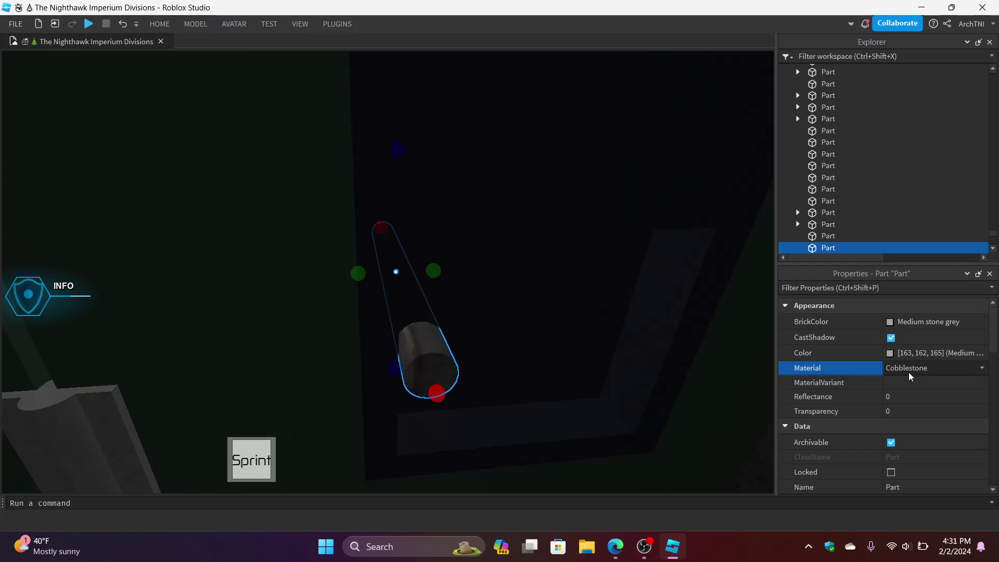
left_click(911, 368)
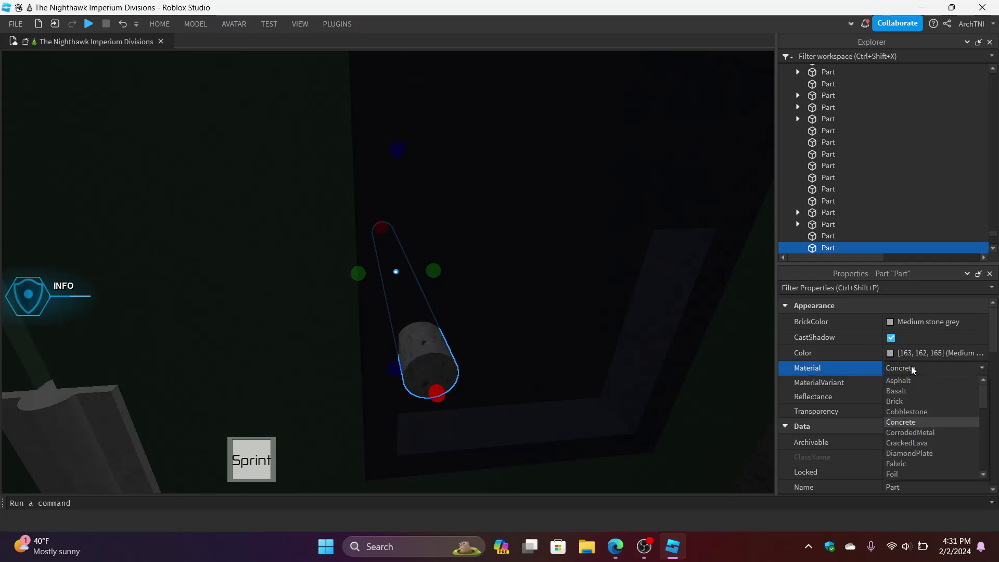
scroll(901, 438, "down", 3)
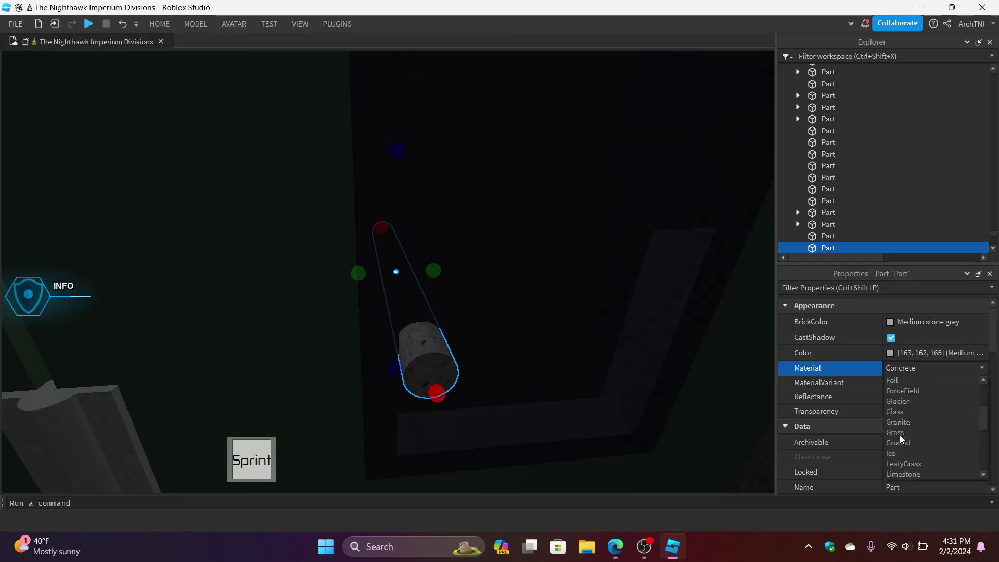
left_click(911, 402)
left_click(928, 369)
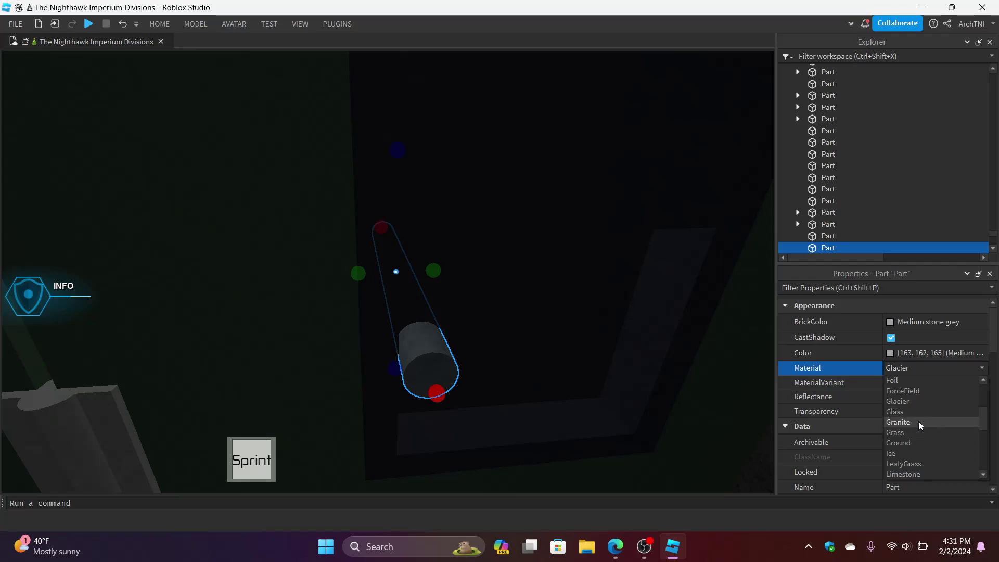
left_click(910, 380)
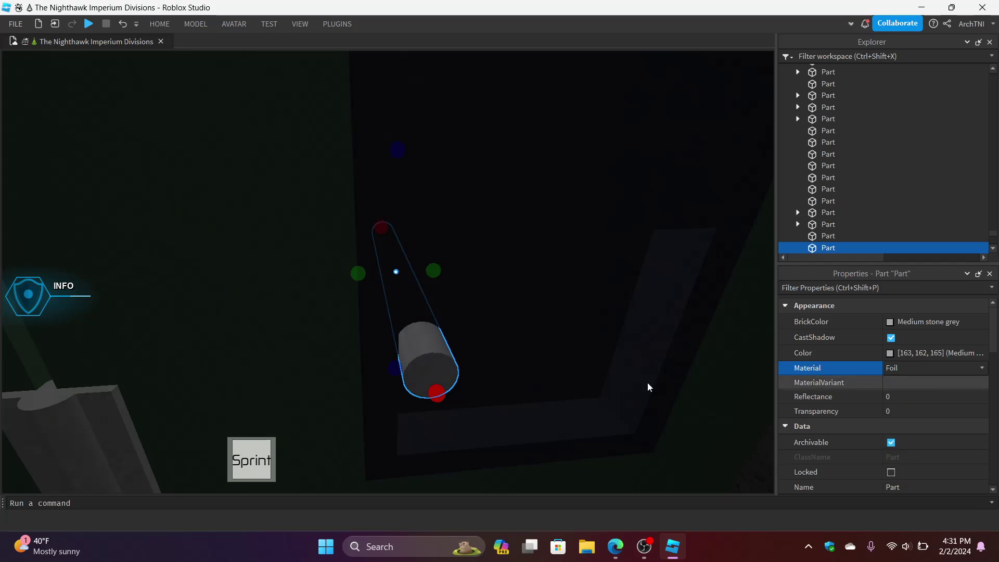
Step: Extend the cylinder's outer end out of the generator panel and shorten its embedded inner end
left_click_drag(438, 391, 522, 477)
right_click_drag(498, 359, 567, 354)
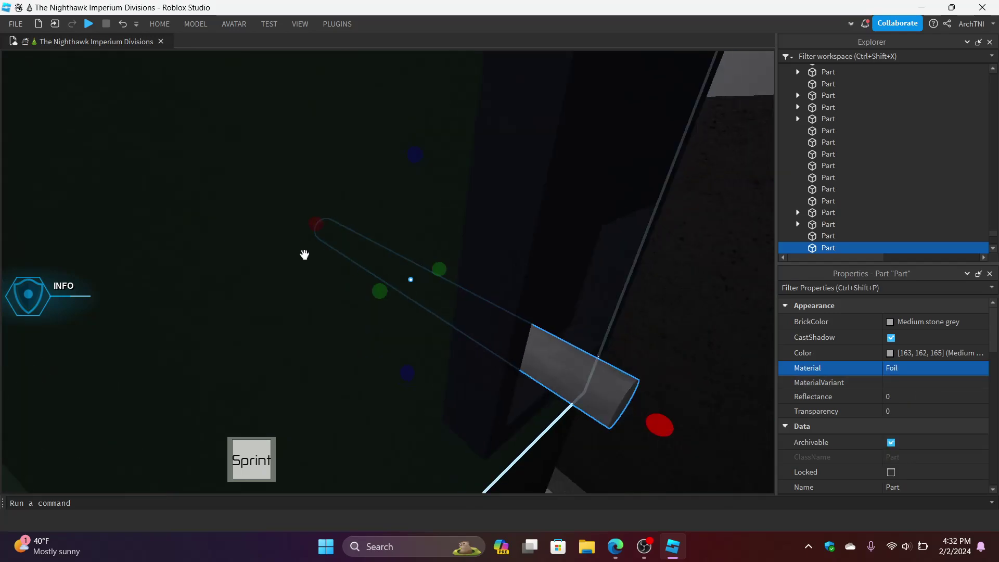
left_click_drag(312, 221, 482, 304)
right_click_drag(639, 364, 638, 363)
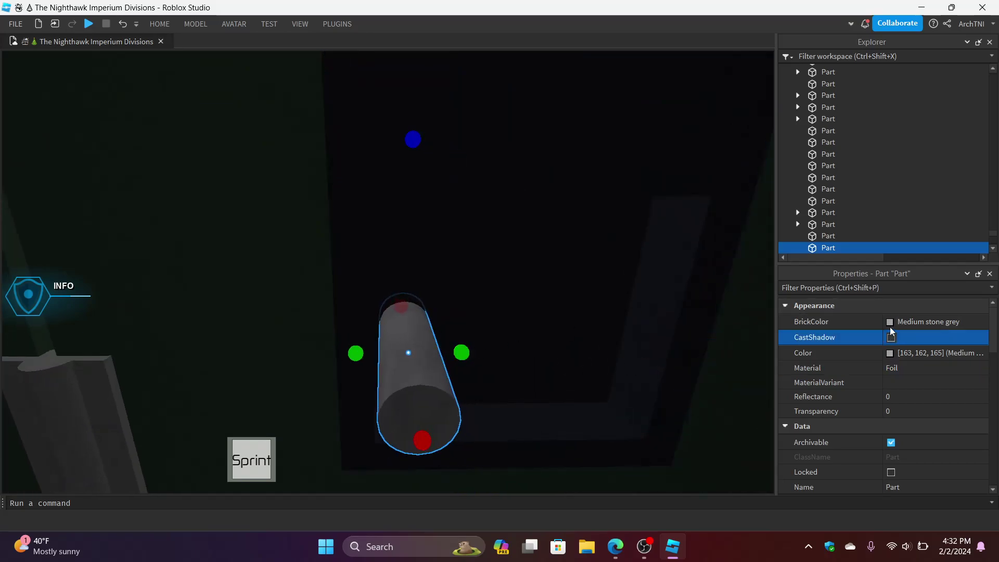
Step: Turn off the cylinder's shadow casting and set its material to Metal, keeping the Medium stone grey color
left_click(890, 323)
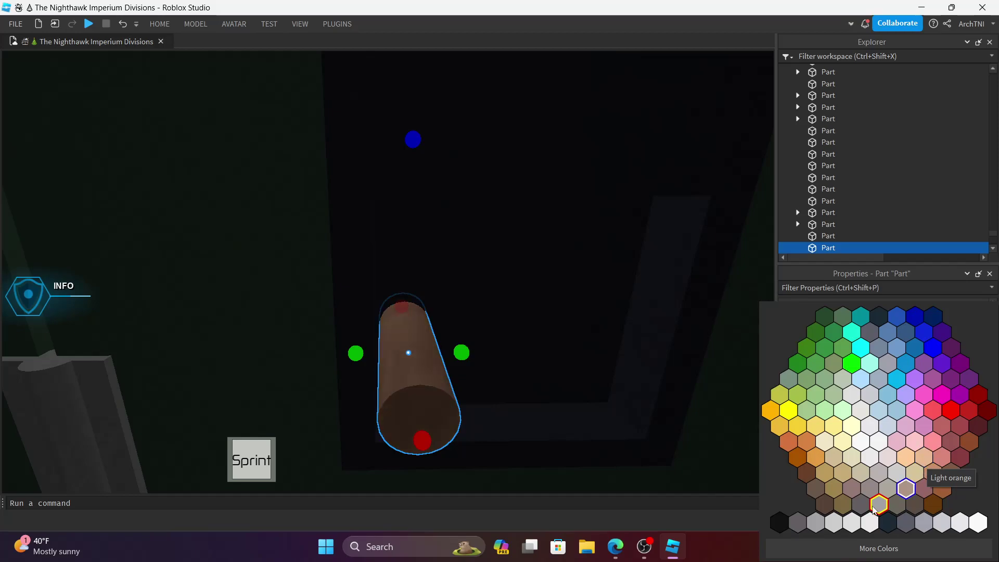
left_click(818, 525)
left_click(904, 368)
left_click(905, 369)
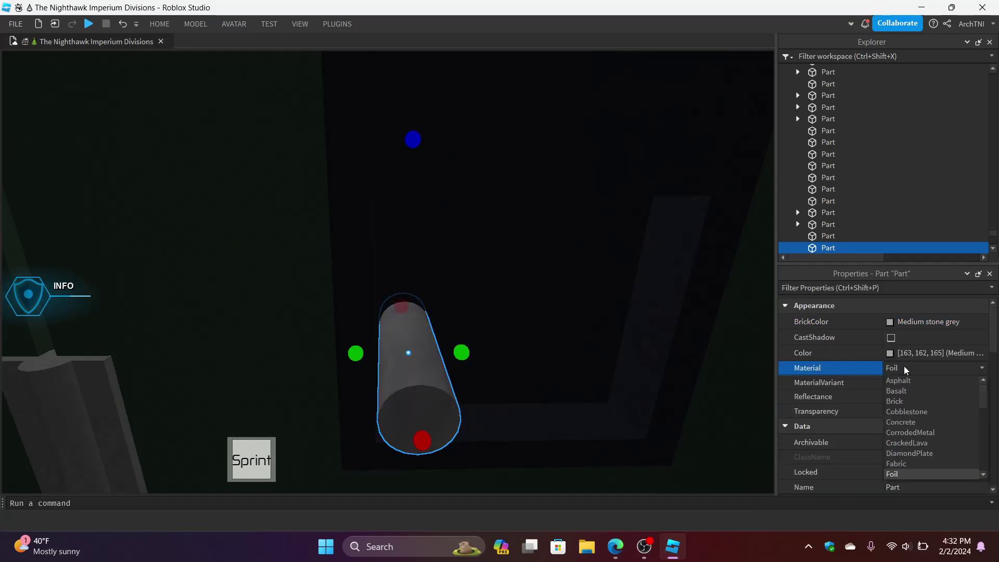
scroll(919, 454, "down", 5)
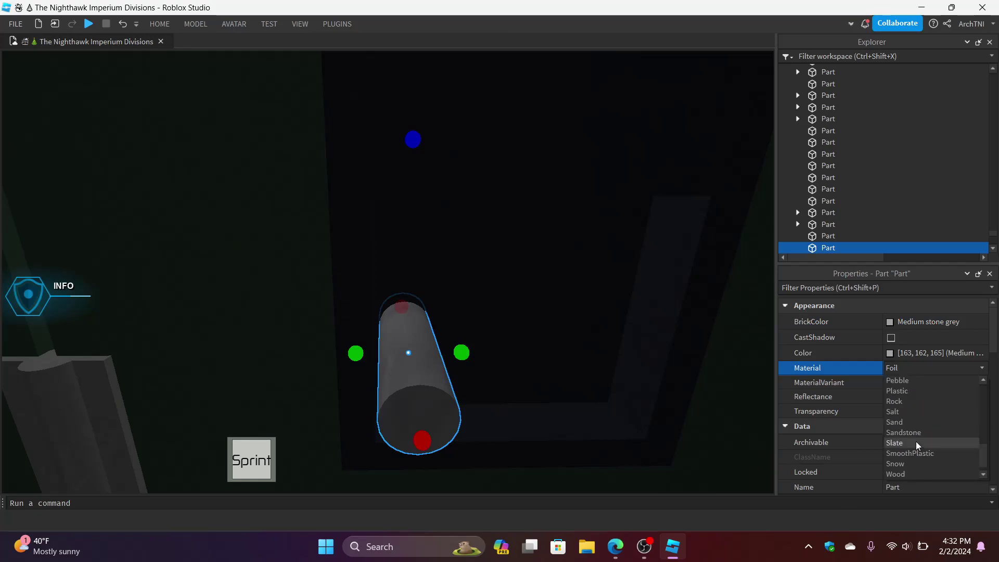
left_click(915, 443)
left_click(929, 368)
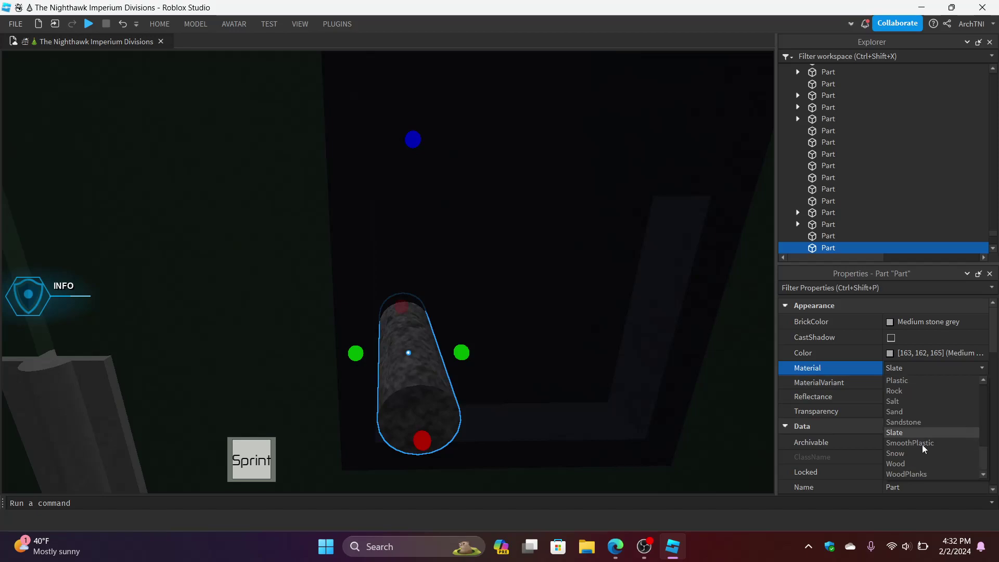
scroll(923, 449, "up", 2)
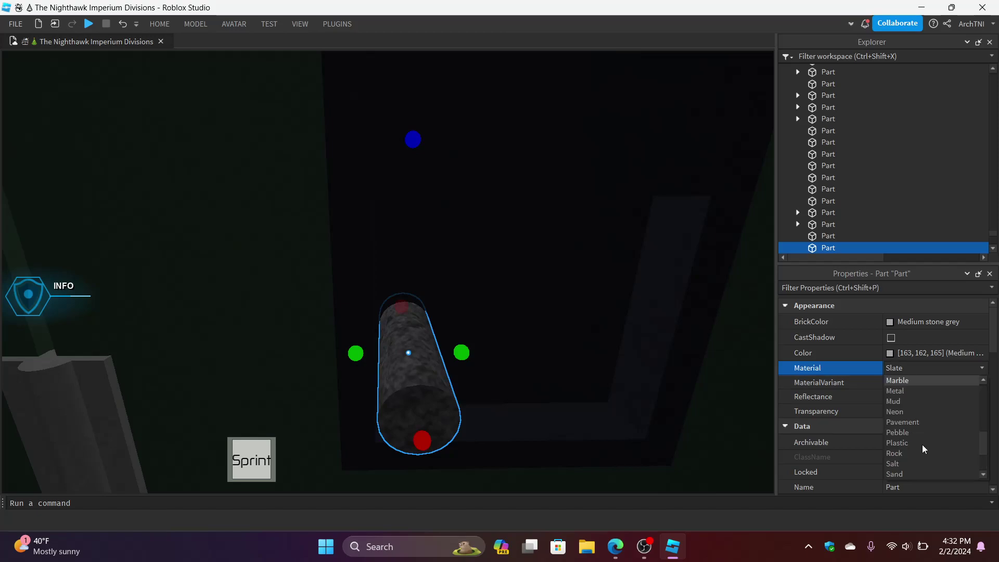
key("m")
key("Return")
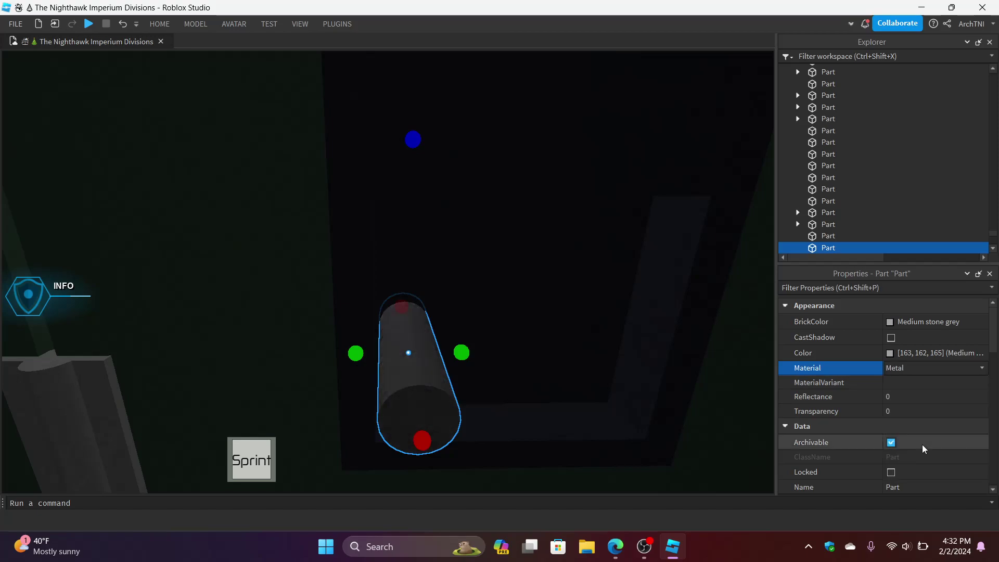
Step: Shorten the metal pipe's outer end slightly where it sticks out of the generator panel
right_click_drag(357, 281, 350, 280)
key("d")
key("w")
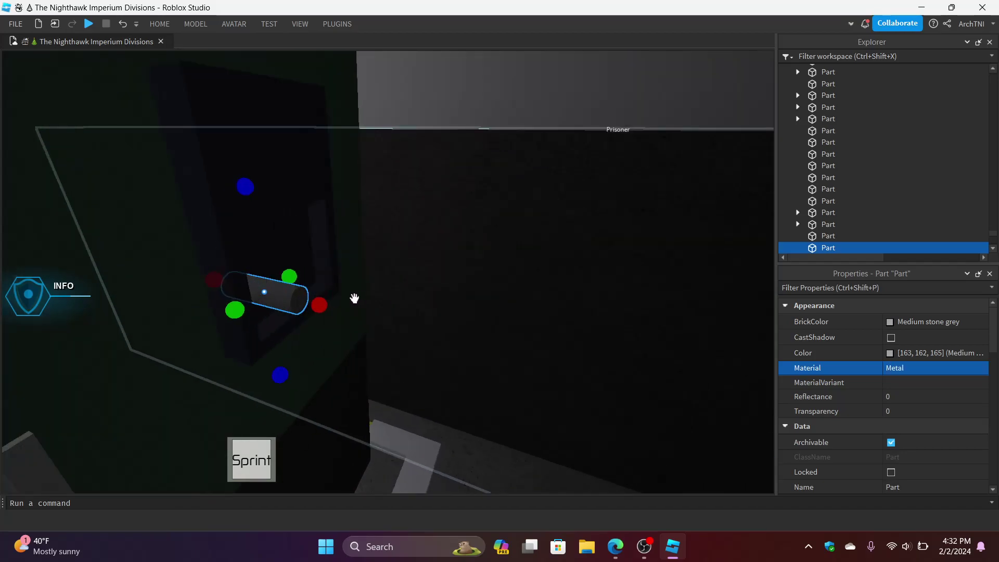
left_click_drag(316, 309, 299, 305)
right_click_drag(299, 306, 304, 305)
Step: Duplicate the metal pipe, tilt the copy slightly downward and scale it into a second segment joined to the first
key("ctrl+d")
left_click_drag(252, 256, 369, 309)
left_click(160, 25)
left_click(176, 57)
left_click(160, 24)
left_click(150, 52)
key("w")
right_click_drag(369, 309, 372, 303)
key("d")
left_click_drag(411, 266, 425, 268)
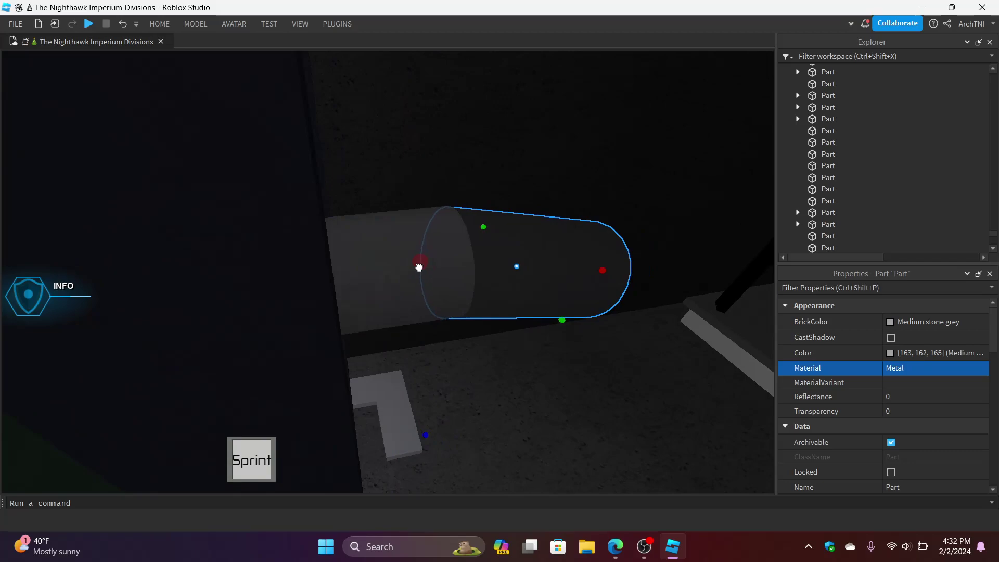
Step: Duplicate the second pipe segment and shrink the copy to a thin disc at its outer end
left_click(479, 361)
key("d")
right_click_drag(479, 361, 482, 361)
left_click(279, 245)
left_click(279, 246)
scroll(279, 245, "down", 5)
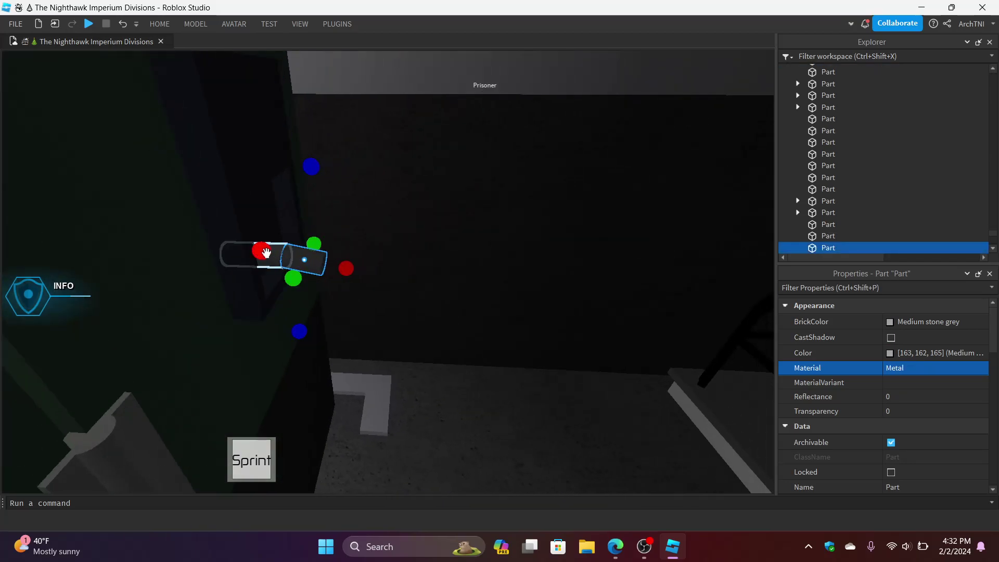
left_click_drag(266, 252, 305, 260)
key("f")
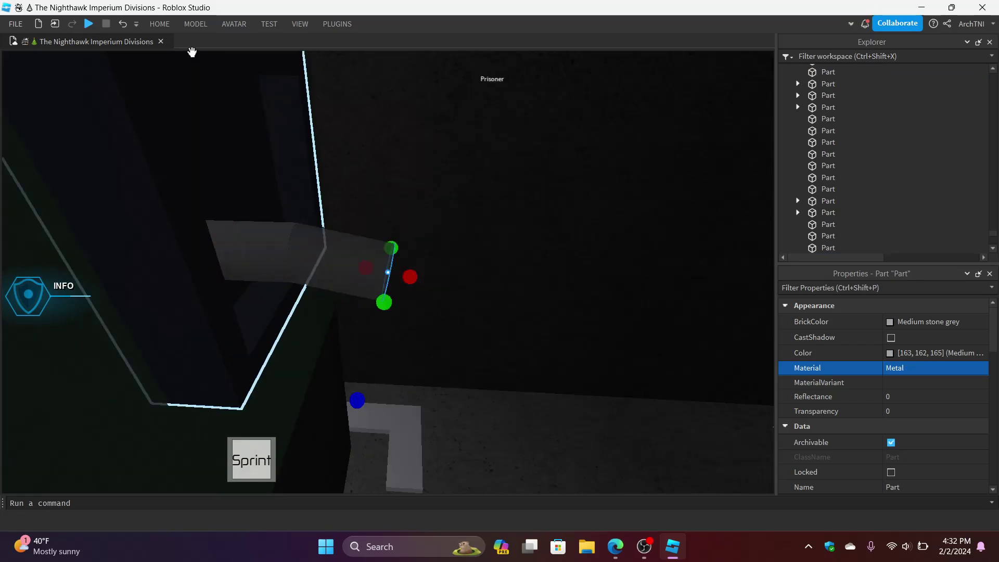
Step: Tilt the thin copy further downward and lengthen it into a third pipe segment
left_click(160, 24)
left_click(175, 55)
left_click_drag(436, 228, 440, 231)
left_click(156, 26)
left_click(150, 55)
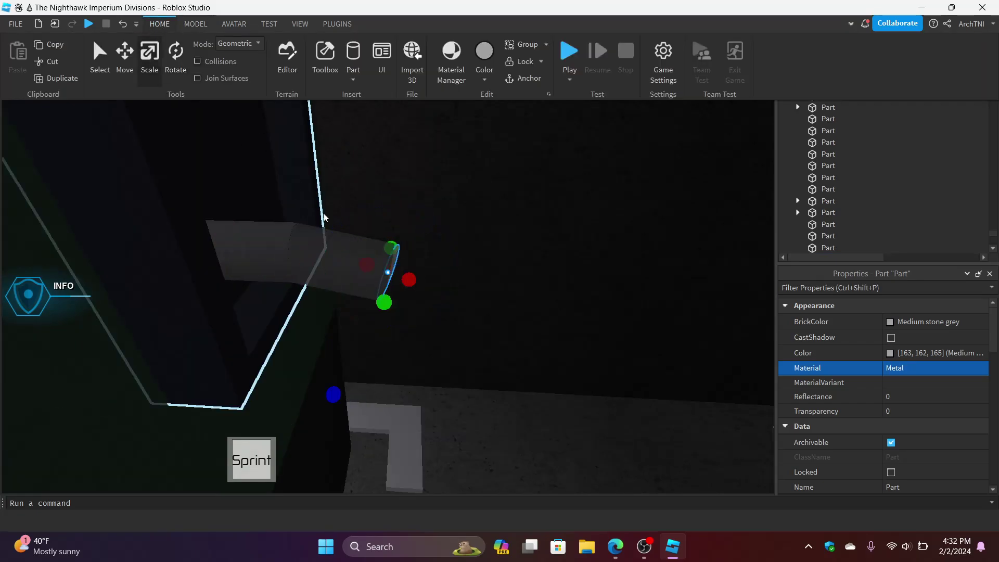
left_click(366, 270)
left_click_drag(409, 279, 471, 302)
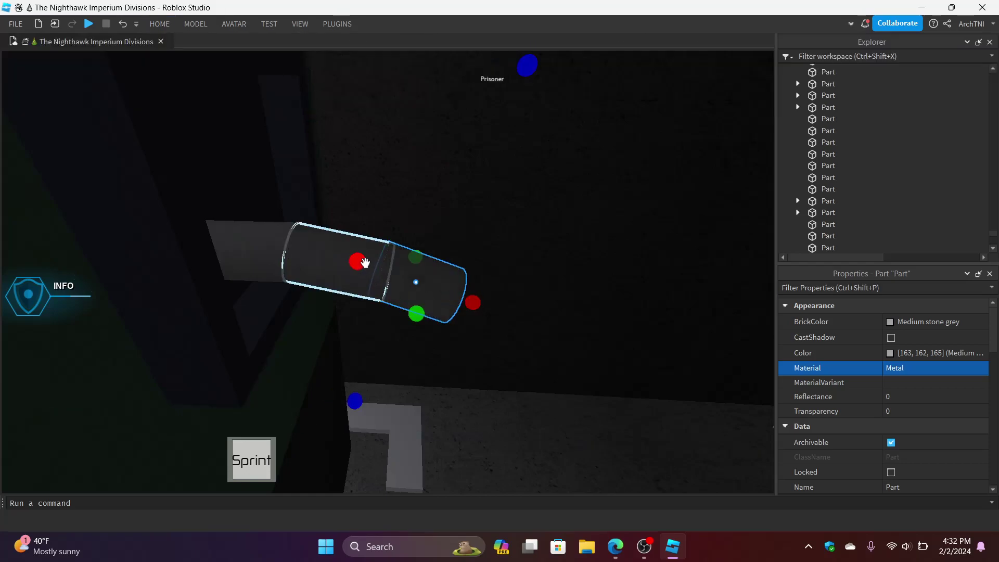
left_click_drag(360, 263, 362, 264)
Step: Shrink a copy of the third pipe segment to a short piece at its outer end and tilt it more steeply
right_click_drag(362, 263, 361, 263)
key("s")
left_click_drag(258, 204, 298, 219)
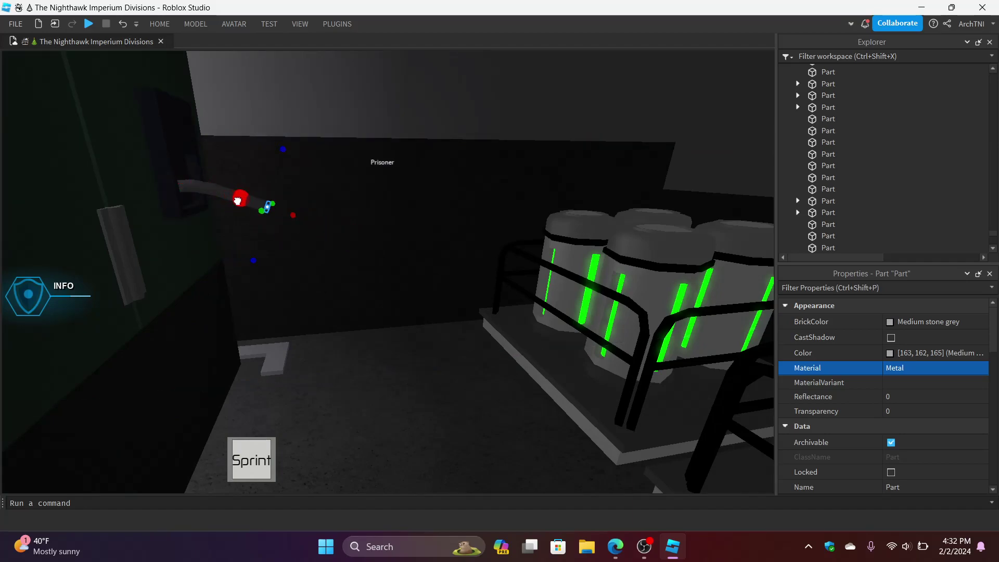
left_click(165, 24)
left_click(176, 46)
left_click_drag(334, 179, 334, 208)
key("f")
right_click_drag(336, 209, 335, 207)
Step: Scale the steep piece into a long fourth pipe segment sloping down toward the floor
left_click(160, 25)
left_click(156, 60)
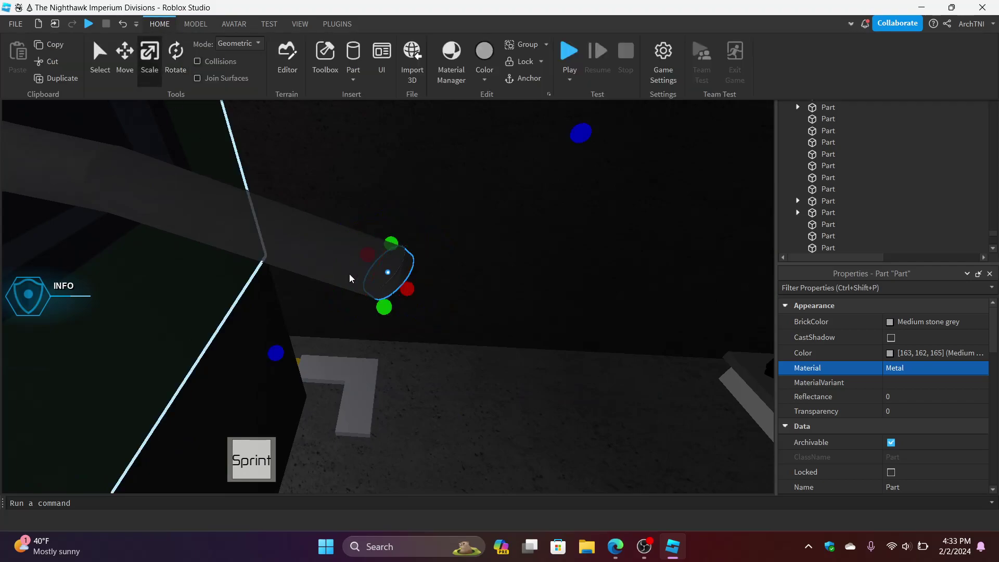
left_click_drag(407, 288, 368, 257)
left_click_drag(367, 257, 360, 255)
right_click_drag(361, 254, 361, 254)
left_click_drag(383, 244, 384, 245)
right_click_drag(395, 238, 385, 245)
scroll(452, 339, "down", 3)
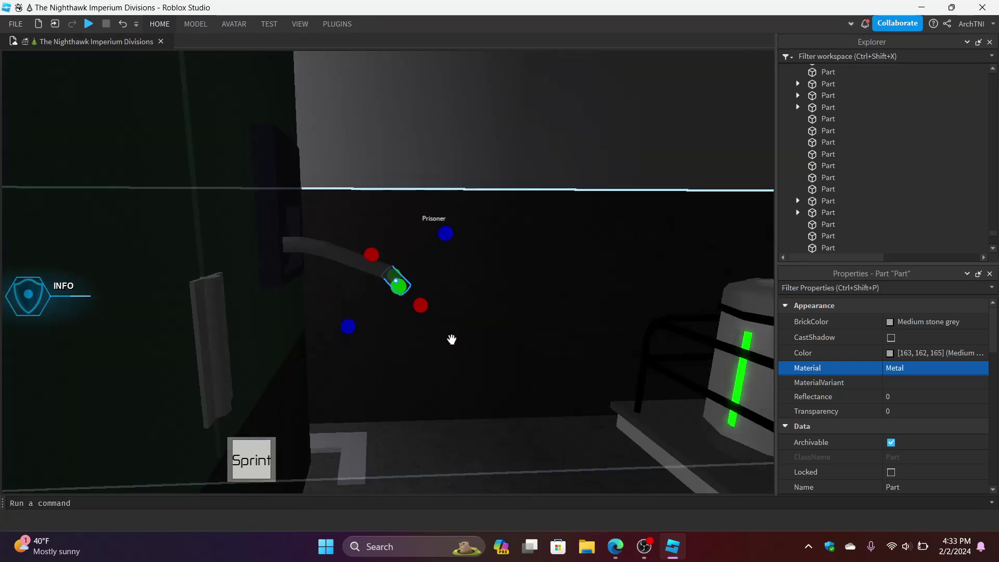
left_click_drag(425, 309, 462, 346)
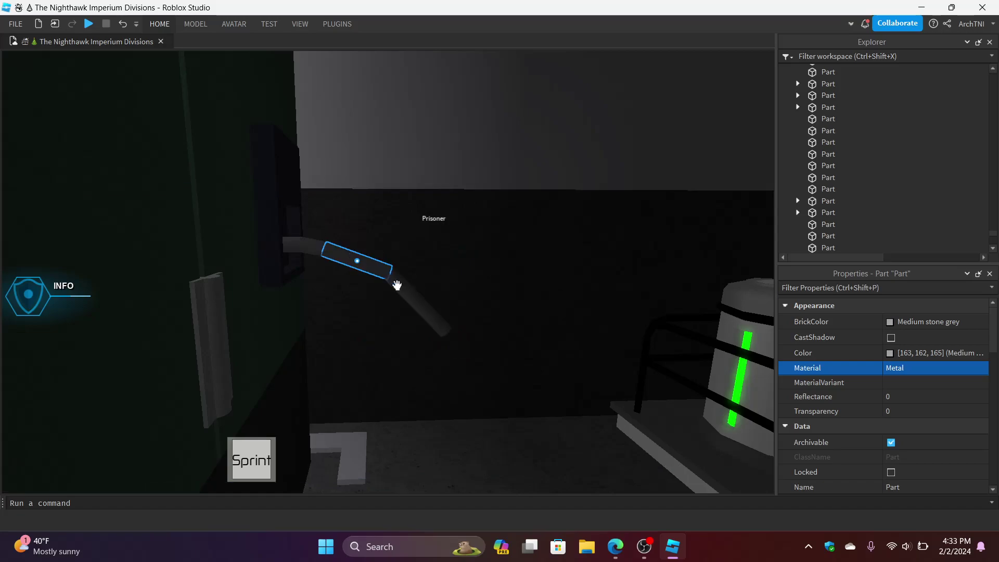
Step: Remove the overlapping long middle segment and move the steep pipe segment to the remaining pipe end with the F3X move tool
left_click(408, 283)
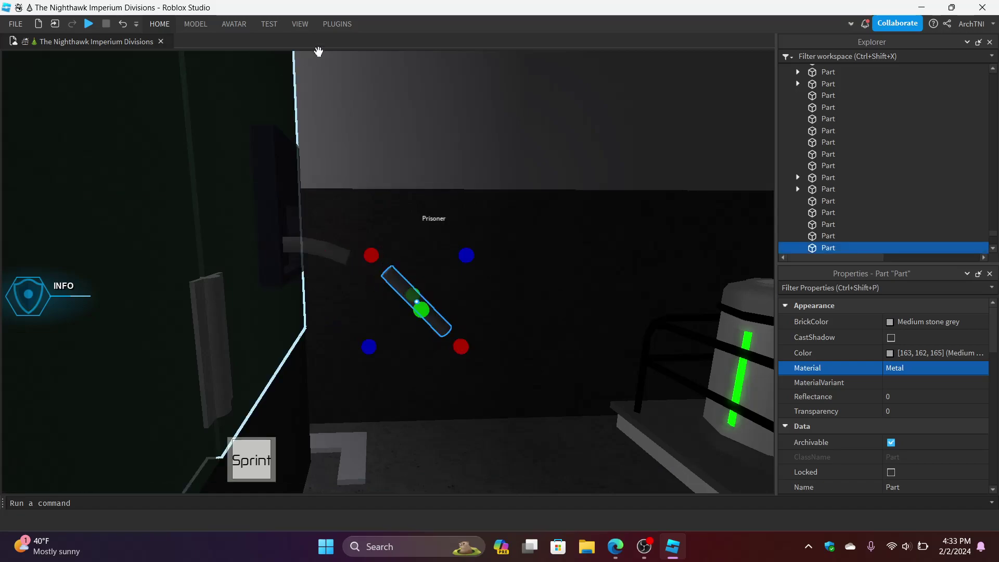
left_click(337, 24)
left_click(365, 59)
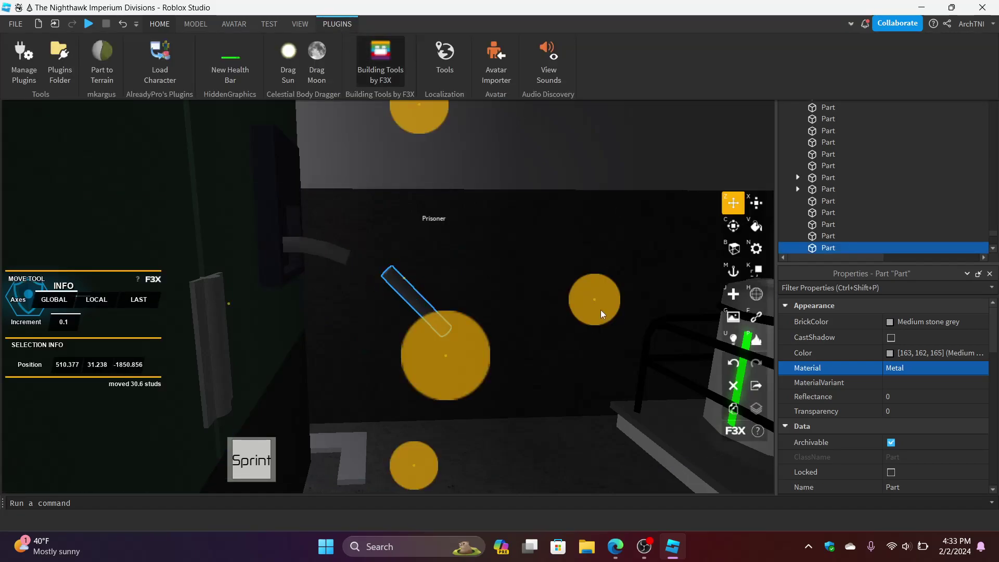
left_click_drag(601, 314, 566, 315)
left_click_drag(366, 119, 370, 99)
right_click_drag(556, 290, 555, 290)
left_click(337, 24)
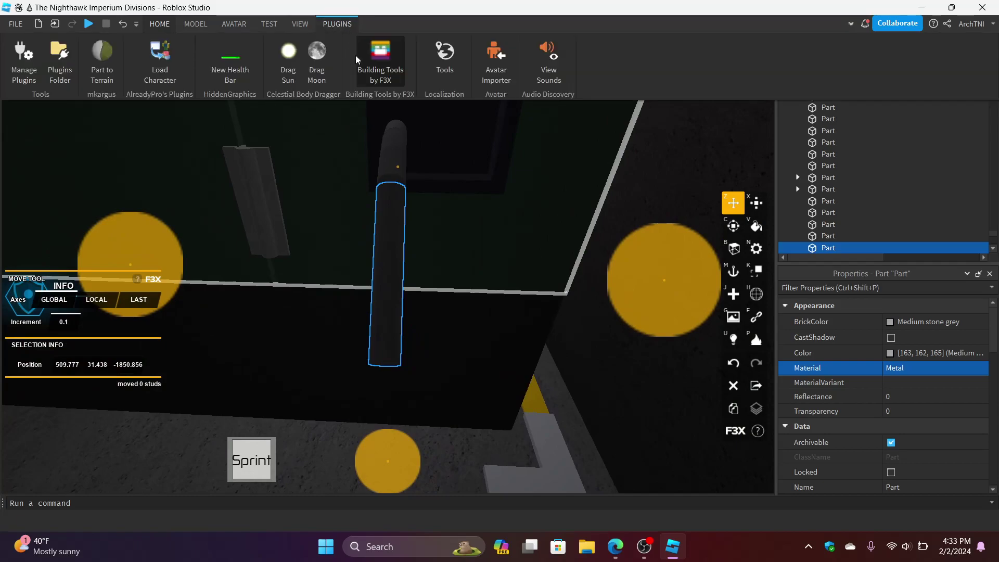
Step: Nudge the steep pipe segment back and slightly up so its upper end meets the curved pipe
right_click_drag(484, 222, 484, 222)
left_click(160, 24)
left_click(125, 54)
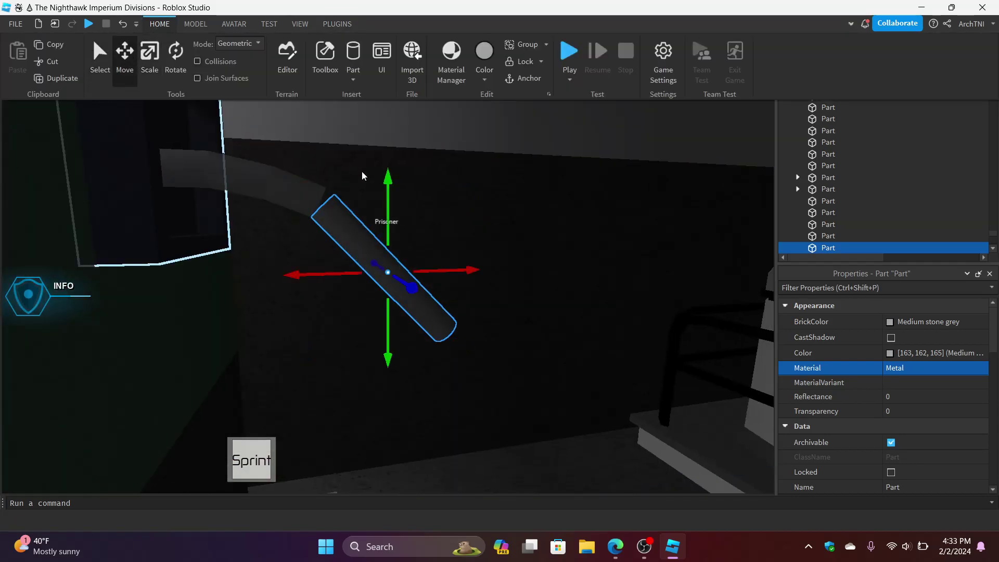
left_click_drag(334, 263, 324, 264)
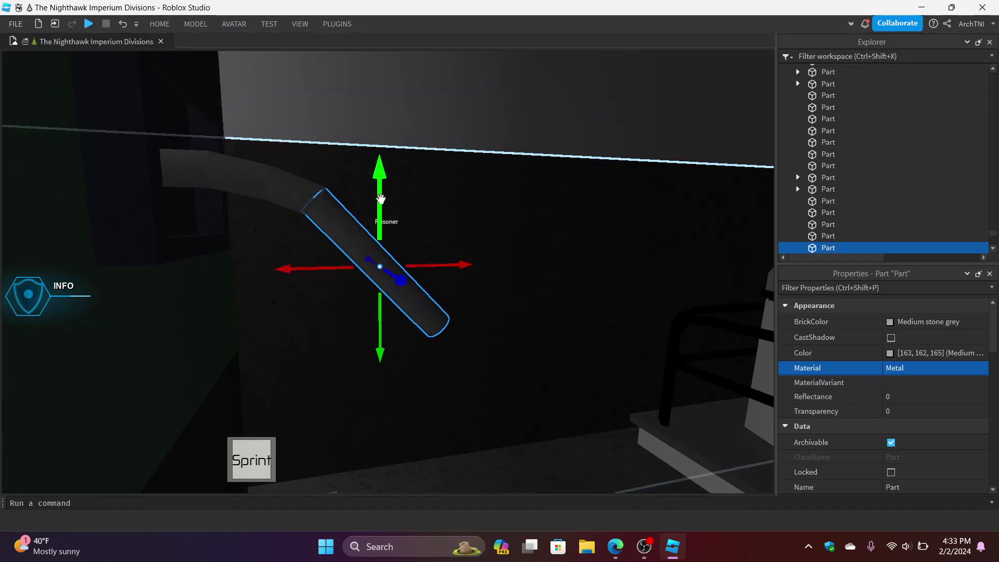
Step: Shorten the steep pipe segment from its lower end to a short piece joined to the curved pipe, and save the place
key("f")
scroll(382, 198, "up", 3)
right_click_drag(381, 198, 381, 198)
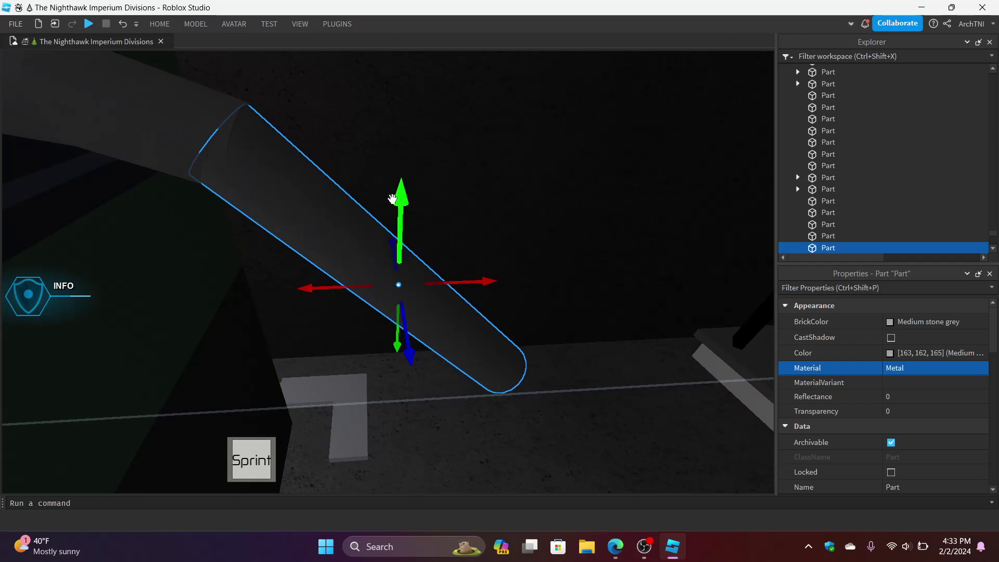
left_click_drag(404, 213, 401, 214)
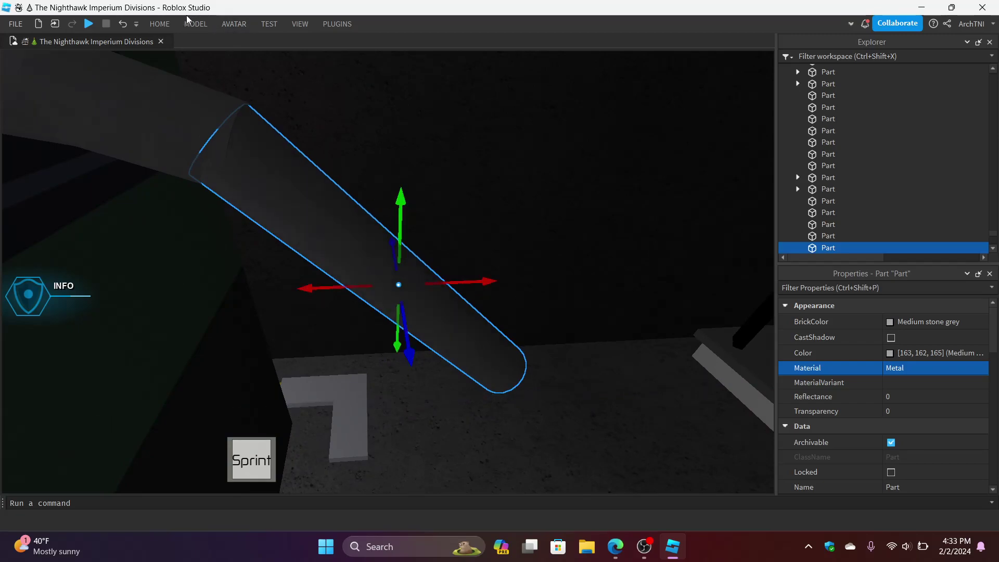
left_click(170, 23)
left_click(170, 56)
left_click(146, 63)
left_click_drag(500, 373, 375, 292)
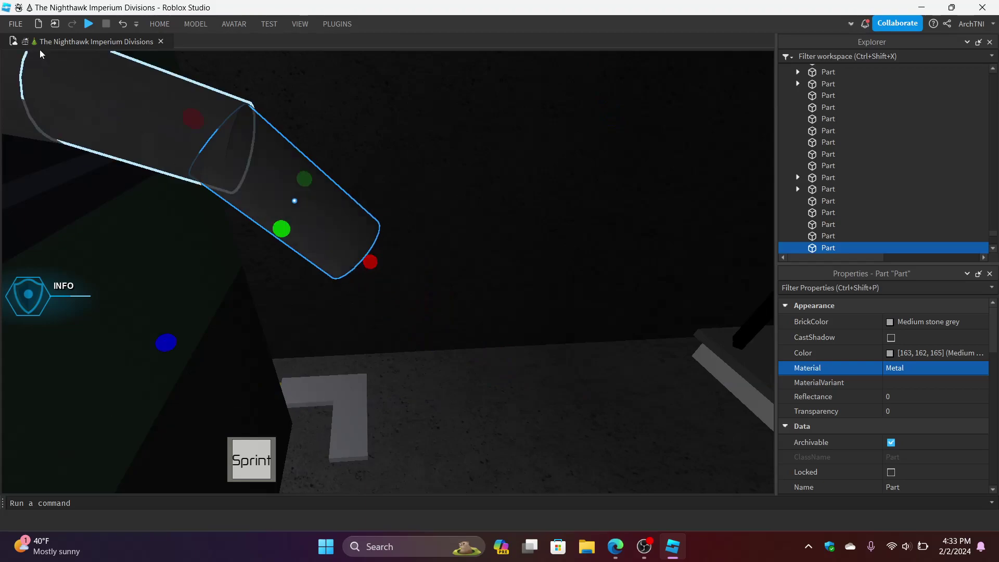
left_click(15, 22)
left_click(45, 133)
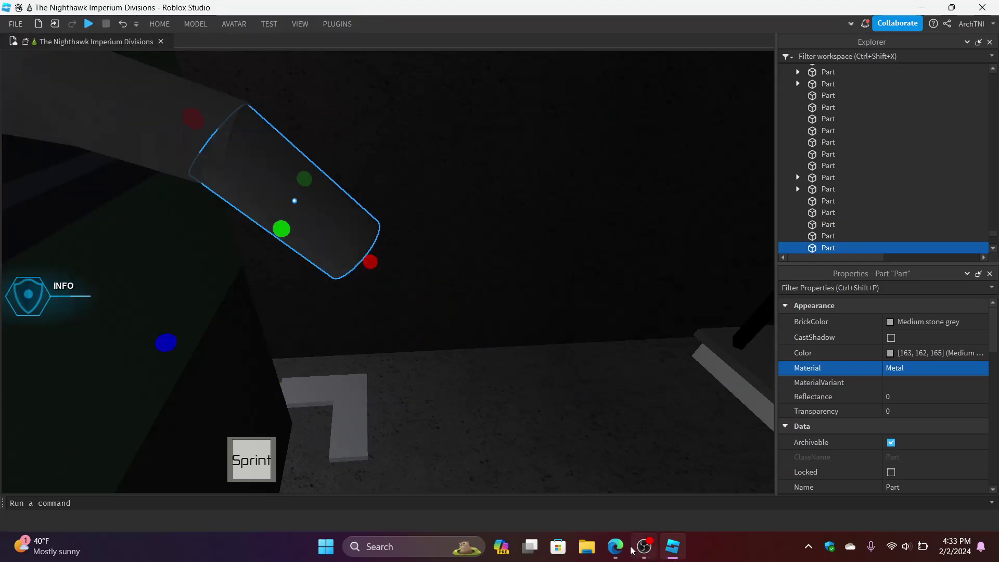
Step: Switch to the Edge browser, close the empty new tab and look over the videos and playlists on the YouTube channel
left_click(615, 546)
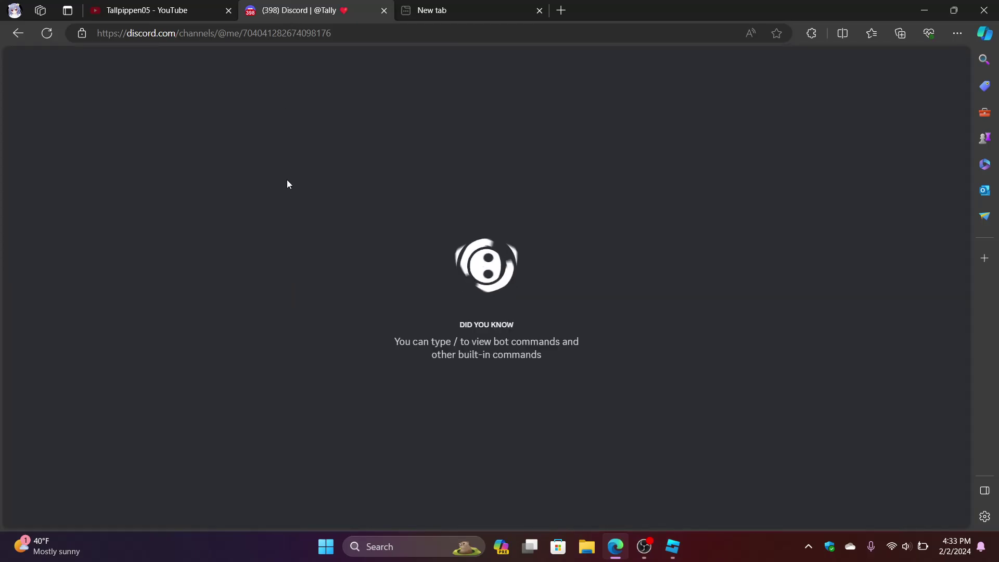
left_click(539, 11)
left_click(192, 6)
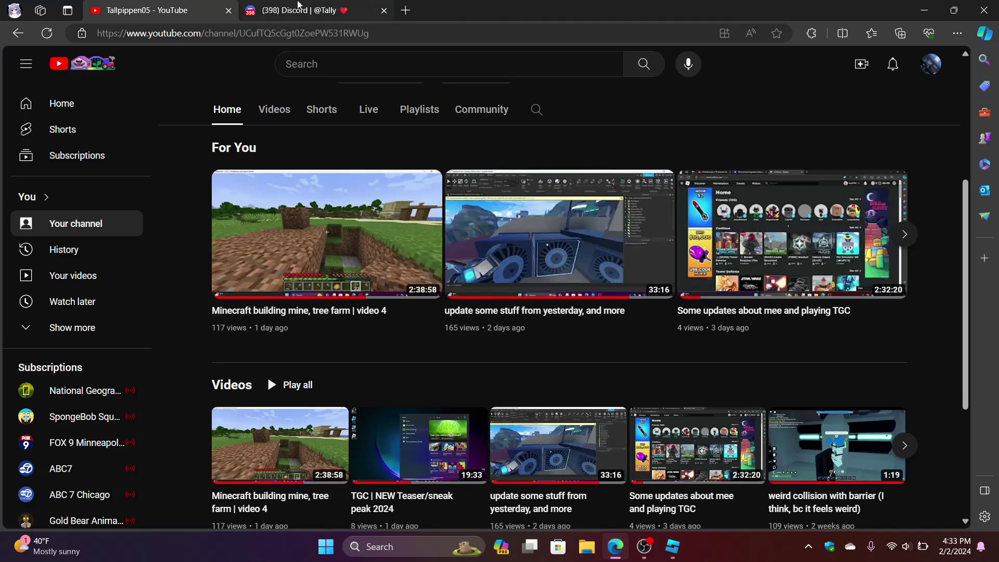
scroll(365, 307, "down", 4)
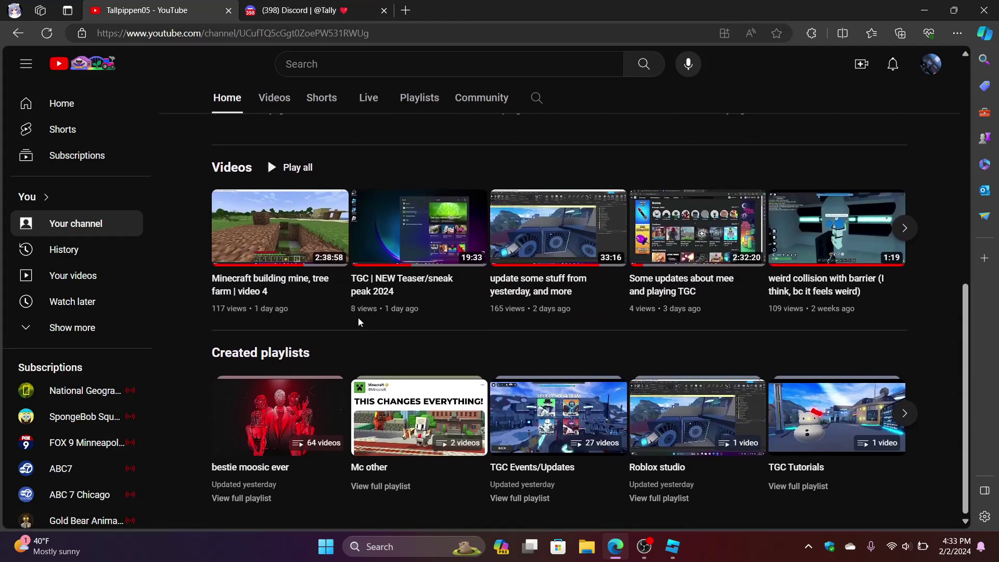
Step: Switch to Discord, close the enlarged drawing and browse the pinned messages of the open direct conversation for earlier build screenshots
key("ctrl+Tab")
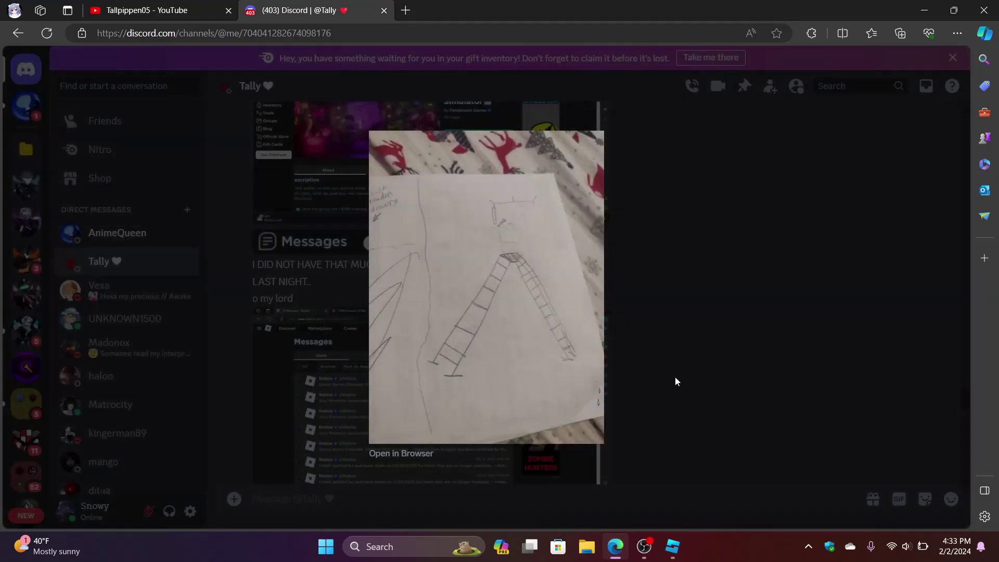
left_click(775, 380)
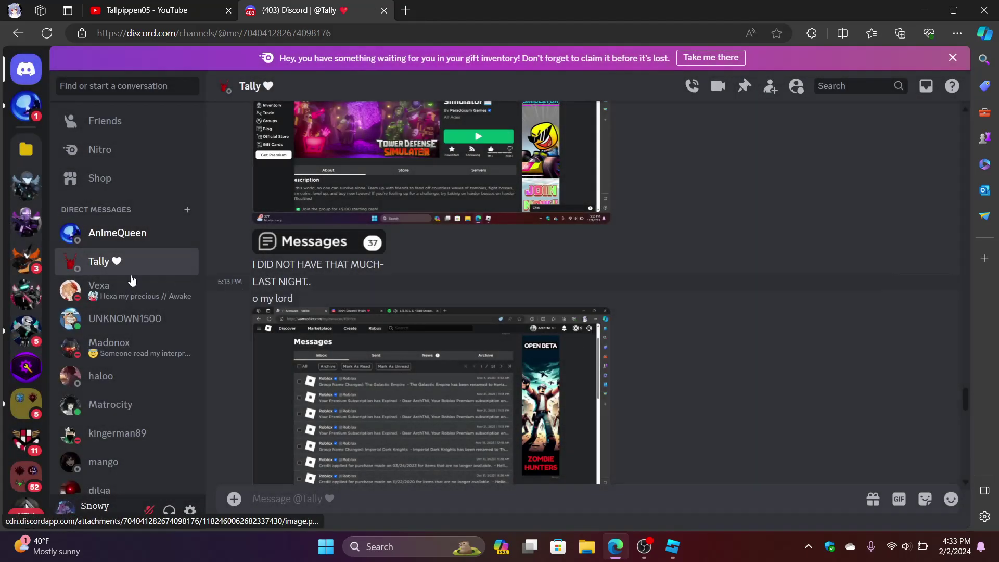
left_click(744, 86)
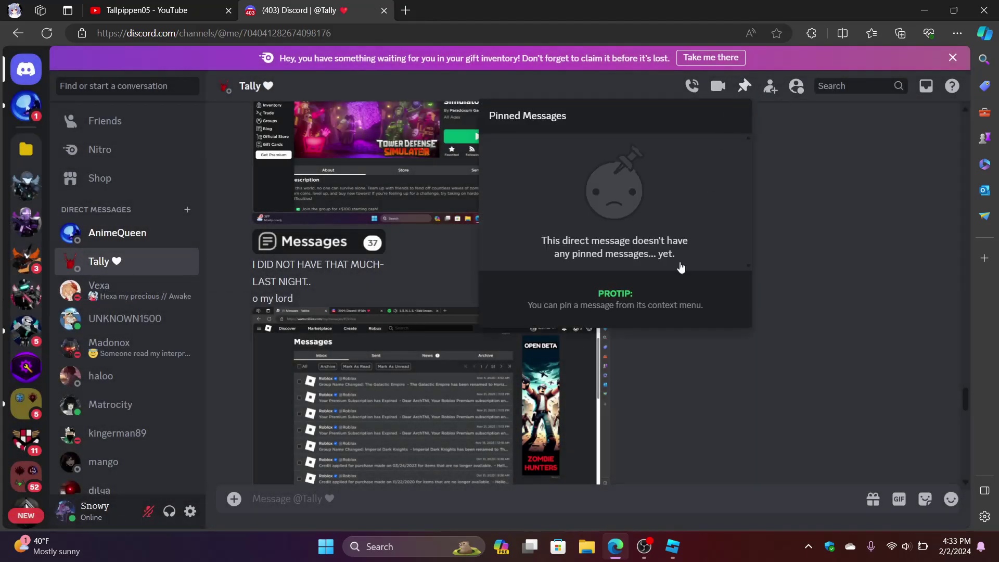
scroll(667, 299, "down", 10)
scroll(668, 296, "down", 12)
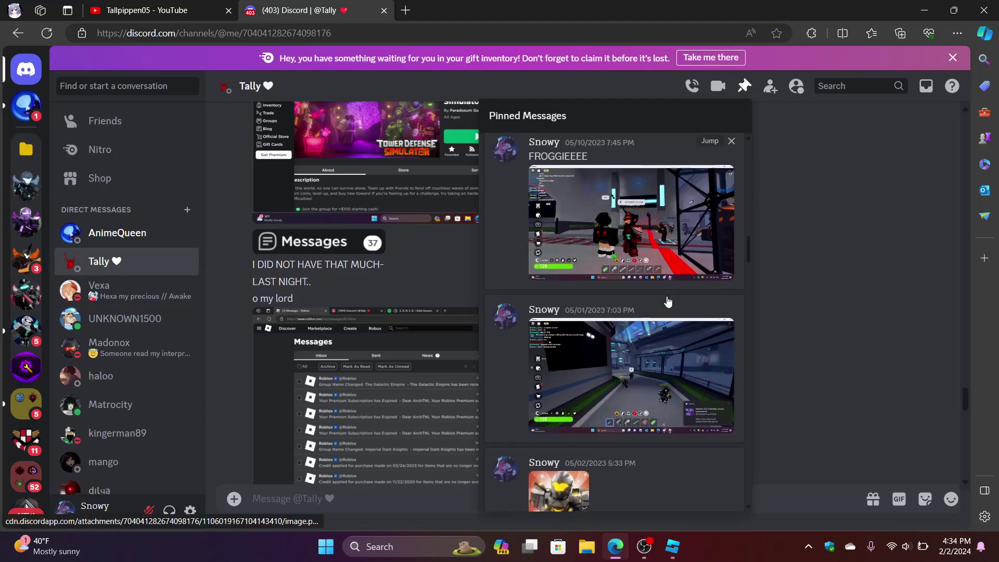
scroll(668, 301, "down", 8)
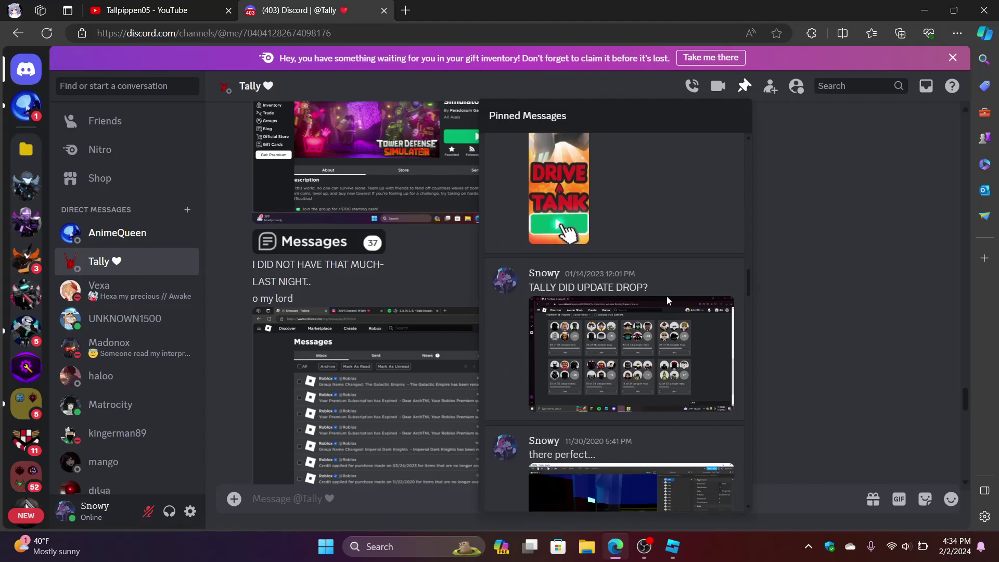
scroll(667, 295, "down", 10)
scroll(666, 296, "down", 10)
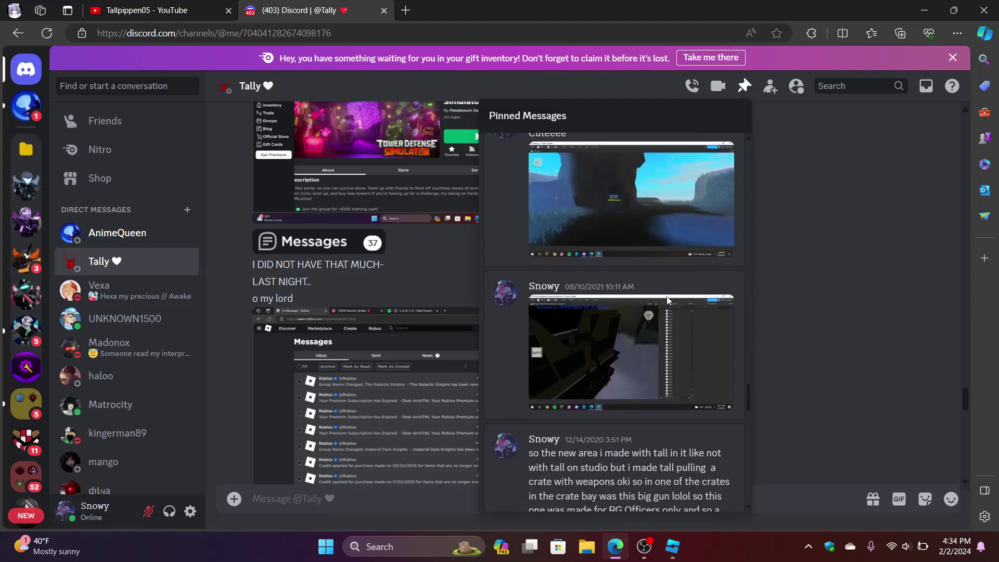
scroll(667, 300, "down", 10)
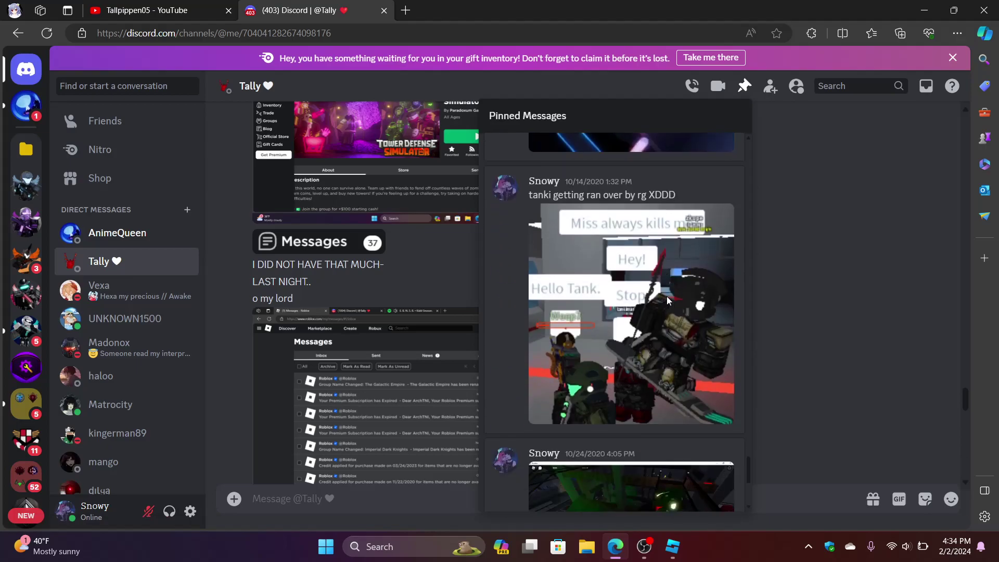
scroll(666, 296, "down", 5)
left_click(787, 314)
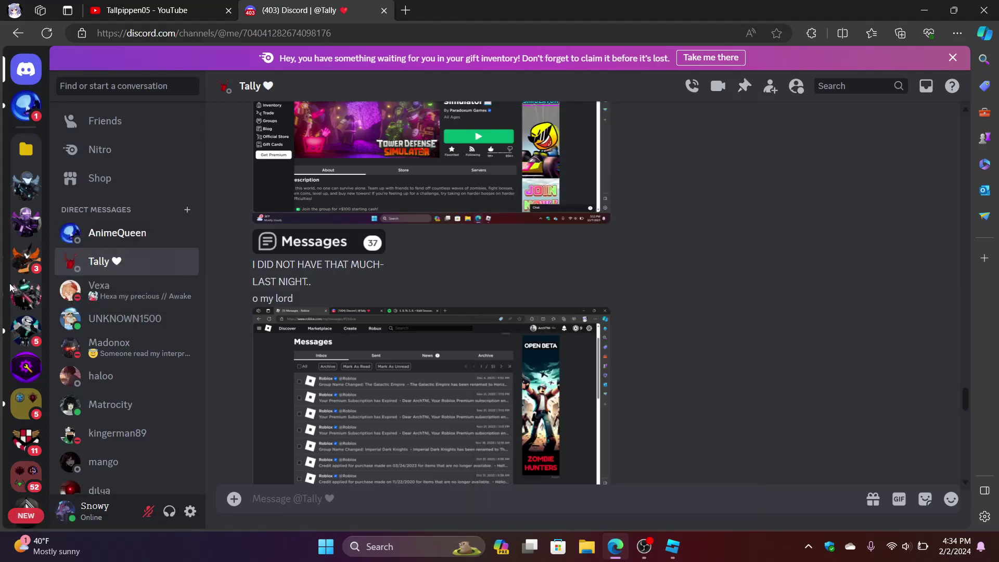
Step: Browse through the list of joined Discord servers
scroll(16, 289, "down", 4)
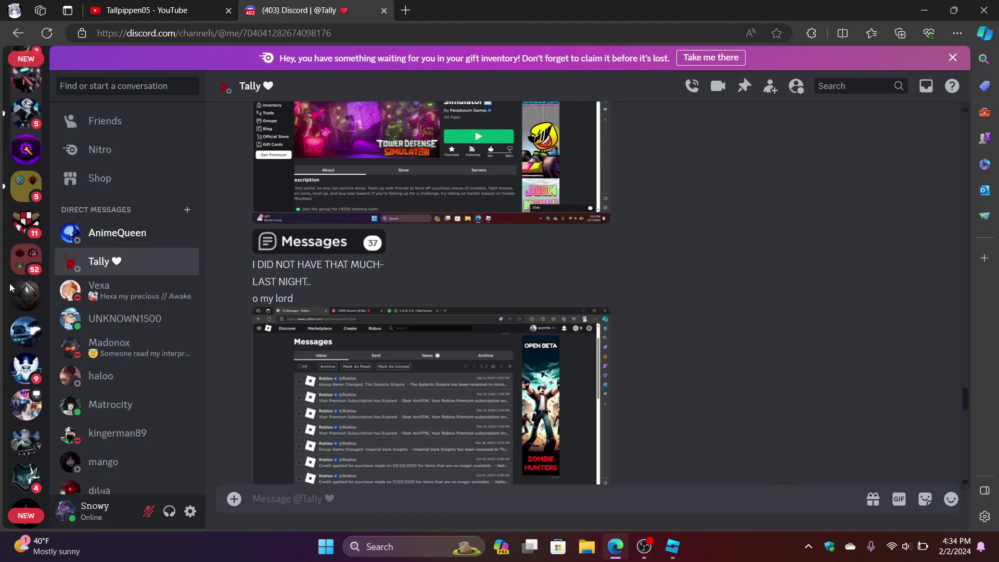
scroll(12, 287, "down", 4)
scroll(21, 269, "down", 7)
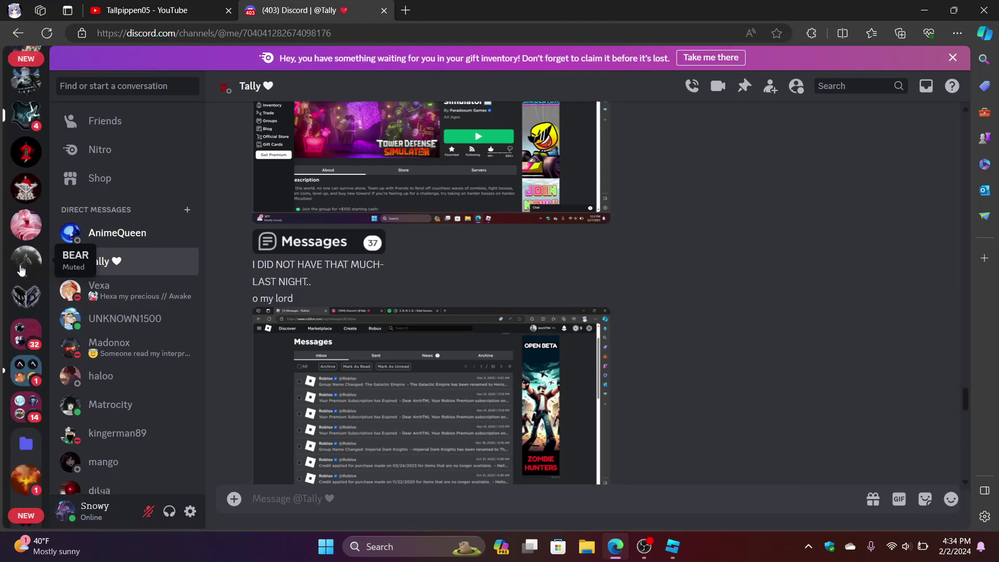
scroll(27, 232, "up", 15)
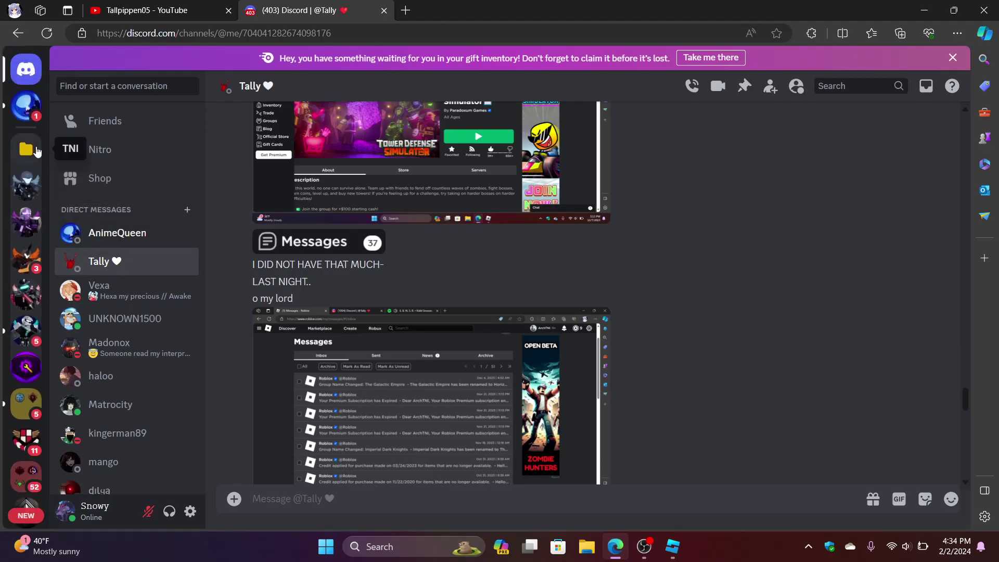
scroll(22, 231, "down", 4)
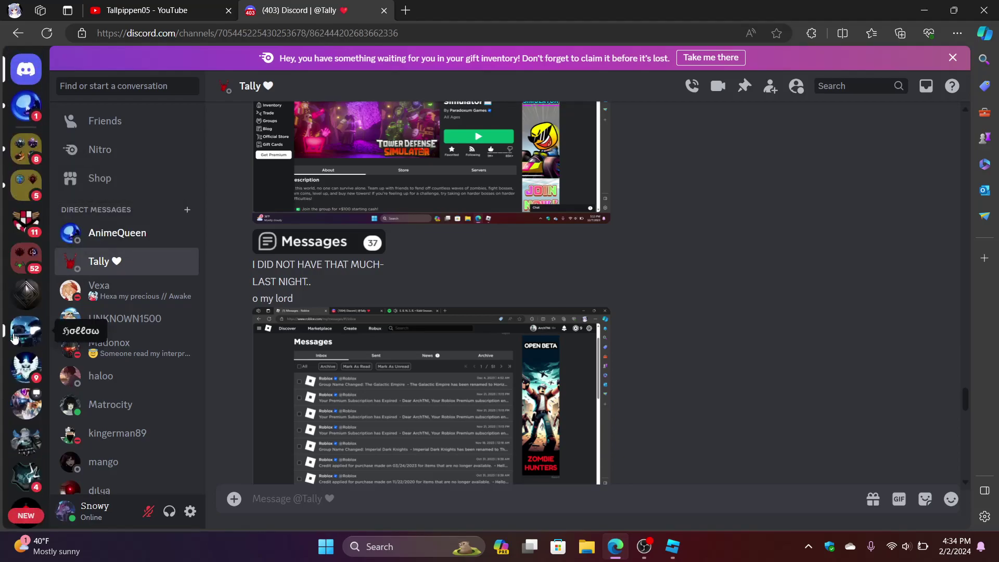
Step: Return to Roblox Studio and save the place
left_click(613, 550)
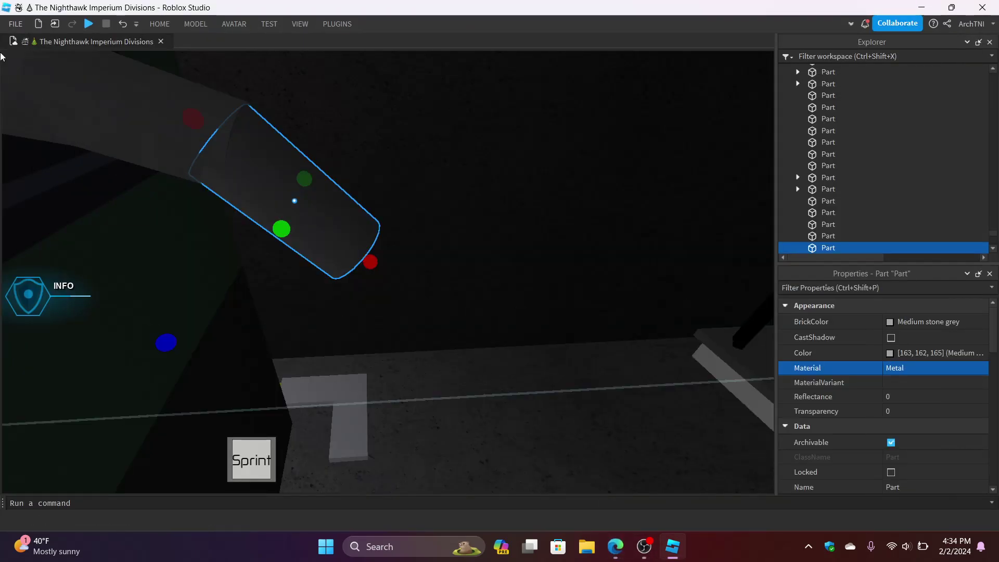
left_click(16, 24)
left_click(38, 166)
Step: Inspect the generator, its pipe and the surrounding generator room from several viewpoints
right_click_drag(603, 333, 602, 329)
right_click_drag(381, 177, 382, 178)
right_click_drag(375, 344, 345, 343)
key("d")
key("s")
key("a")
key("w")
right_click_drag(564, 301, 445, 222)
key("s")
key("w")
key("w")
key("s")
key("s")
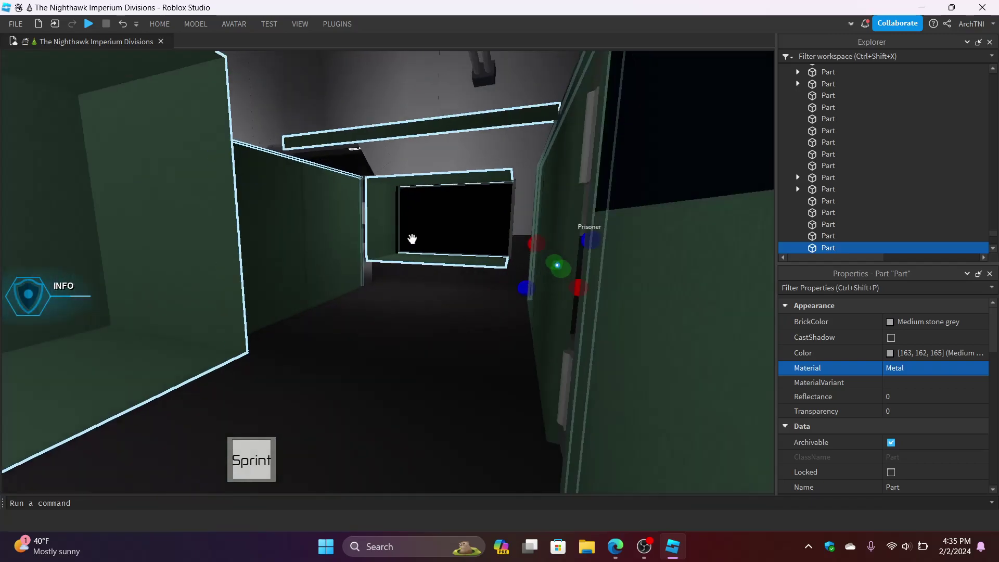
key("s")
right_click_drag(520, 252, 519, 252)
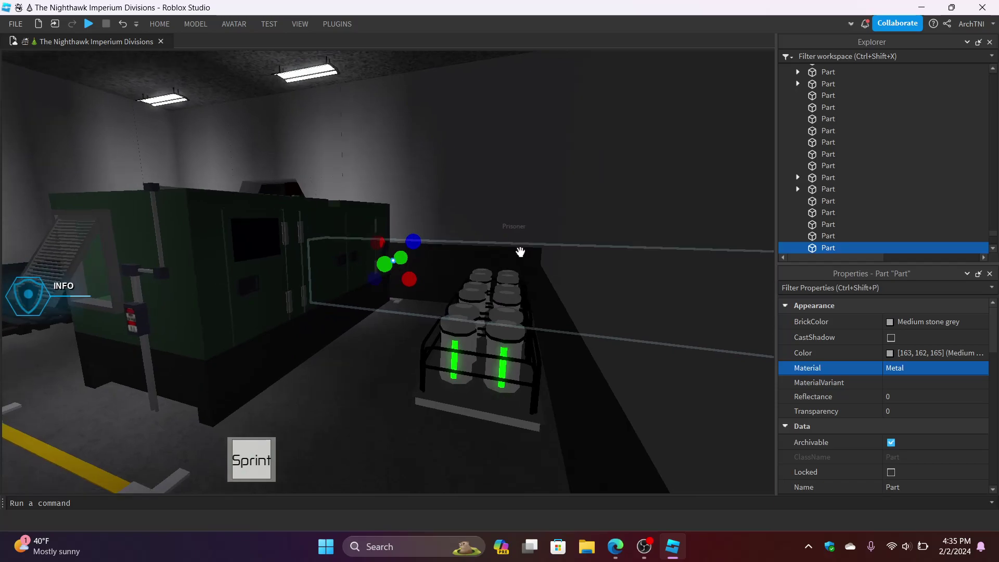
Step: Select the rack model holding the green-lit canisters, examine it up close and reveal its child mesh parts
scroll(520, 251, "up", 5)
left_click(481, 283)
scroll(482, 283, "up", 5)
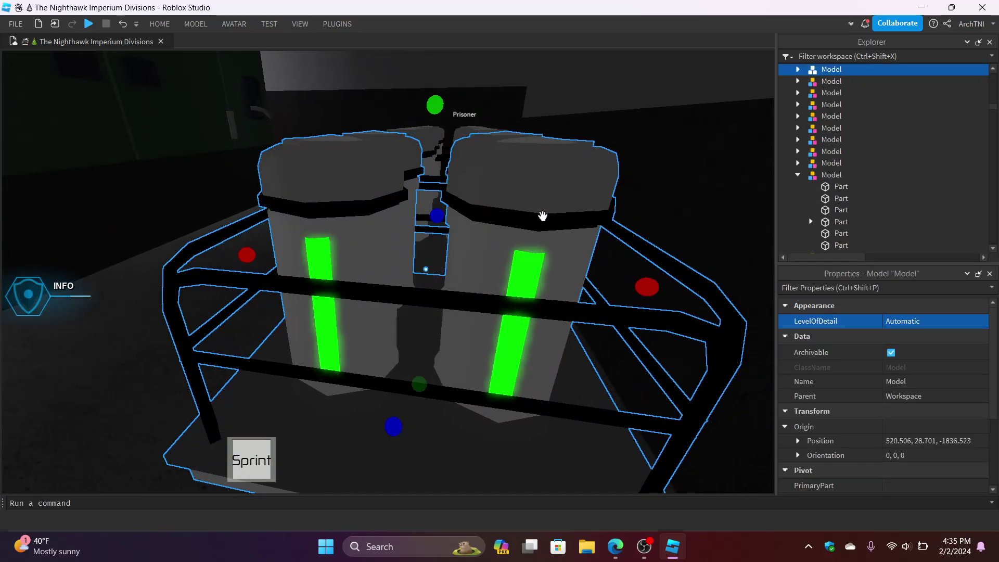
key("d")
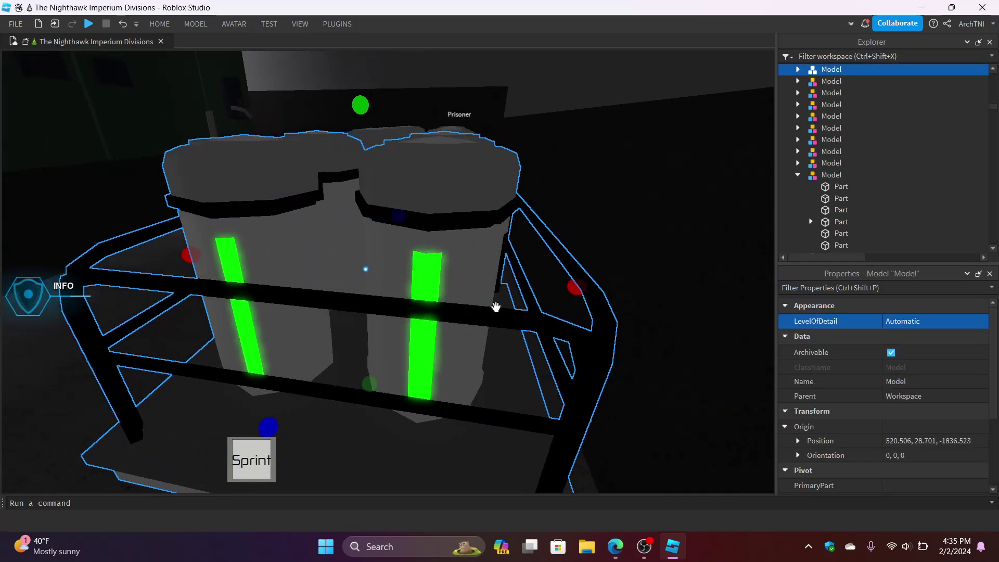
key("w")
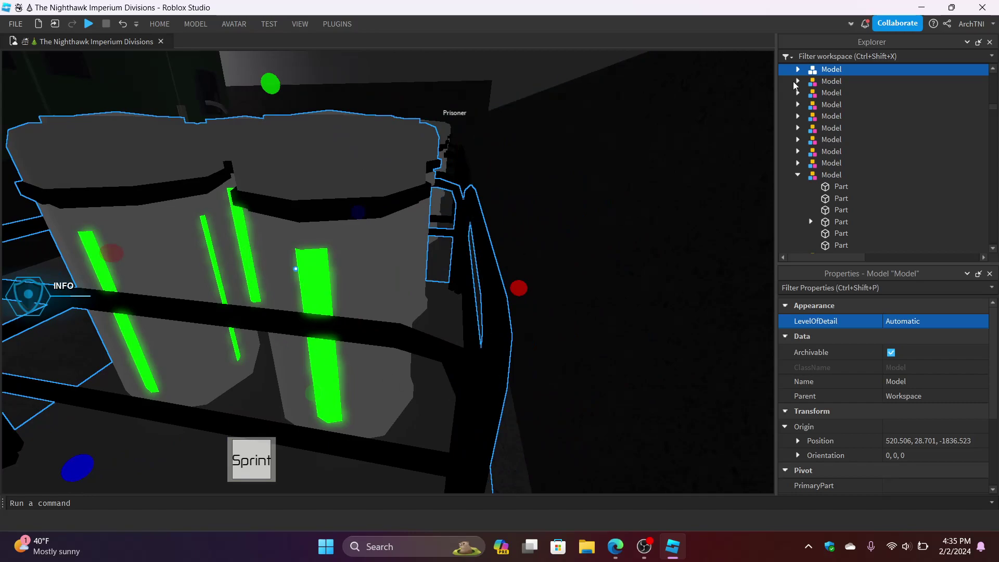
left_click(798, 70)
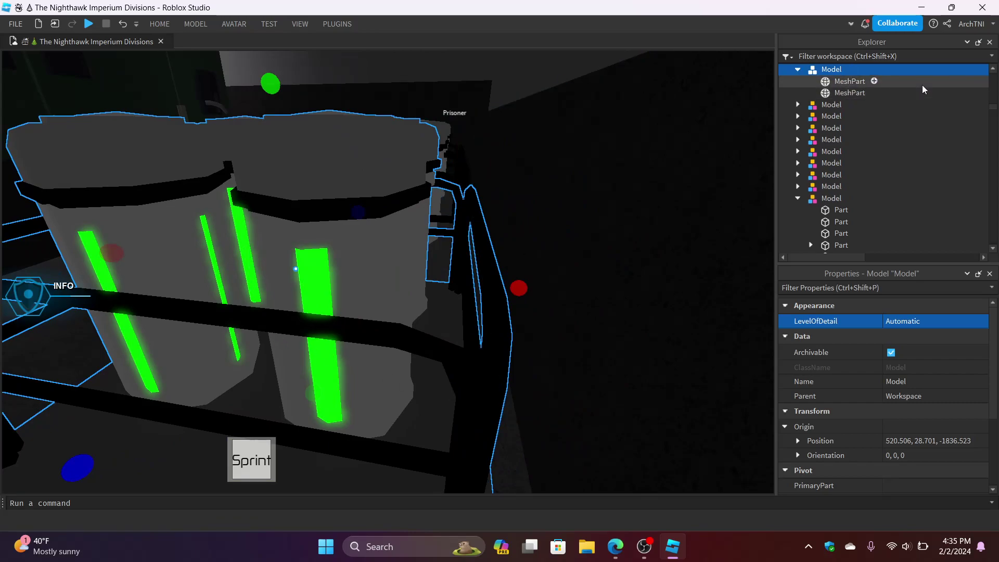
Step: Switch to the OBS Studio window with the recording controls
left_click(21, 22)
left_click(21, 22)
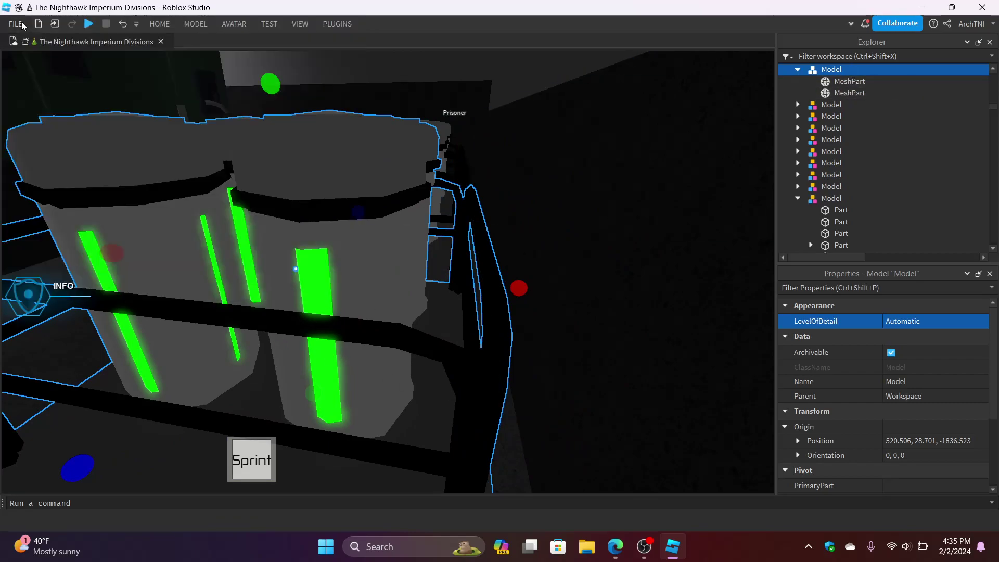
left_click(644, 546)
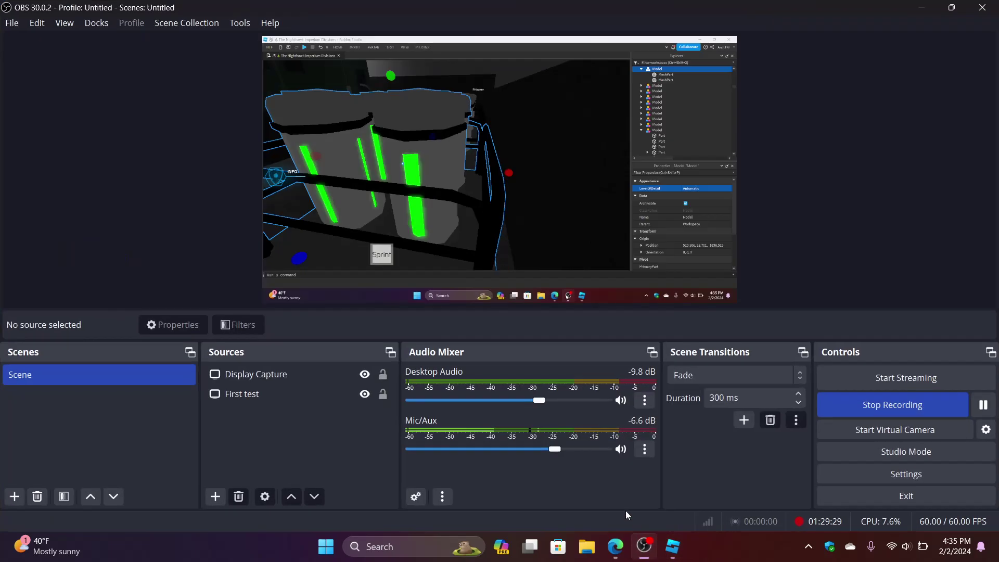